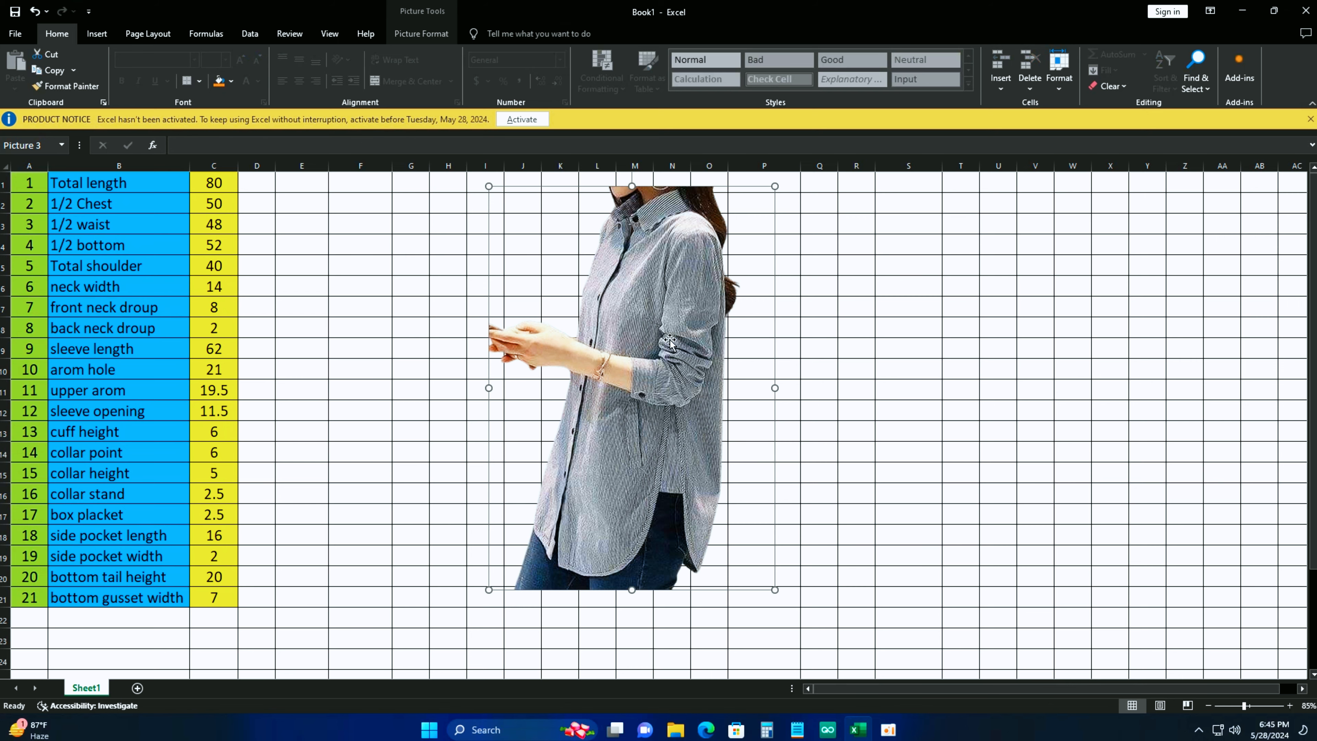
Minimize the measurement workbook, launch Modaris V7R2 and create a new model named LADIES LONG SHIRT 2.
left_click(1242, 11)
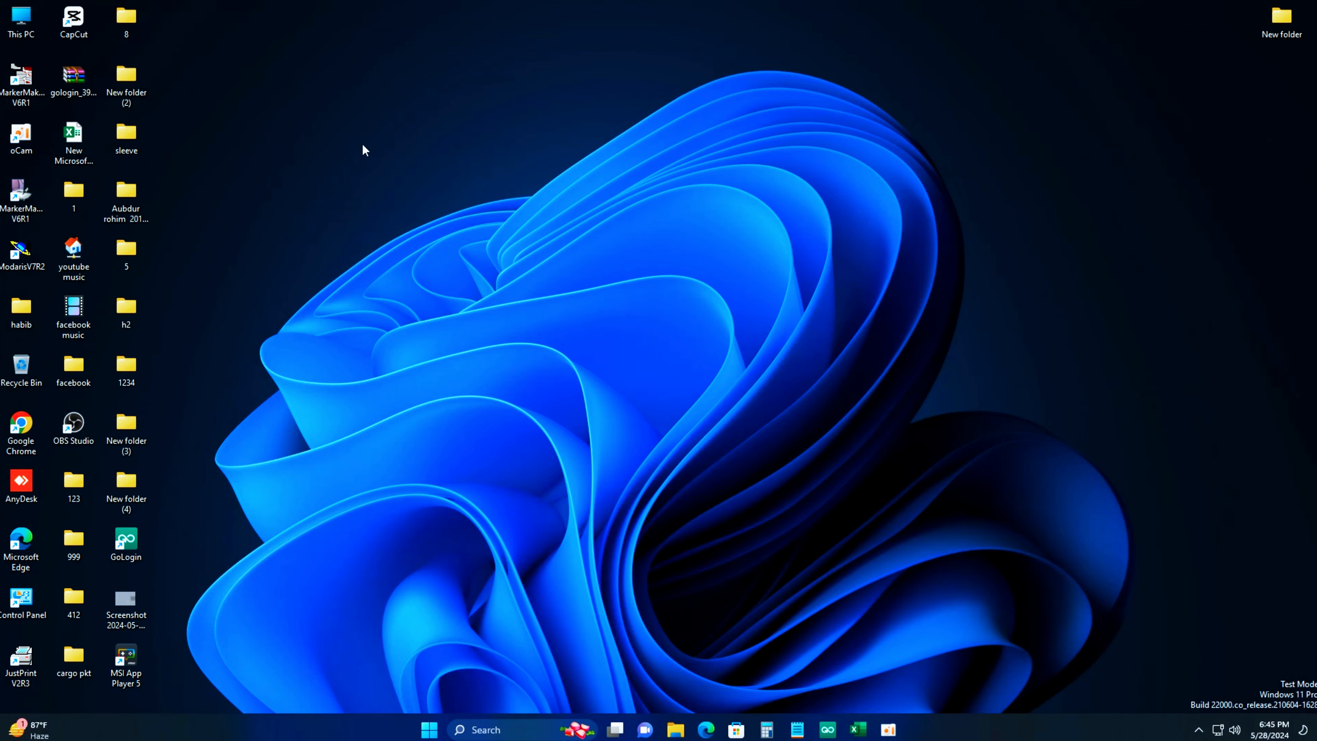
double_click(23, 253)
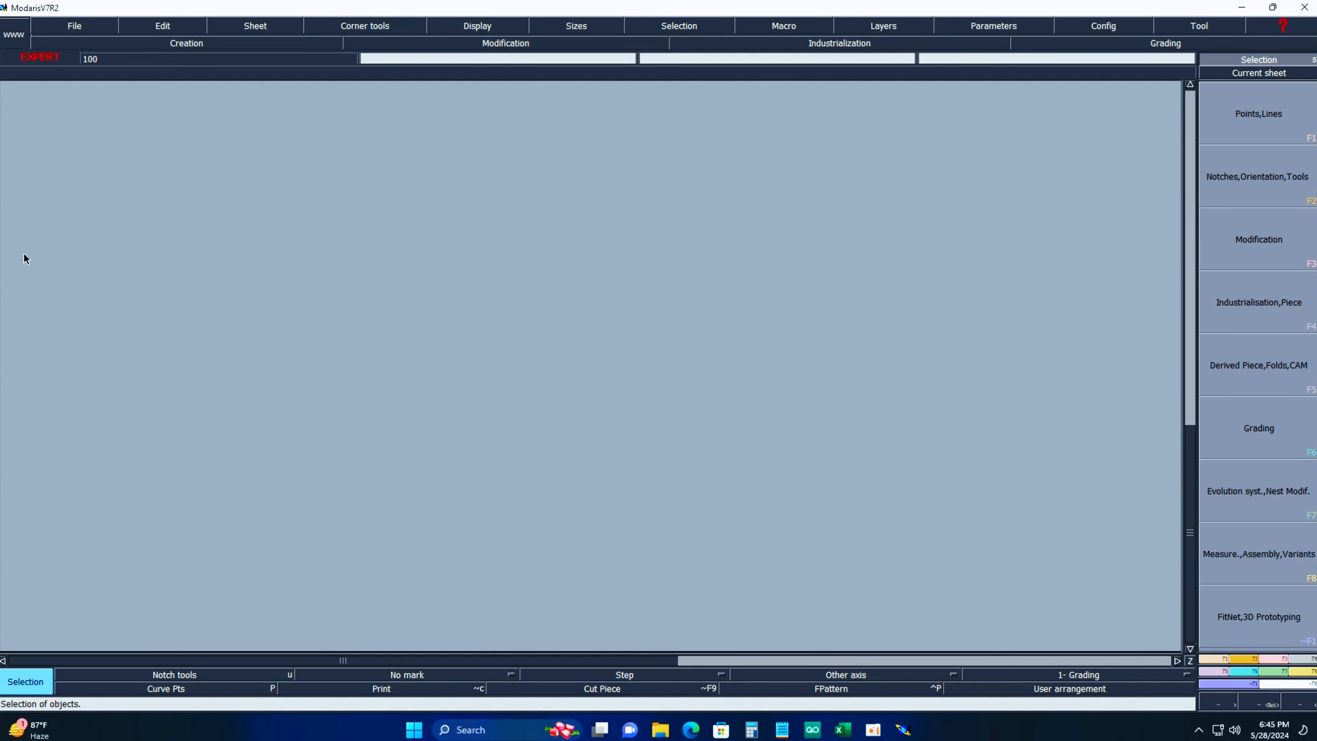
left_click(74, 25)
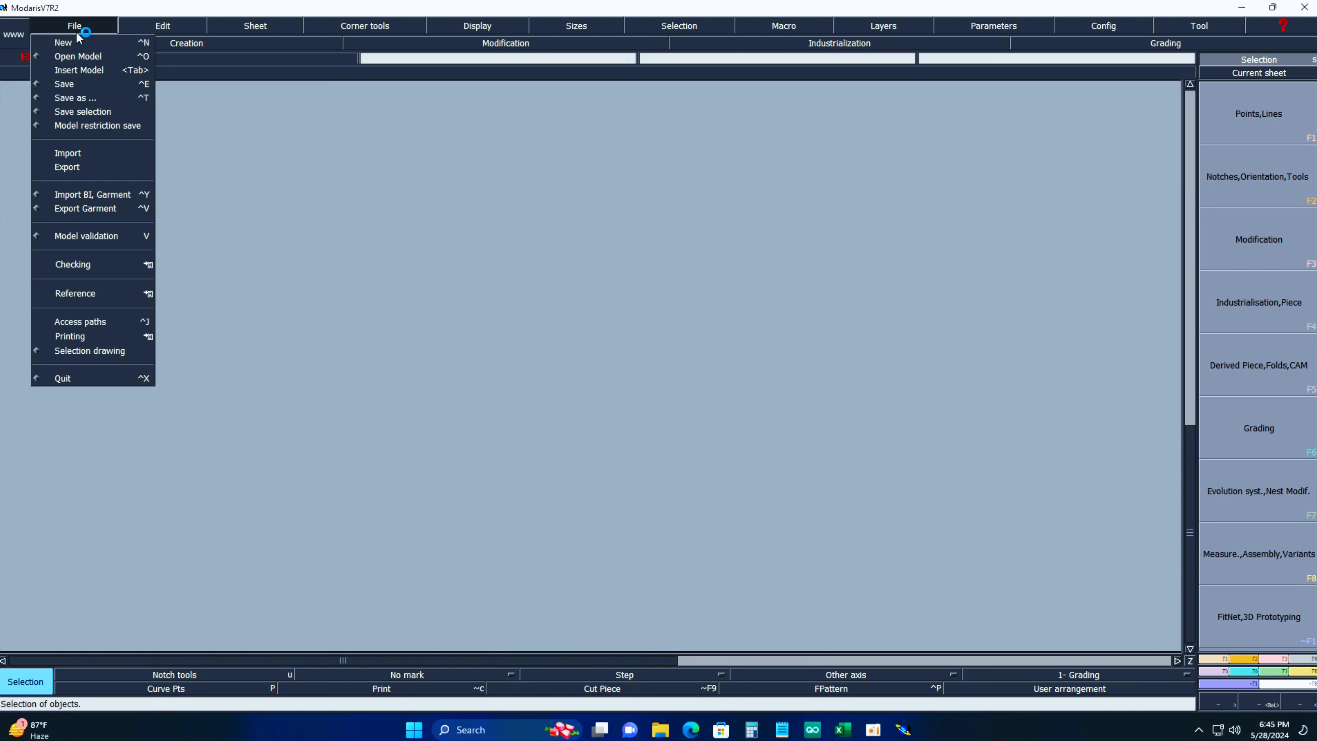
left_click(64, 42)
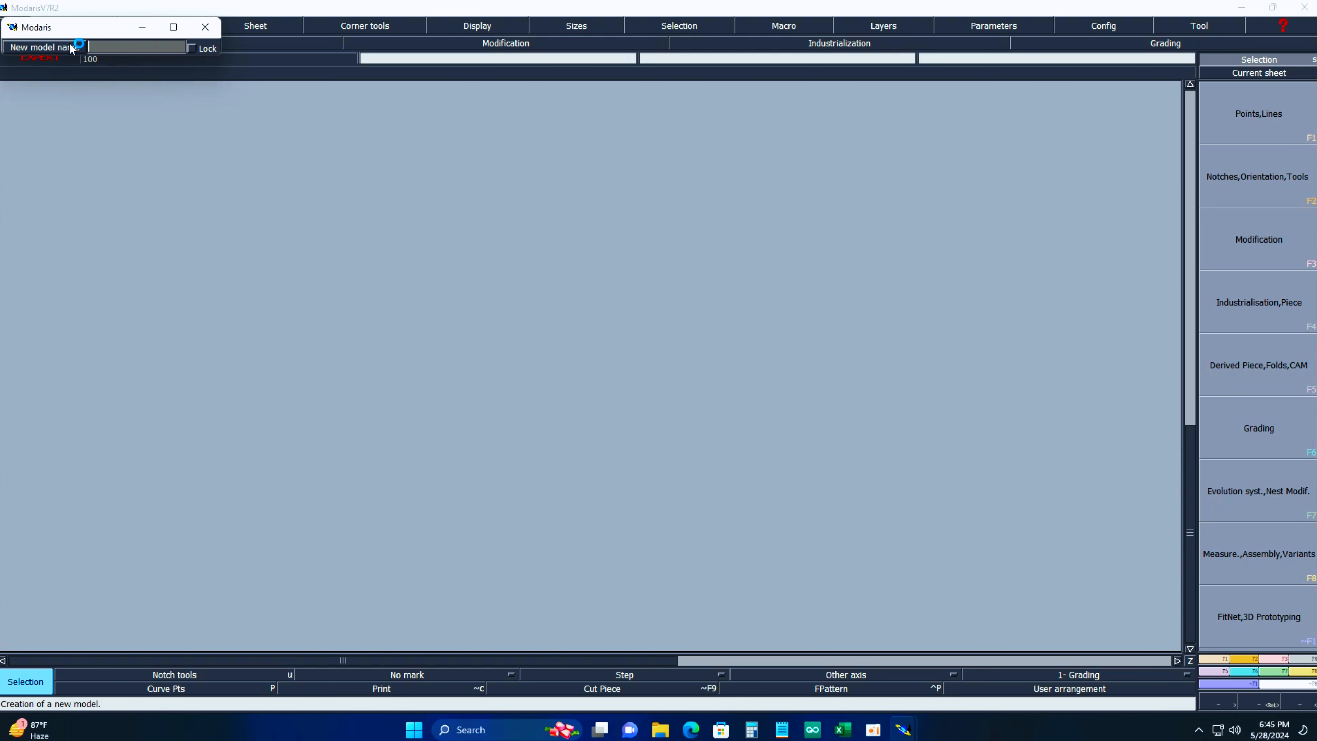
type("LA")
key("BackSpace")
key("BackSpace")
key("BackSpace")
key("BackSpace")
key("Return")
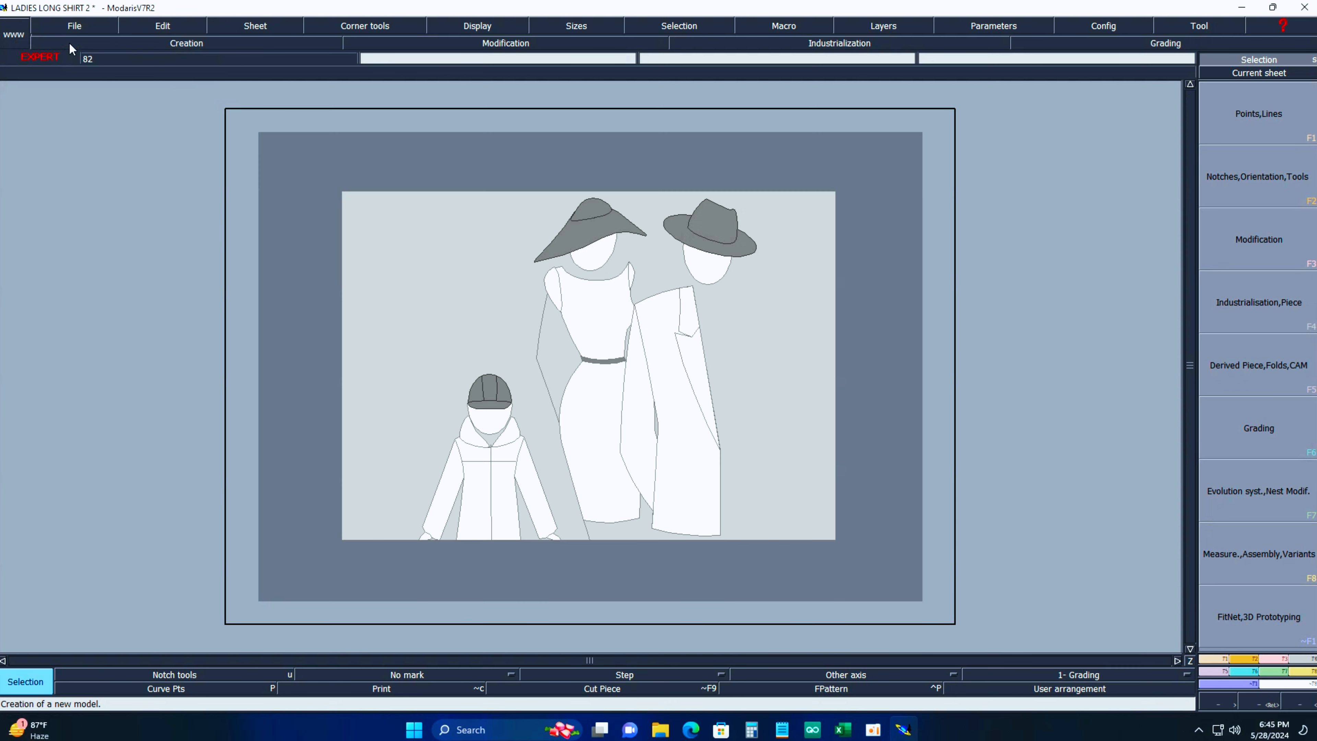
Add a new blank sheet to the model and turn on the display of sizes, handles and title blocks.
left_click(264, 31)
left_click(256, 46)
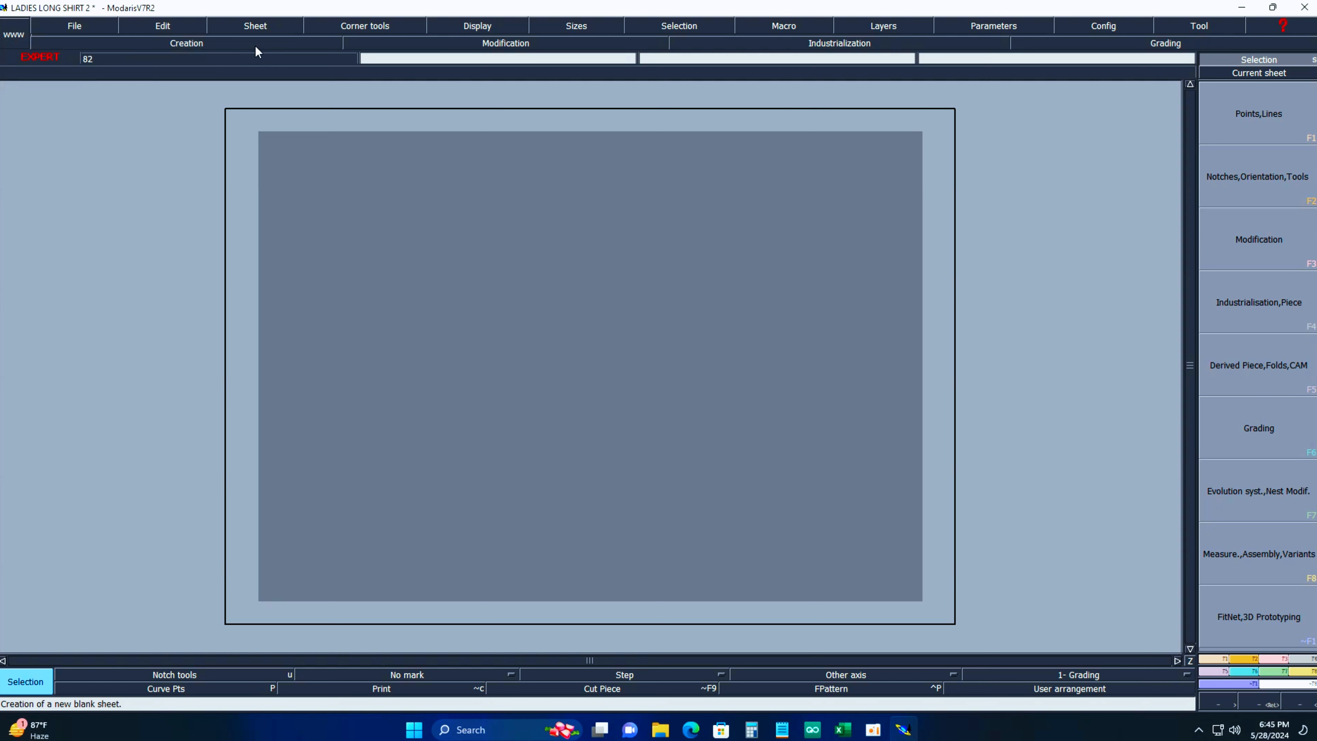
left_click(490, 30)
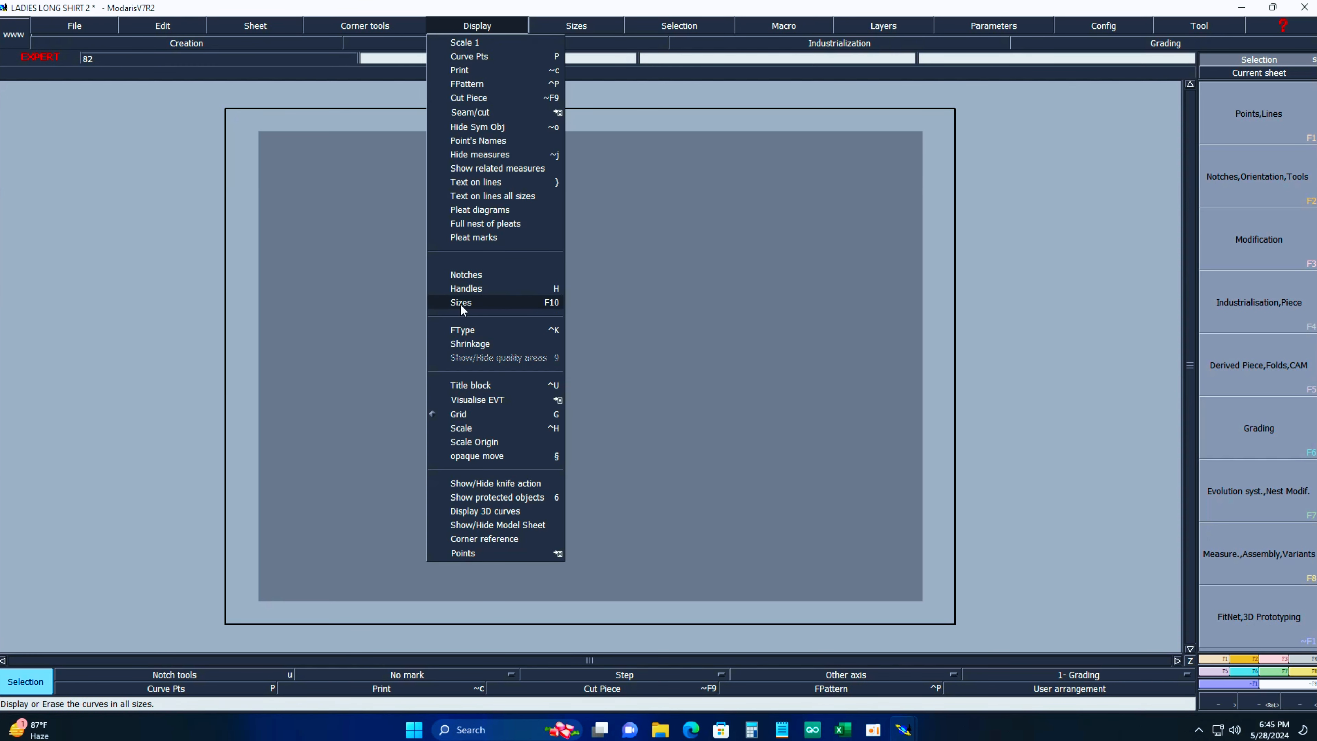
left_click(460, 303)
left_click(477, 27)
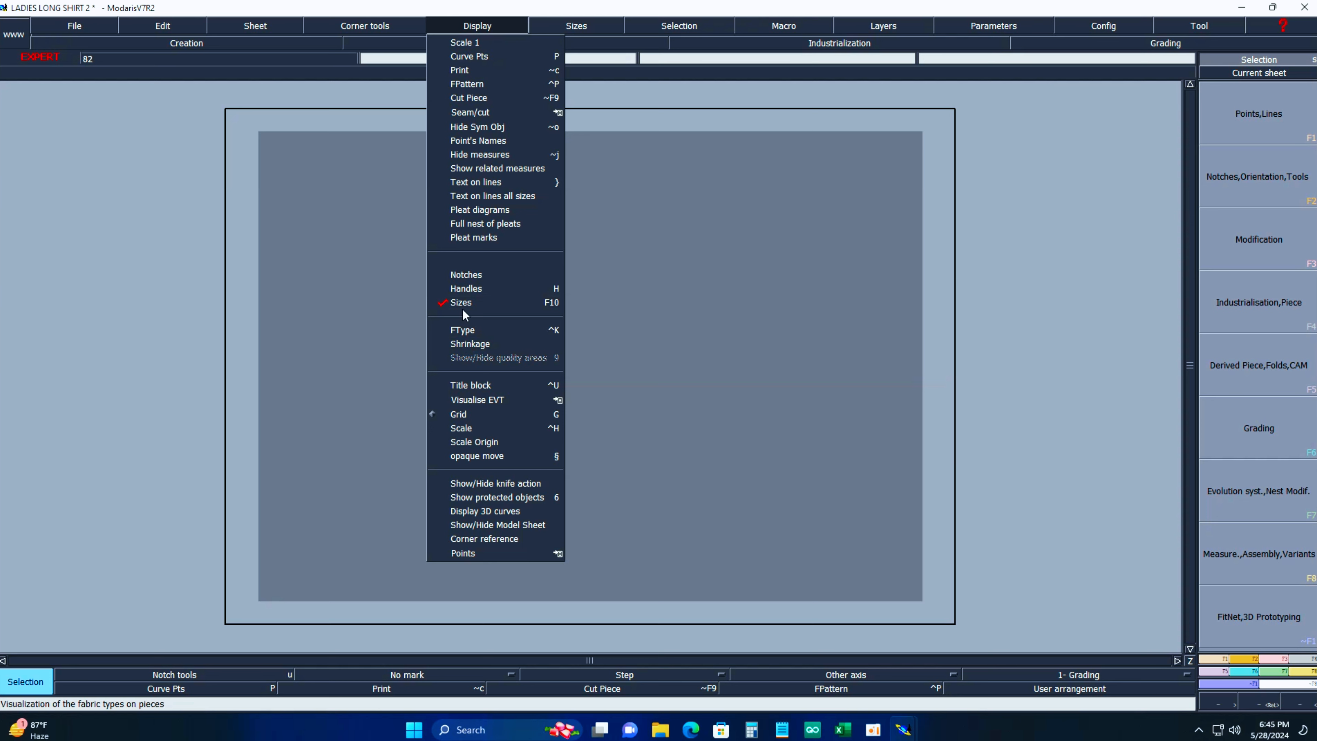
left_click(478, 288)
left_click(477, 26)
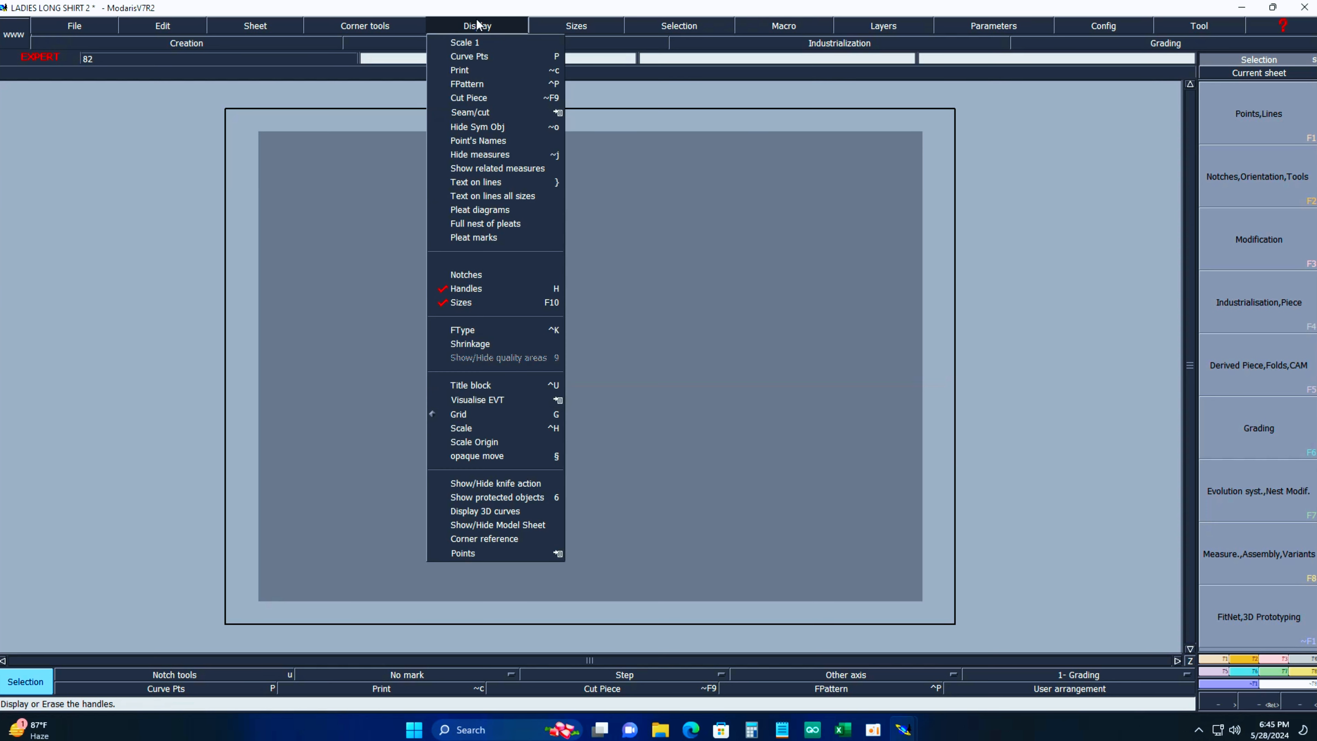
left_click(462, 385)
key("j")
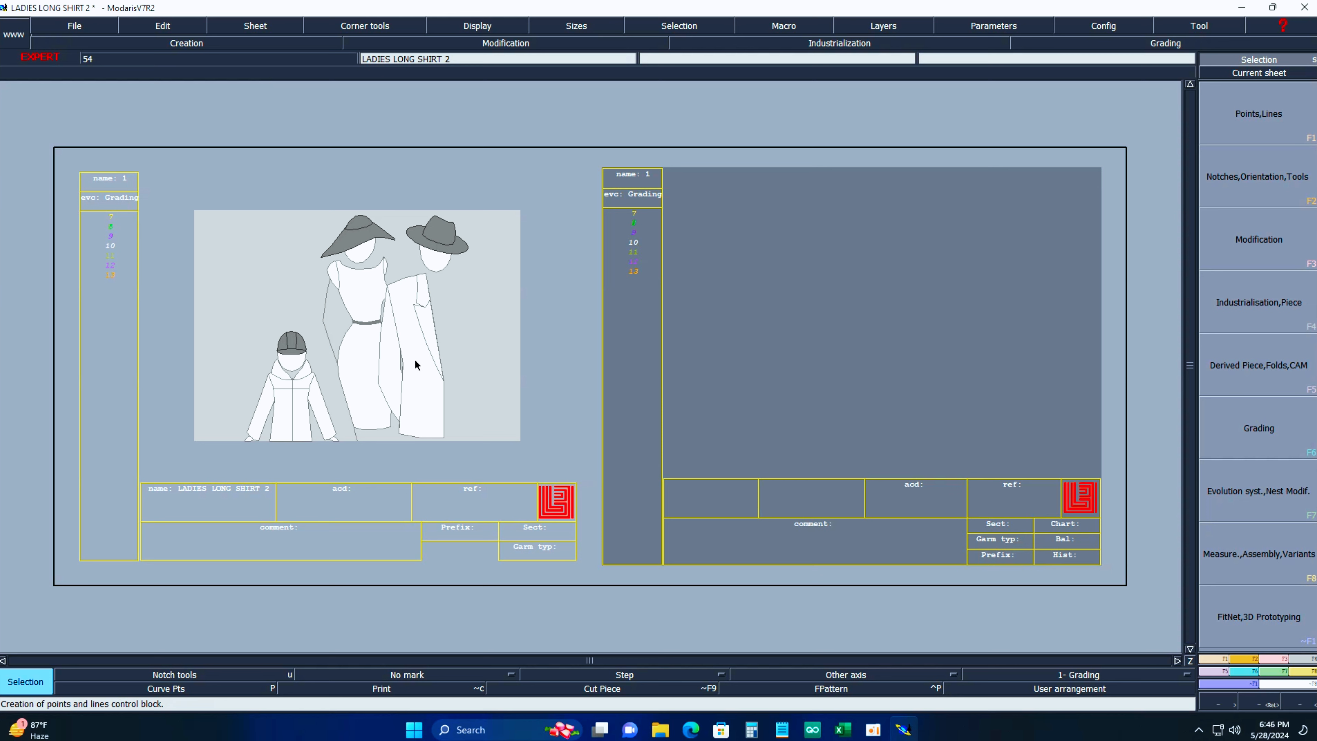
Set the model access paths to the folder F:/ladies shirt 2/.
left_click(74, 27)
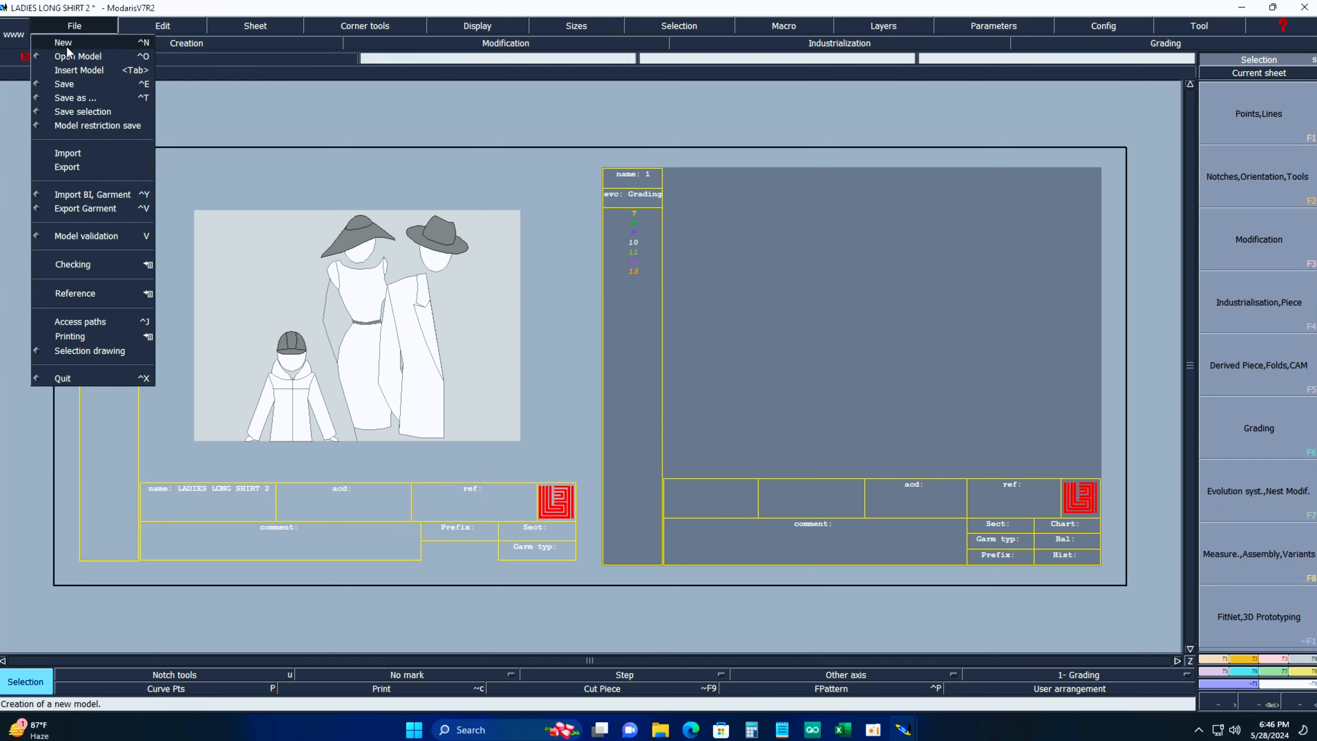
left_click(76, 322)
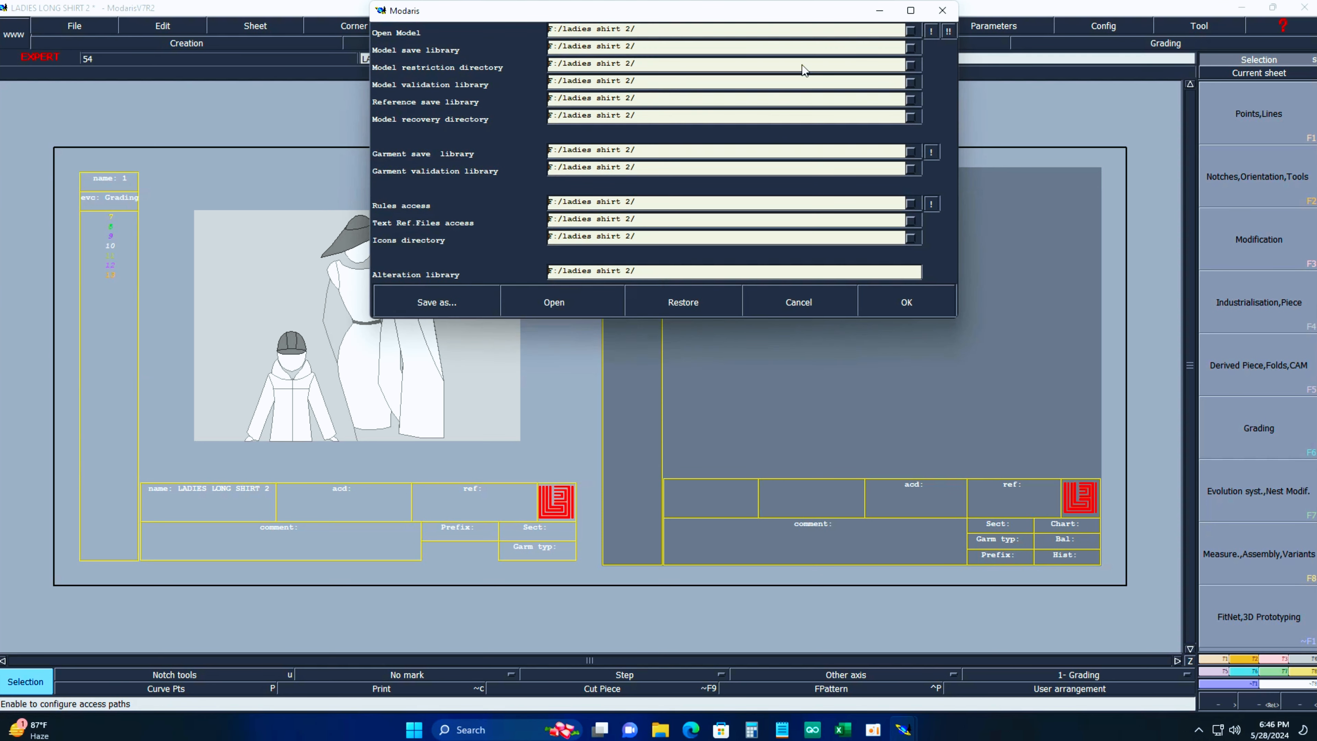
left_click(871, 33)
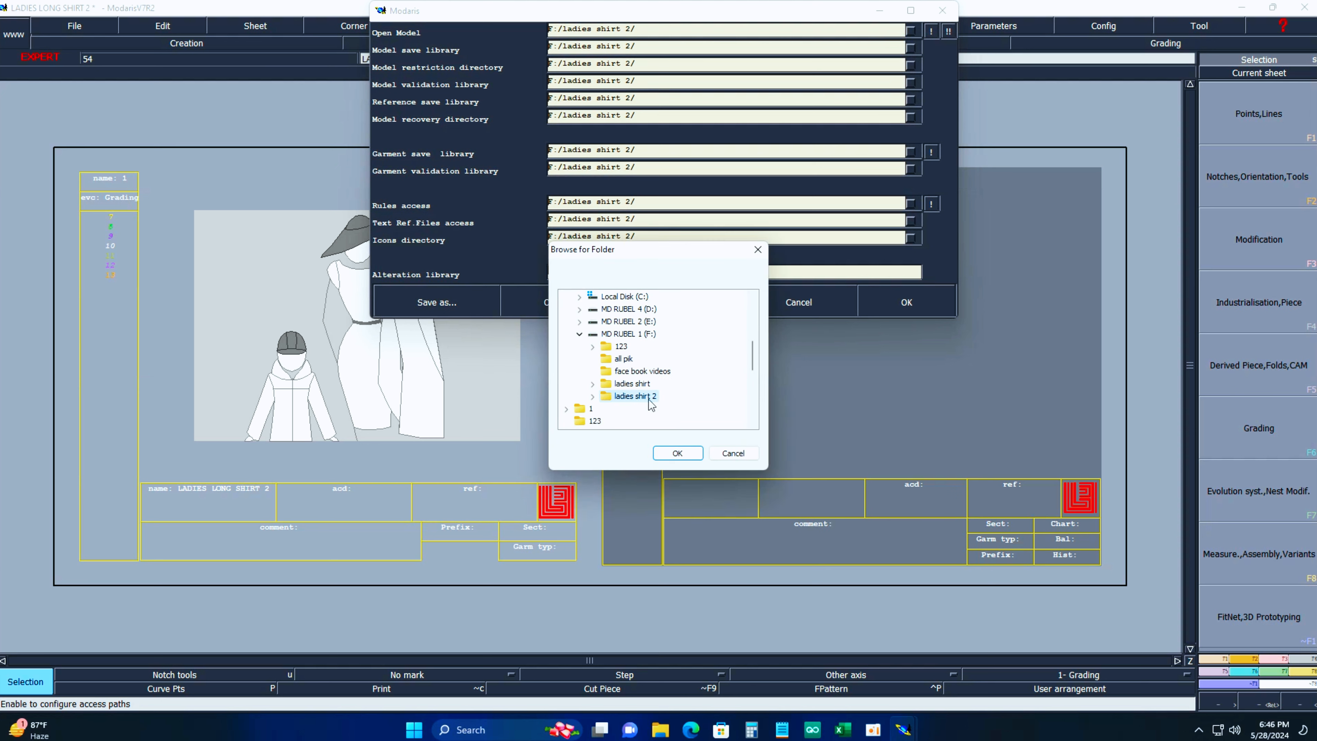
left_click(678, 454)
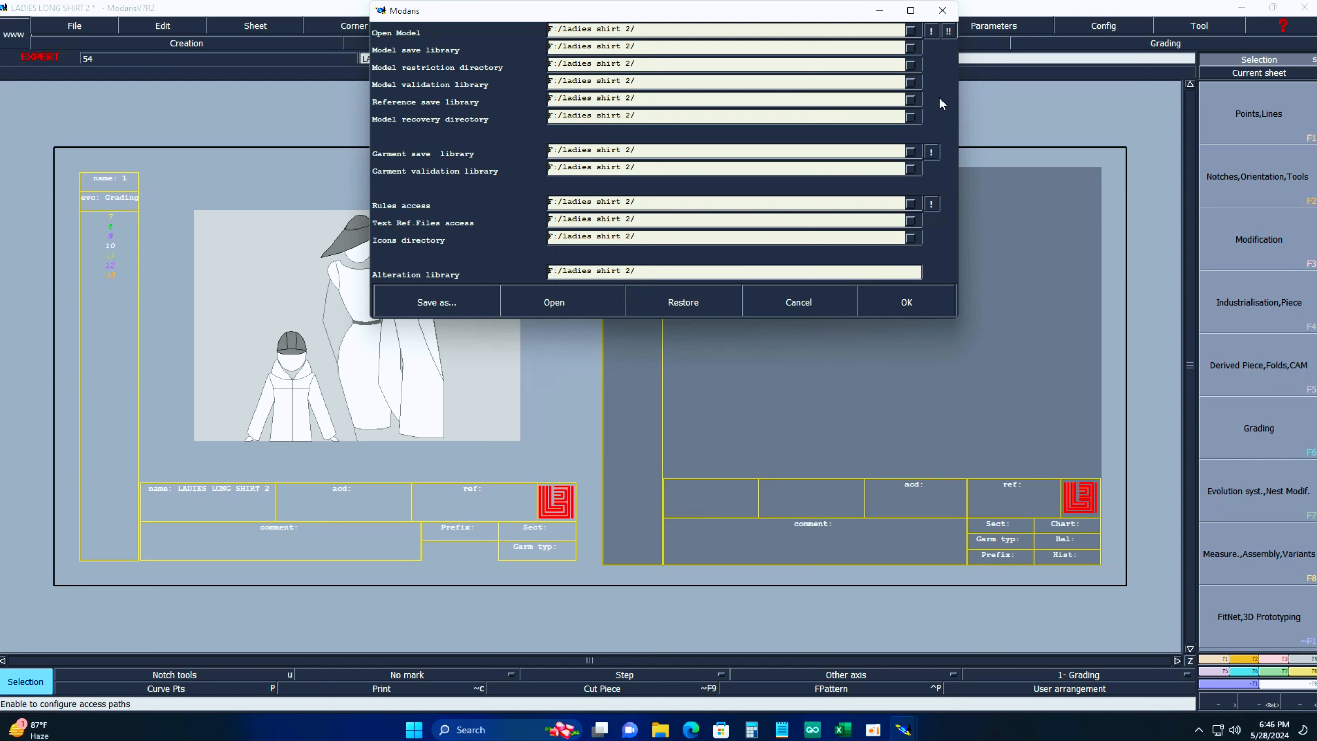
left_click(912, 301)
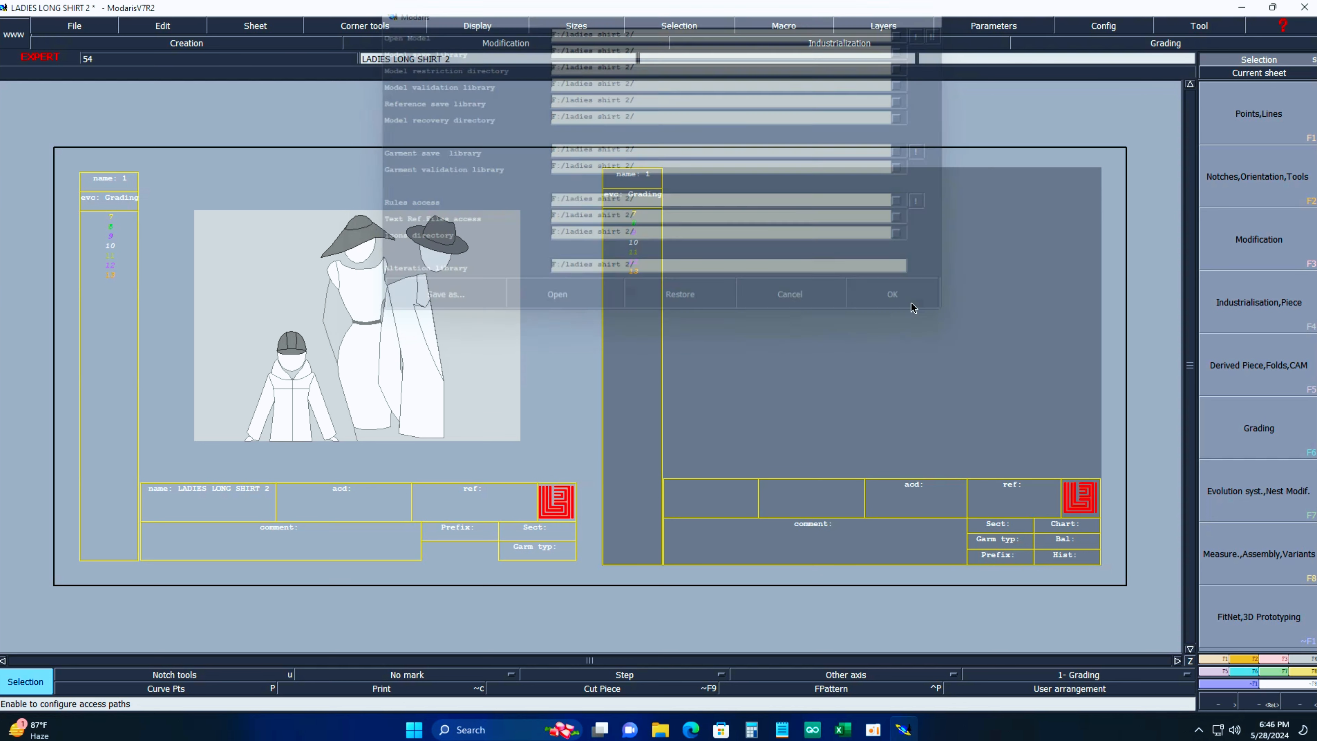
Set the length unit to cm and activate the Current sheet command.
left_click(994, 26)
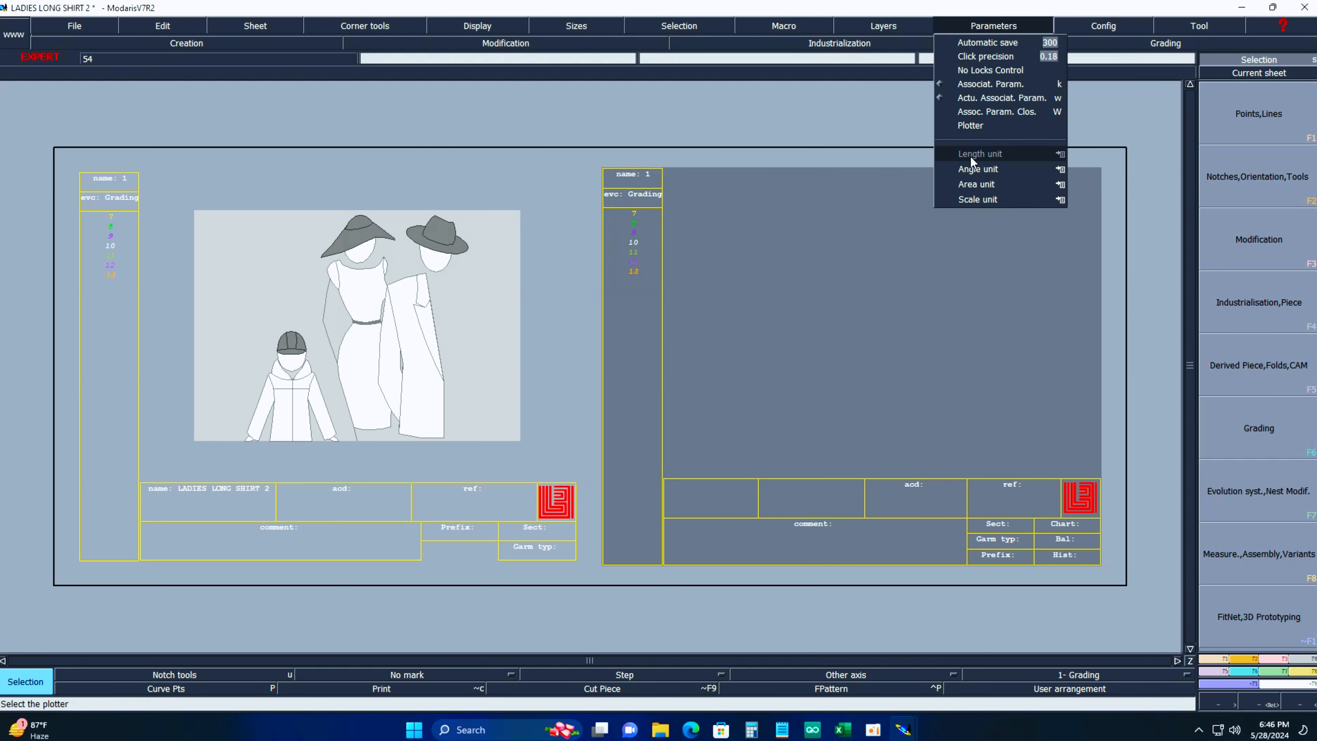
left_click(1059, 155)
left_click(1092, 196)
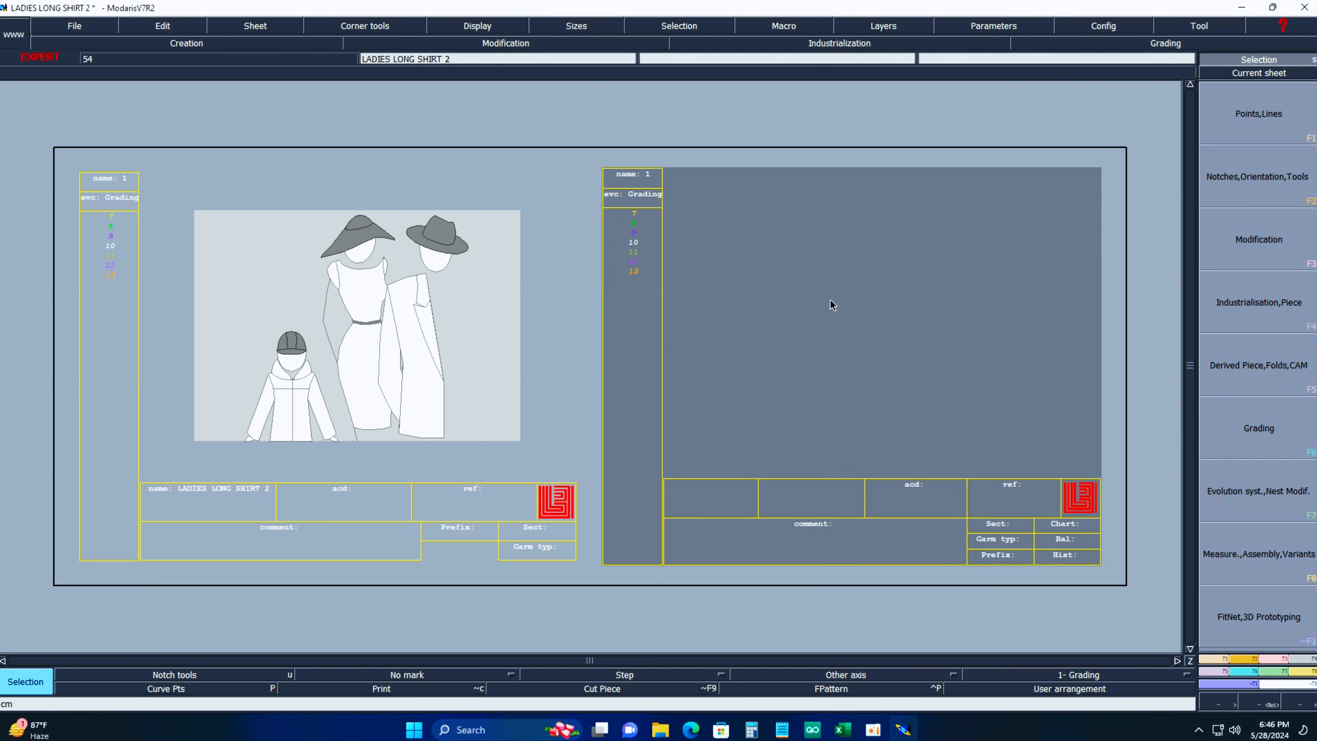
left_click(1276, 77)
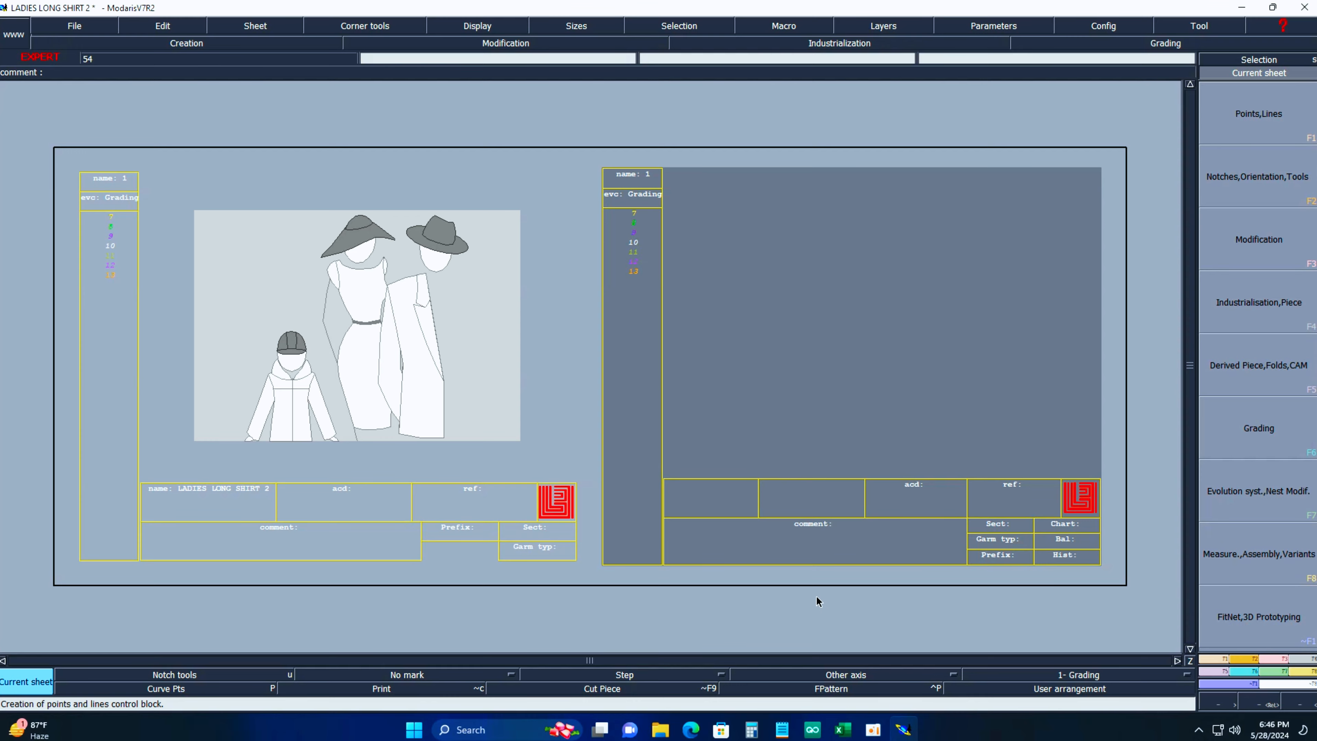
Switch to the Excel measurement chart and enter 80 in D1 beside Total length and 25 in D2 beside 1/2 Chest.
left_click(843, 729)
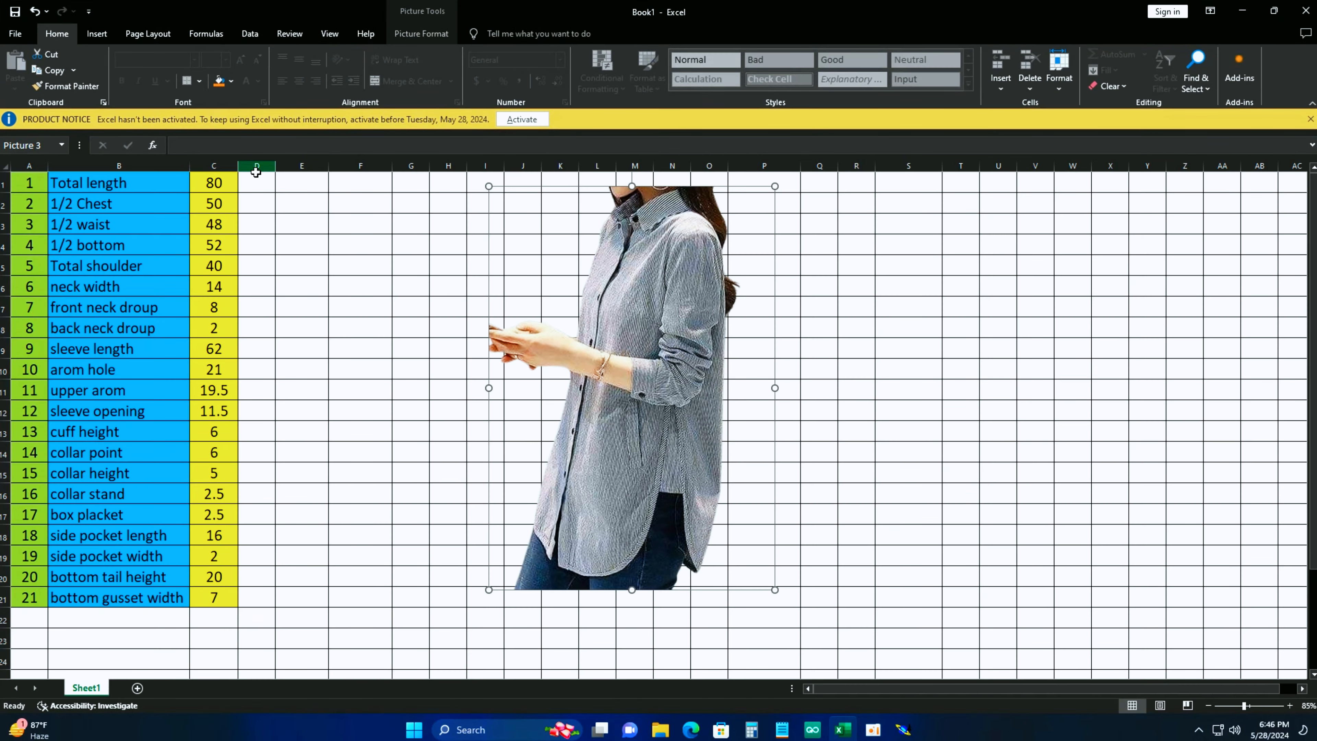
left_click(263, 184)
left_click(311, 184)
left_click(259, 183)
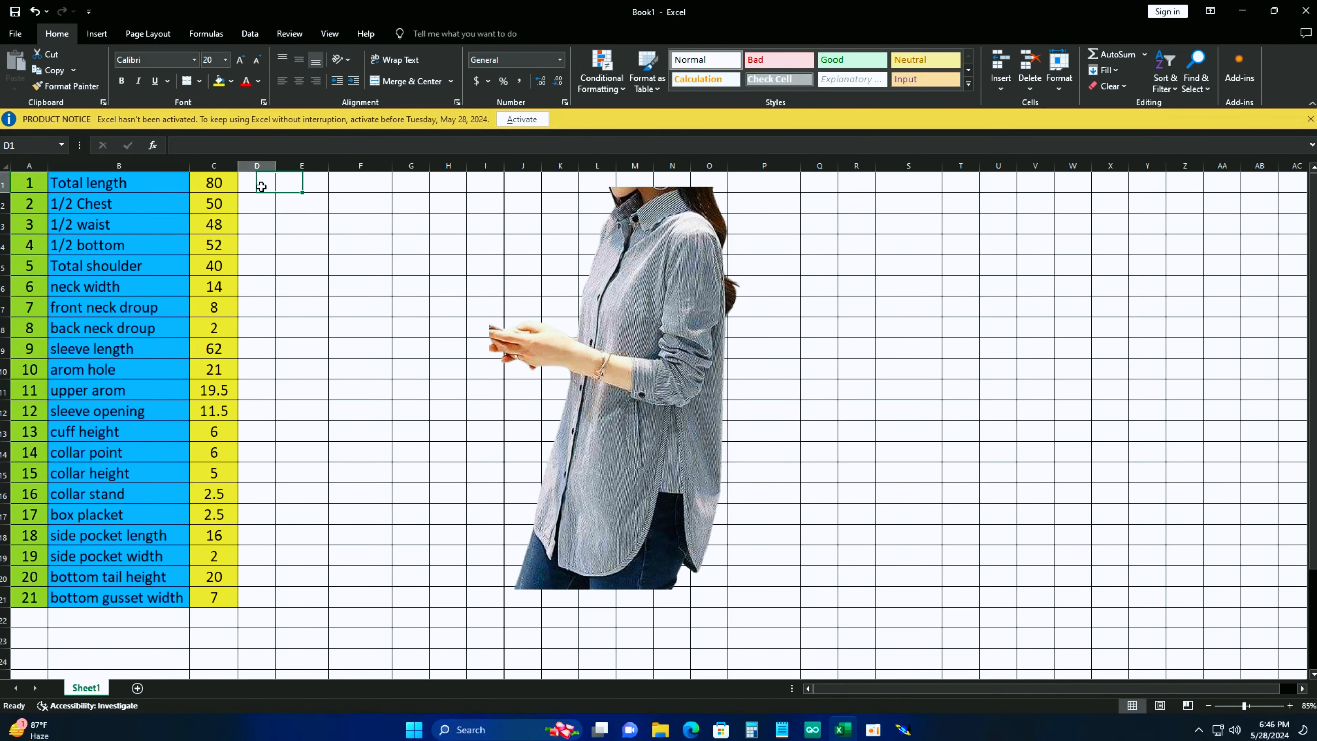
type("80")
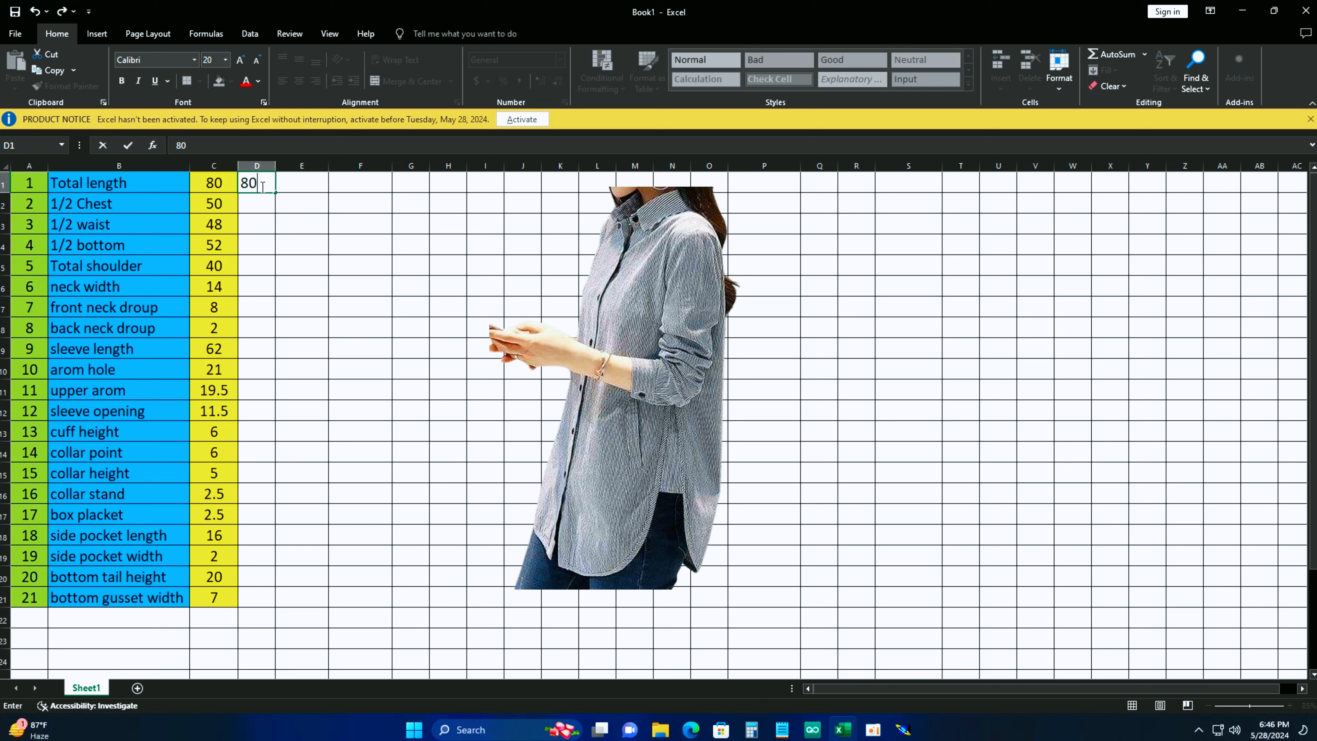
key("Return")
left_click(250, 247)
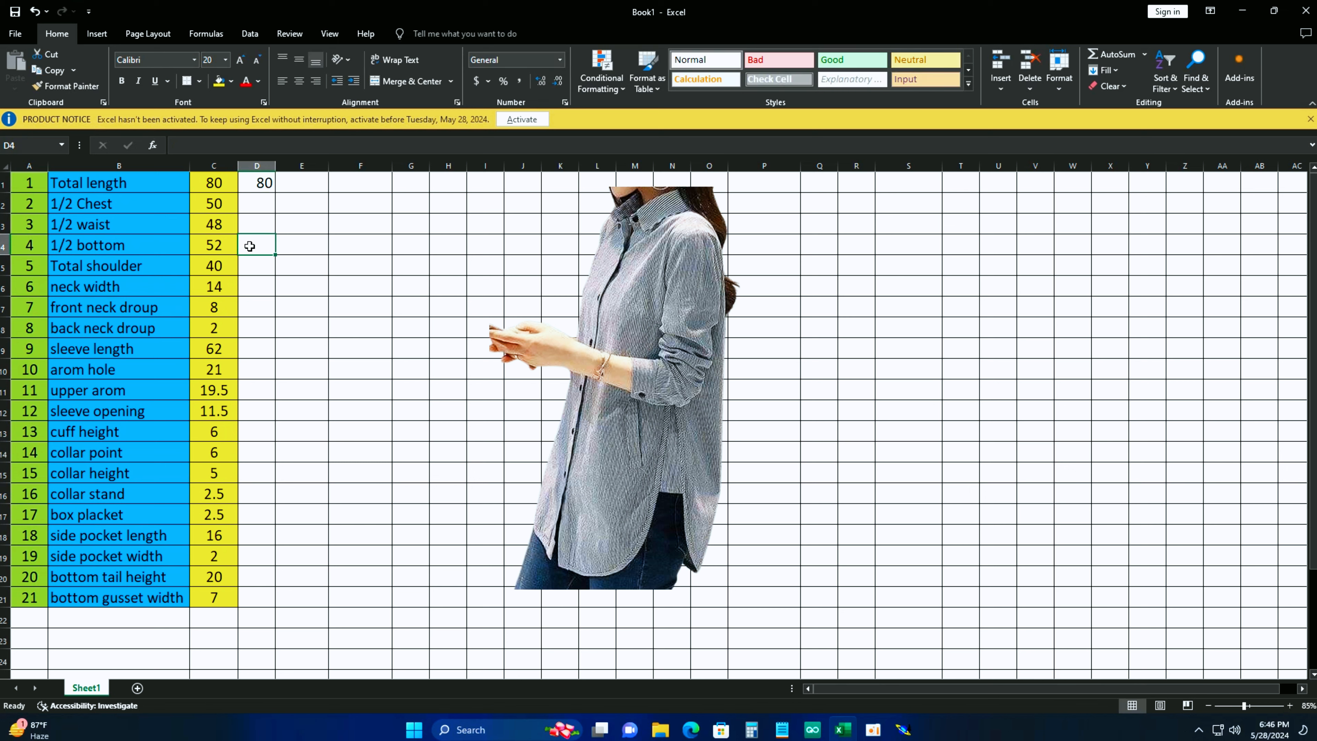
left_click(250, 226)
left_click(260, 202)
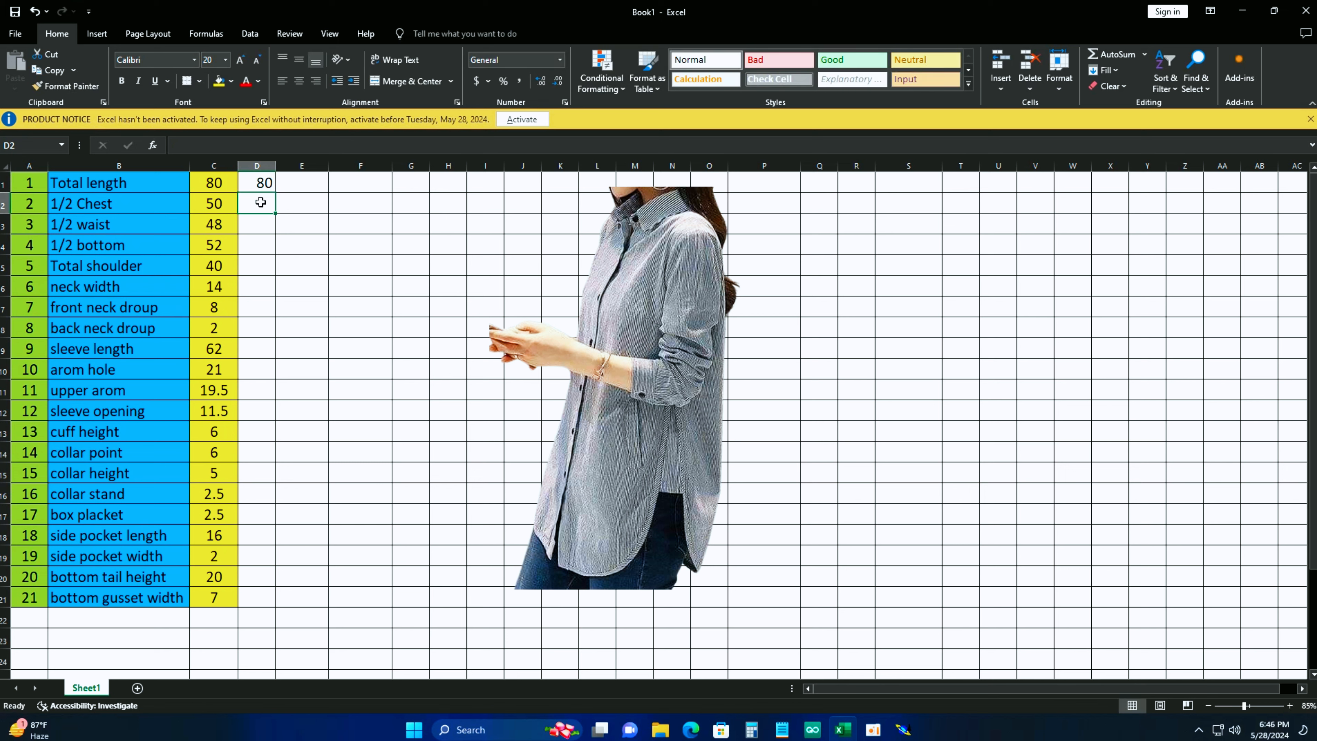
type("25")
left_click(315, 253)
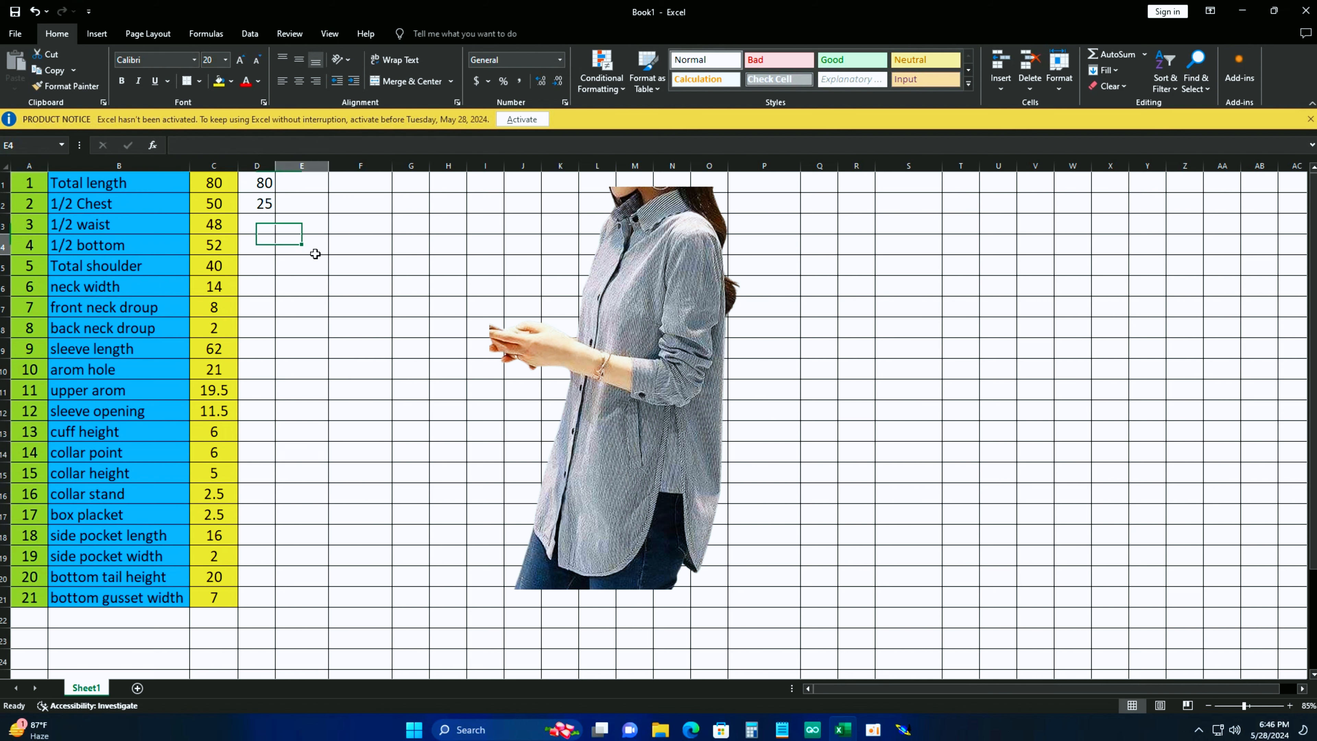
Return to Modaris, make the blank sheet current and draw a rectangle 80 cm wide and 25 cm high on it.
left_click(1243, 11)
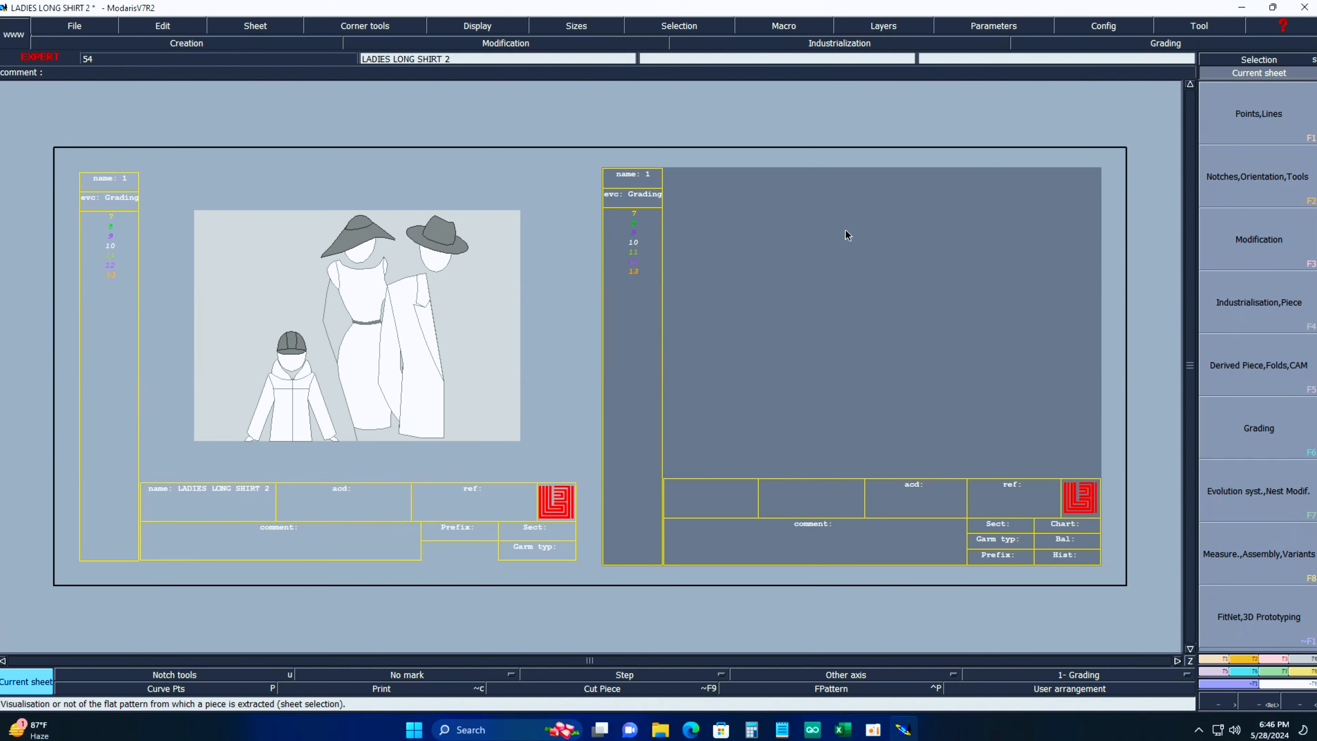
left_click(1280, 75)
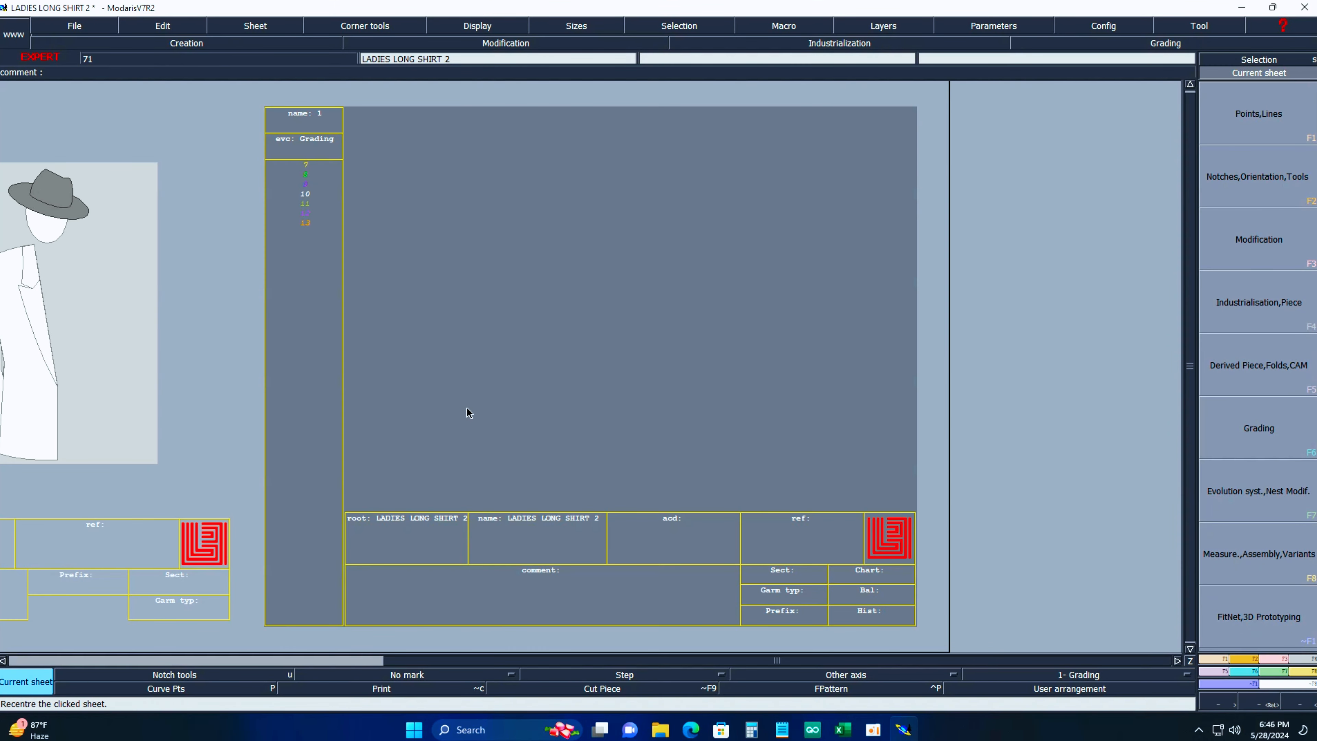
left_click(1258, 176)
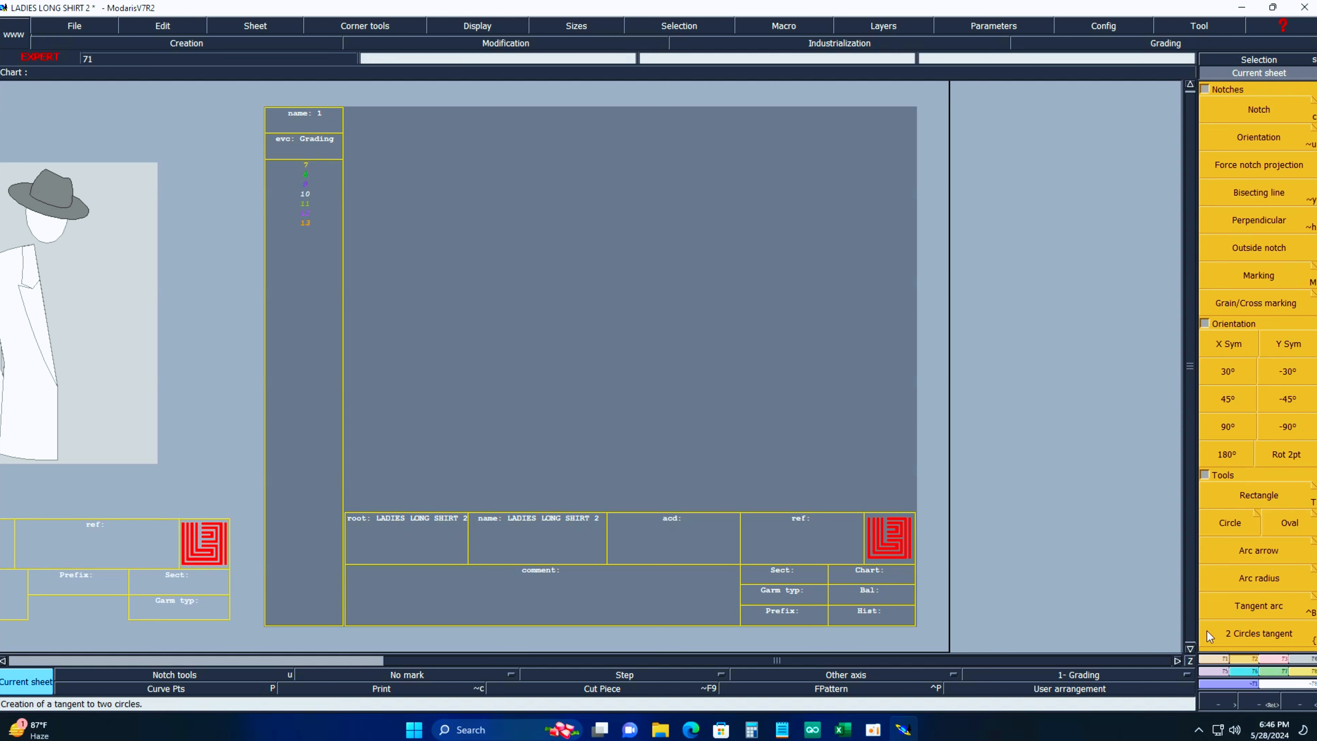
left_click(1259, 495)
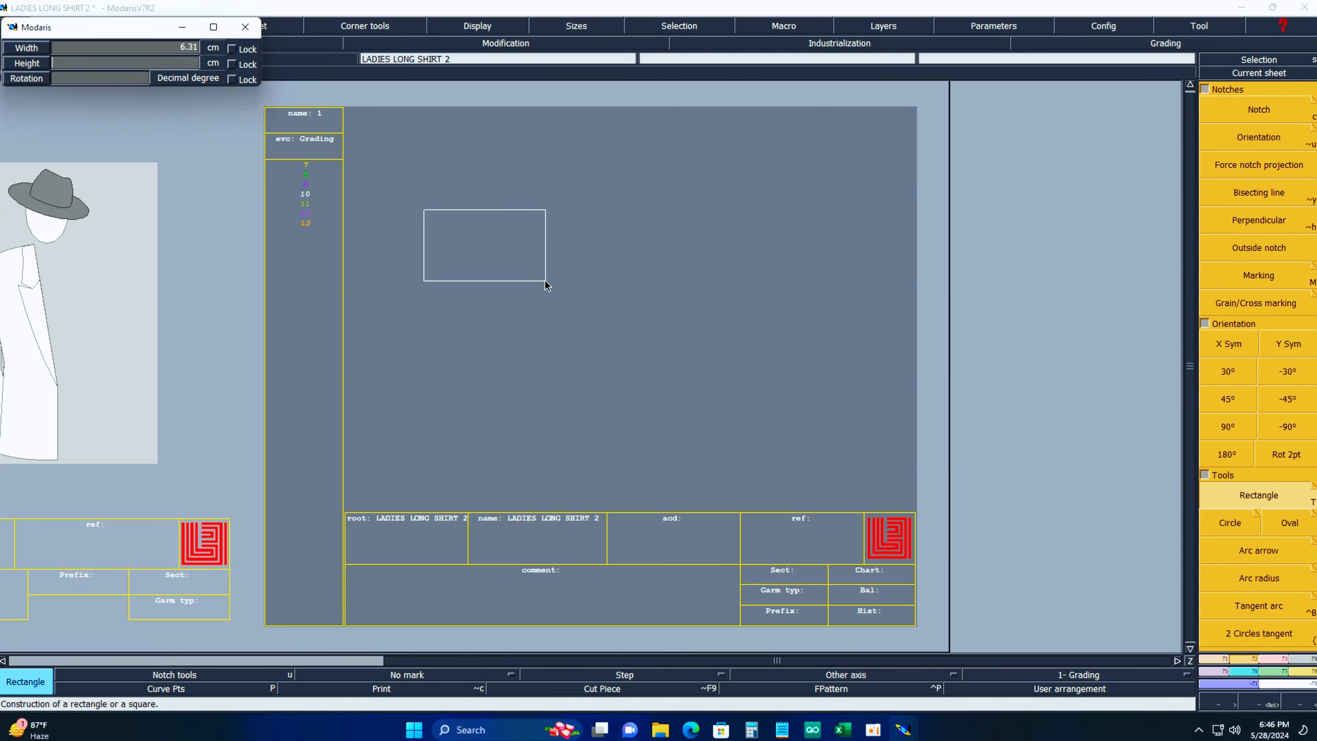
key("Return")
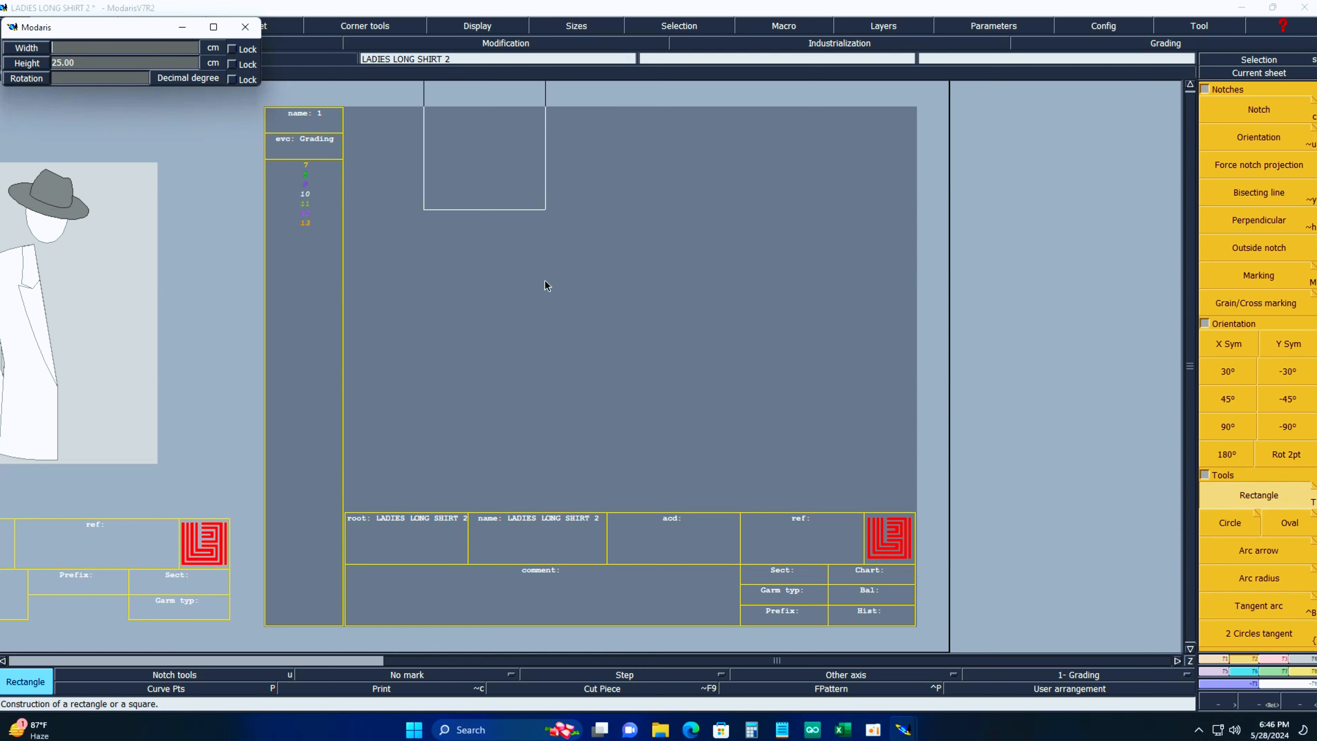
key("Return")
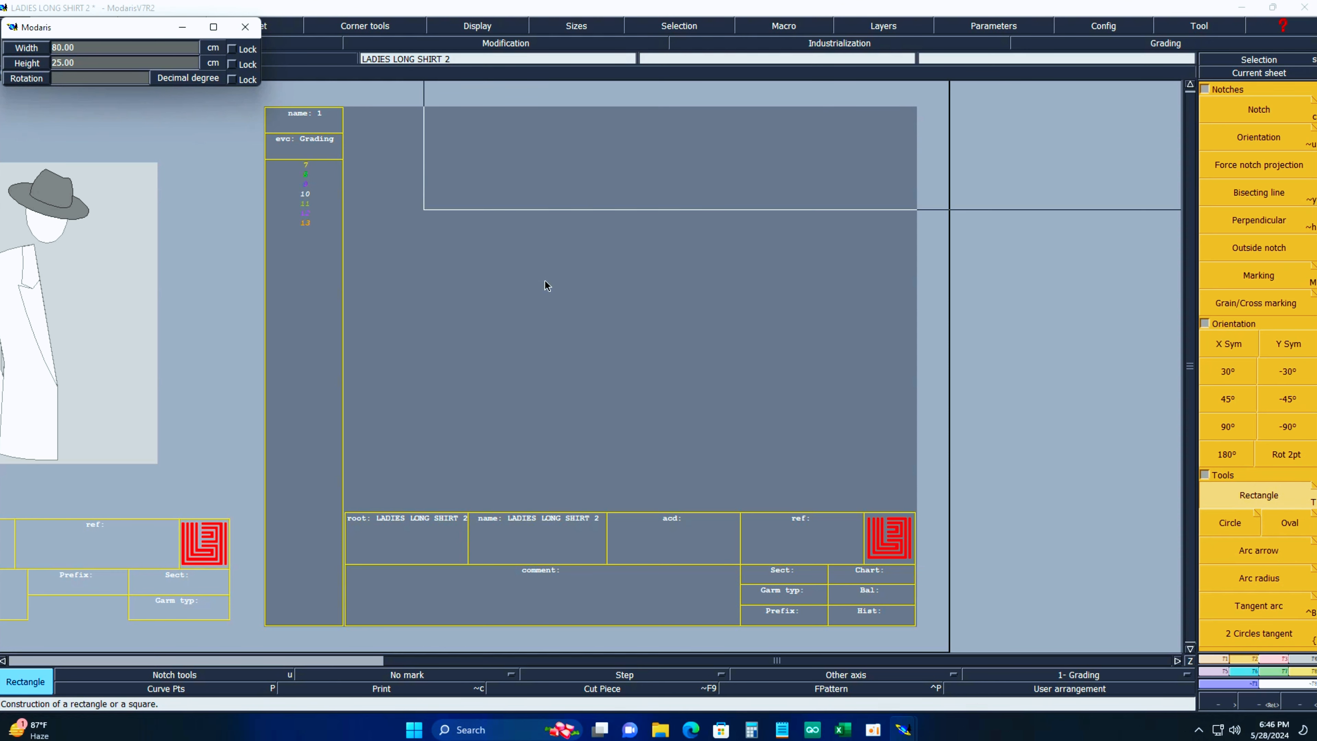
key("Home")
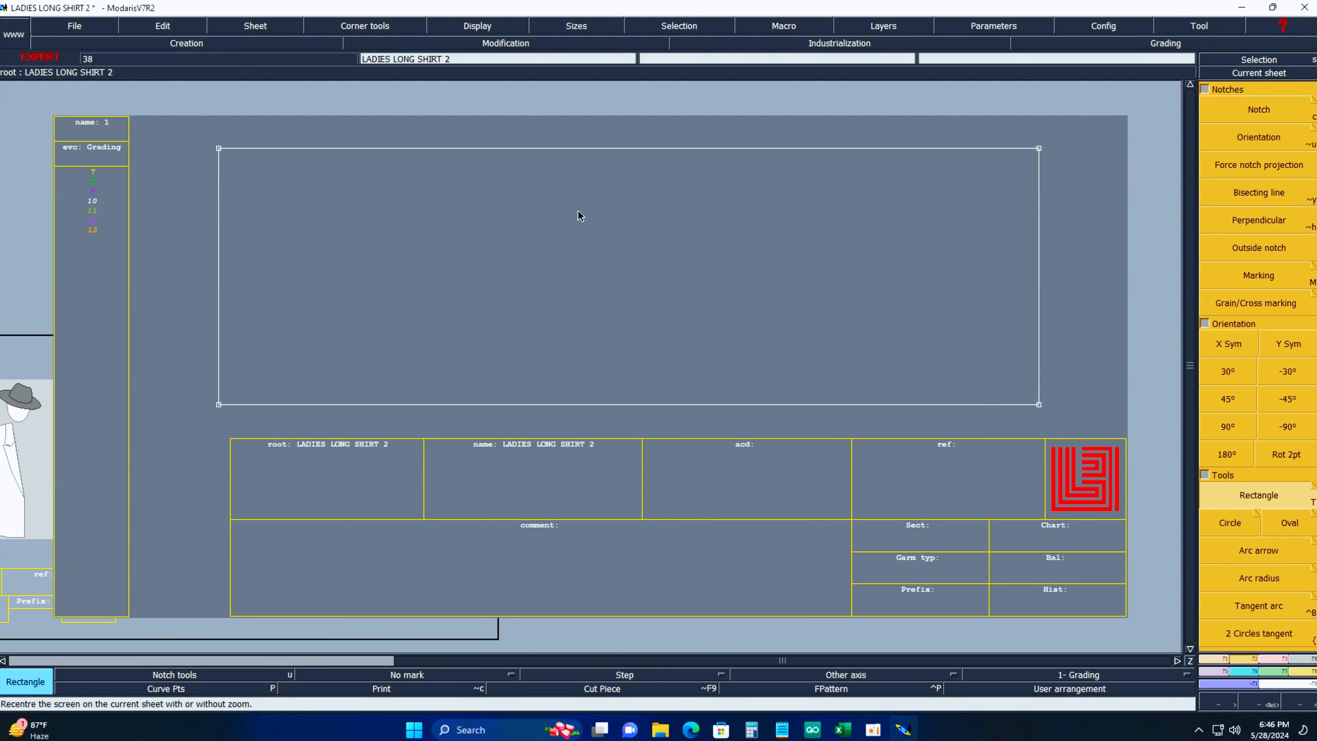
Enter 20 in D20 beside bottom tail height in the Excel measurement chart and return to Modaris.
left_click(844, 730)
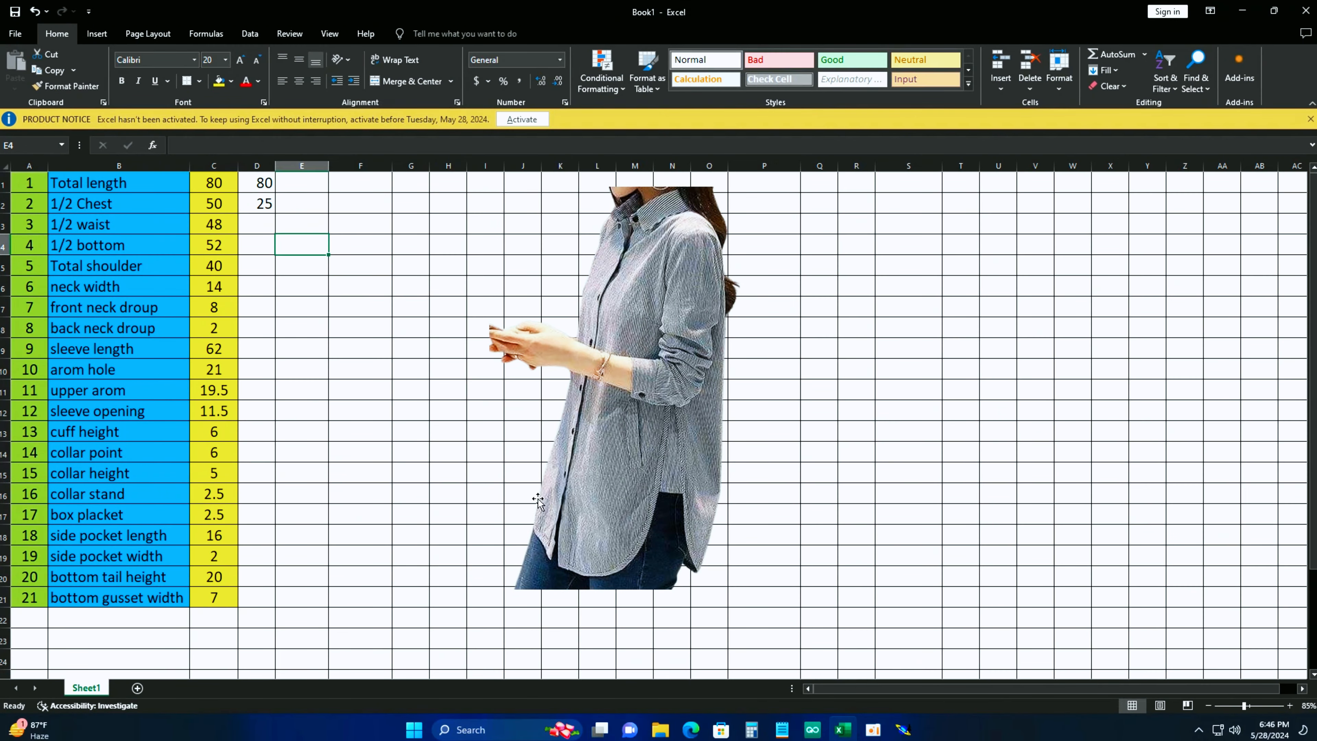
left_click(218, 579)
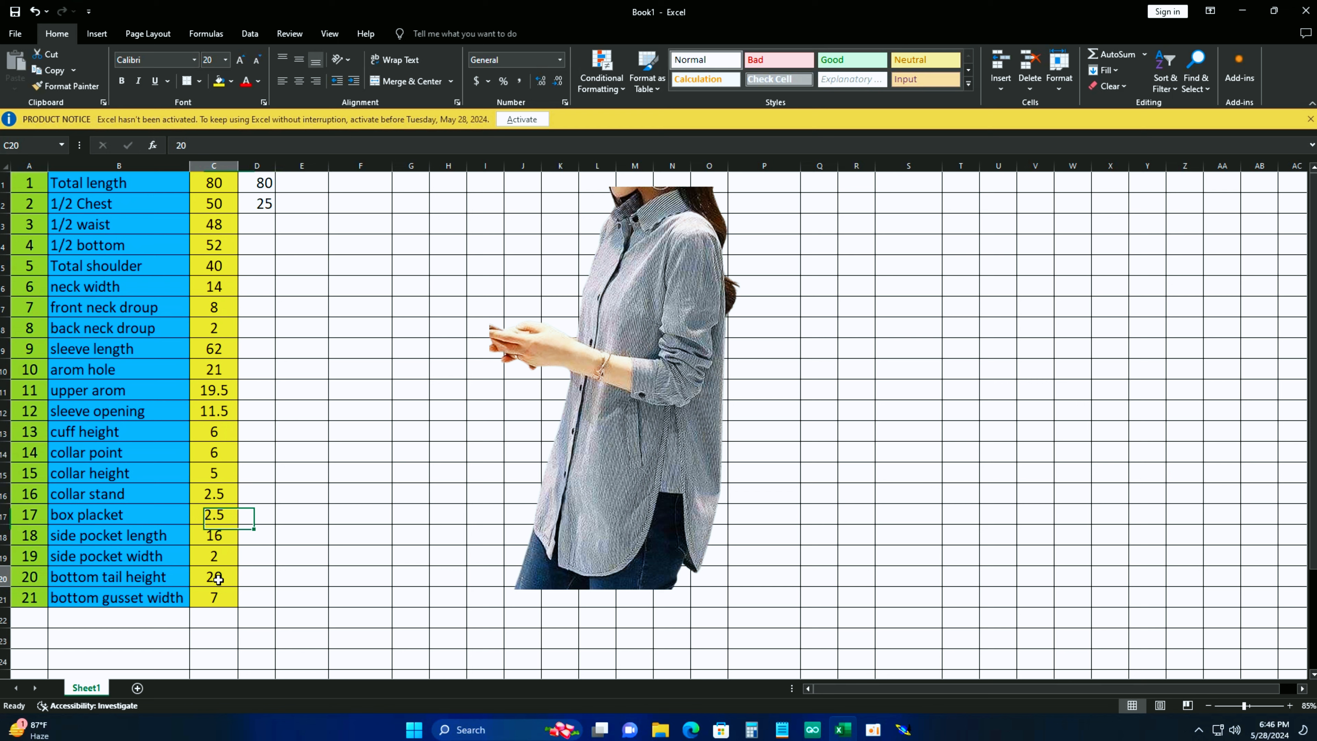
left_click(268, 581)
type("20")
key("Return")
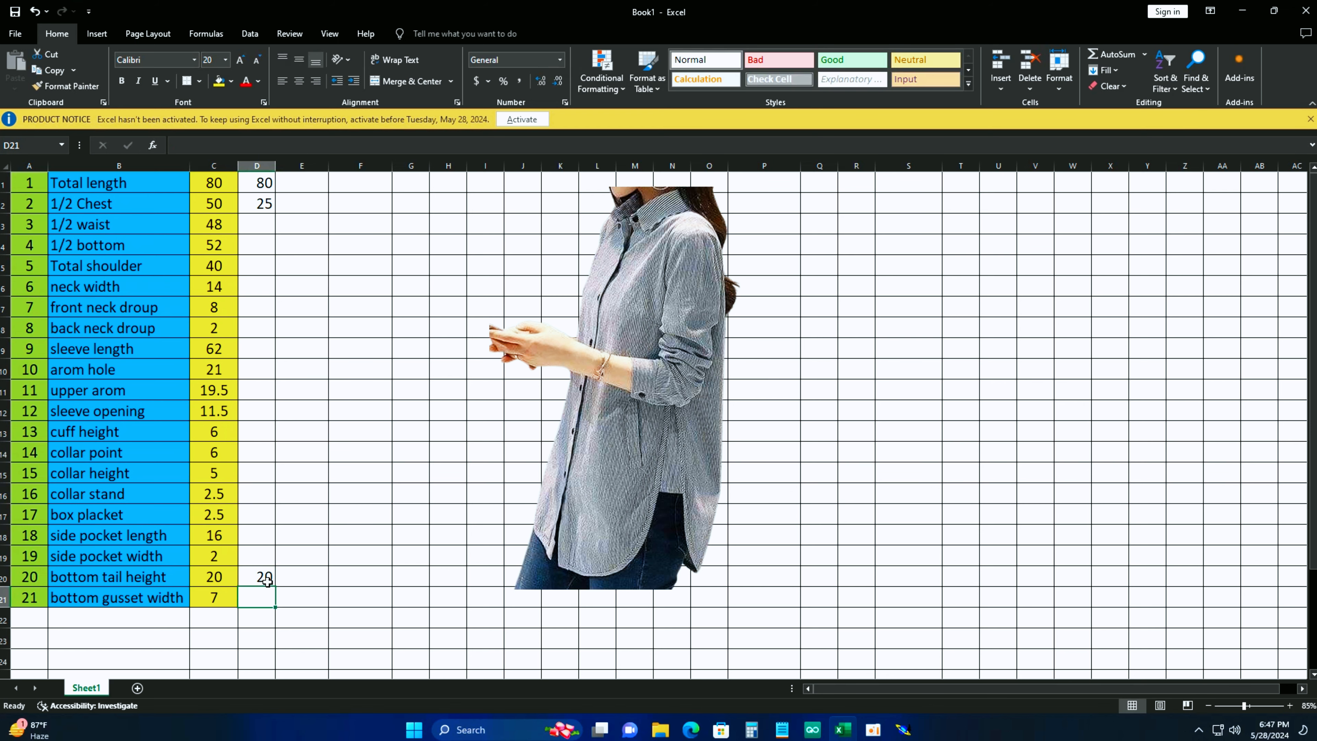
left_click(1242, 10)
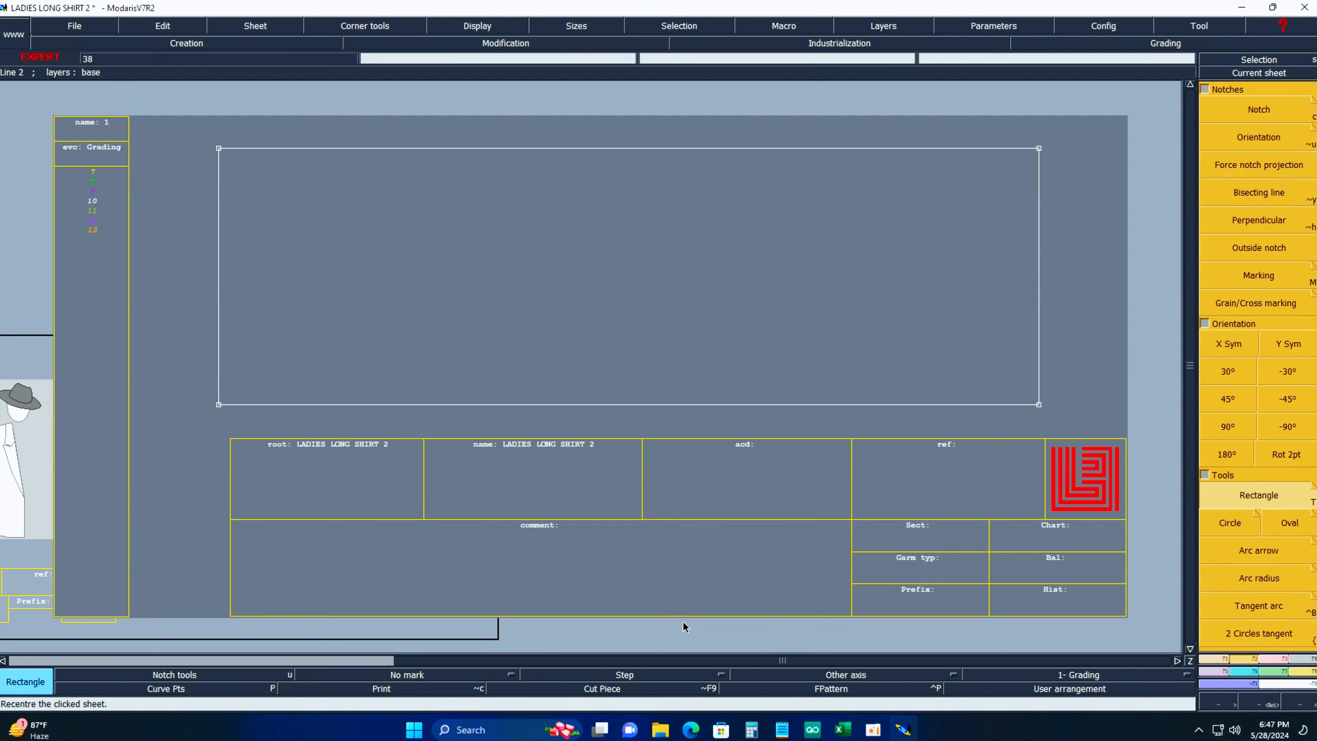
Create a parallel of the rectangle's right edge 20 cm inside it for the bottom tail height.
key("l")
left_click(1037, 239)
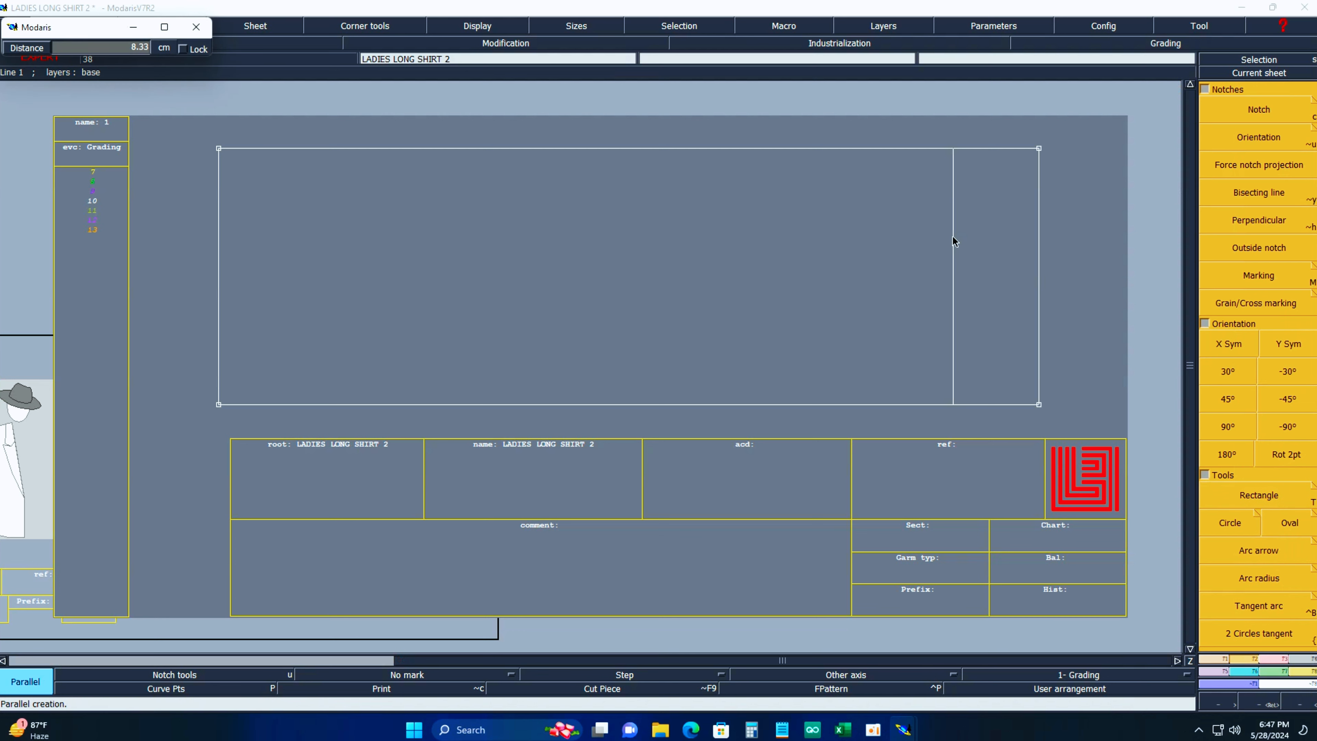
type("20")
key("Return")
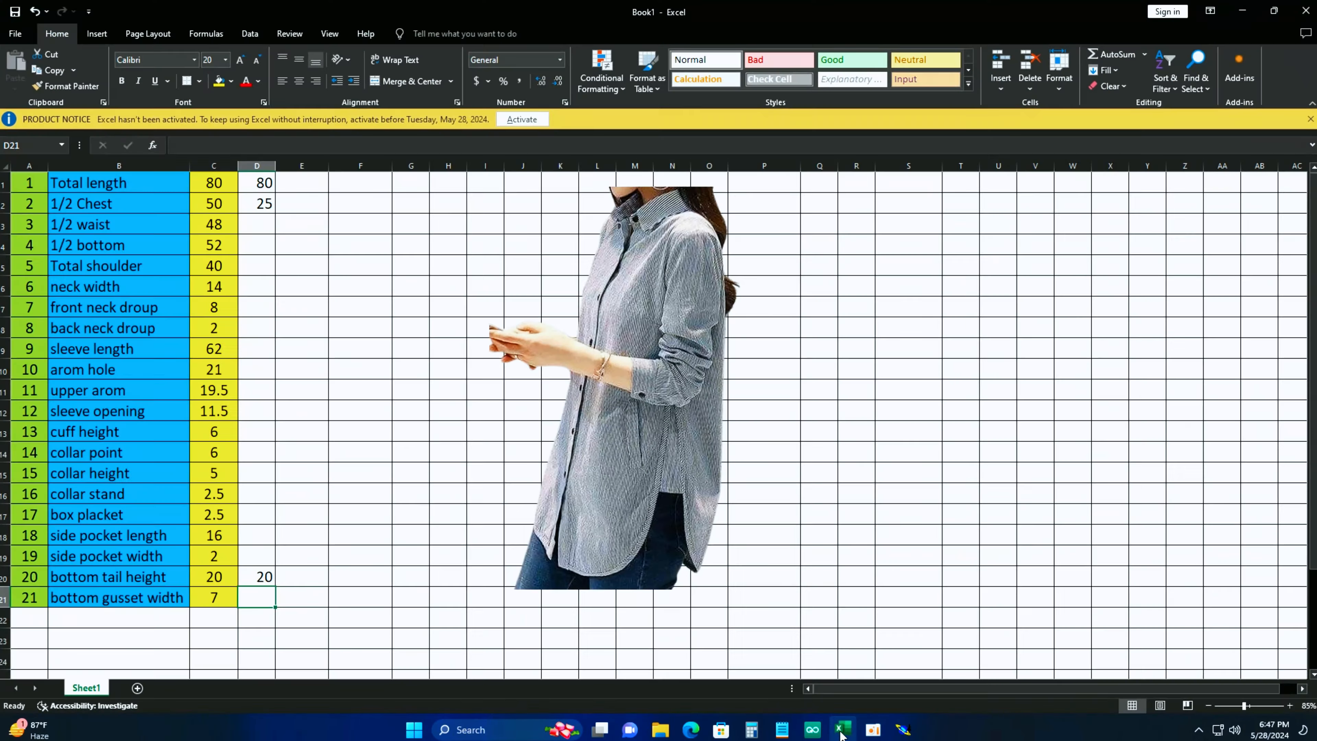
Switch to the Excel measurement chart, enter 20 in D5 beside Total shoulder and return to Modaris.
left_click(842, 730)
left_click(264, 269)
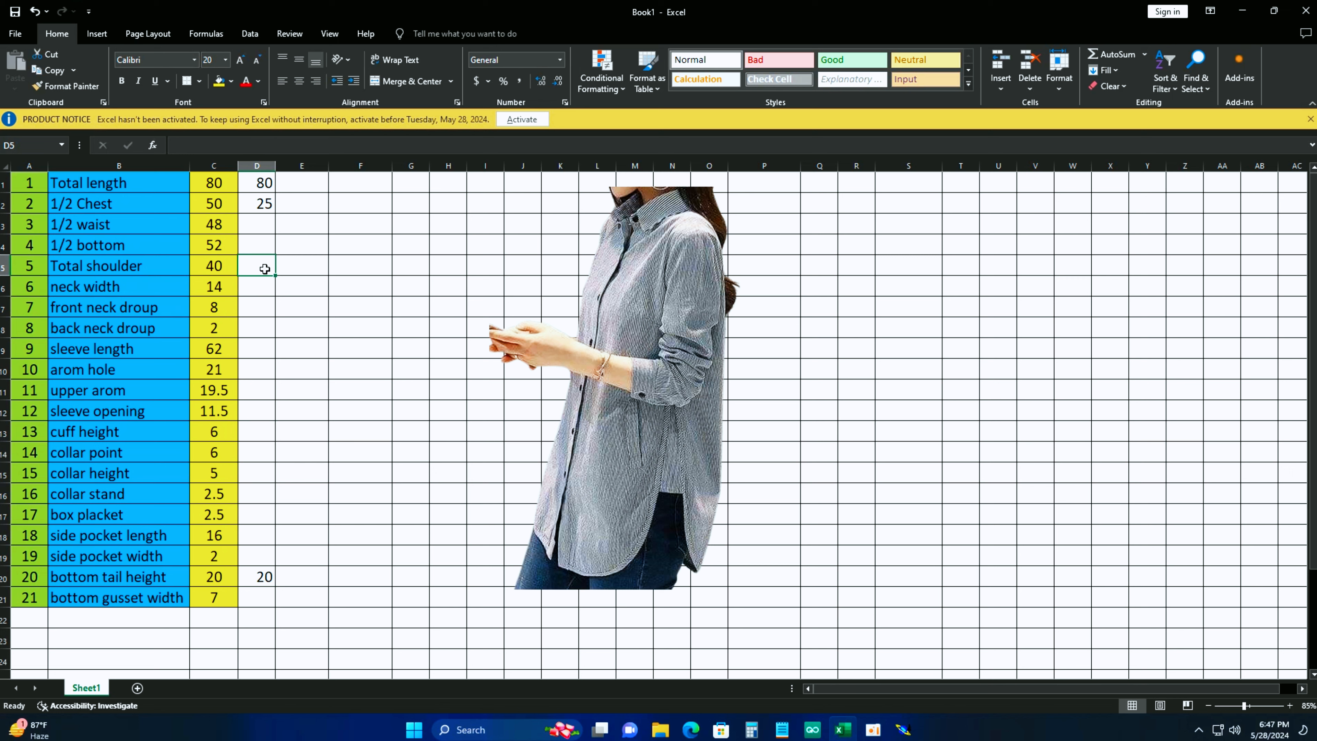
type("20")
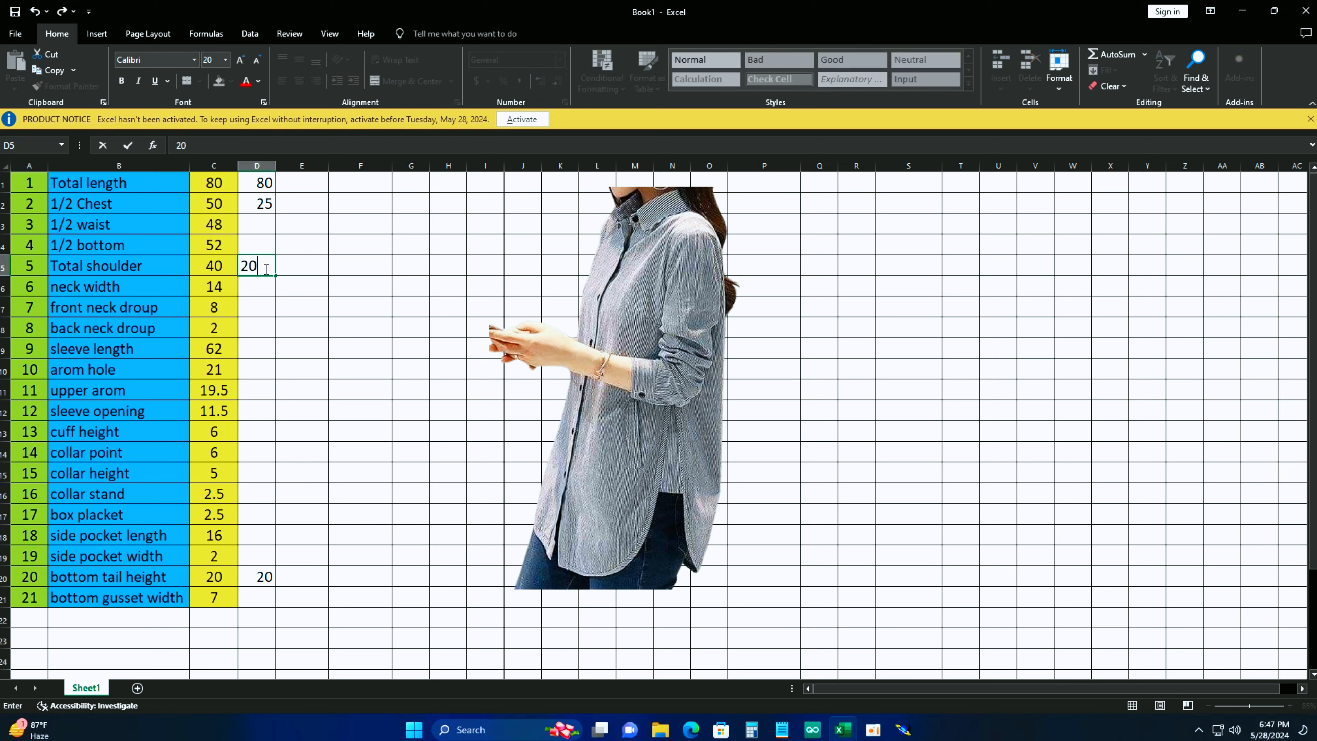
left_click(278, 299)
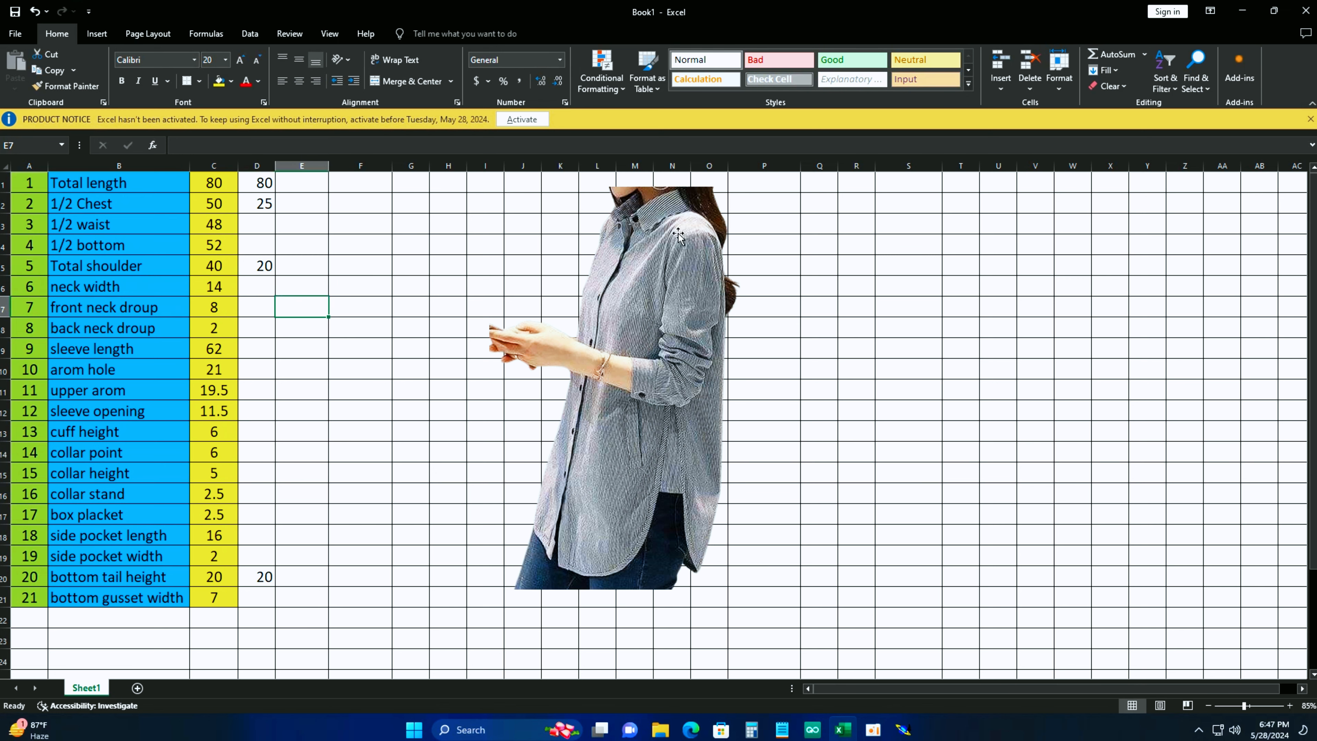
left_click(1242, 10)
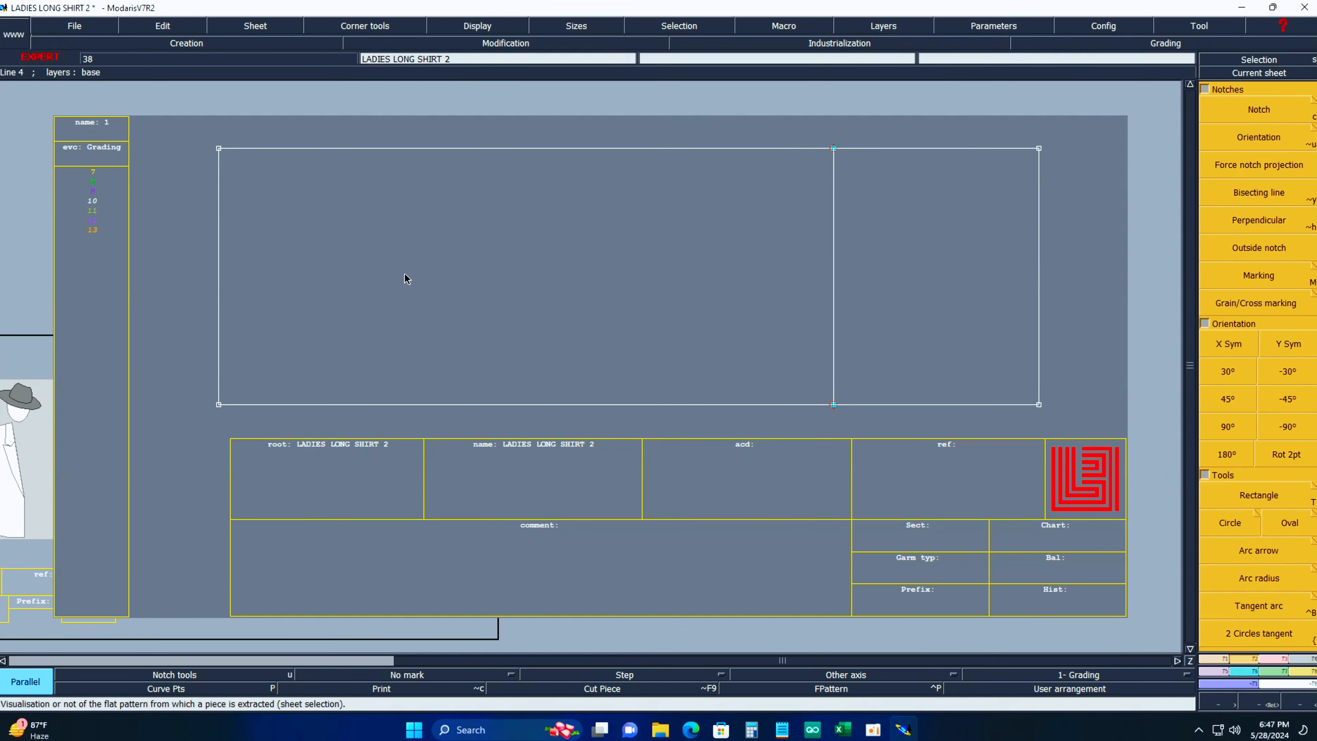
Create a parallel 3 cm inside the rectangle's left edge and insert a developed point 20 cm up from the parallel's lower end.
left_click(219, 285)
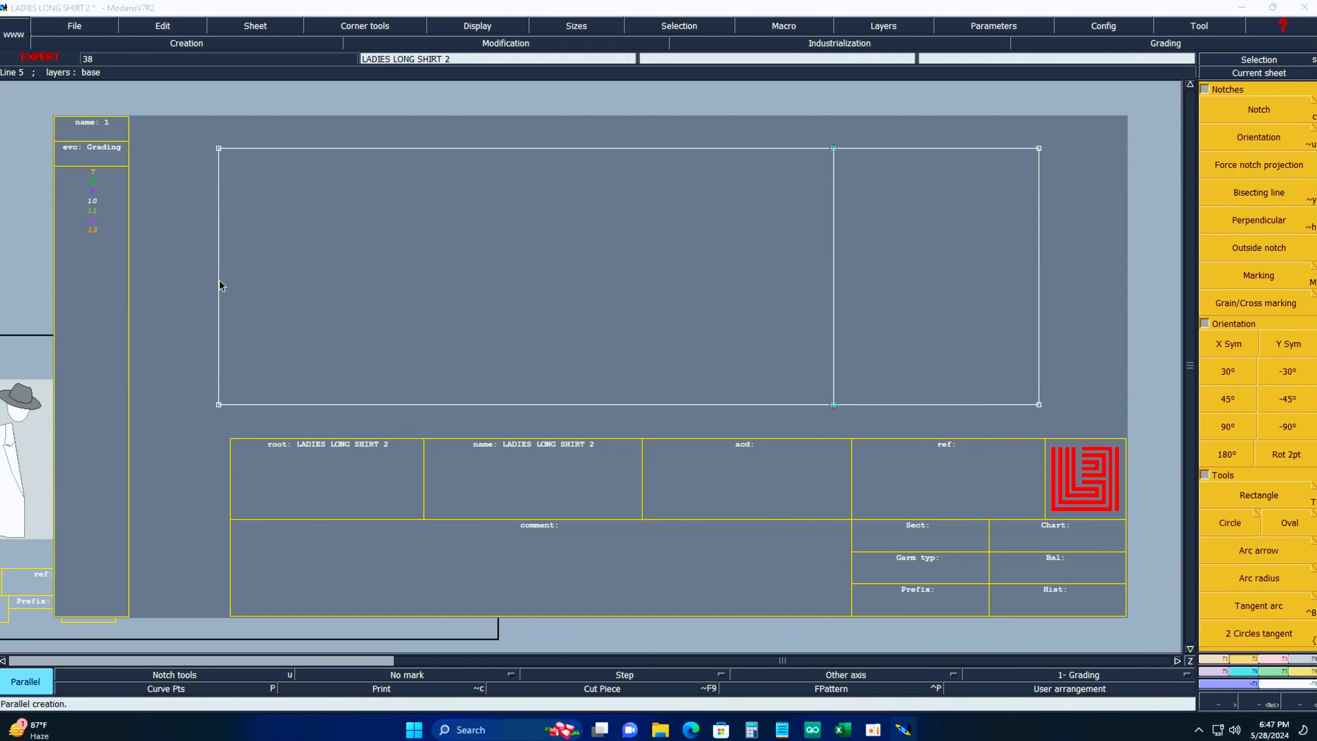
left_click(246, 307)
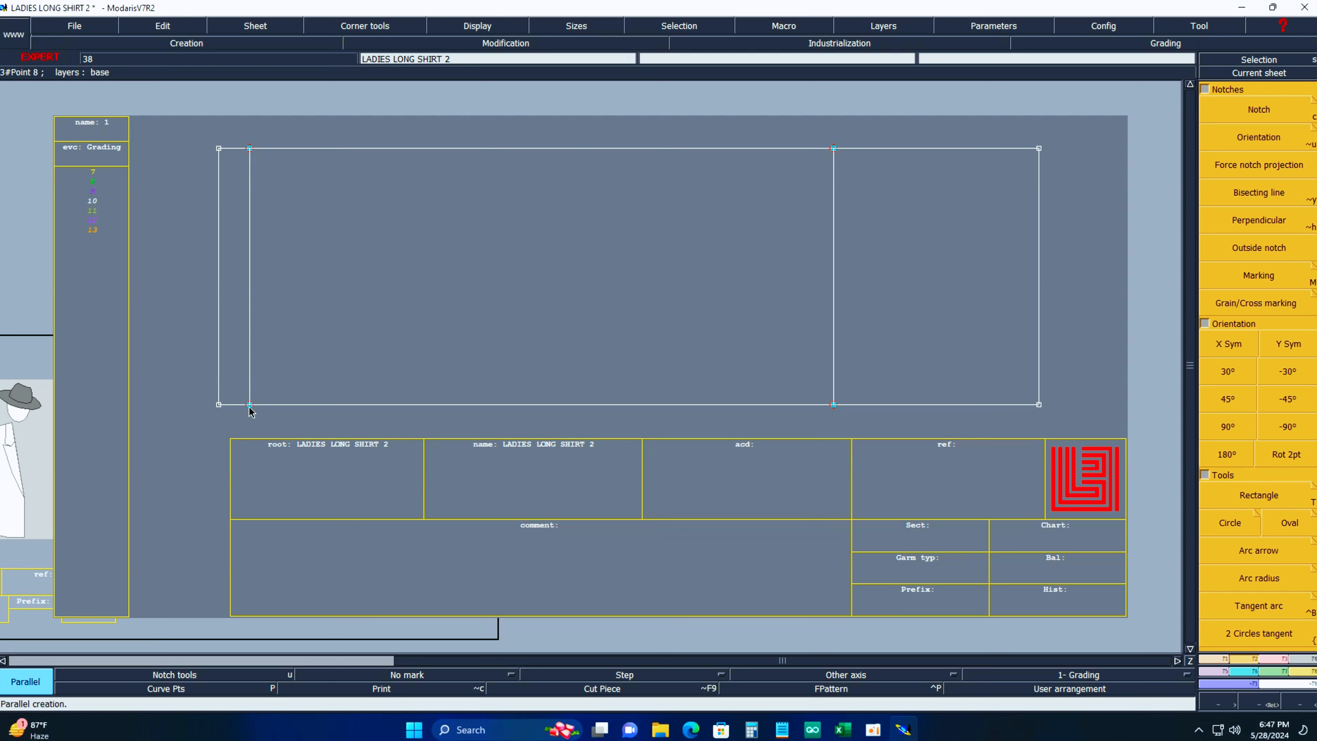
key("d")
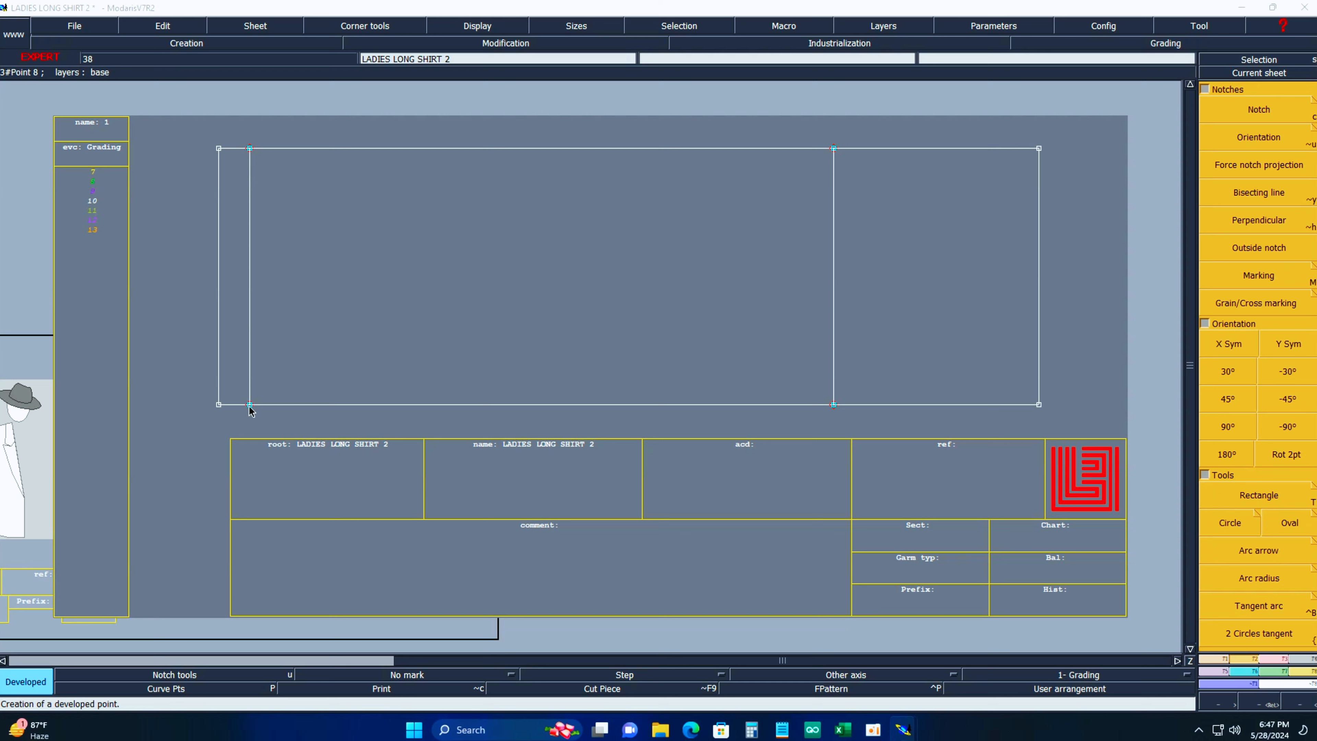
left_click(250, 410)
key("BackSpace")
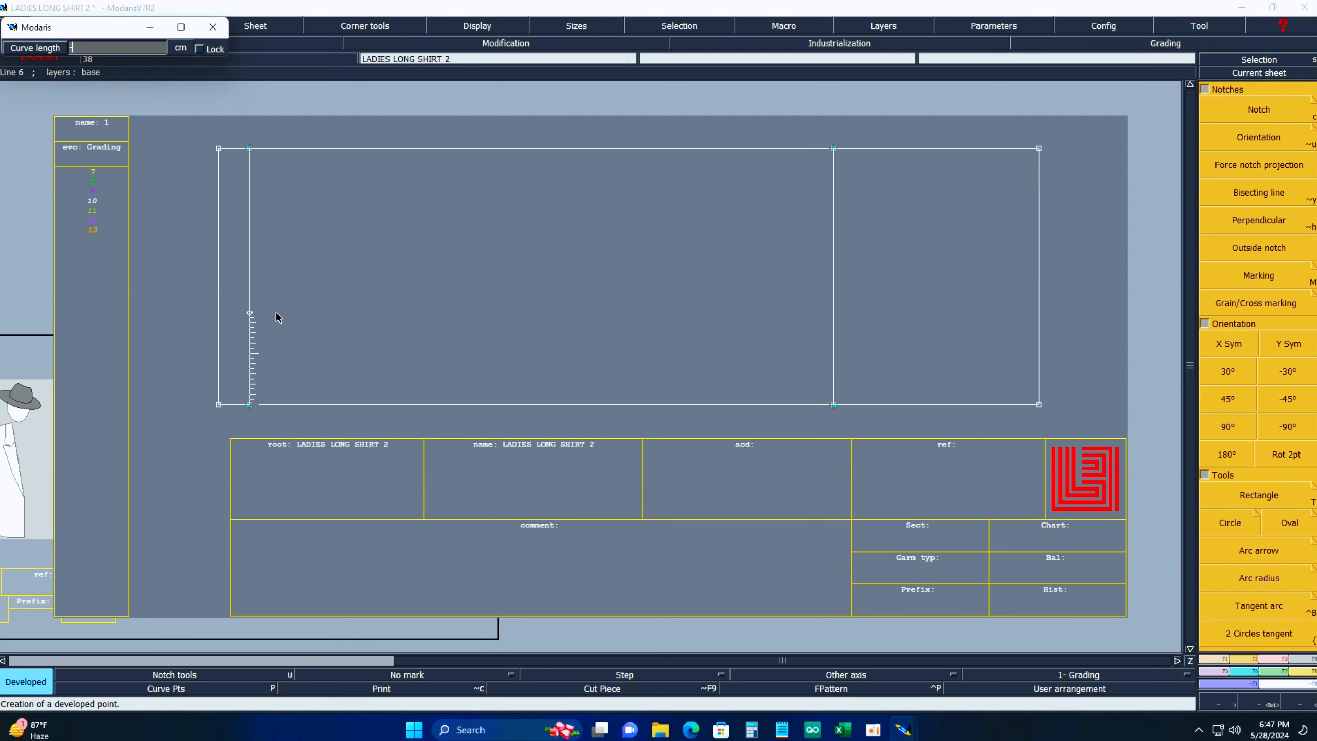
type("-20")
key("Return")
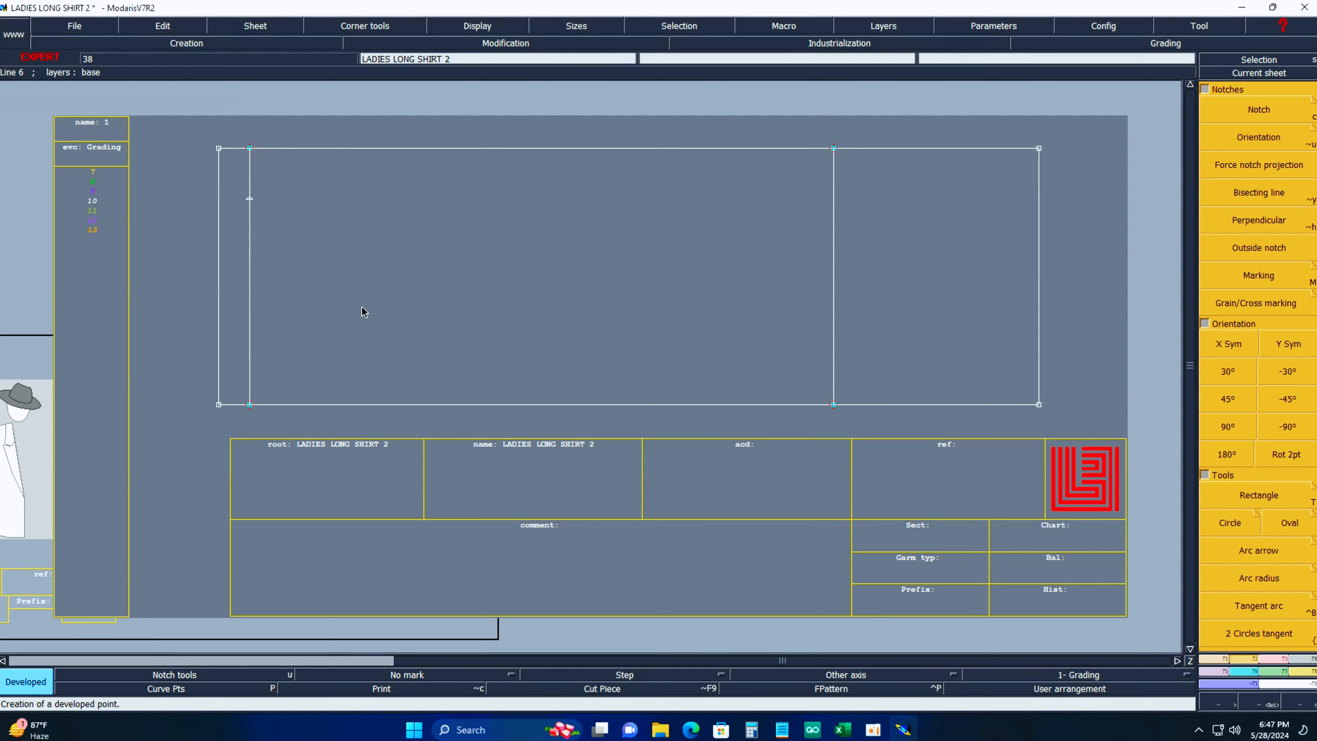
key("i")
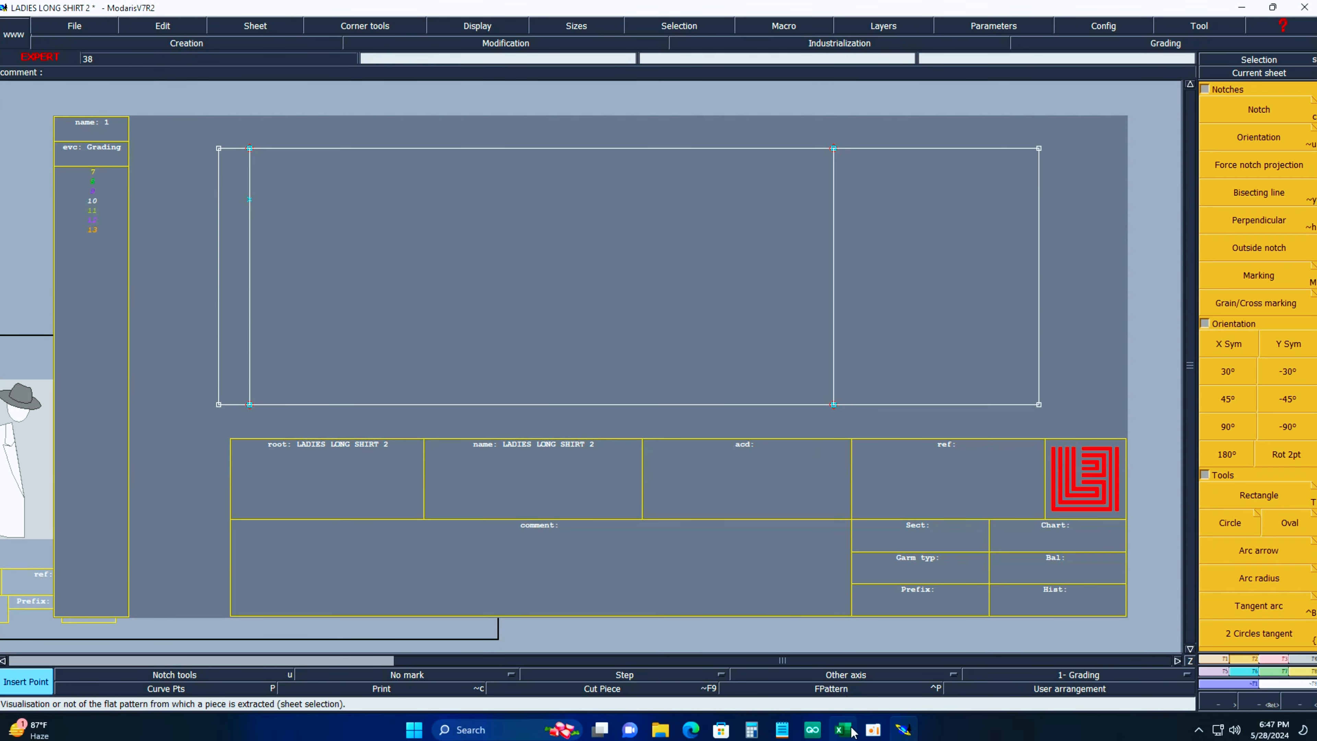
Switch to the Excel measurement chart, enter 7 in D6 beside neck width and return to Modaris.
left_click(843, 729)
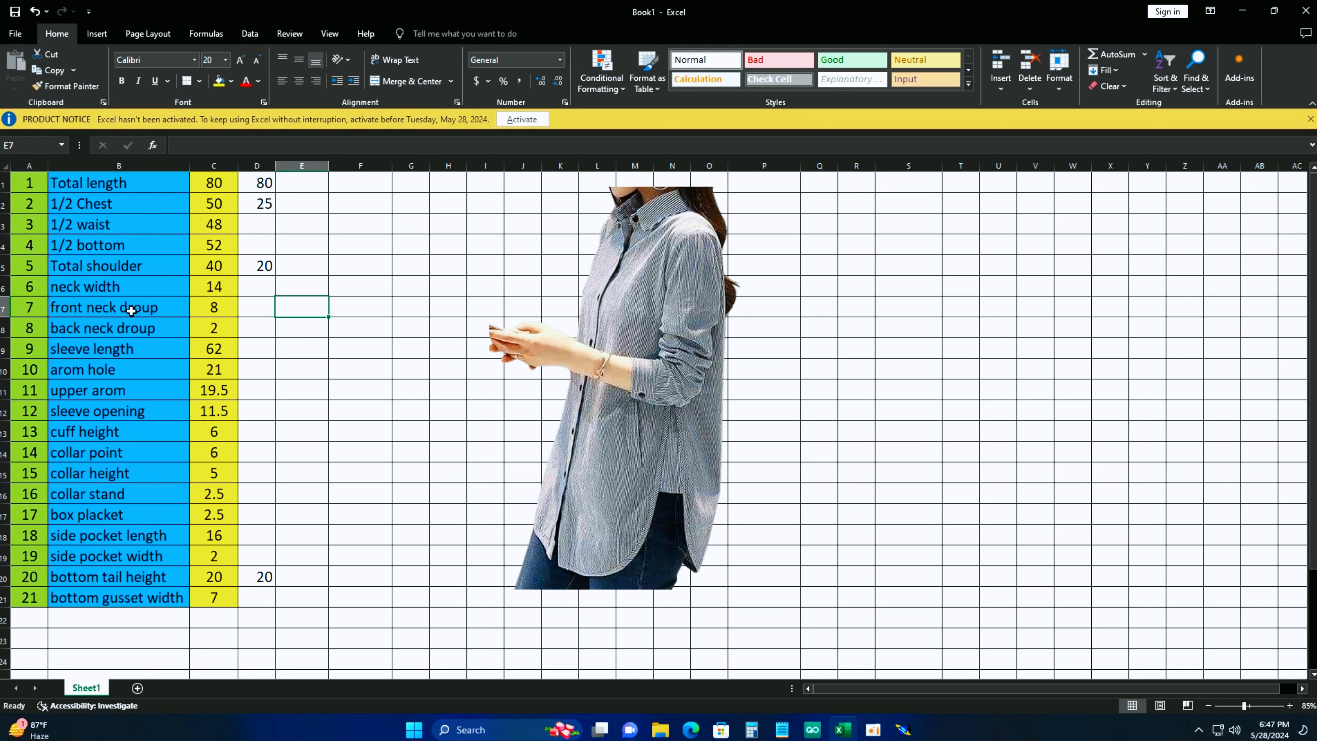
left_click(244, 290)
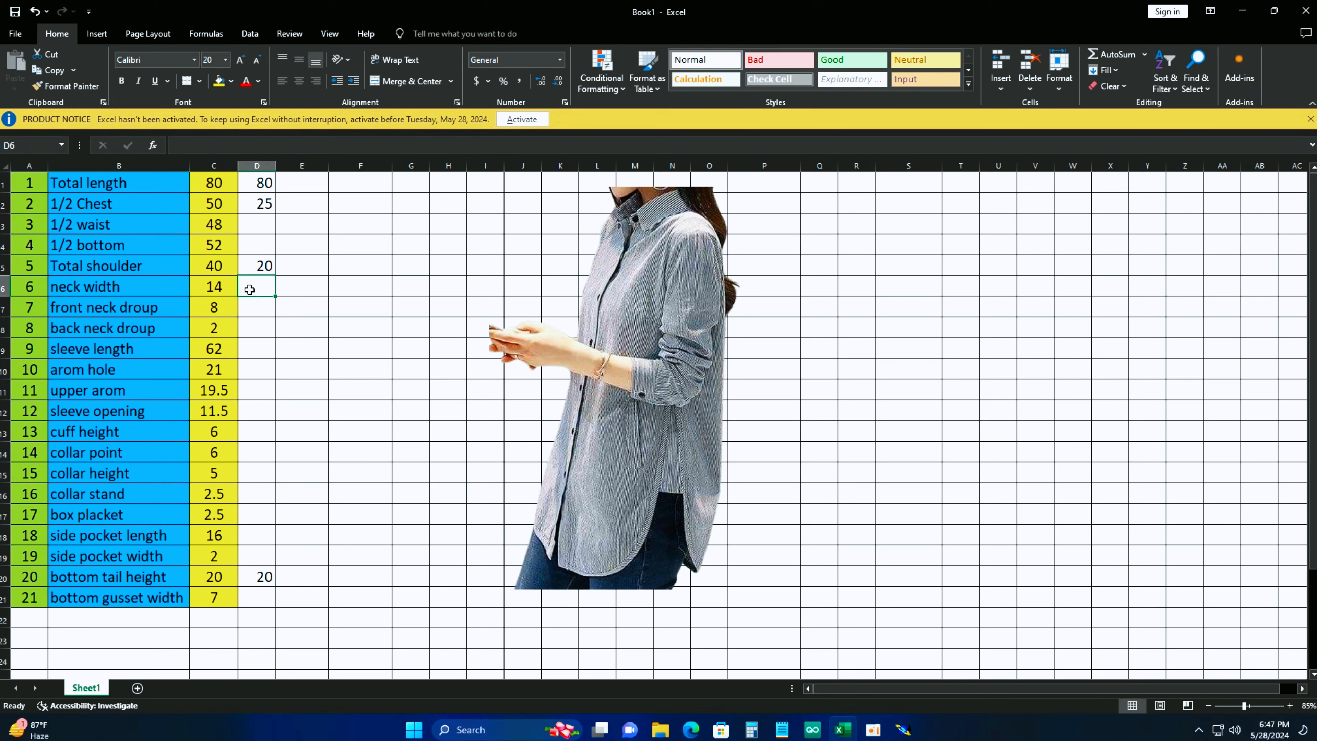
type("7")
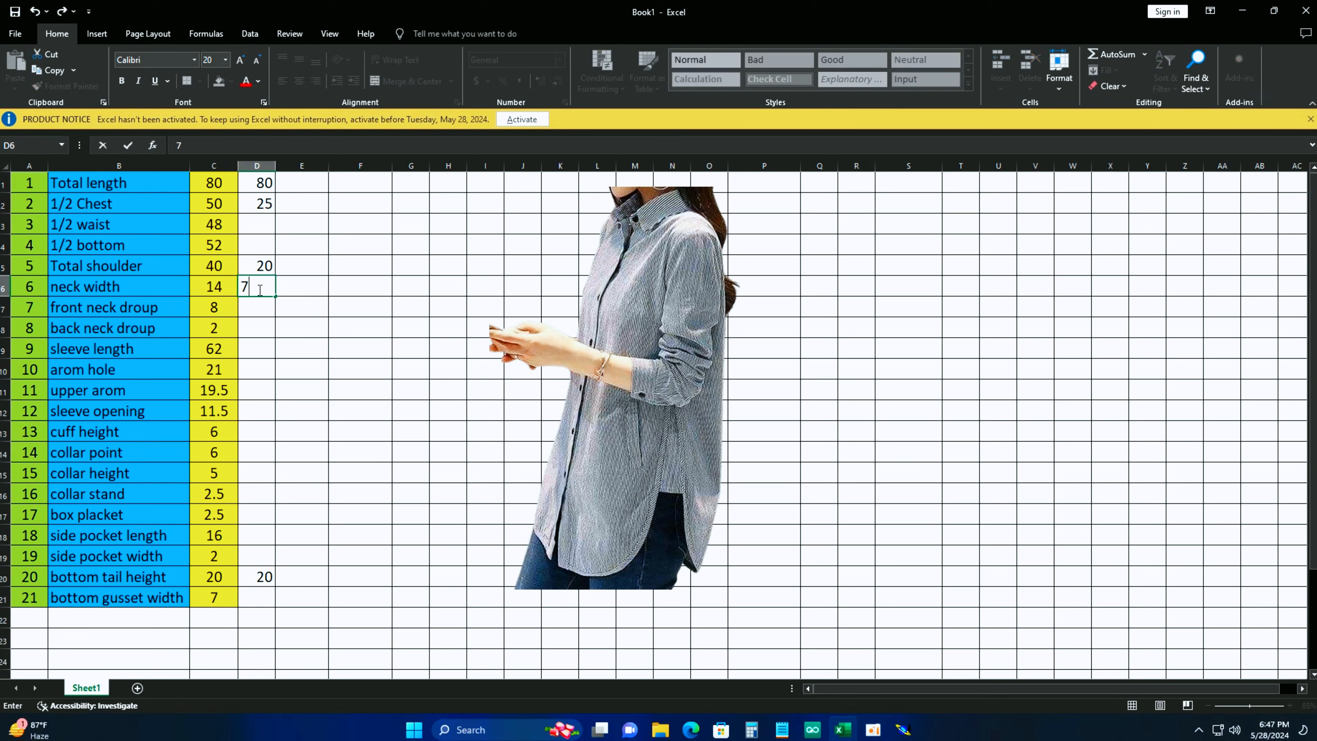
key("Return")
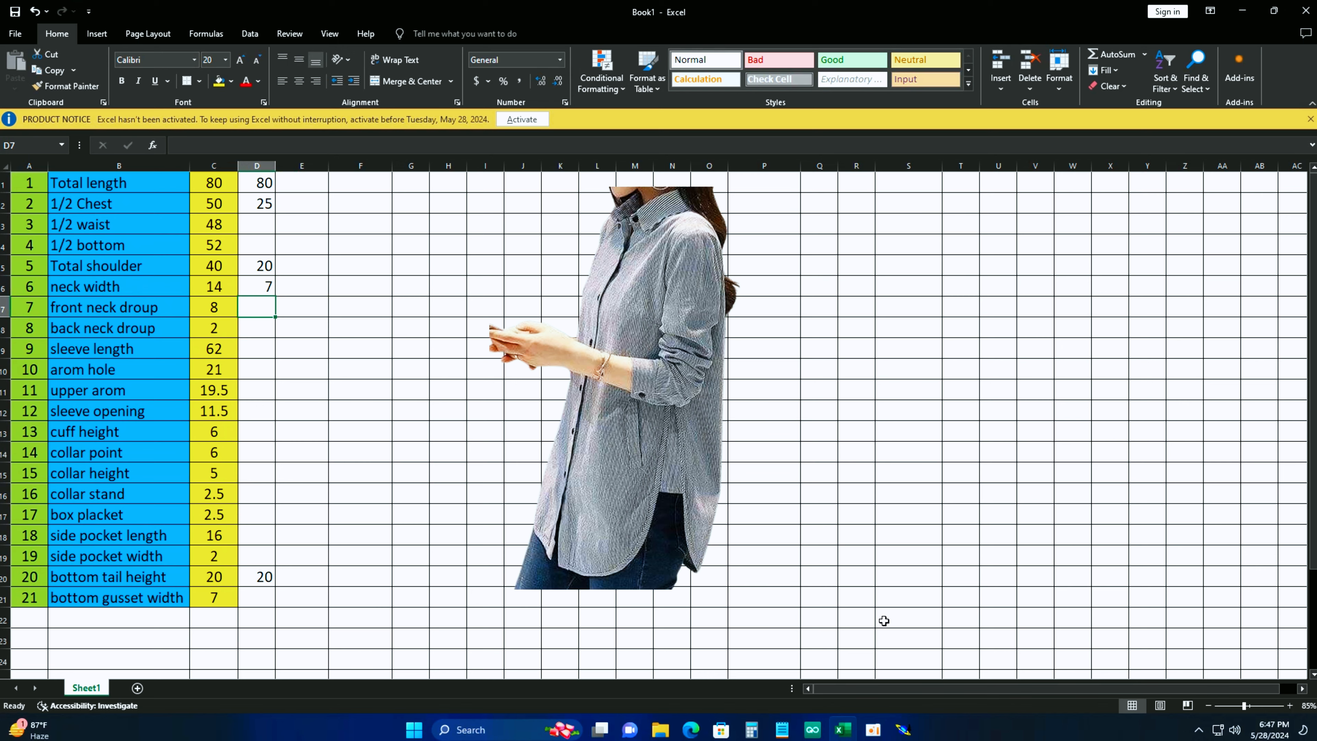
left_click(903, 730)
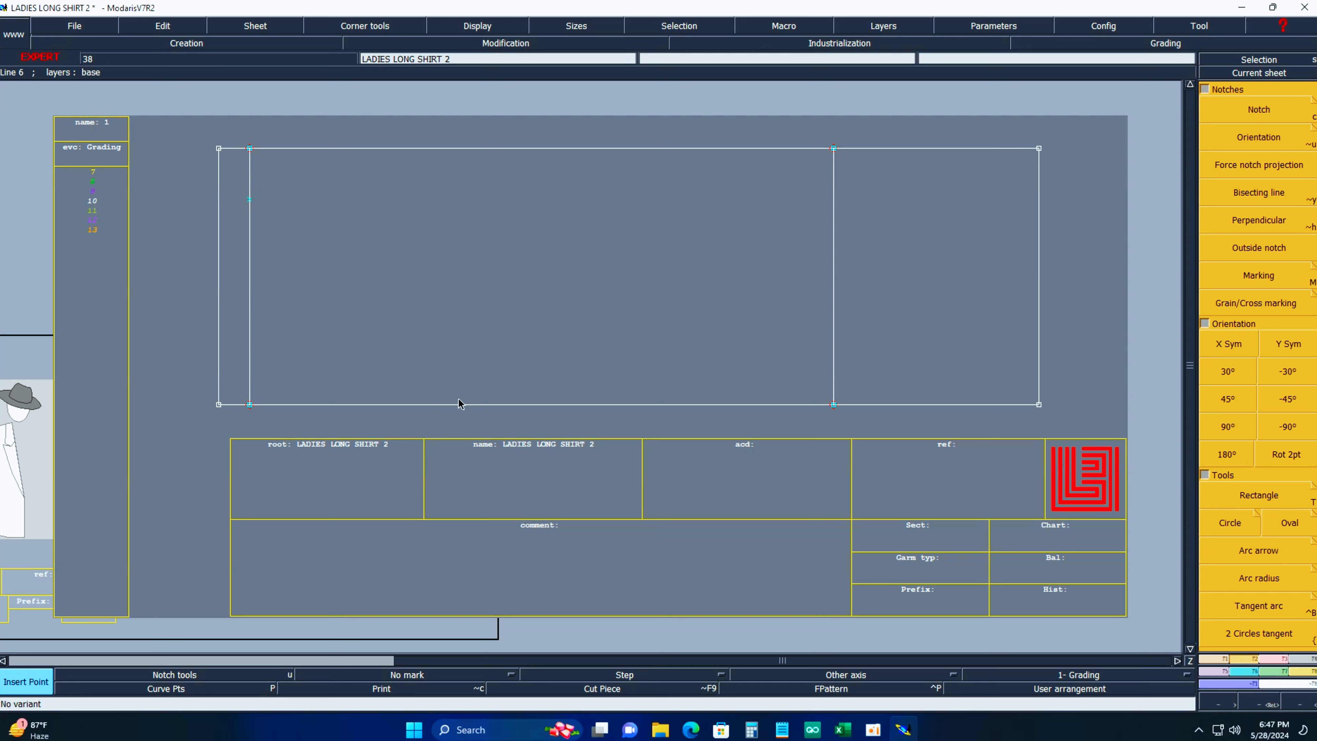
Place a developed point on the rectangle's left edge 7 cm up from the lower corner and insert it in the line.
key("d")
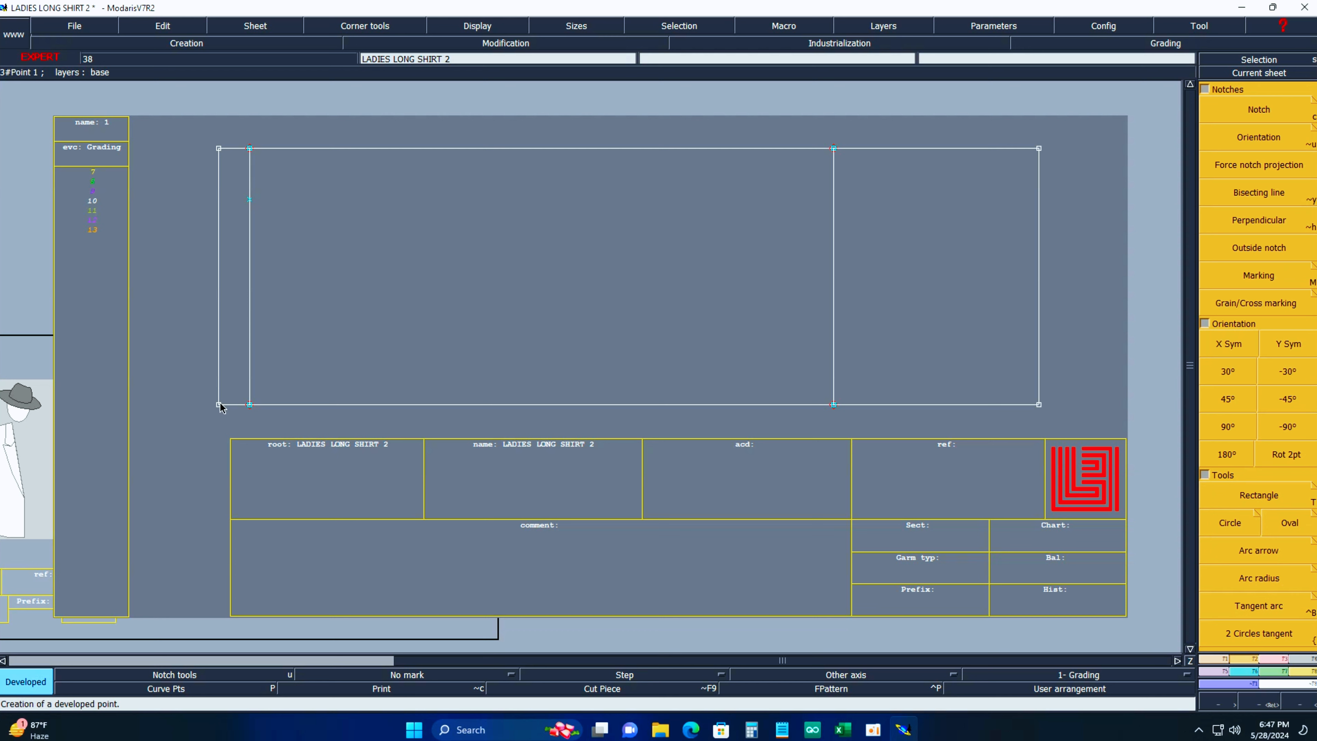
left_click(219, 404)
type("-")
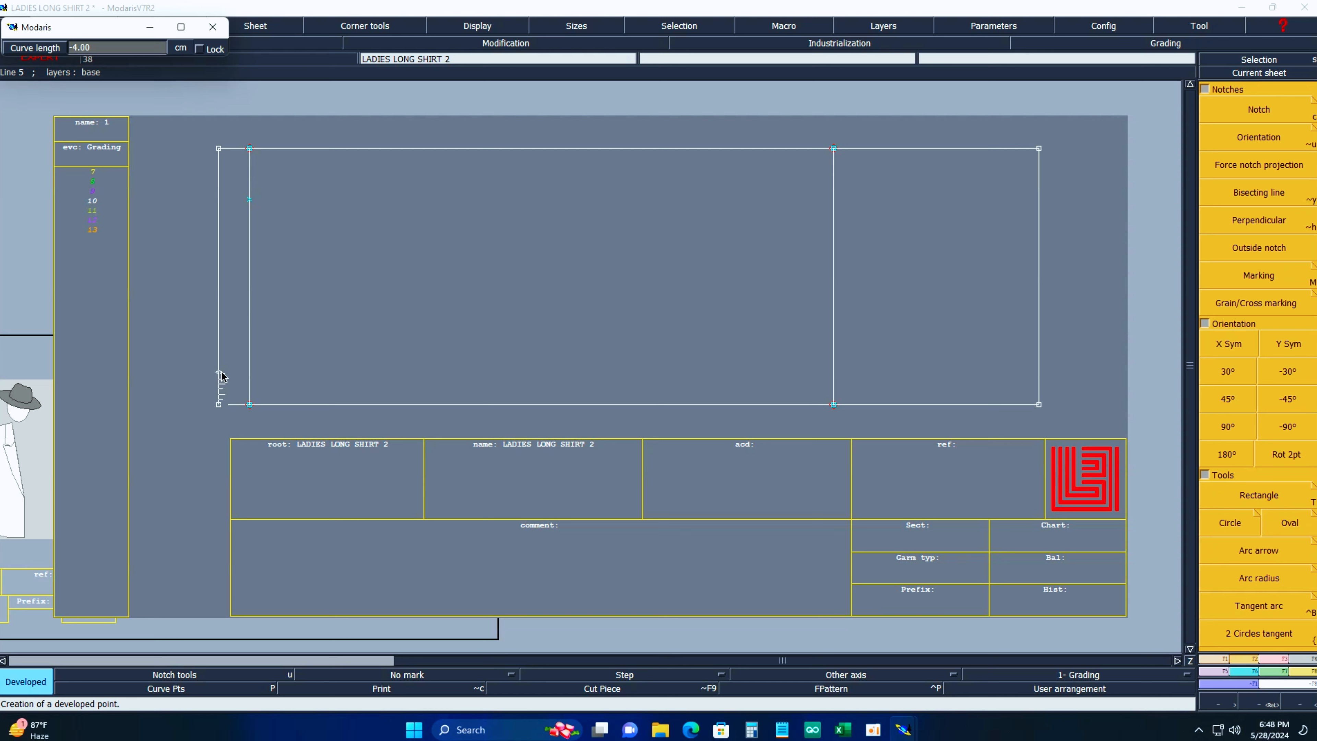
type("4.00")
key("Return")
key("Return")
key("Insert")
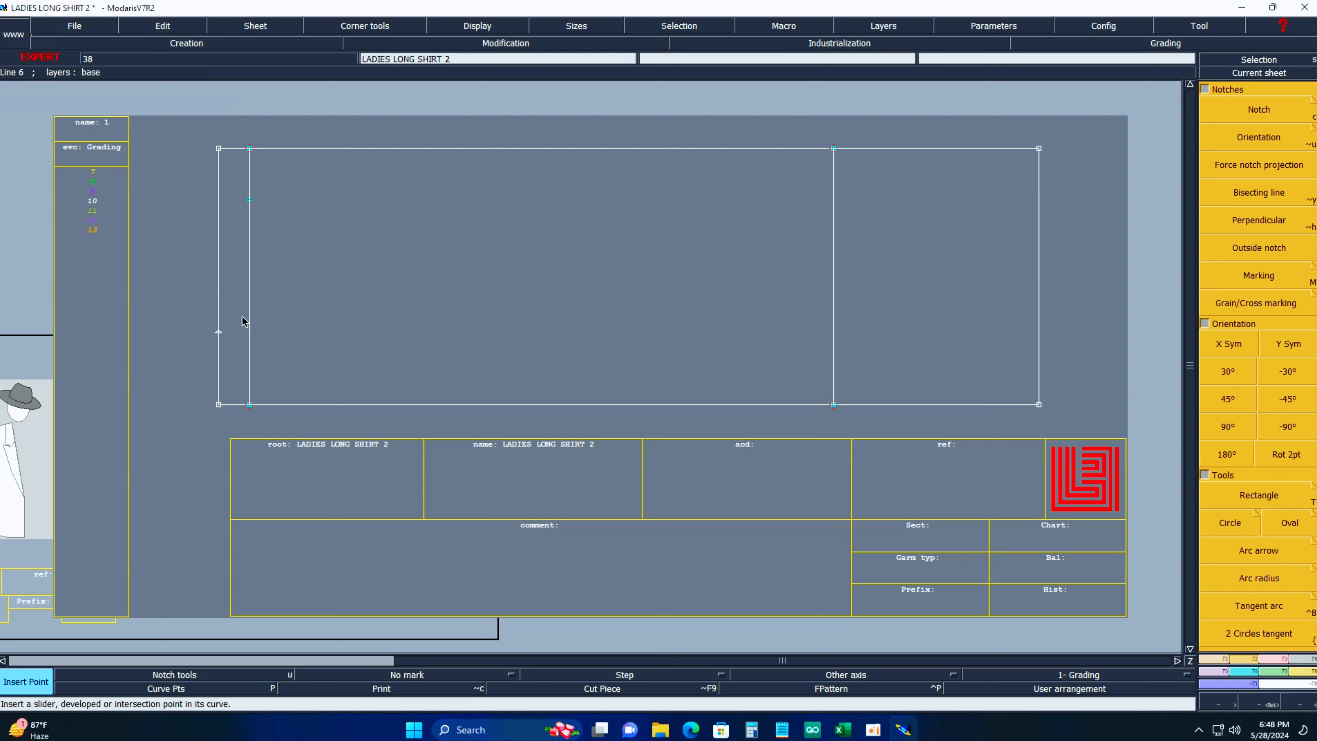
left_click(220, 333)
Draw the shoulder line with Bezier from the 7 cm neck point to the 20 cm point on the 3 cm parallel.
key("b")
left_click(220, 334)
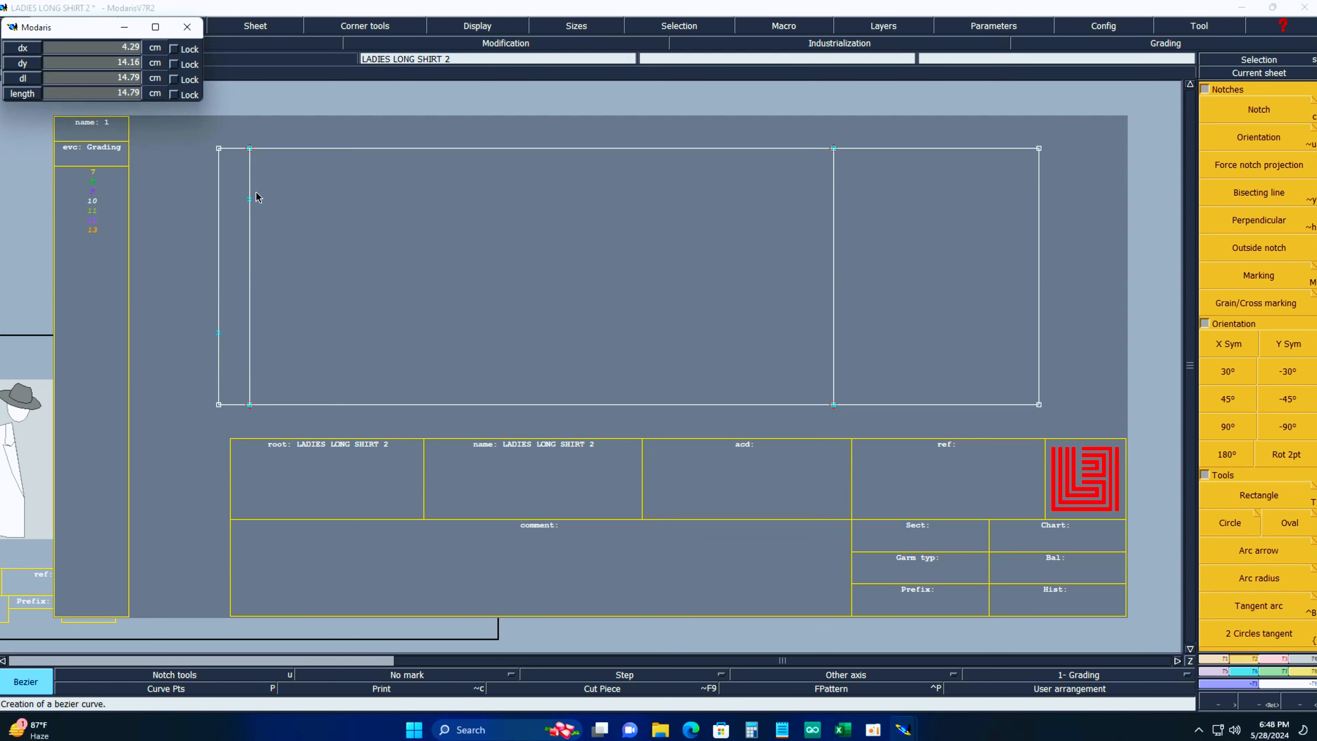
left_click(250, 201)
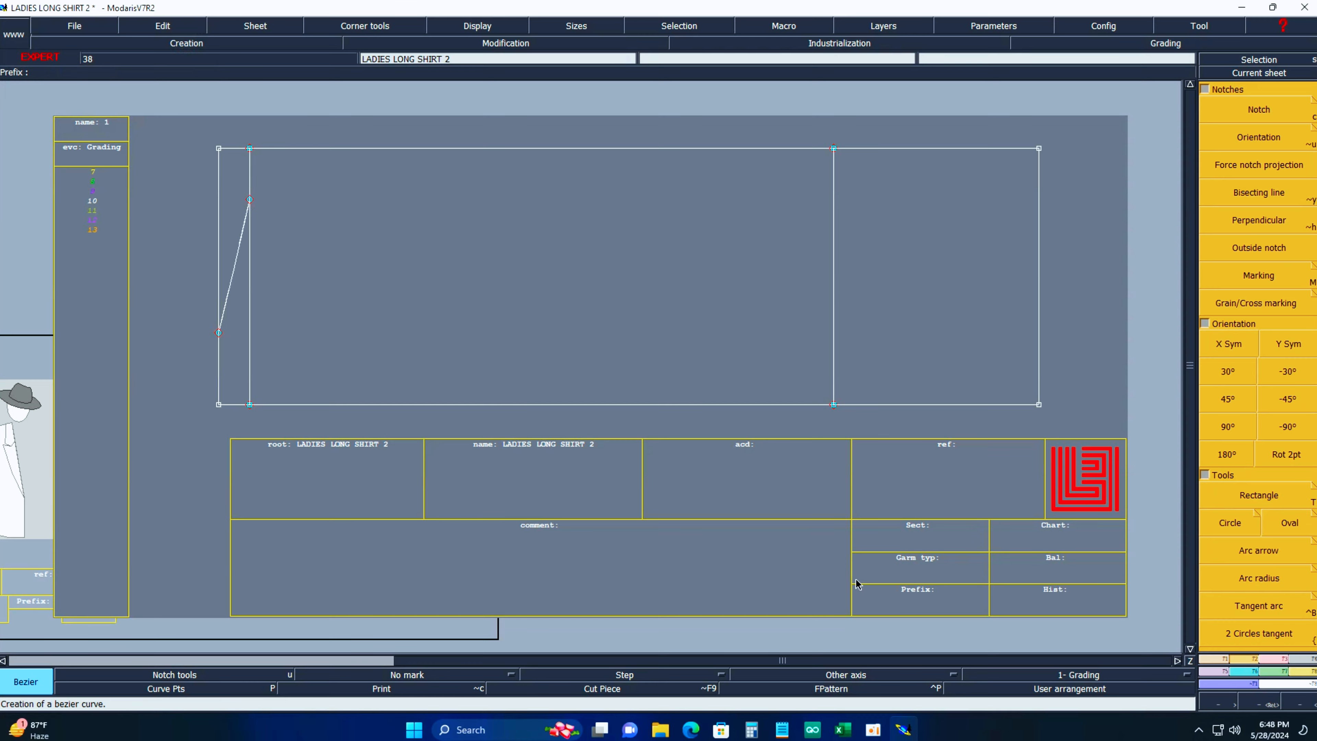
Switch to the Excel measurement chart, enter 8 in D7 beside front neck droup and return to Modaris.
left_click(841, 729)
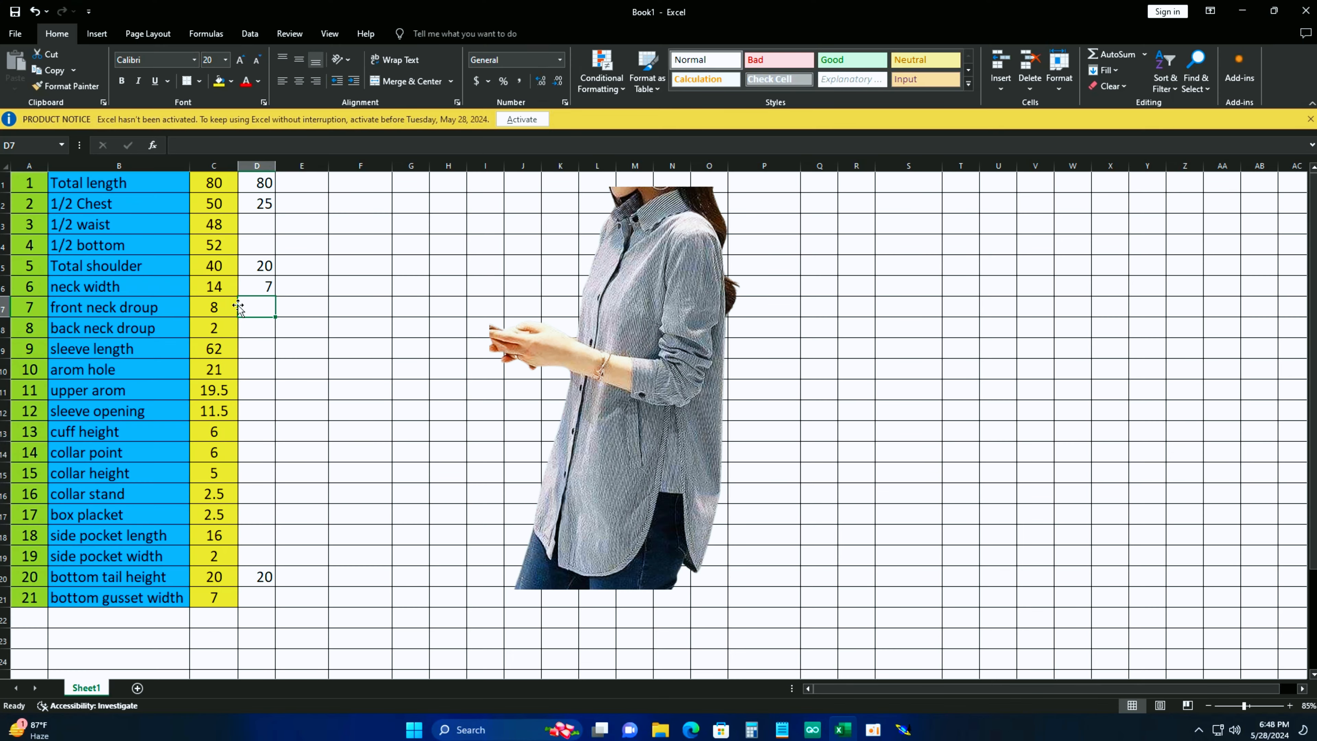
type("8")
key("Return")
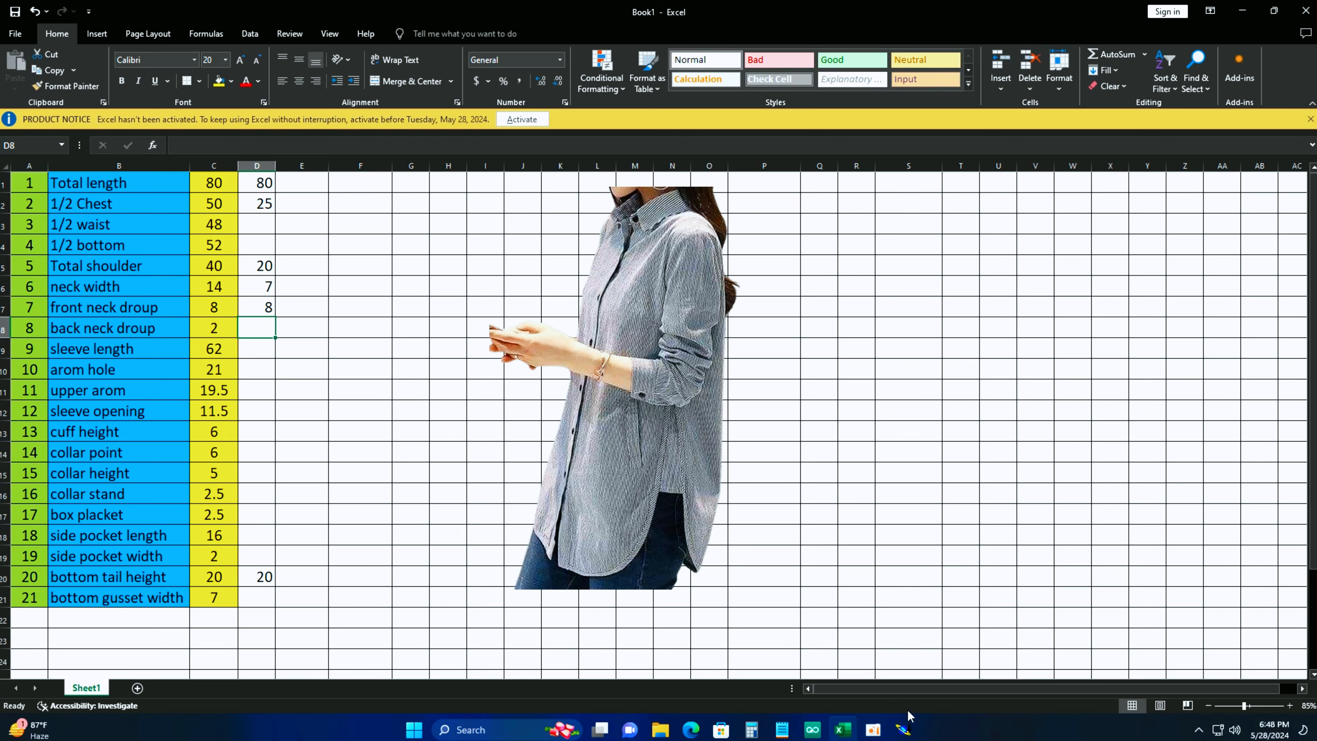
left_click(903, 729)
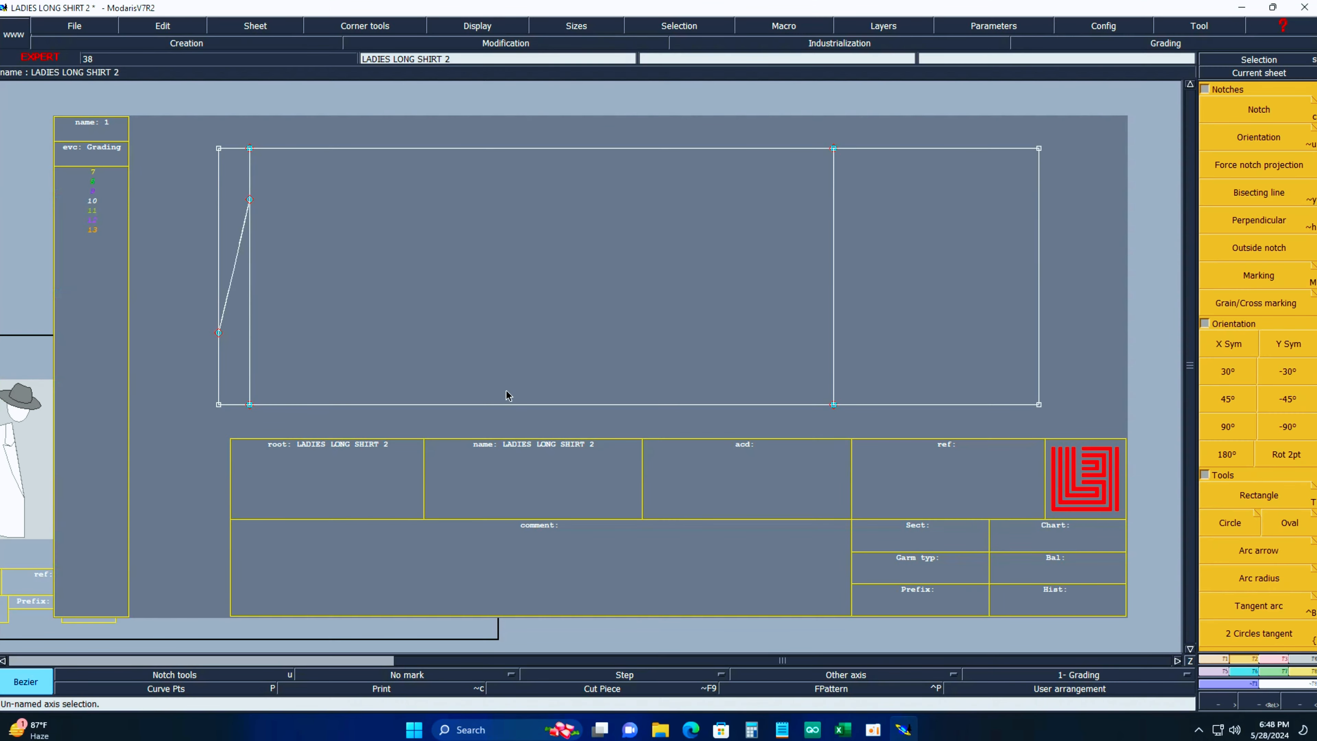
Create a parallel 8 cm inside the rectangle's left edge and delete the intermediate point copied onto it.
key("l")
left_click(218, 369)
key("Down")
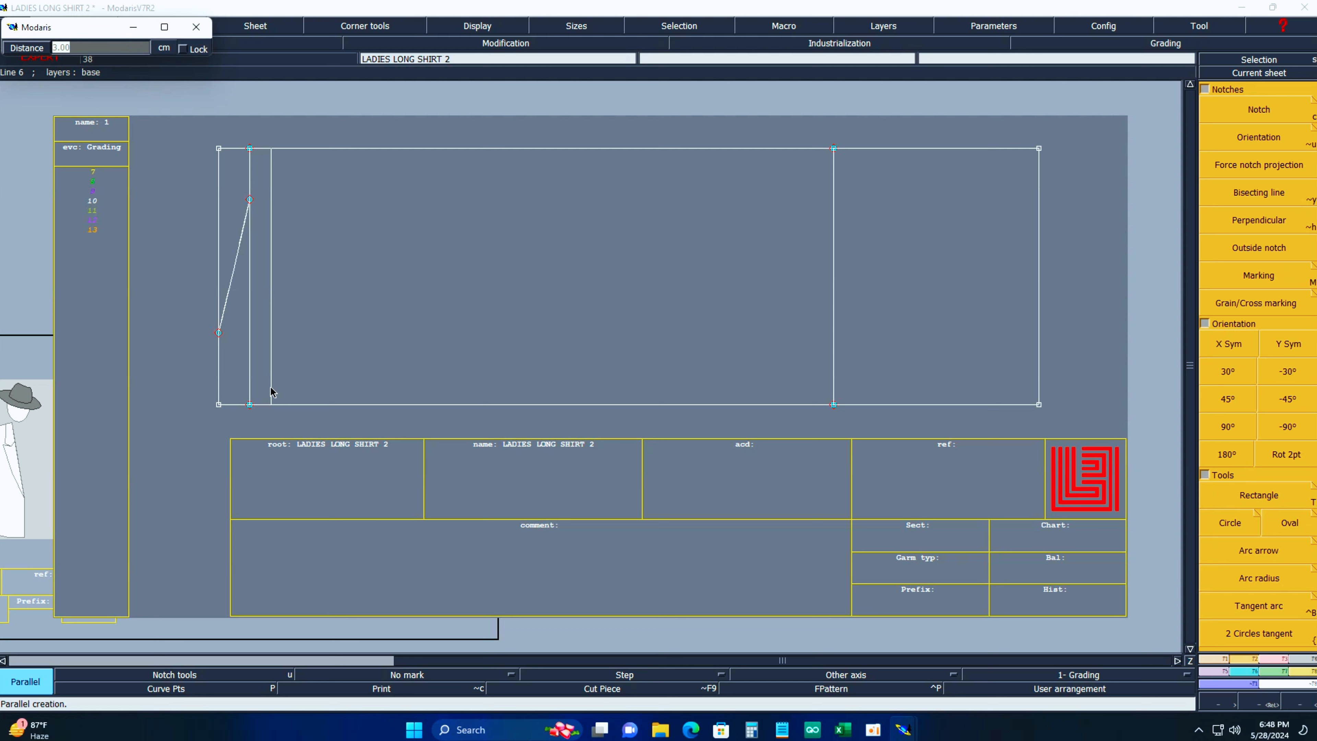
type("5")
key("Return")
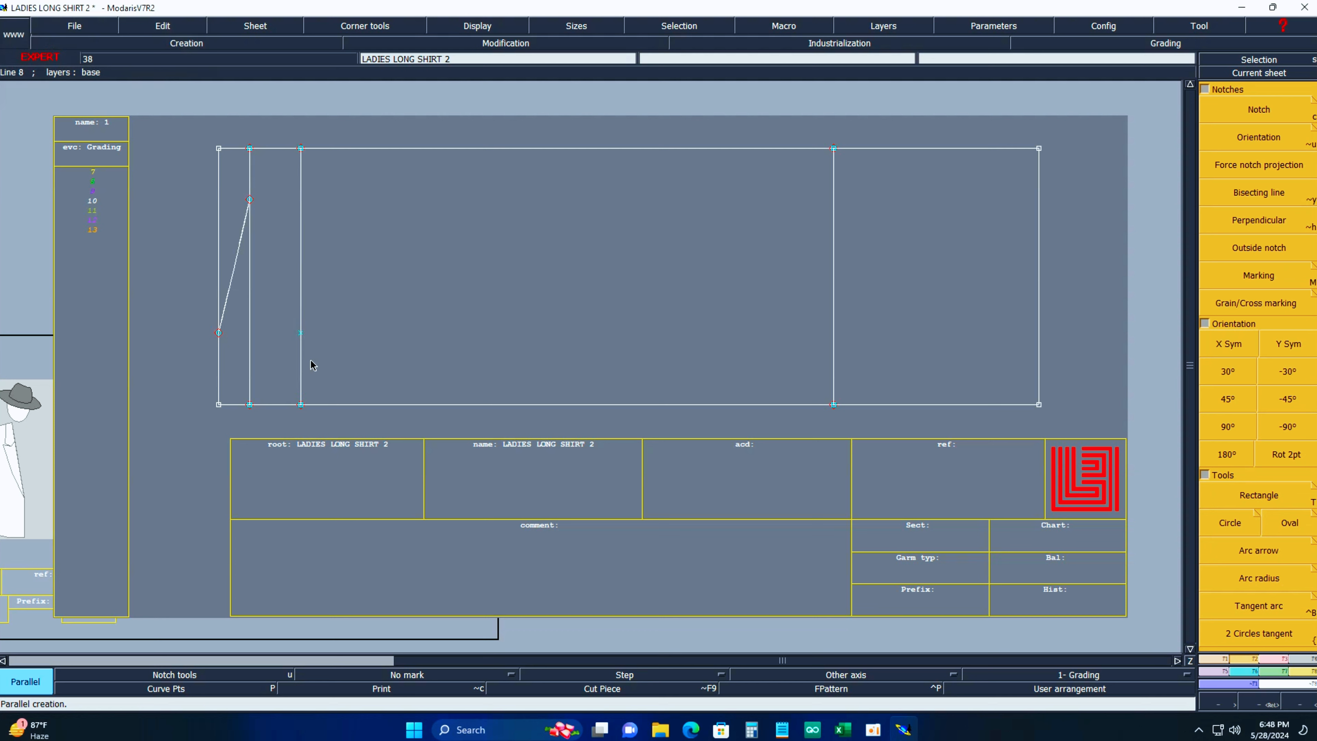
key("Delete")
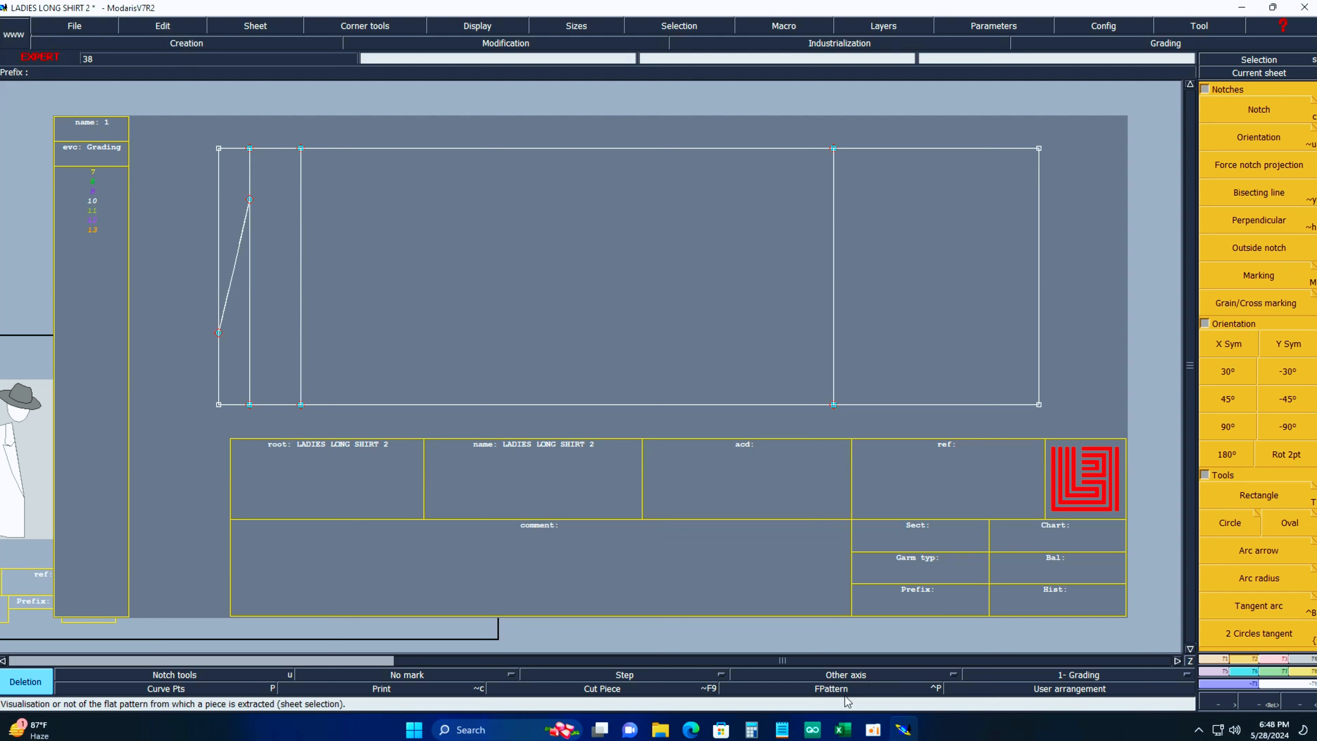
Draw the front neckline with Bezier from the 7 cm neck point to the lower end of the 8 cm parallel.
key("b")
left_click(220, 333)
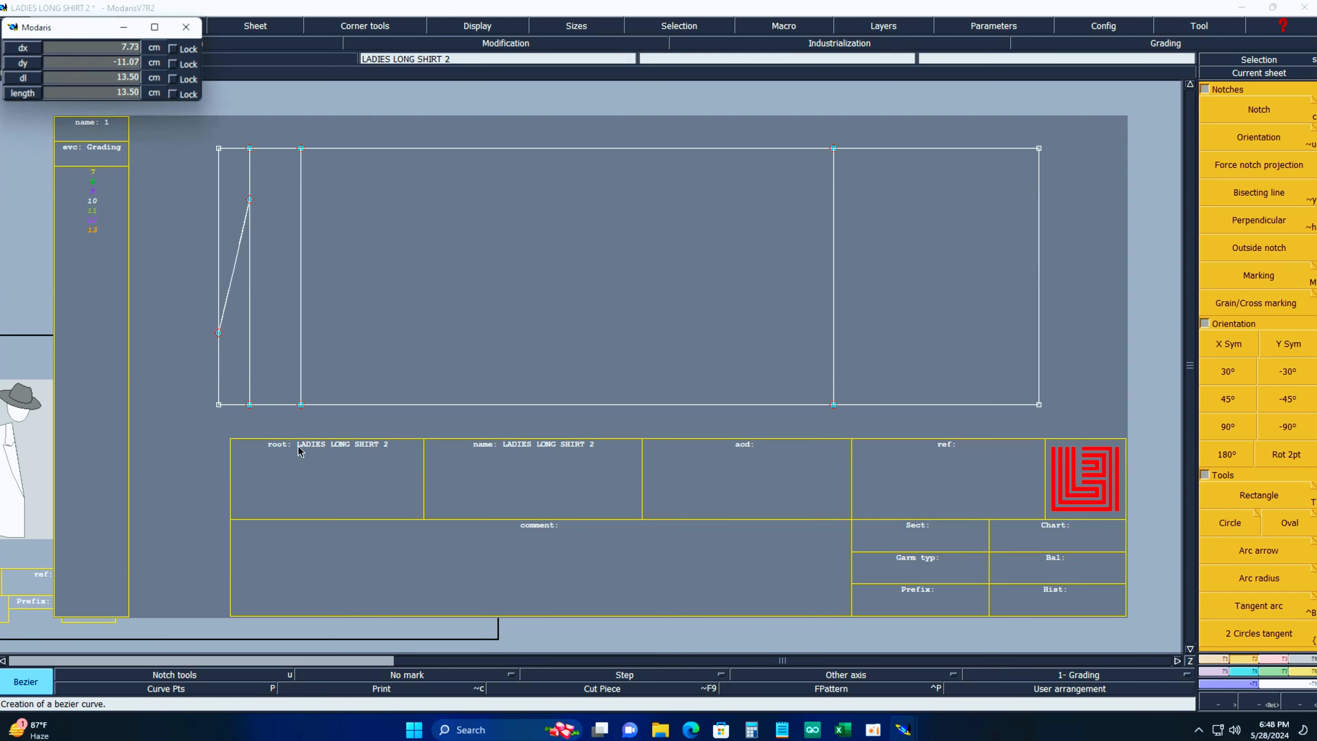
left_click(301, 405)
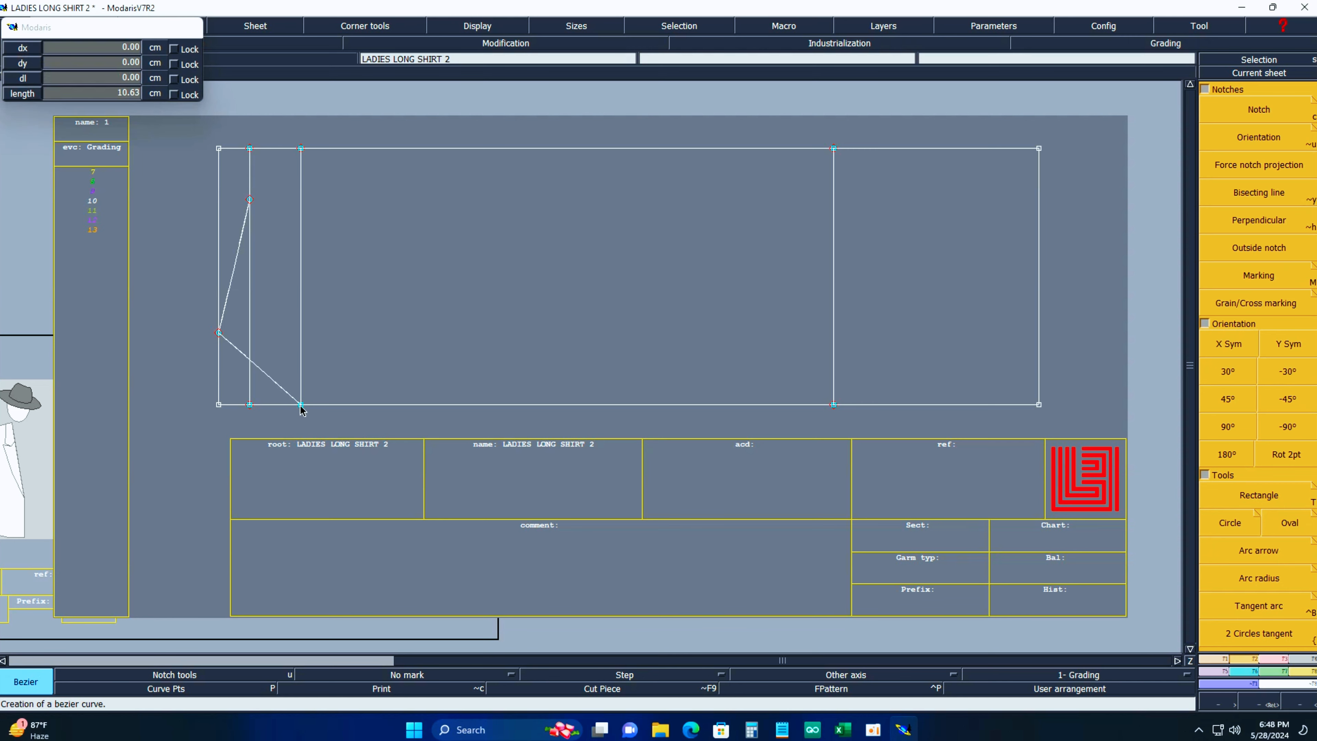
Enter 2 in D8 beside back neck droup in Excel, return to Modaris and create a parallel 2 cm inside the rectangle's left edge.
left_click(845, 725)
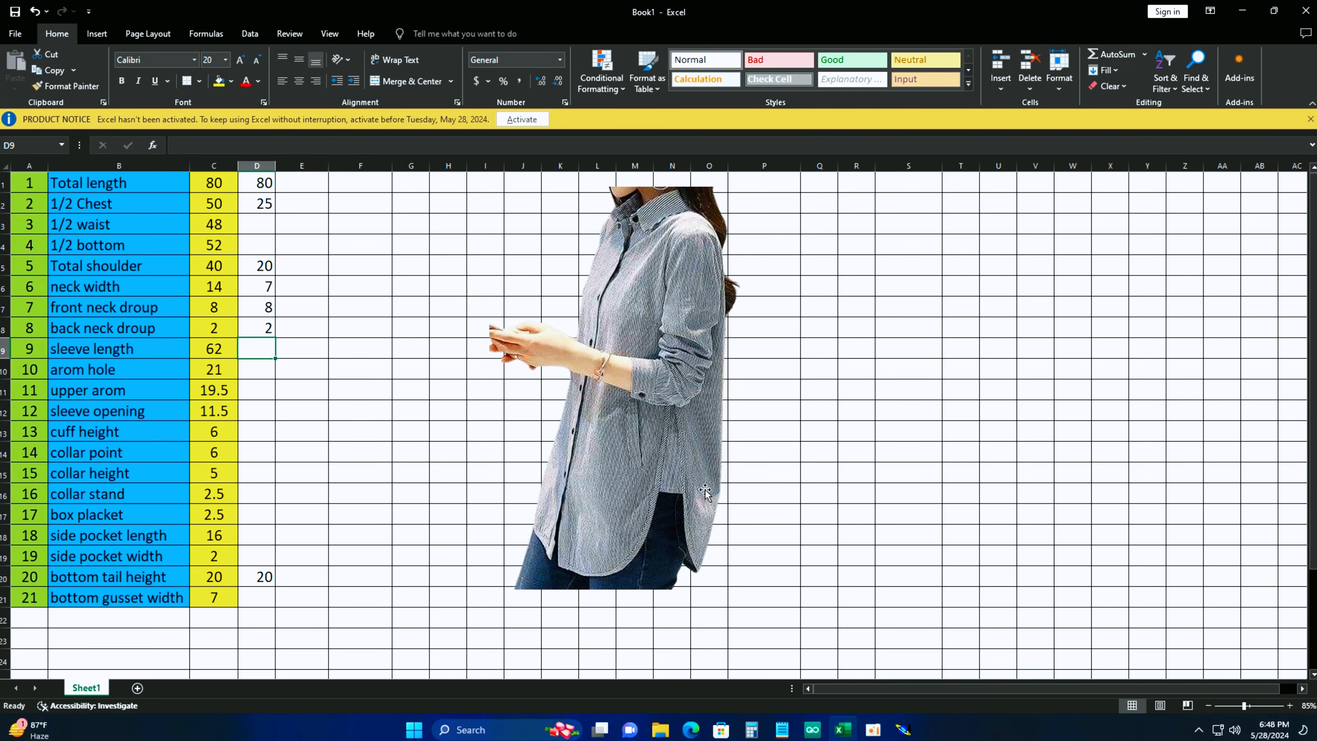
left_click(903, 731)
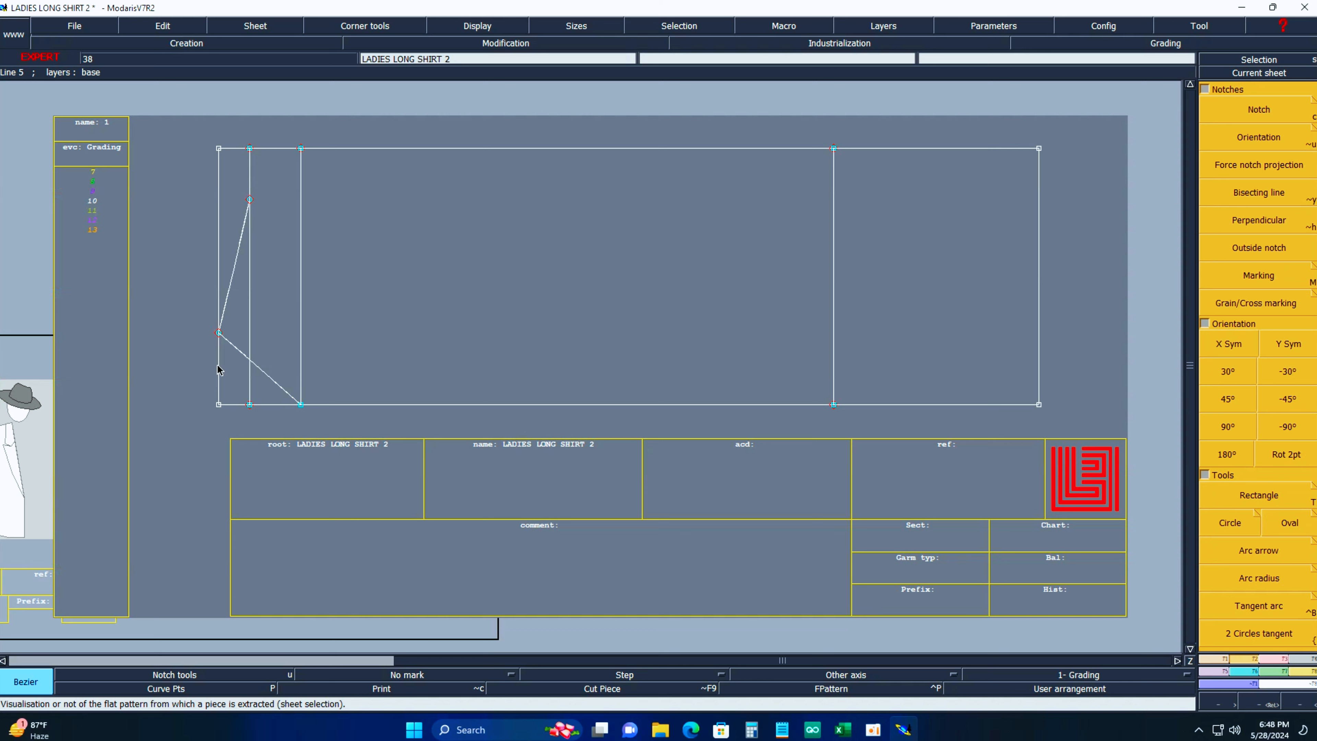
key("p")
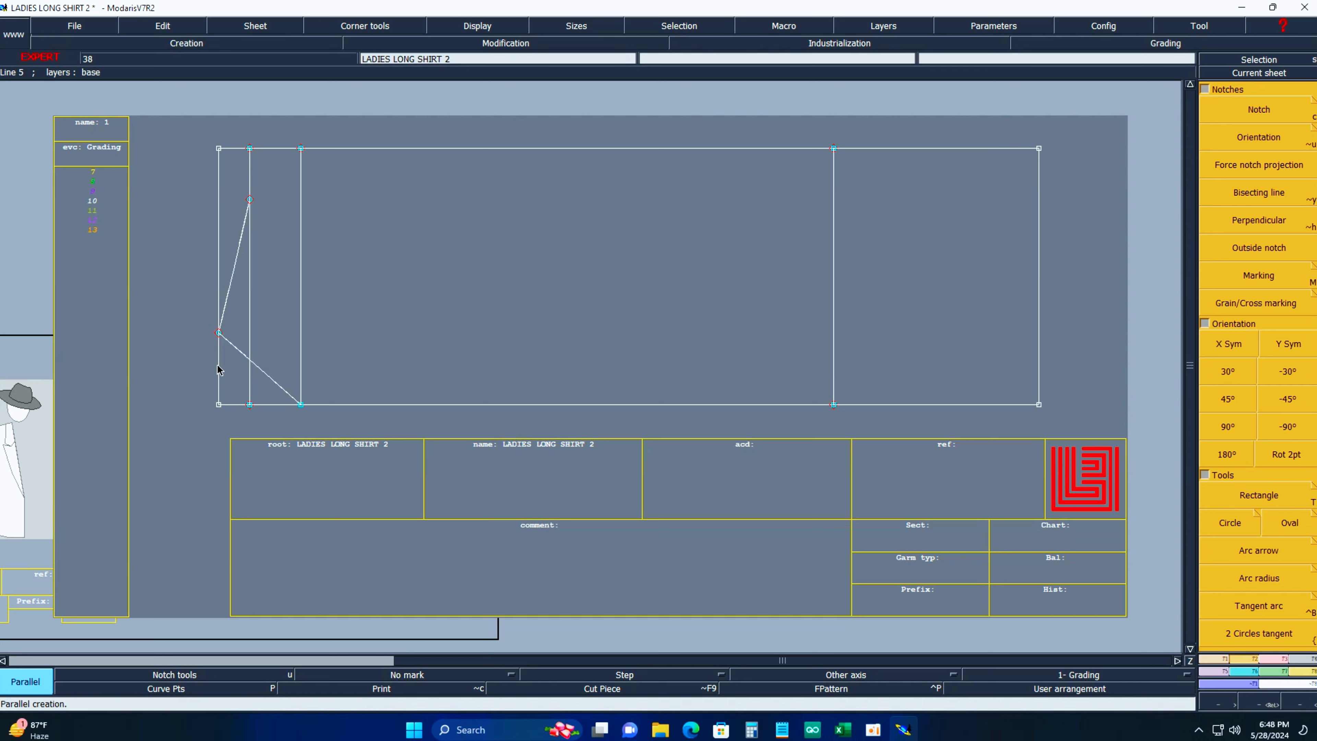
left_click(218, 370)
key("Tab")
type("2")
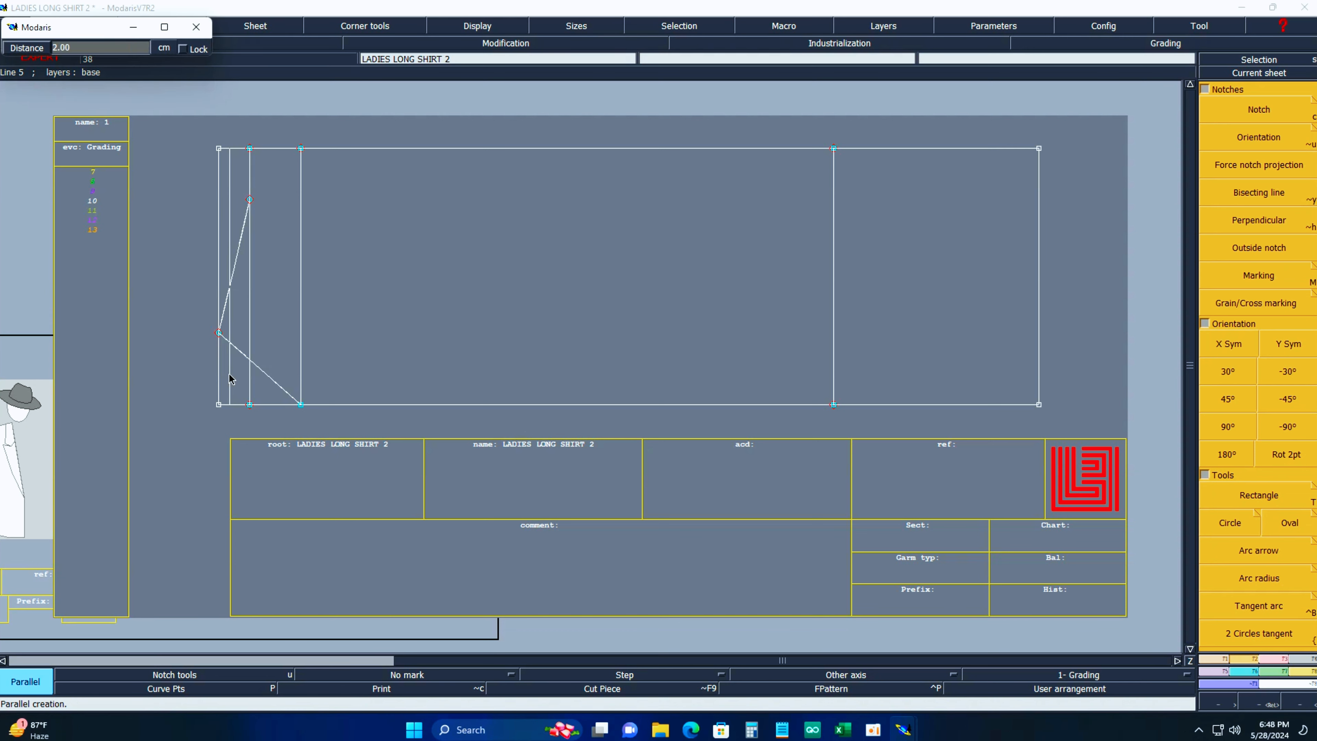
key("Return")
key("Return")
left_click_drag(122, 275, 561, 496)
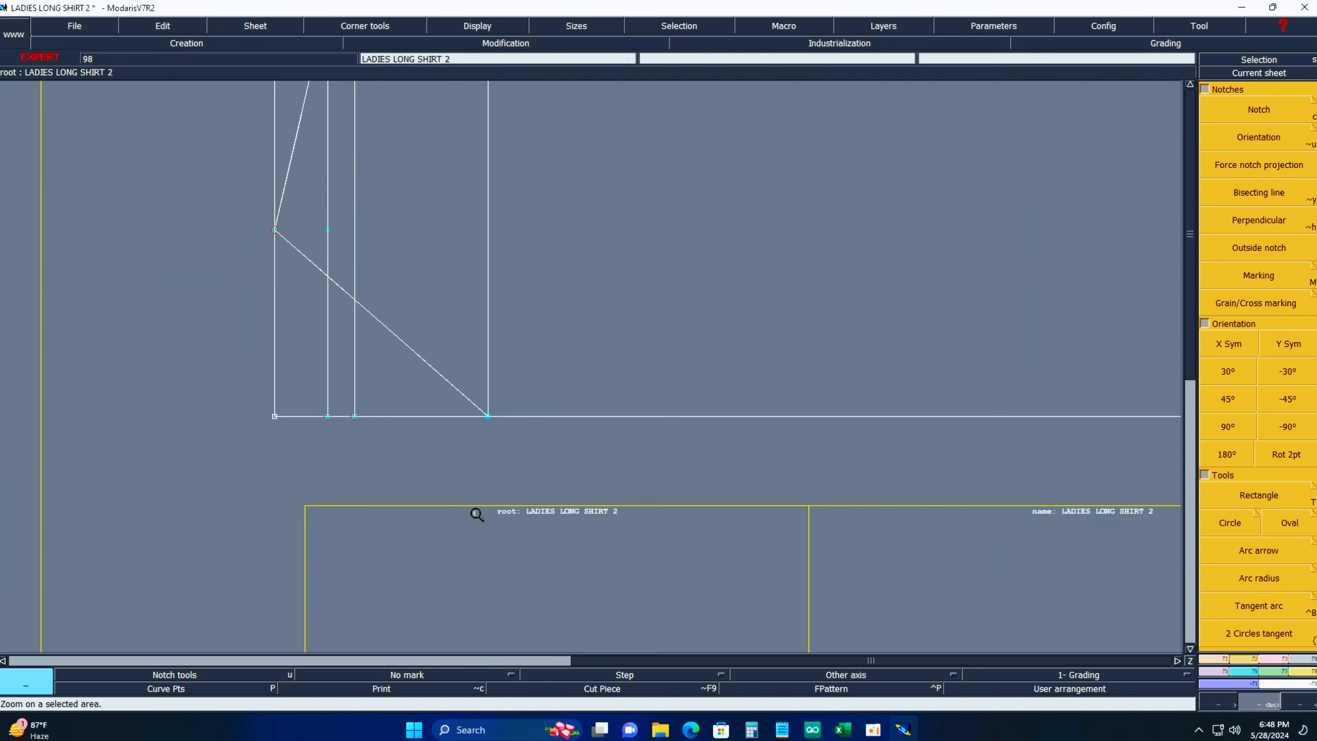
Delete the intermediate point copied onto the 2 cm parallel and draw the back neckline with Bezier from the neck point to its lower end.
key("Delete")
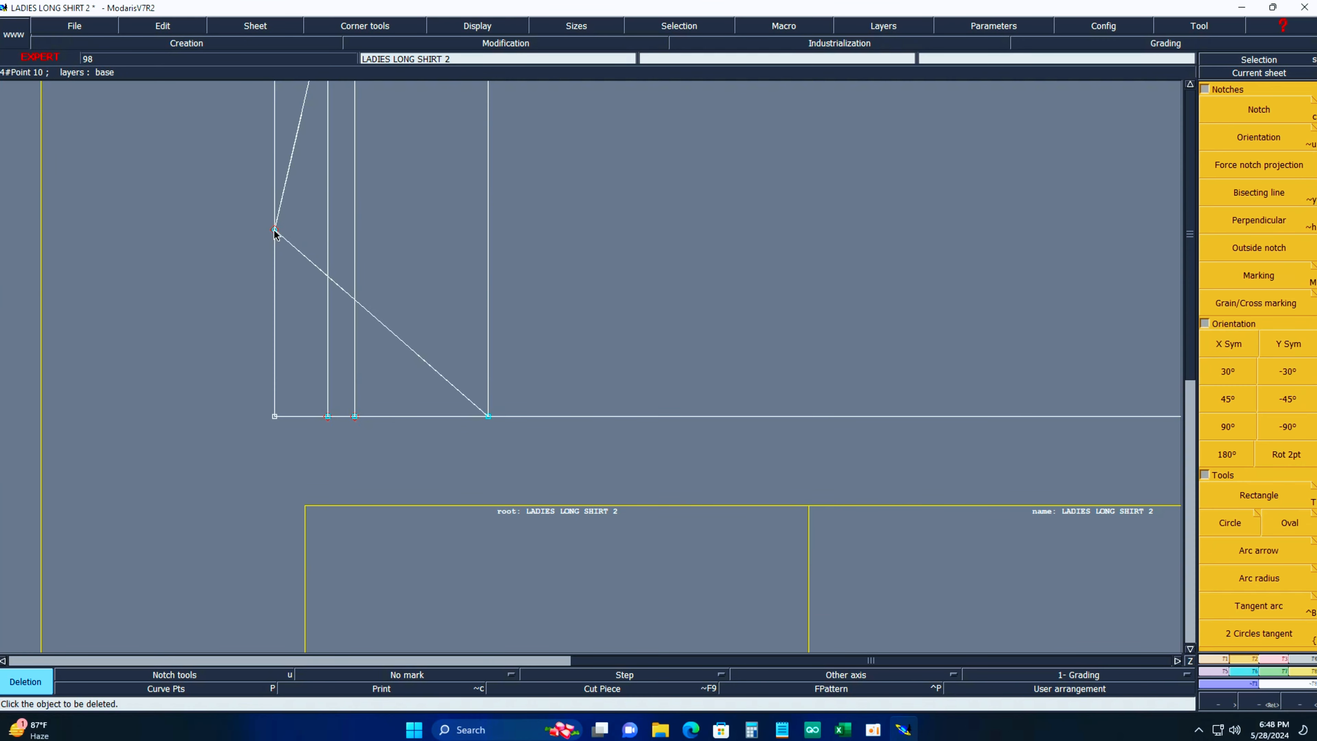
key("b")
left_click(275, 230)
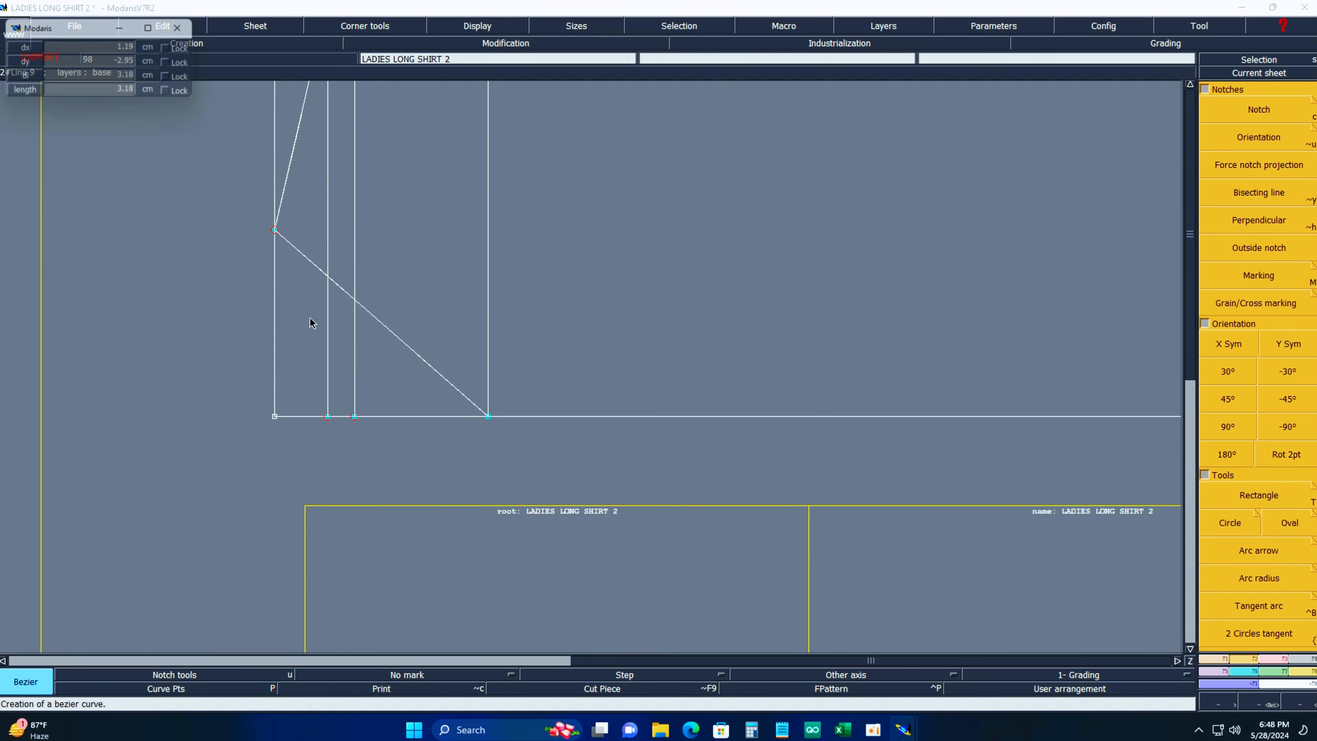
left_click(325, 416)
key("Home")
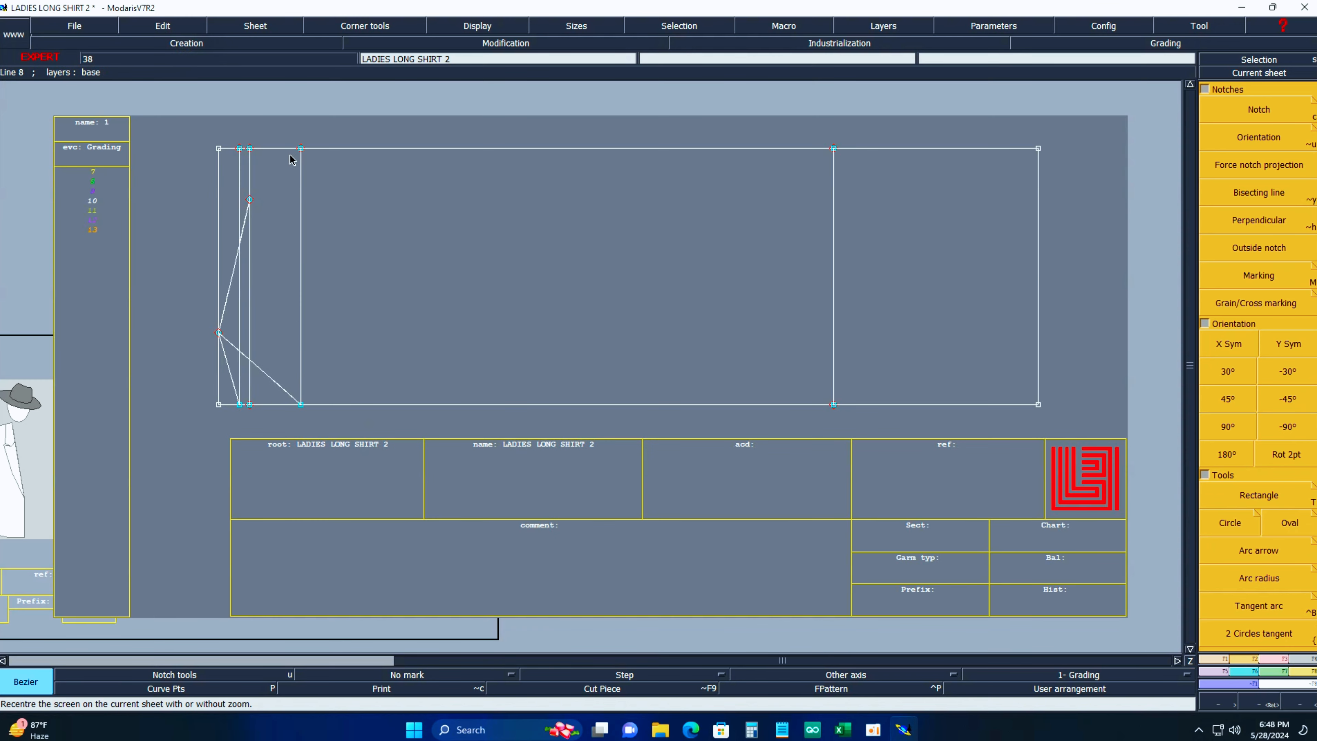
Switch to the Excel measurement chart, enter 21 in D10 beside arom hole and return to Modaris.
key("alt+Tab")
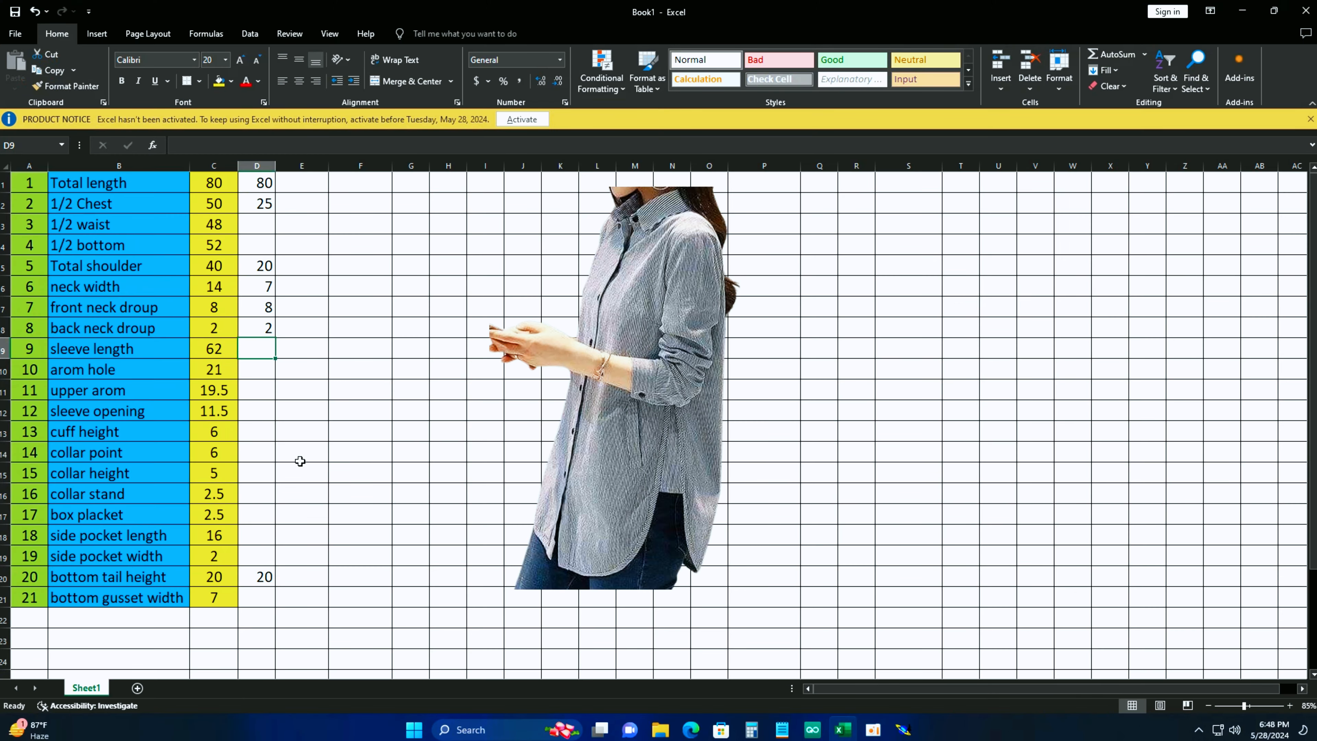
left_click(259, 369)
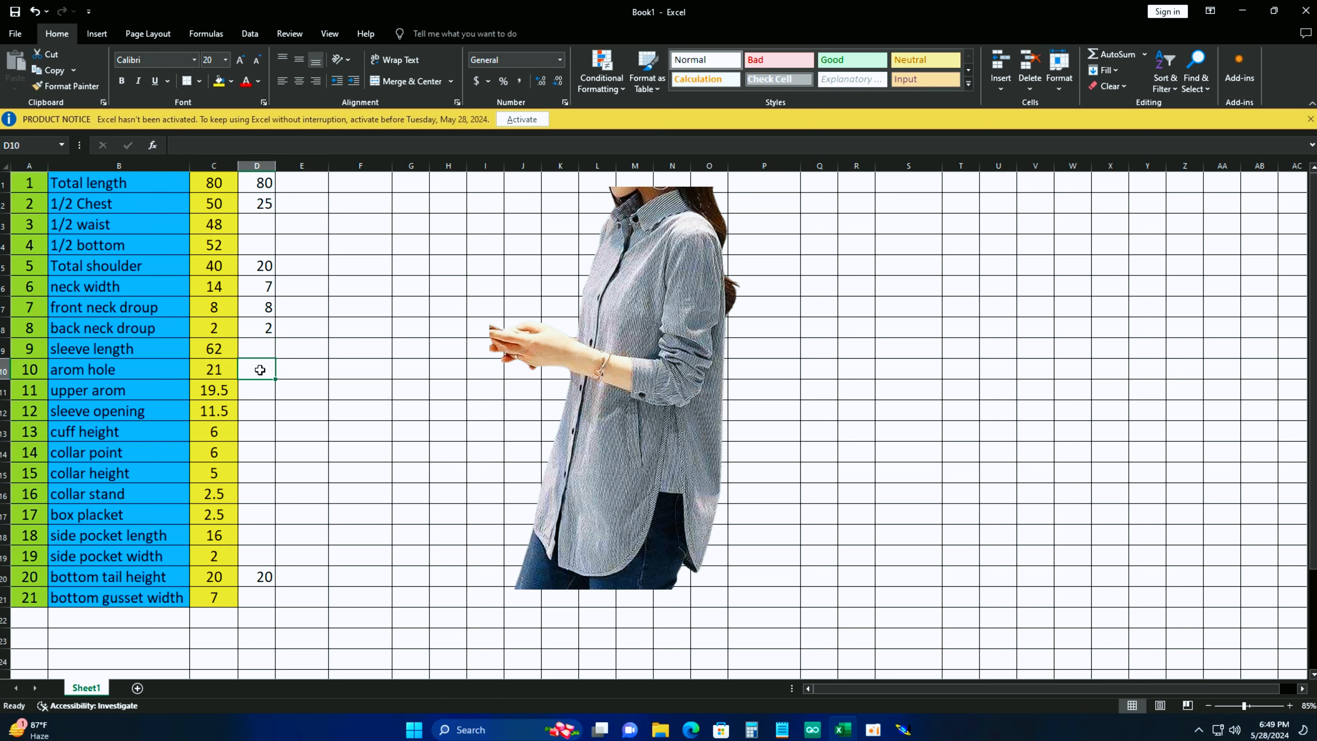
type("21")
key("Return")
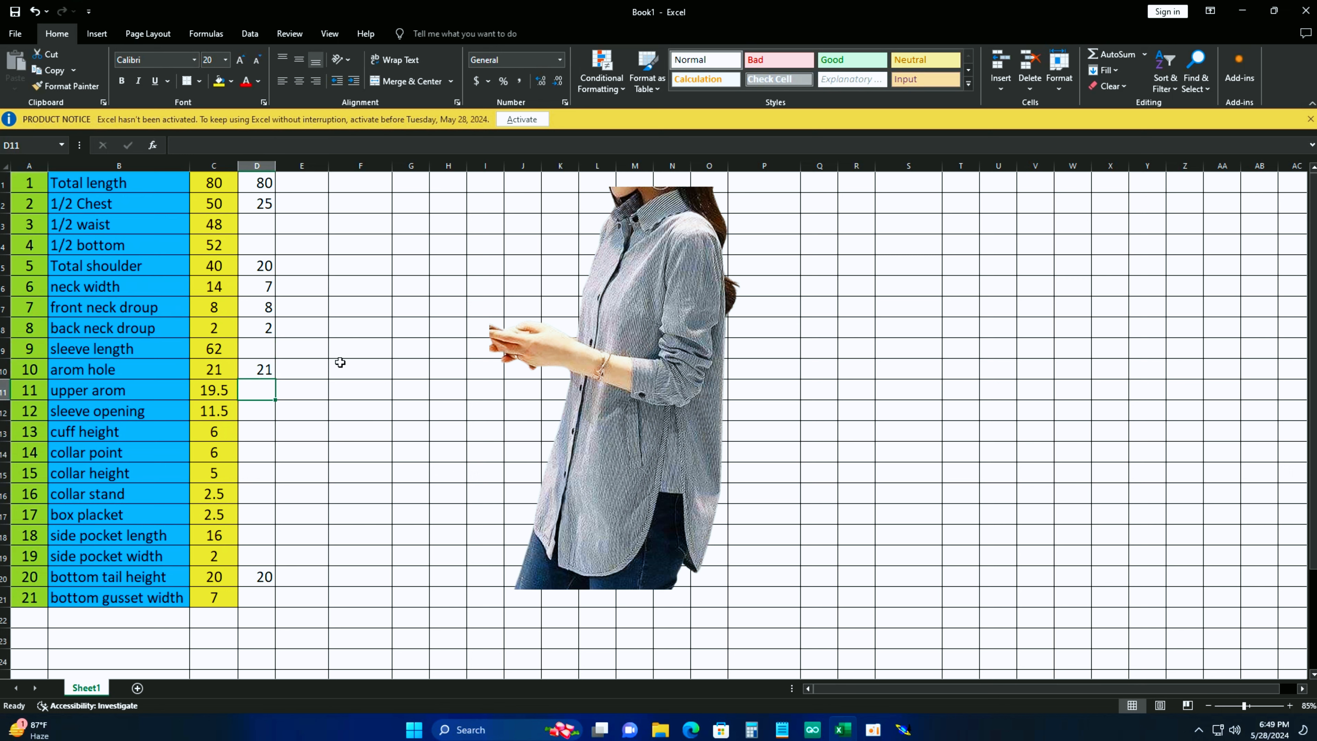
left_click(1242, 11)
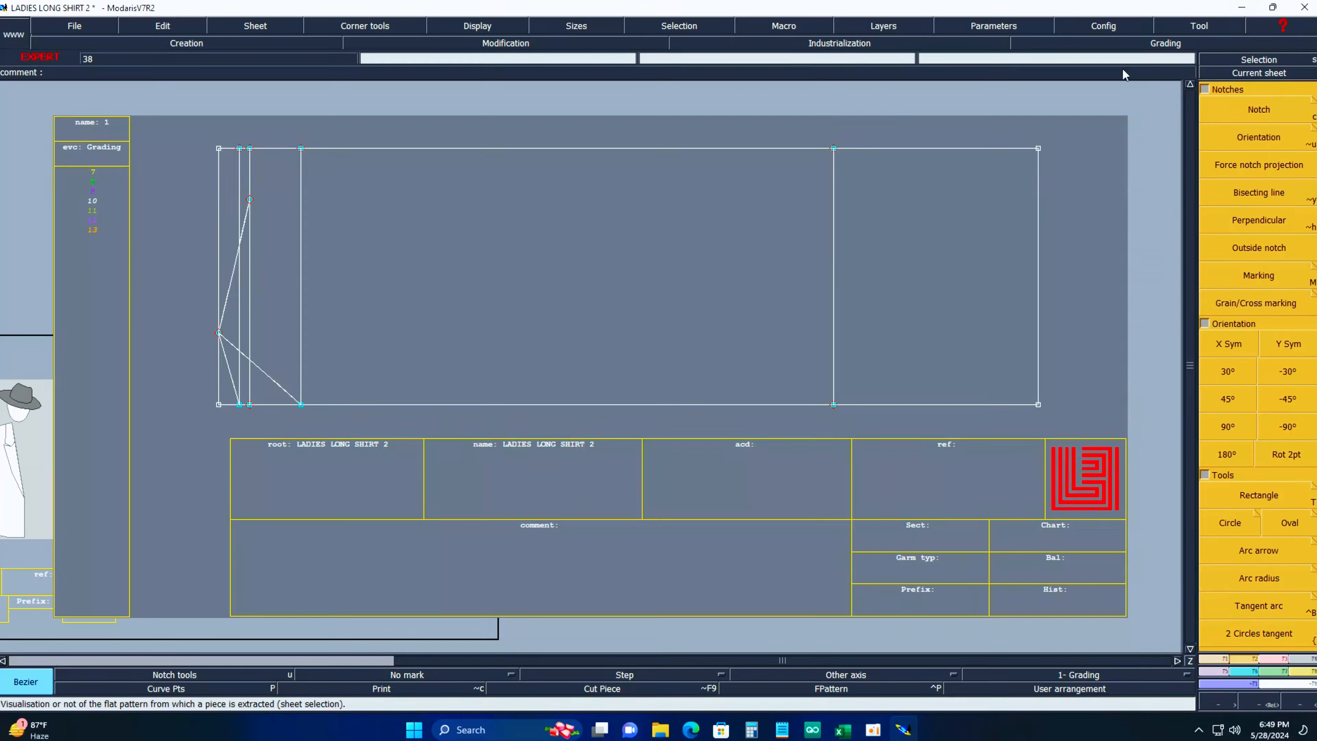
Create a parallel 21 cm inside the shoulder drop line for the armhole depth and delete the intermediate point copied onto it.
key("l")
left_click(252, 244)
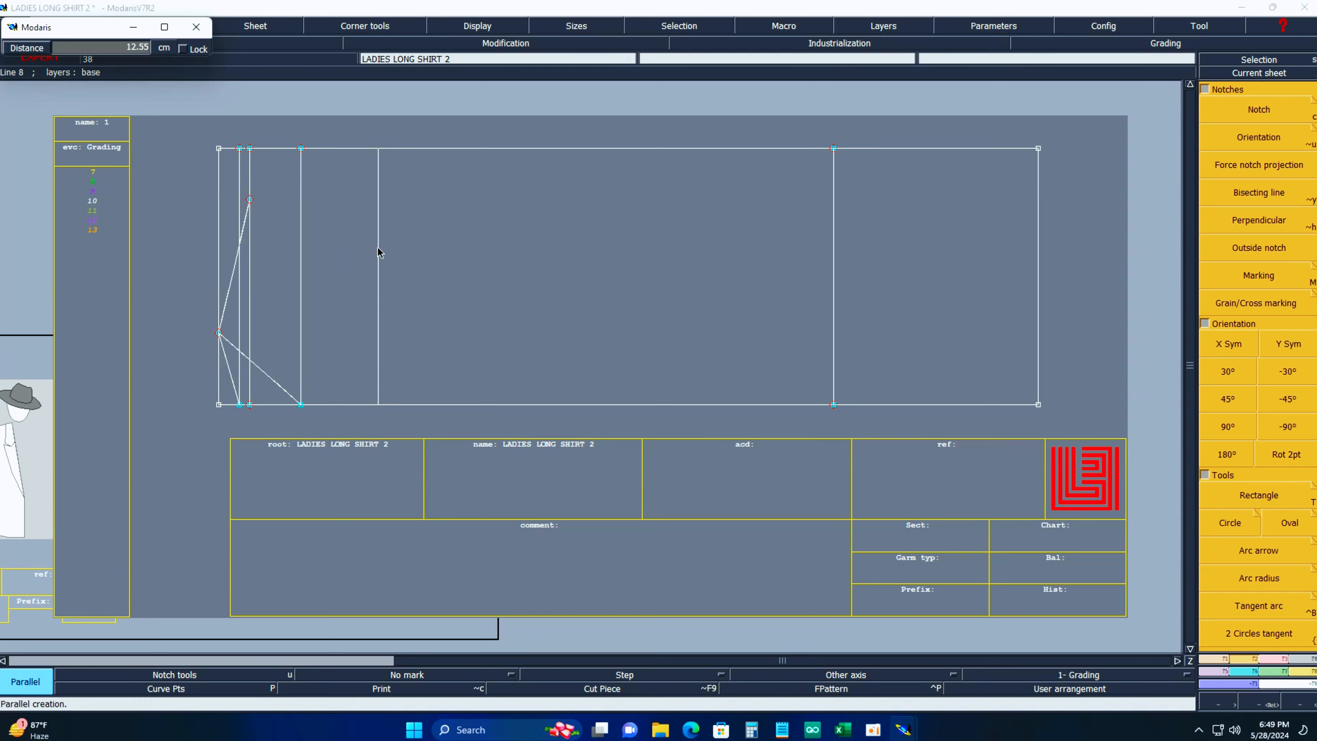
type("21")
key("Return")
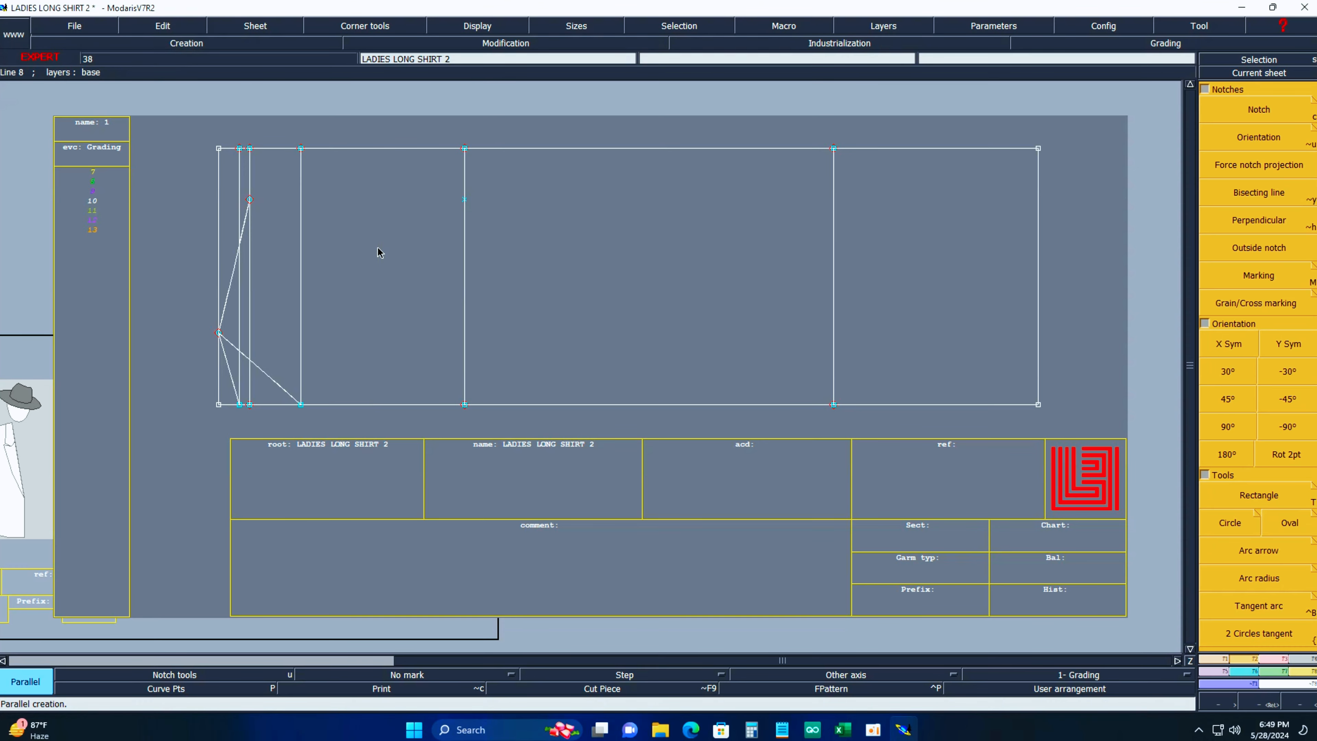
key("Delete")
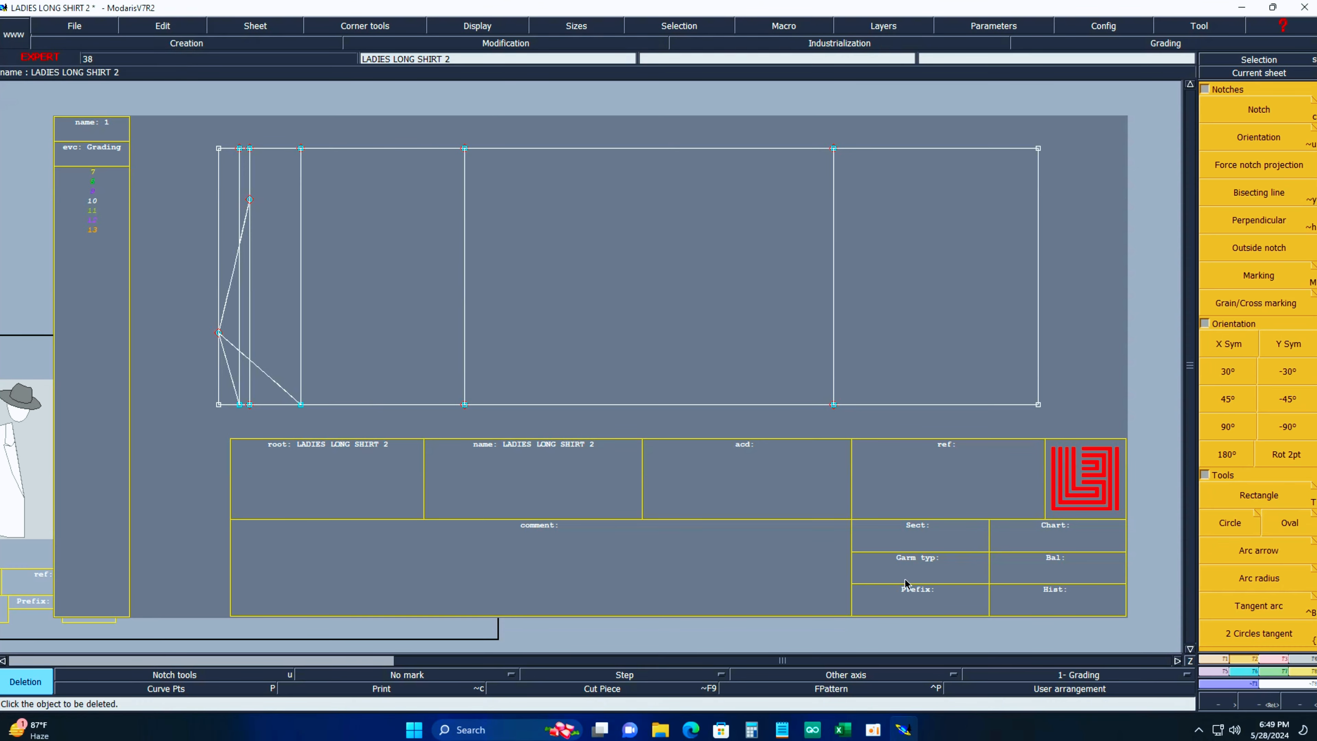
Switch to the Excel measurement chart, enter 26 in D4 beside 1/2 bottom and return to Modaris.
left_click(843, 728)
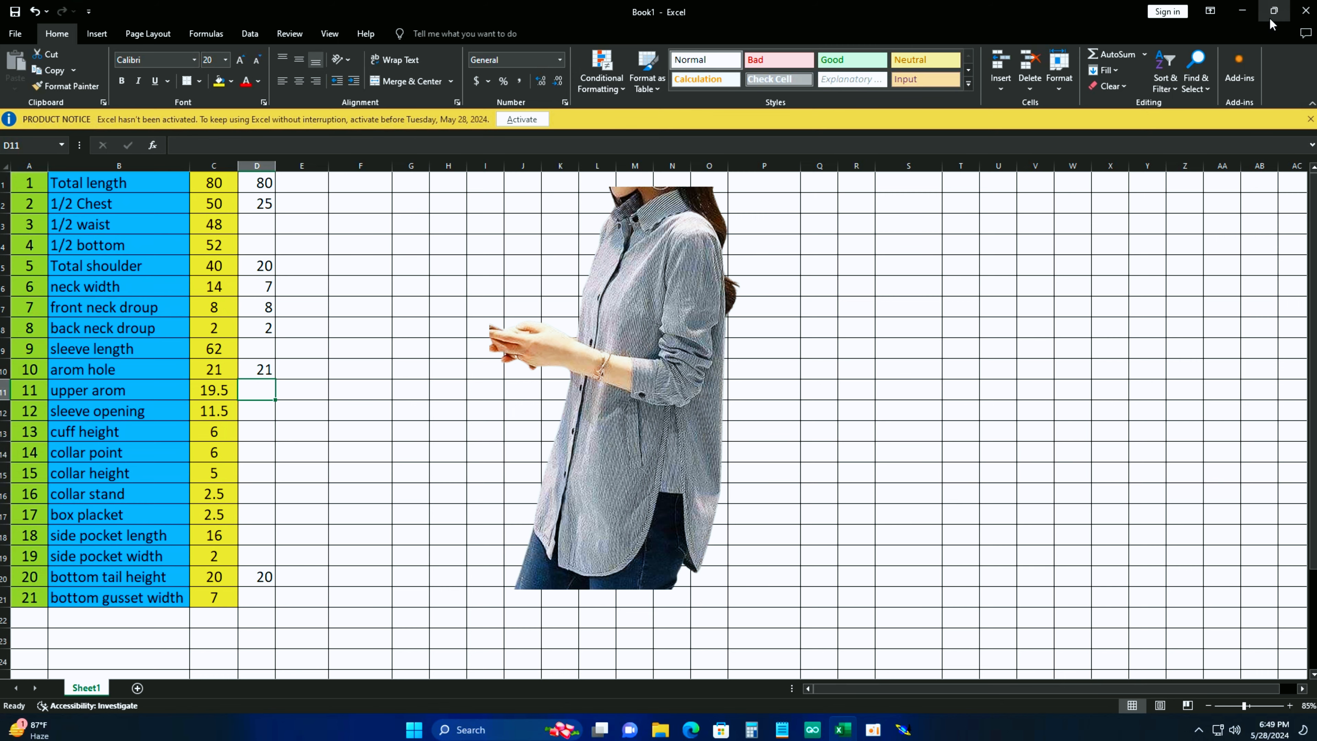
left_click(1242, 11)
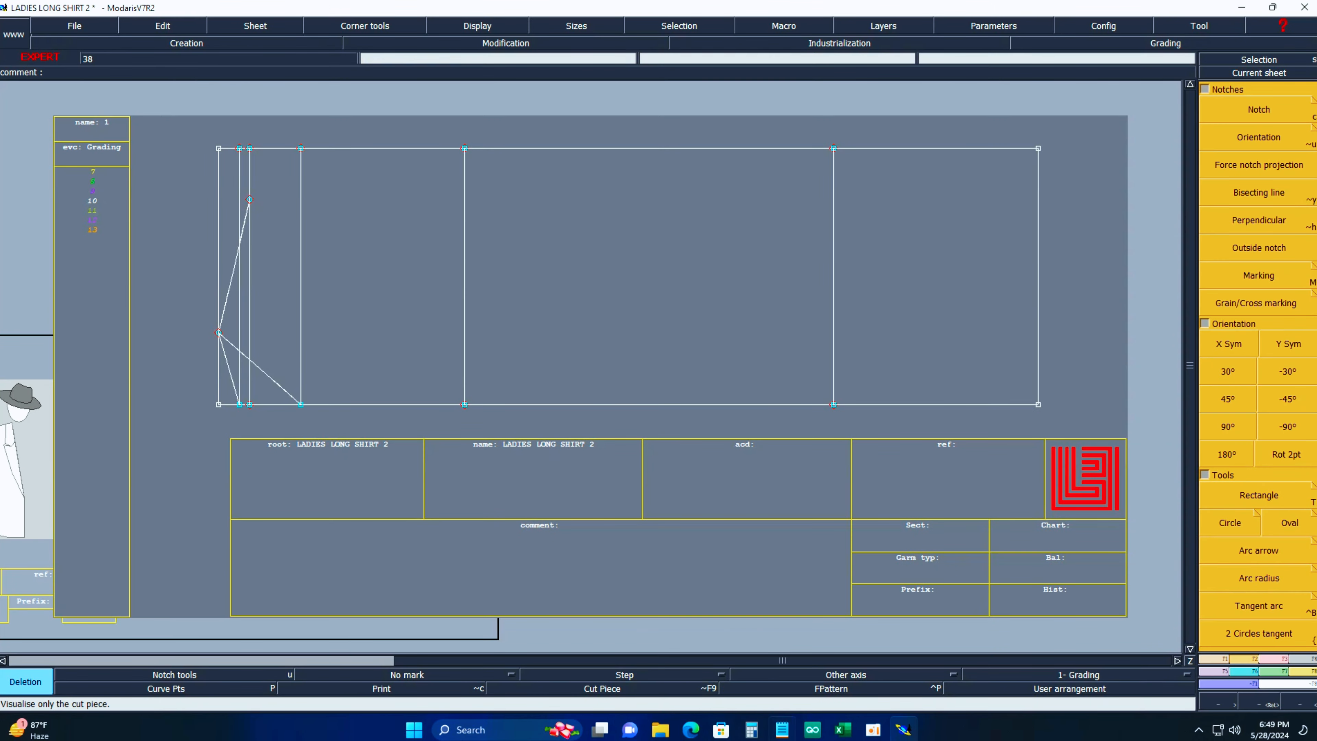
left_click(843, 730)
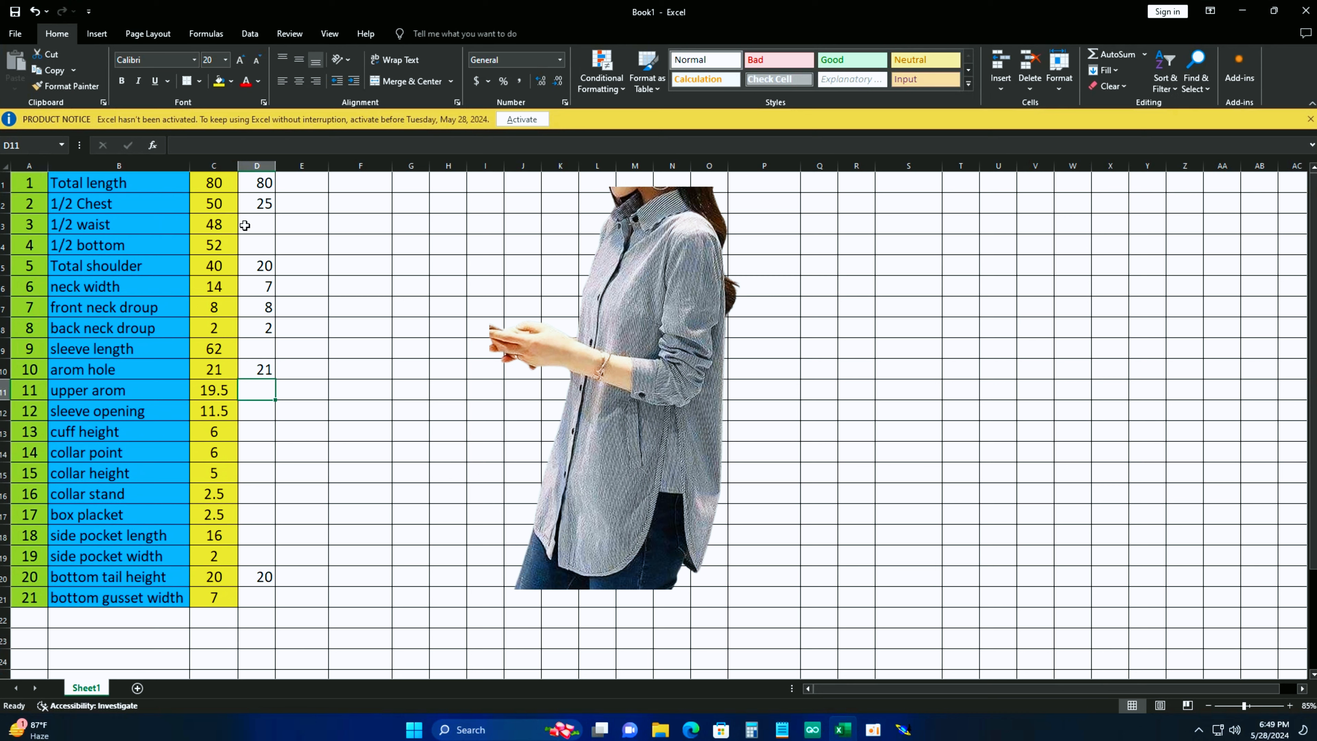
left_click(260, 249)
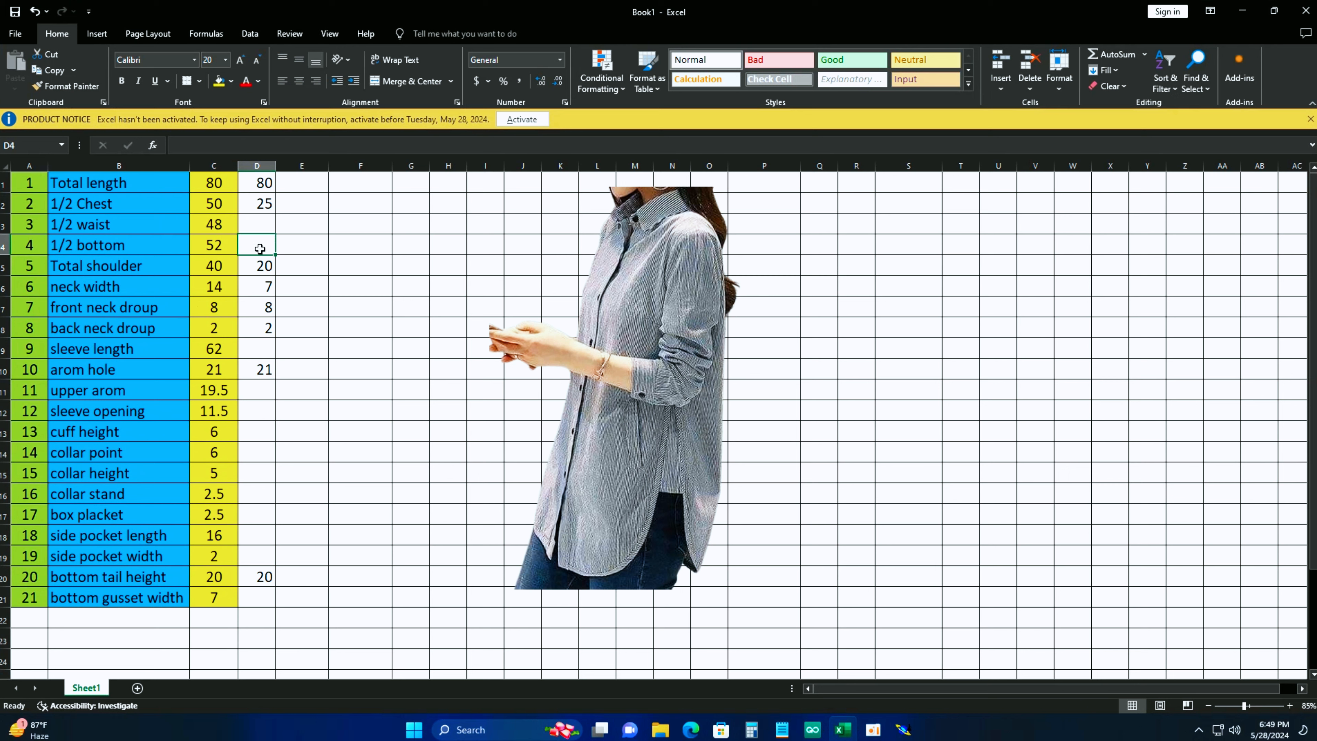
type("26")
key("Return")
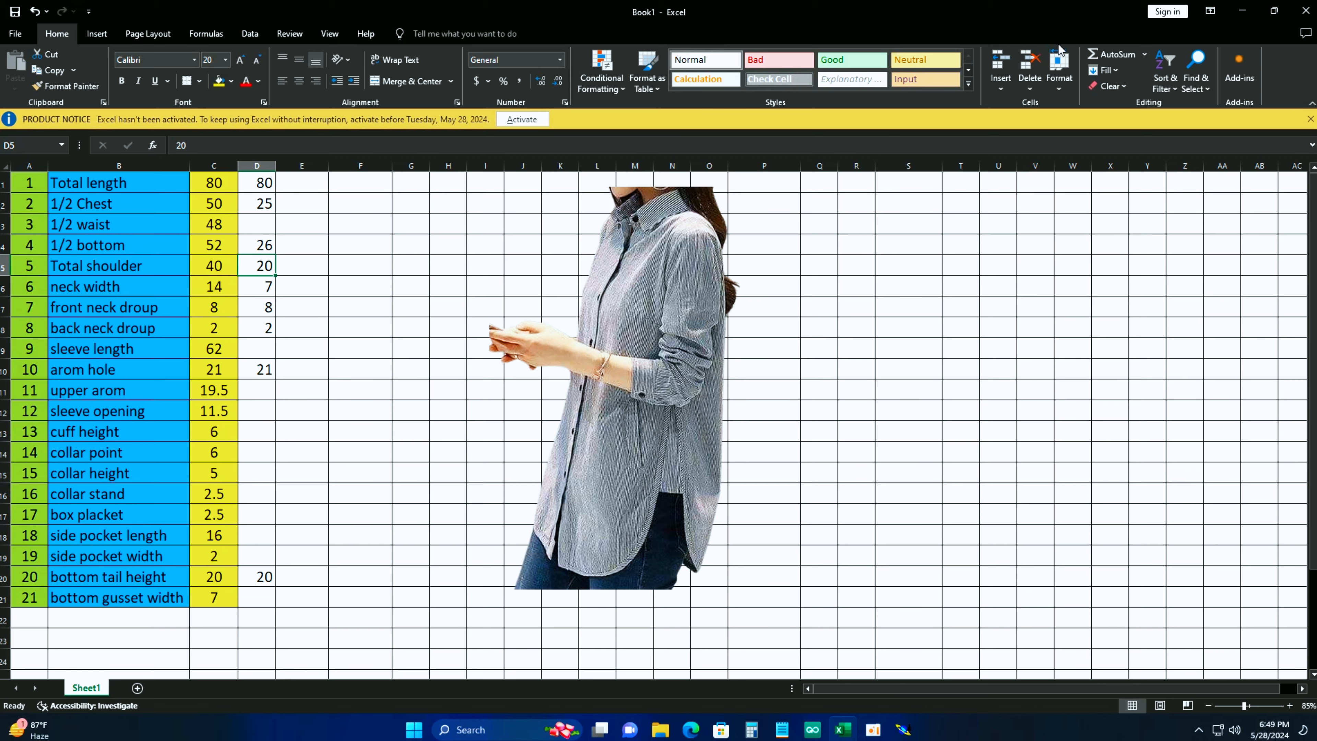
left_click(1241, 11)
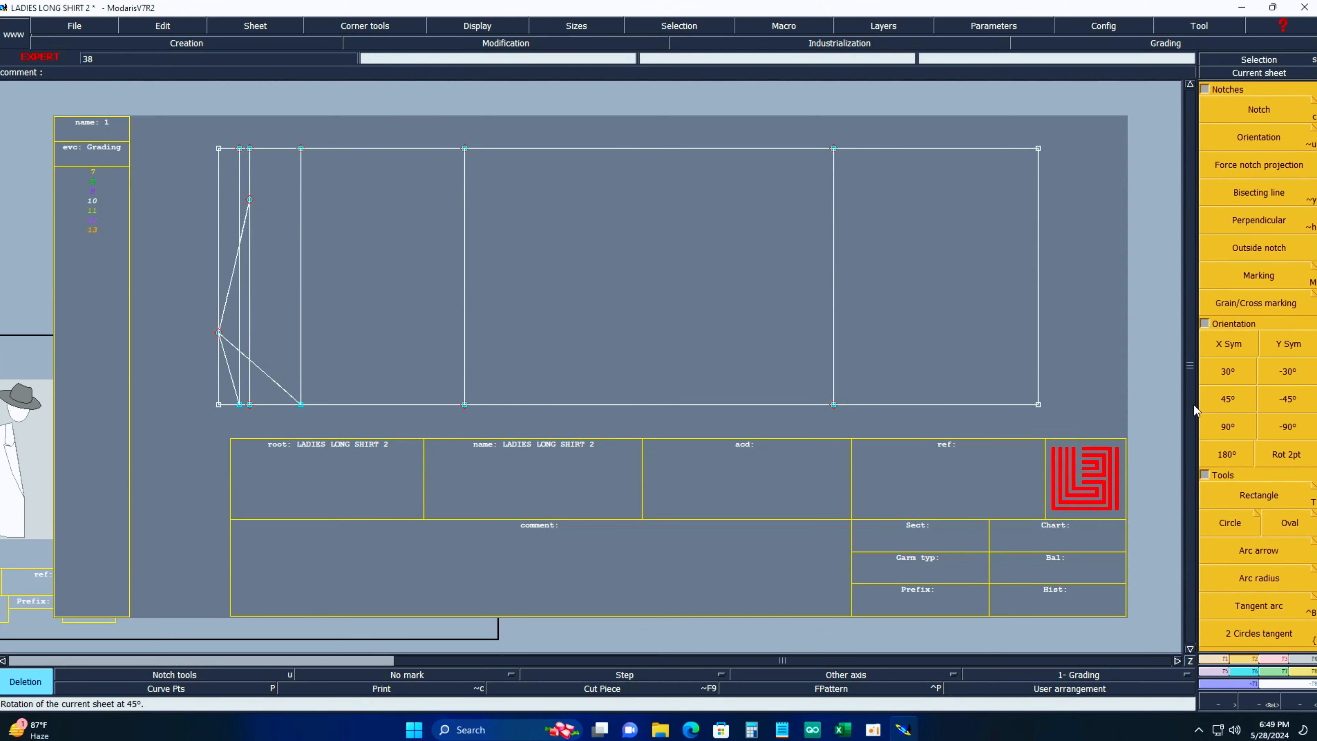
Lengthen the tail-height line beyond the rectangle's upper edge with Len.Str.Line.
left_click(1273, 658)
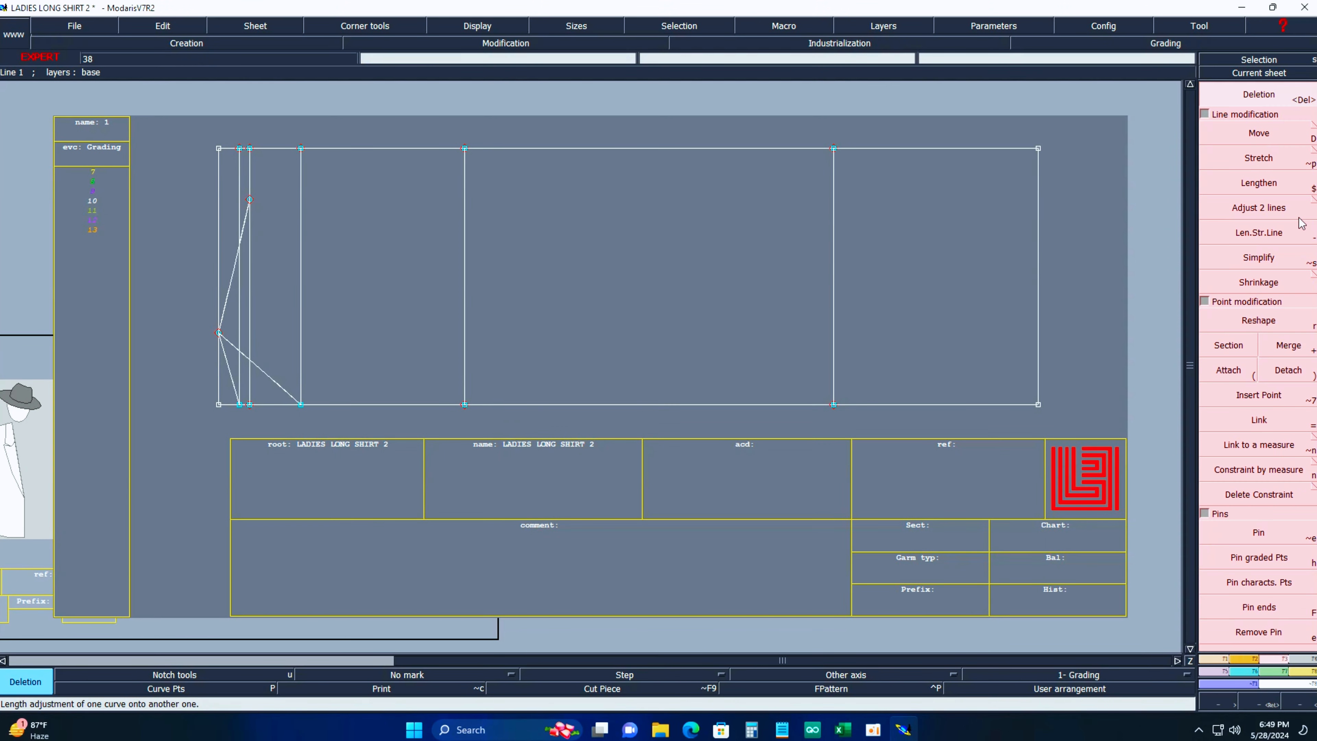
left_click(1296, 231)
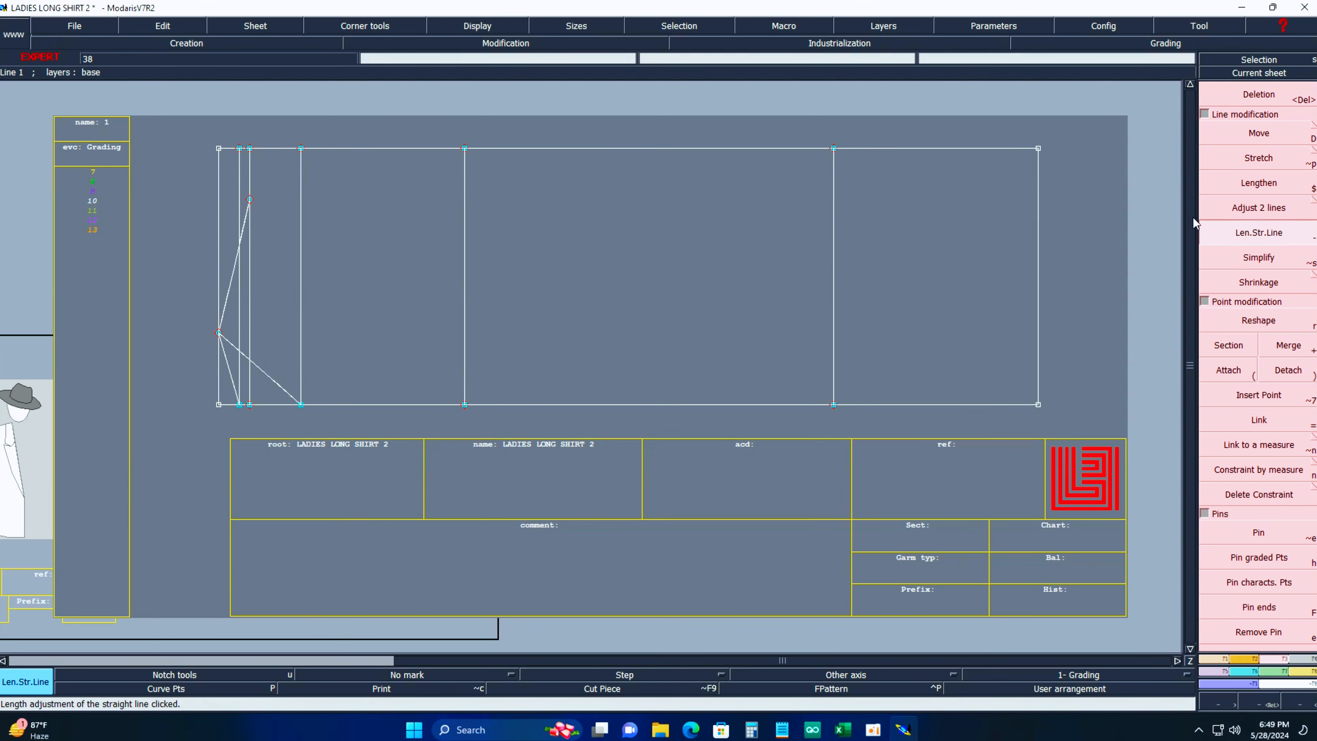
left_click(832, 191)
left_click(855, 110)
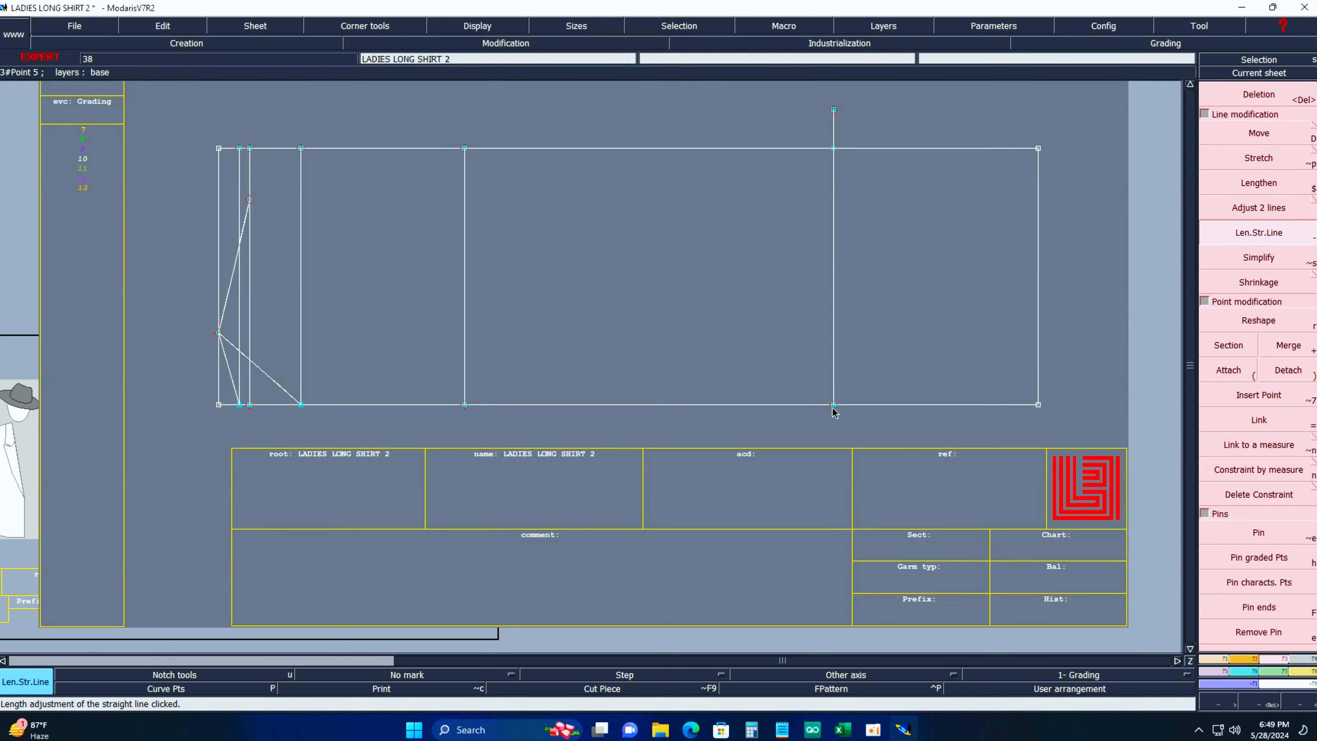
Insert a developed point 26 cm from the tail-height line's lower end and delete the surplus end point above it.
key("d")
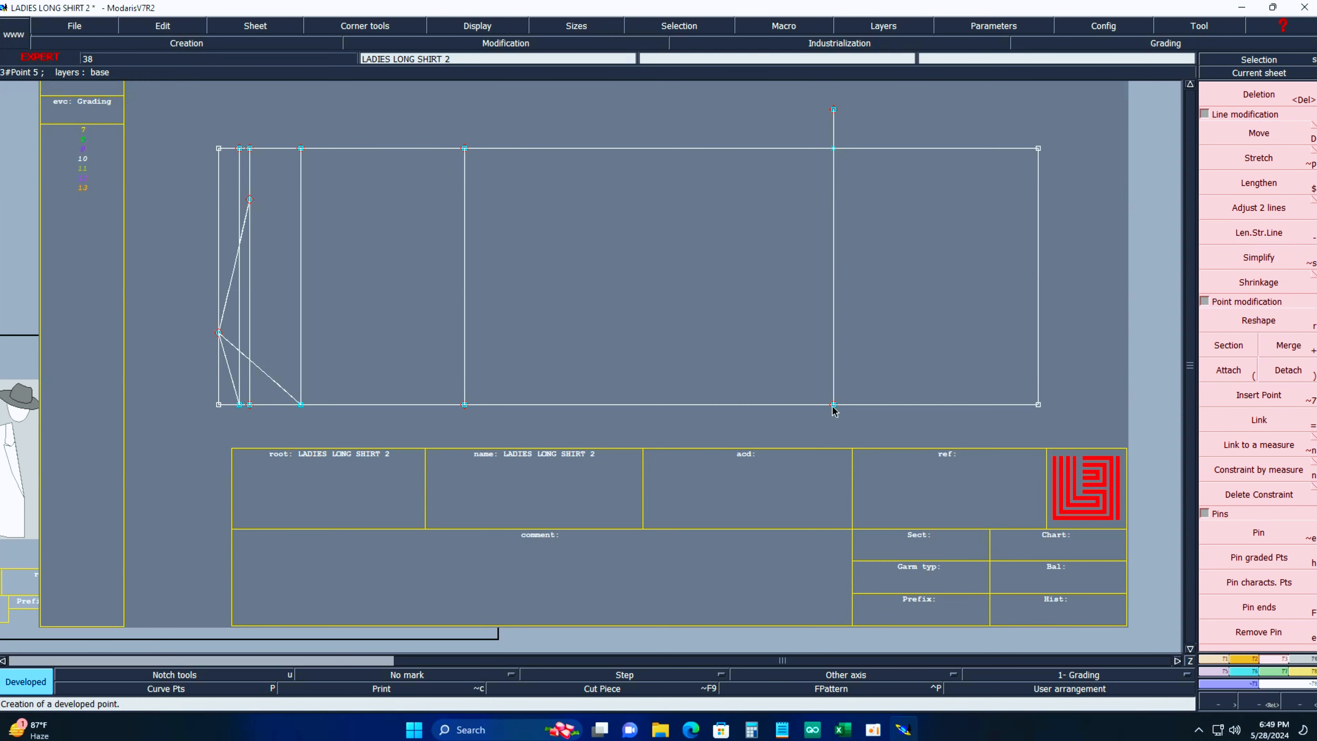
left_click(833, 406)
key("Down")
type("2")
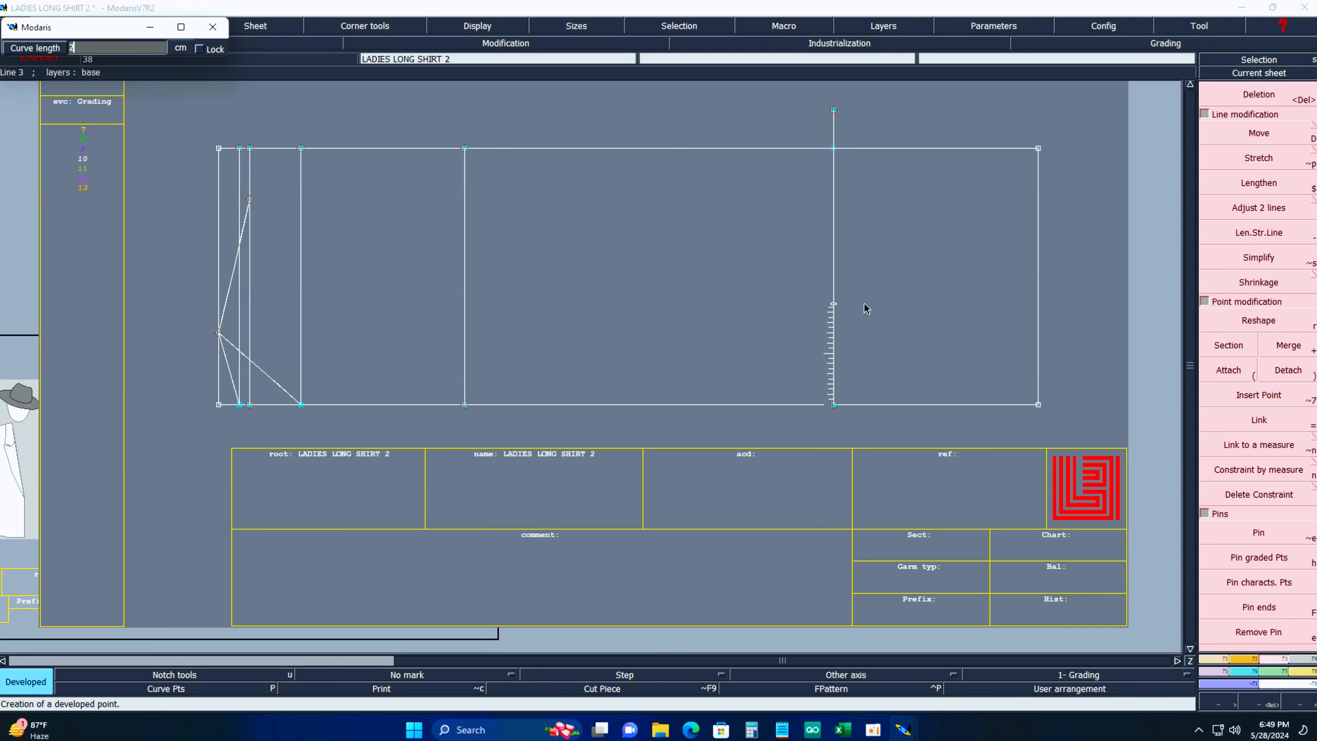
type("6.00")
key("Return")
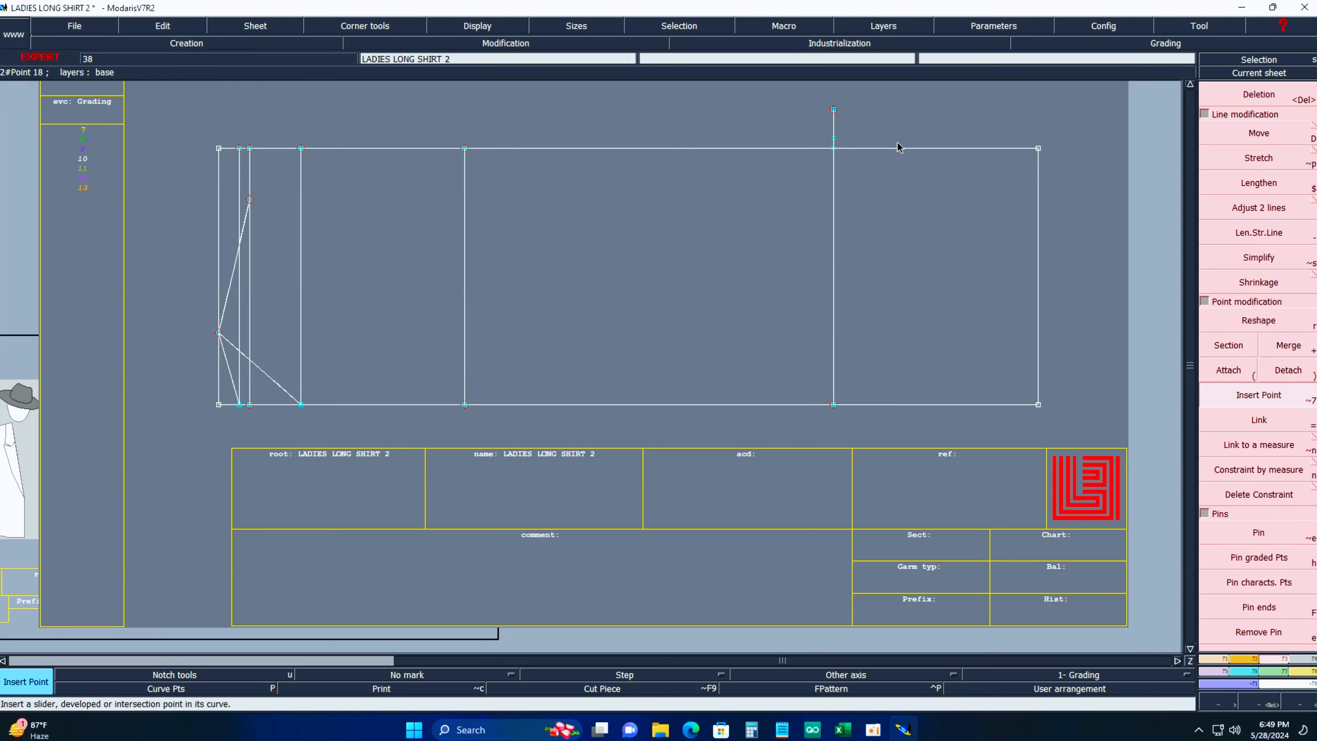
key("Delete")
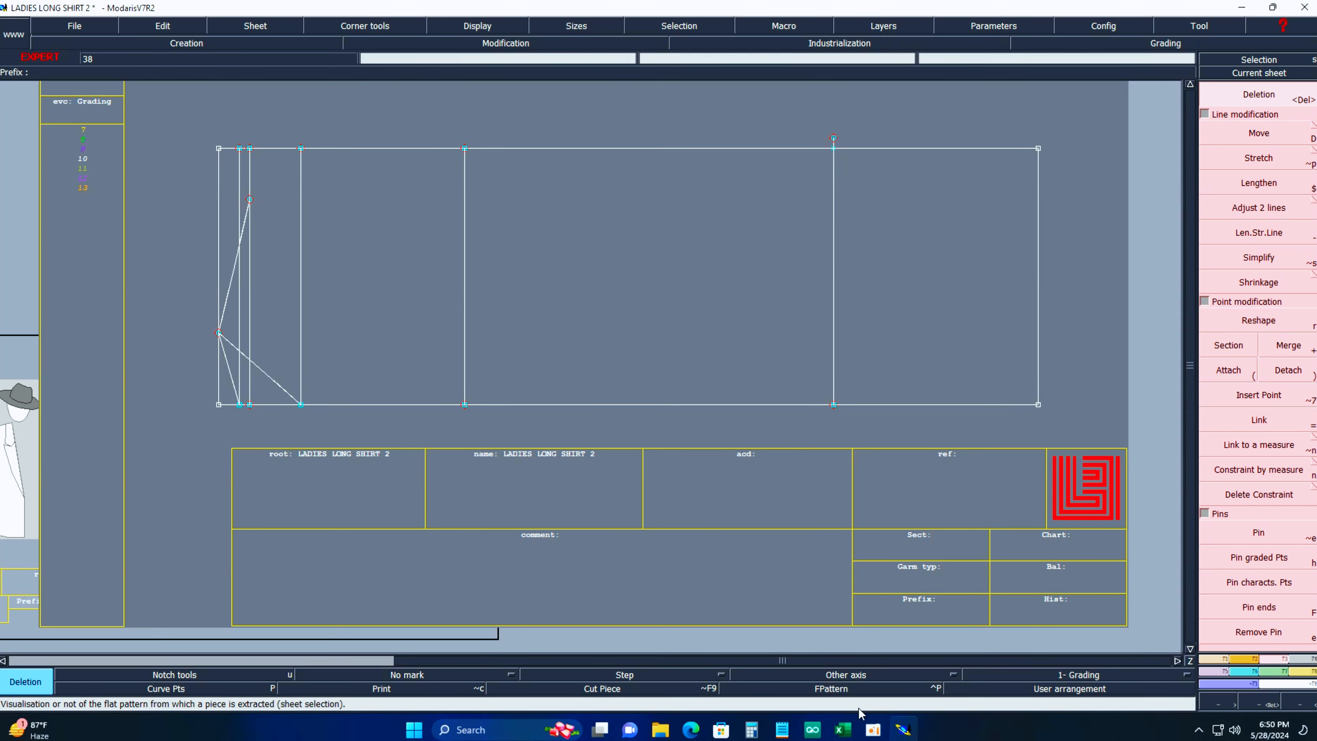
Check the bottom gusset width in Excel, return to Modaris and insert a developed point half that width inside the tail-height line's upper end.
left_click(843, 729)
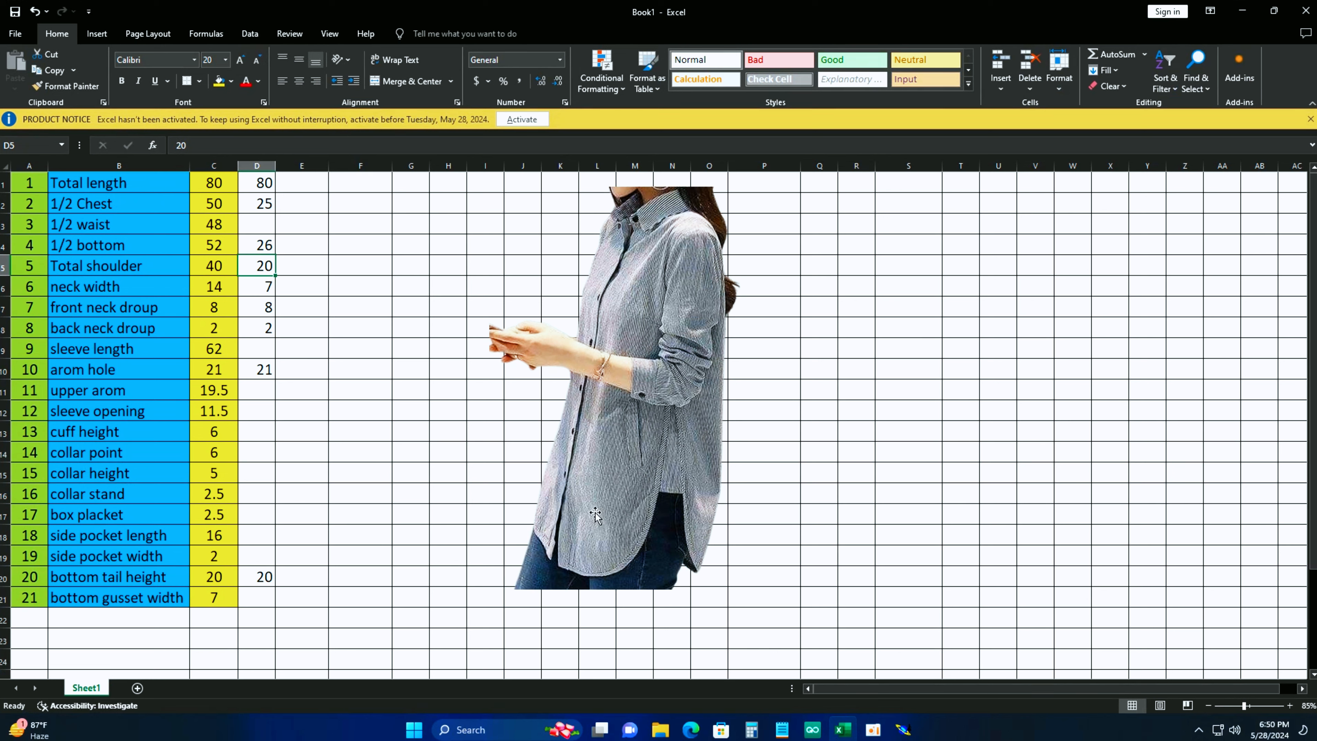
left_click(229, 598)
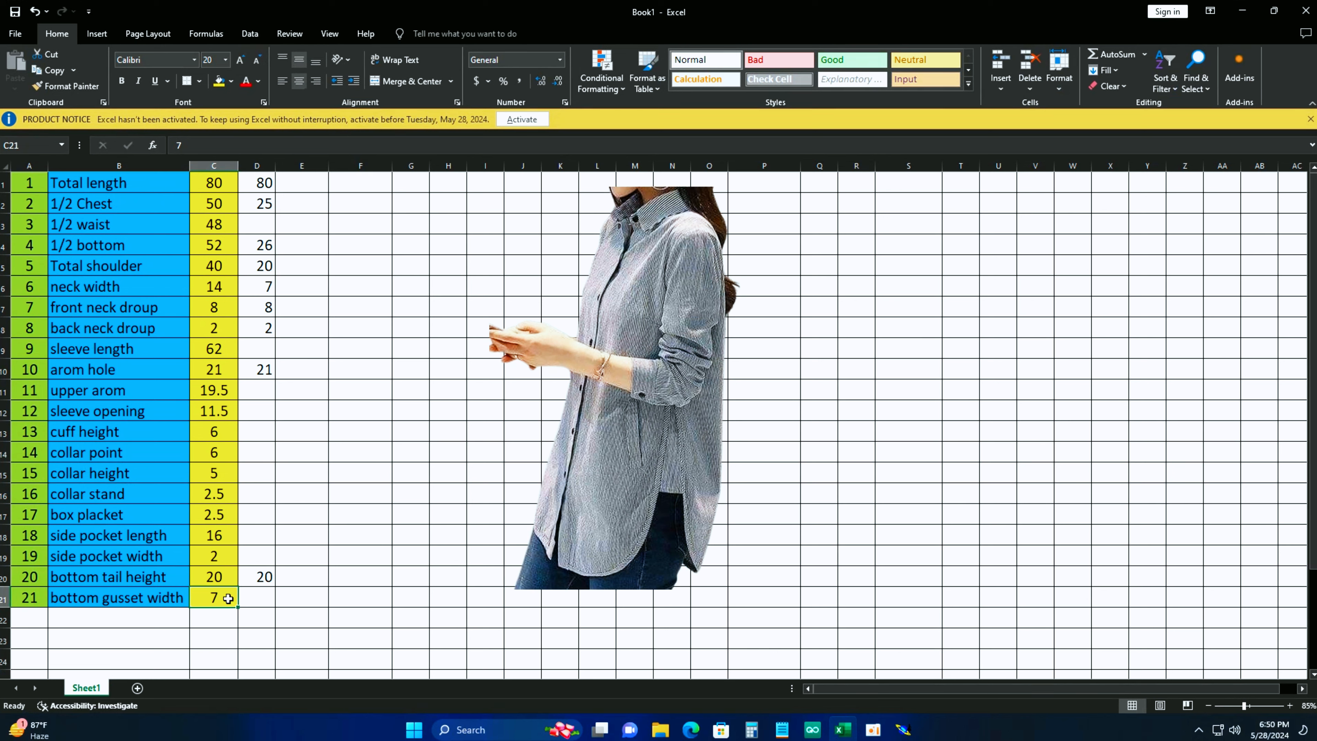
left_click(1242, 11)
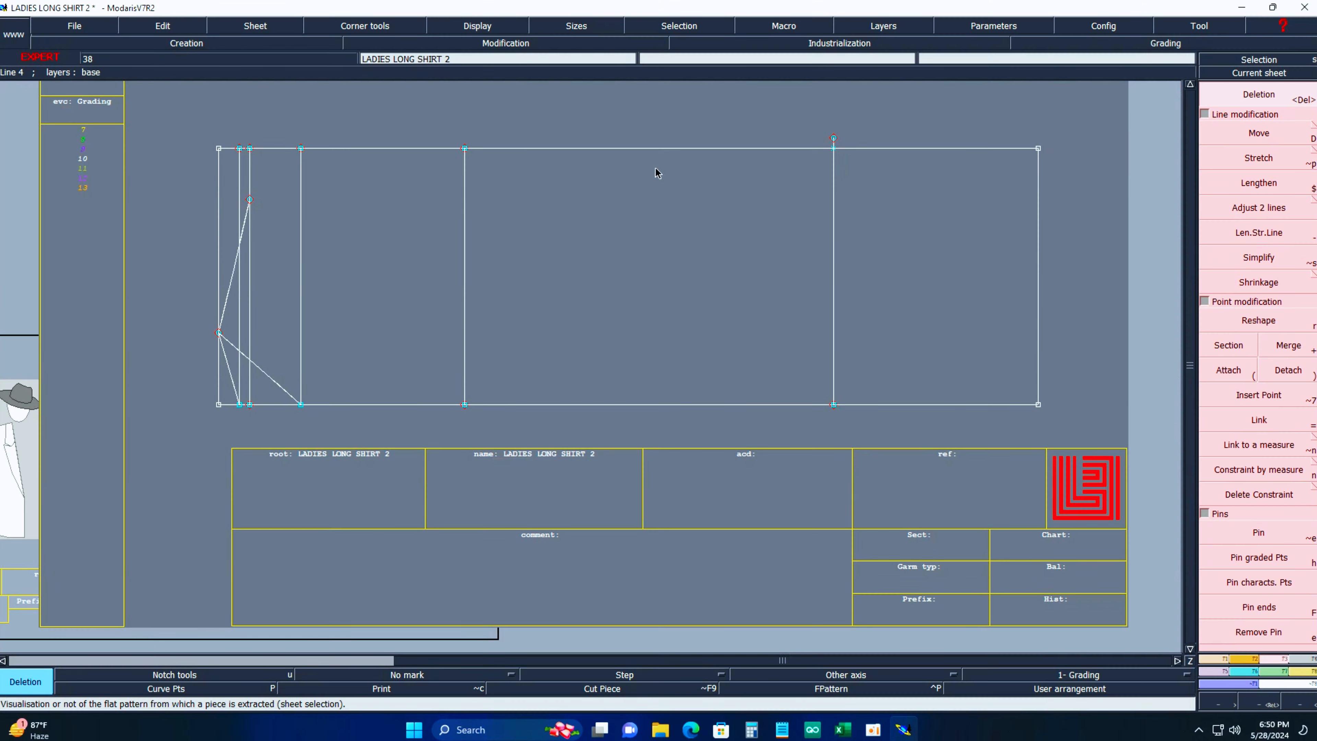
key("d")
left_click(834, 138)
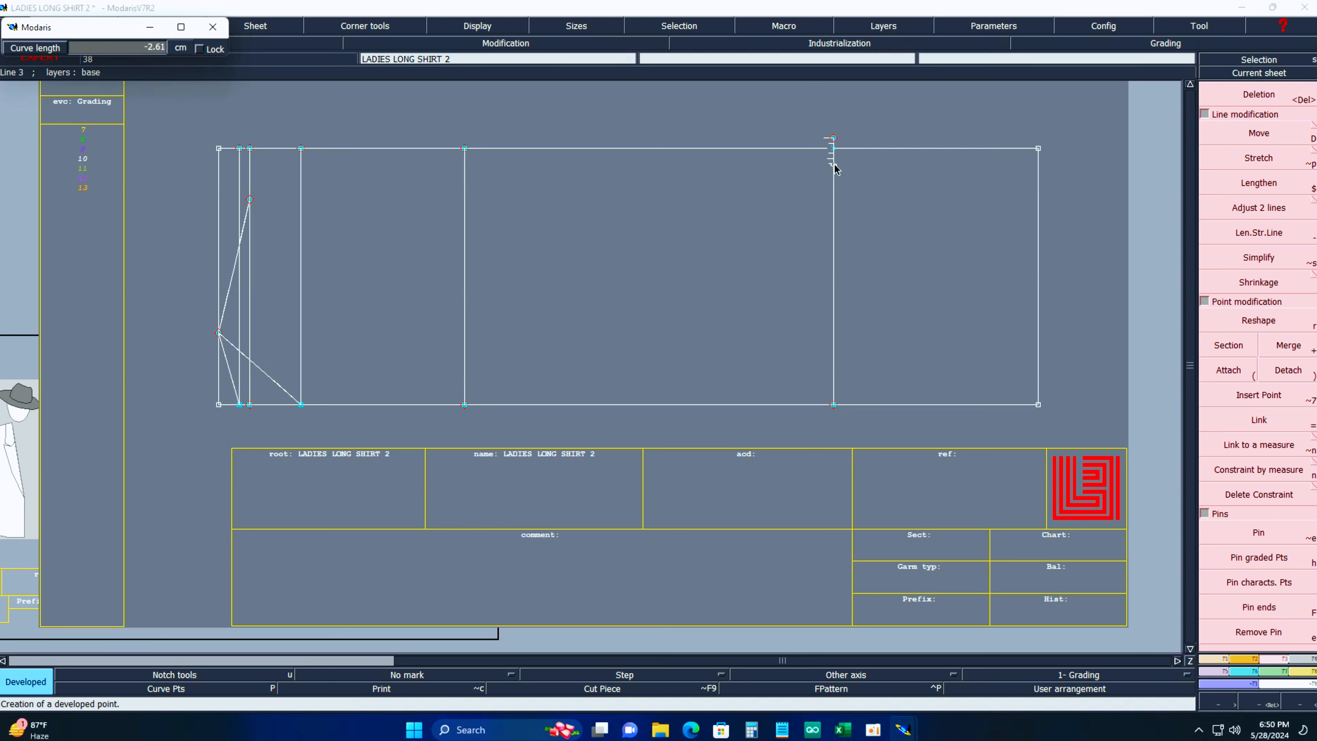
type("26.00")
type("-3.0")
key("Return")
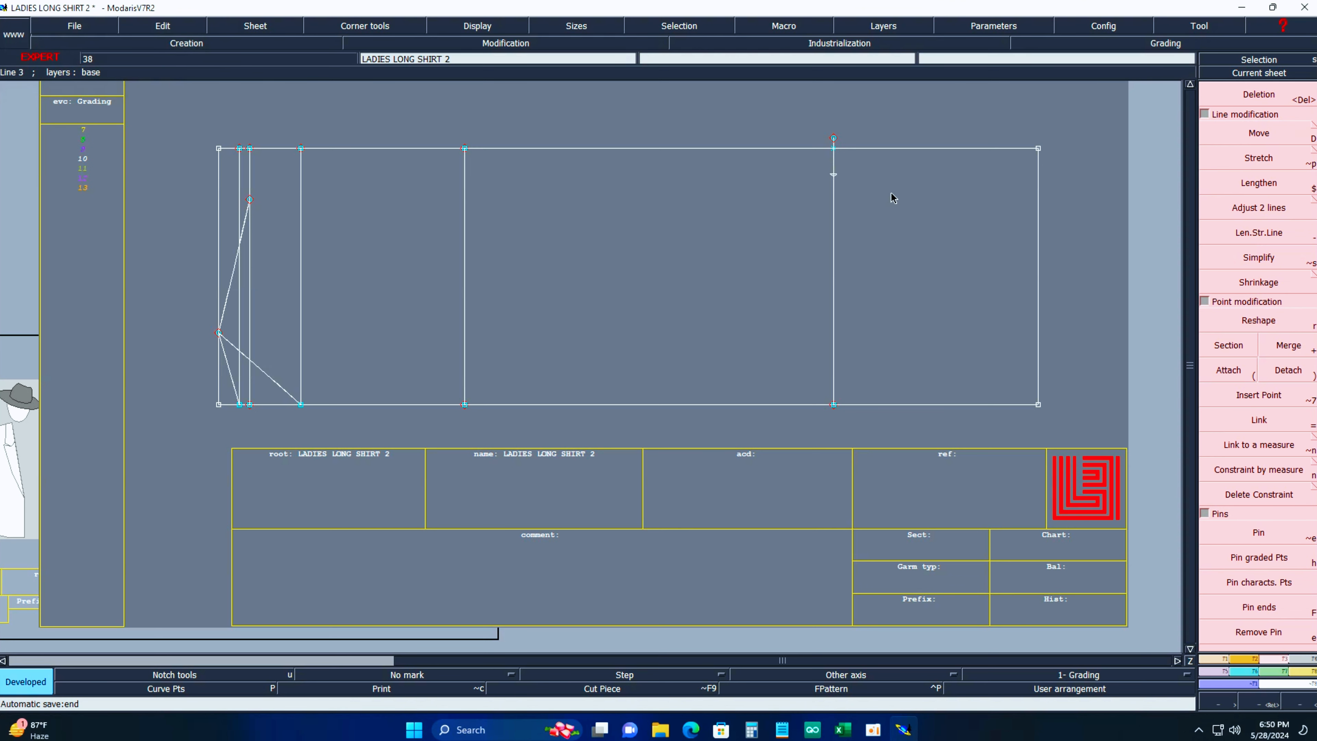
key("alt+7")
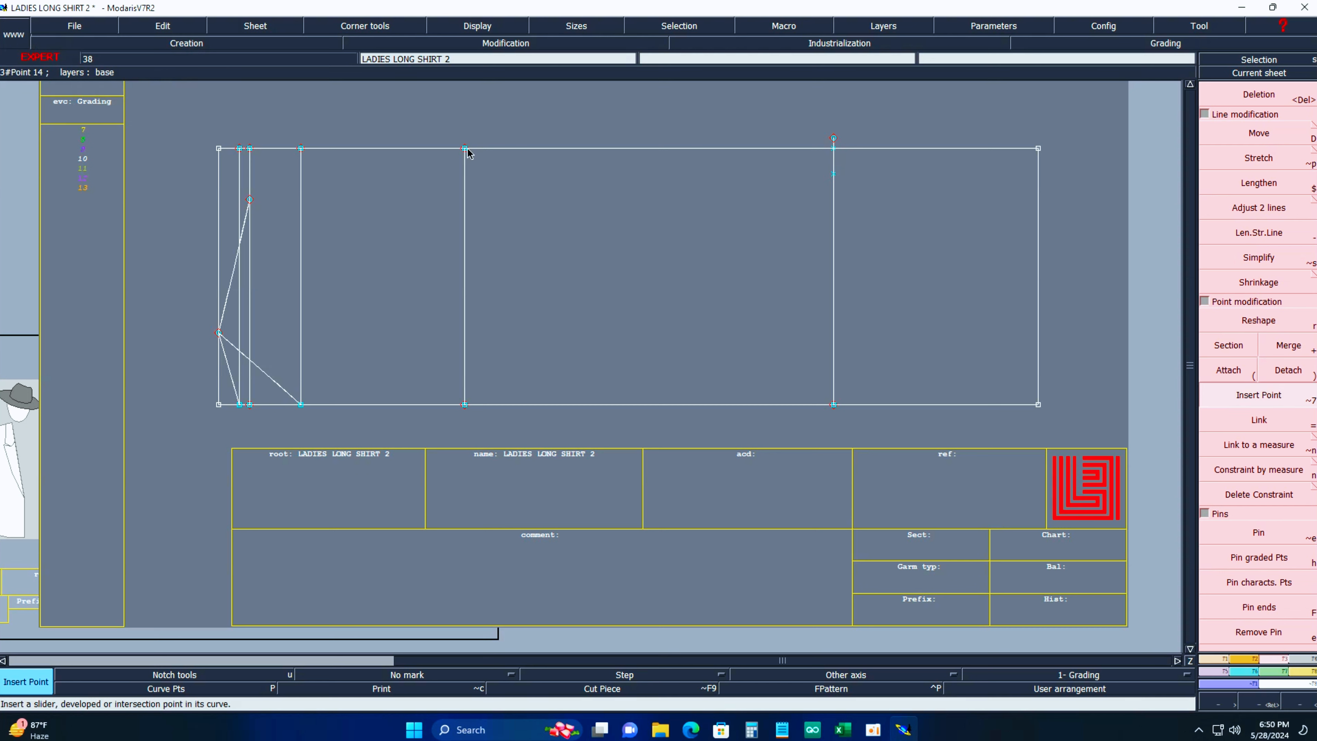
Create a new blank sheet, arrange all sheets on the desk and make the shirt pattern sheet current again.
key("3")
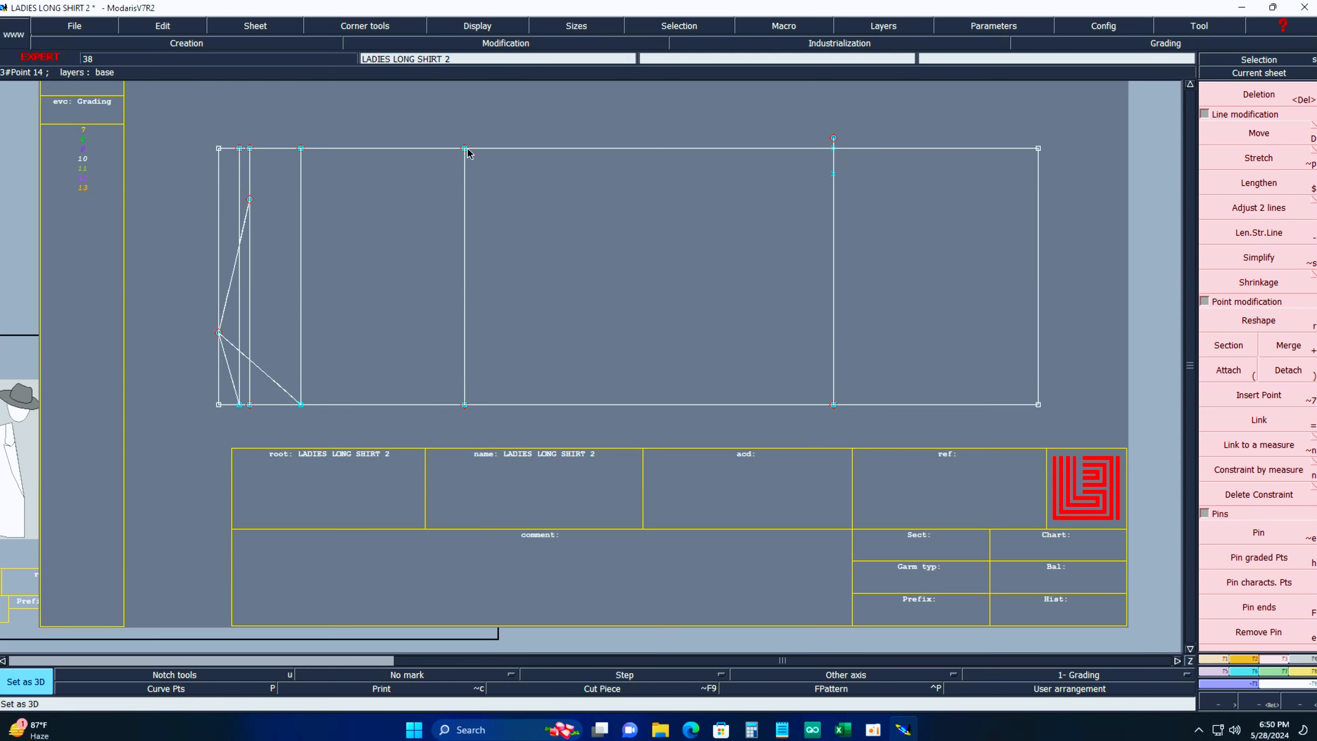
key("n")
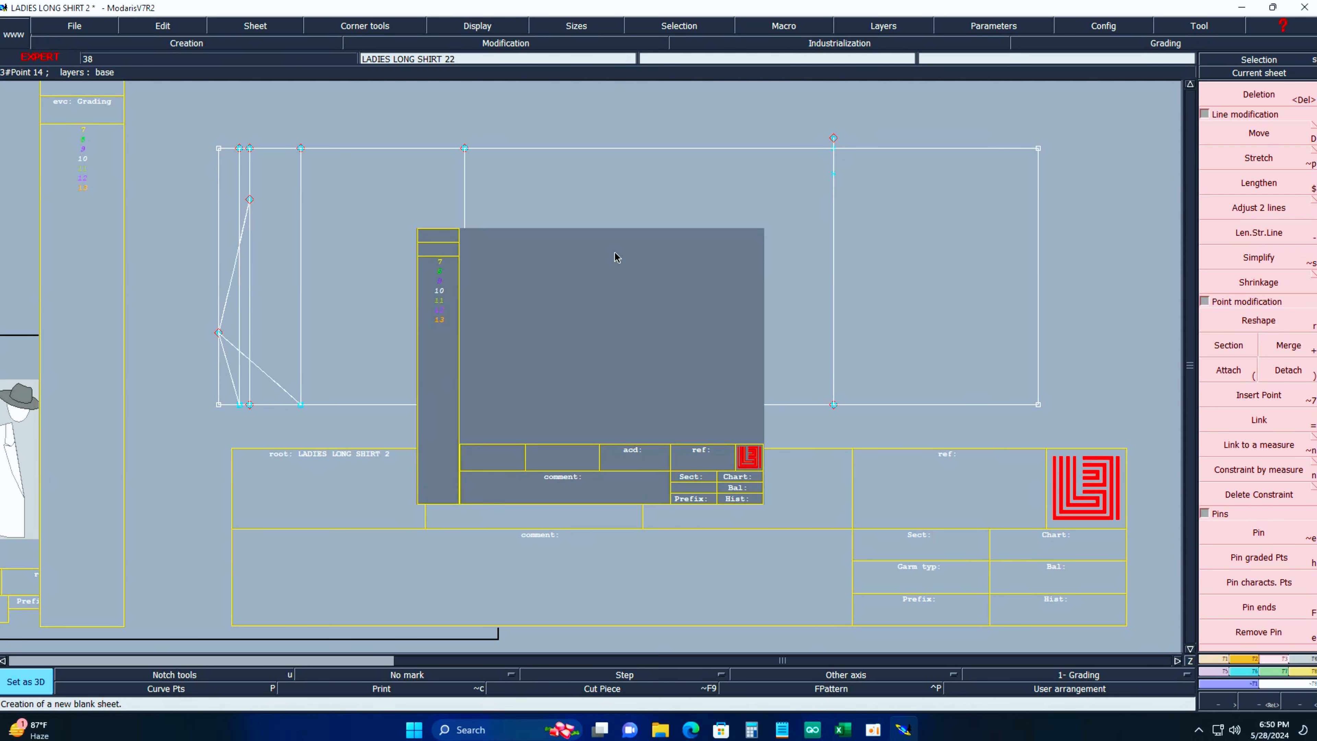
key("j")
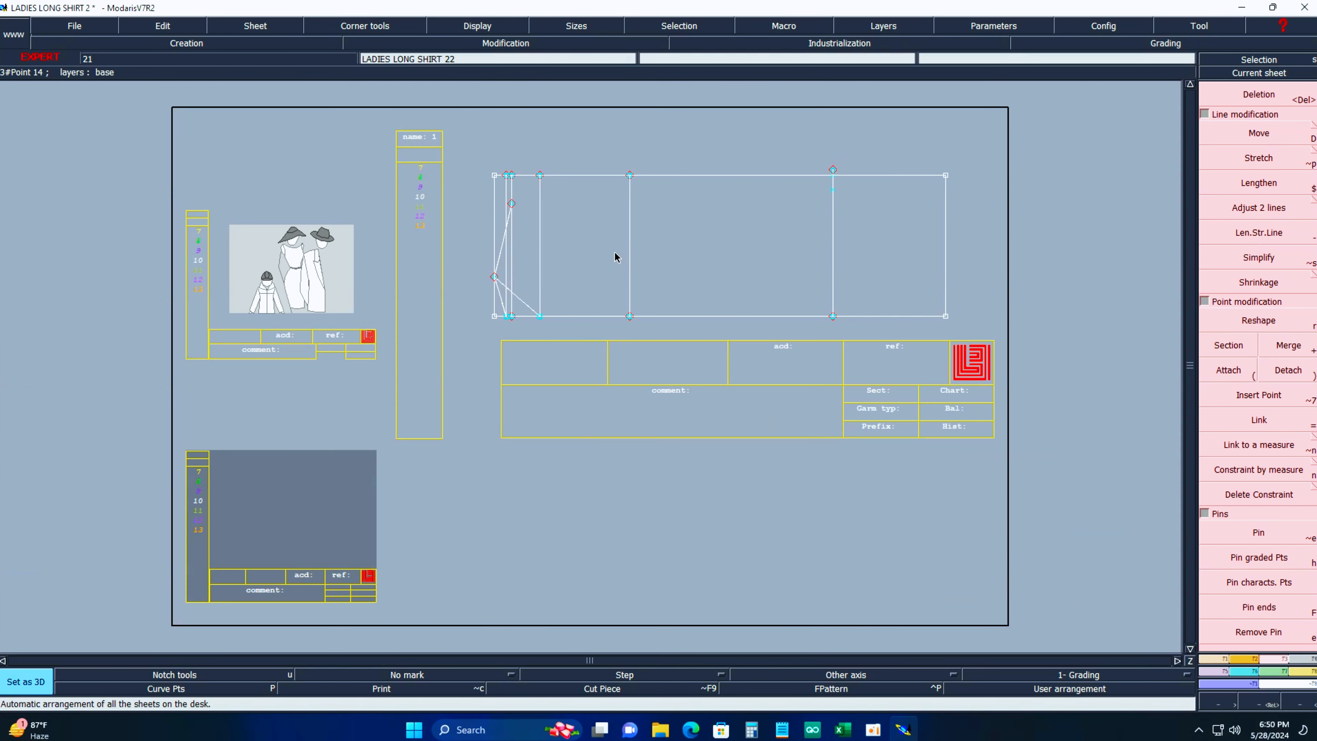
left_click(1273, 73)
left_click(899, 263)
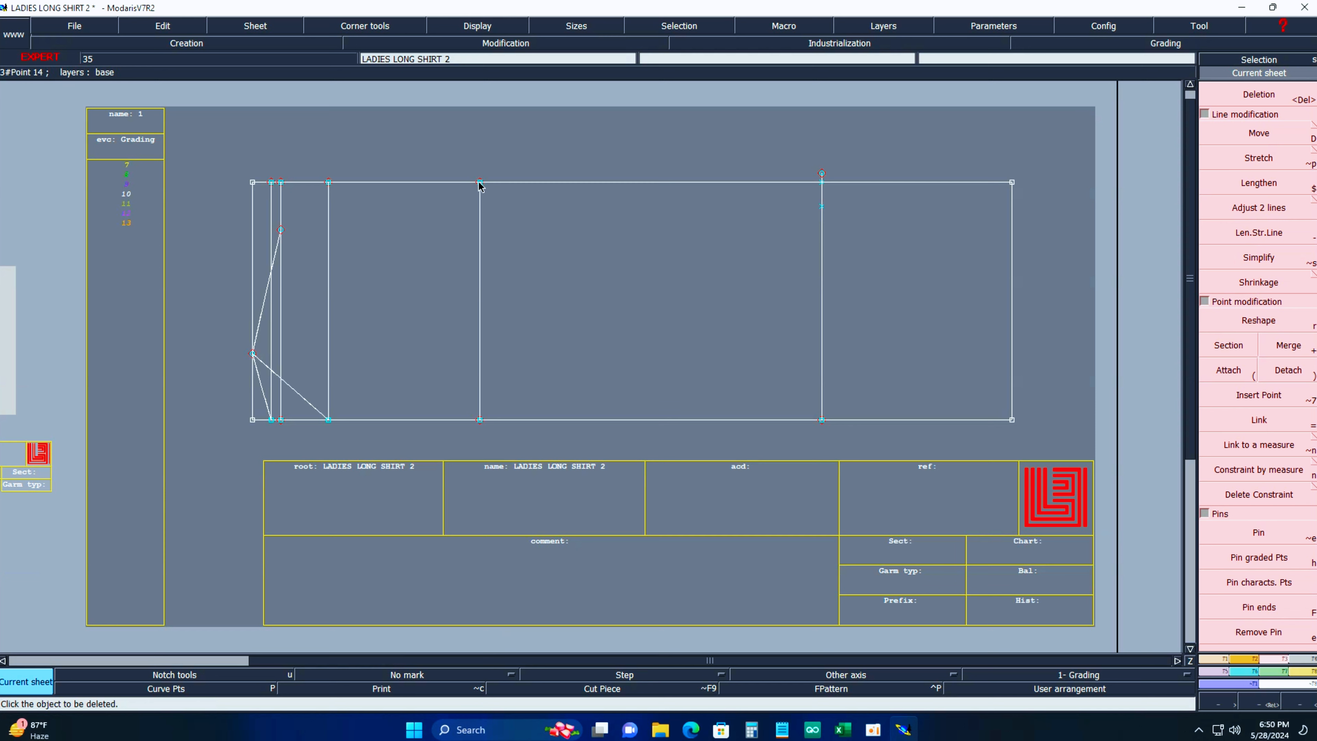
Draw the side seam with Bezier from the armhole-depth line's upper end to the inset point on the tail-height line.
key("b")
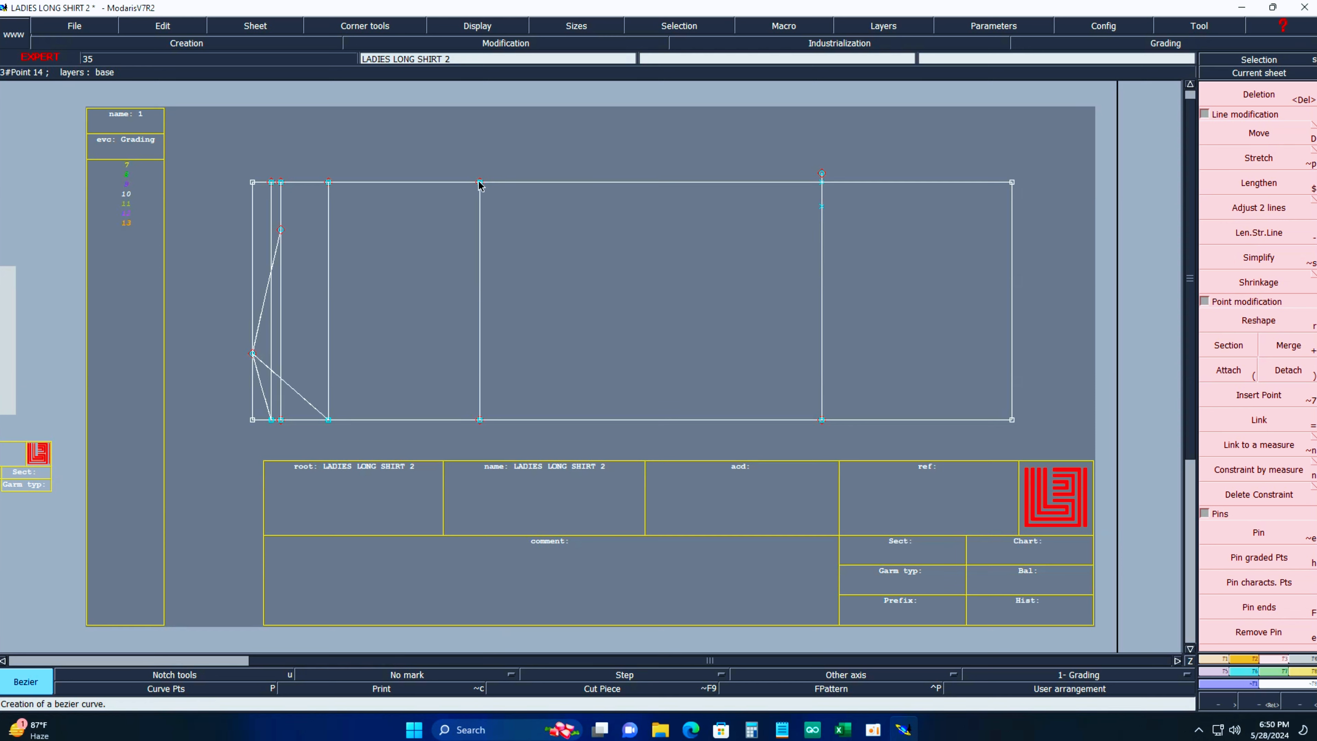
left_click(480, 183)
left_click(820, 207)
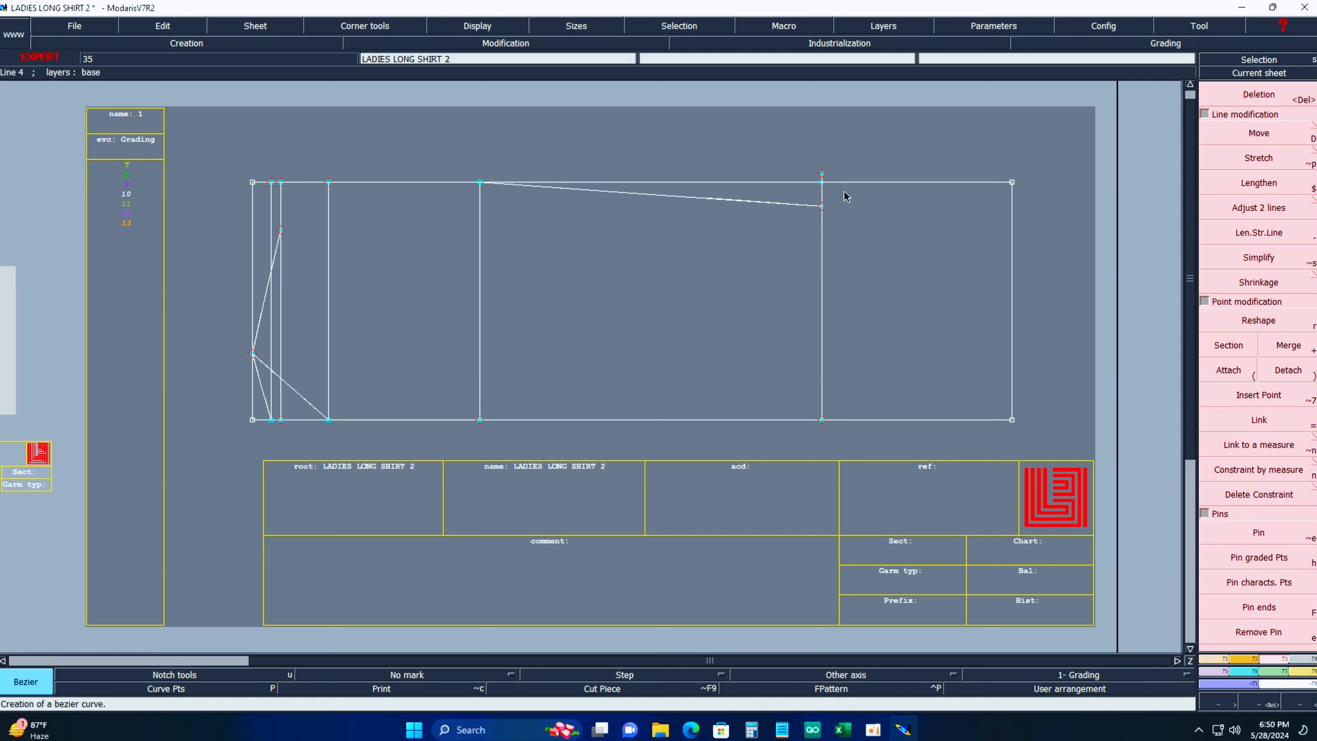
Draw a Bezier from the inset point on the tail-height line to the rectangle's lower hem corner and bend it outward into a rounded tail.
left_click(822, 207)
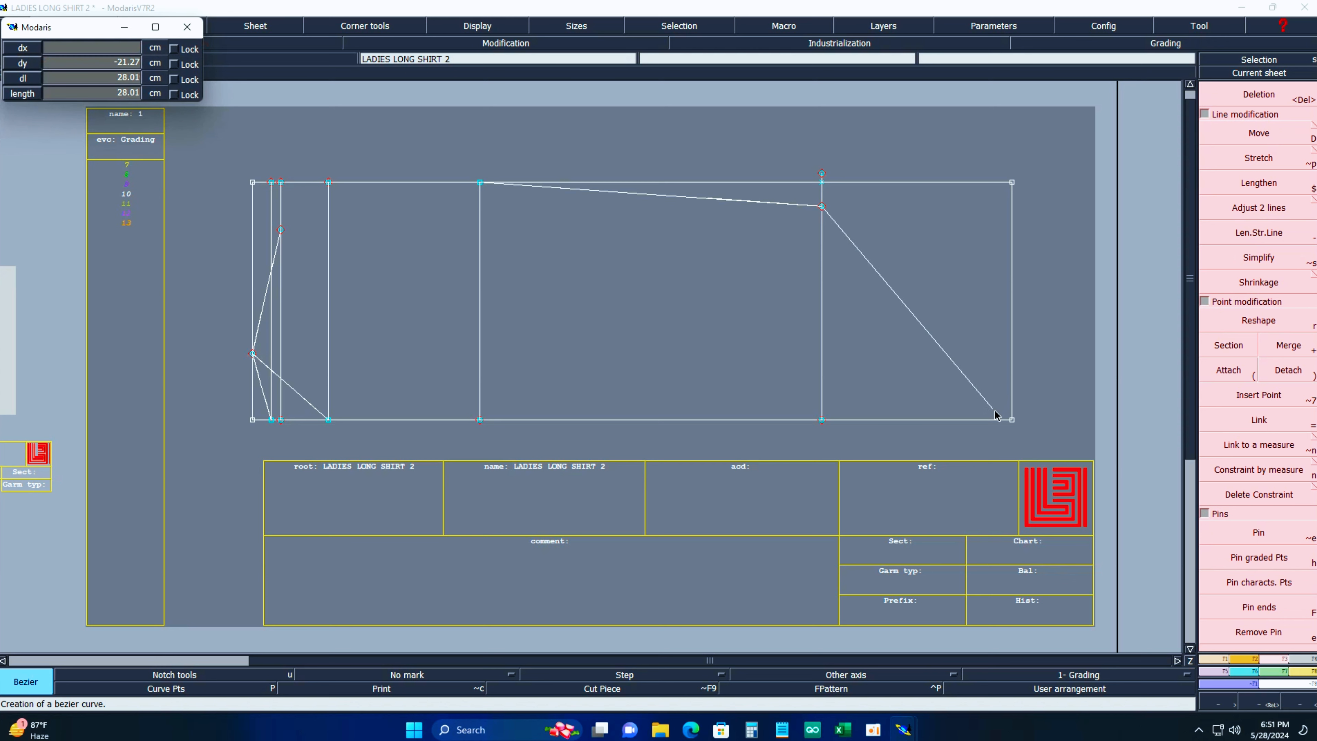
left_click(1010, 419)
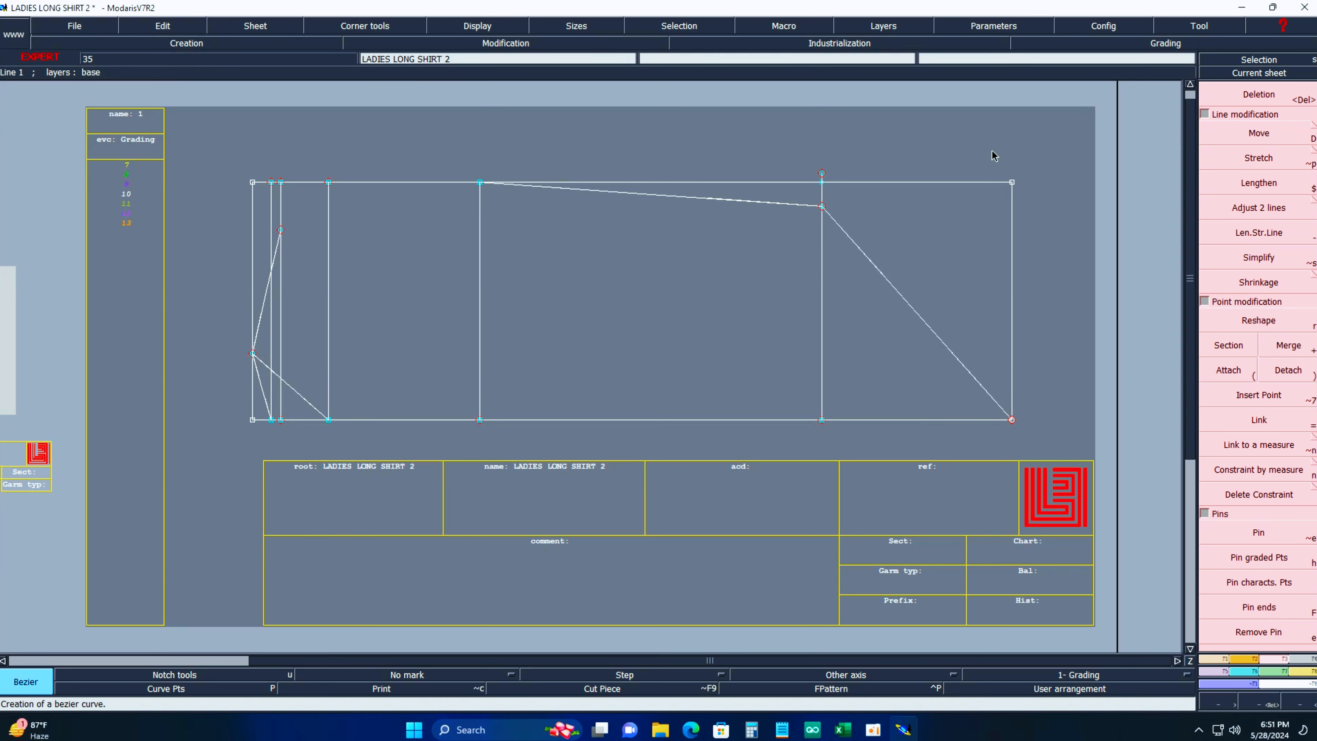
key("Return")
left_click_drag(224, 134, 1079, 461)
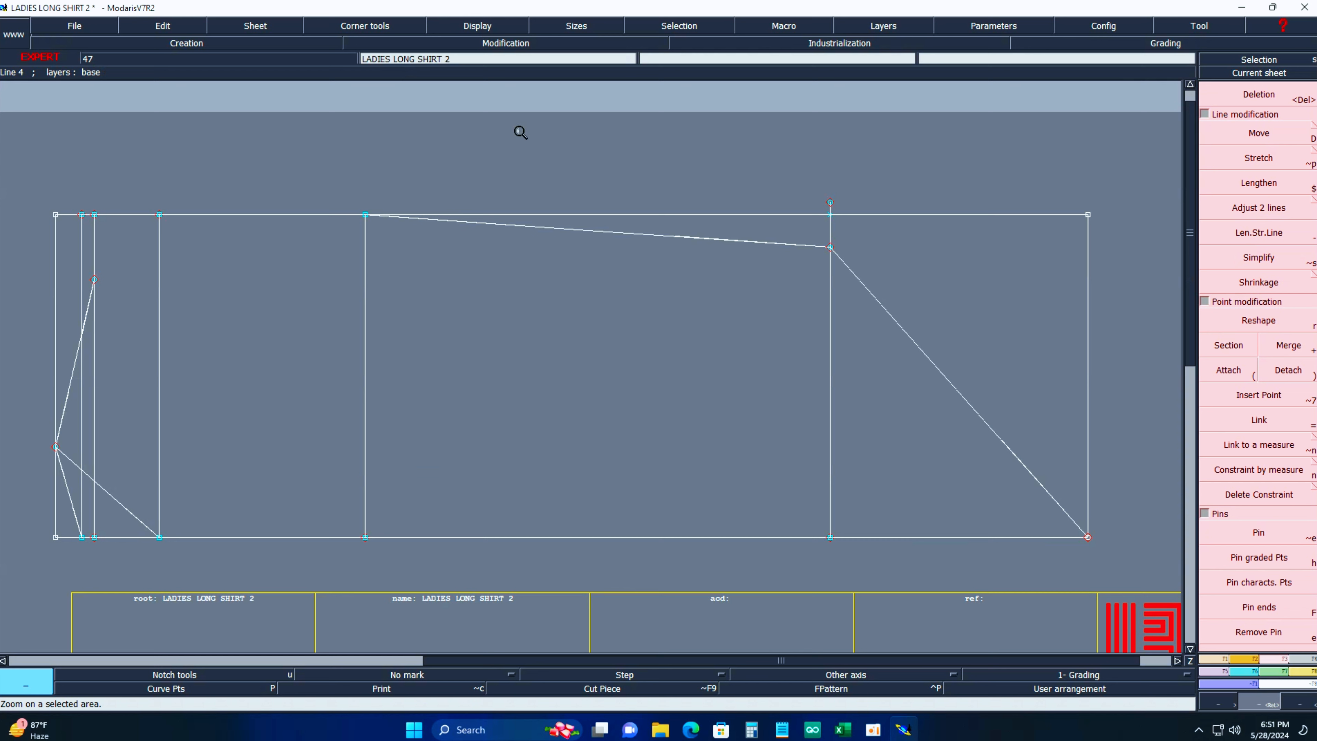
key("r")
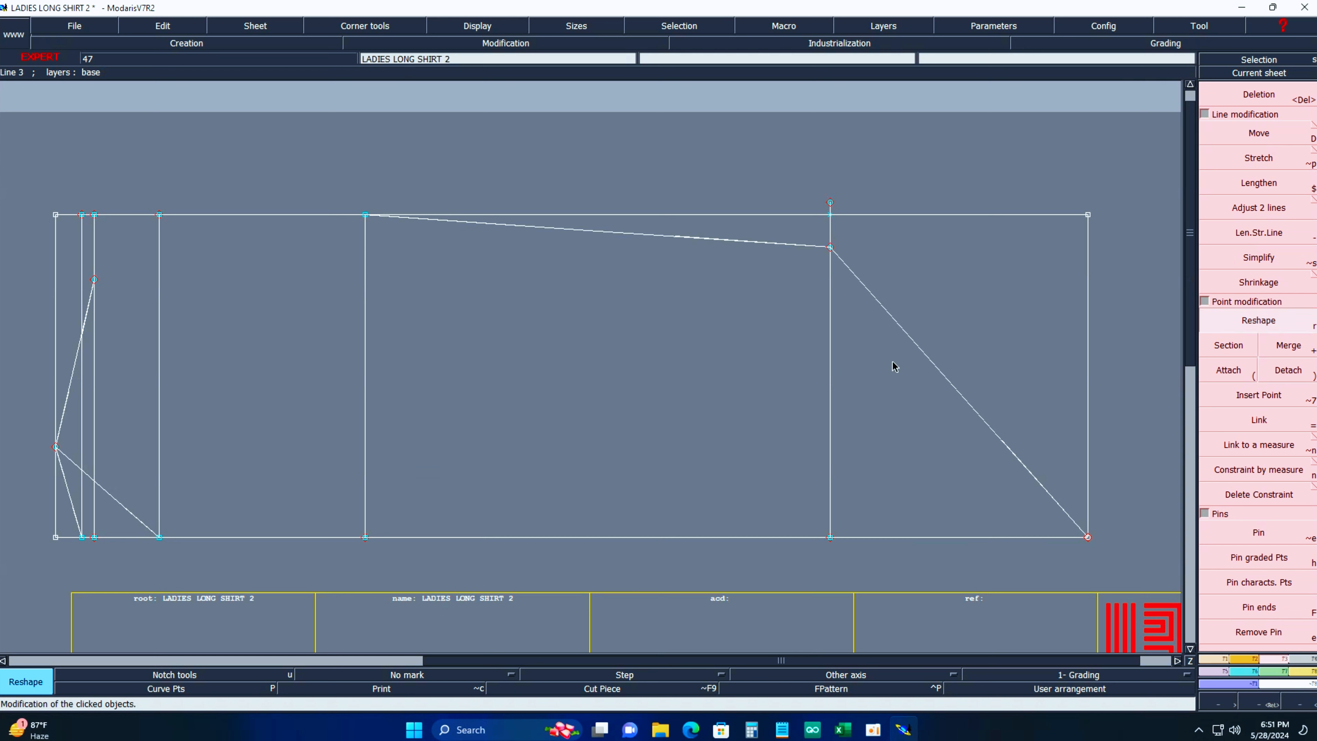
left_click(866, 292)
left_click(954, 302)
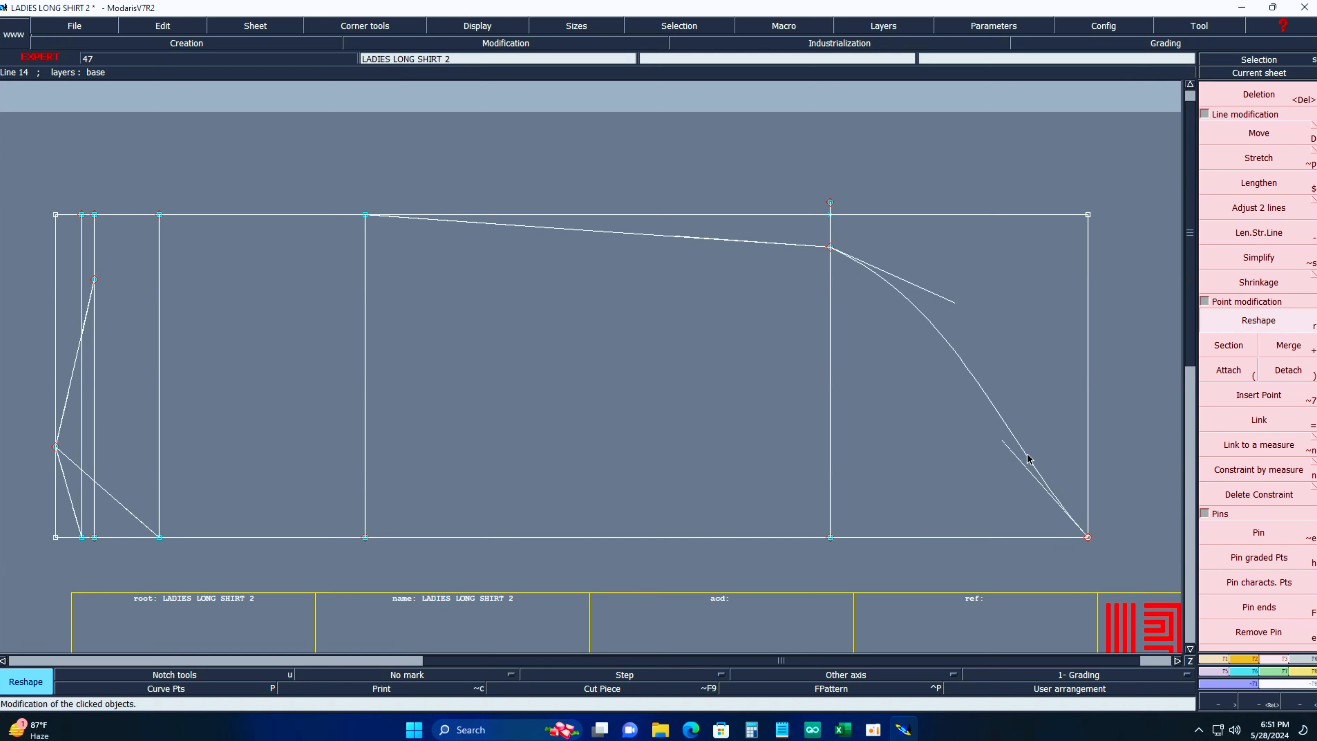
left_click(1008, 457)
left_click(1008, 351)
left_click(1015, 369)
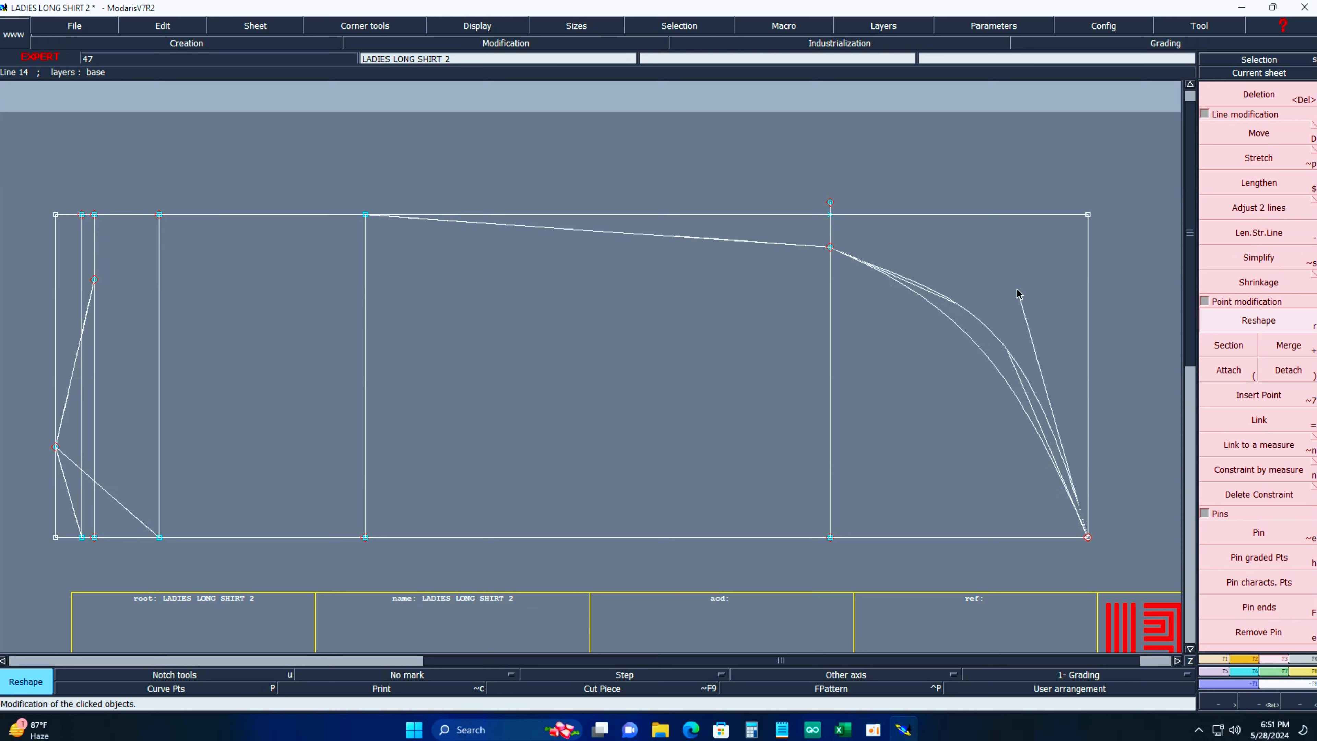
left_click(1019, 264)
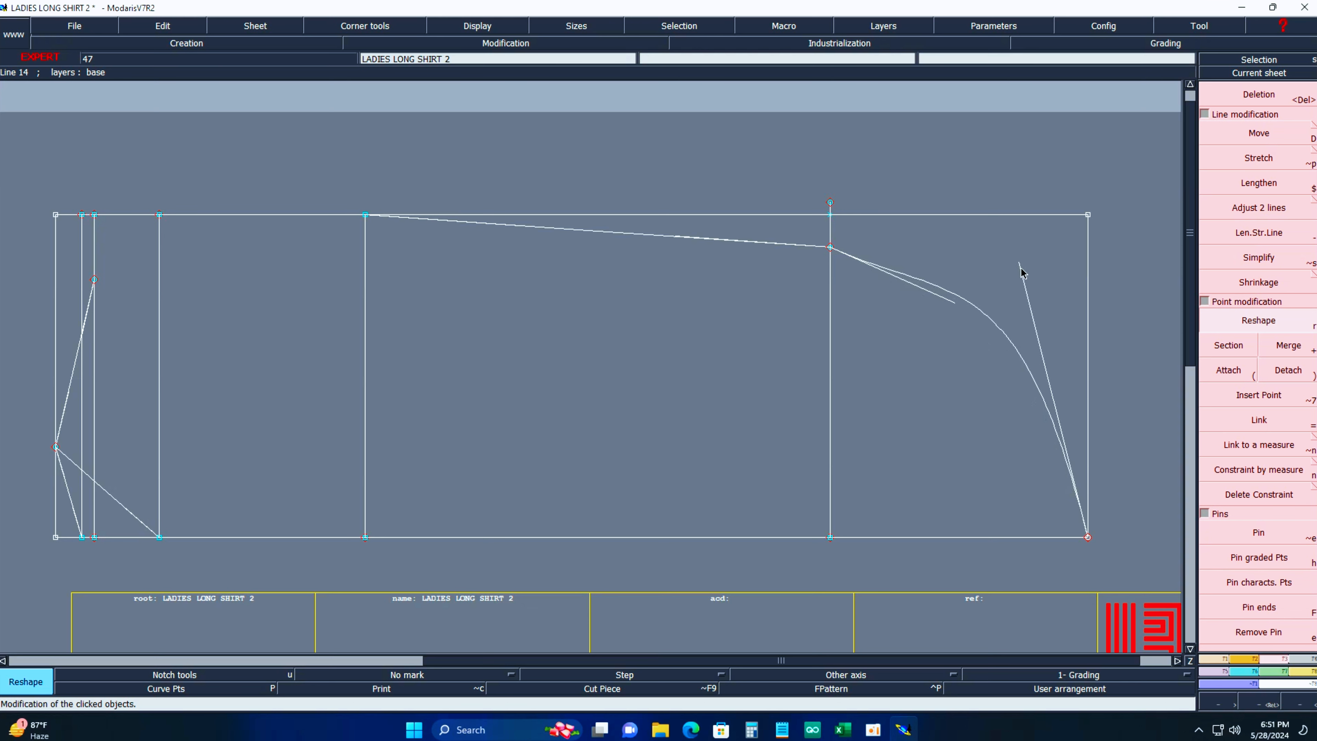
left_click(1021, 273)
left_click(1078, 274)
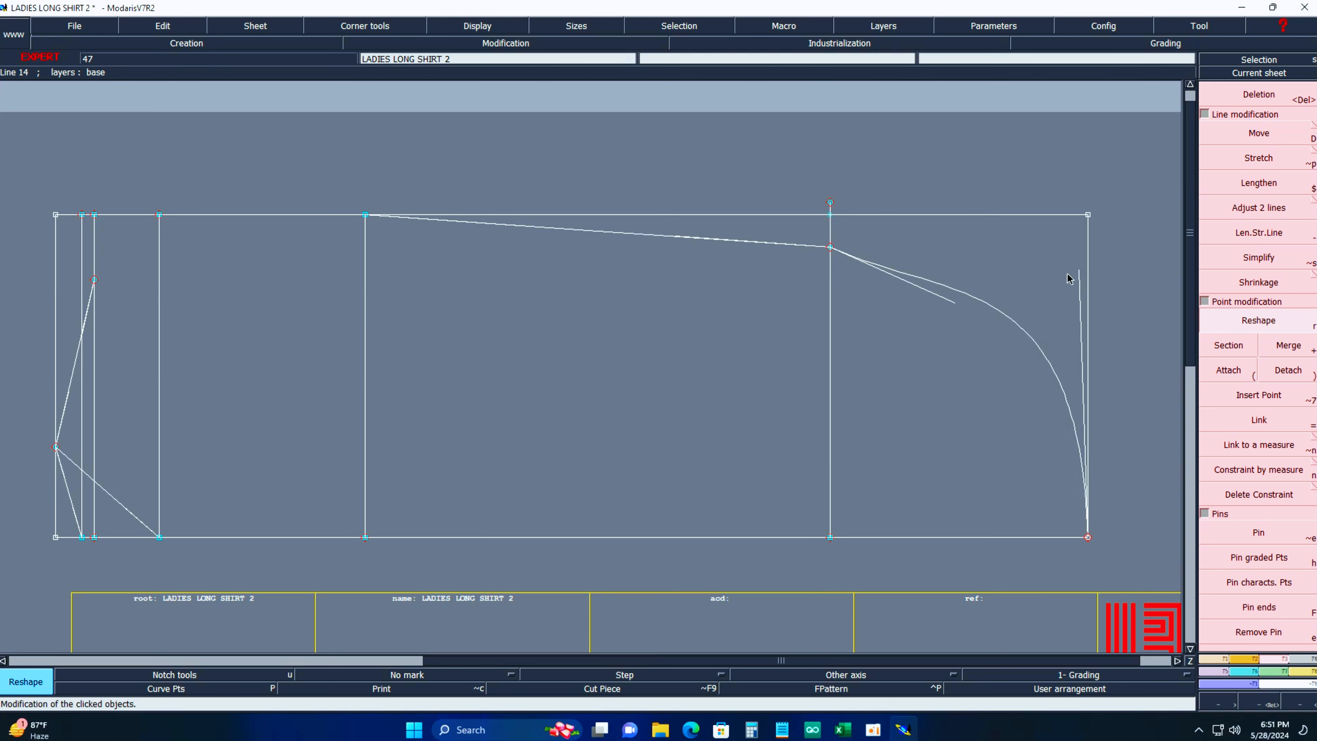
Refine the rounded tail curve's handles so it leaves the side seam smoothly and meets the hem corner almost squarely.
left_click(951, 302)
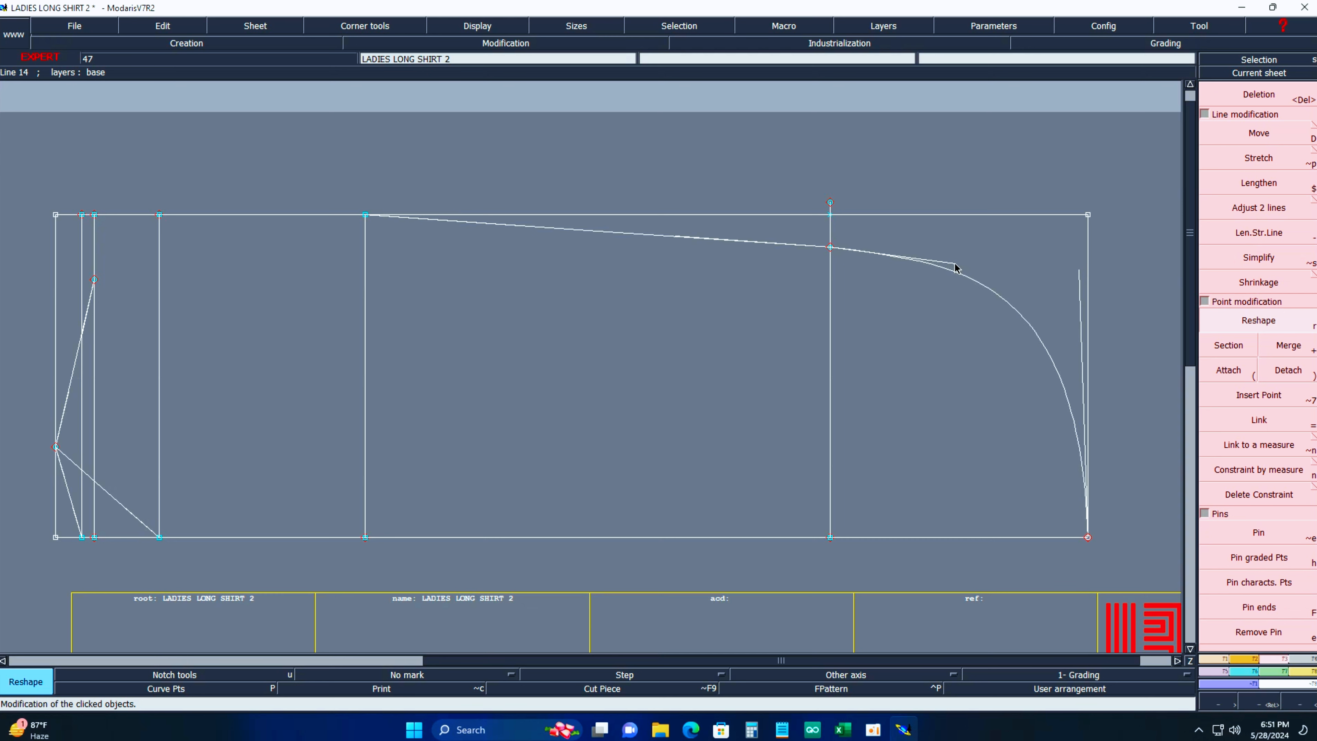
left_click(948, 263)
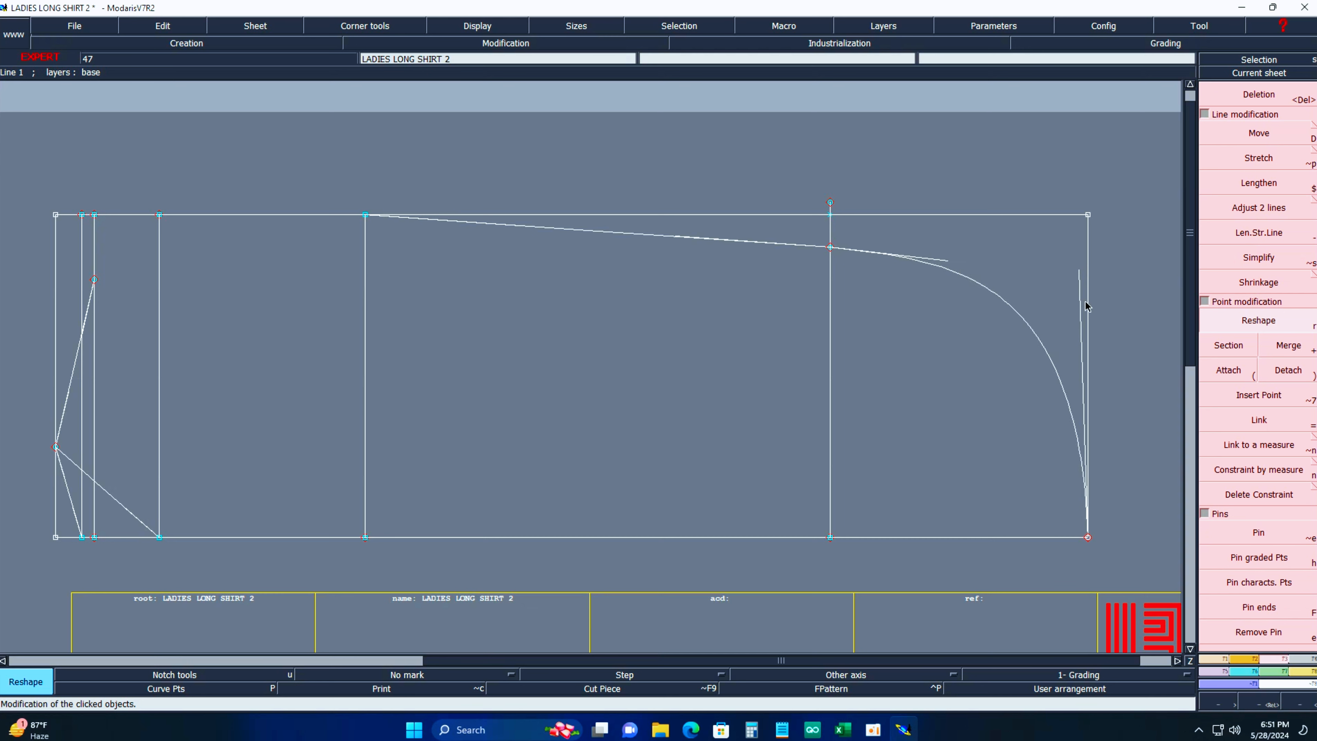
left_click(1078, 283)
left_click(1080, 281)
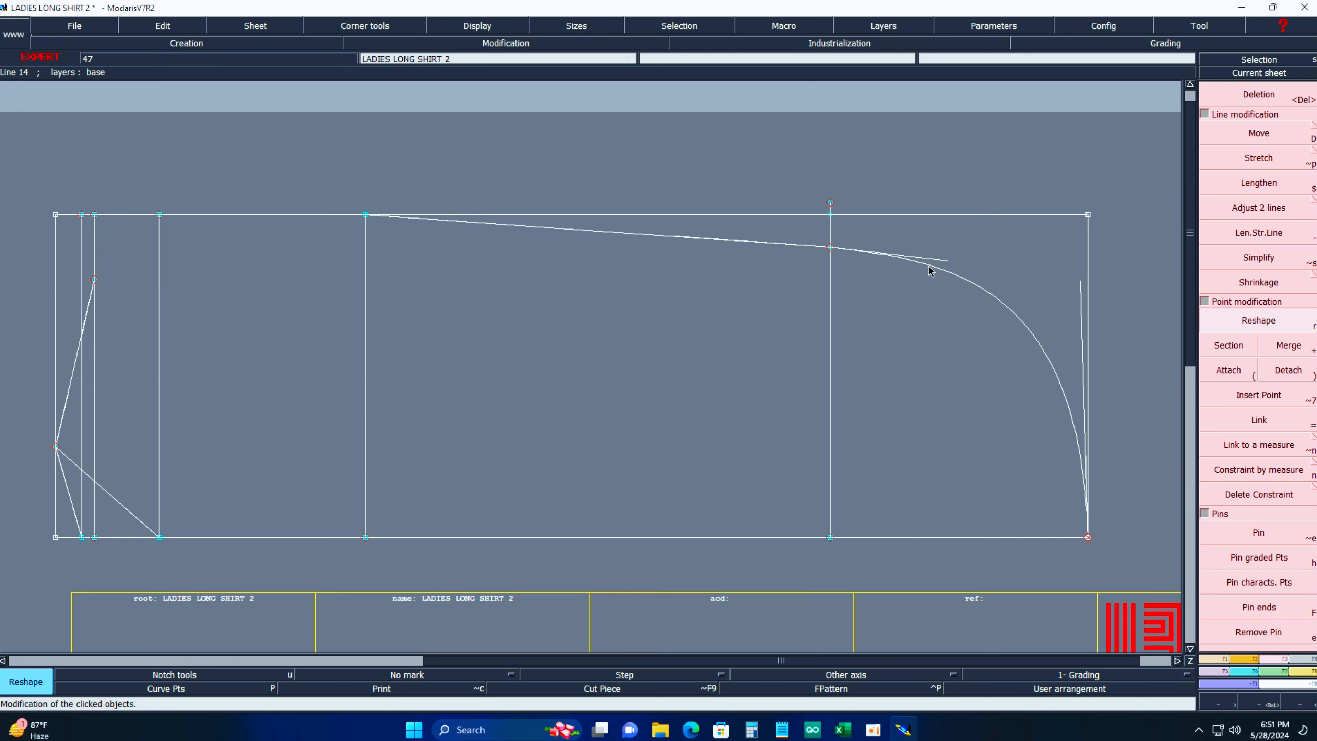
left_click(949, 263)
key("3")
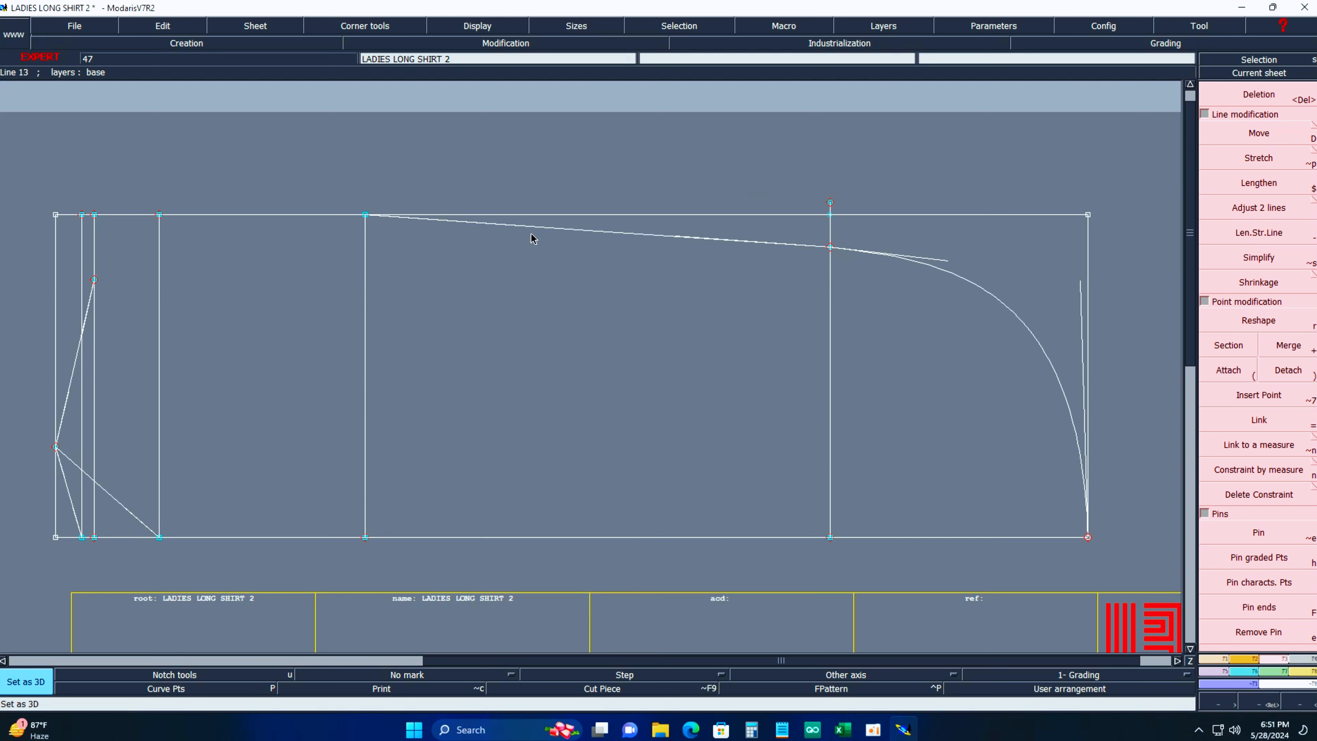
Draw a second side line with Bezier from the armhole-depth line's upper end to the tail-height line's upper end.
key("b")
left_click(366, 215)
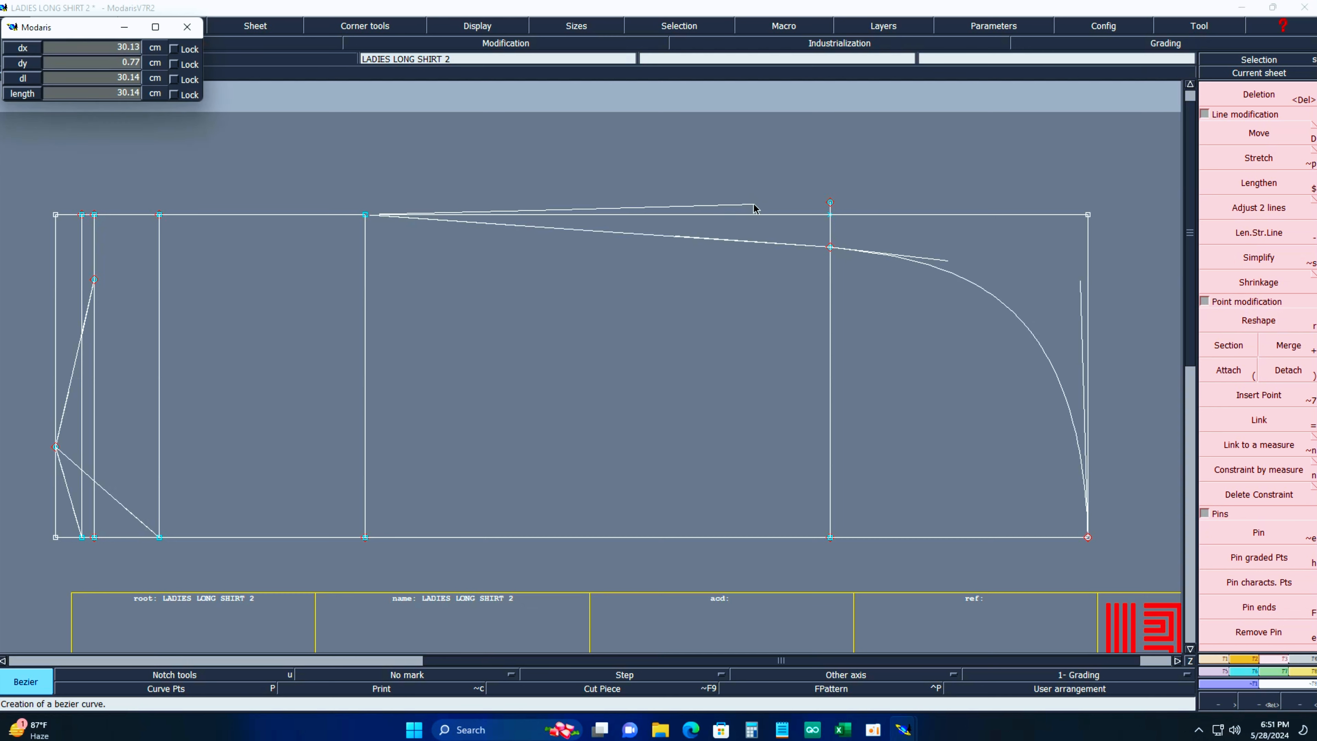
left_click(831, 201)
right_click(831, 201)
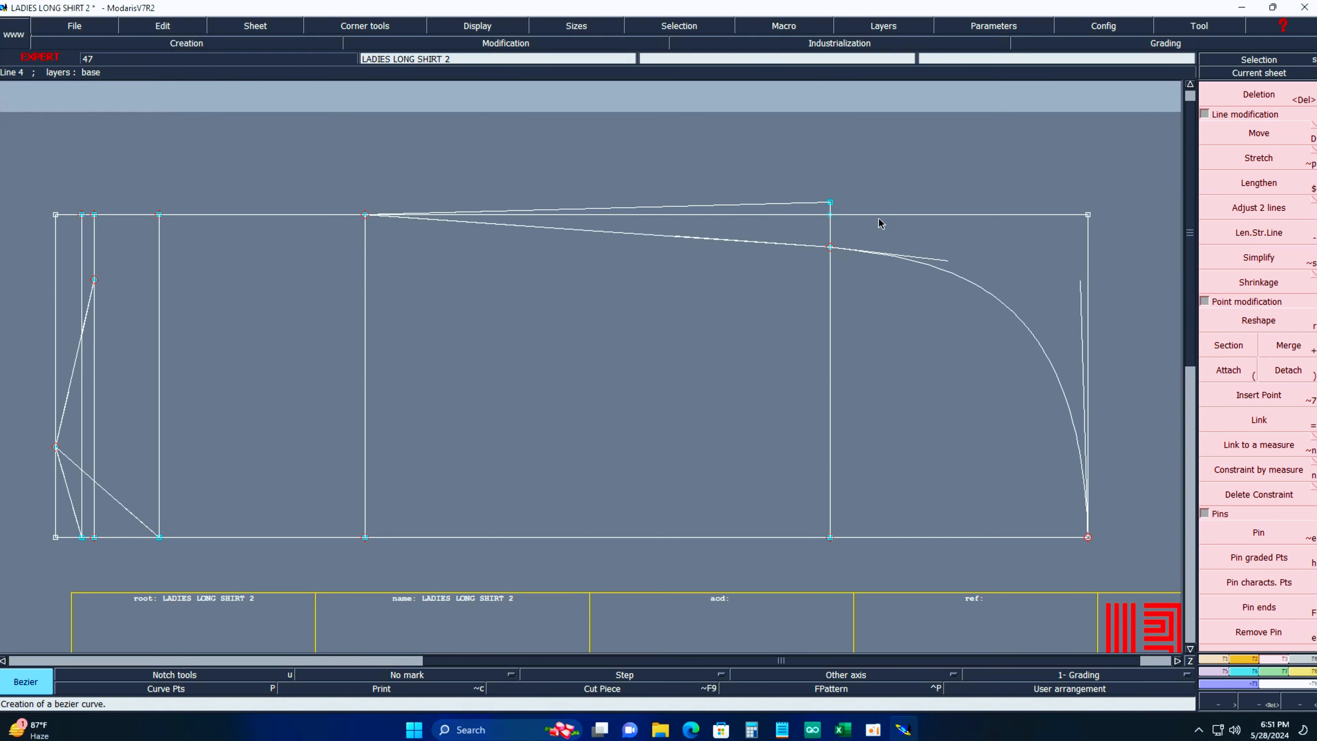
Delete the rectangle's long upper edge, the deeper neck-depth construction line and that line's leftover upper point.
key("Delete")
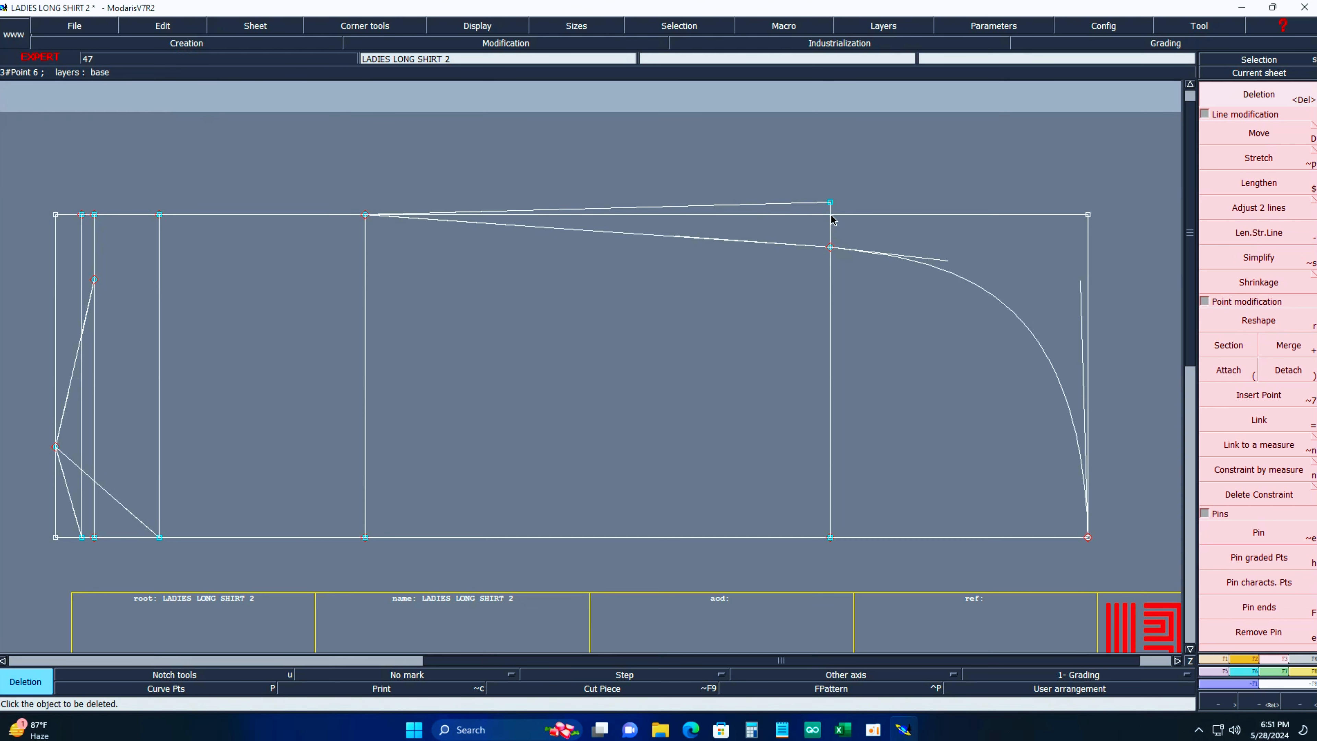
left_click(910, 216)
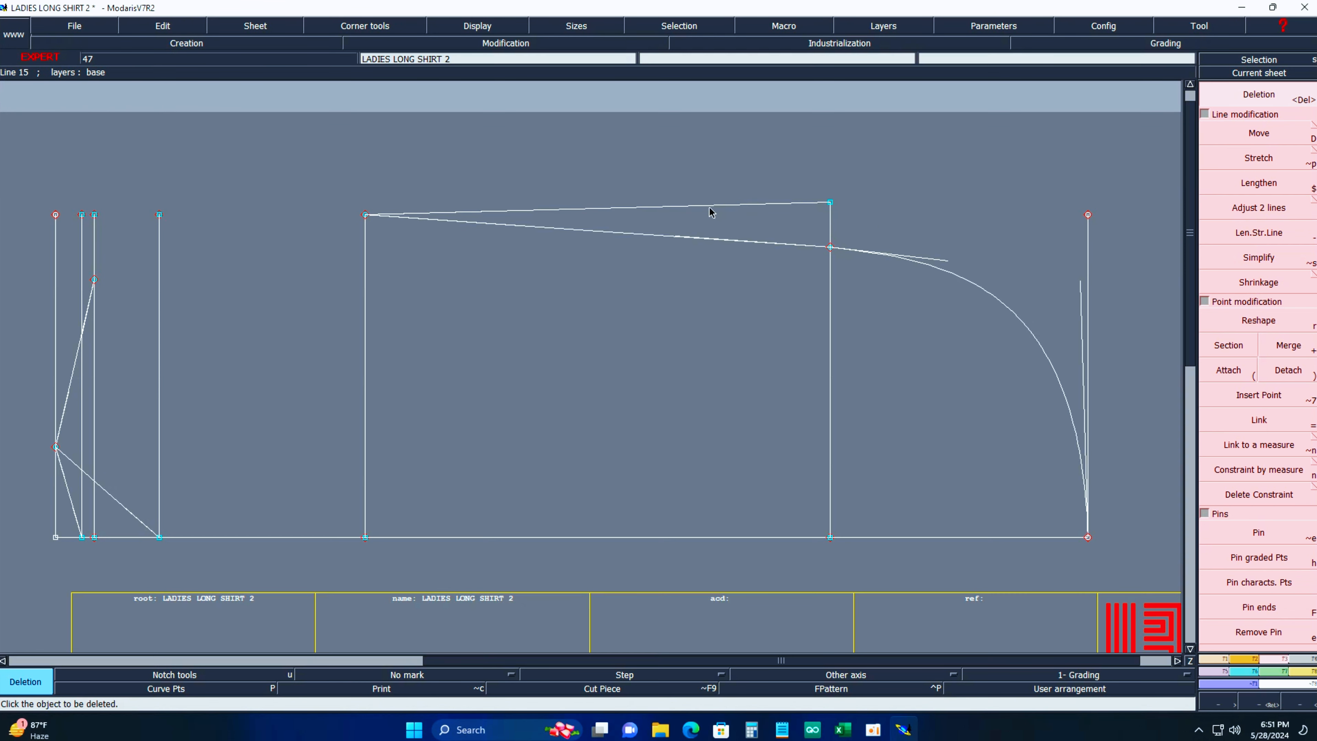
key("Home")
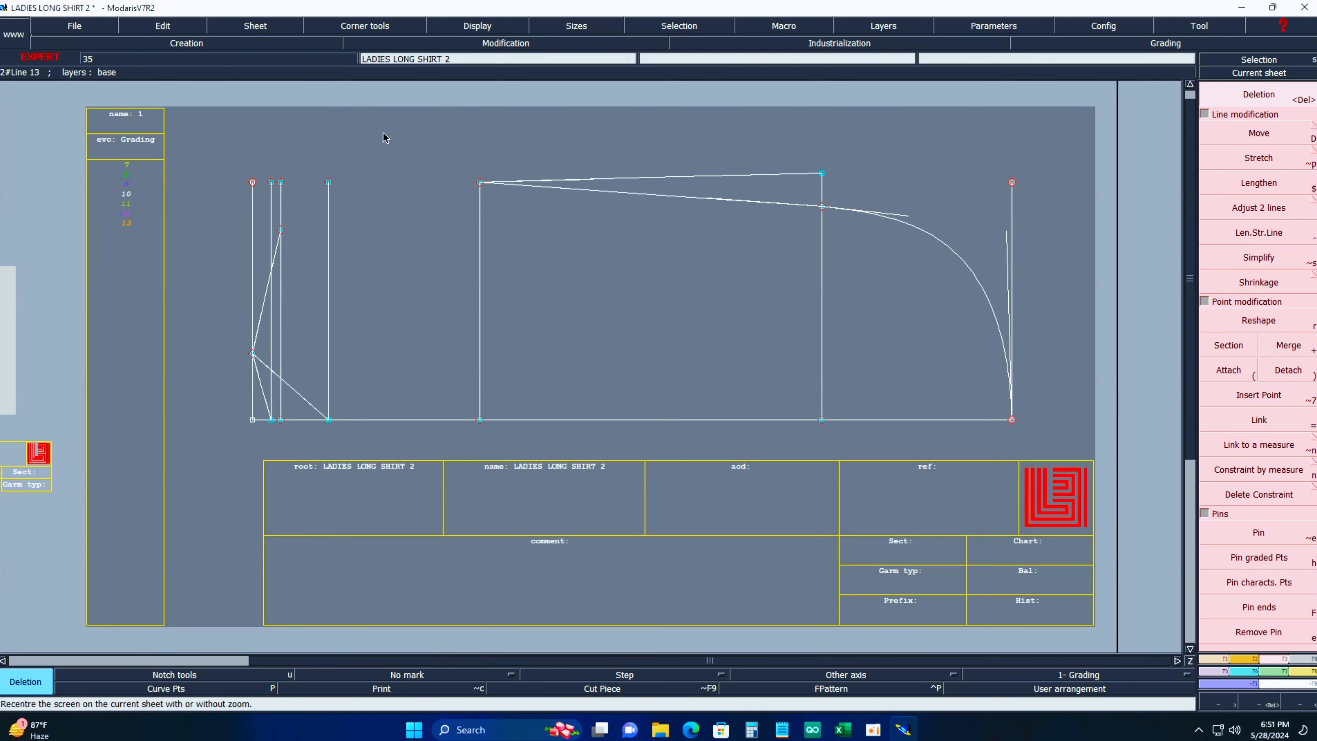
key("Return")
left_click_drag(163, 136, 743, 508)
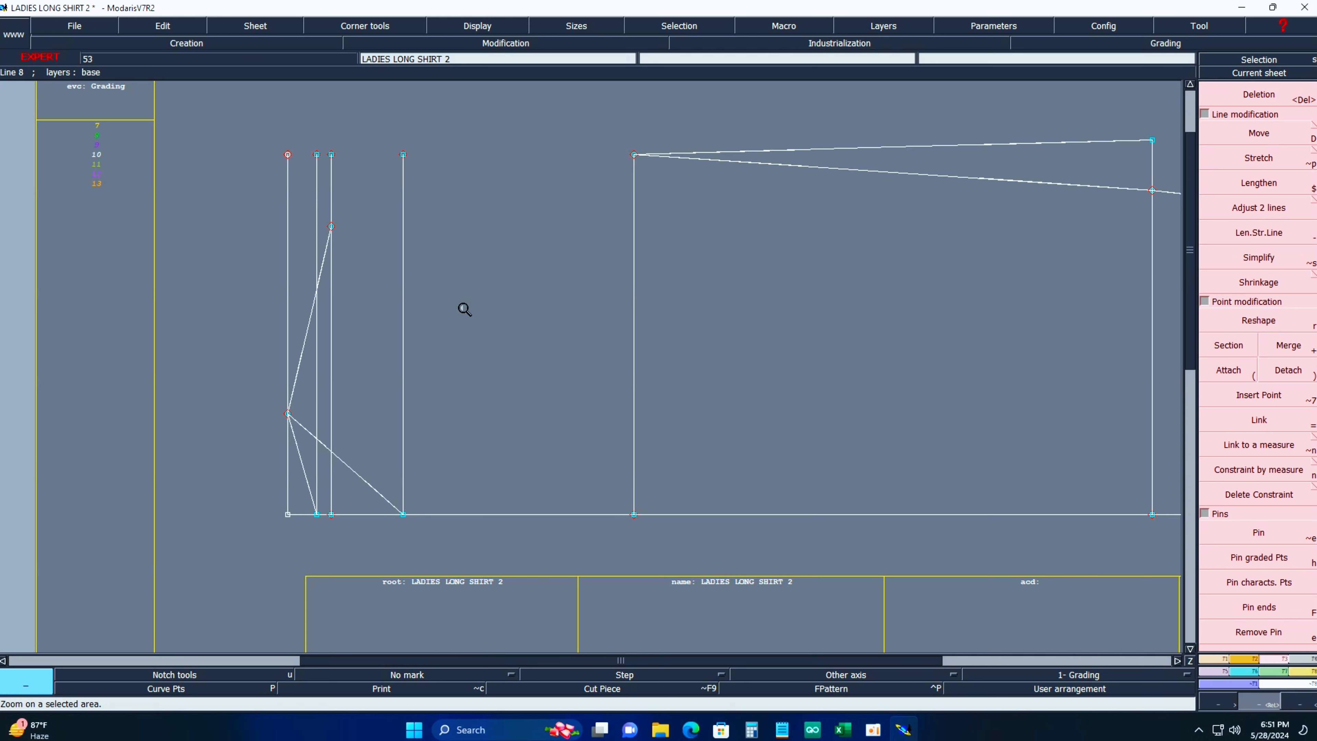
key("Delete")
left_click(403, 254)
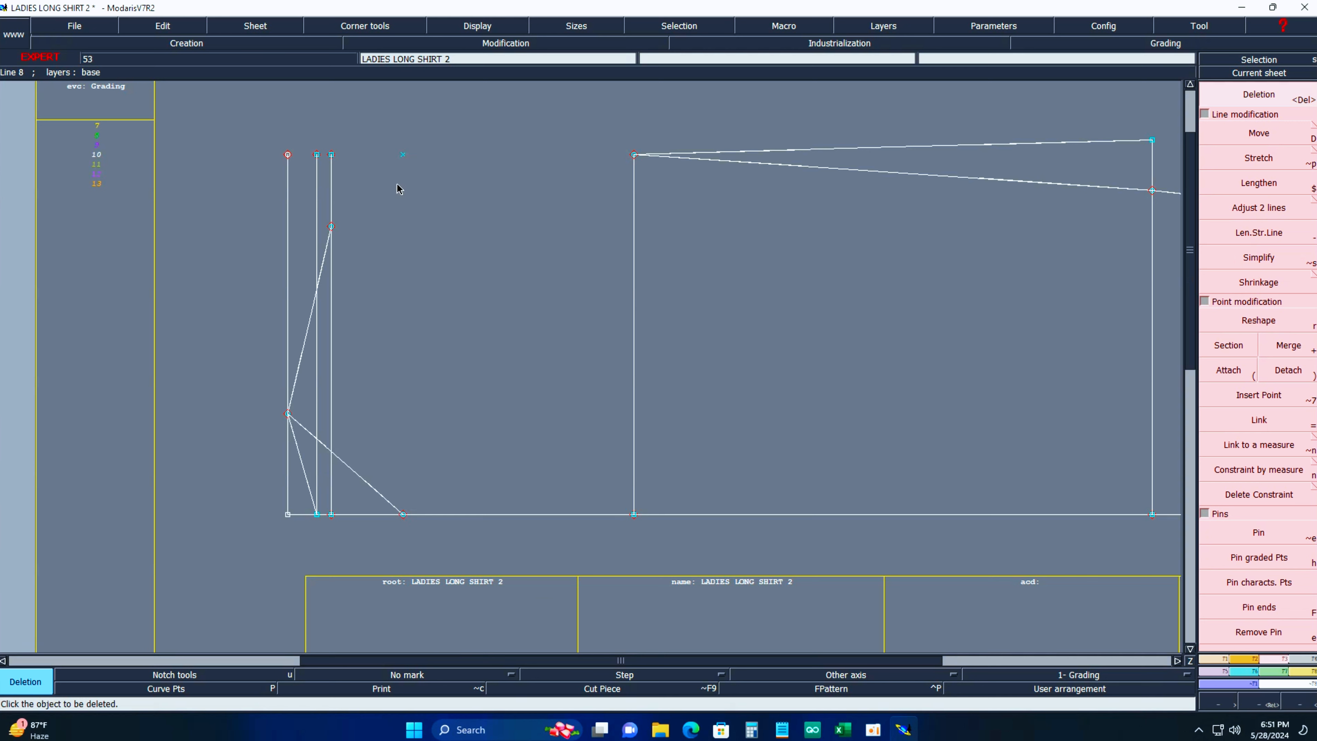
left_click(404, 157)
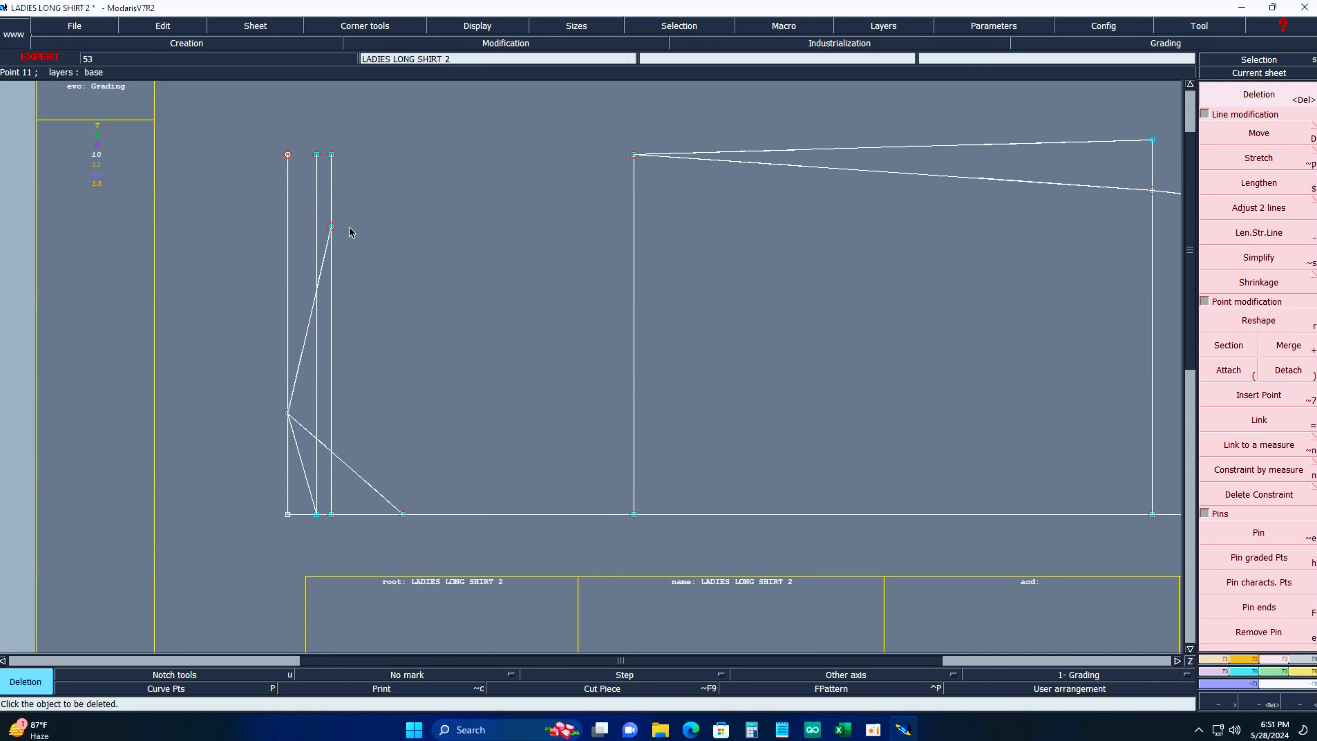
Draw a horizontal Bezier guide from the shoulder point to just past the armhole-depth line.
key("F8")
left_click(331, 226)
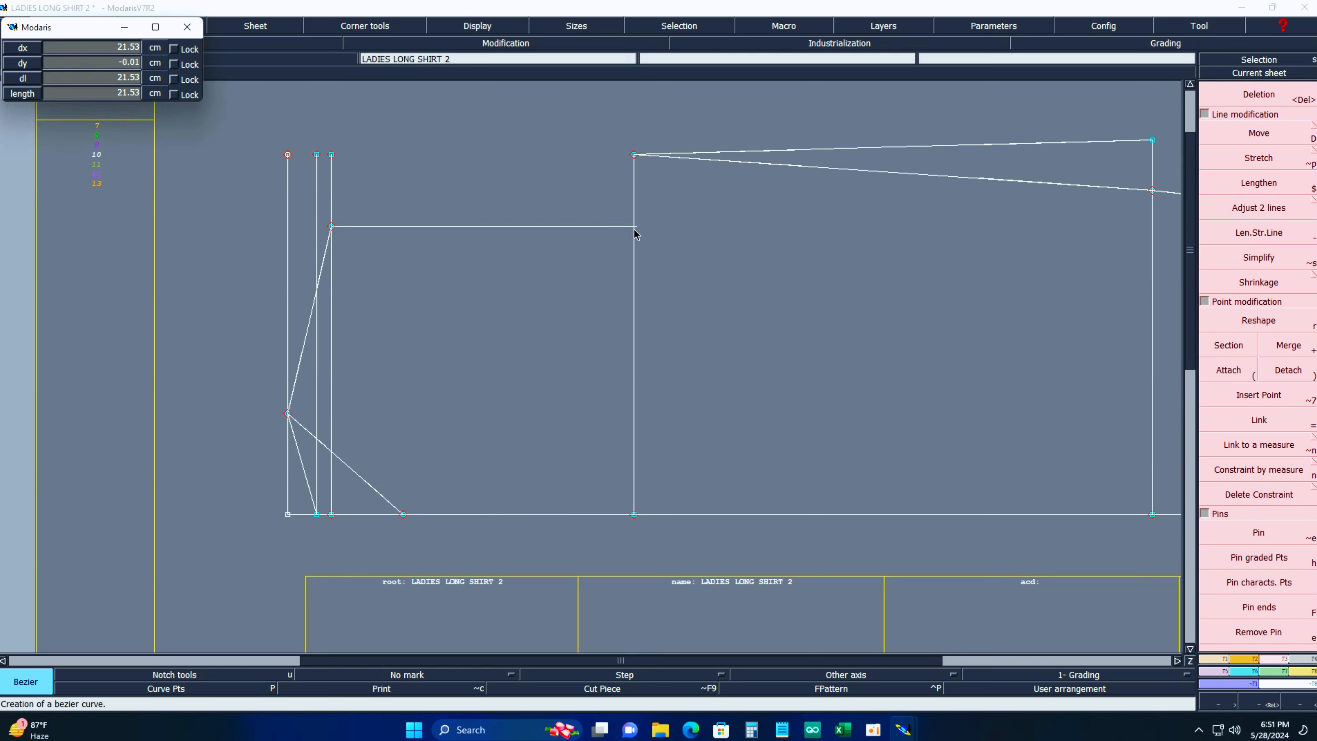
right_click(670, 232)
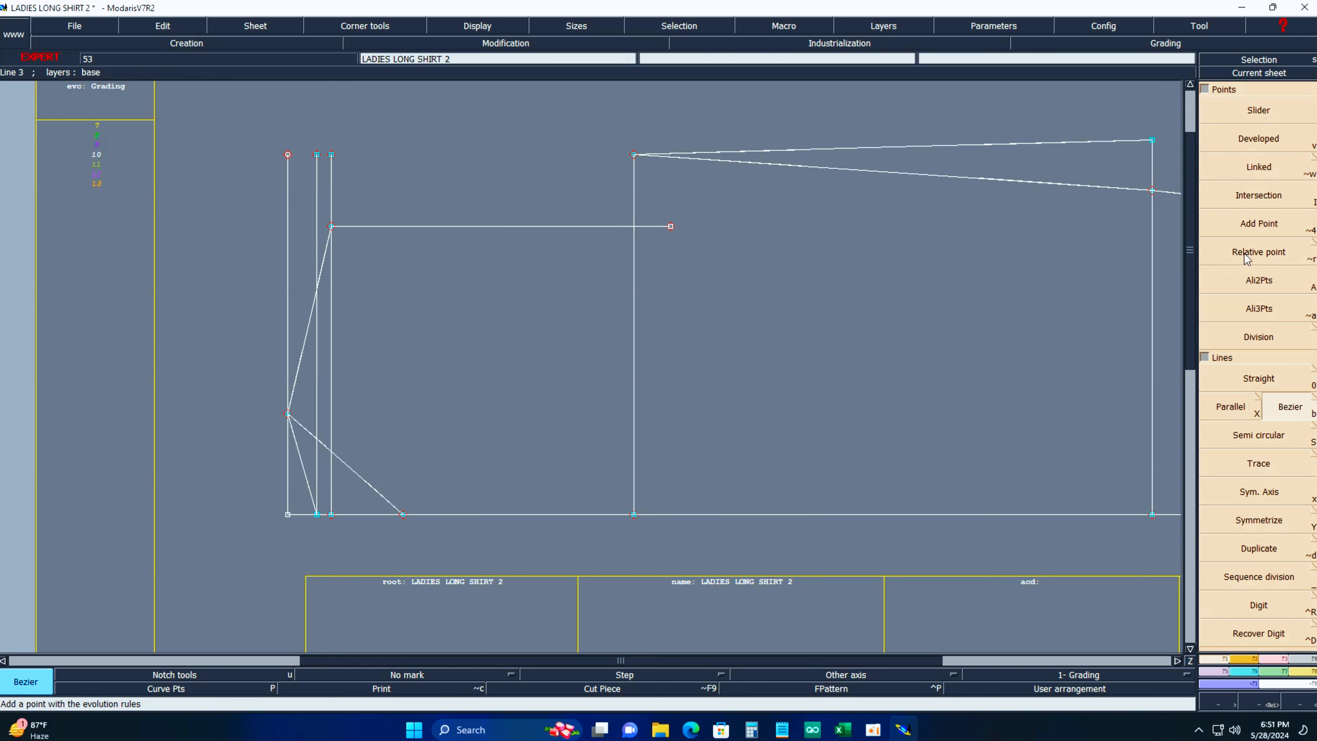
Add an intersection point where the horizontal guide crosses the armhole-depth line and delete the guide's surplus end point.
left_click(1260, 196)
left_click(633, 229)
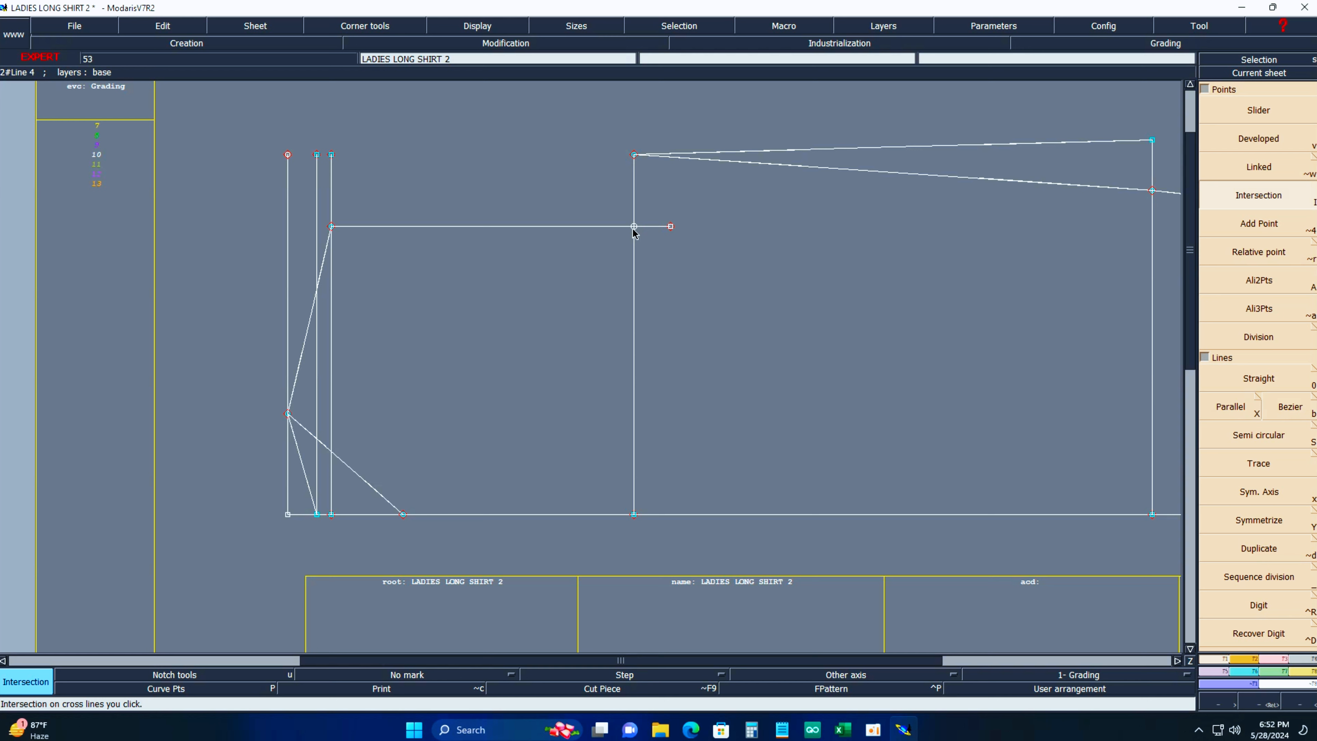
key("Delete")
left_click(671, 226)
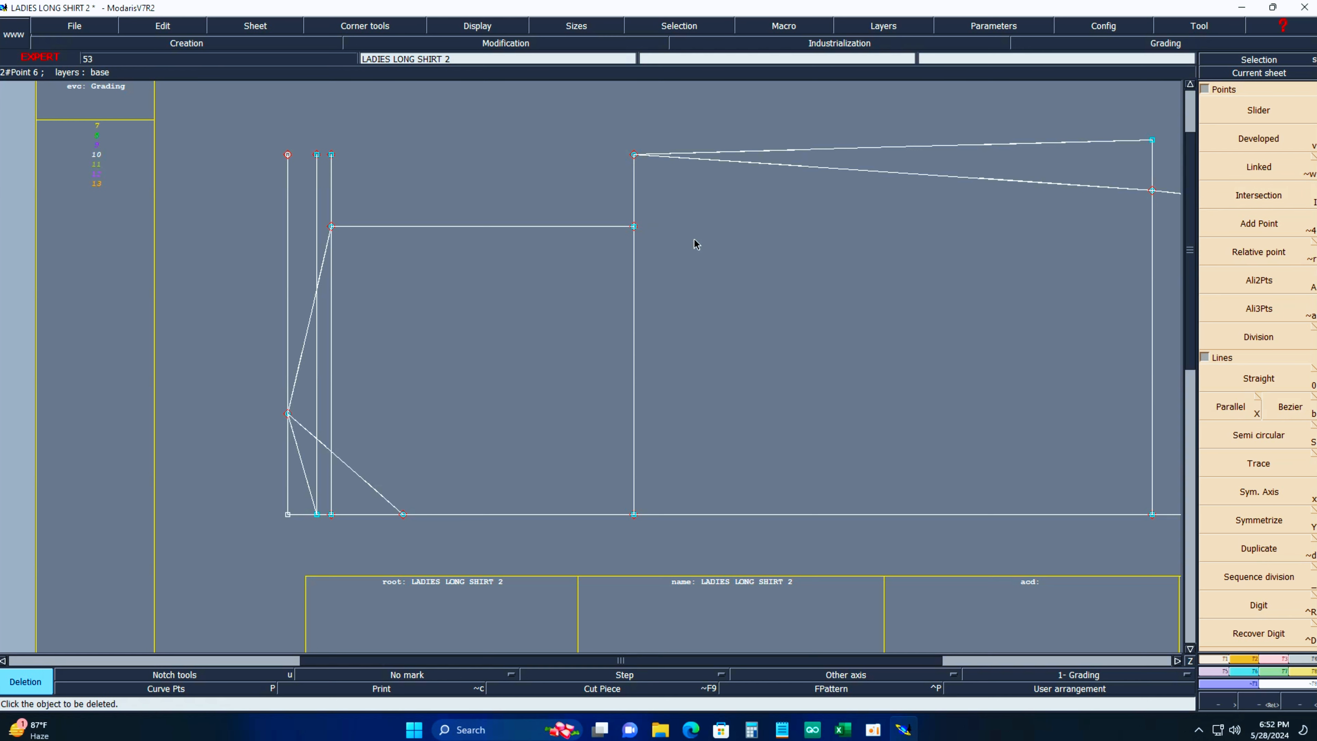
Divide the horizontal guide into two equal parts between the shoulder point and the armhole-depth line.
left_click(1259, 577)
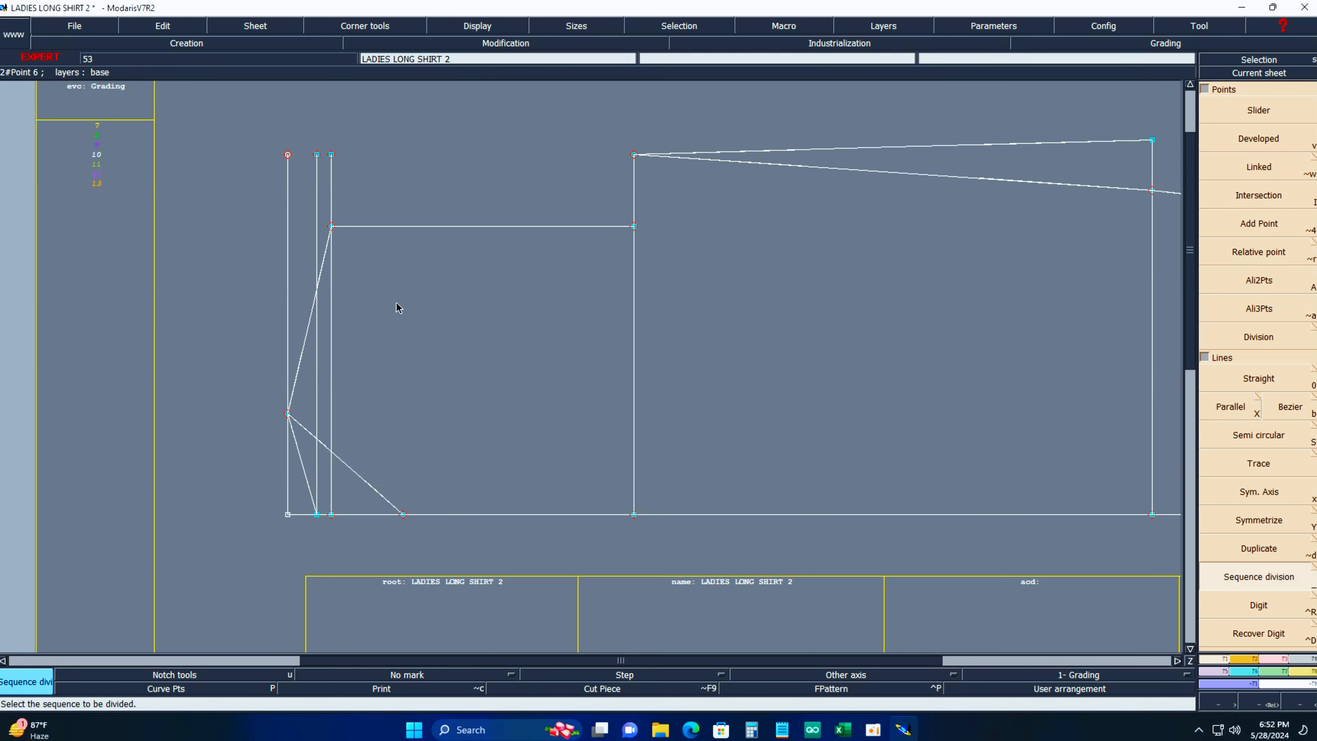
left_click(331, 229)
left_click(634, 227)
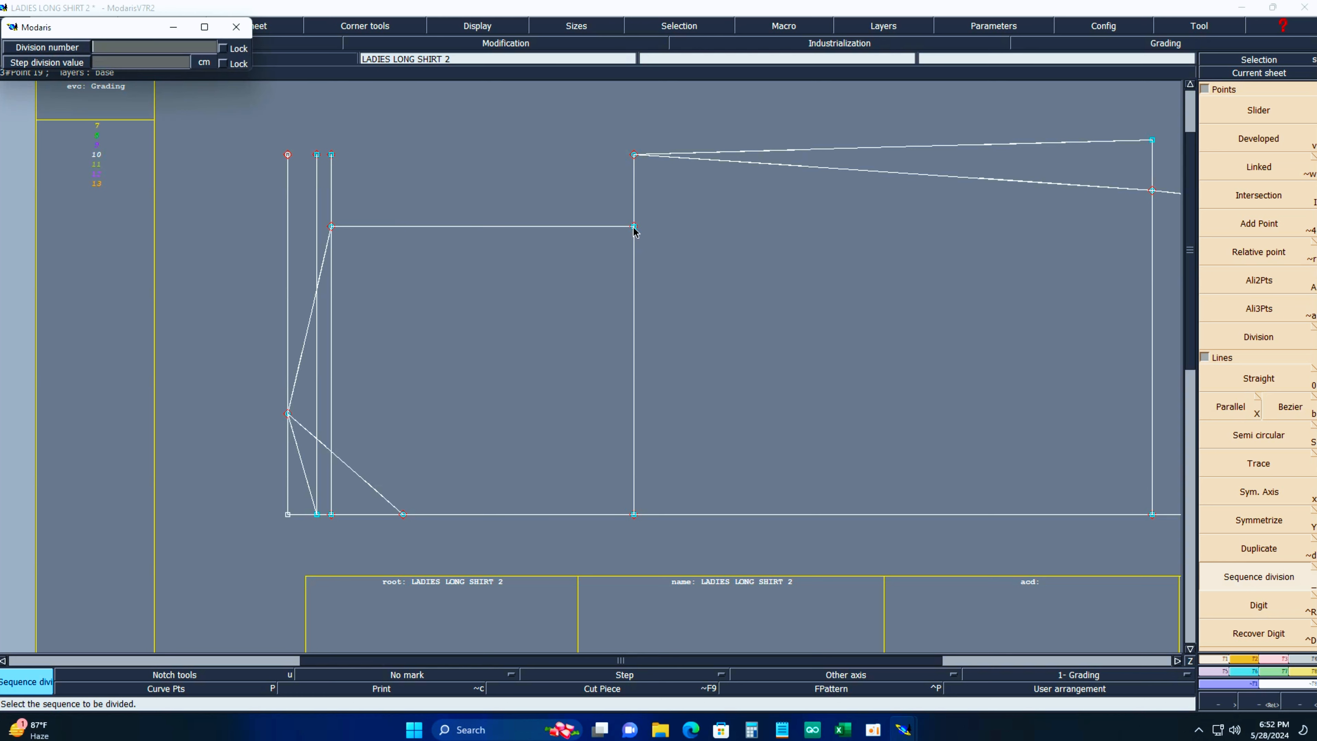
key("Return")
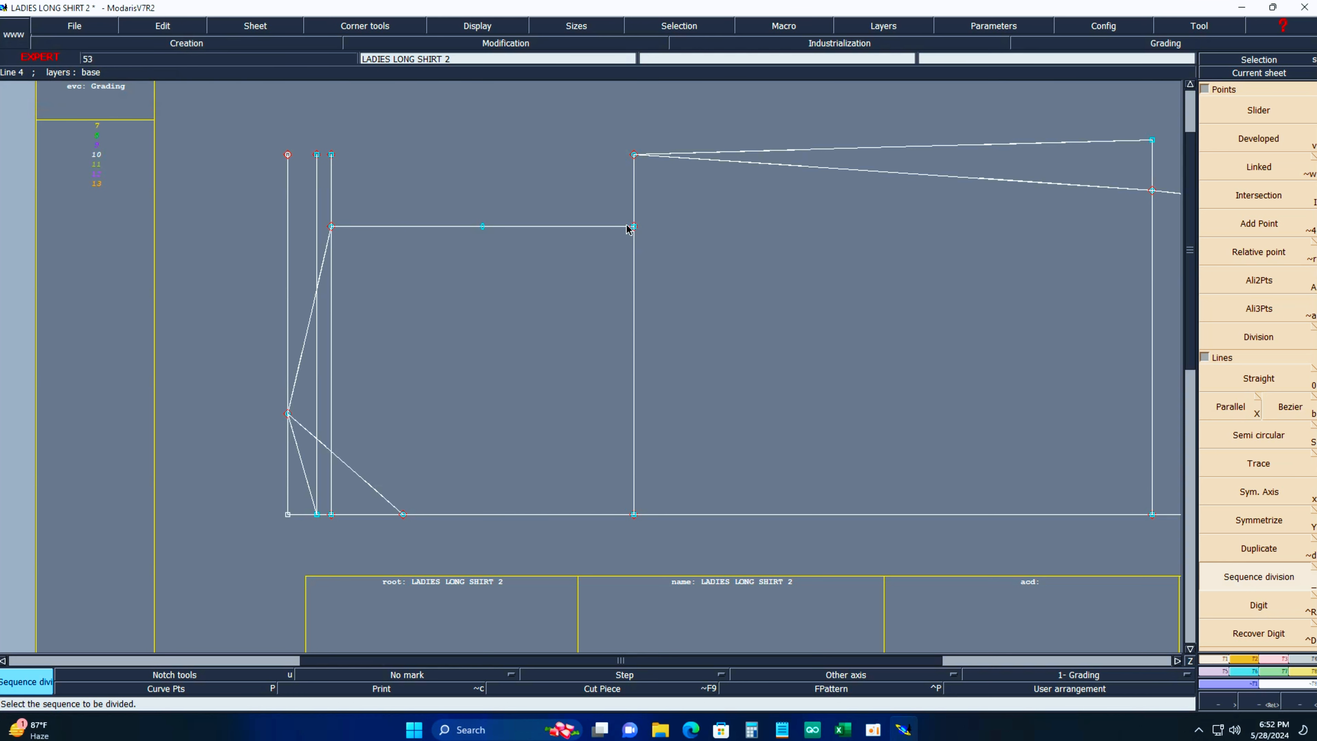
Draw a vertical Bezier from the guide's midpoint down to the centre line and insert its lower end point there.
key("i")
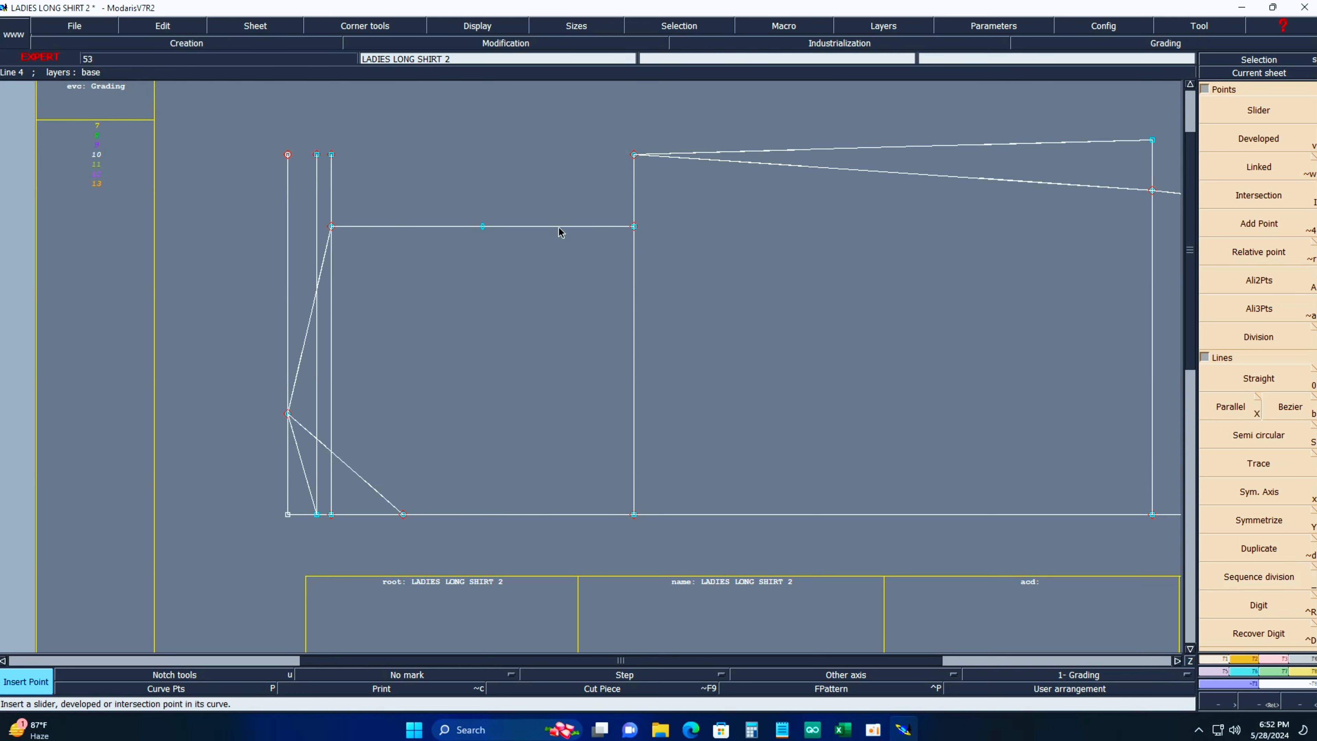
key("b")
left_click(481, 229)
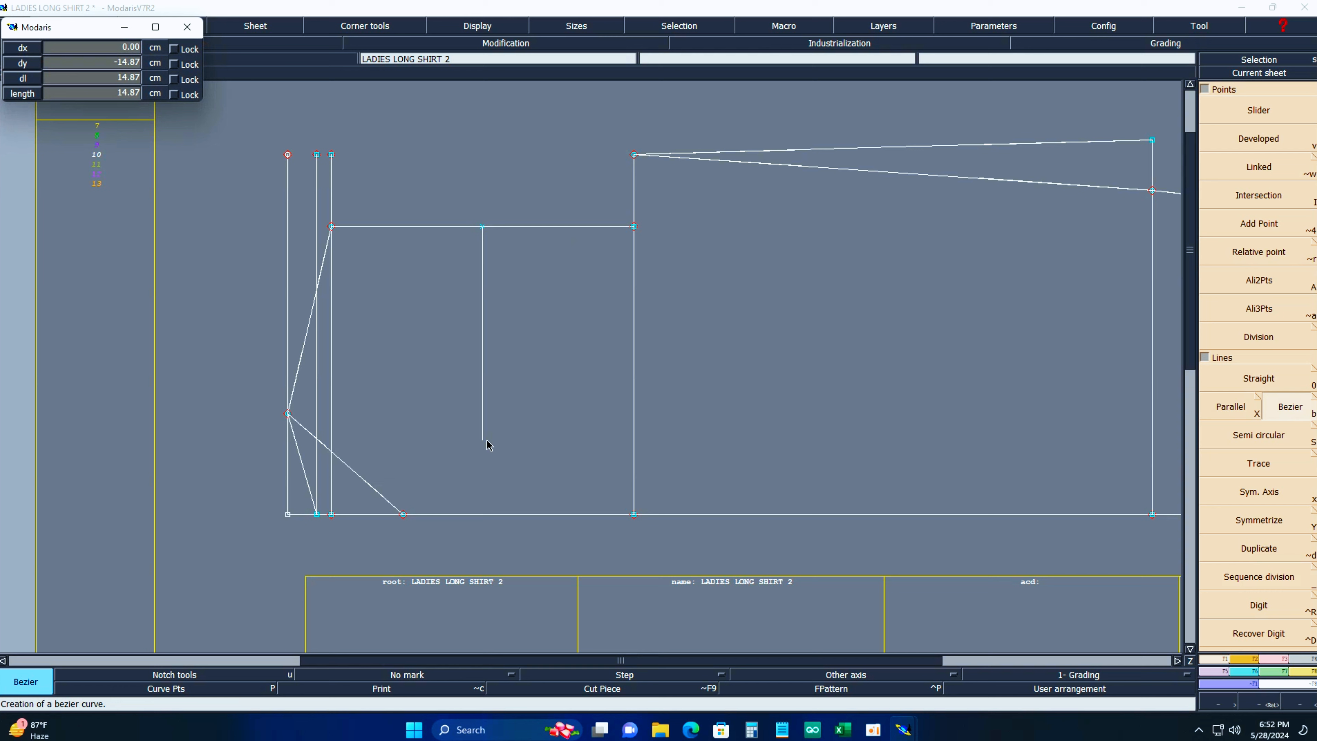
left_click(515, 517)
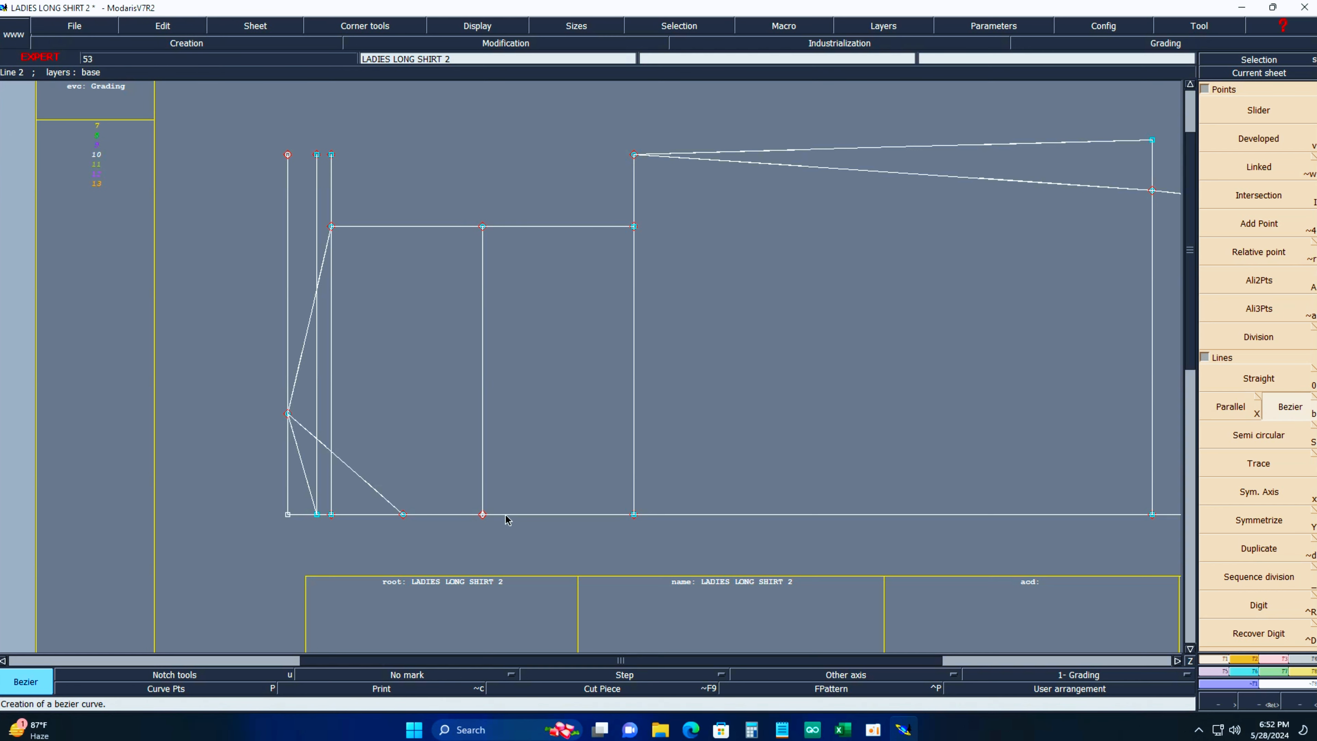
key("i")
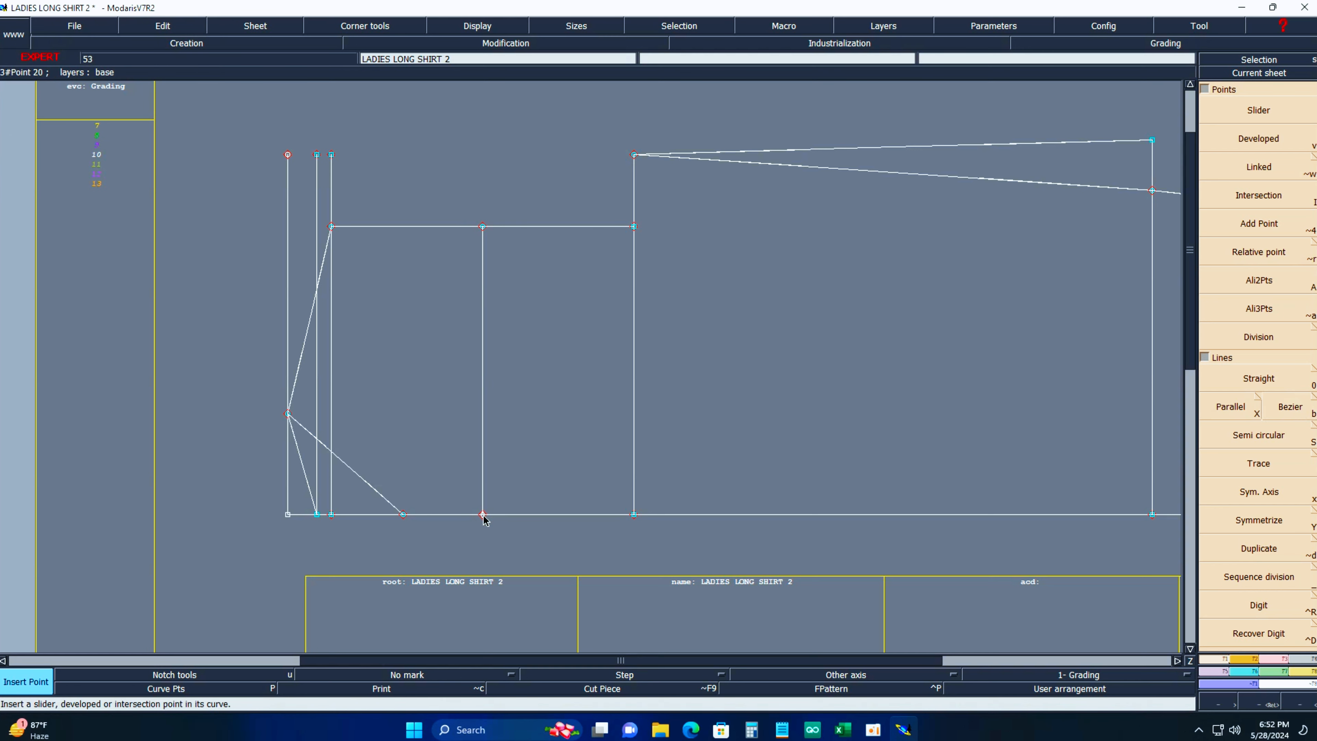
Add two developed points below the mid-armhole line's upper end, using a 1 cm curve length, and insert both into the line.
key("v")
left_click(483, 229)
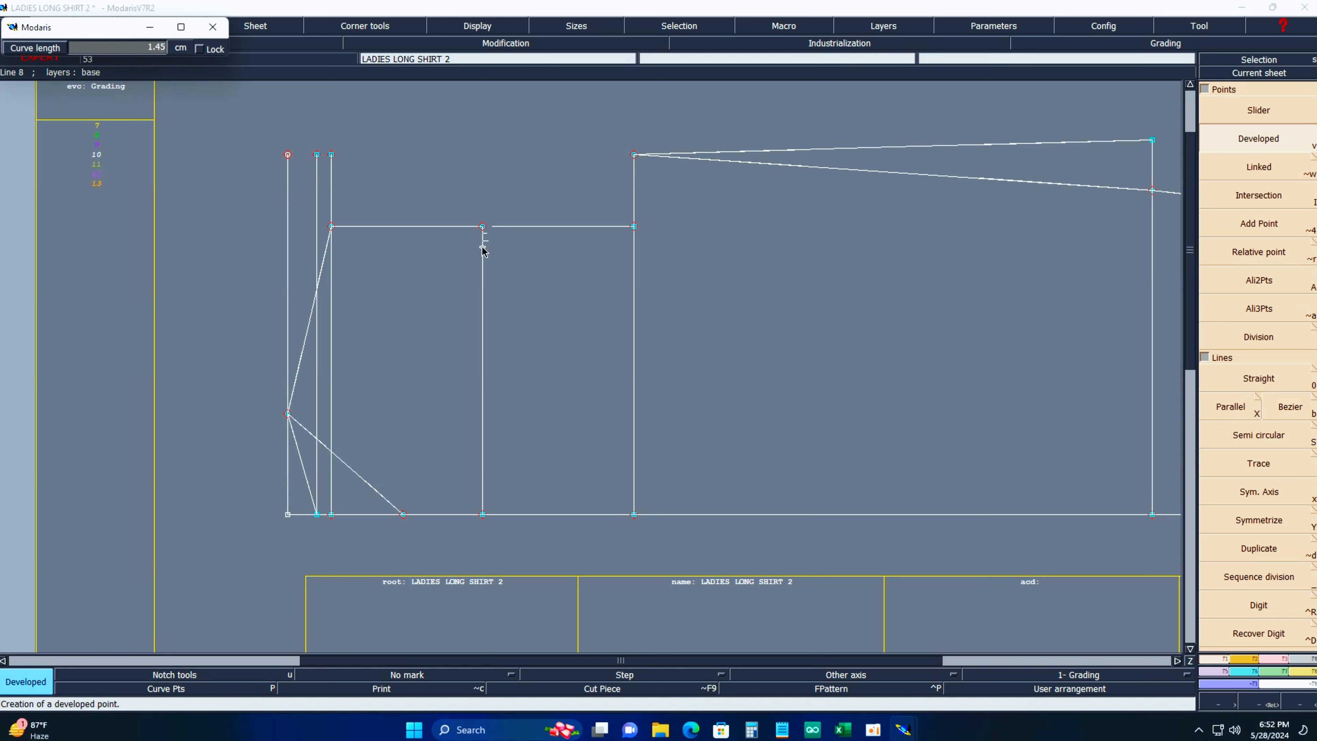
type("1")
left_click(486, 265)
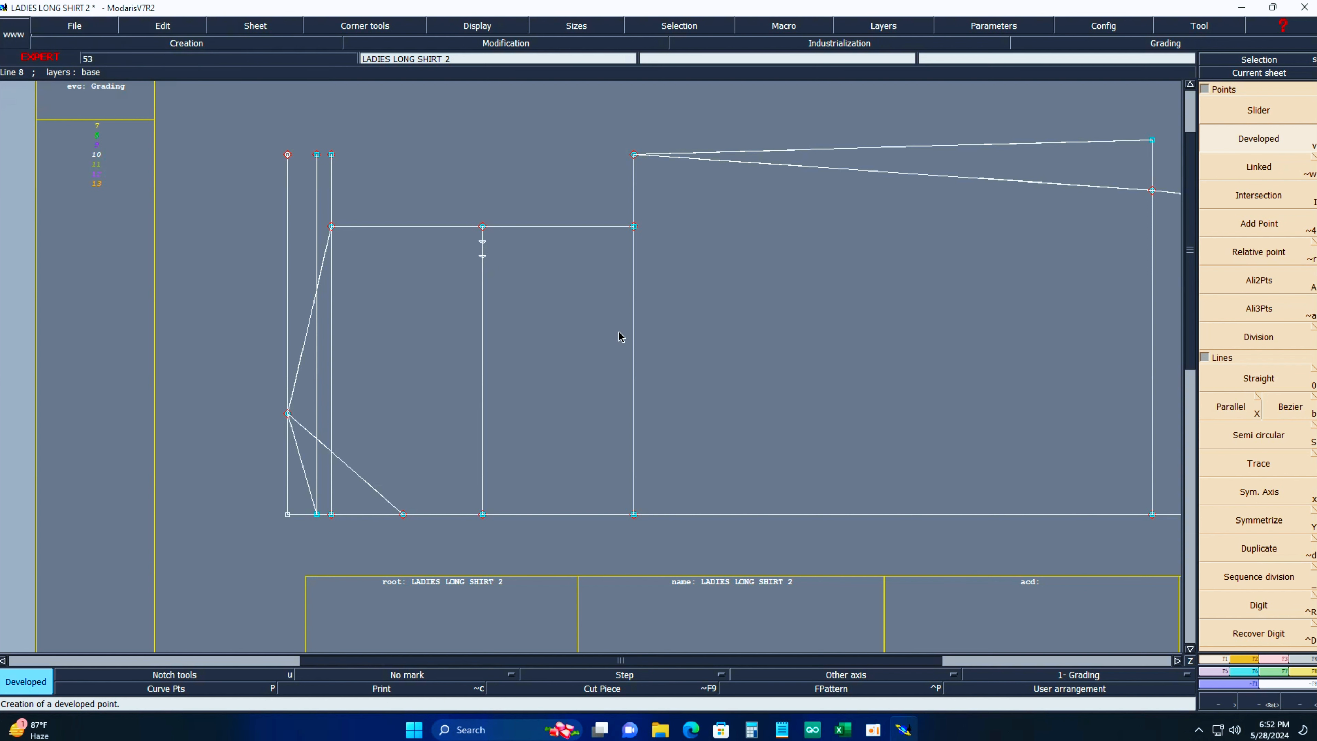
key("i")
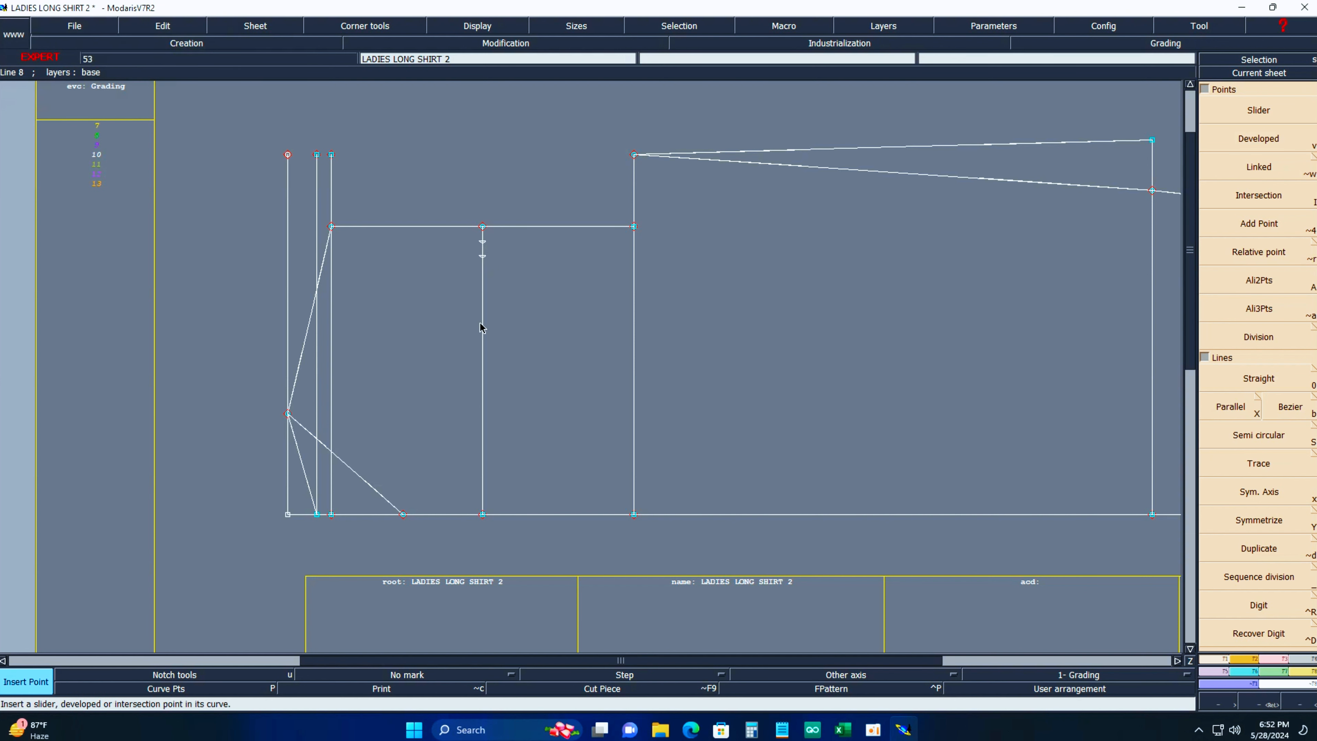
left_click(483, 255)
left_click(483, 241)
Delete the horizontal guide between the shoulder point and the armhole-depth line.
key("Delete")
left_click(570, 226)
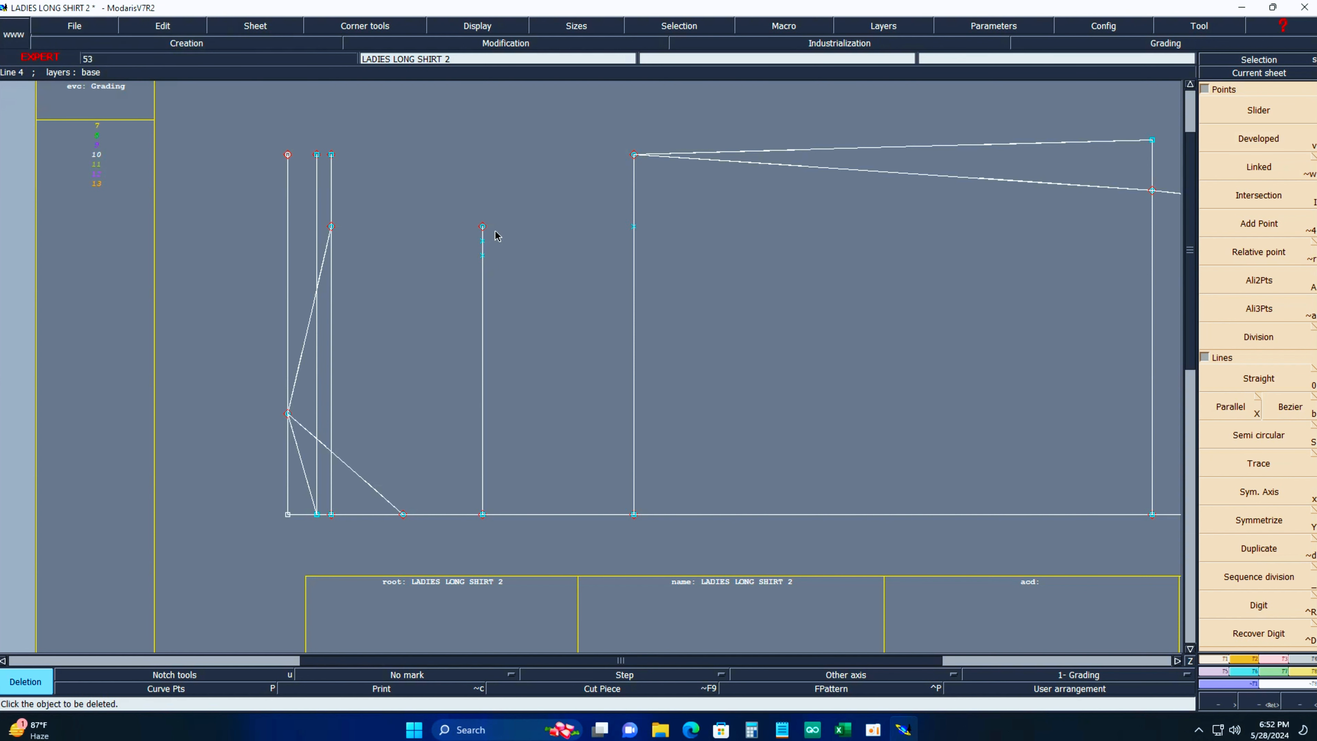
Delete the leftover points on the mid-armhole and armhole-depth lines, and draw a Bezier from the shoulder point through the upper developed point to the chest point.
left_click(483, 227)
left_click(632, 228)
key("b")
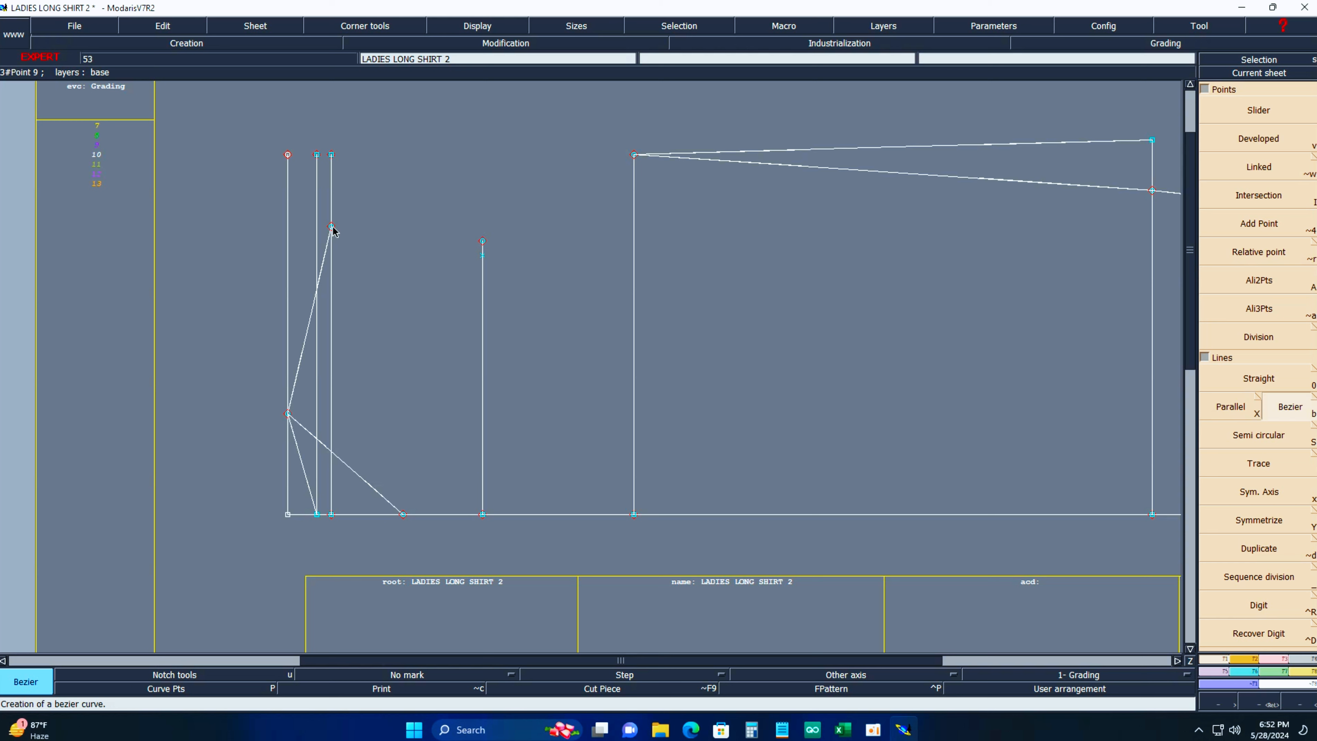
left_click(331, 226)
left_click(482, 241)
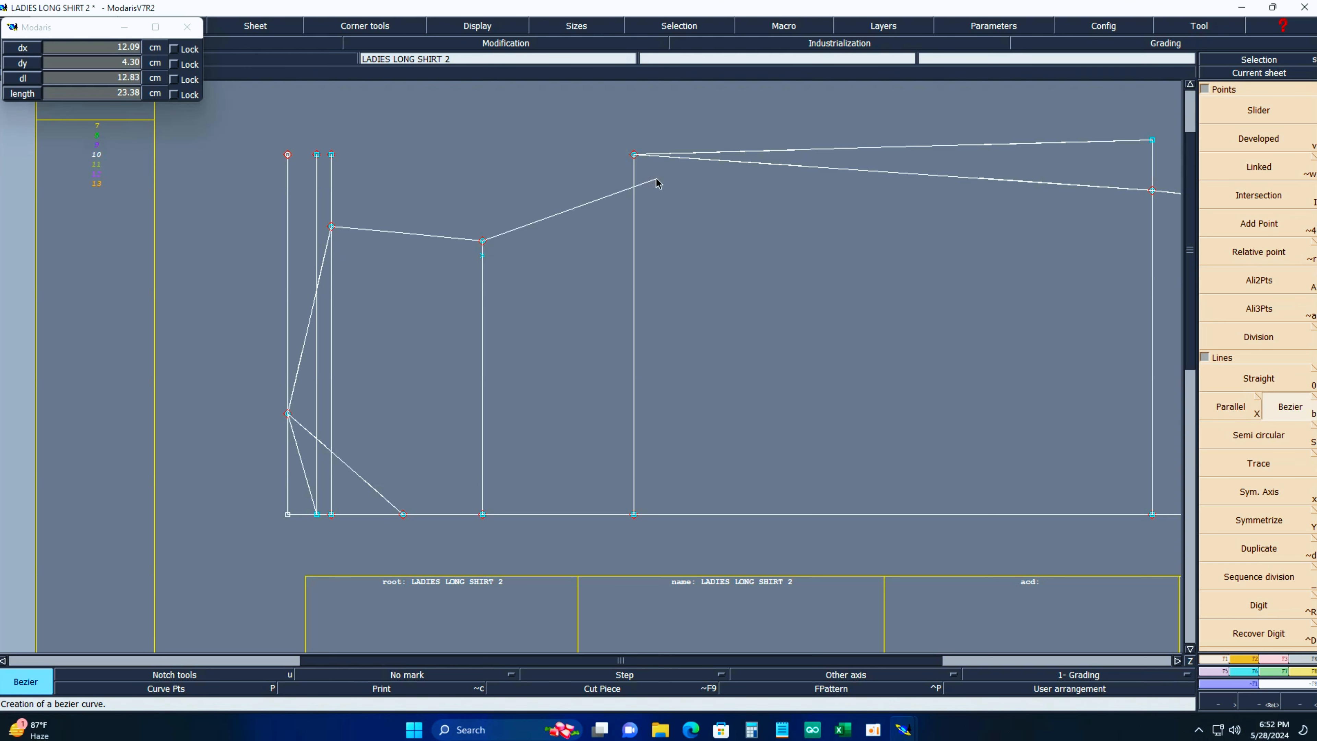
left_click(634, 155)
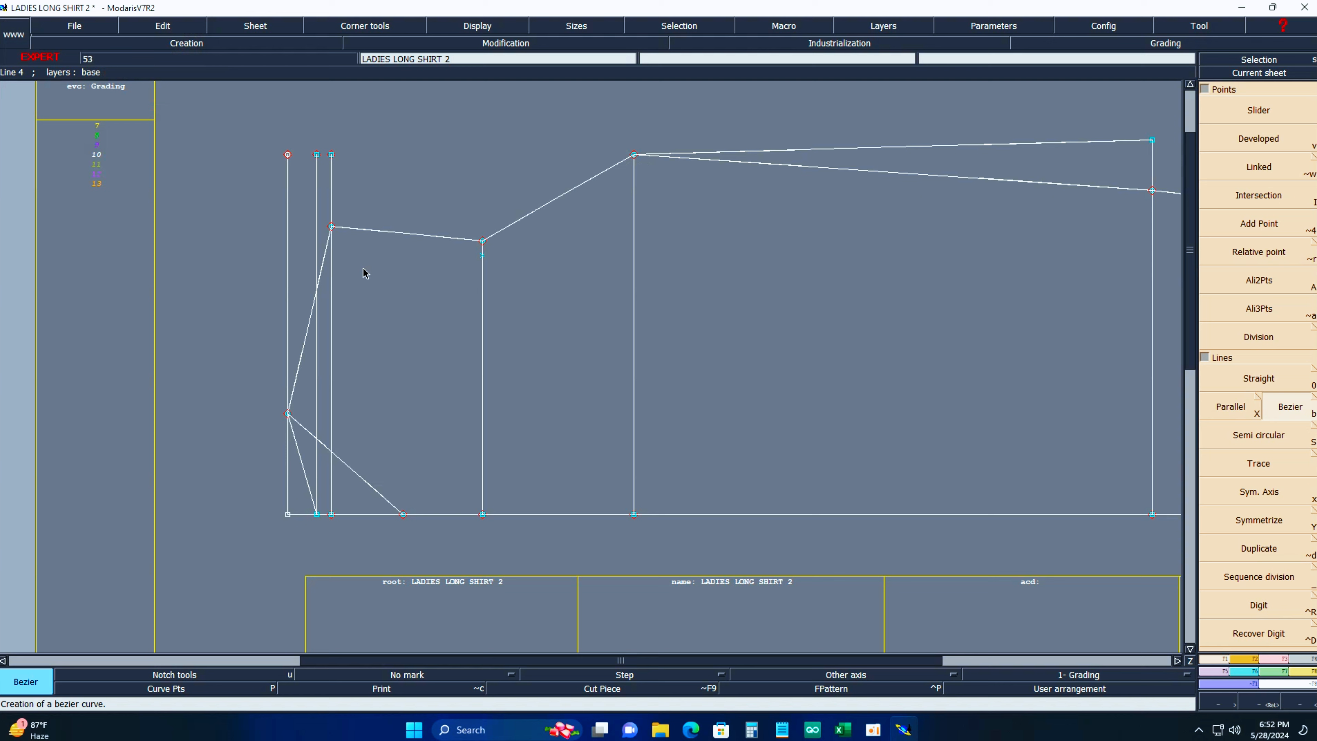
Draw a second armhole Bezier from the shoulder point through the lower developed point to the chest point.
left_click(331, 227)
left_click(483, 256)
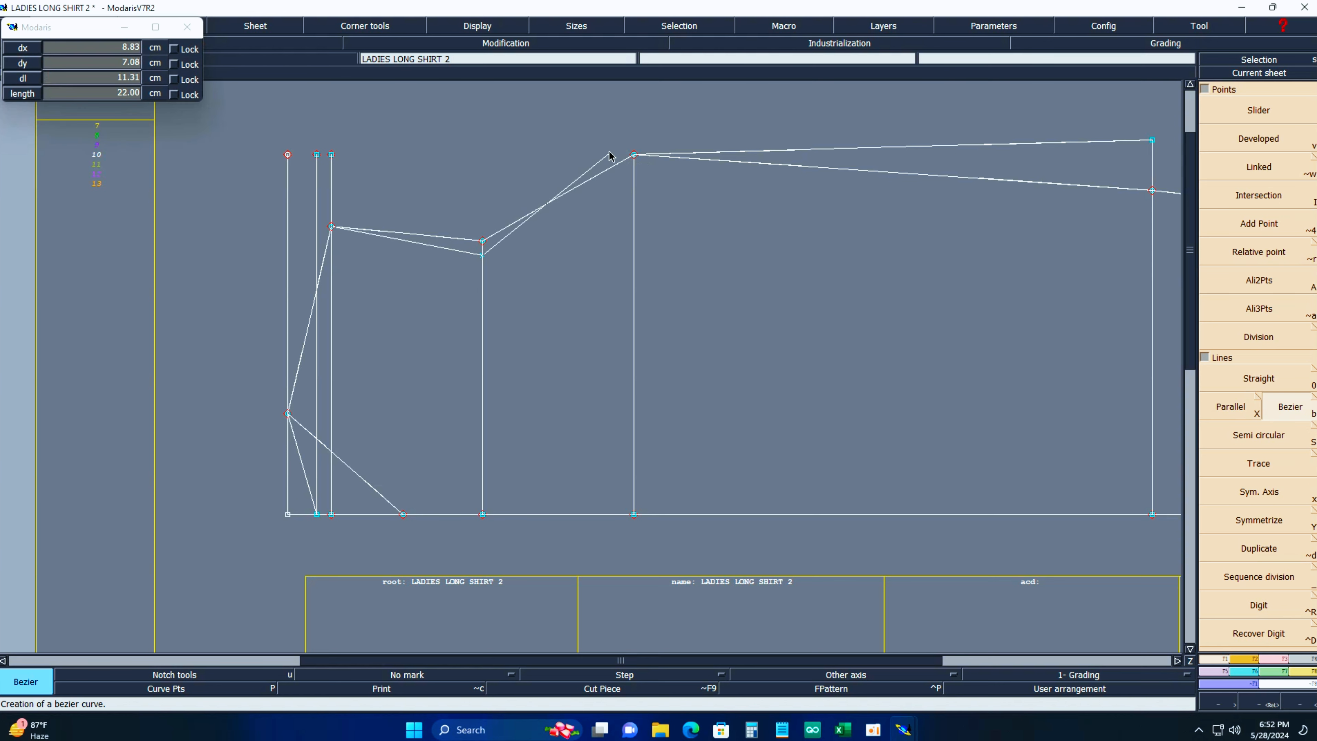
left_click(633, 155)
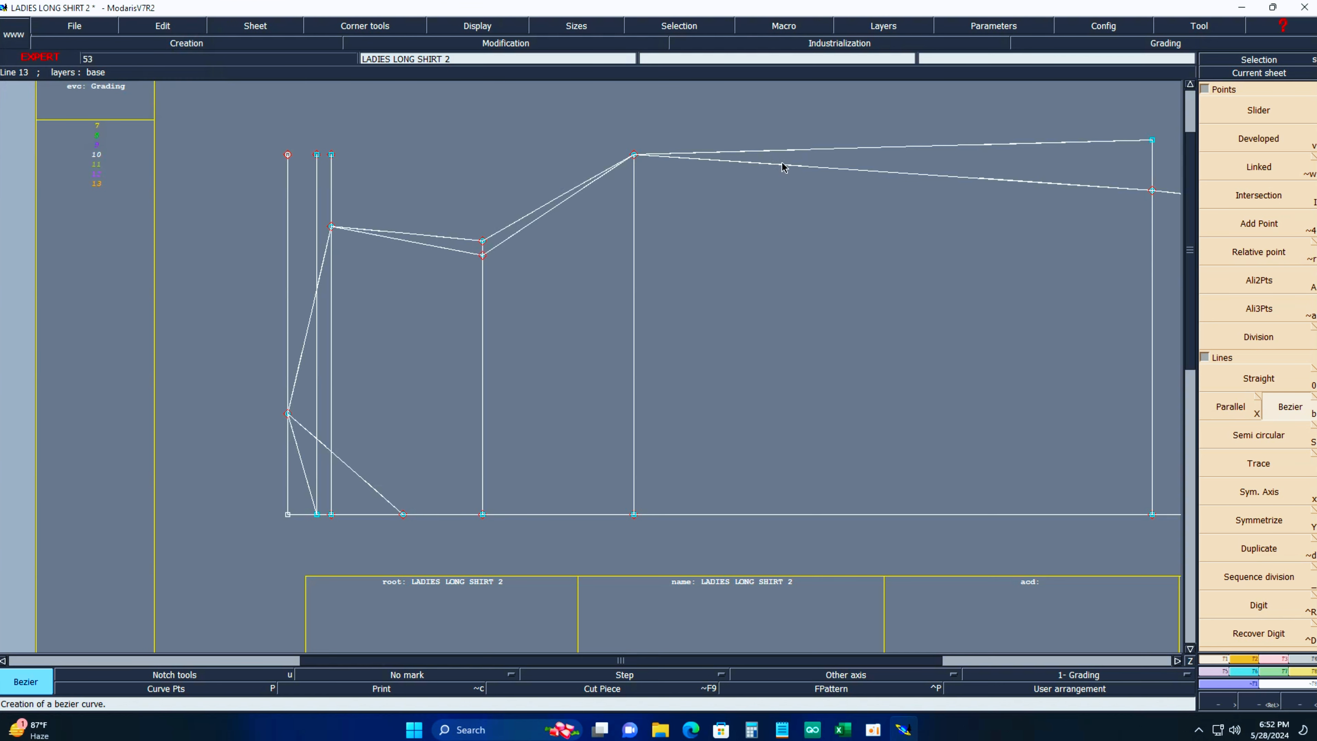
key("Home")
key("Return")
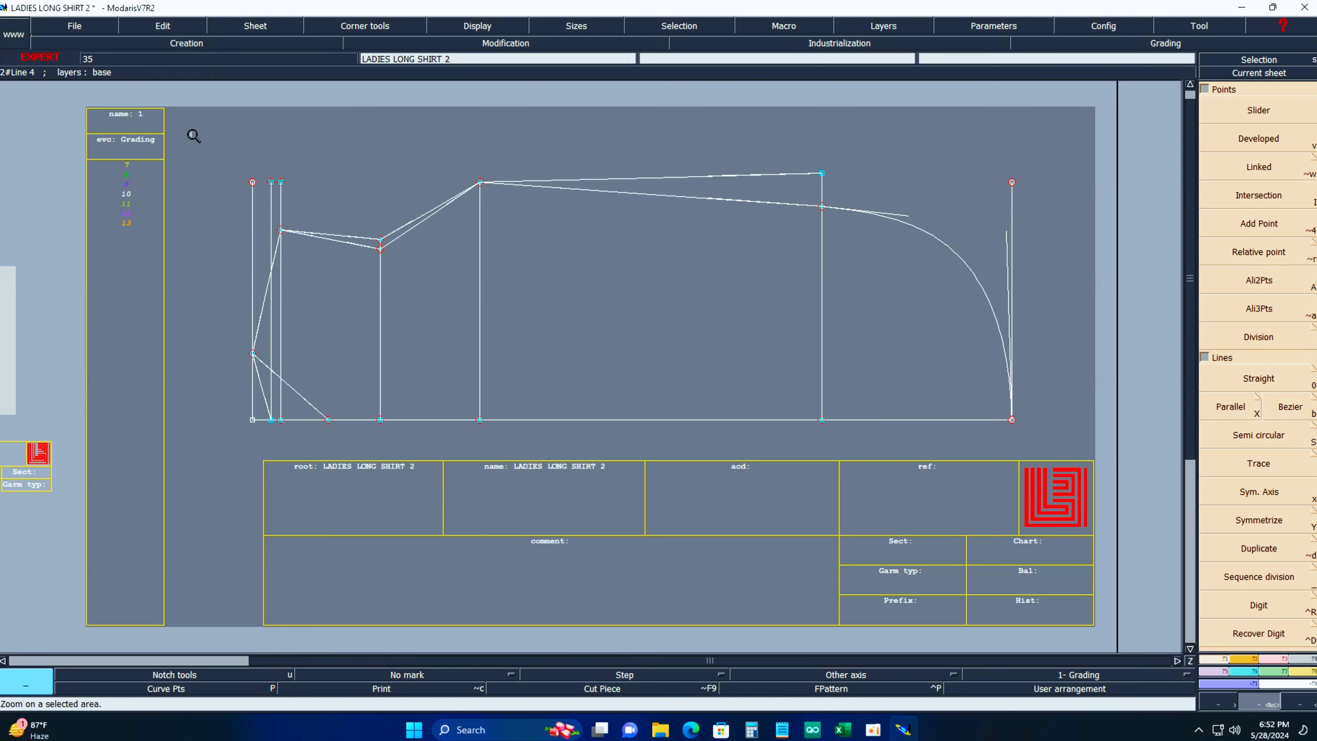
left_click_drag(192, 134, 1039, 484)
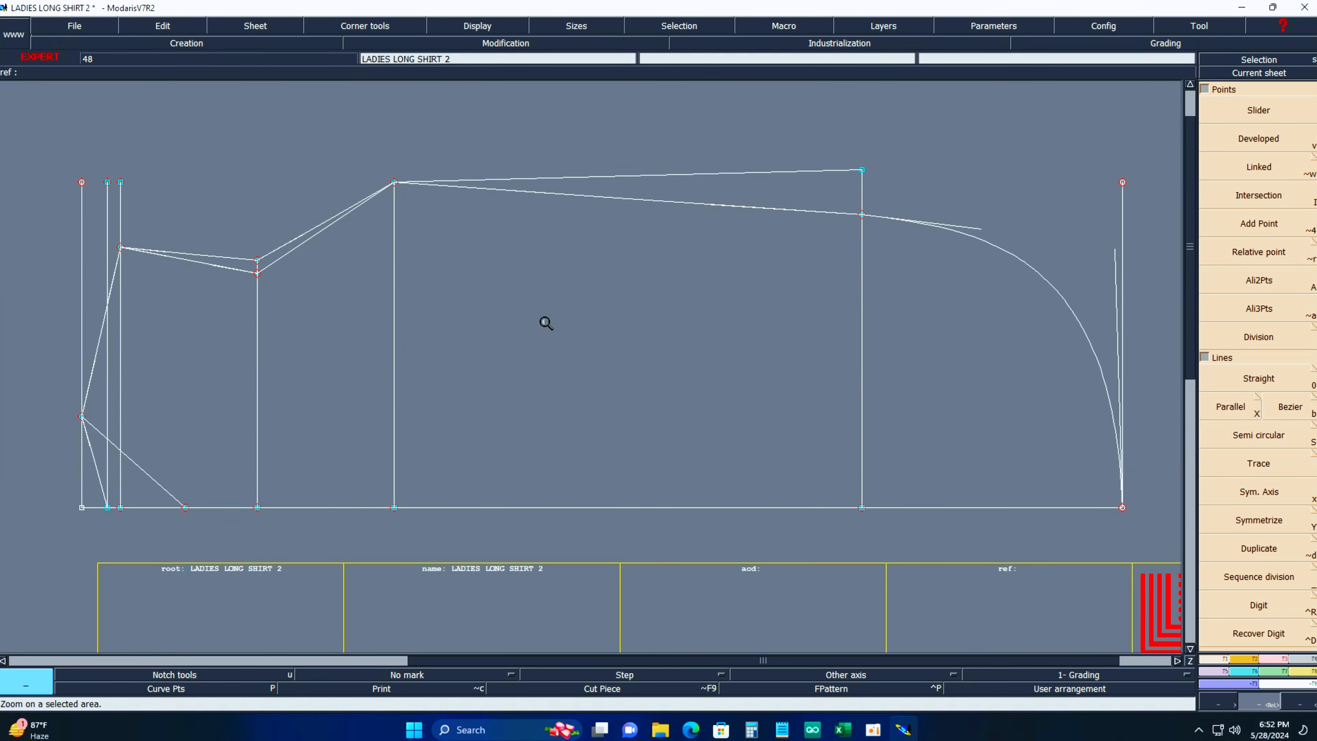
Switch to the Excel chart, enter 7 in D21 for the bottom gusset width, select D18, and return to Modaris.
left_click(843, 728)
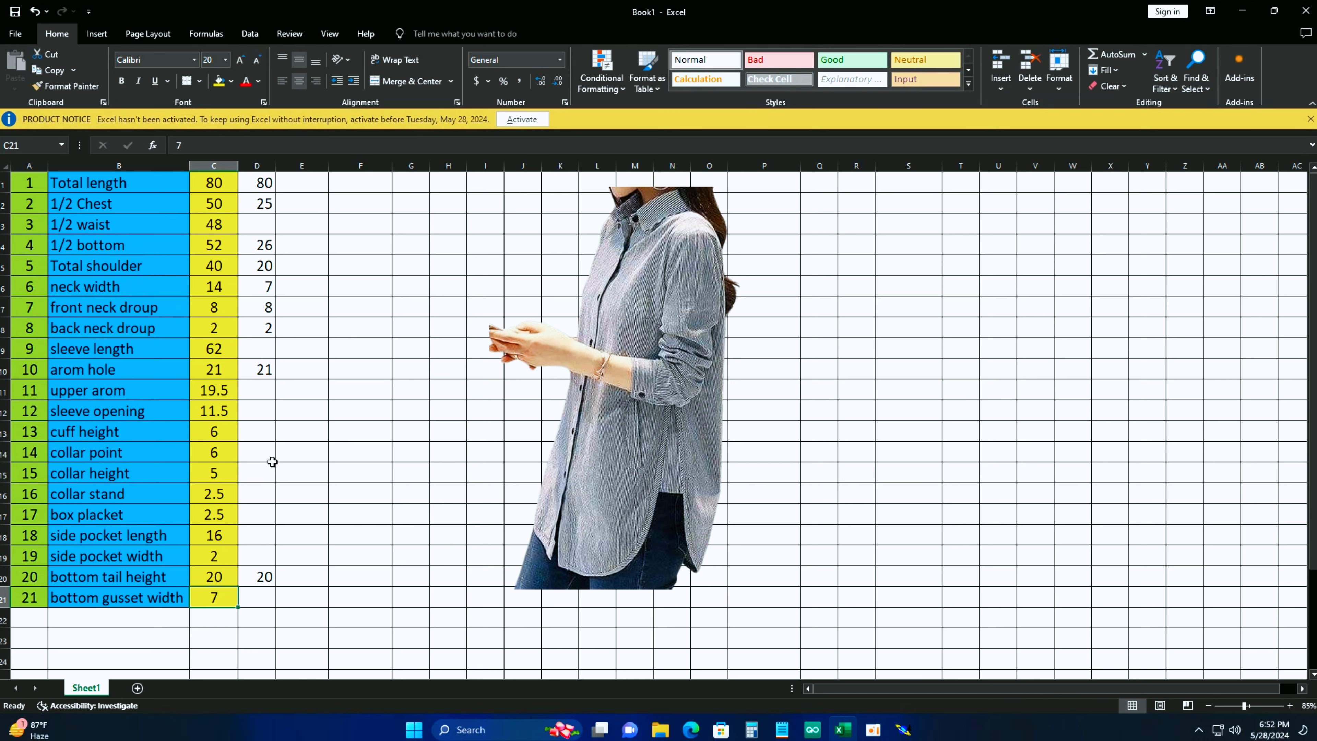
left_click(255, 599)
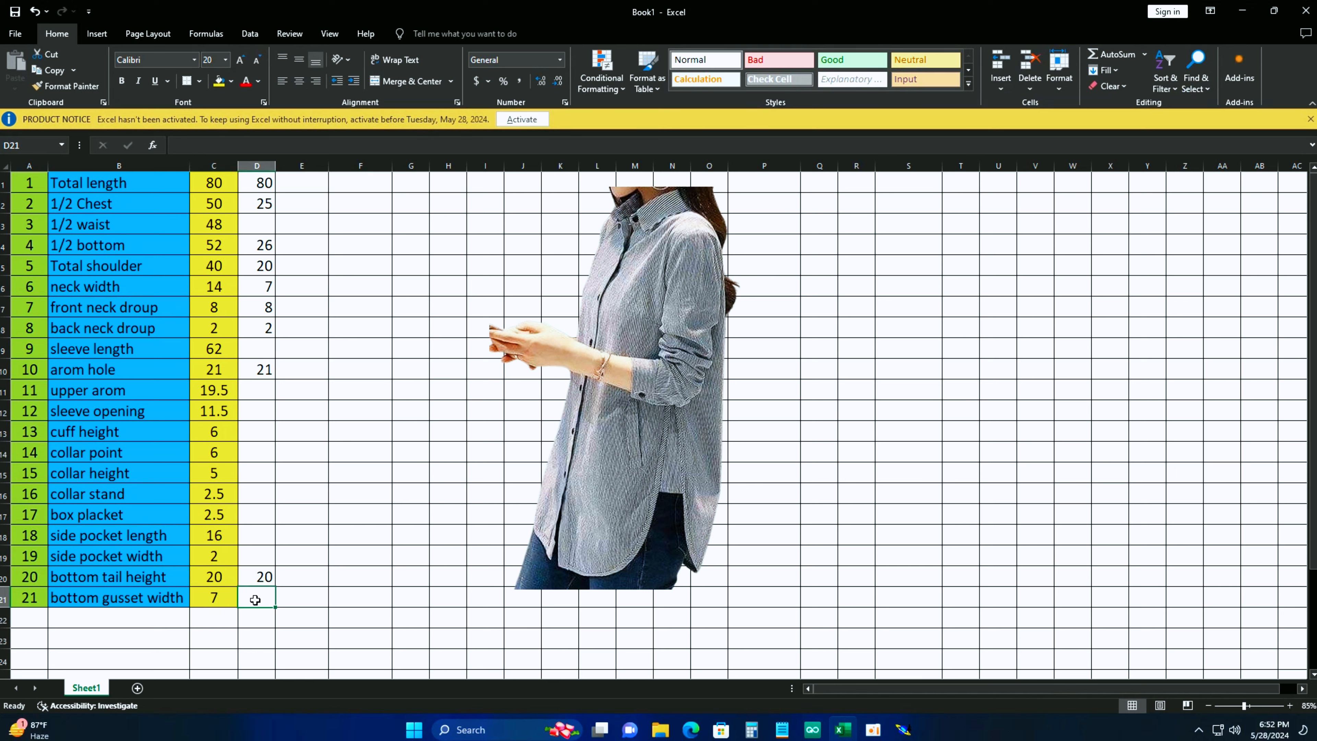
type("7")
key("Return")
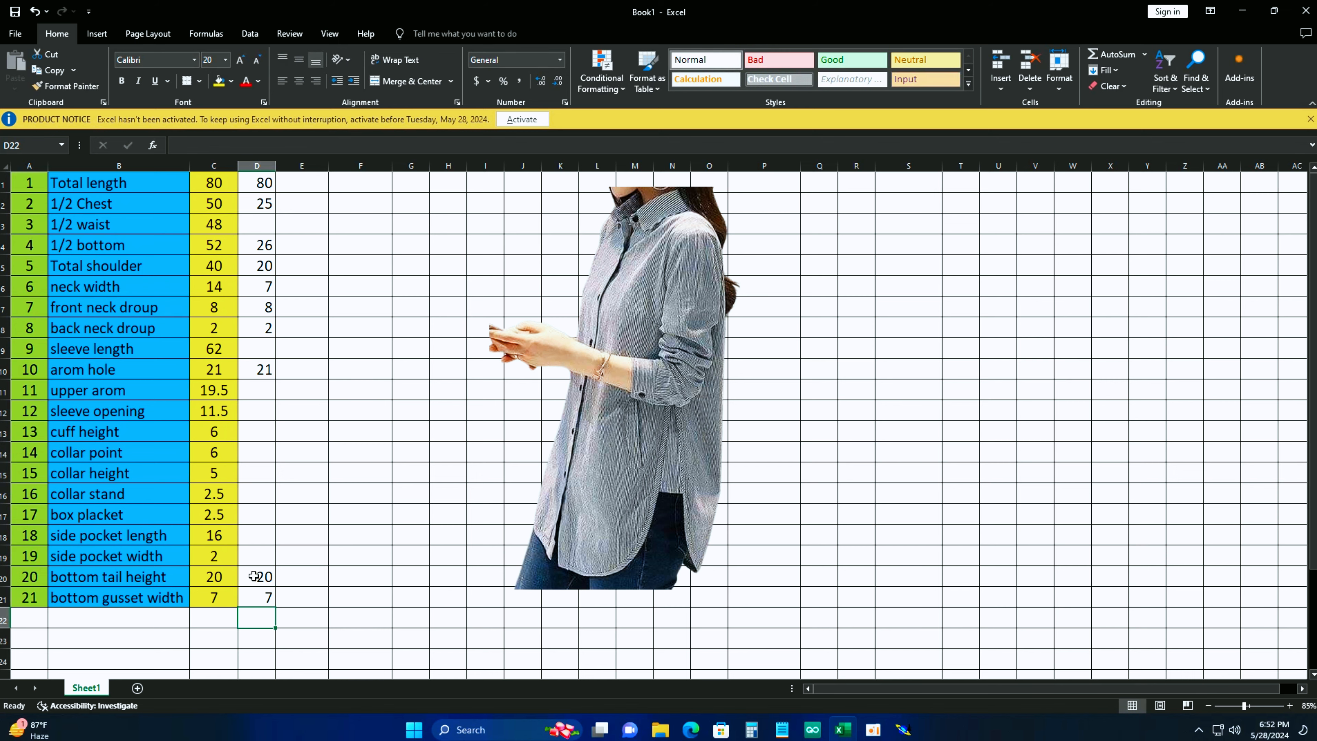
left_click(260, 539)
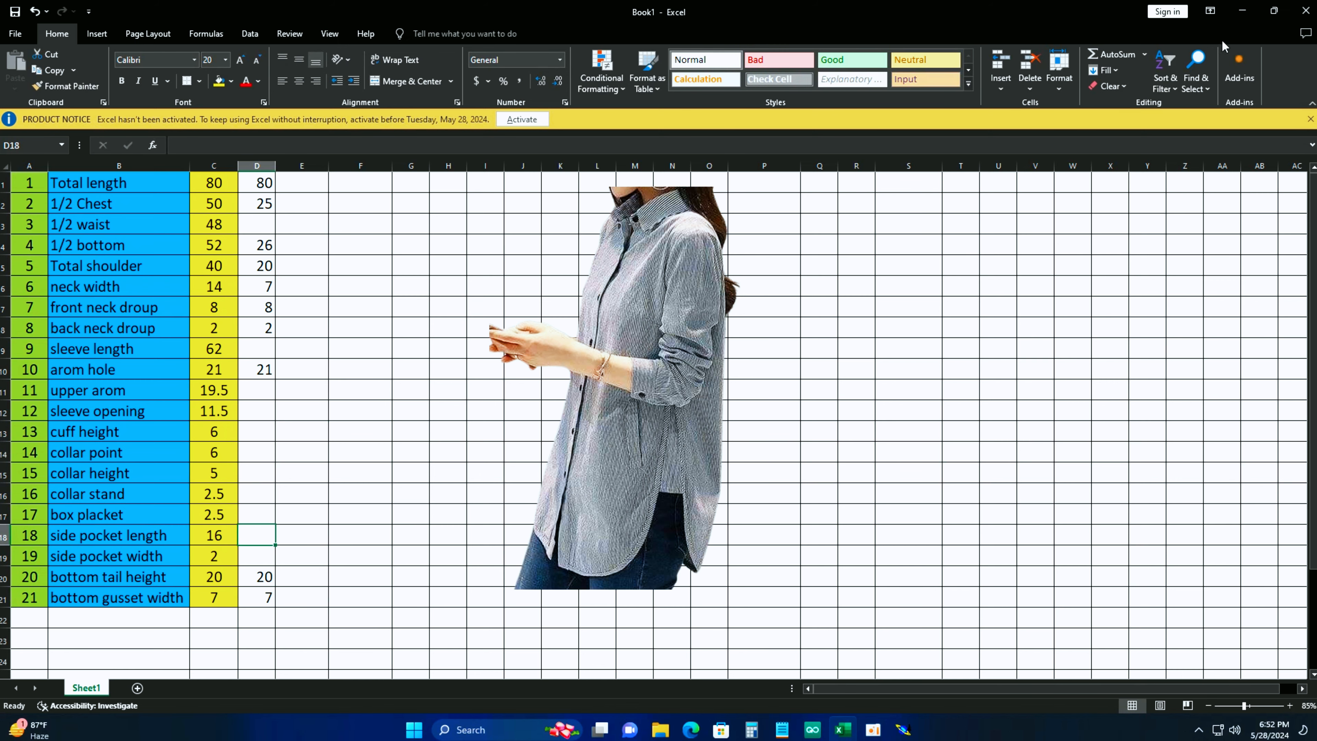
left_click(1242, 11)
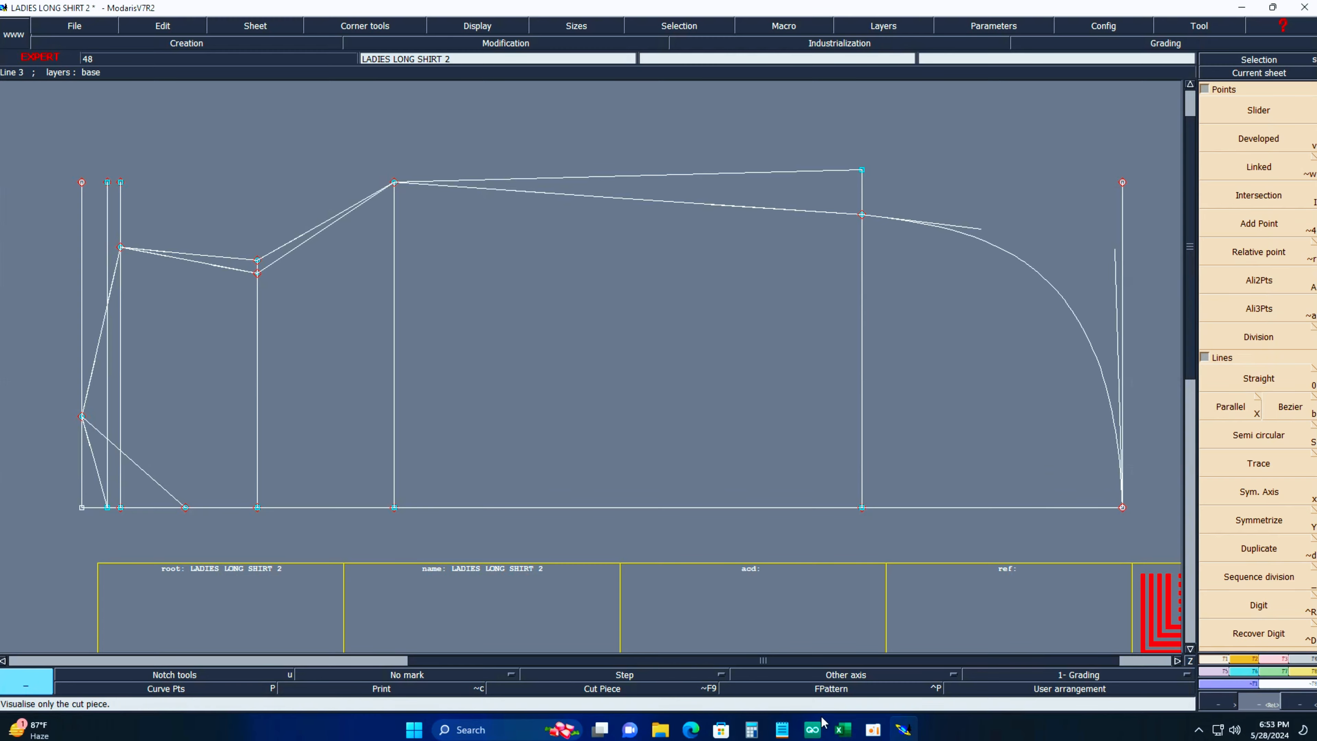
Check the shirt picture in Excel, and create a parallel to the tail-height line 5 cm toward the armhole-depth line in Modaris.
left_click(843, 729)
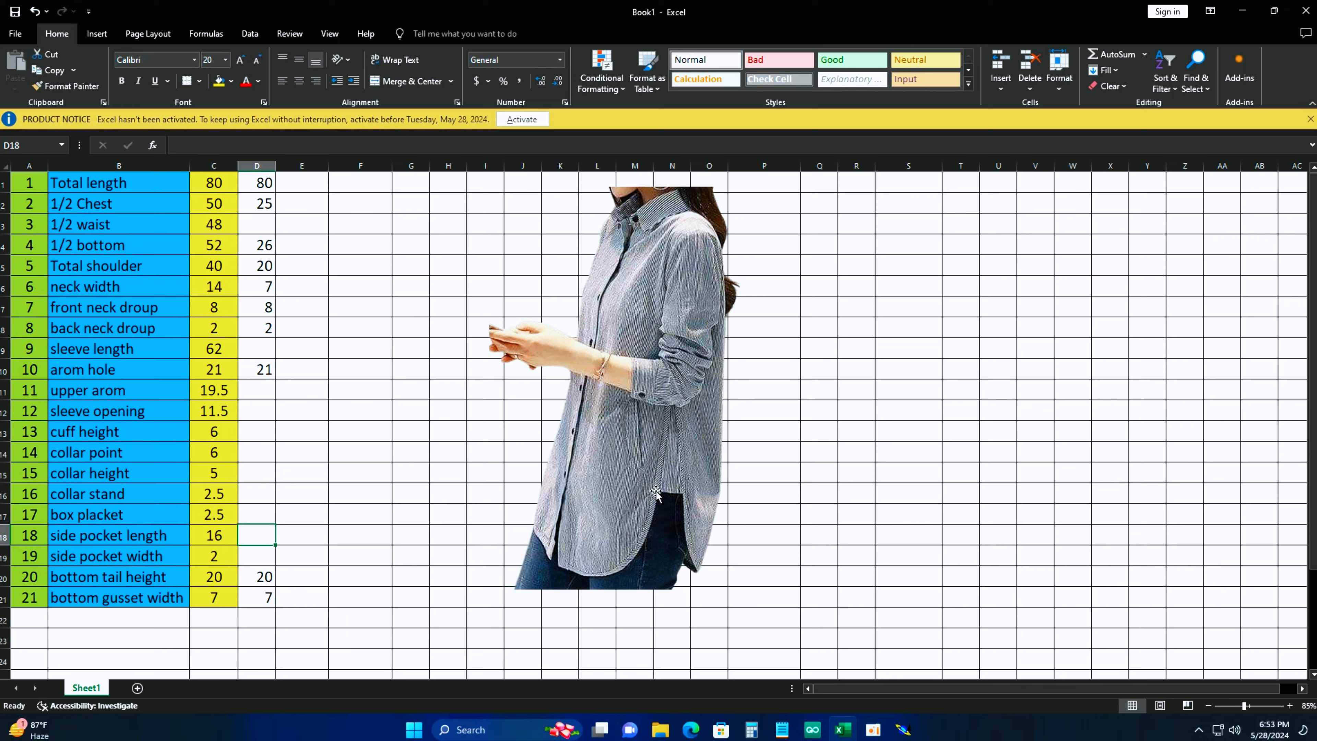
left_click(1242, 10)
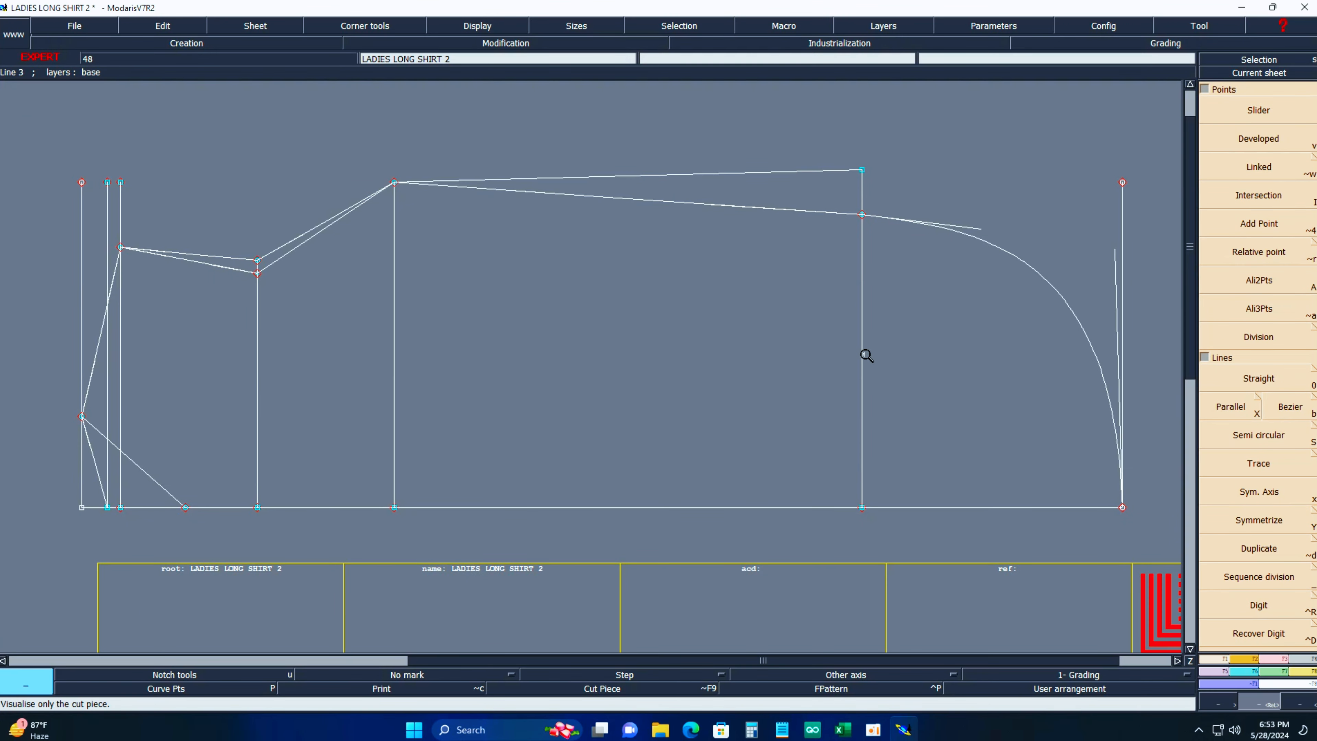
key("s")
key("x")
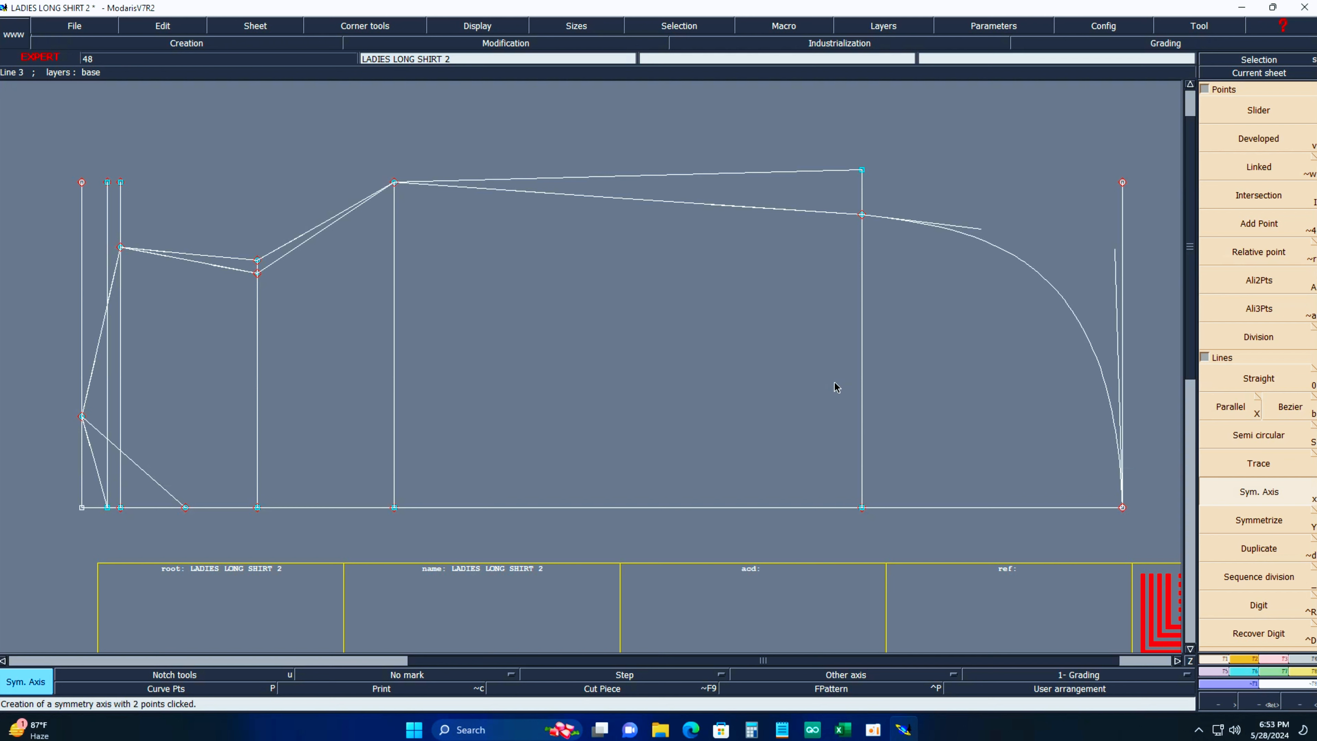
key("shift+x")
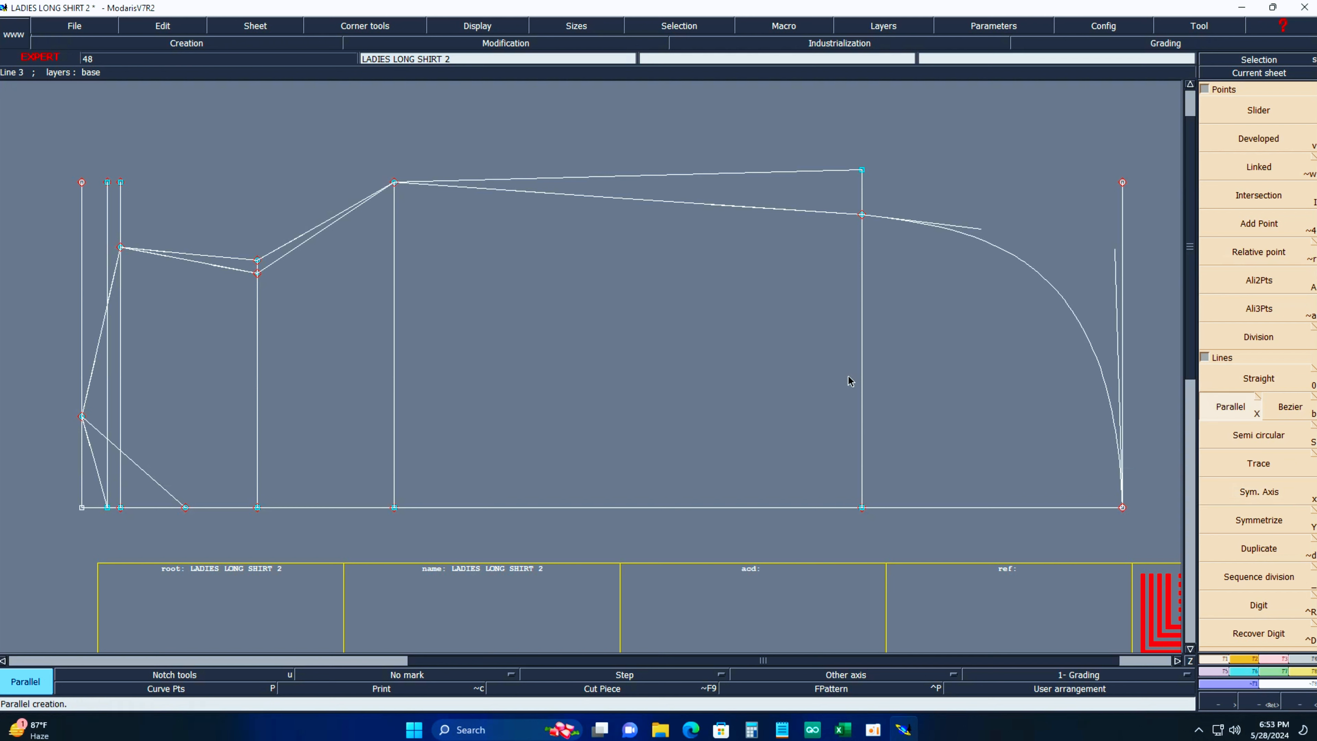
left_click(862, 375)
type("21.00")
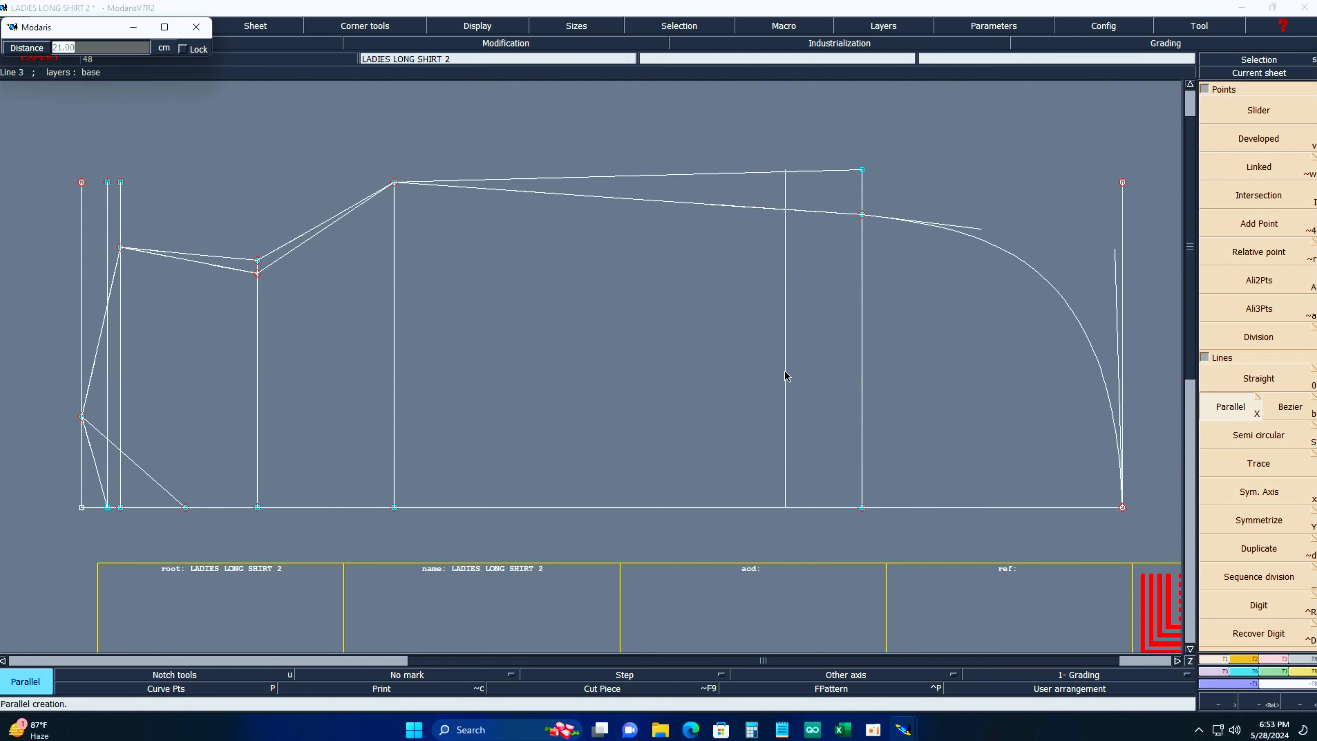
key("Return")
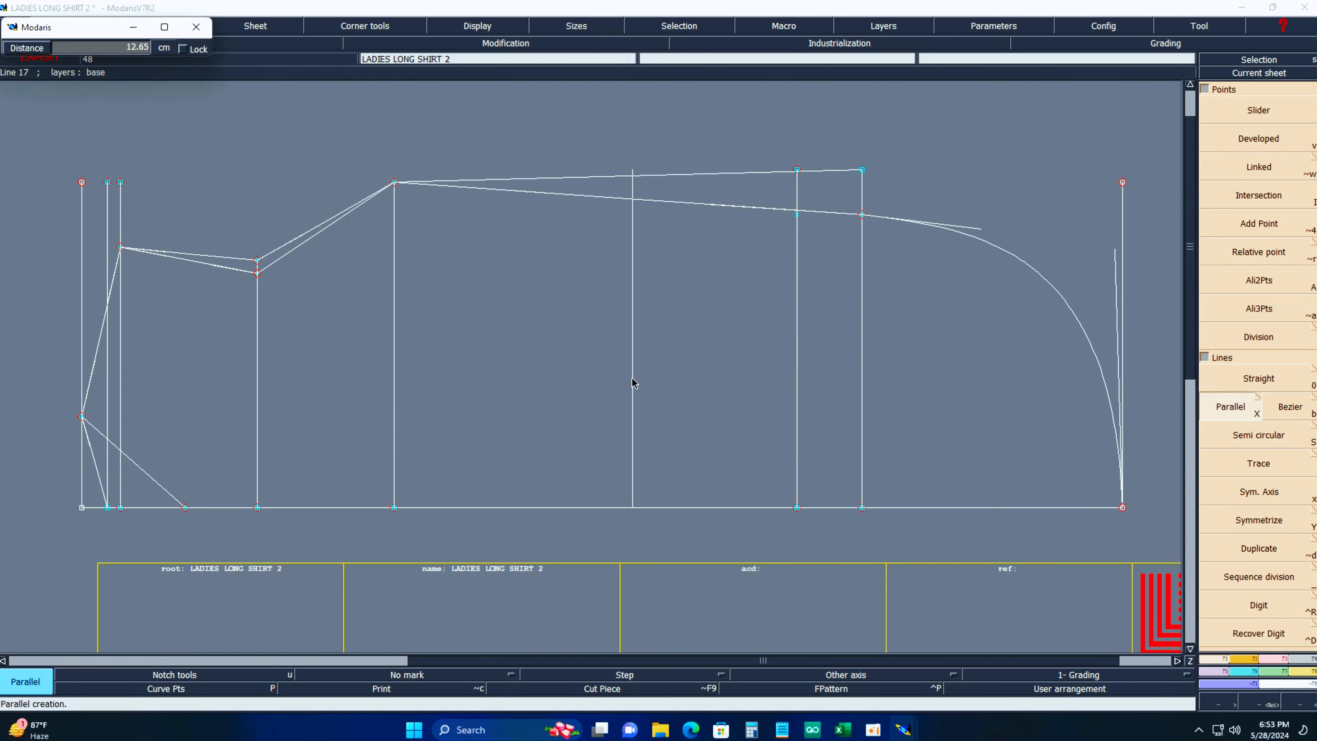
Create another parallel 16 cm from the 5 cm parallel toward the armhole-depth line, and delete its upper end point.
key("Down")
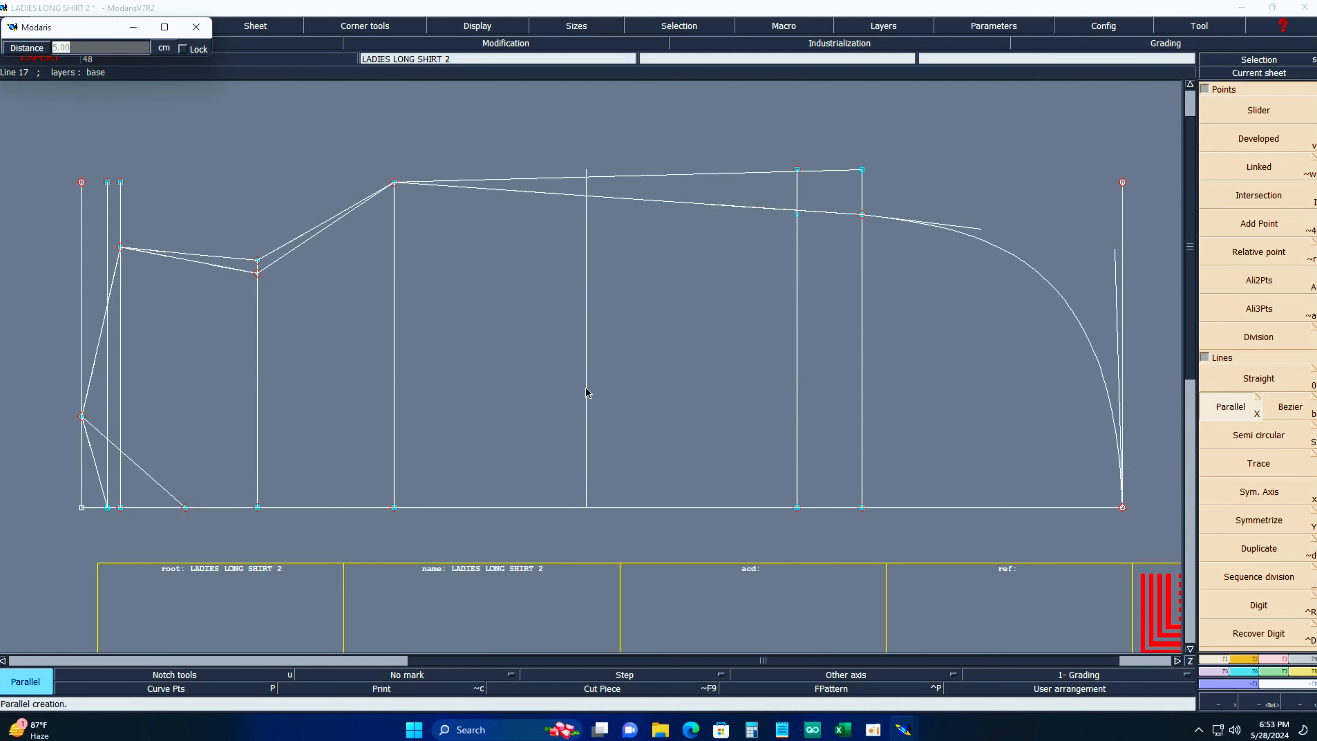
type("16")
key("Return")
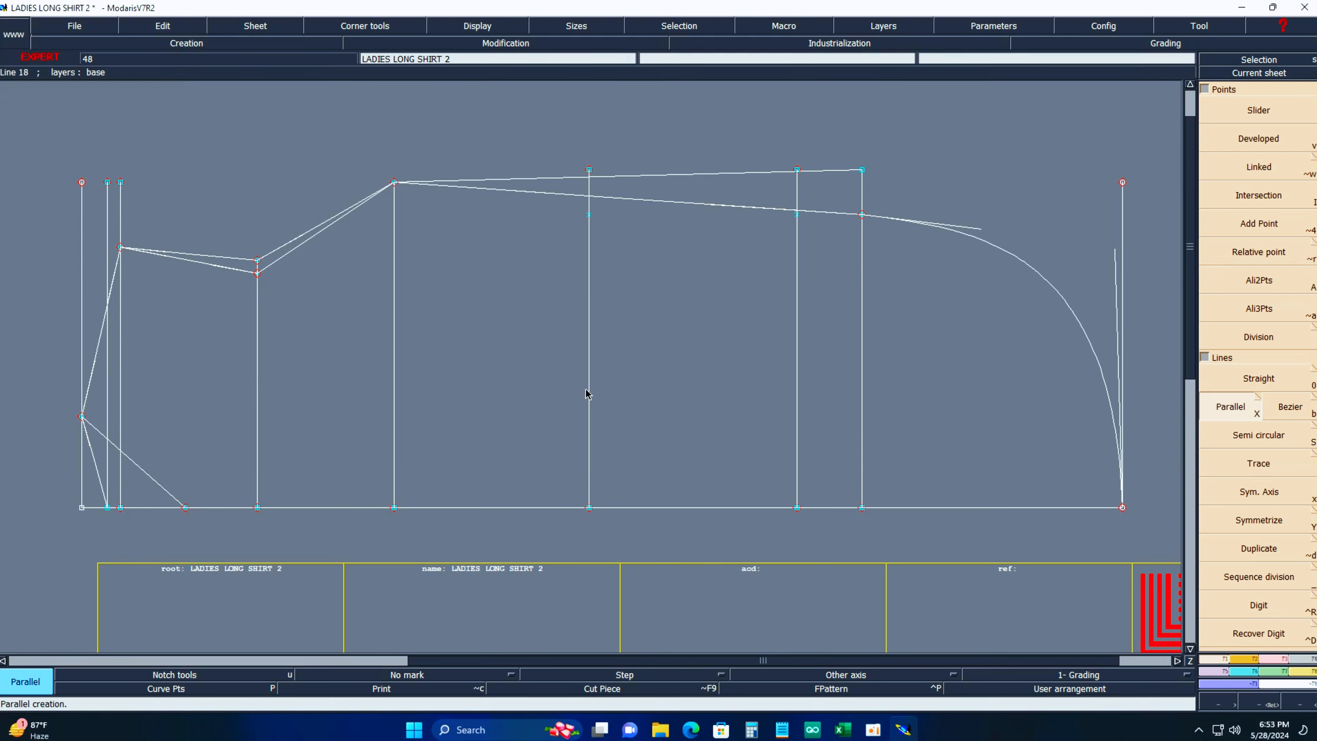
key("Delete")
left_click(590, 177)
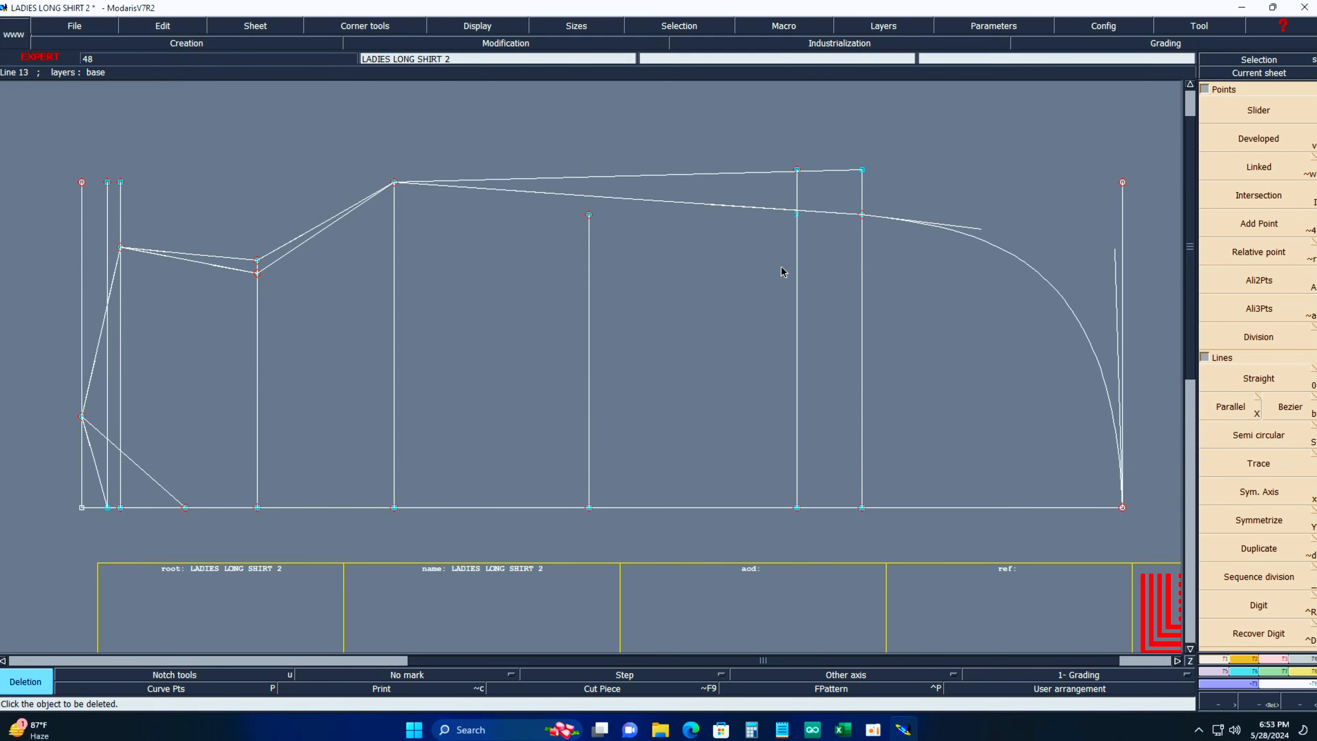
Check the shirt picture in Excel, trim the 5 cm parallel to the side seam with Adjust 2 lines in Modaris, and save.
left_click(843, 729)
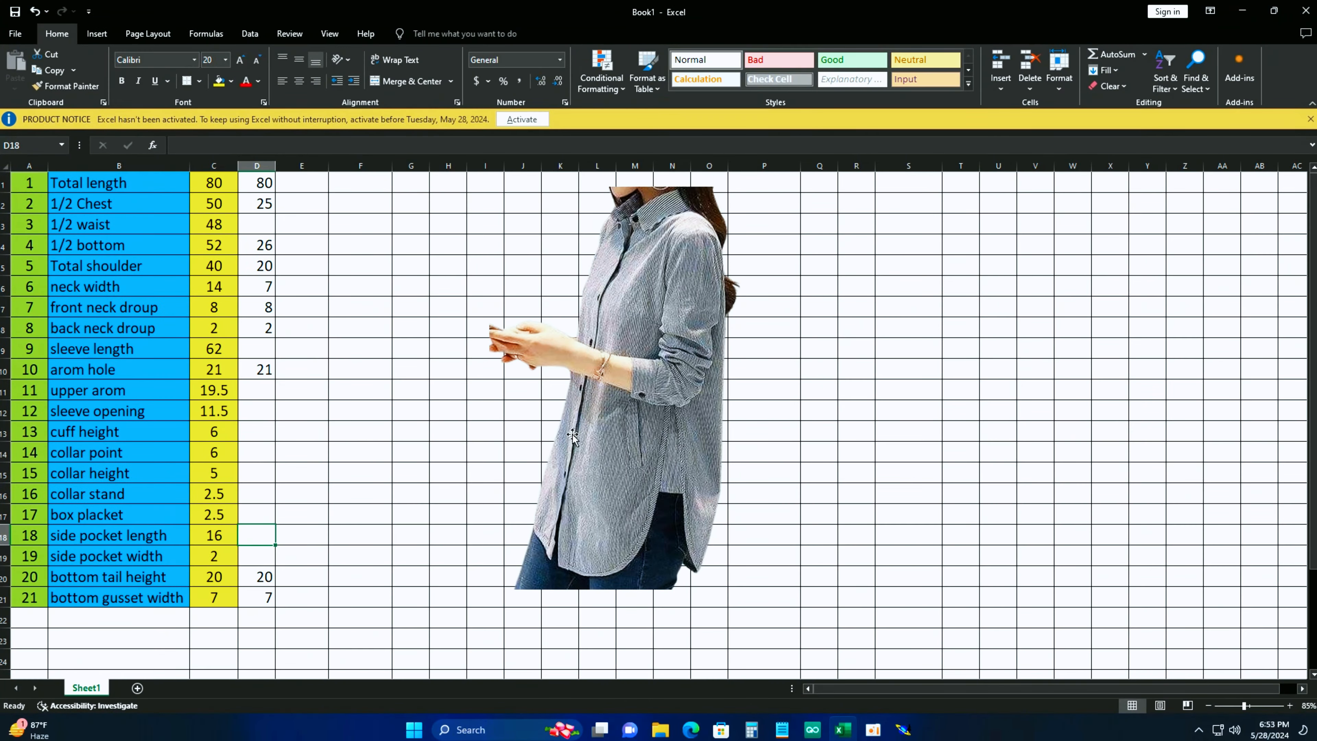
left_click(1242, 11)
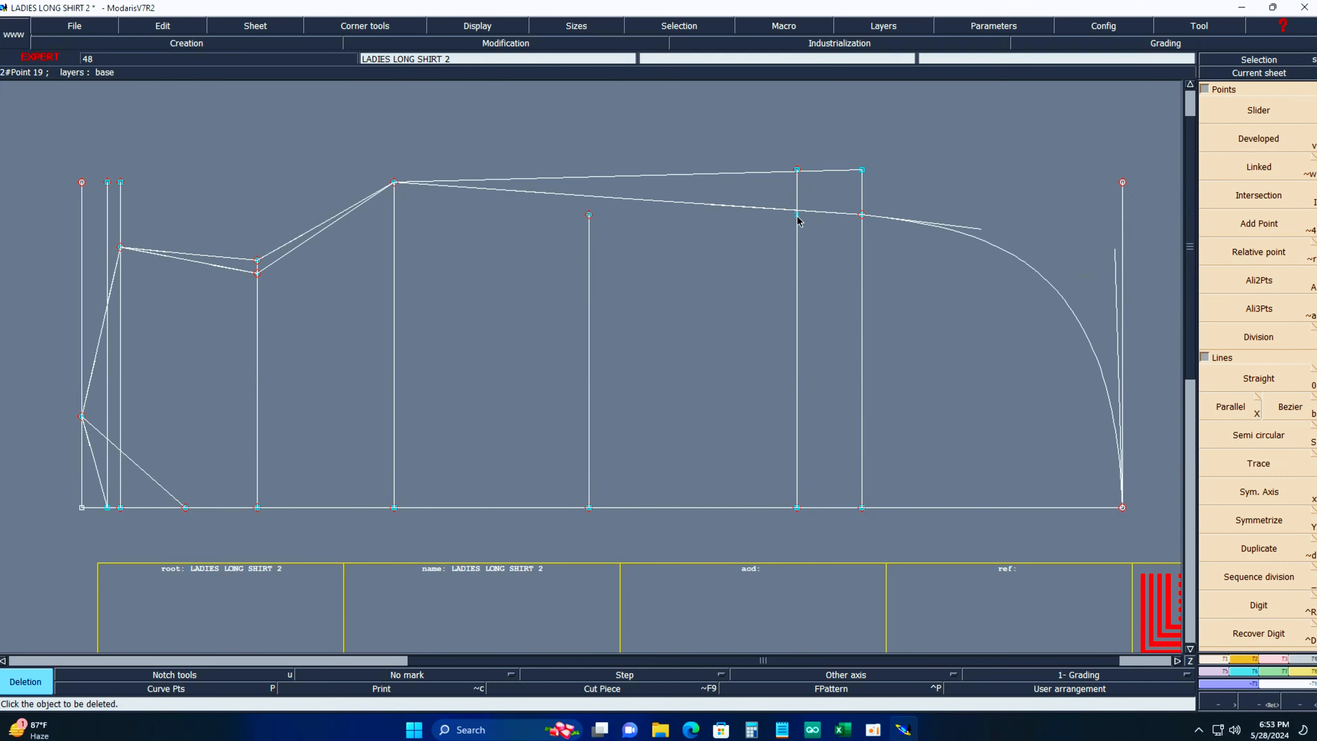
left_click(1278, 662)
left_click(1247, 209)
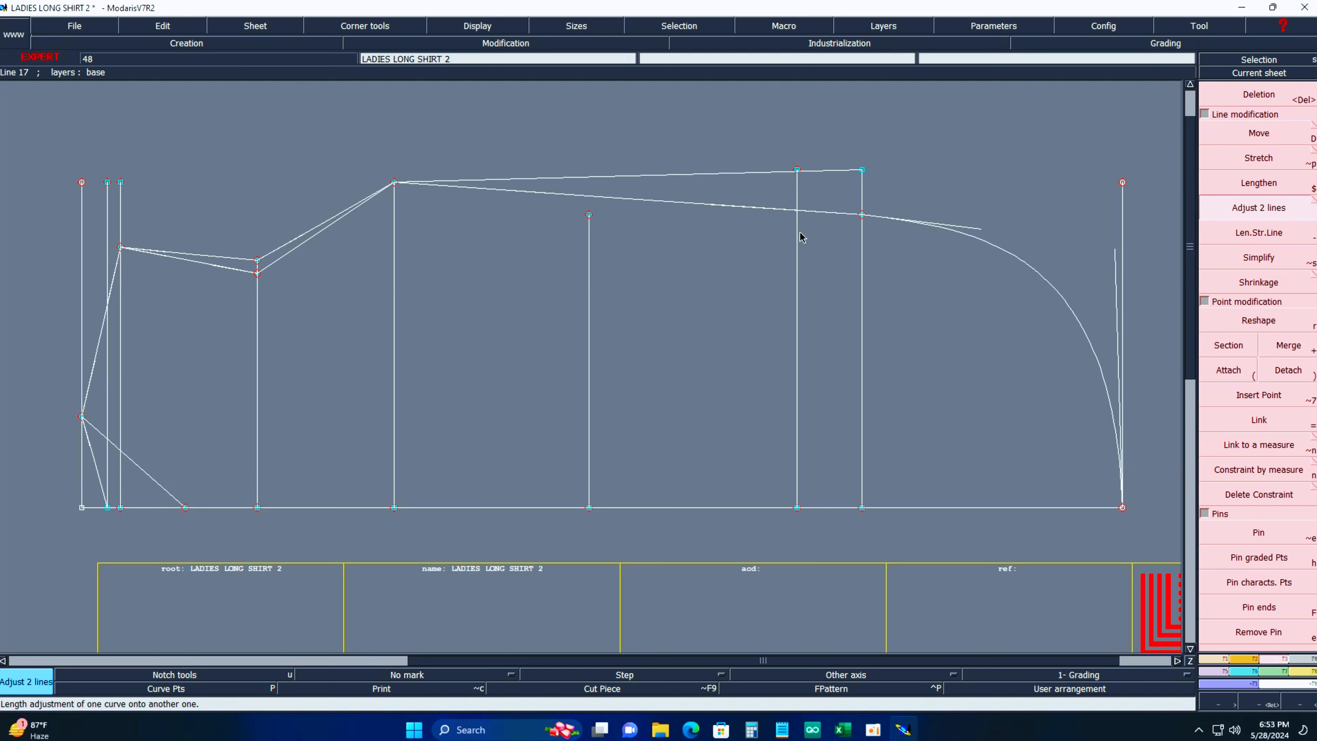
left_click(805, 209)
key("ctrl+s")
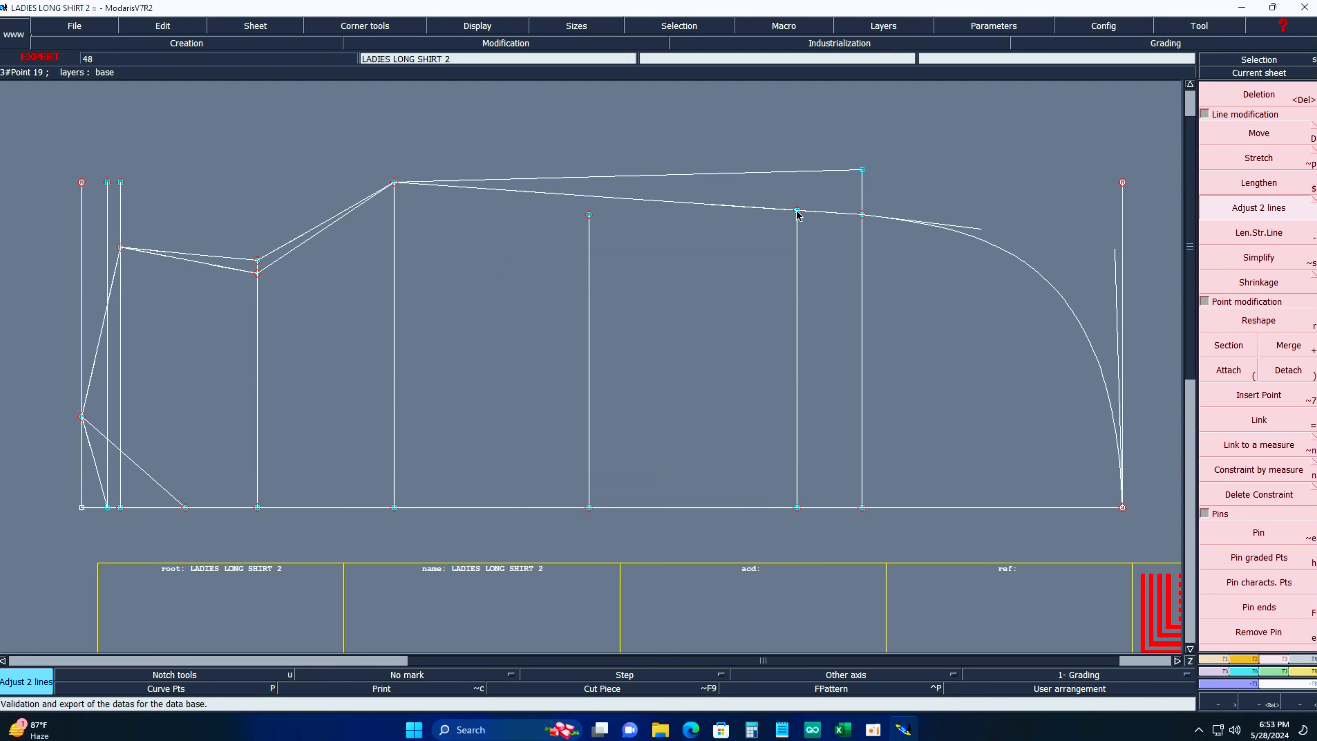
Add a developed point on the trimmed parallel at a curve length of -3 cm from the side seam, and insert it into the line.
key("2")
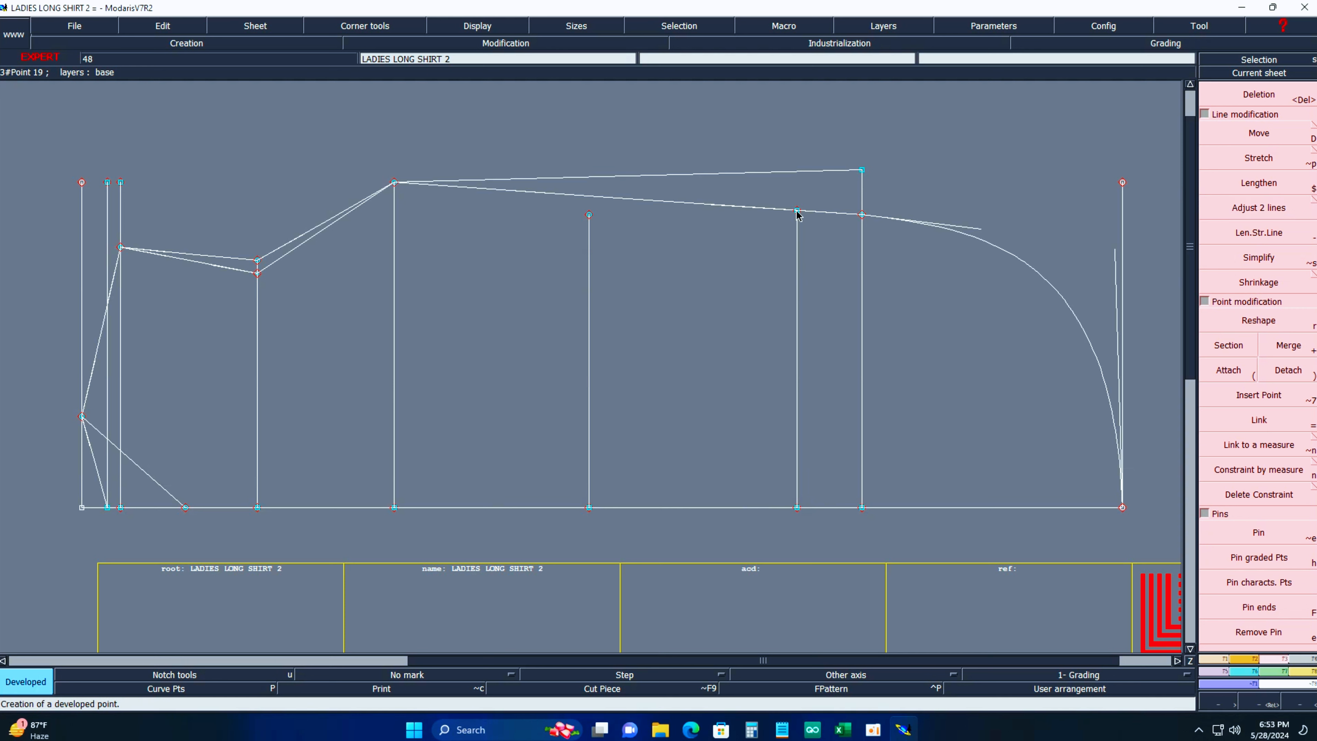
left_click(797, 210)
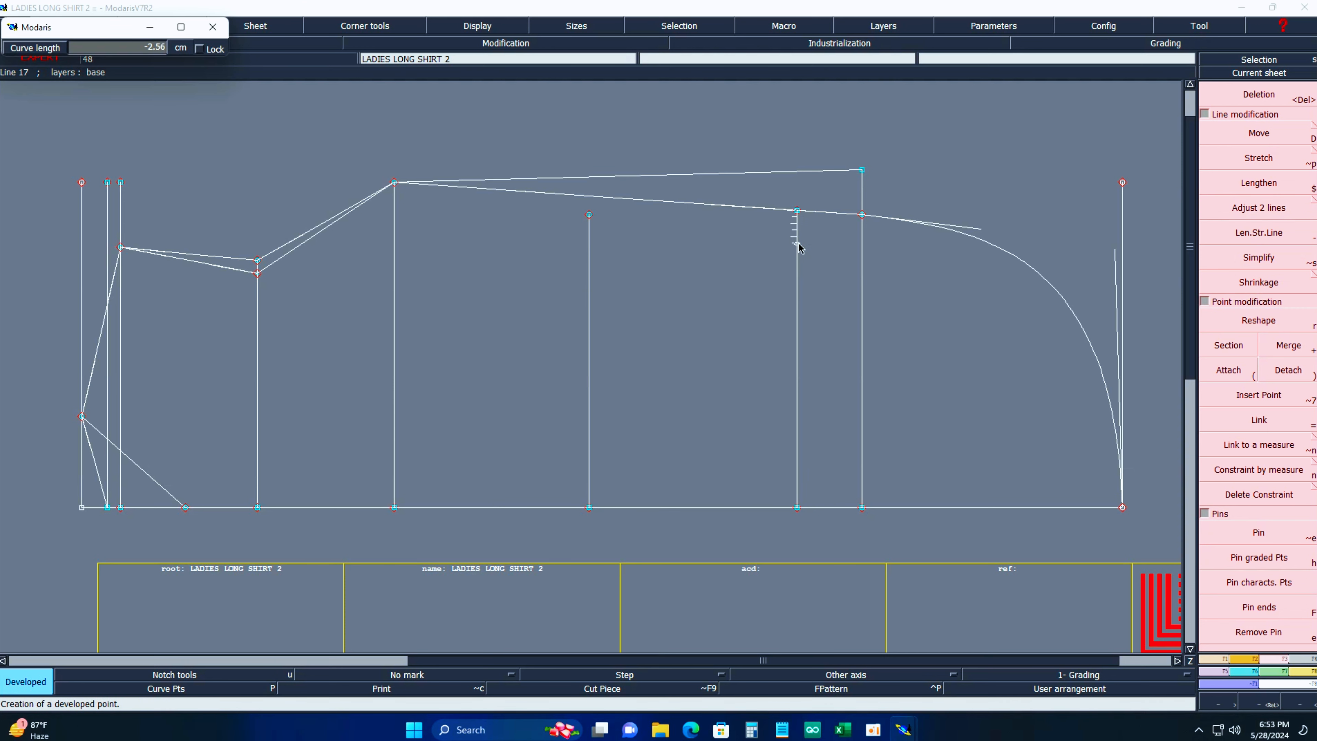
key("Down")
type("-")
key("Return")
key("alt+7")
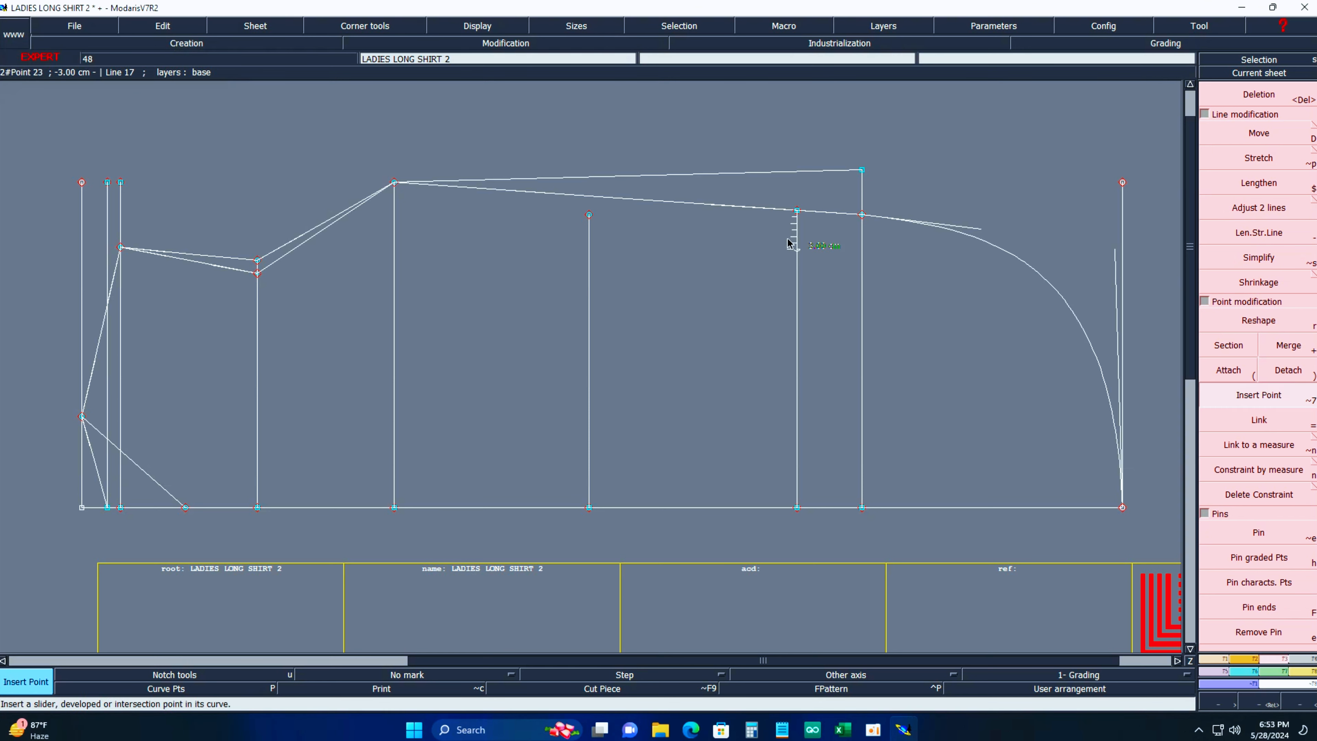
key("3")
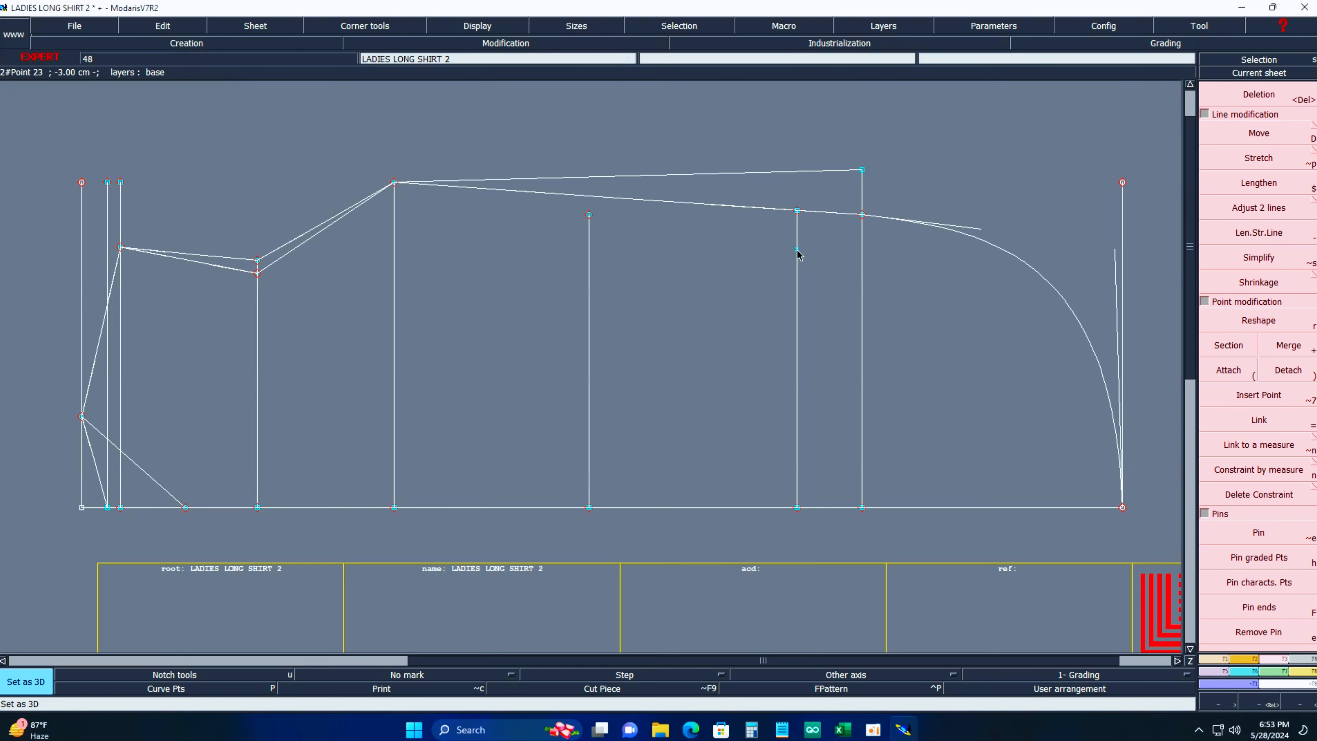
Draw a slanted Bezier from the 3 cm point to the 16 cm parallel, insert its end point there, and delete the excess line above it.
key("b")
left_click(797, 251)
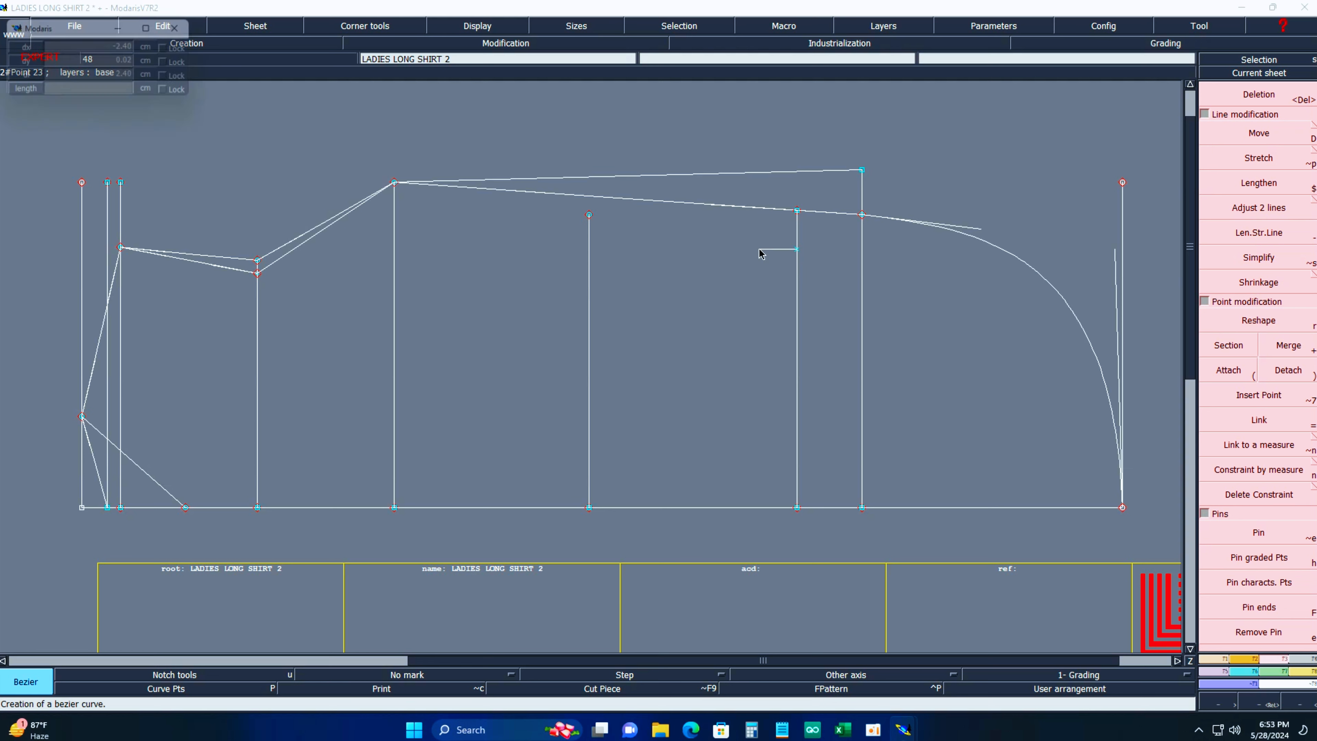
left_click(589, 280)
key("alt+7")
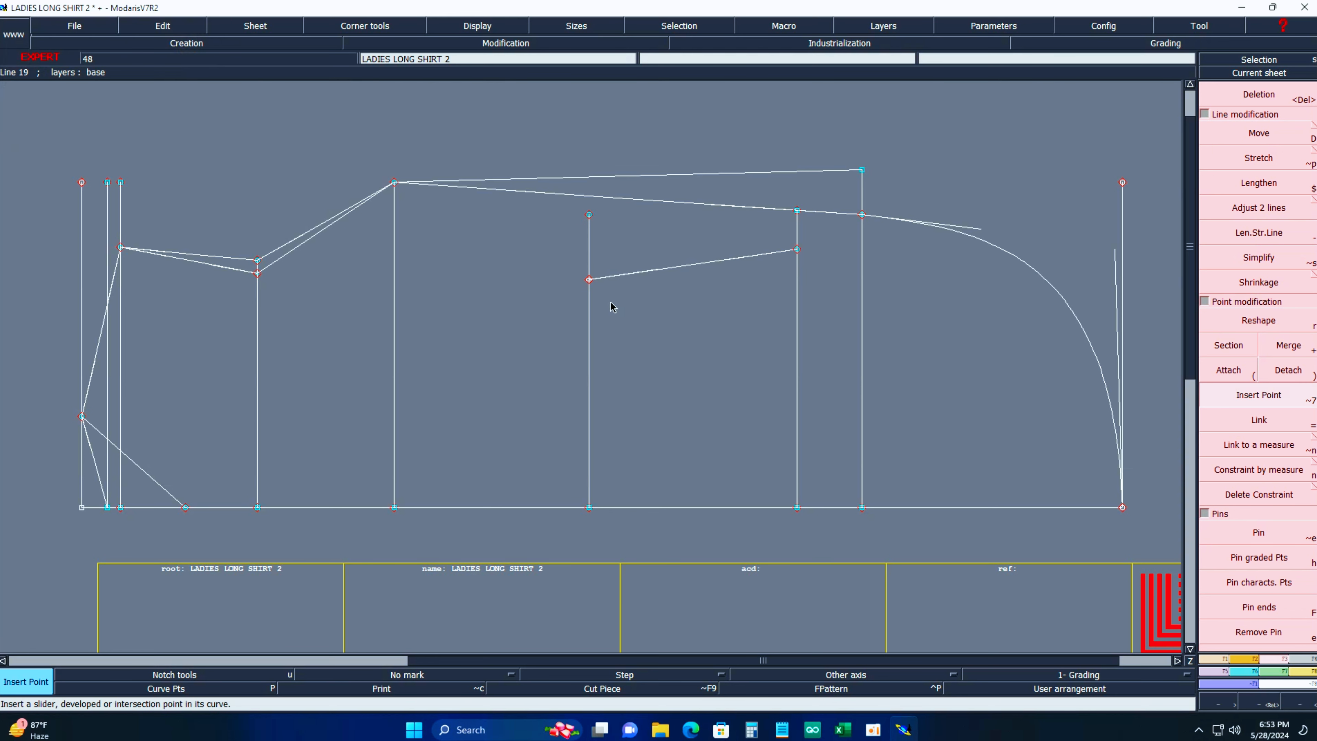
key("Delete")
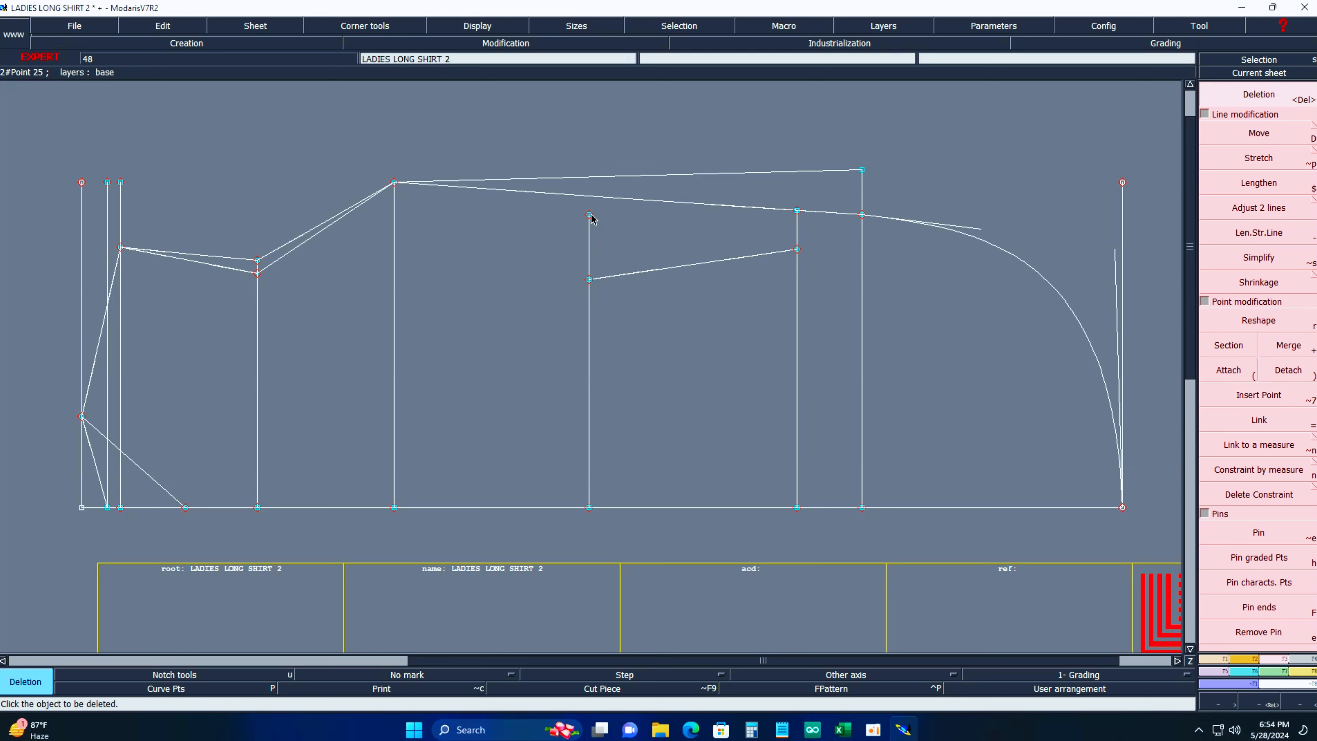
left_click(590, 220)
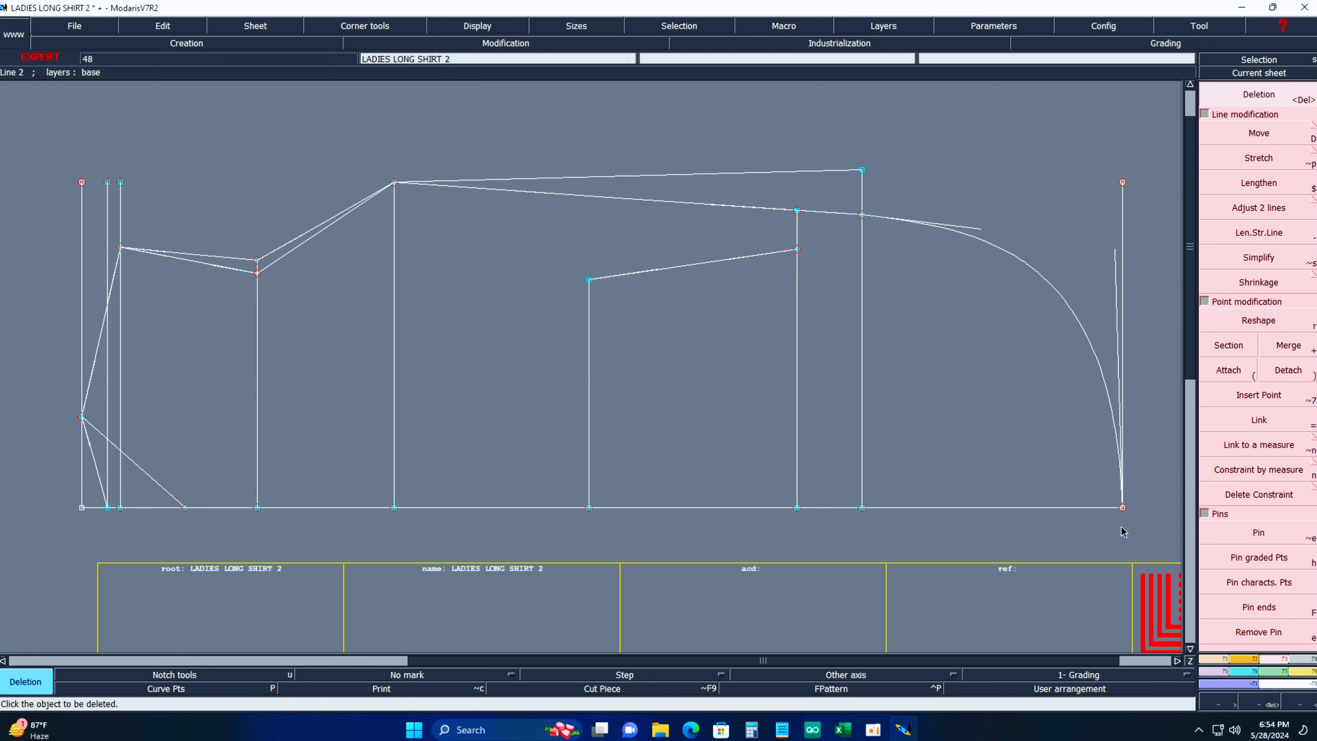
Move the armhole-side end point of the slanted pocket line toward the side seam with a ShiftY of 1.00 cm.
key("alt+e")
left_click_drag(559, 241, 623, 316)
left_click(1267, 140)
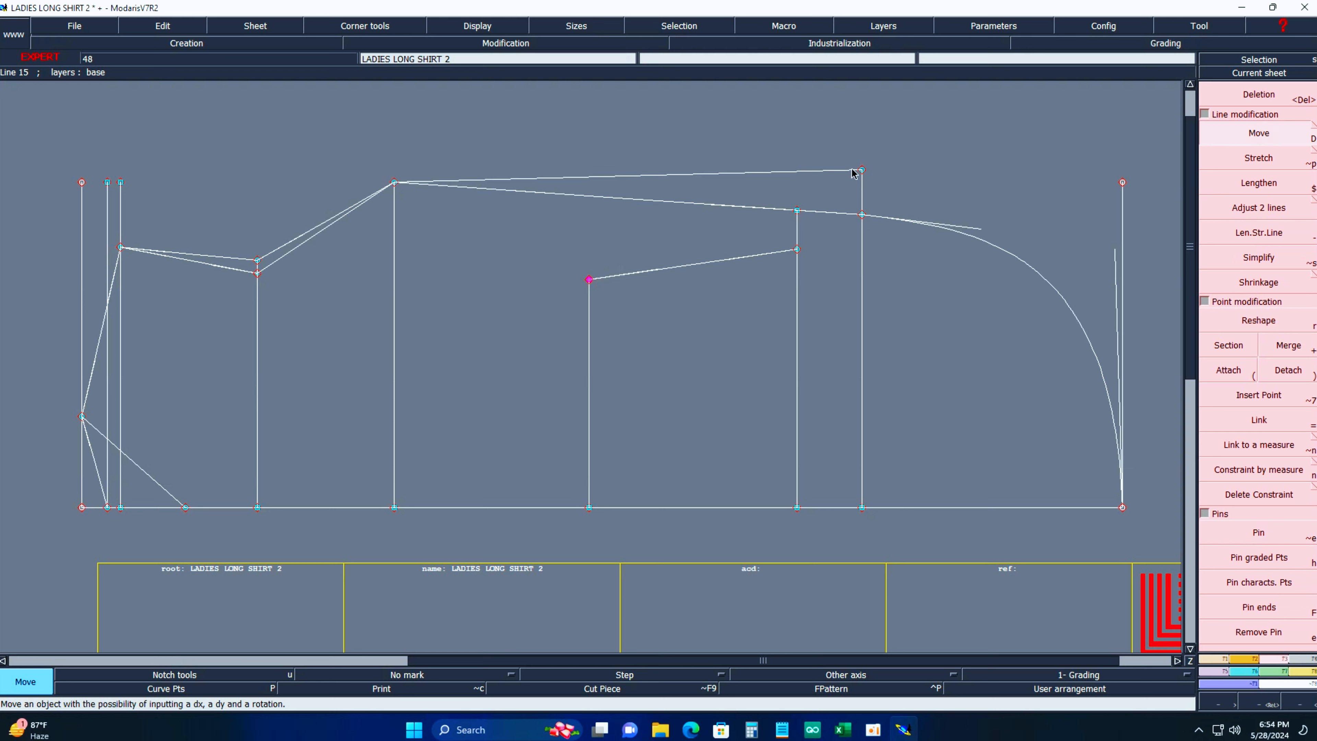
left_click(589, 280)
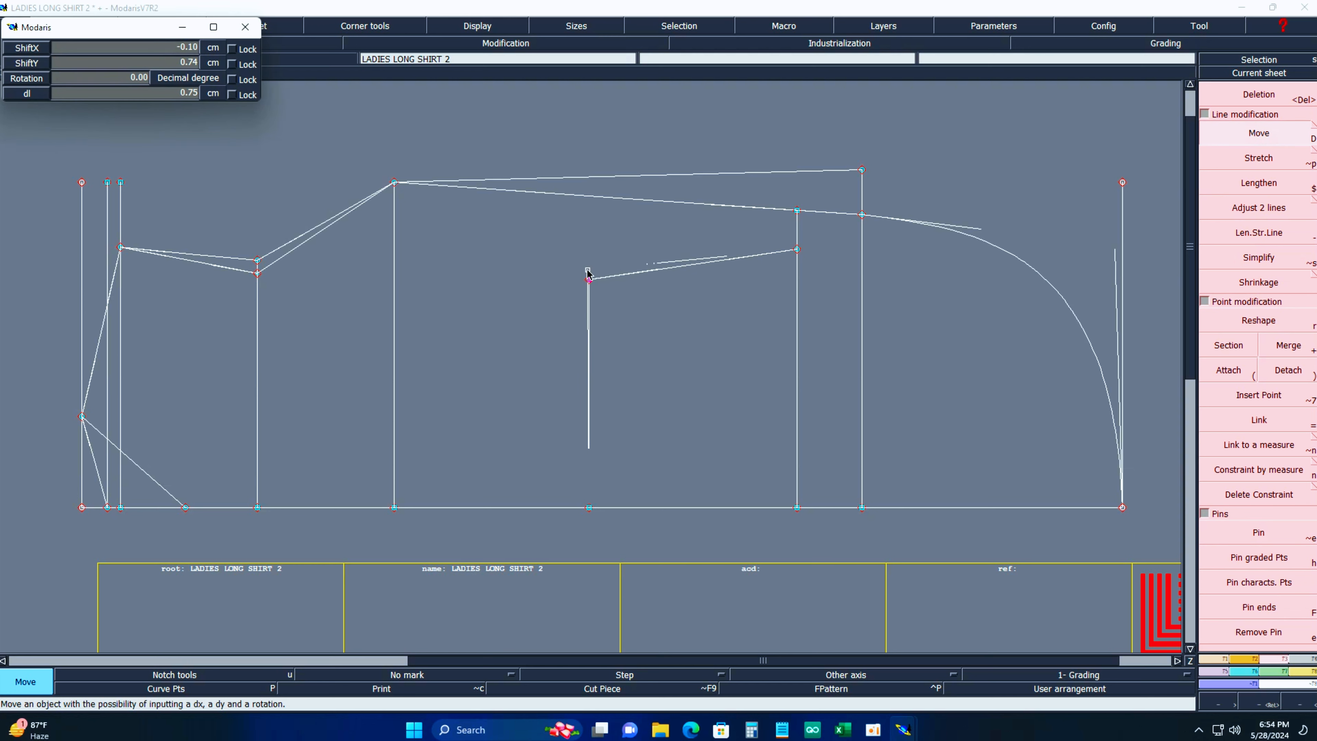
key("Up")
type("1")
key("Up")
type("00")
key("Return")
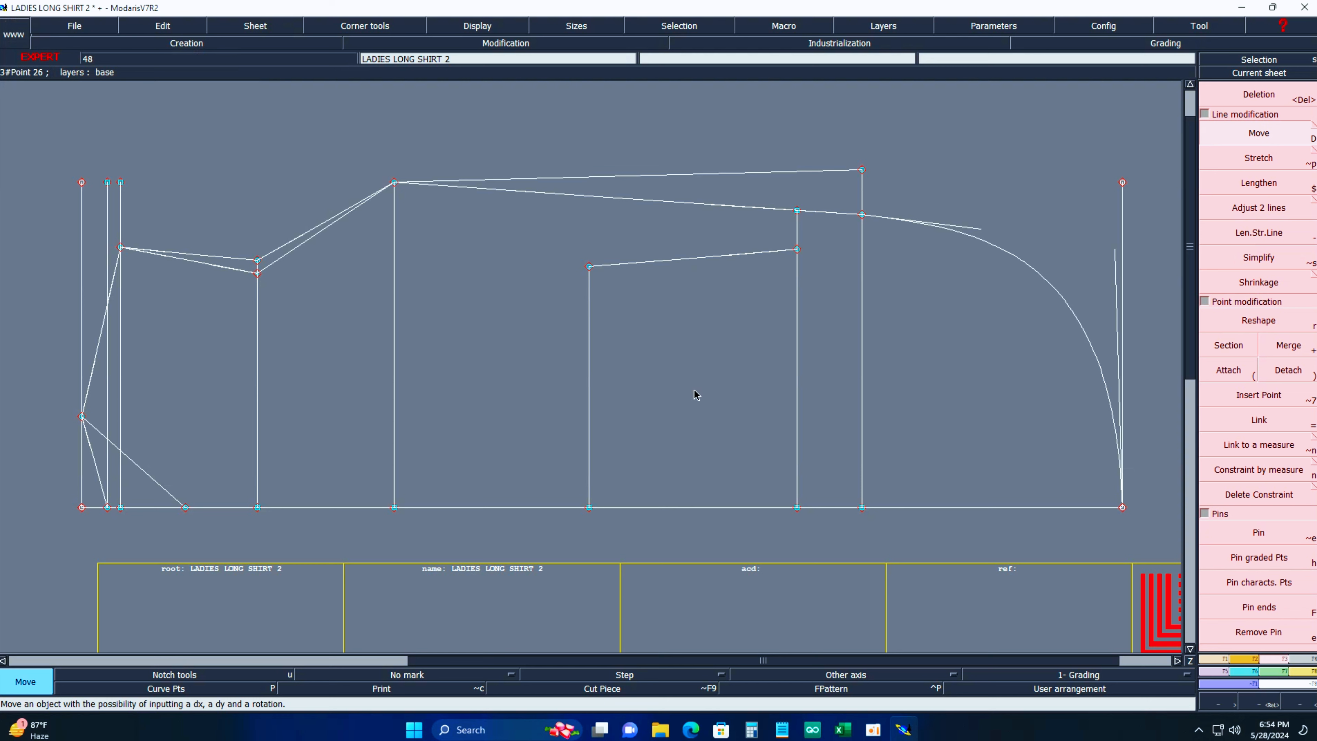
Measure the slanted pocket line's length, and delete the measurement.
key("l")
left_click(671, 259)
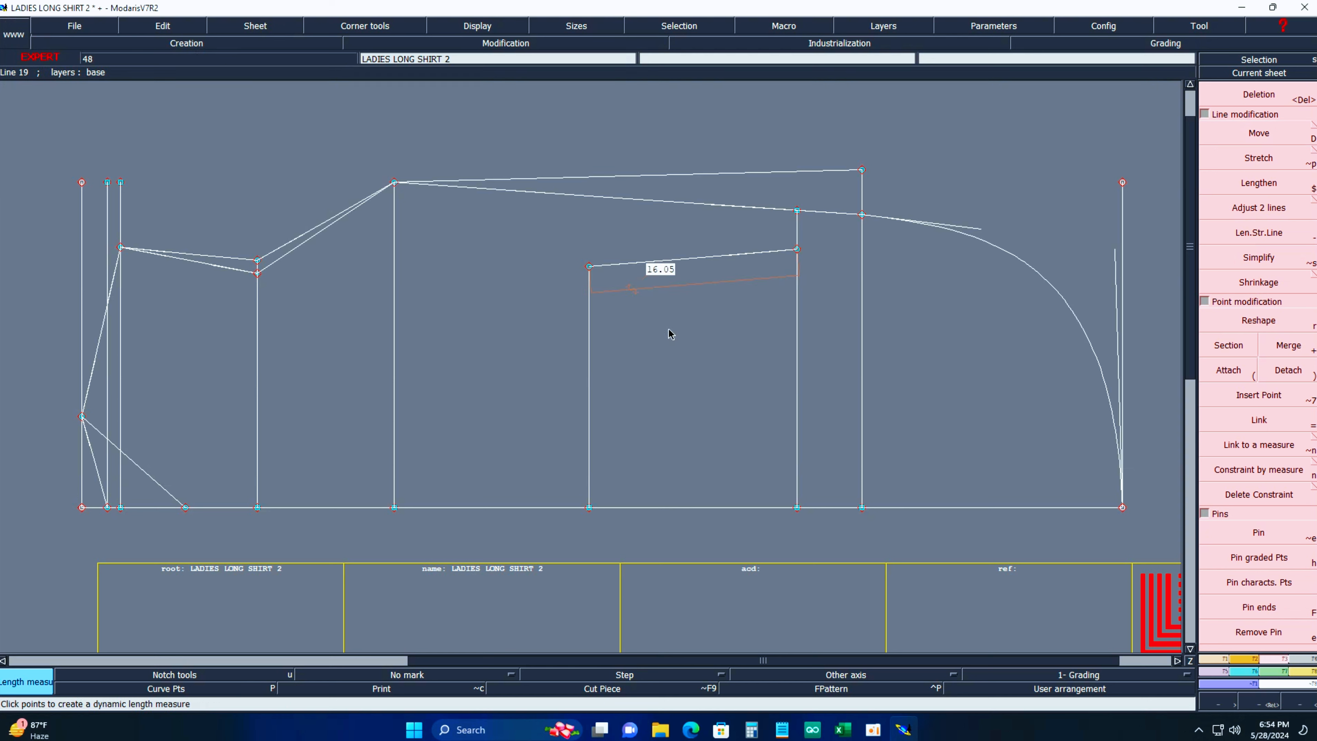
key("Delete")
left_click(694, 284)
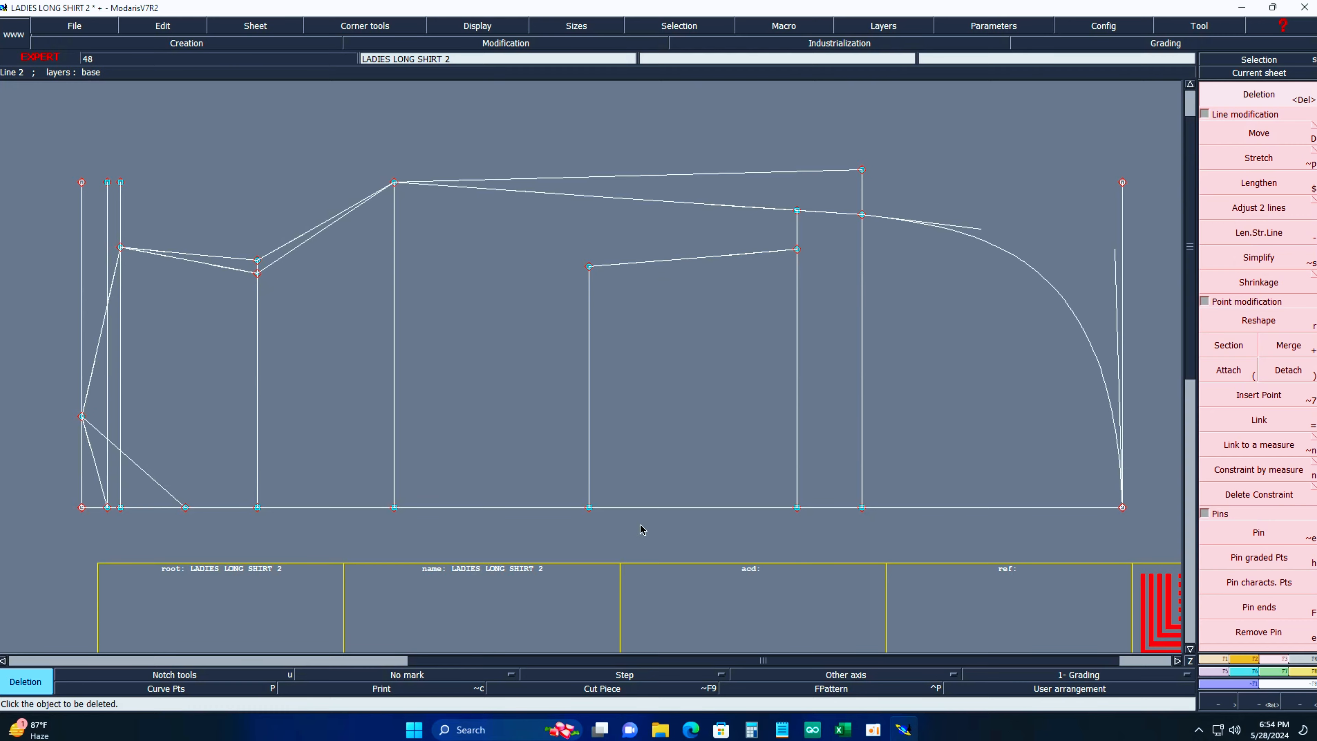
In Excel, enter 16 for side pocket length and 2 for side pocket width in column D, and return to Modaris.
left_click(843, 729)
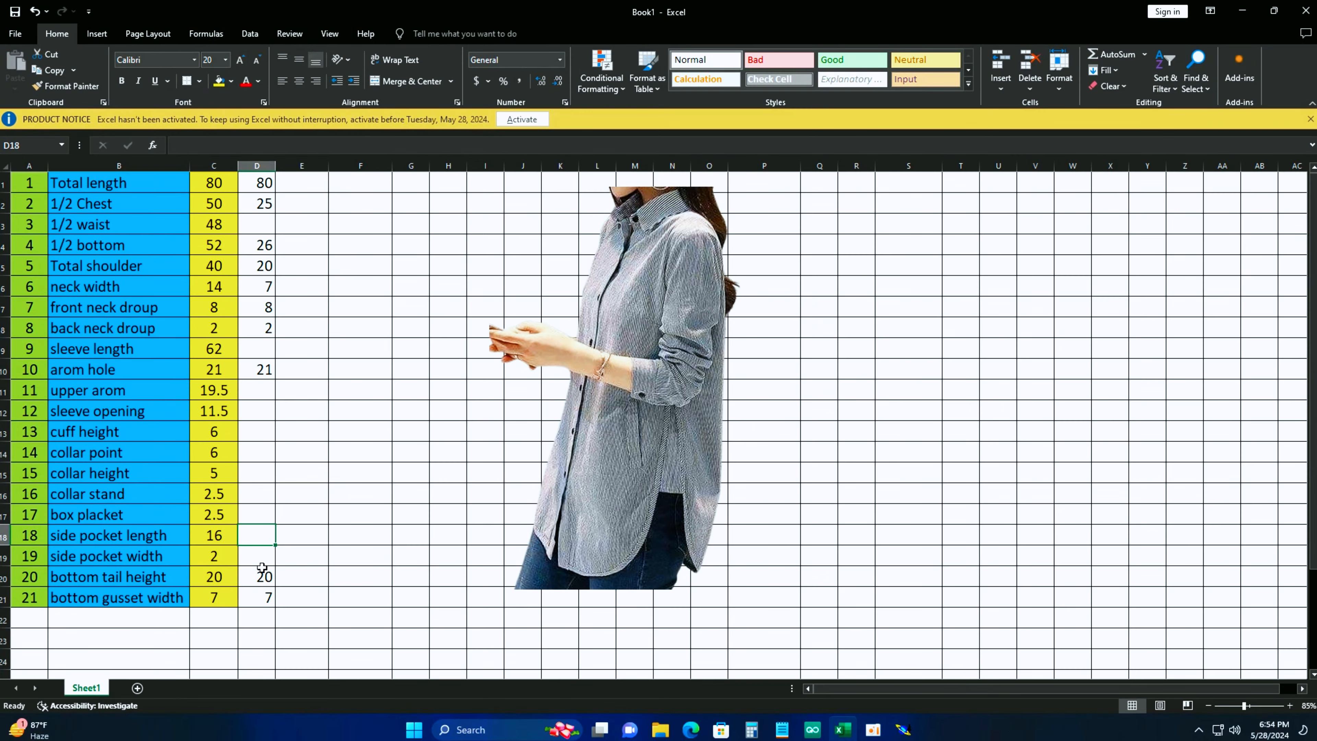
type("16")
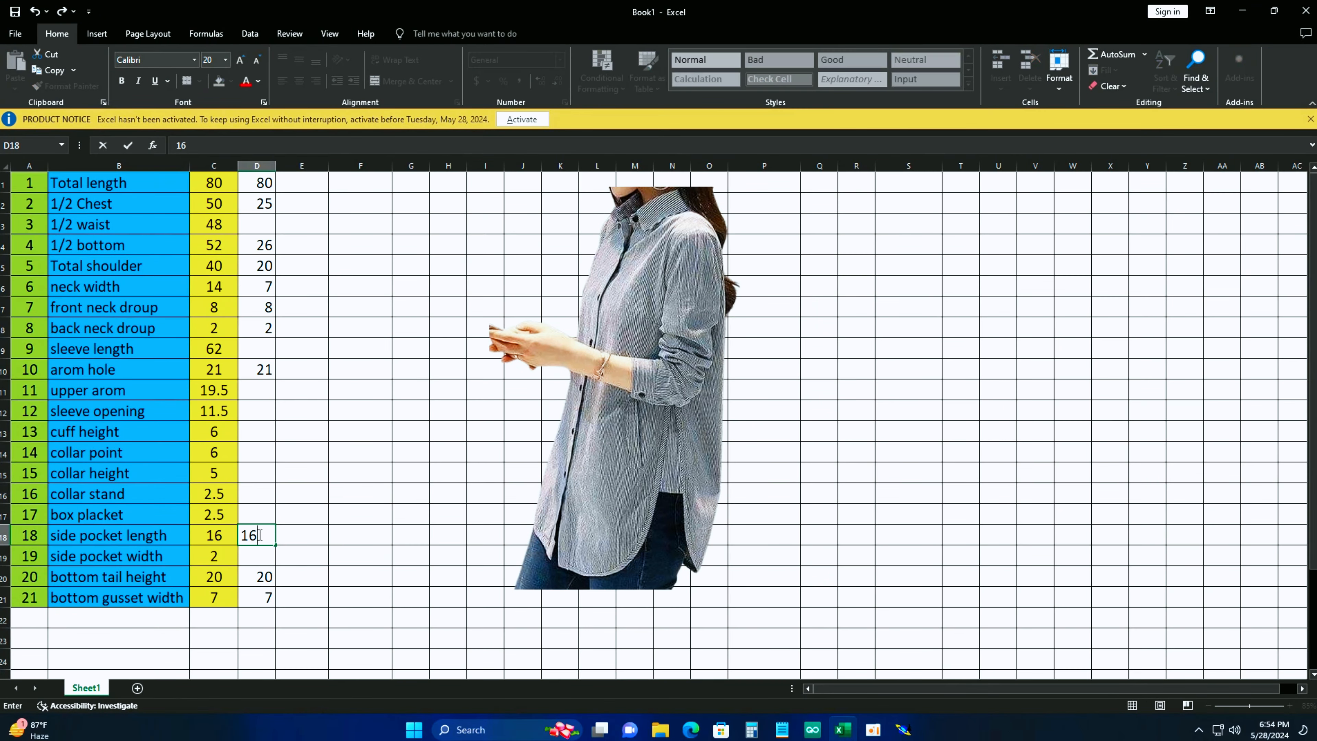
key("Return")
type("2")
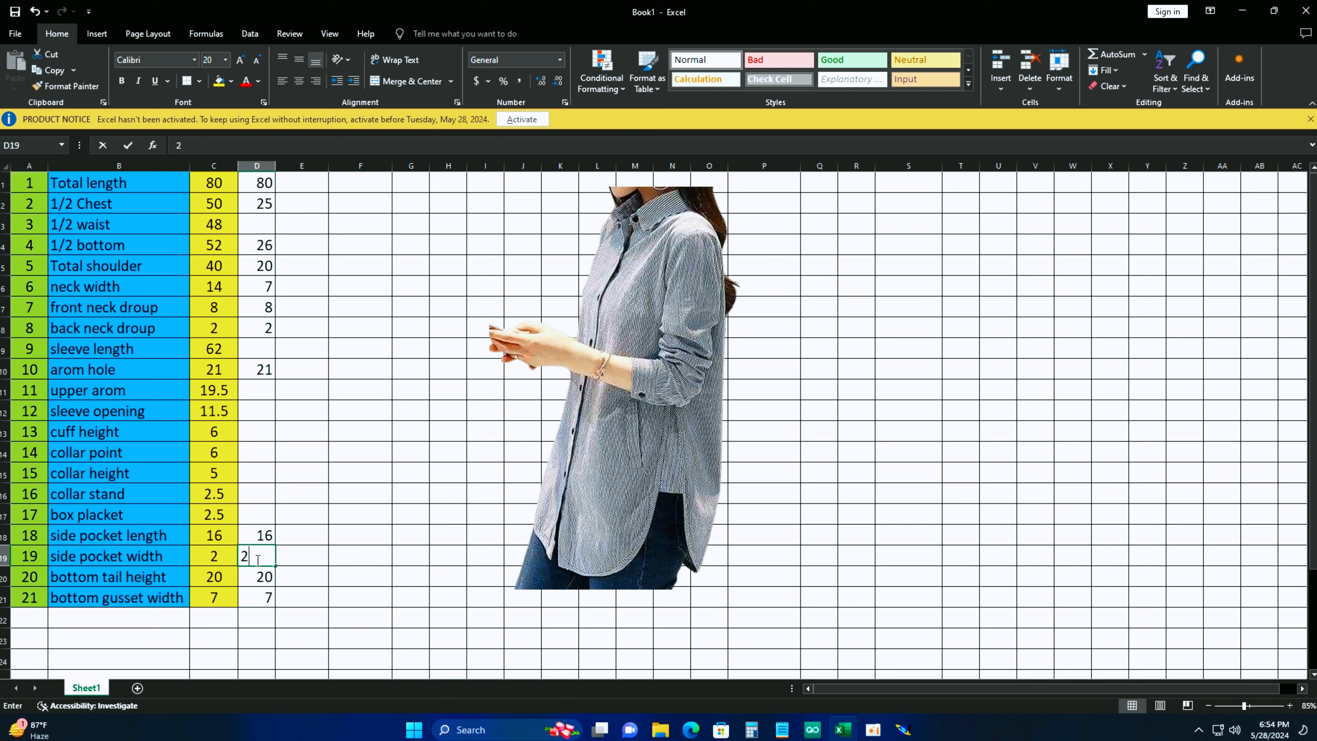
key("Return")
left_click(1242, 11)
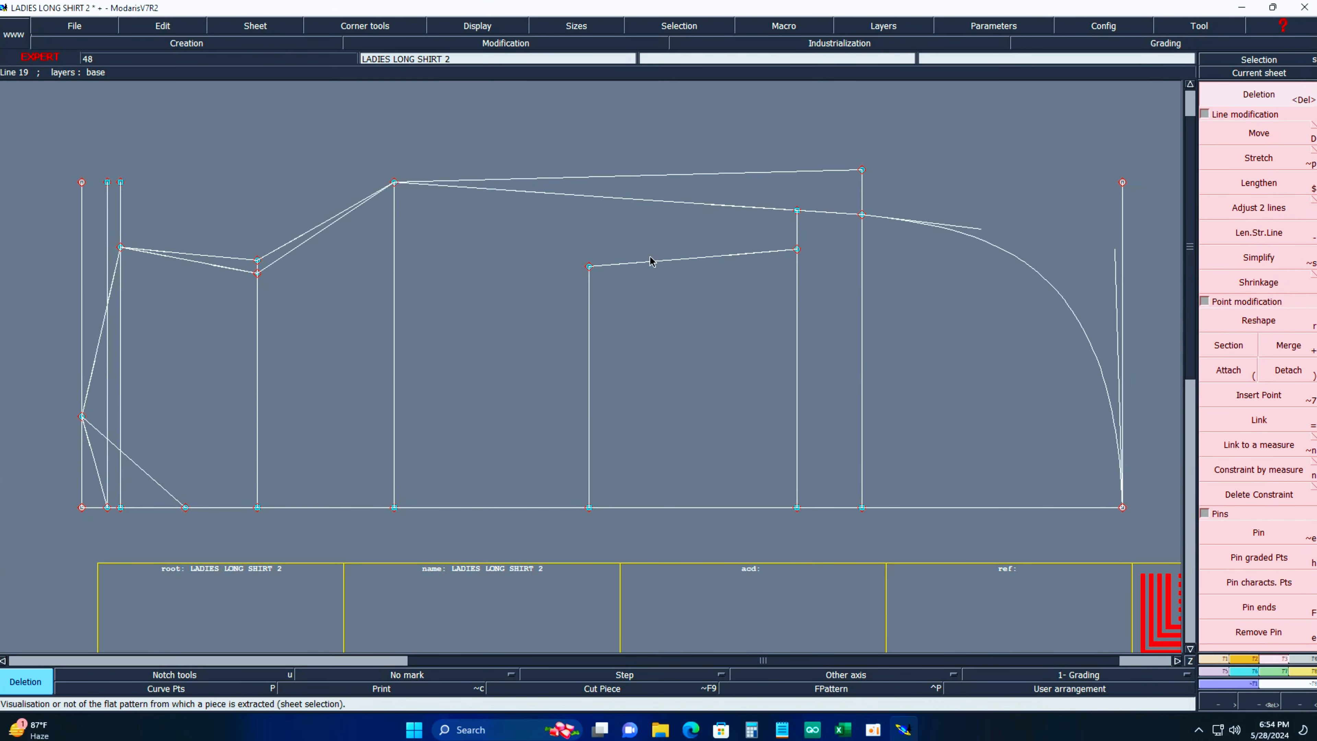
Create a parallel 2.00 cm inside the slanted pocket line, and delete the two vertical construction lines at its ends.
key("p")
left_click(653, 261)
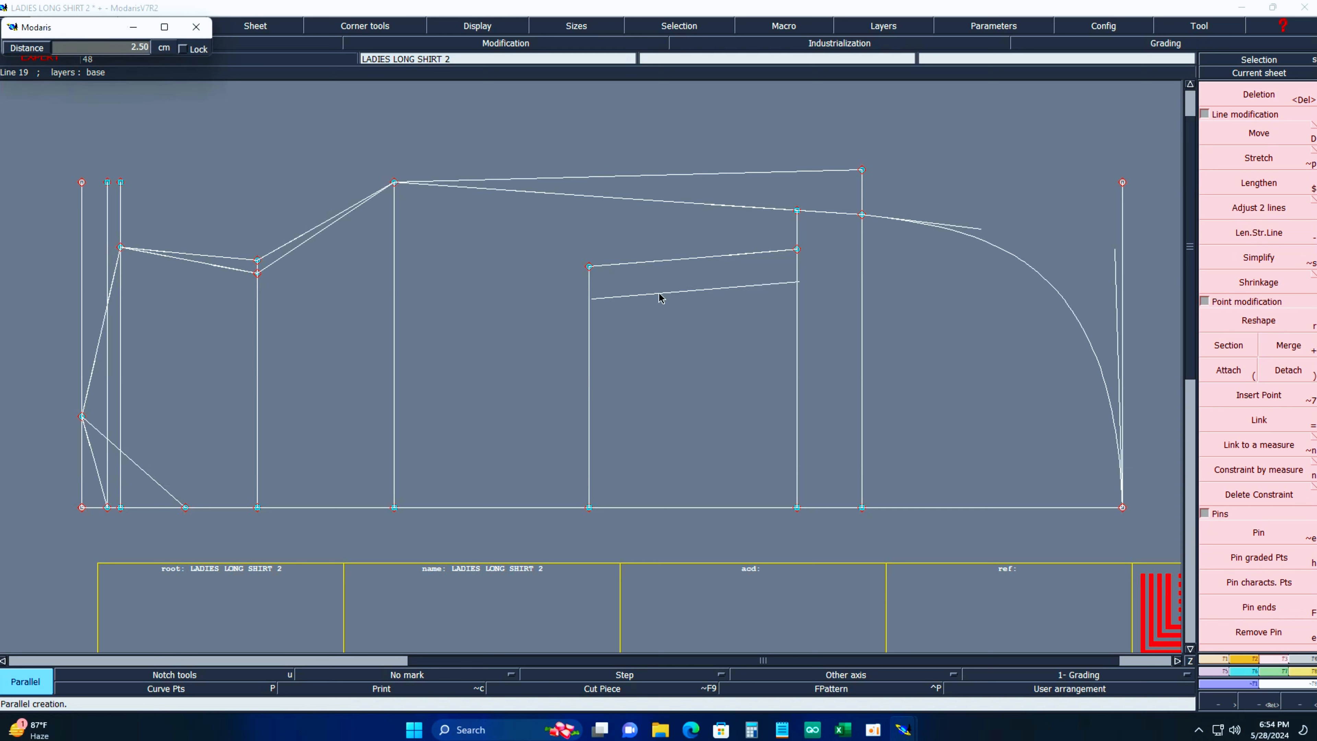
key("Return")
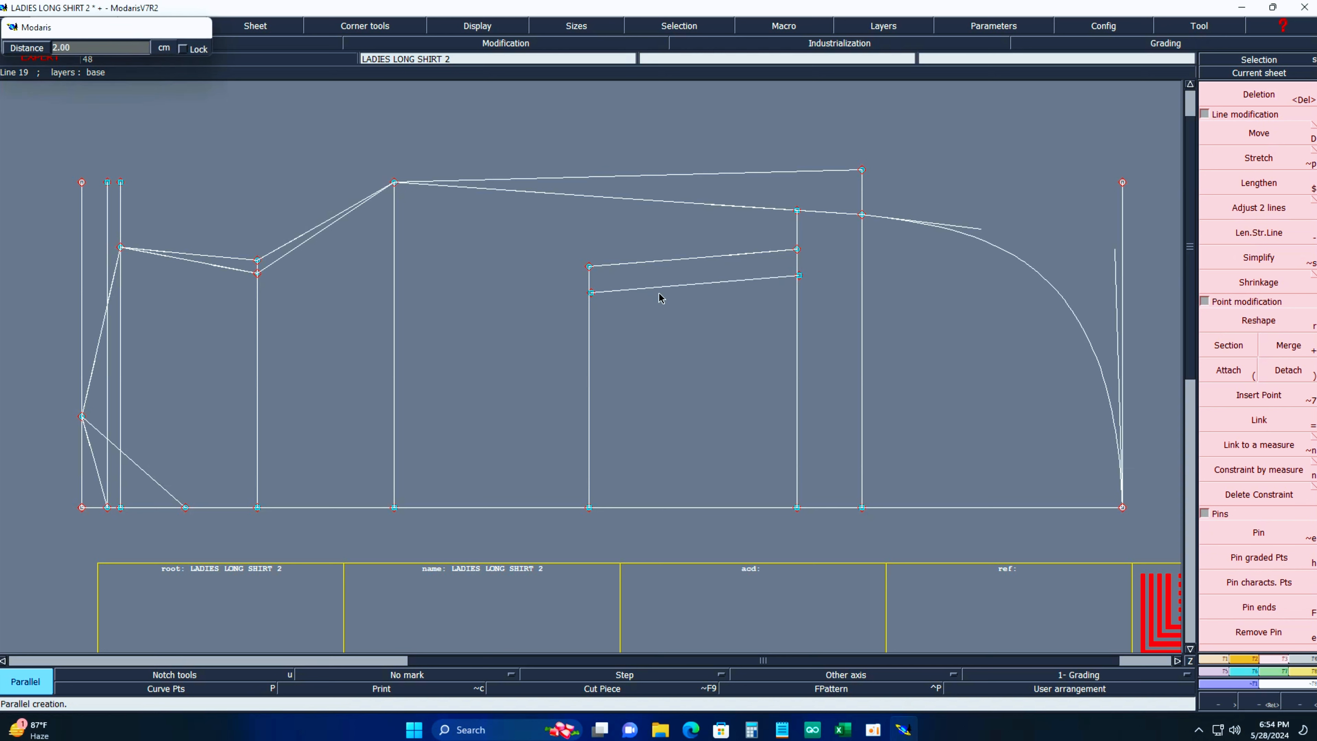
key("Delete")
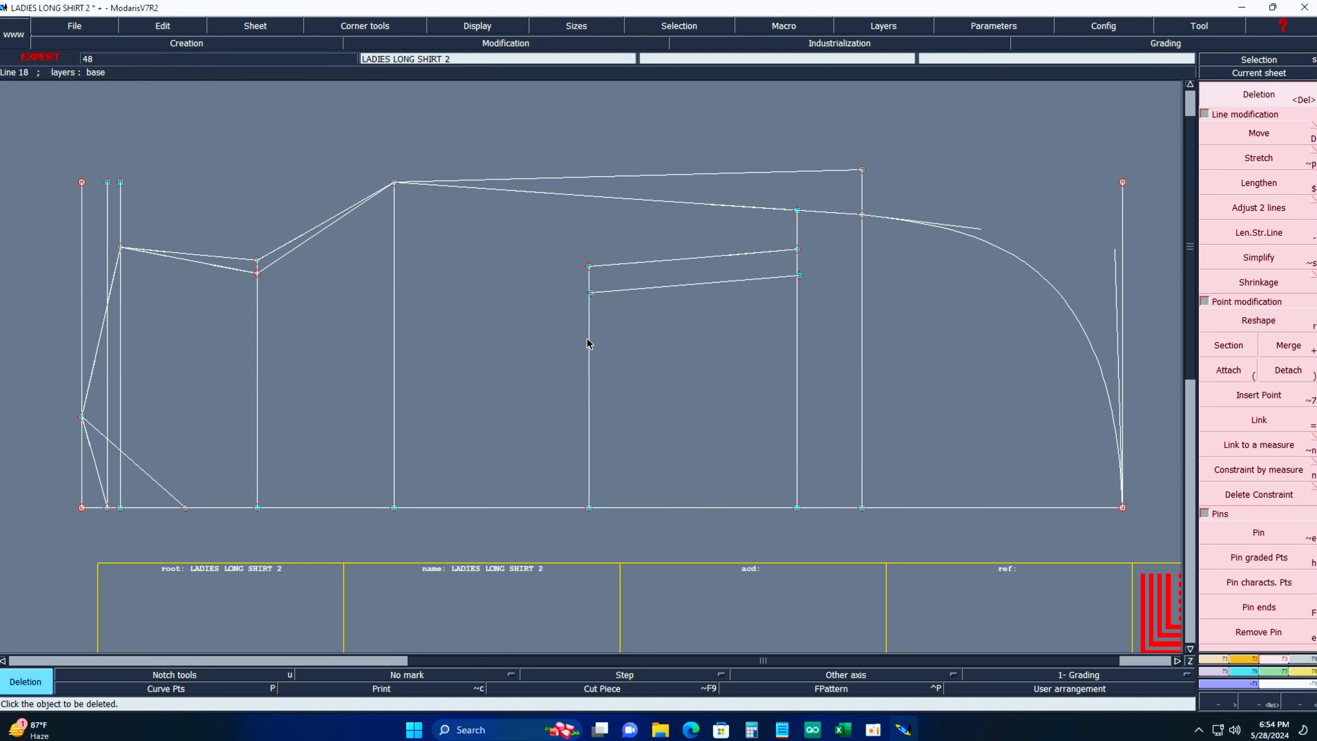
left_click(588, 342)
left_click(797, 357)
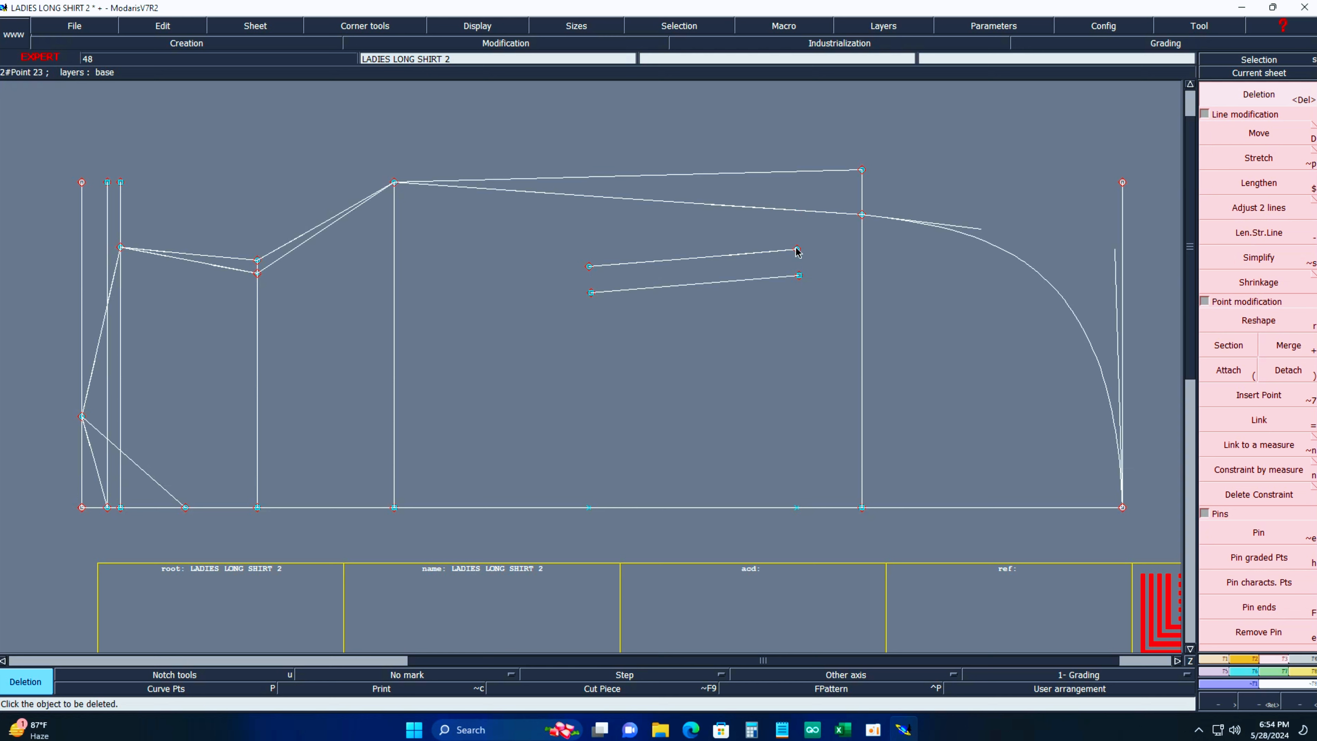
Close both ends of the pocket welt with straight Bezier lines joining the slanted line to its 2 cm parallel.
key("3")
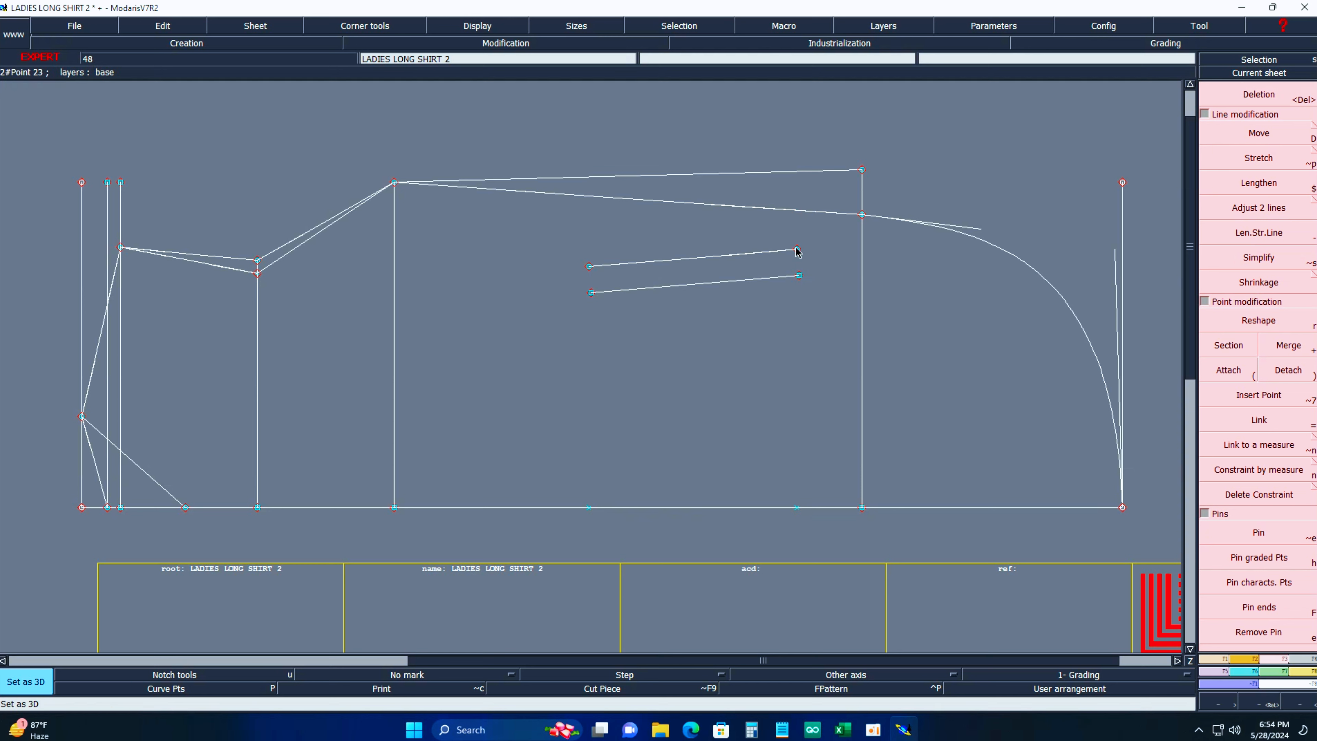
key("b")
left_click(797, 250)
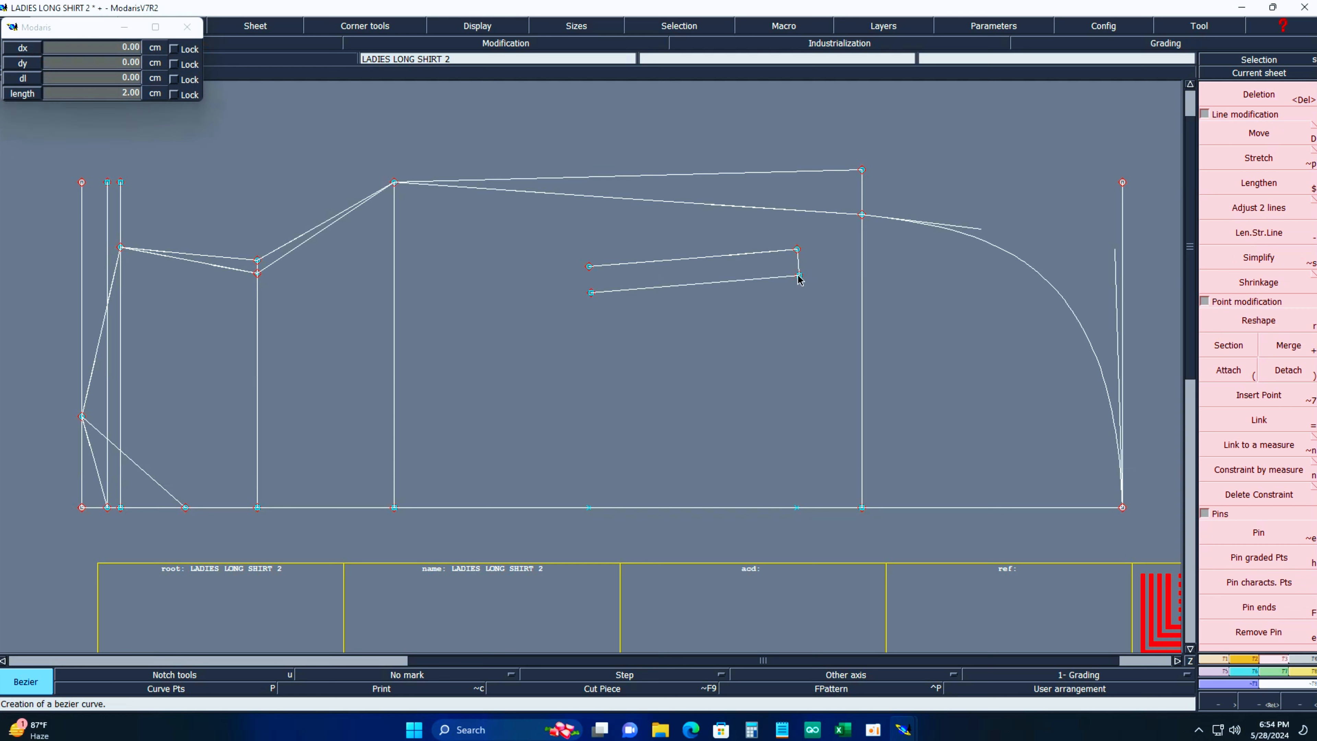
left_click(799, 275)
right_click(799, 275)
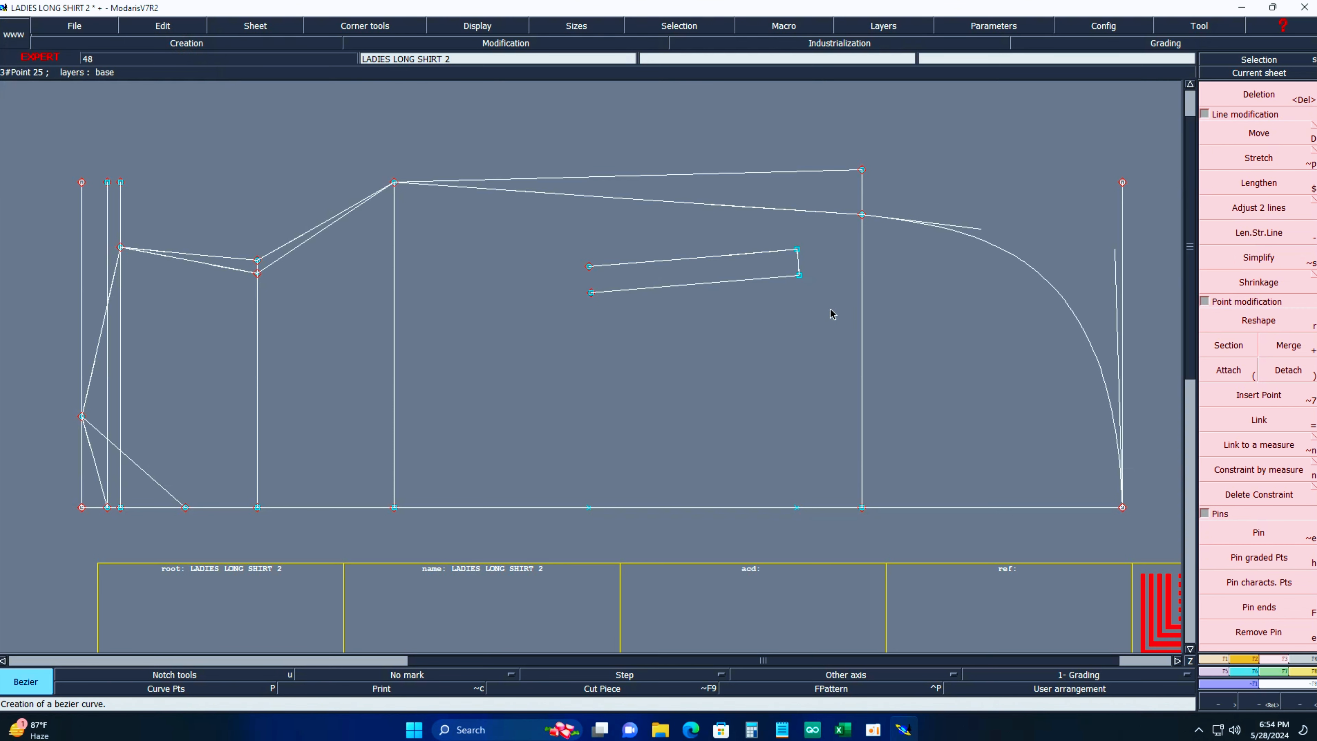
left_click(590, 268)
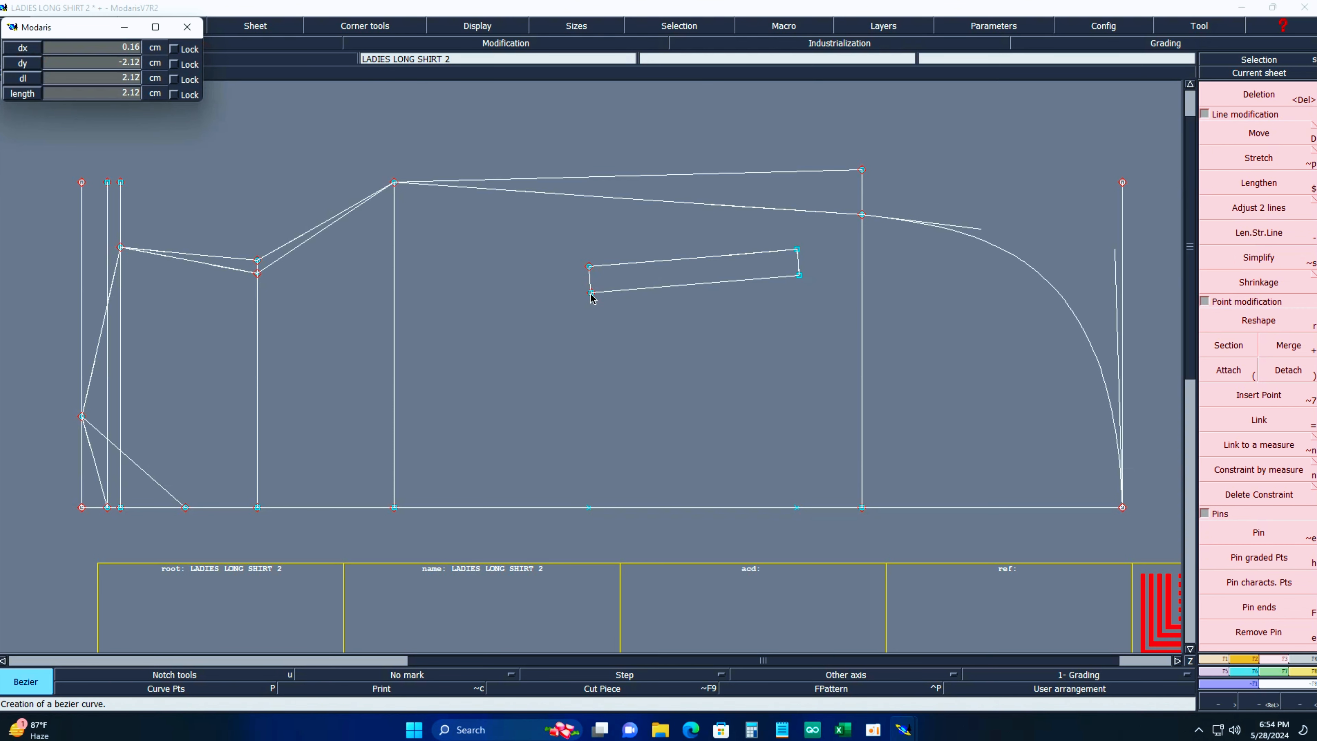
left_click(591, 293)
right_click(591, 293)
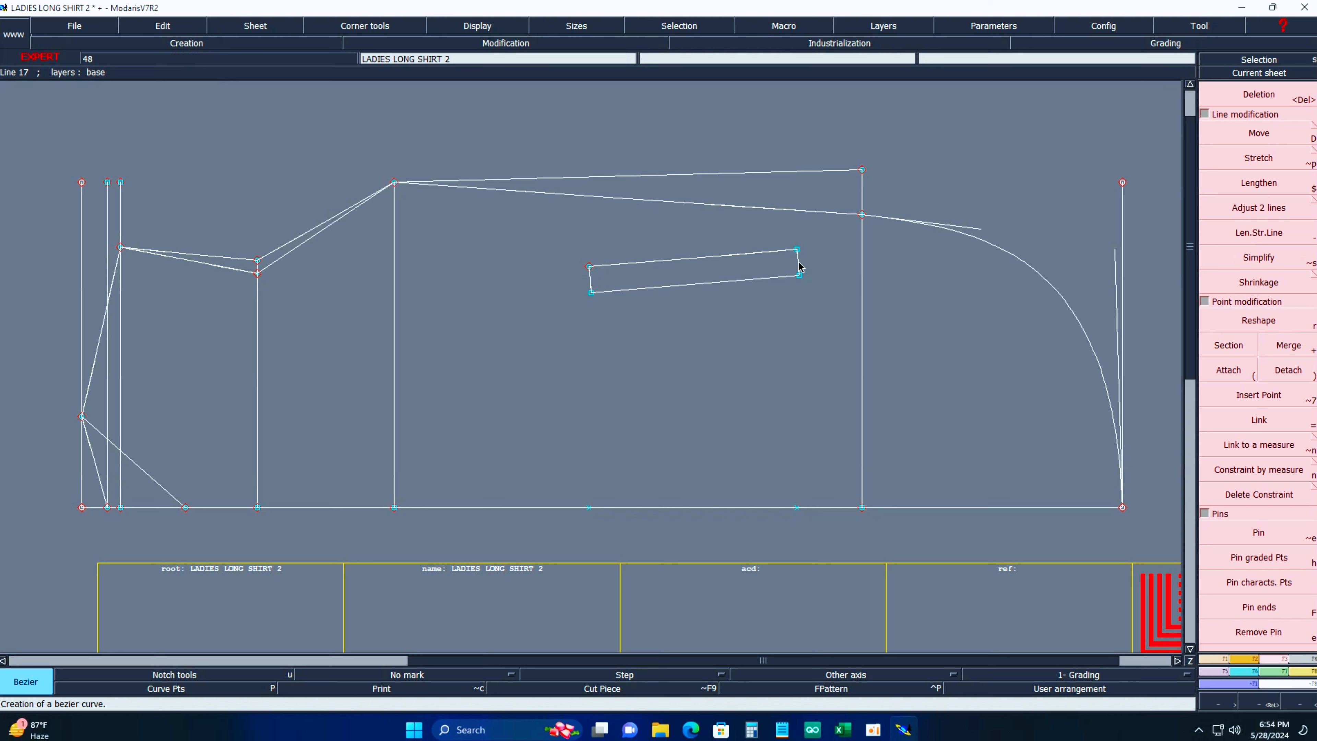
key("shift+s")
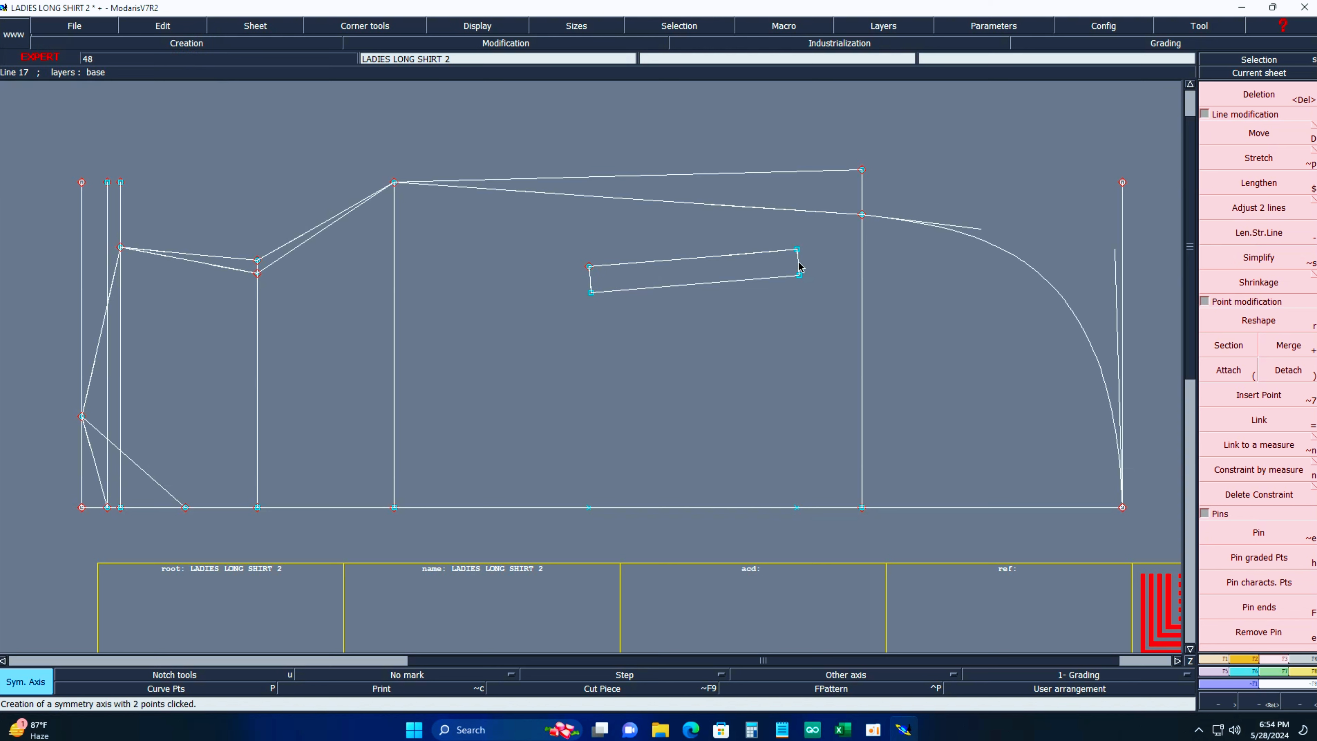
left_click(798, 262)
left_click(812, 260)
key("Escape")
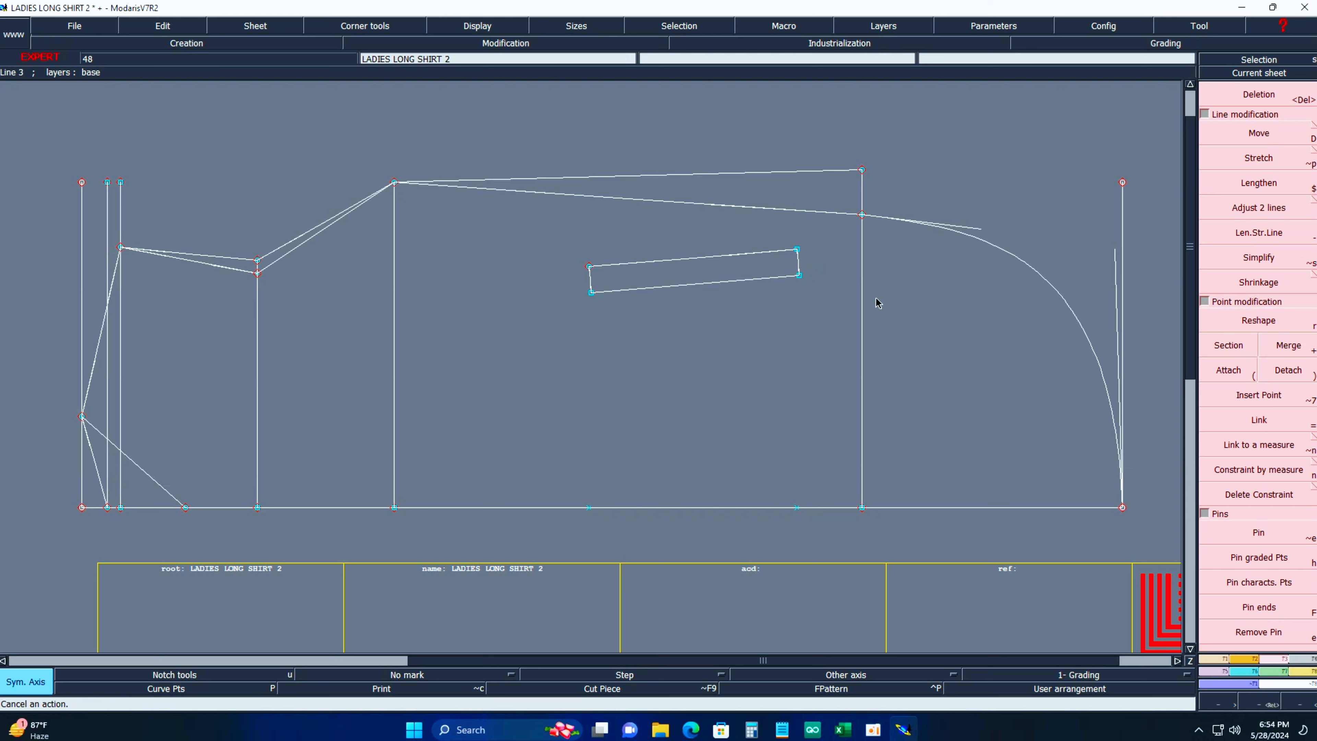
Create parallels 2.00 cm outside both short ends of the pocket welt, using -2.00 at the armhole-side end.
key("p")
left_click(798, 266)
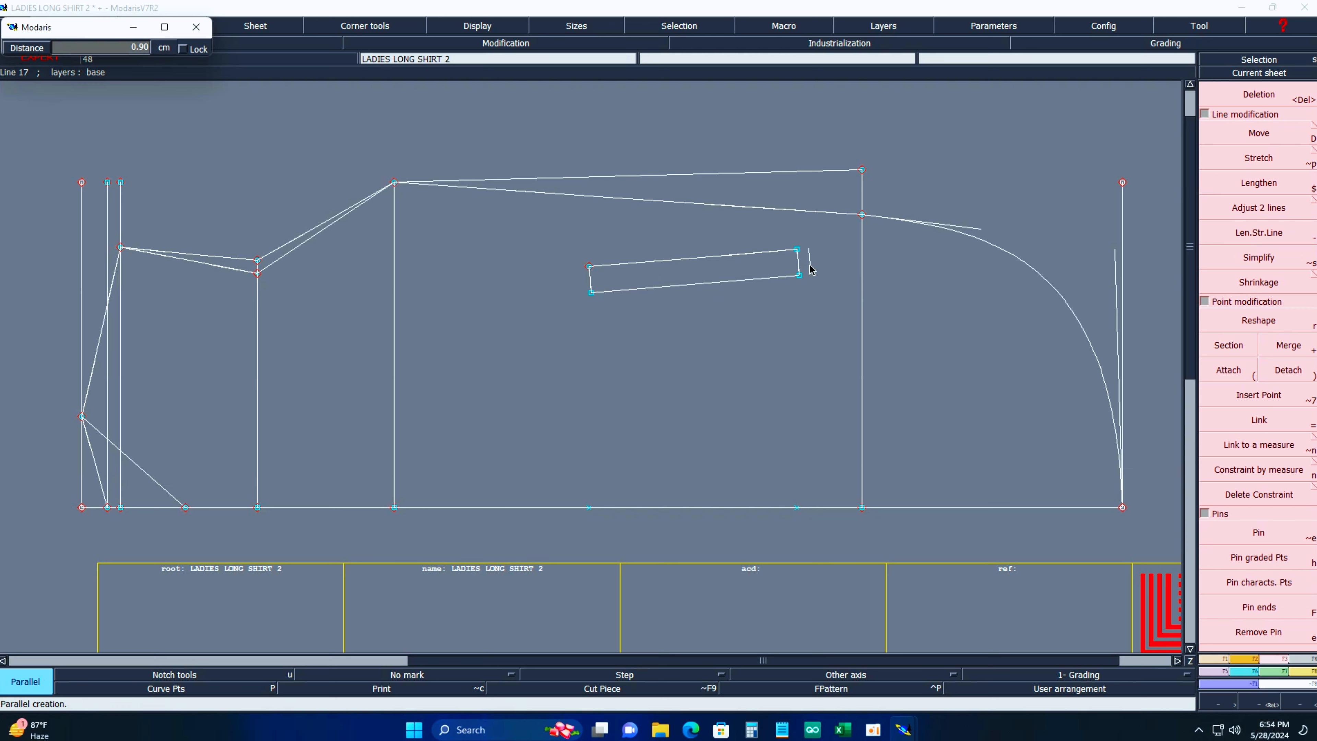
type("2.00")
key("Return")
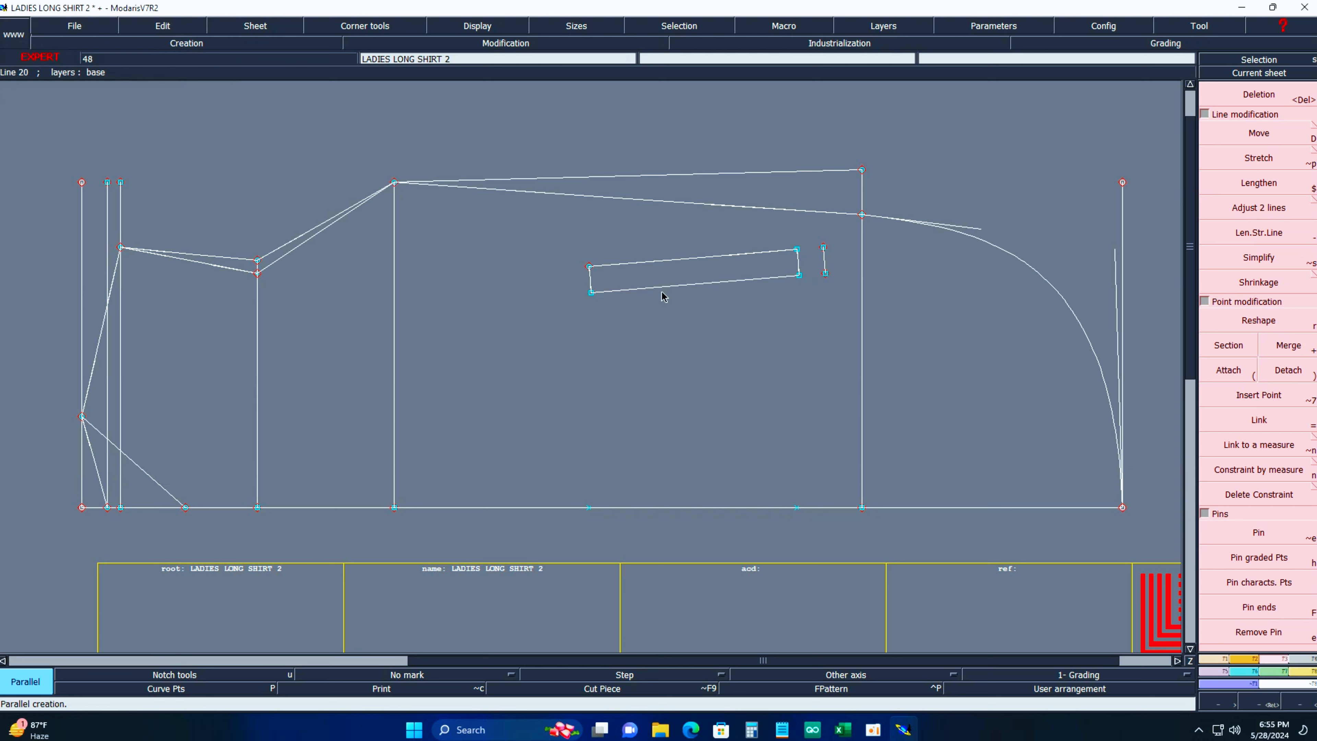
left_click(595, 289)
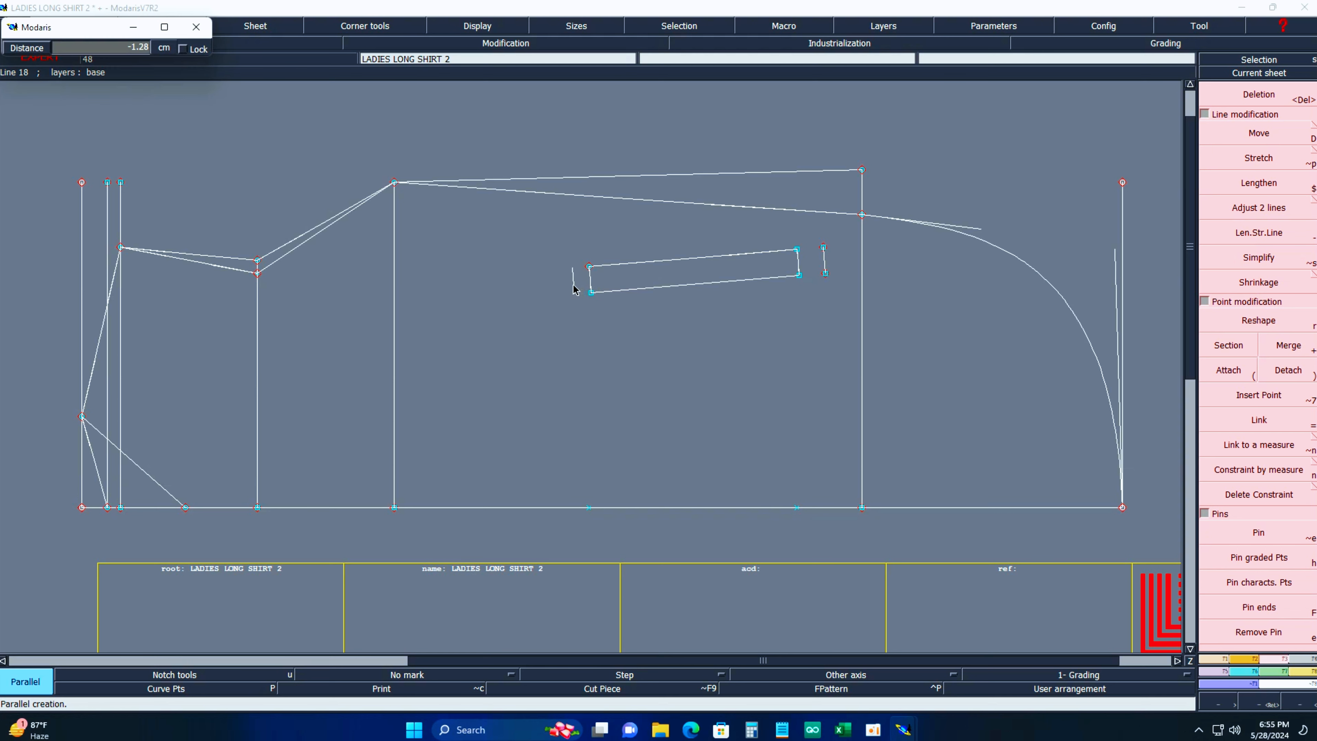
type("-2.00")
key("Return")
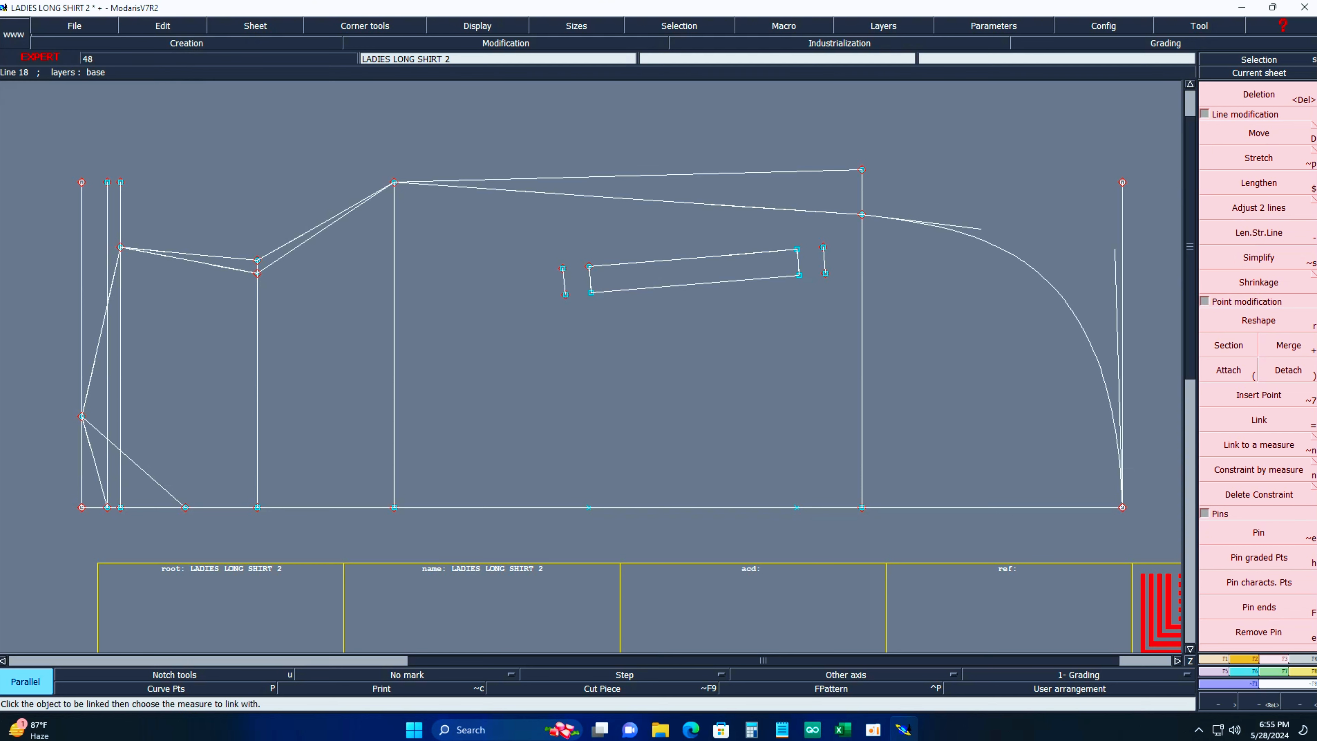
Extend both short parallels past the side seam with Len.Str.Line, and delete the leftover intermediate point on the hem-side one.
left_click(1257, 236)
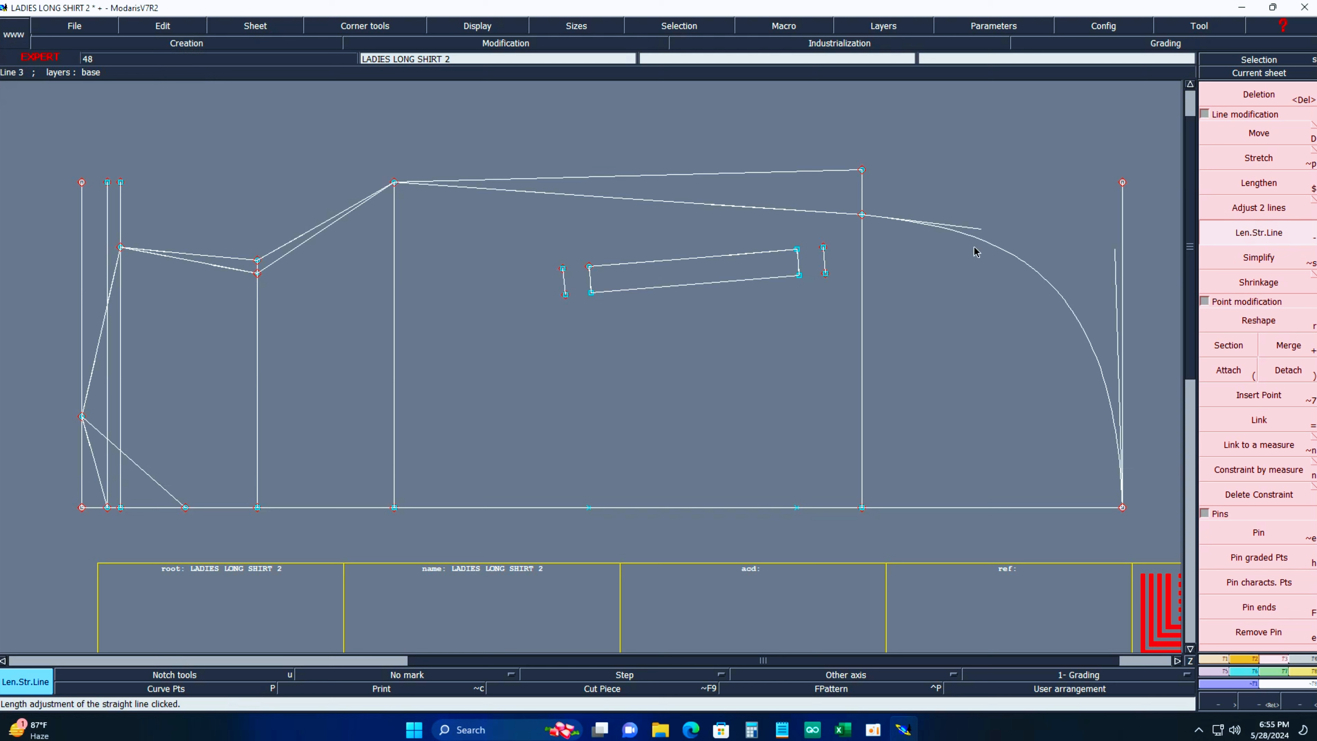
left_click(823, 260)
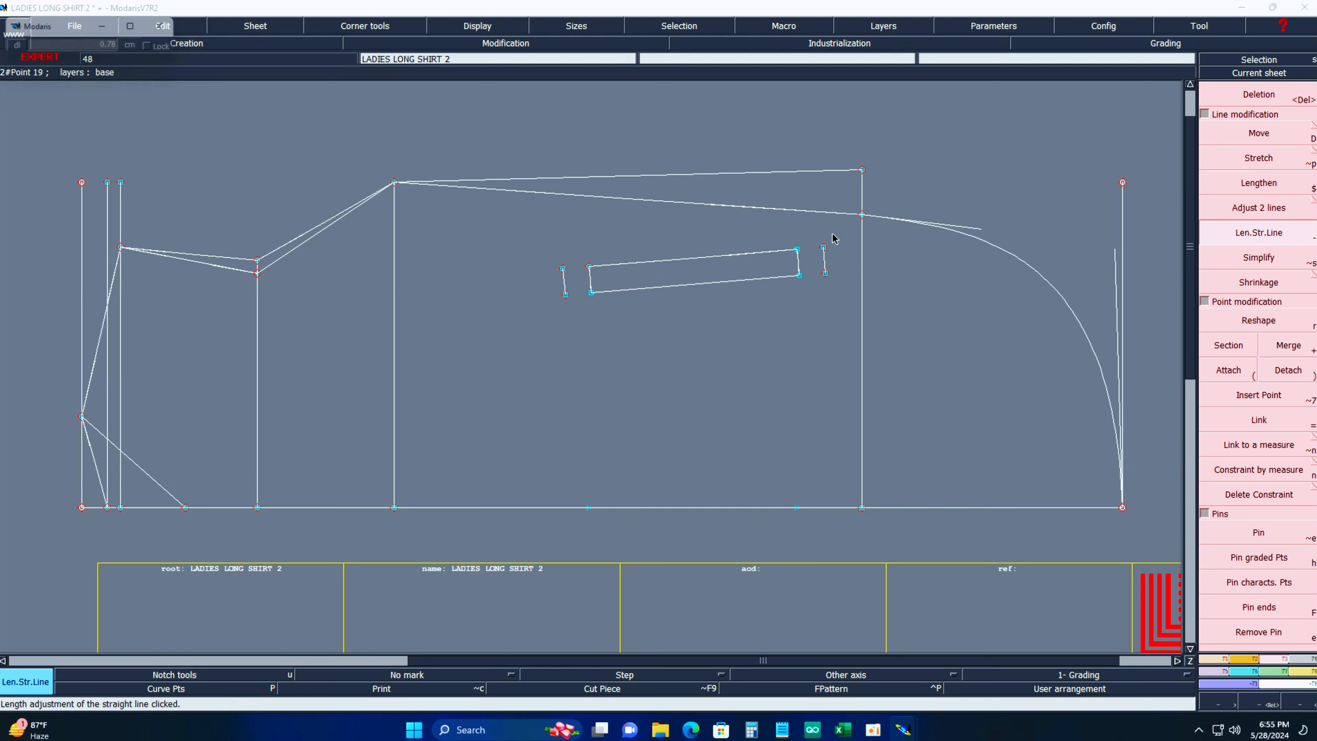
left_click(840, 202)
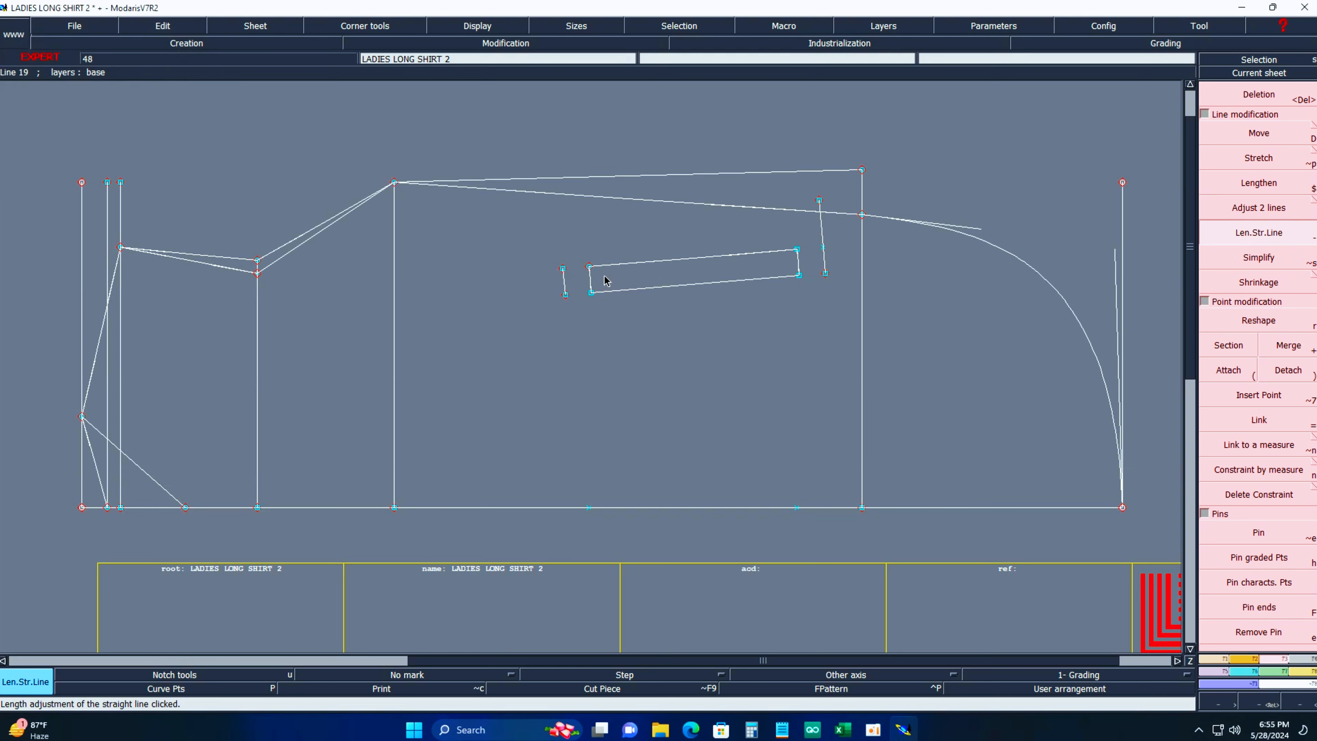
left_click(563, 282)
left_click(568, 193)
key("Delete")
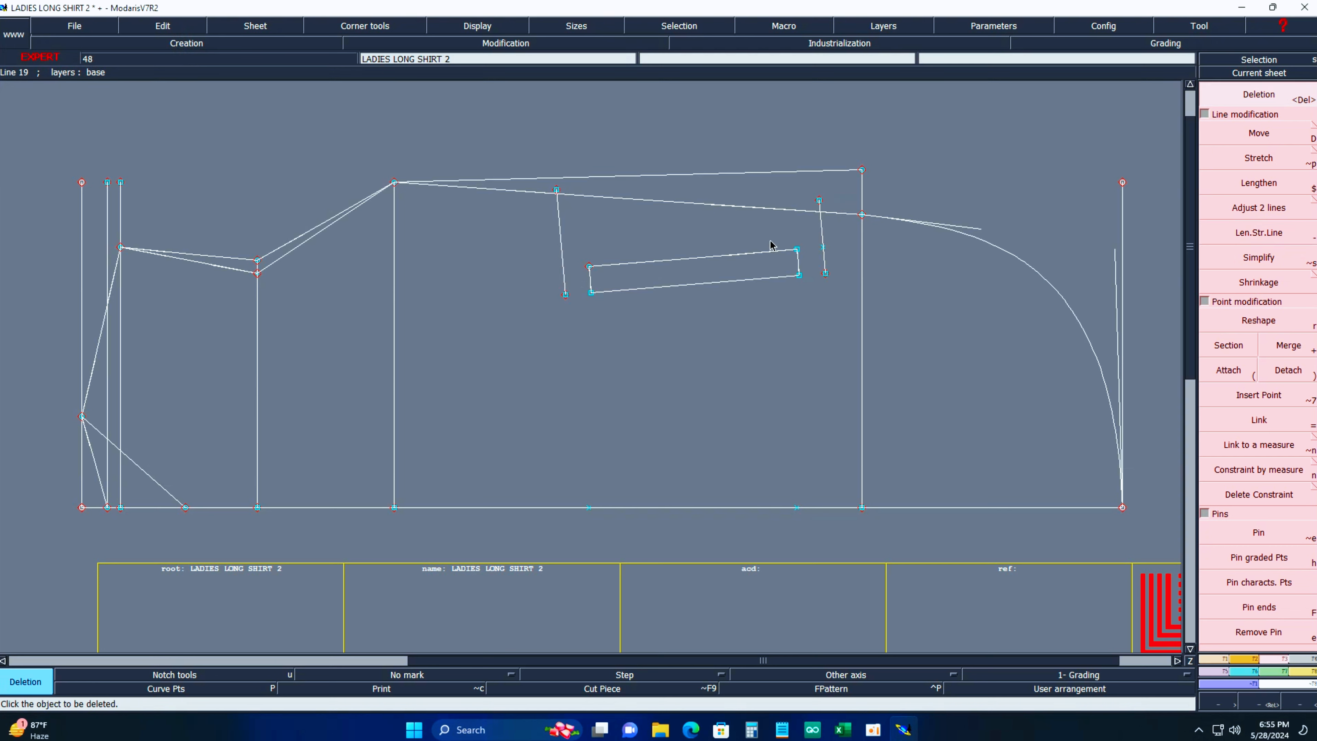
left_click(826, 250)
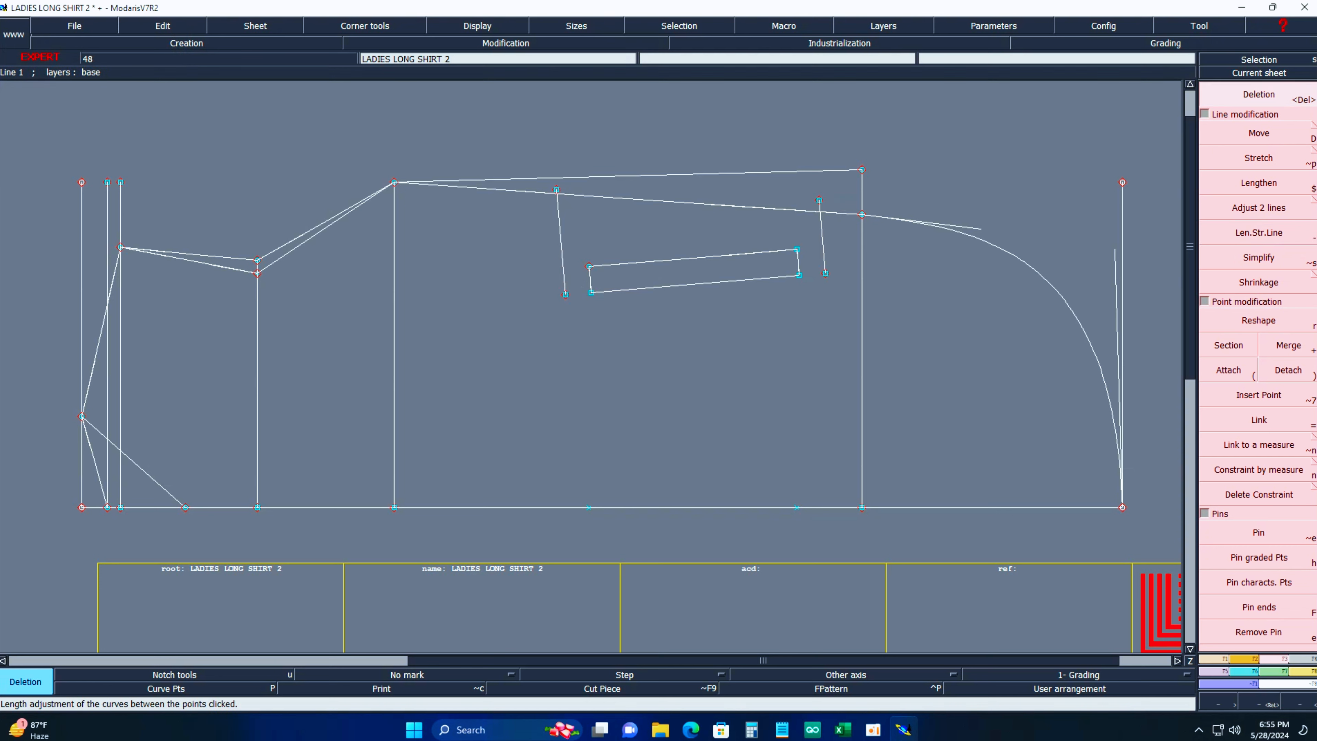
Trim both extended parallels to the side seam with Adjust 2 lines, and delete the two leftover points on the long base line.
left_click(1280, 200)
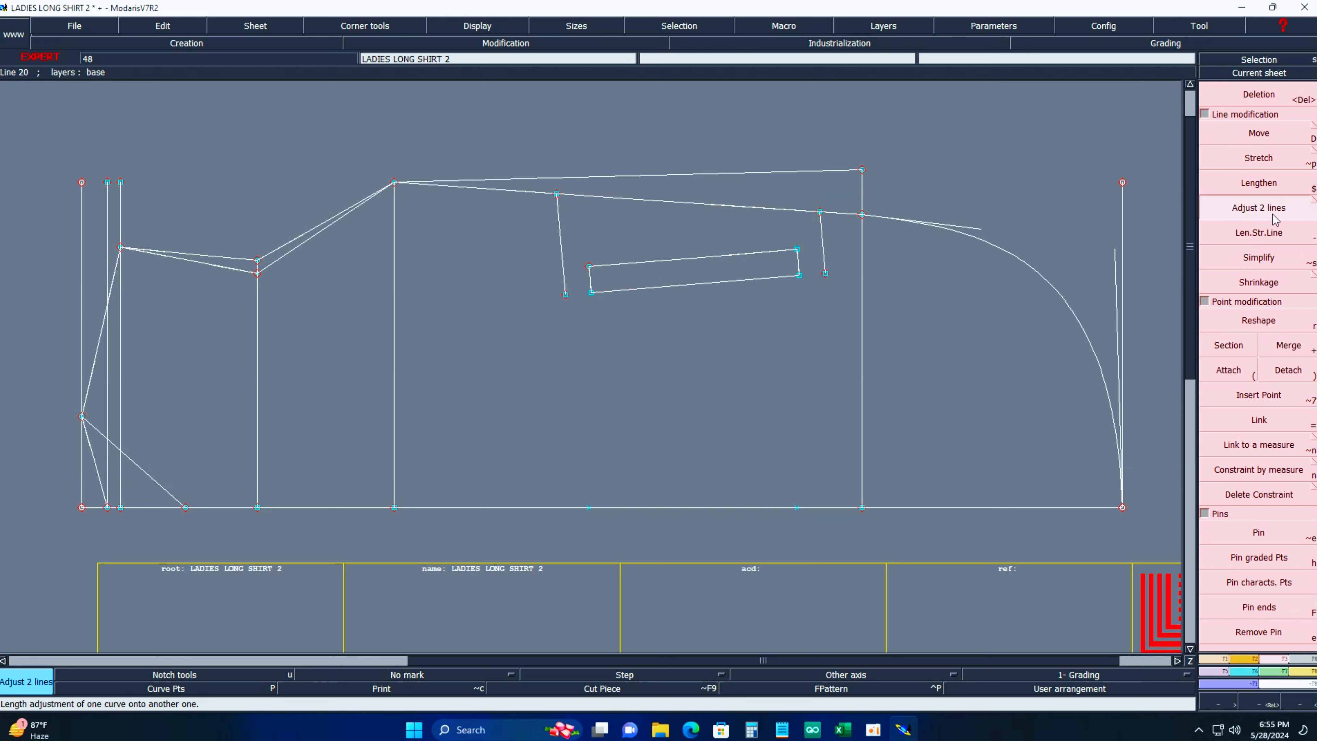
left_click_drag(544, 477, 814, 539)
key("Delete")
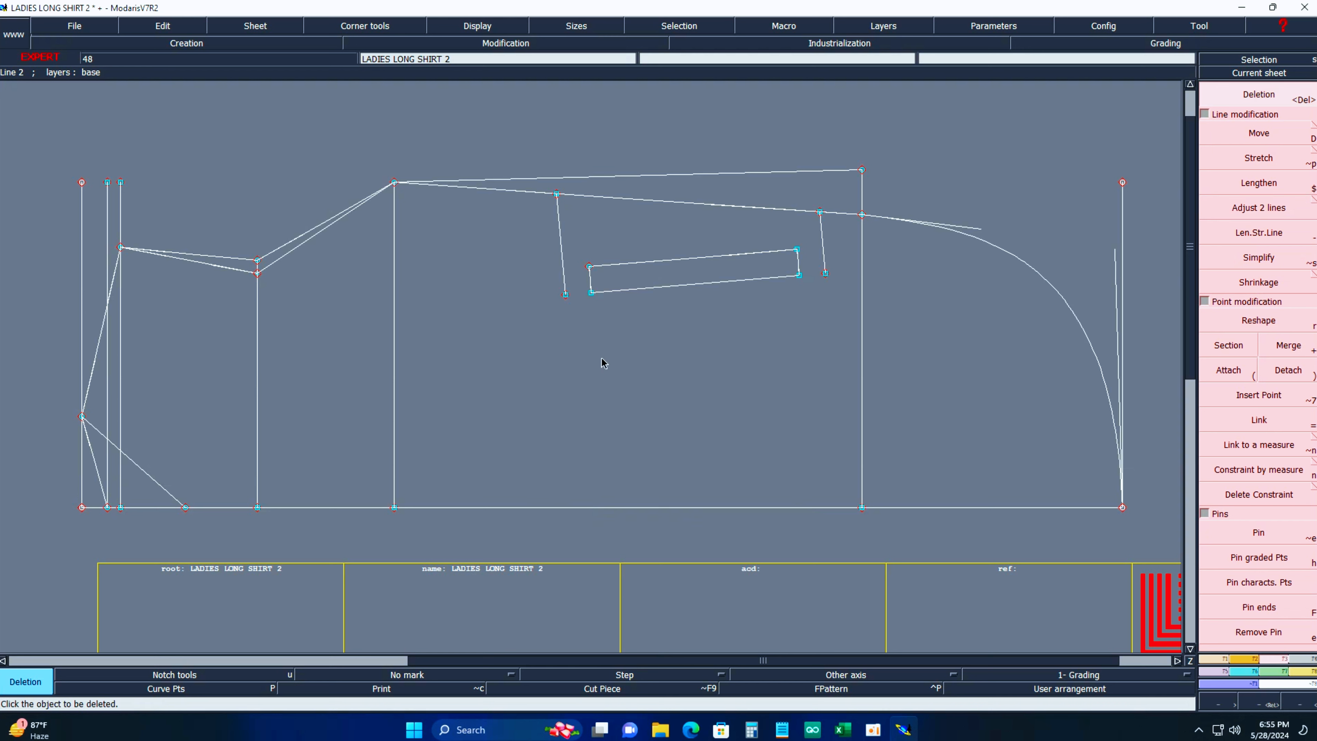
Draw the pocket bag outline with Bezier between the inner ends of the two parallels, through a corner point near the base line.
key("3")
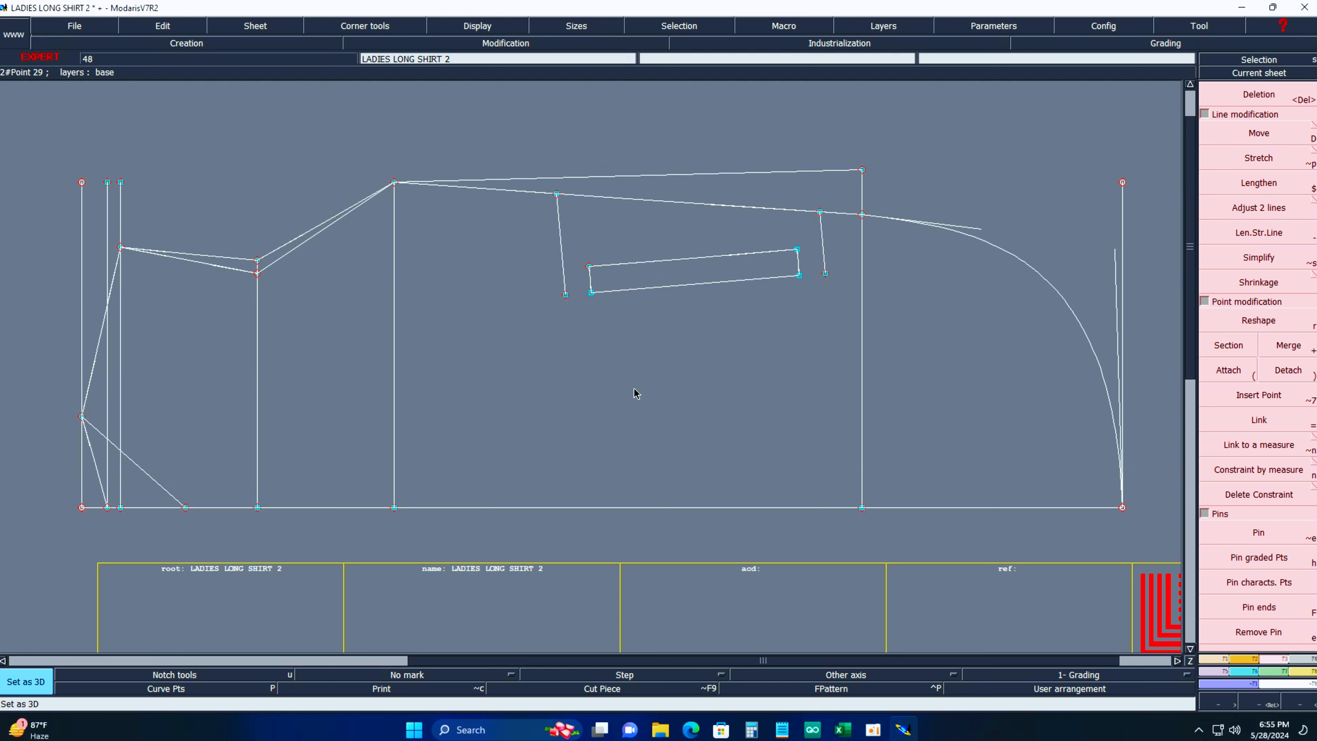
key("b")
left_click(565, 295)
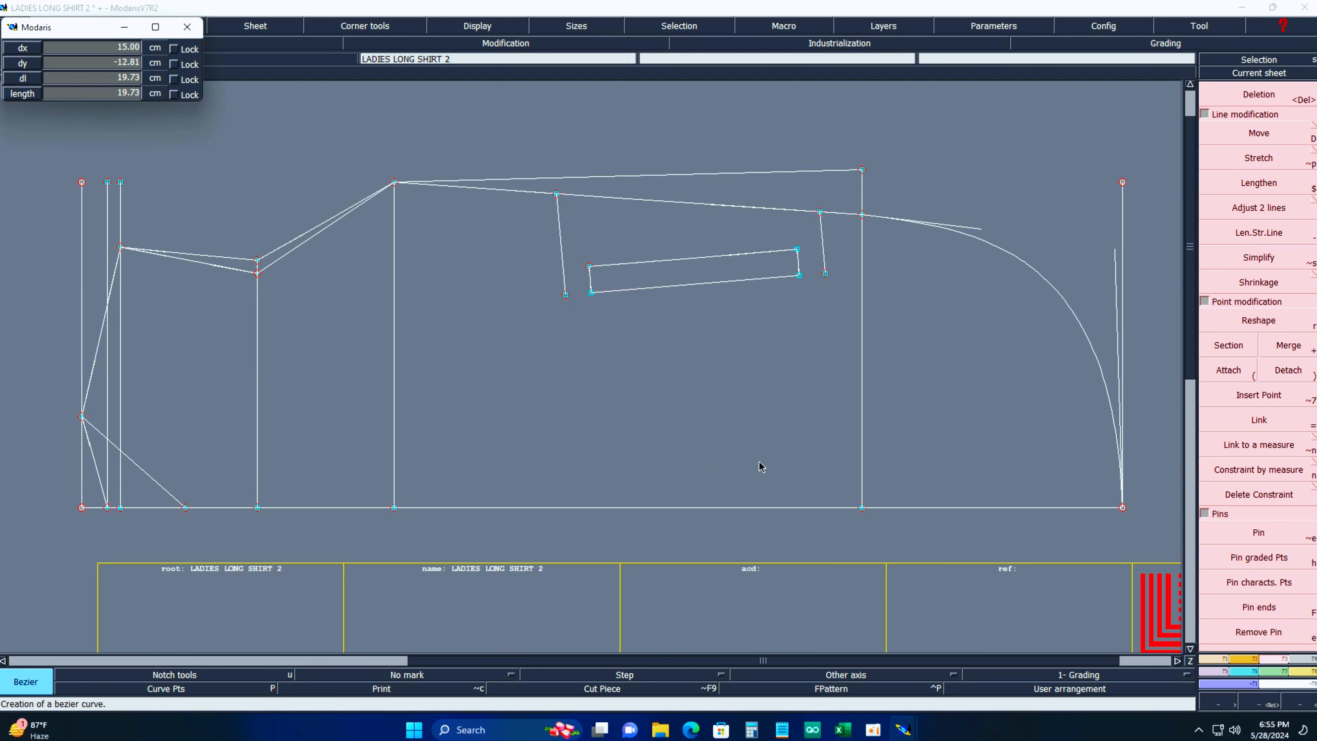
left_click(783, 470)
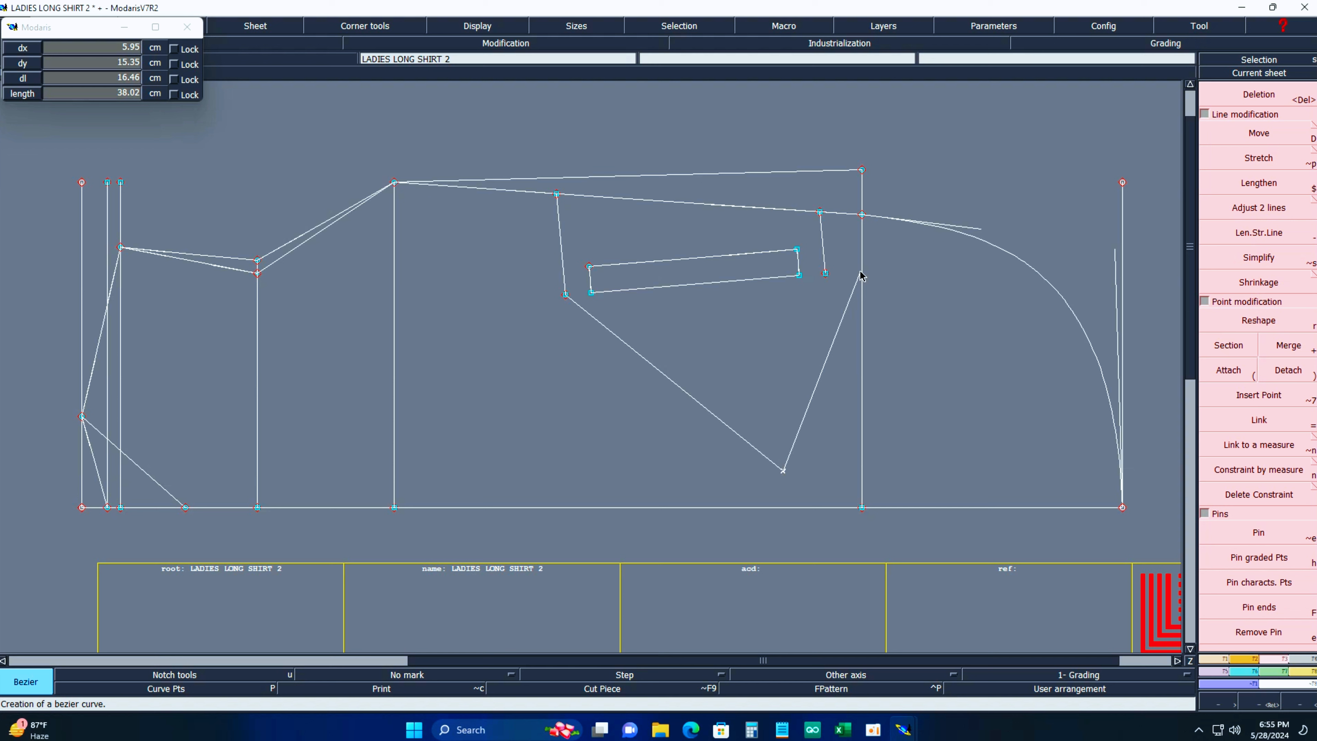
left_click(825, 275)
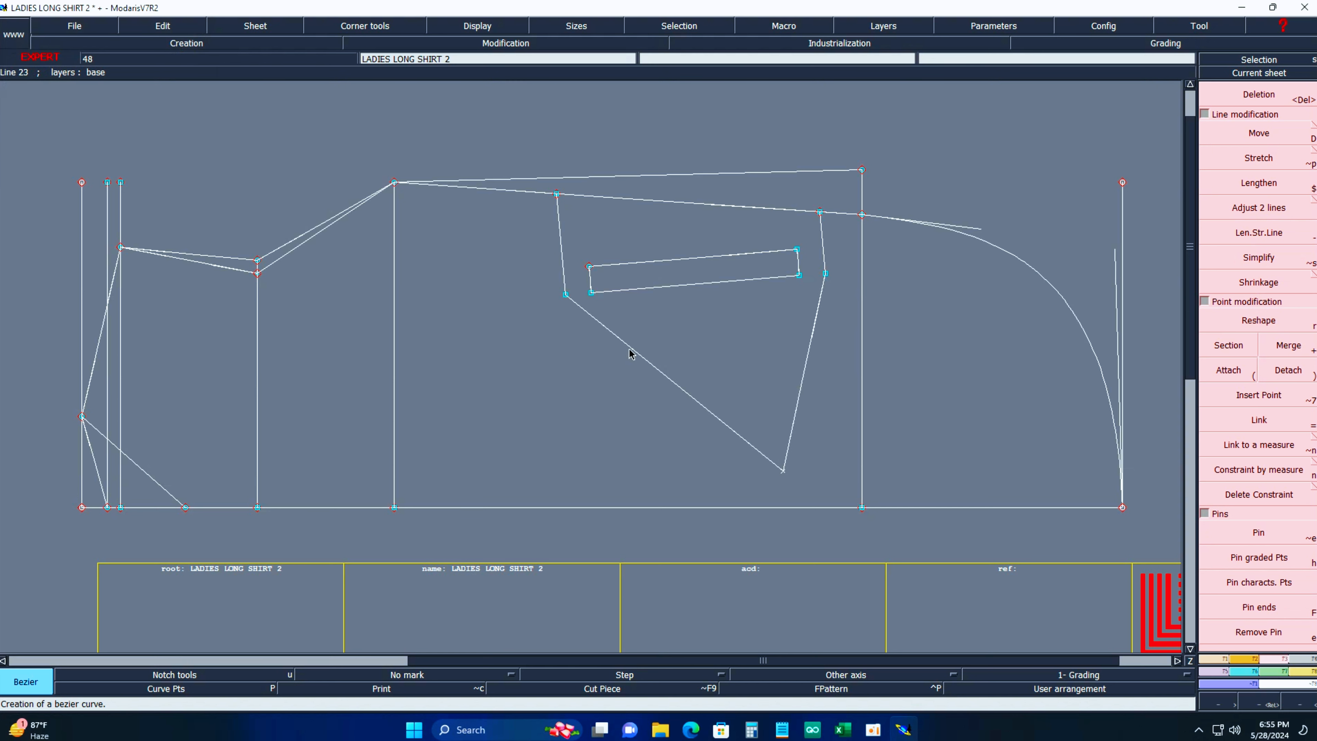
Try rounding the pocket bag outline with Reshape, bowing both segments outward from the corner point near the base line.
key("Escape")
key("r")
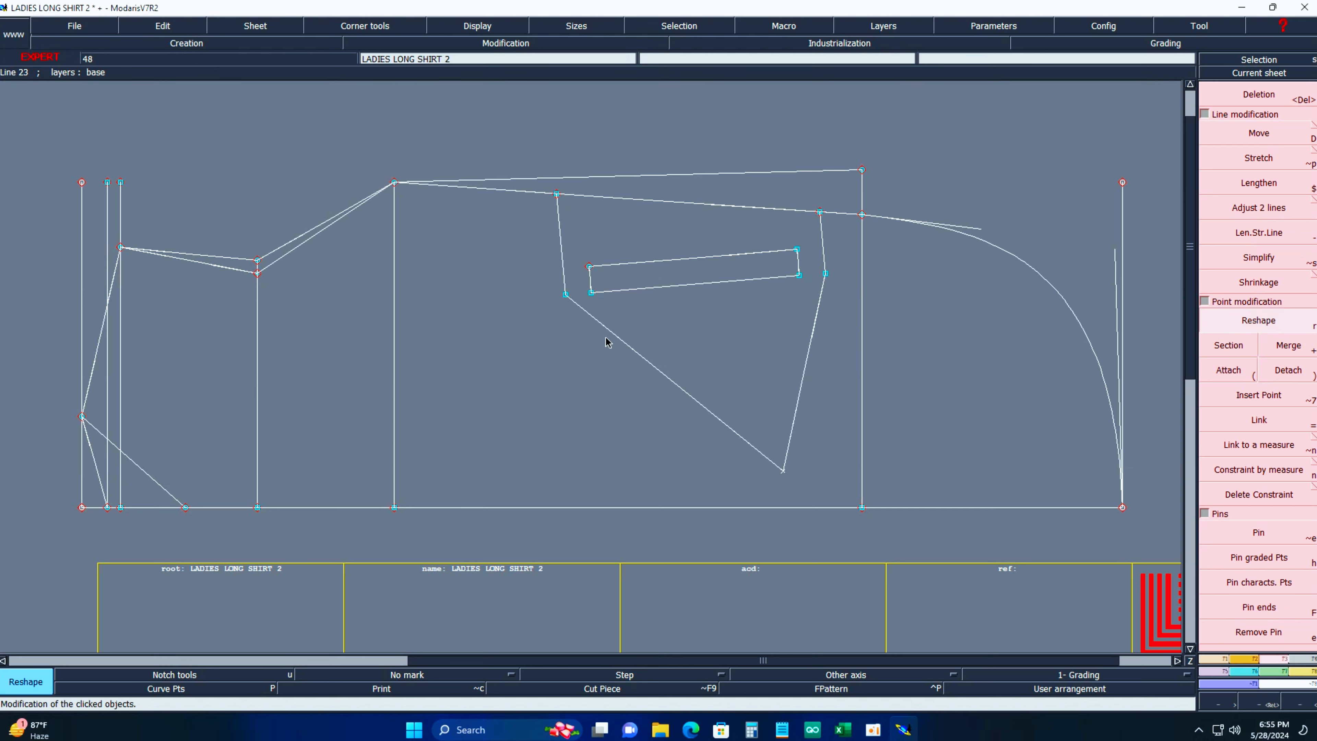
left_click(607, 342)
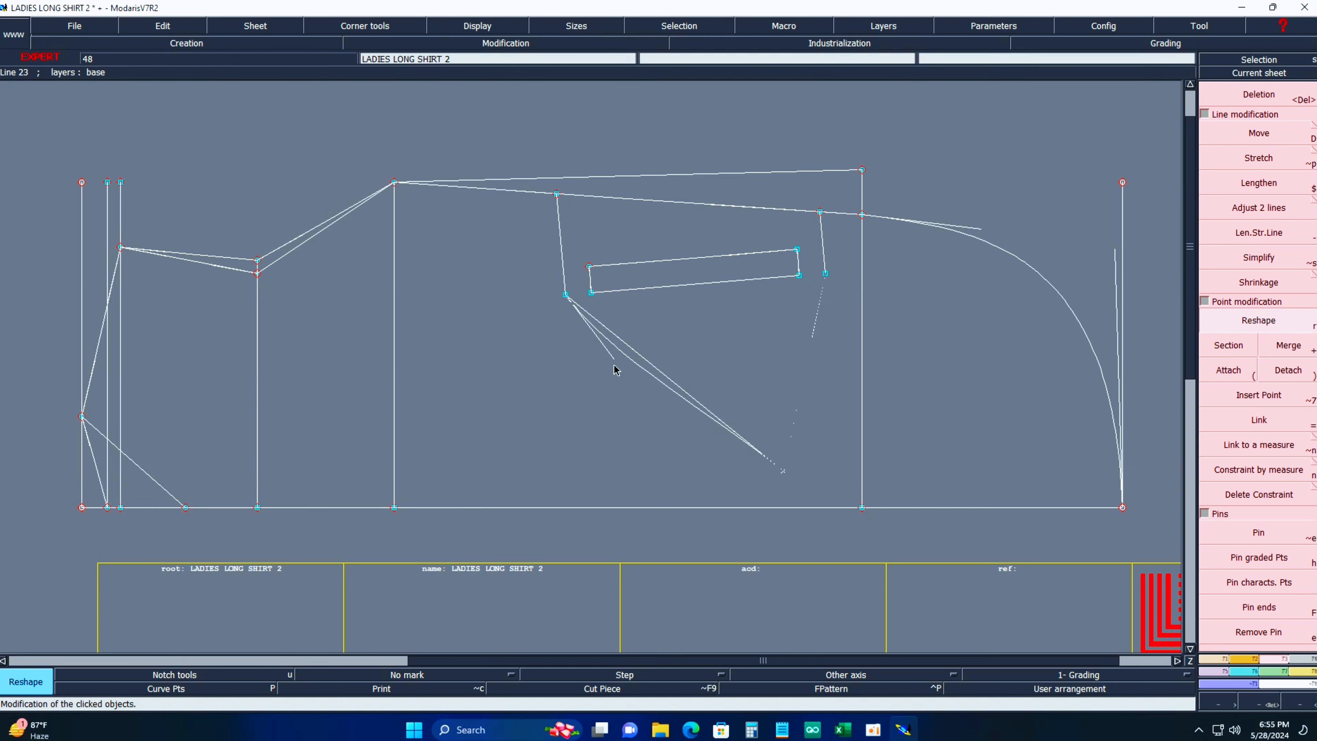
left_click(609, 454)
left_click(792, 438)
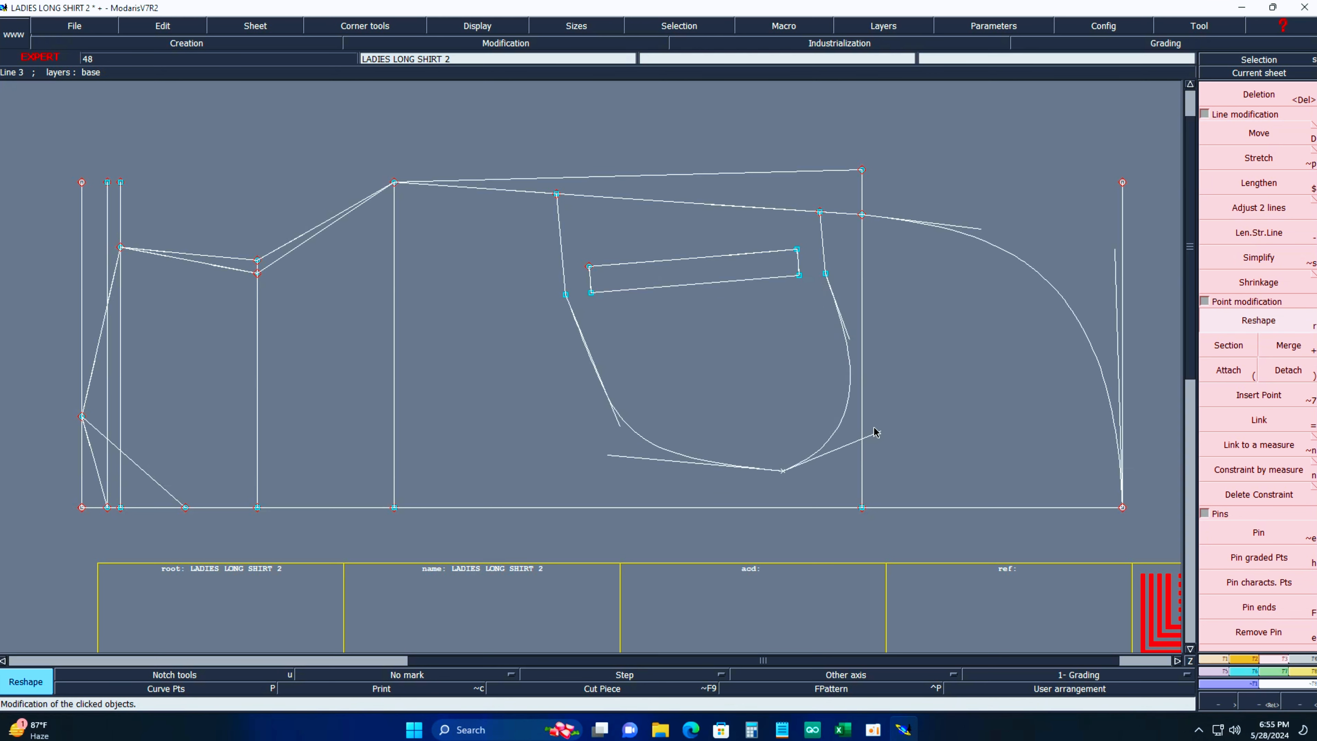
left_click(913, 436)
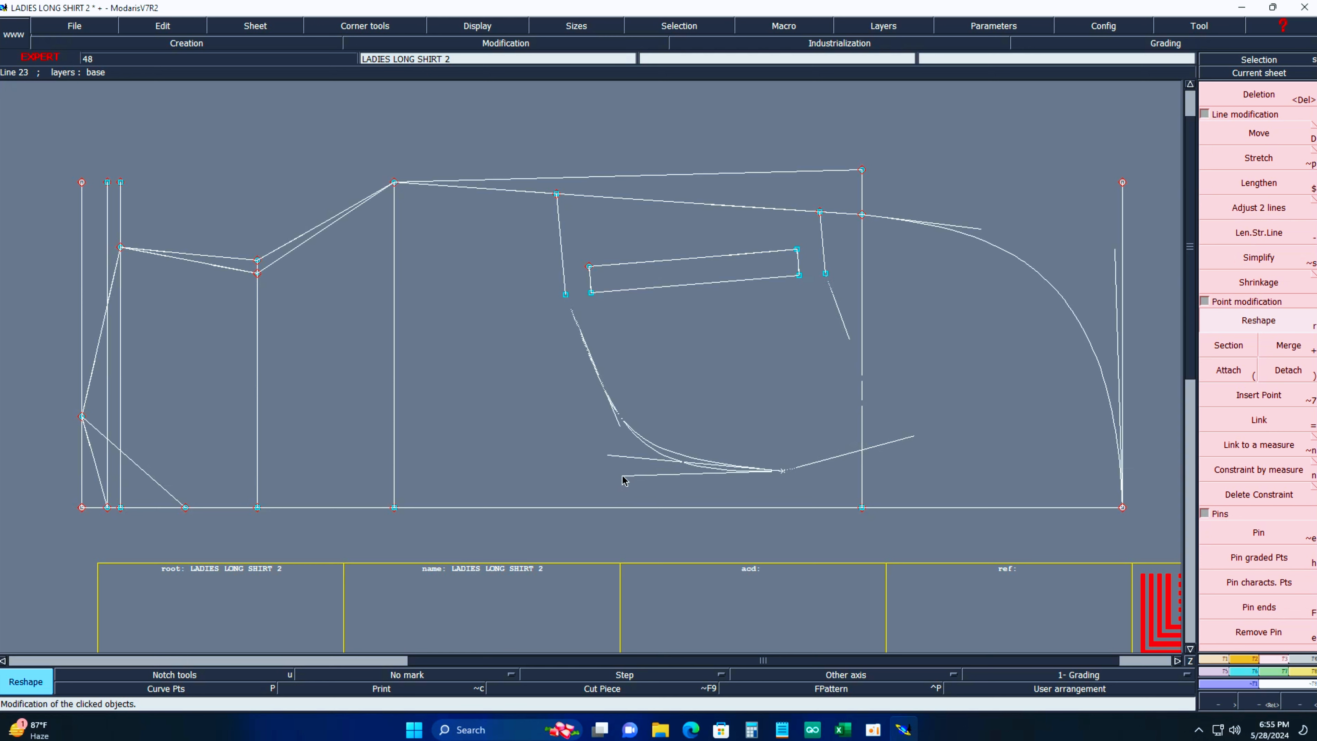
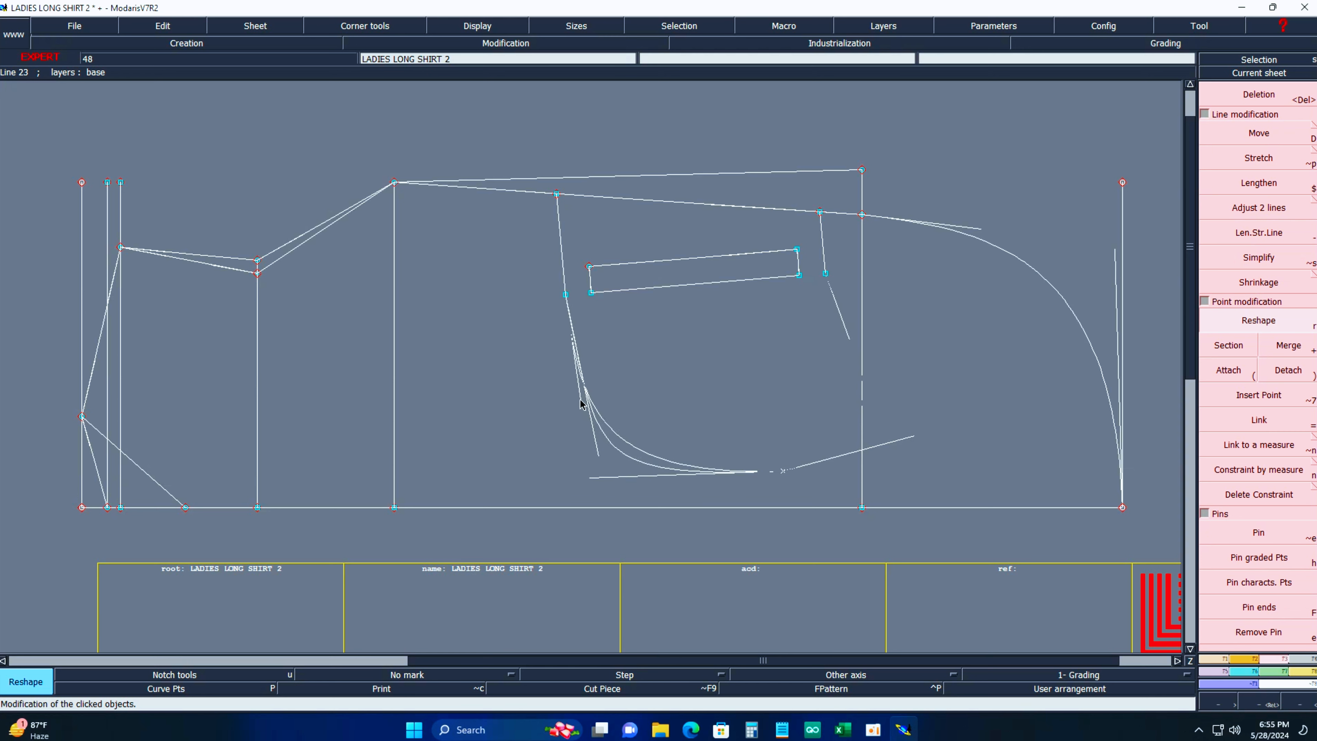
left_click(575, 382)
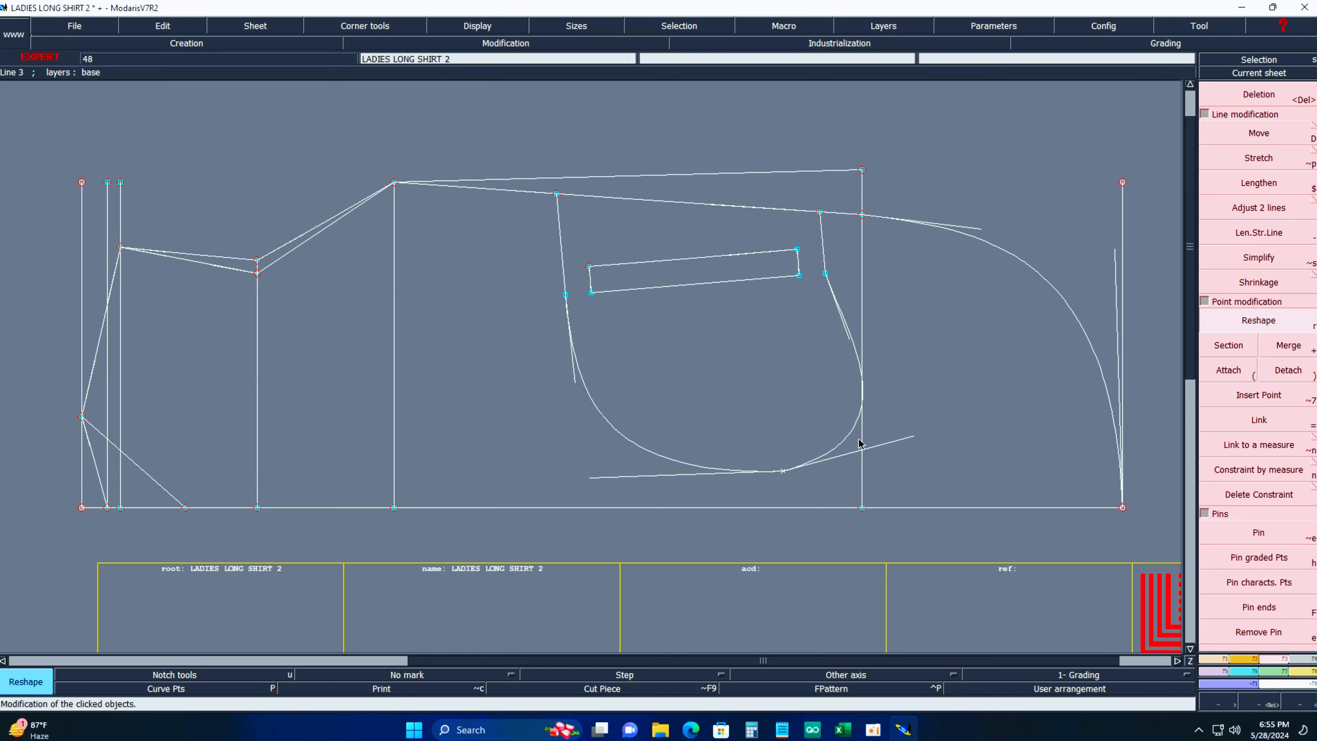
left_click(850, 337)
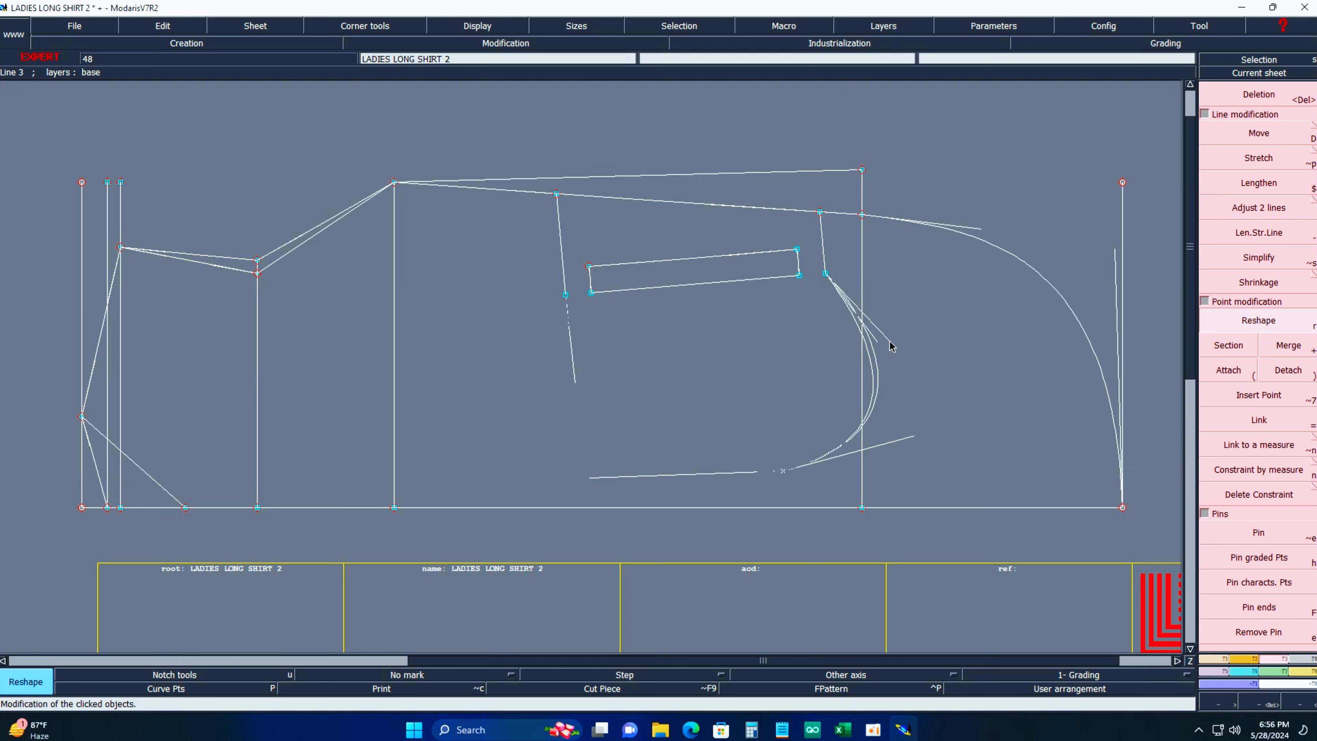
left_click(889, 343)
Delete the pocket bag outline and hem-side short parallel, and redraw the outline with Bezier from the armhole-side parallel through the corner point to the side seam.
key("Delete")
left_click(879, 373)
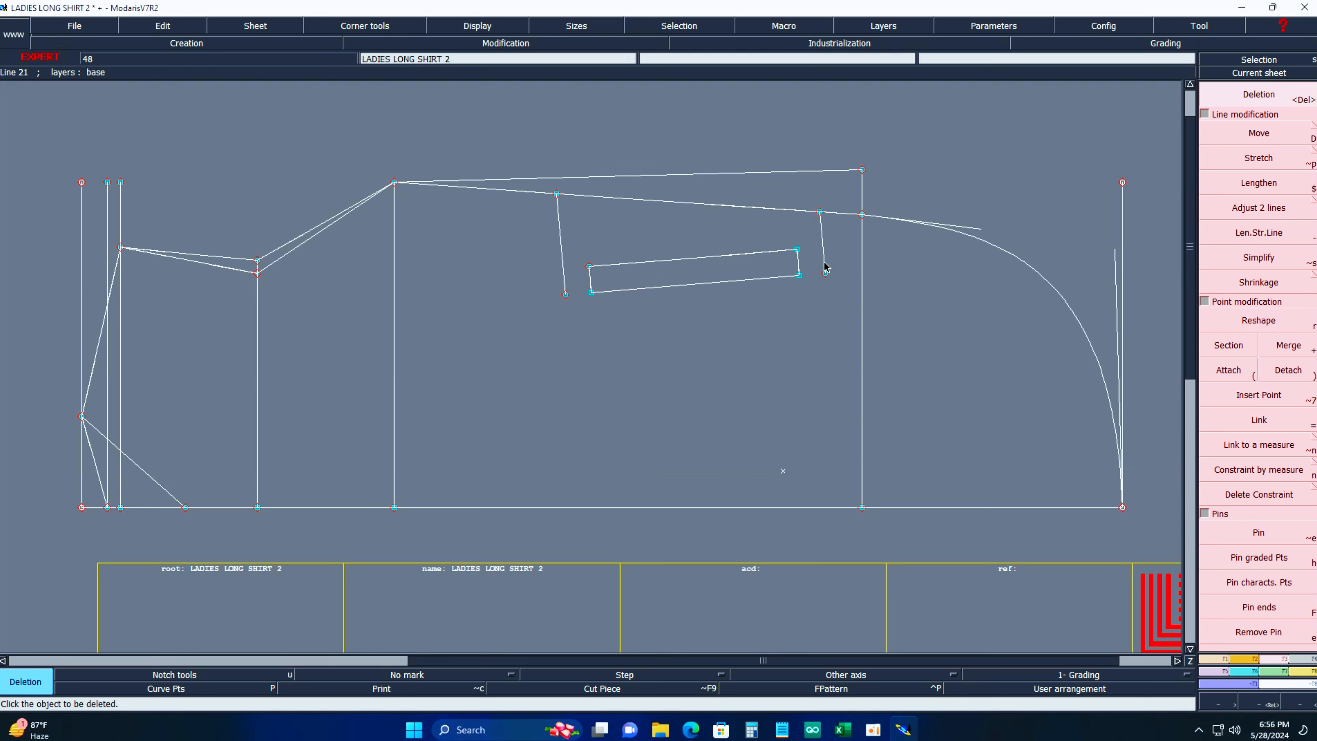
key("b")
left_click(565, 294)
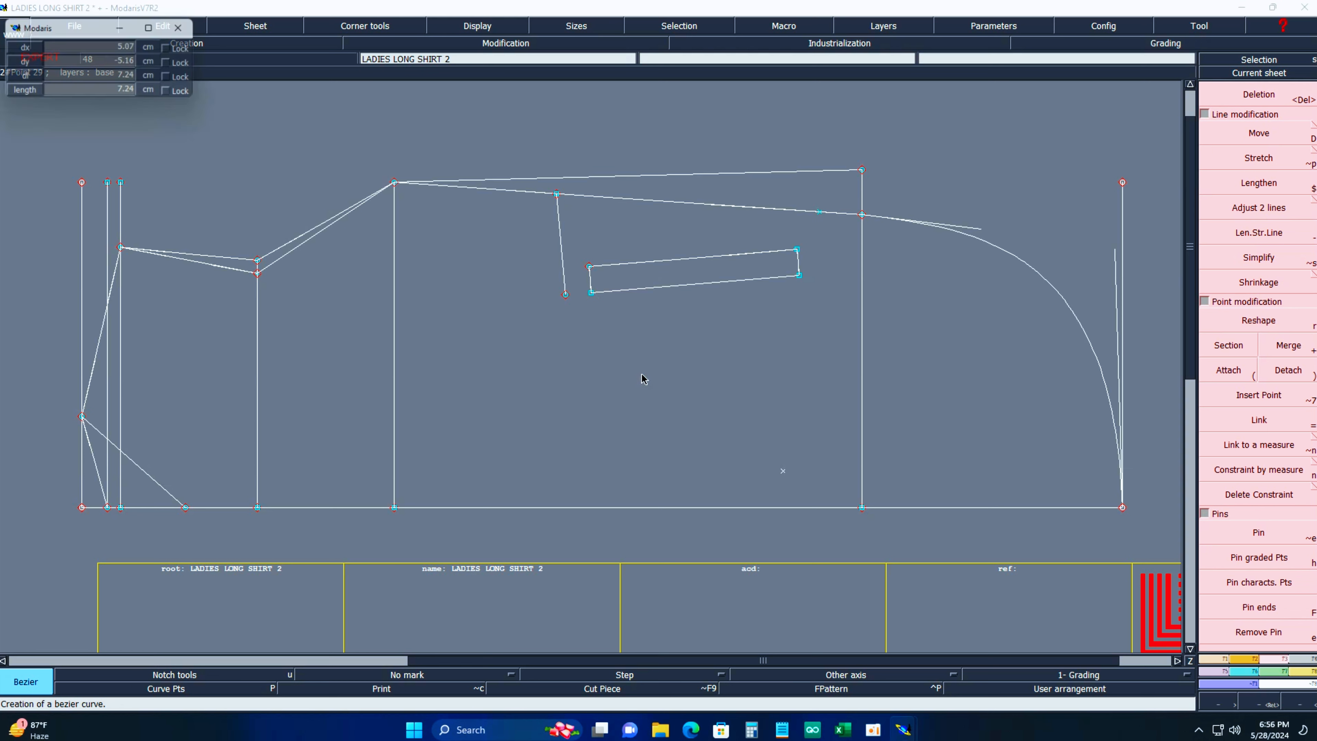
left_click(783, 470)
left_click(820, 211)
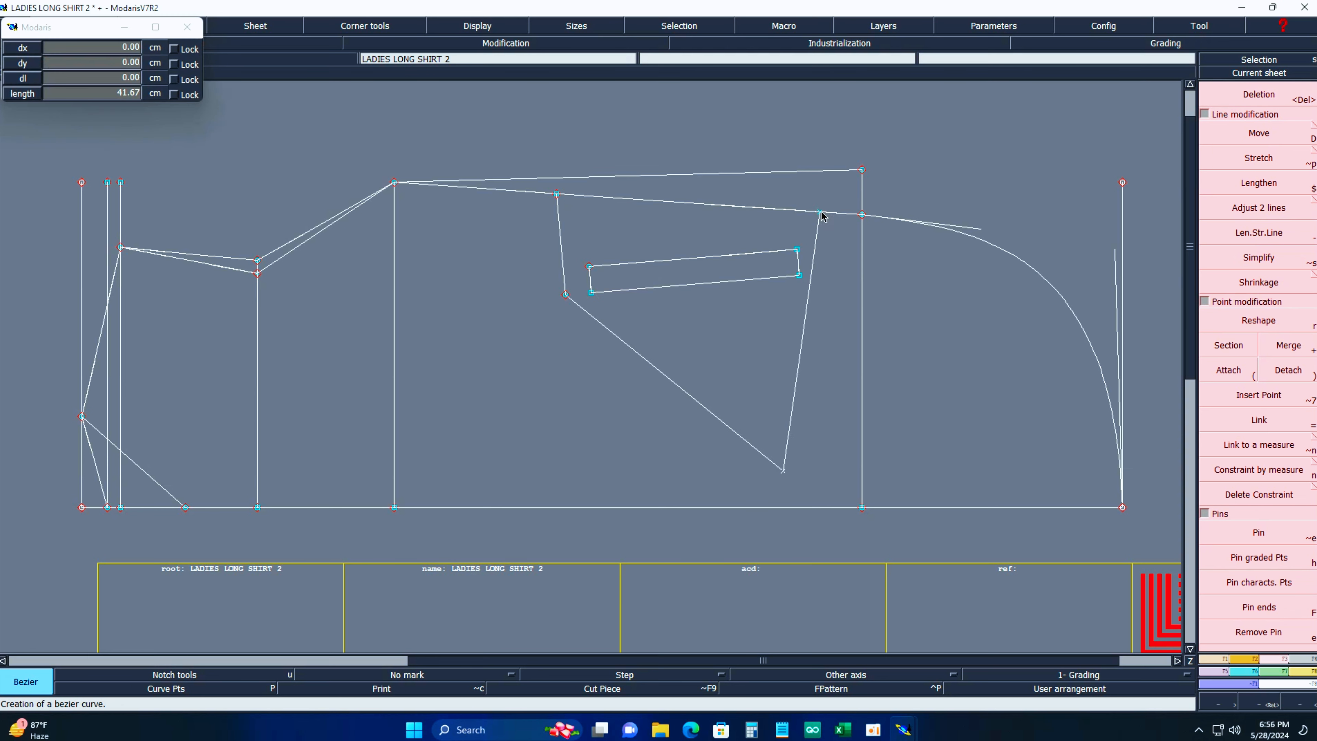
key("Escape")
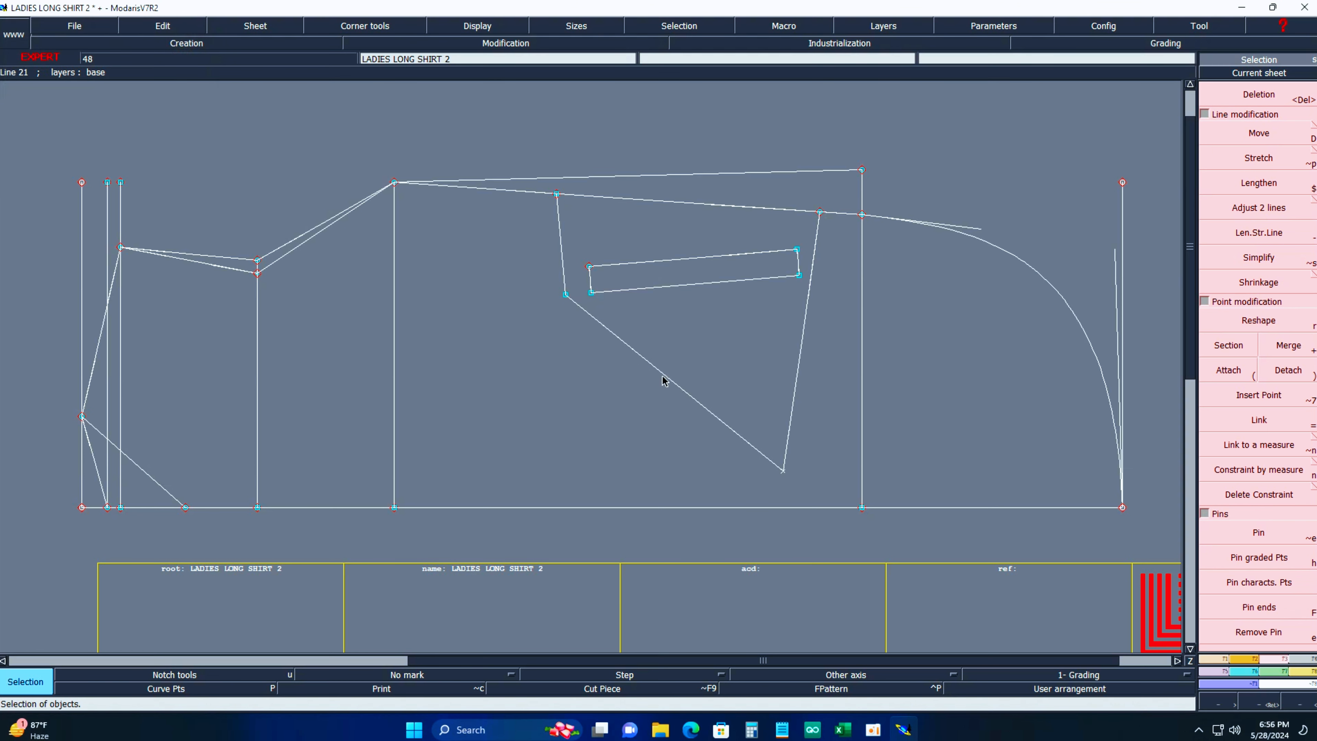
Reshape both segments of the new pocket bag outline into curves, bulging the hem-side segment past the nearby vertical construction line.
key("r")
left_click(637, 354)
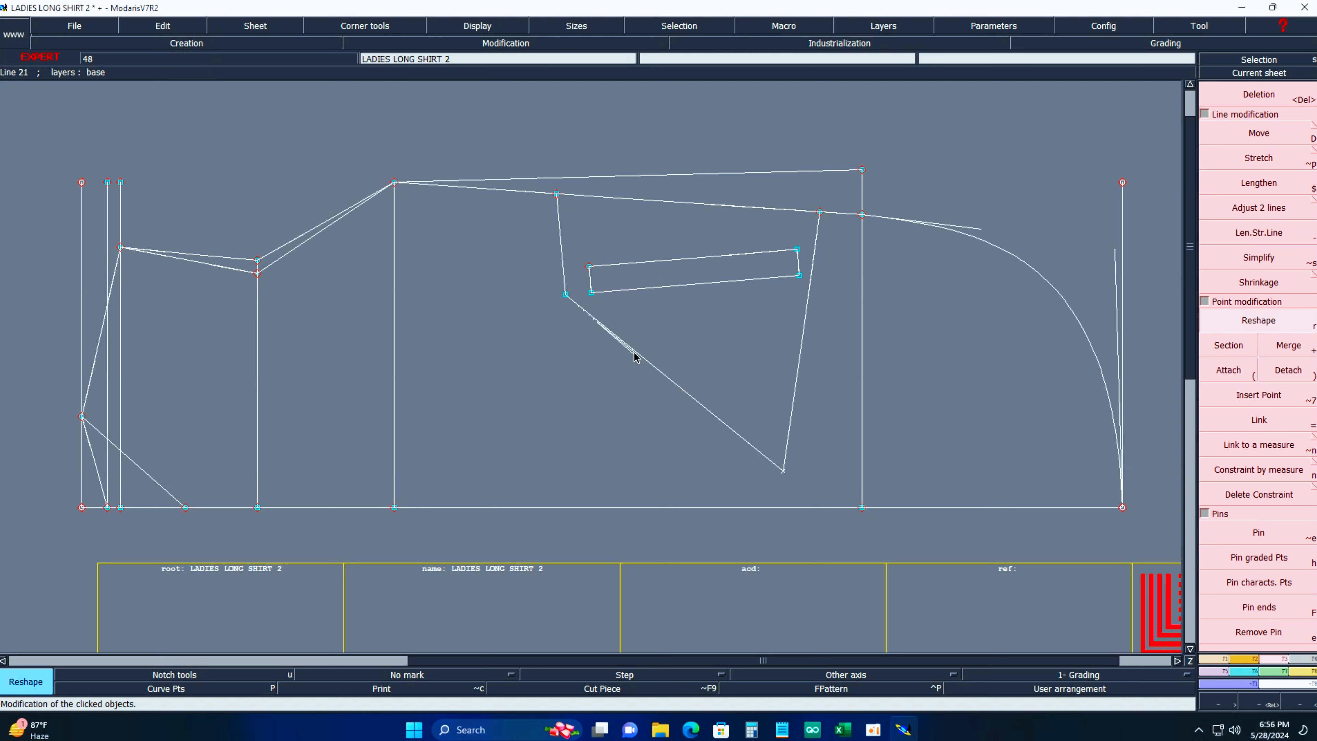
left_click(623, 469)
left_click(792, 421)
left_click(934, 389)
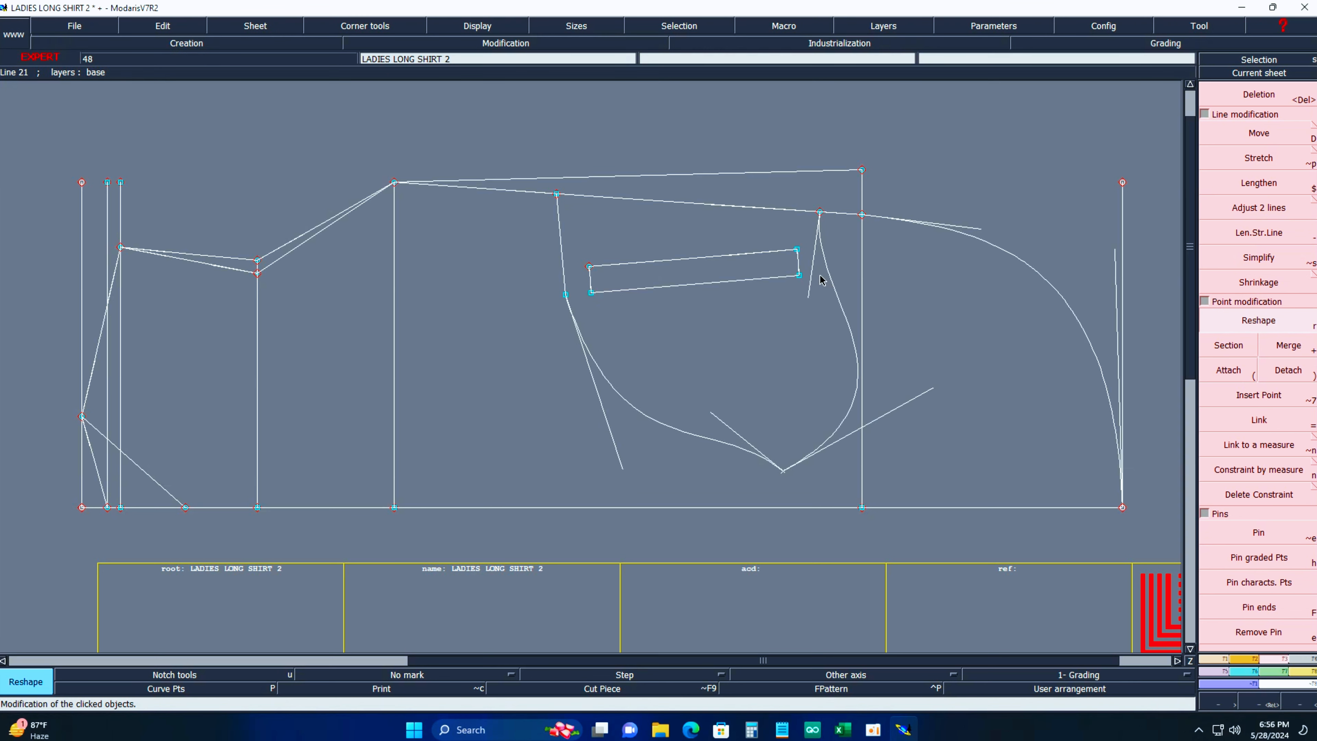
left_click(814, 269)
left_click(916, 321)
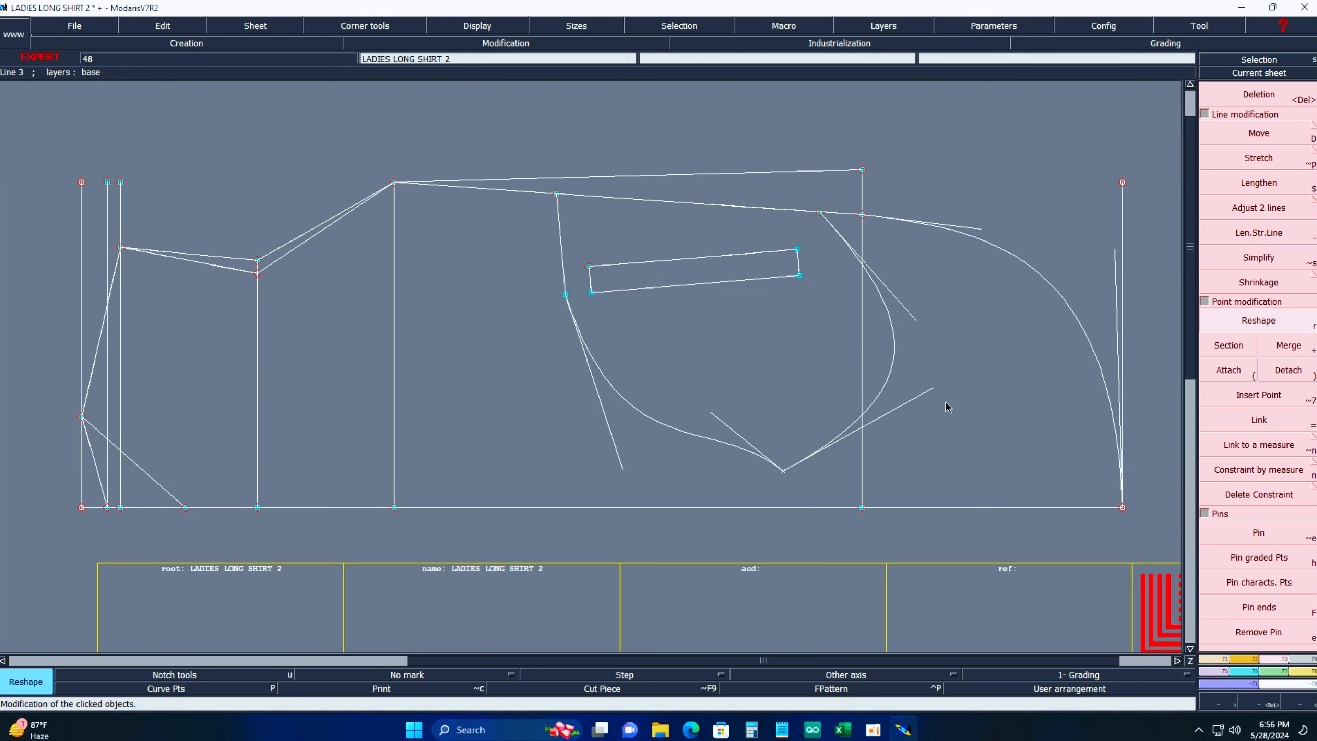
left_click(928, 389)
left_click(946, 419)
Smooth the pocket bag curve through its lowest point, align its armhole-side start with the short parallel, and slightly reduce the hem-side bulge.
left_click(712, 414)
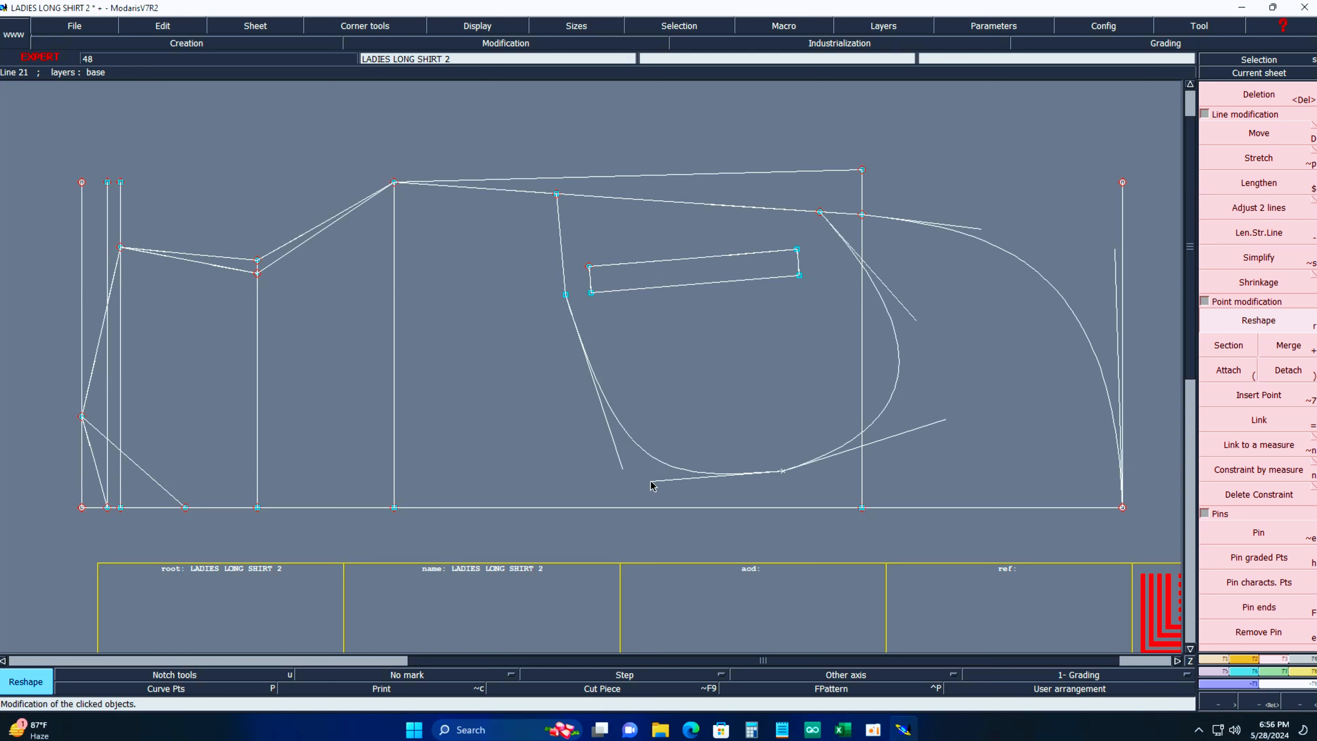
left_click(936, 428)
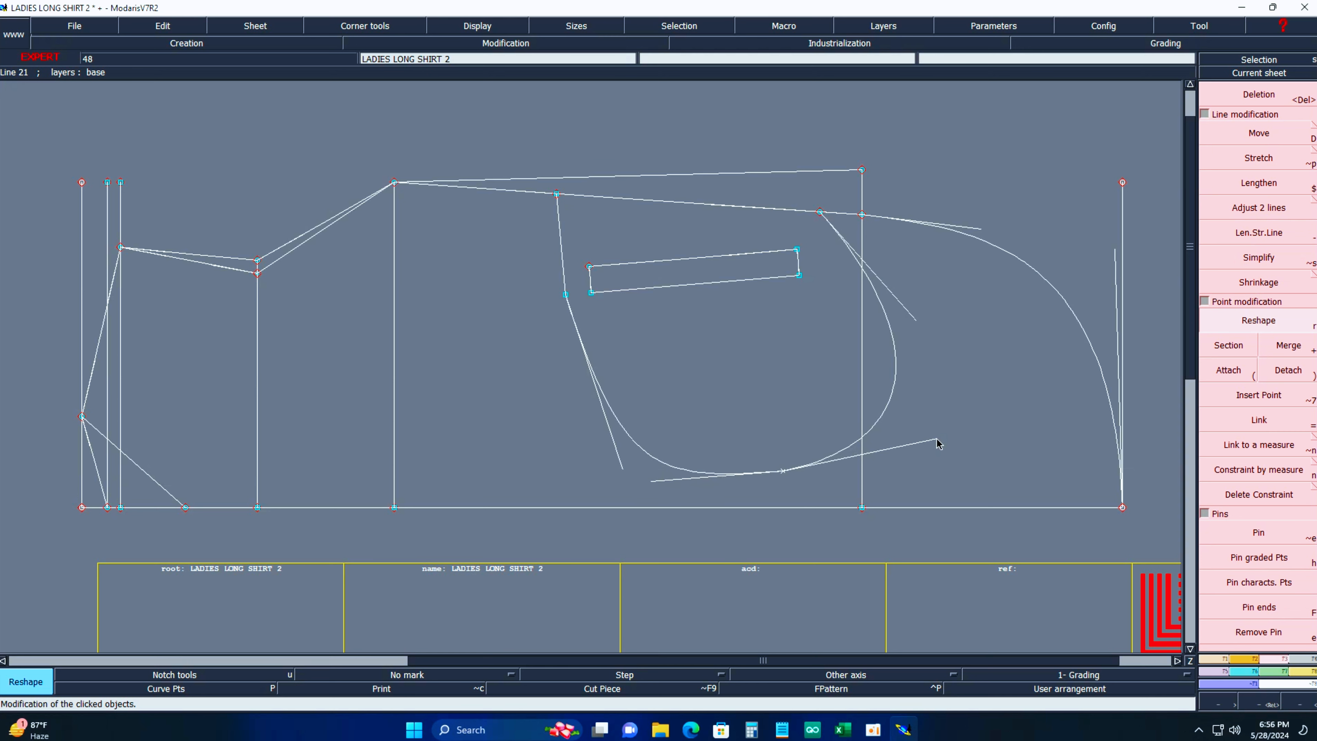
left_click(885, 442)
left_click(622, 470)
left_click(589, 493)
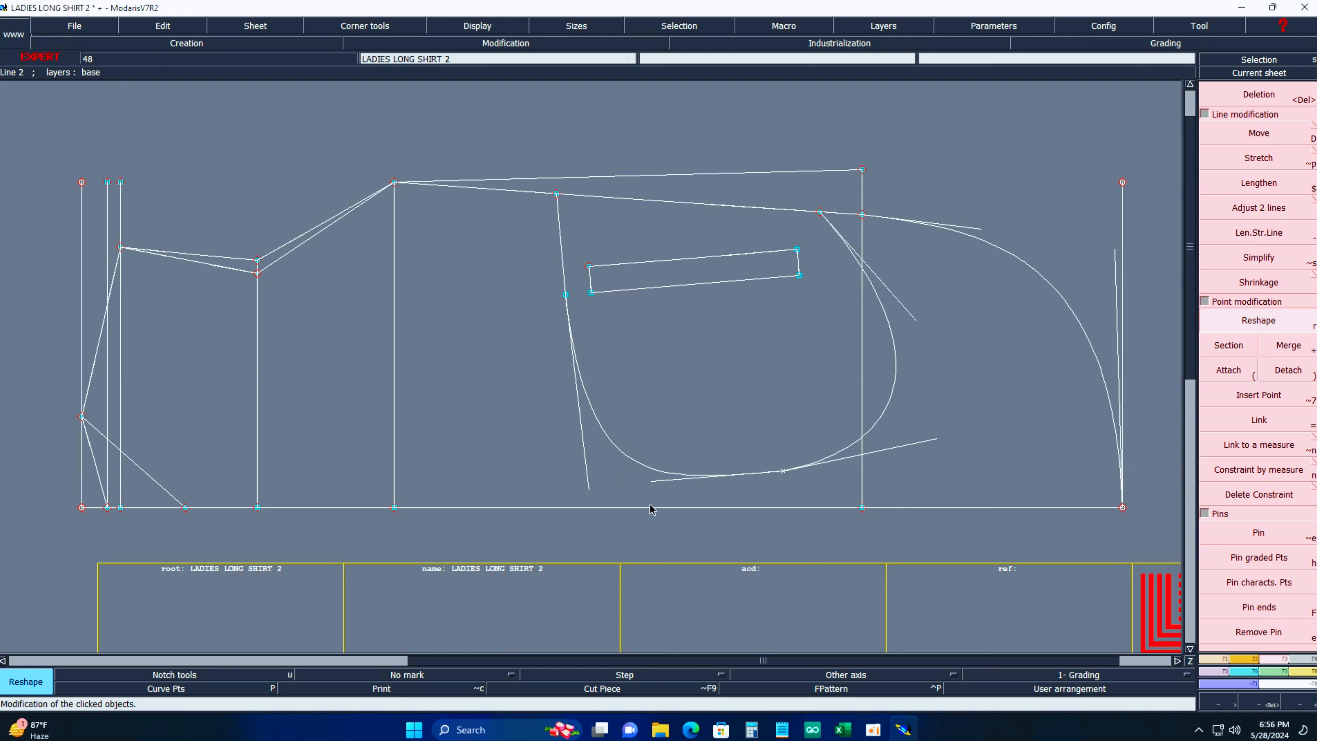
left_click(653, 483)
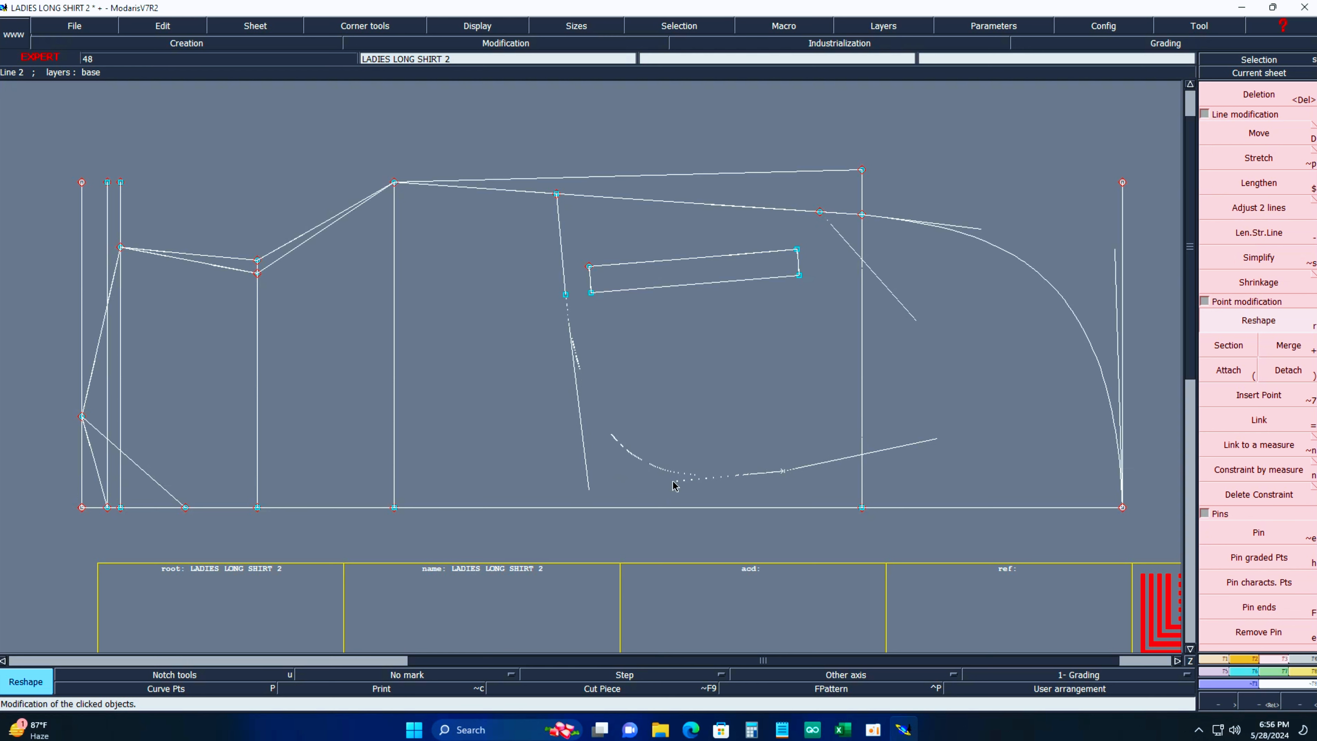
left_click(740, 485)
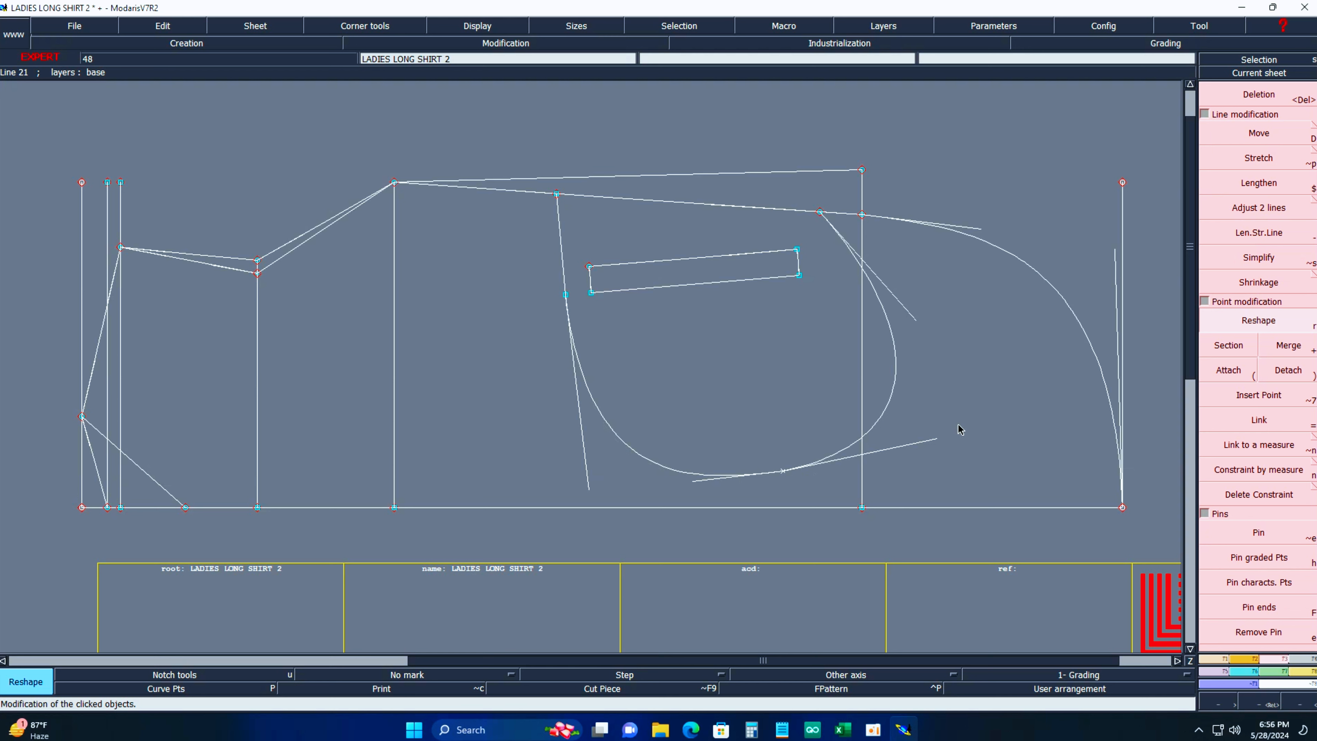
left_click(888, 303)
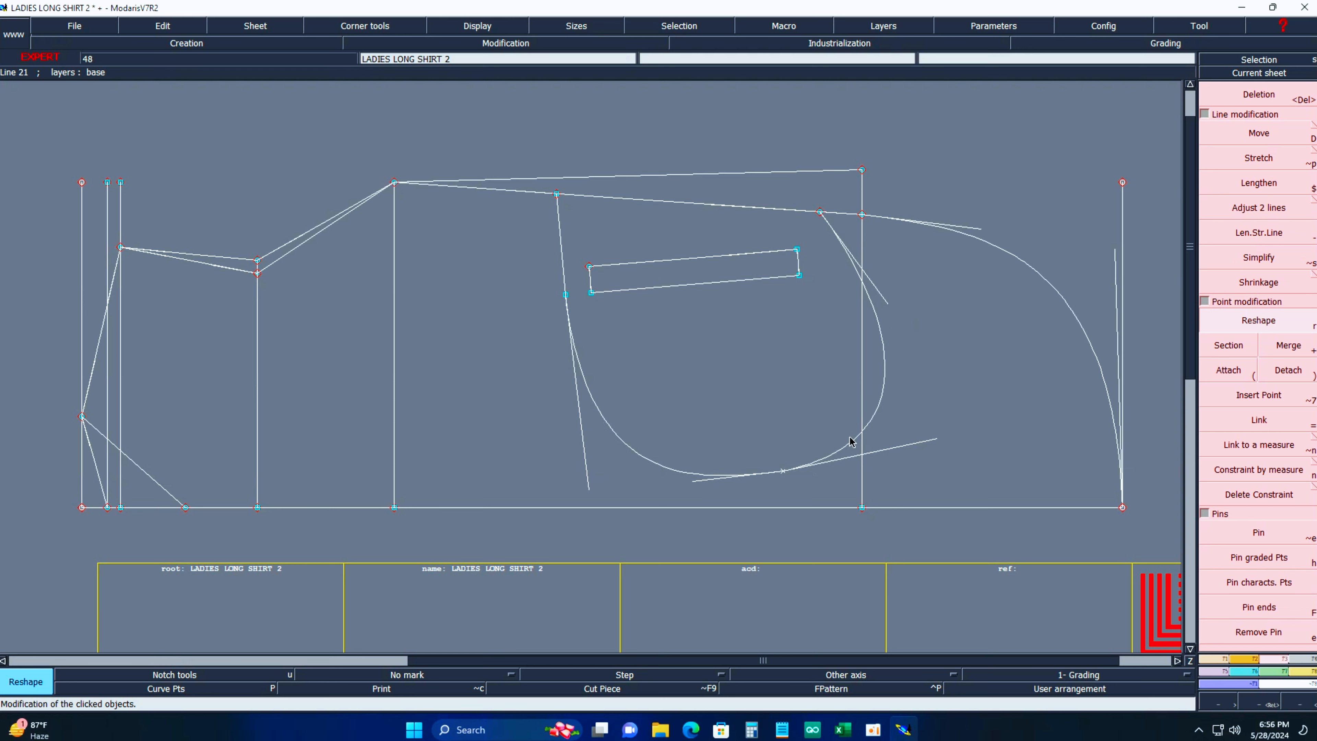
Hide the curve handles across the pattern.
left_click(502, 31)
left_click(480, 288)
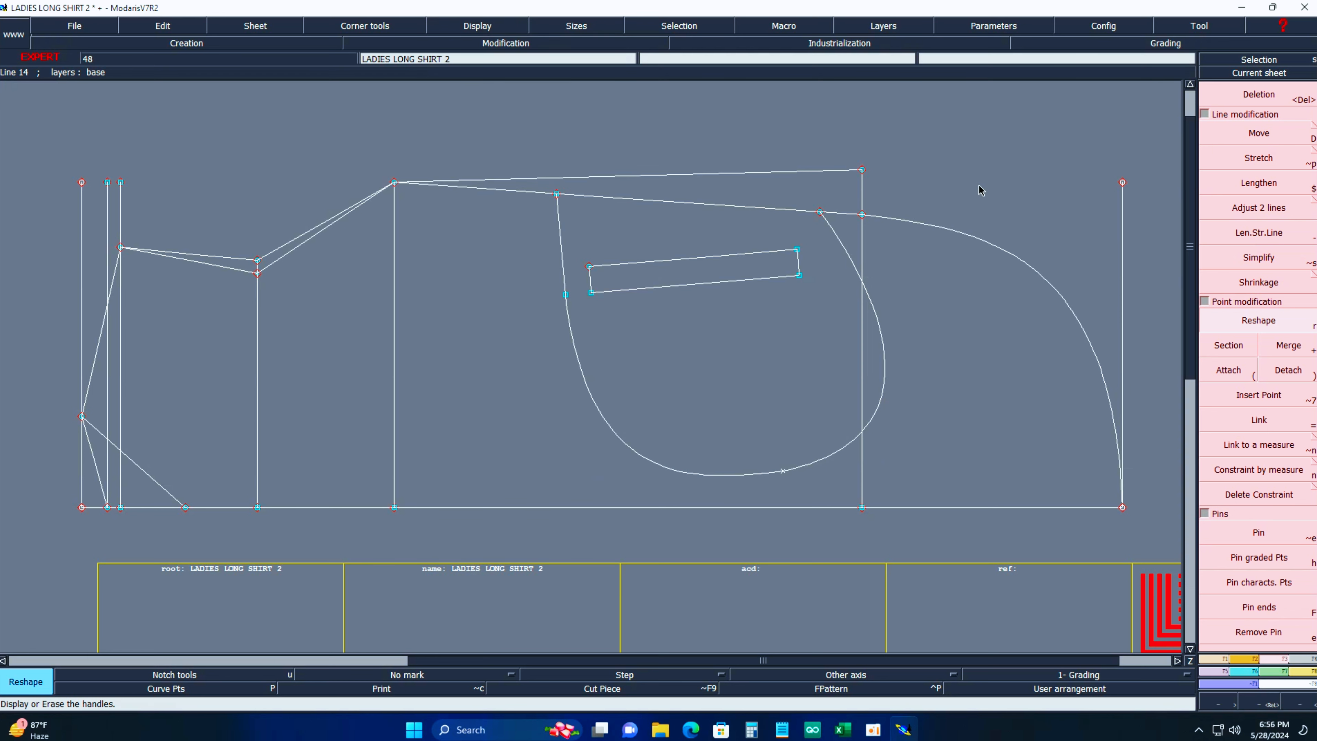
Display the curve handles again for reshaping the armhole lines with Reshape.
key("Return")
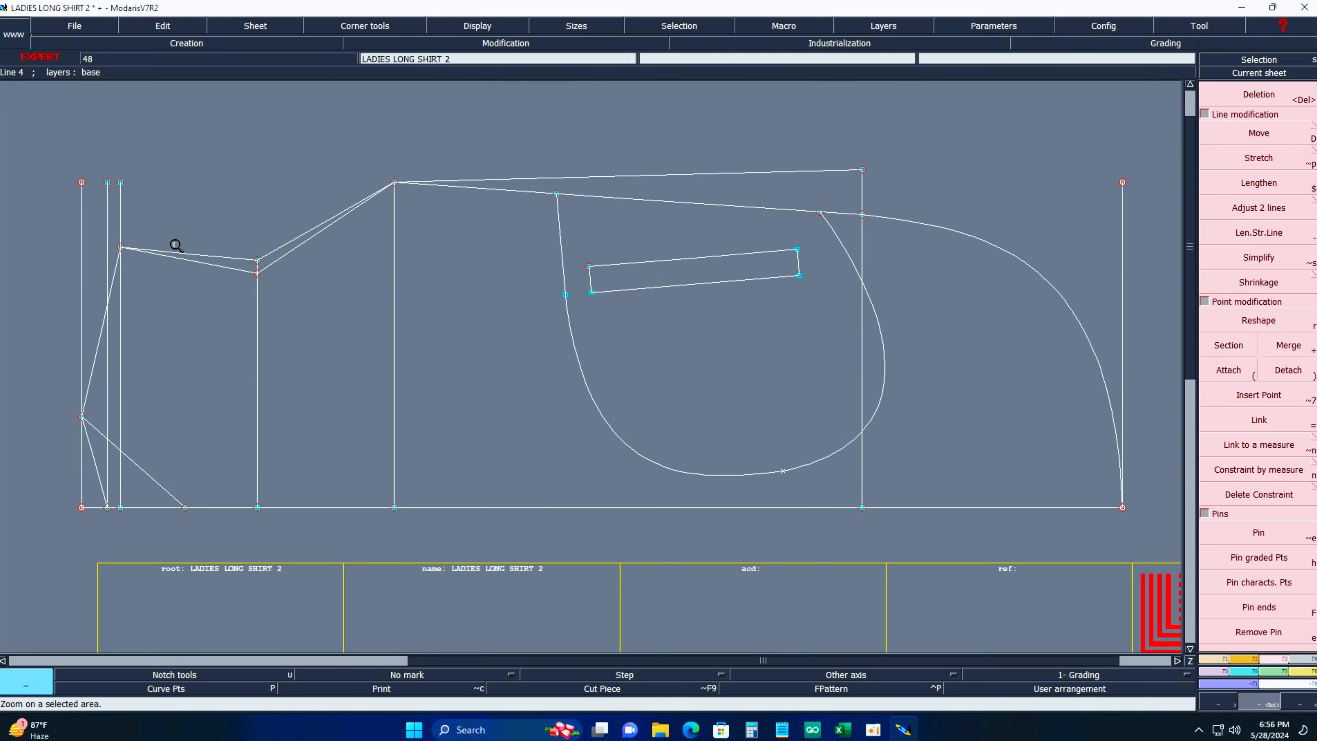
left_click_drag(20, 146, 468, 507)
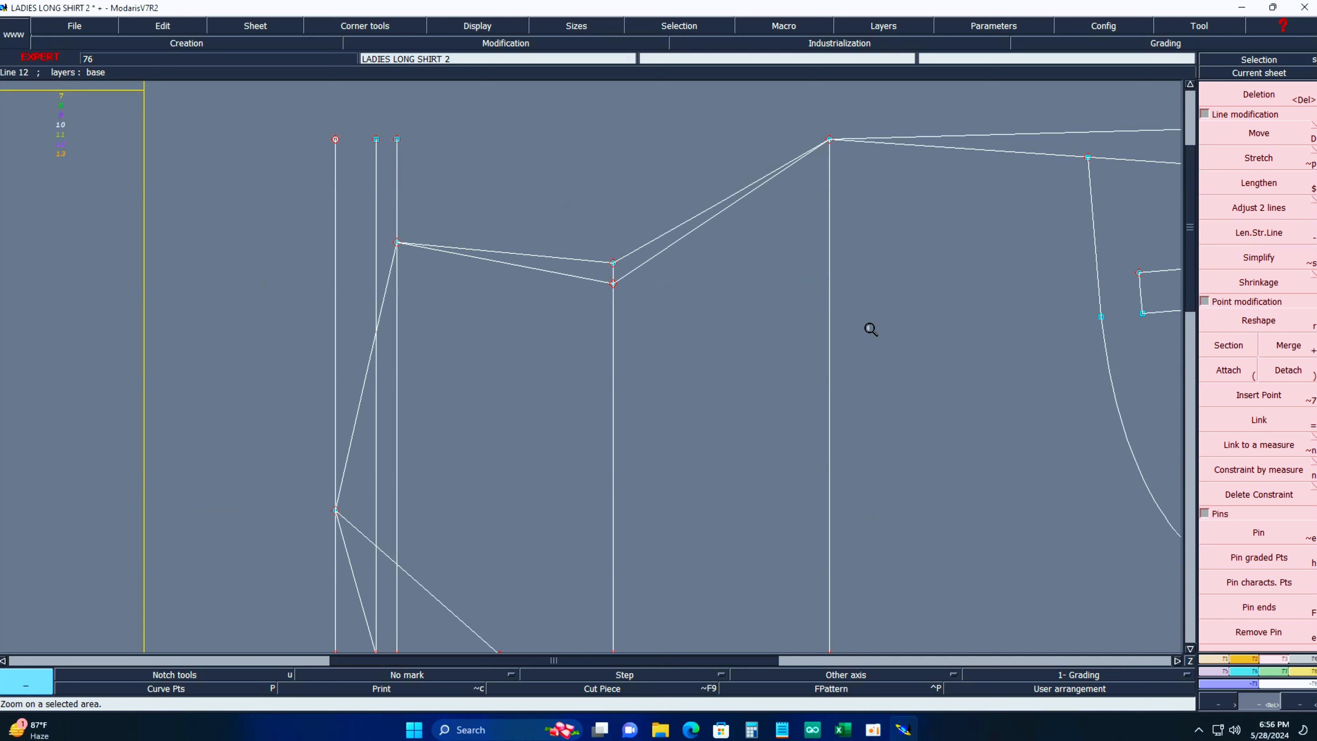
key("s")
key("r")
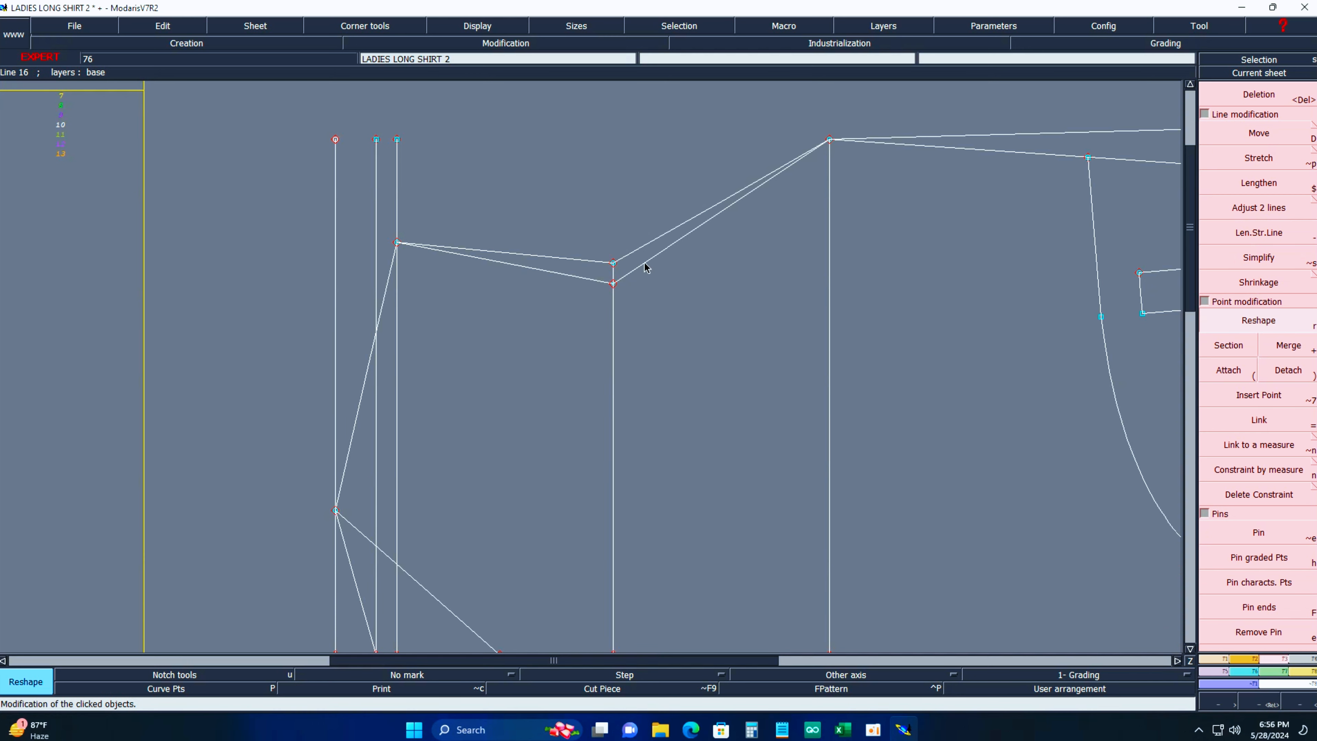
left_click(477, 26)
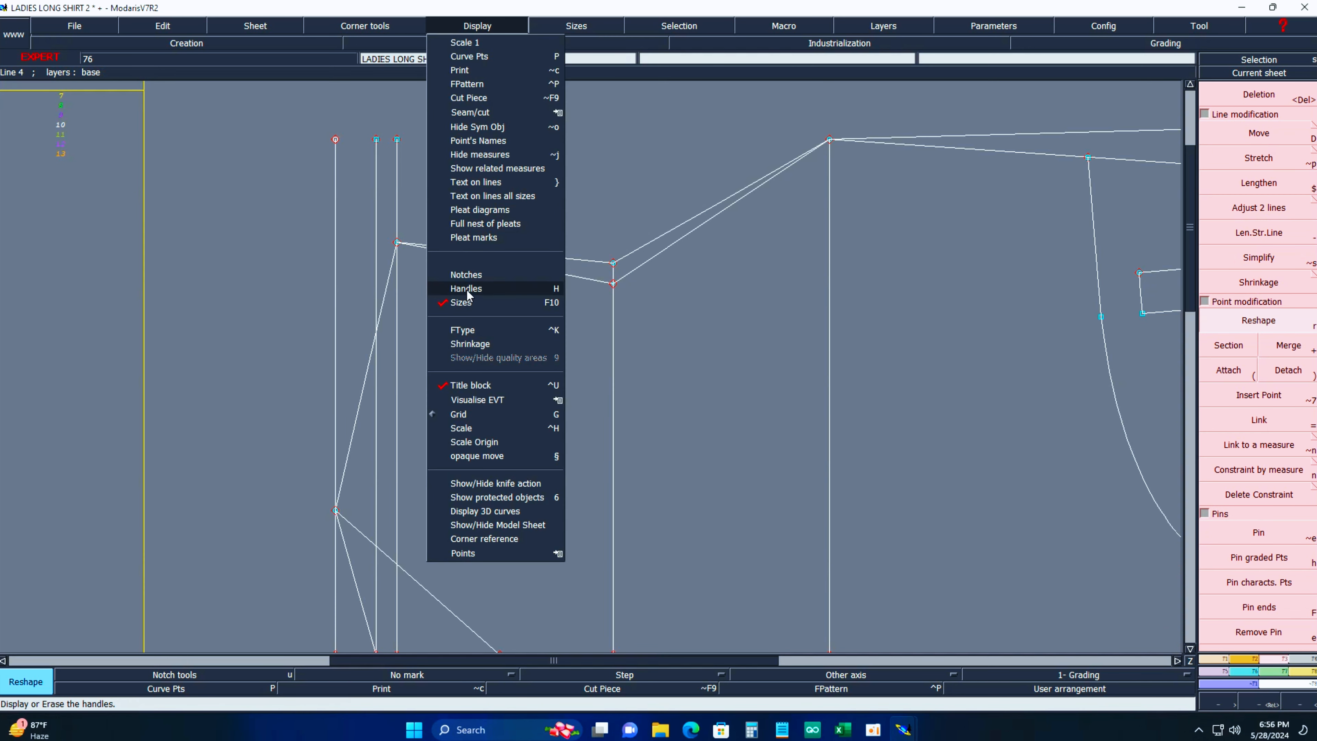
left_click(468, 291)
key("s")
key("r")
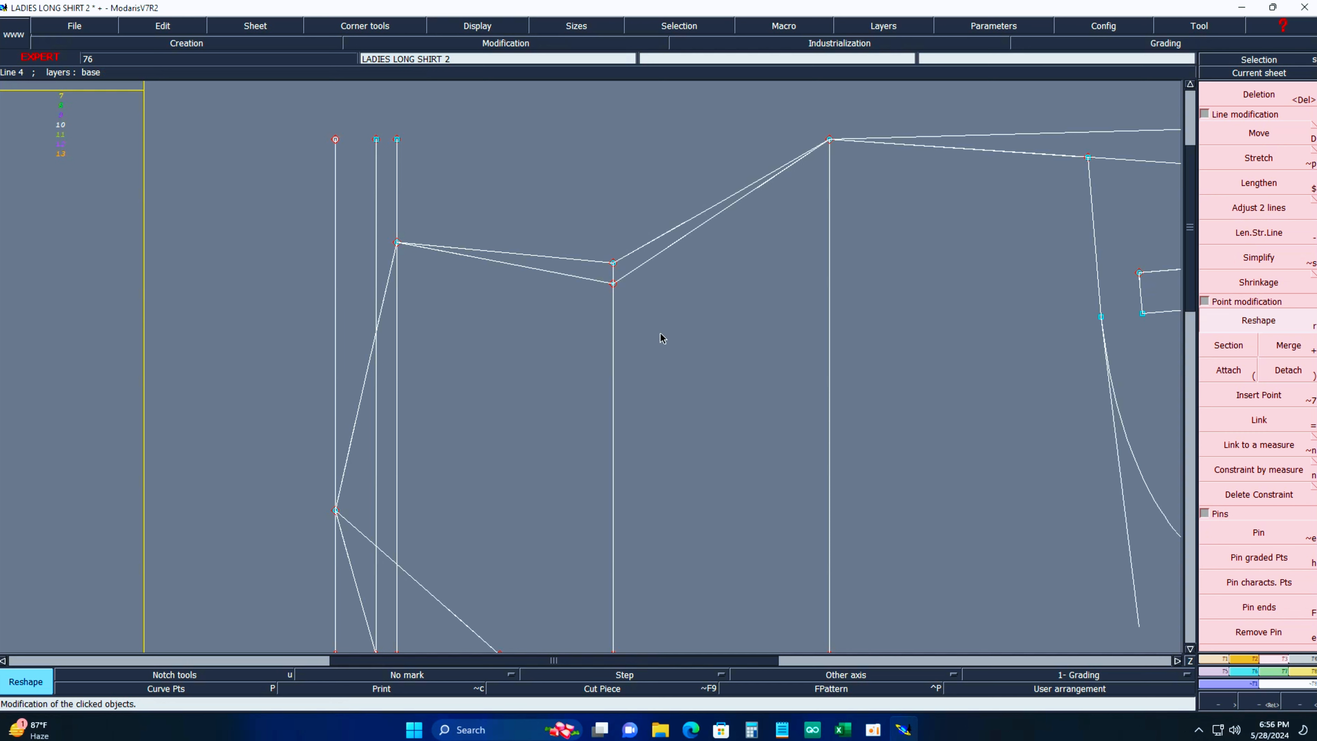
Reshape the underarm half of the deeper armhole line into a deep curve from the mid-armhole point to the side seam.
left_click(636, 269)
left_click(790, 275)
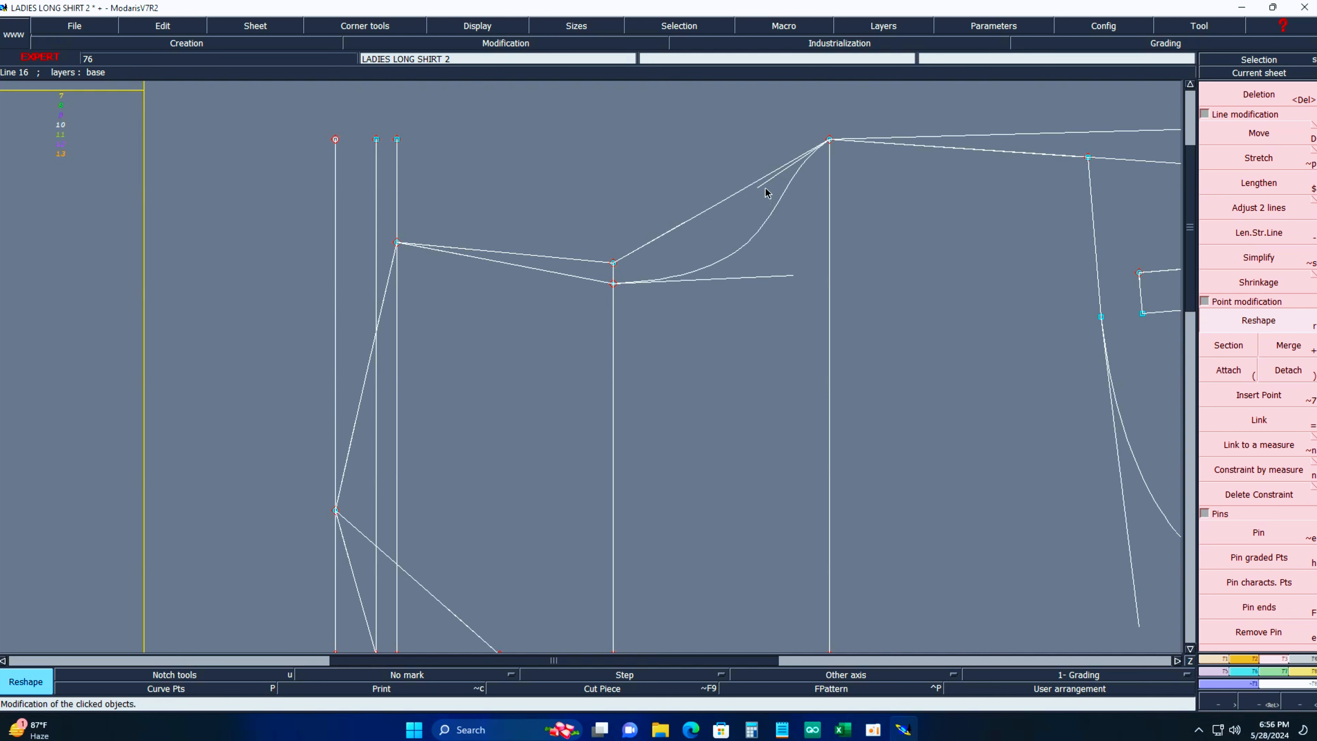
left_click(765, 188)
left_click(811, 286)
left_click(791, 277)
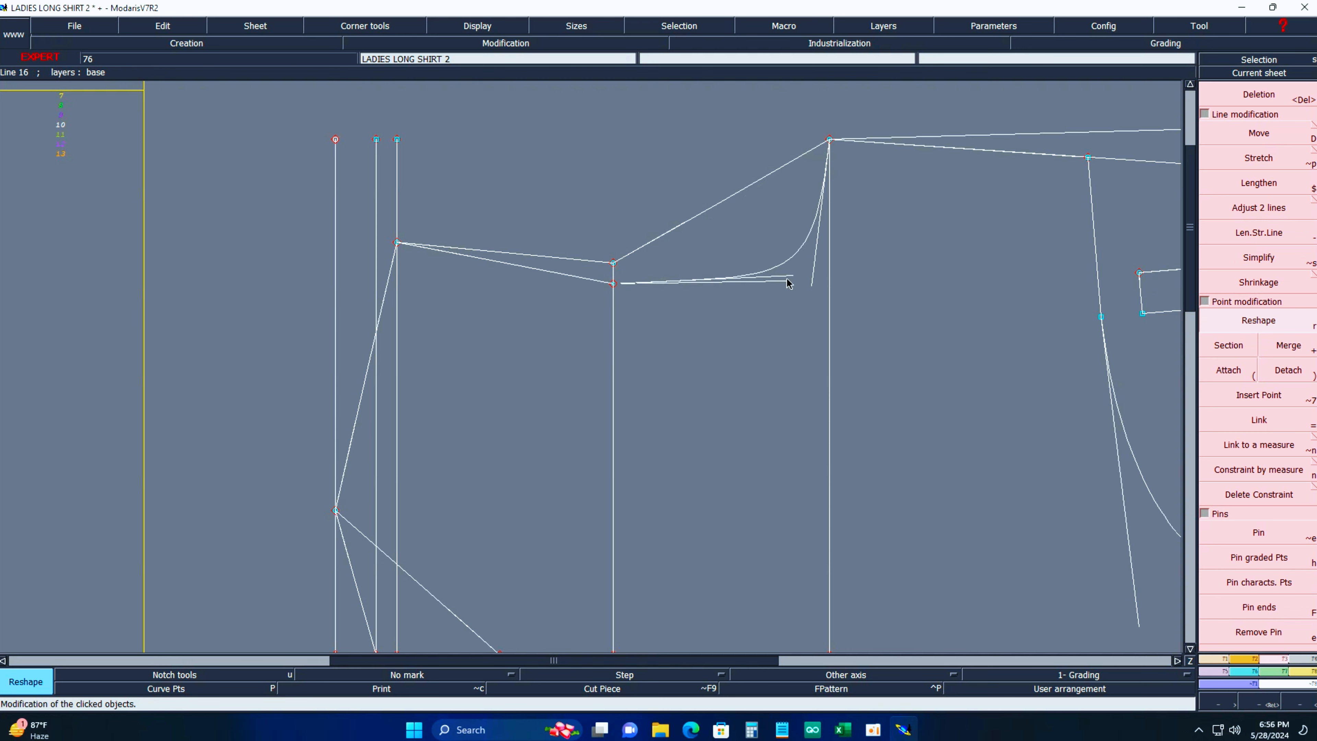
left_click(719, 296)
Curve the shoulder half of the deeper armhole line gently inward between the shoulder point and the mid-armhole point.
left_click(573, 281)
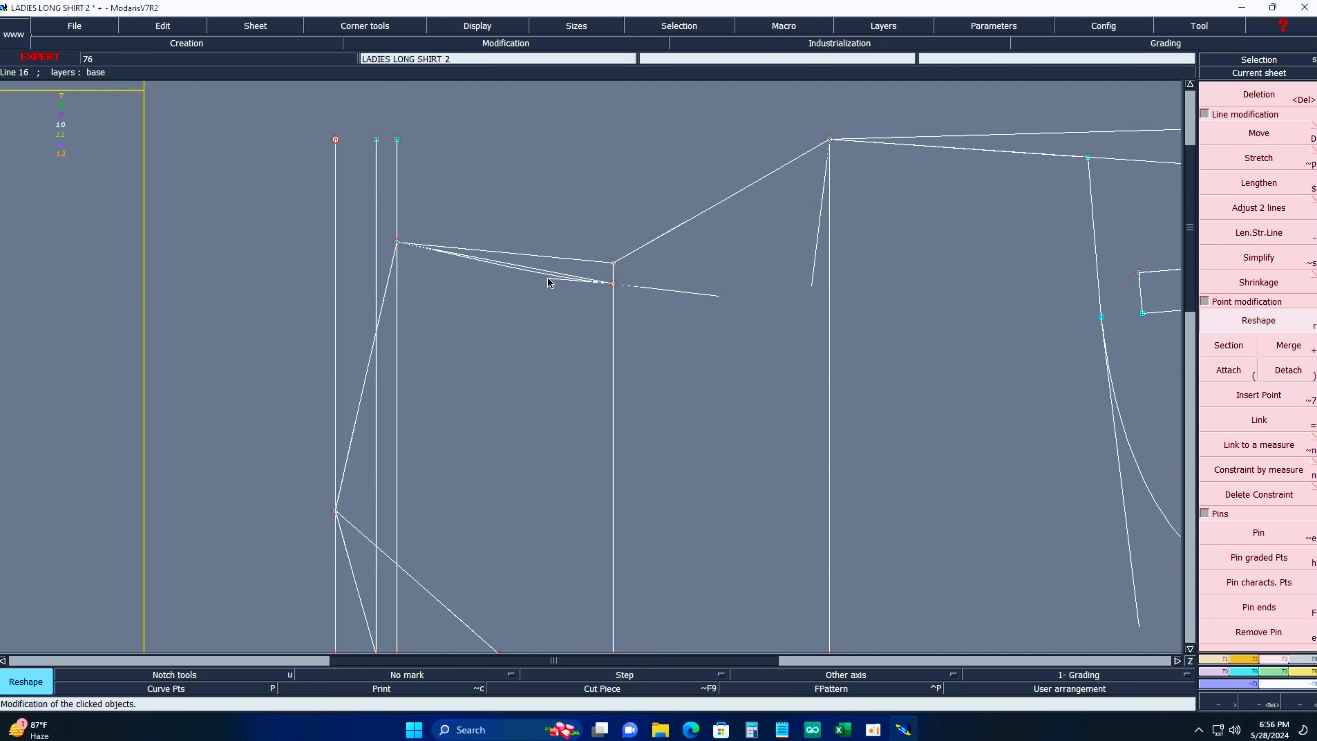
left_click(548, 281)
left_click(455, 255)
left_click(462, 261)
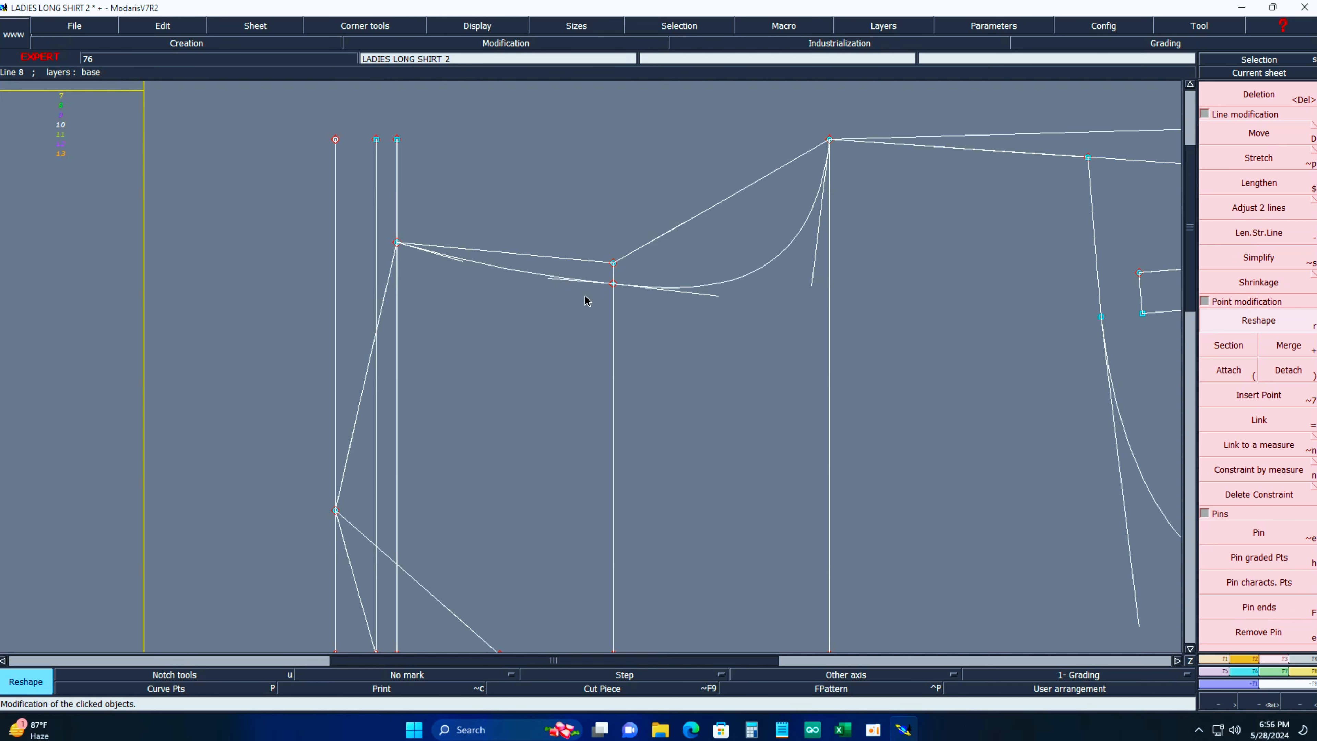
Fine-tune the handles on both sides of the deeper armhole's middle point for a smooth transition between its two halves.
left_click(717, 297)
left_click(680, 291)
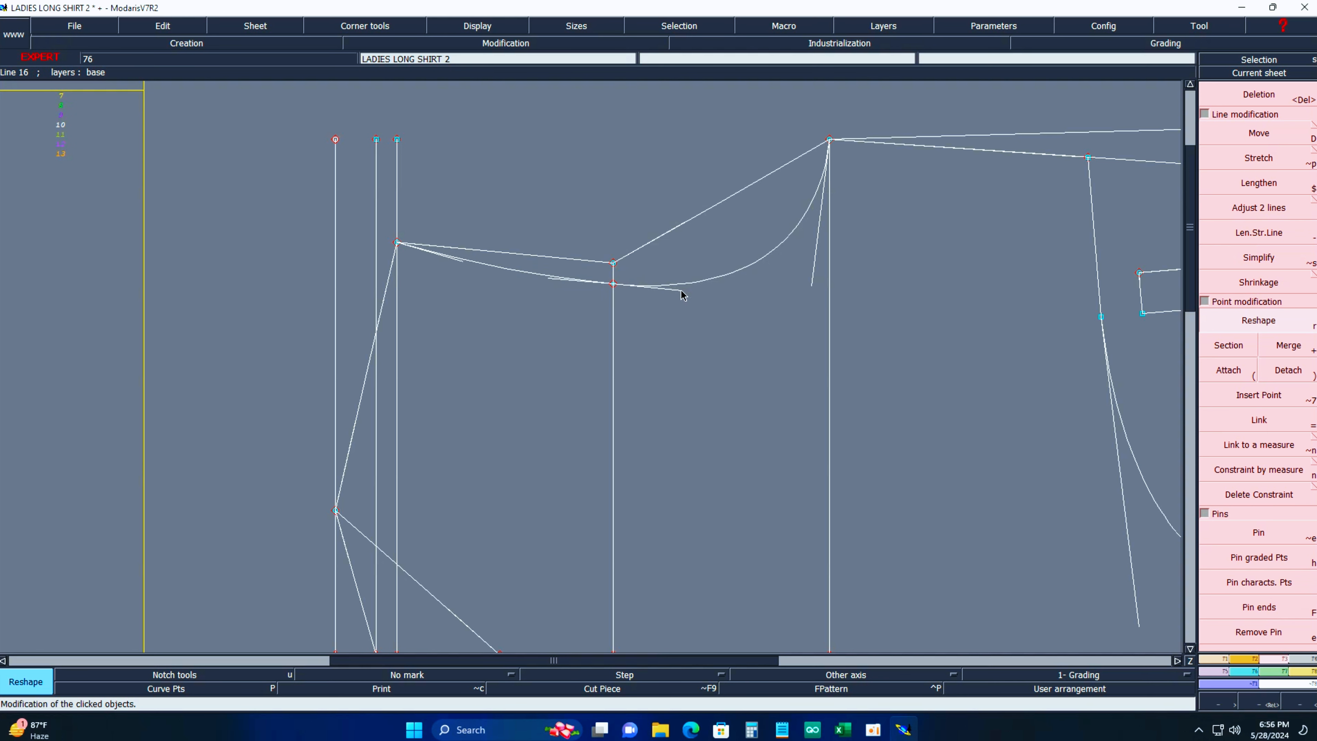
left_click(681, 290)
left_click(694, 291)
left_click(551, 279)
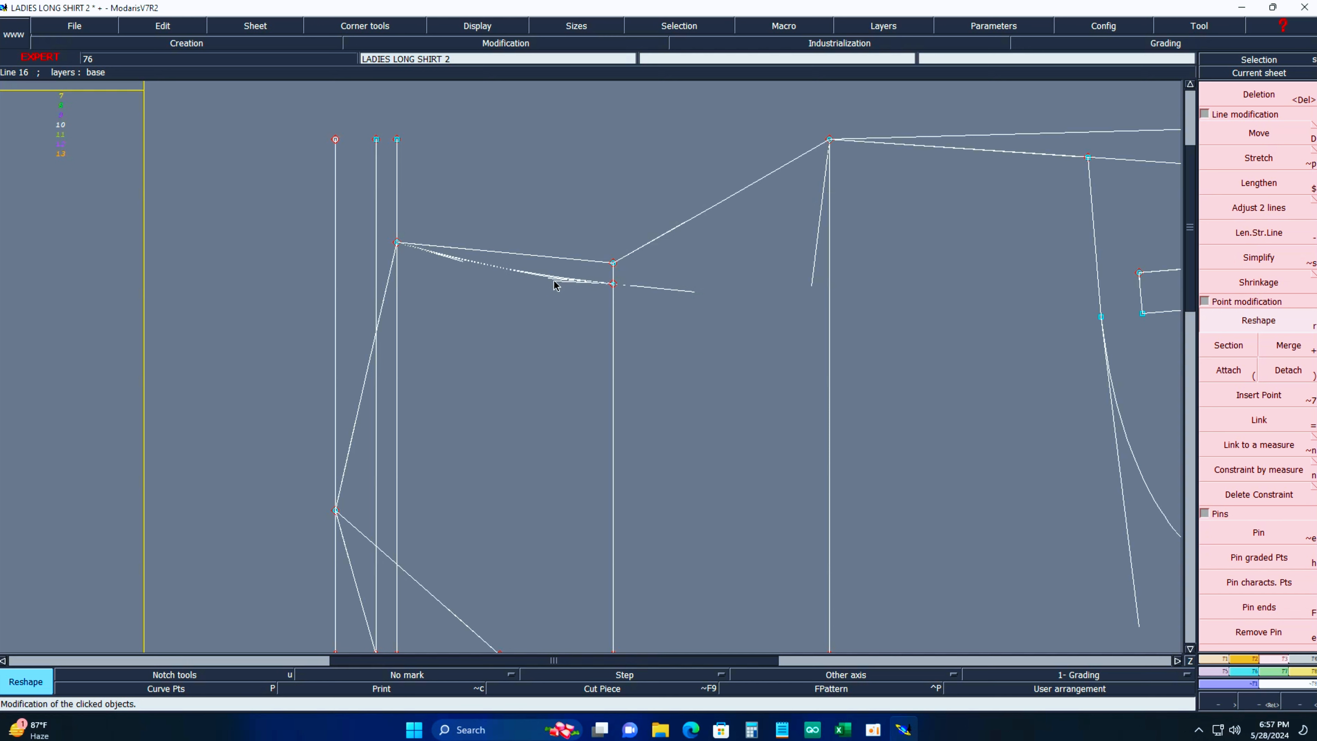
left_click(550, 277)
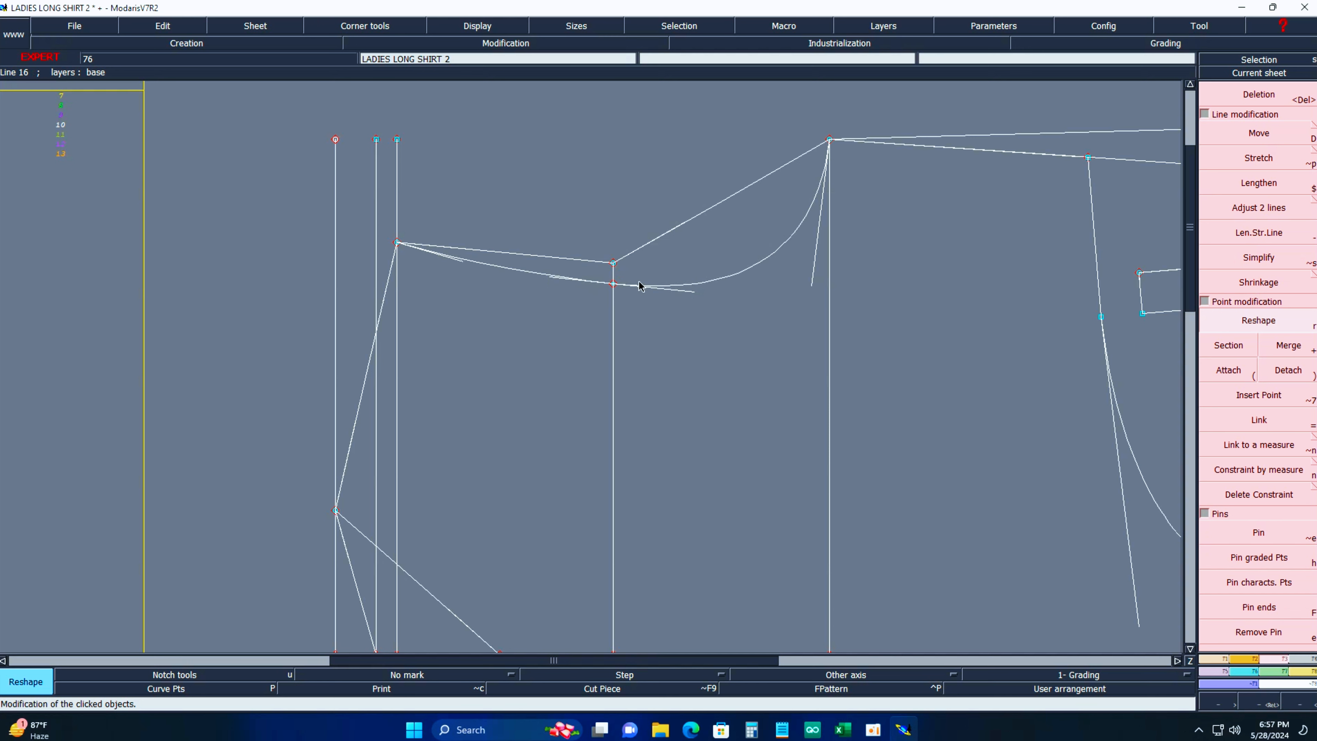
left_click(692, 293)
left_click(672, 290)
Reshape the underarm half of the shallower armhole line into a deep curve from the mid-armhole point to the side seam.
left_click(644, 243)
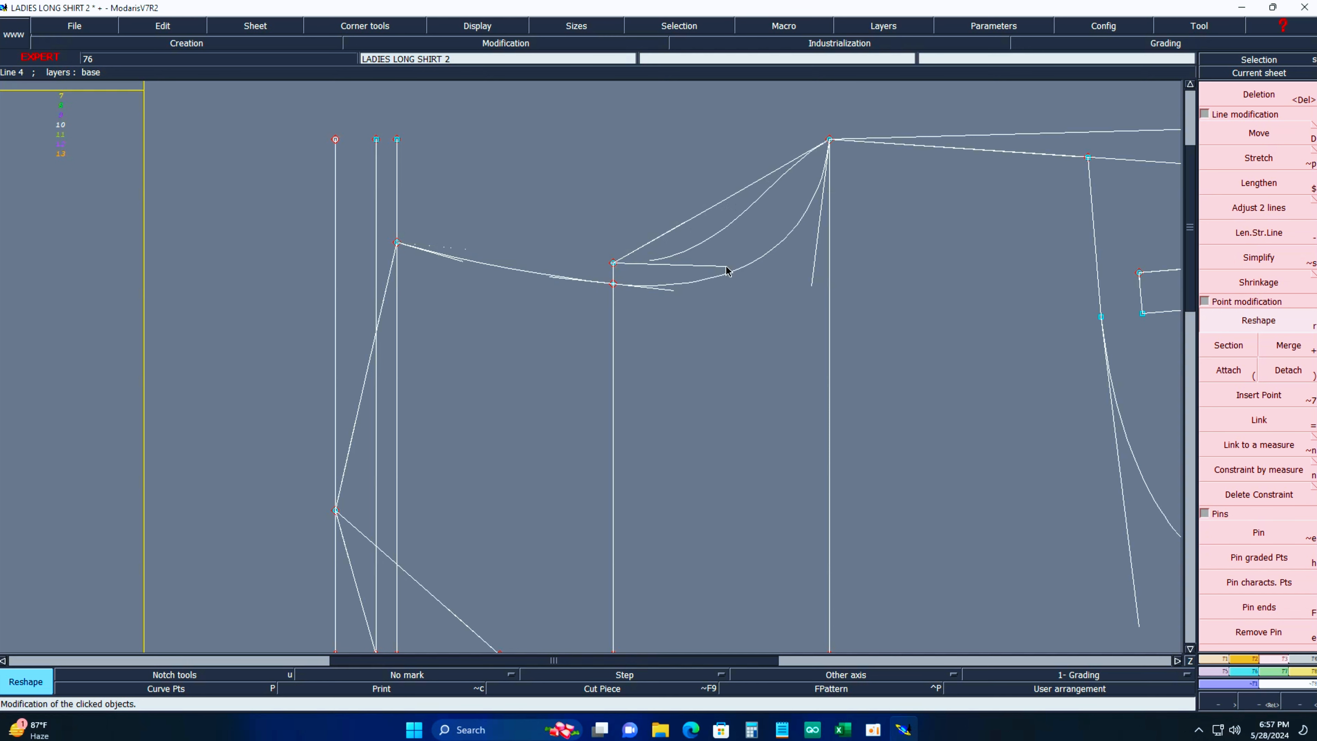
left_click(740, 270)
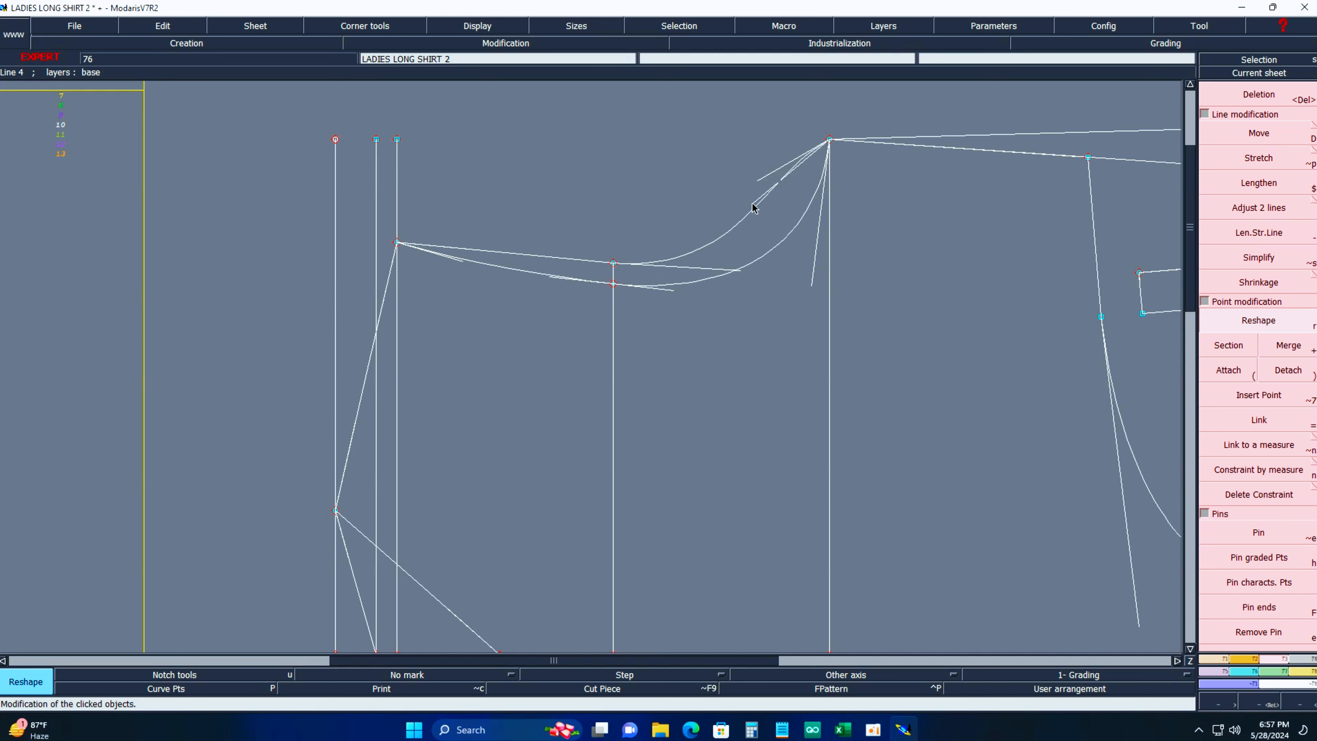
left_click(800, 213)
left_click(735, 271)
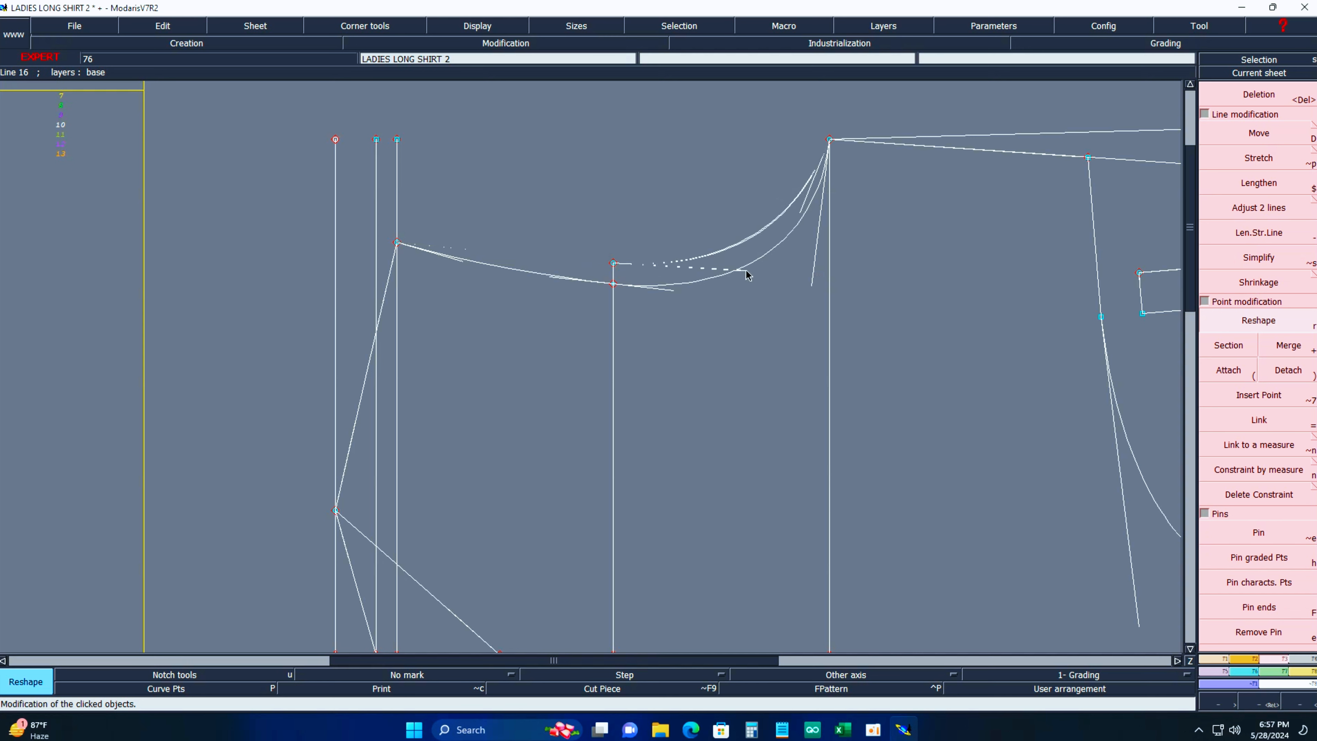
left_click(759, 272)
Adjust the underarm-side handles of the deeper and shallower armhole curves at their mid-armhole points.
left_click(672, 291)
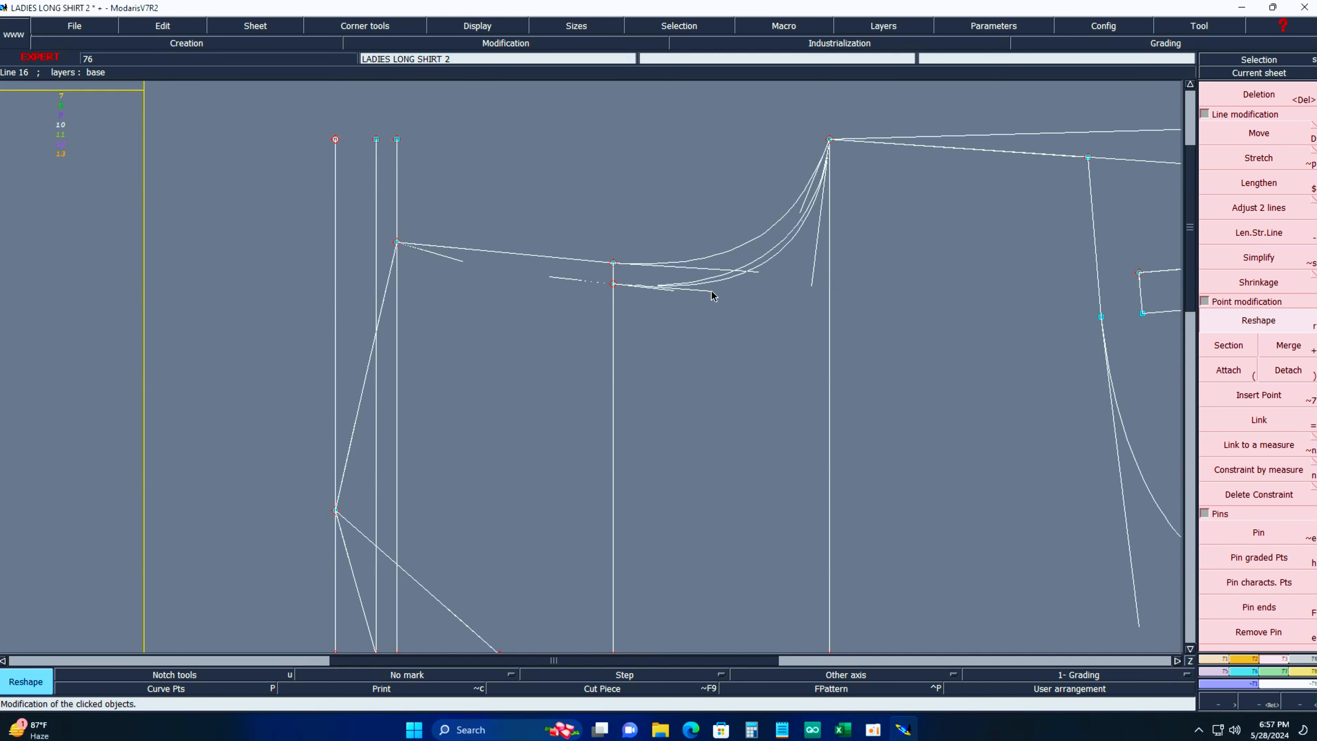
left_click(723, 293)
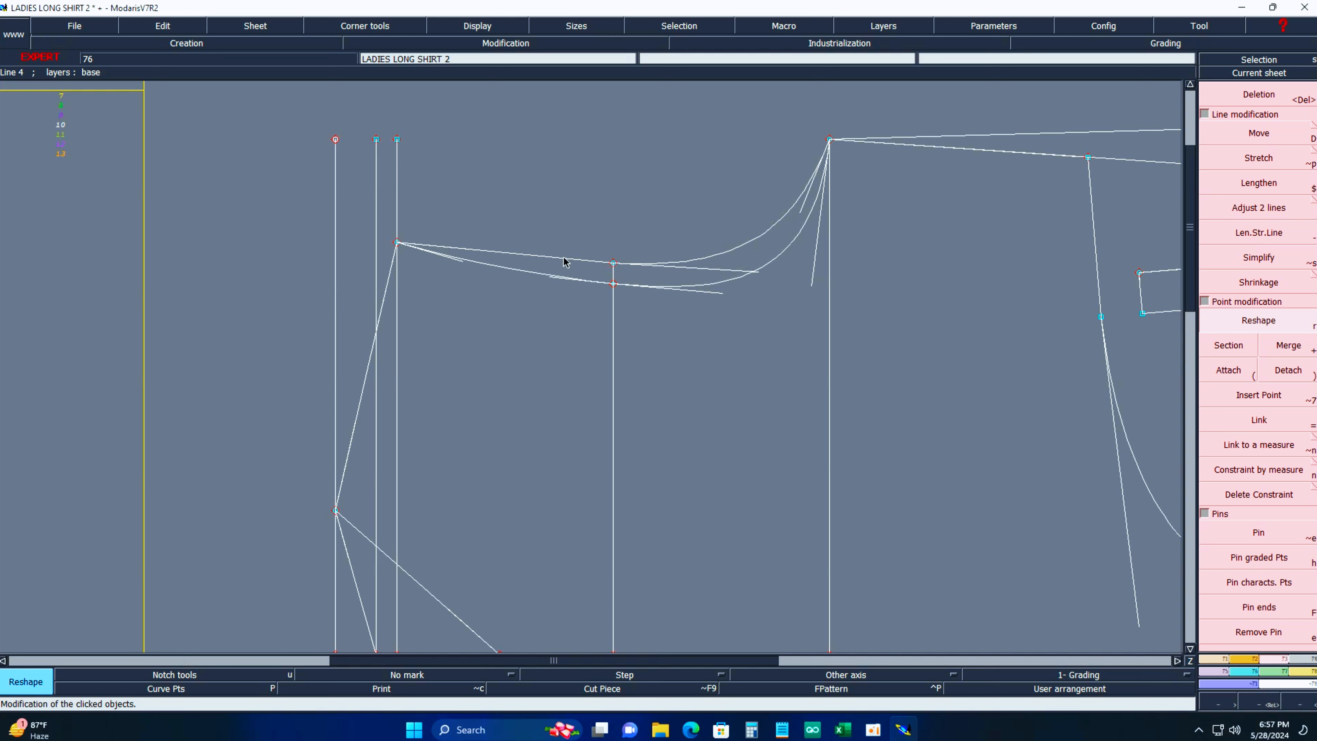
left_click(758, 271)
left_click(755, 270)
Lengthen the deeper armhole's handle at the shoulder point and shorten its underarm-side handle at the mid-armhole point.
left_click(462, 261)
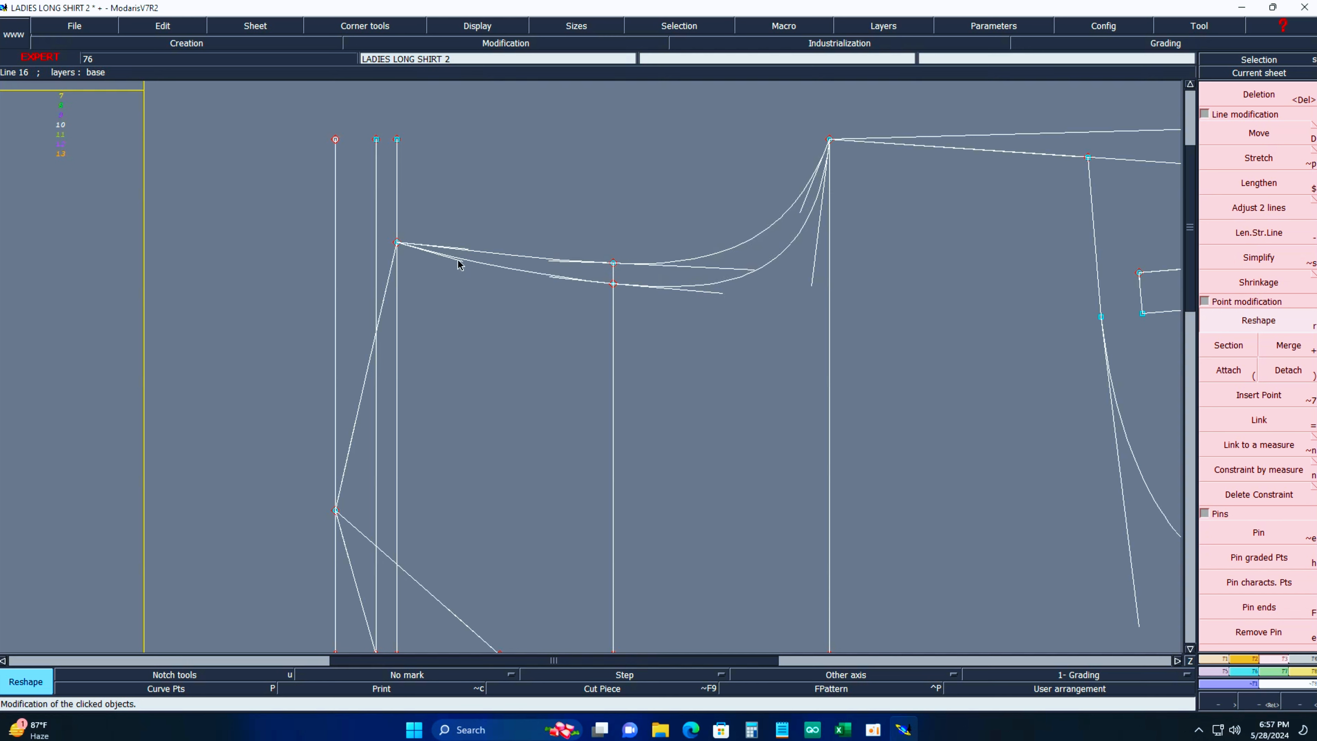
left_click(497, 271)
left_click(720, 295)
left_click(689, 291)
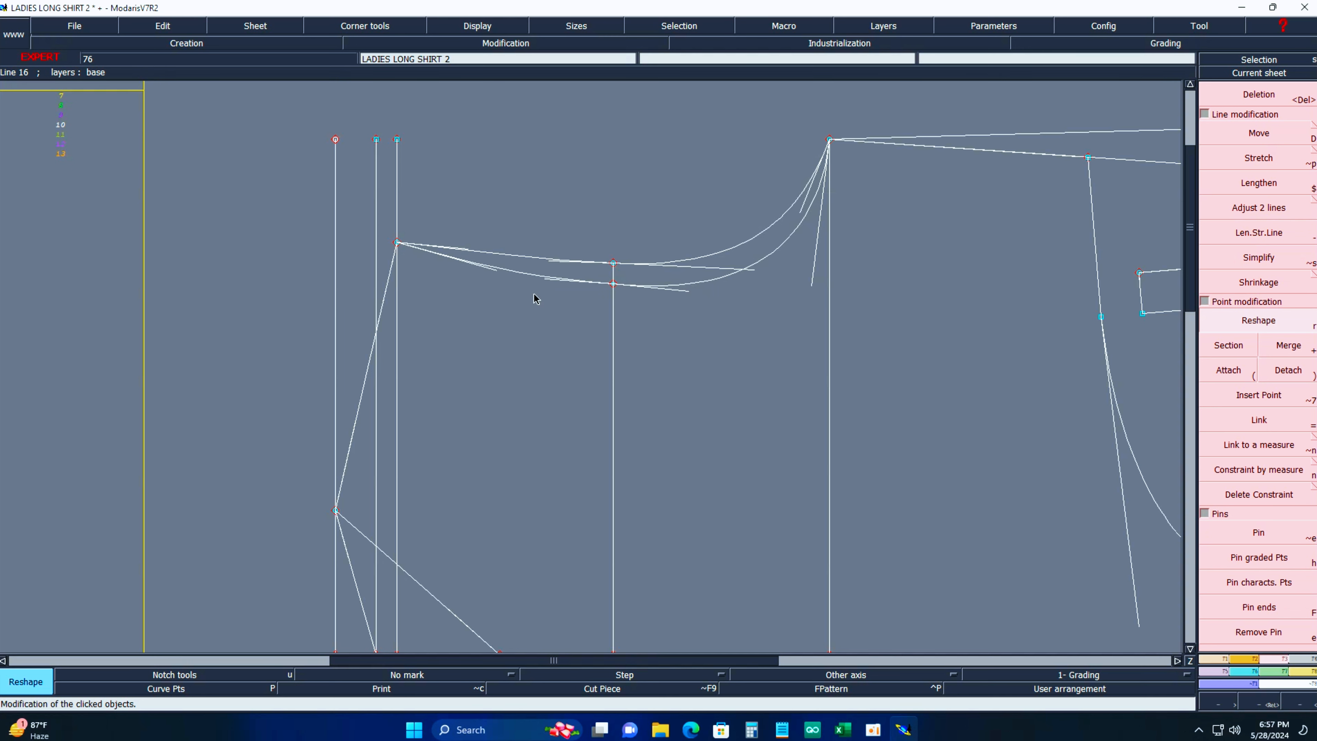
Smooth the shoulder half of the deeper armhole at its shoulder and mid-armhole handles, then hide the curve handles.
left_click(497, 271)
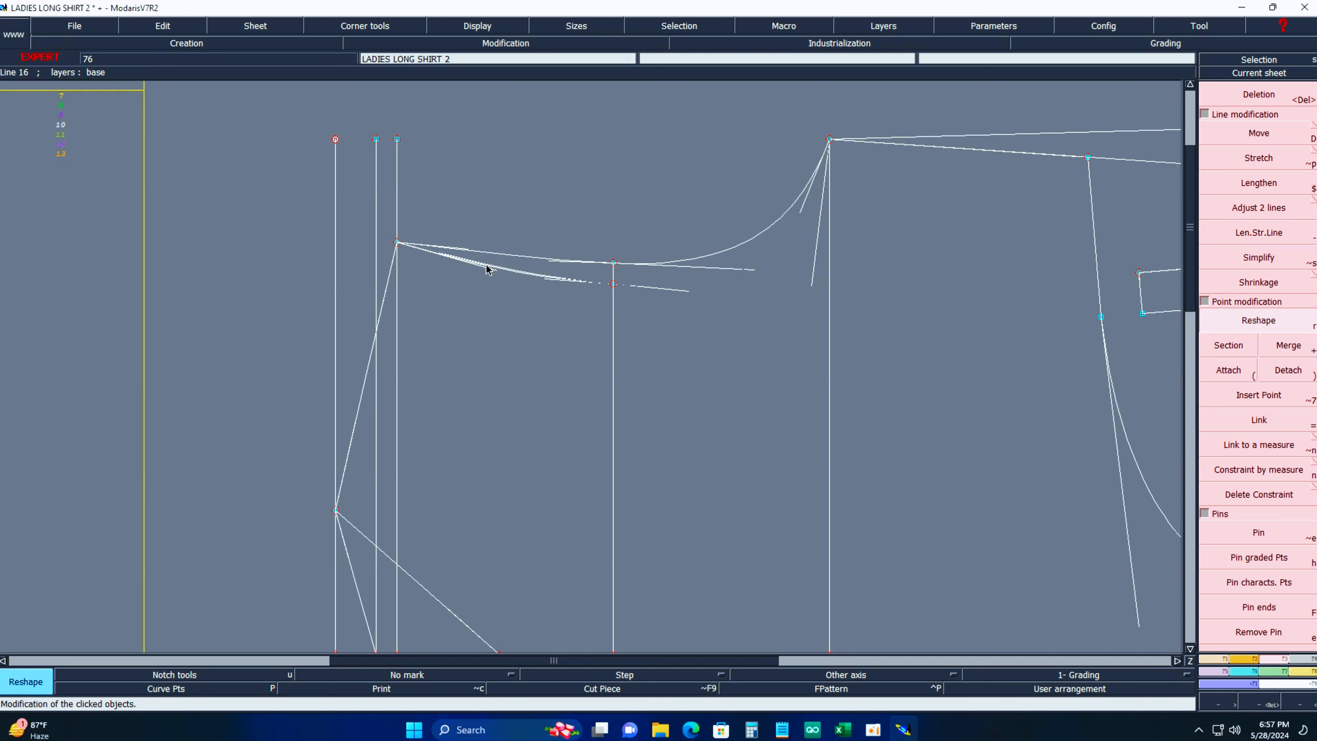
left_click(548, 281)
left_click(549, 281)
left_click(544, 275)
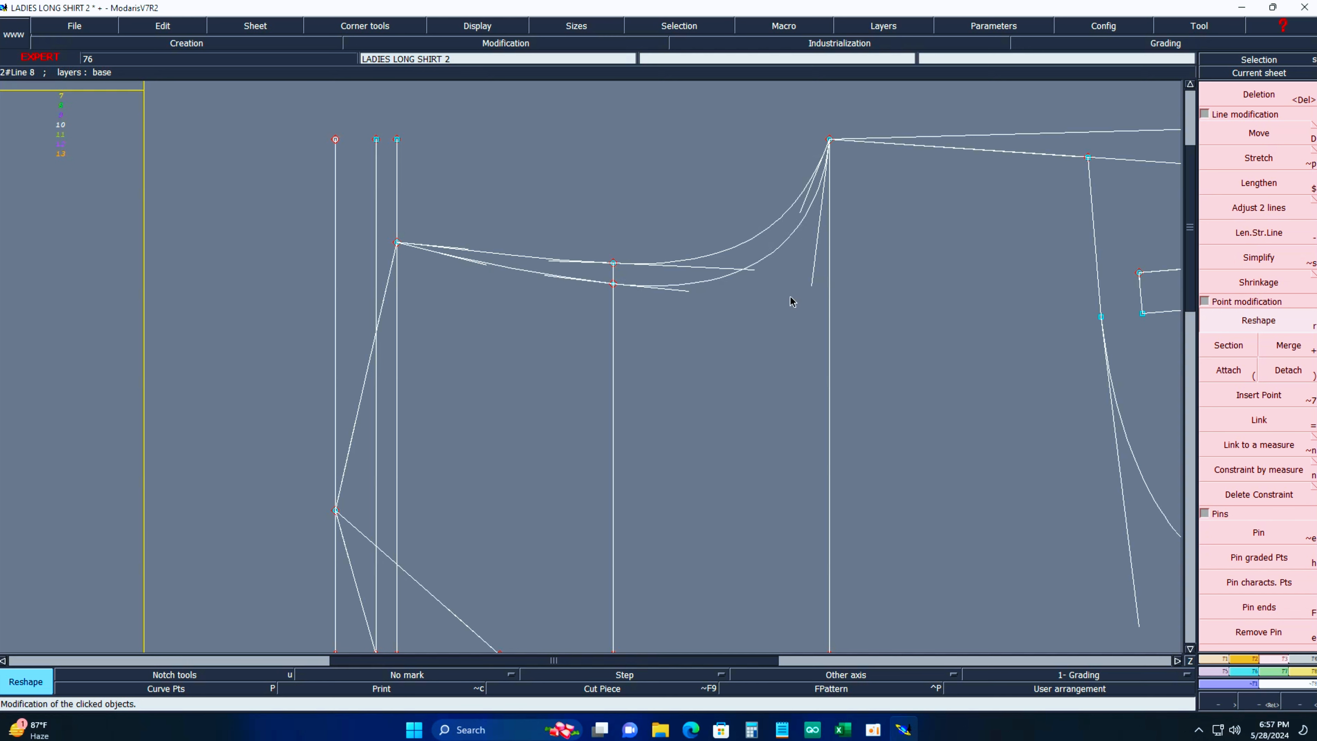
left_click(474, 27)
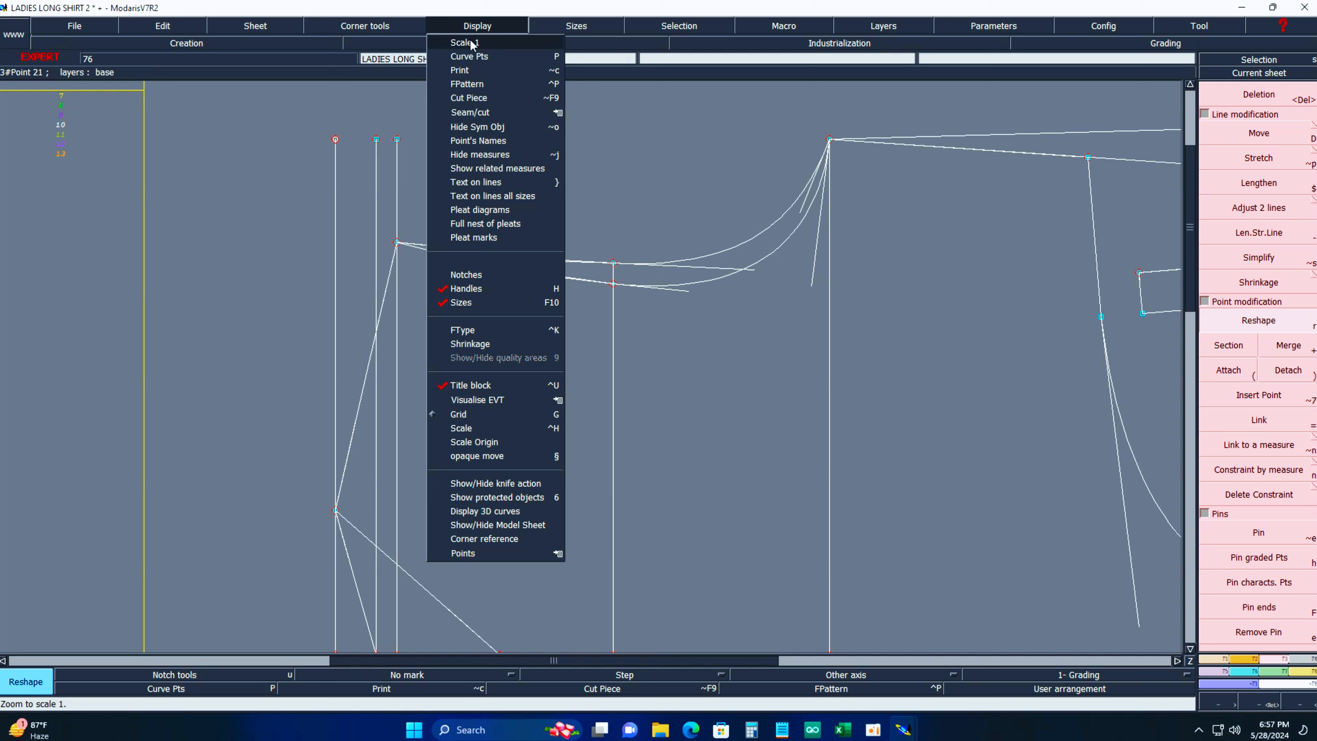
left_click(478, 302)
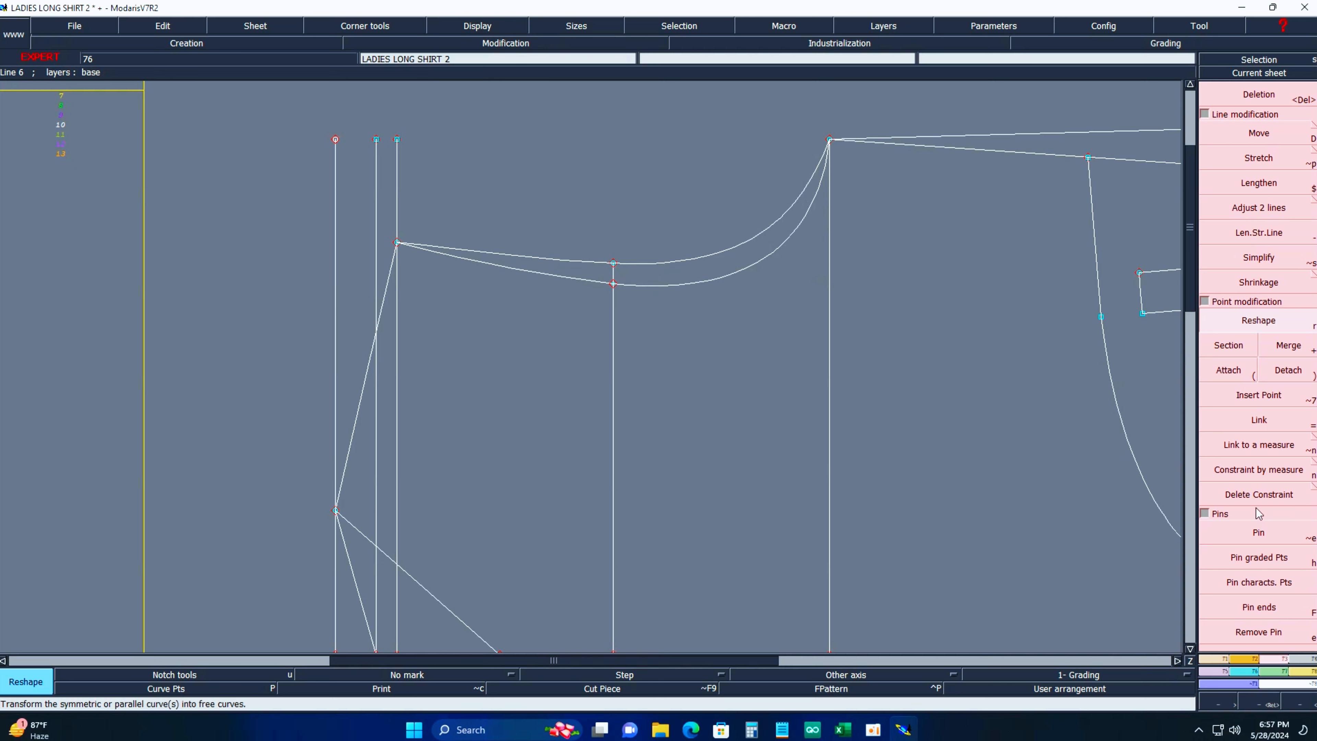
Mirror the deeper armhole curve across a symmetry axis created along the shoulder line from the shoulder point.
key("F1")
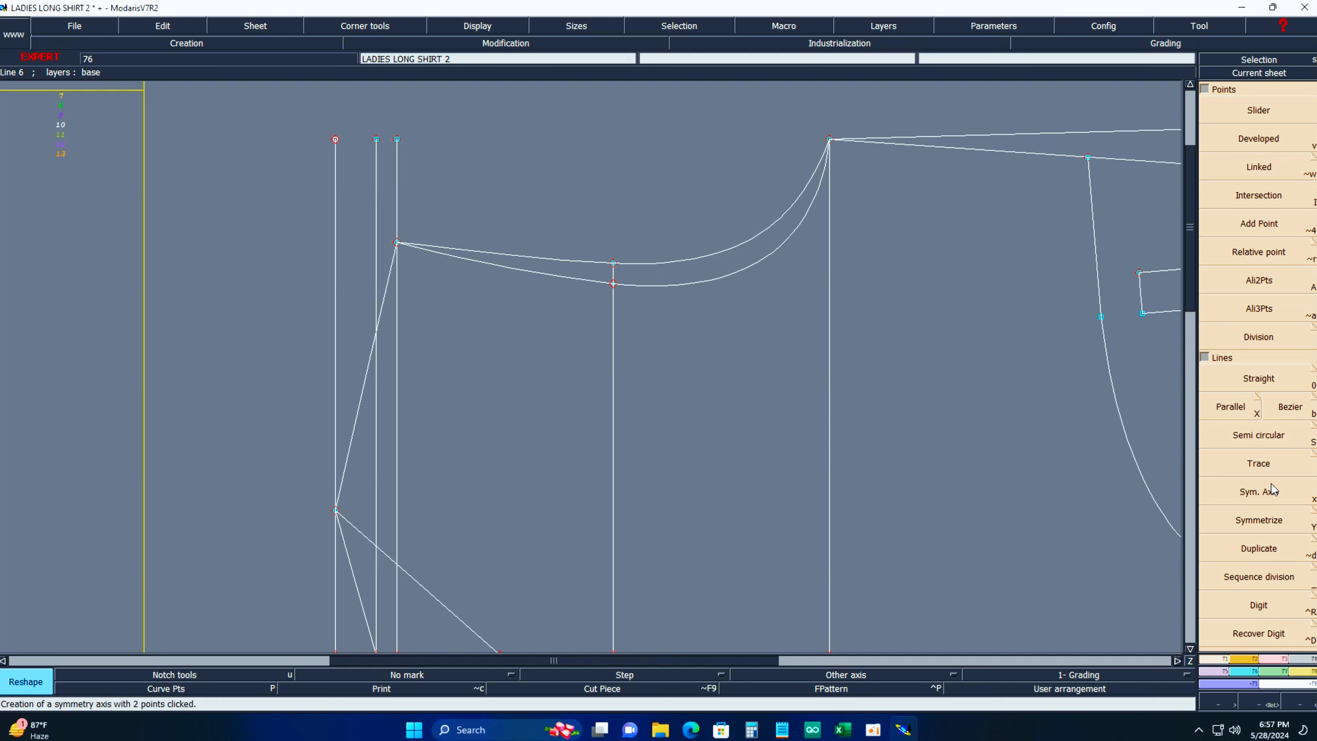
left_click(1259, 491)
left_click(397, 243)
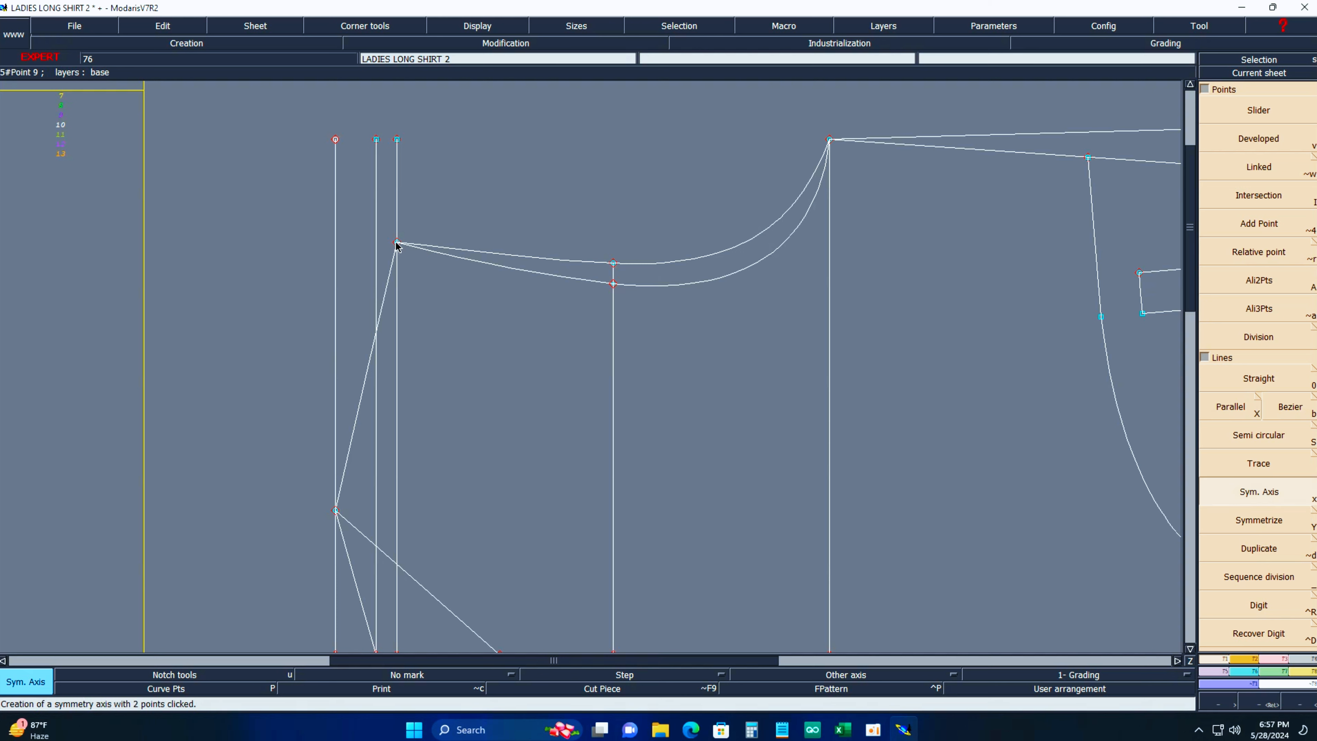
left_click(357, 411)
key("shift+y")
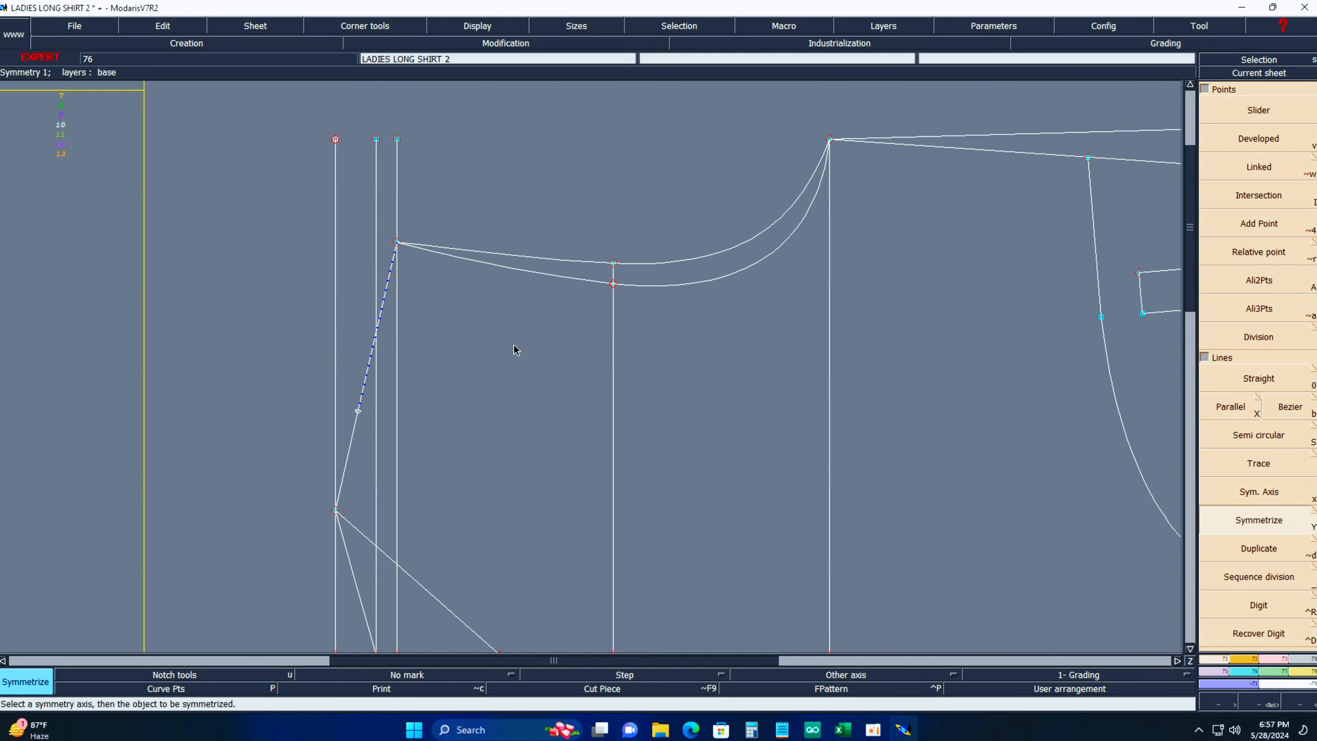
left_click(500, 269)
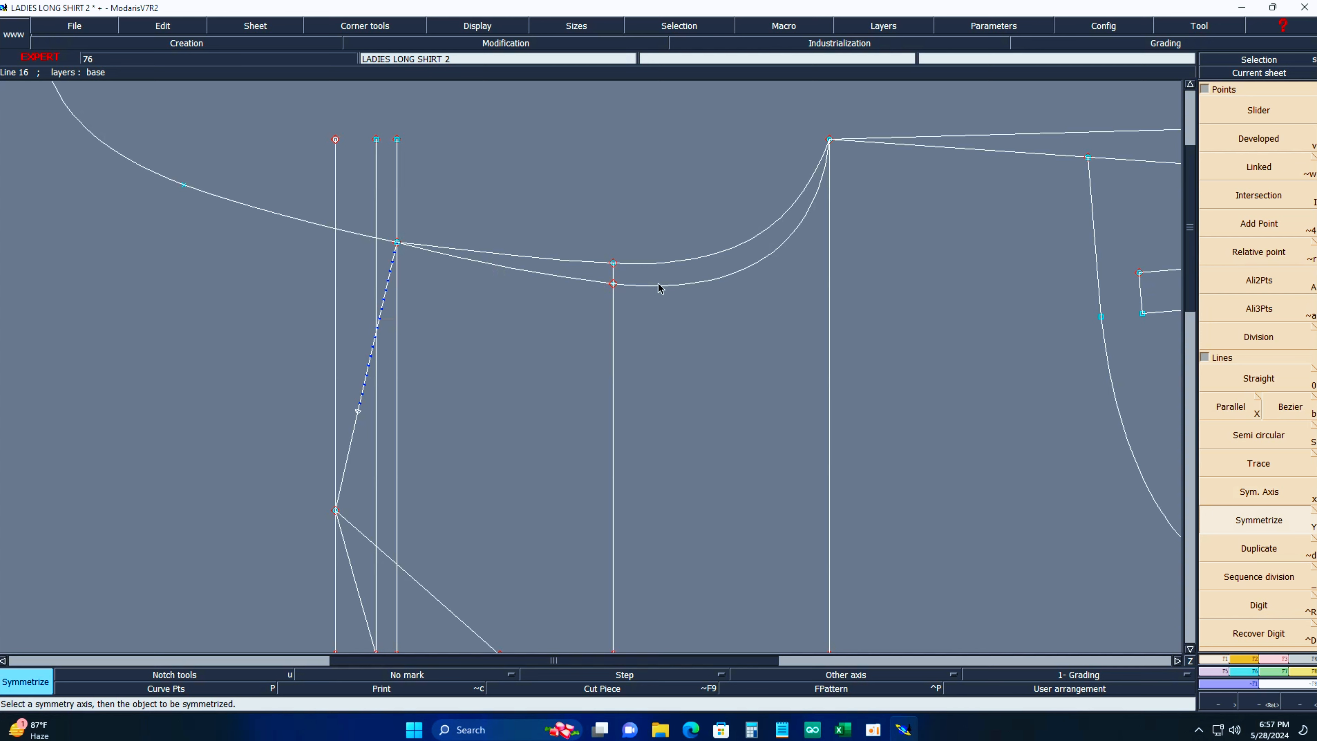
Undo the mirrored armhole curve and delete the symmetry axis on the shoulder line.
key("ctrl+z")
key("Home")
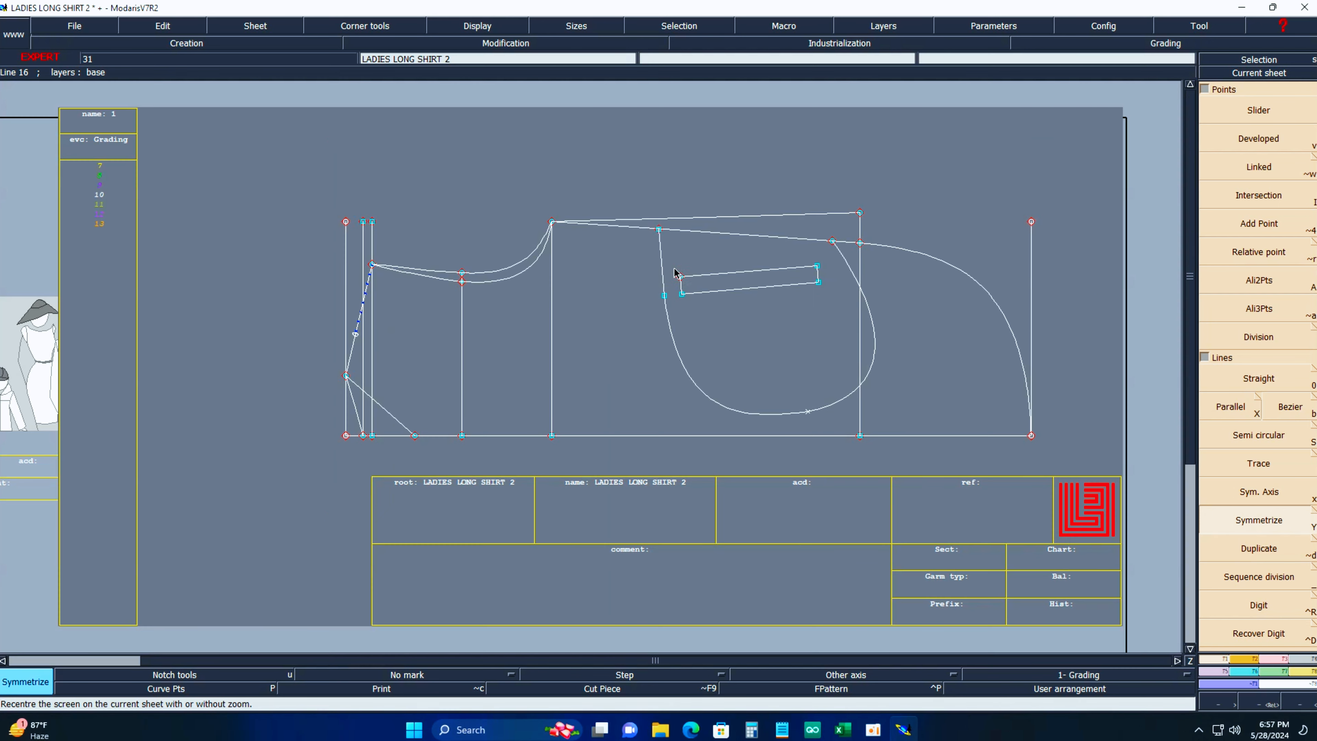
key("Return")
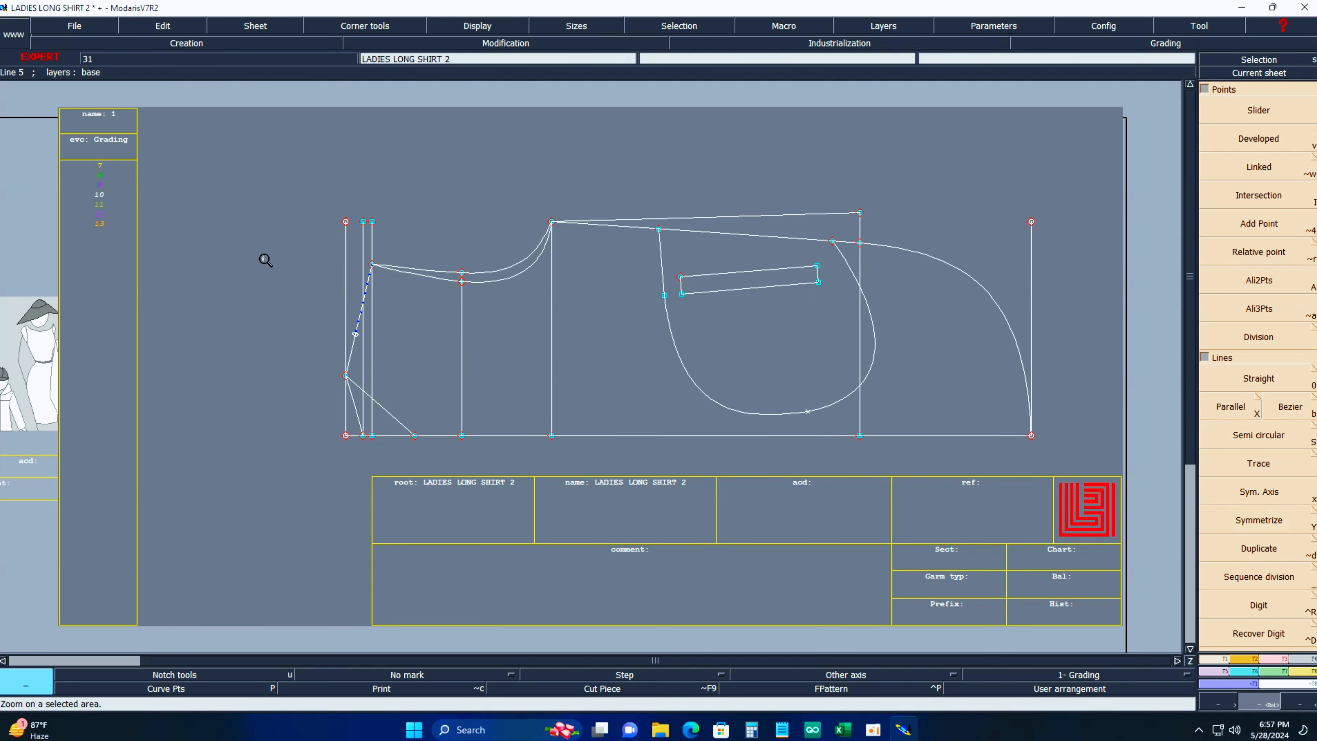
left_click_drag(176, 176, 747, 492)
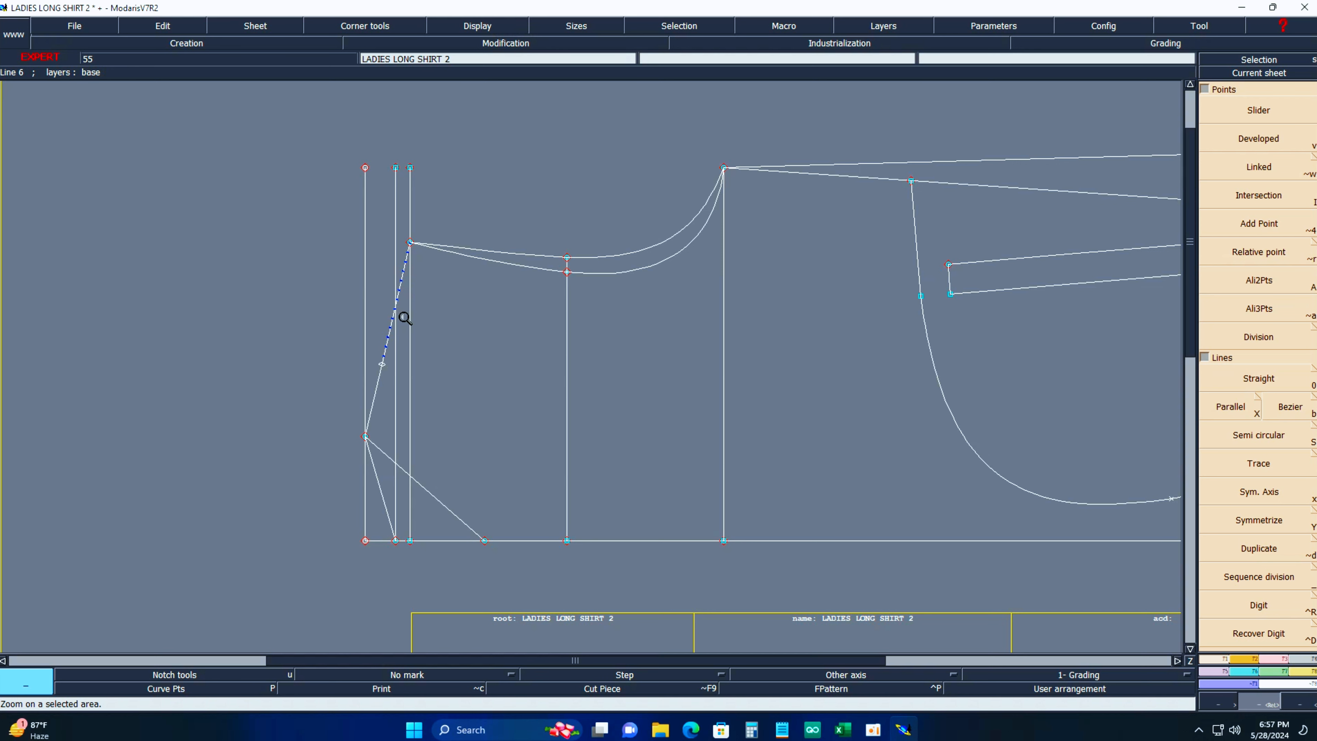
key("Delete")
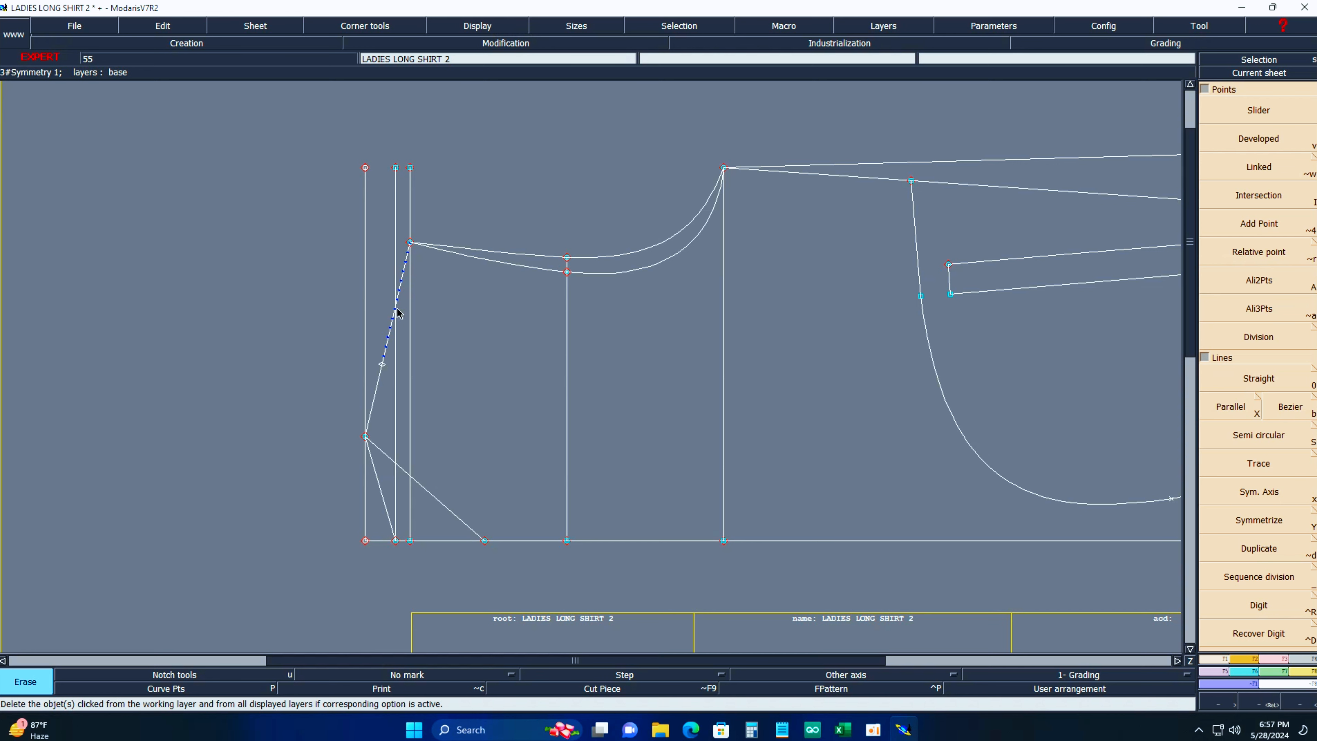
left_click(395, 305)
Create a symmetry axis along the shoulder line starting at the neck point.
key("z")
left_click_drag(279, 368, 723, 629)
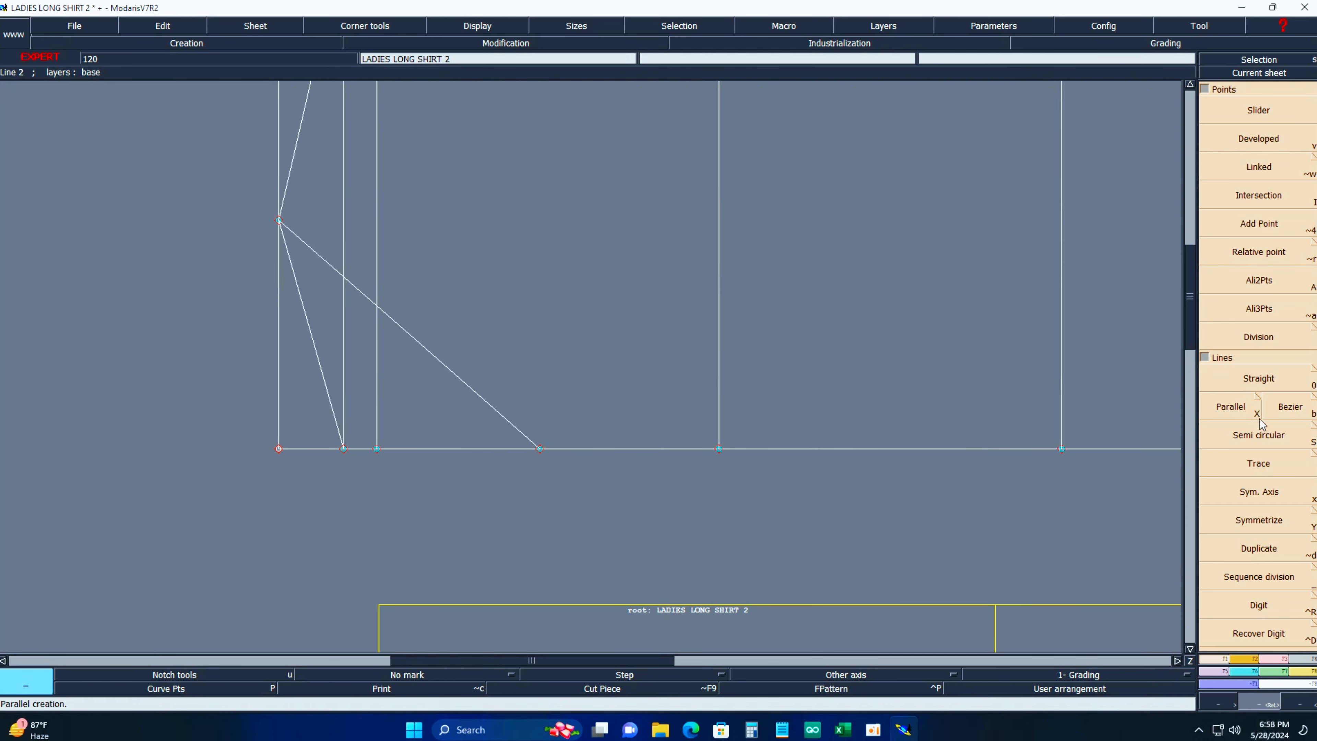
left_click(1257, 396)
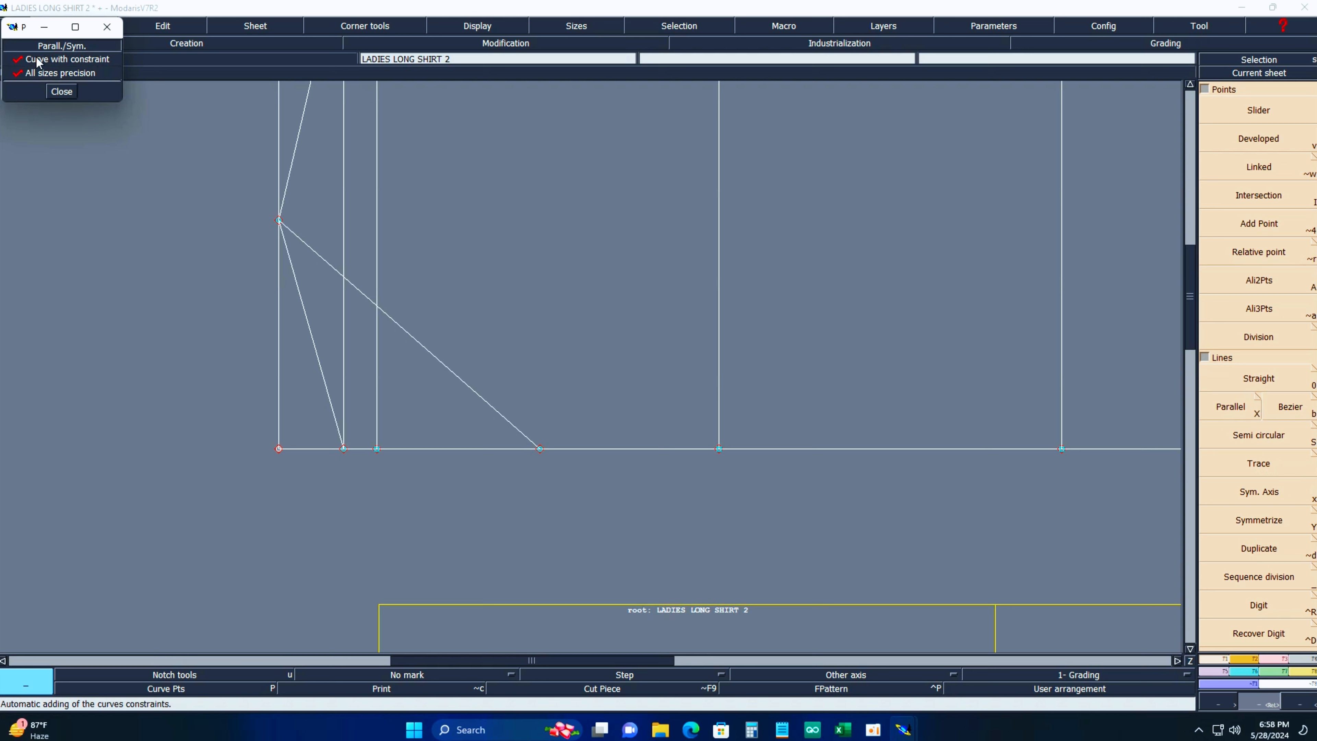
left_click(62, 92)
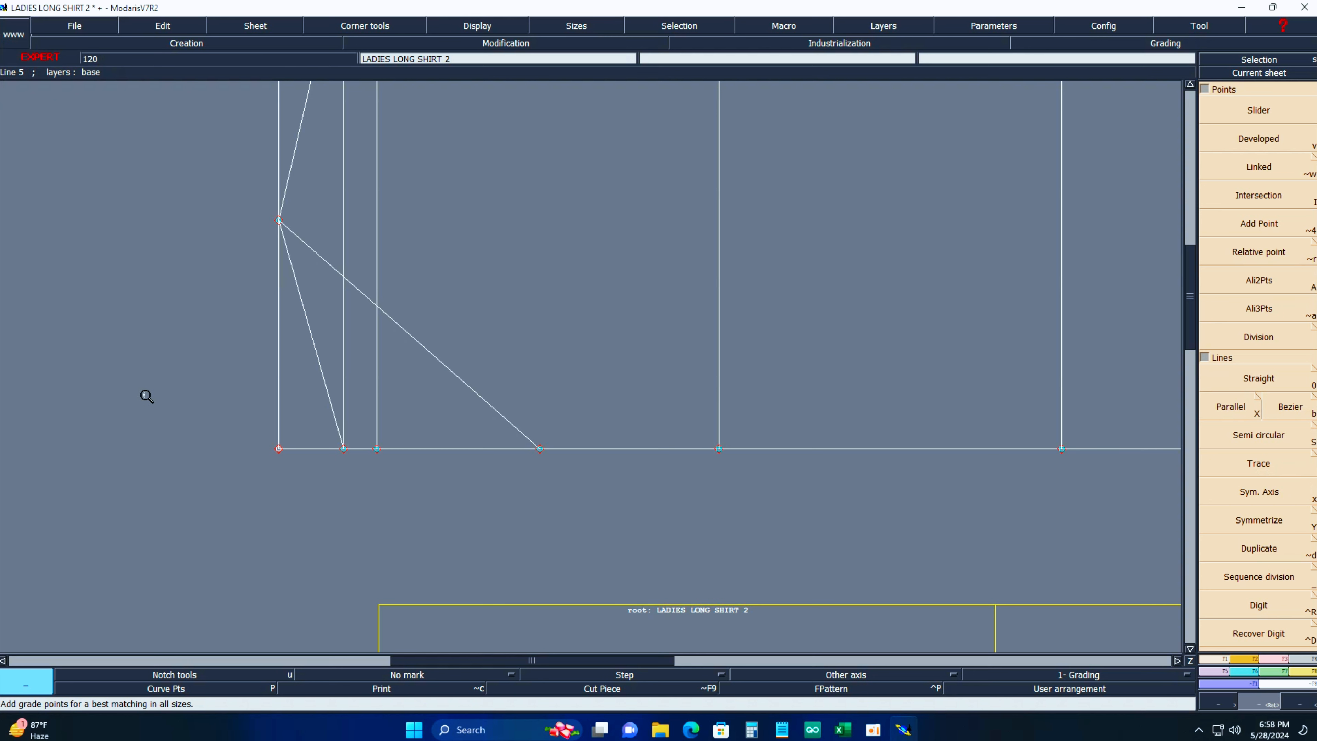
key("x")
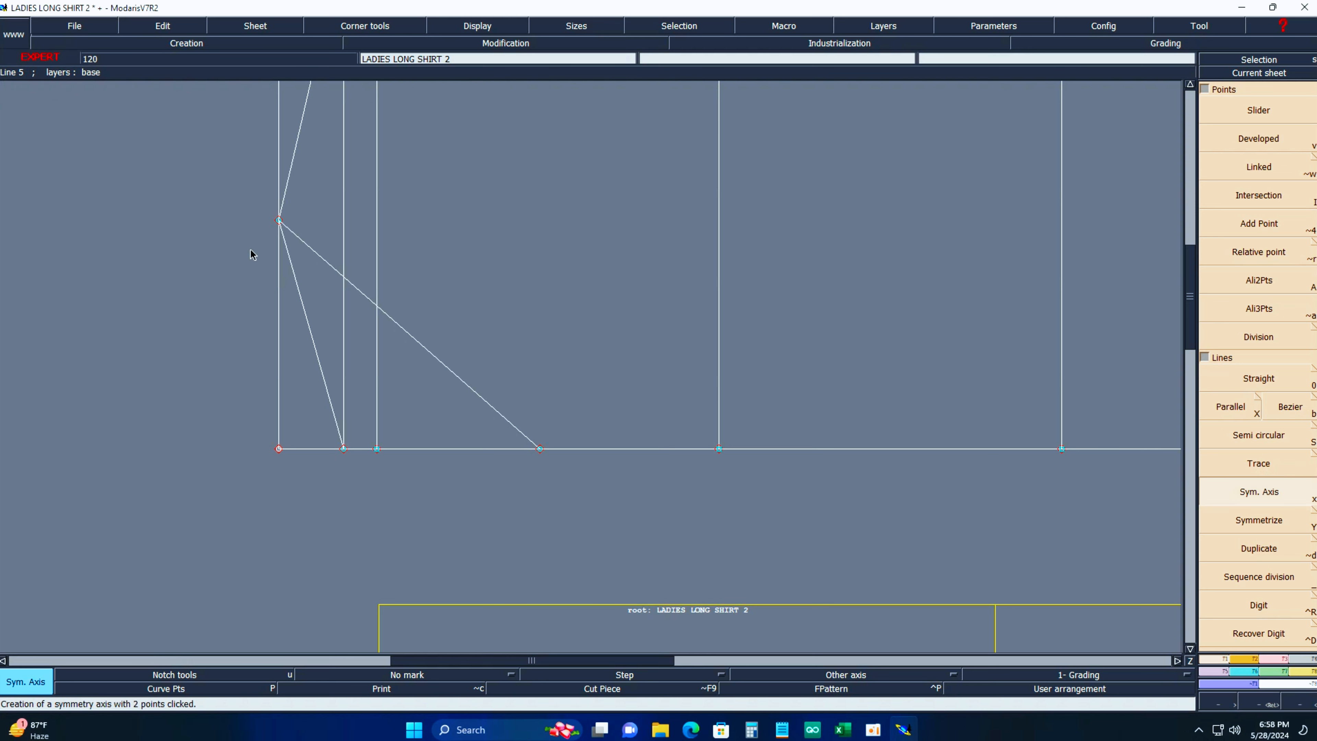
left_click(279, 220)
left_click(298, 138)
Symmetrize the straight front neckline across the axis at the neck point.
key("Escape")
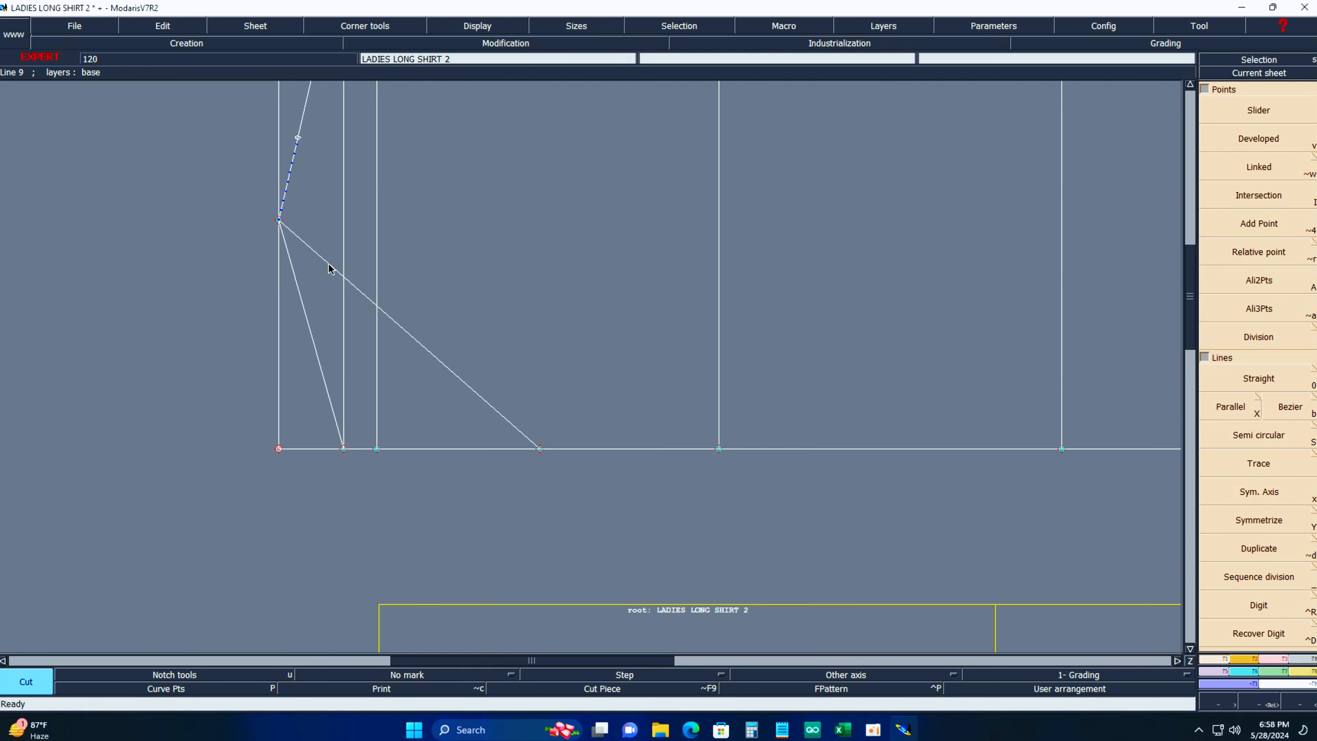
key("y")
left_click(317, 255)
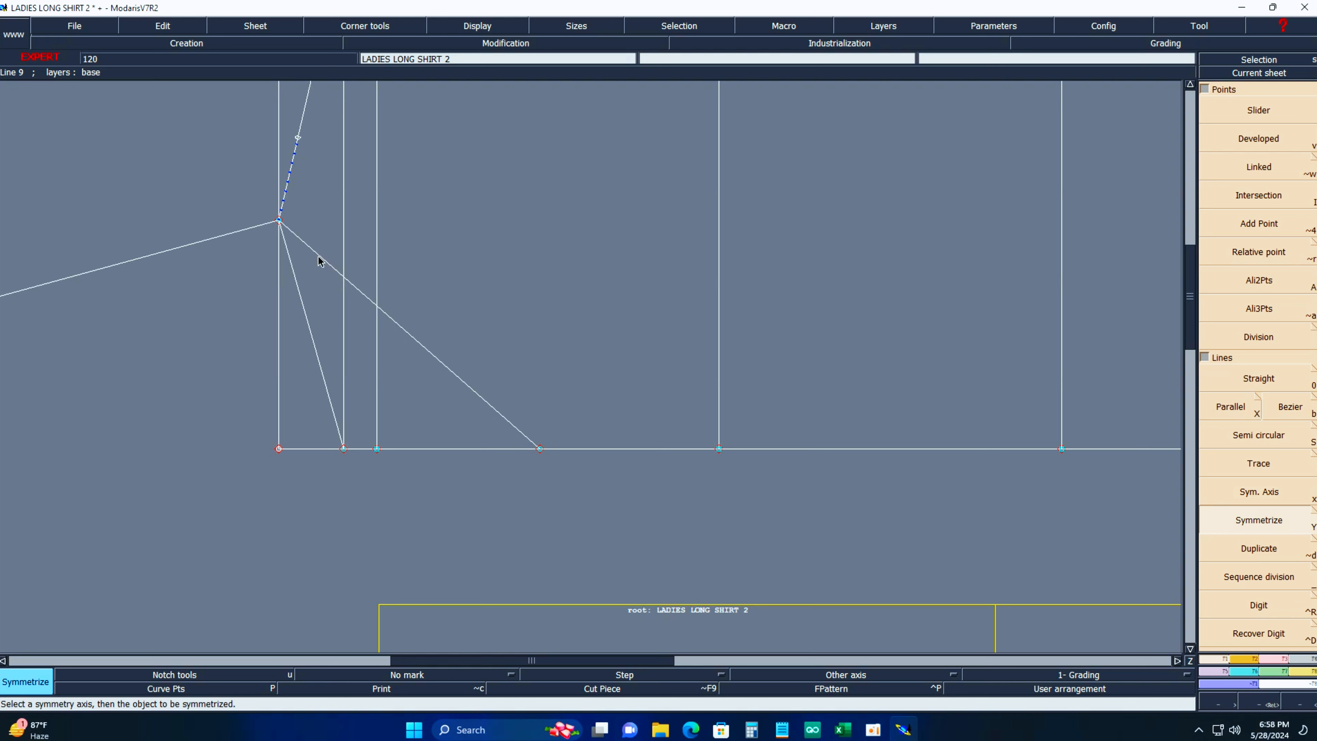
key("Home")
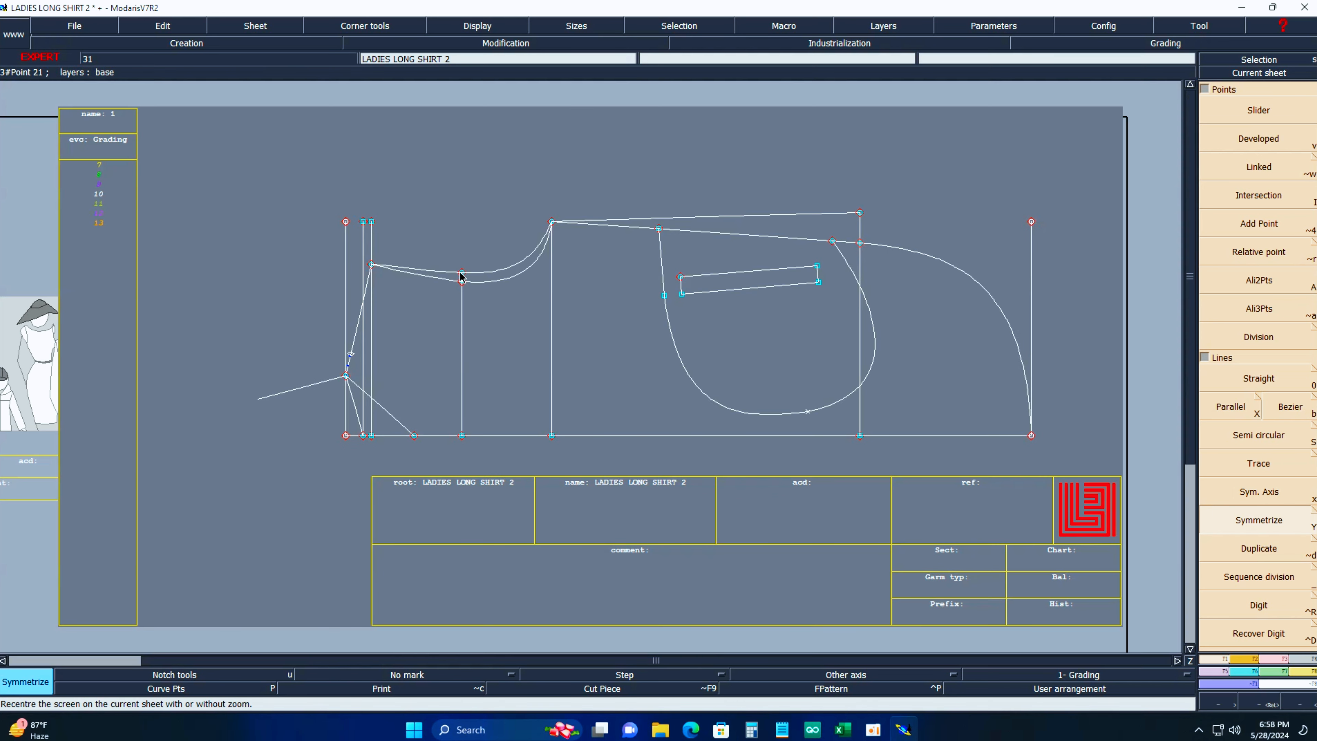
key("Return")
left_click_drag(227, 294, 507, 493)
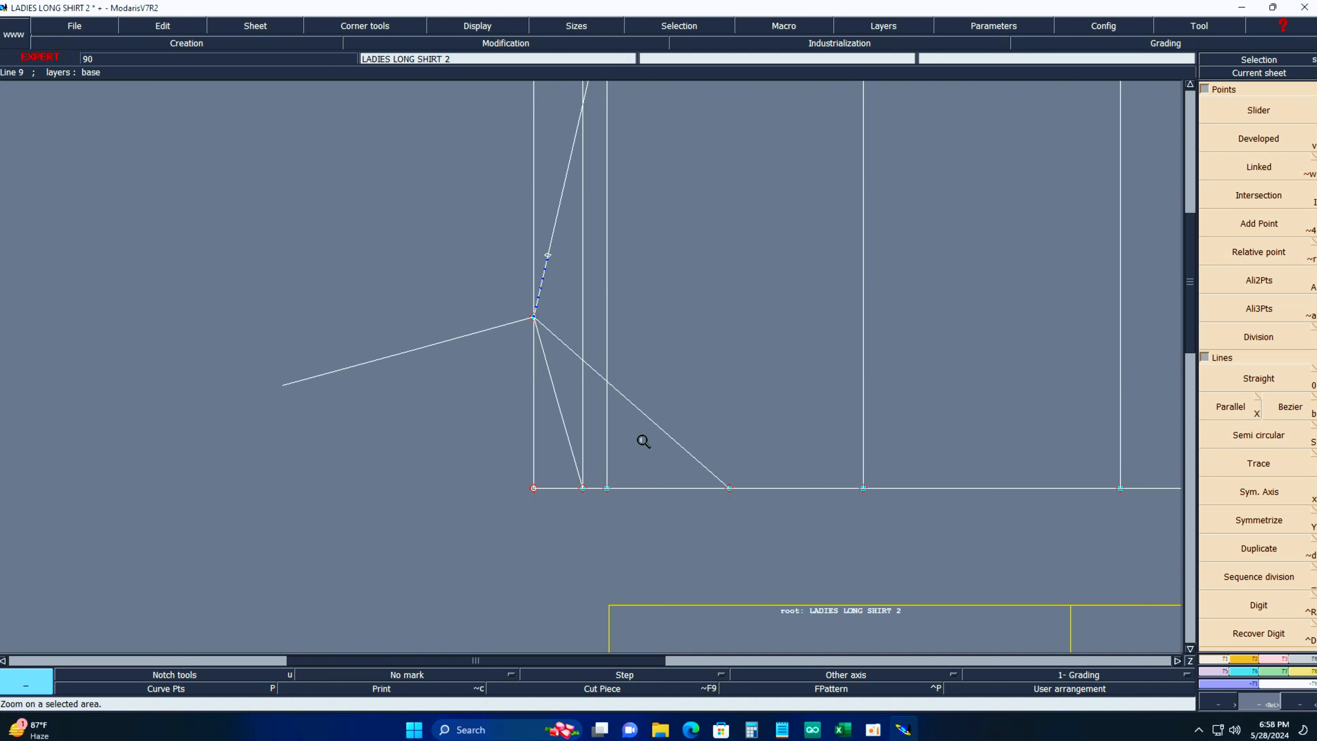
Display the curve handles and bend the front neckline outward into a curve between the neck point and centre line with Reshape.
left_click(498, 29)
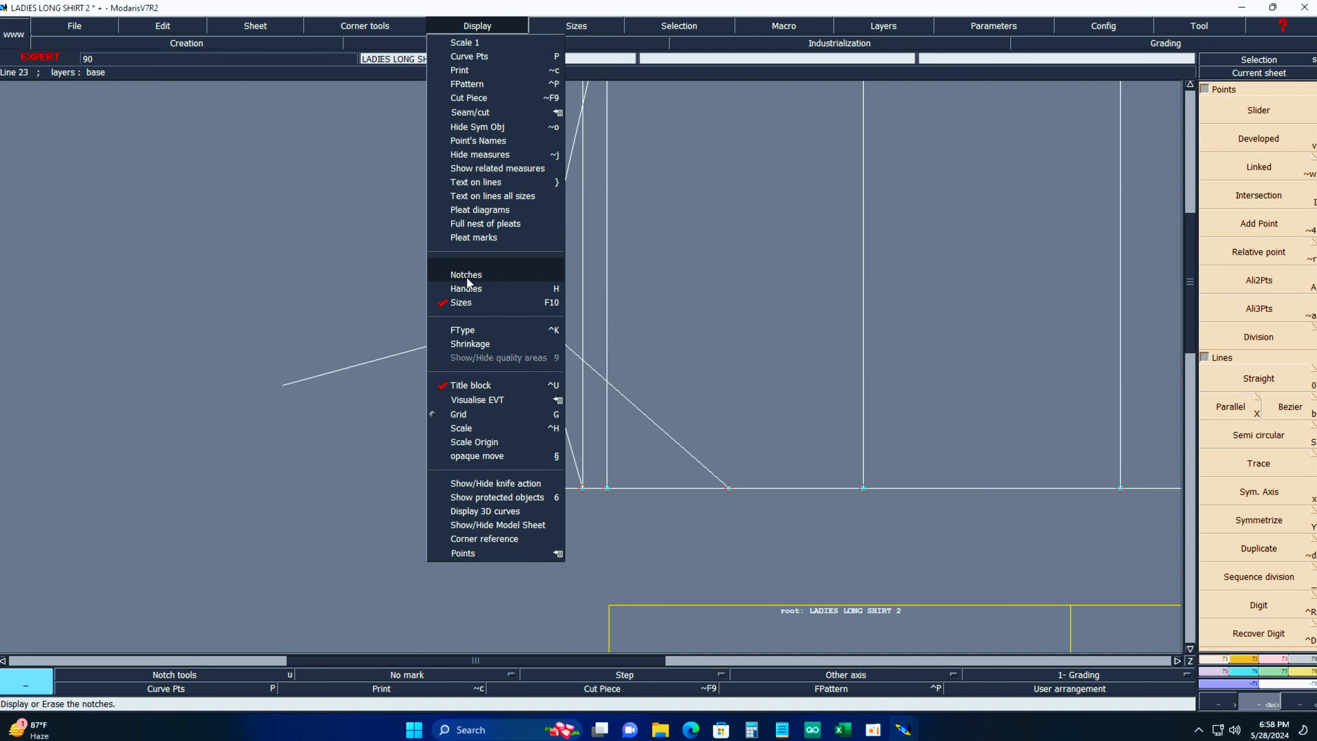
left_click(477, 297)
key("shift+s")
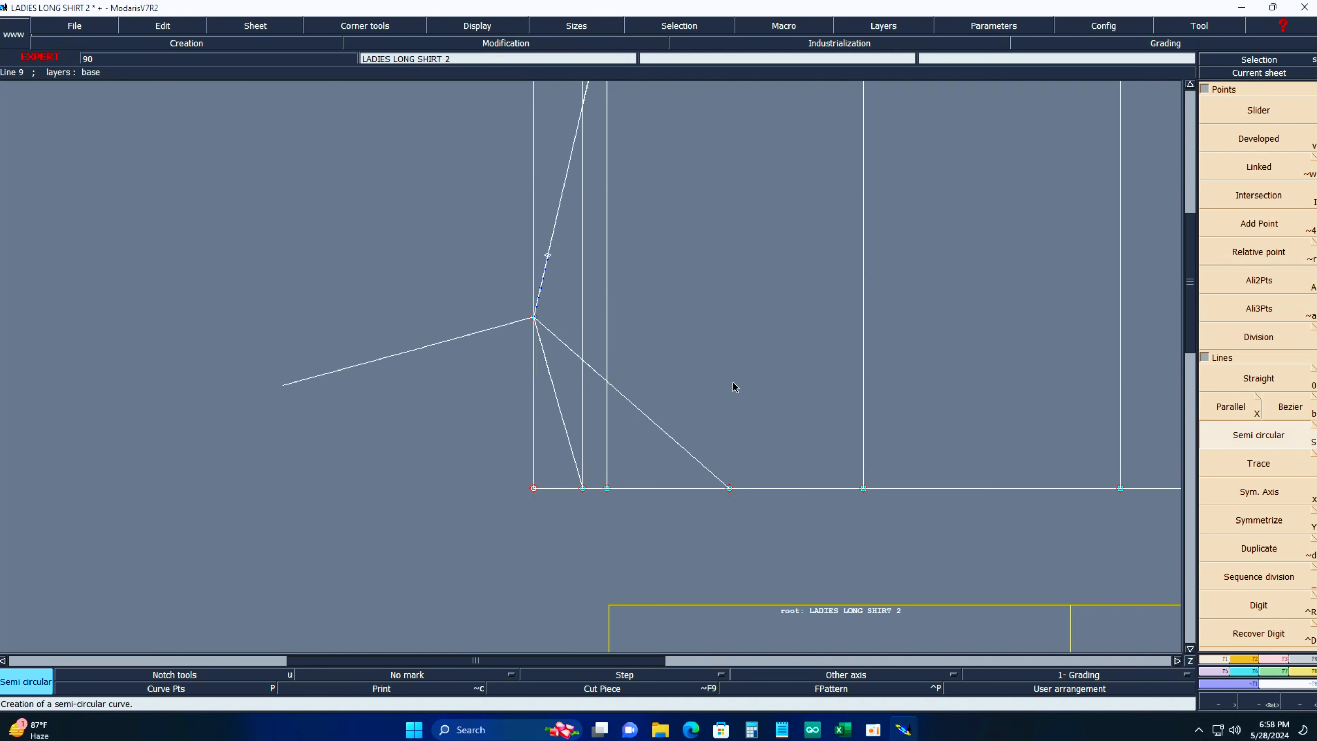
key("e")
key("r")
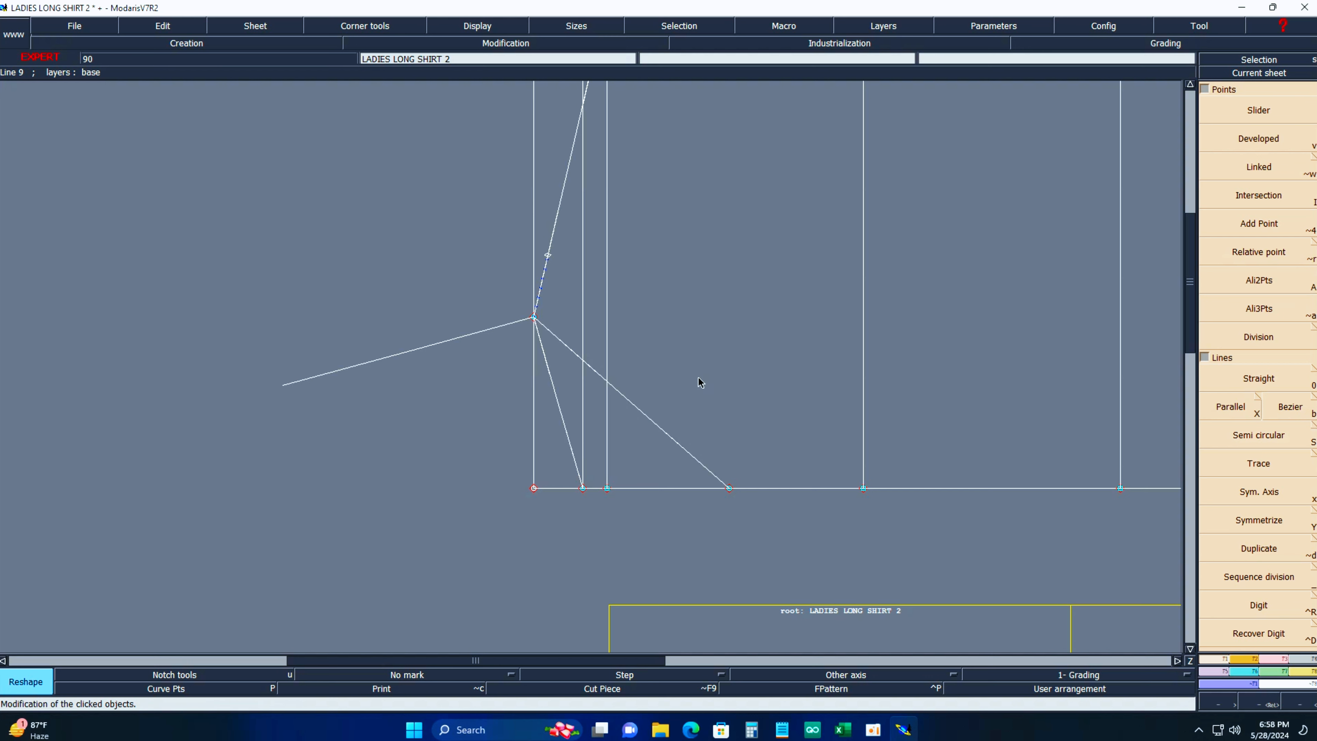
left_click(598, 372)
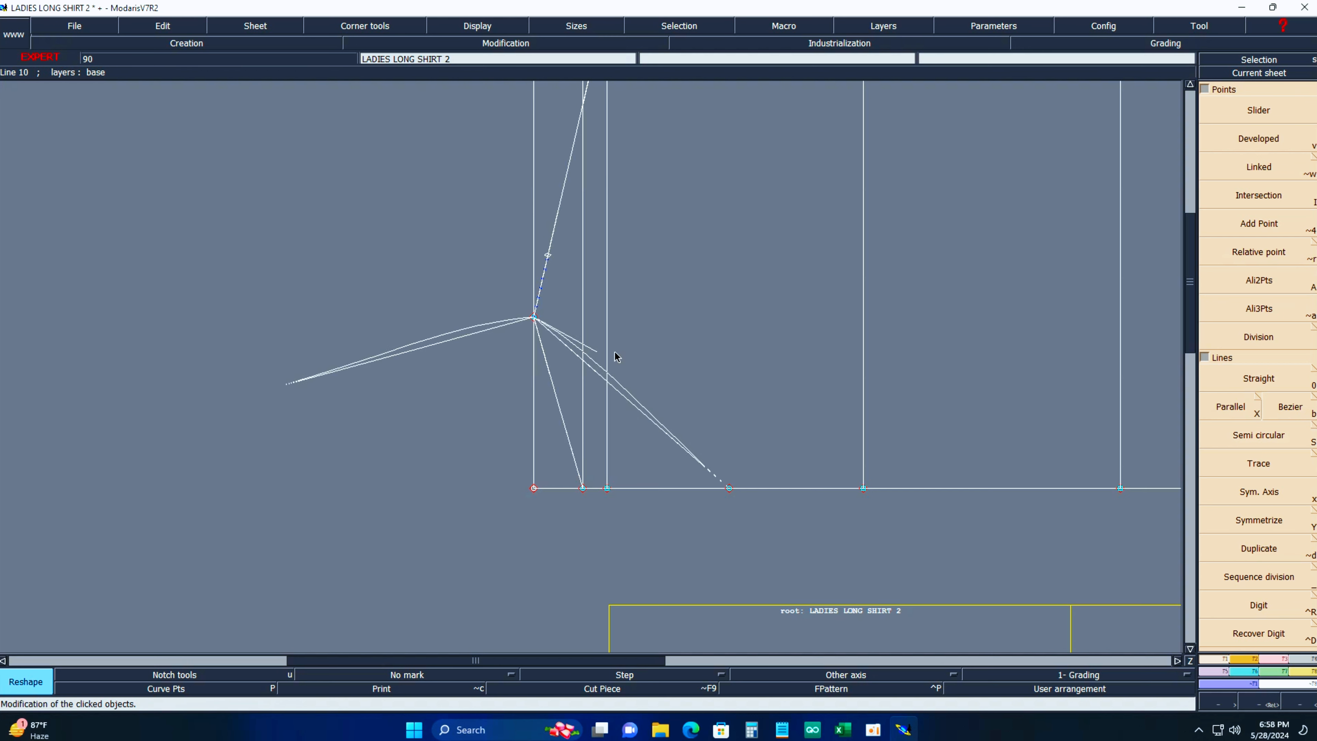
left_click(675, 441)
left_click(718, 401)
Refine the front neckline's end handles into a rounder curve that meets the centre line nearly at a right angle.
left_click(708, 352)
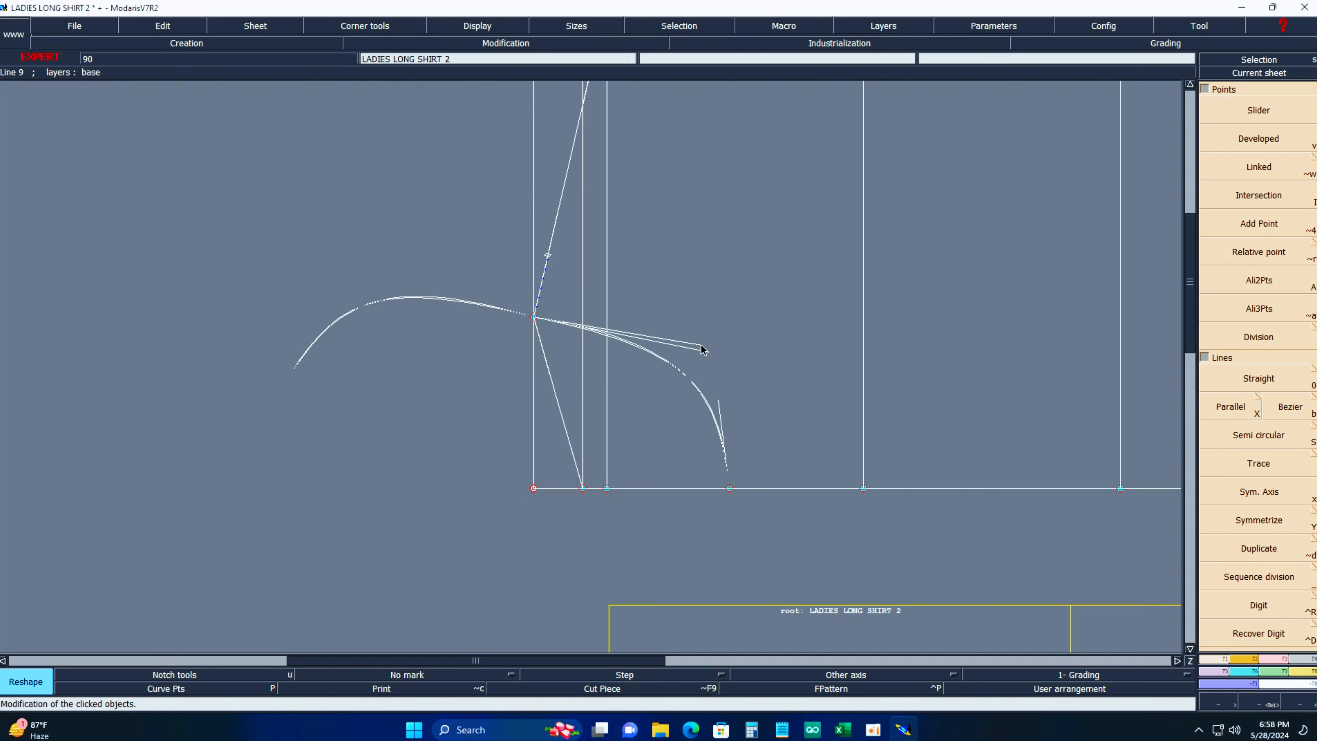
left_click(680, 321)
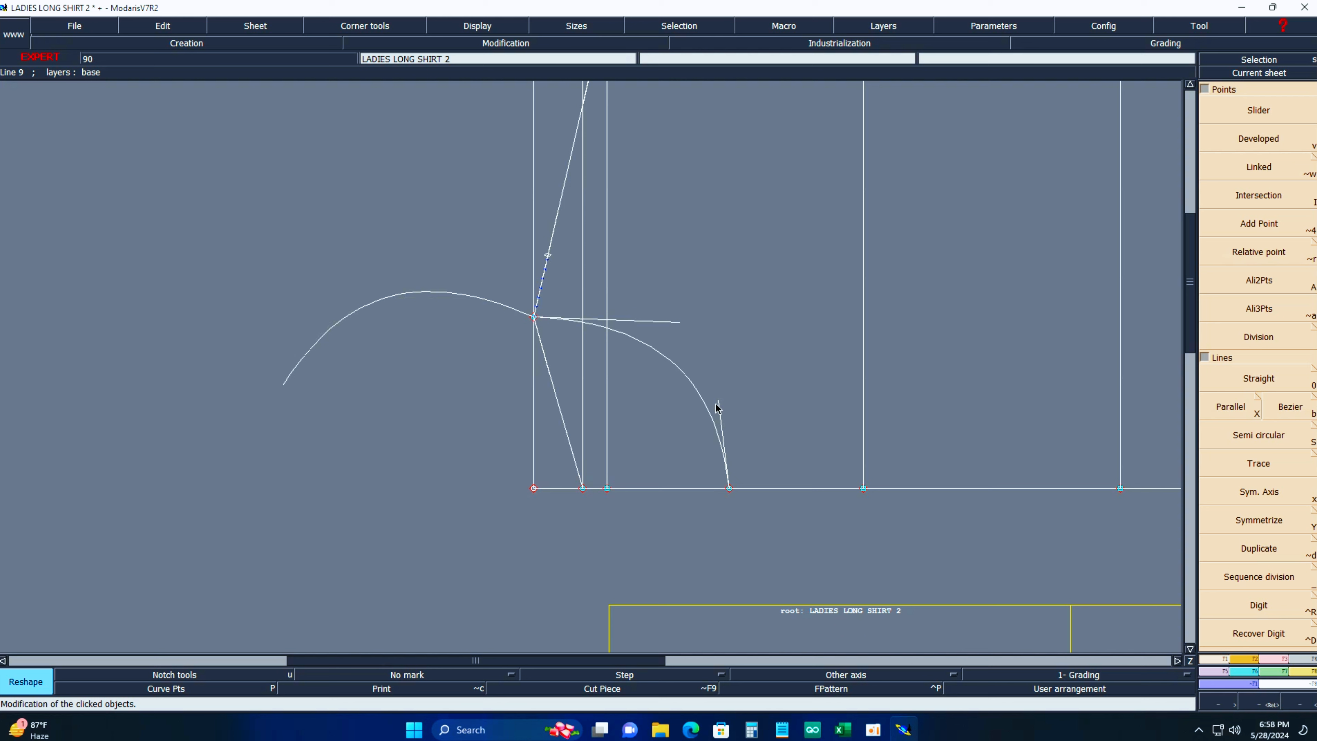
left_click(728, 386)
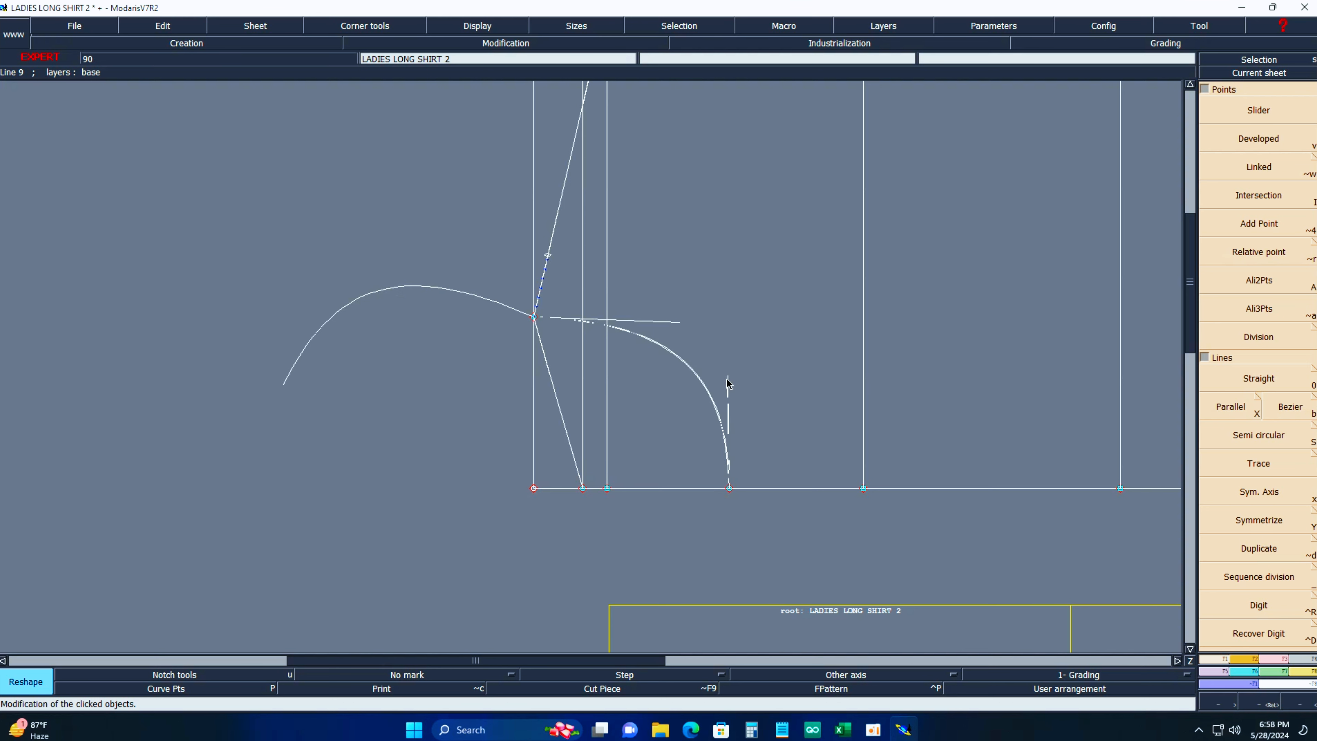
left_click(727, 381)
left_click(680, 322)
left_click(680, 323)
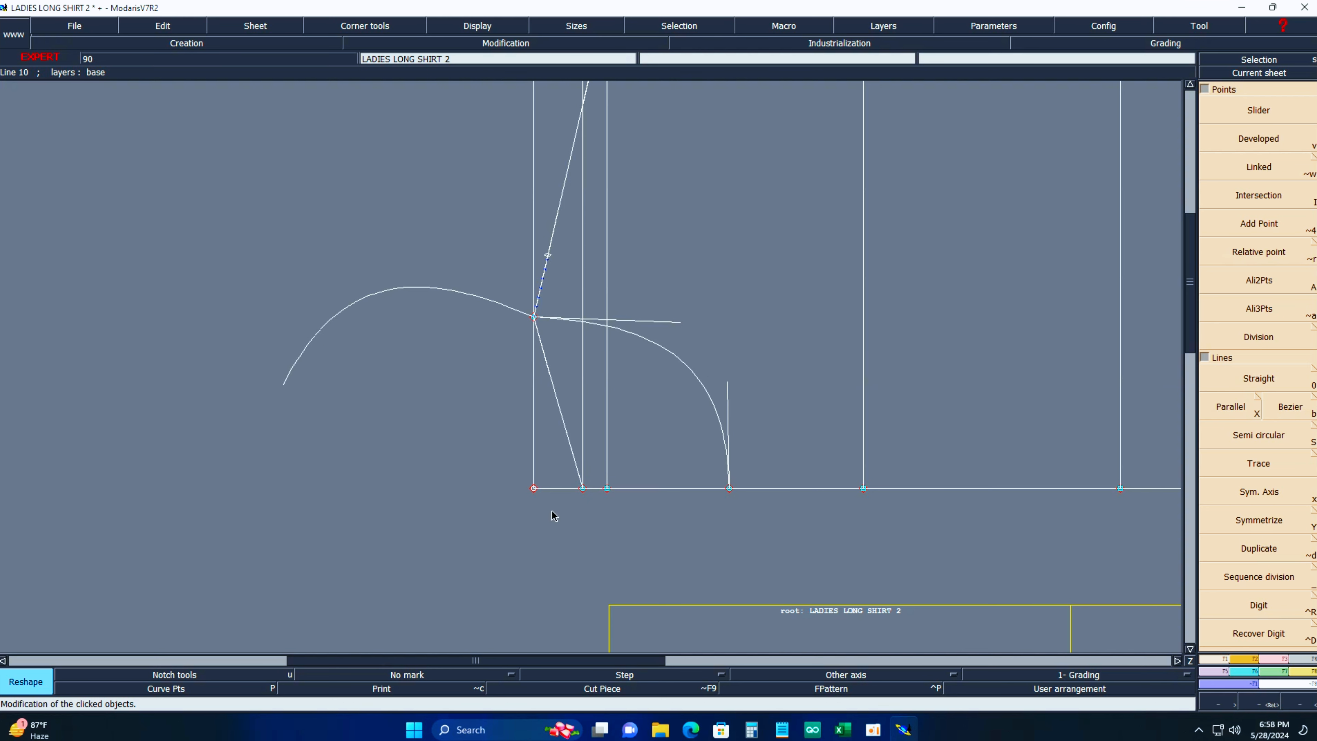
Bend the straight back neckline into a rounded curve with Reshape and adjust the front neckline's handle at the neck point.
left_click(566, 431)
left_click(576, 384)
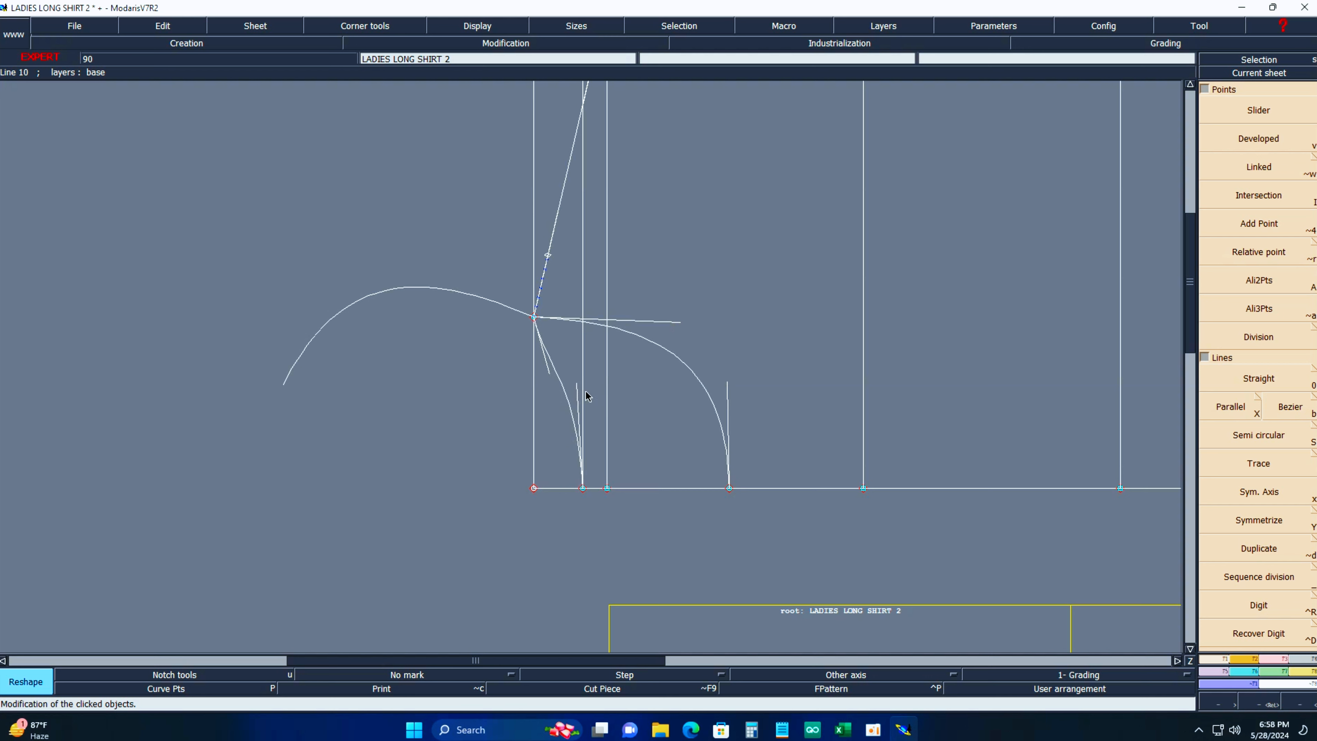
left_click(546, 364)
left_click(586, 353)
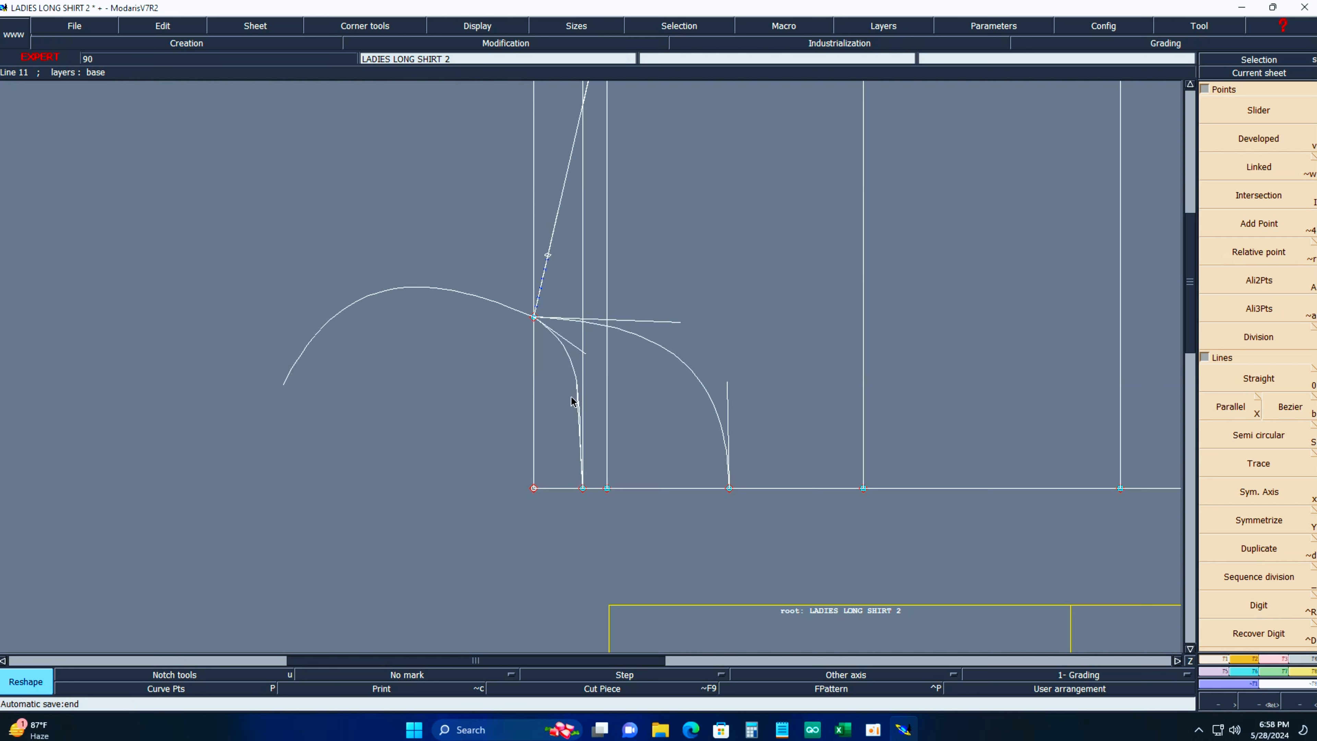
left_click(576, 398)
left_click(582, 389)
left_click(580, 347)
left_click(680, 322)
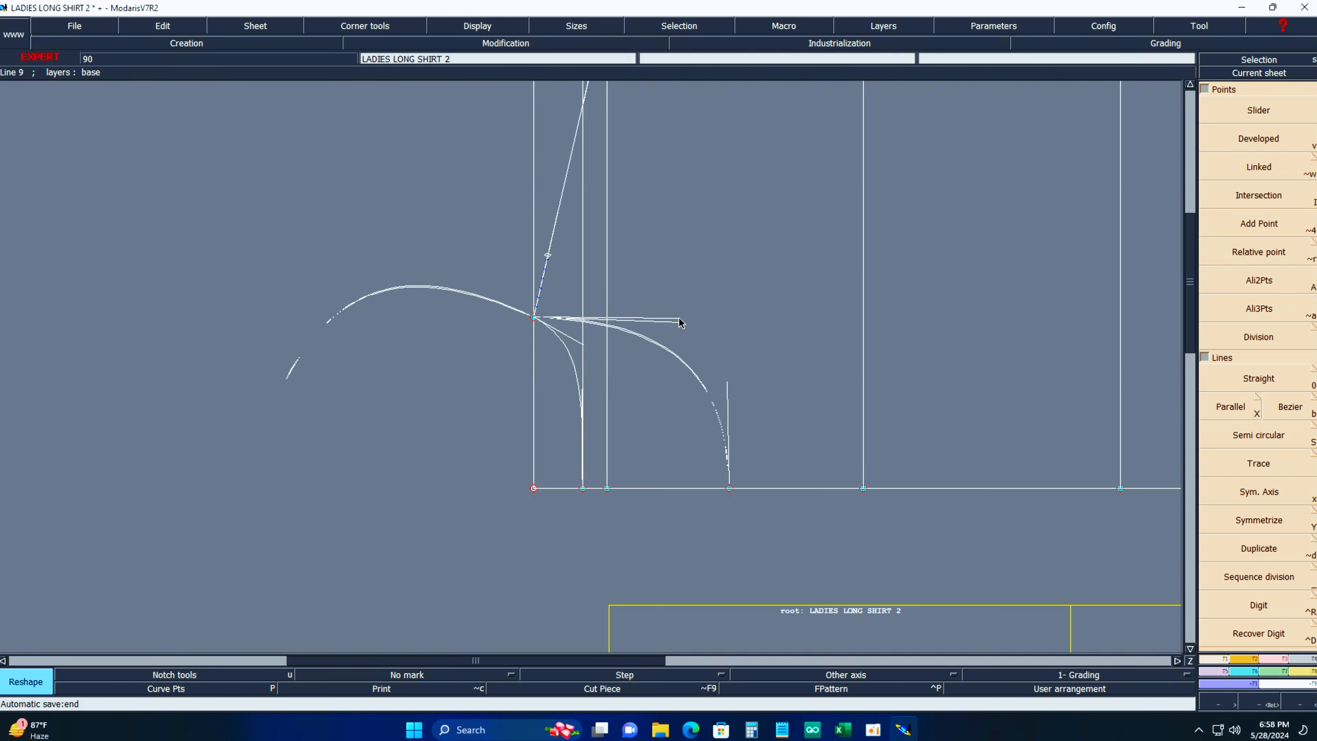
left_click(680, 323)
Delete the mirrored neckline curve and the shoulder symmetry axis, keeping the vertical line through the neck point.
key("Delete")
left_click(406, 292)
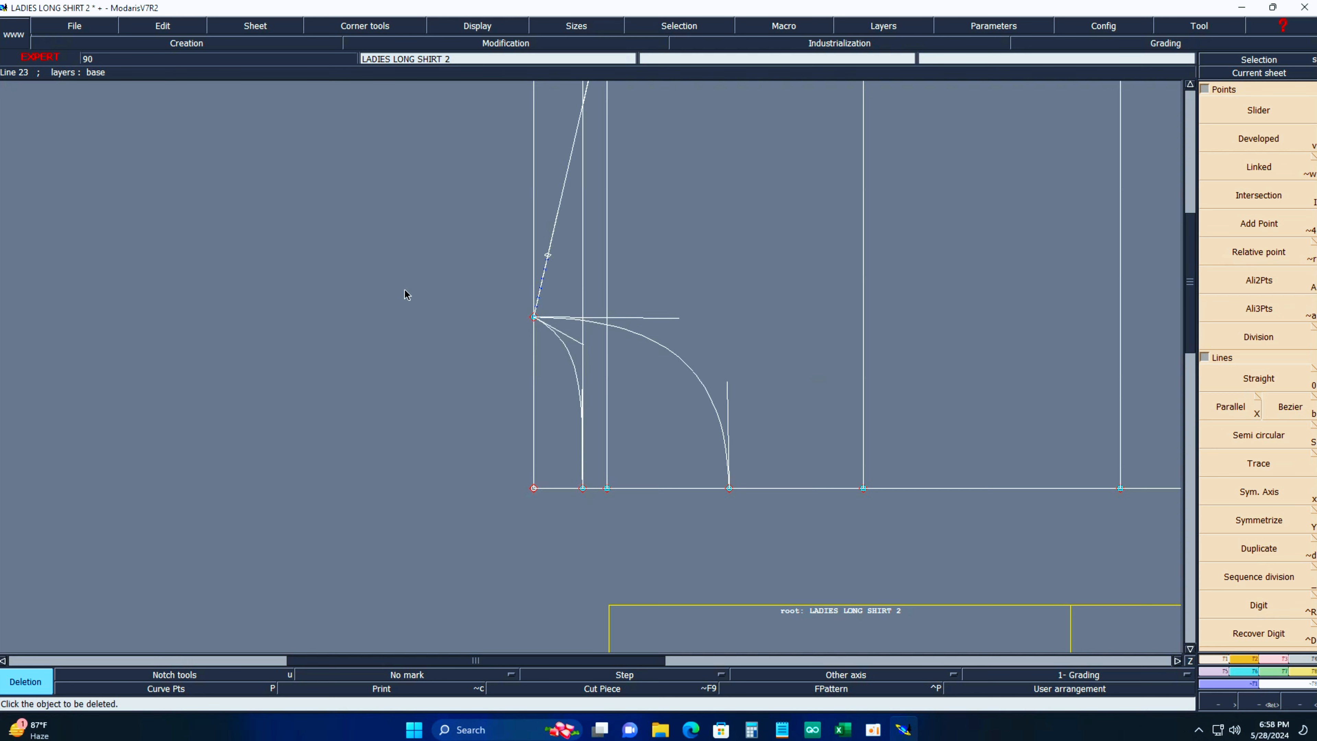
key("Home")
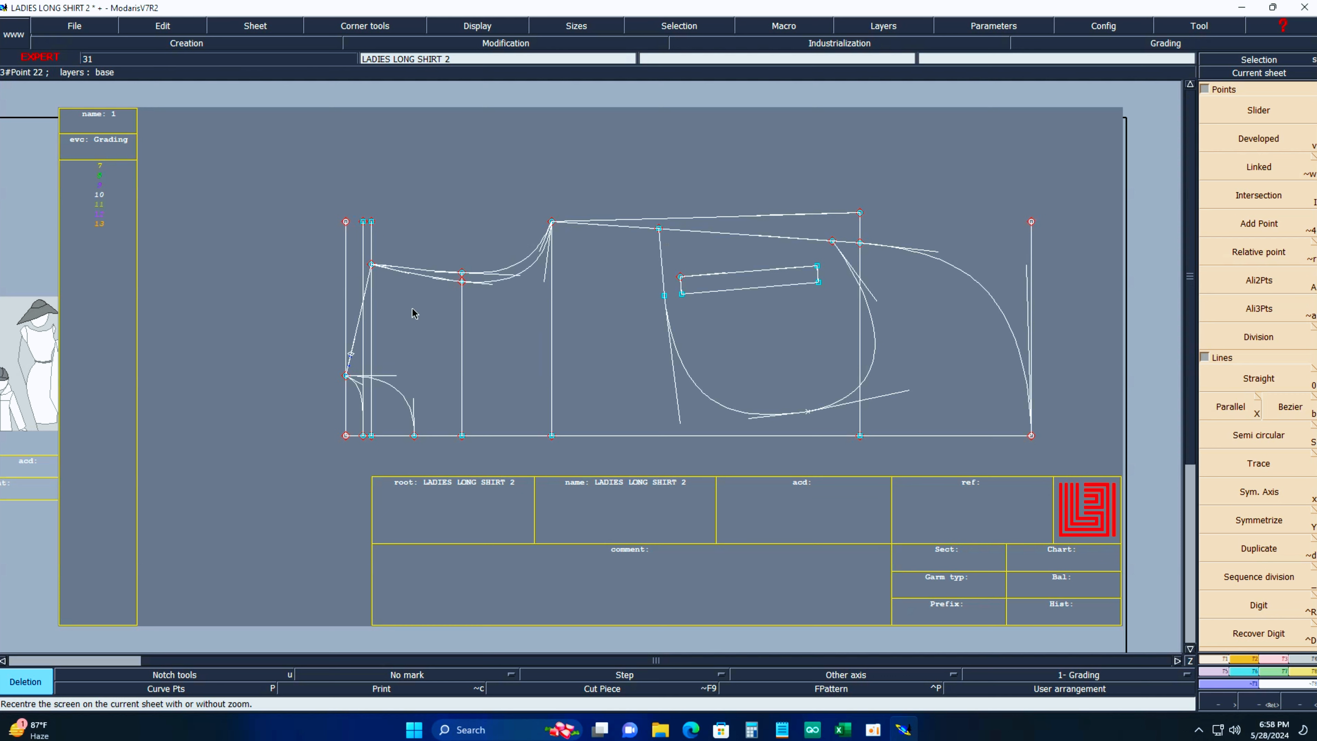
key("Return")
left_click_drag(269, 210, 566, 490)
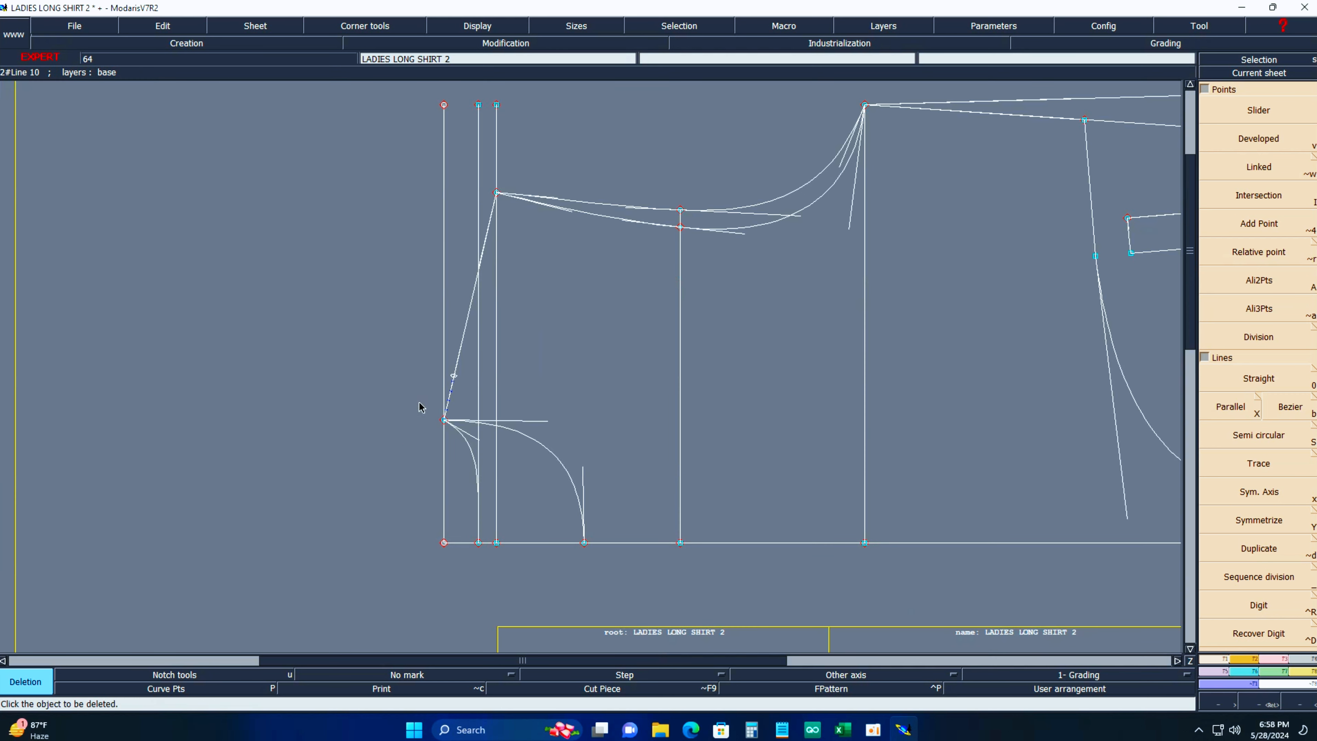
left_click(455, 388)
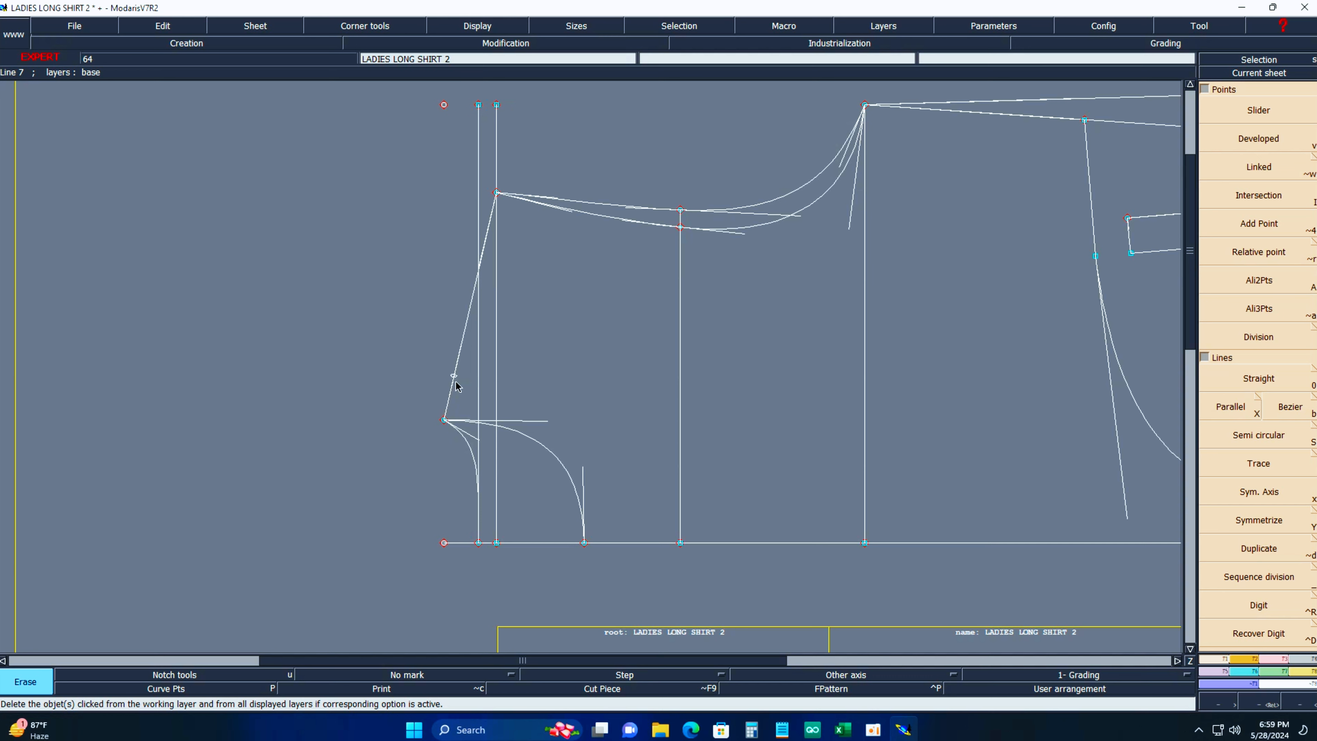
key("ctrl+z")
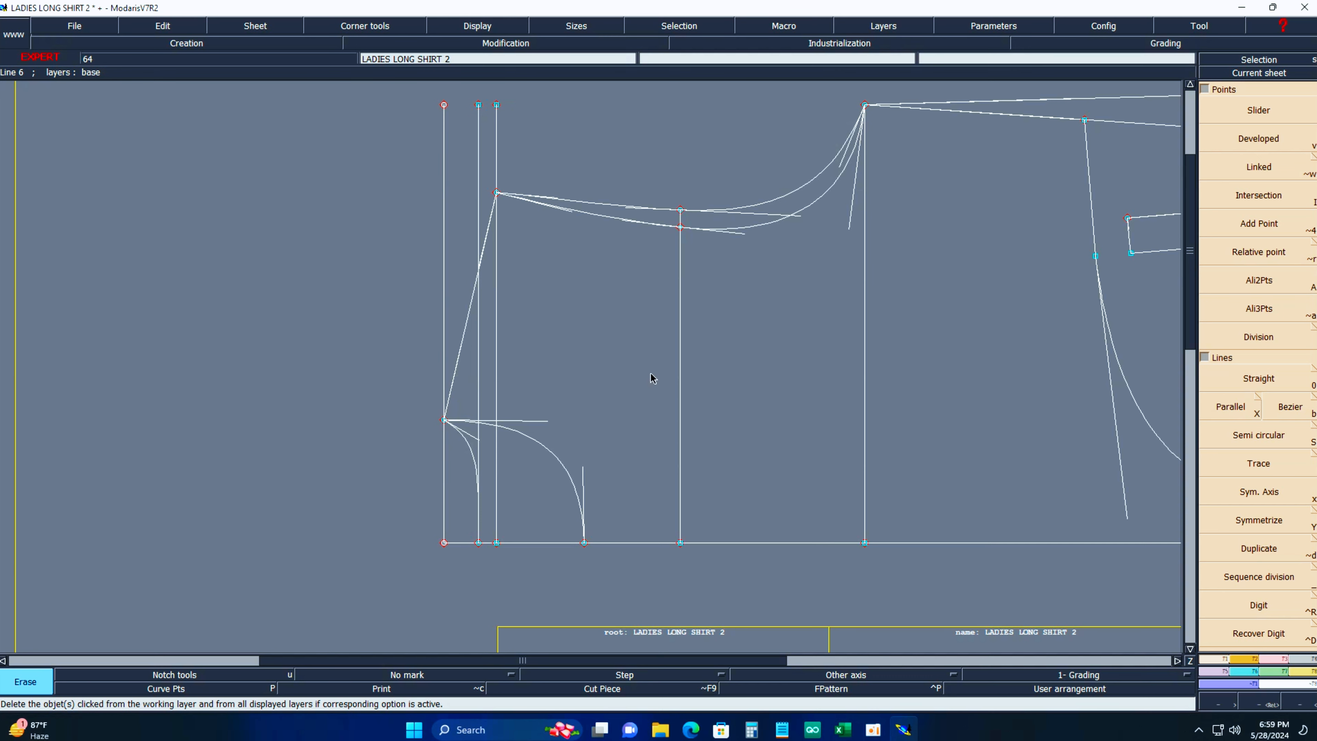
Delete the vertical construction line at the hem end of the body and hide the curve handles.
key("Home")
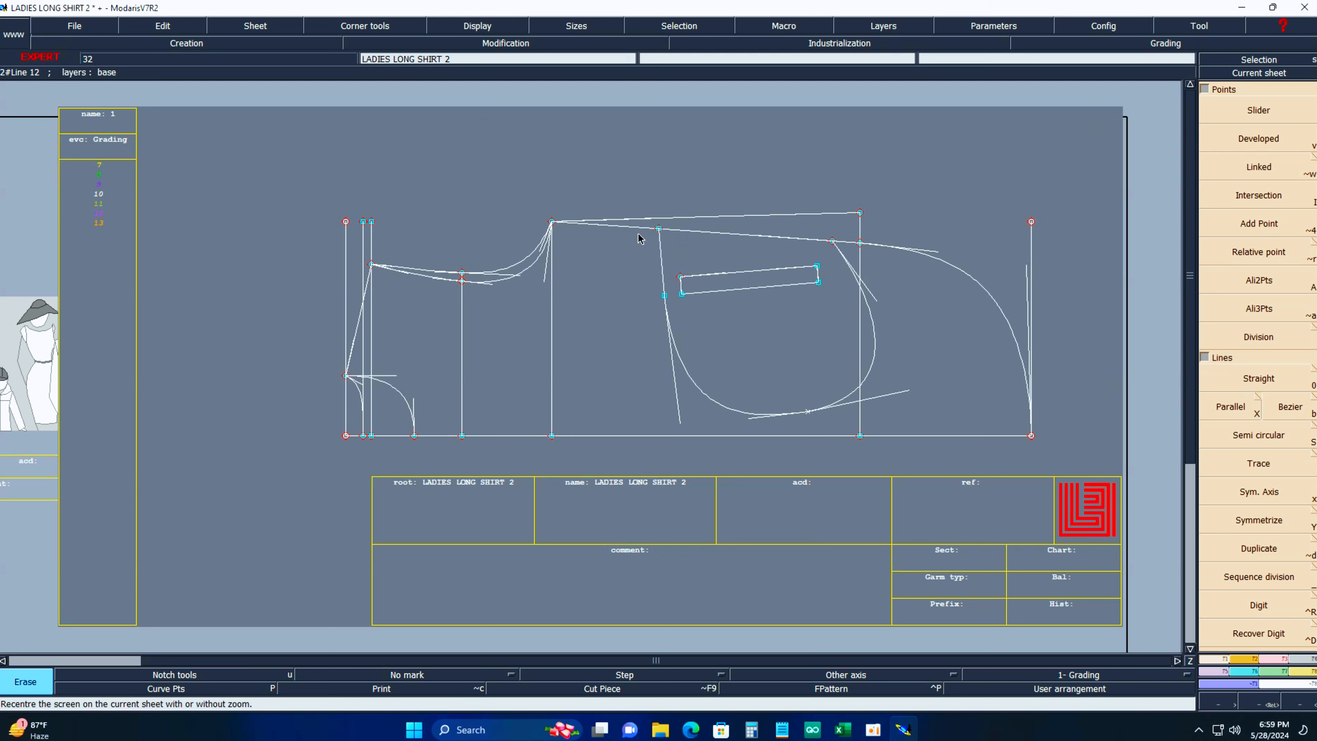
key("Delete")
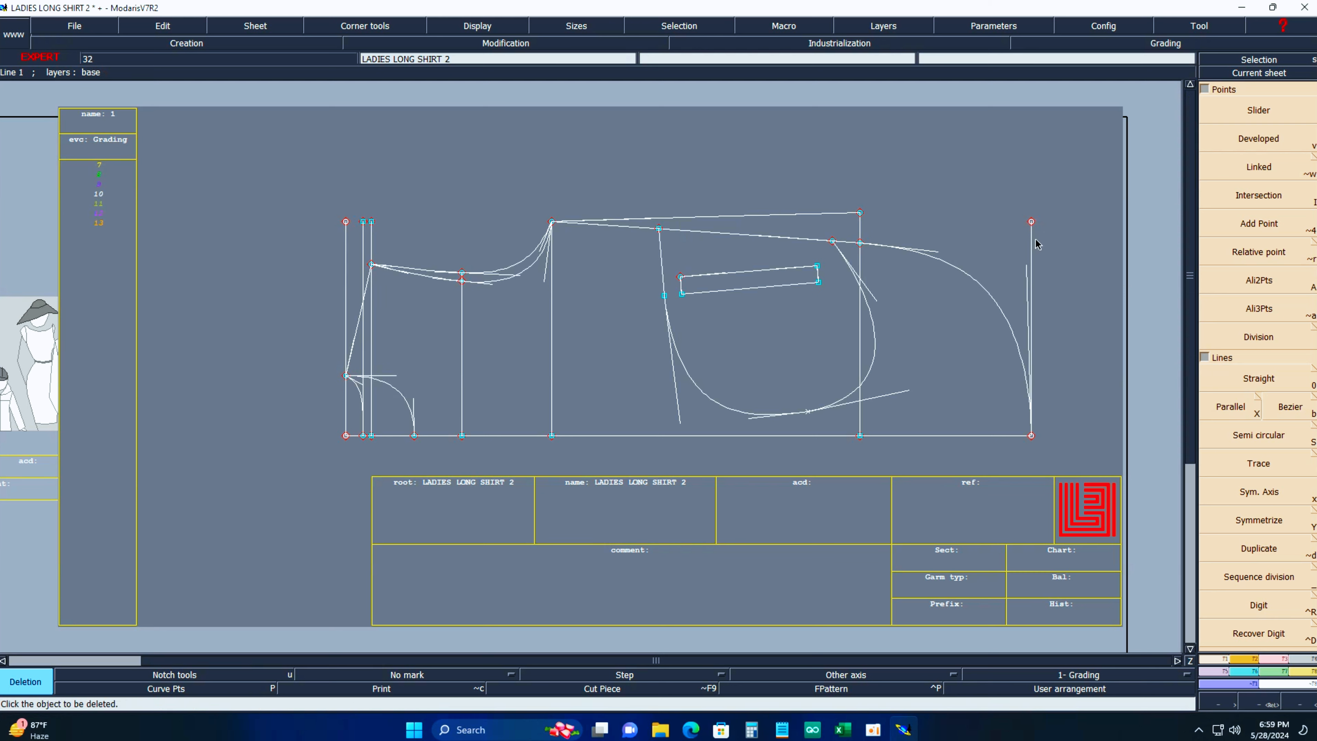
left_click(1032, 232)
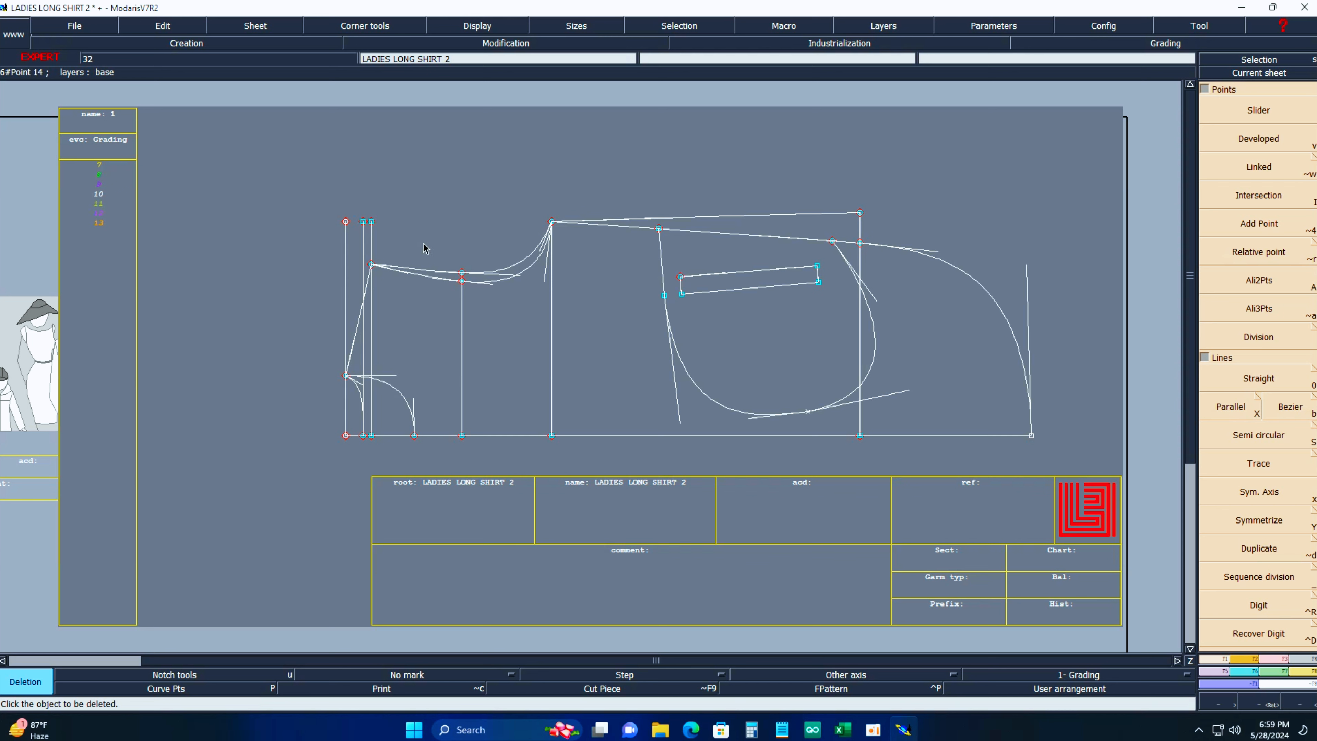
left_click(477, 26)
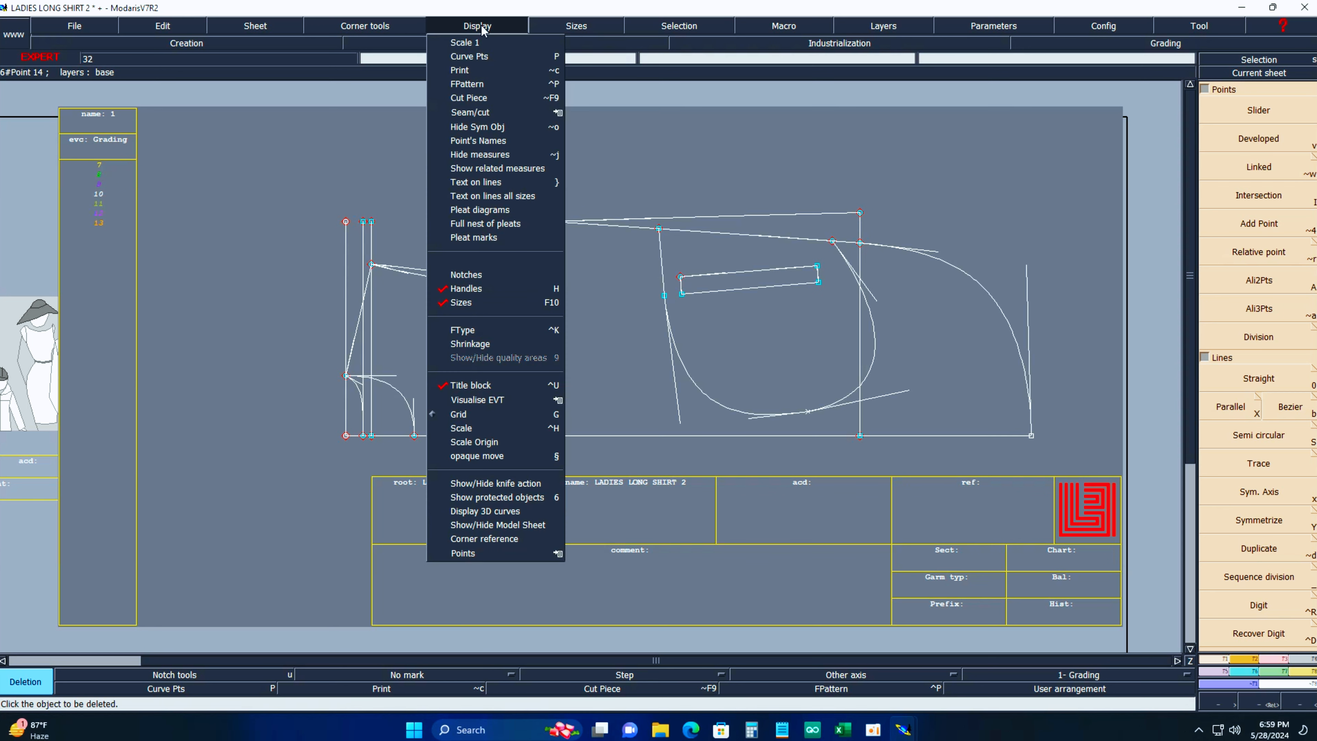
left_click(462, 295)
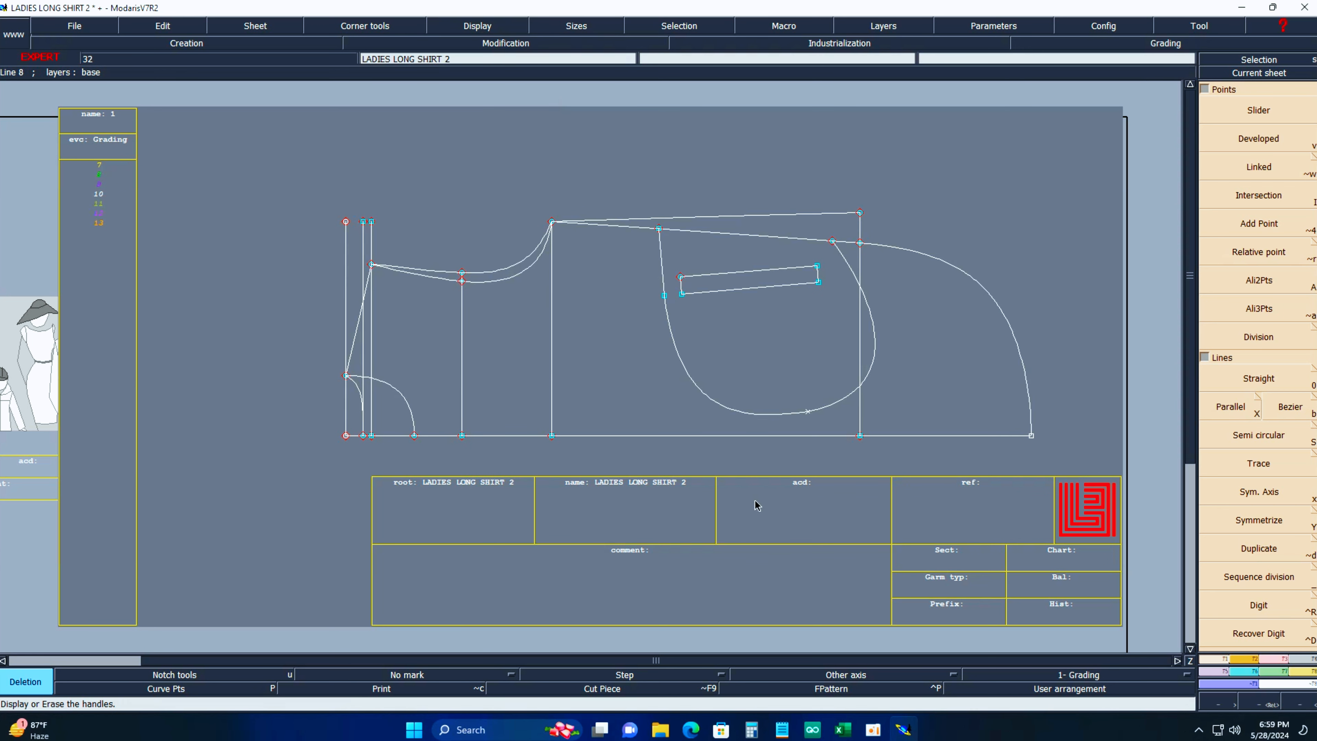
key("z")
left_click_drag(259, 181, 1100, 474)
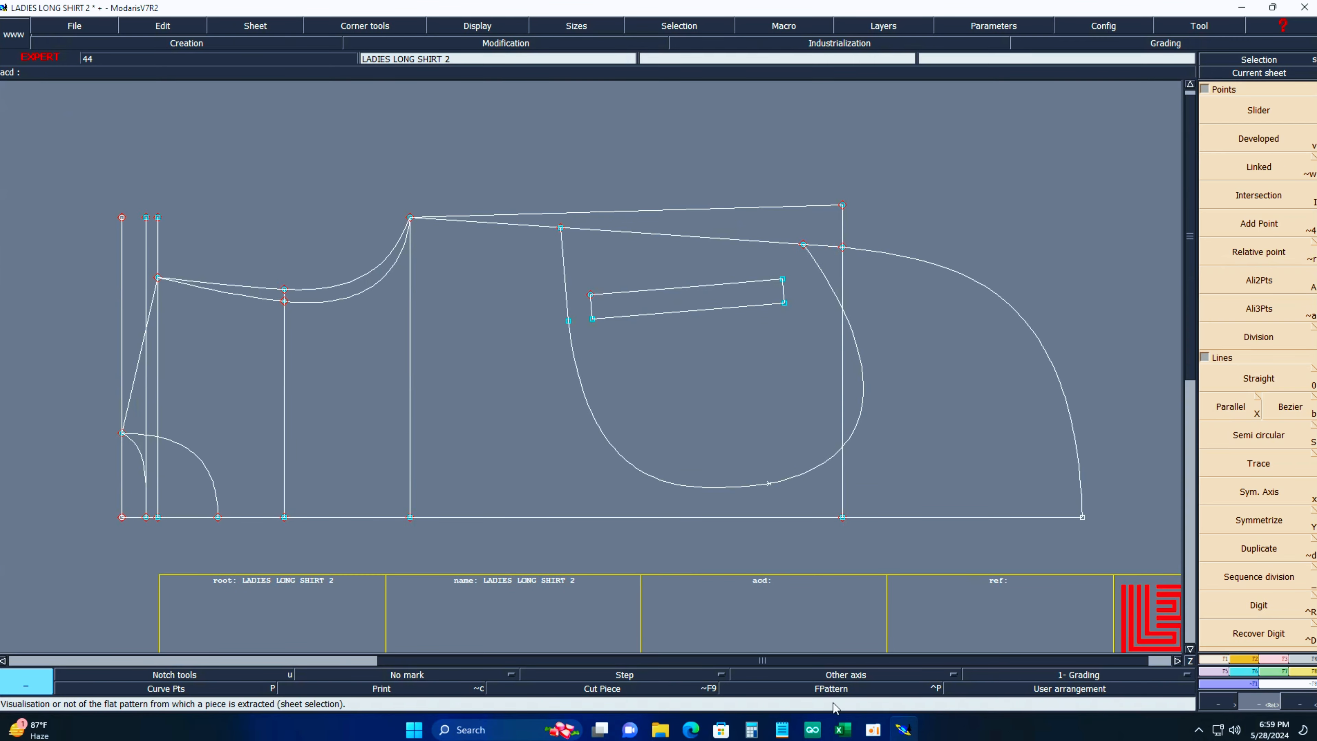
Switch to the Excel measurement chart and enter 62 for the sleeve length in cell D9.
left_click(843, 729)
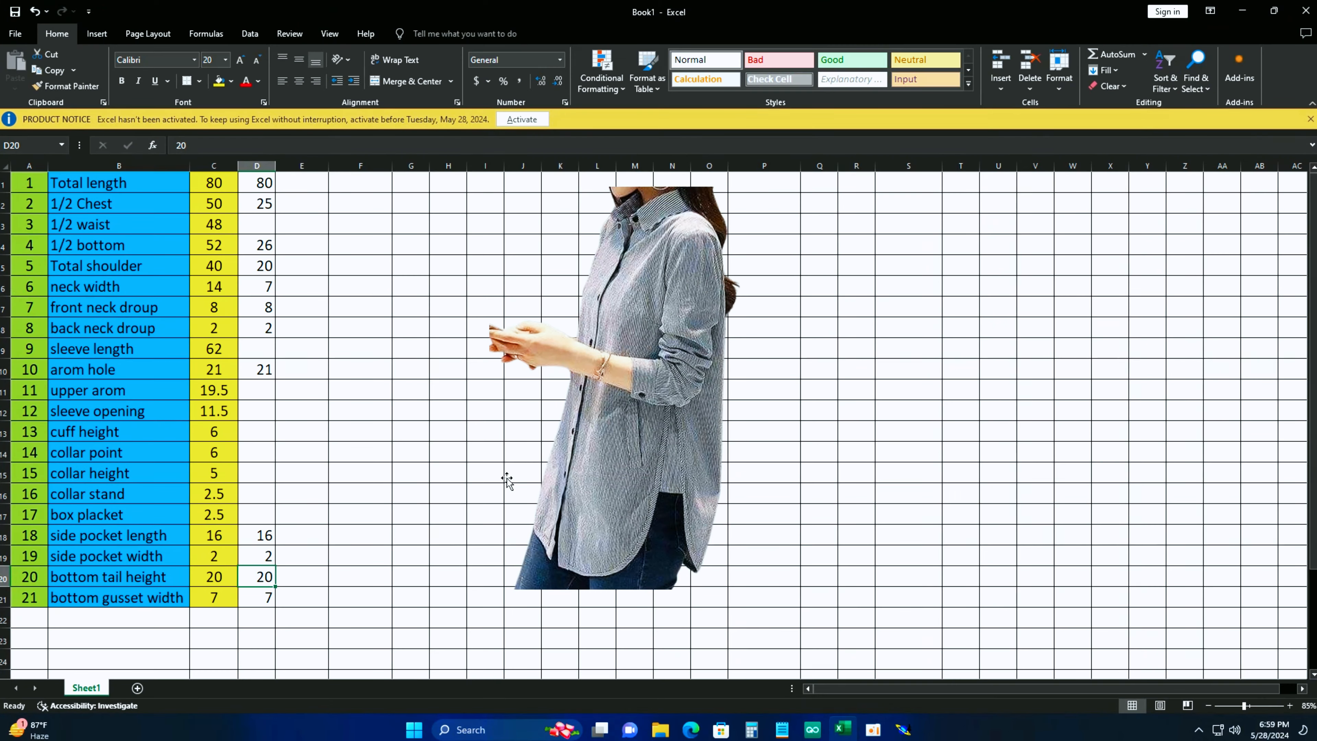
left_click(259, 352)
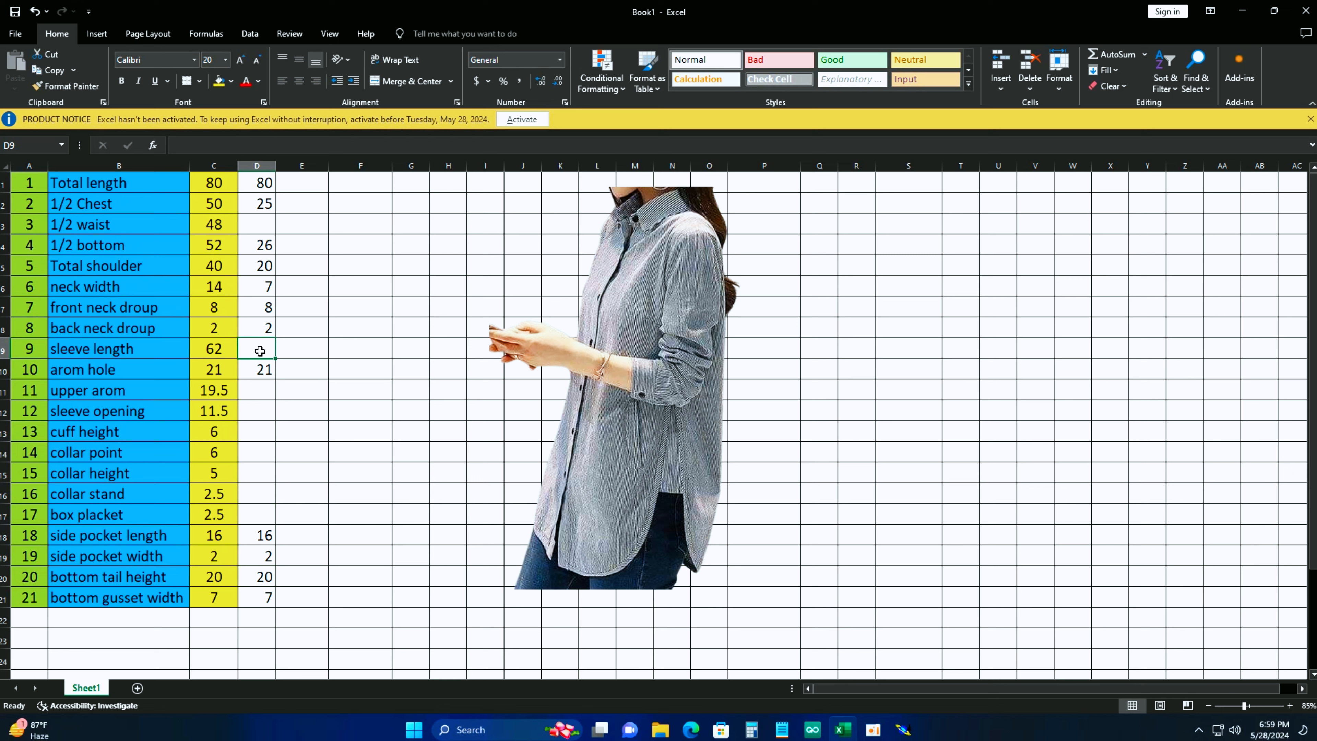
type("62")
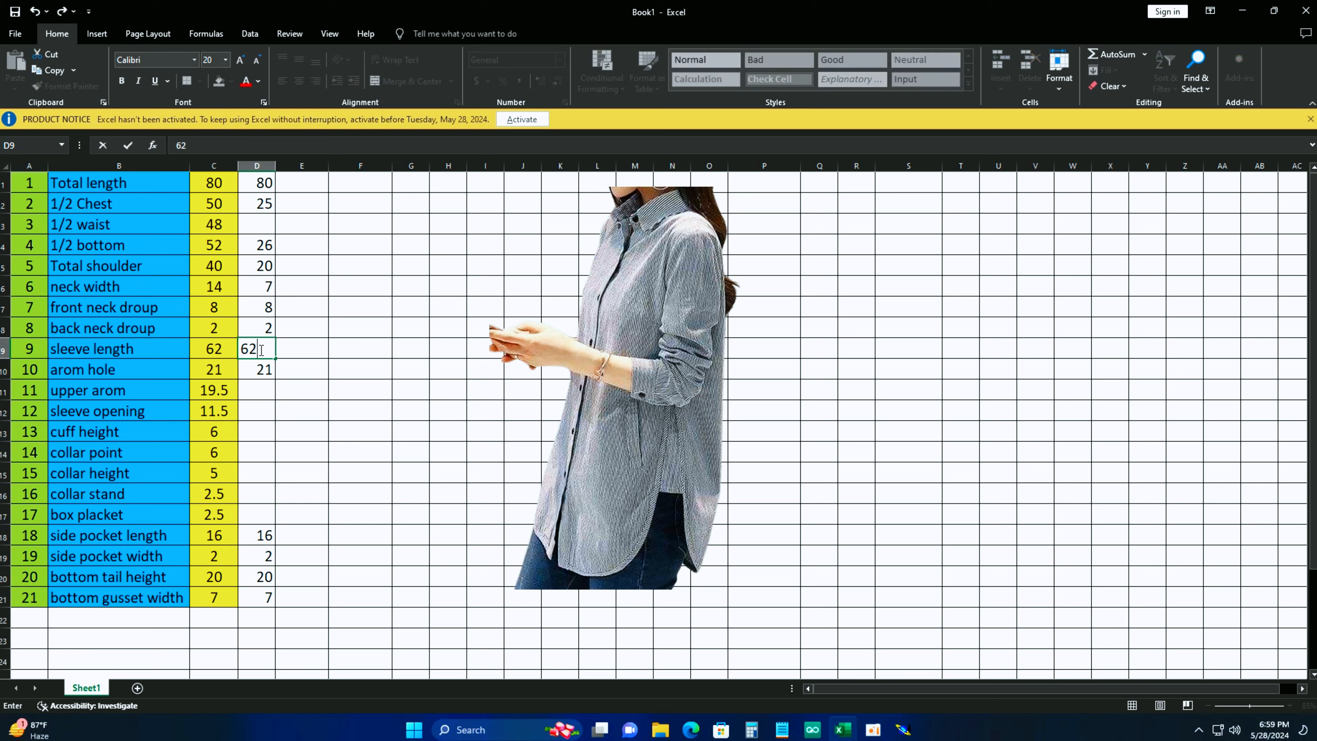
left_click(279, 375)
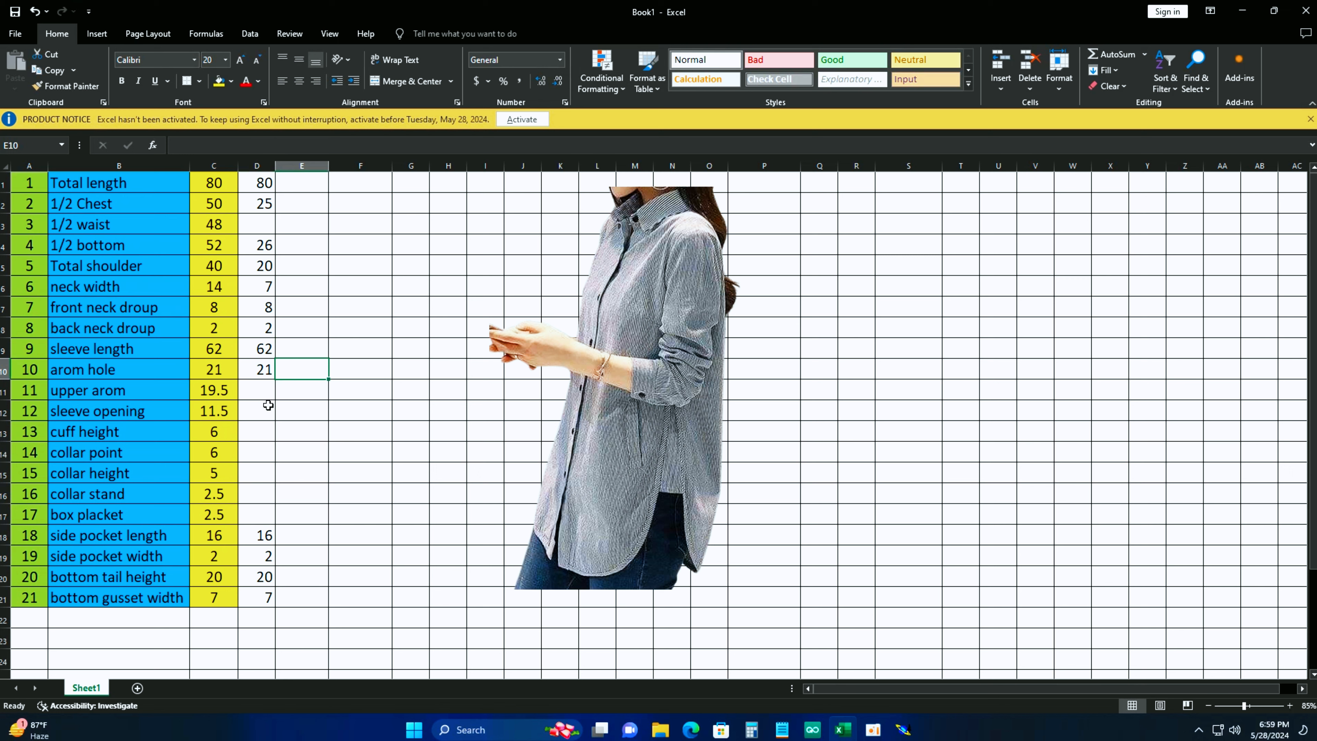
Enter 19.5 for the upper arm in cell D11 and widen column D to show the decimal.
left_click(262, 393)
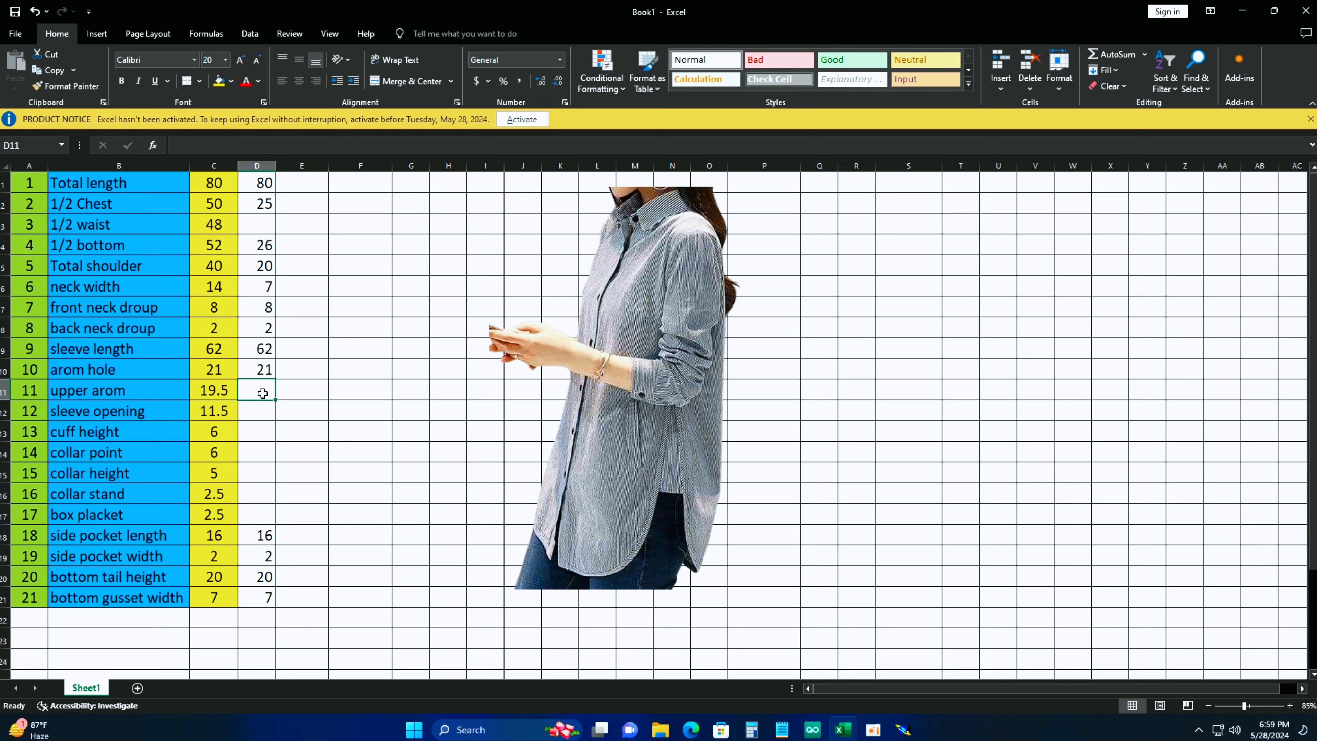
type("1")
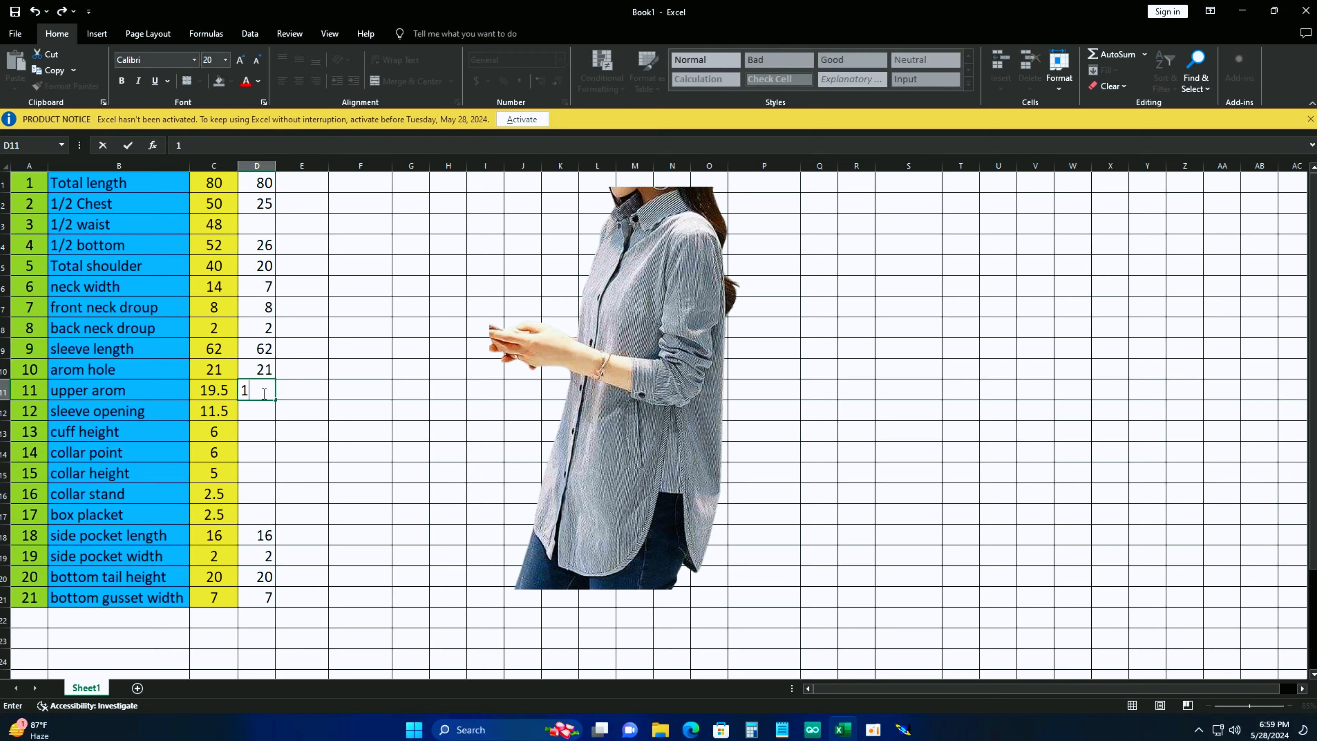
type("9.5")
key("Return")
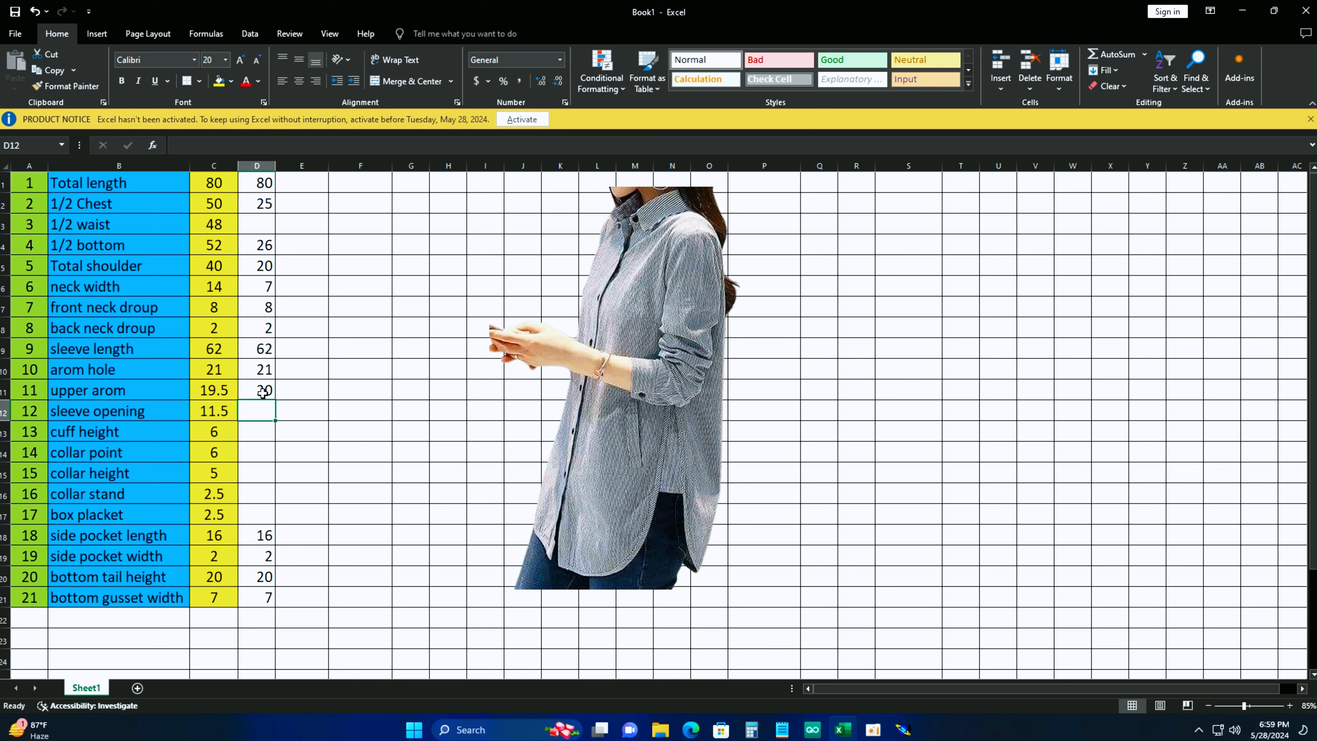
left_click(266, 389)
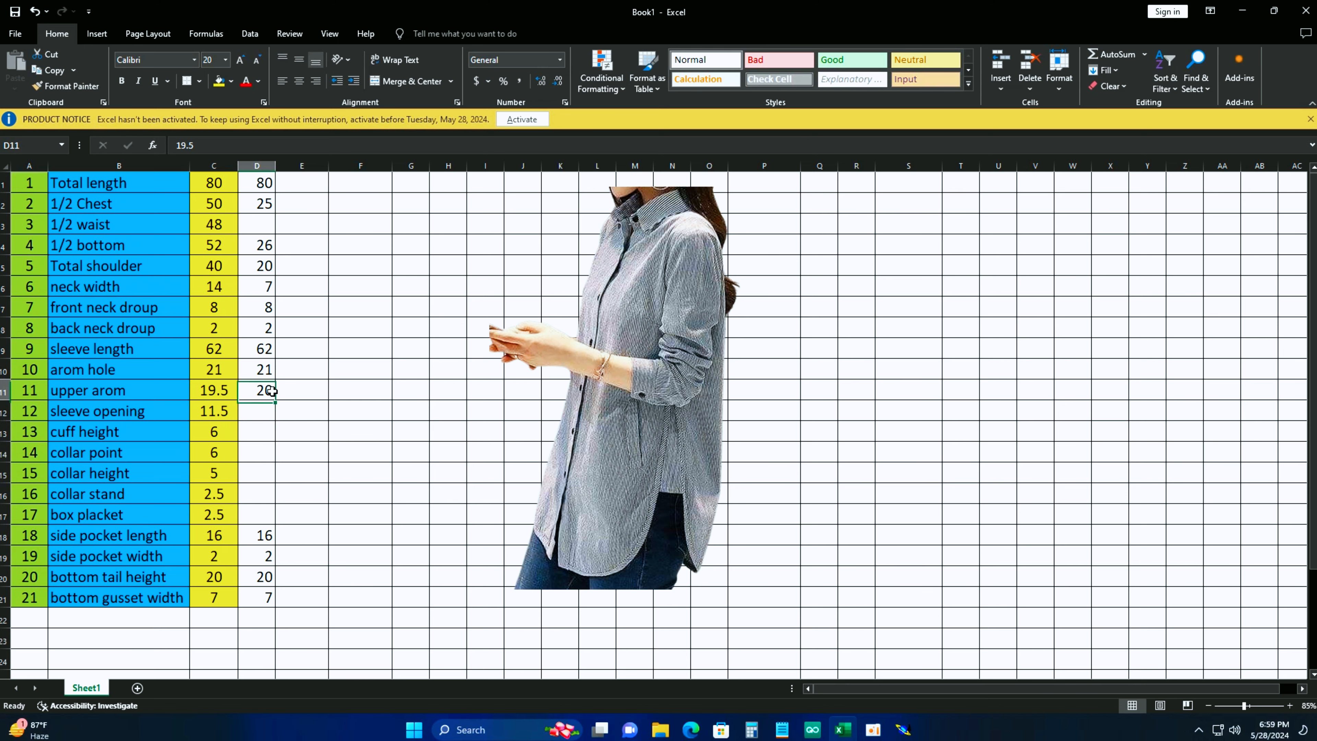
left_click_drag(275, 165, 288, 166)
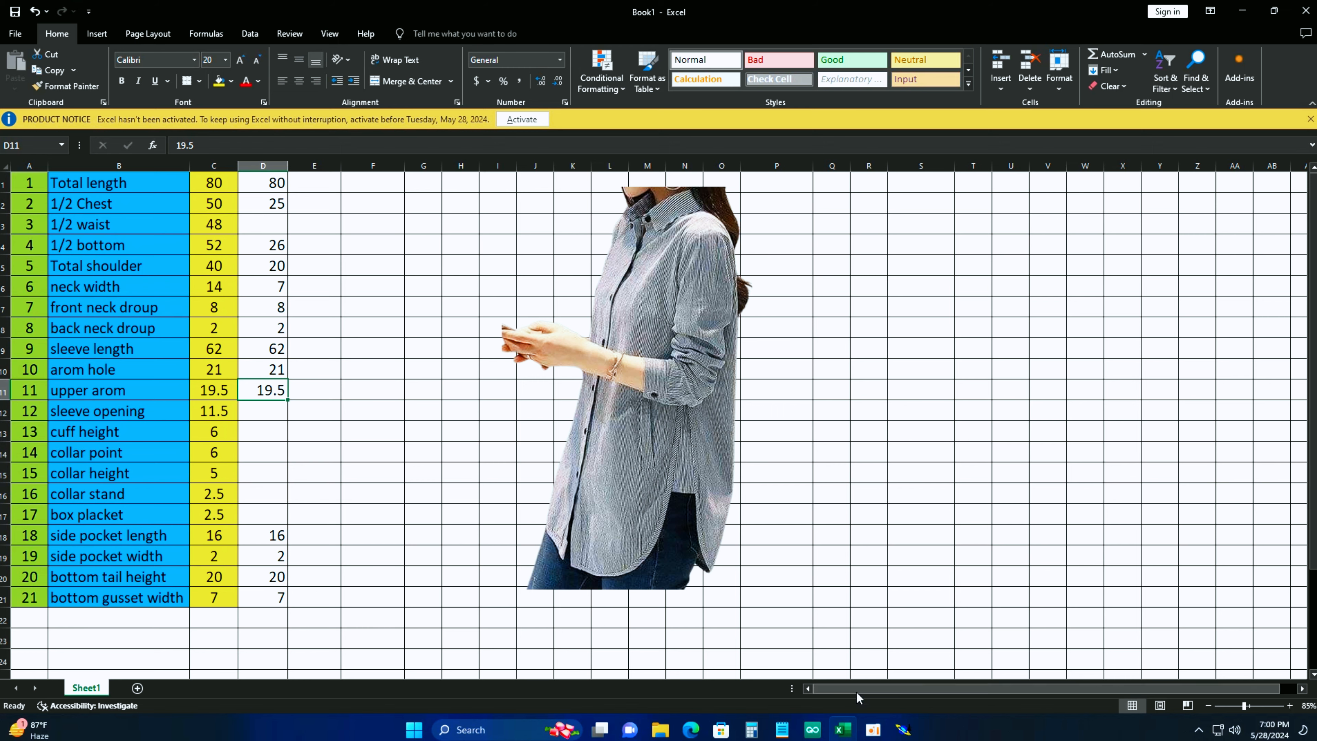
Return to Modaris, arrange all sheets on the desk and make the empty LADIES LONG SHIRT 22 sheet current.
left_click(904, 730)
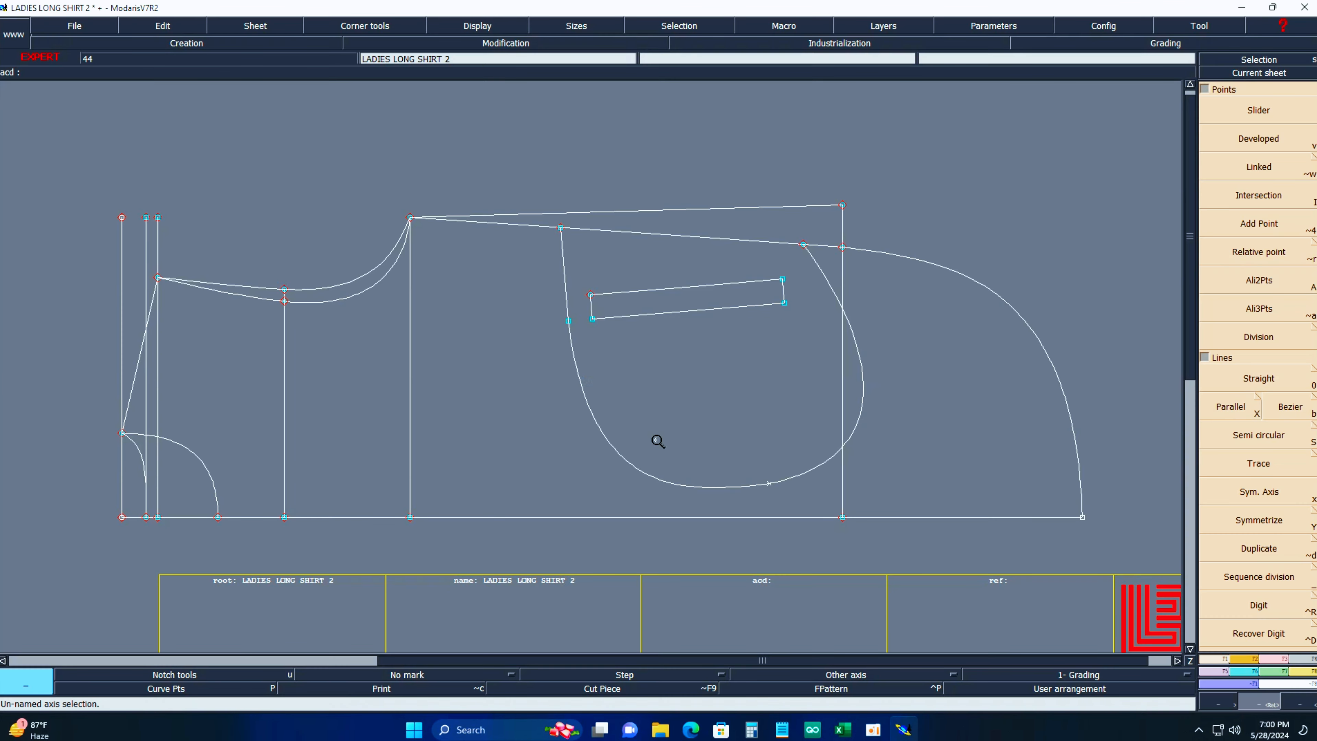
key("j")
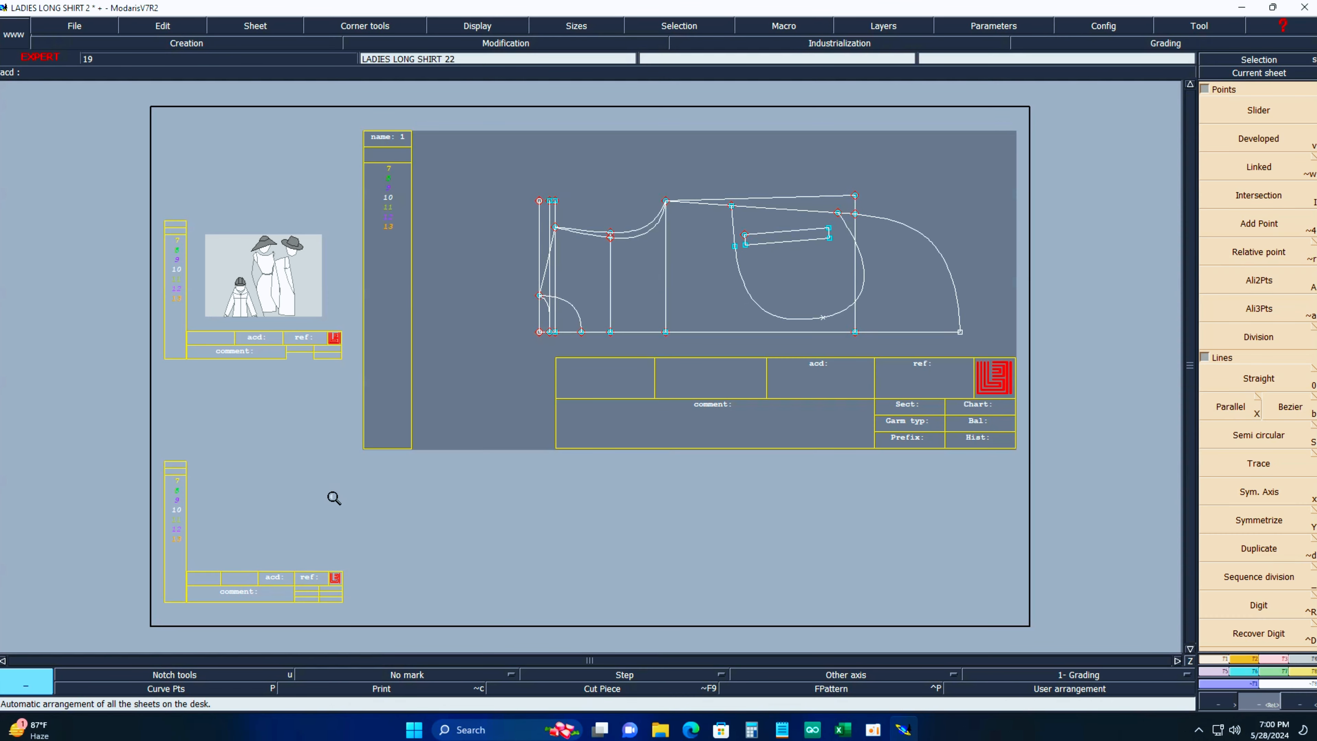
left_click(1253, 78)
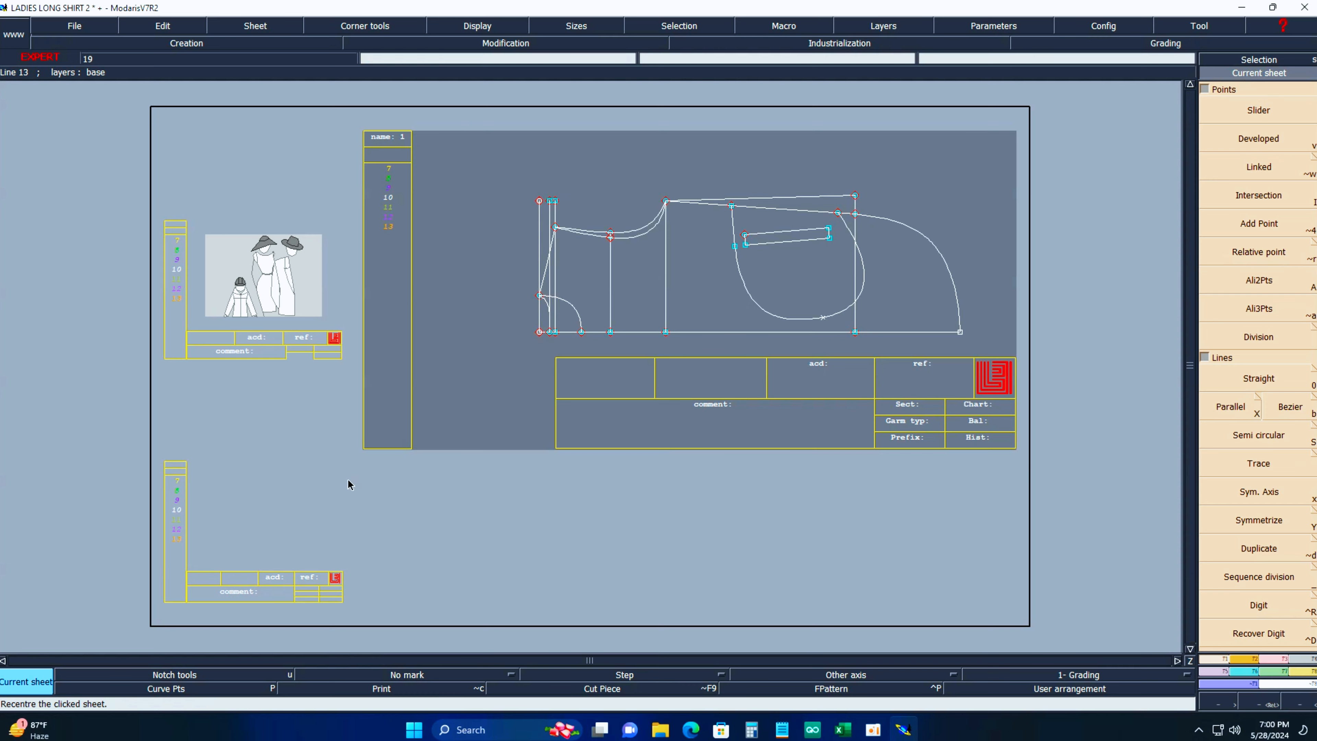
left_click(318, 495)
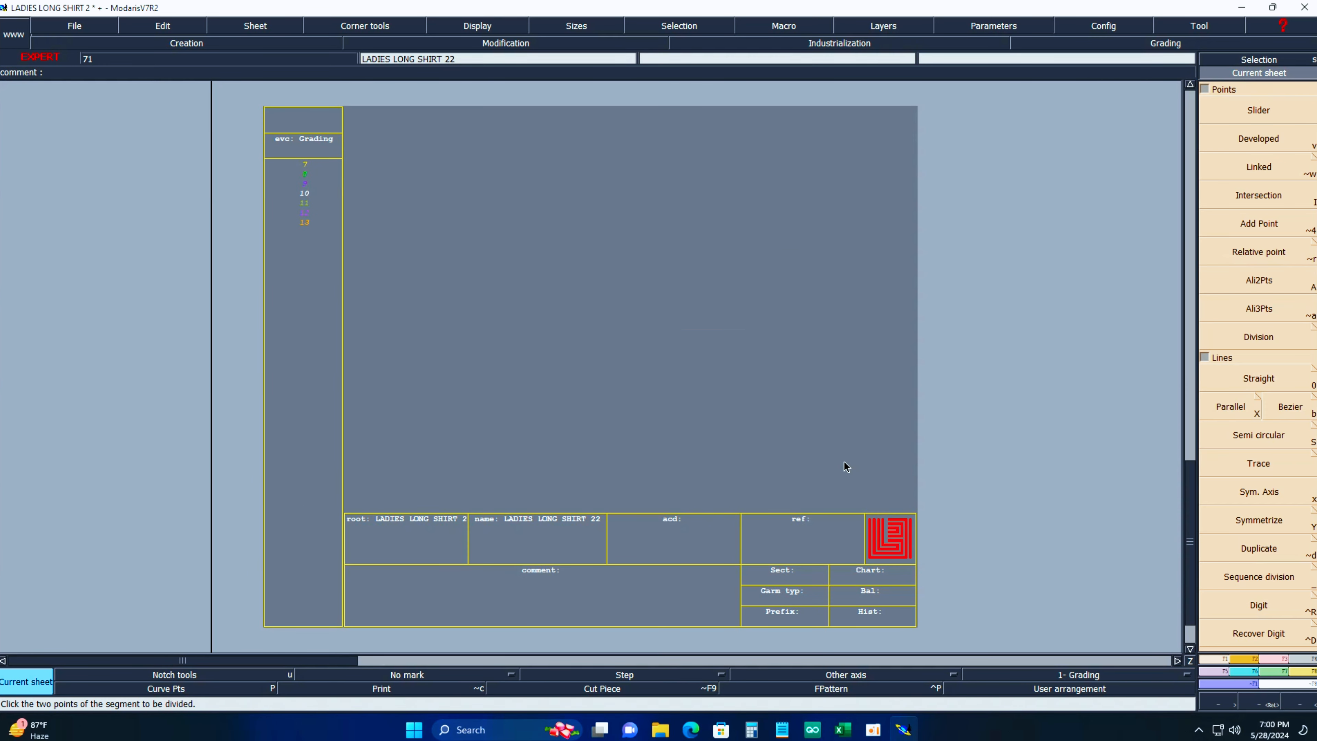
Draw the sleeve's base rectangle on the empty sheet with a width of 62 cm and a height of 19.5 cm.
key("shift+r")
left_click(459, 293)
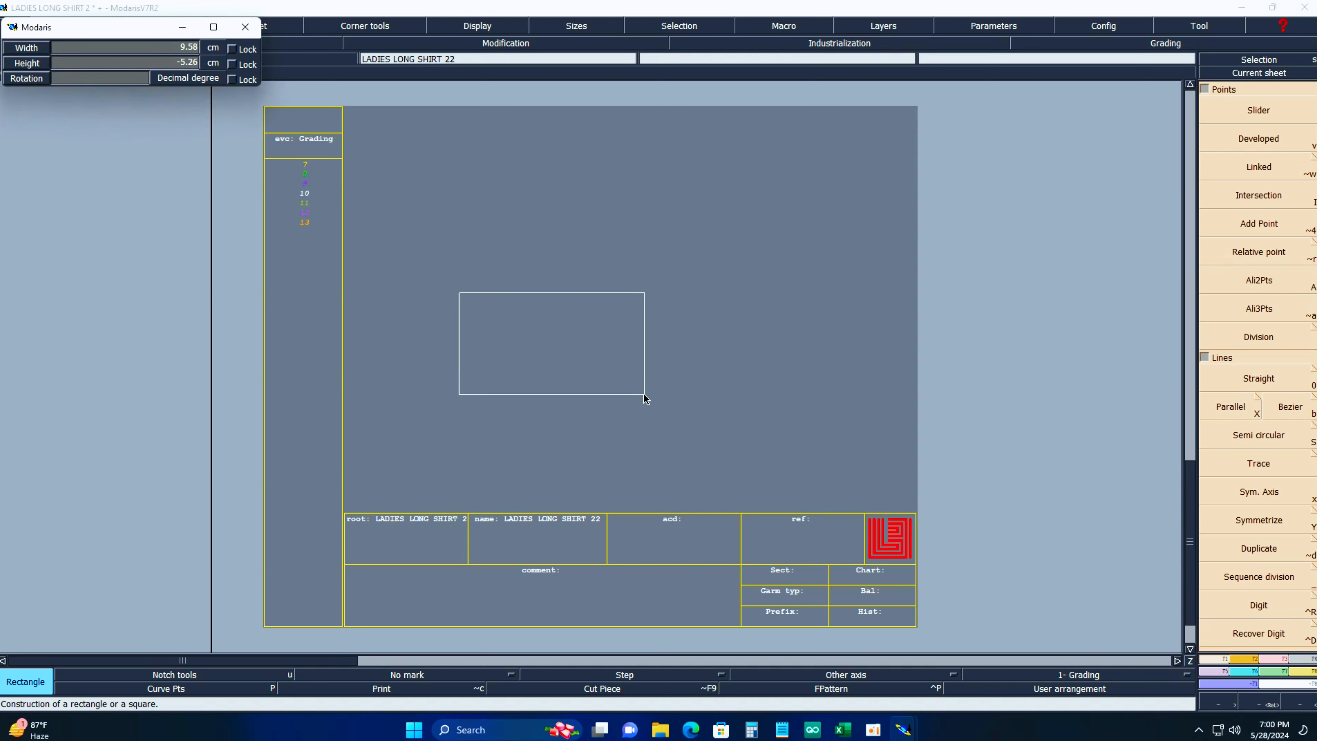
key("Up")
type("19.5")
key("Up")
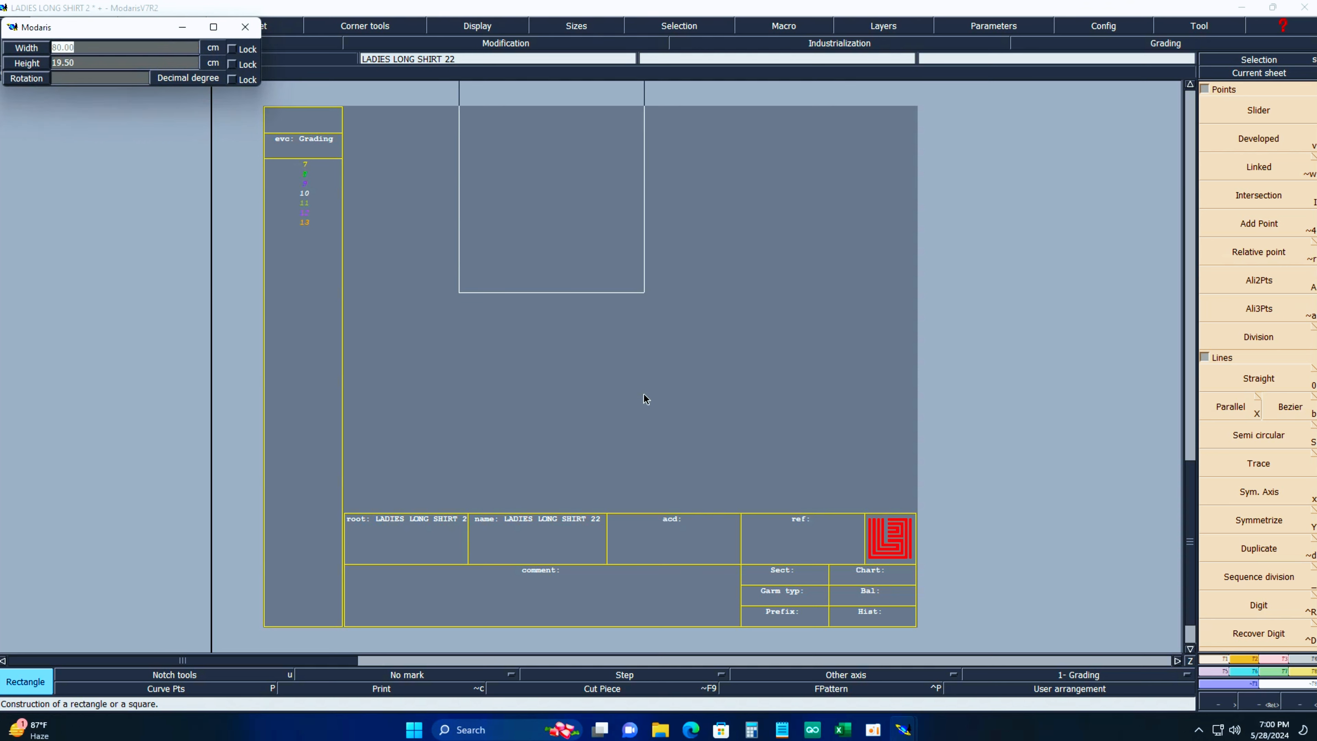
type("62")
key("Return")
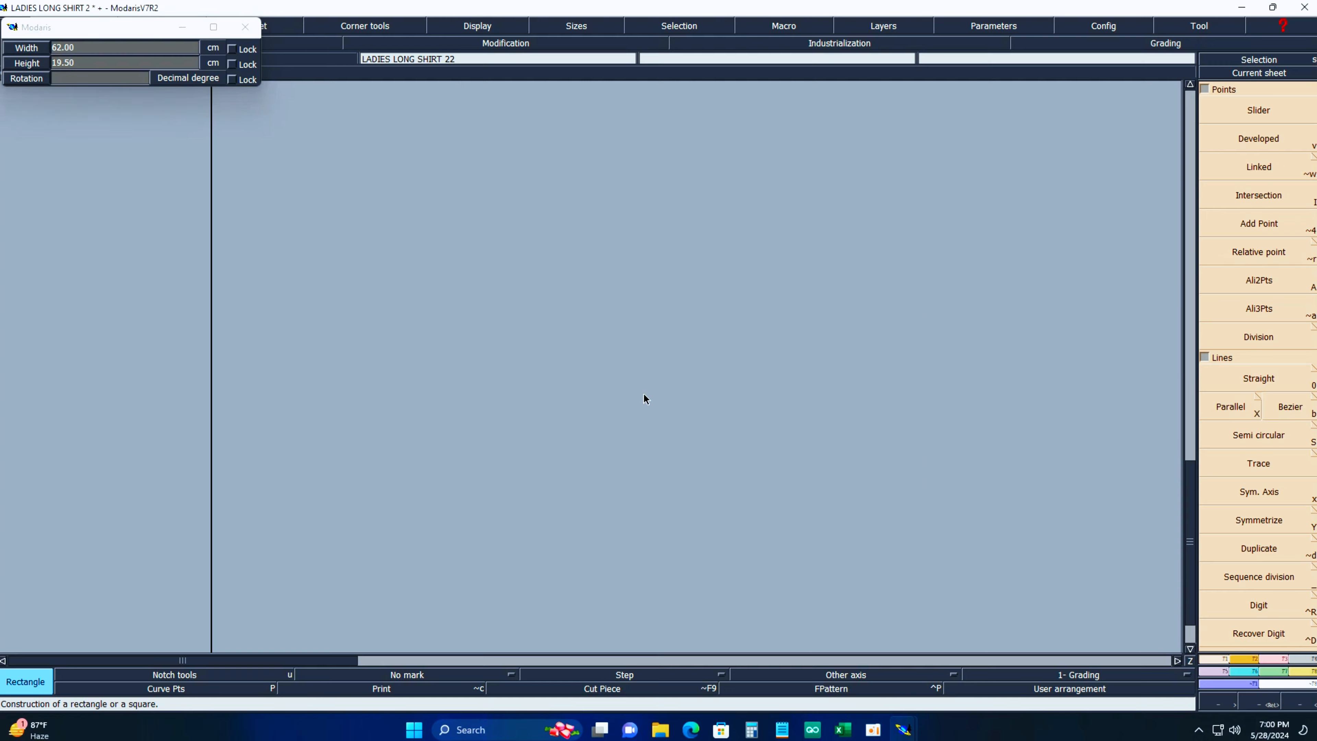
key("Home")
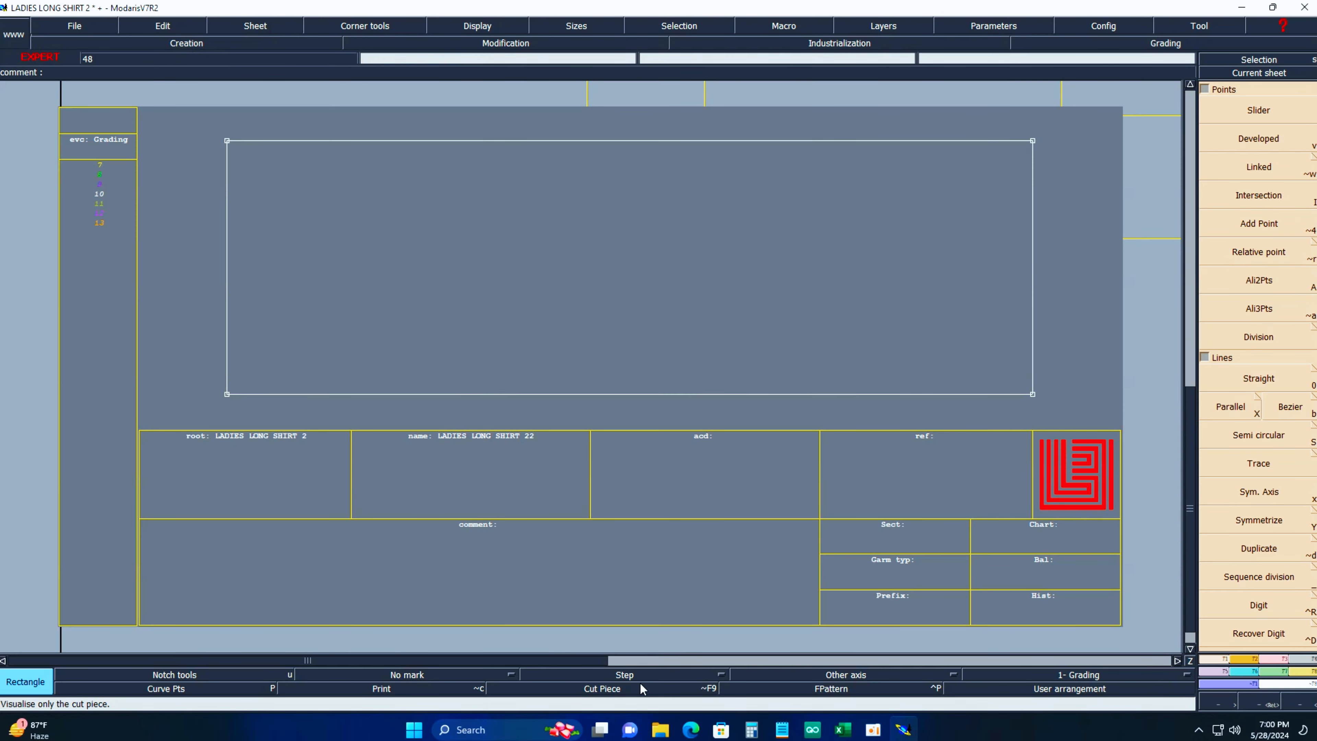
Switch to Excel, enter 6 in cell D13 for the cuff height, and return to Modaris.
left_click(843, 730)
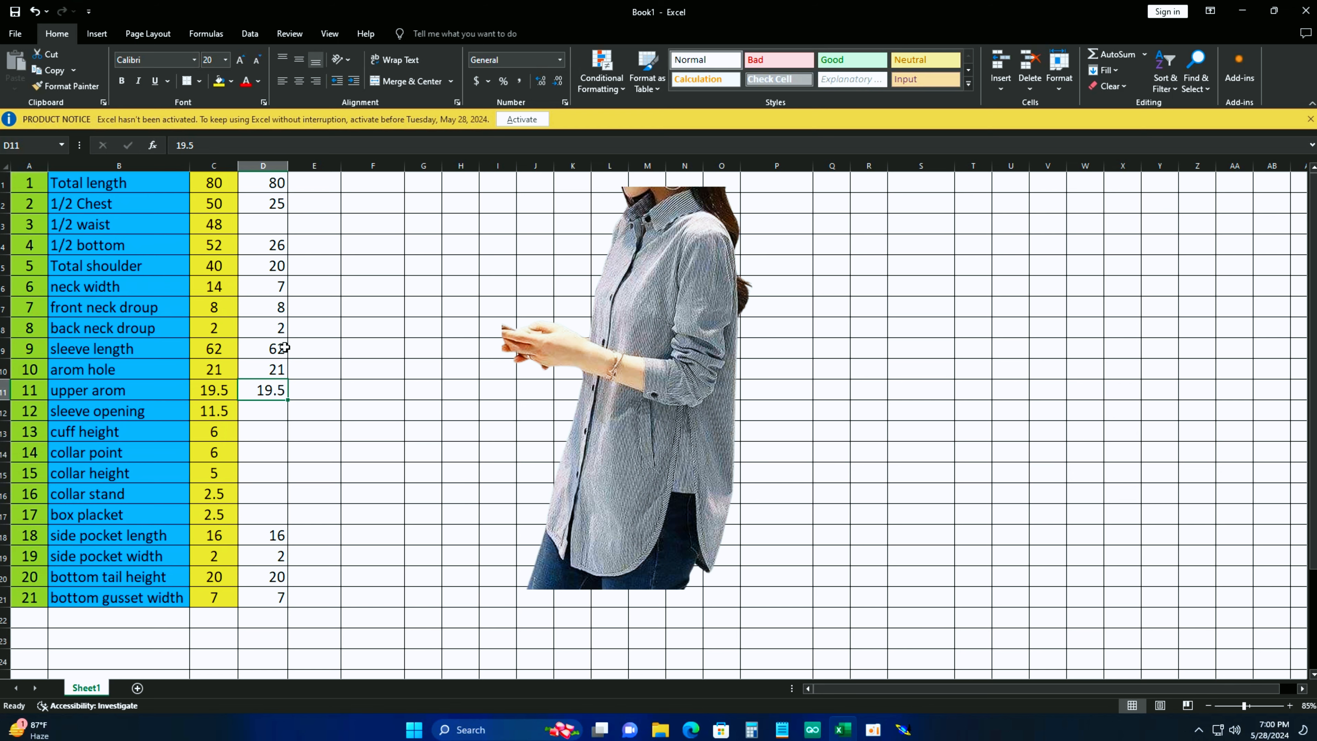
left_click(266, 434)
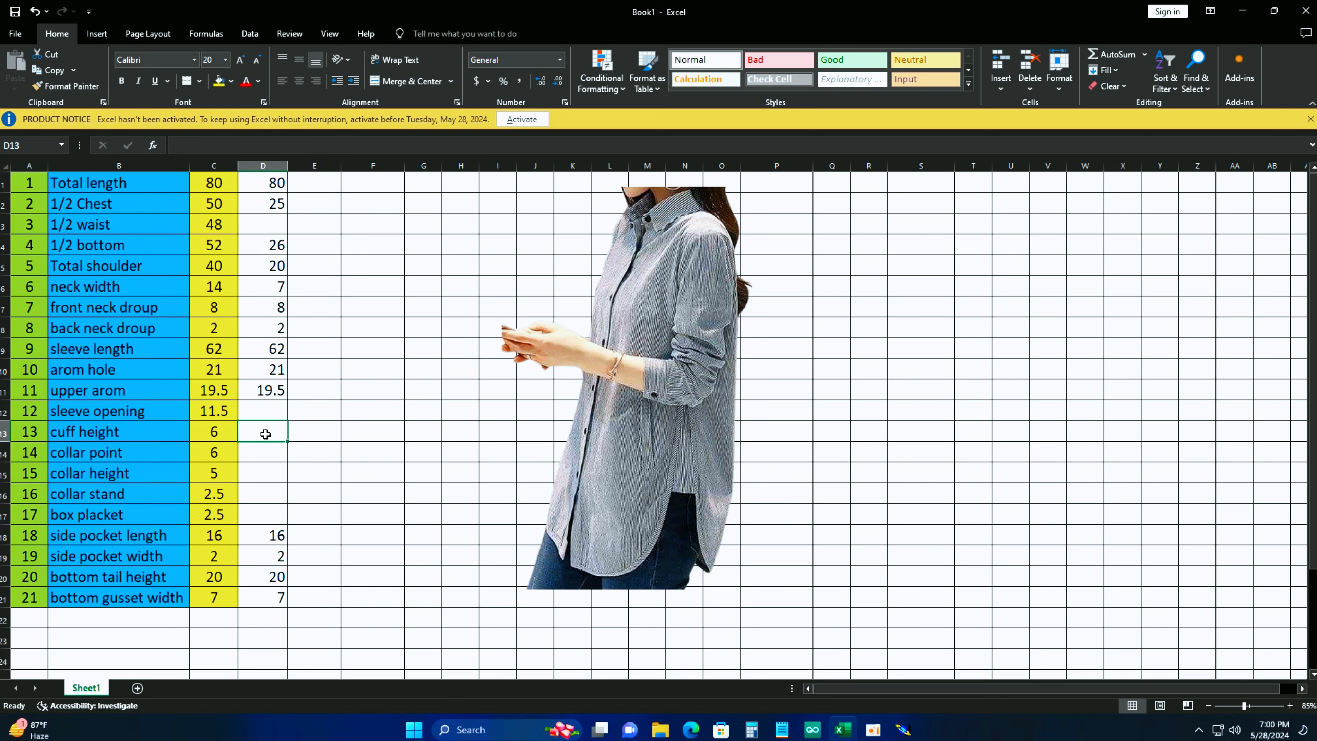
type("6")
key("Return")
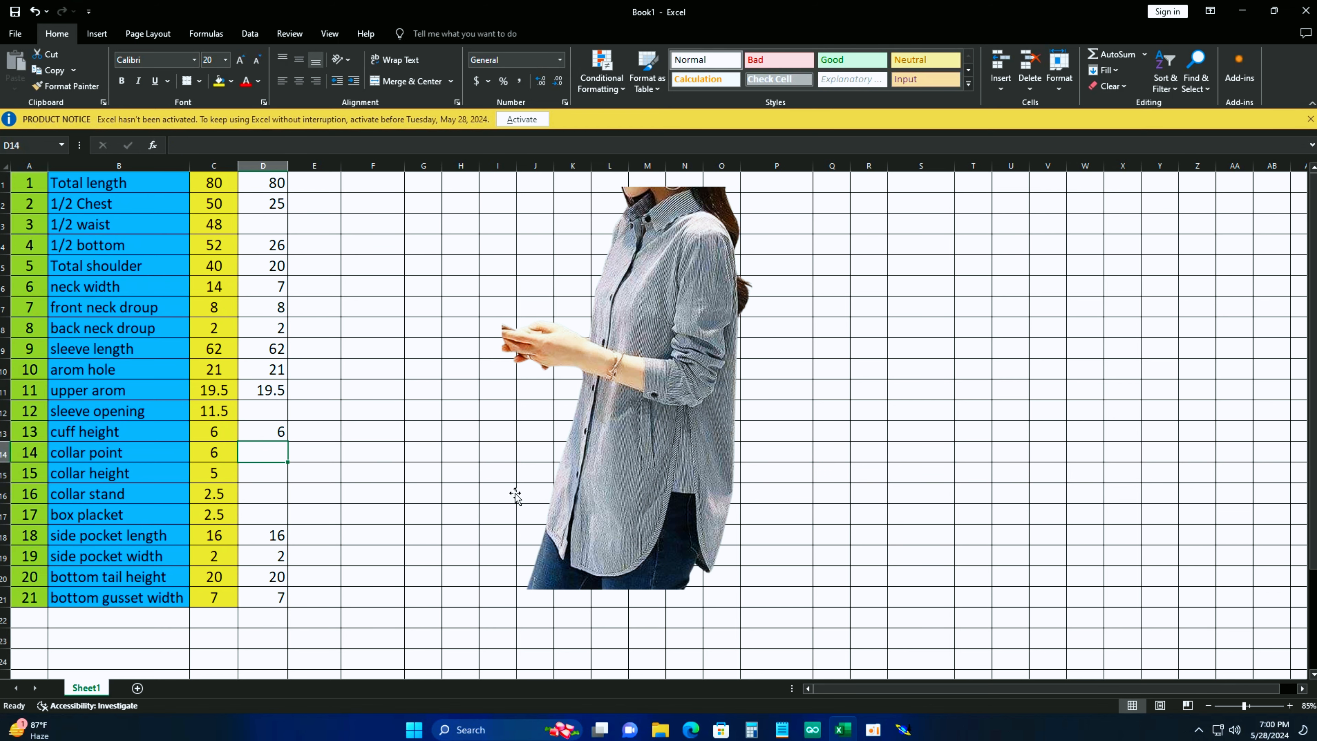
left_click(903, 729)
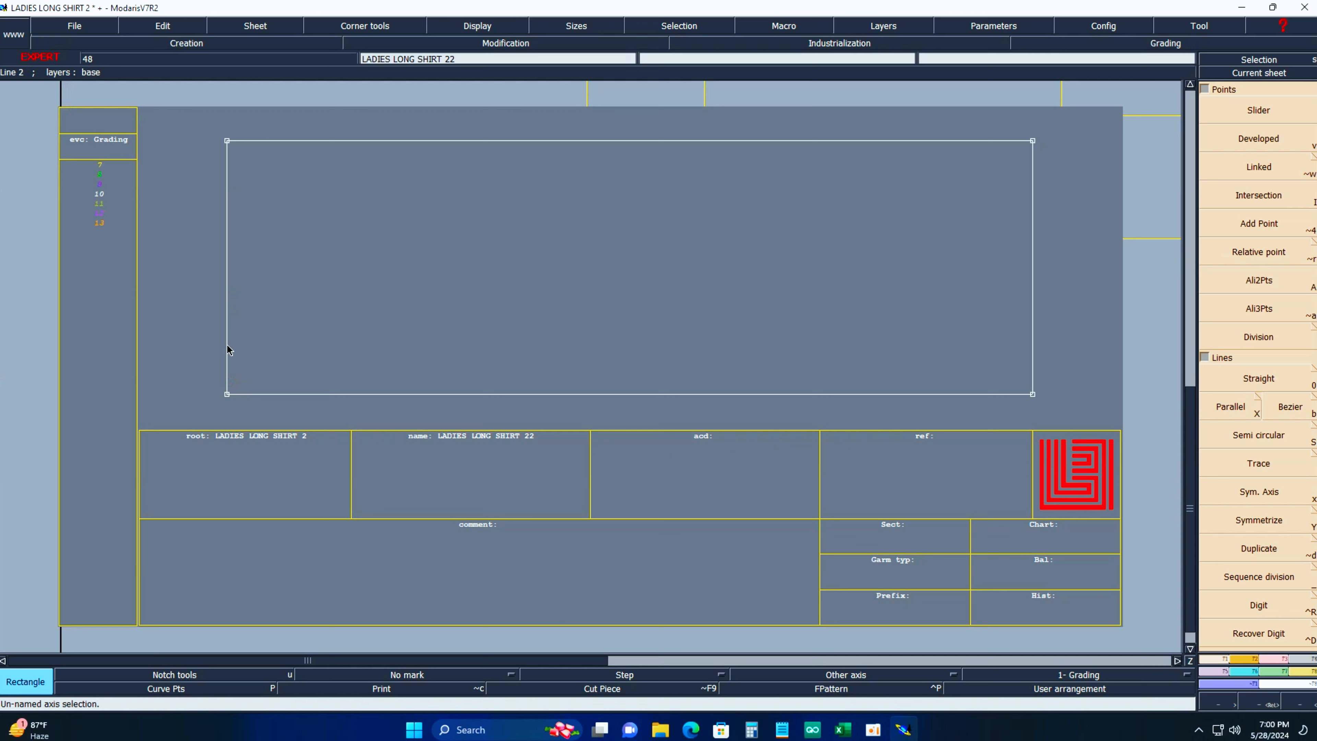
Try to create a parallel line 6 cm inside the rectangle's left edge.
key("x")
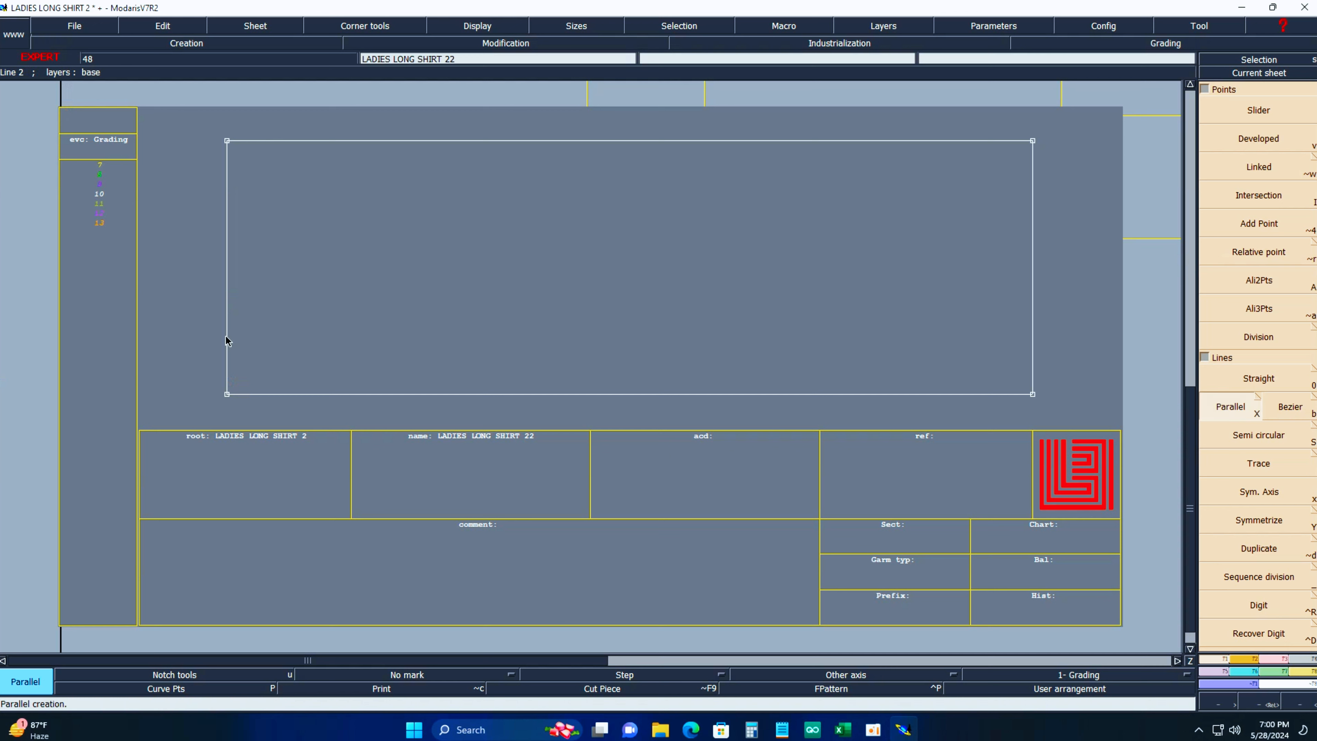
left_click(227, 341)
type("-2.00")
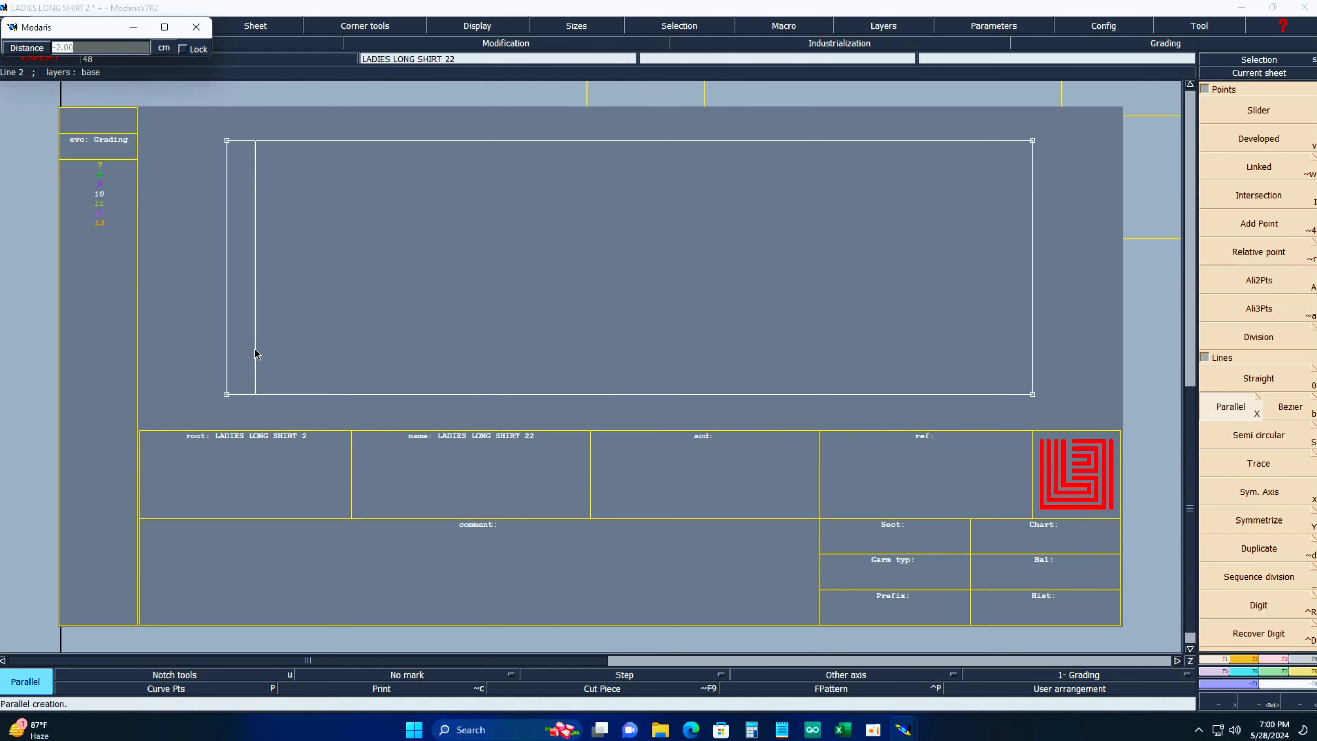
key("Return")
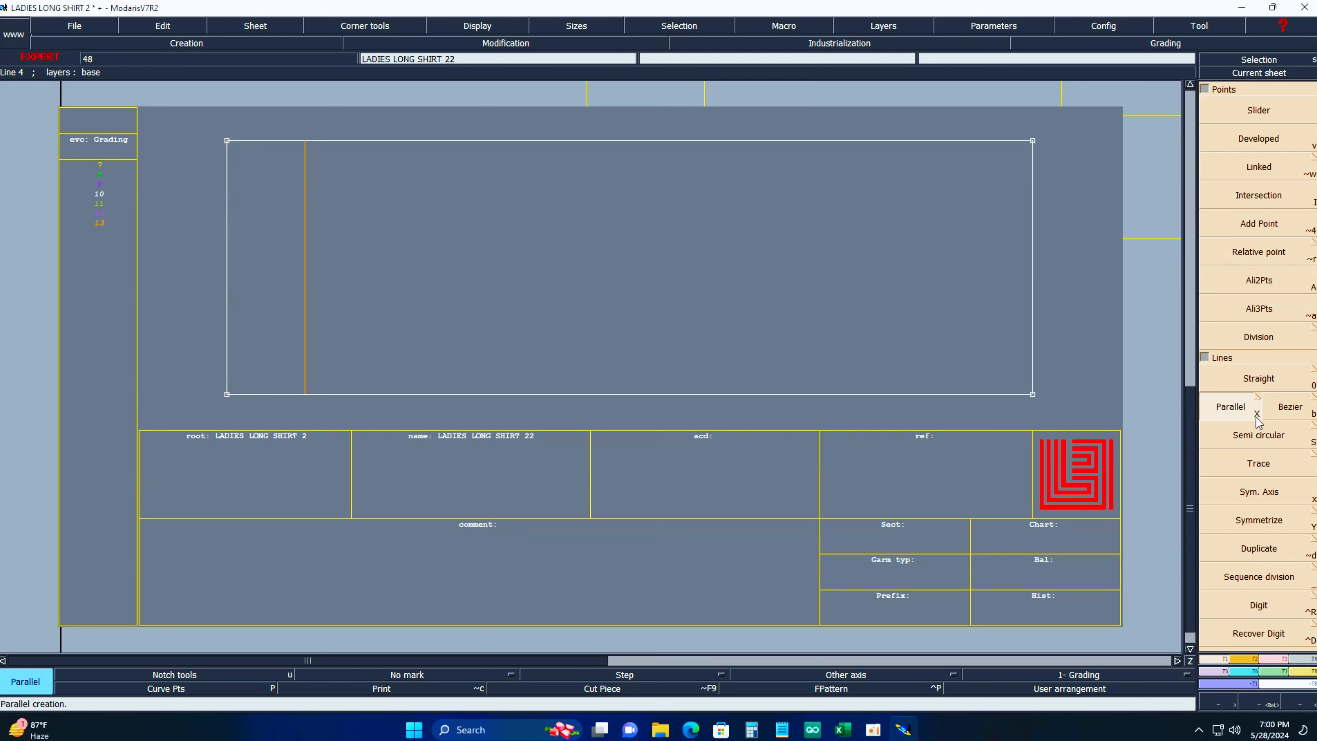
Set the Parallel options to All sizes precision without Curve with constraint, and delete the orange parallel line.
left_click(1257, 397)
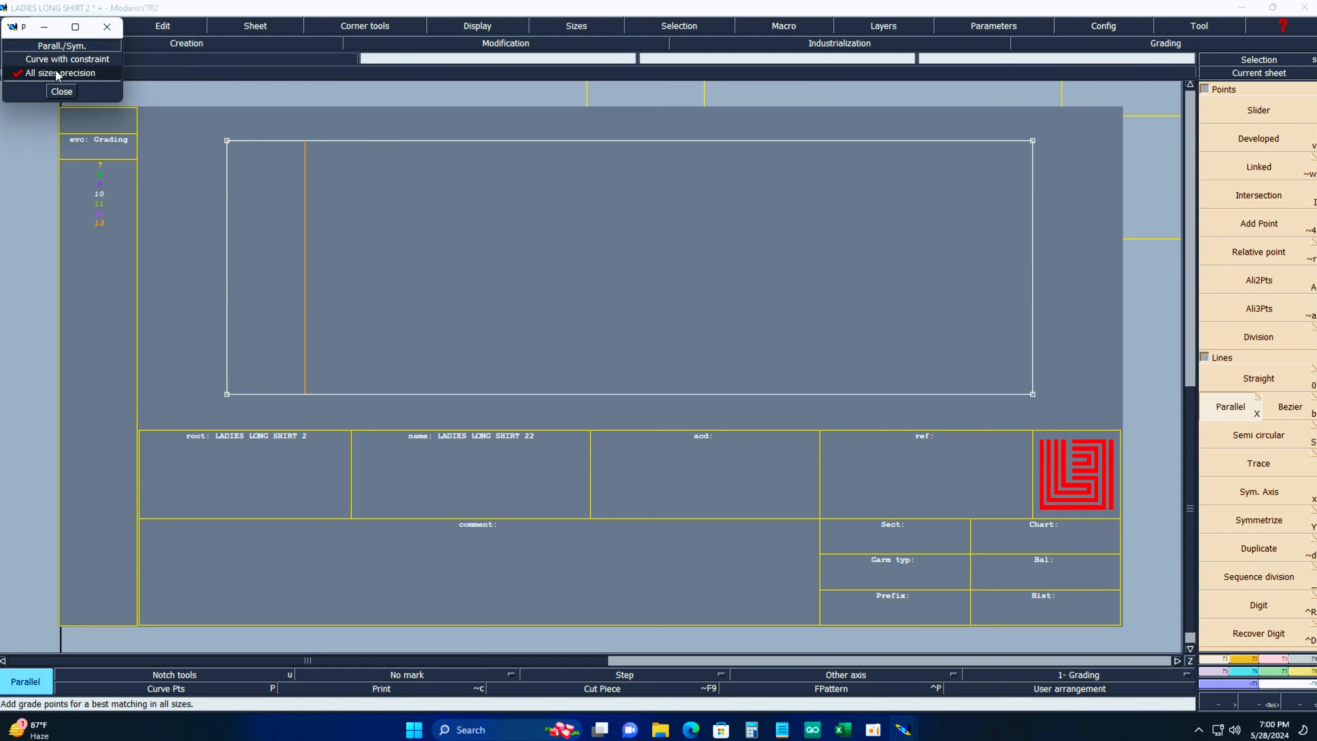
left_click(61, 91)
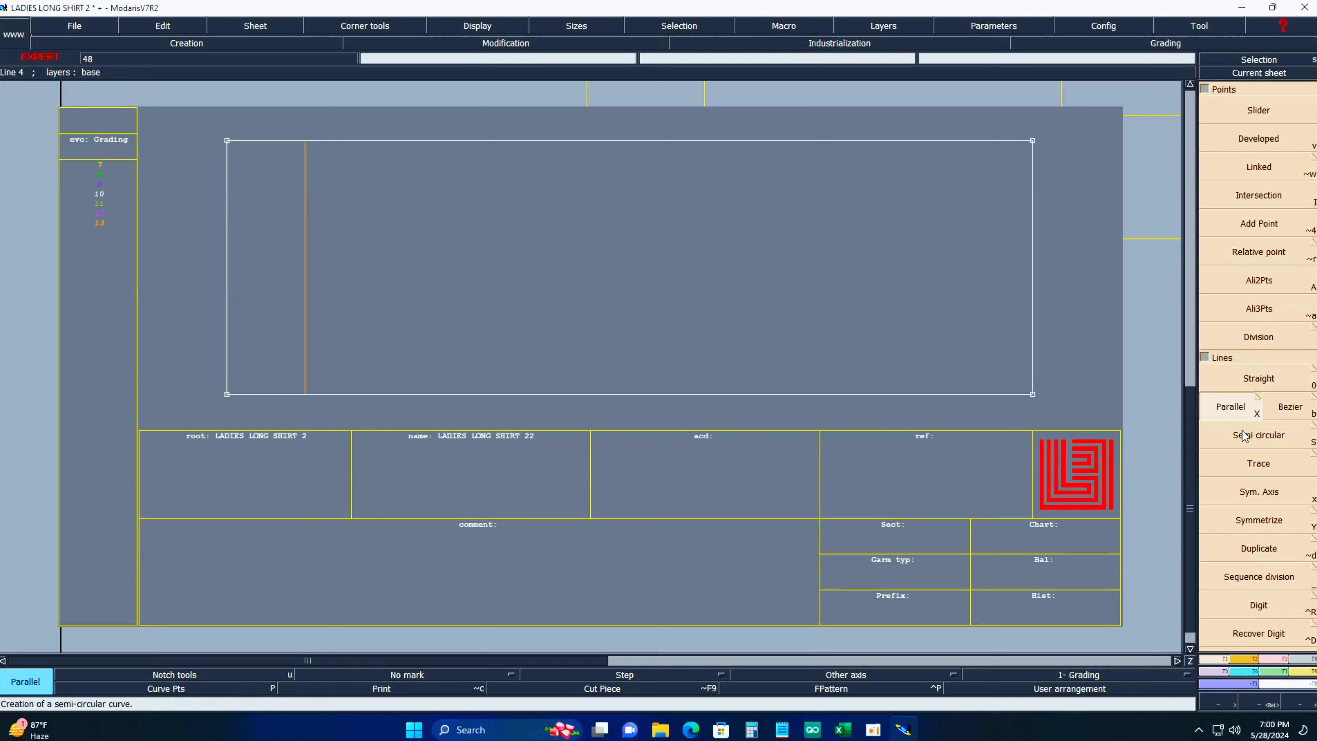
key("Delete")
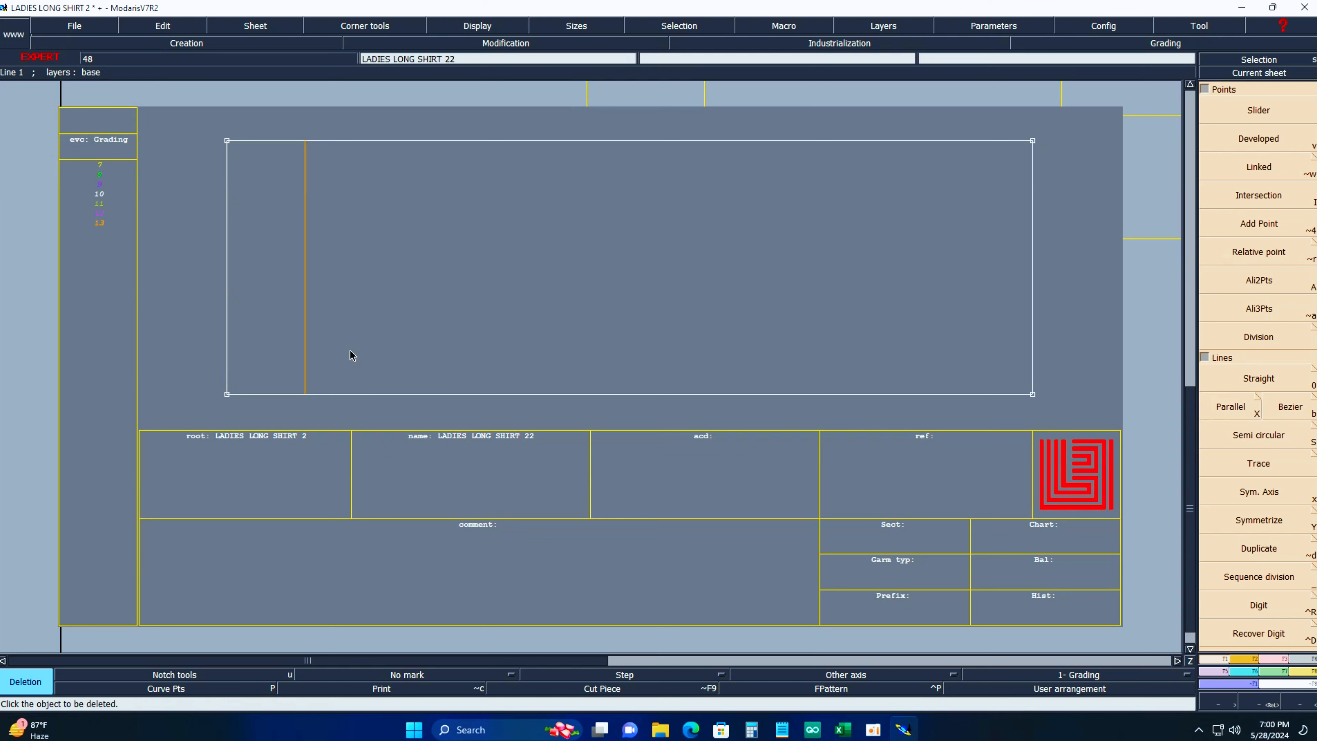
left_click(305, 326)
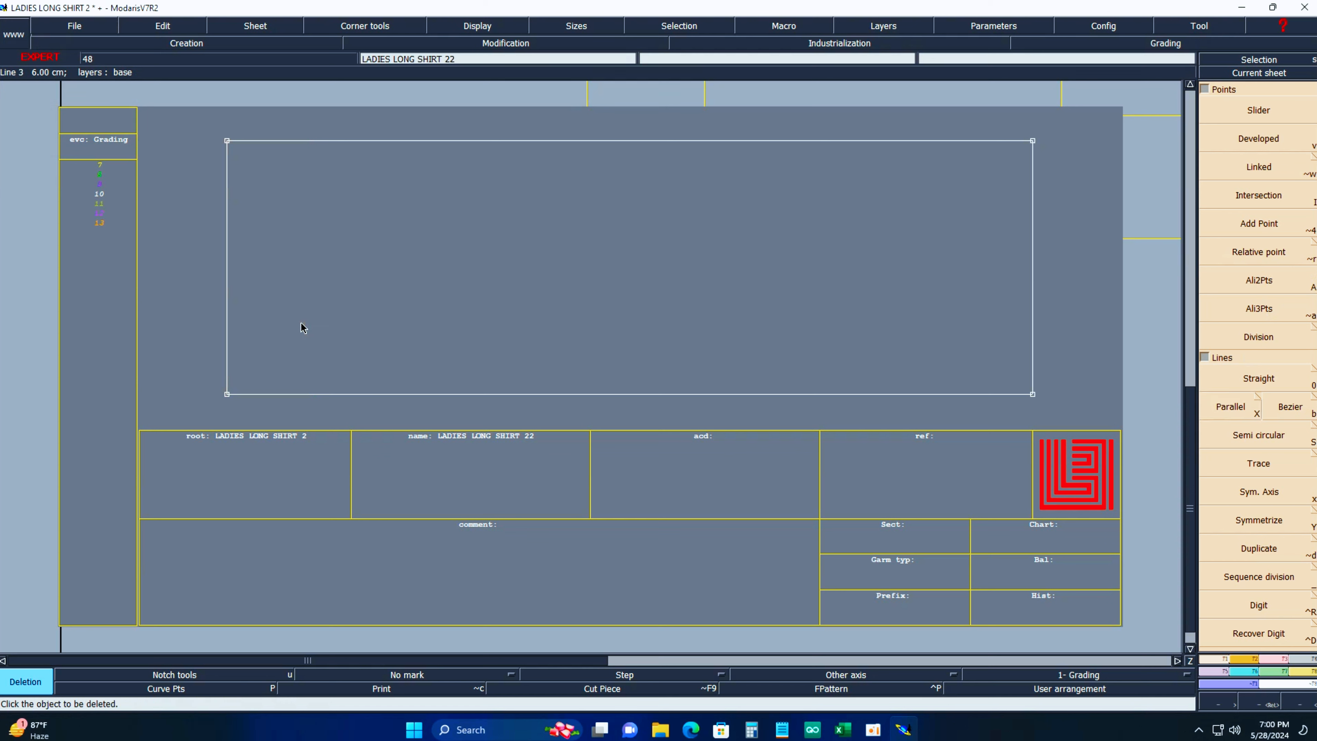
Create a parallel line 6.00 cm inside the rectangle's left edge.
key("x")
left_click(228, 337)
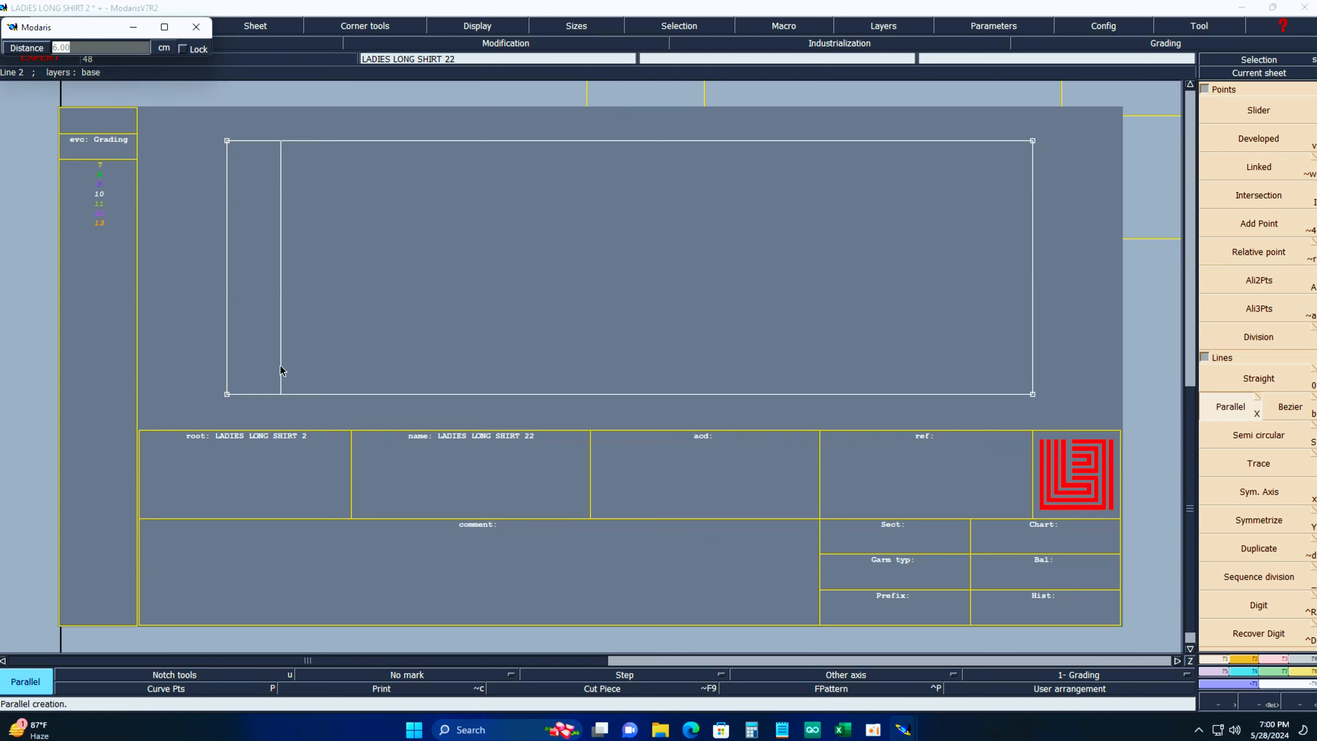
key("Return")
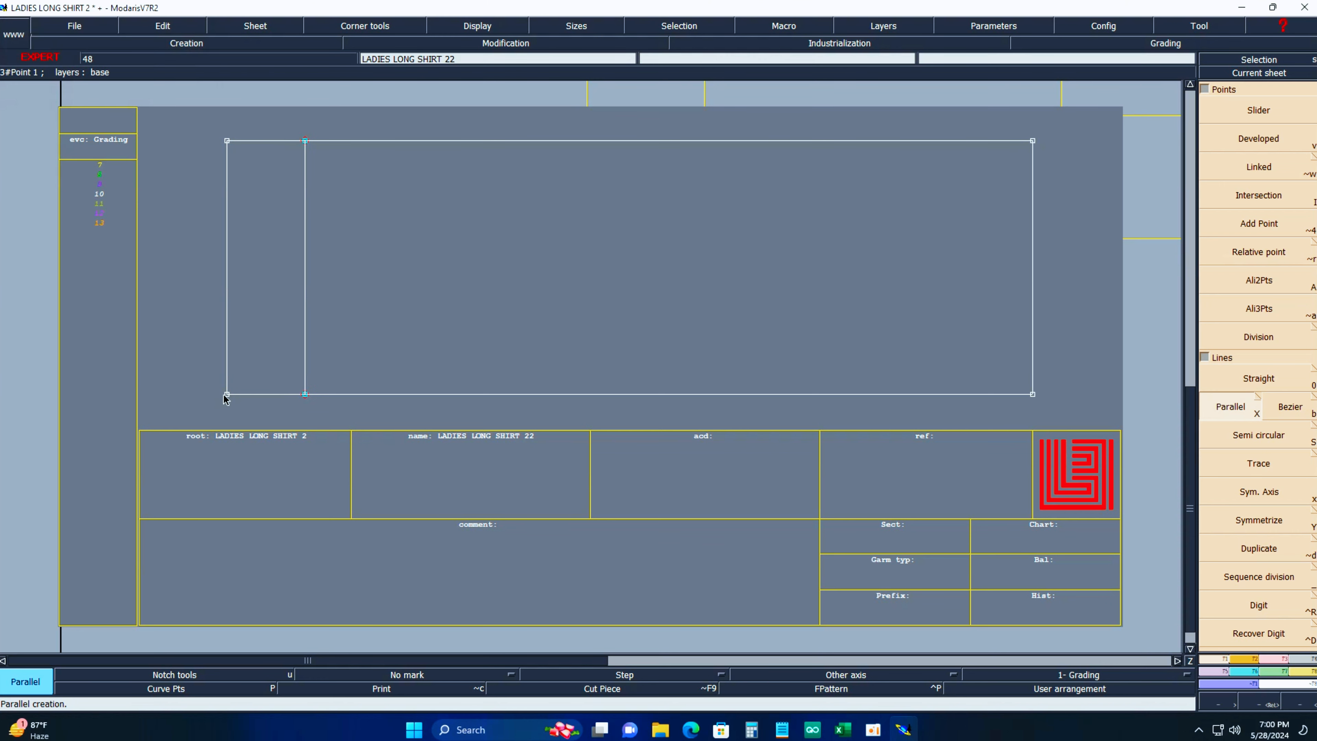
Switch to Excel and enter 11.5 in cell D12 for the sleeve opening.
left_click(843, 729)
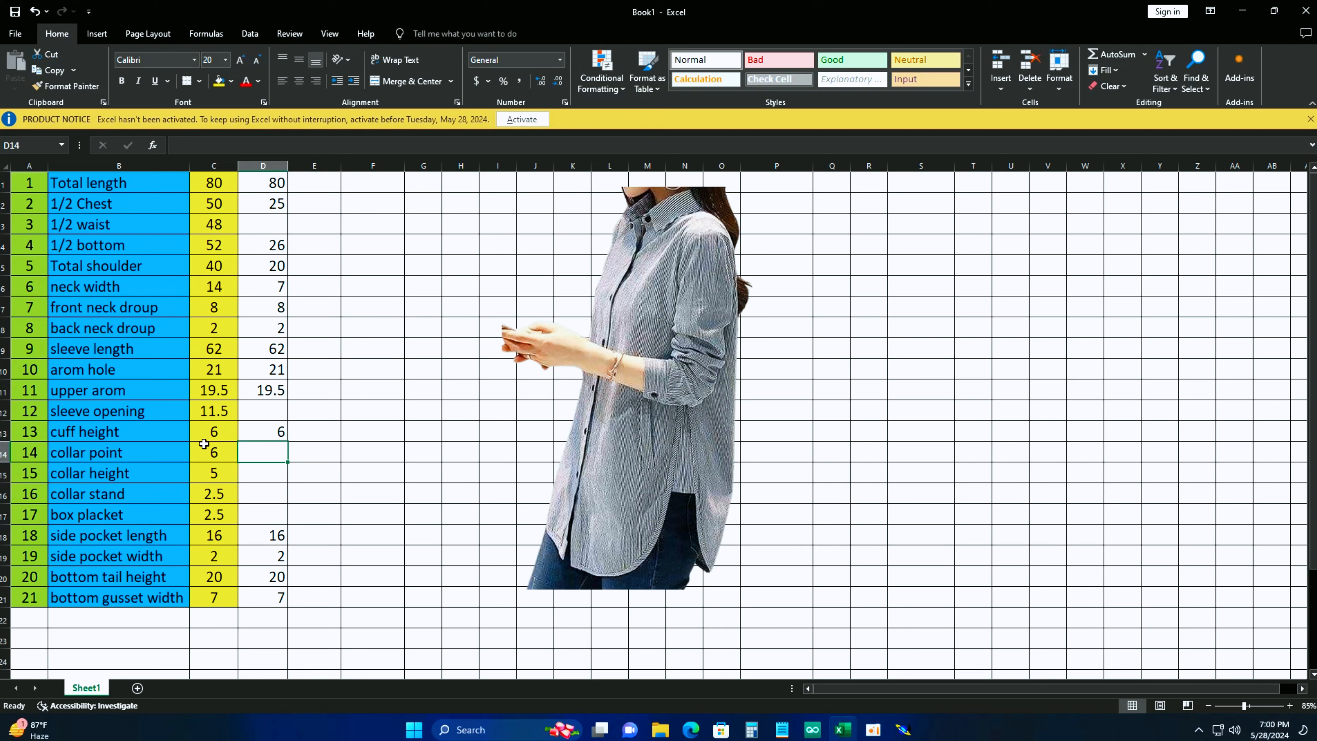
left_click(264, 410)
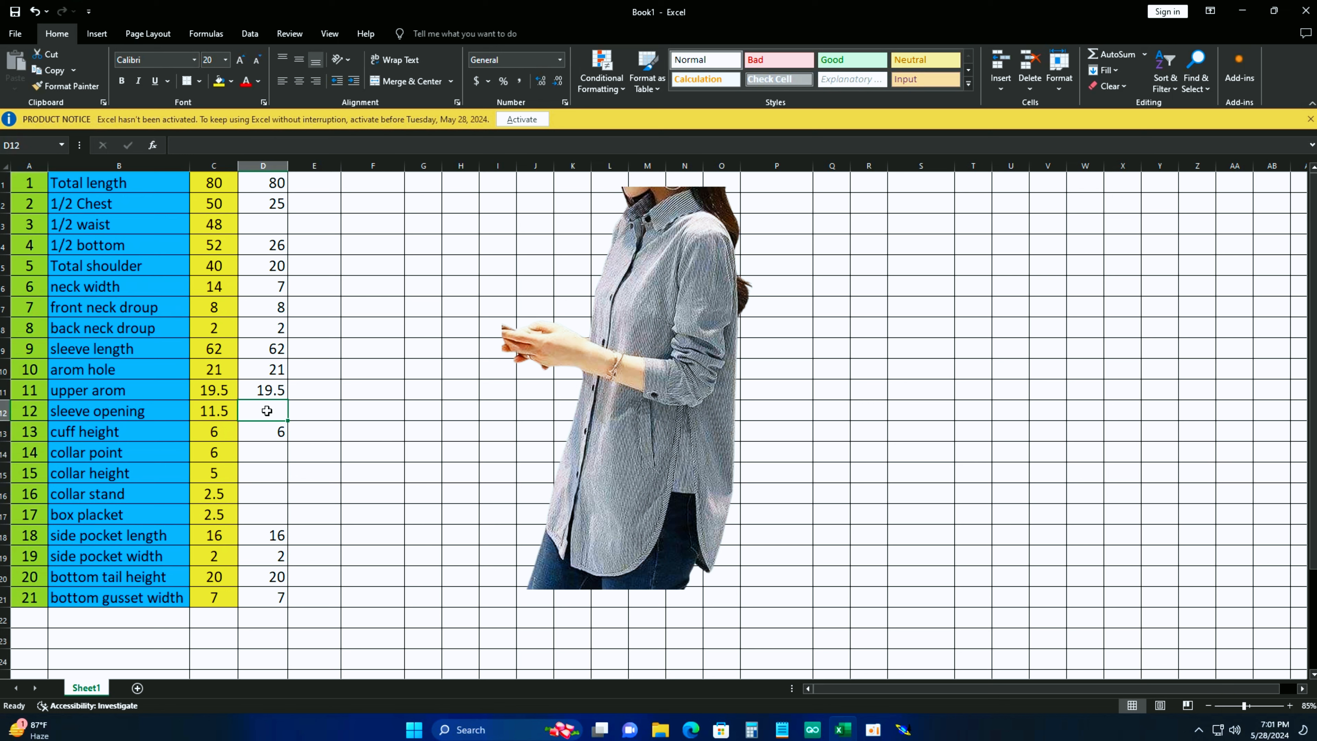
type("11.5")
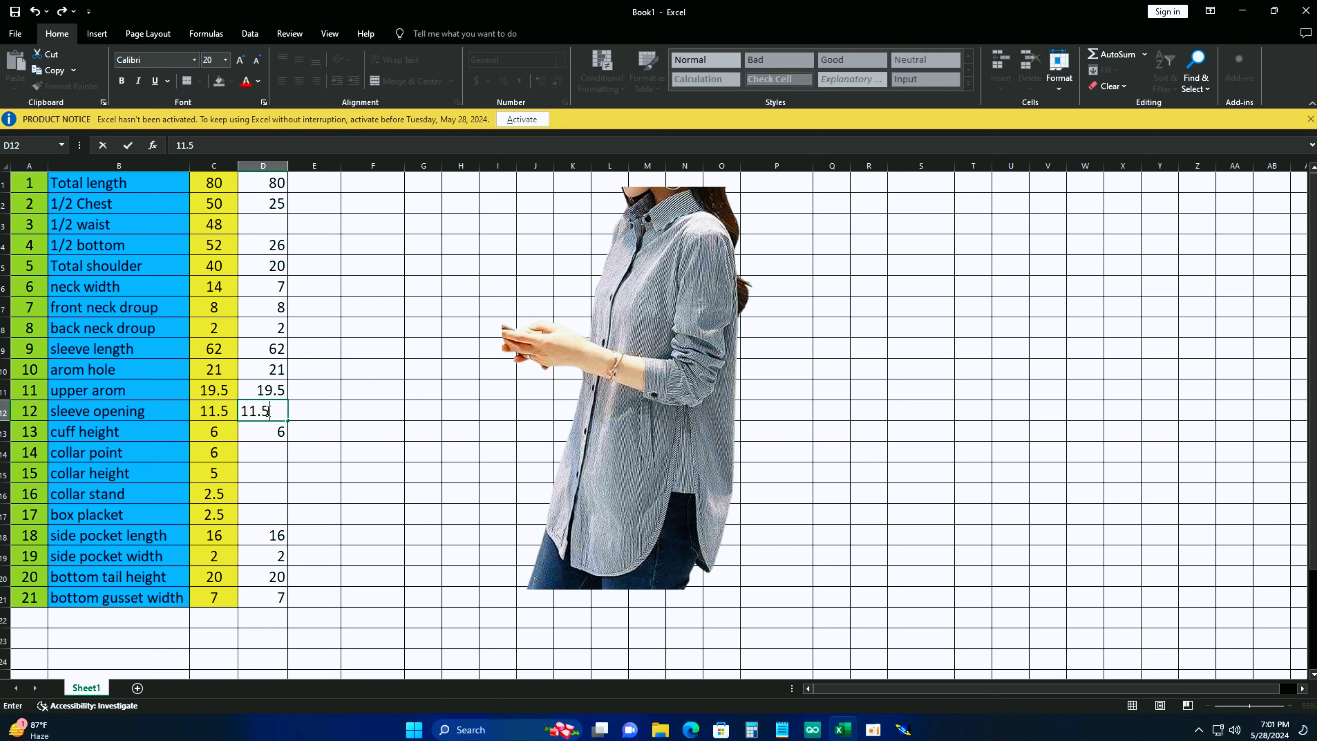
key("Return")
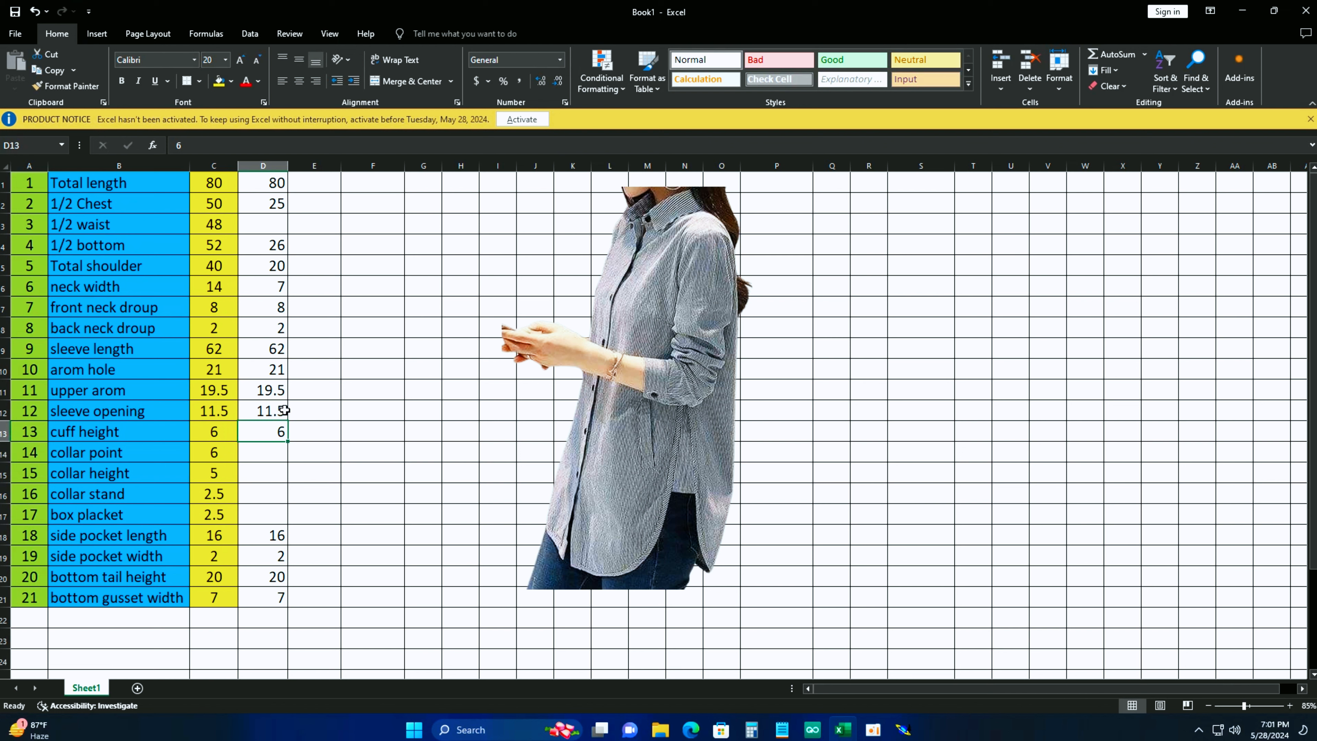
Double the sleeve opening in cell E12 with the formula =D12*2.
left_click(319, 410)
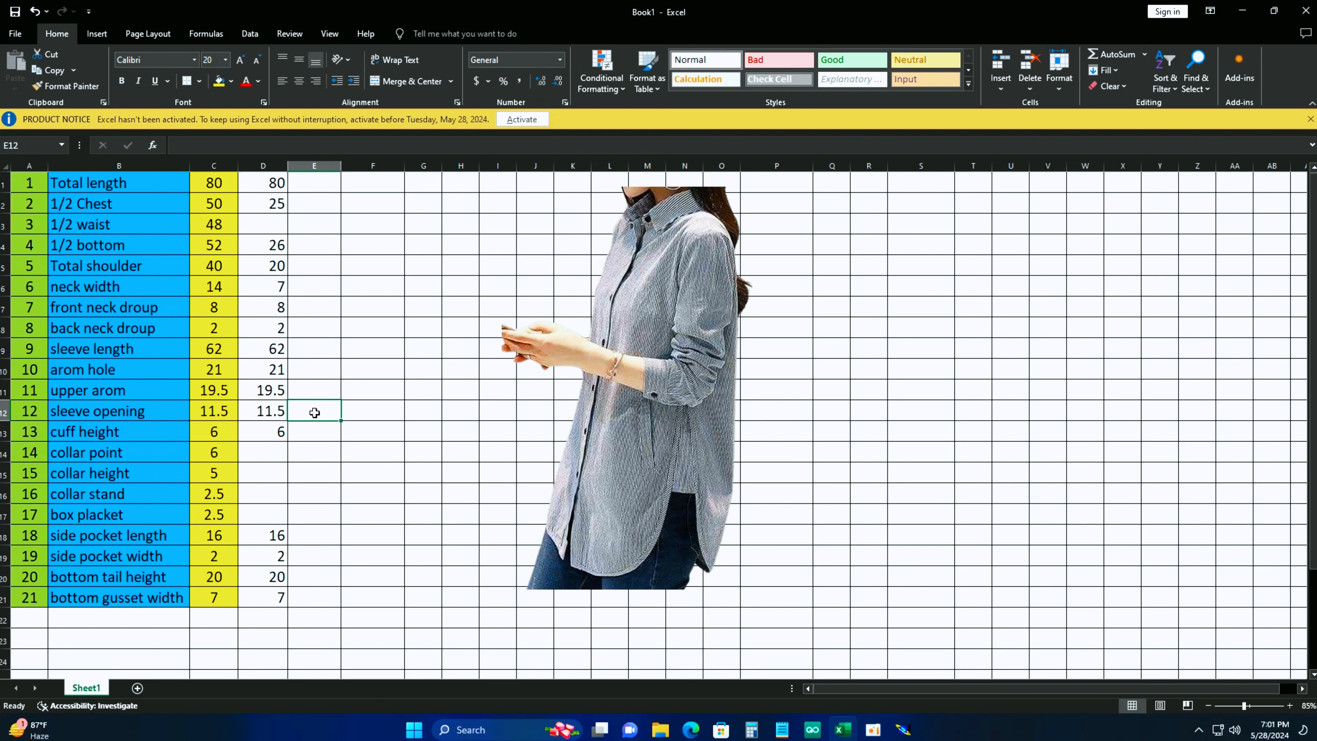
type("=")
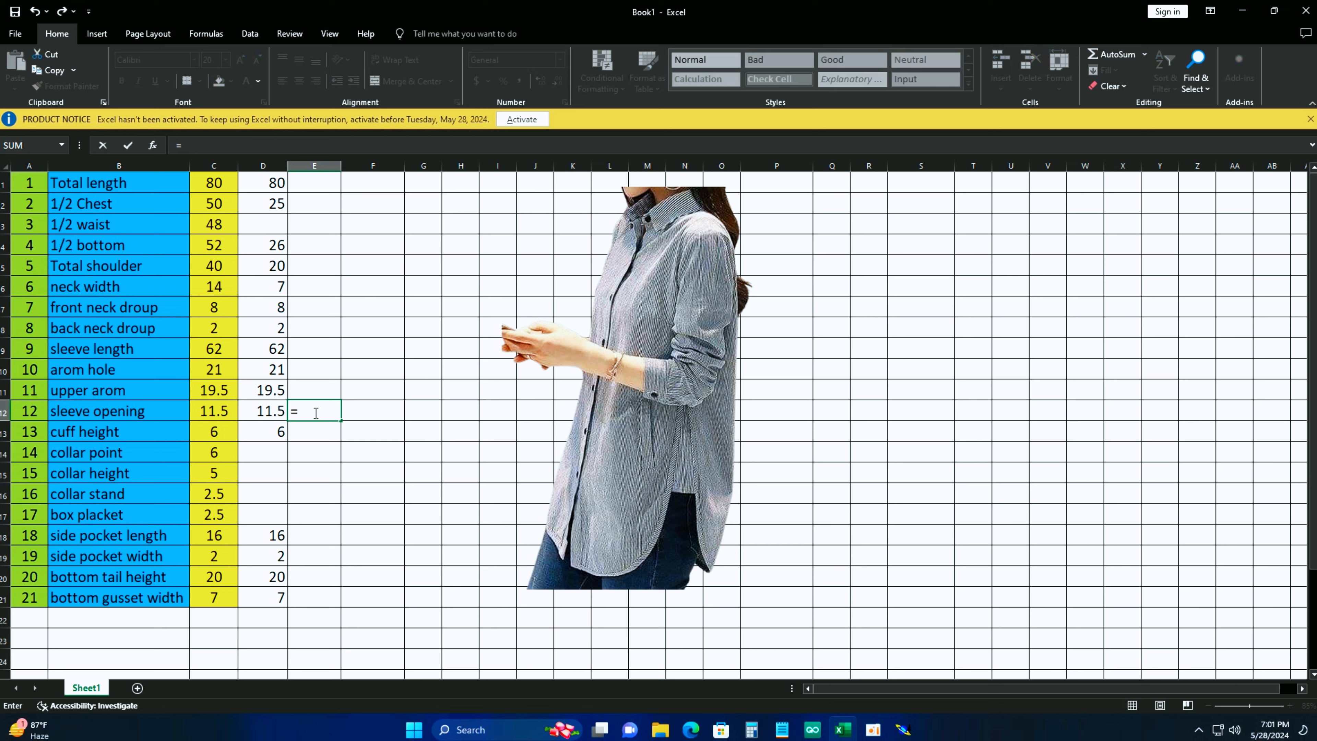
left_click(262, 413)
type("*2")
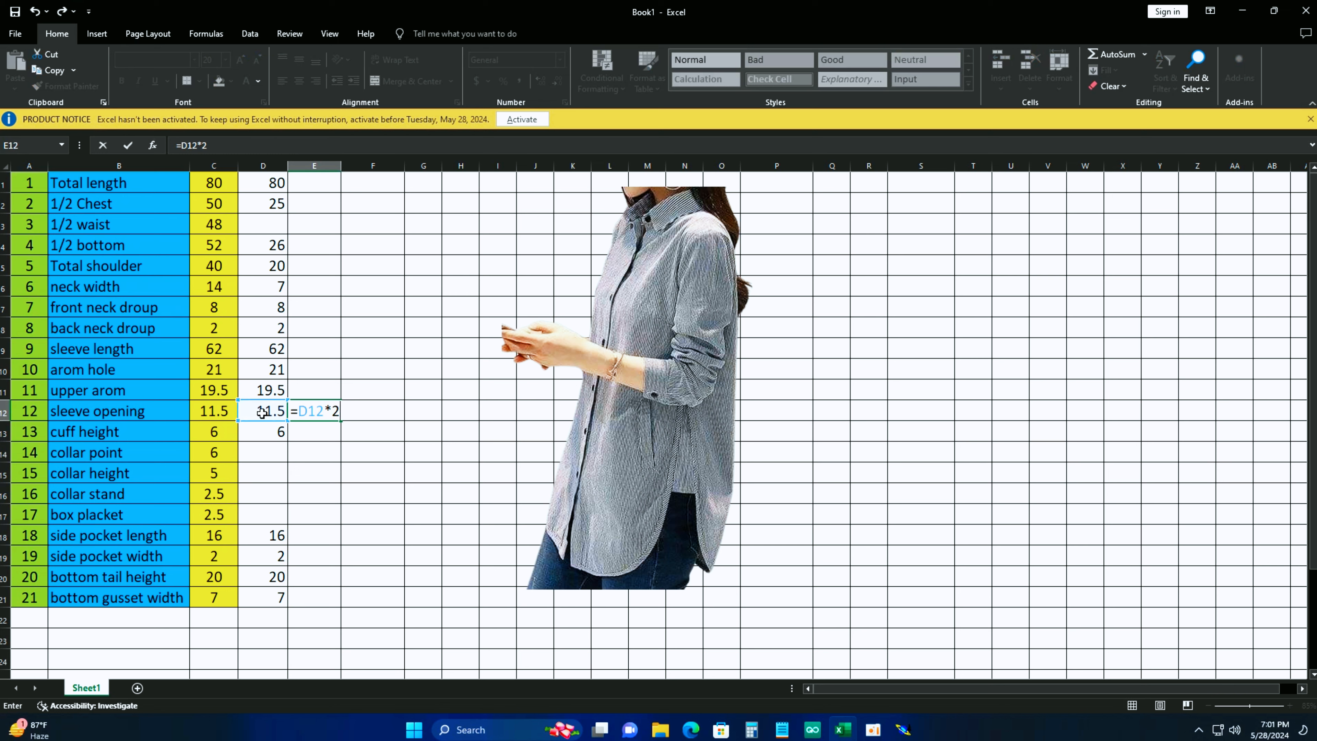
key("Return")
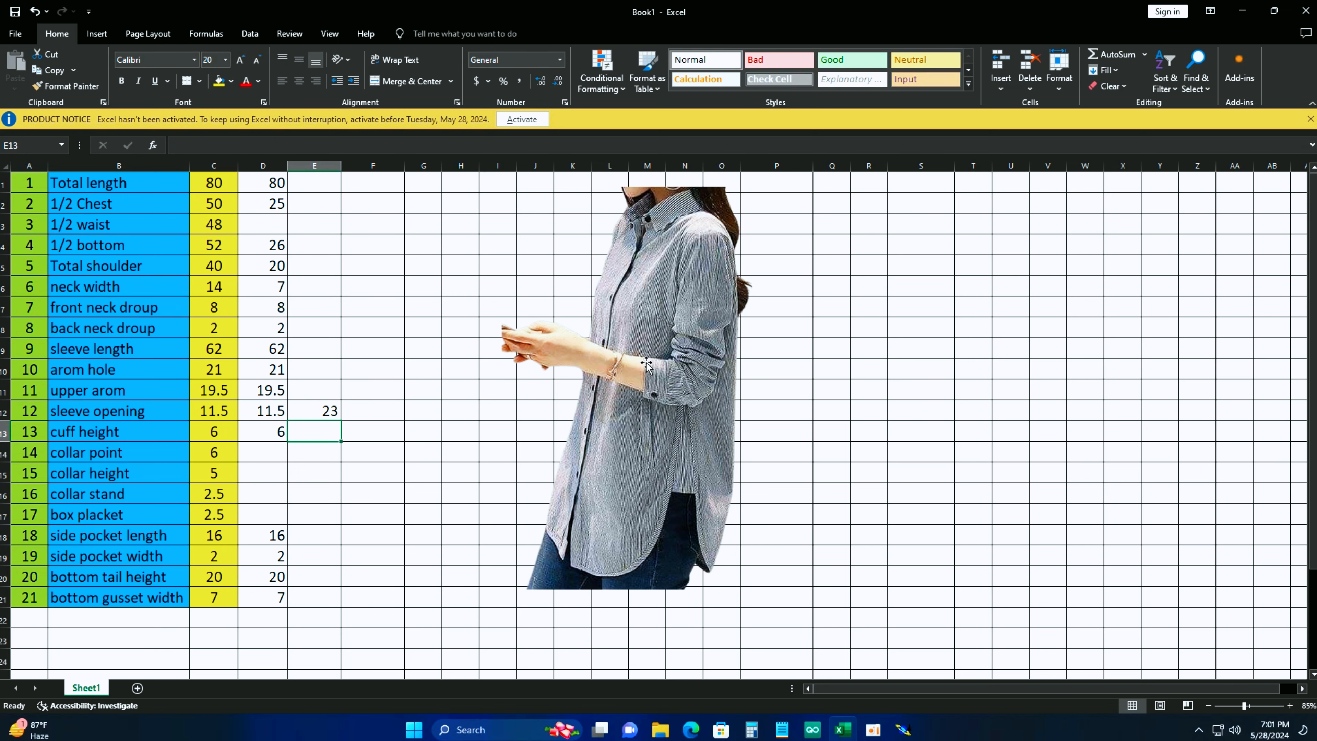
left_click(325, 410)
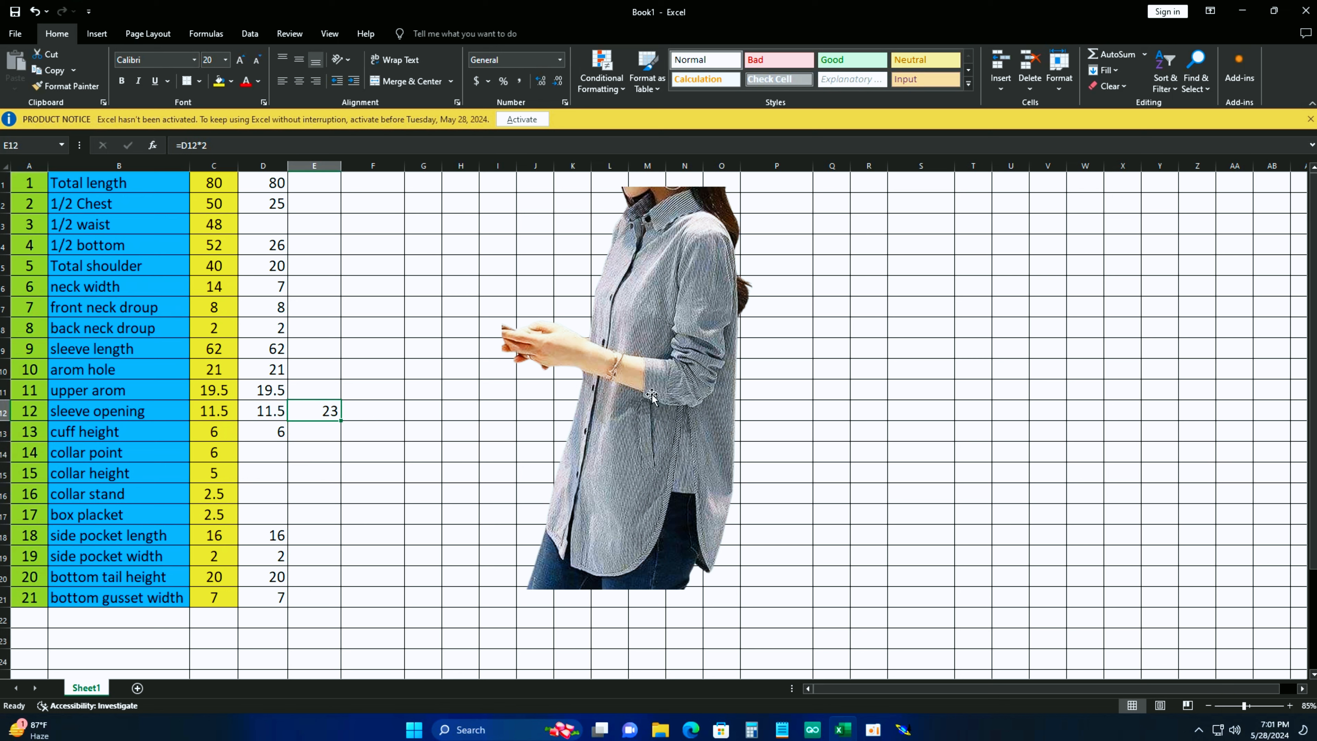
Add 2.5 to the doubled sleeve opening in cell F12 with the formula =E12+2.5.
left_click(377, 412)
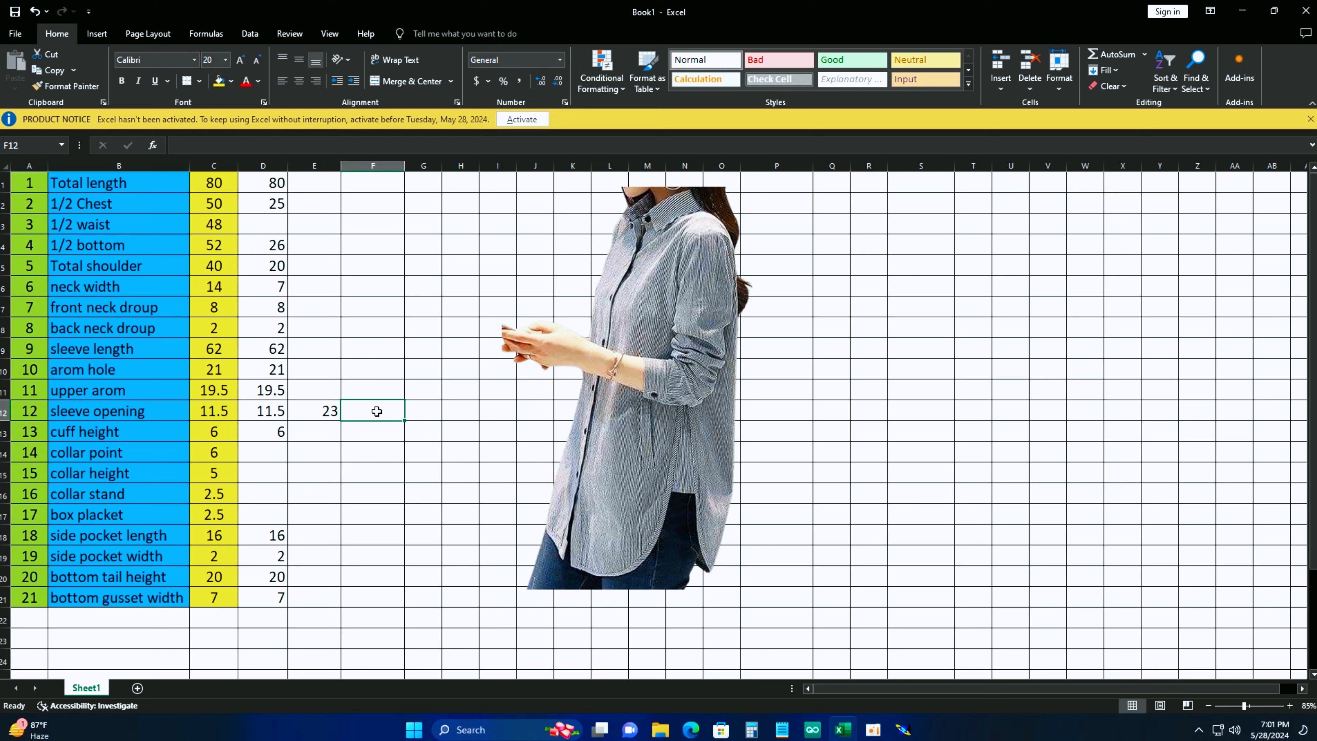
type("=")
left_click(332, 411)
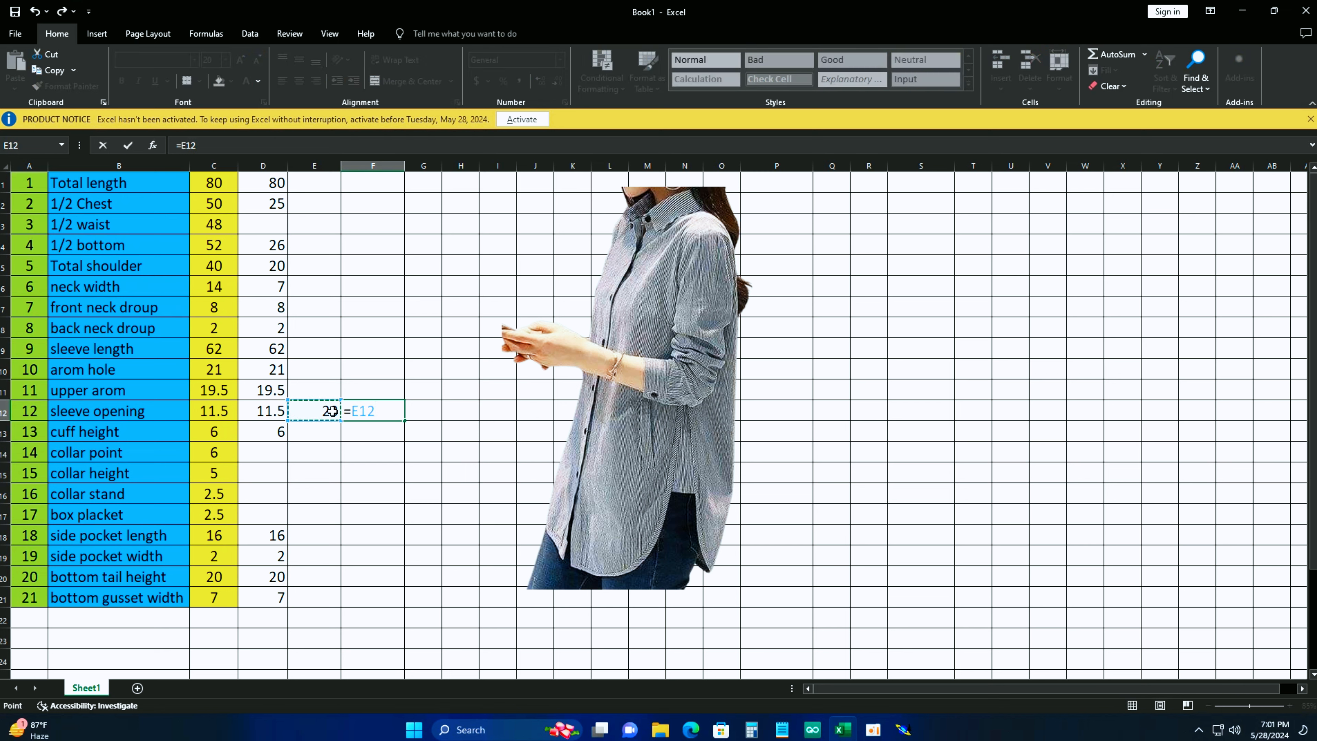
type("+2.5")
key("Return")
left_click(368, 411)
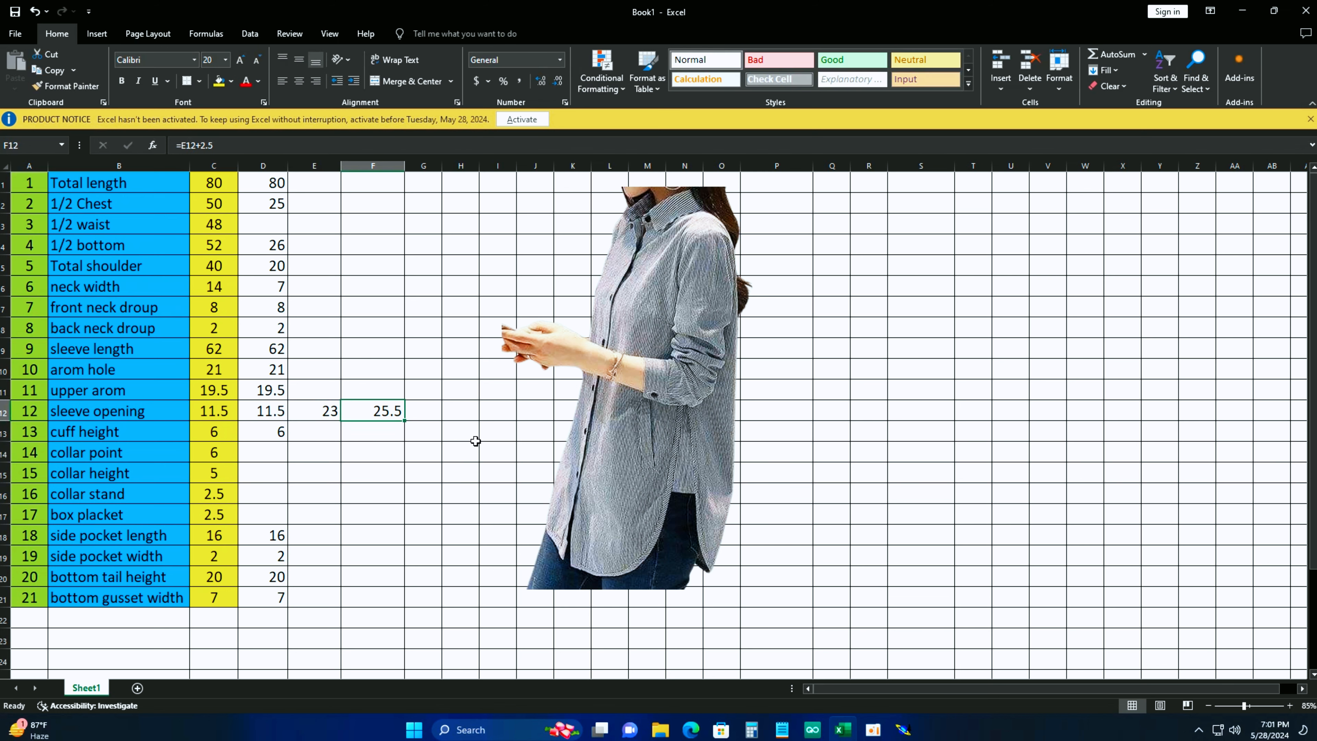
Halve the increased sleeve opening in cell G12 with the formula =F12/2.
left_click(424, 416)
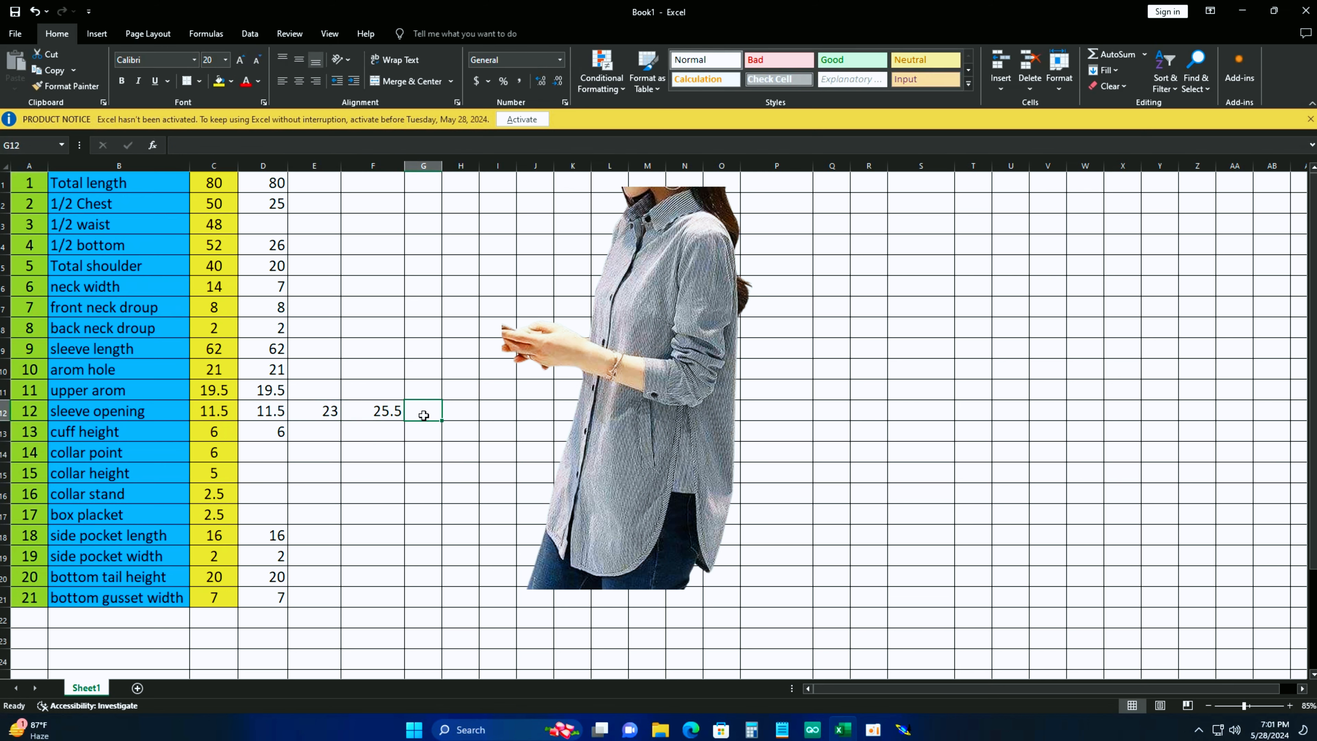
type("=")
left_click(389, 416)
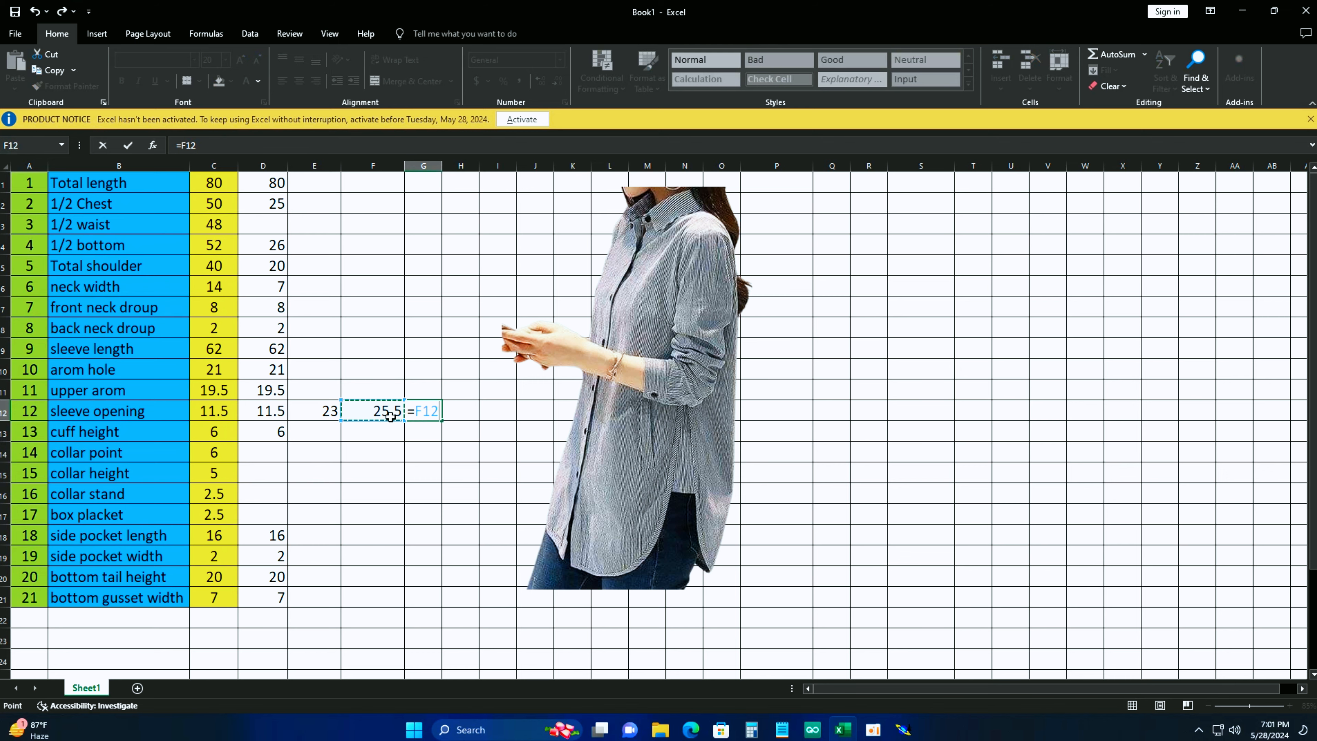
type("/2")
key("Return")
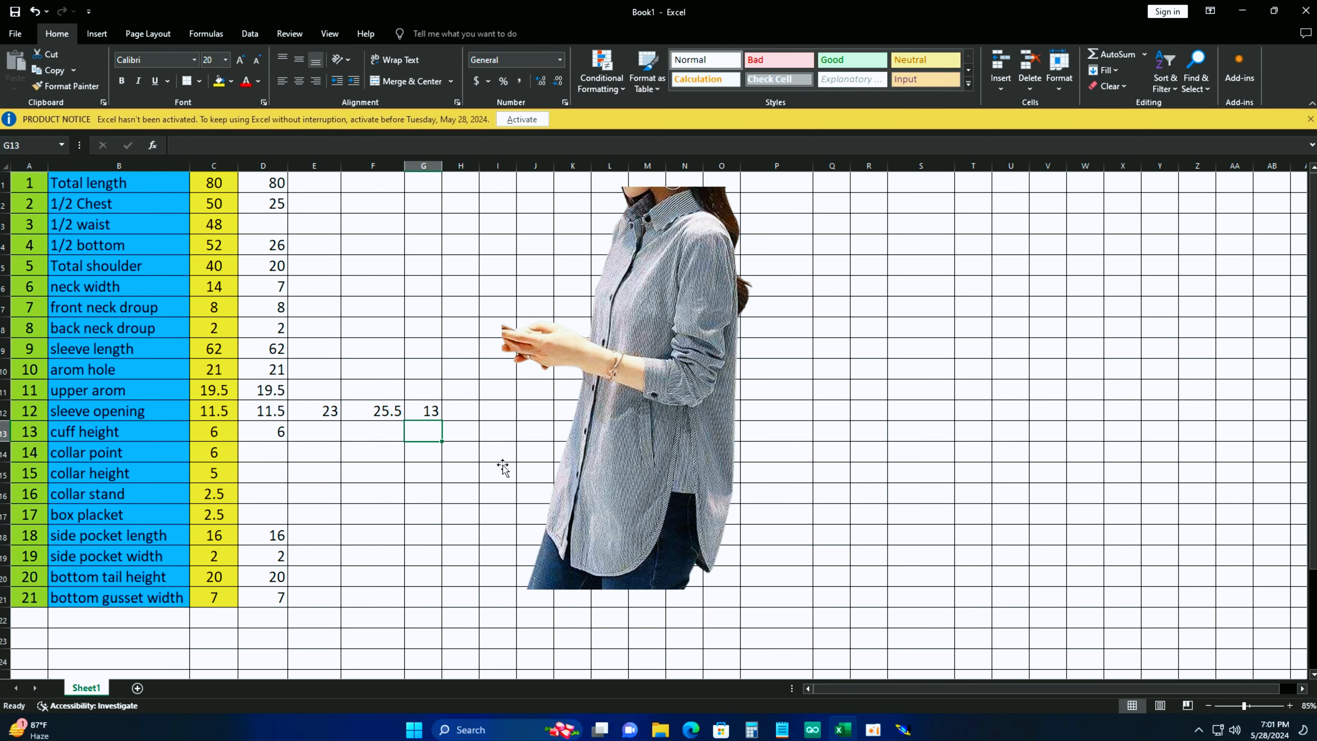
Switch to Modaris and add a developed point at -13.00 cm on the cuff-height line, measured from its lower end.
left_click(903, 730)
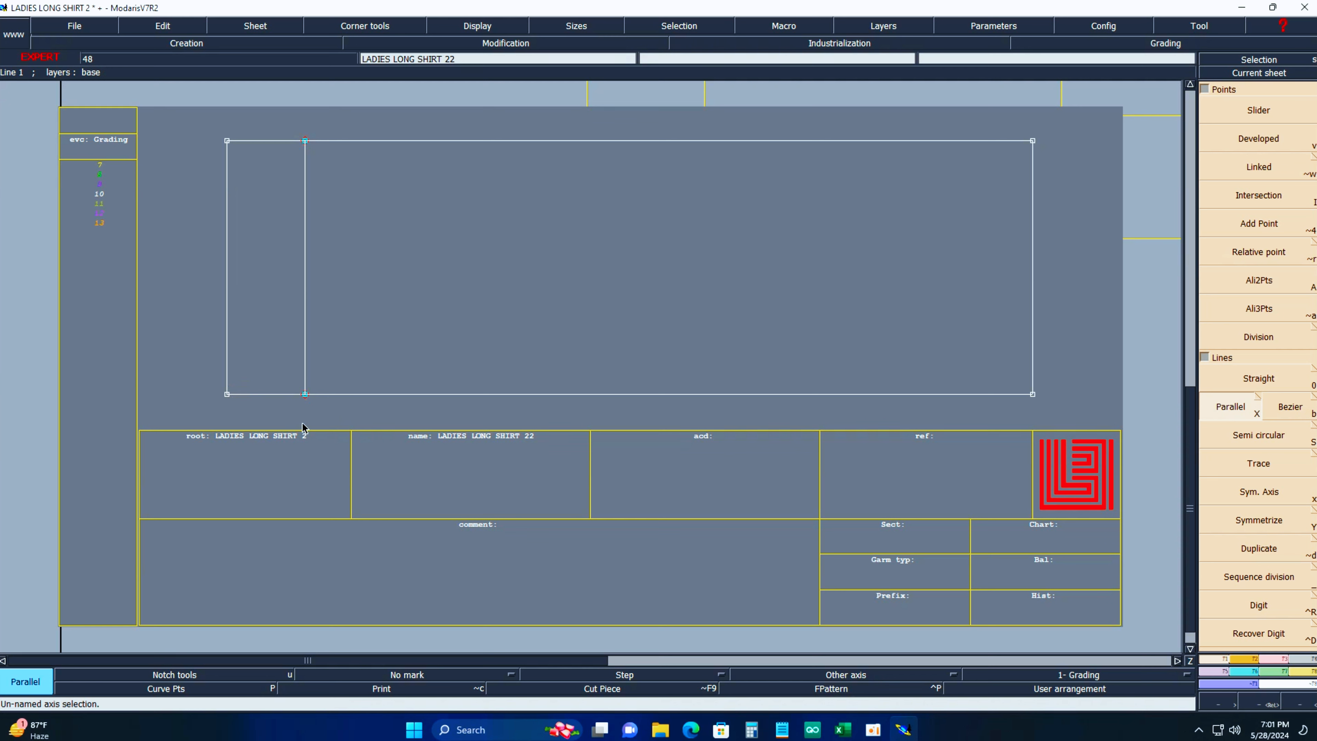
key("v")
left_click(305, 395)
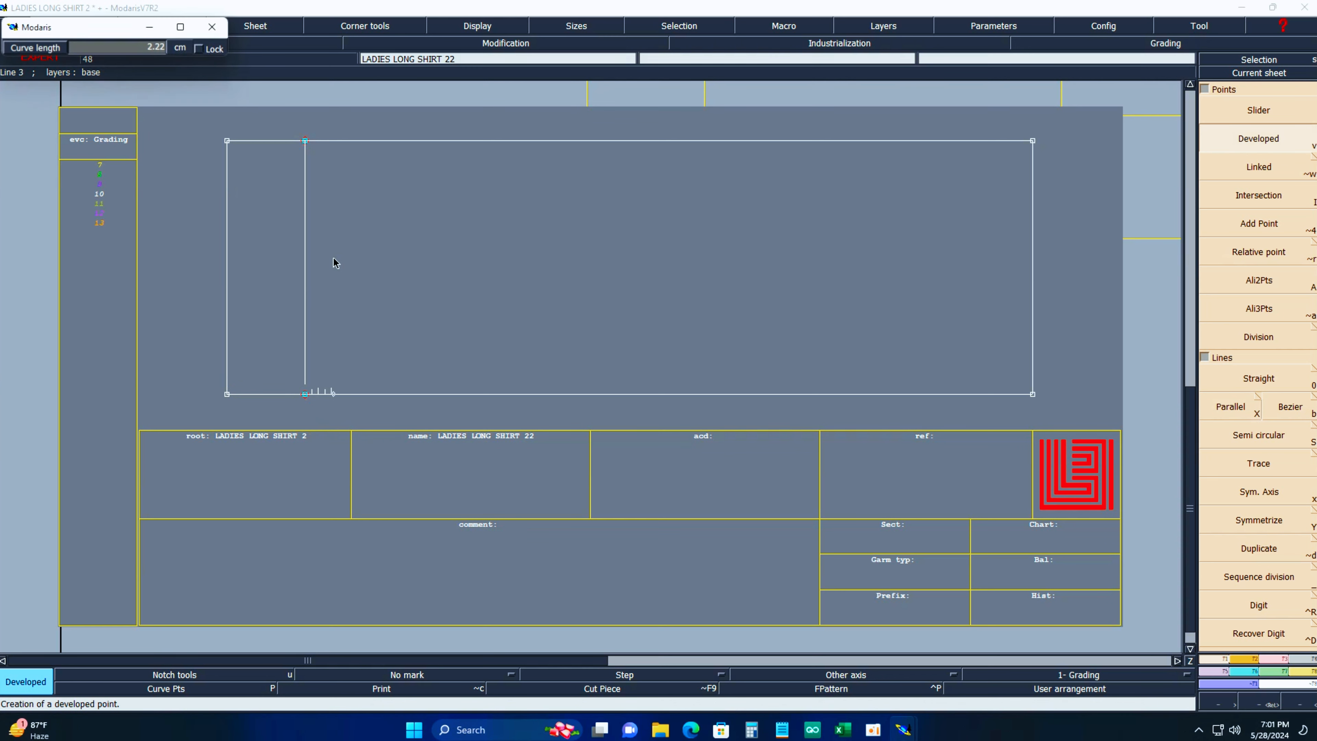
type("-")
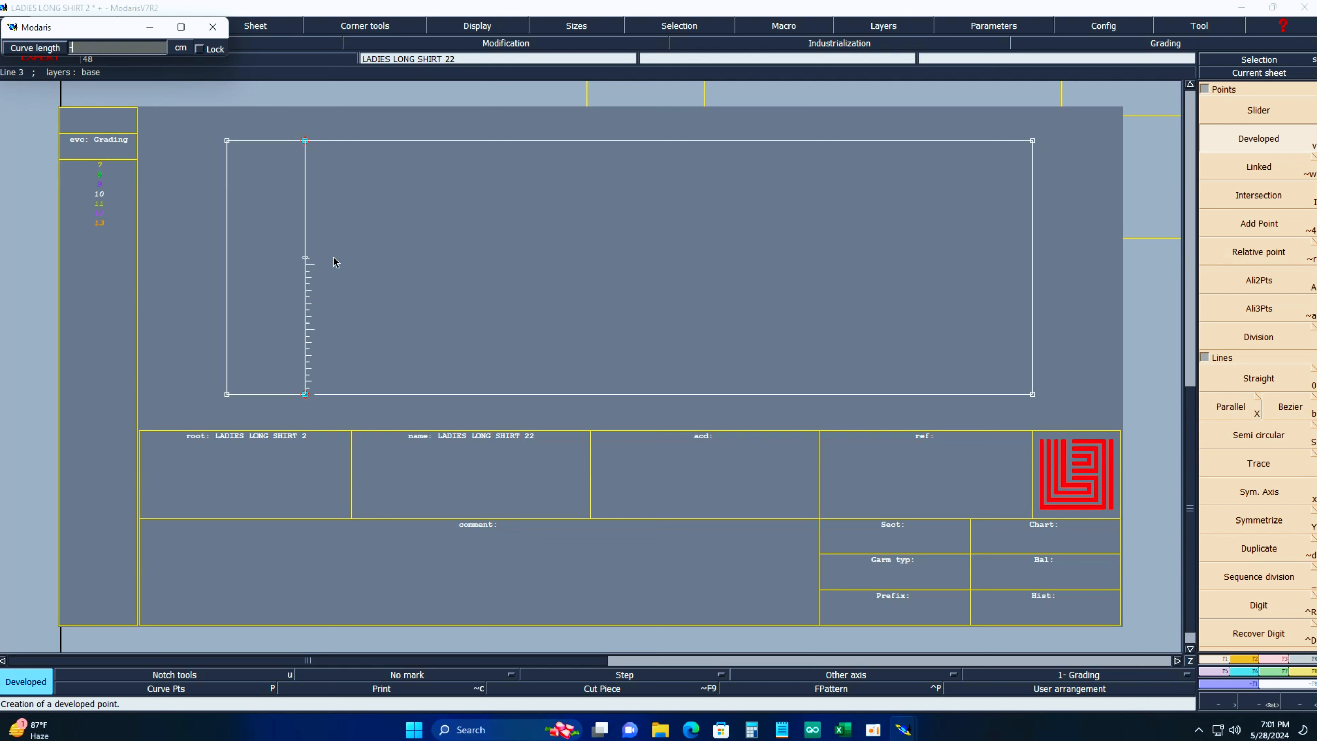
type("13.00")
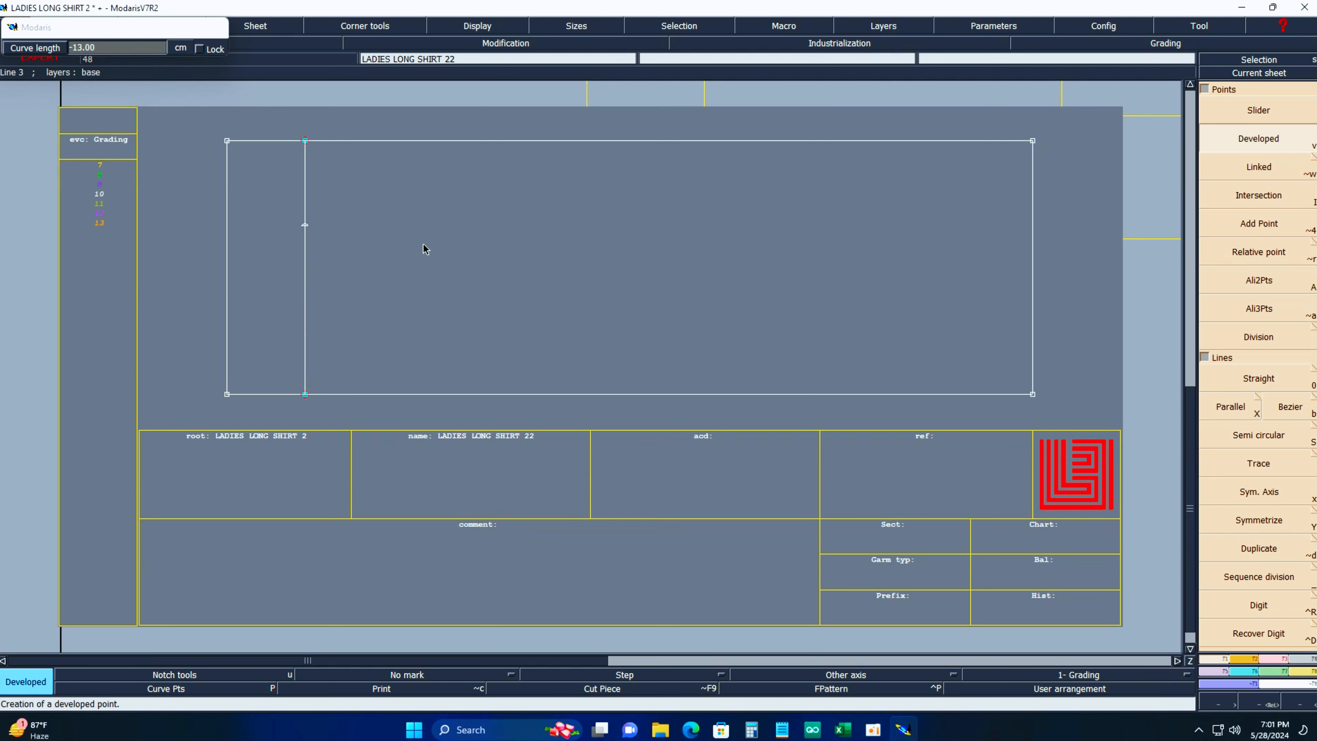
key("Return")
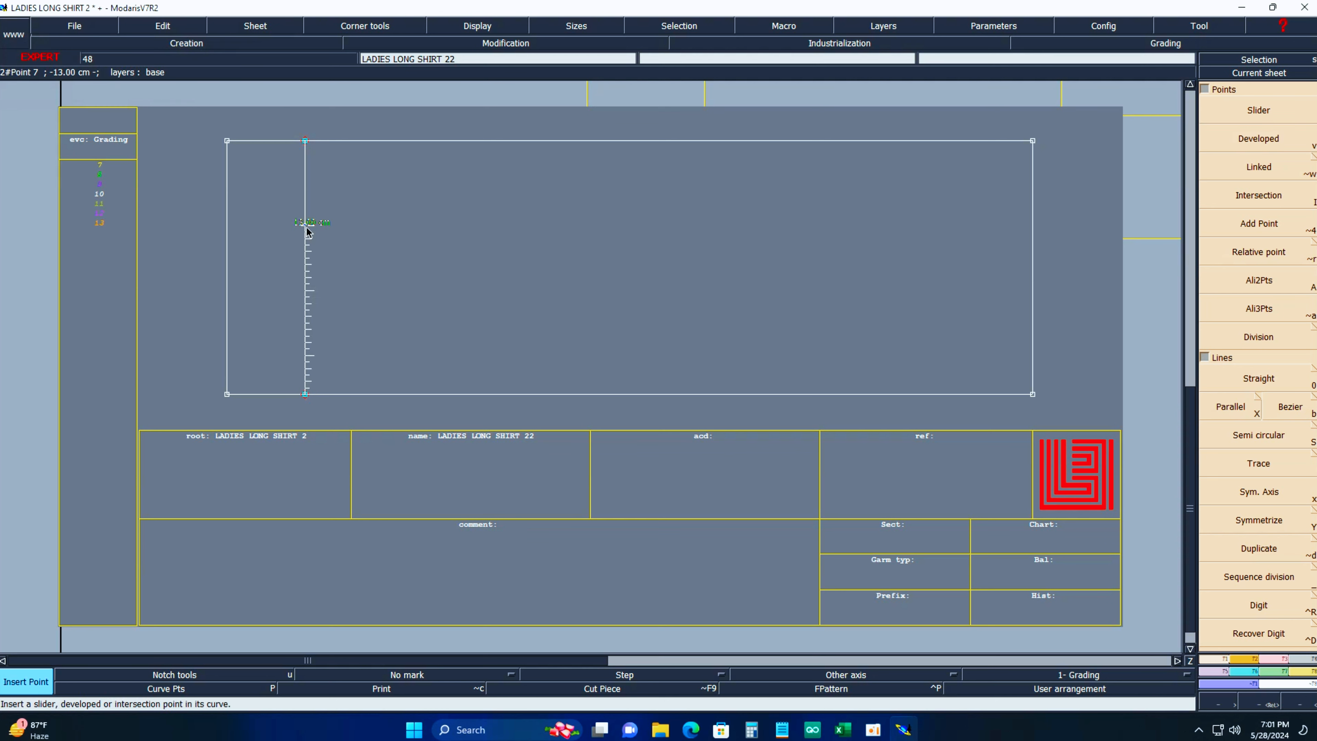
Draw a horizontal Bezier line from the 13 cm point leftward past the rectangle's left edge.
key("b")
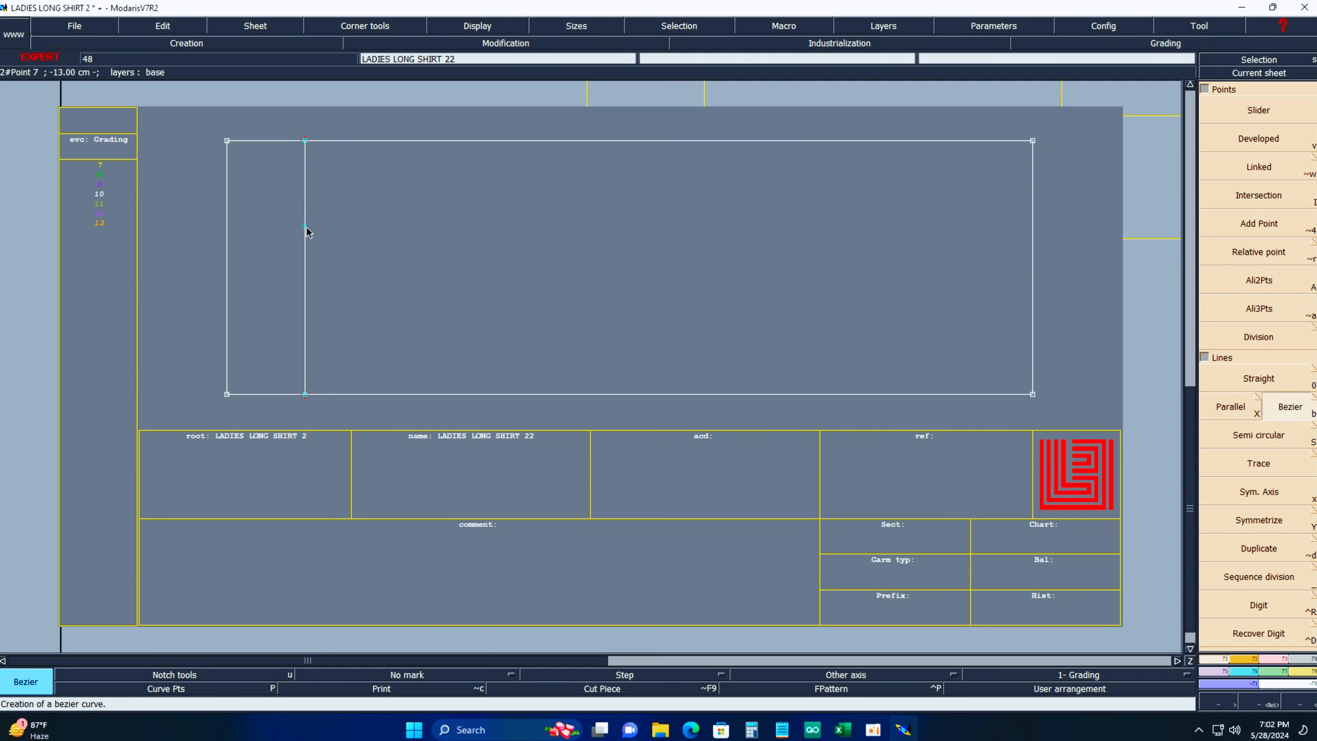
left_click(305, 226)
left_click(113, 226)
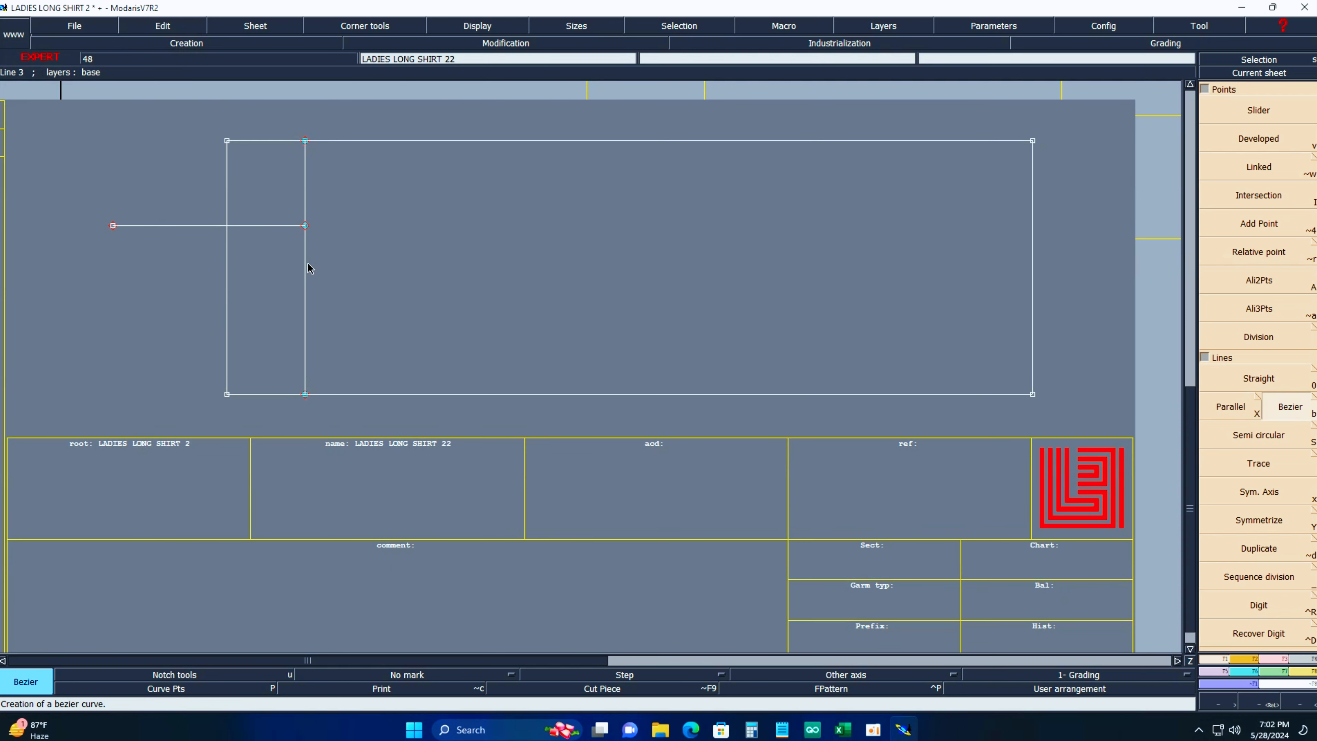
Trim the horizontal line to the rectangle's cuff-end edge by adding an intersection point and deleting the part beyond it.
left_click(1254, 201)
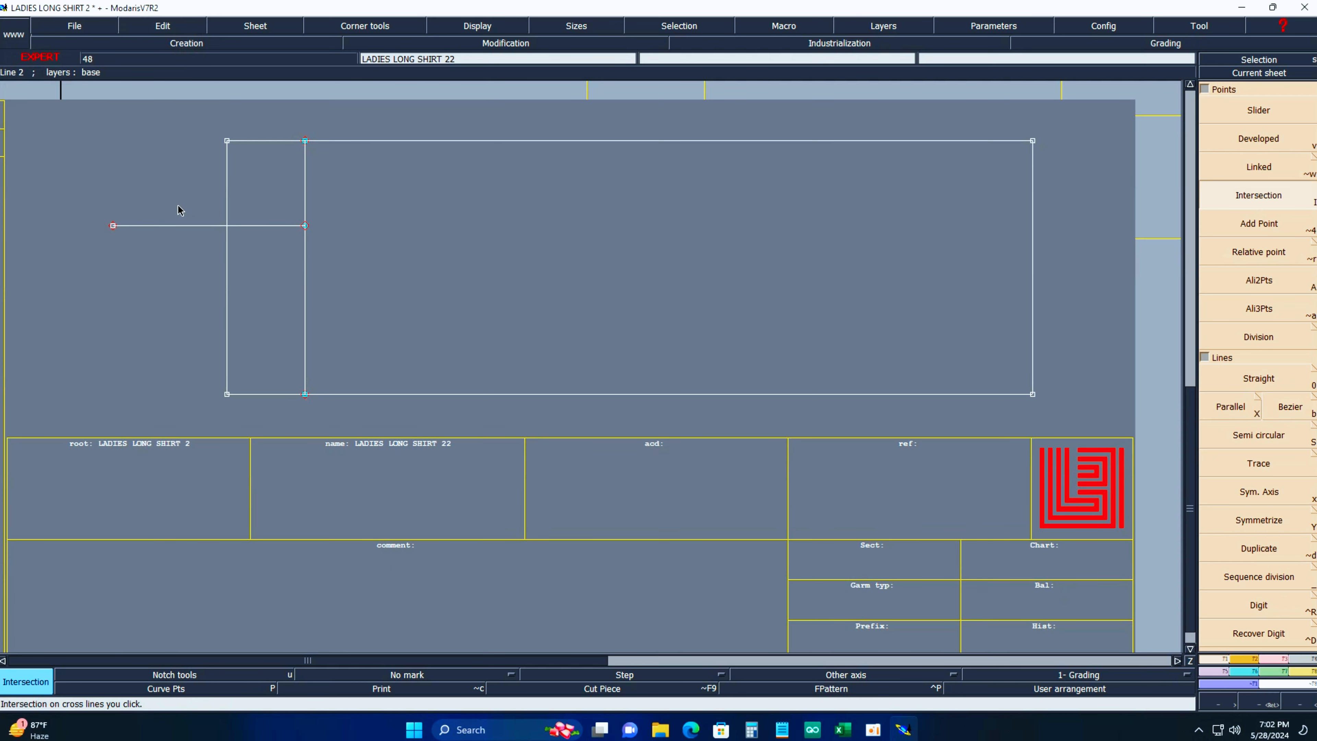
left_click(227, 226)
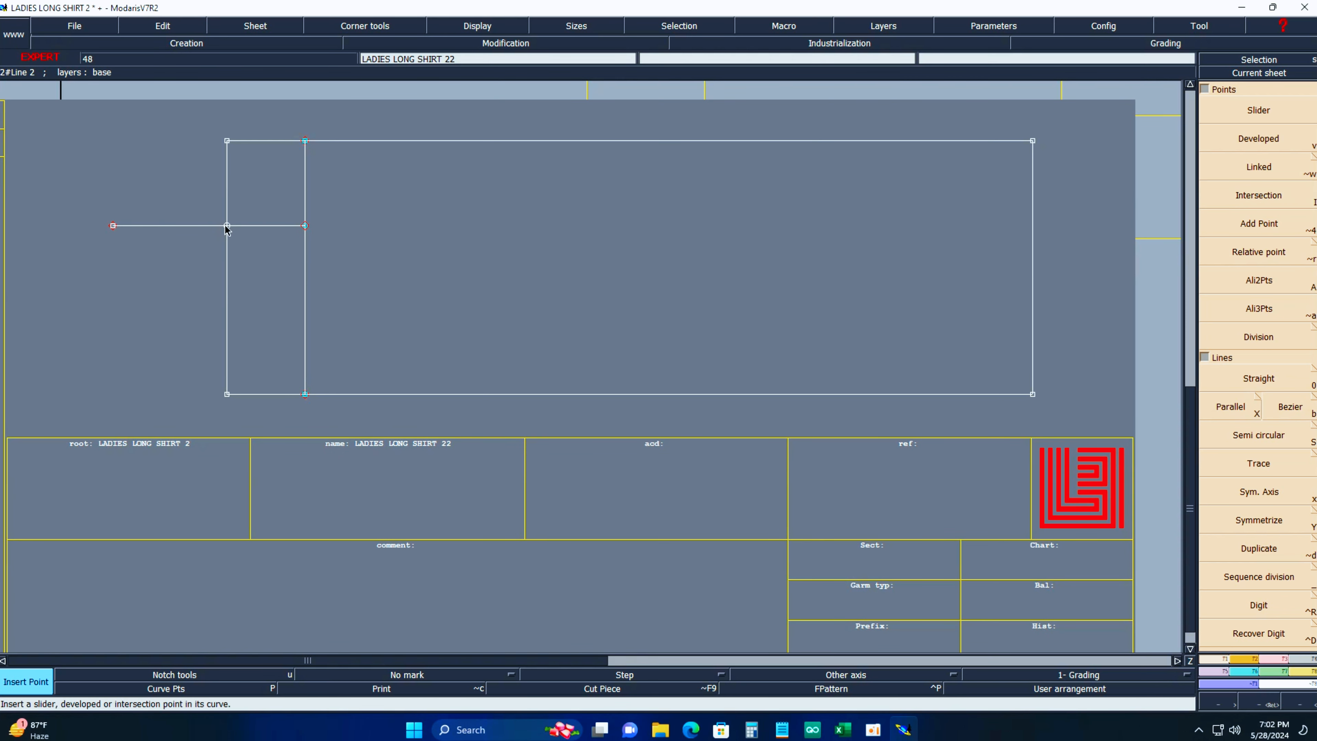
key("Delete")
left_click(110, 227)
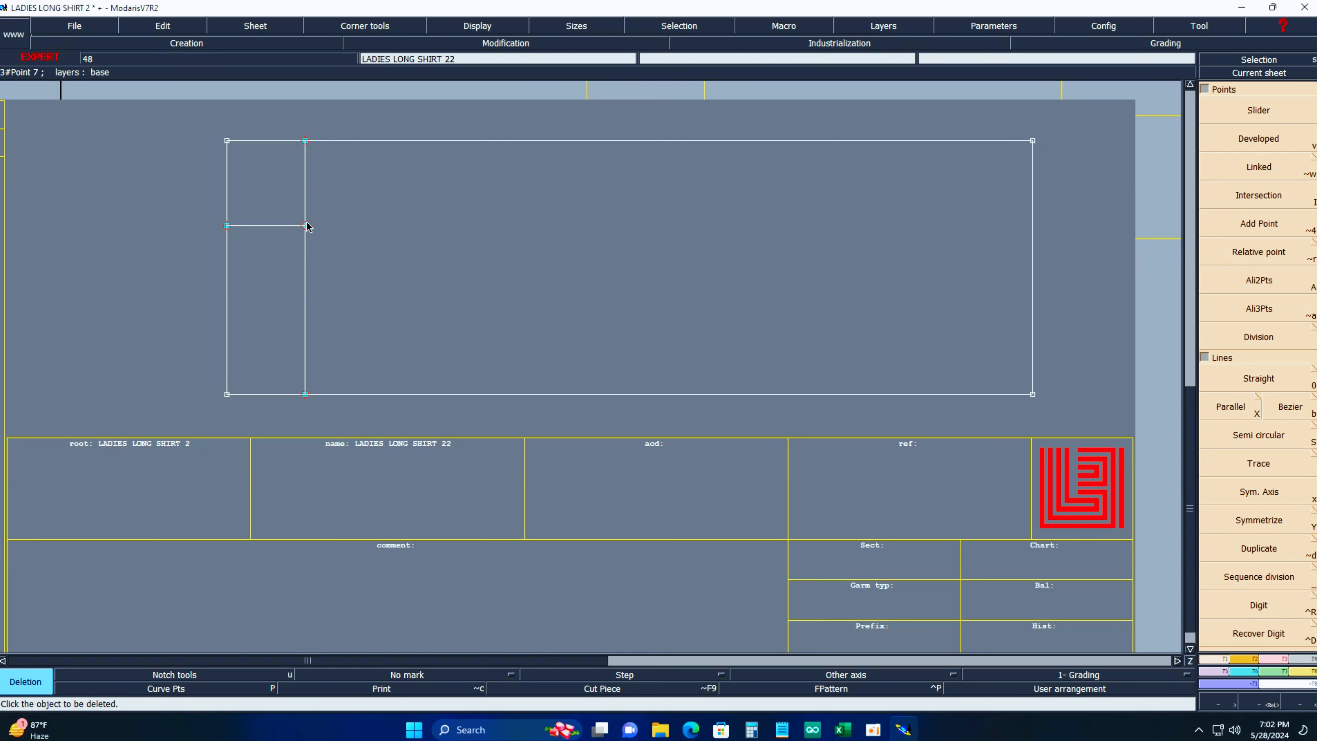
Add a developed point on the cuff-height line, a short distance above the horizontal line's end, and insert it into the curve.
key("z")
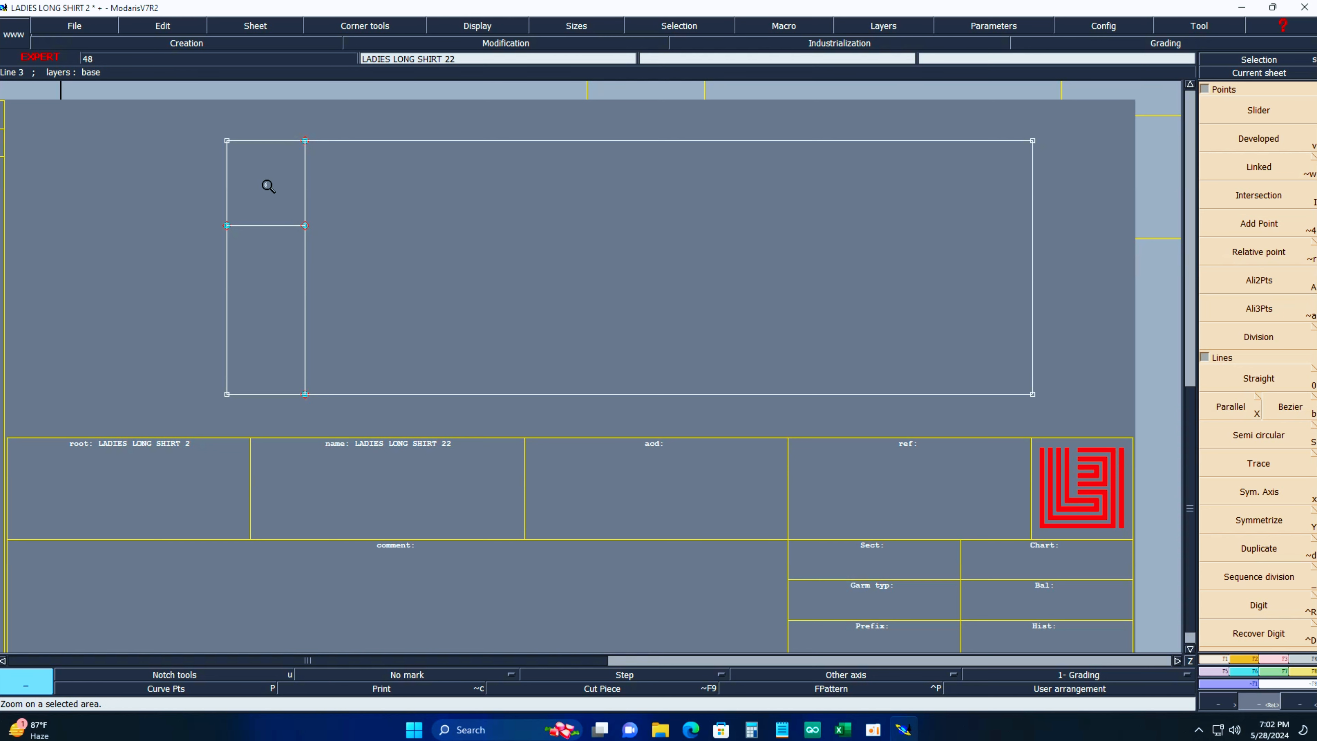
left_click_drag(161, 138, 526, 328)
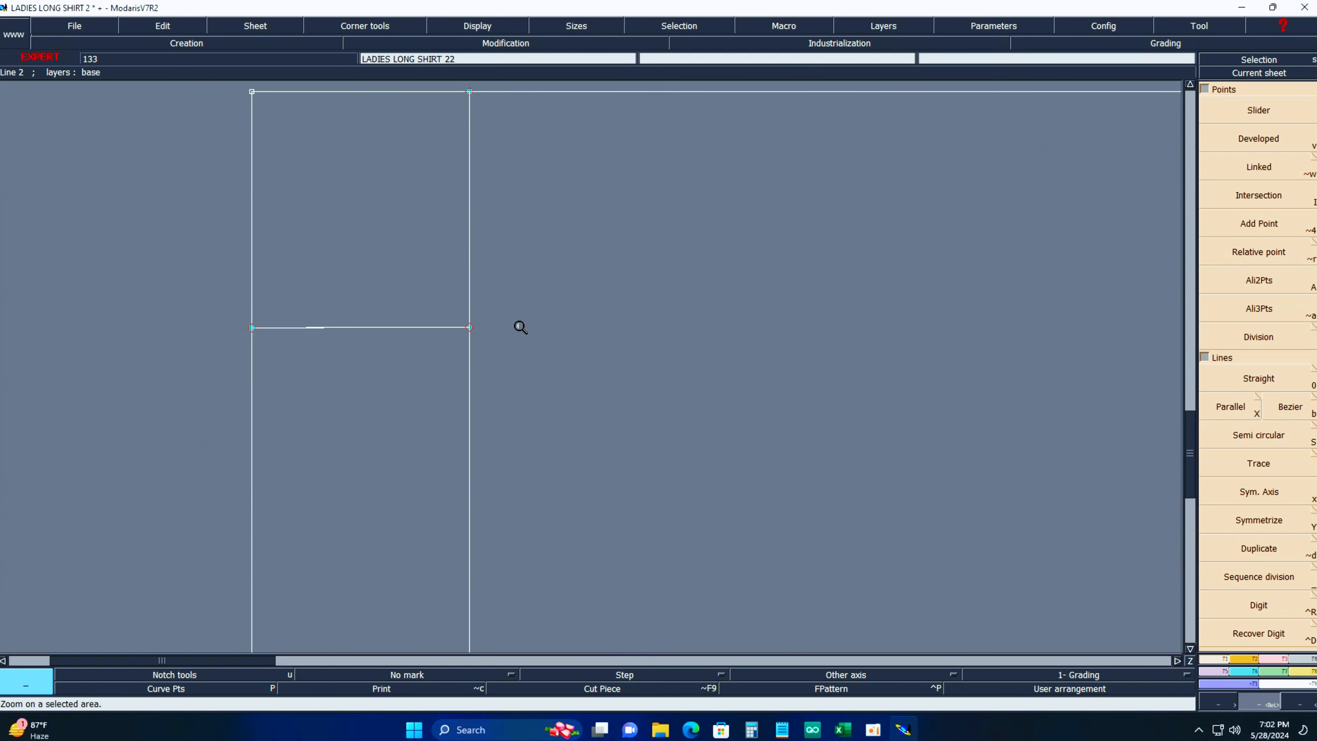
key("v")
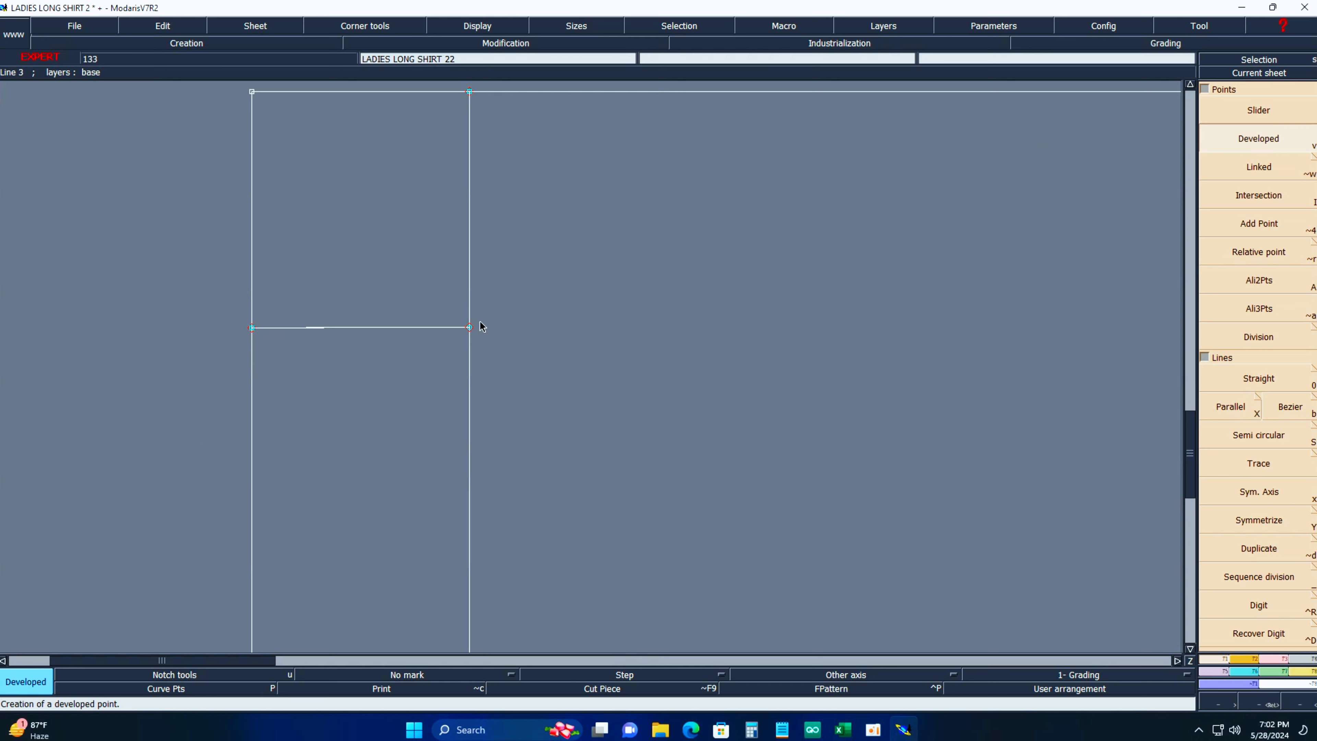
left_click(469, 327)
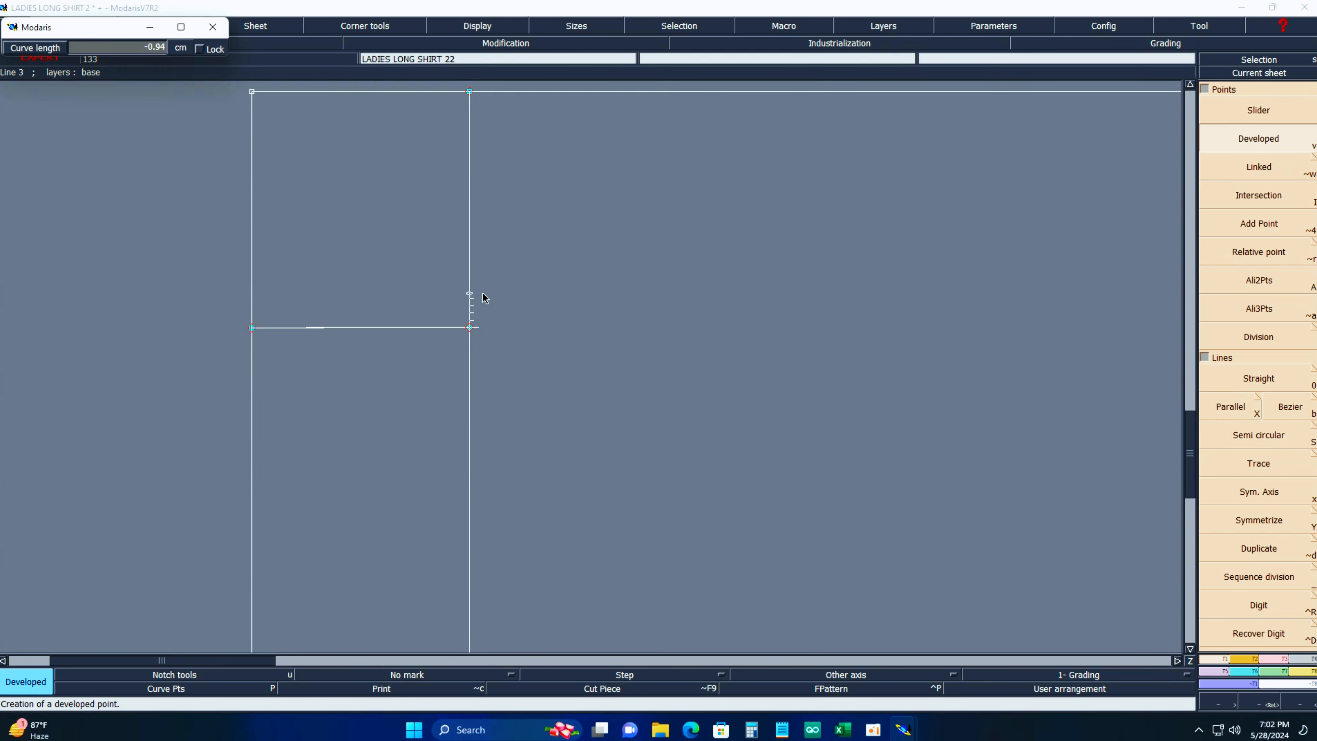
type("-13.00-")
key("Return")
type("-")
key("Return")
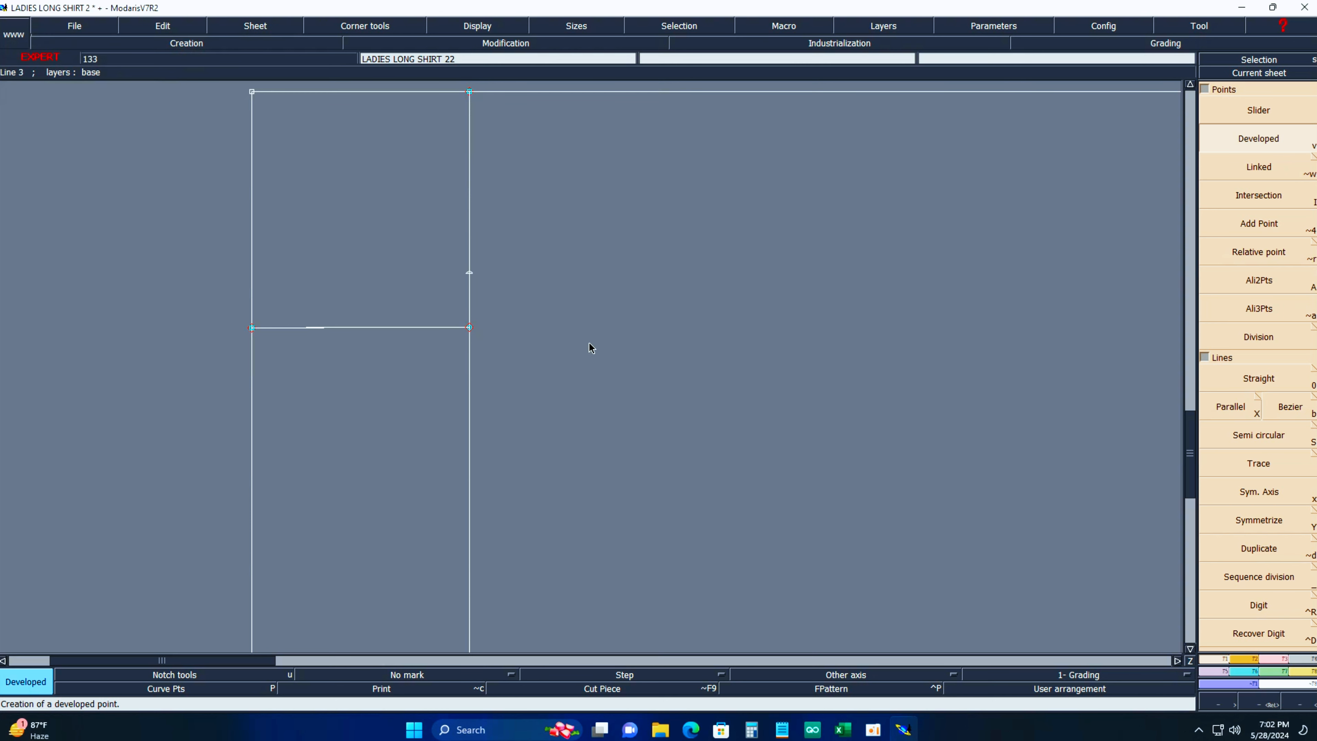
key("i")
left_click(471, 273)
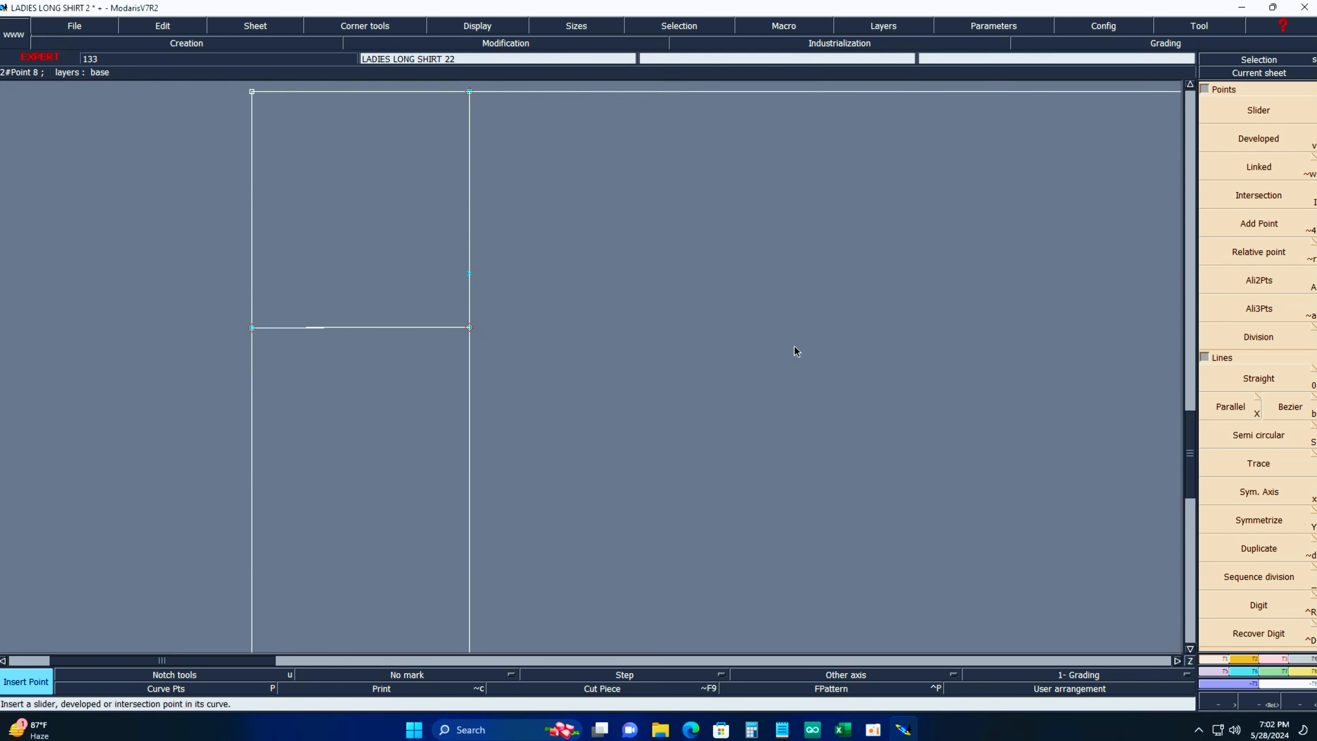
Check the sleeve measurements in the Excel chart and return to the sleeve sheet in Modaris.
key("Home")
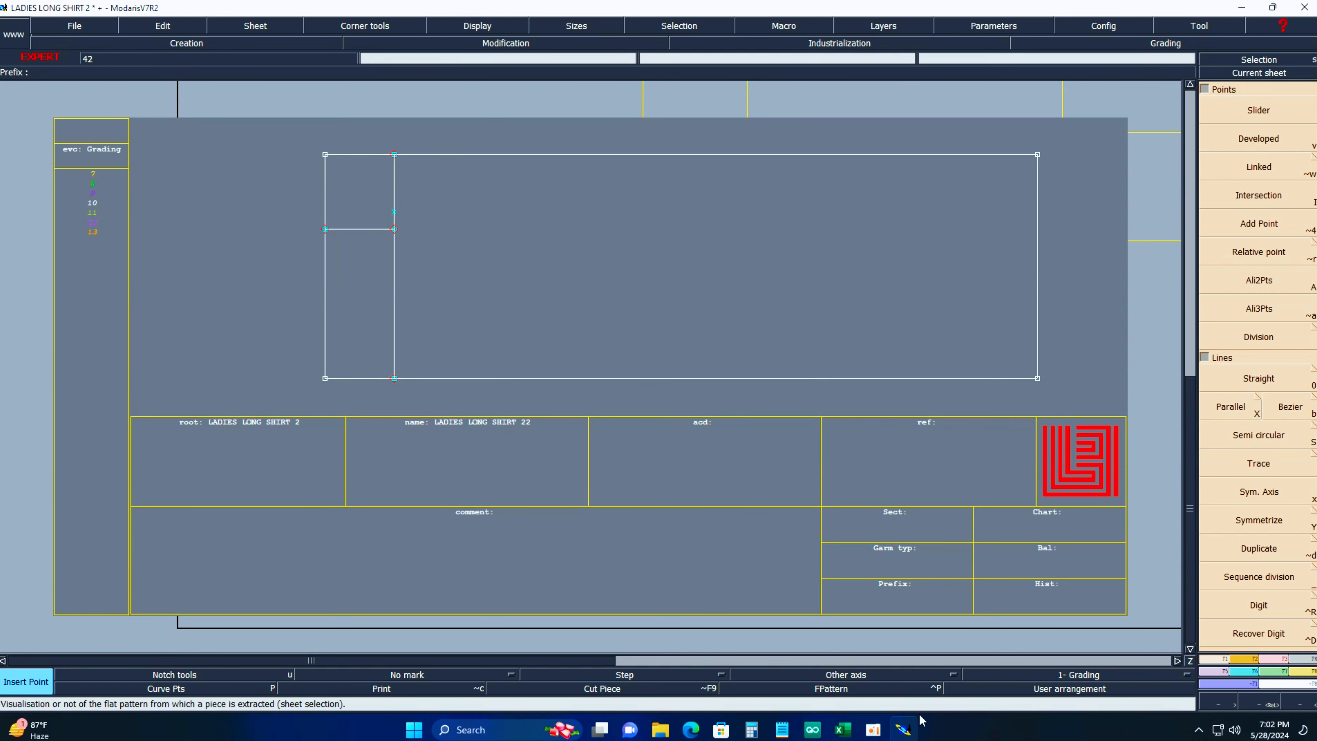
left_click(843, 728)
left_click(903, 728)
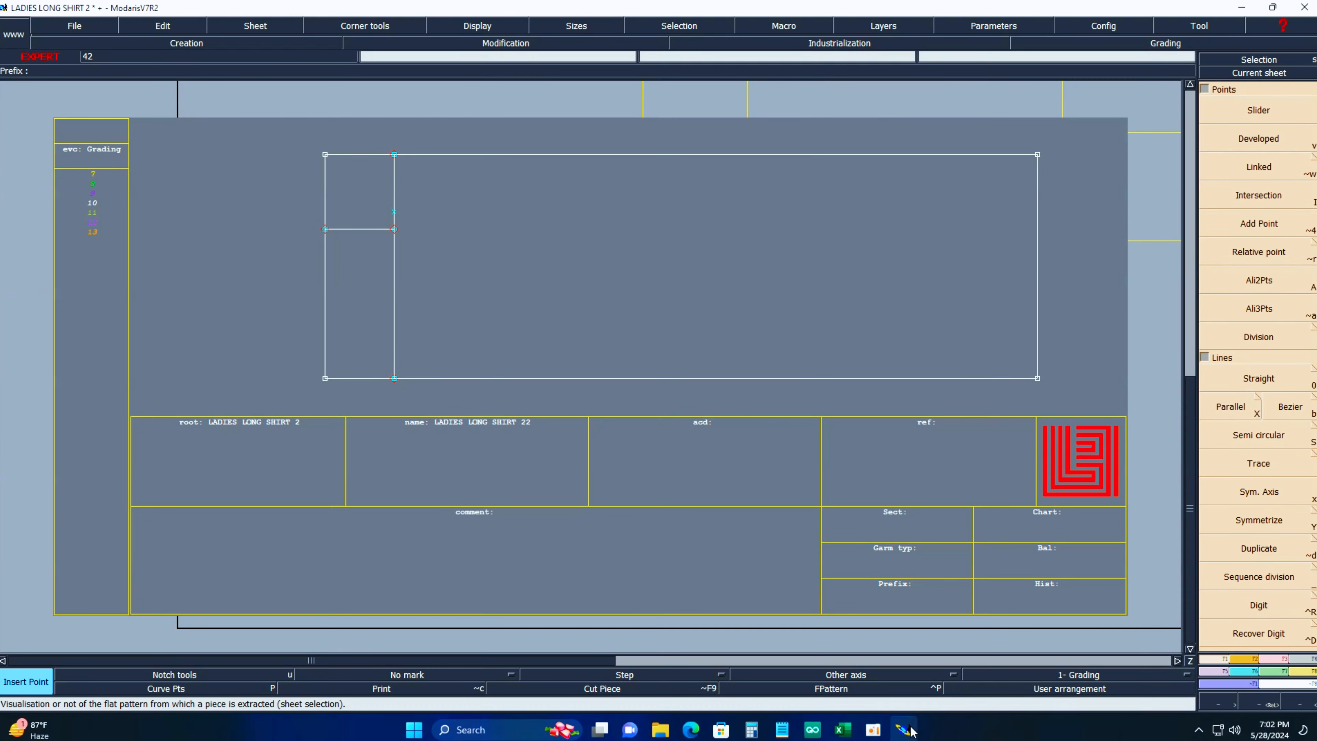
left_click(908, 729)
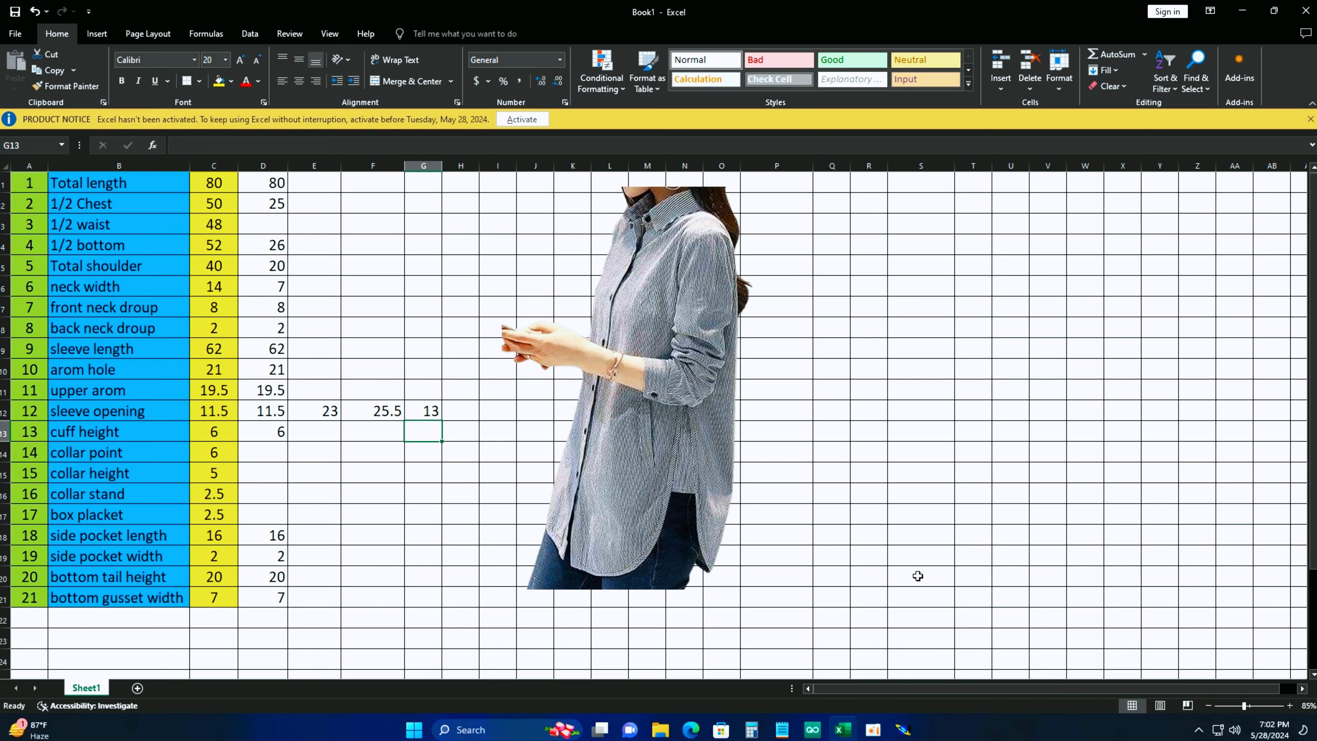
left_click(904, 729)
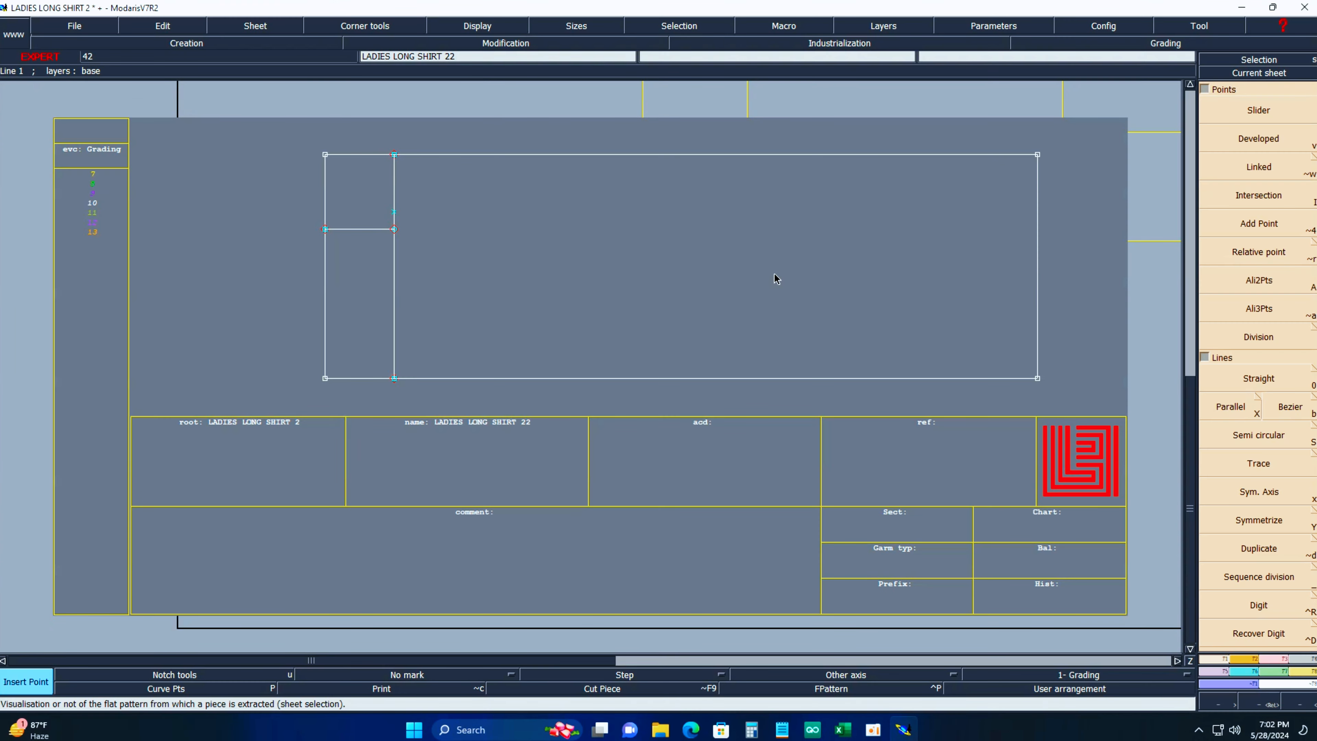
Make the LADIES LONG SHIRT 2 body sheet current and frame its armhole curves.
key("j")
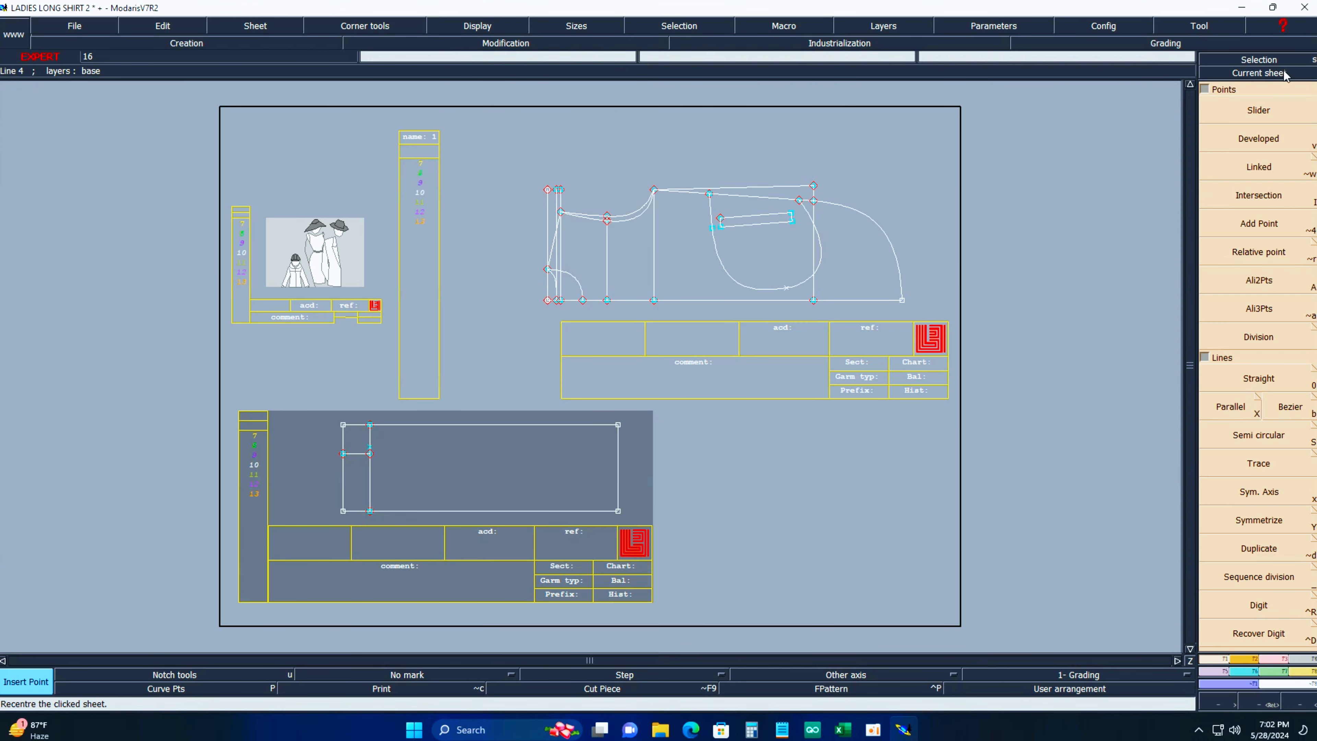
left_click(1284, 72)
left_click(703, 255)
key("Return")
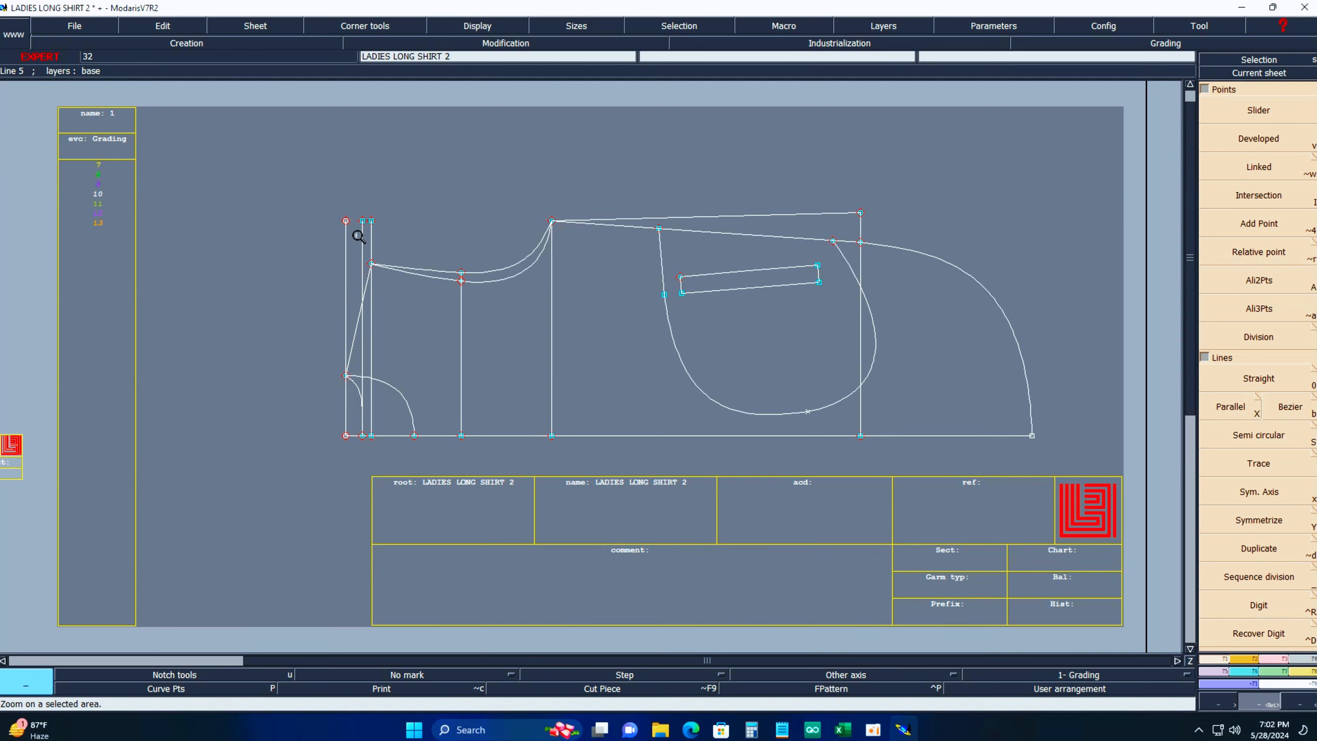
left_click_drag(284, 168, 797, 419)
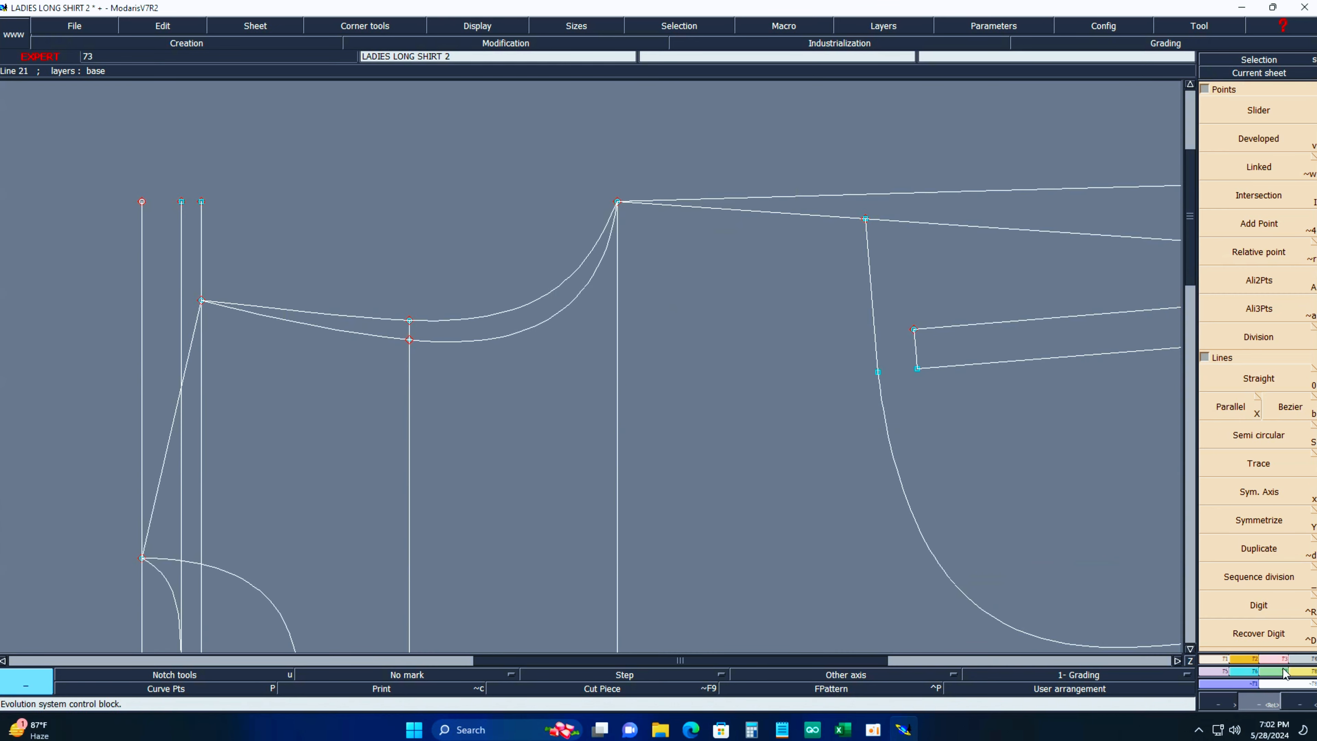
Measure both armhole curves in four segments from shoulder tip to underarm and back, recording the lengths in the measurement spreadsheet.
left_click(1309, 678)
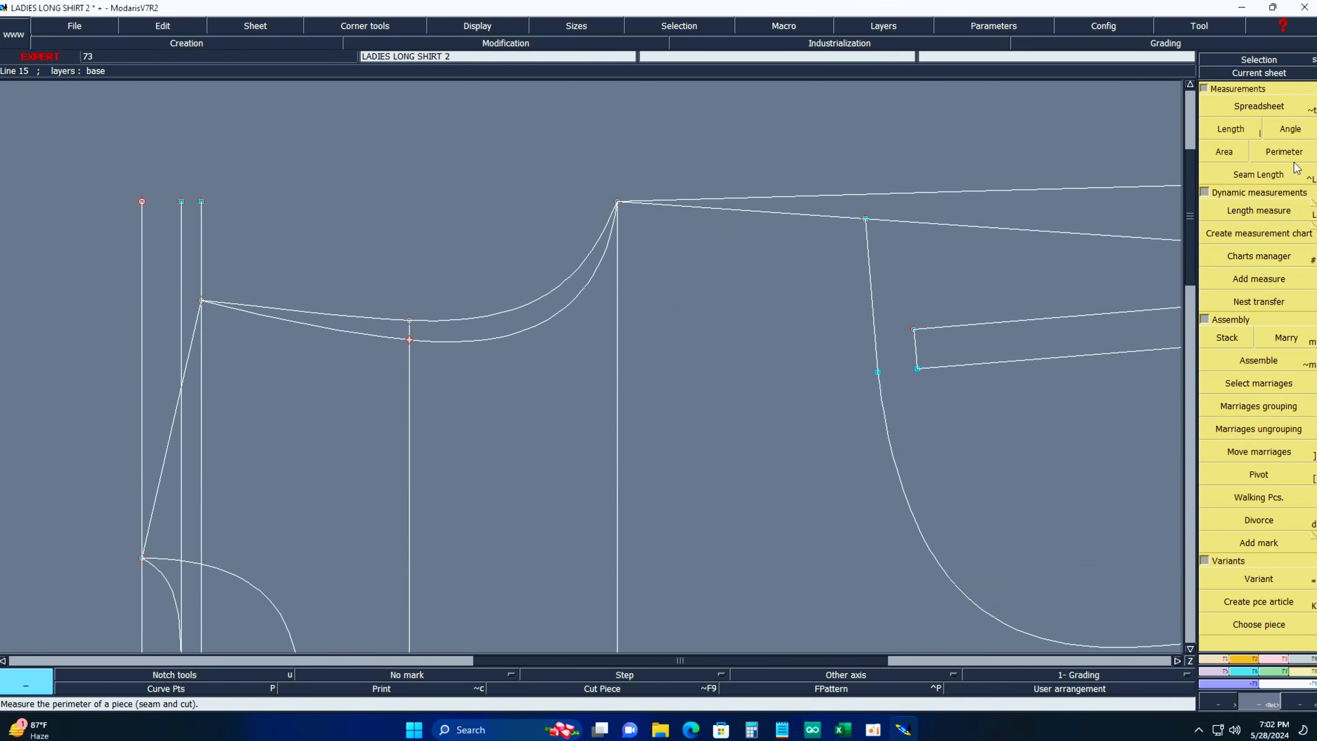
left_click(1265, 109)
left_click_drag(458, 338, 303, 627)
left_click(1231, 130)
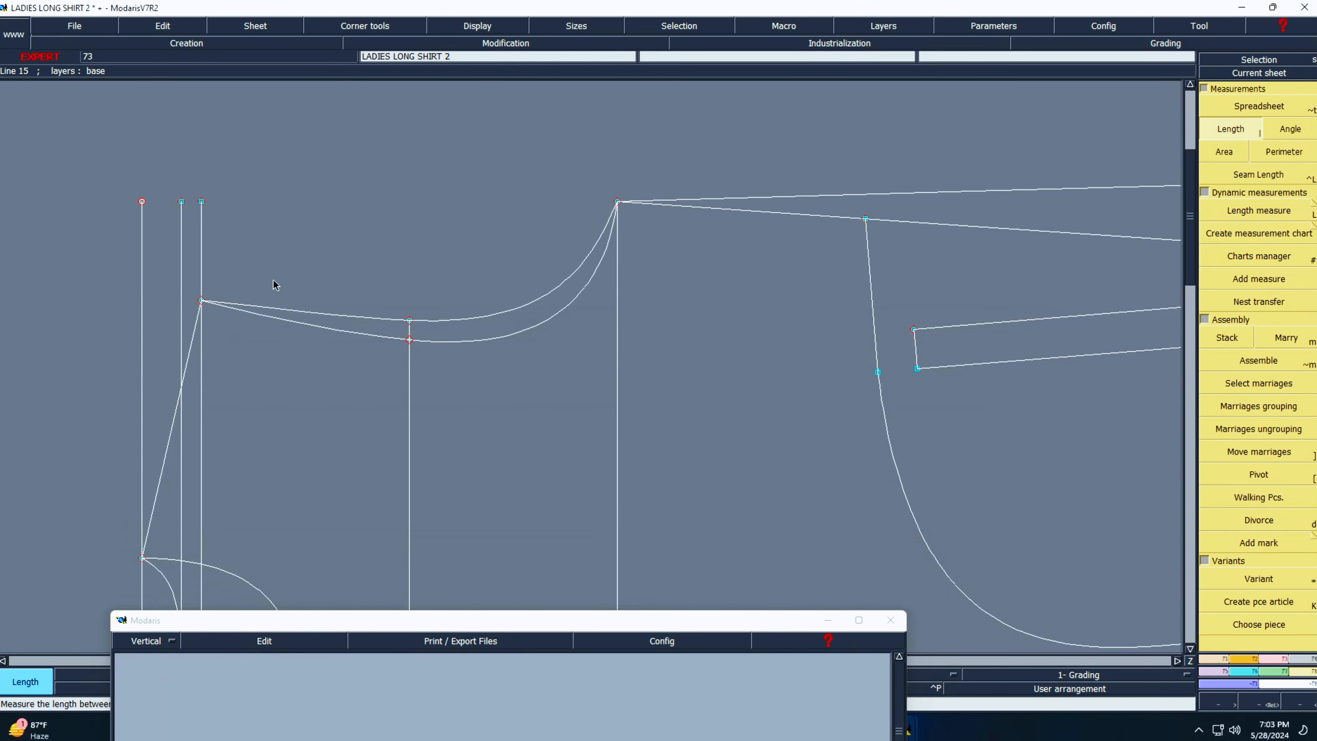
left_click(201, 300)
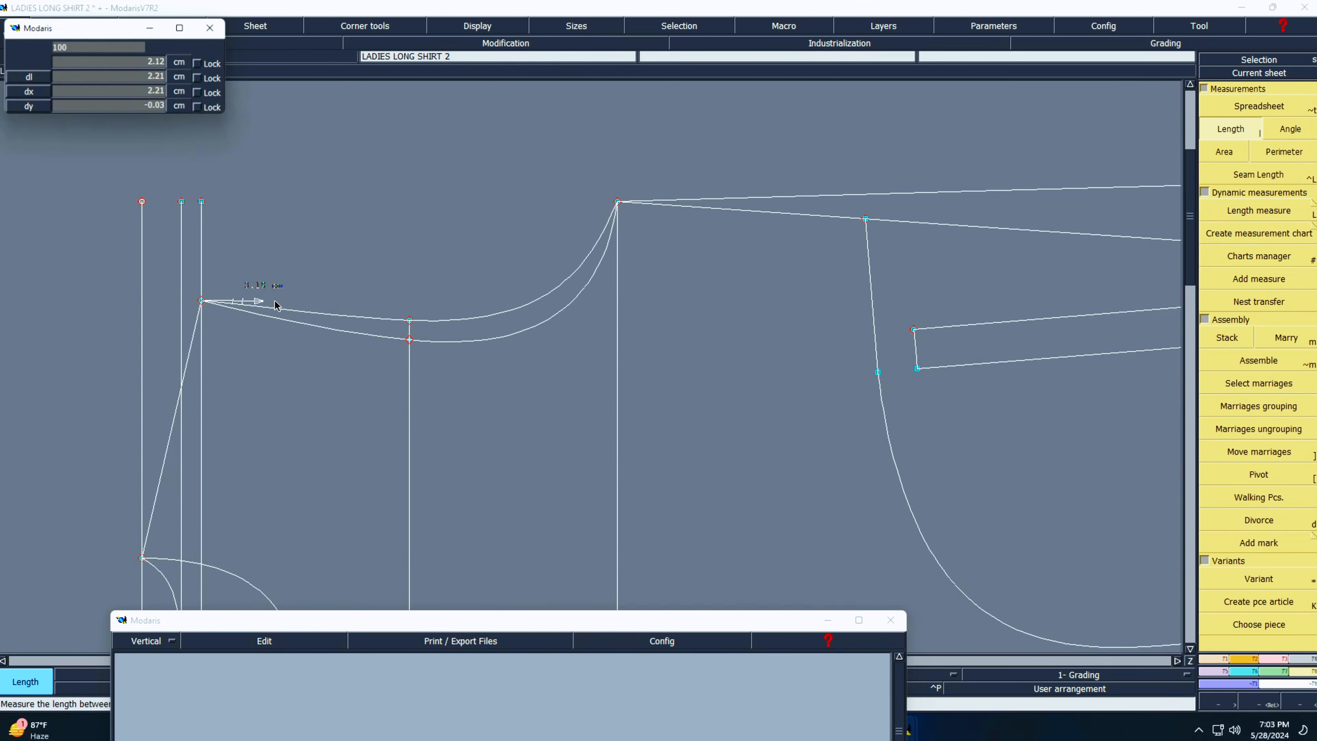
left_click(410, 320)
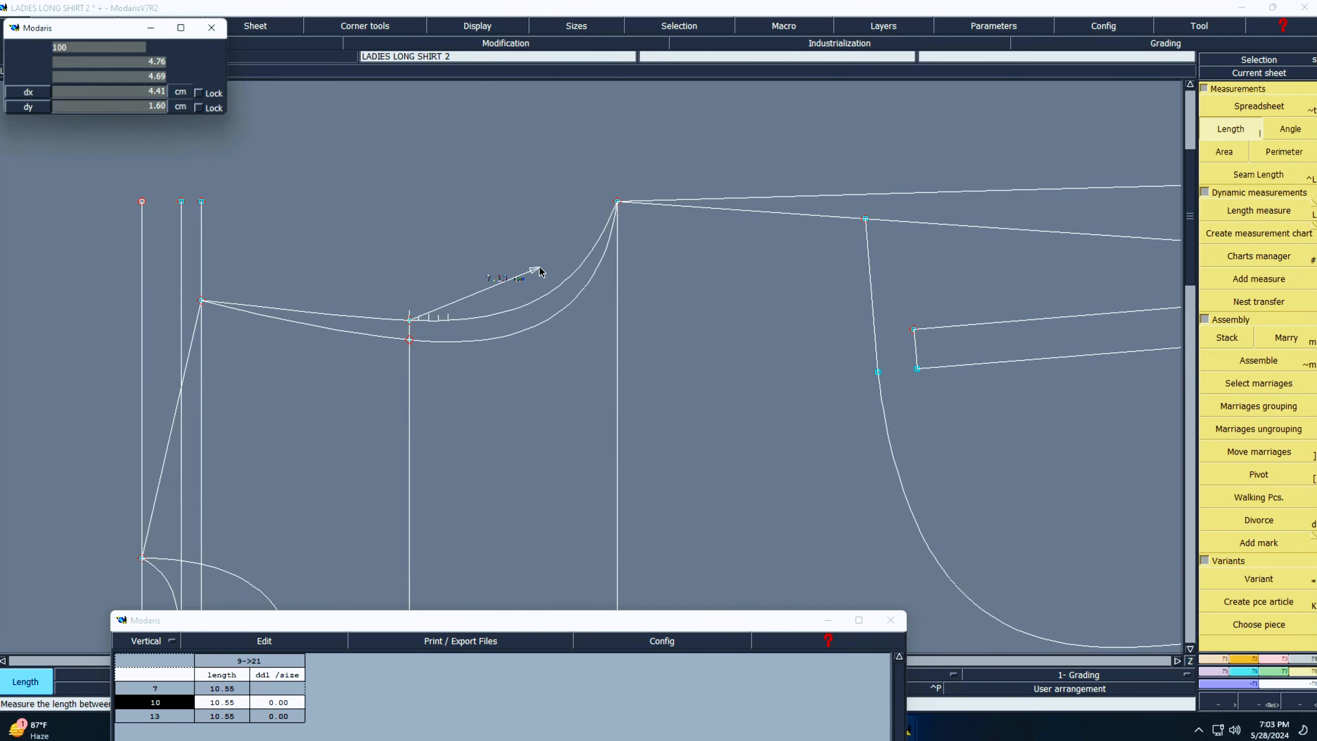
left_click(618, 201)
left_click(410, 340)
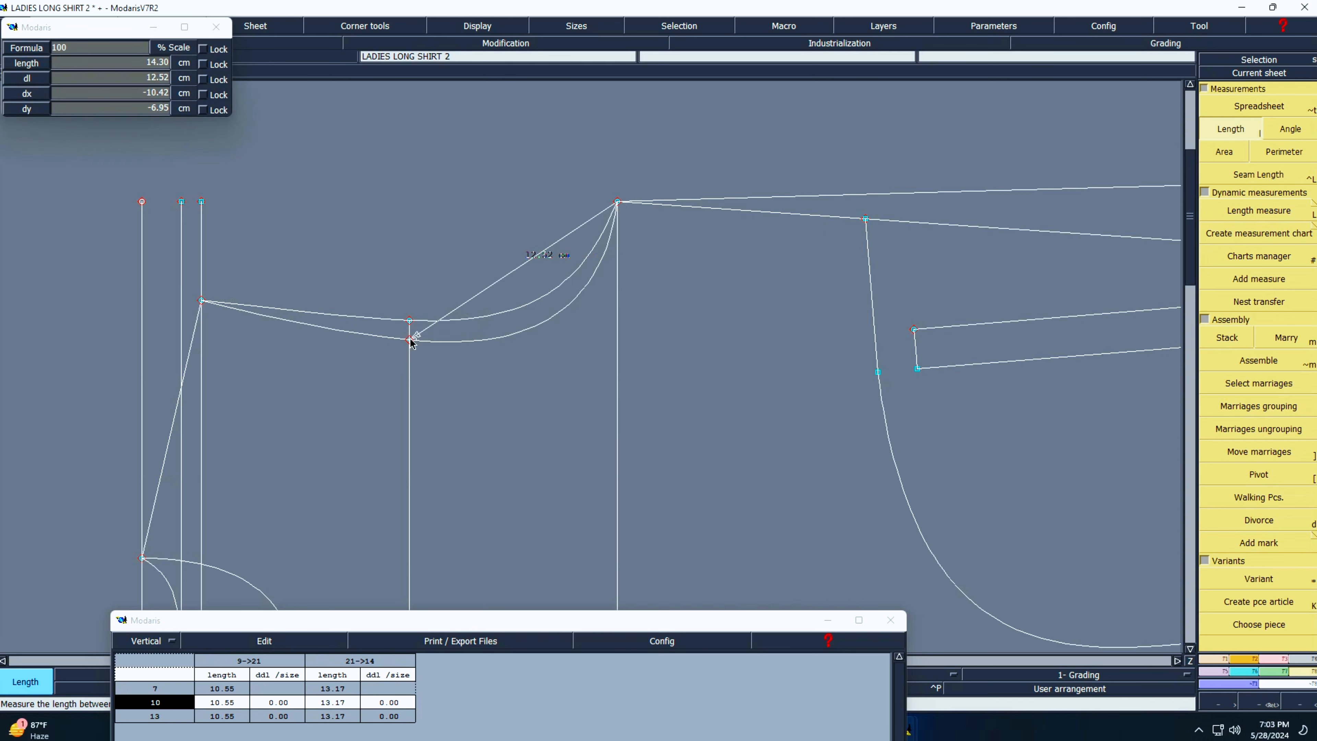
left_click(202, 302)
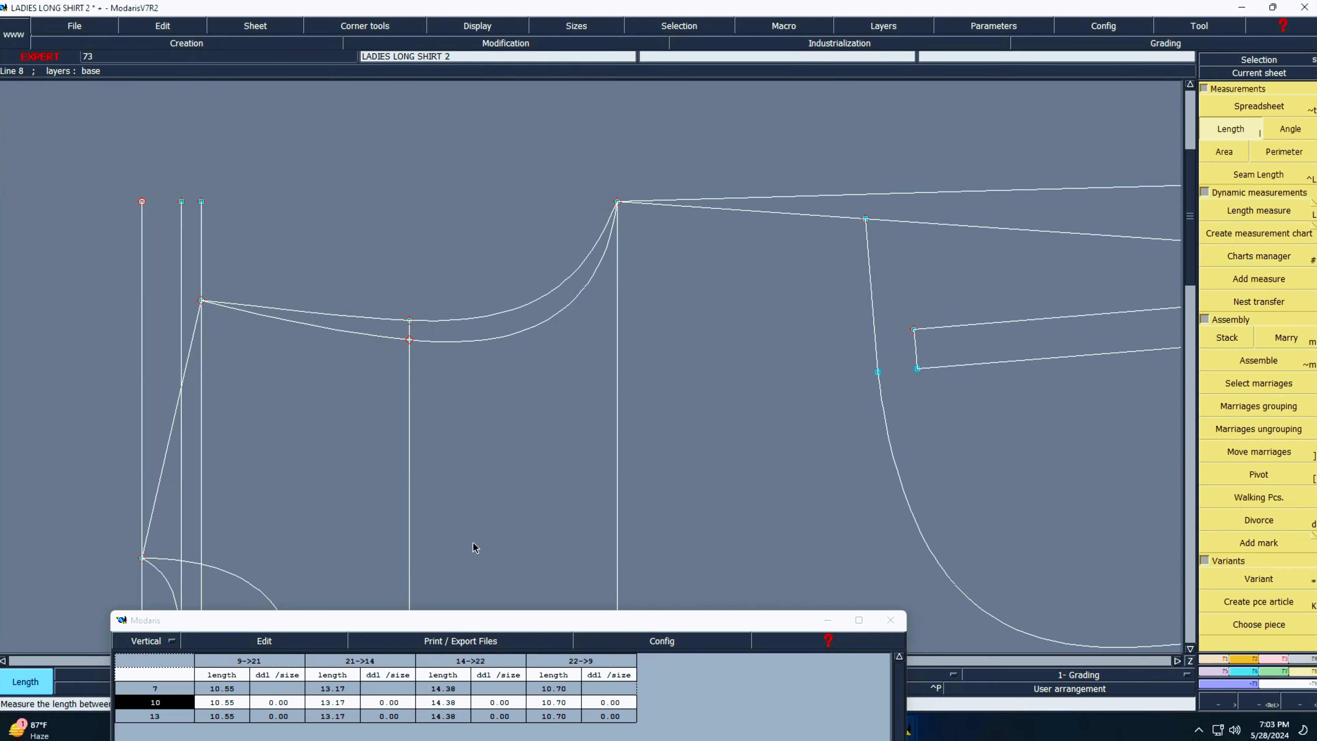
Add a cumulation of the four armhole segment lengths to the measurement spreadsheet.
left_click_drag(445, 618, 482, 235)
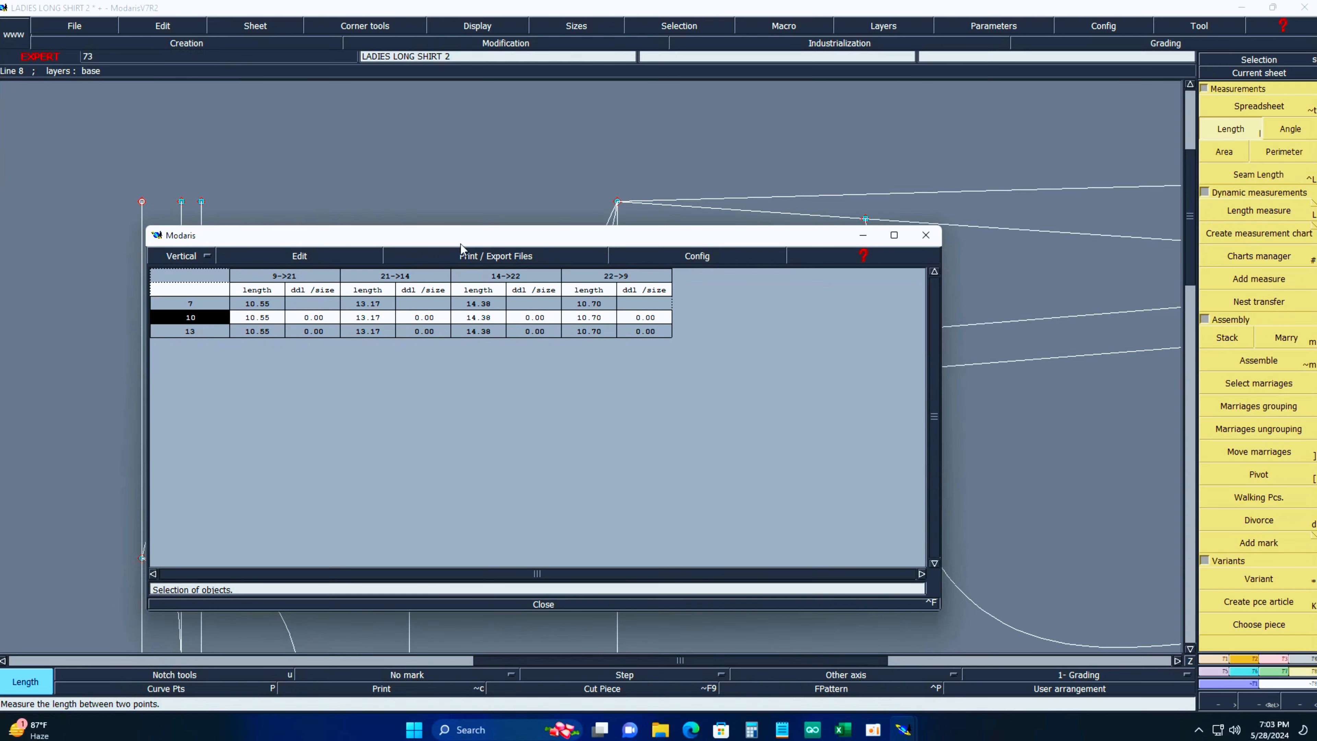
left_click(299, 256)
left_click(247, 302)
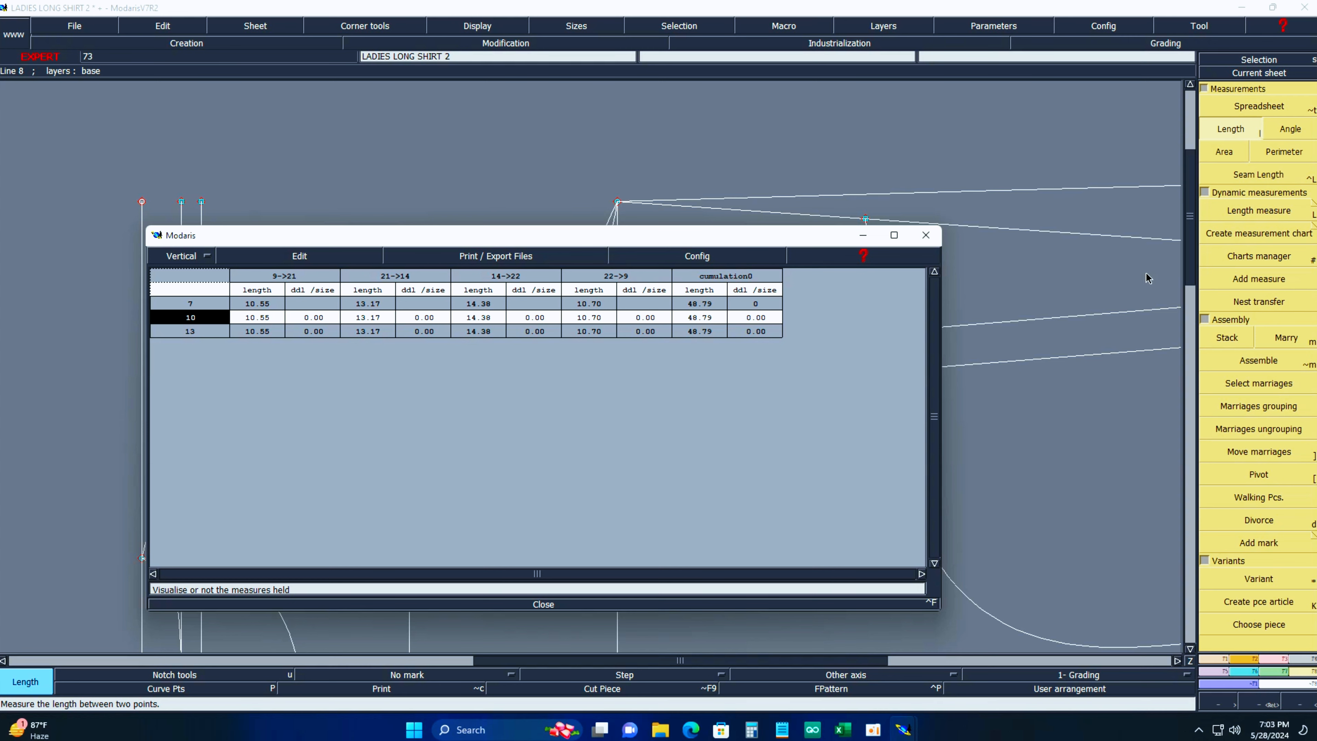
Switch to Excel and enter the total armhole length 48.79 in cell S11.
left_click(844, 730)
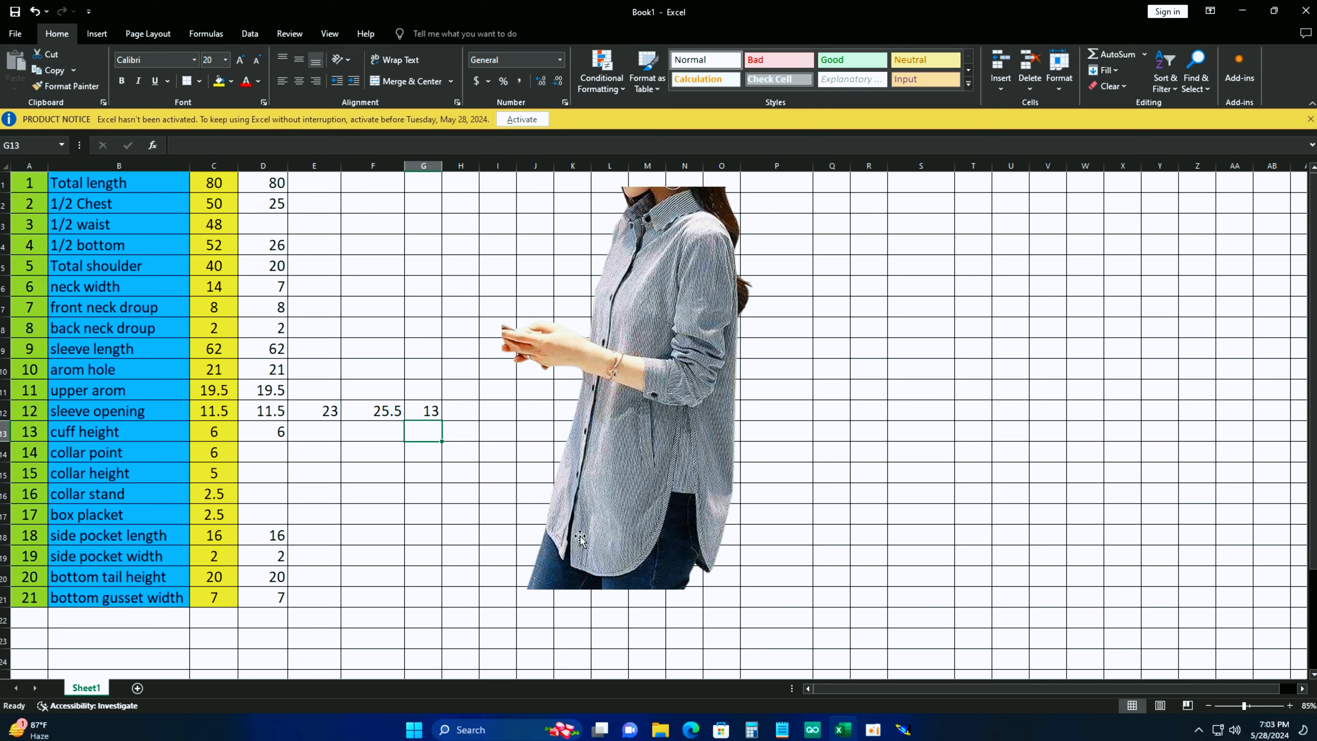
left_click(914, 394)
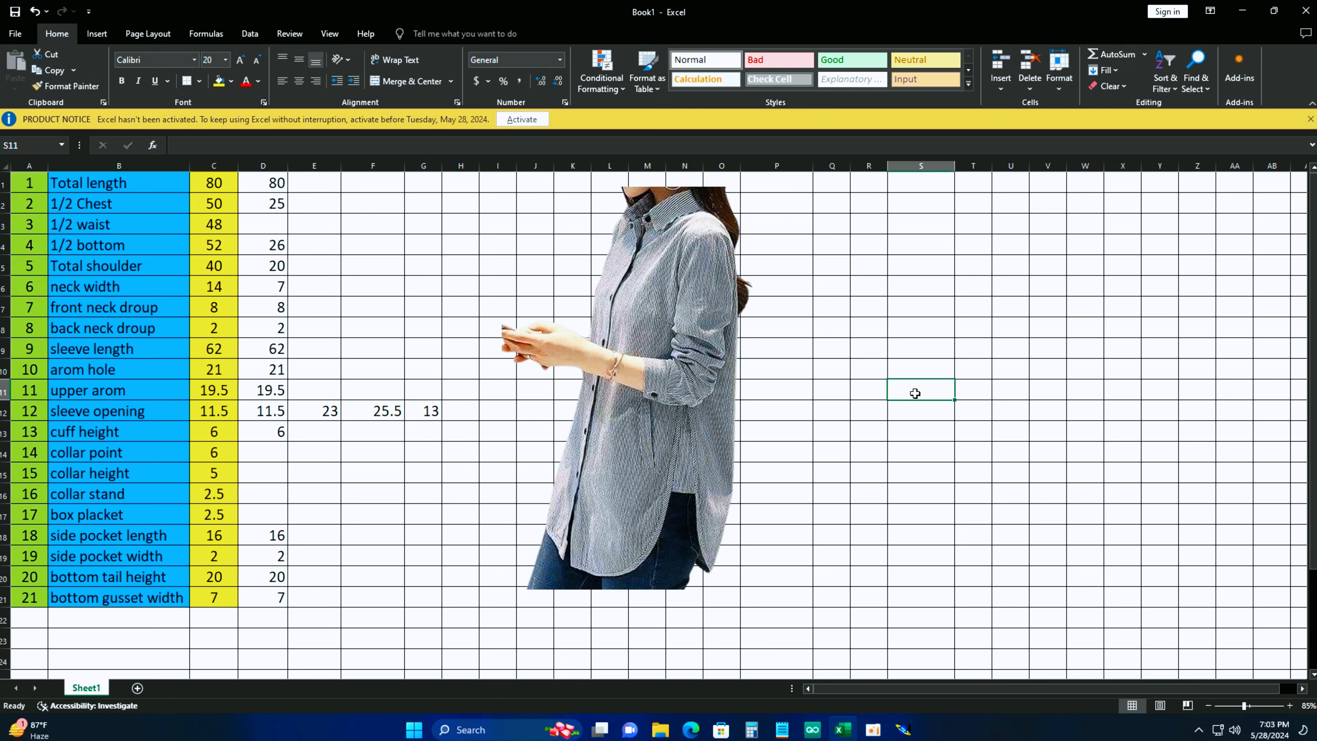
type("48")
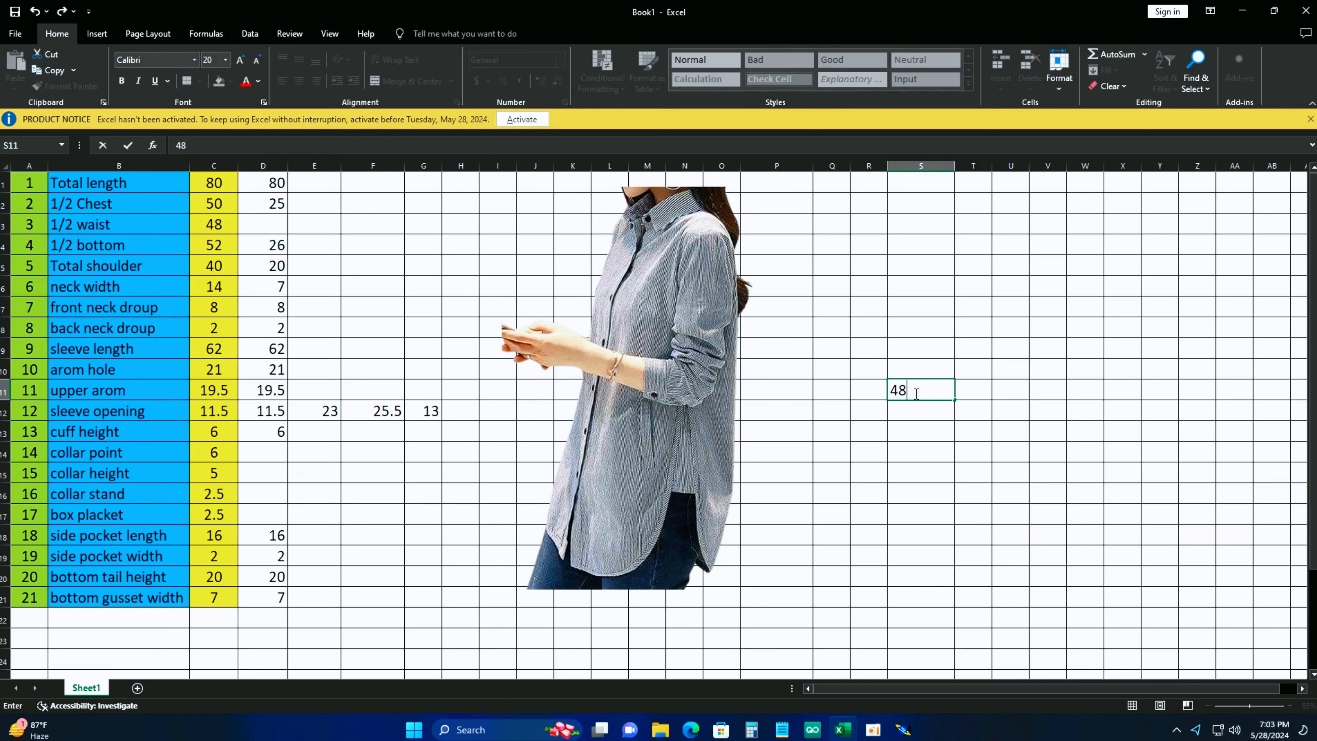
type(".79")
key("Return")
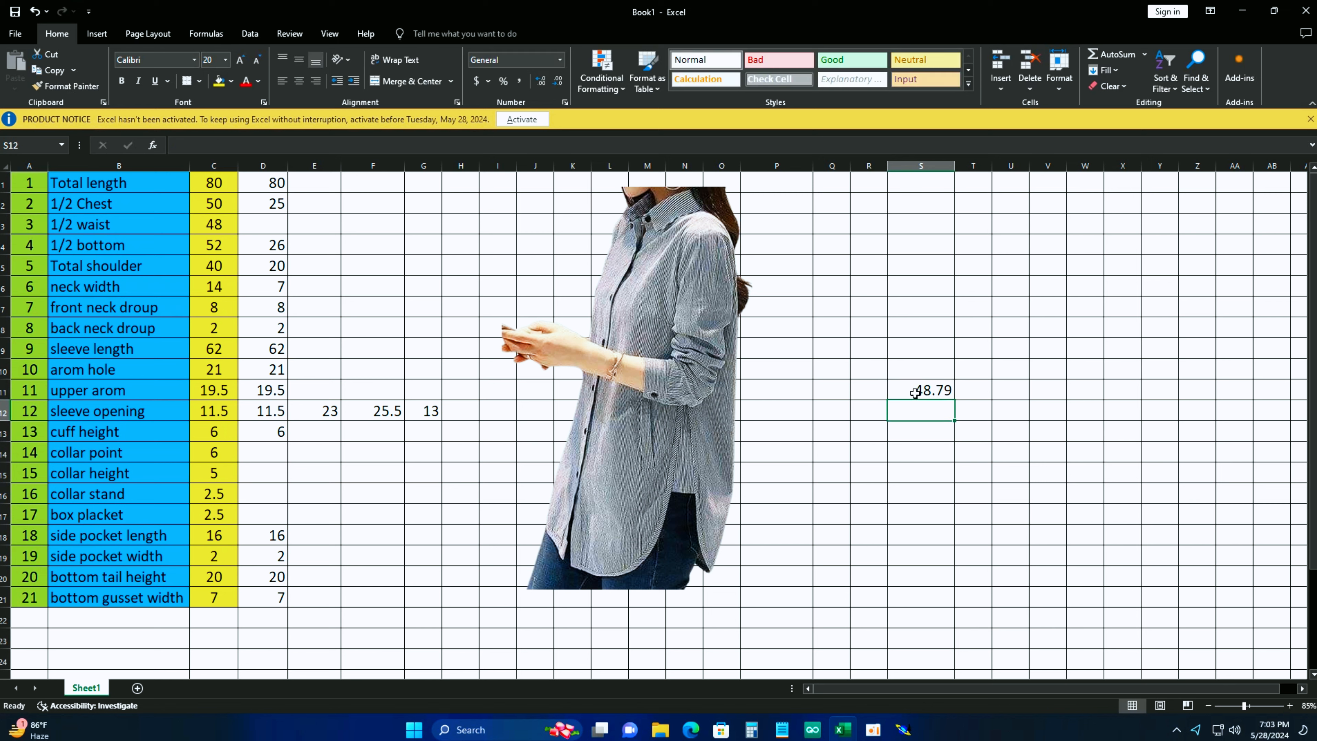
left_click(939, 393)
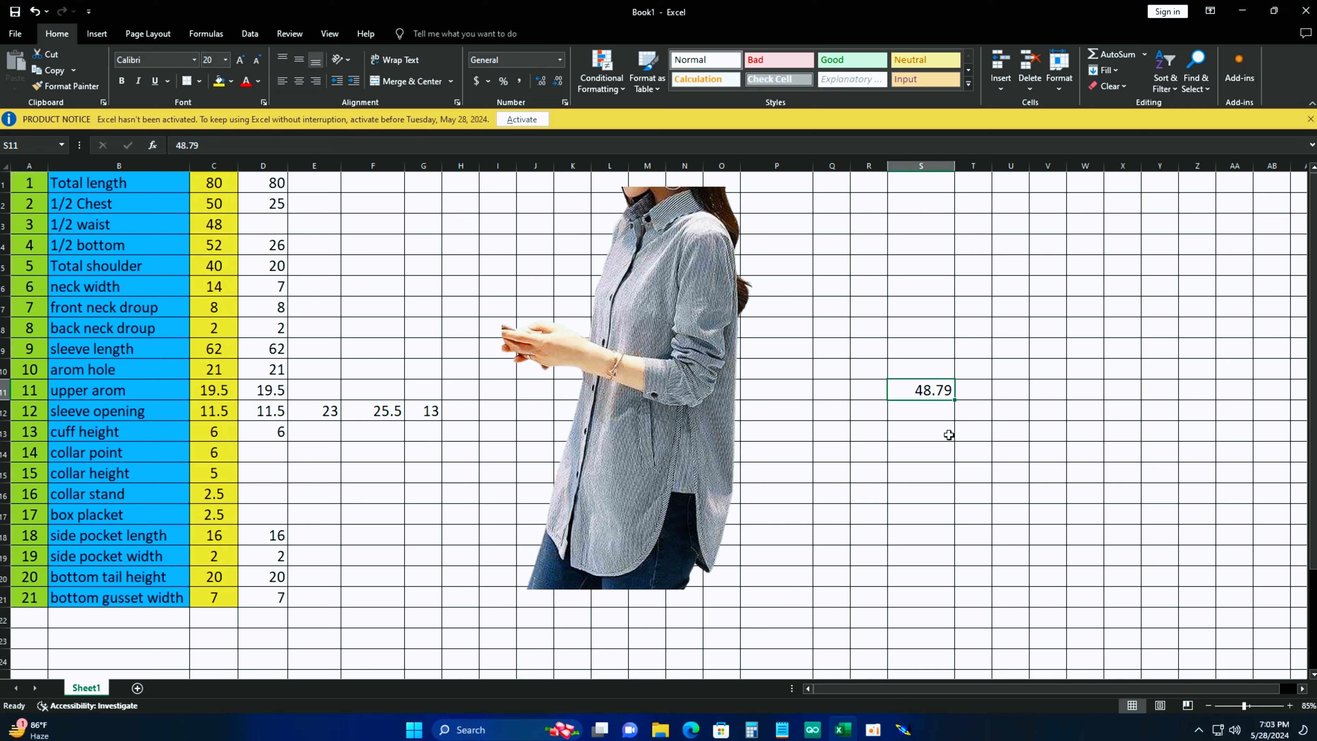
Return to Modaris, close the measurement spreadsheet and make the LADIES LONG SHIRT 22 sleeve sheet current.
left_click(904, 730)
left_click(948, 670)
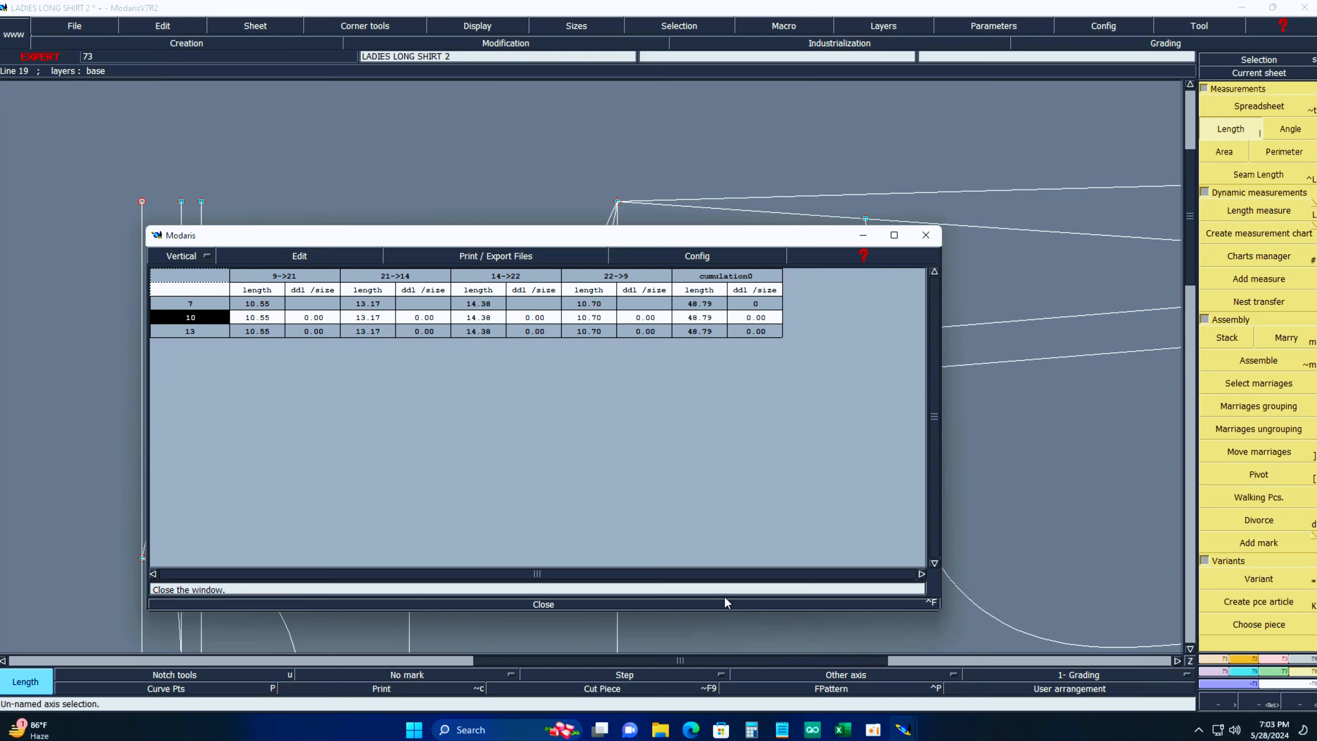
left_click(539, 602)
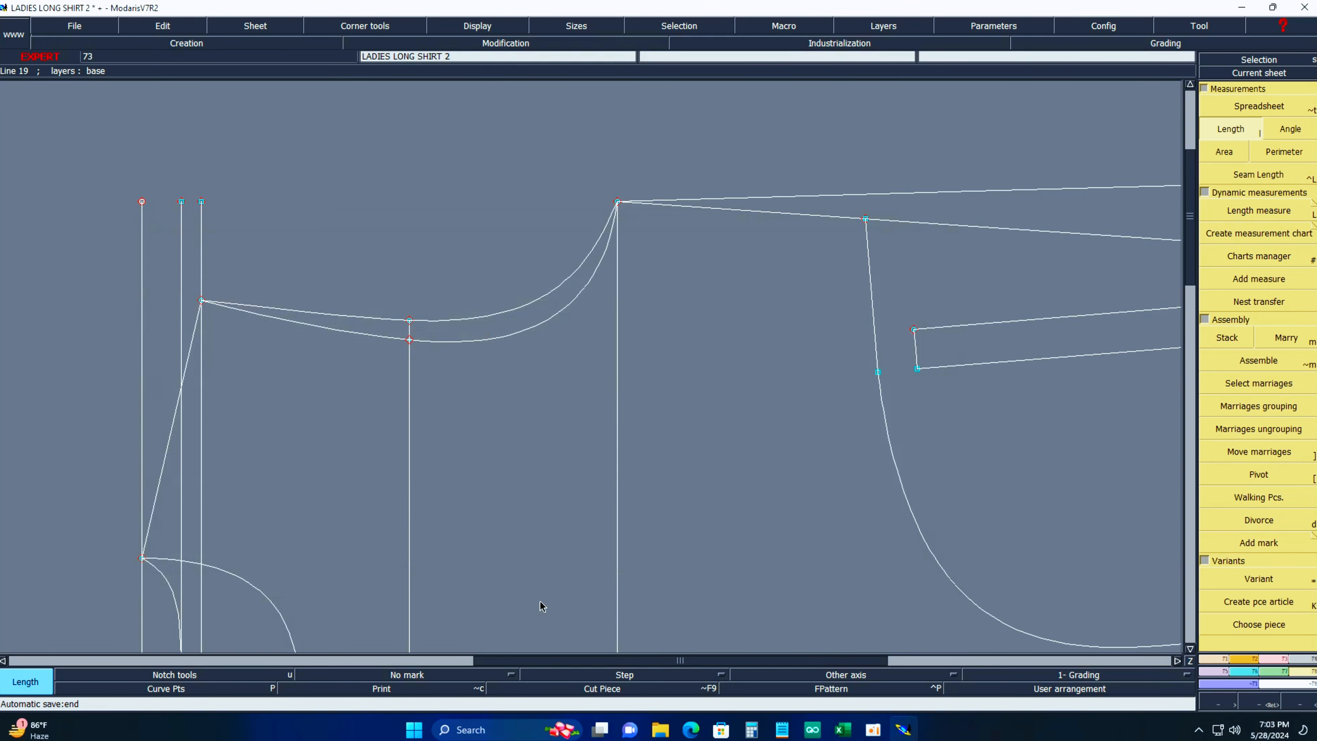
key("j")
left_click(1269, 73)
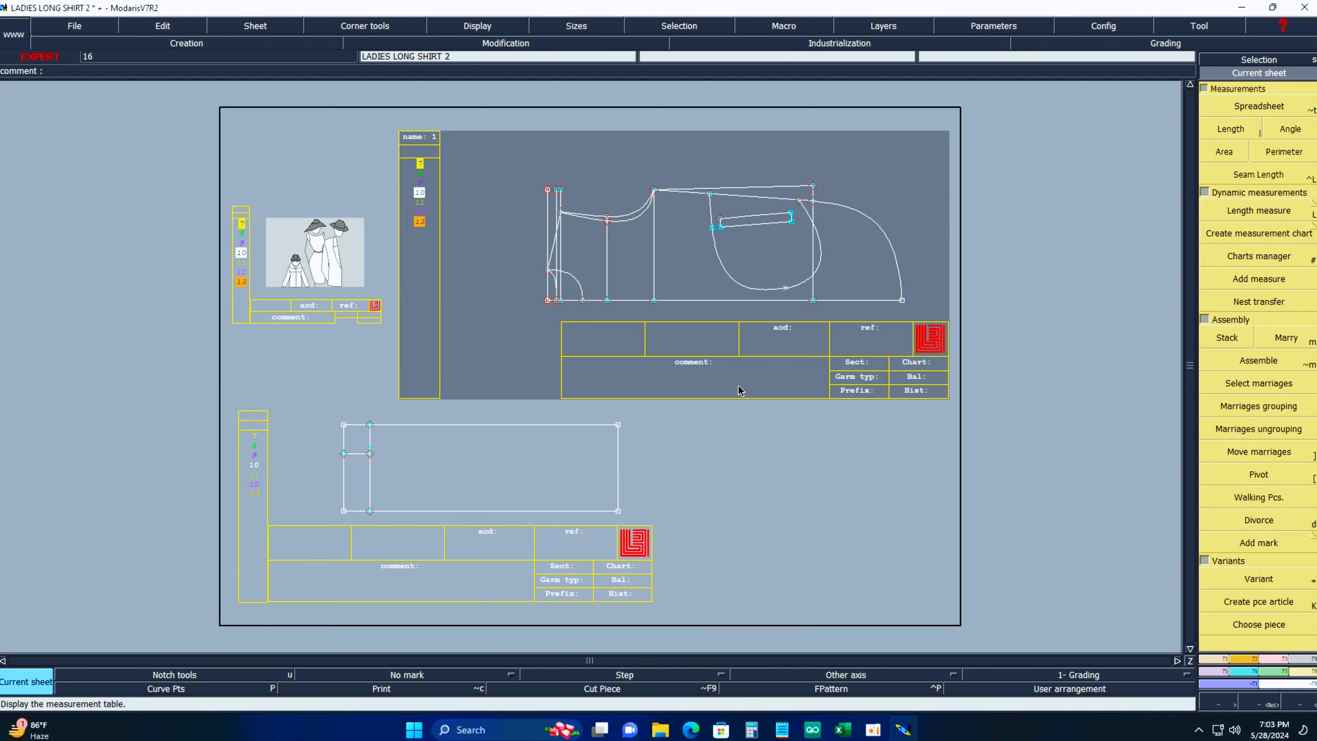
left_click(603, 452)
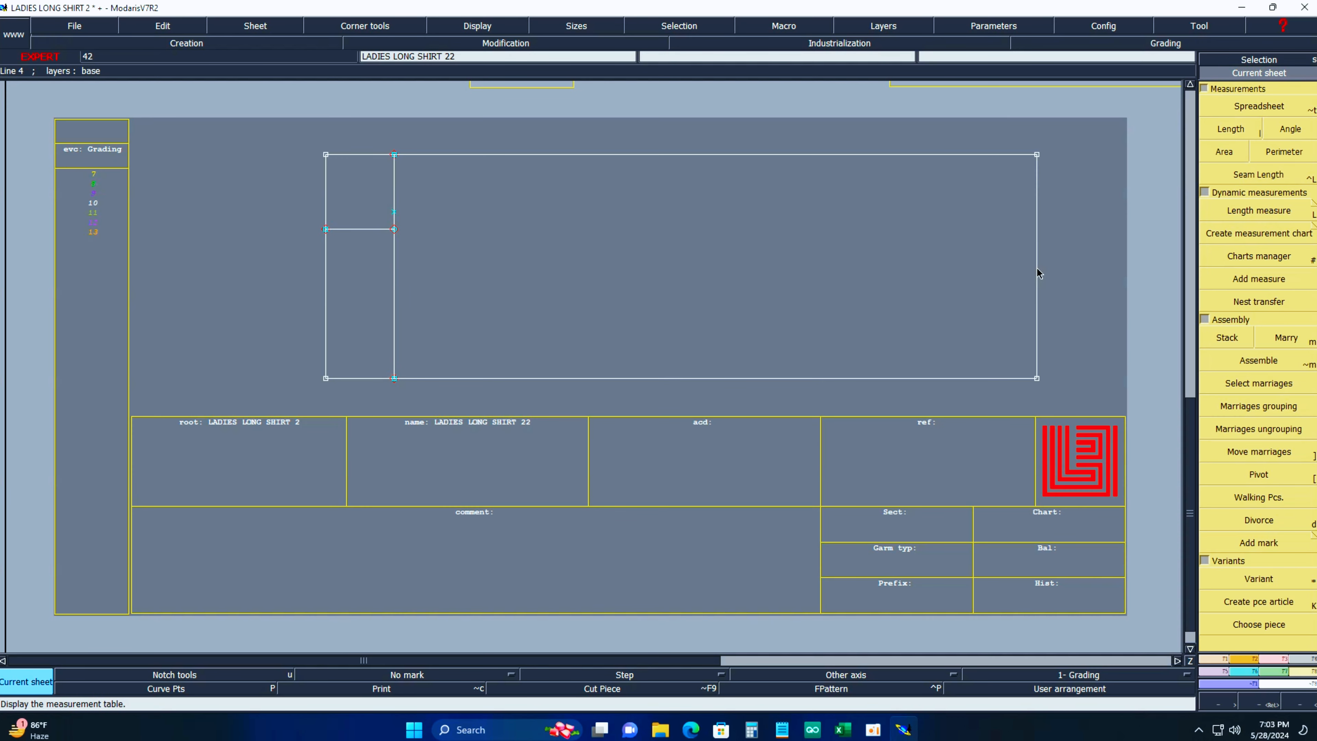
key("shift+s")
left_click(1037, 268)
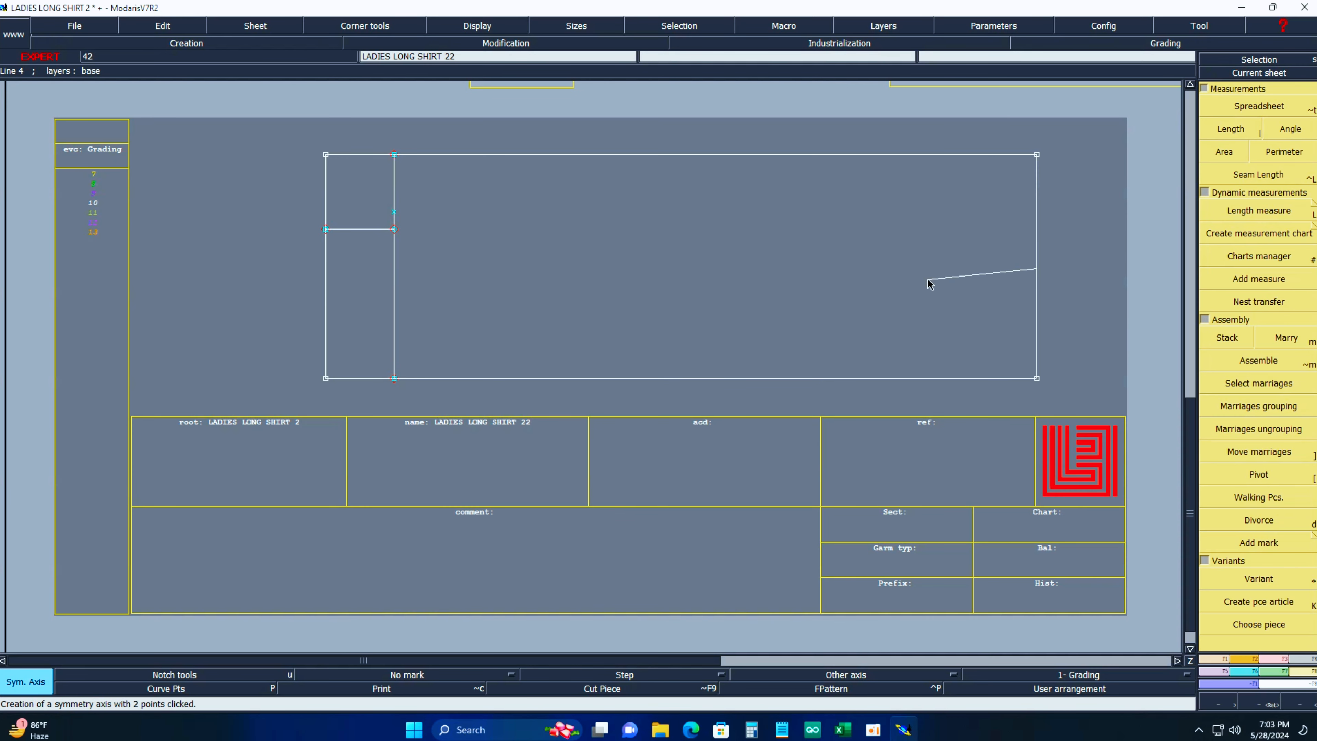
left_click(928, 279)
key("ctrl+z")
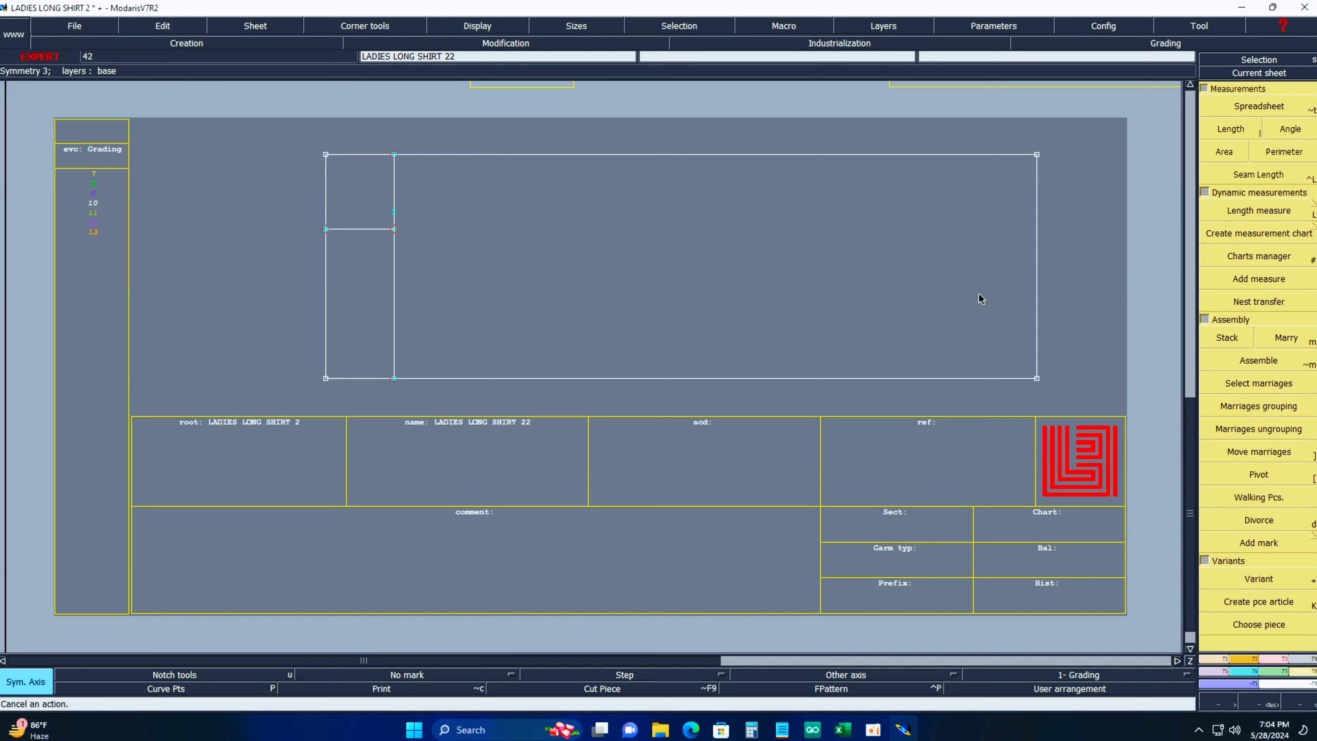
Create a parallel 15 cm inside the sleeve's cap end line and a second parallel roughly midway between the two.
key("p")
left_click(1037, 264)
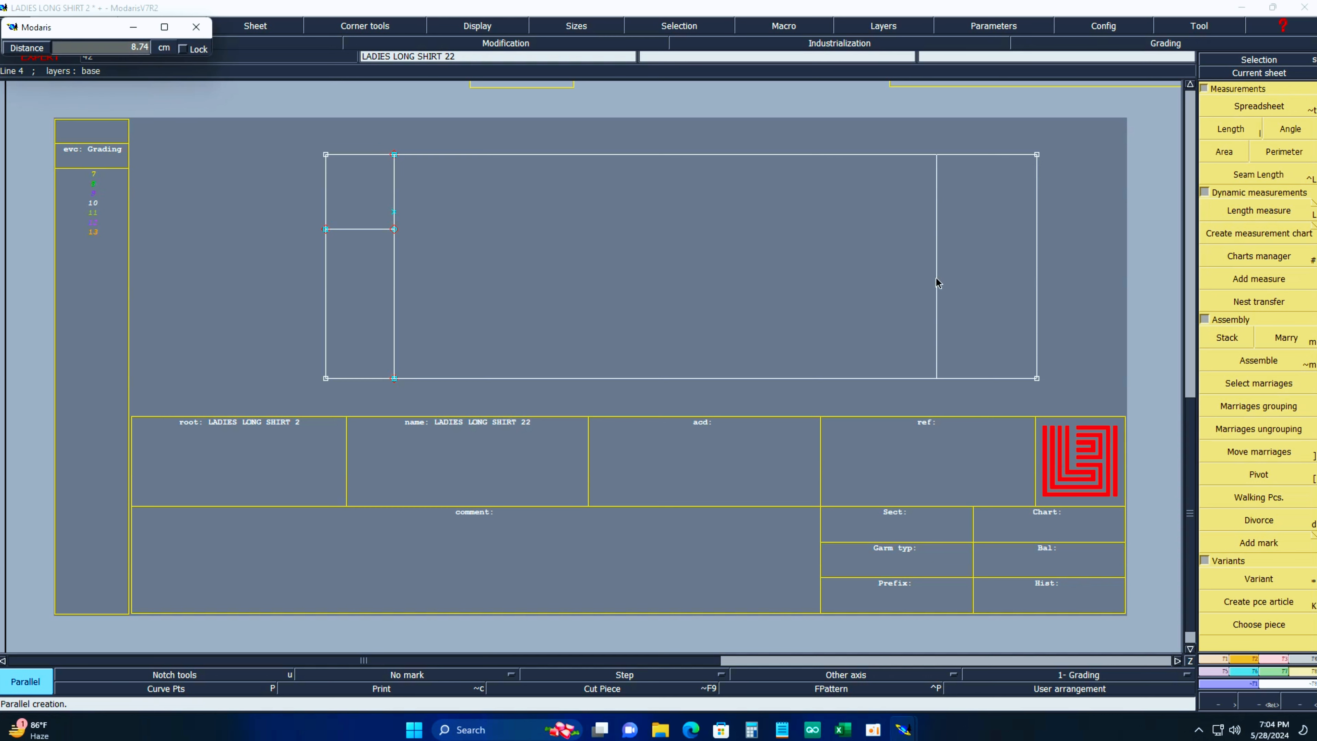
key("Down")
type("15")
key("Return")
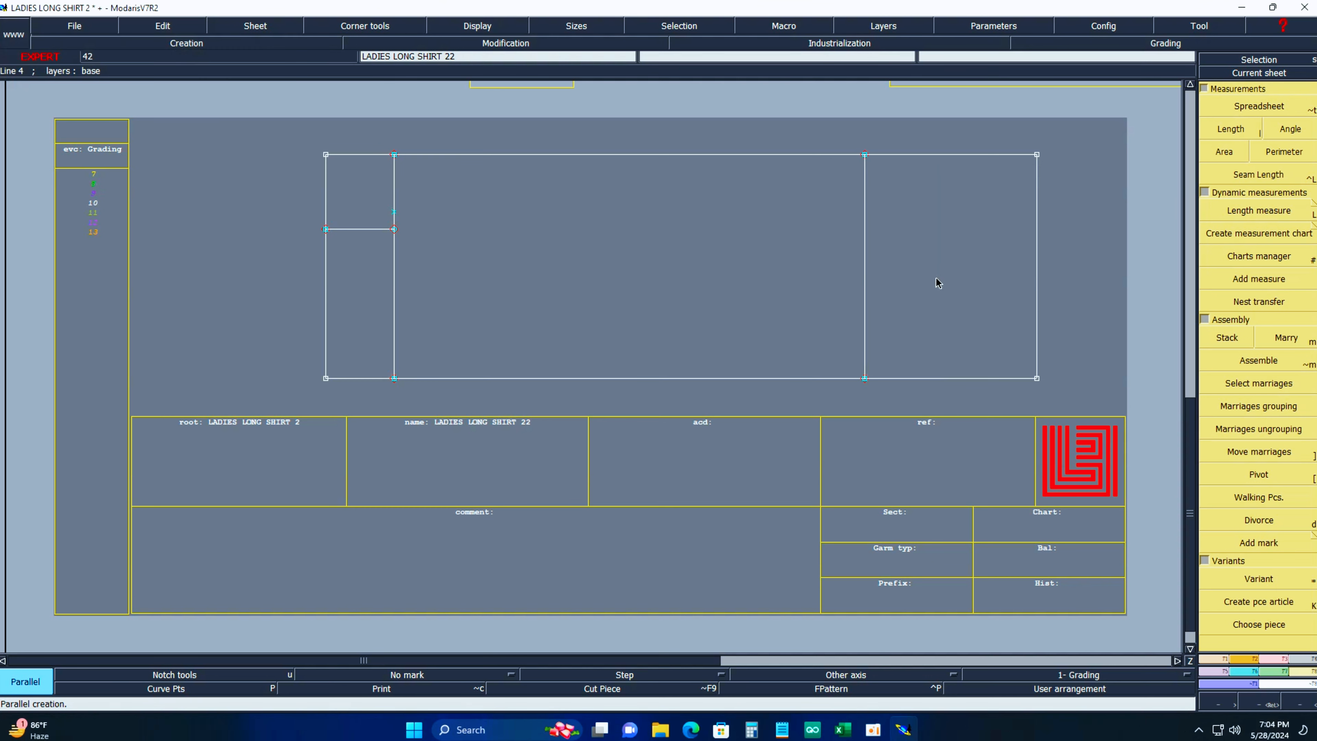
left_click(1038, 273)
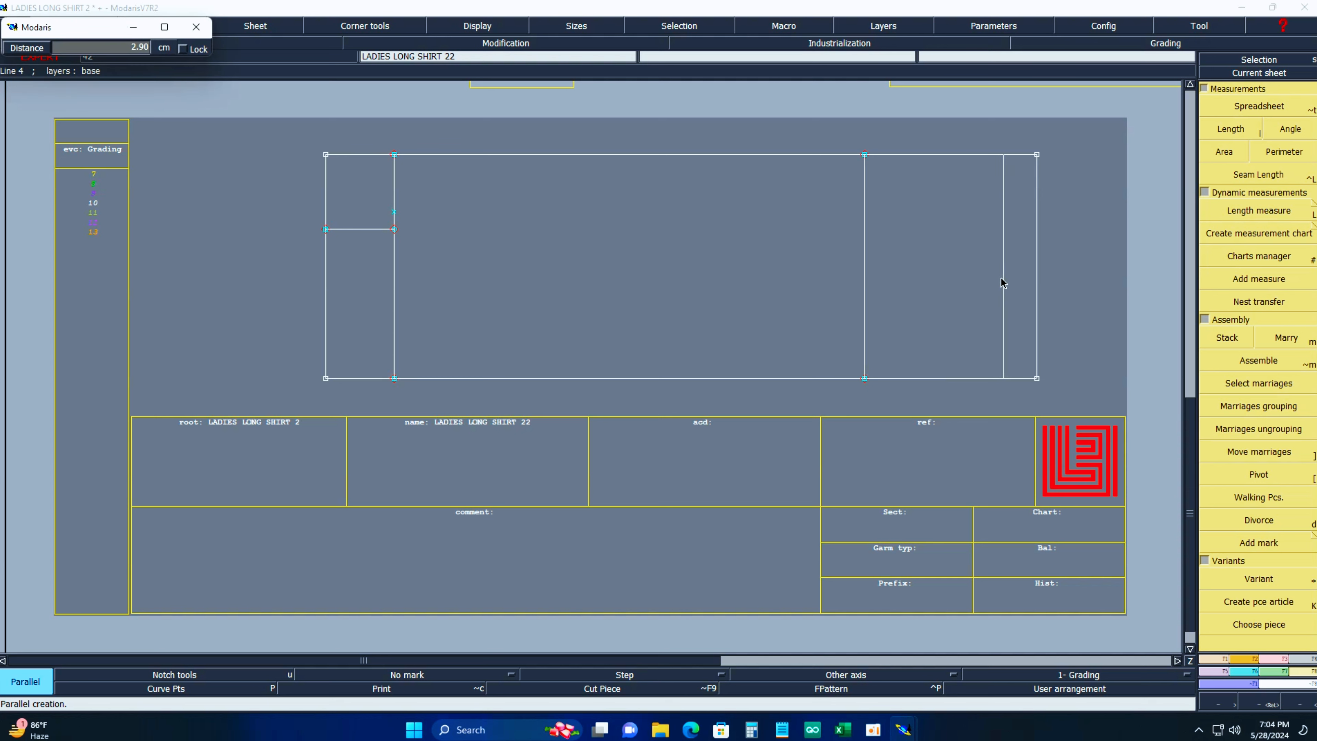
key("Down")
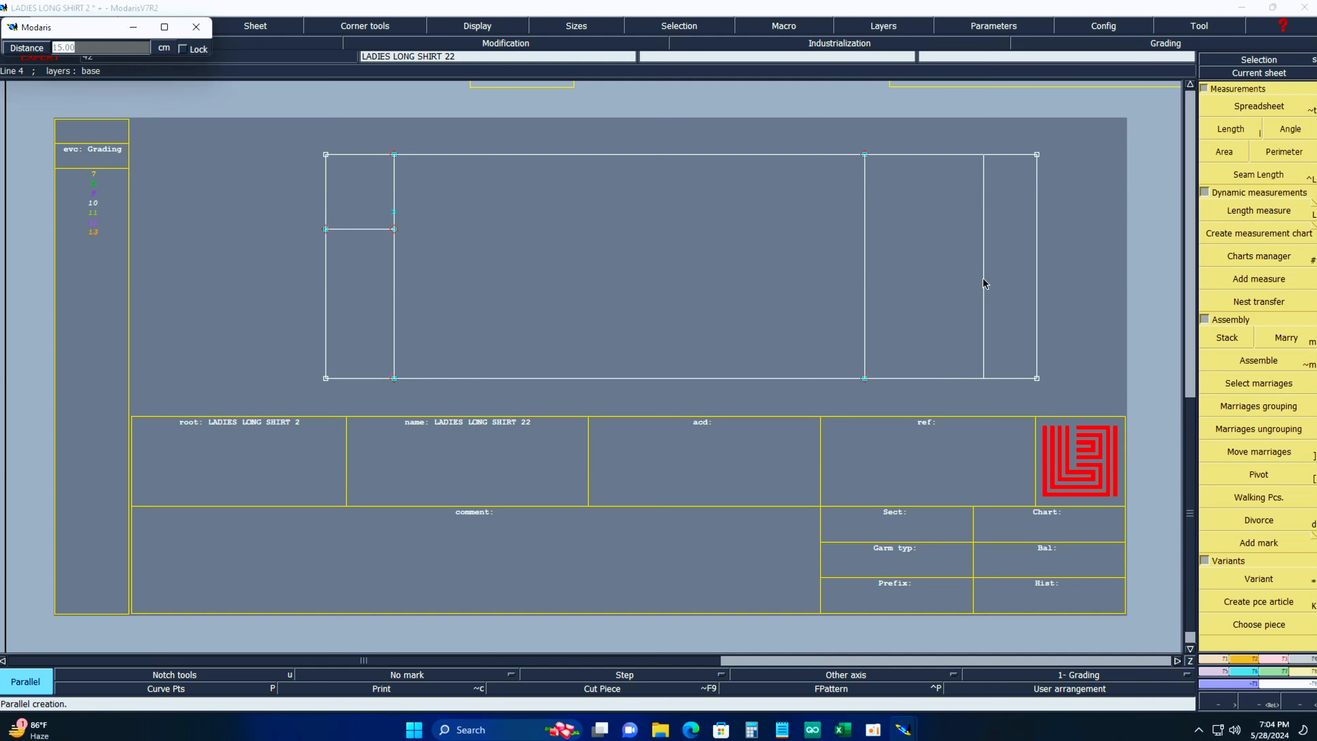
key("Return")
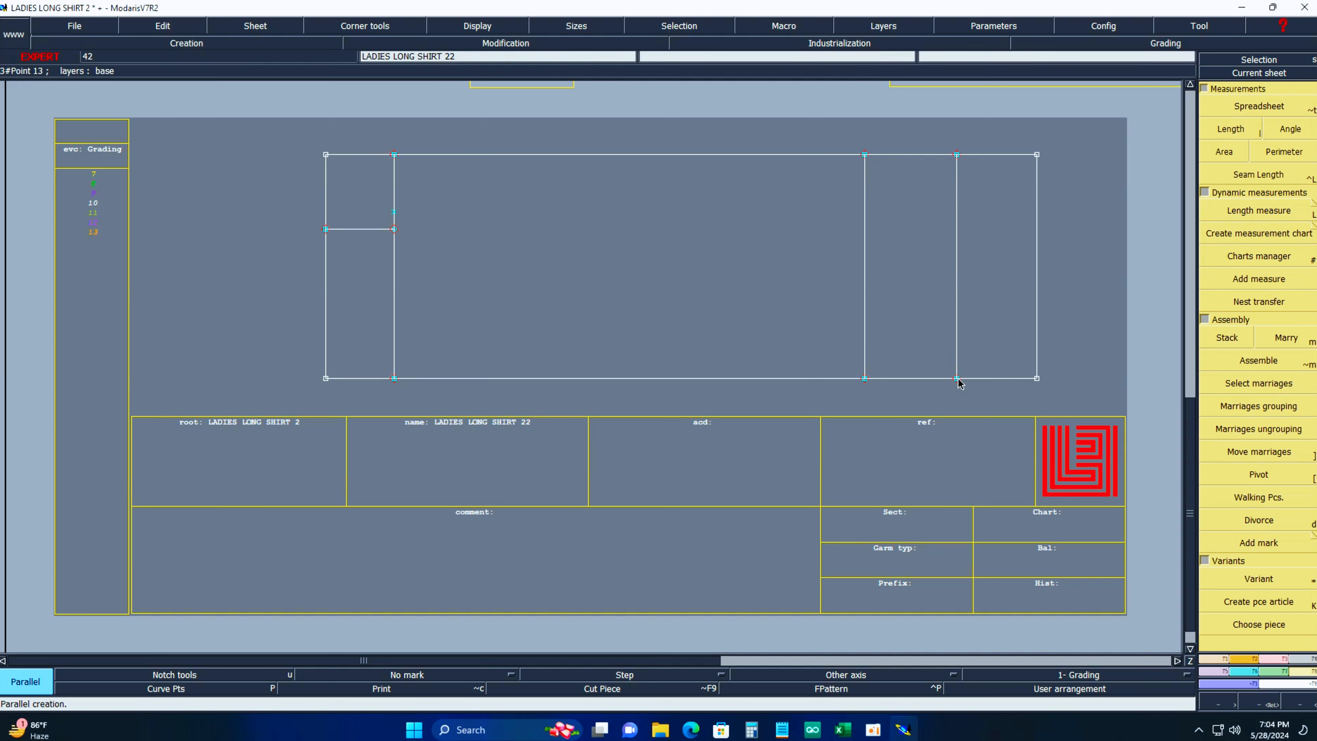
Place a developed point on the middle cap parallel, 10 cm along it from its end on the sleeve's centre line.
key("shift+d")
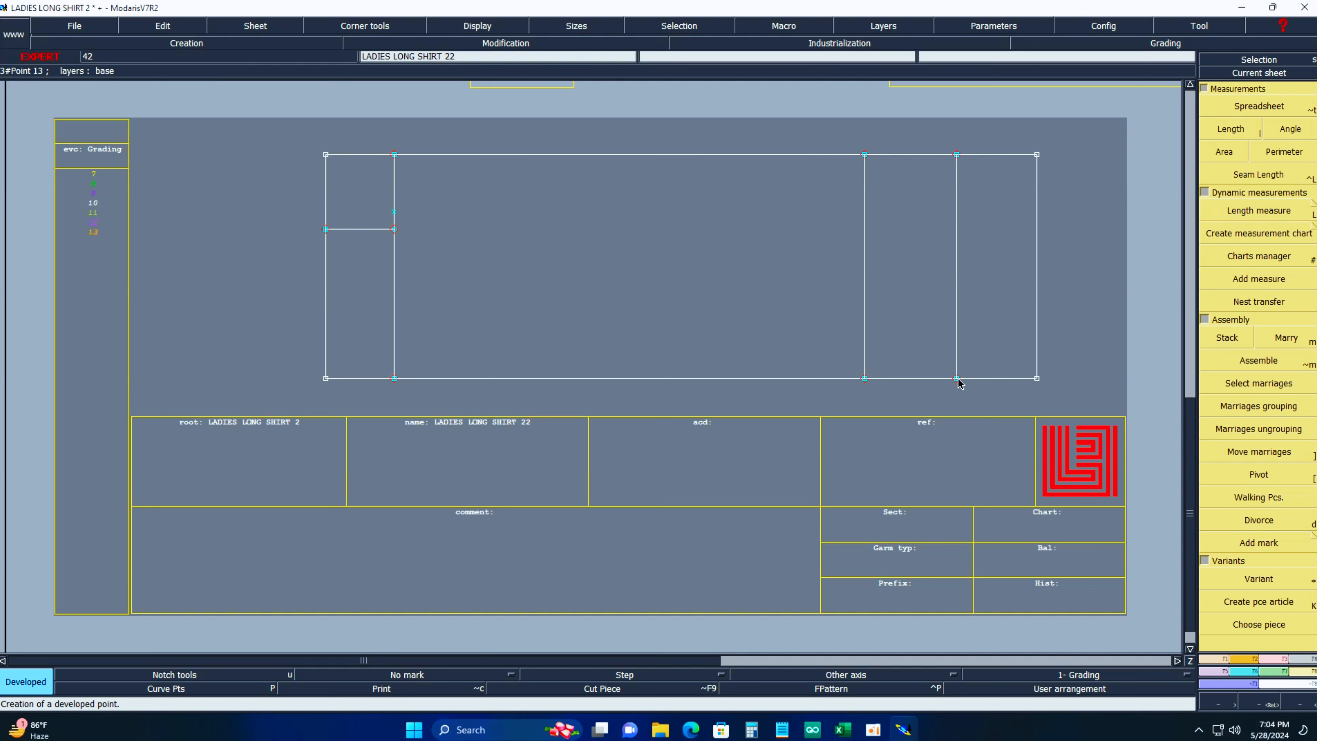
left_click(958, 383)
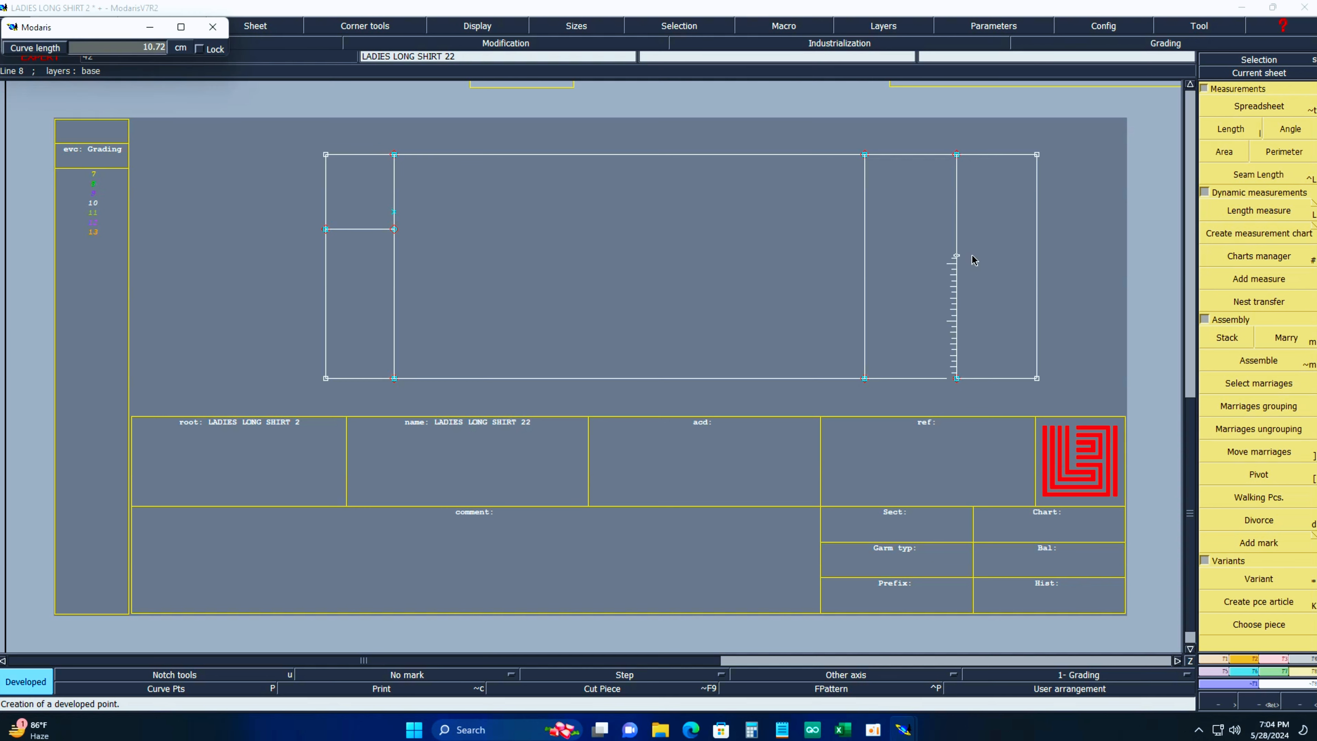
type("10")
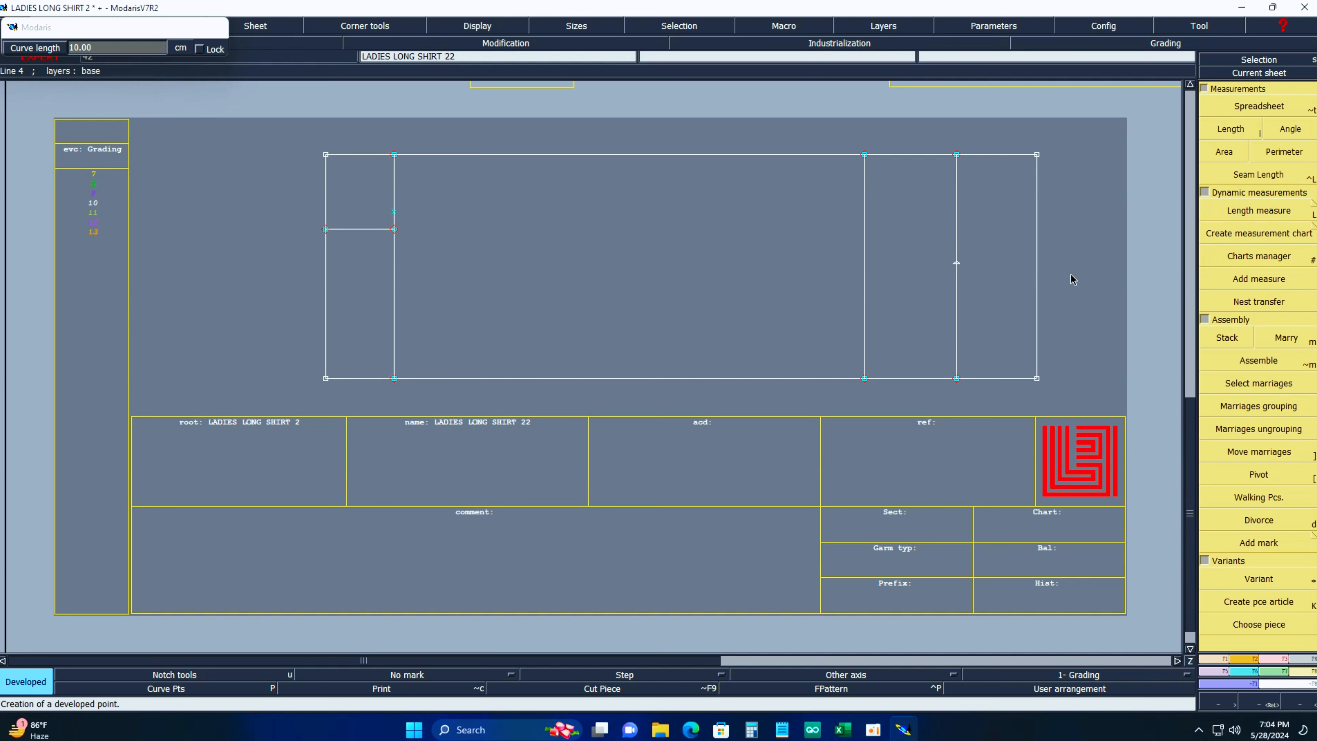
key("Return")
Draw a straight Bezier line from the underarm end of the 15 cm parallel to the cap's crown corner on the sleeve's centre line.
key("z")
left_click_drag(788, 130, 1099, 444)
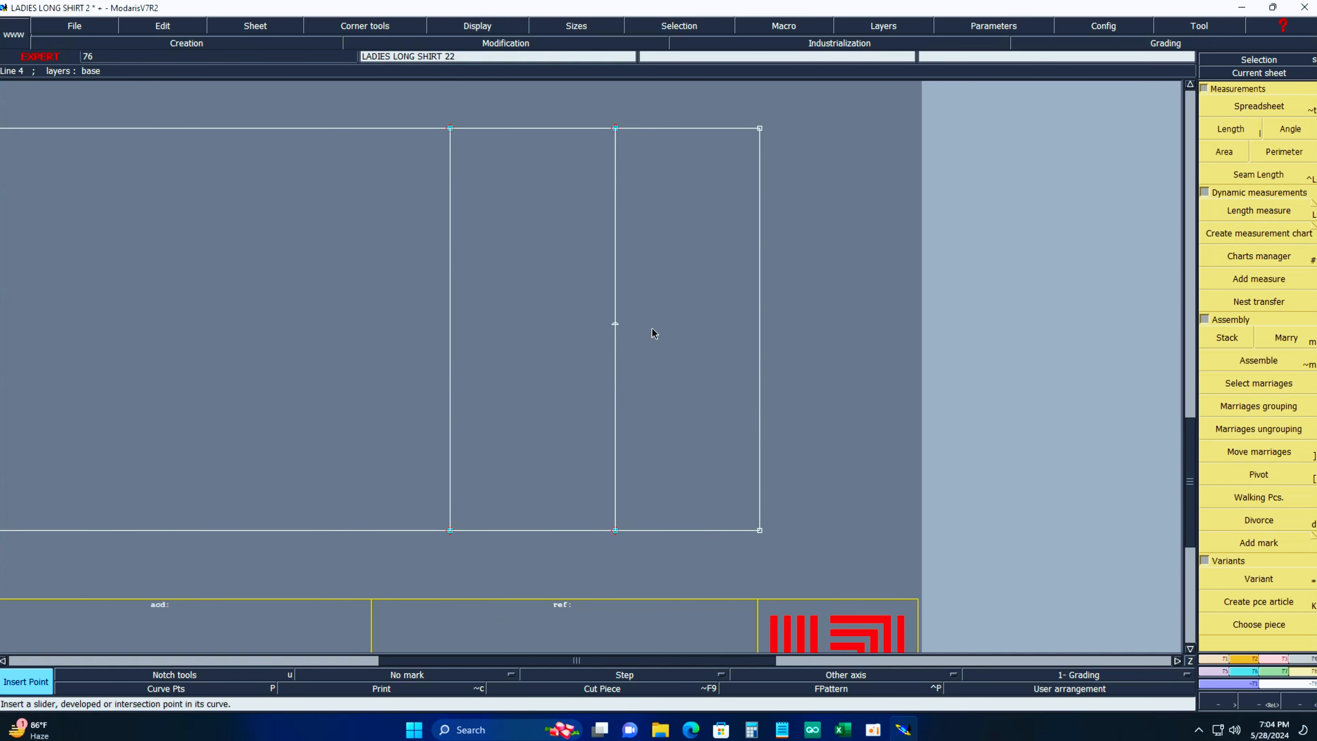
key("b")
left_click(450, 129)
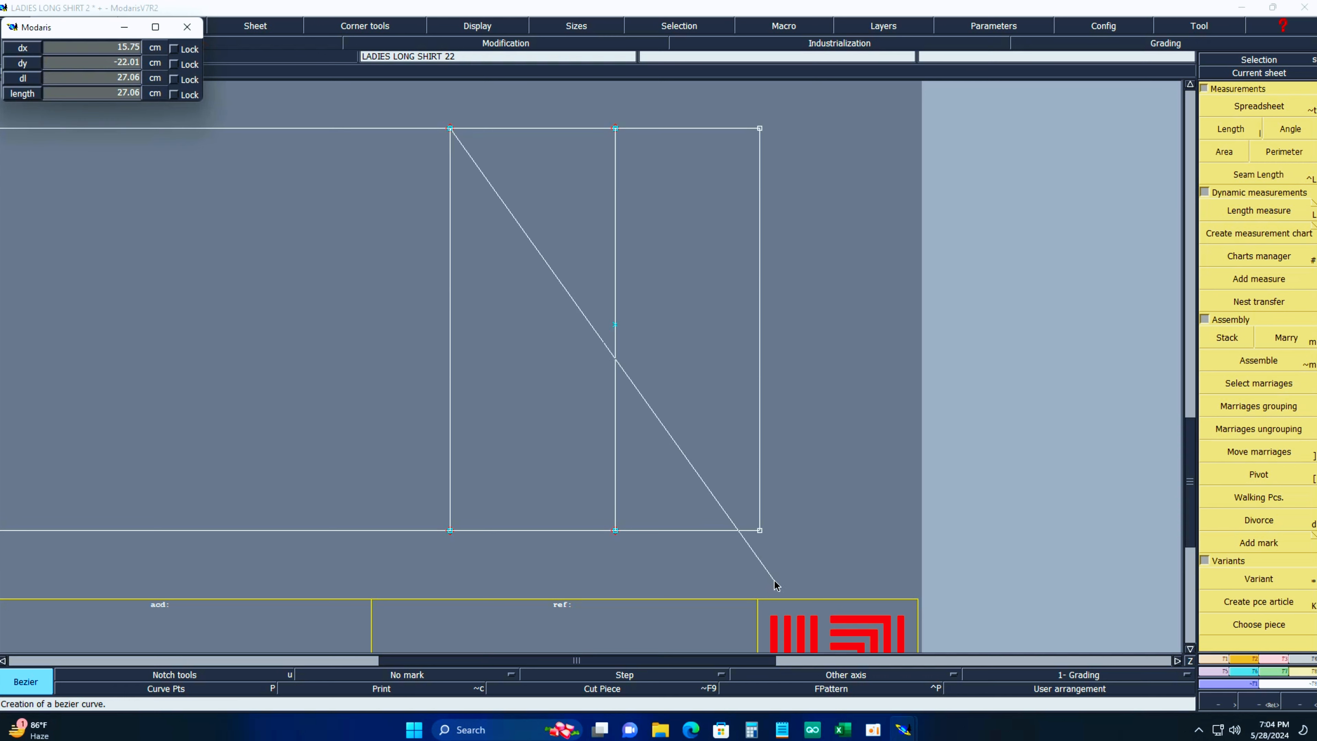
left_click(759, 530)
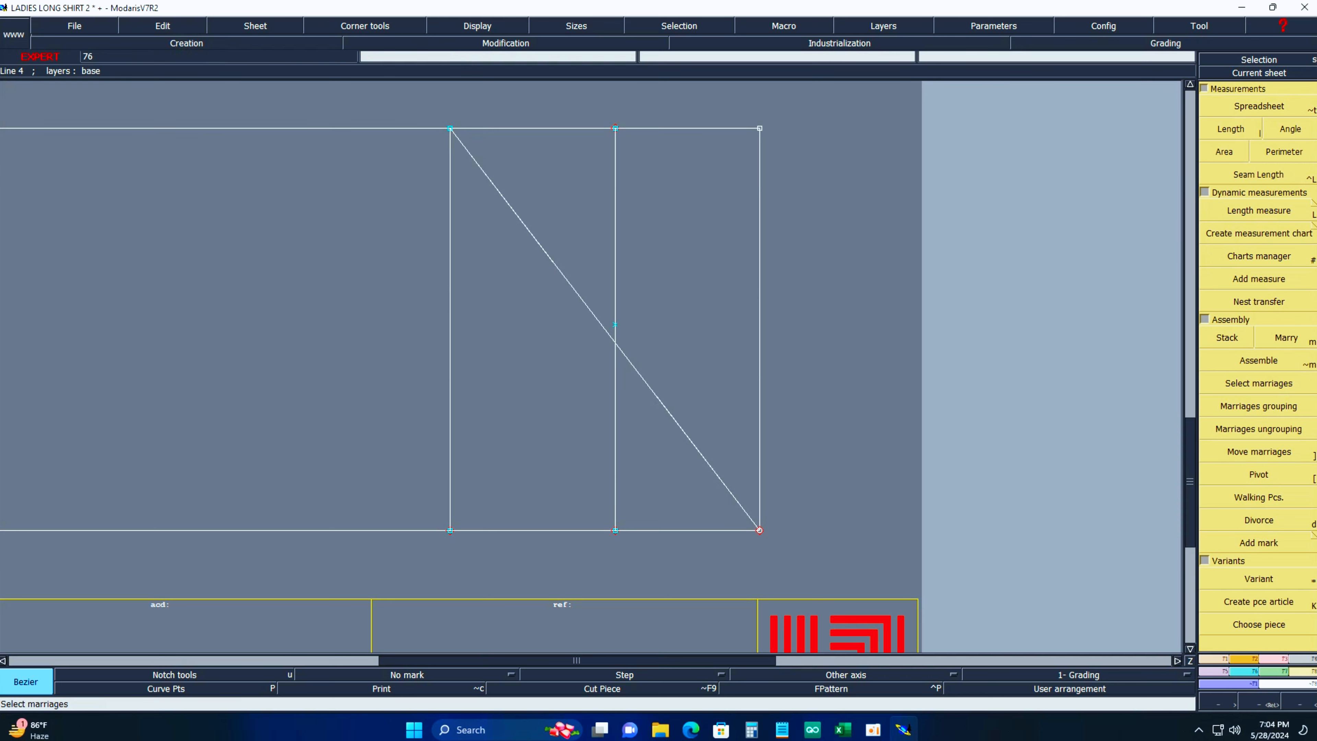
key("Home")
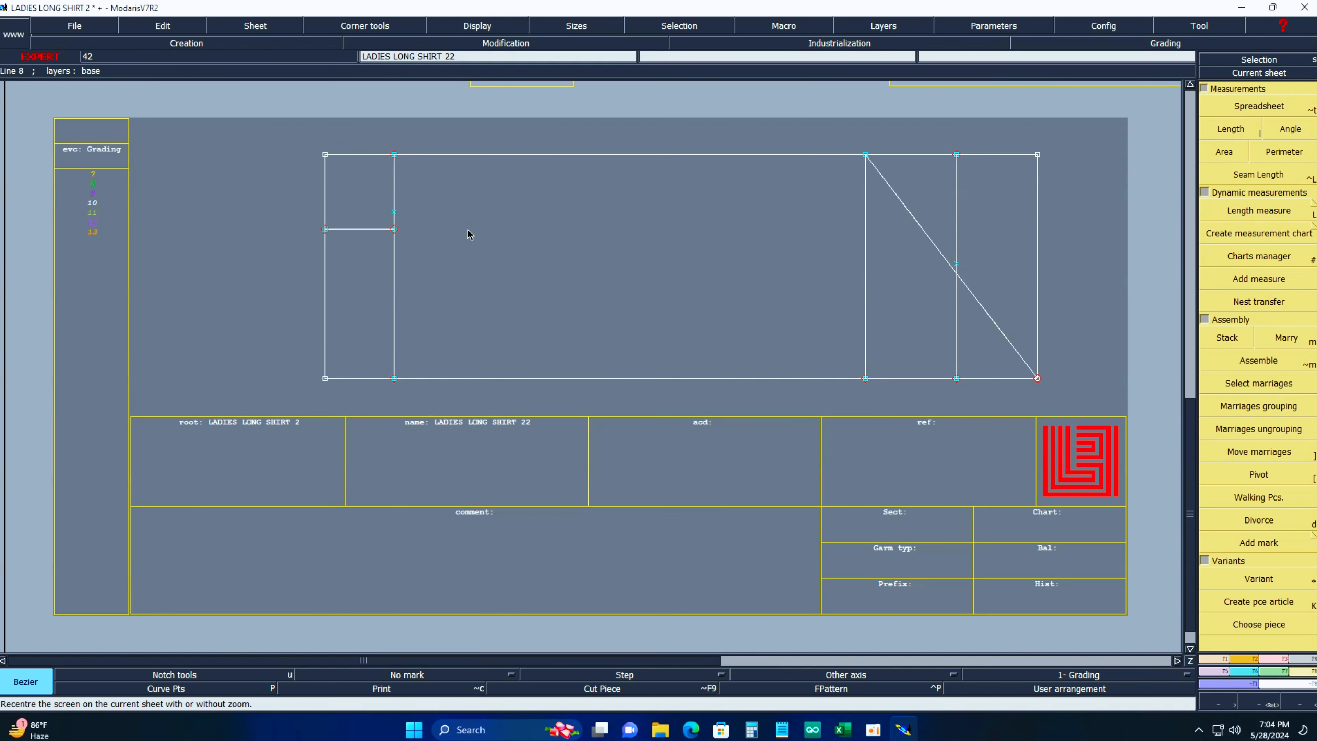
Draw the underarm seam with Bezier from the sleeve opening point on the cuff line to the underarm point.
left_click(394, 212)
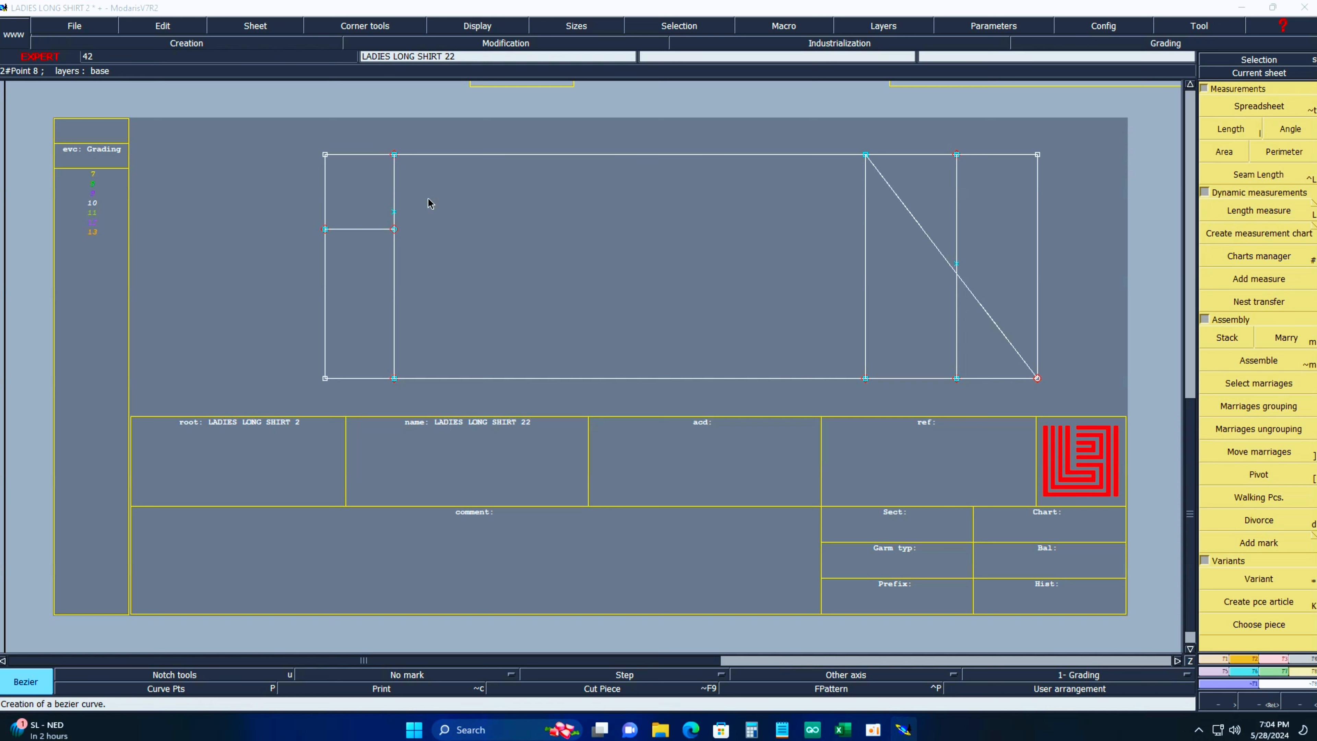
left_click(866, 156)
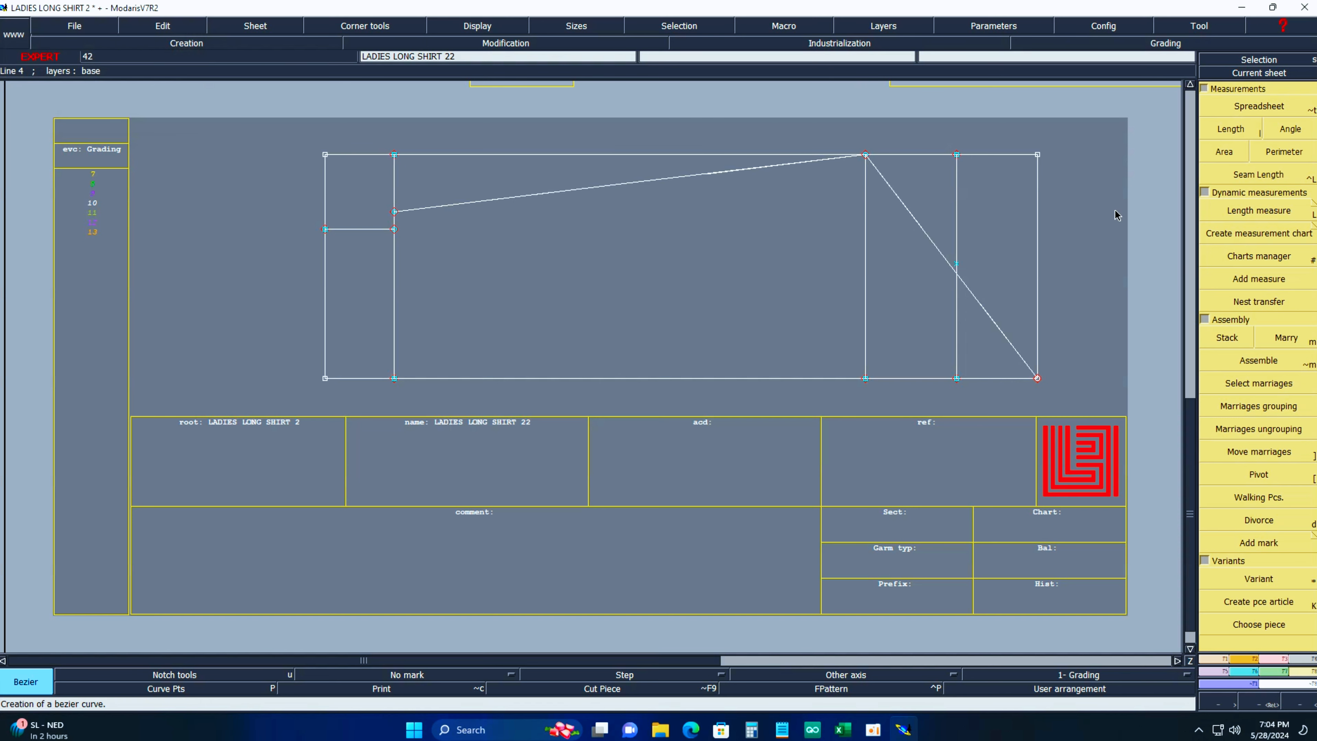
key("Return")
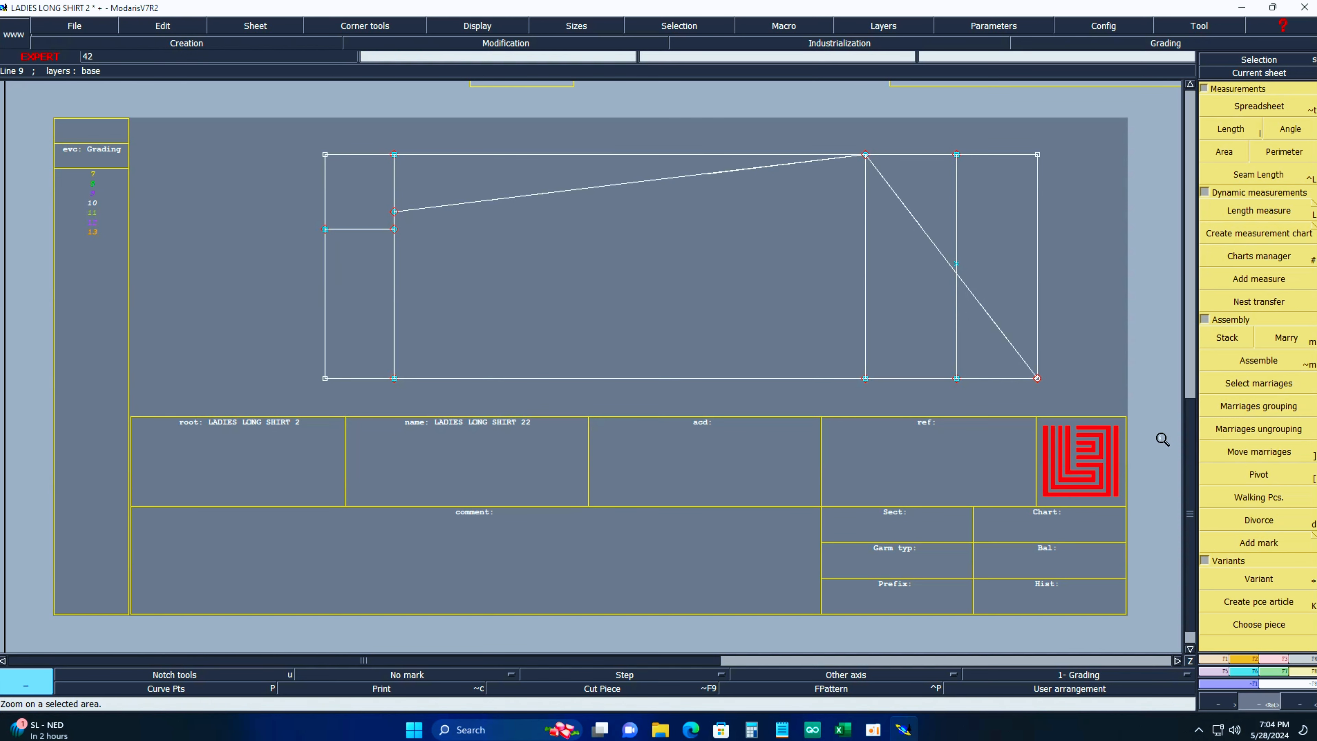
Enable the Curve with constraint and All sizes precision options for parallels and symmetries.
key("x")
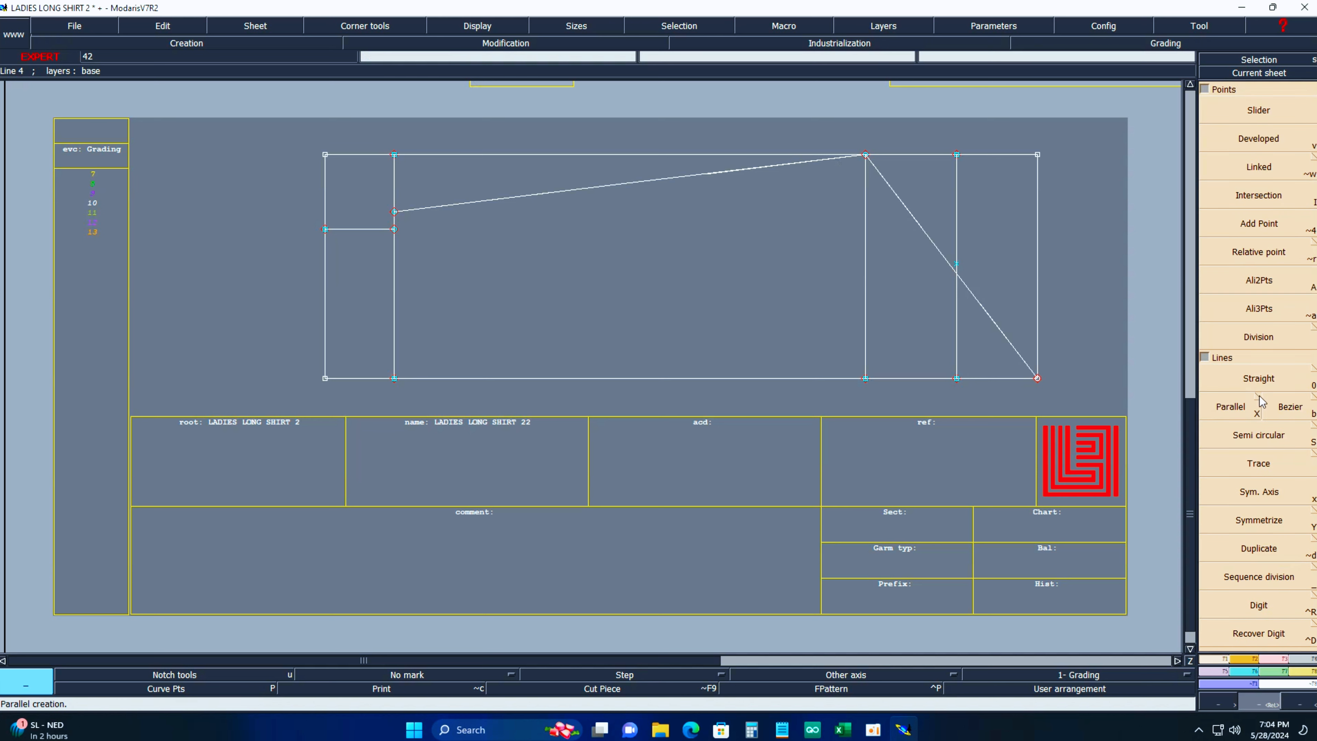
left_click(1256, 398)
left_click(86, 59)
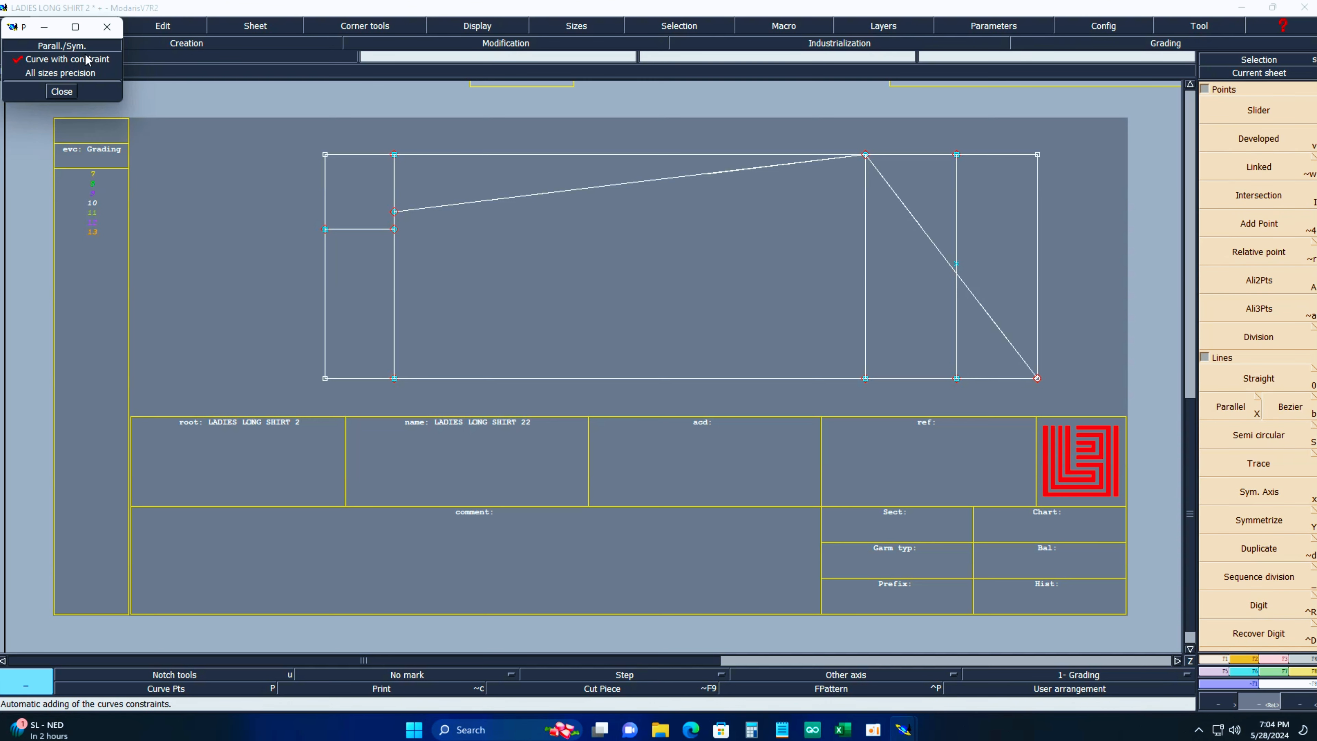
left_click(62, 91)
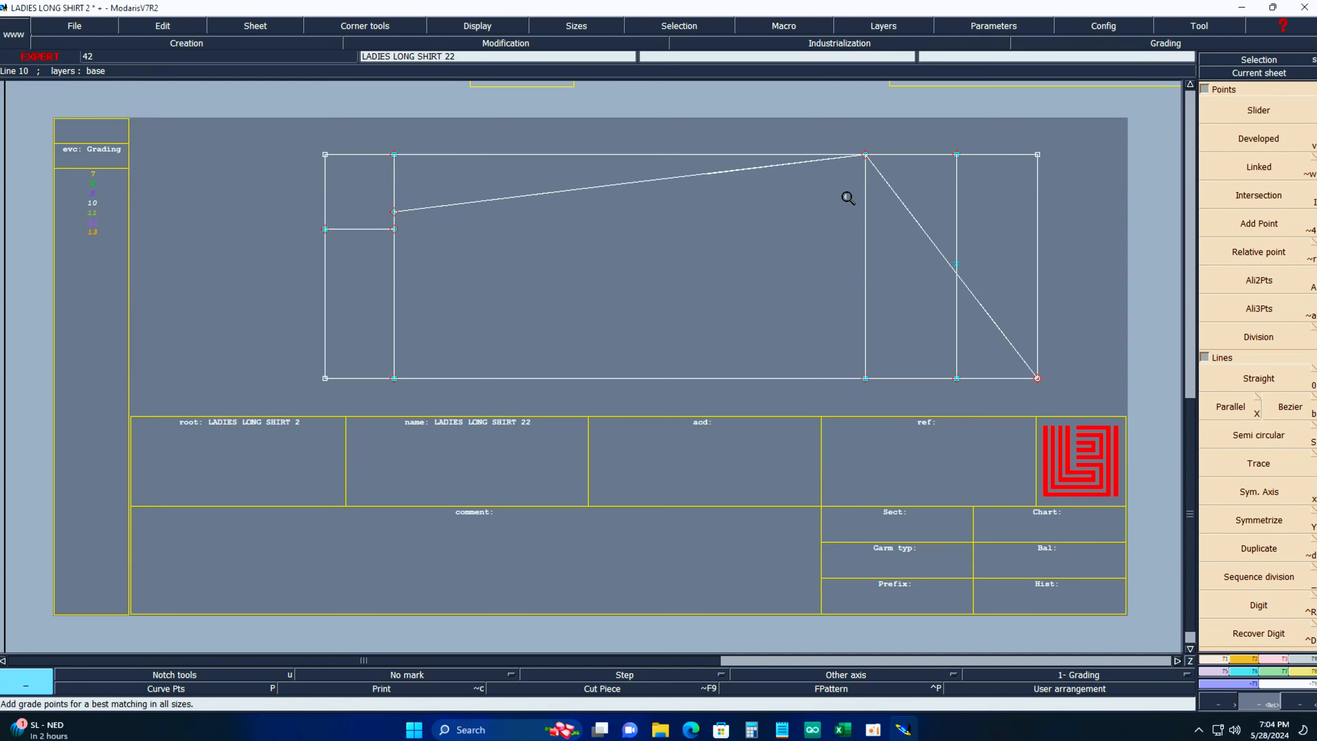
Create a symmetry axis from the underarm point along the underarm seam and symmetrize the cap line about it.
key("x")
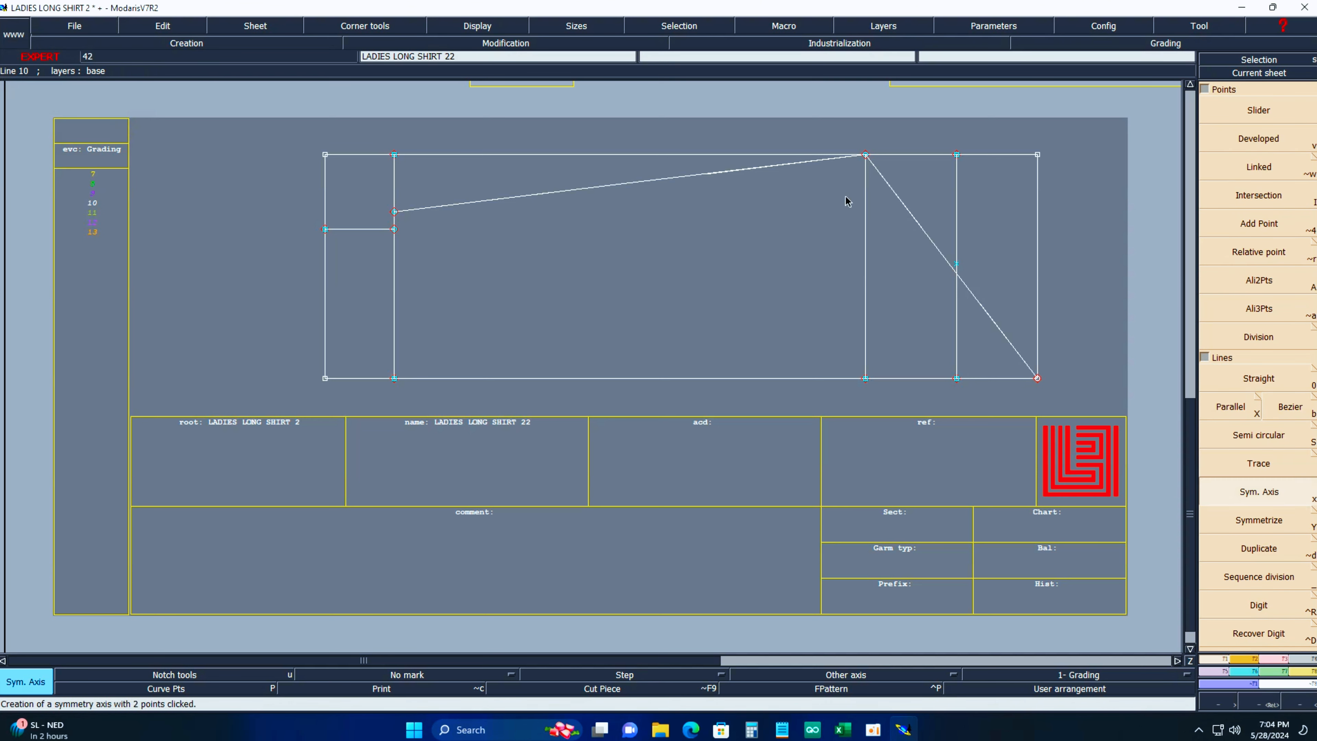
left_click(865, 155)
left_click(762, 167)
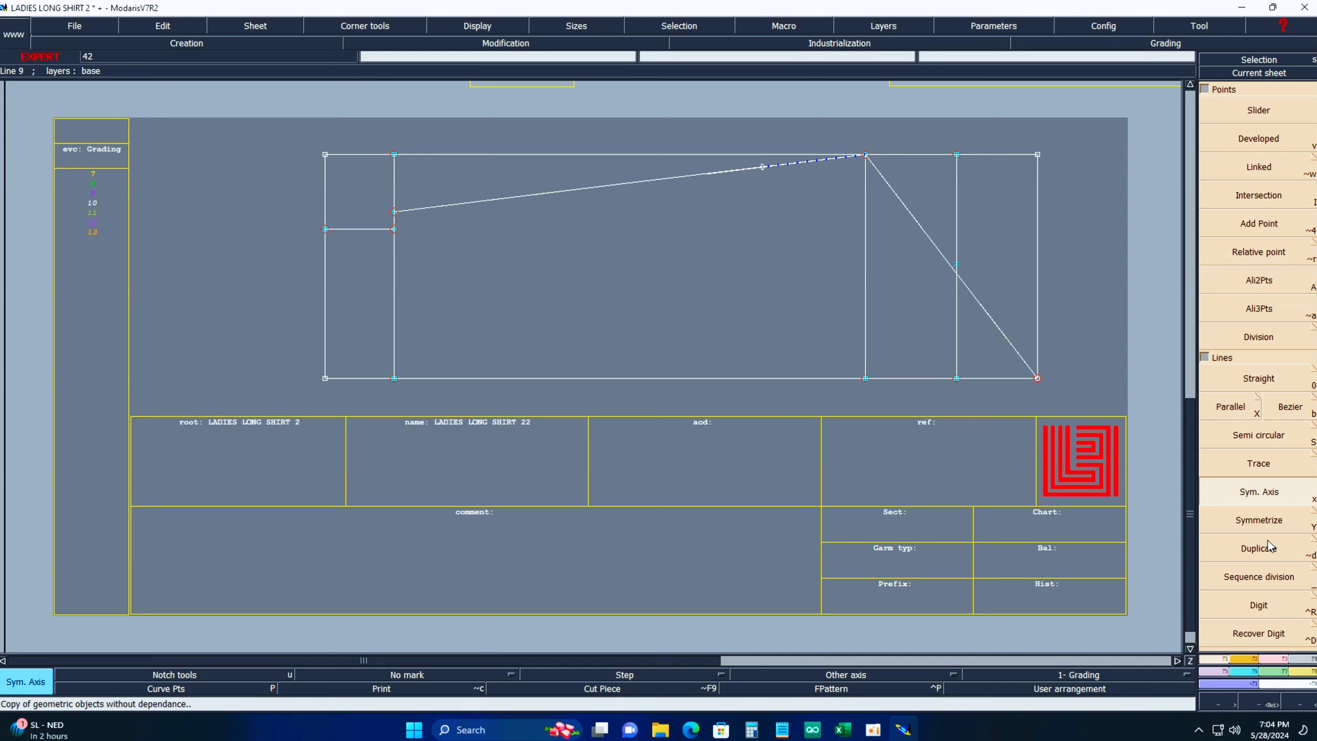
left_click(1265, 528)
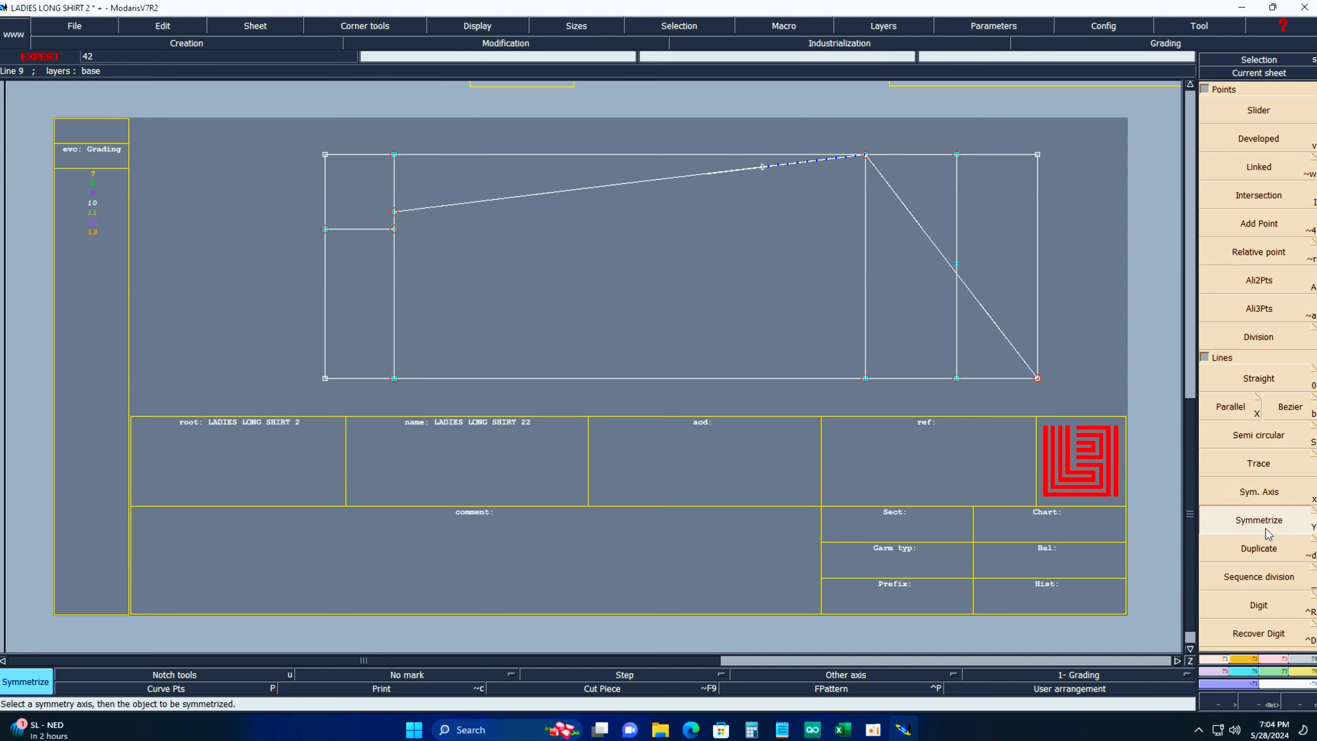
left_click(1257, 410)
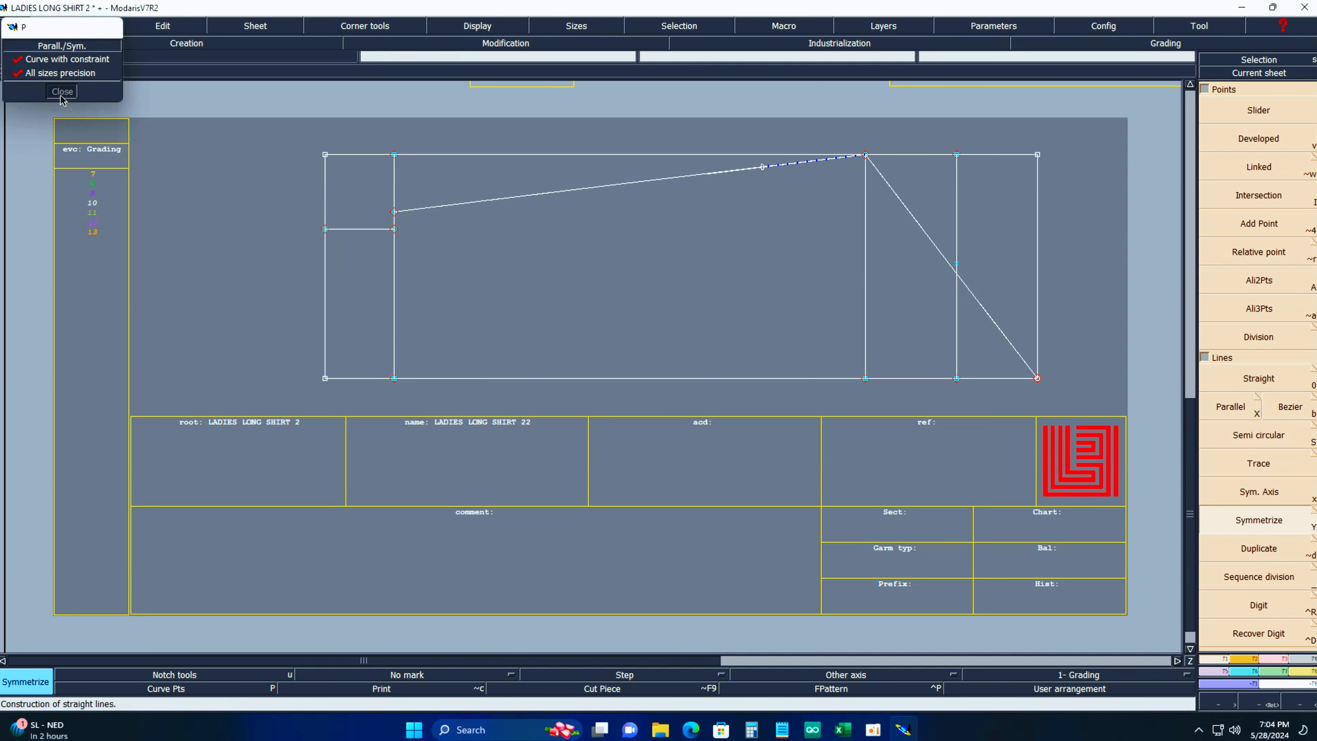
left_click(62, 93)
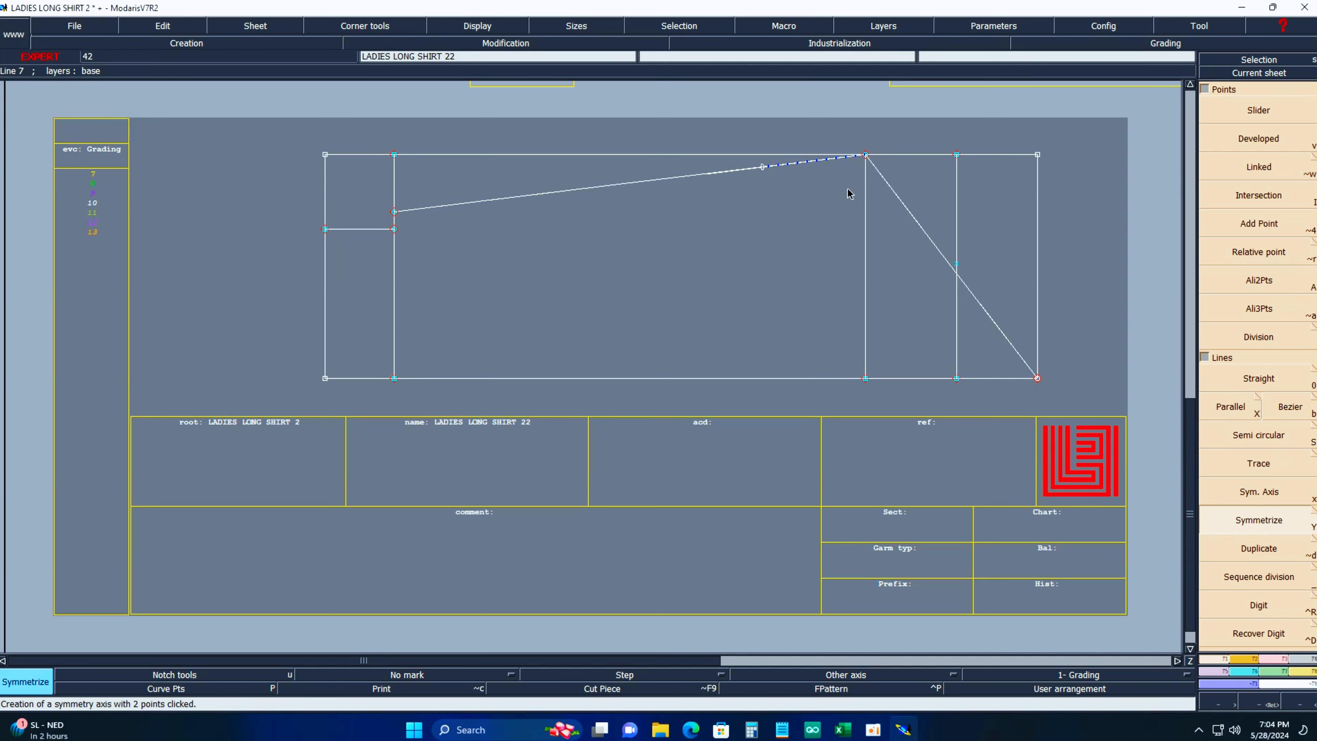
left_click(866, 154)
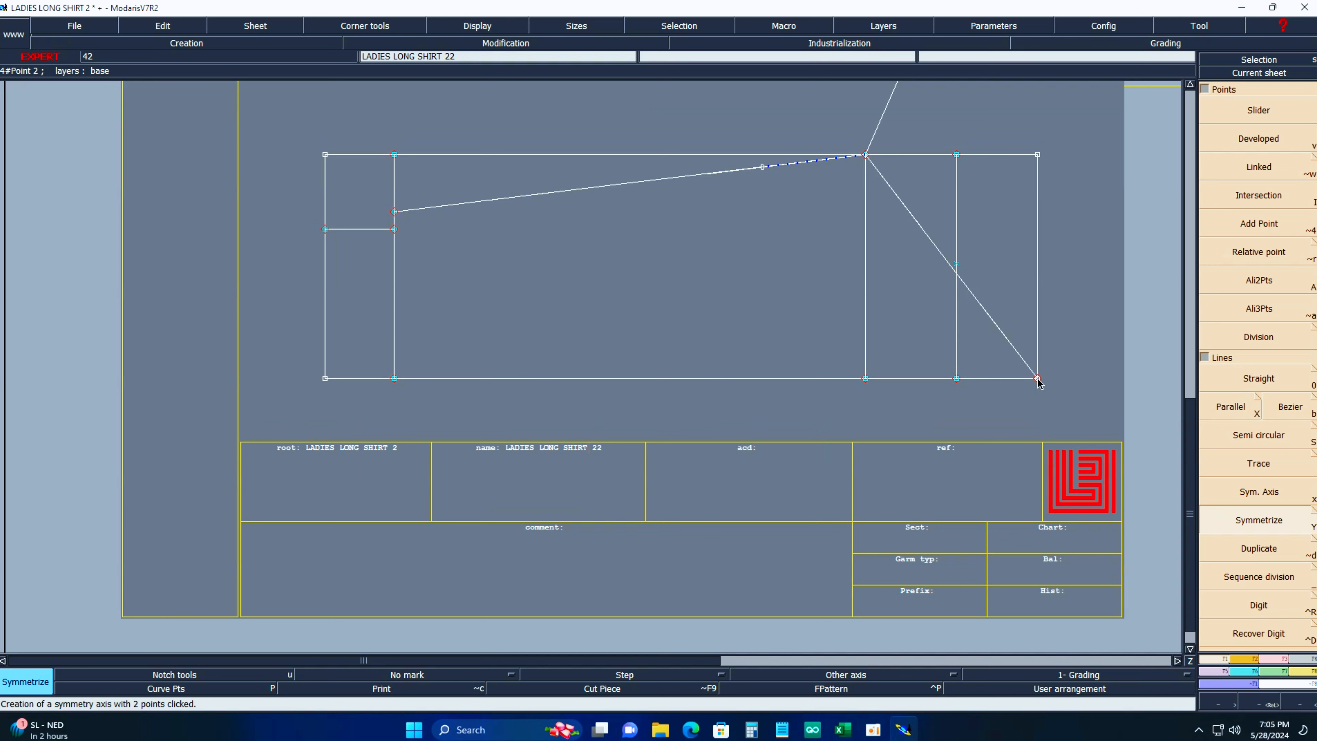
Create a symmetry axis from the crown corner along the sleeve's centre line and symmetrize the cap line about it.
key("x")
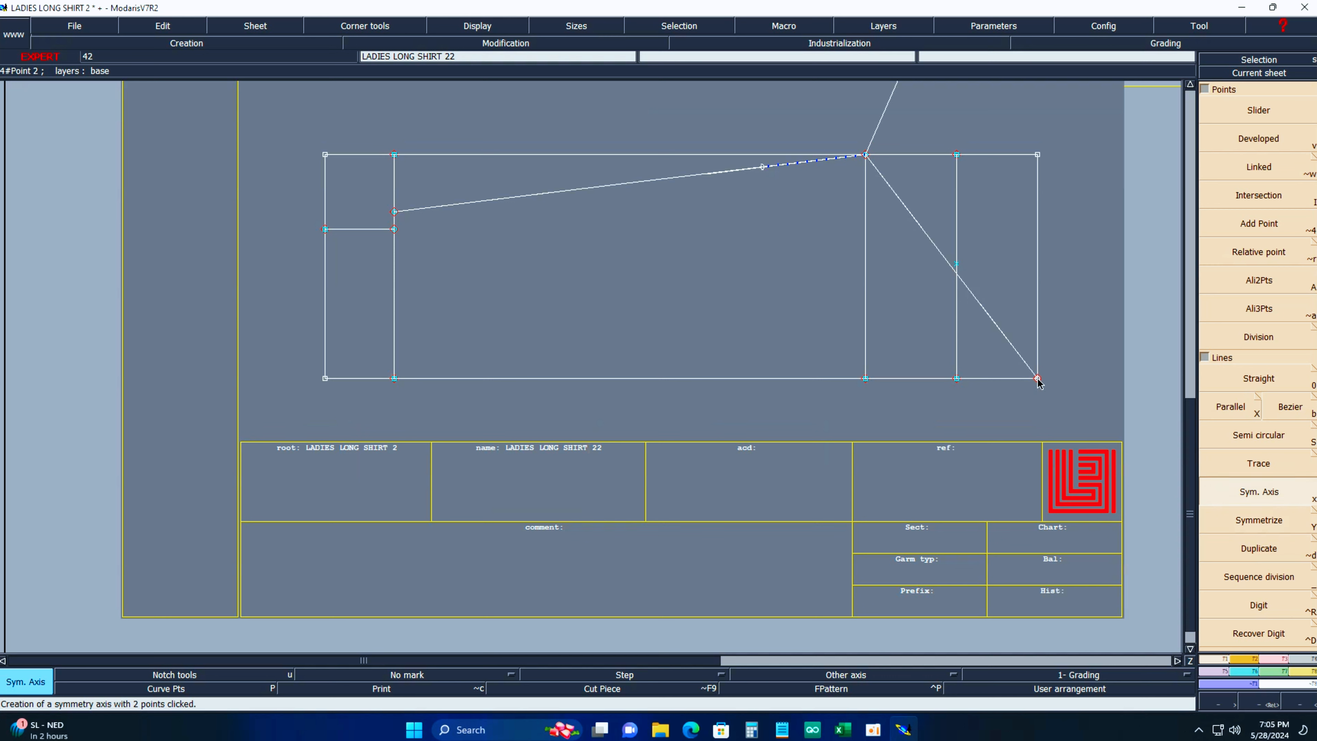
left_click(1038, 378)
left_click(914, 384)
key("c")
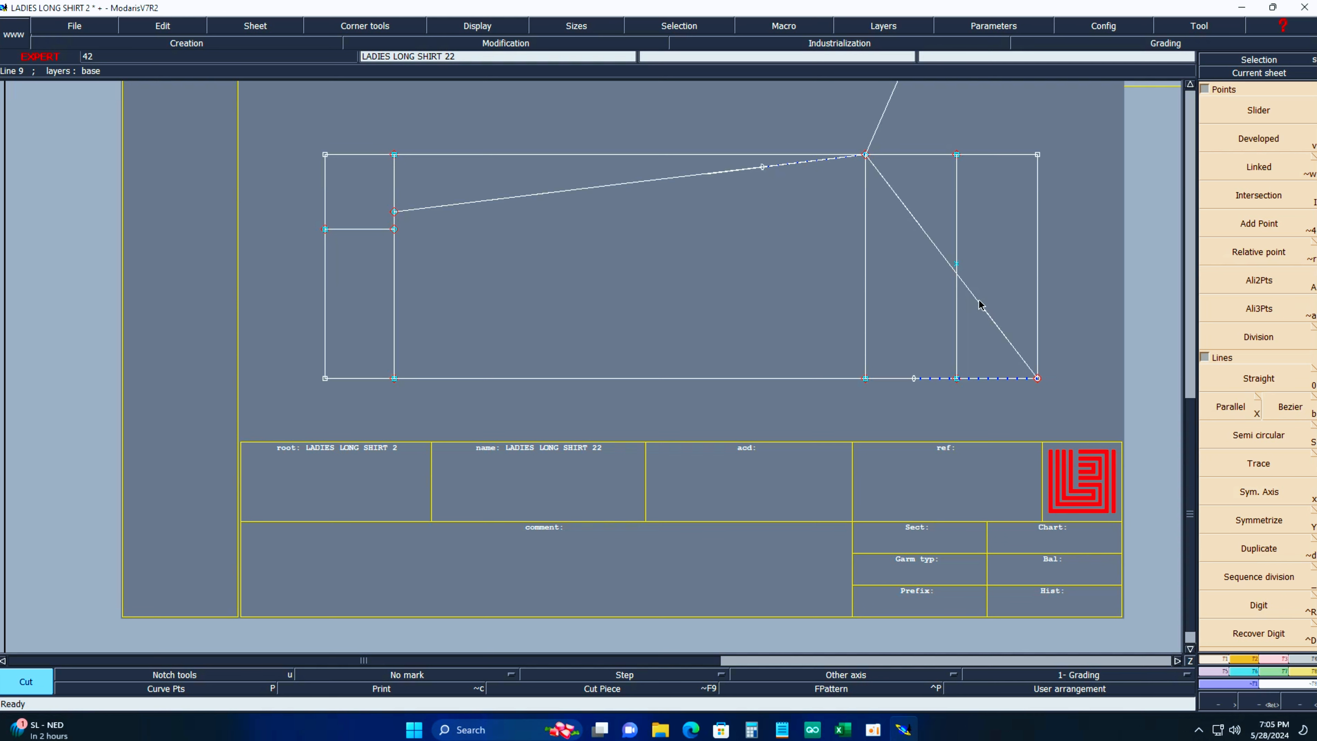
key("y")
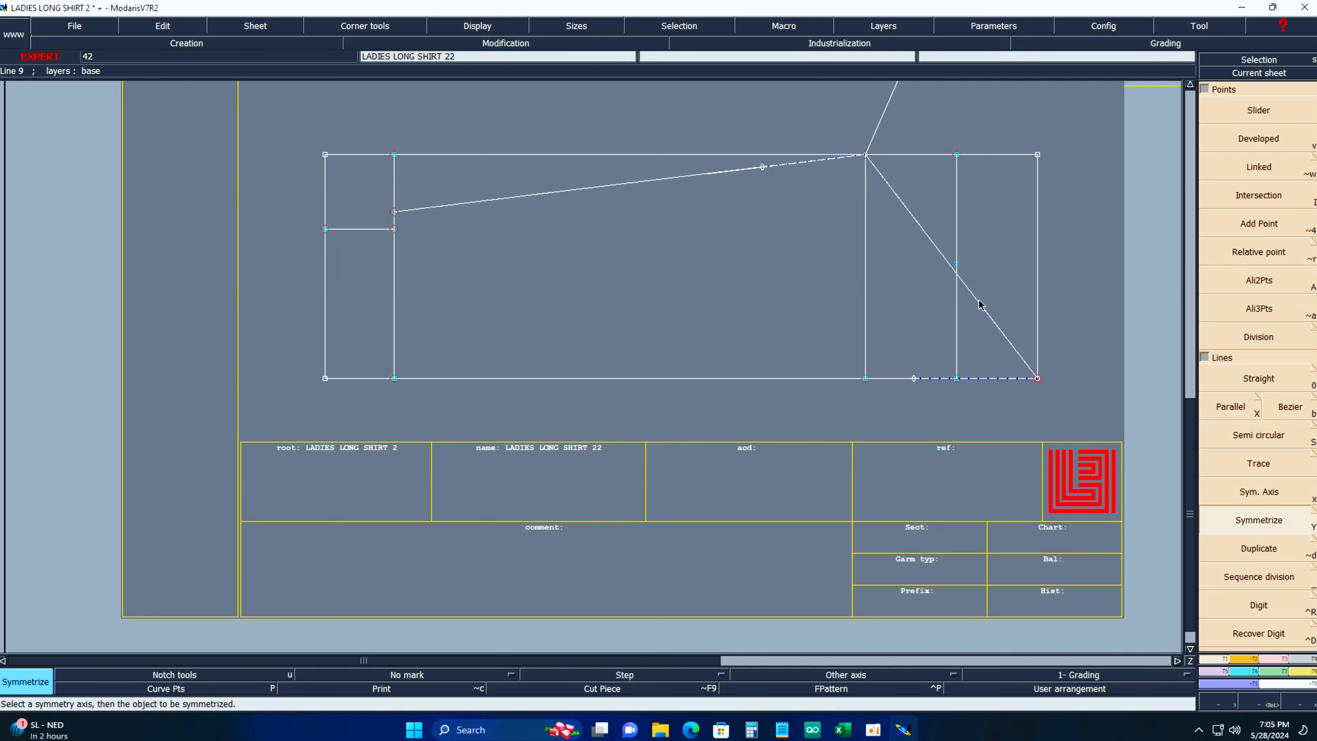
left_click(980, 305)
key("Home")
key("Return")
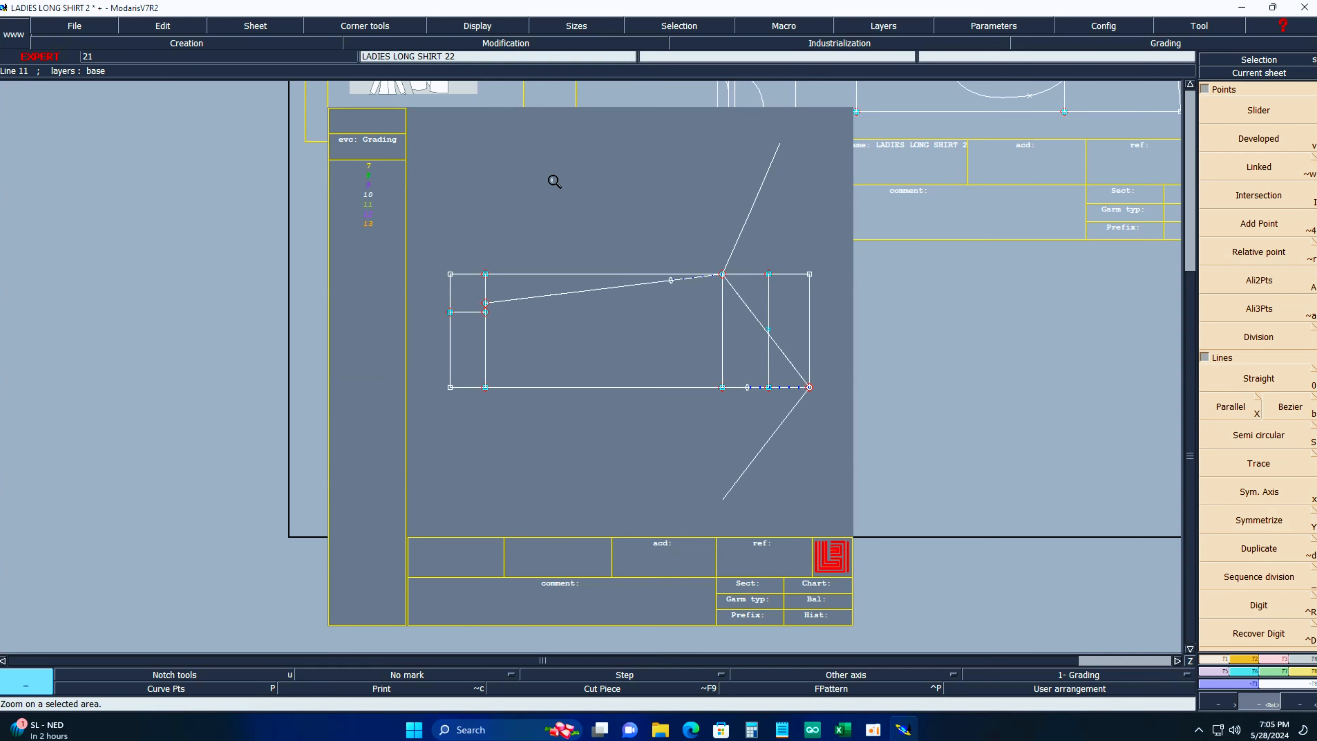
left_click_drag(407, 105, 902, 531)
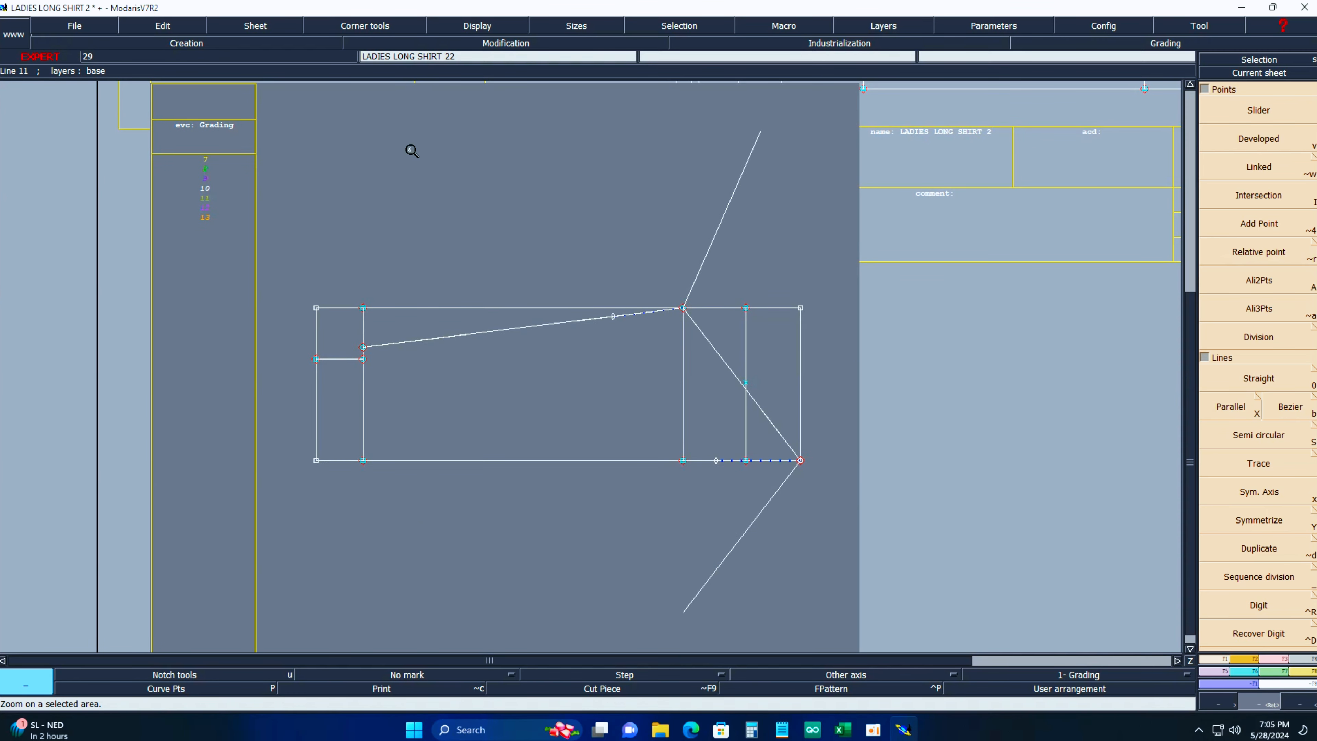
left_click(473, 27)
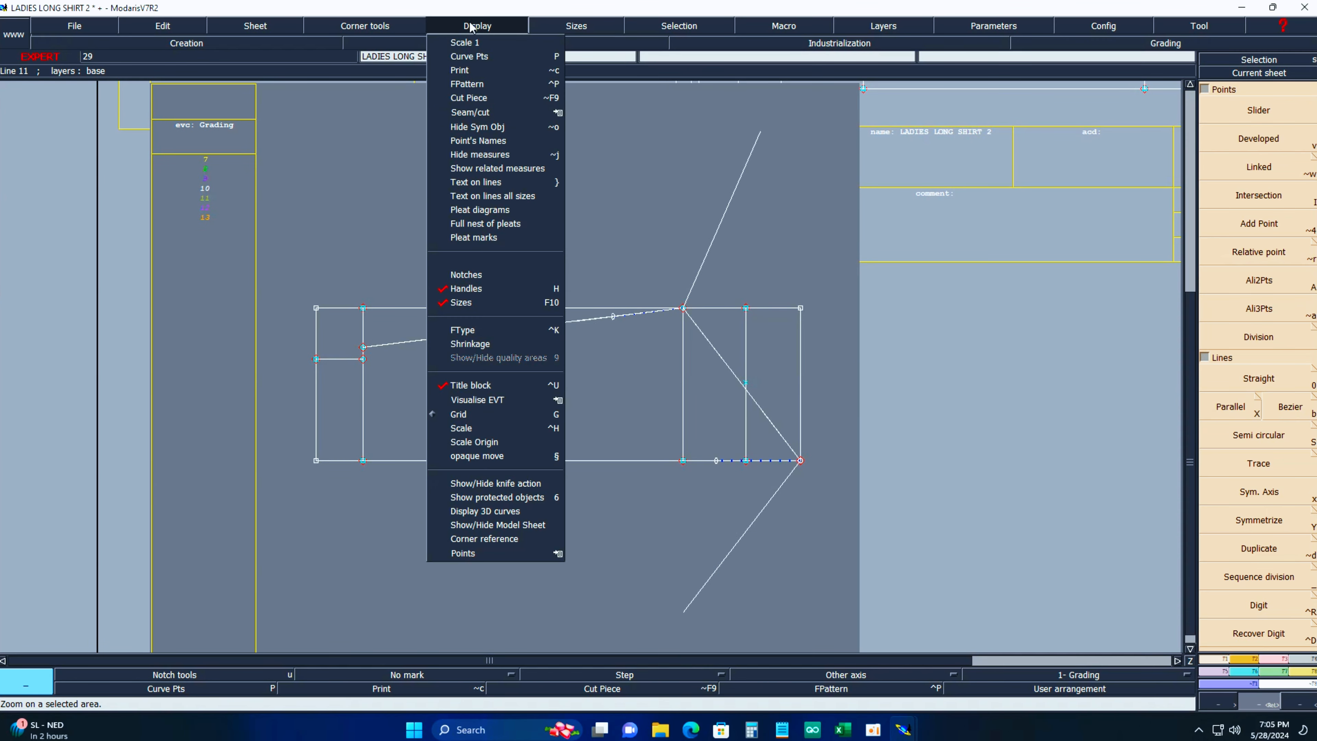
left_click(930, 372)
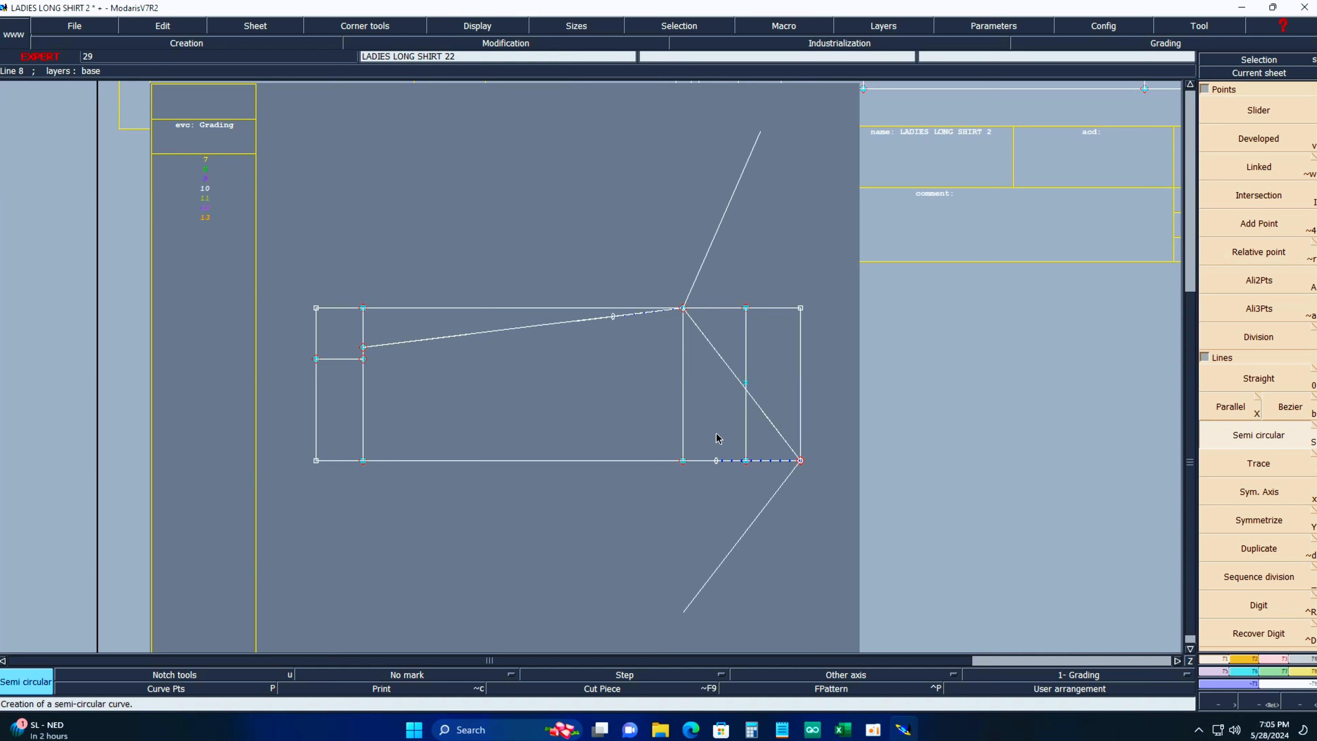
Reshape the straight cap line into an S-curve by pulling its tangent handles at the underarm point and the crown corner.
key("r")
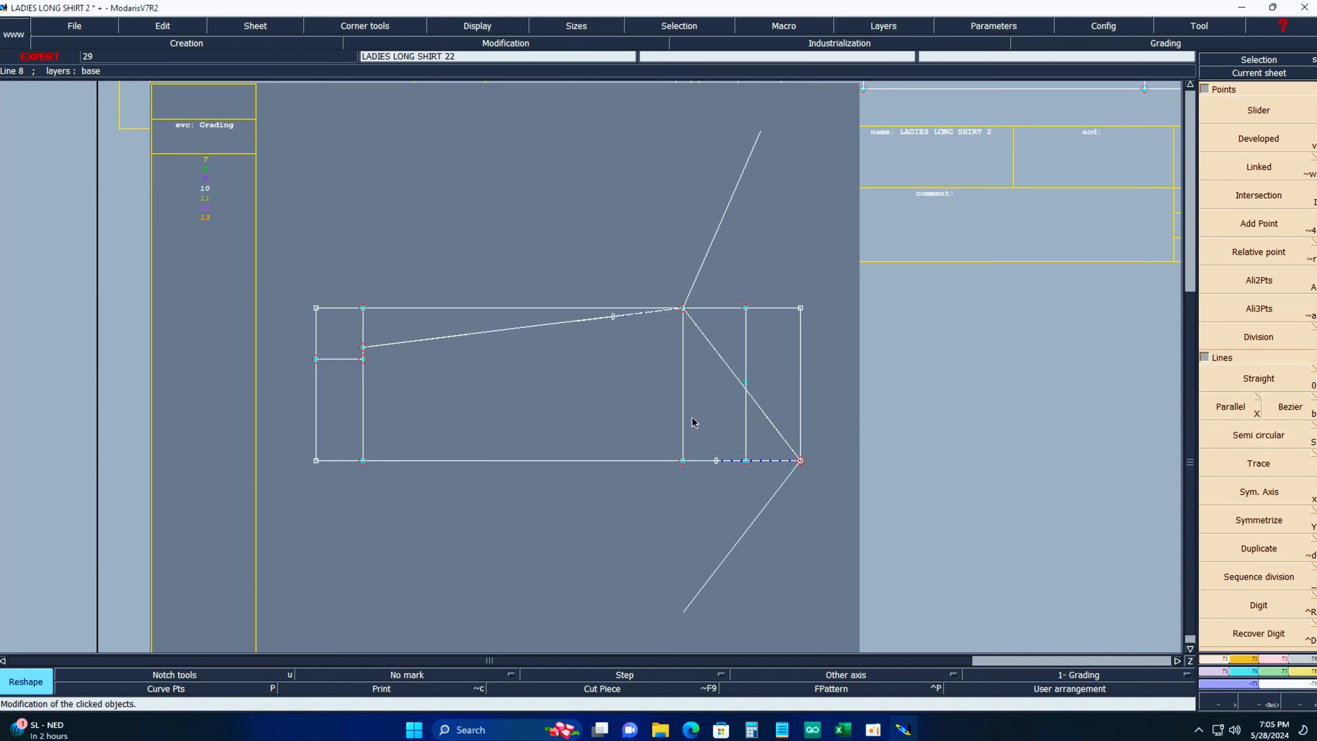
left_click(705, 340)
left_click(698, 370)
left_click(762, 410)
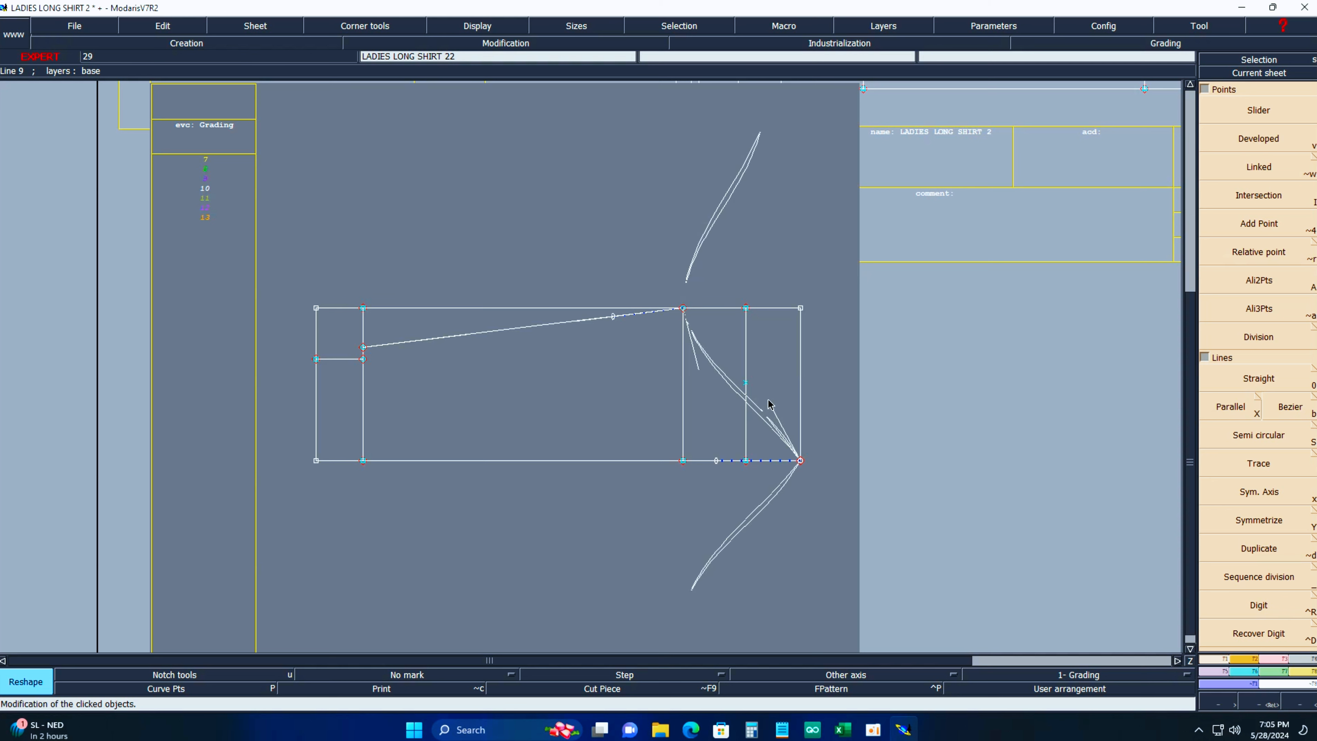
left_click(781, 375)
left_click(698, 368)
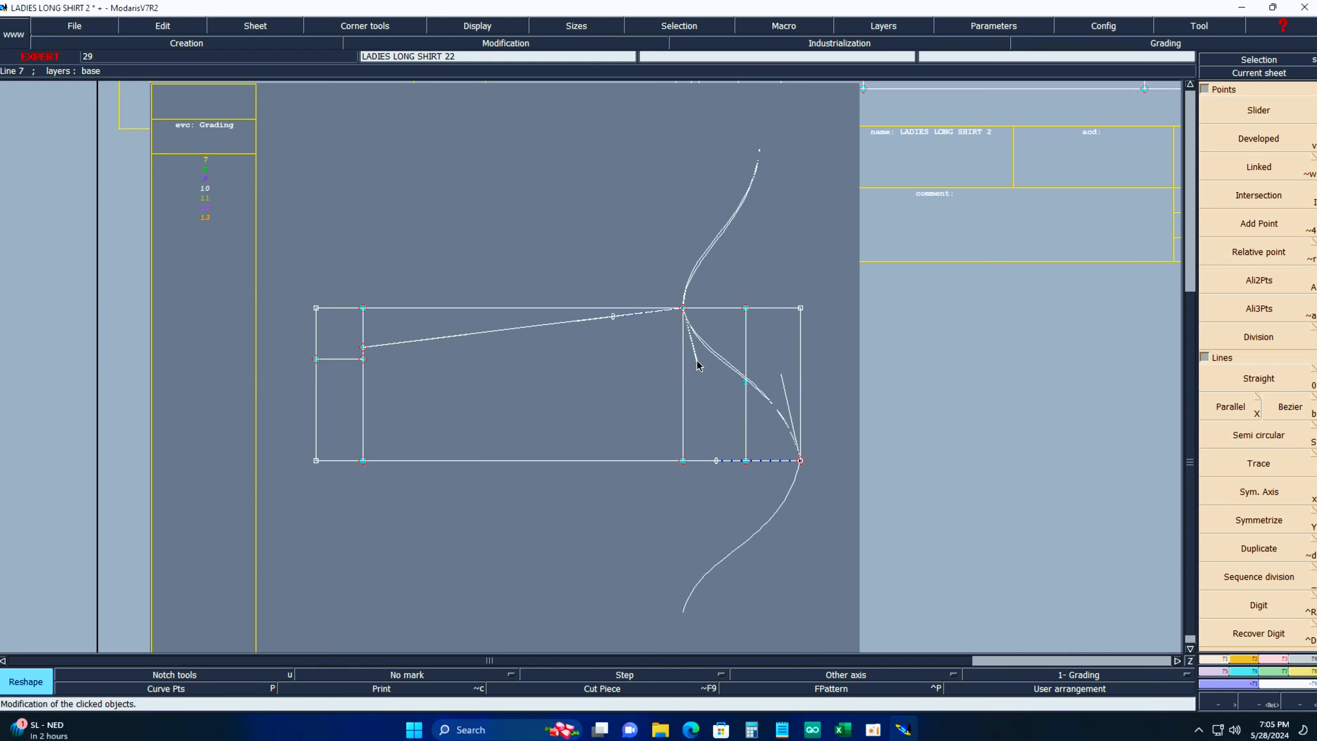
left_click(693, 414)
left_click(782, 388)
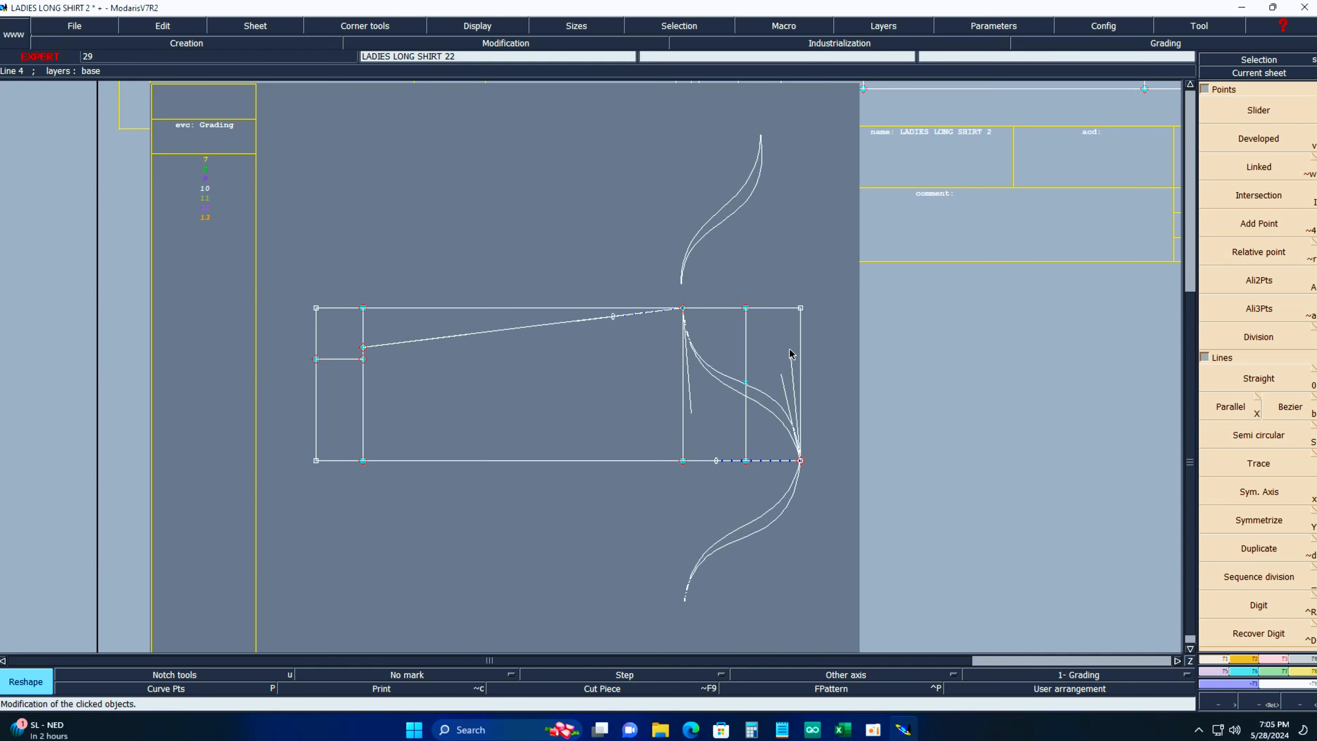
left_click(790, 349)
left_click(693, 413)
left_click(687, 389)
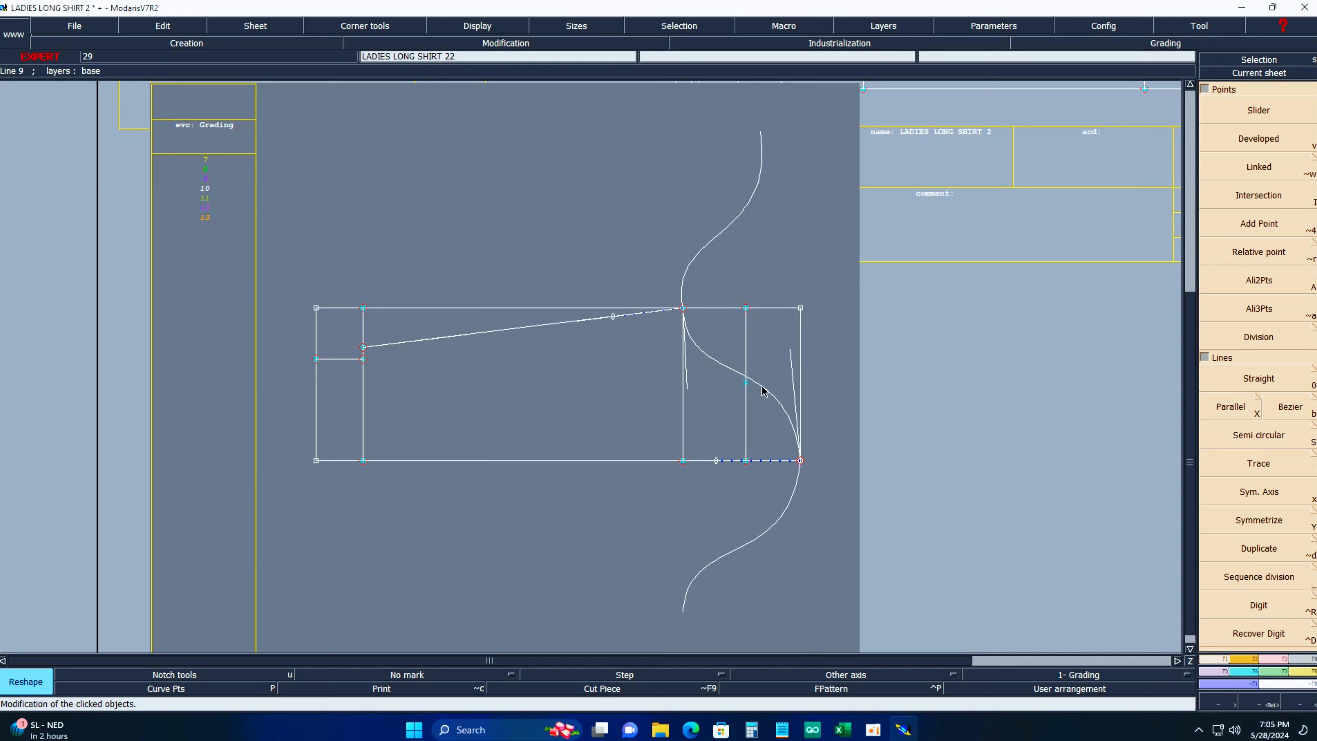
Fine-tune the cap curve's crown and underarm handles so the curve passes through the marked midpoint.
left_click(797, 352)
left_click(794, 374)
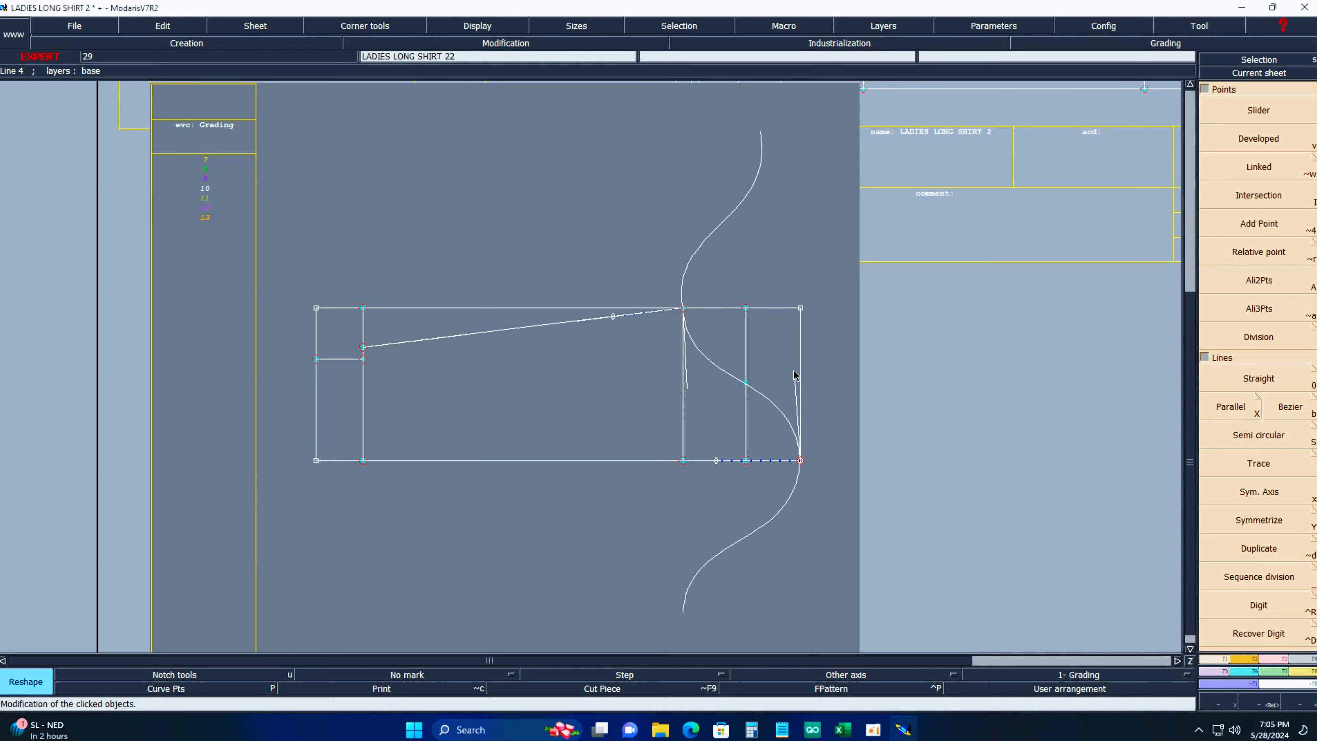
left_click(688, 383)
left_click(692, 379)
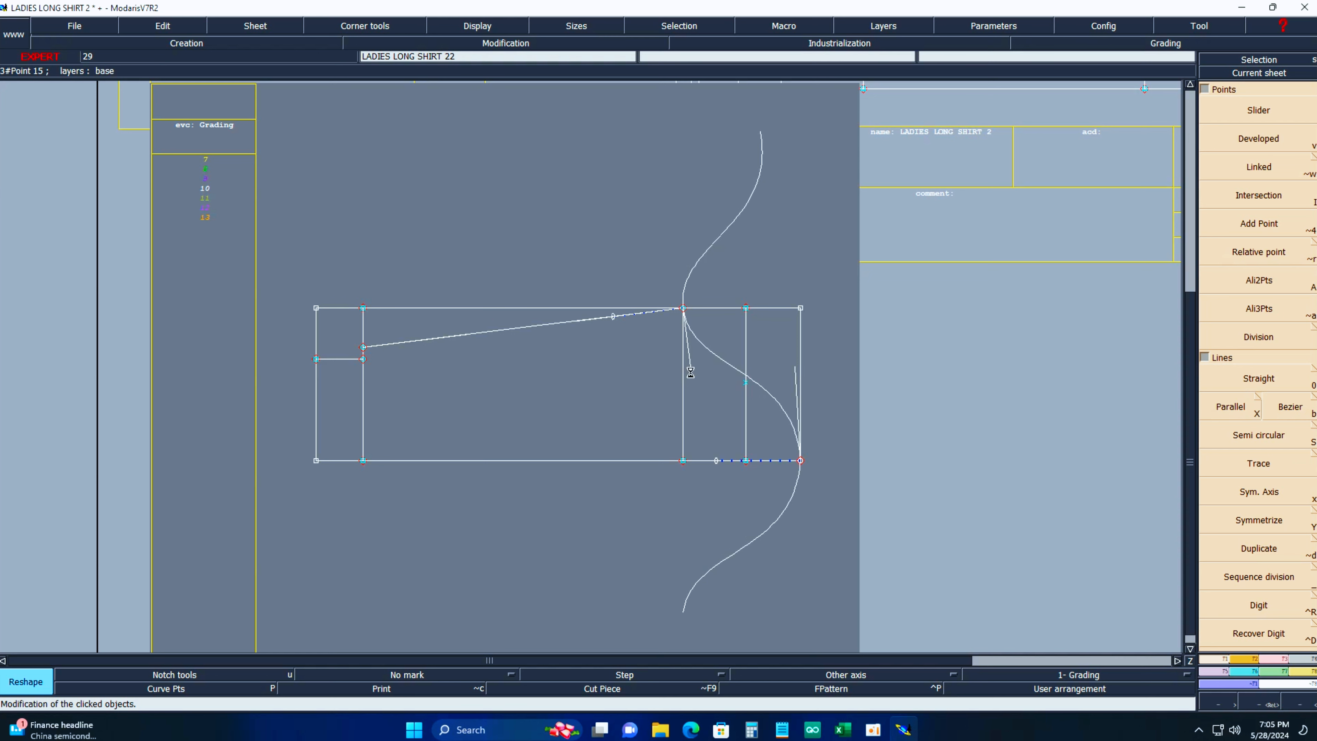
left_click(797, 380)
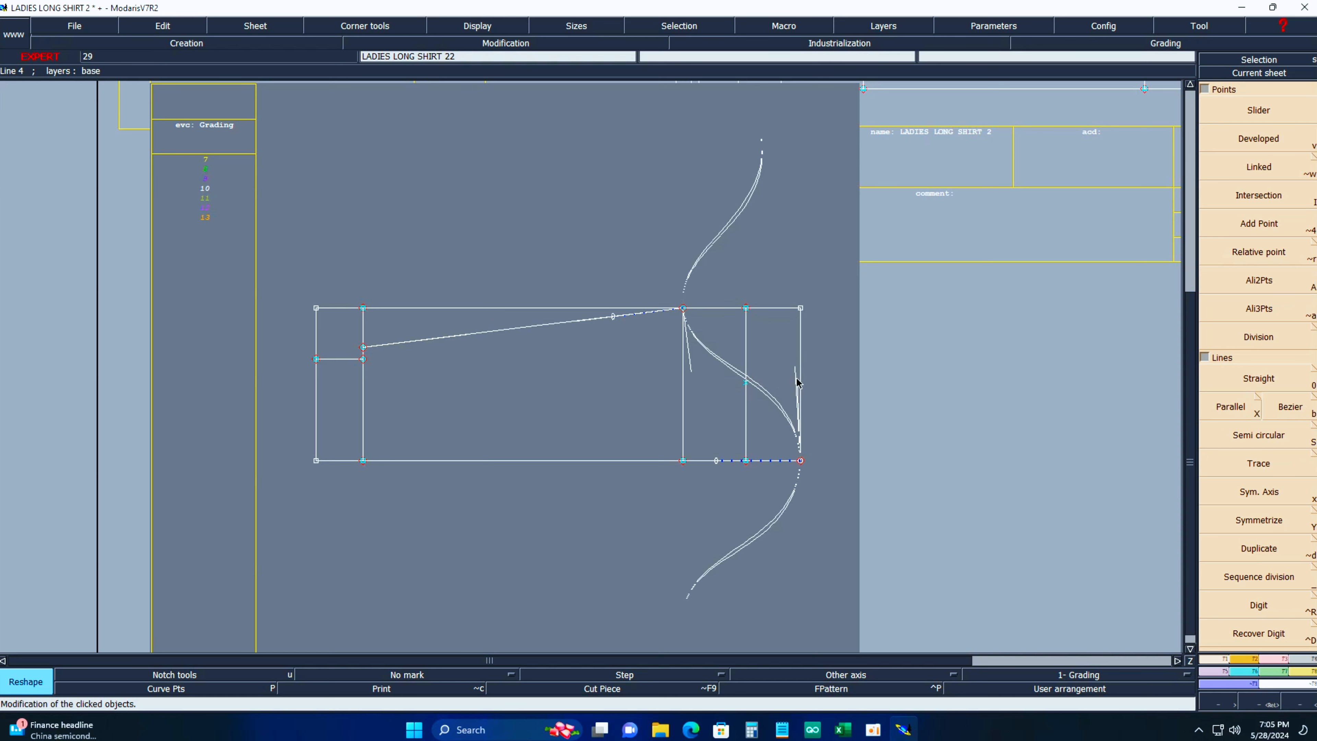
left_click(795, 378)
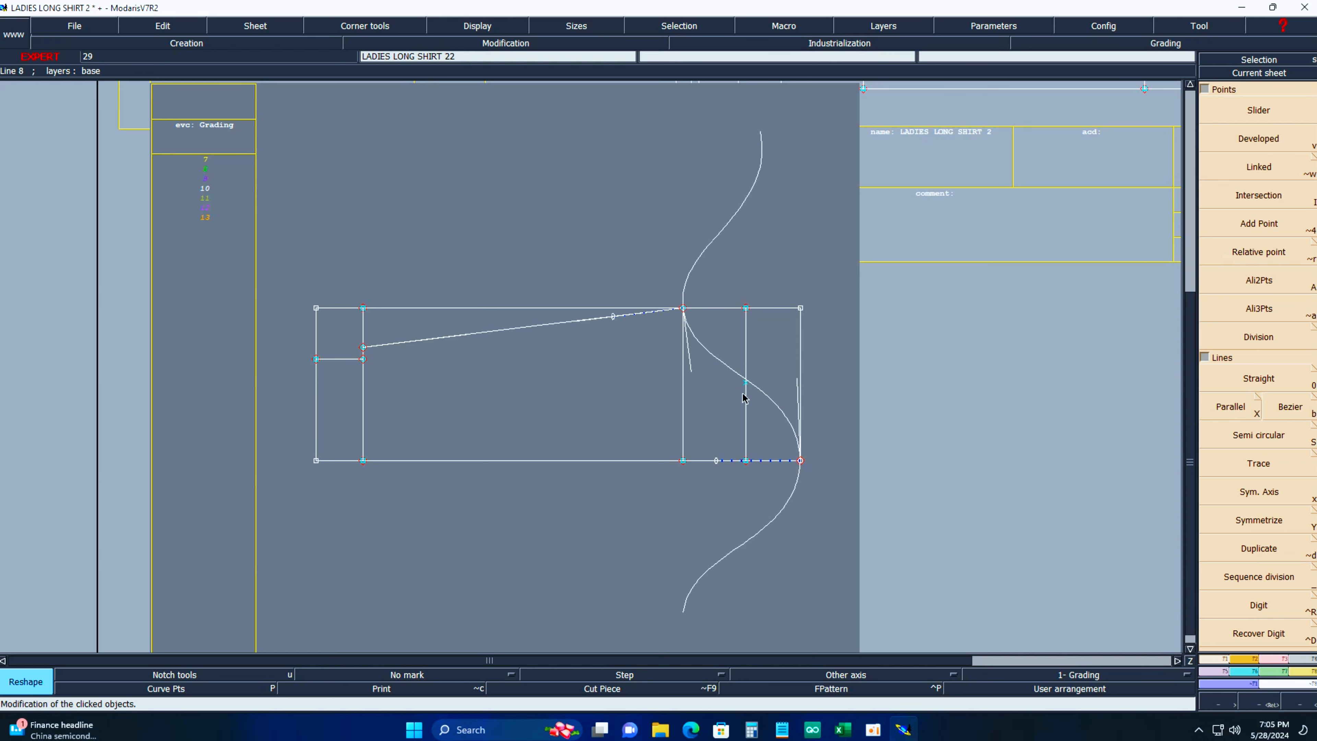
left_click(690, 383)
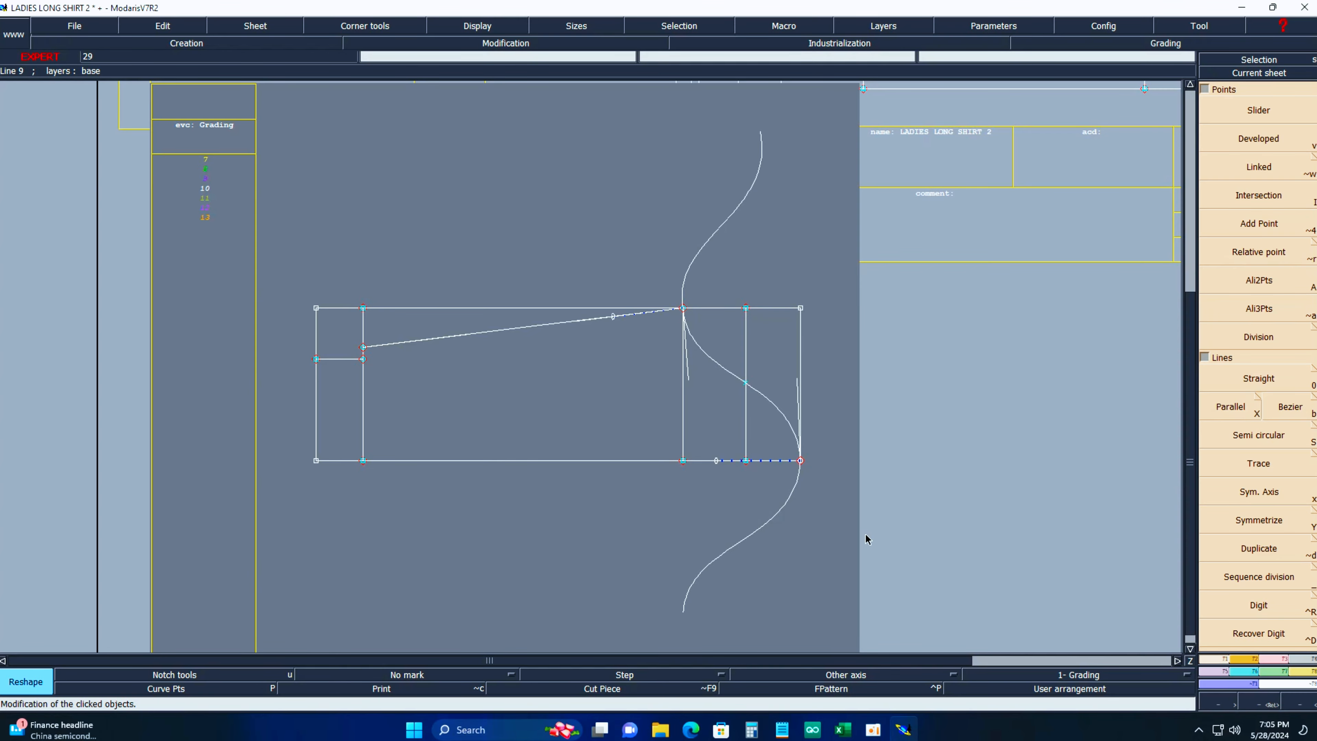
Check the measurement chart in Excel, then return to Modaris and measure the sleeve cap curve's length.
left_click(843, 729)
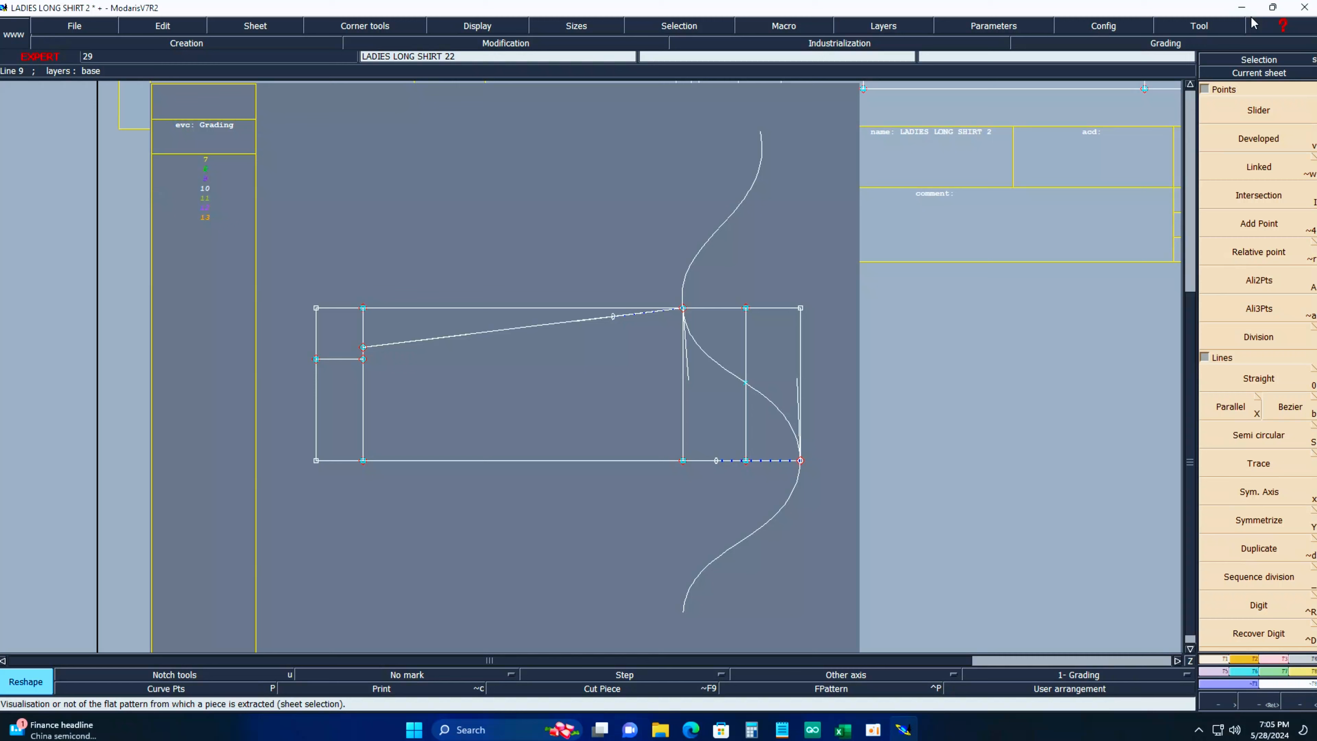
left_click(1252, 20)
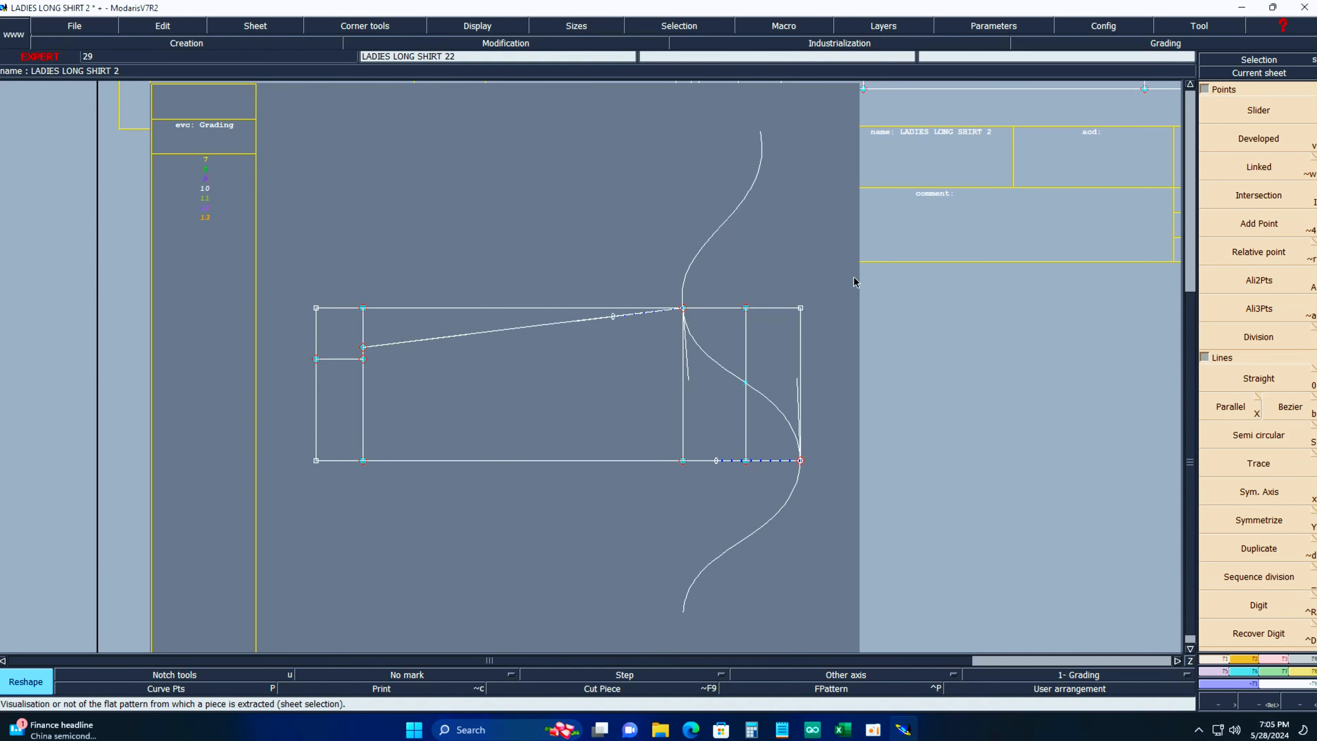
key("l")
left_click(768, 397)
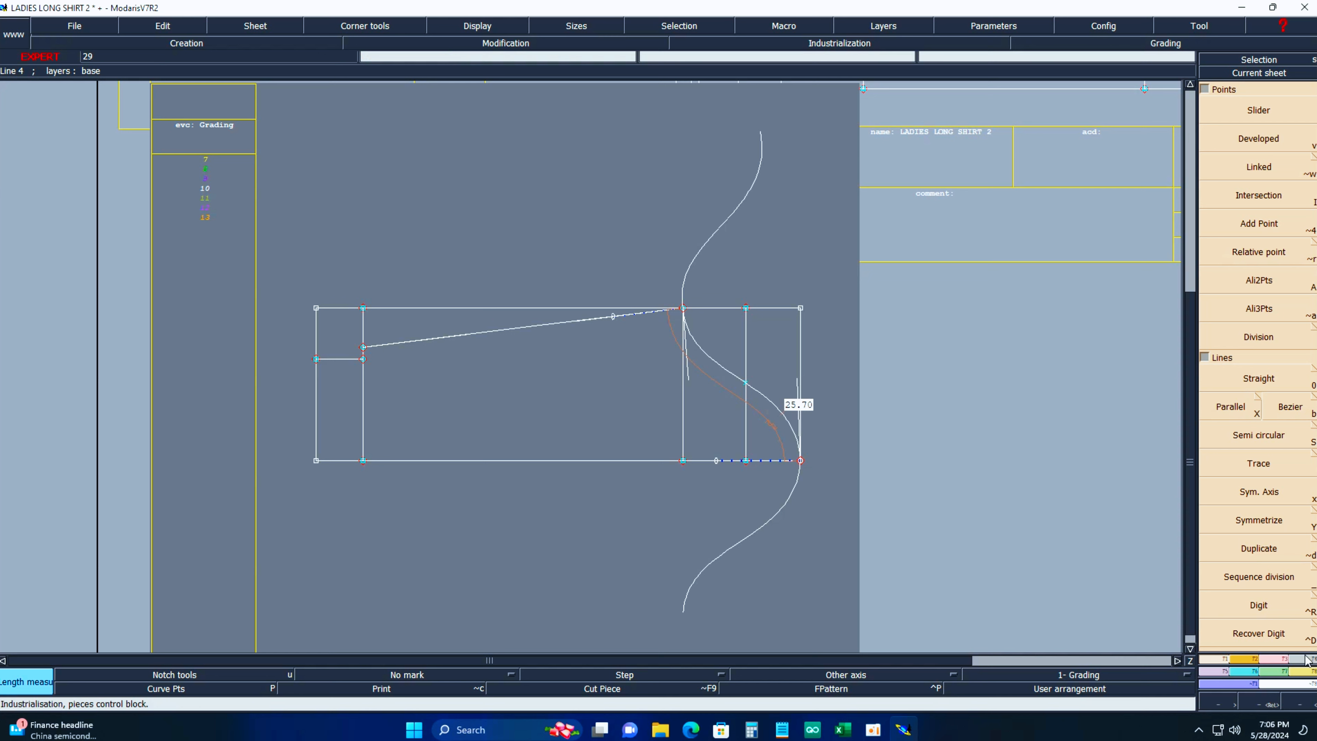
Pin the draft's characteristic points and move the upper-arm line with its end points 1 cm in X and 0 in Y toward the crown.
key("alt+e")
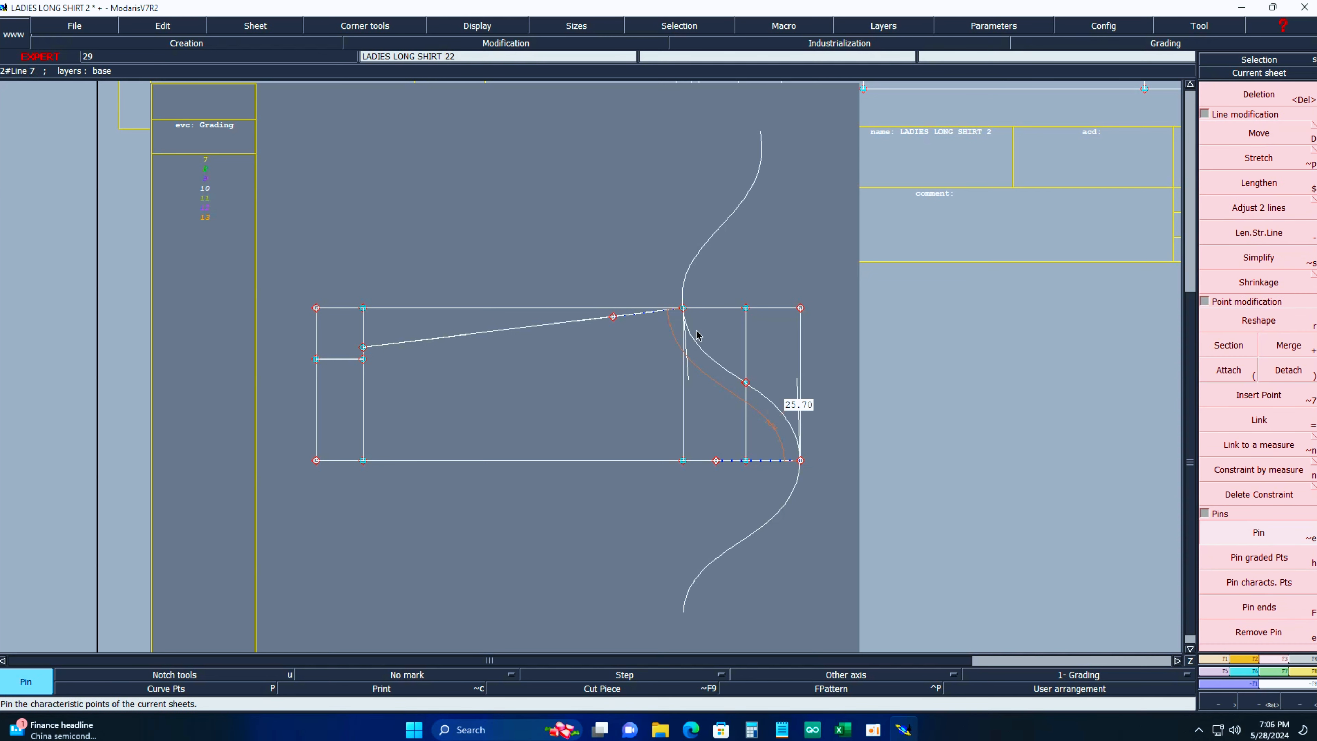
left_click_drag(670, 286, 703, 497)
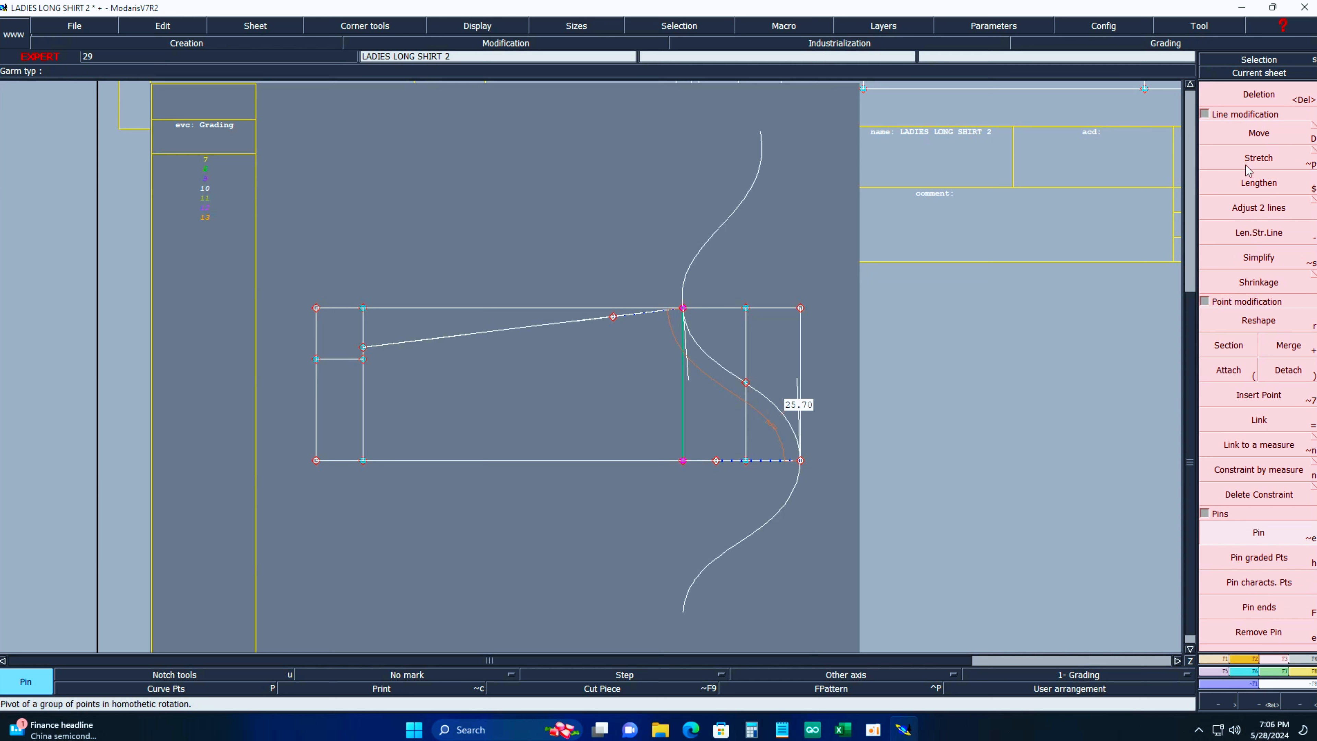
key("d")
left_click(683, 405)
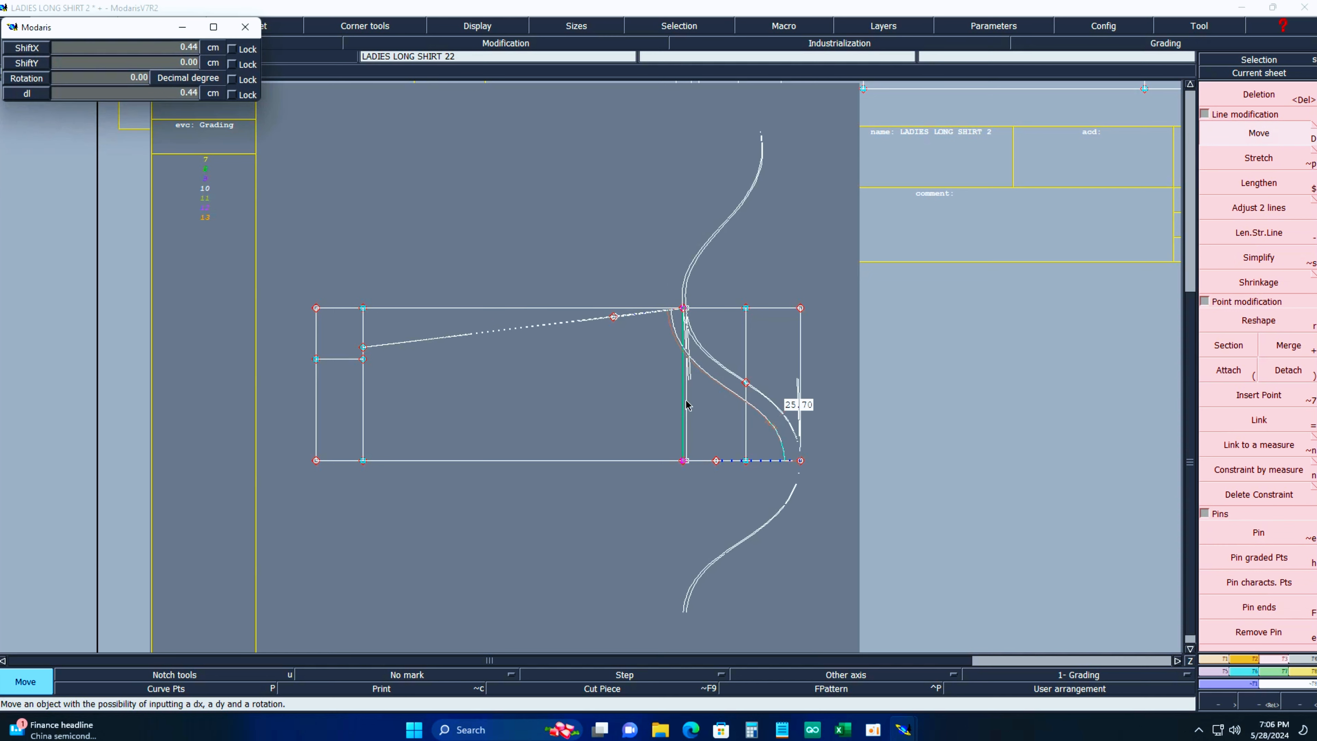
key("Up")
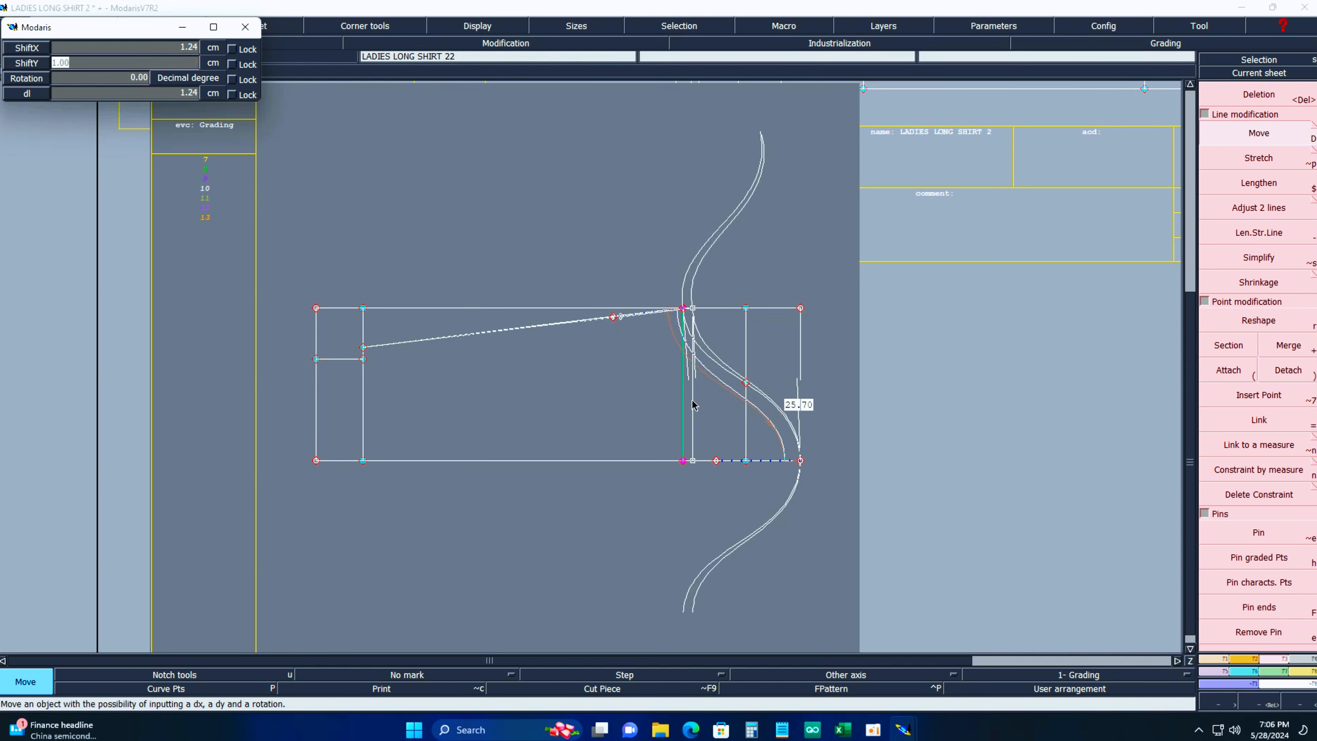
type("0")
key("Up")
type("1")
key("Return")
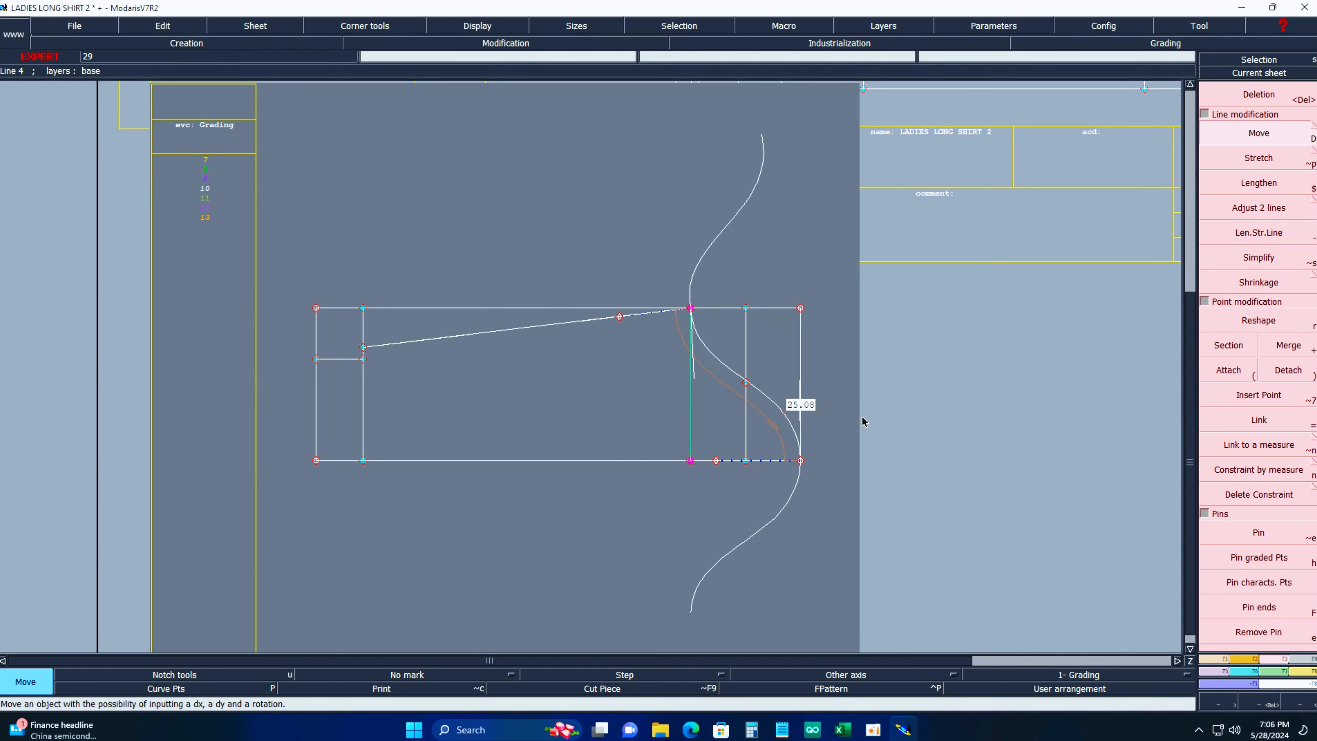
Reshape the cap curve with its underarm handle until the curve is about 24.9 cm long.
left_click(881, 397)
key("Return")
left_click_drag(558, 258, 876, 594)
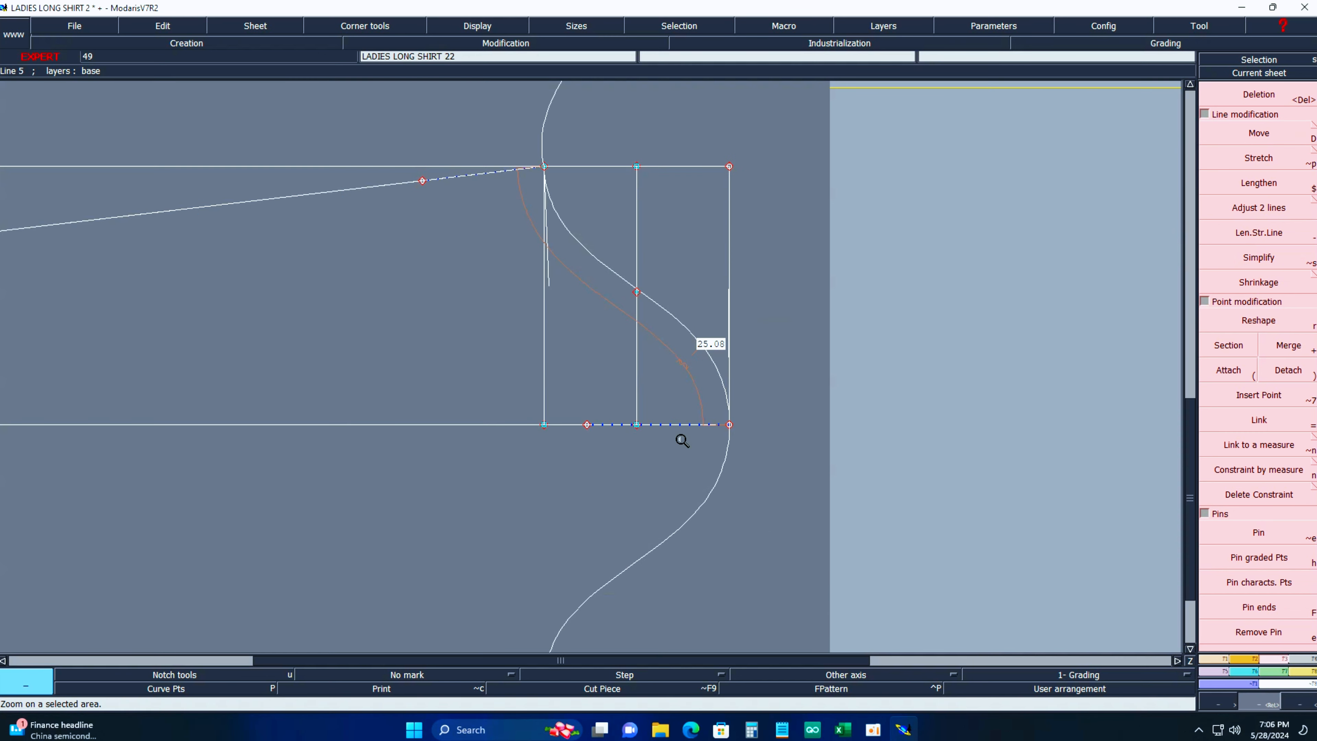
key("c")
key("q")
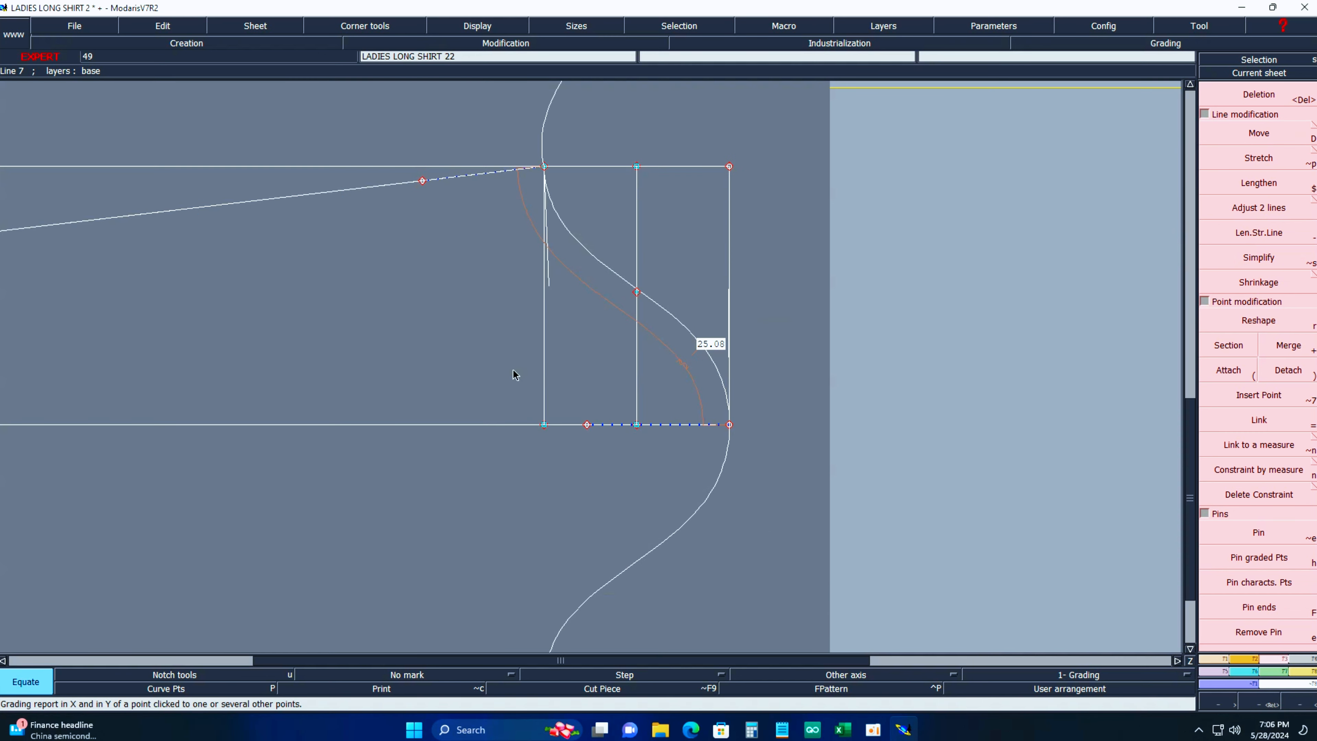
key("r")
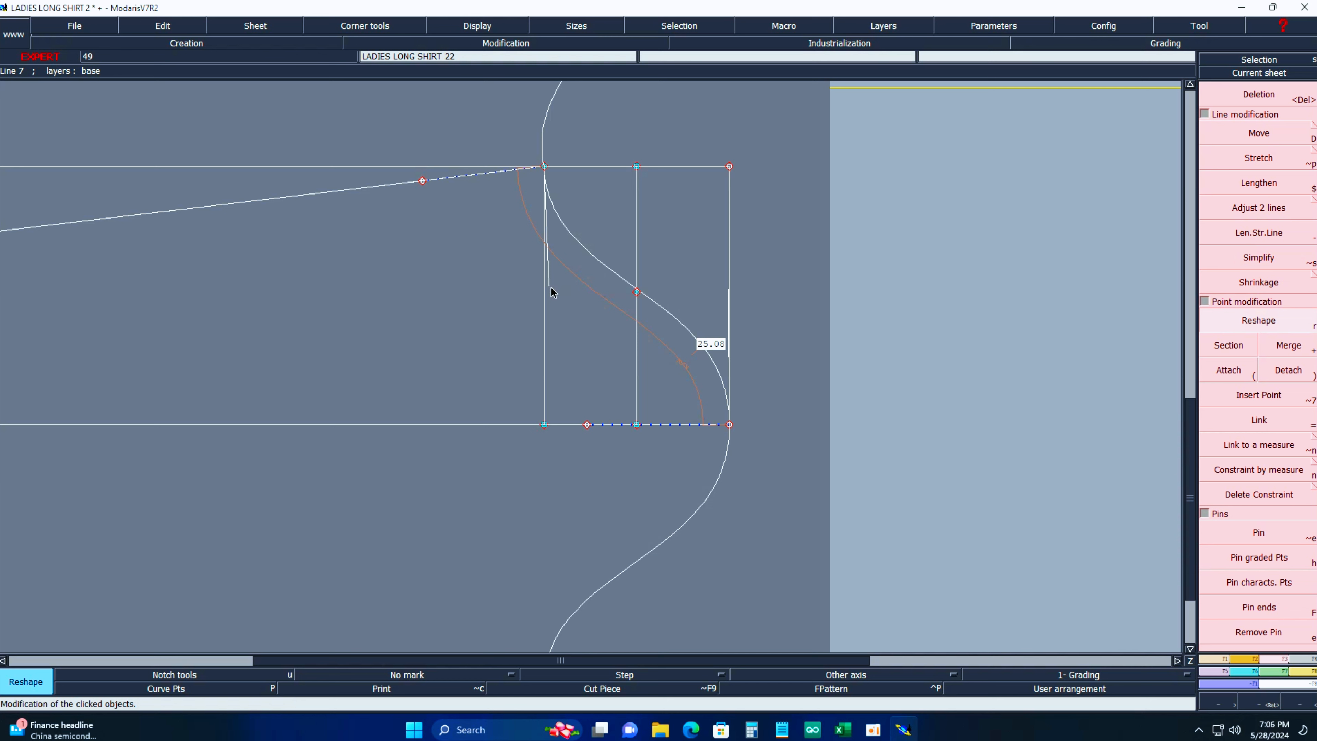
left_click(569, 306)
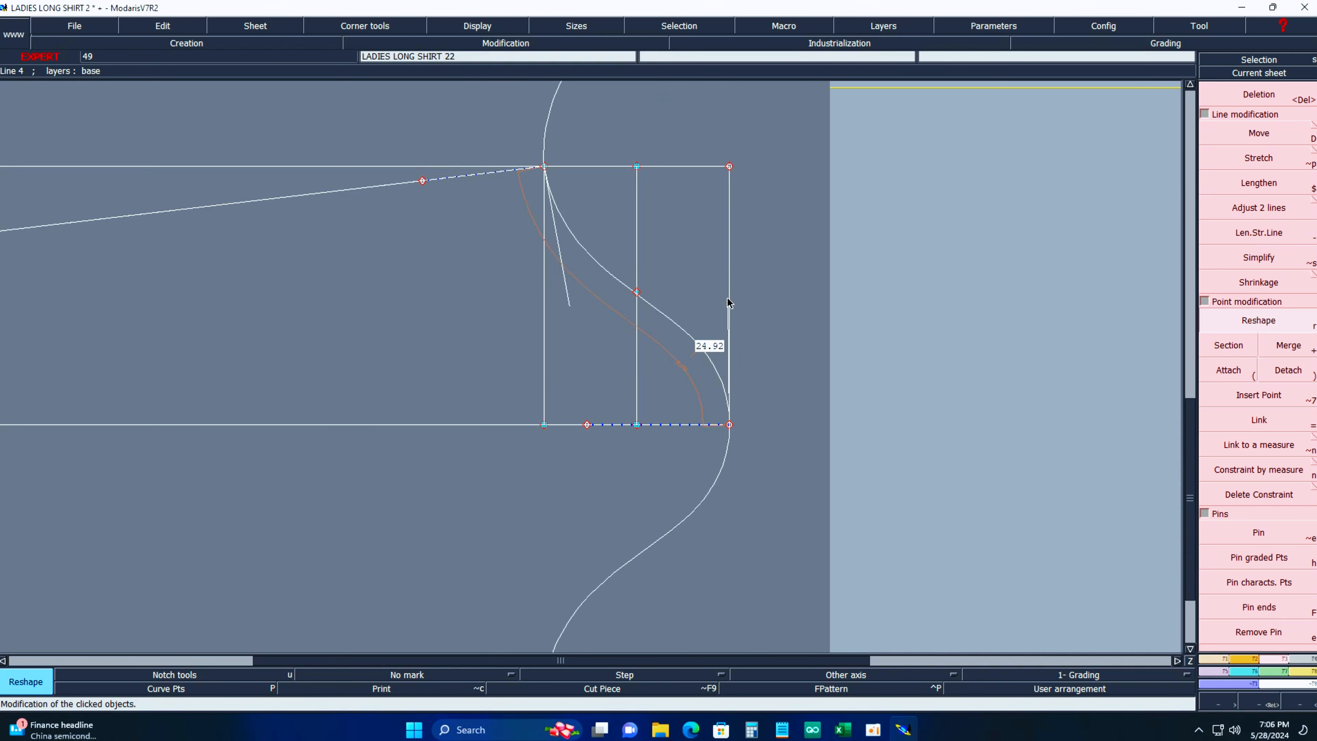
Switch to Excel, enter =S11+1 in cell T11, and widen column T to show the decimals.
left_click(843, 730)
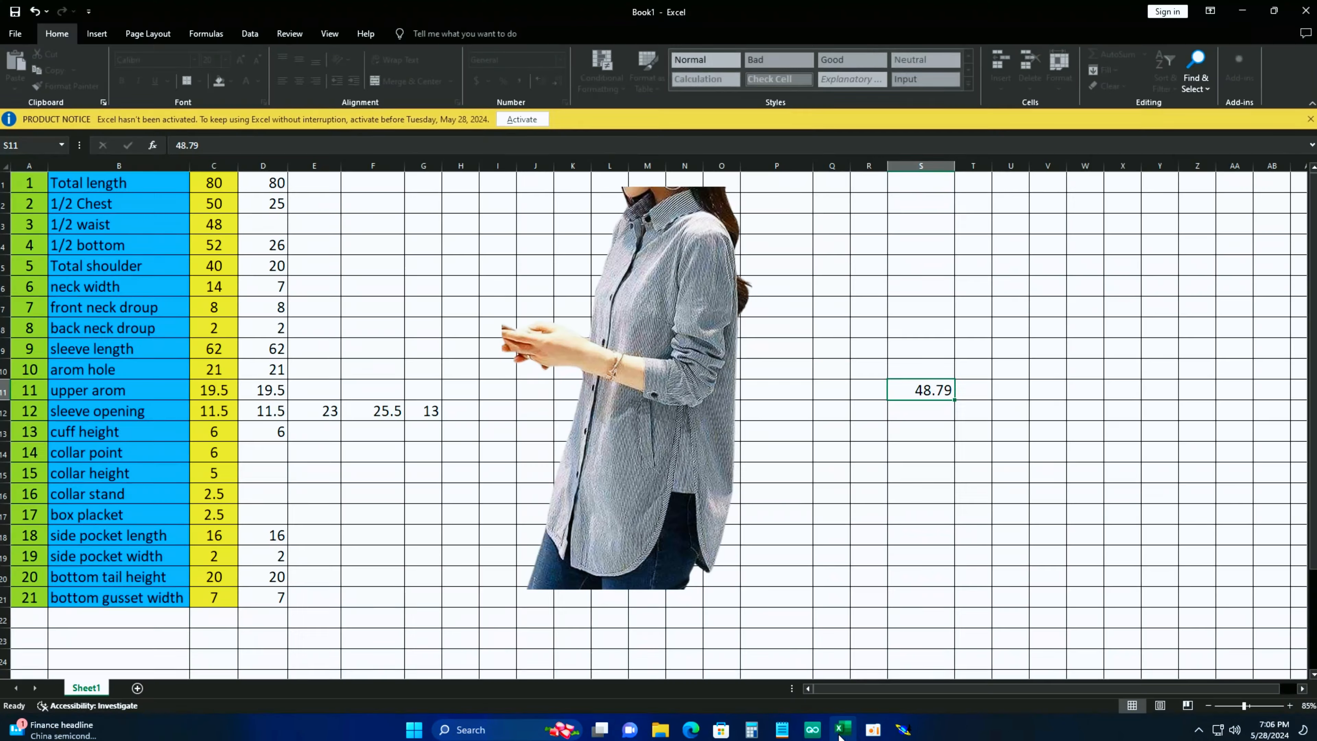
left_click(970, 396)
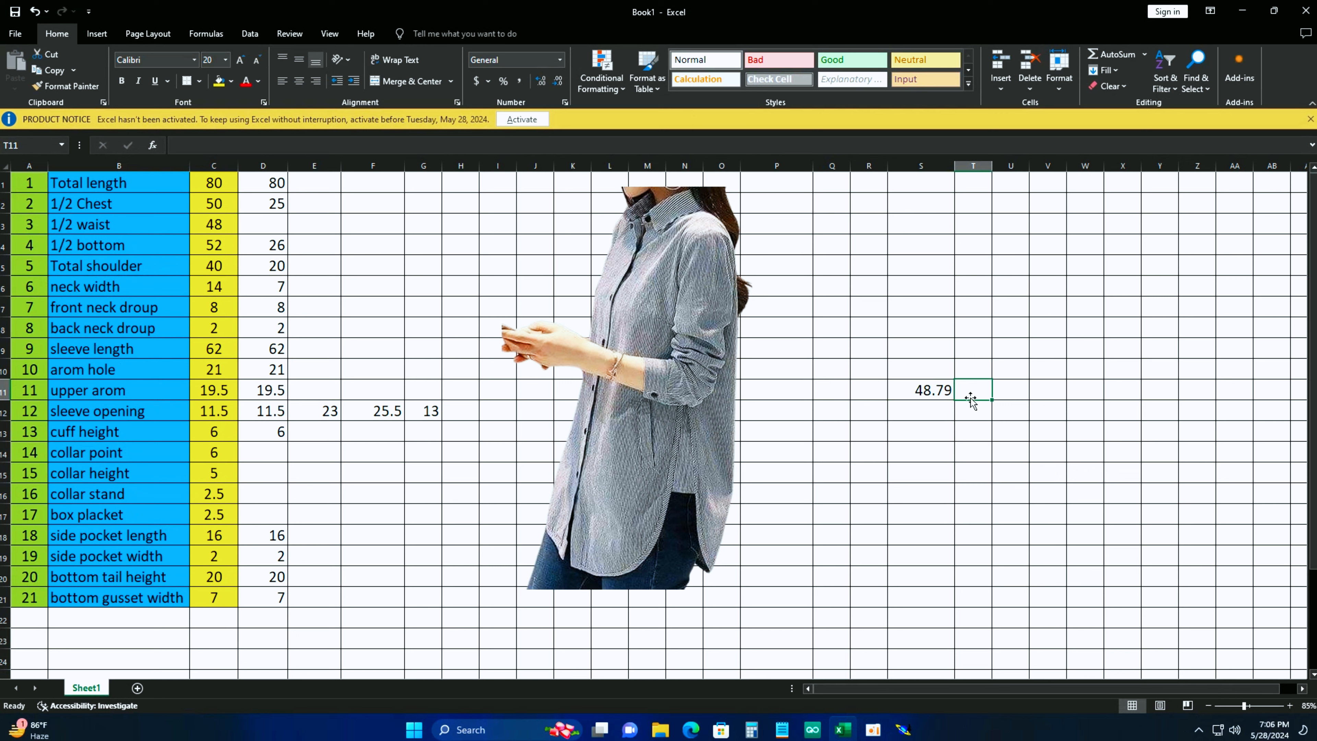
type("=")
left_click(934, 393)
type("+1")
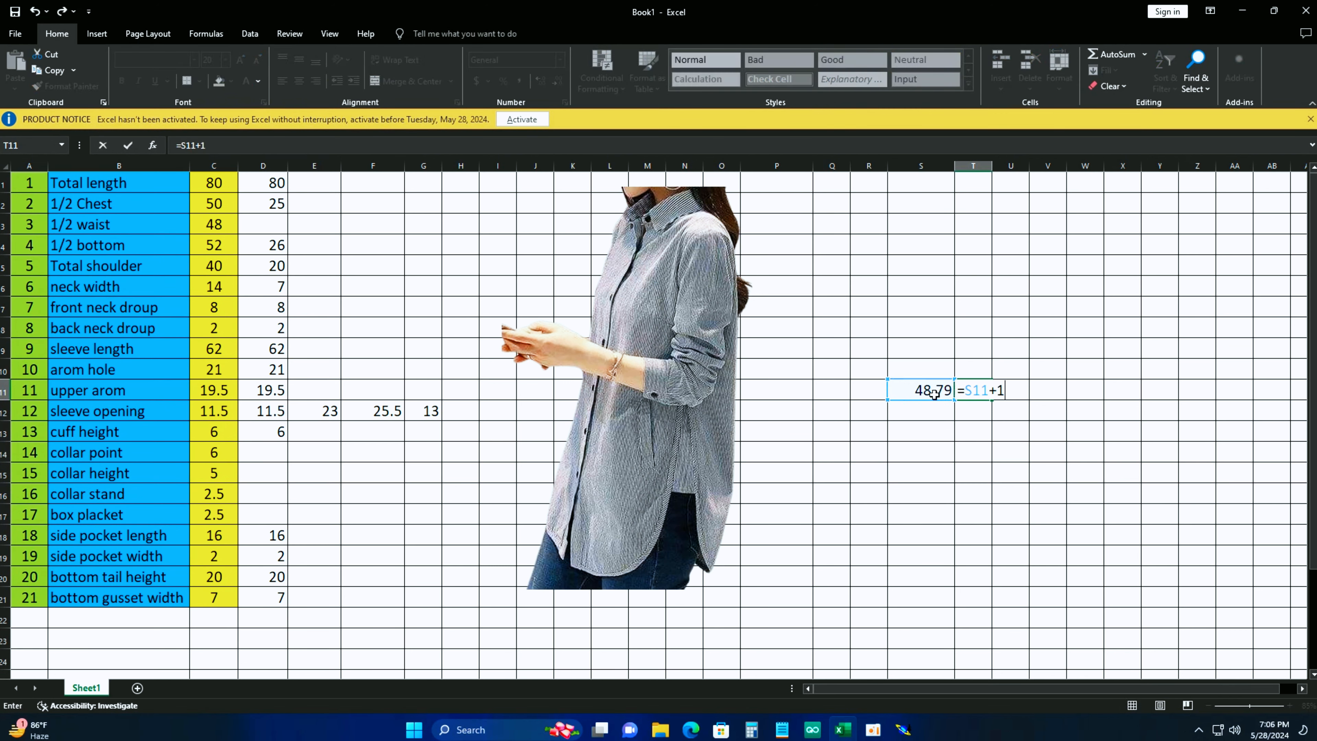
key("Return")
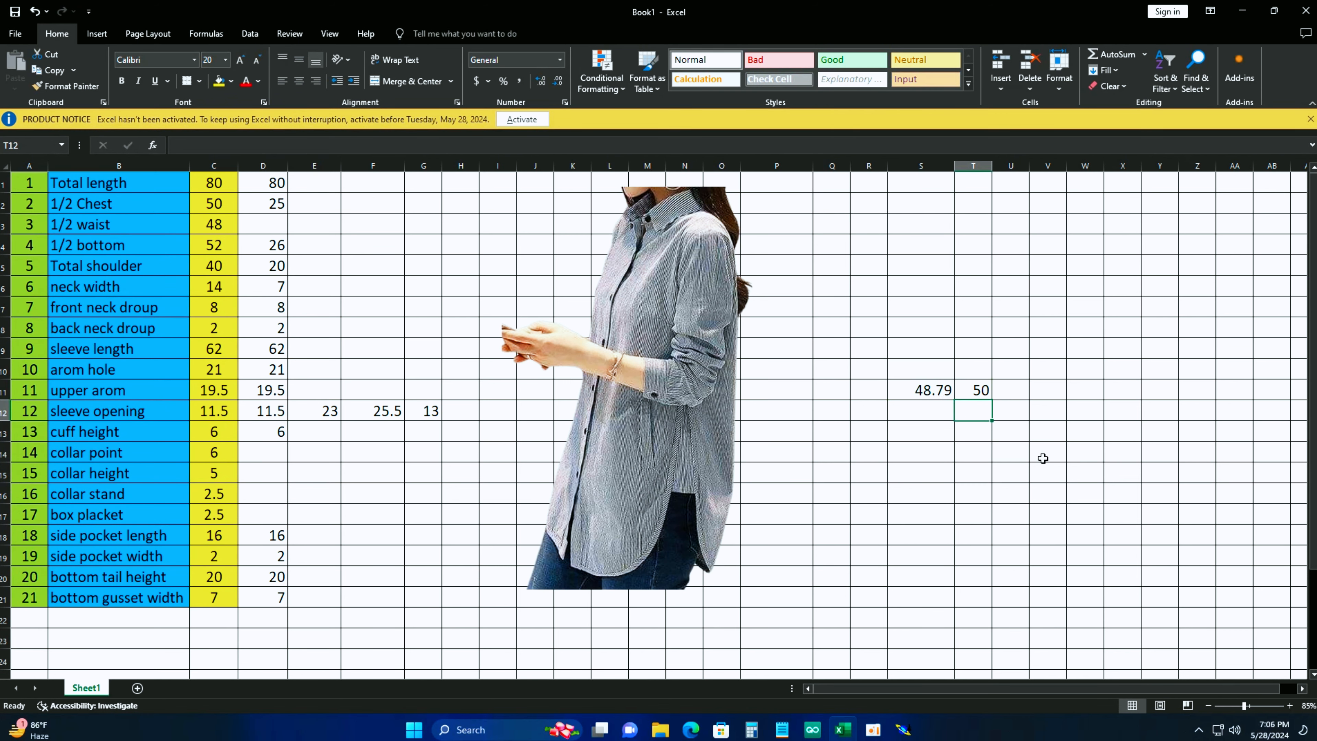
left_click_drag(992, 166, 1006, 164)
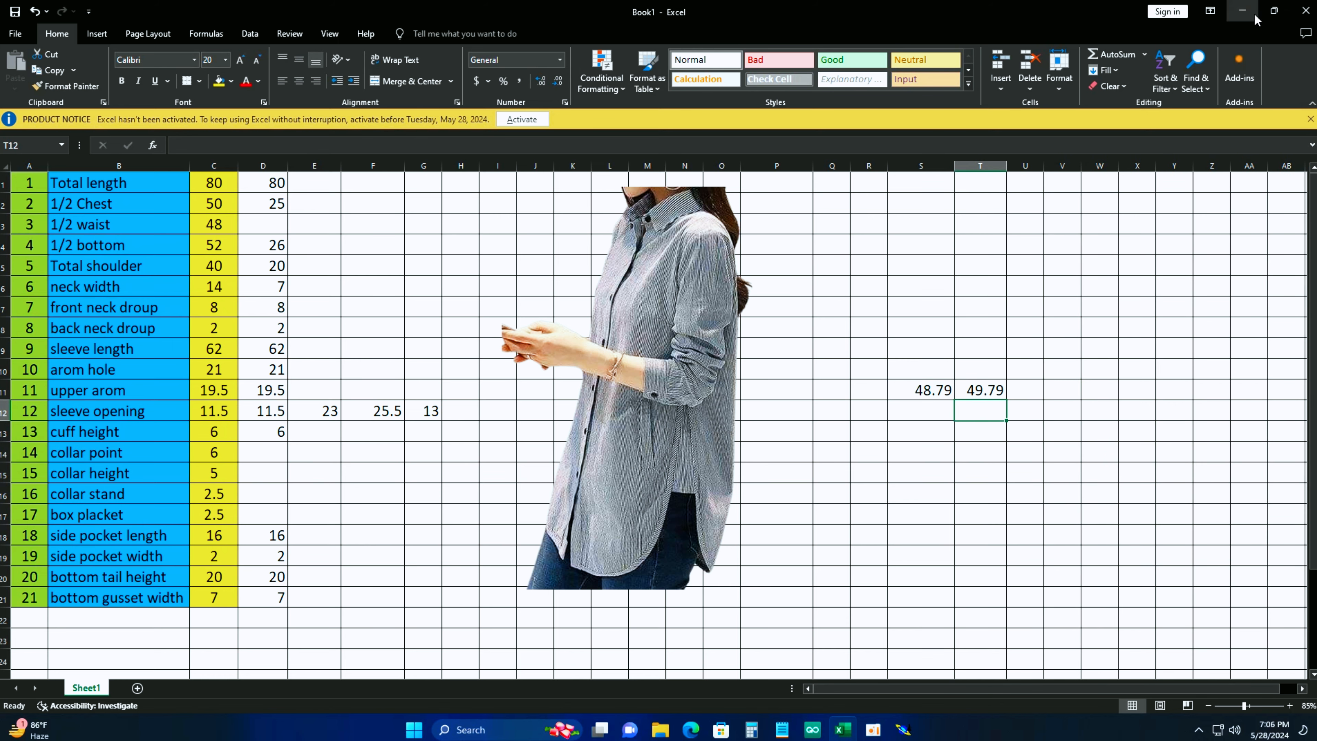
left_click(1242, 10)
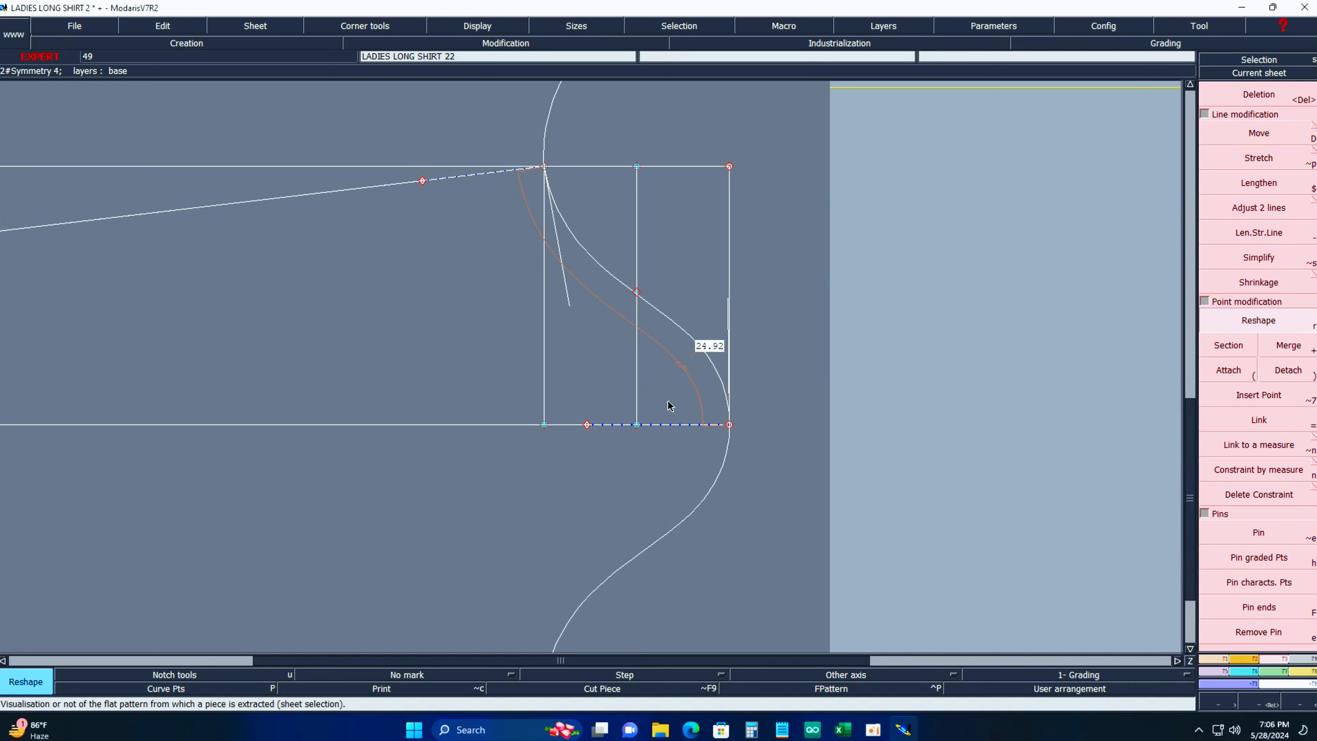
In Modaris, delete the cap curve's length measurement and turn off the display of handles.
key("Delete")
left_click(687, 366)
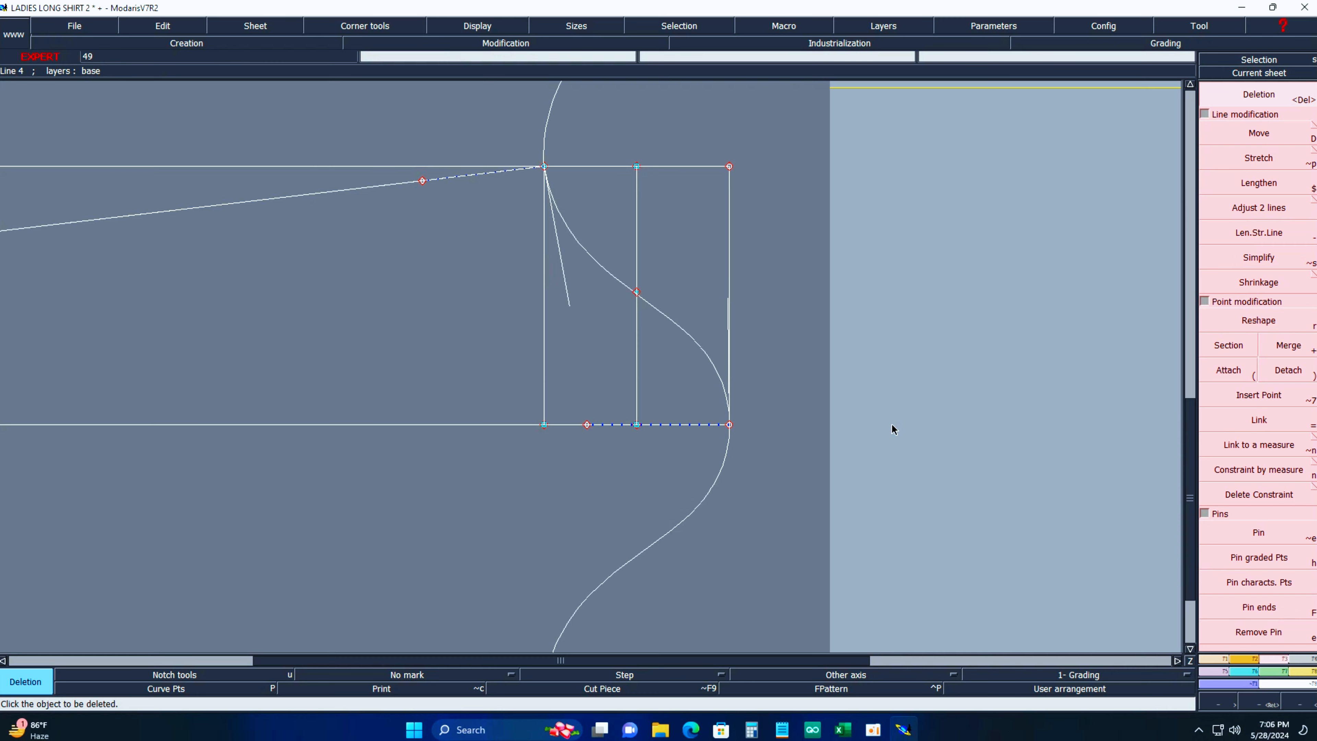
key("Home")
left_click(469, 28)
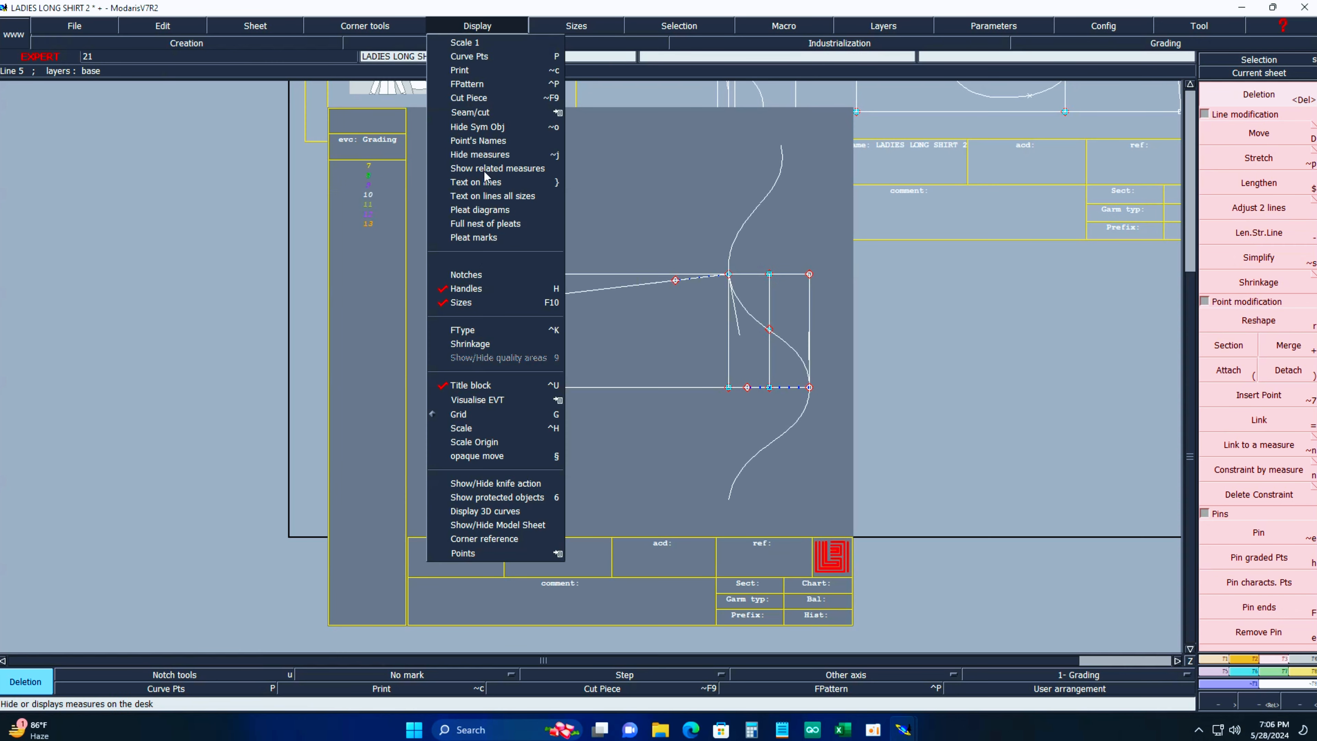
left_click(479, 290)
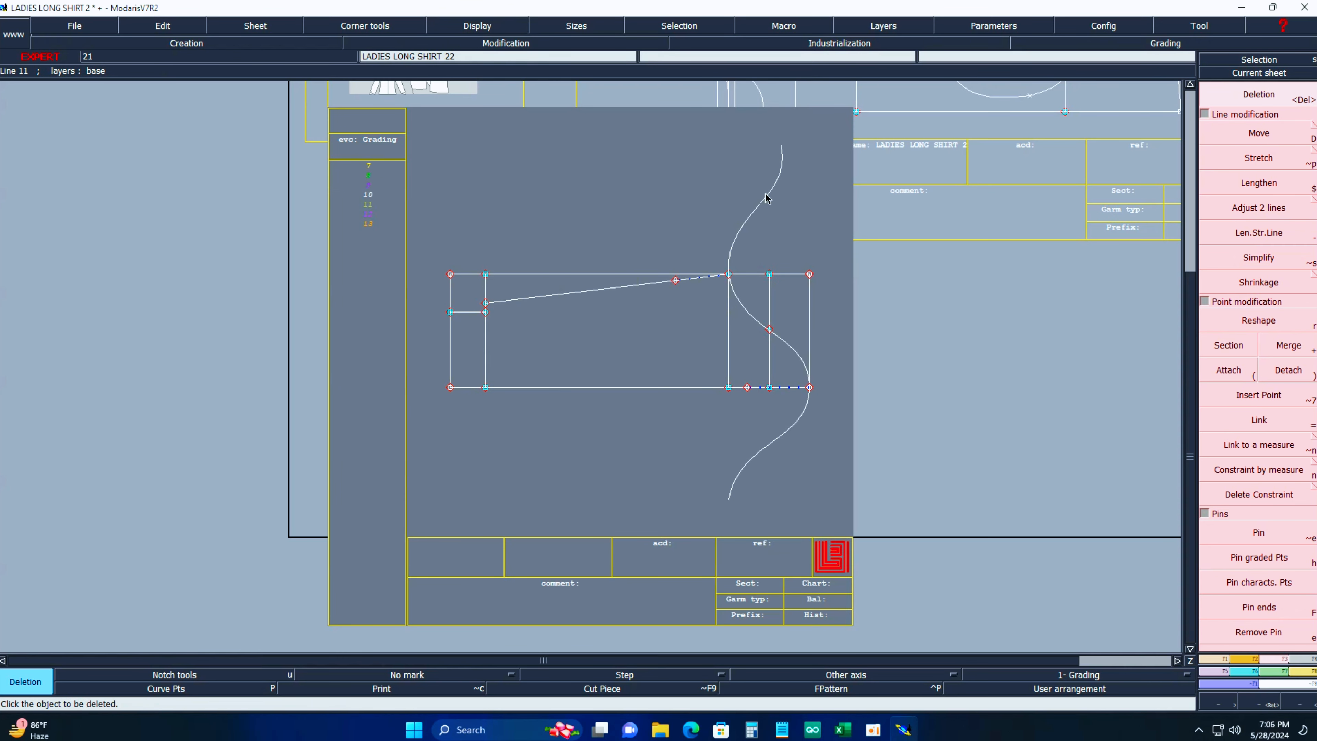
Delete both mirrored cap curves and the two symmetry axes, keeping only the original half-sleeve cap.
left_click(761, 203)
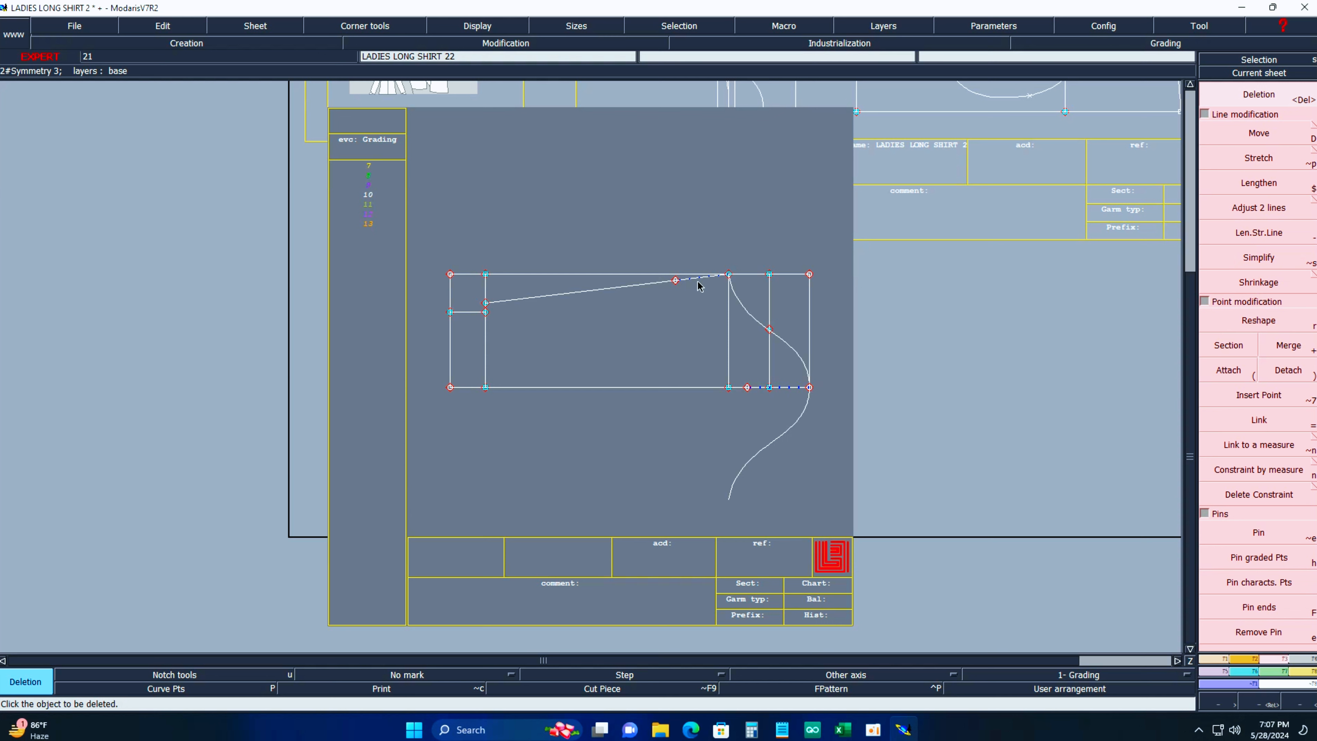
key("Delete")
left_click(675, 280)
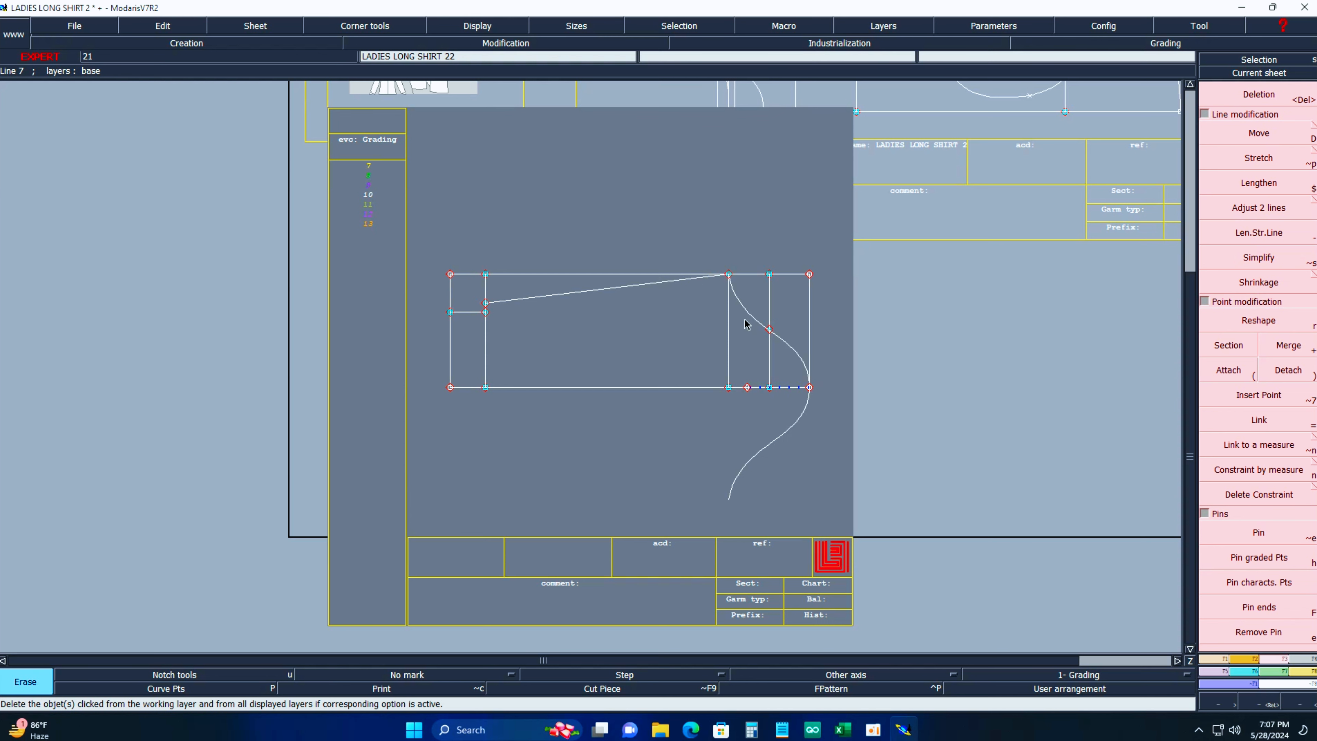
left_click(786, 390)
left_click(747, 390)
key("Delete")
left_click(783, 440)
Review the Curve with constraint and All sizes precision options for parallels and symmetry.
key("Return")
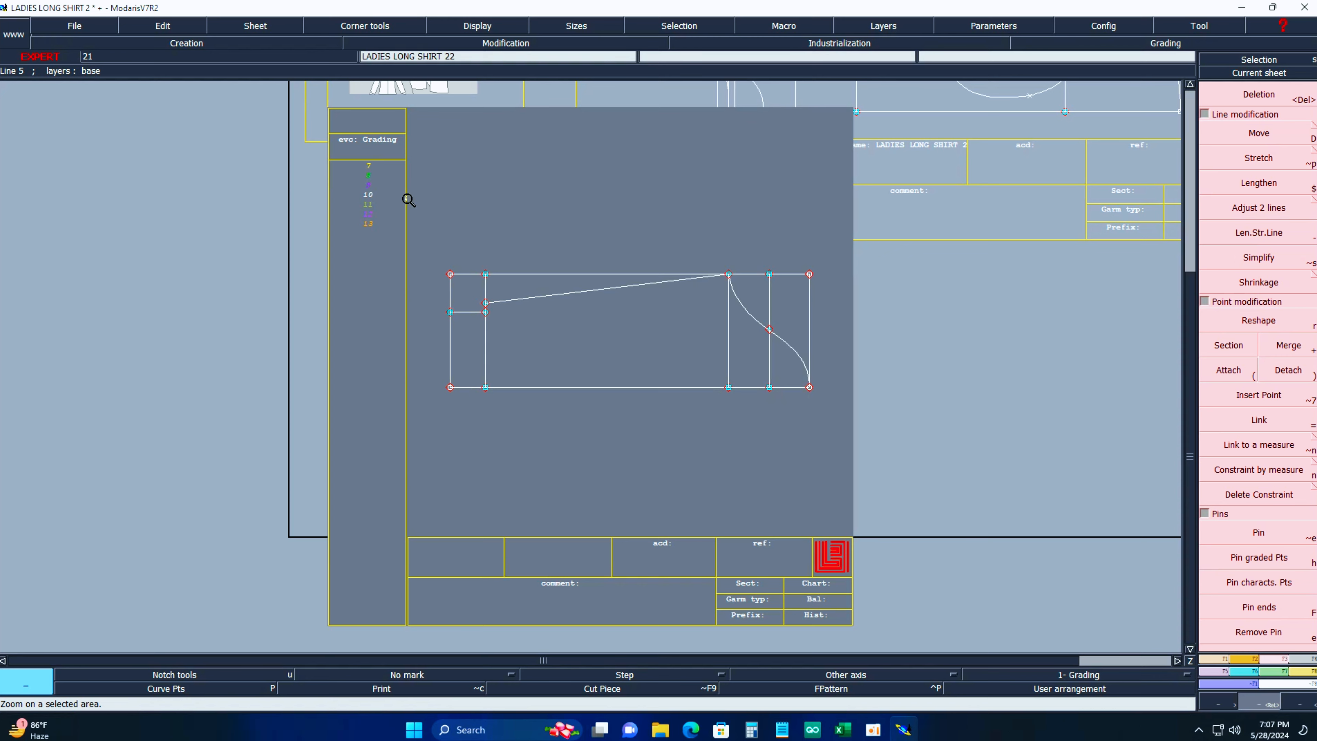
left_click_drag(407, 199, 928, 451)
key("F1")
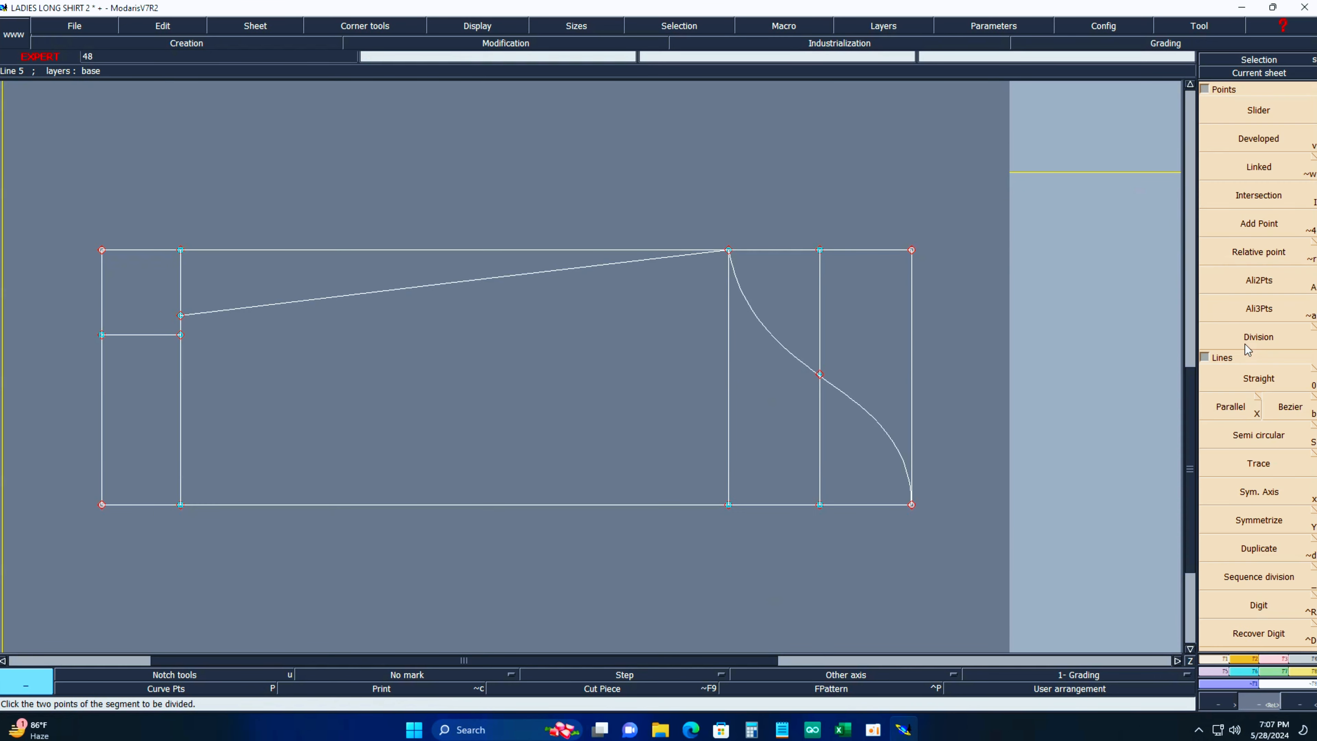
left_click(1257, 397)
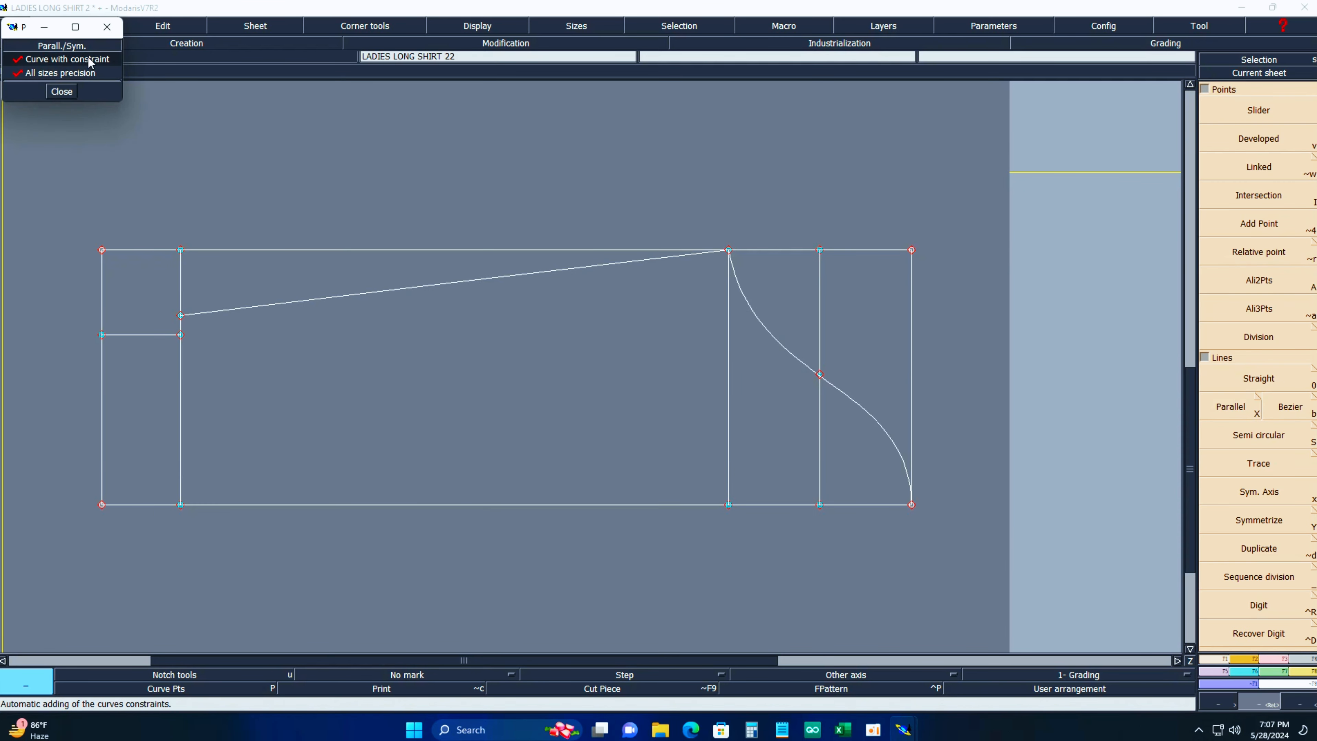
left_click(60, 91)
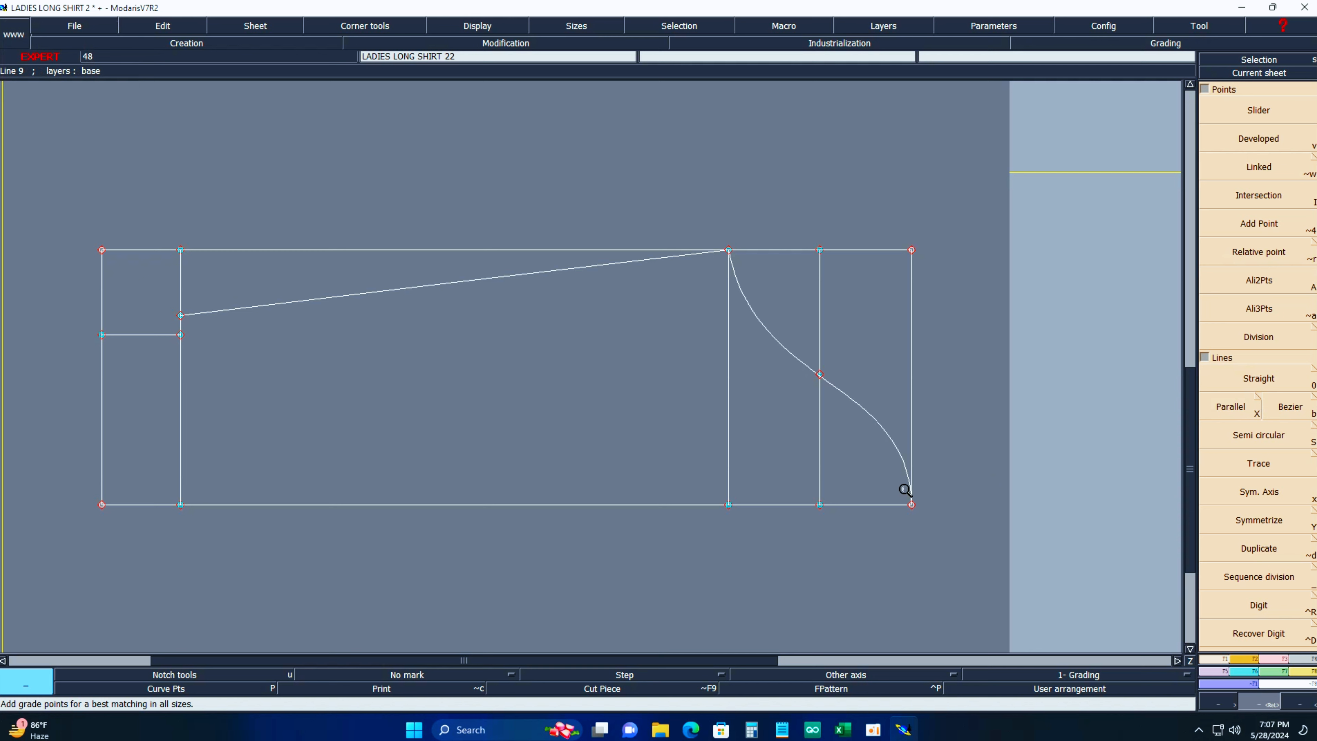
Create a symmetry axis on the sleeve centre line from the cap's crown point and mirror the cap curve across it.
key("s")
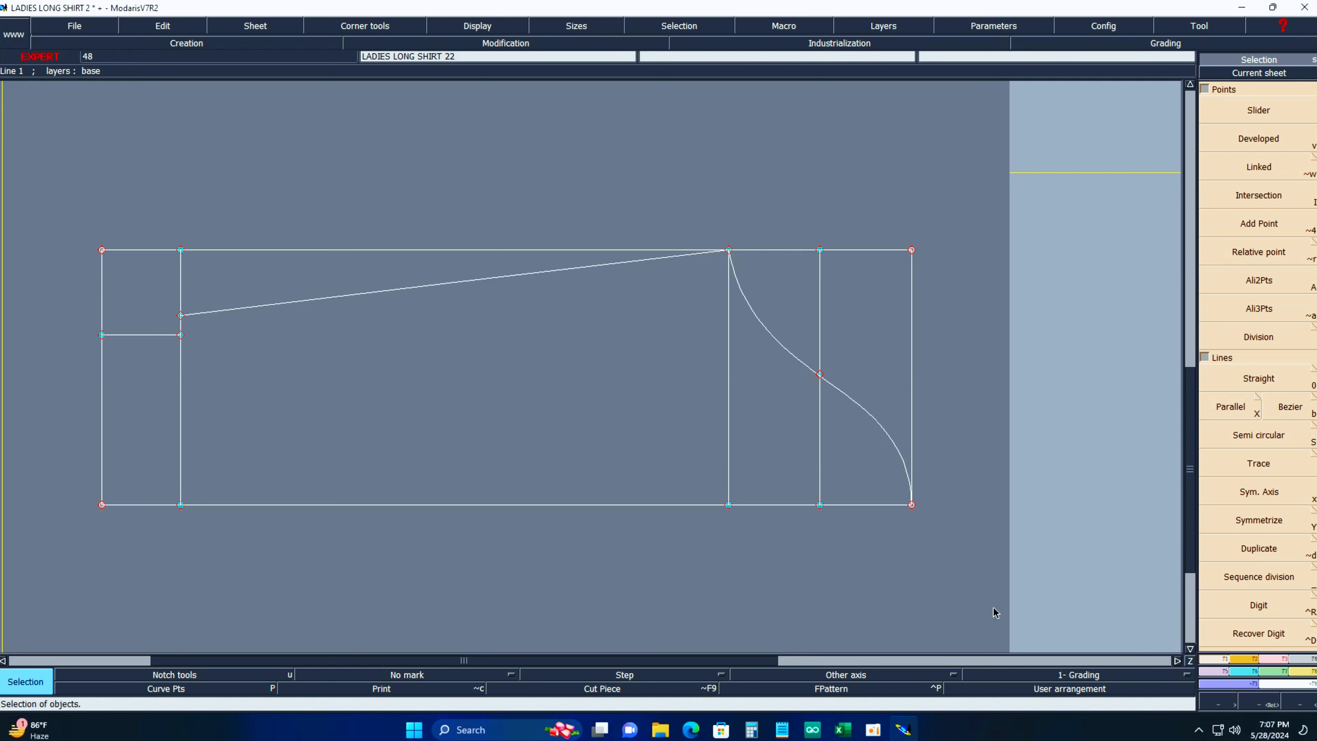
key("x")
left_click(911, 505)
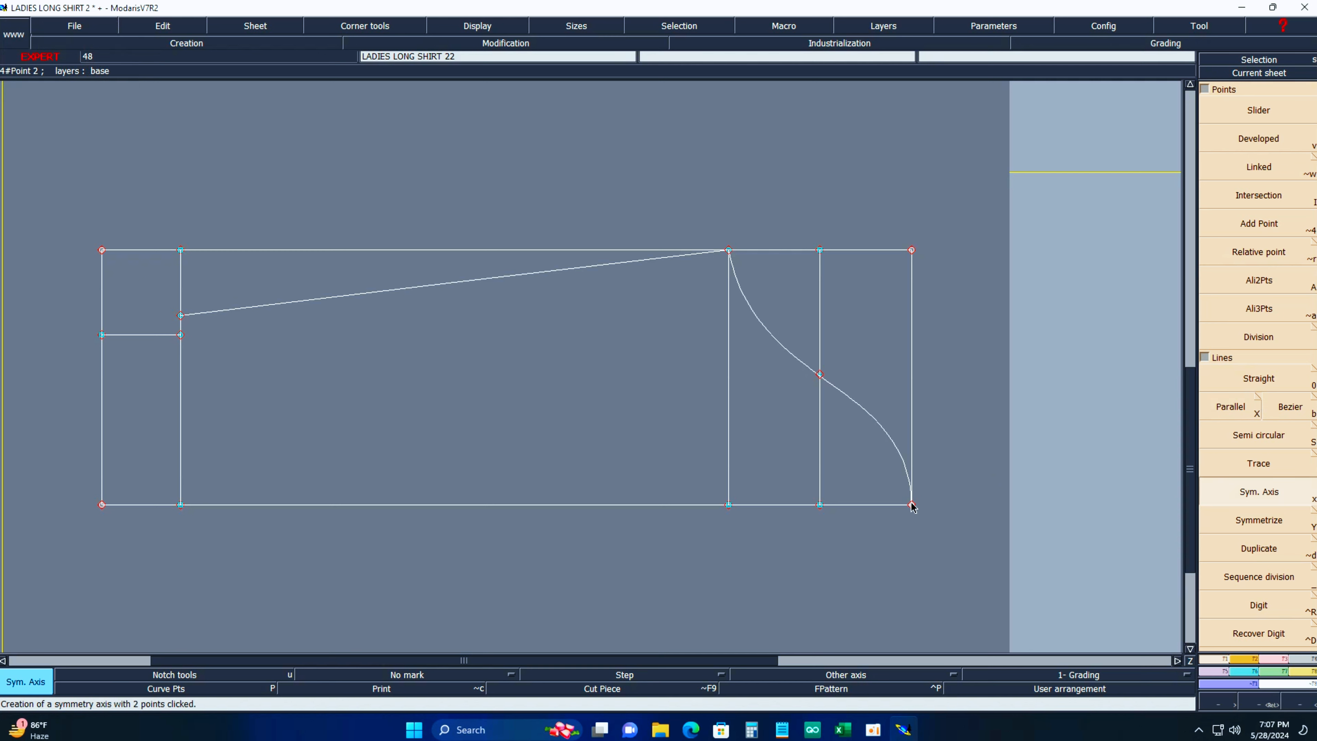
left_click(860, 532)
key("Escape")
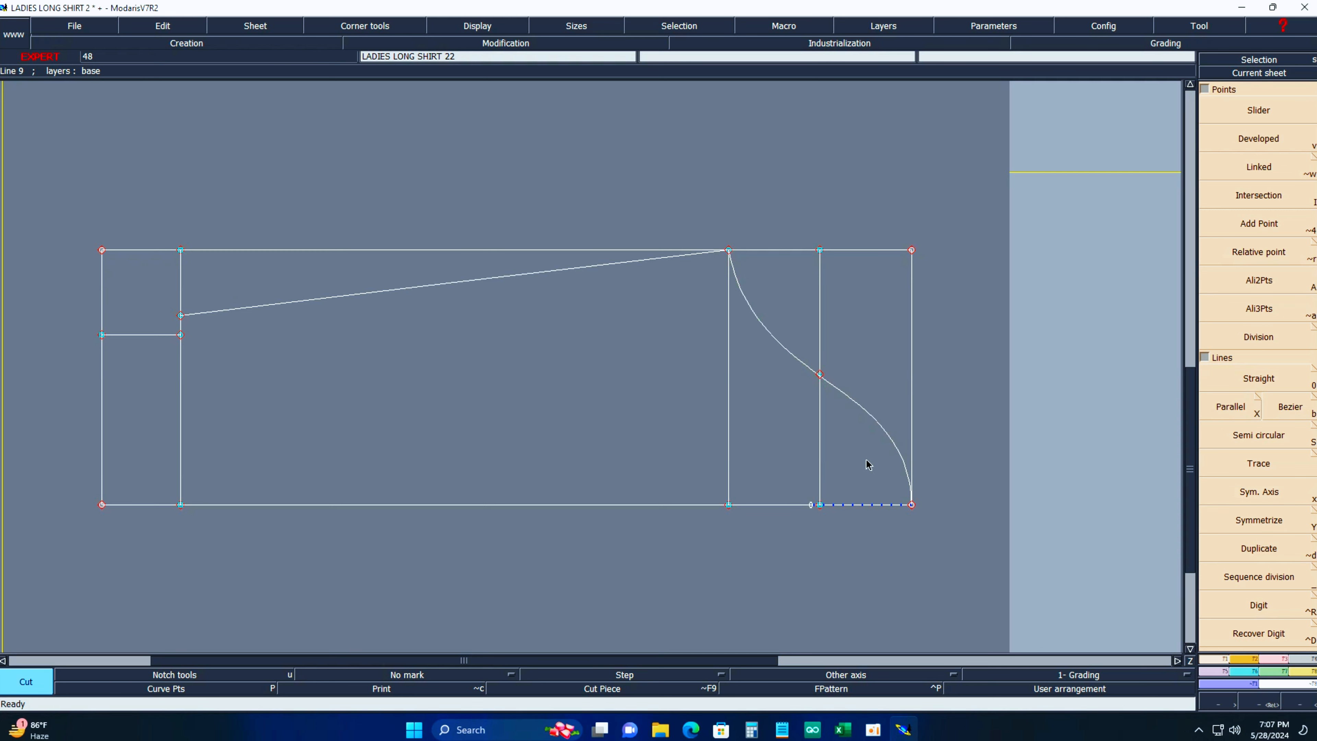
key("shift+y")
left_click(790, 352)
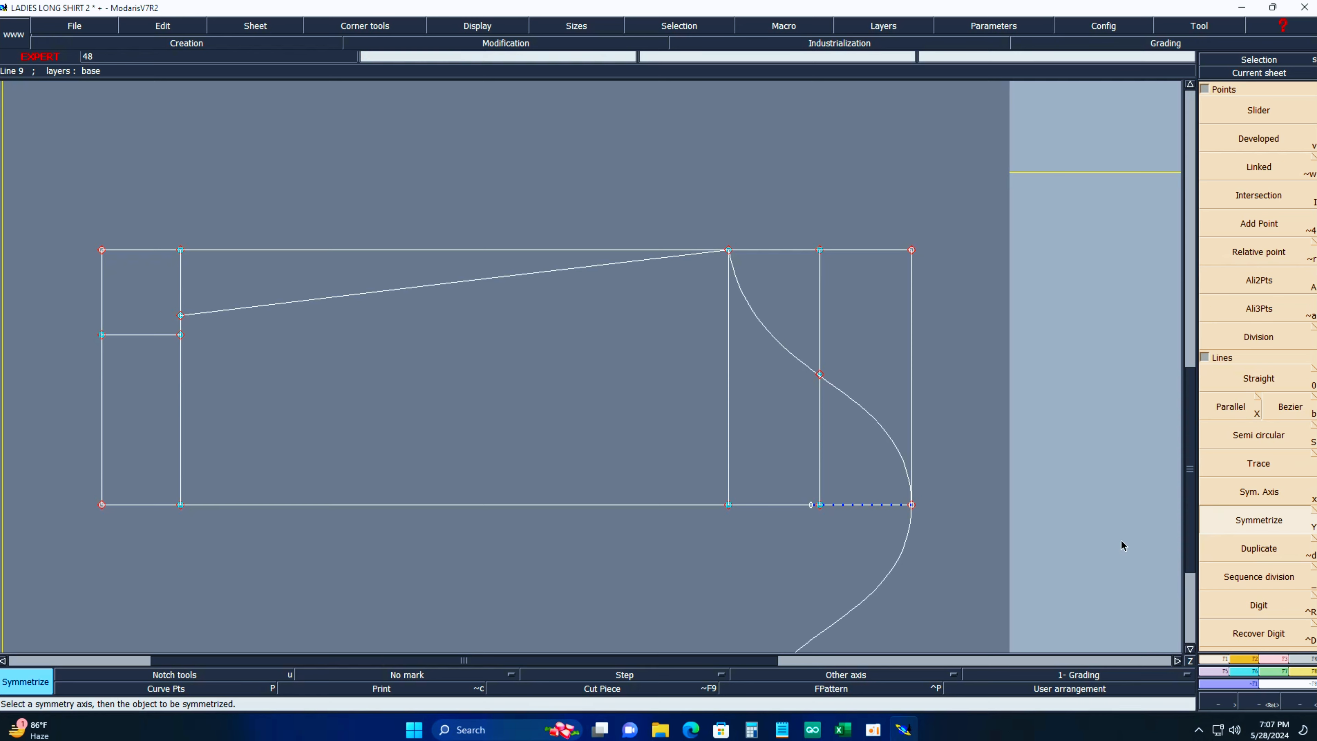
Turn on the Print reference trace and the display of curve handles for reshaping the mirrored cap curve.
left_click(1210, 570)
key("Home")
key("Return")
left_click_drag(569, 304, 851, 549)
left_click(397, 688)
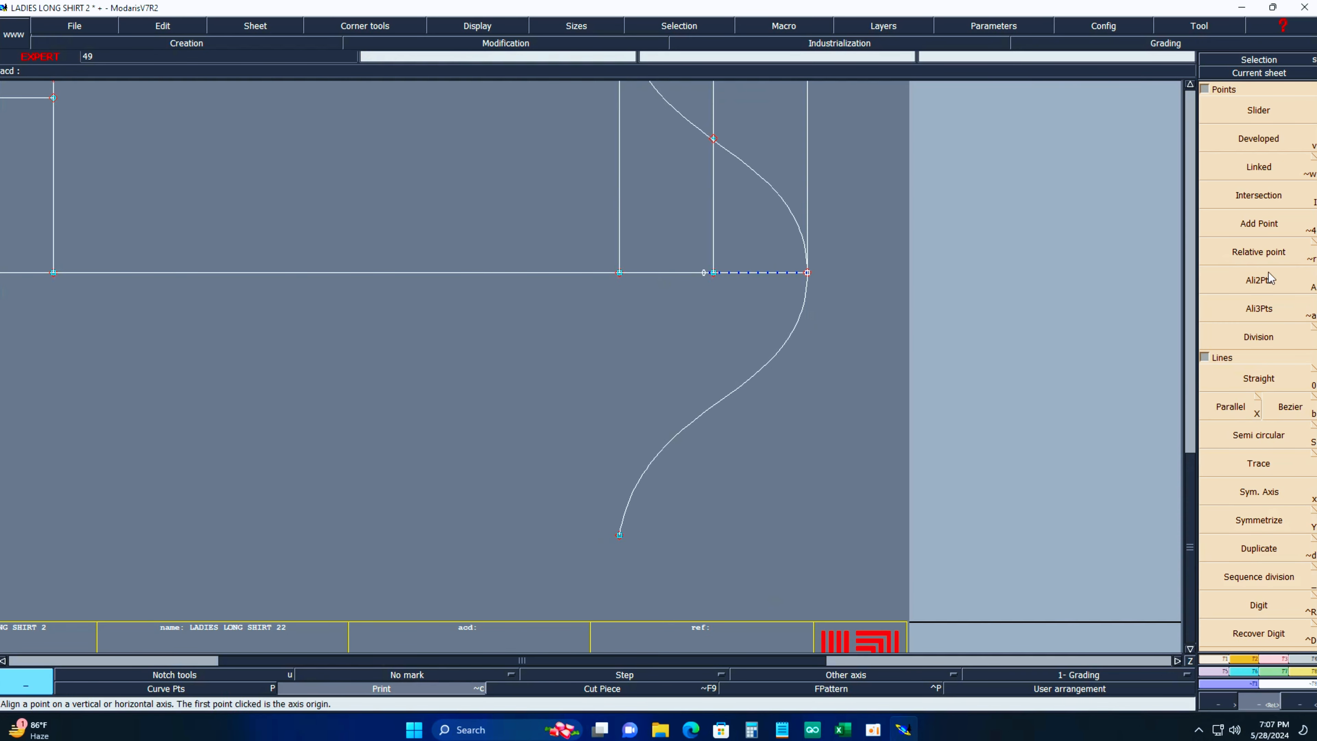
left_click(477, 25)
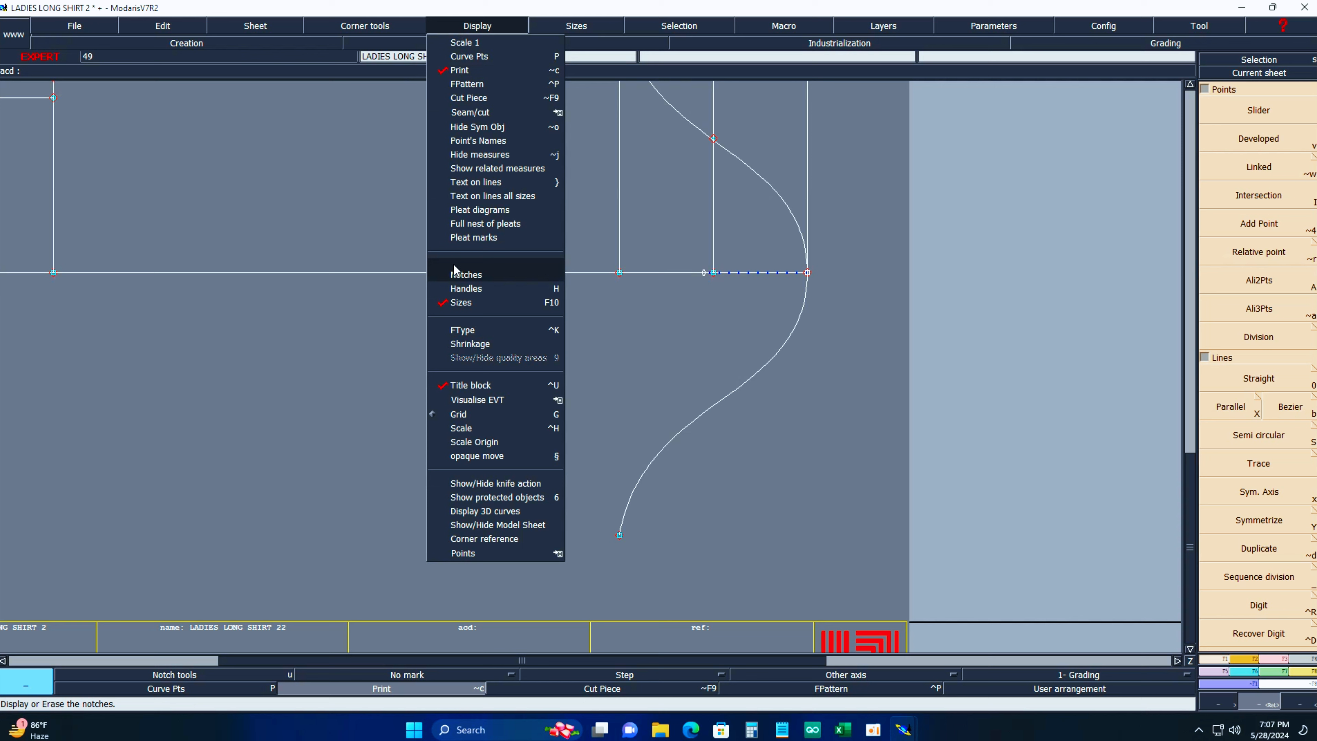
left_click(473, 289)
Reshape the mirrored cap curve by extending its underarm handle, hollowing the curve slightly near the underarm.
key("shift+s")
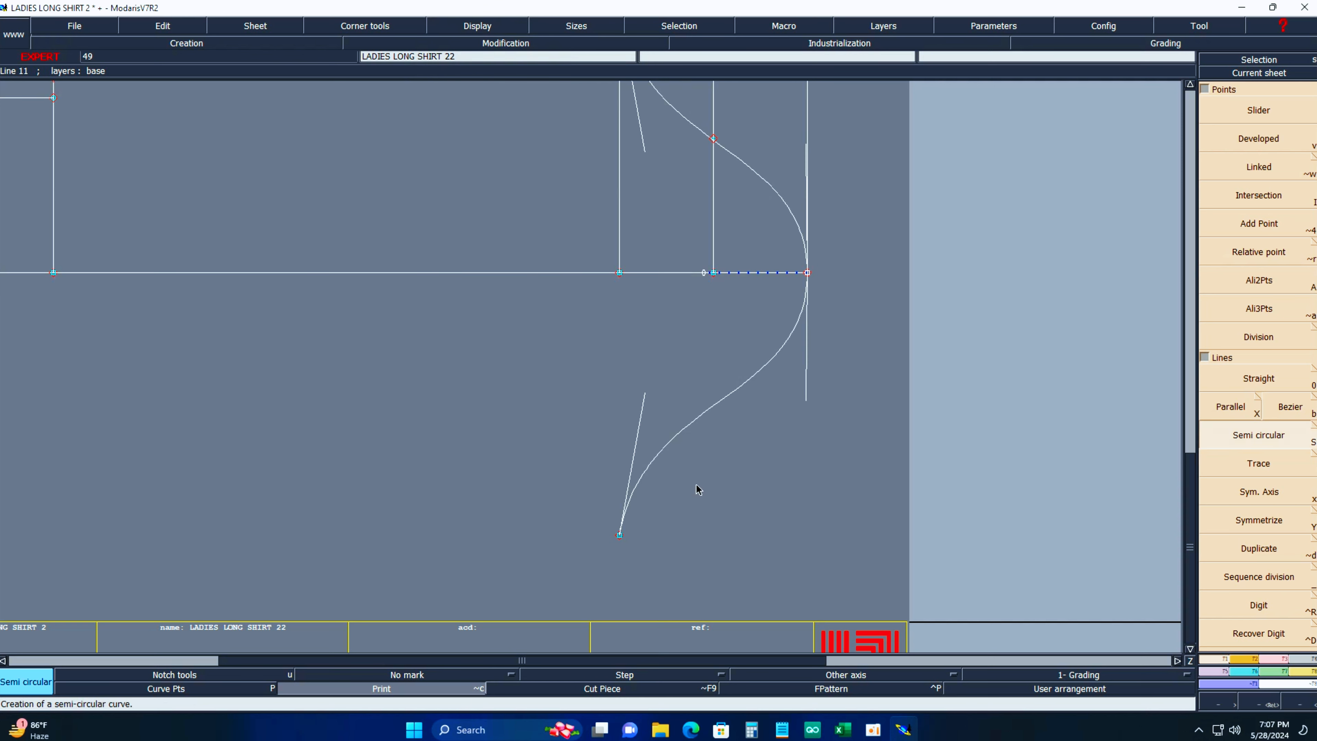
key("shift+e")
key("r")
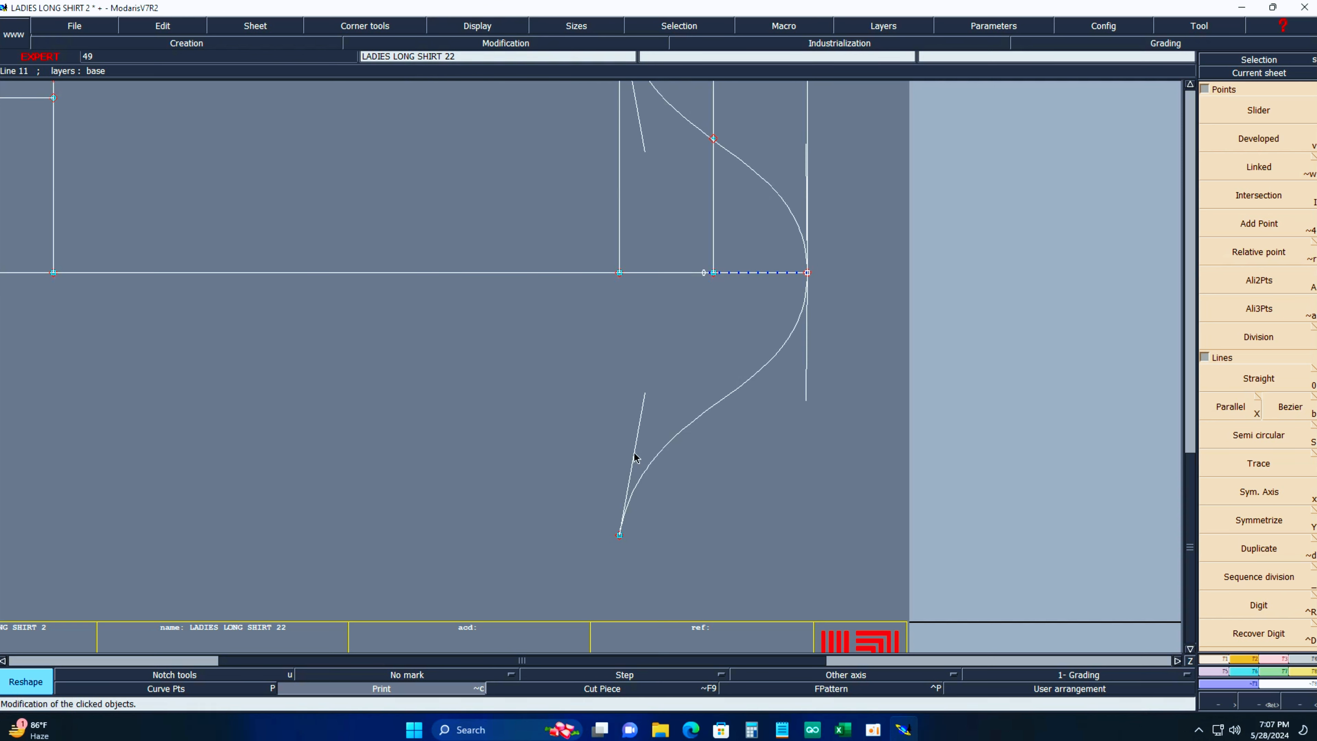
left_click(644, 394)
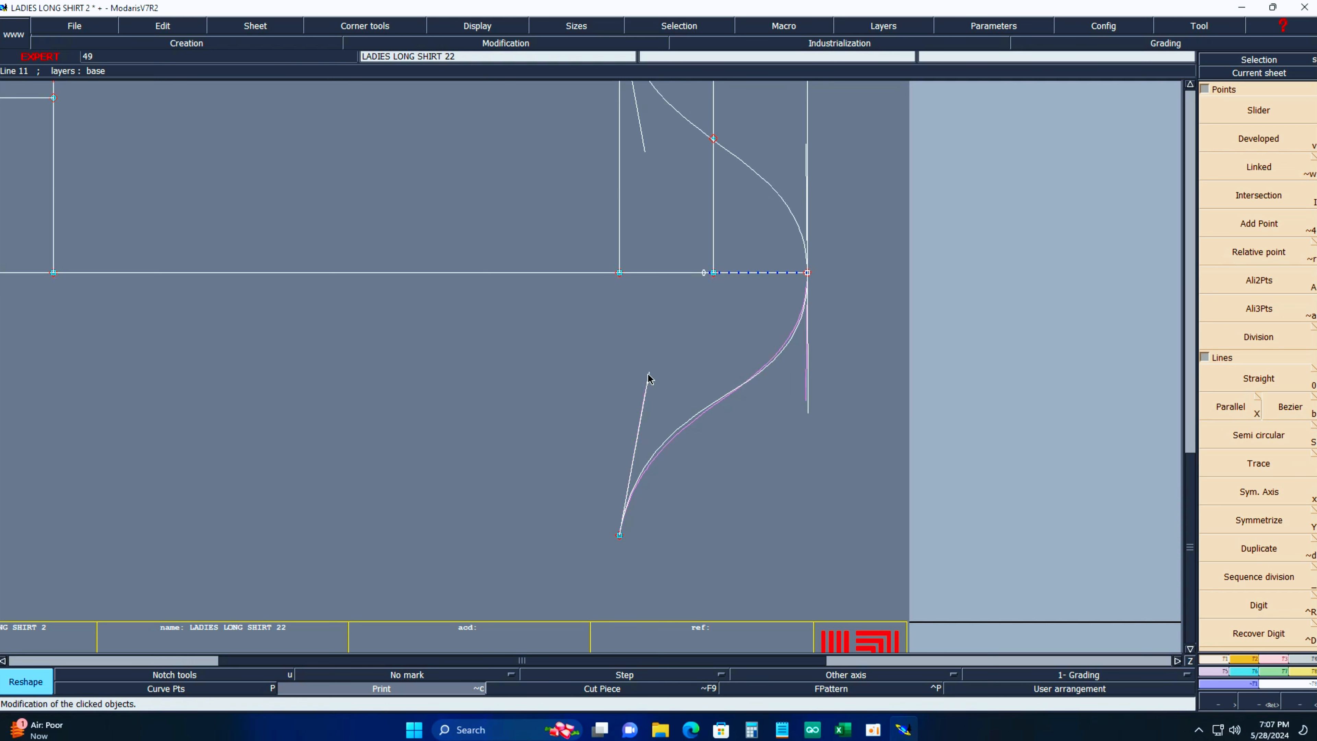
left_click(648, 358)
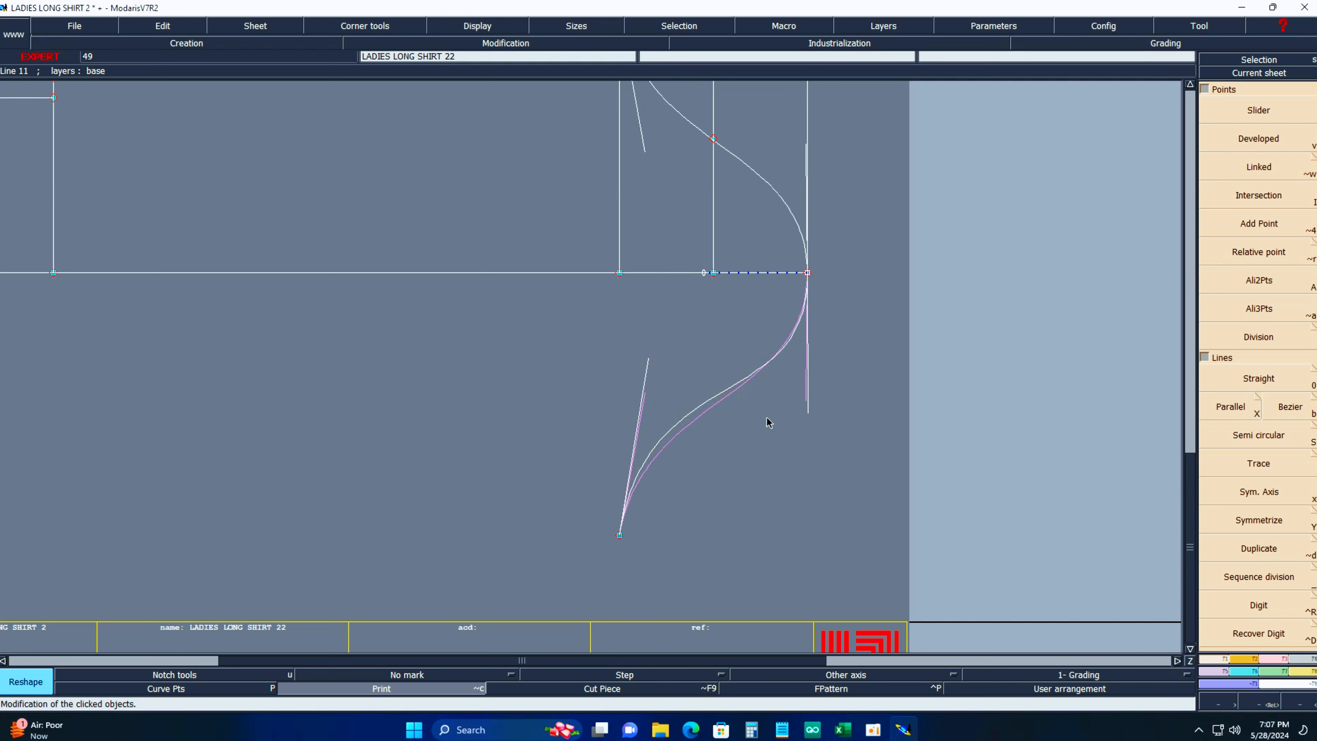
Place a developed point about 10 cm along the mirrored cap curve from its underarm end and add a notch there.
key("v")
left_click(619, 537)
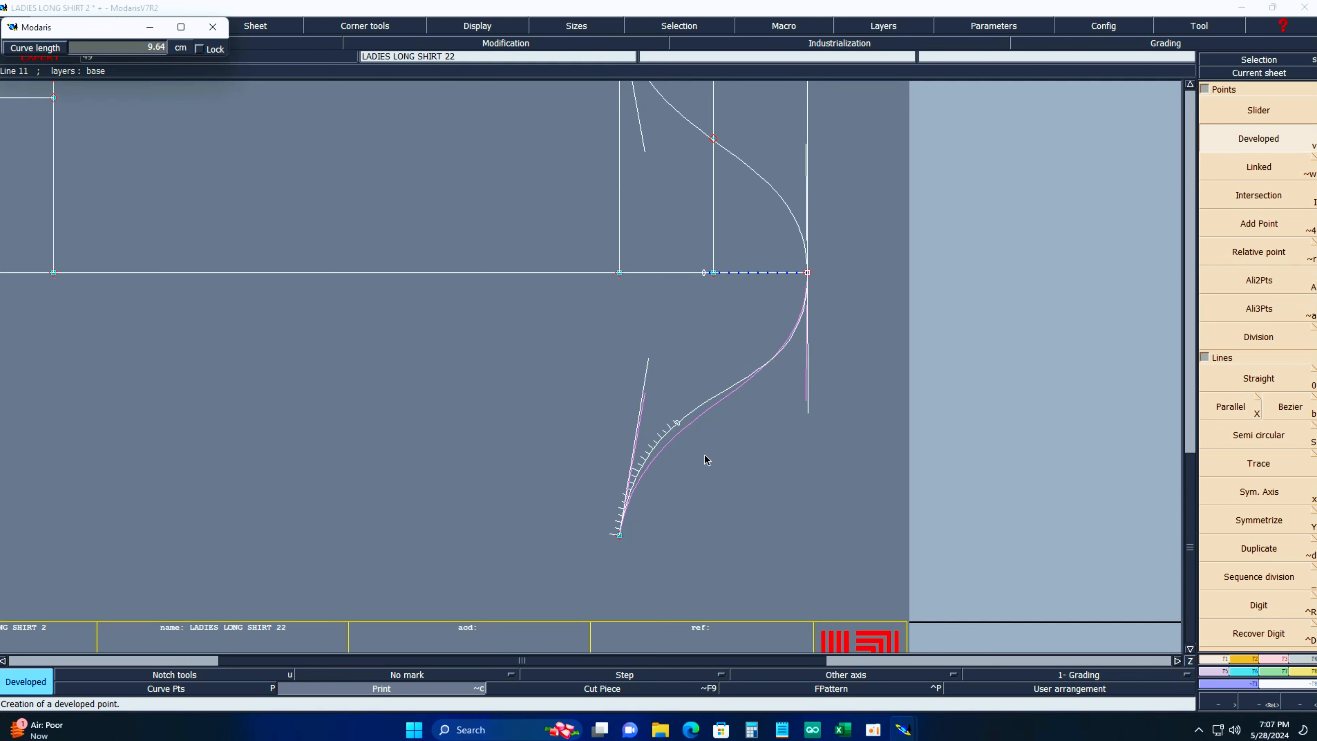
left_click(707, 460)
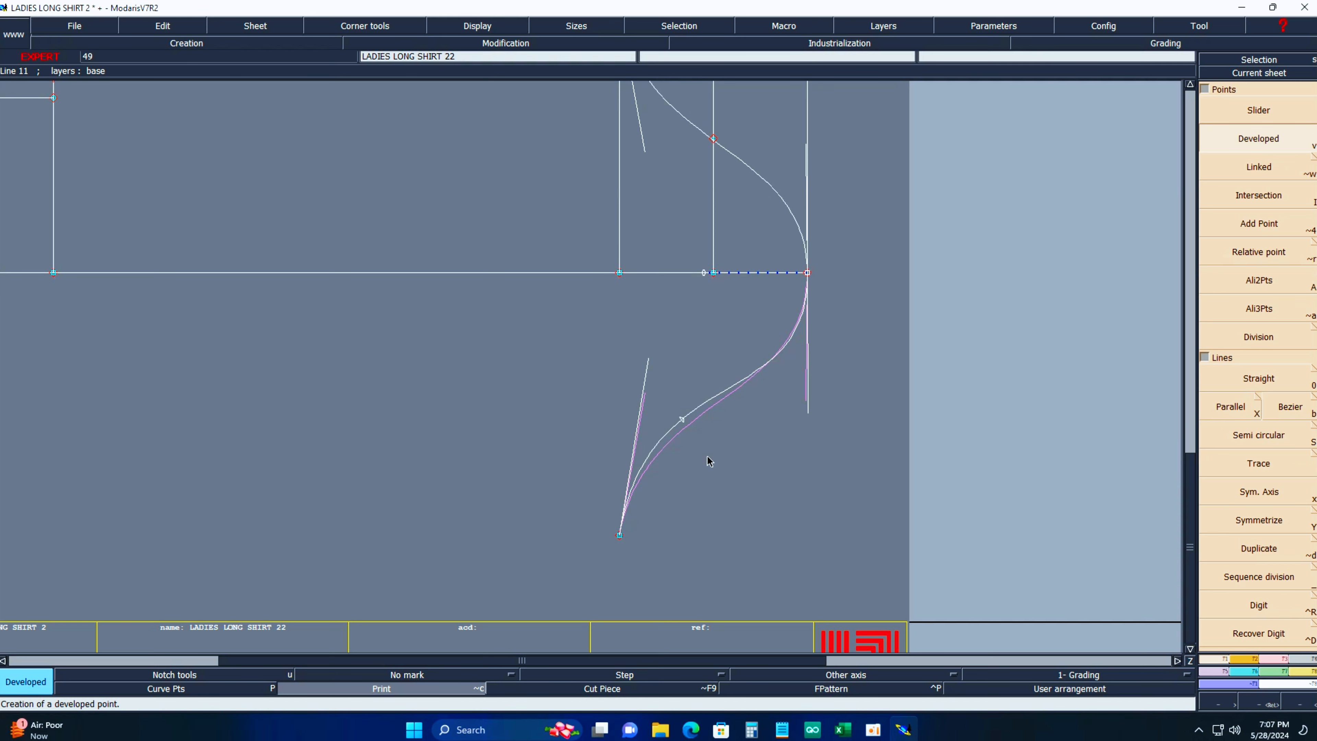
key("u")
left_click(688, 425)
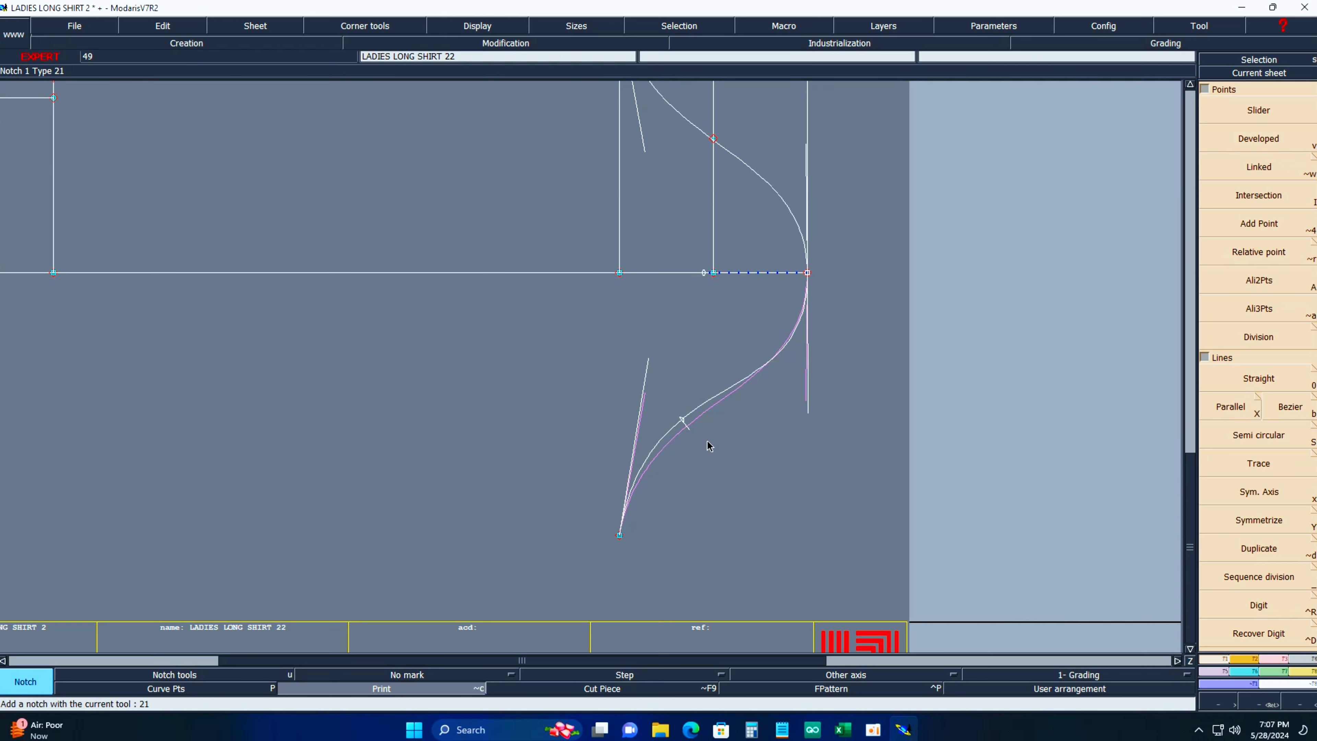
On the original cap curve, place developed points 10 cm from the underarm and 1 cm further along, and notch both.
key("Home")
key("Return")
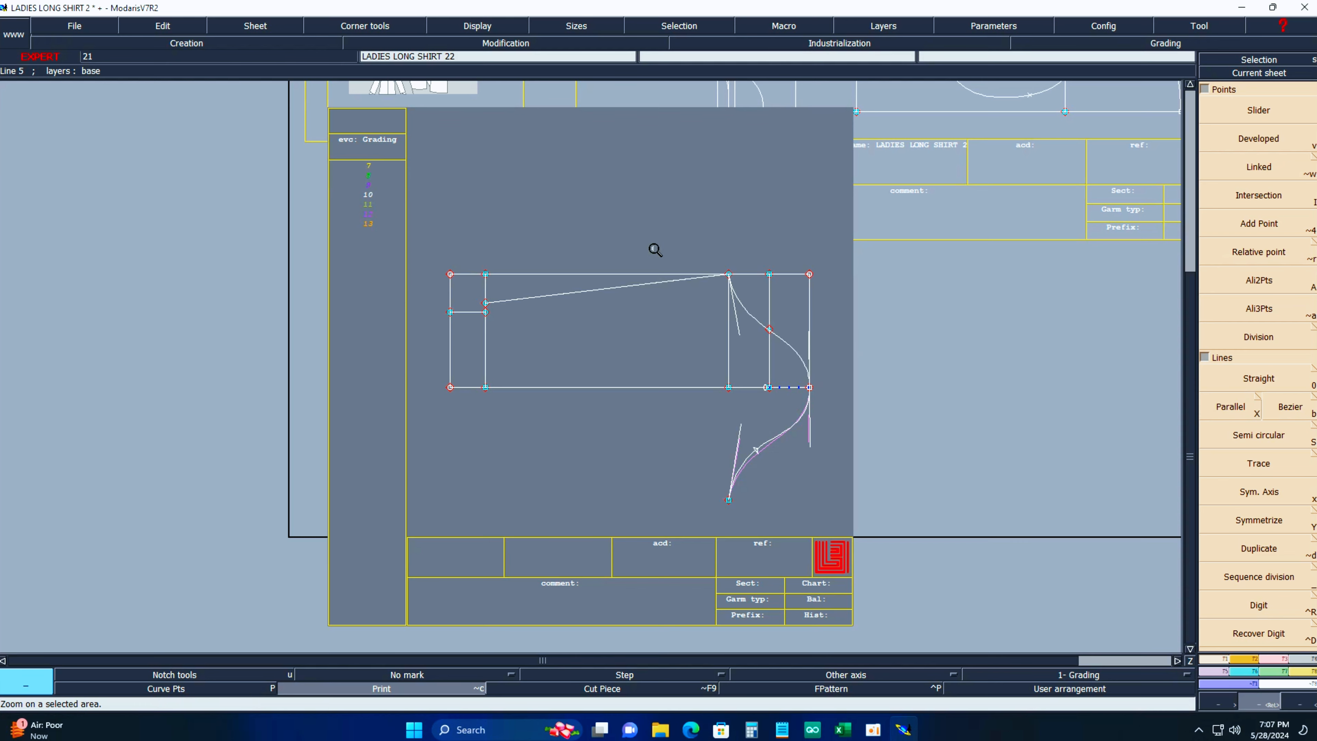
left_click_drag(656, 250, 845, 423)
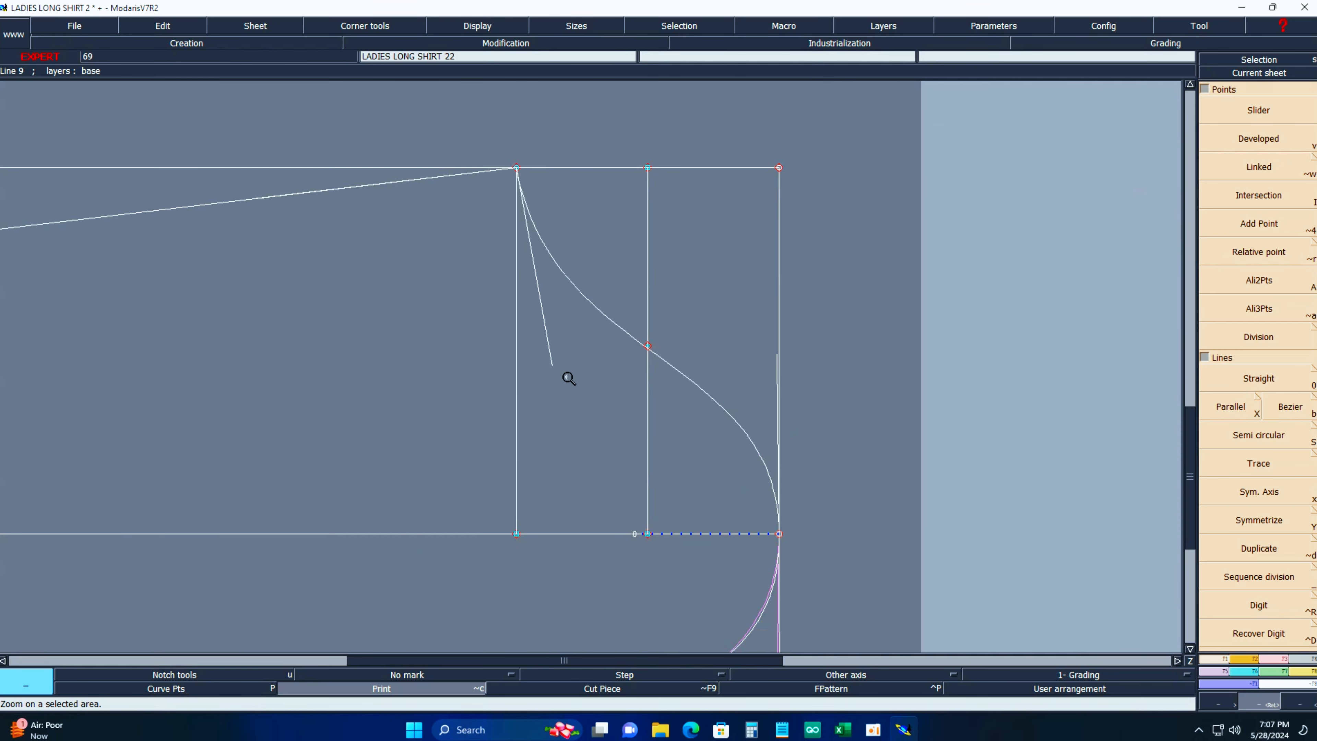
key("v")
left_click(517, 170)
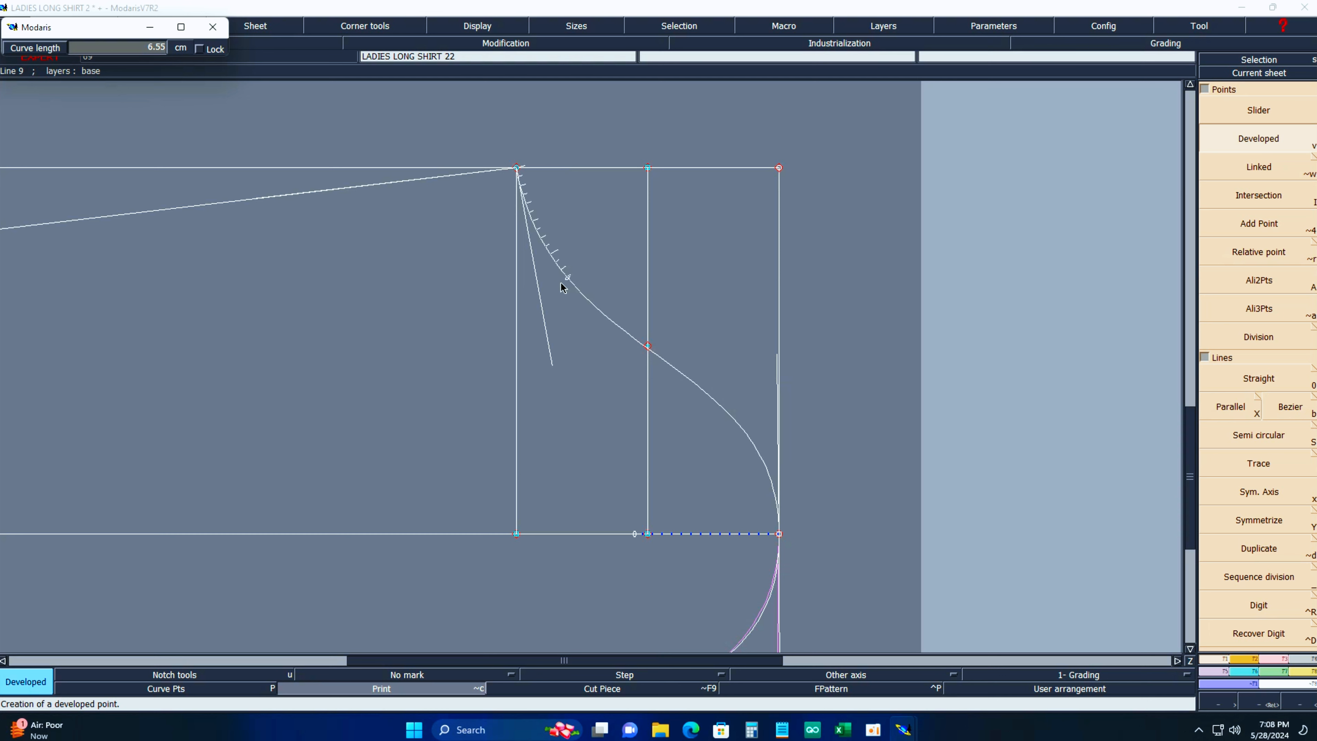
type("10")
key("Return")
type("1")
key("Return")
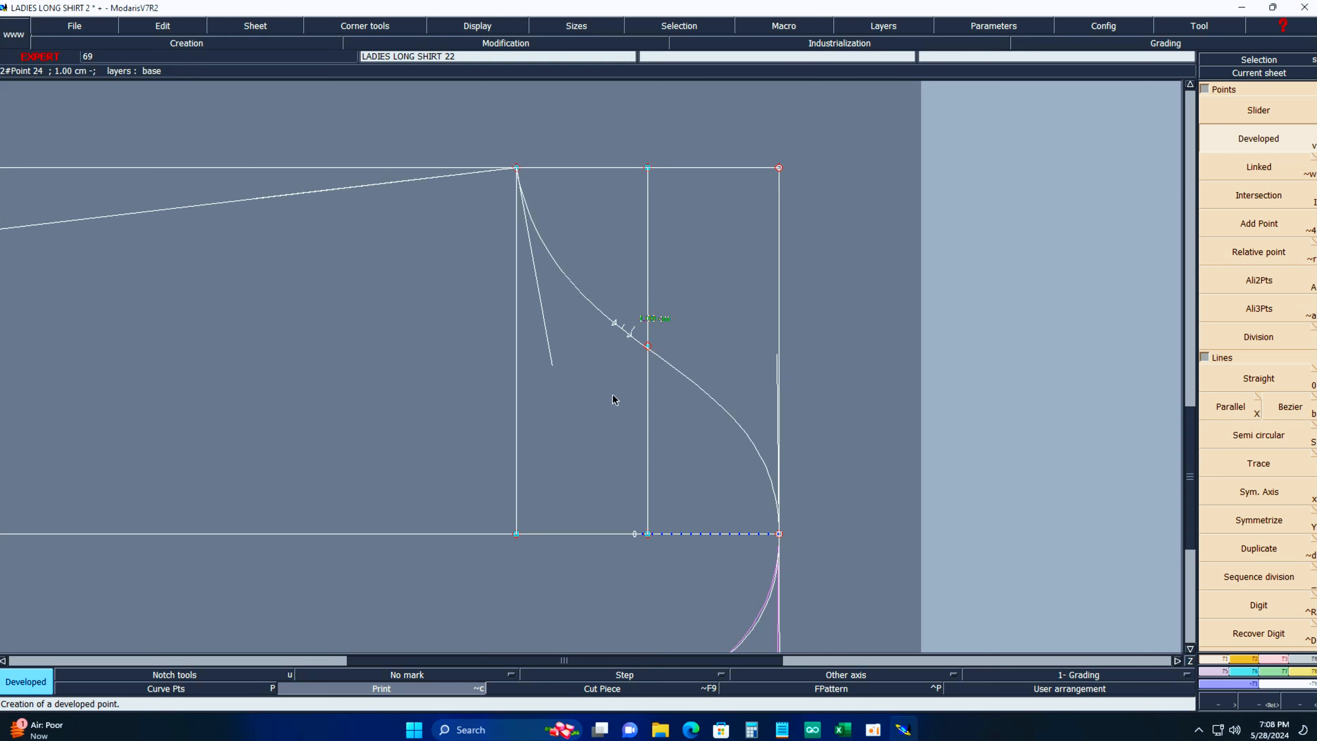
key("u")
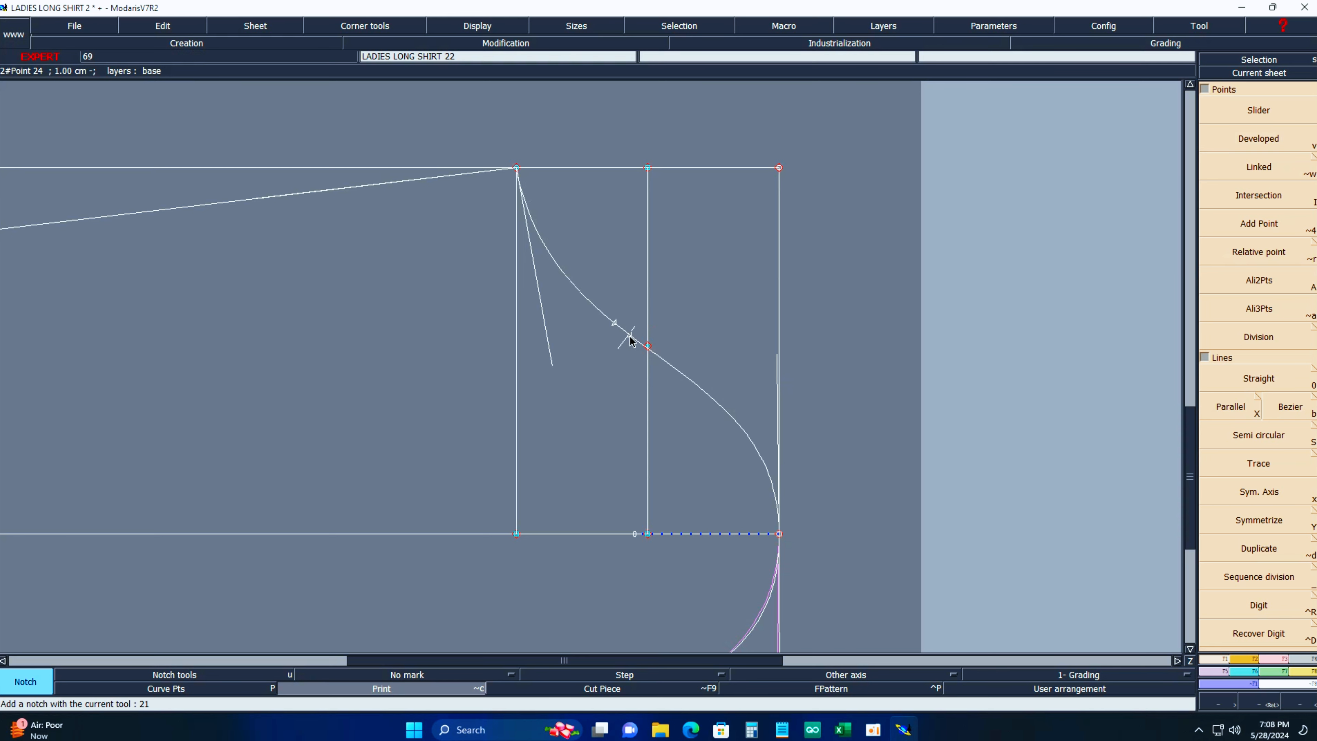
left_click(615, 324)
Mirror the underarm seam, the short cuff side line and both cross lines at the cuff over the sleeve centre line.
key("Home")
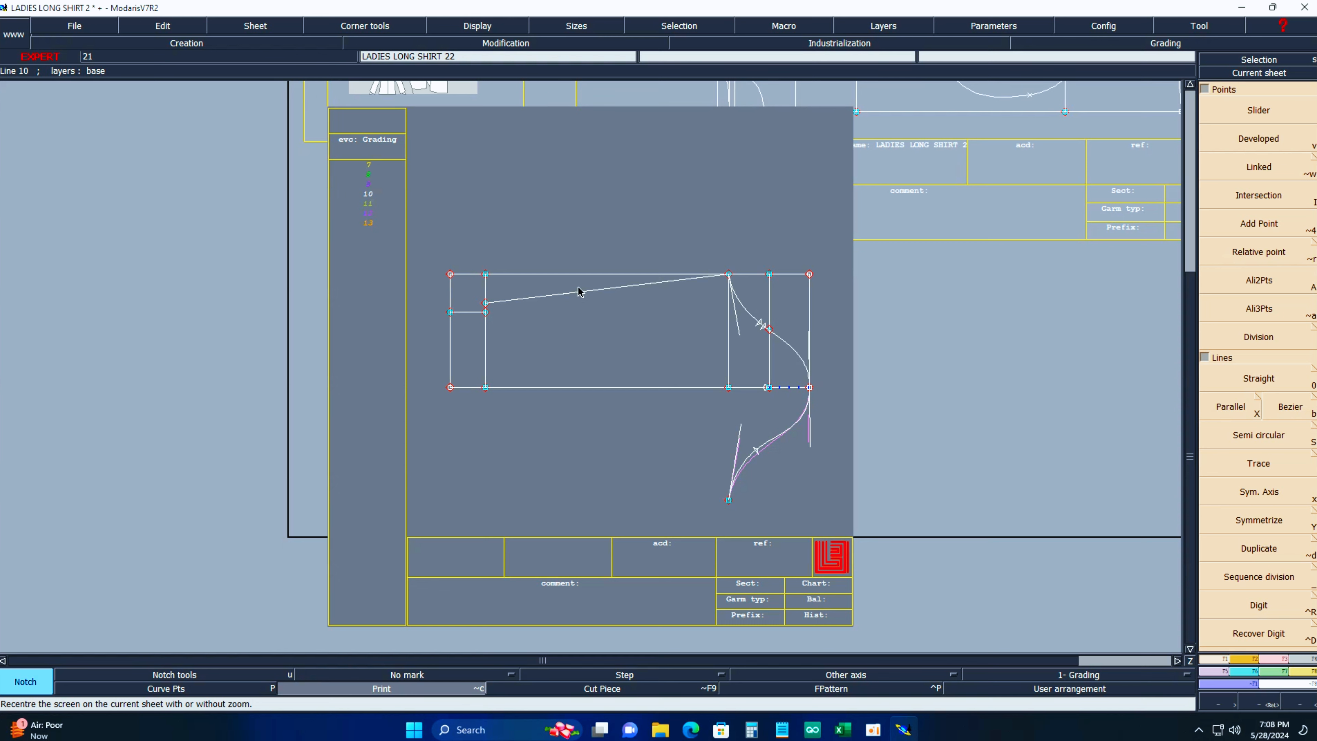
key("c")
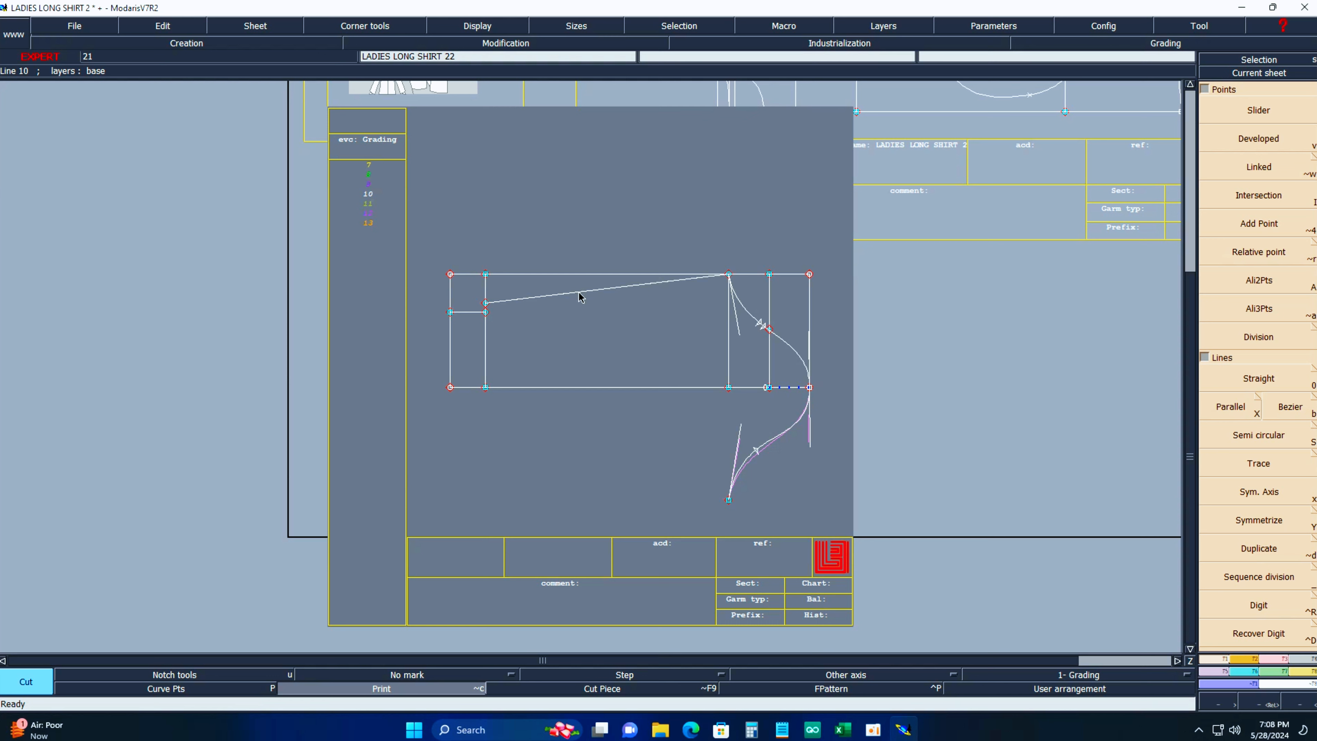
key("shift+y")
left_click(580, 297)
left_click(473, 314)
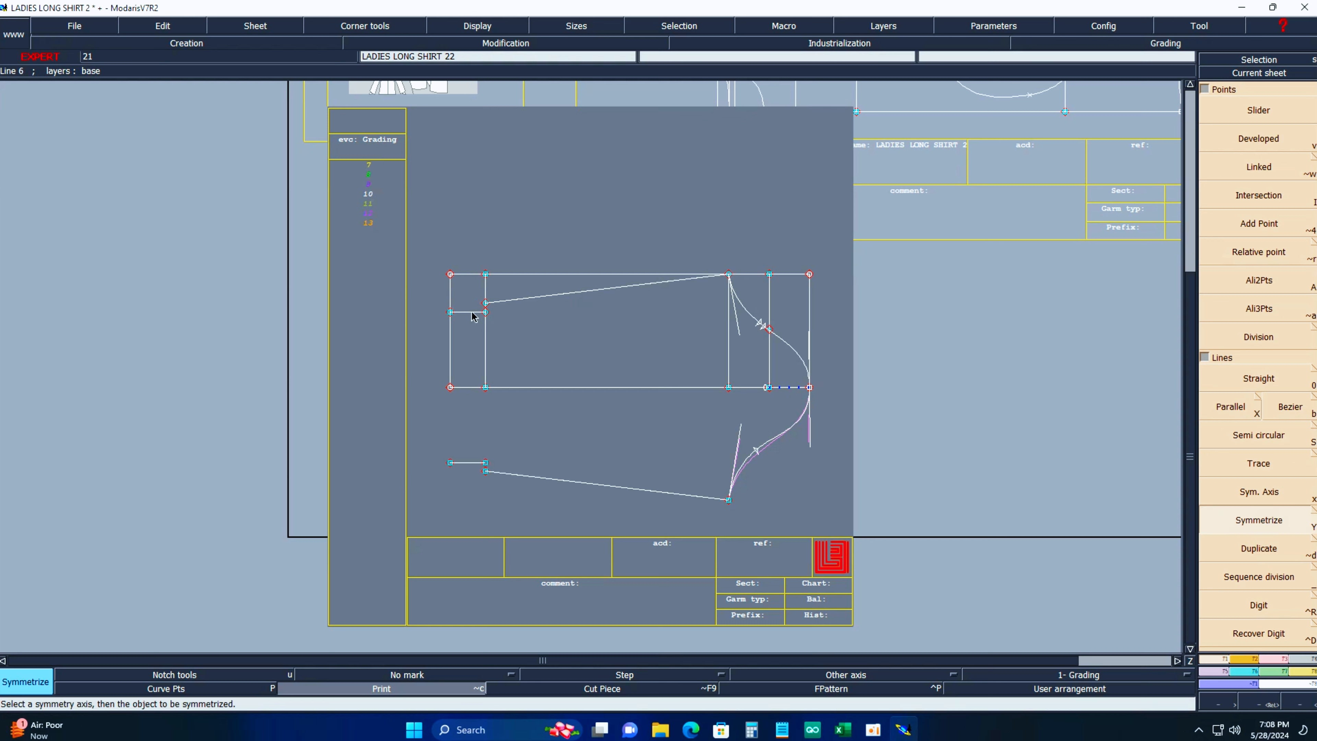
left_click(451, 326)
left_click(485, 326)
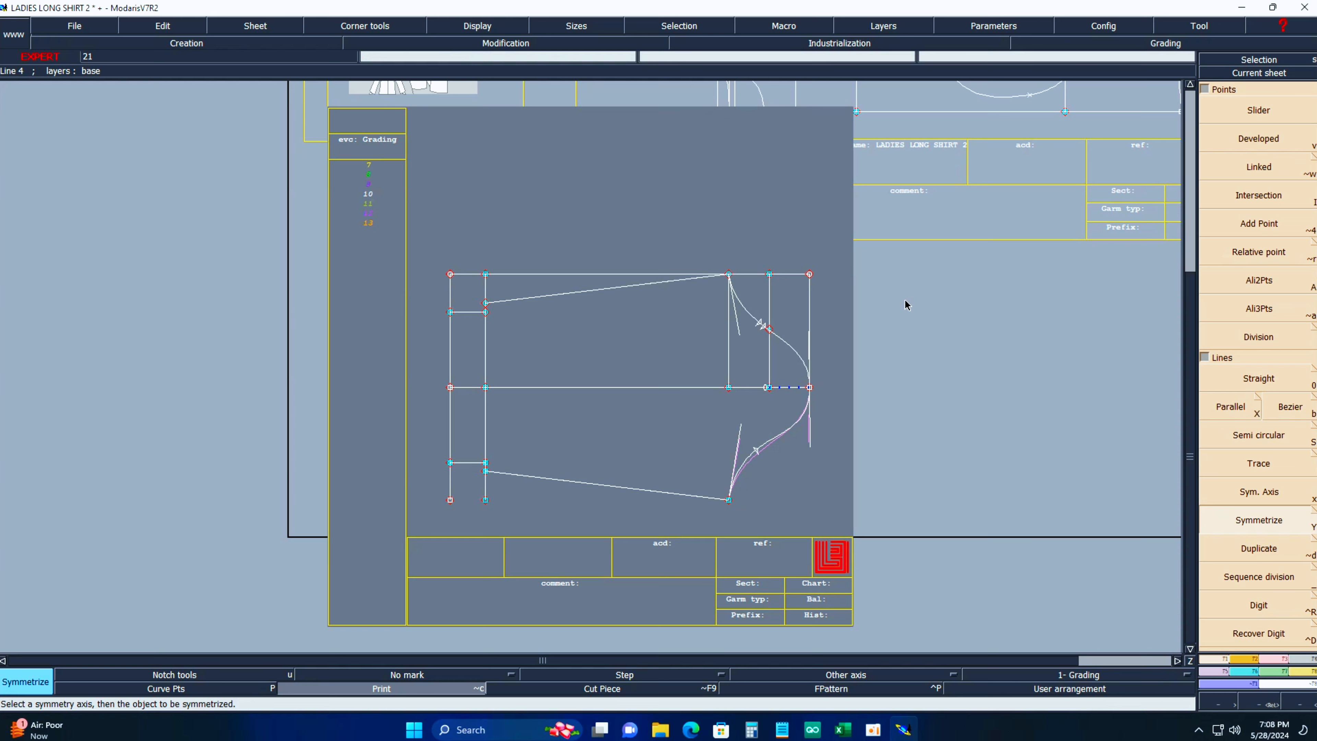
Turn off the display of curve handles and the Print reference trace.
key("Return")
left_click_drag(356, 223, 904, 555)
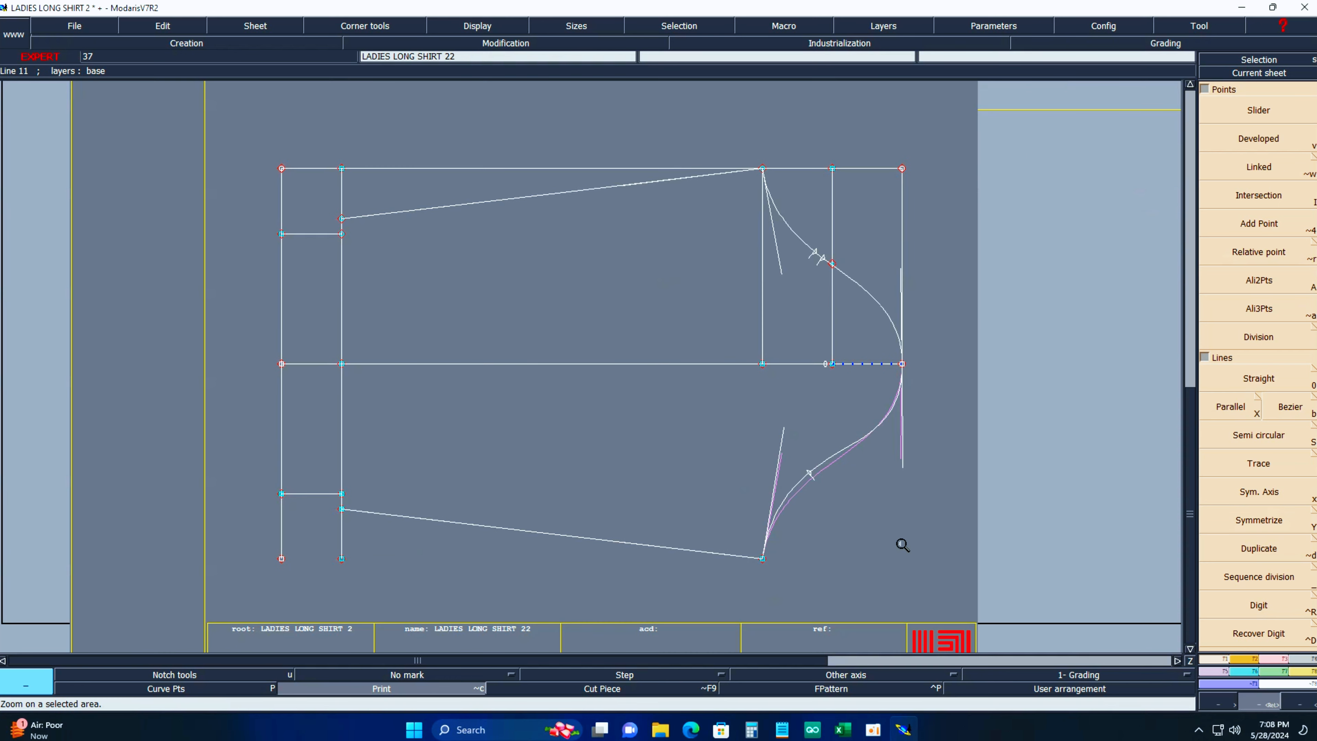
left_click(480, 26)
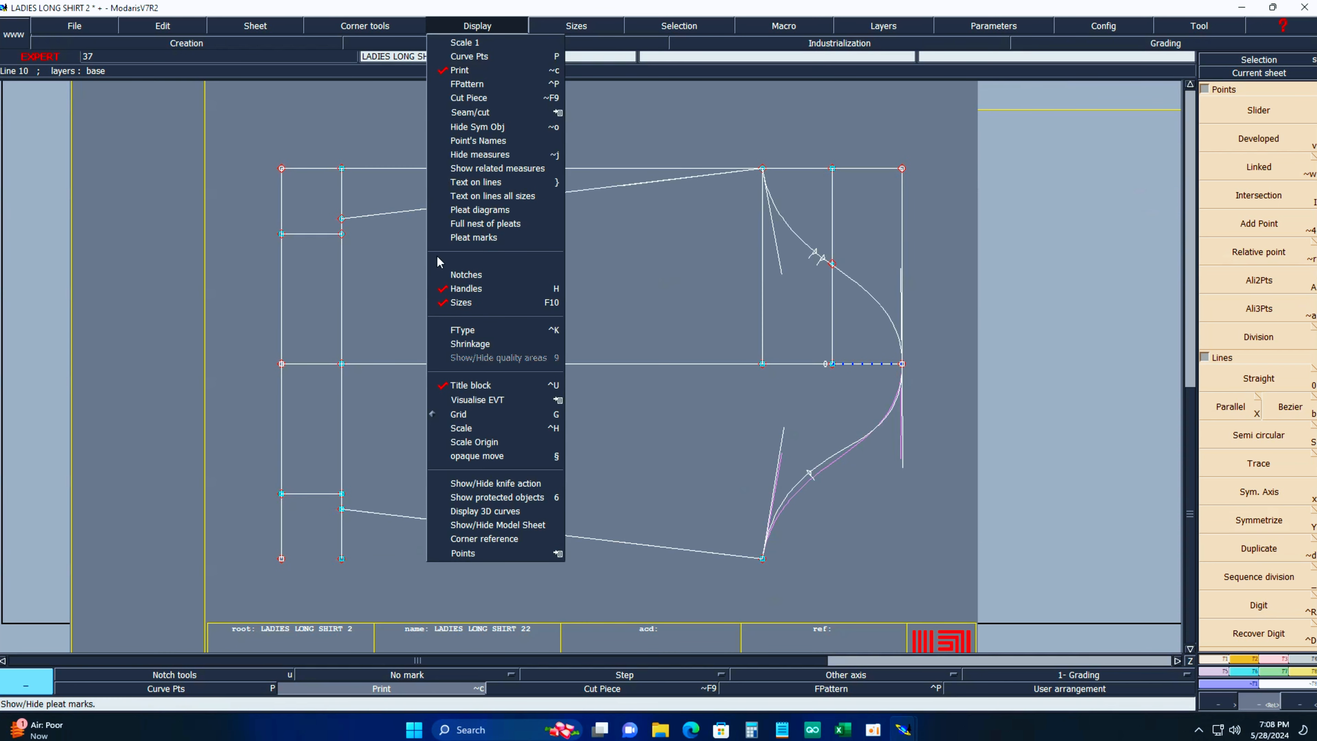
left_click(460, 290)
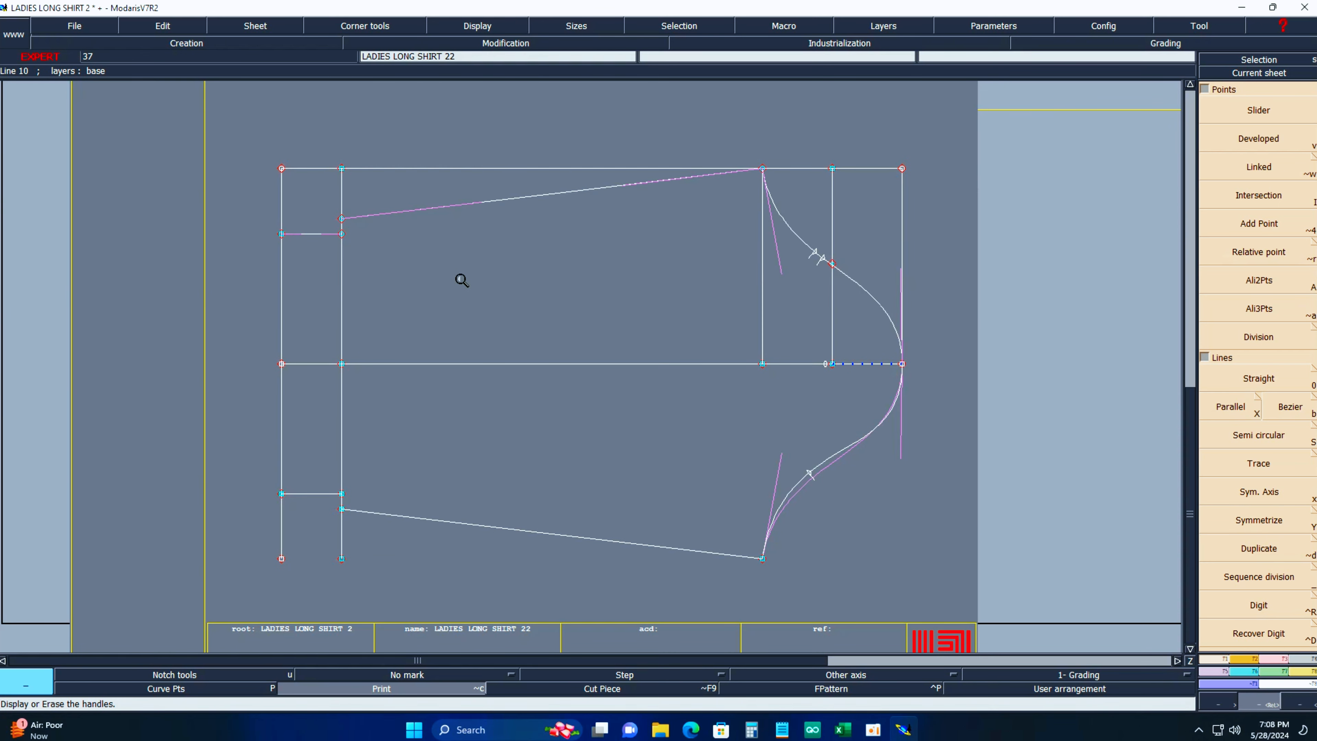
left_click(390, 690)
Delete the mid-cap cross line, the long outer edge line, the crown cross line and the leftover corner point of the construction frame.
key("Delete")
left_click(832, 206)
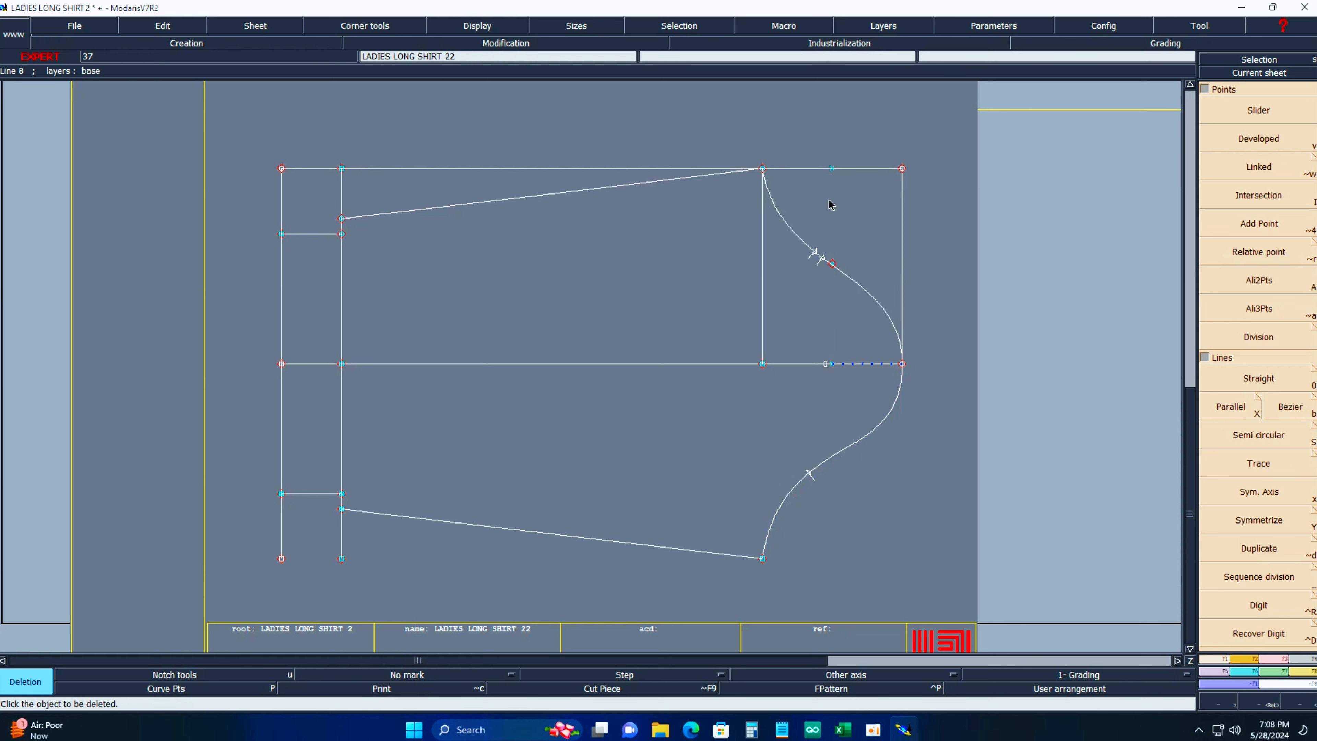
left_click(804, 168)
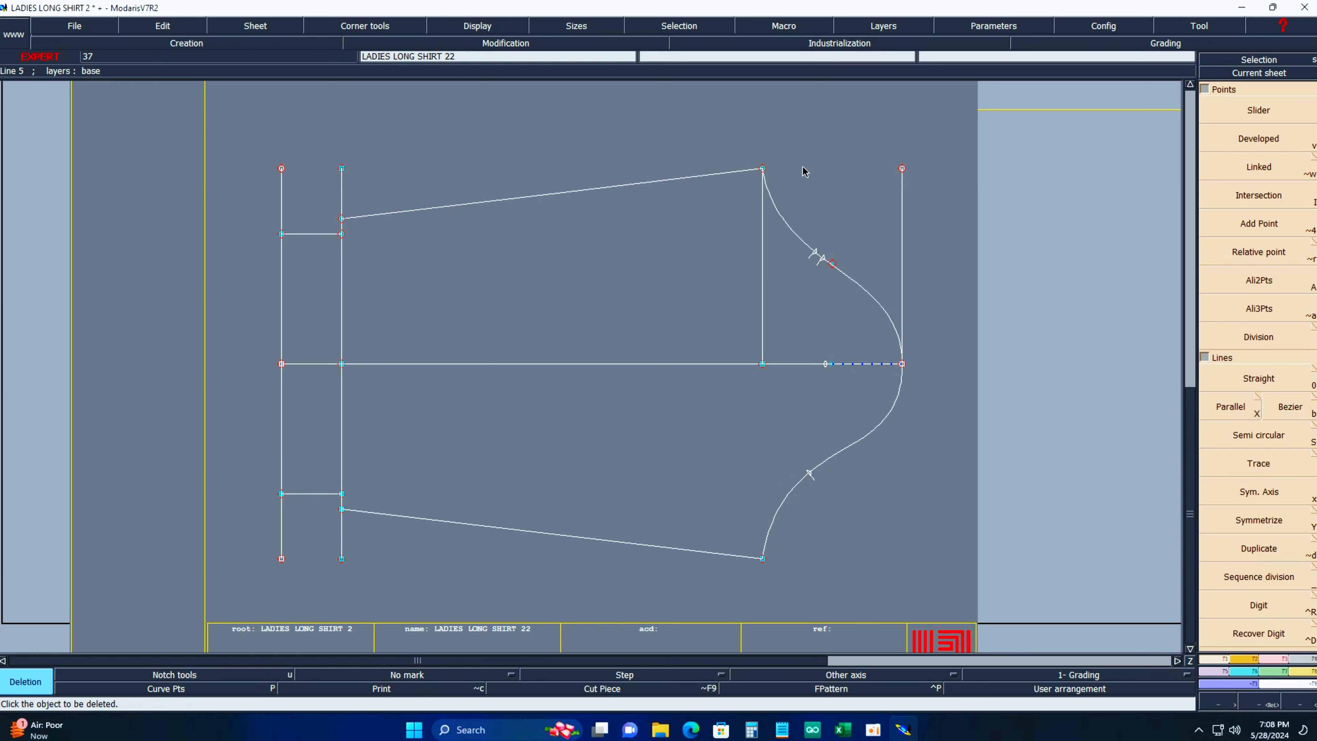
left_click(902, 210)
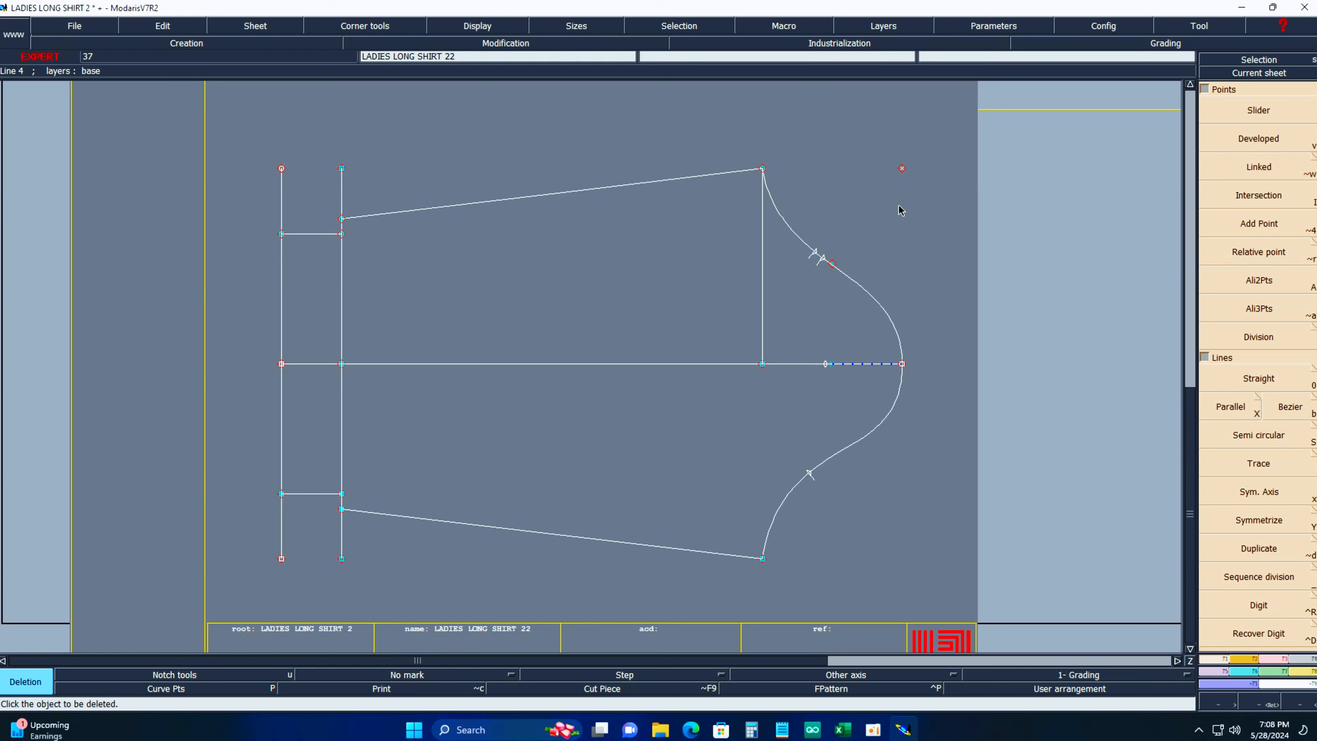
left_click(901, 168)
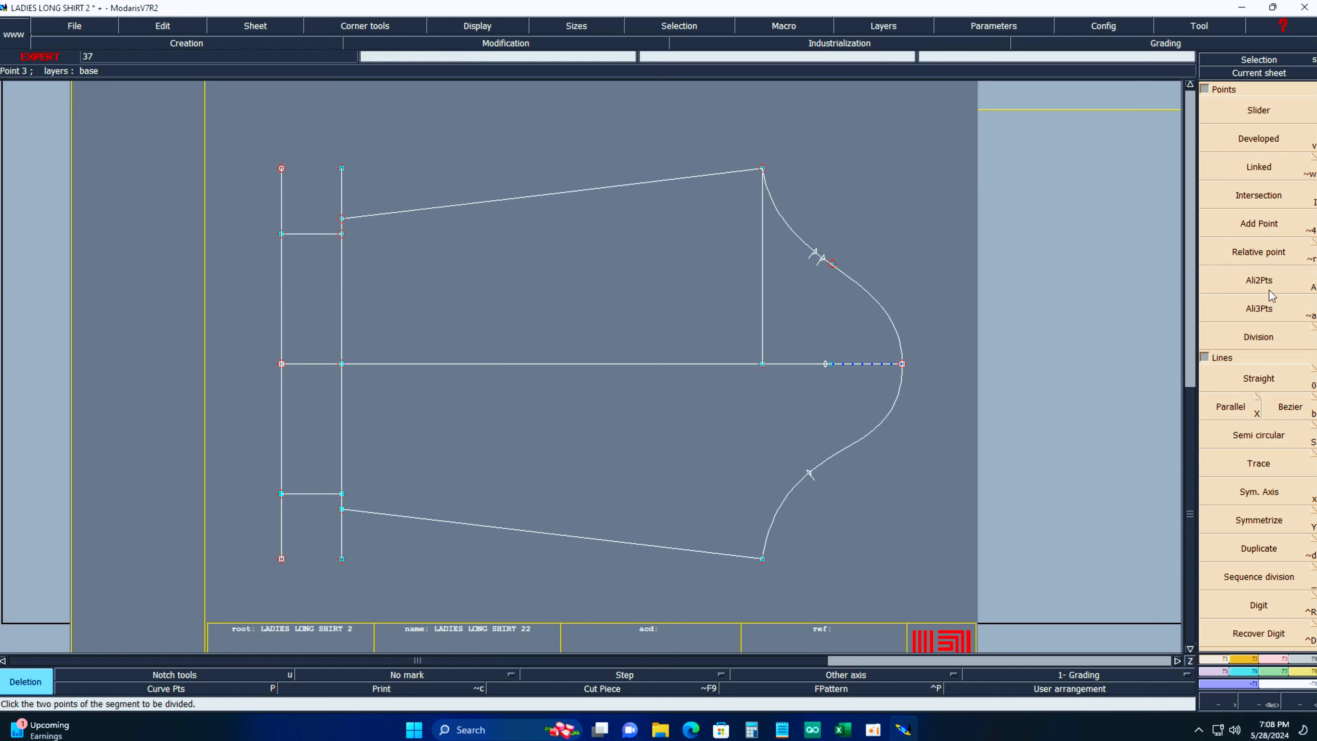
Trim the cuff edge and the sleeve hem line with Adjust 2 lines so they end at the side lines and underarm seams.
left_click(1275, 664)
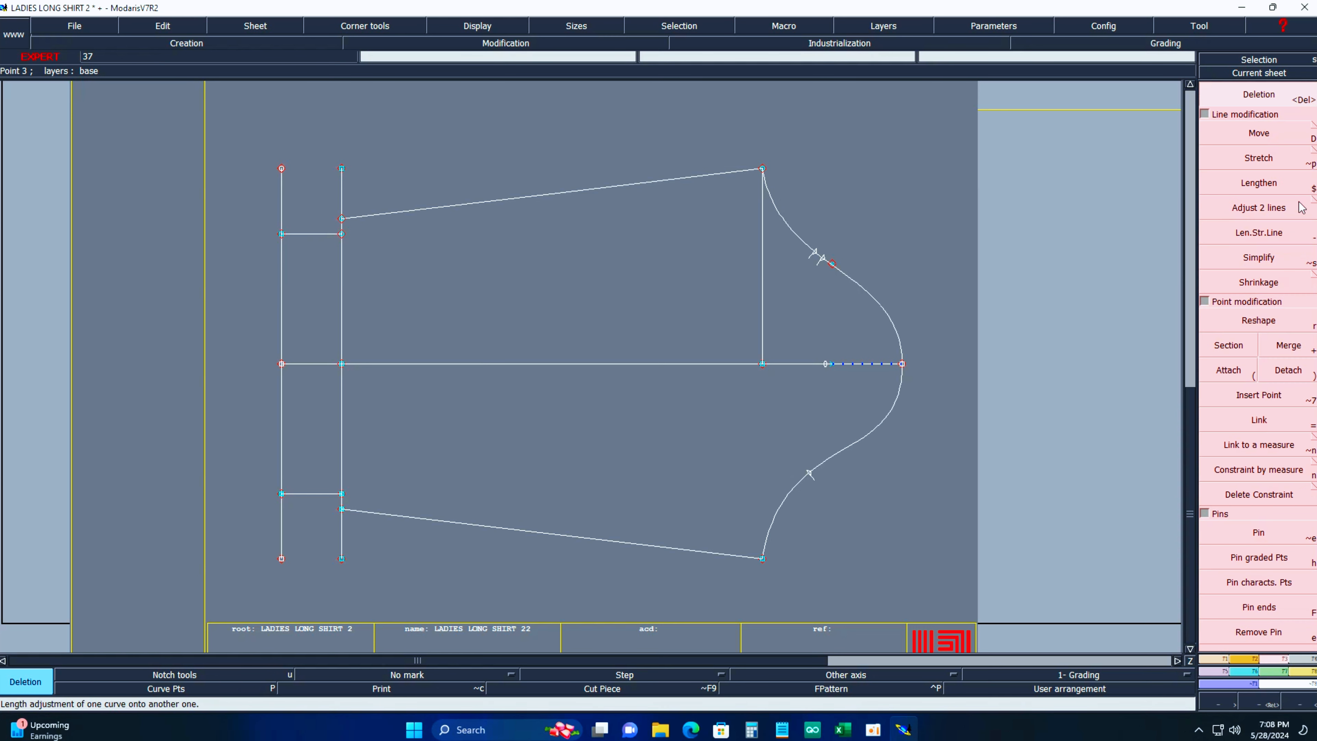
left_click(1273, 213)
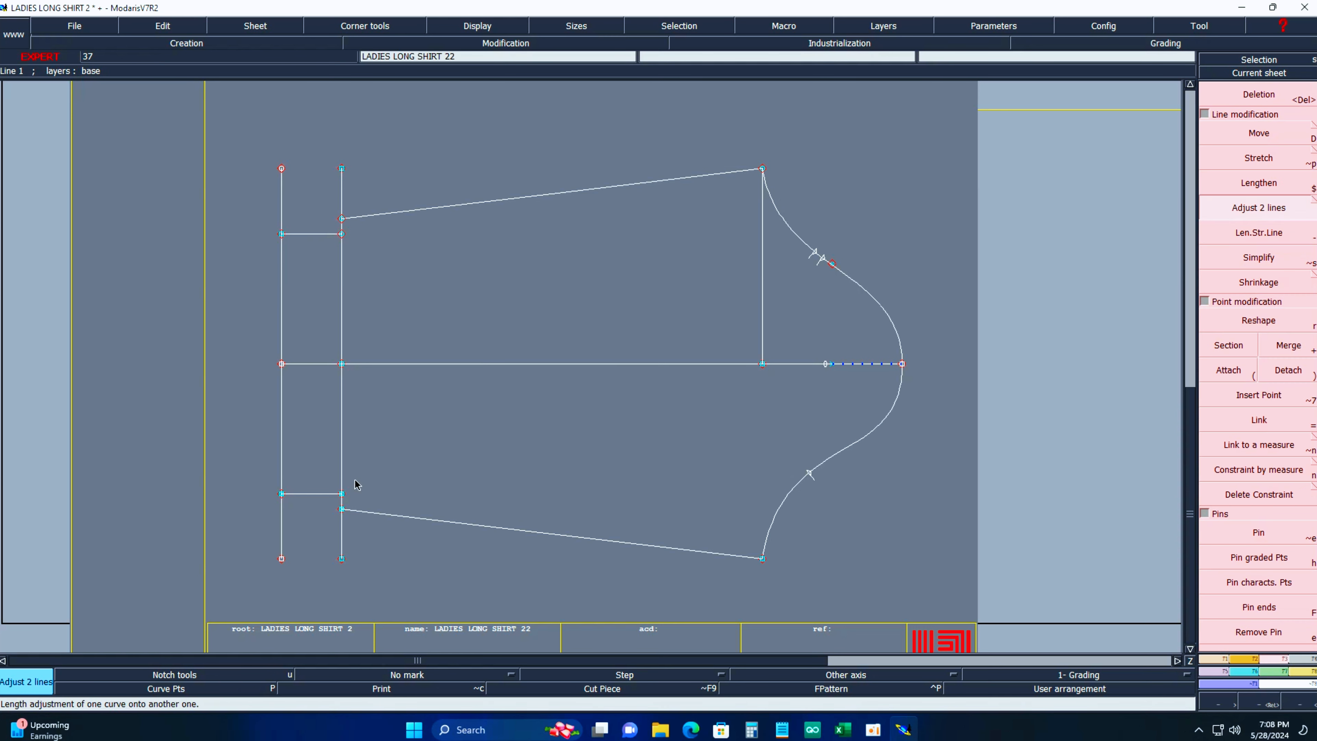
left_click(347, 511)
left_click(299, 496)
left_click(297, 237)
left_click(357, 225)
key("Delete")
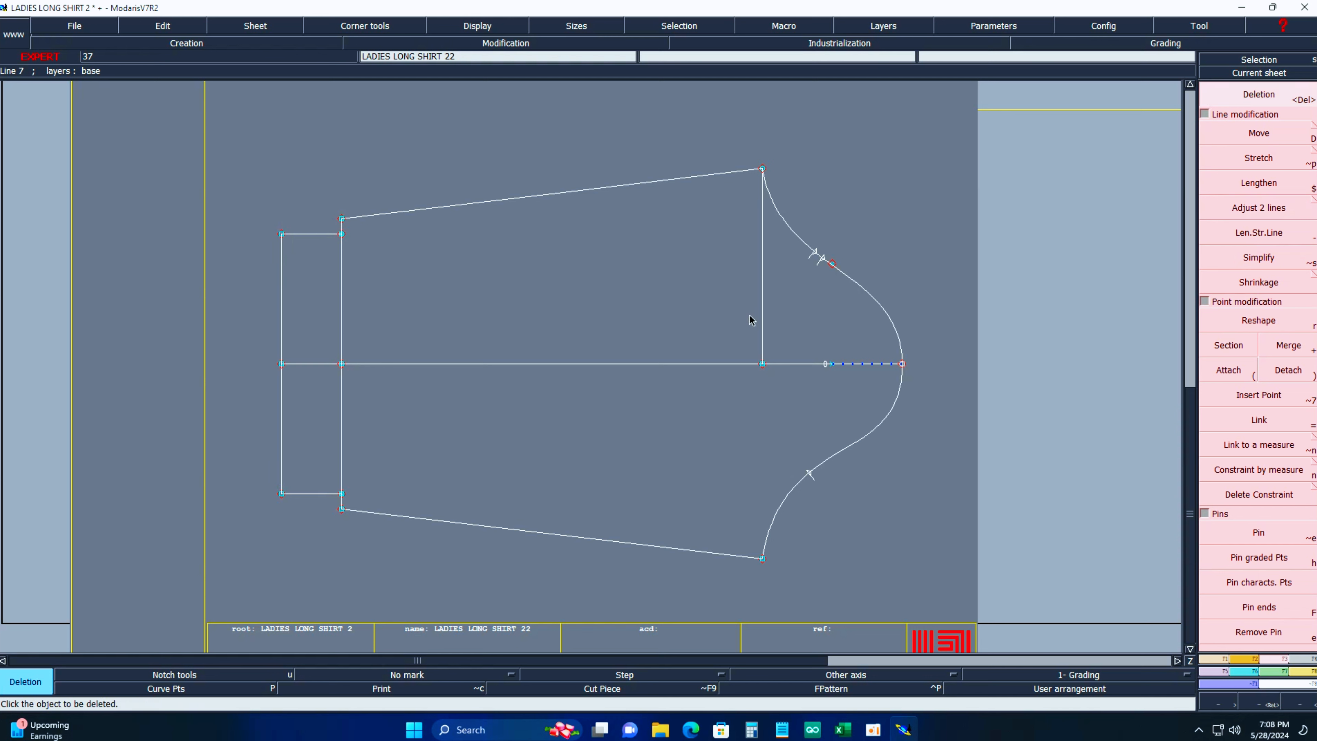
Mirror the underarm cross line over the sleeve centre line and flip the sleeve sheet with X symmetry.
key("shift+s")
left_click(760, 295)
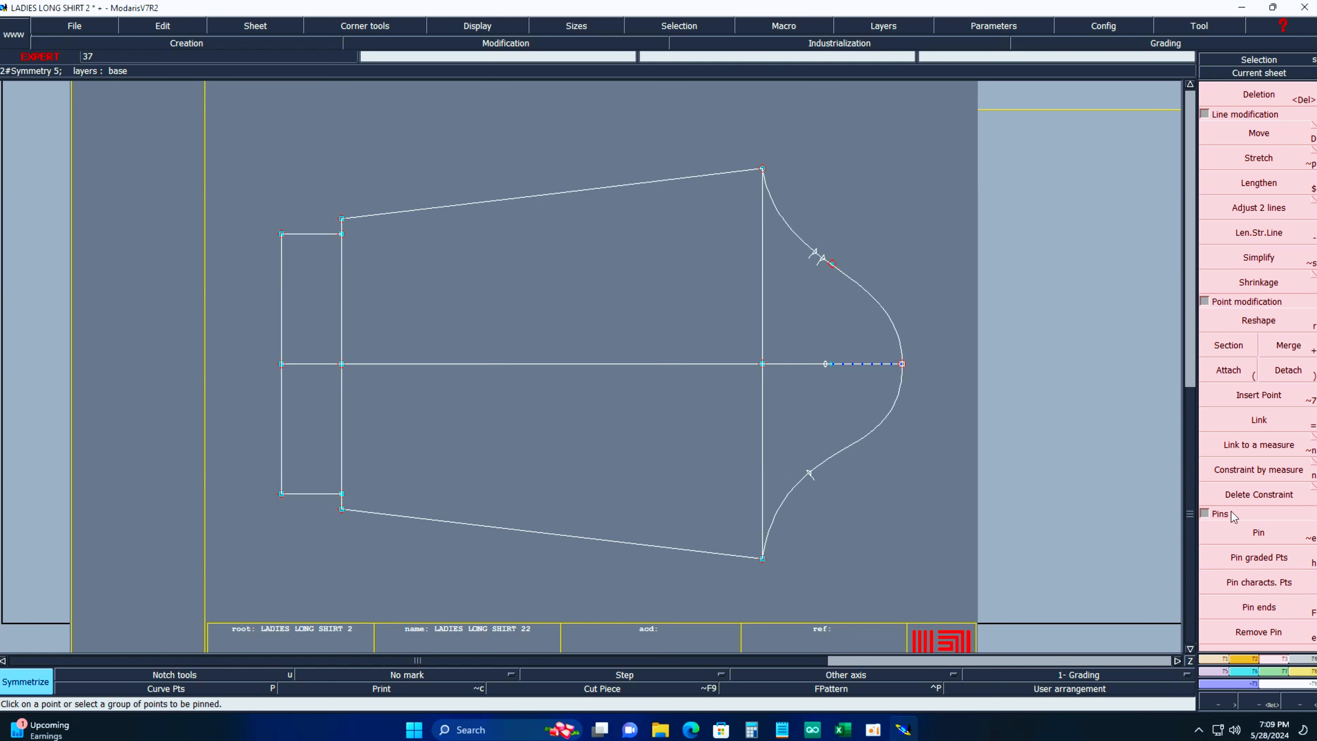
left_click(1255, 658)
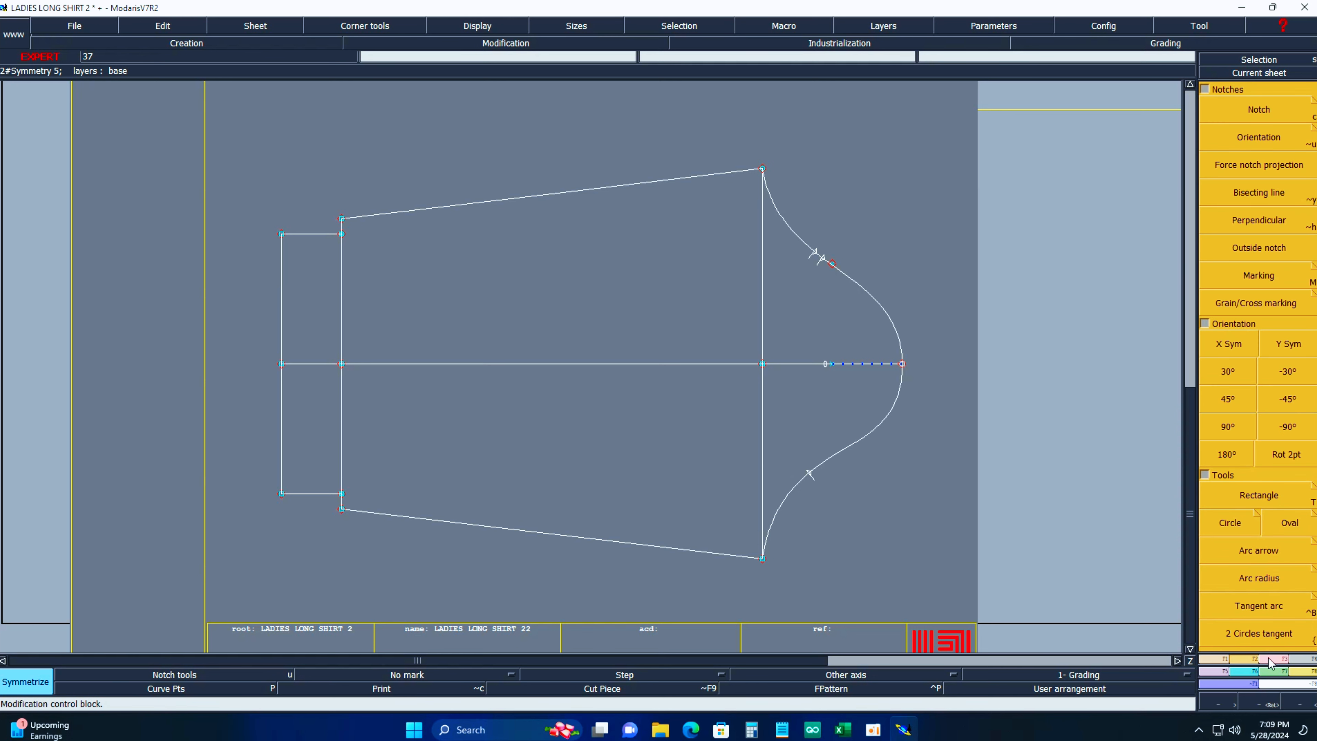
left_click(1270, 661)
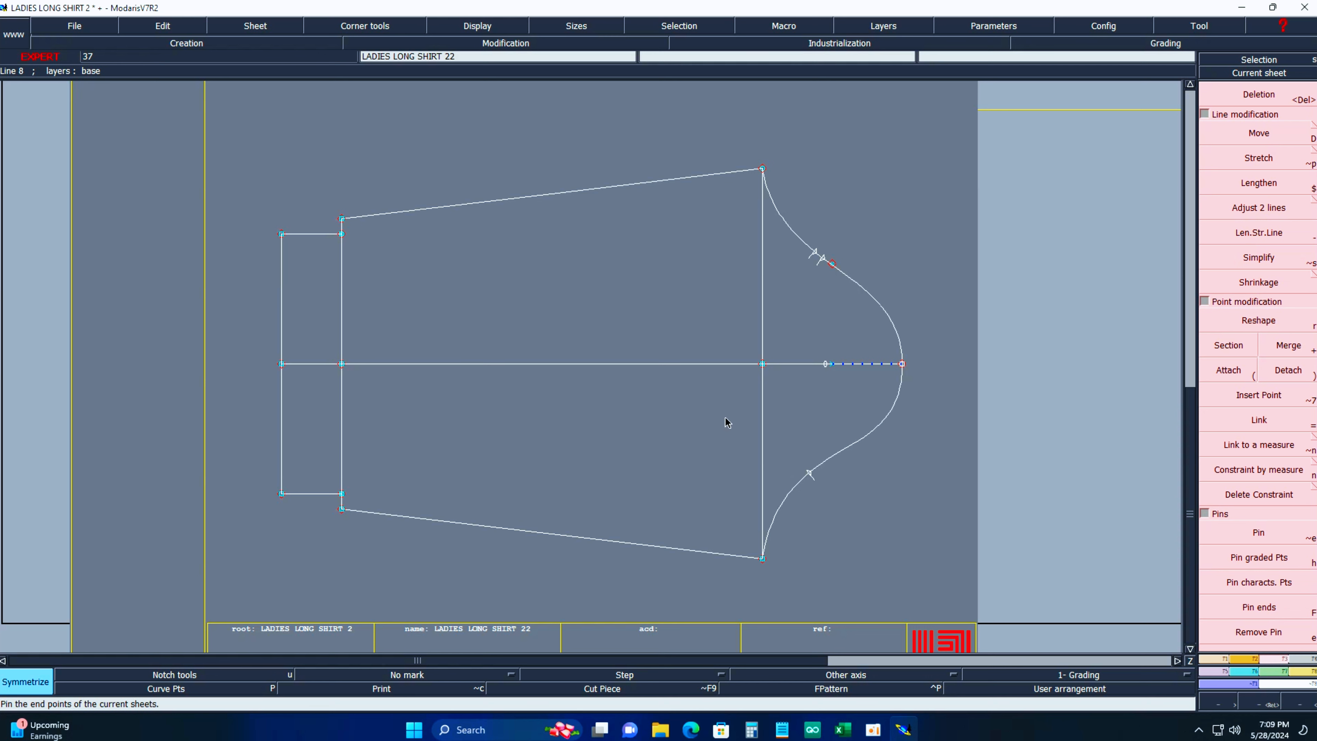
left_click(1291, 413)
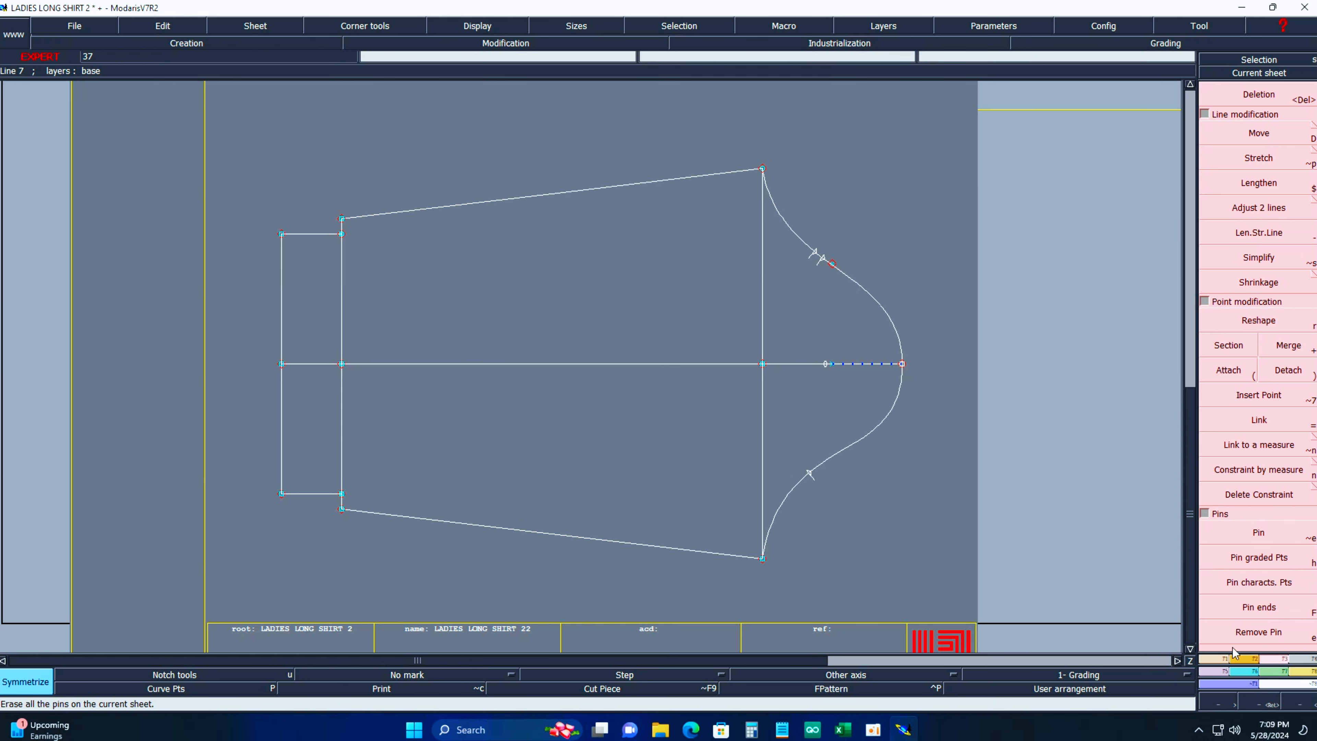
left_click(1243, 658)
left_click(1229, 344)
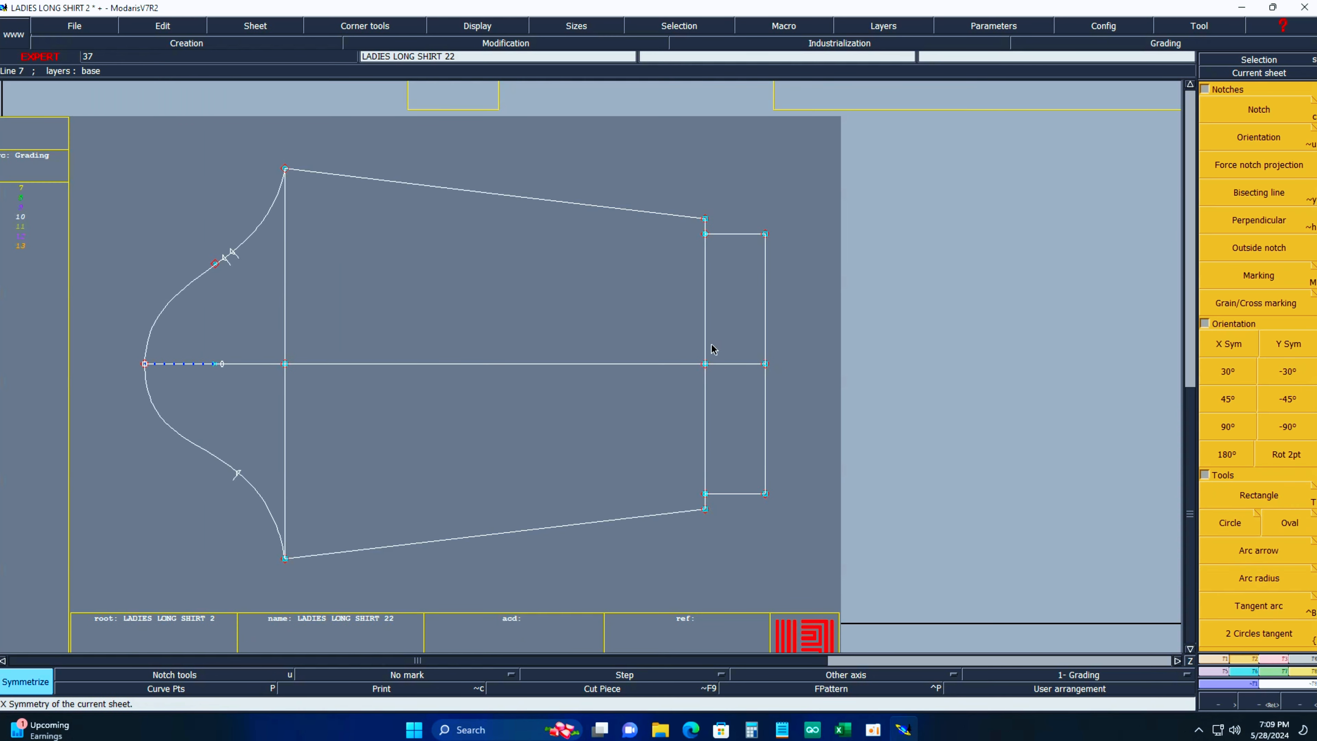
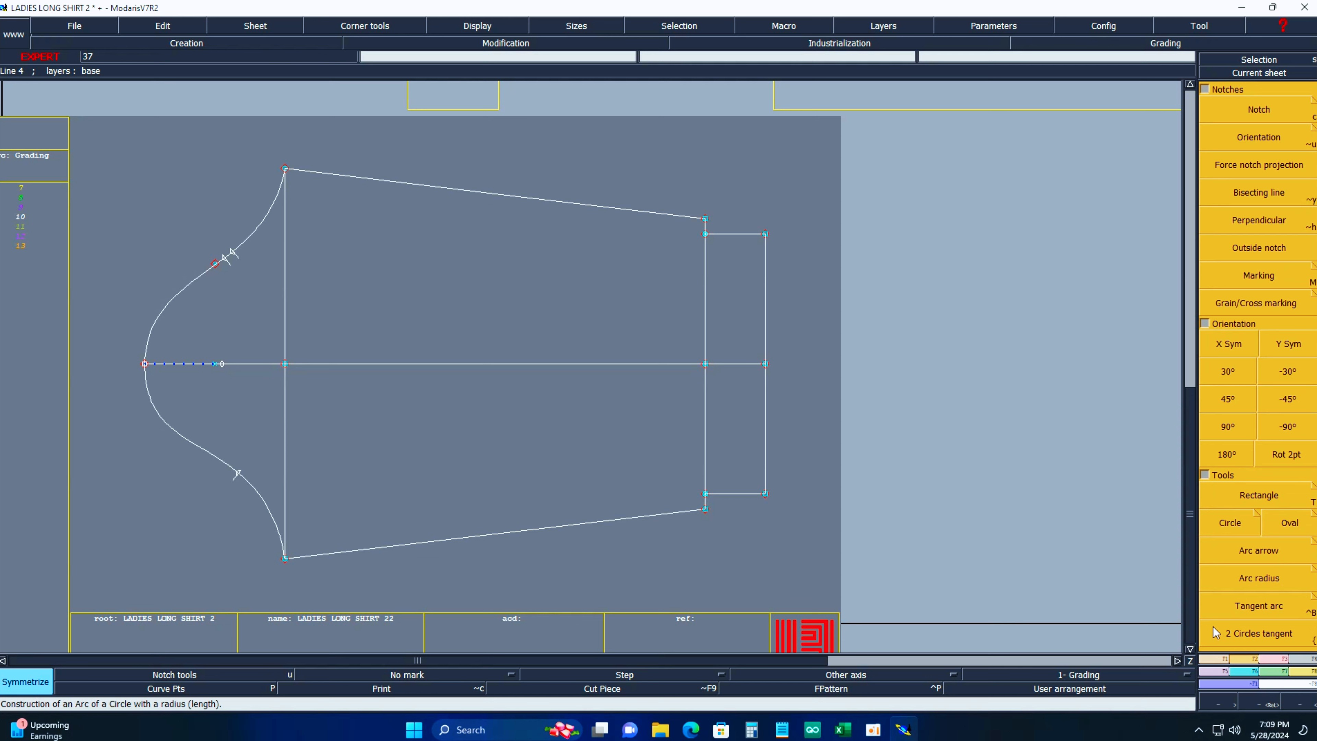
Divide one half of the sleeve hem line into two equal parts and insert the midpoint into the line.
left_click(1223, 660)
left_click(1259, 576)
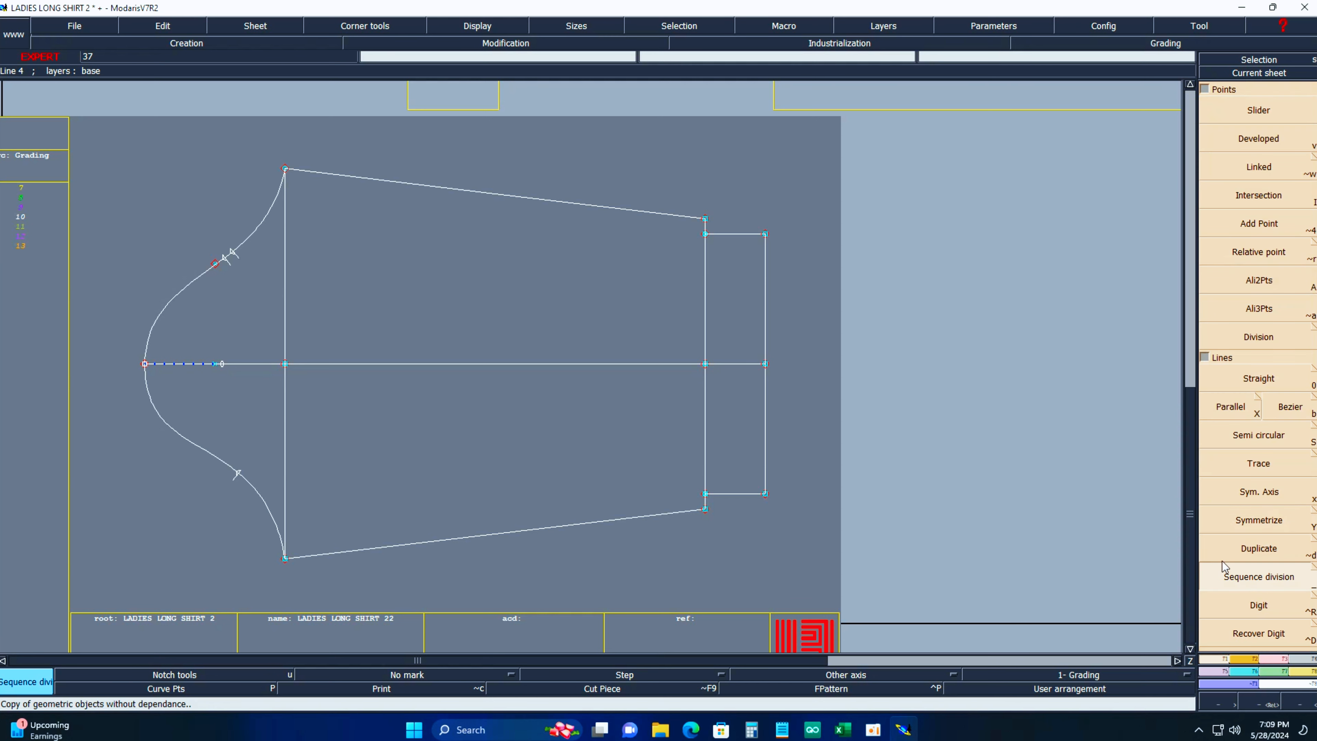
left_click(705, 364)
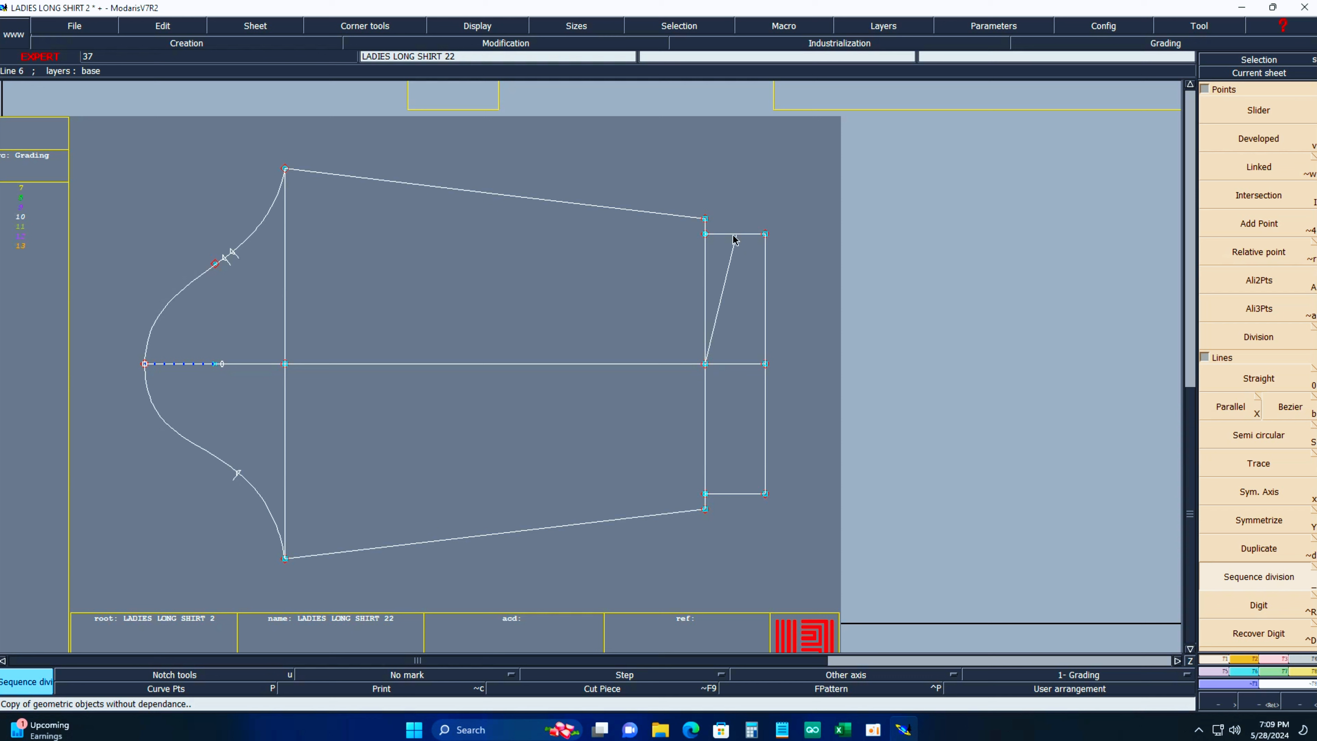
left_click(705, 218)
key("Return")
key("i")
left_click(704, 292)
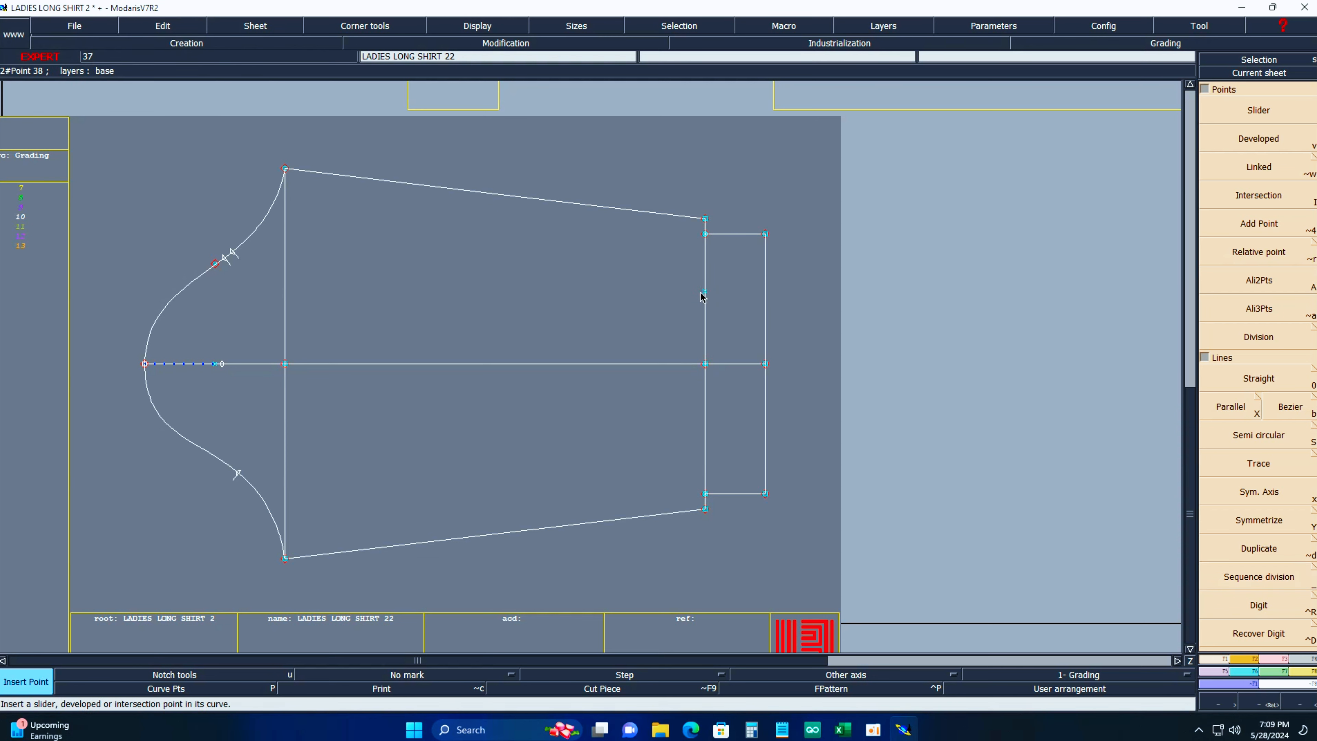
key("3")
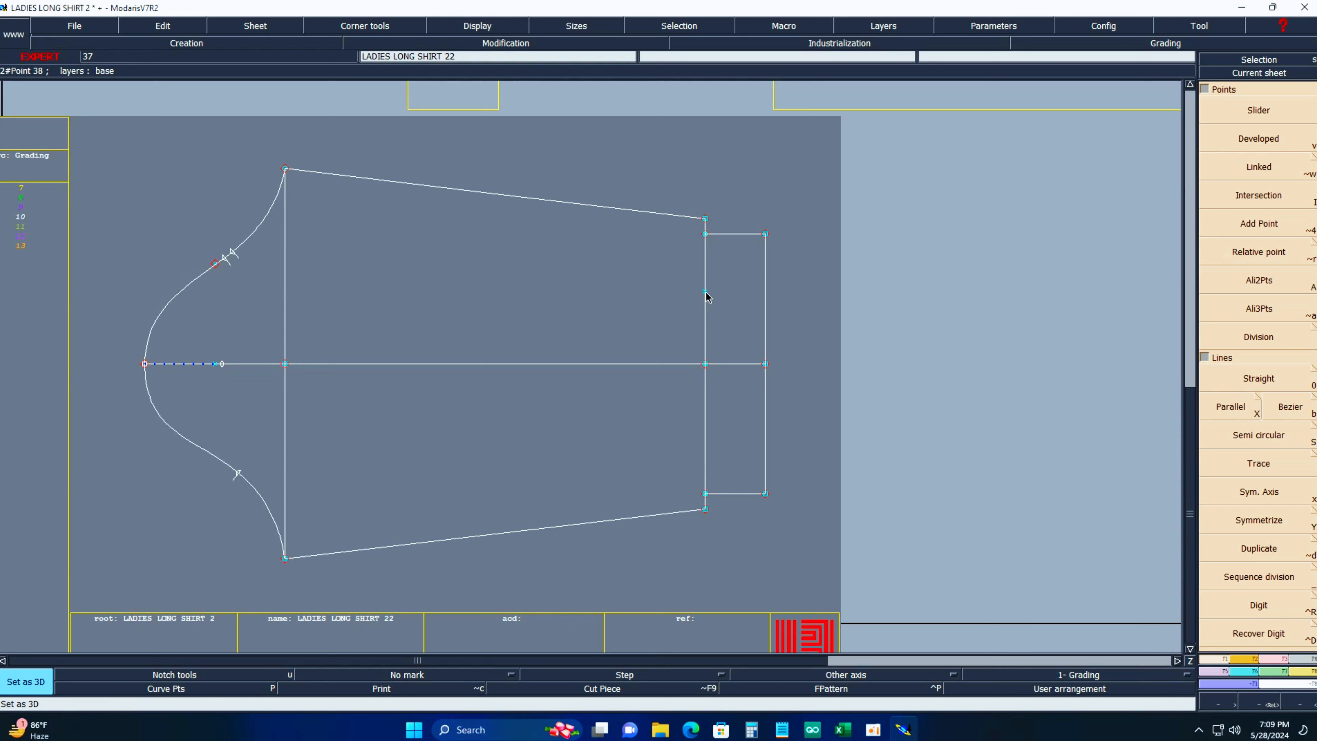
Draw a short placket slit line from the hem midpoint into the sleeve, parallel to the centre line.
key("b")
left_click(705, 293)
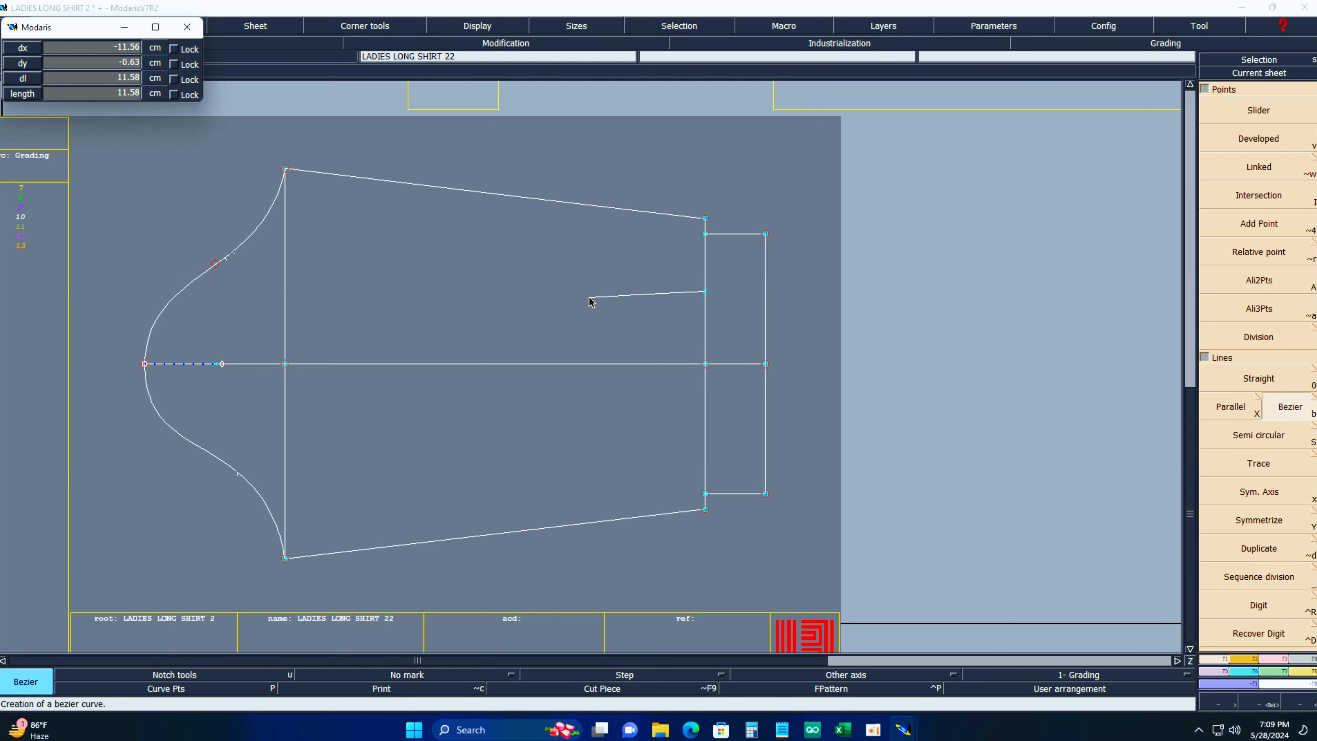
key("Up")
key("Up")
key("Up")
key("Up")
key("Return")
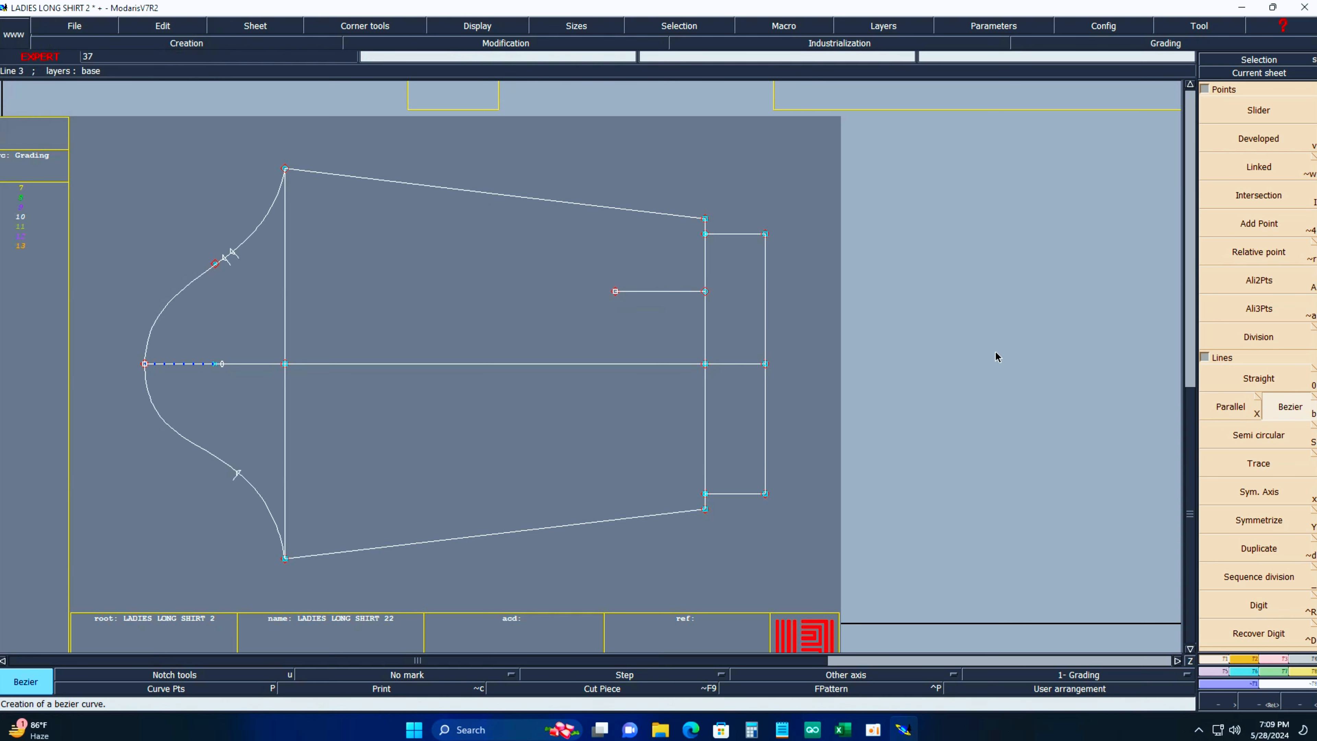
Arrange all sheets on the desk and delete the small cut piece sheet below the style picture.
key("j")
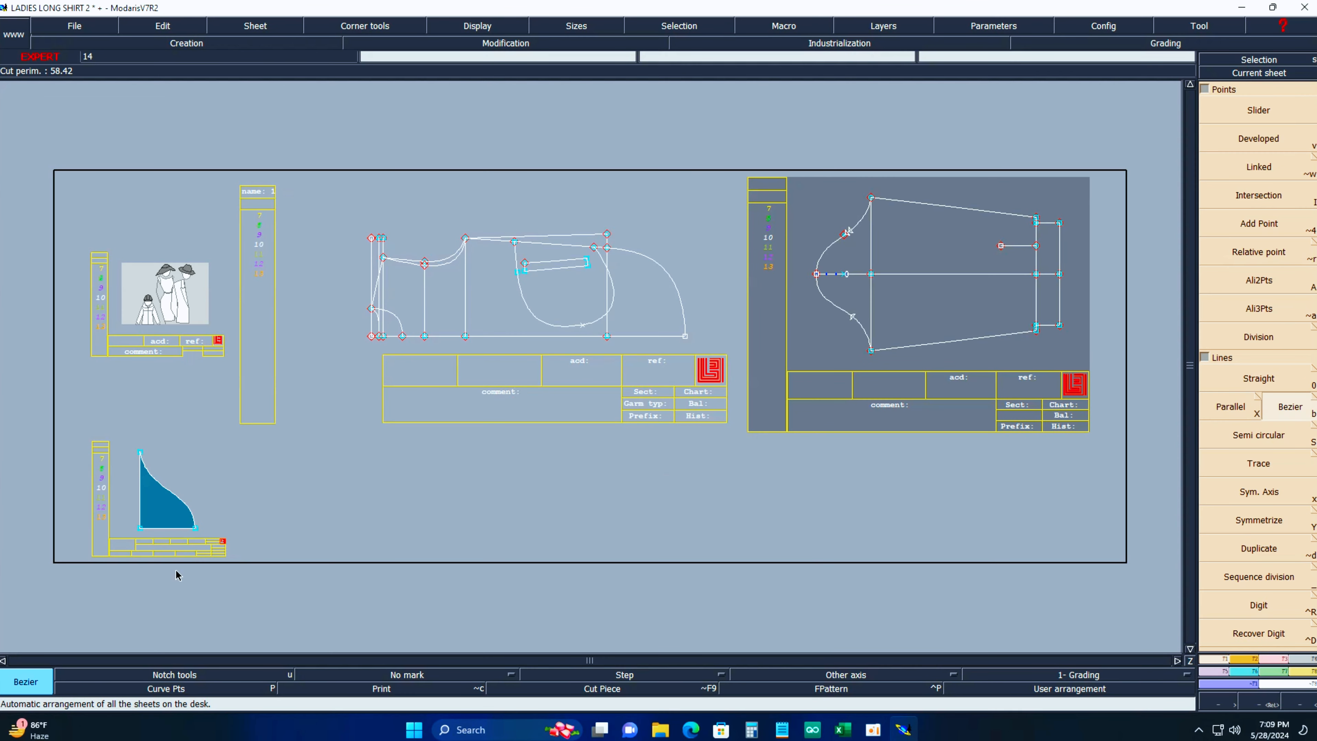
key("Delete")
left_click(150, 494)
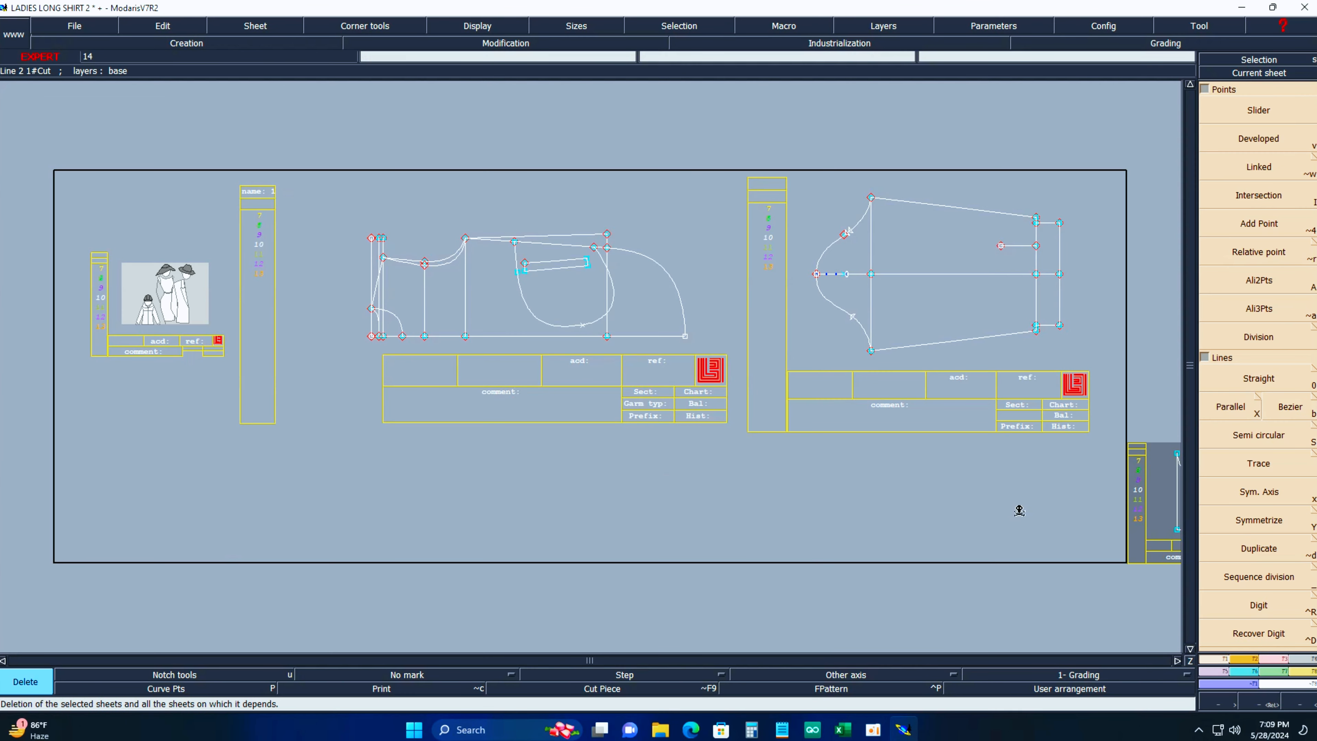
left_click(1130, 517)
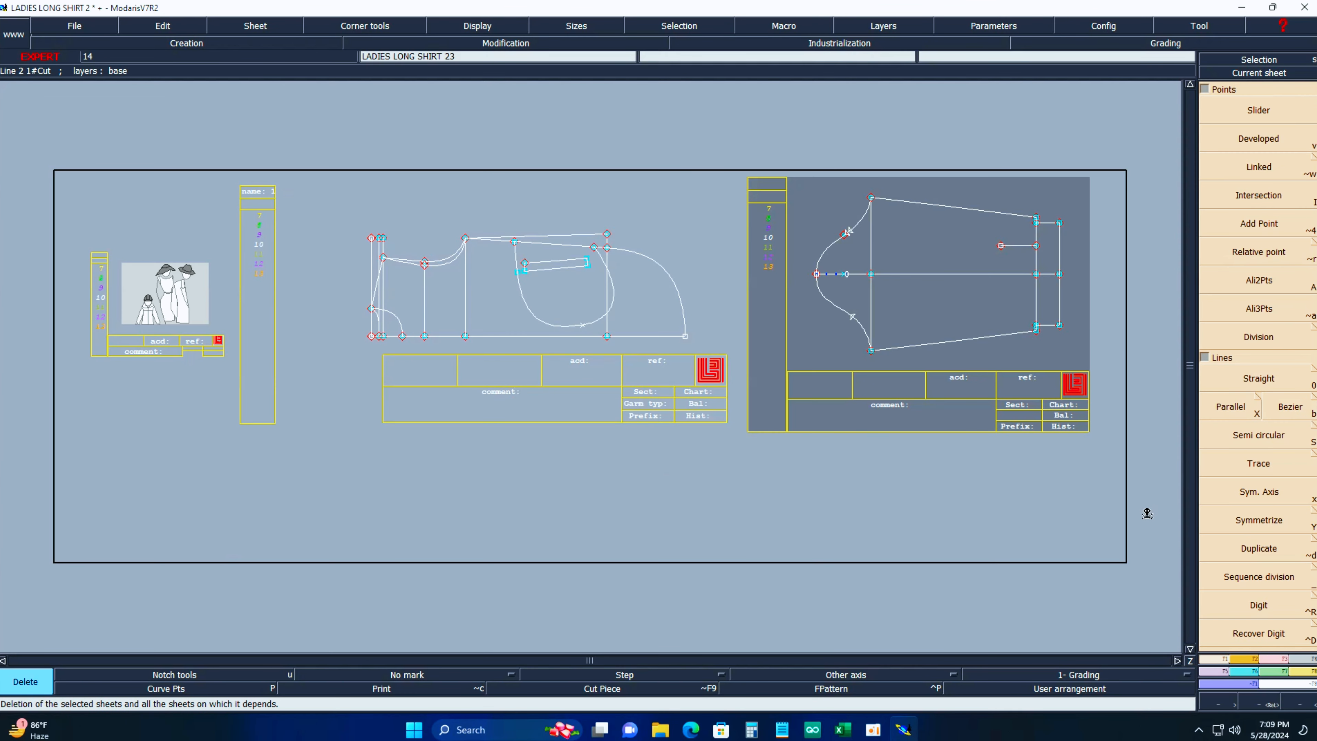
Switch to the Excel measurement sheet and enter 2.5 for the box placket in cell D17.
left_click(845, 730)
left_click(268, 455)
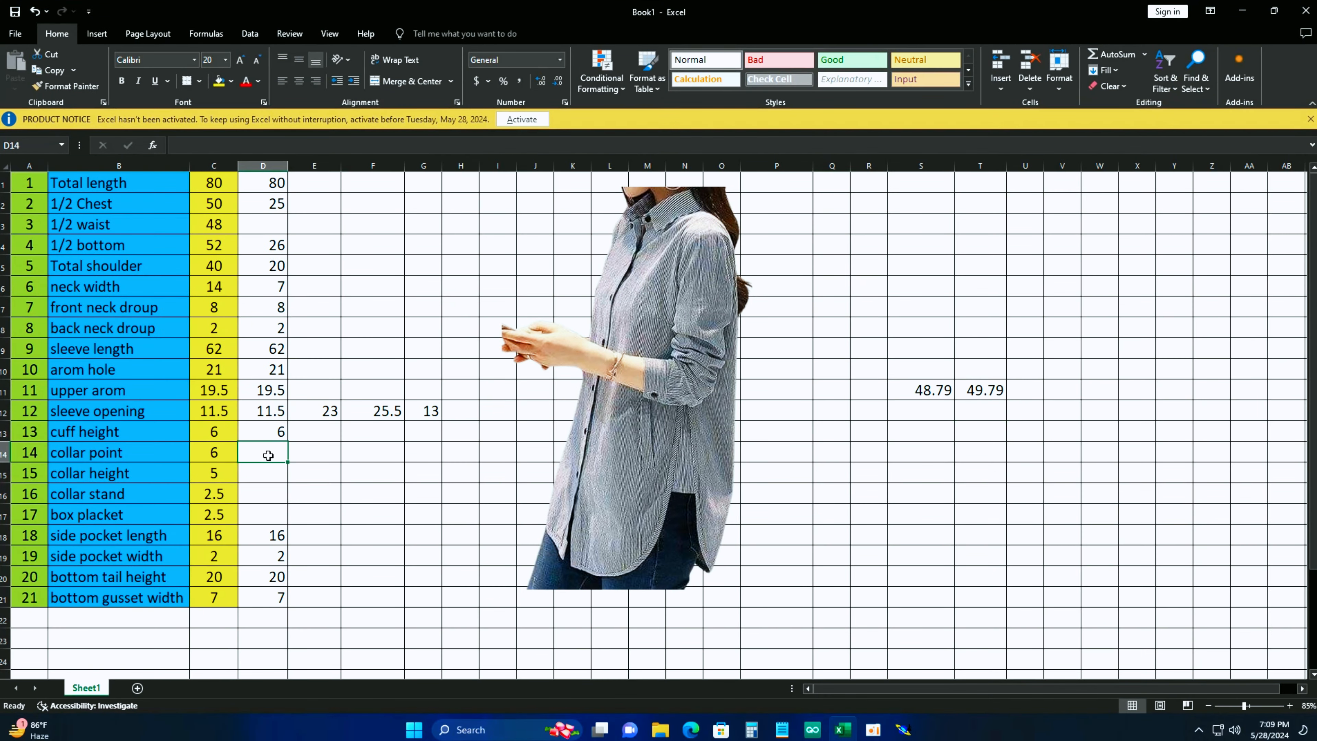
left_click(275, 478)
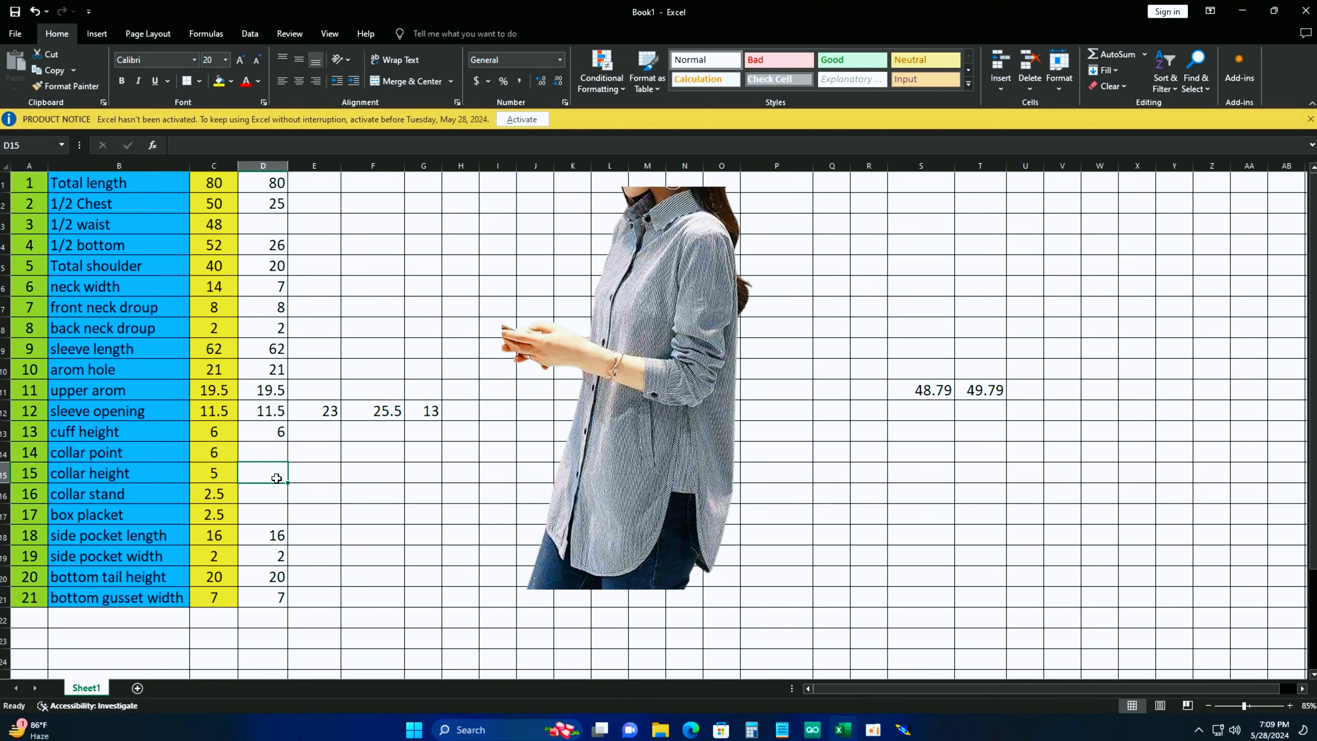
left_click(279, 497)
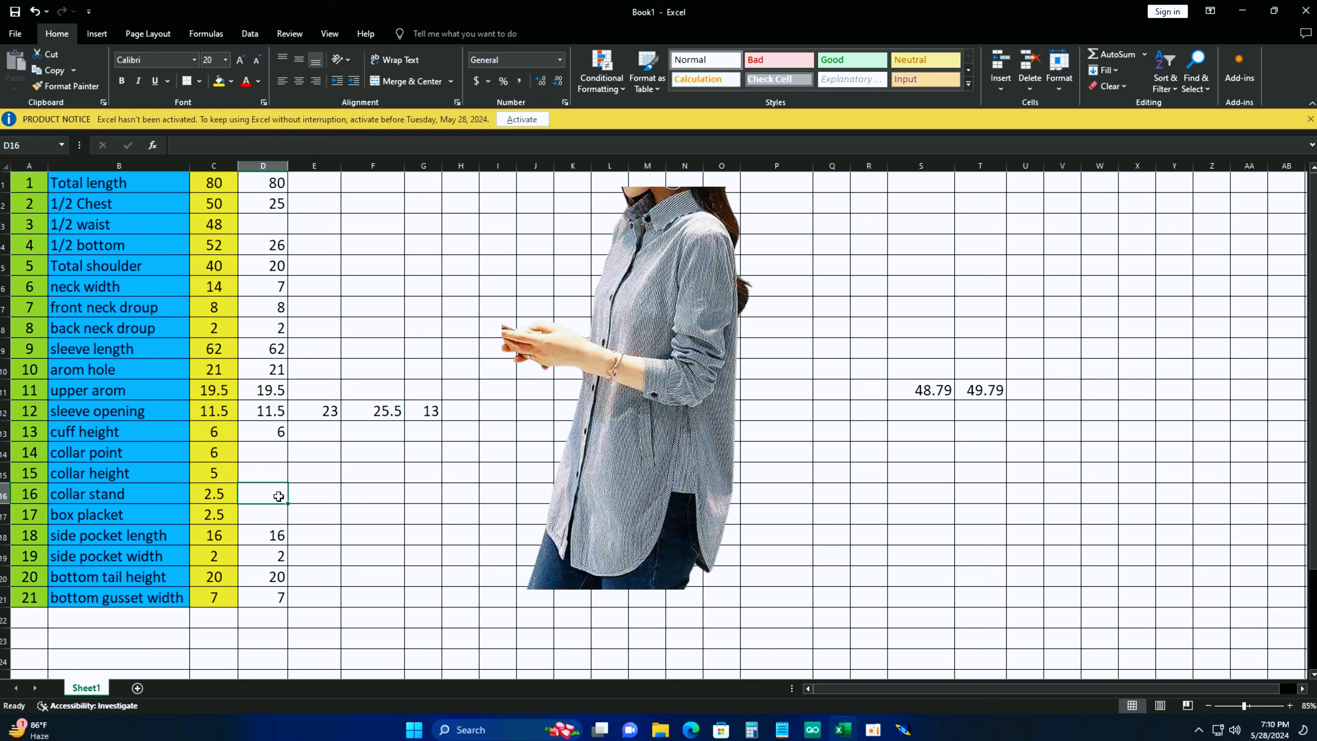
left_click(269, 519)
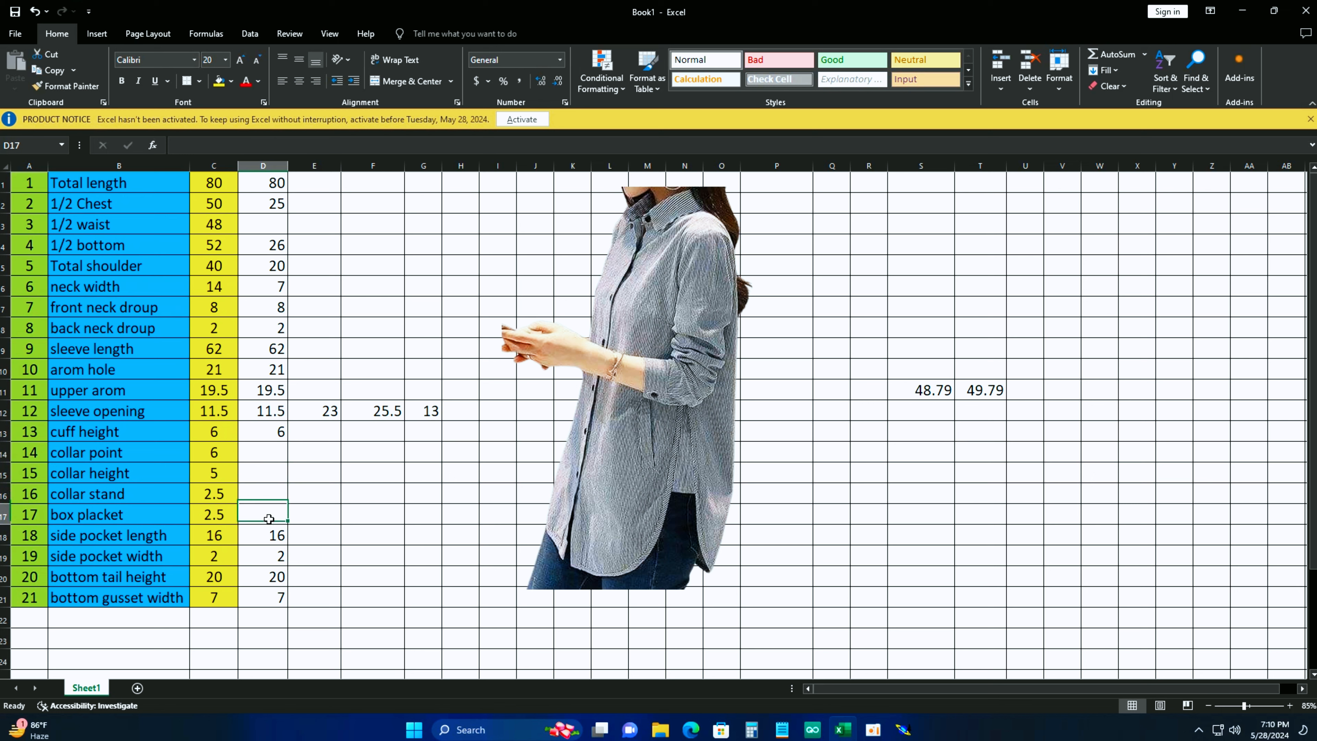
type("2.5")
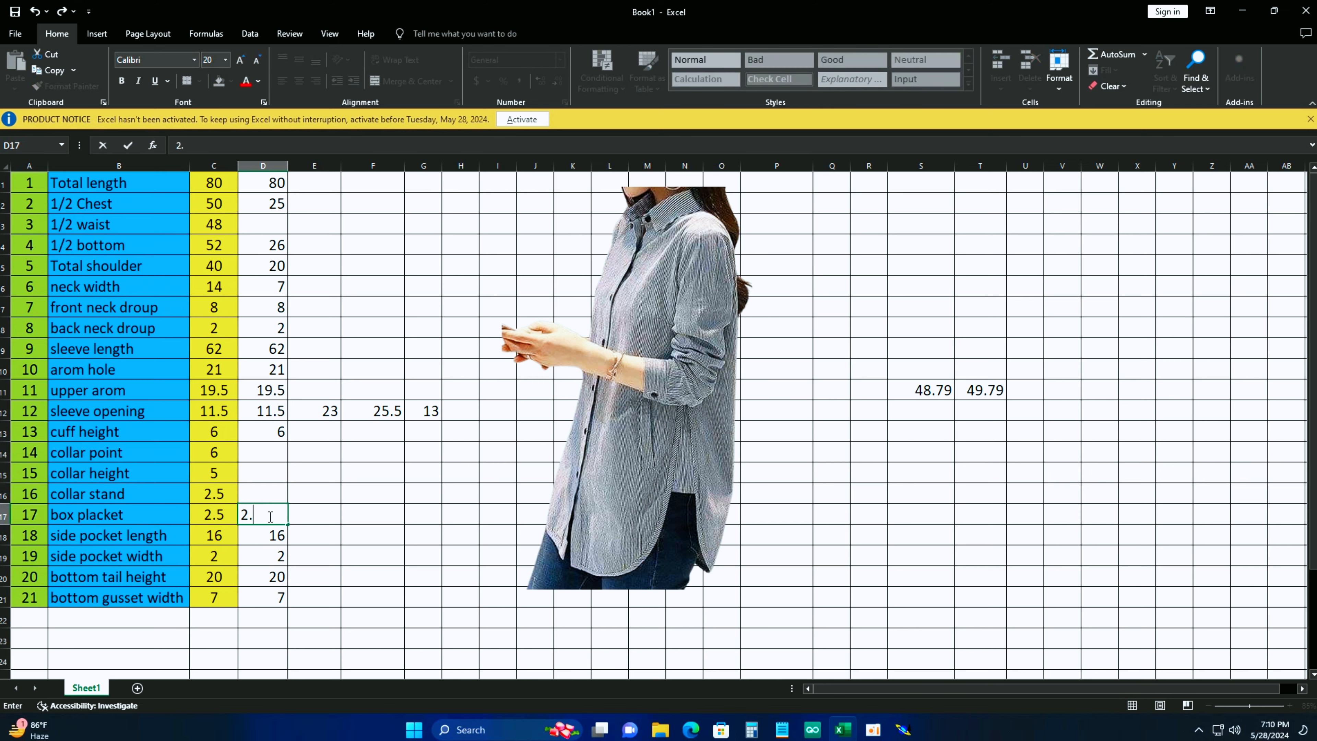
key("Return")
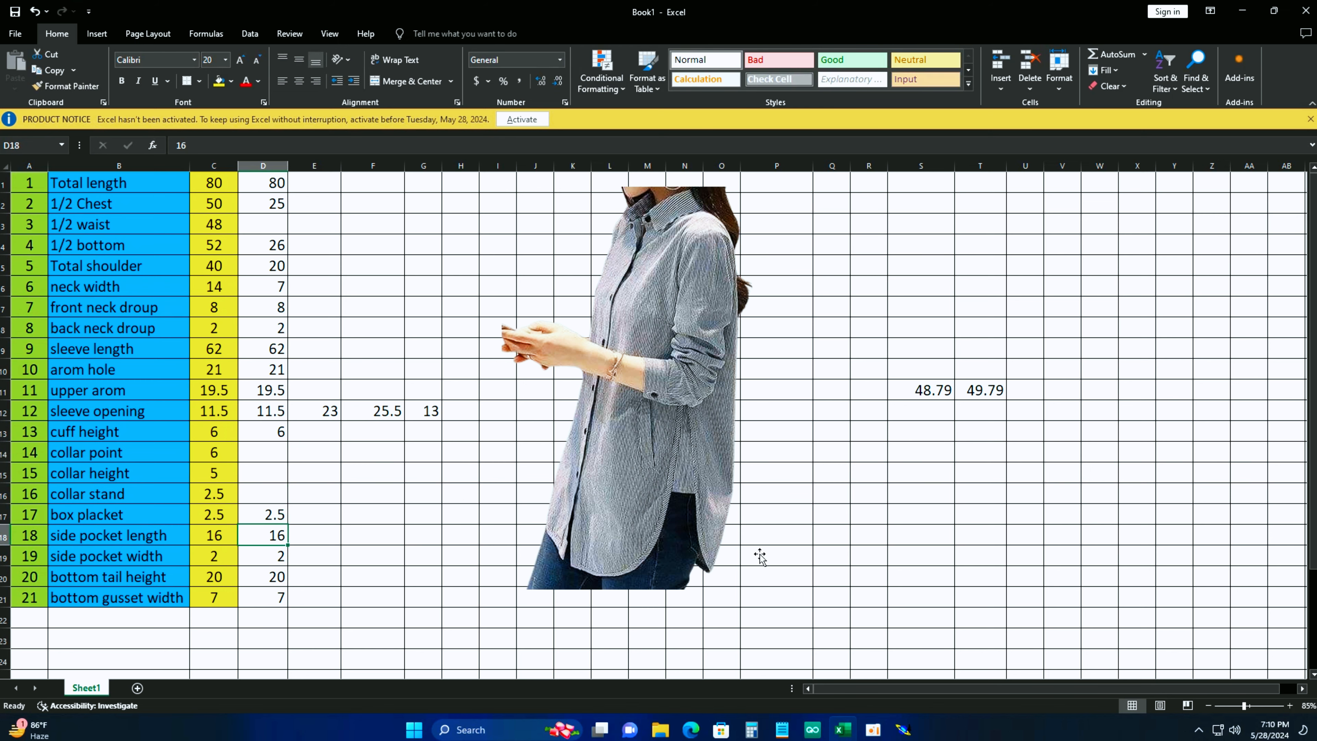
Back in Modaris, delete the two extra shoulder construction lines on the body sheet and trim the centre line to the back neck line.
left_click(903, 730)
key("Return")
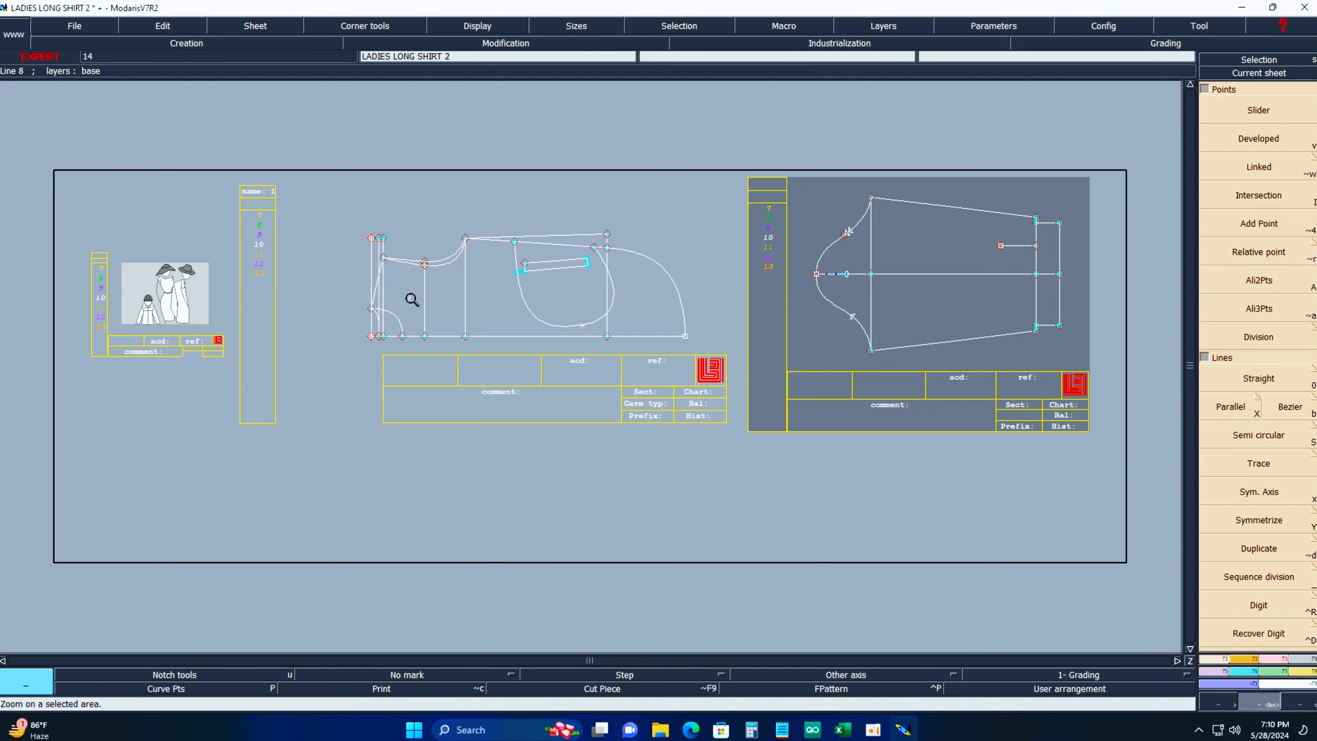
left_click_drag(336, 214, 787, 431)
key("Return")
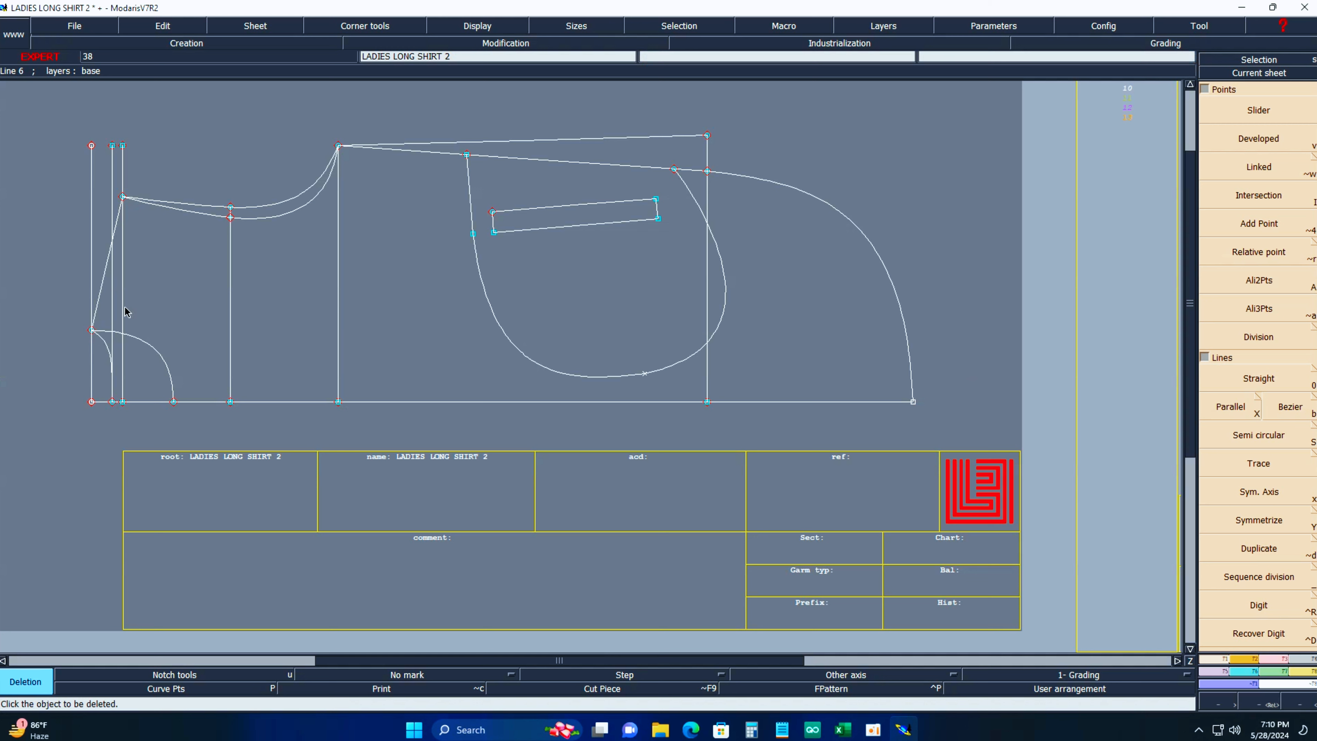
left_click(123, 295)
left_click(87, 145)
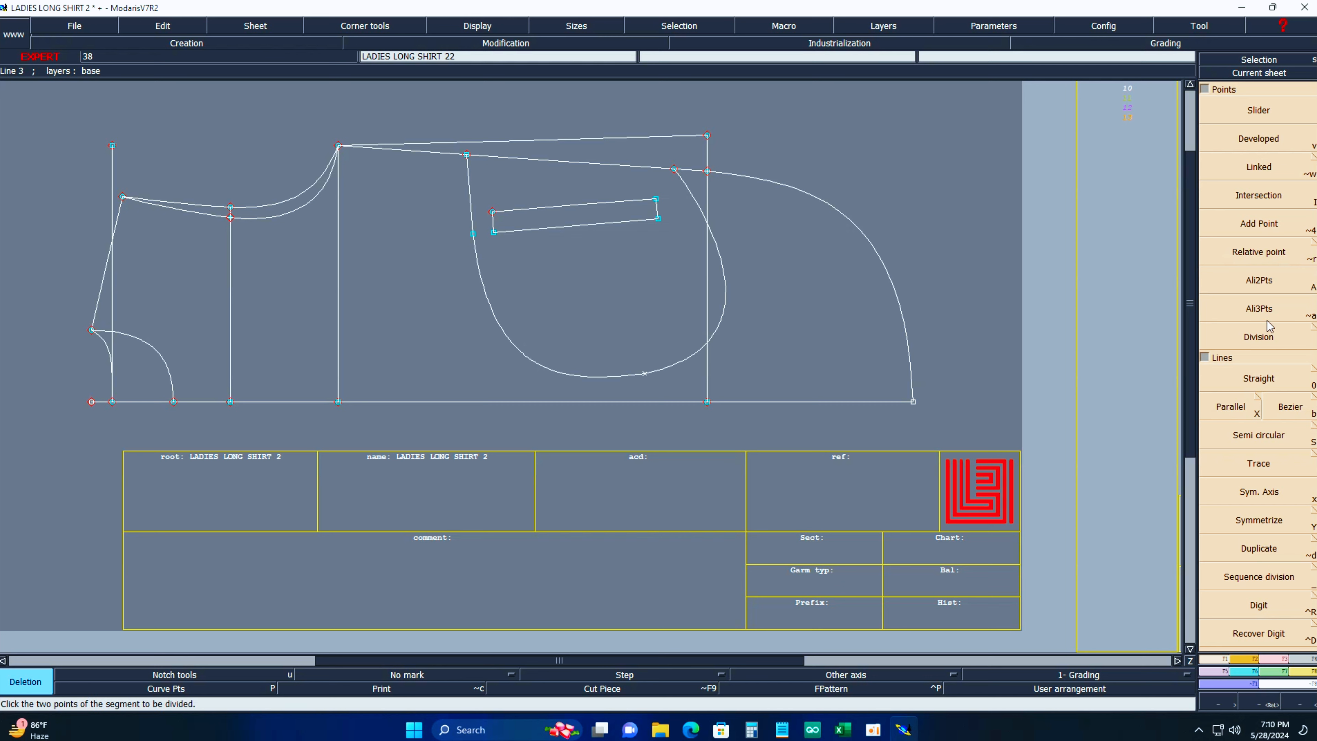
left_click(1280, 660)
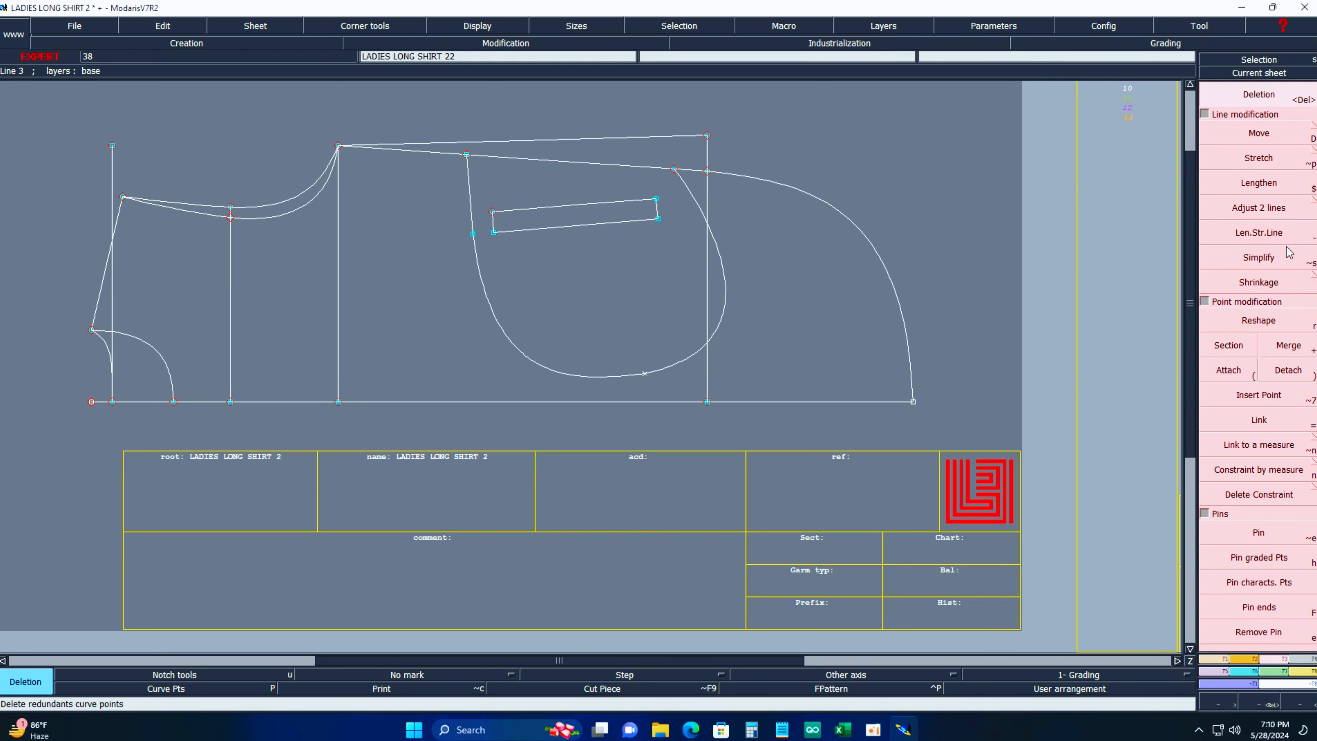
left_click(1265, 210)
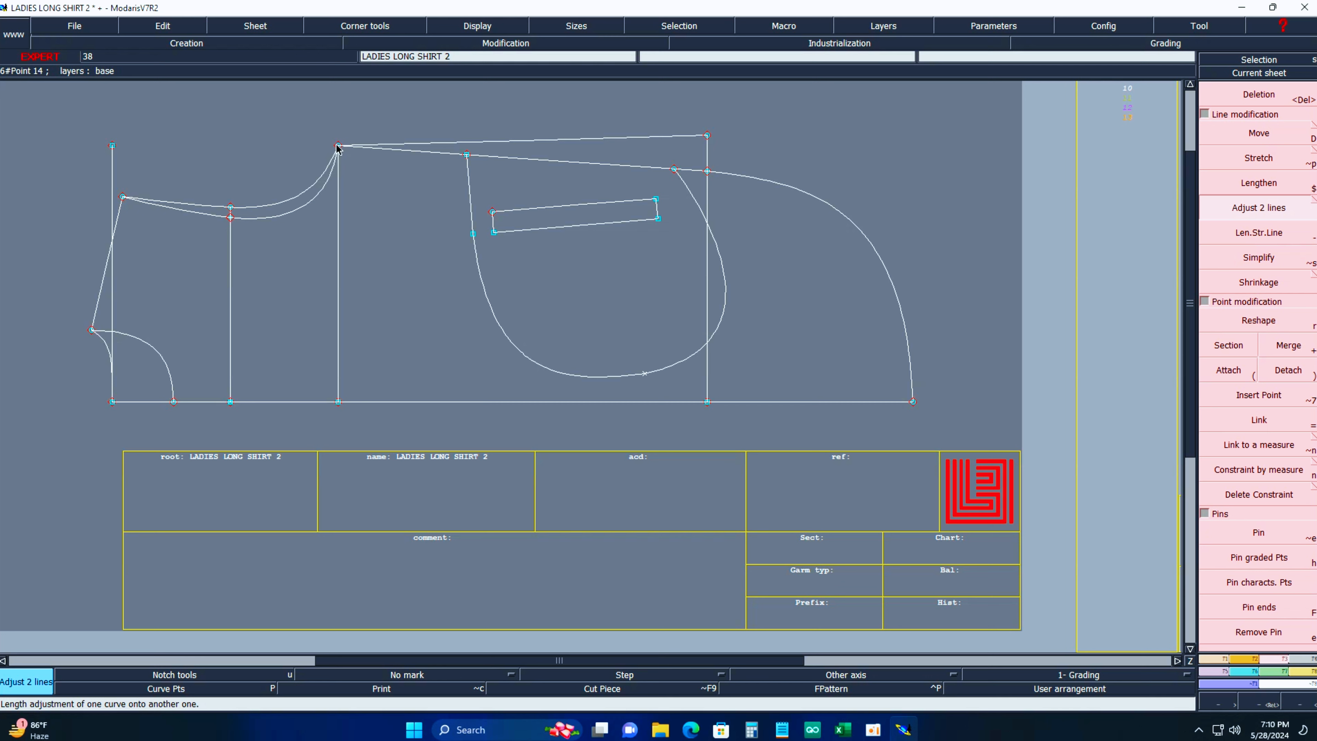
Place developed points from the underarm at 10 cm on the front armhole and 11 cm on the back armhole, plus one slightly further on the back.
key("d")
left_click(332, 162)
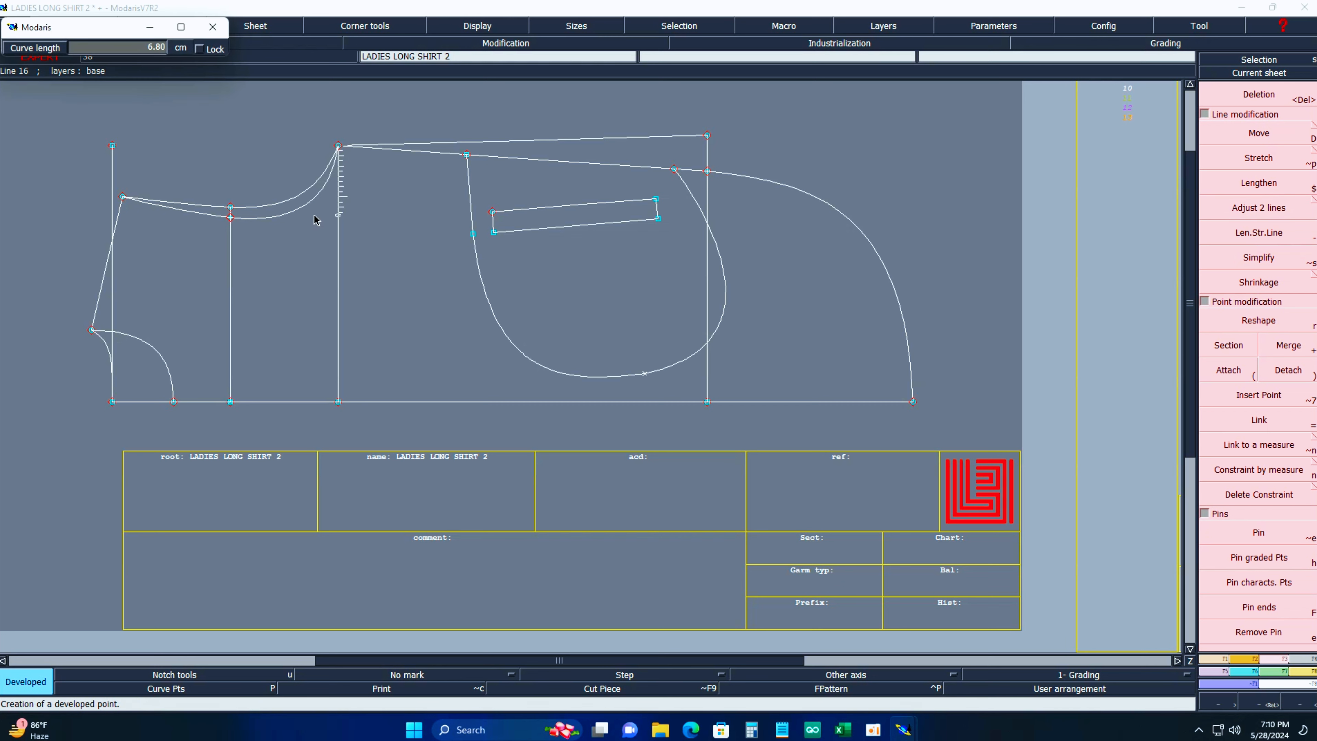
key("space")
key("space")
key("Down")
type("-10.00")
key("Return")
key("Down")
type("-")
key("Return")
left_click(247, 217)
key("Down")
key("Return")
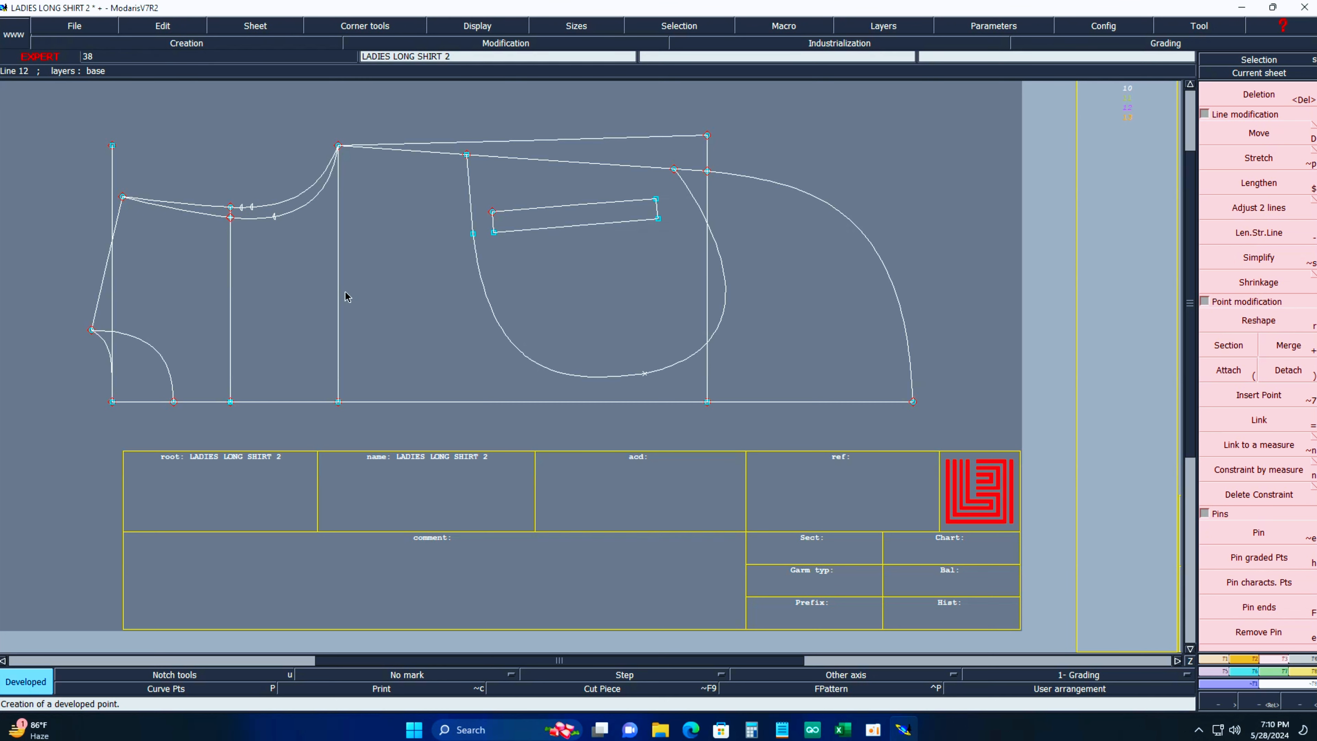
Add a notch at the front armhole point and at both back armhole points.
key("Return")
left_click_drag(112, 146, 451, 329)
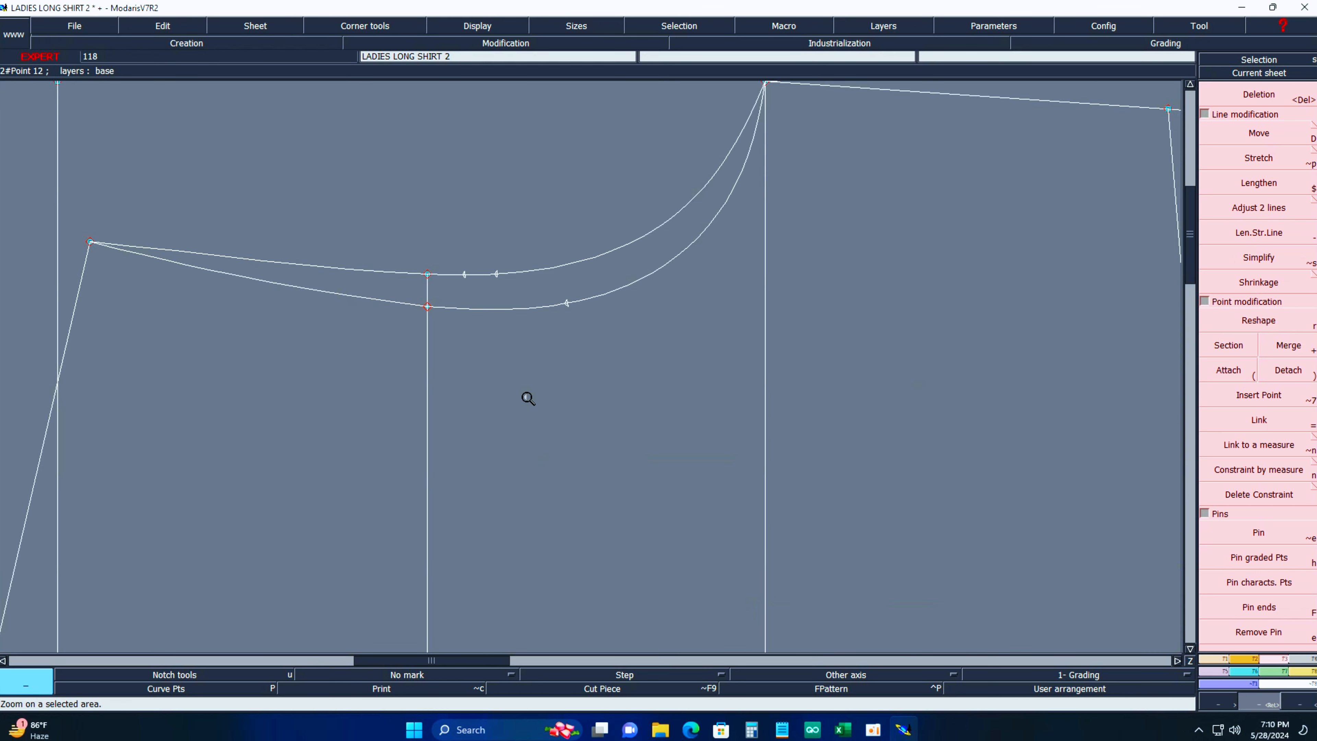
key("u")
left_click(567, 303)
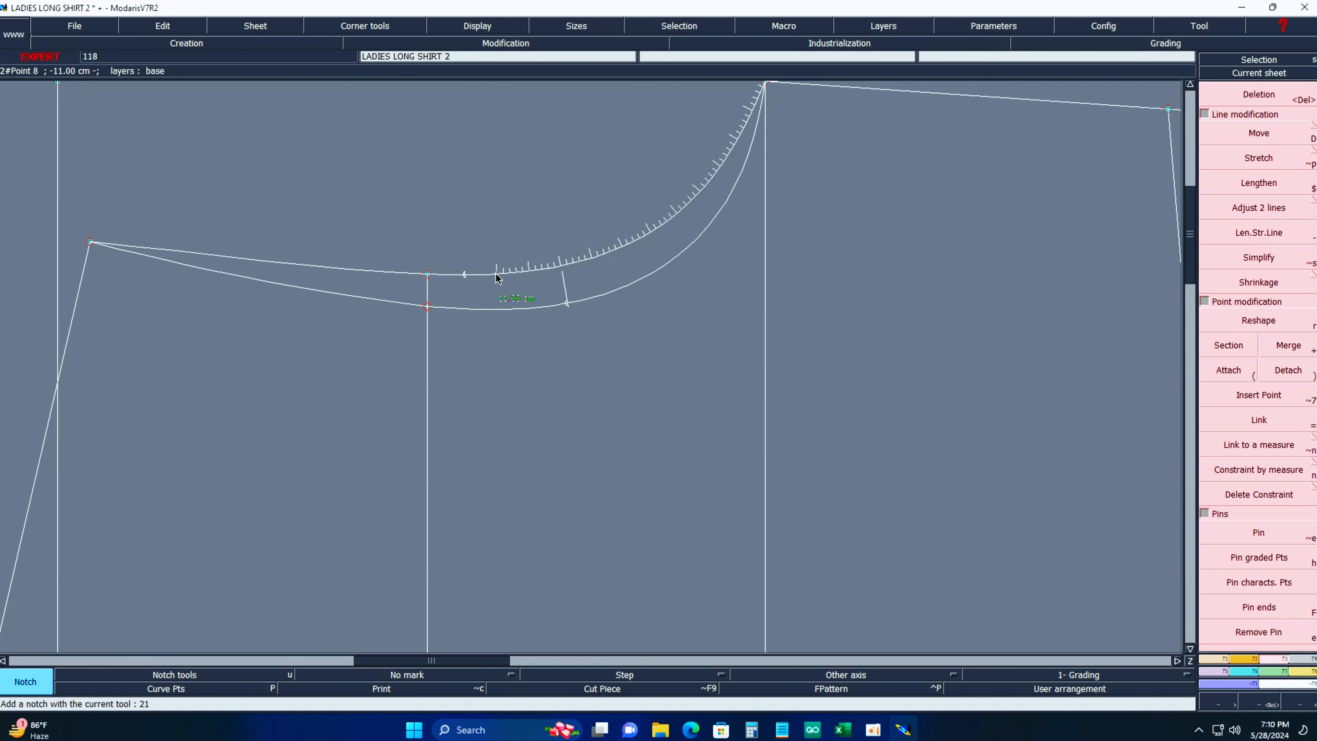
left_click(496, 274)
left_click(465, 274)
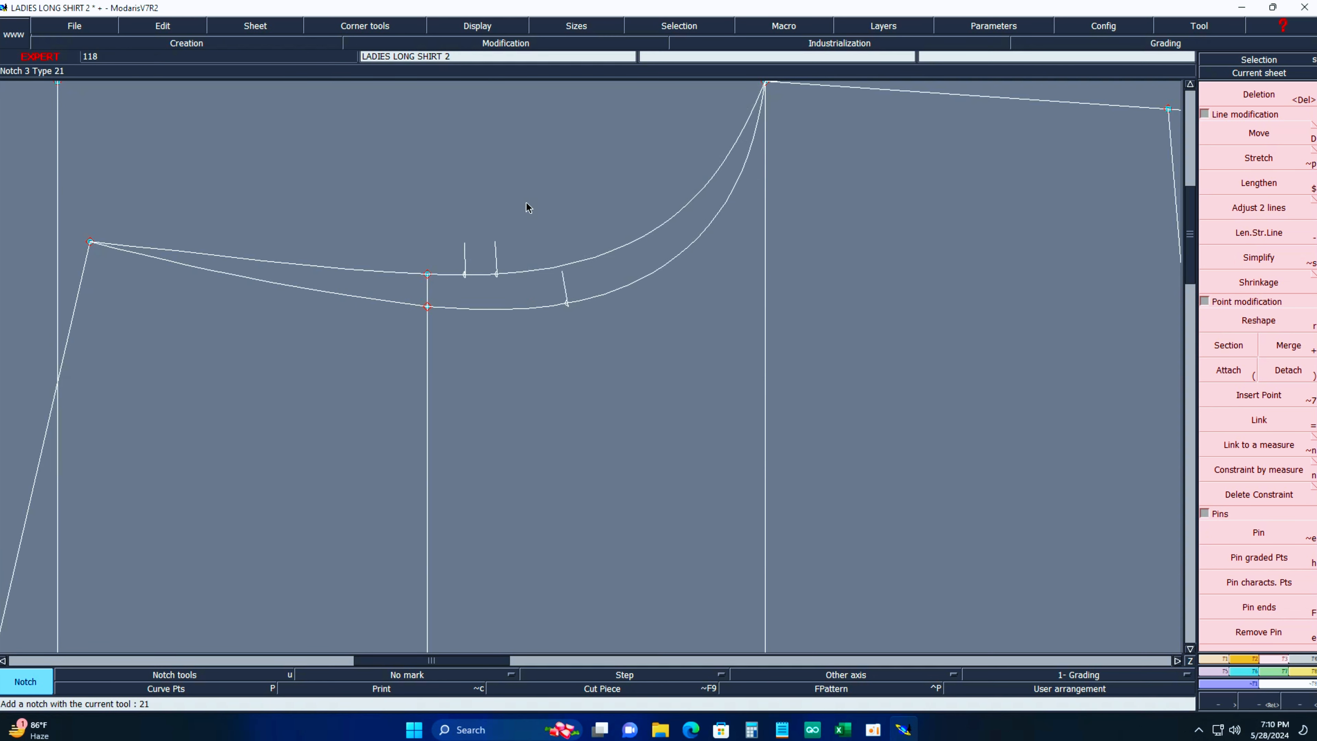
key("Home")
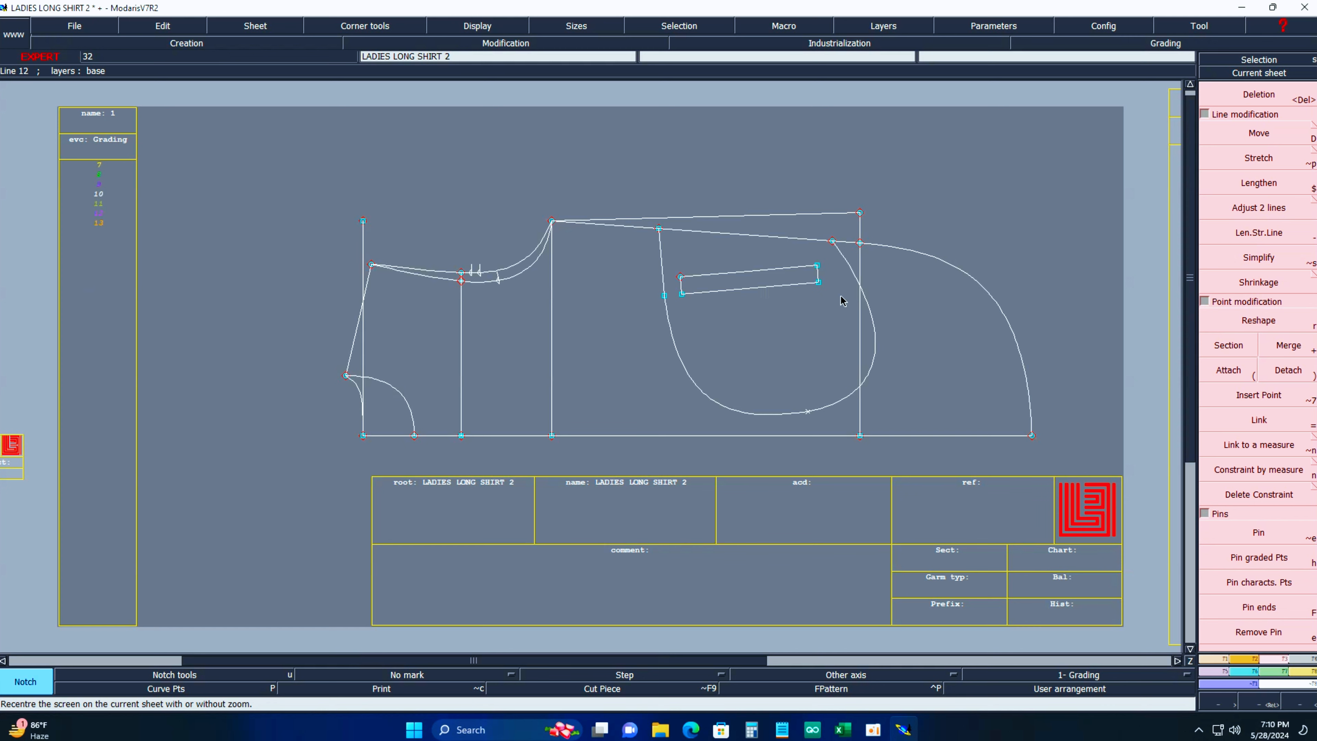
Check the box placket width in the Excel measurement sheet and return to Modaris.
left_click(843, 730)
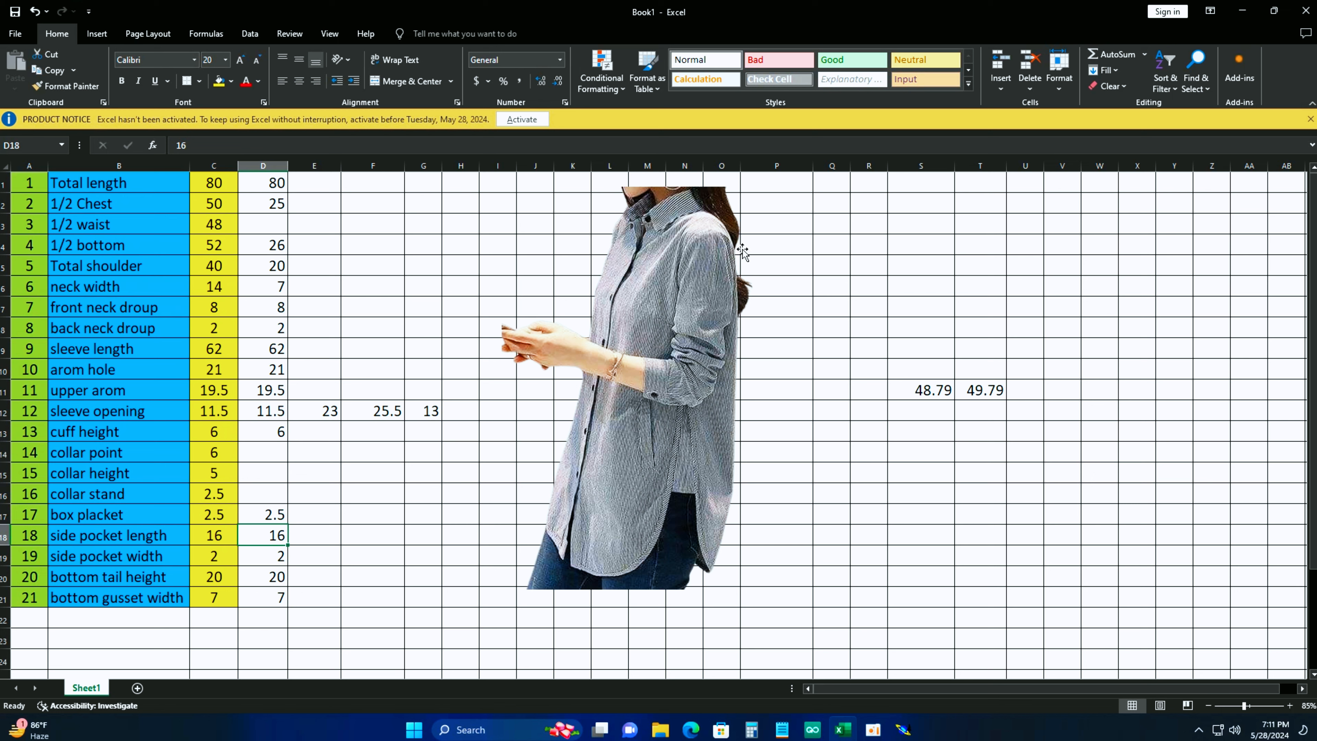
left_click(1242, 11)
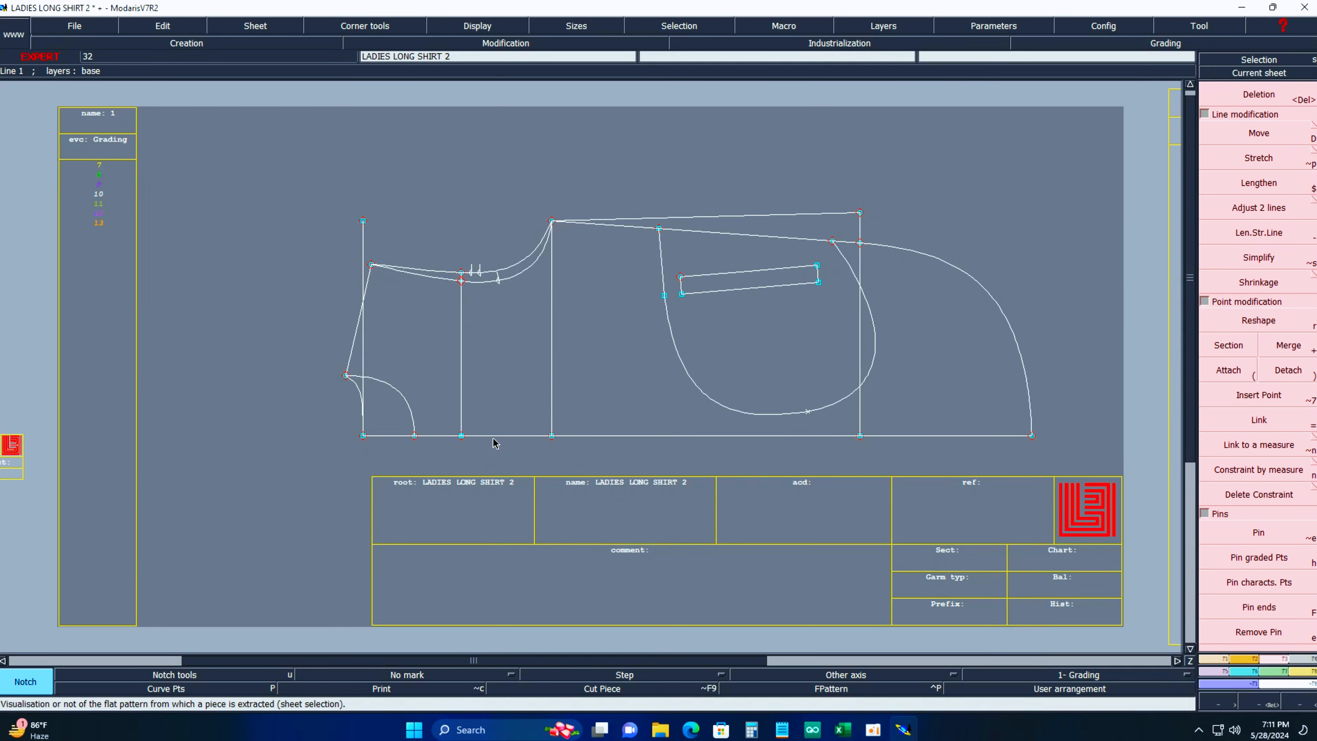
key("shift+s")
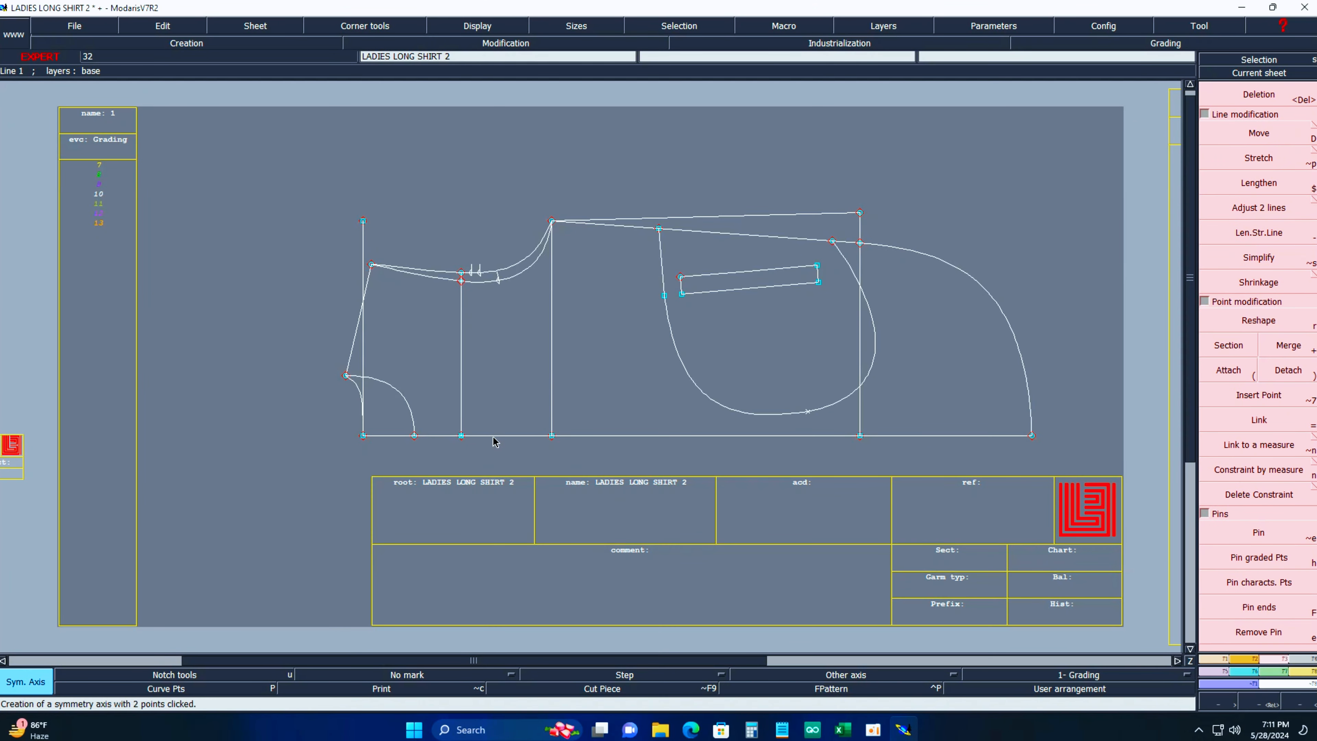
left_click(493, 445)
key("ctrl+z")
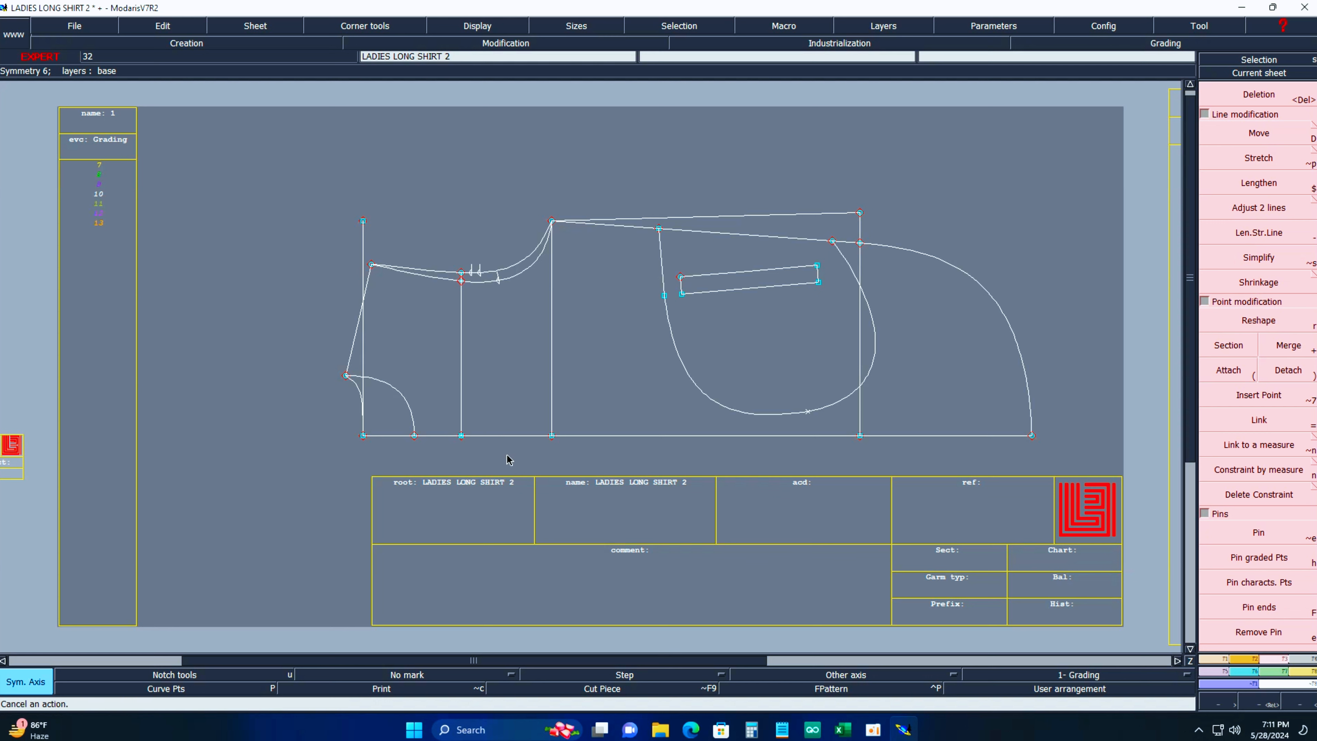
Create a parallel line outside the body's centre front line, offset by half the 2.5 cm box placket width.
key("l")
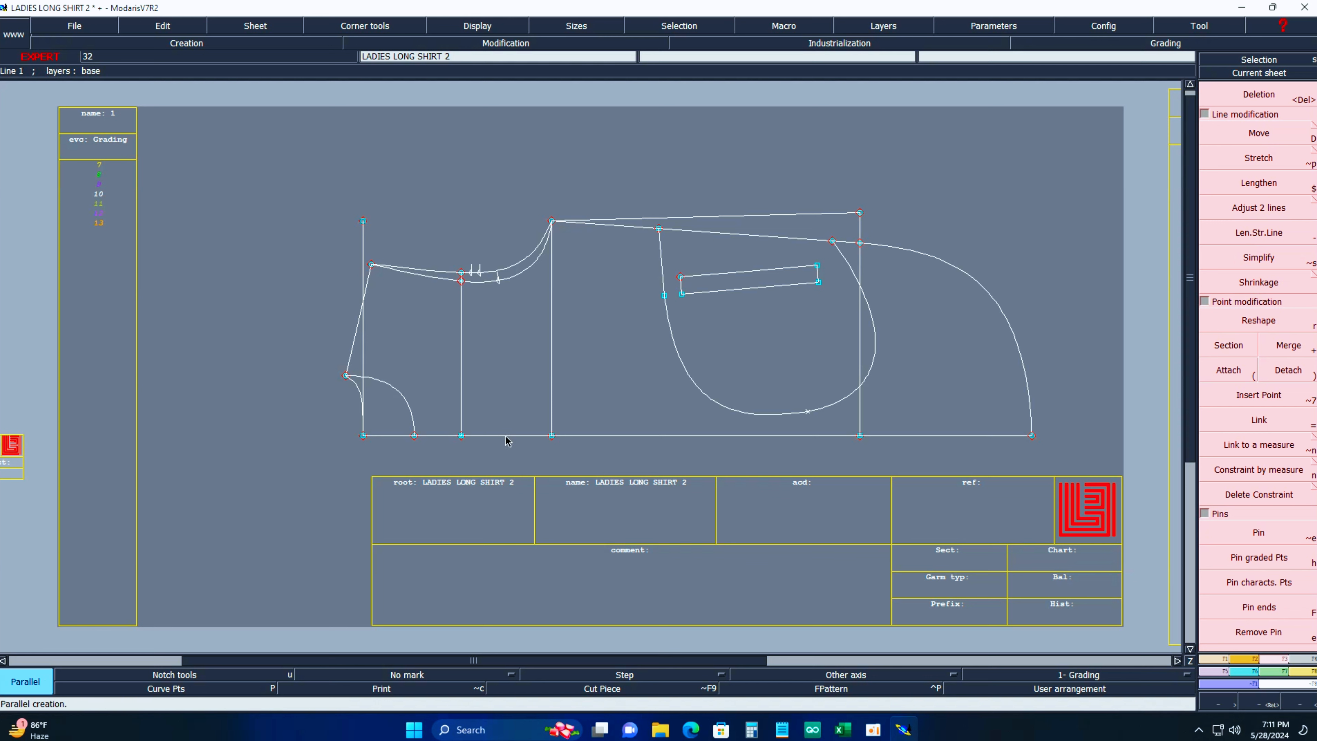
left_click(505, 437)
type("-")
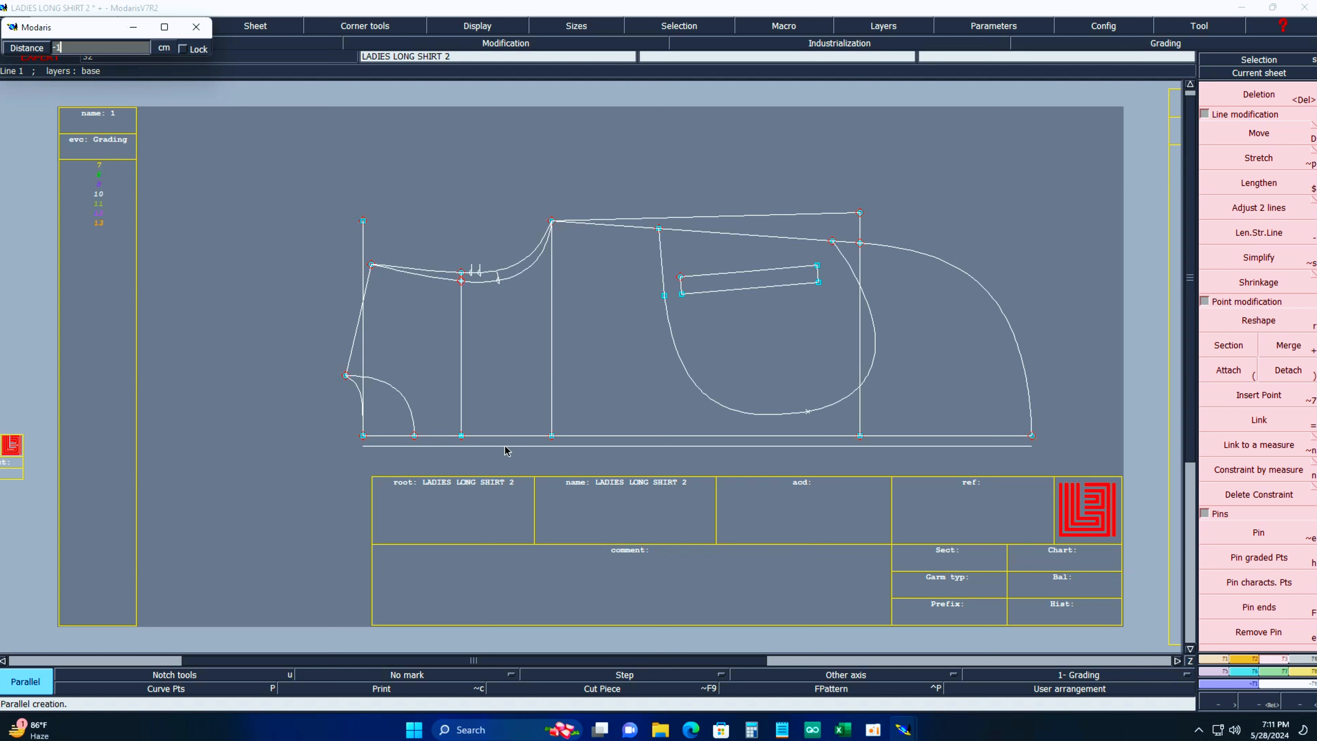
type("1.2")
key("Return")
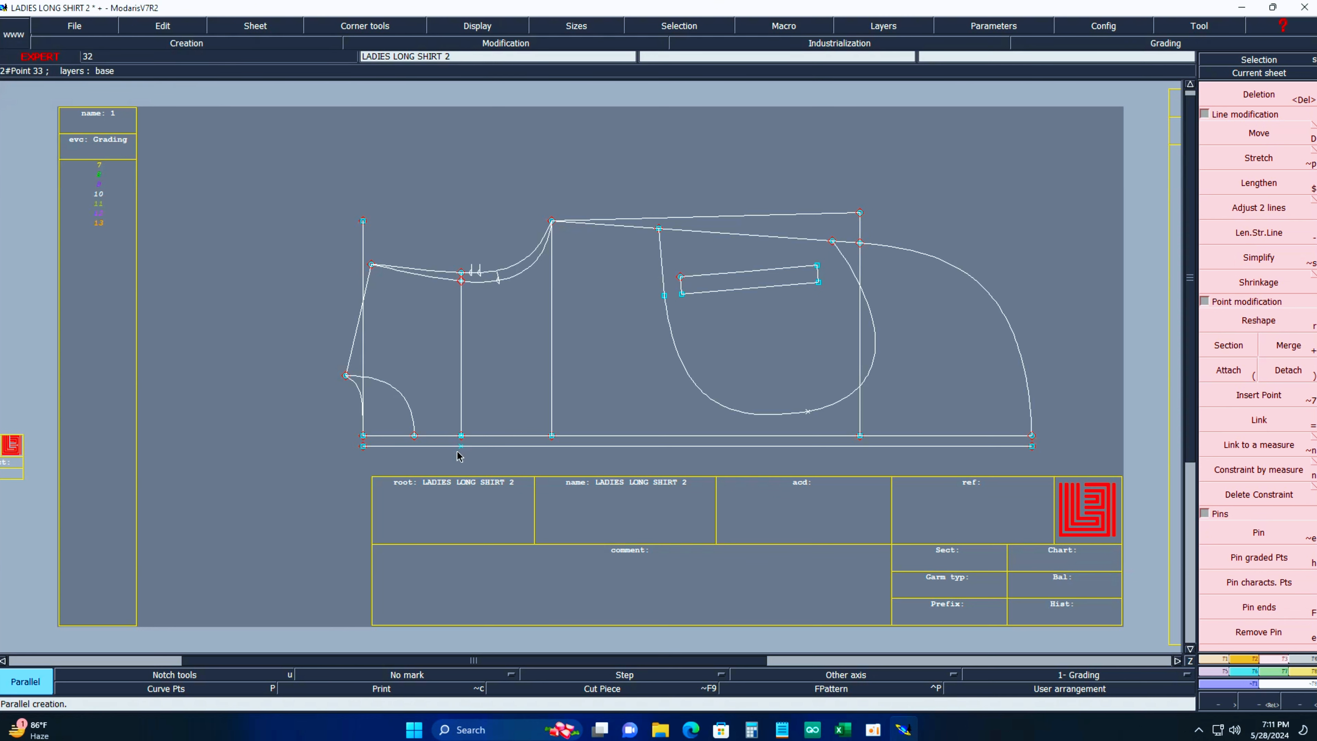
key("Delete")
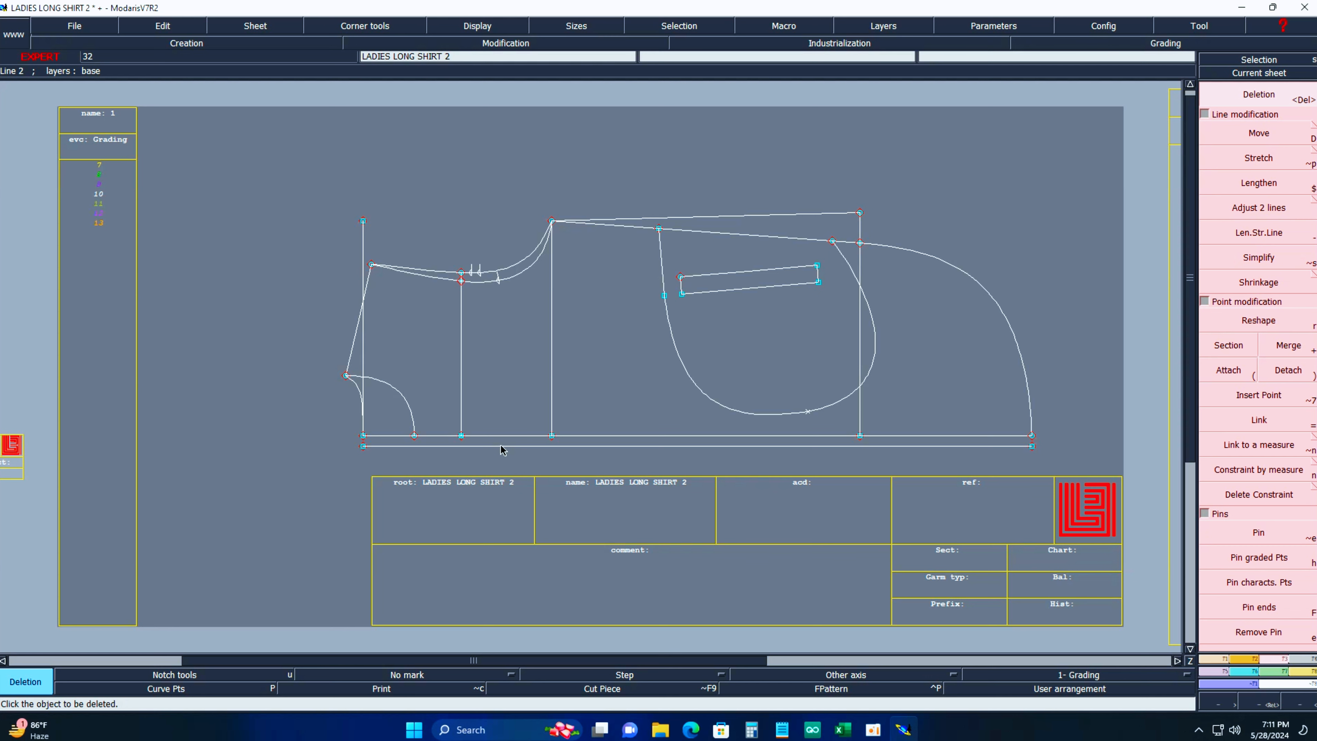
key("Escape")
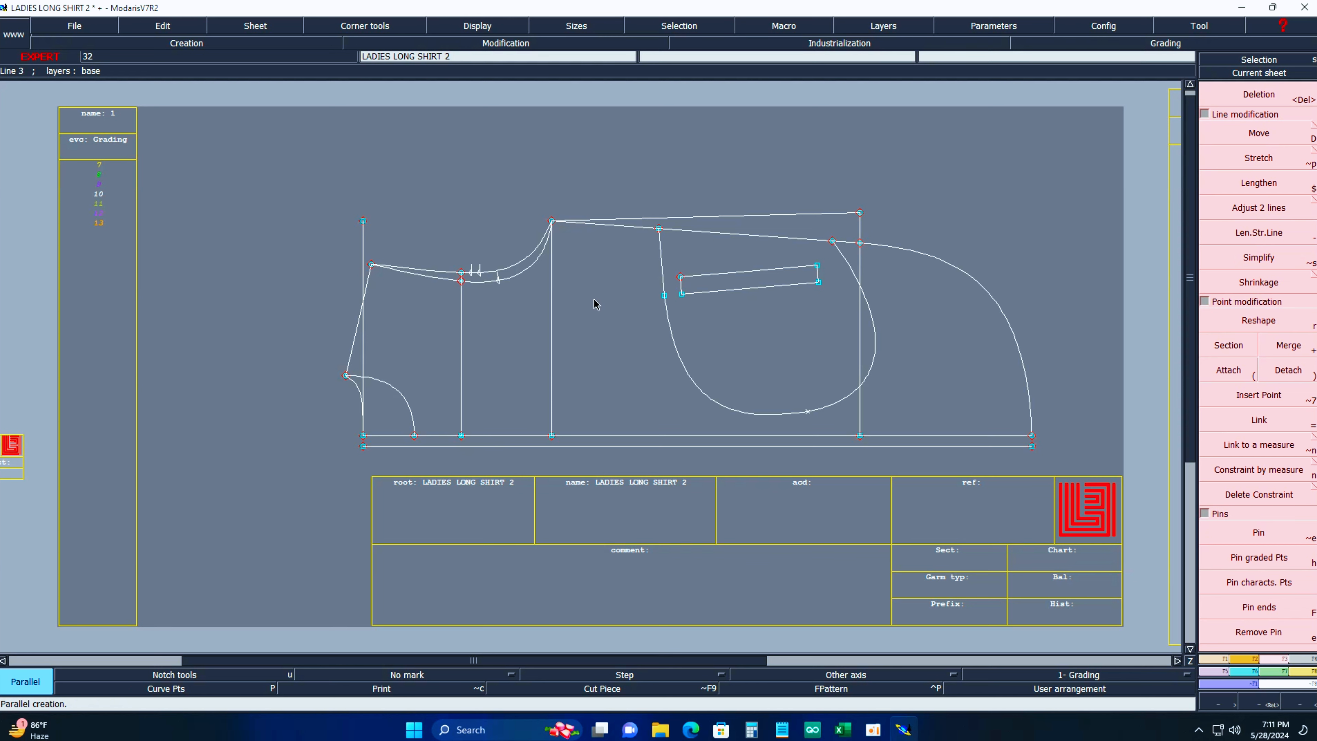
Extend the front neck curve past the new parallel line, insert their intersection point and delete the surplus end.
key("Return")
left_click_drag(344, 330, 525, 521)
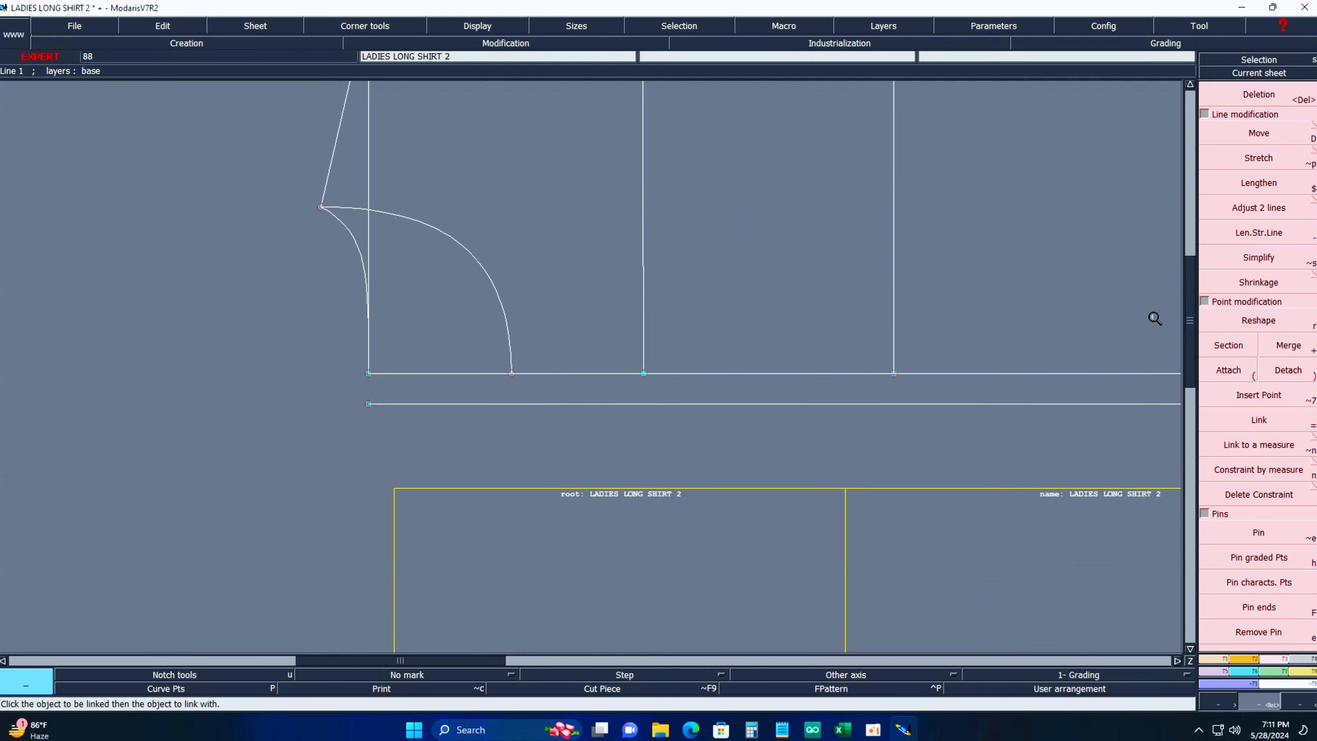
left_click(1259, 233)
left_click(511, 345)
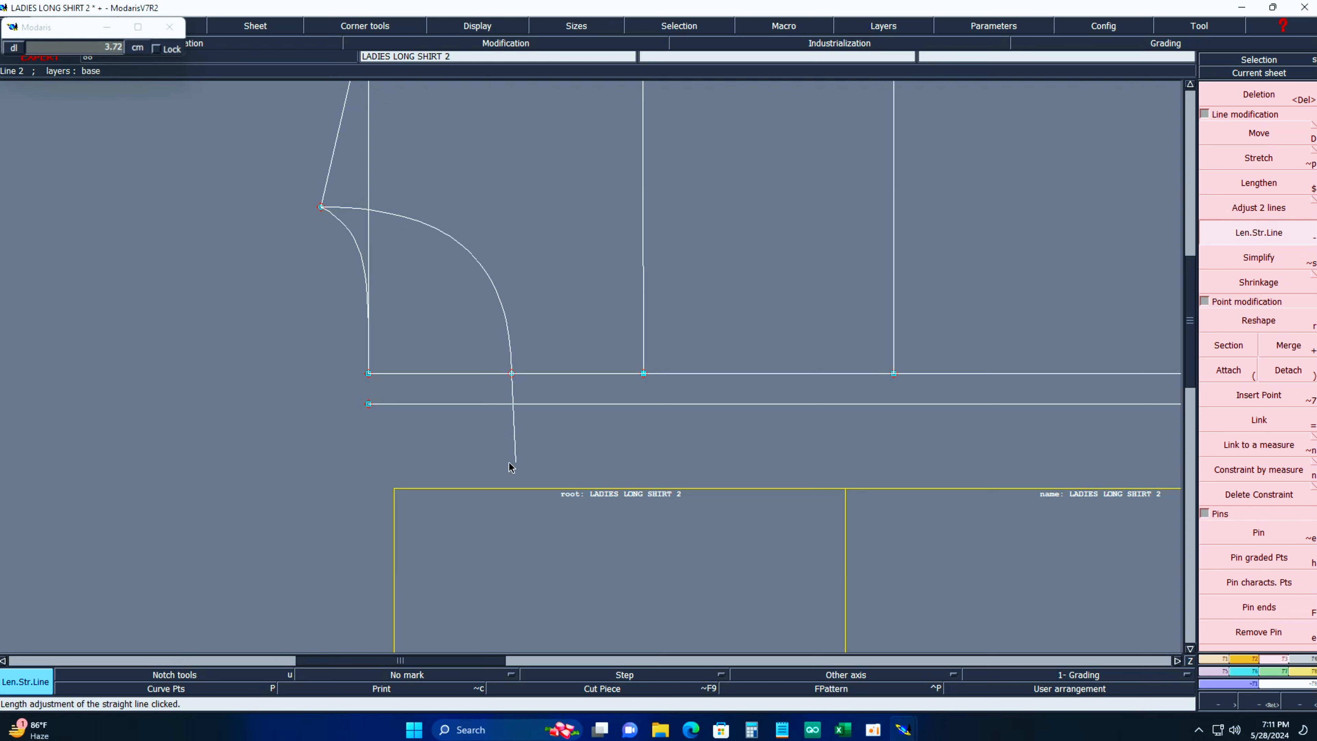
left_click(515, 462)
left_click(1260, 200)
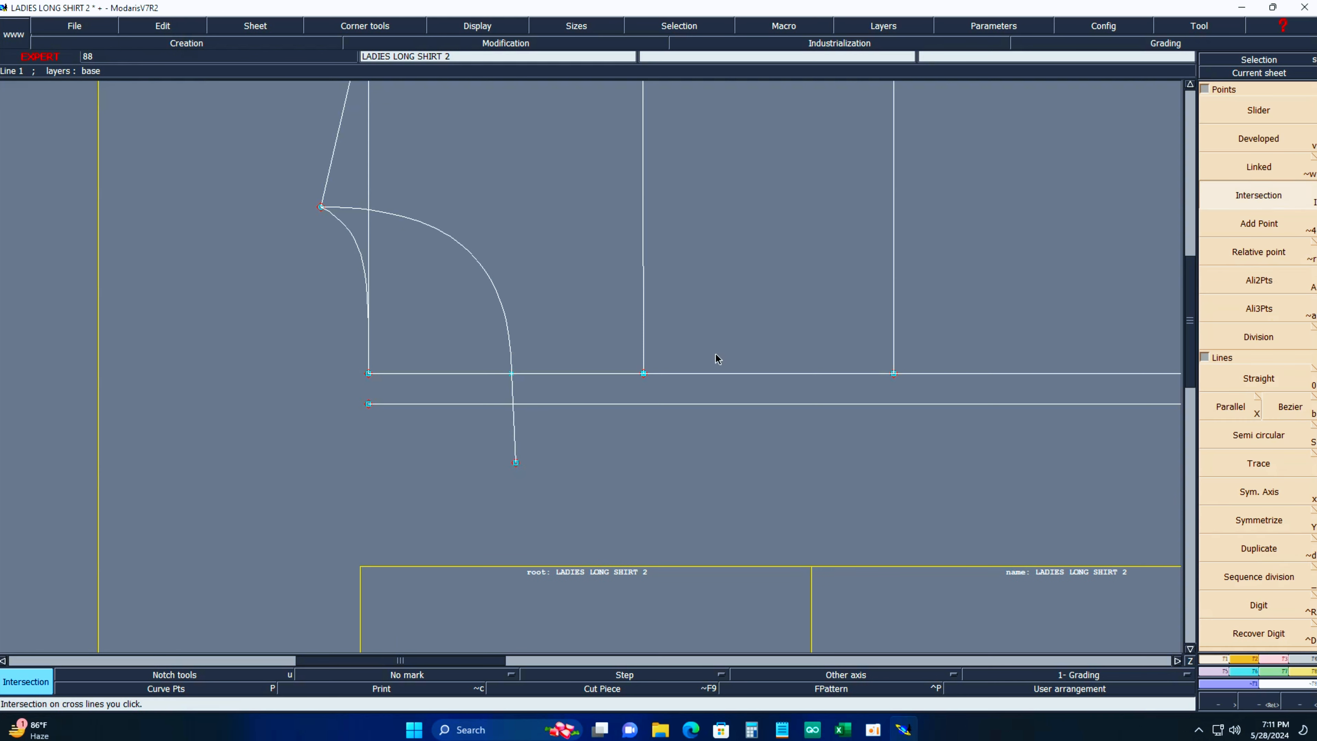
left_click(512, 404)
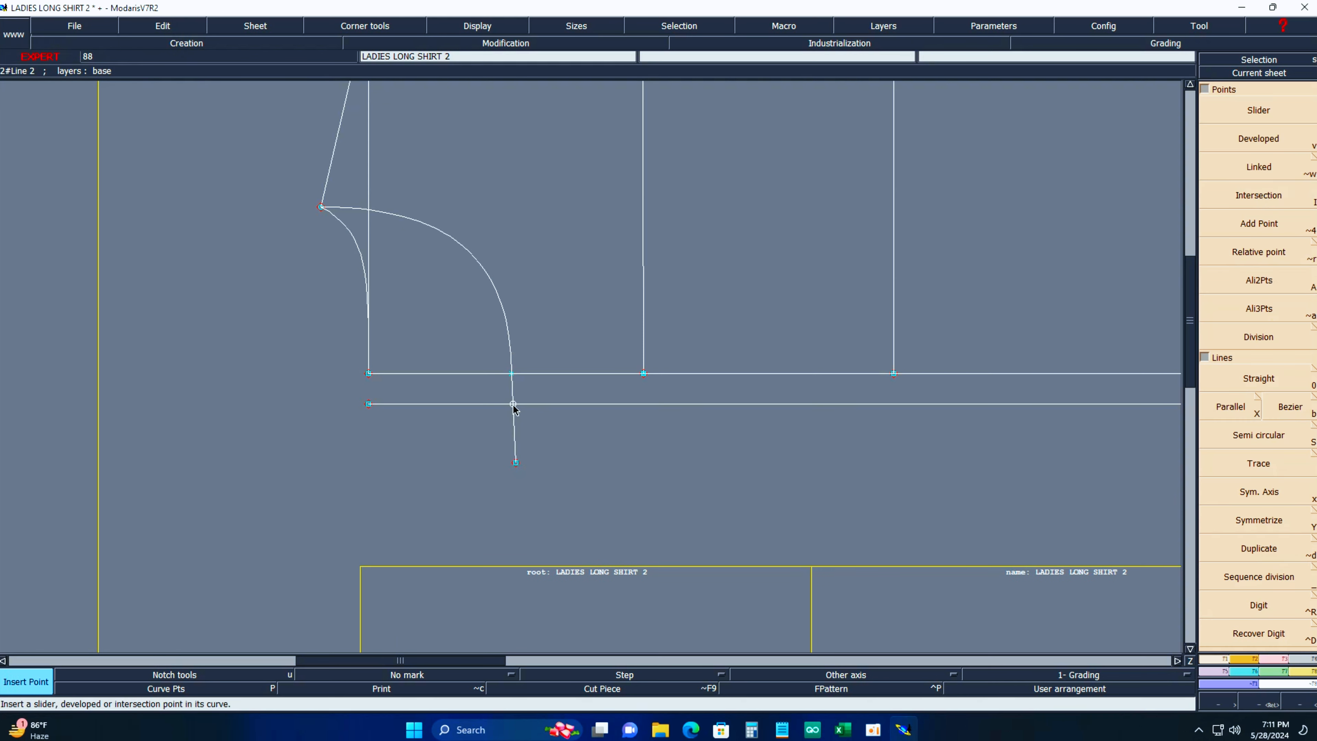
key("Delete")
left_click(516, 459)
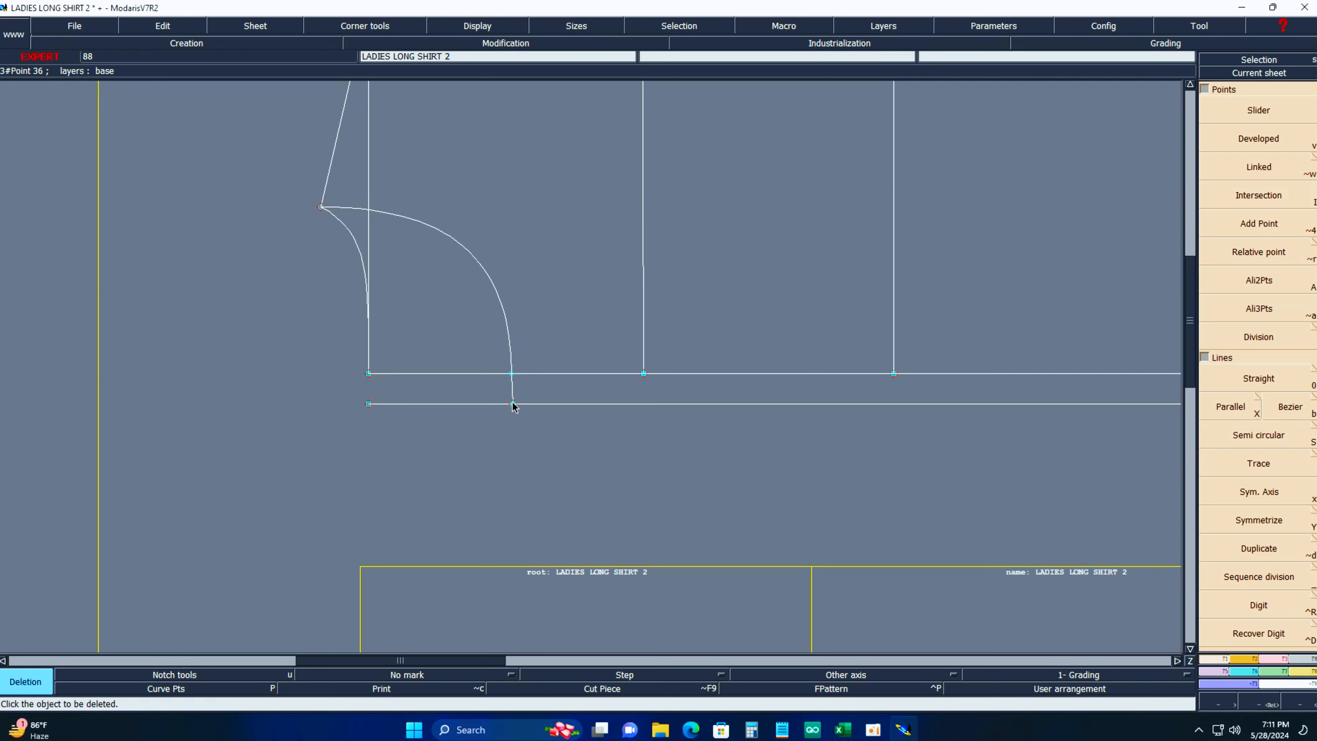
Insert a developed point at -2.00 cm from the front neck corner on the parallel line and delete the line's old neck end.
key("v")
left_click(513, 404)
type("-")
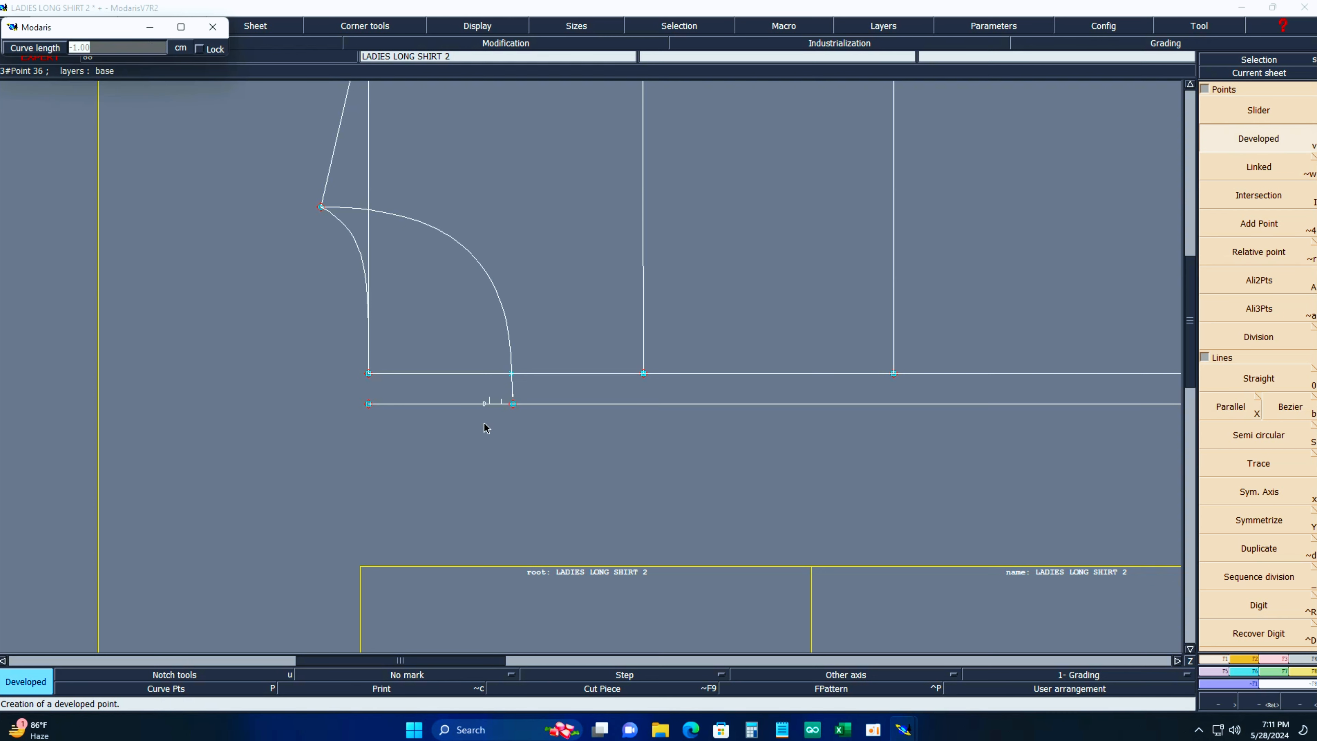
type("2.00")
key("Return")
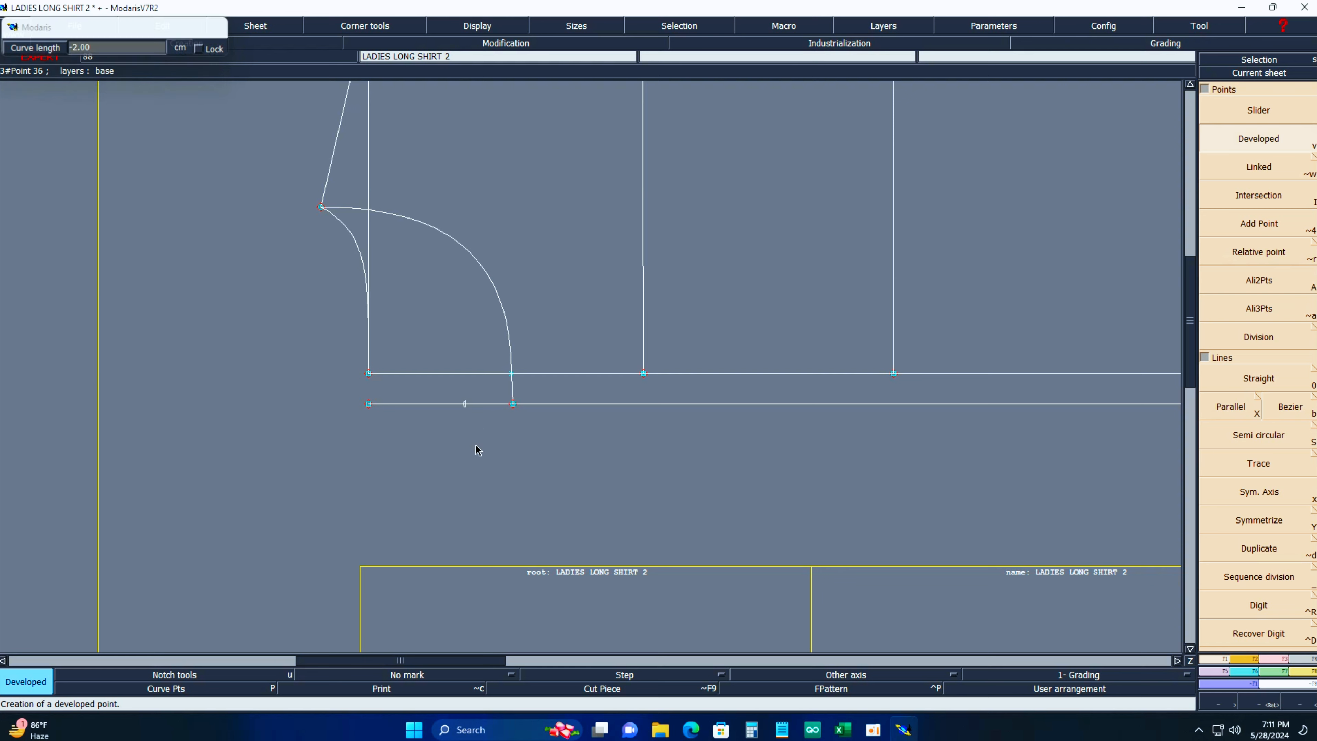
key("Insert")
left_click(464, 404)
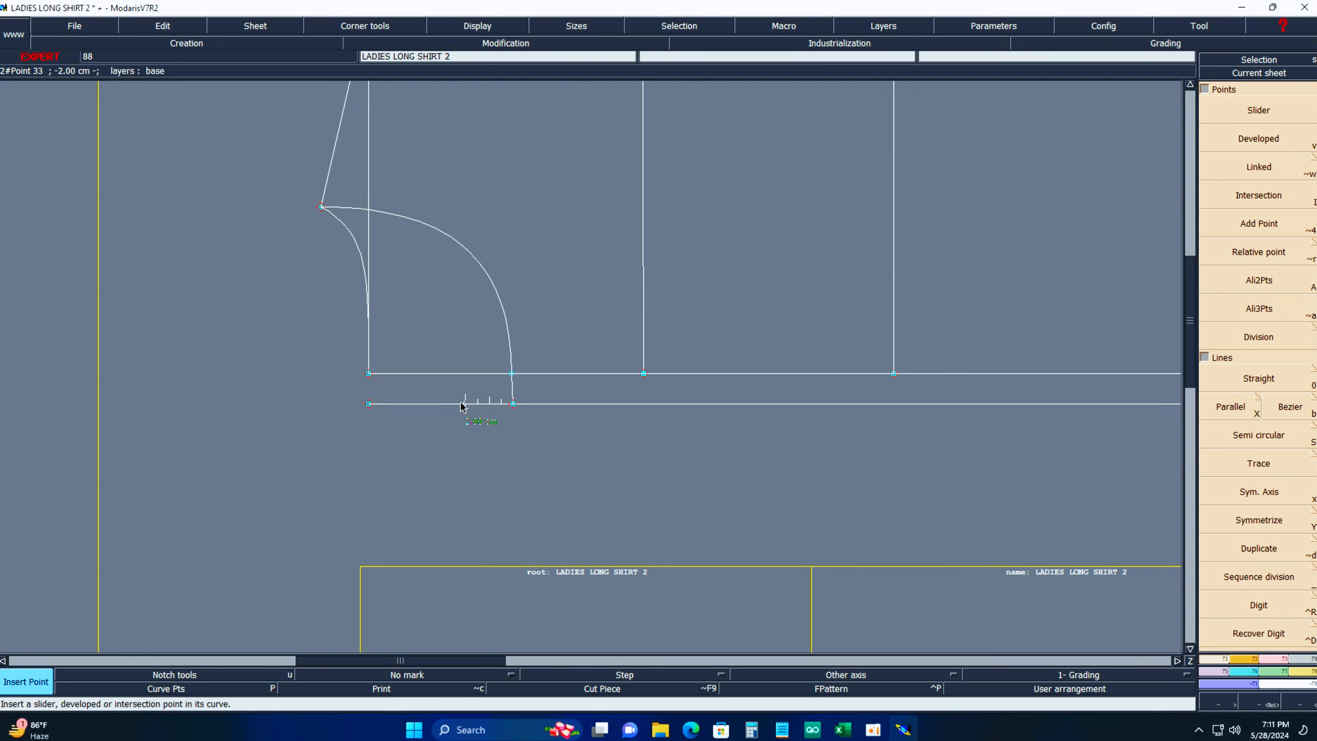
key("Delete")
left_click(368, 404)
Extend the bottom tail curve about 2 cm straight past the centre front hem point, beyond the parallel placket line.
key("Home")
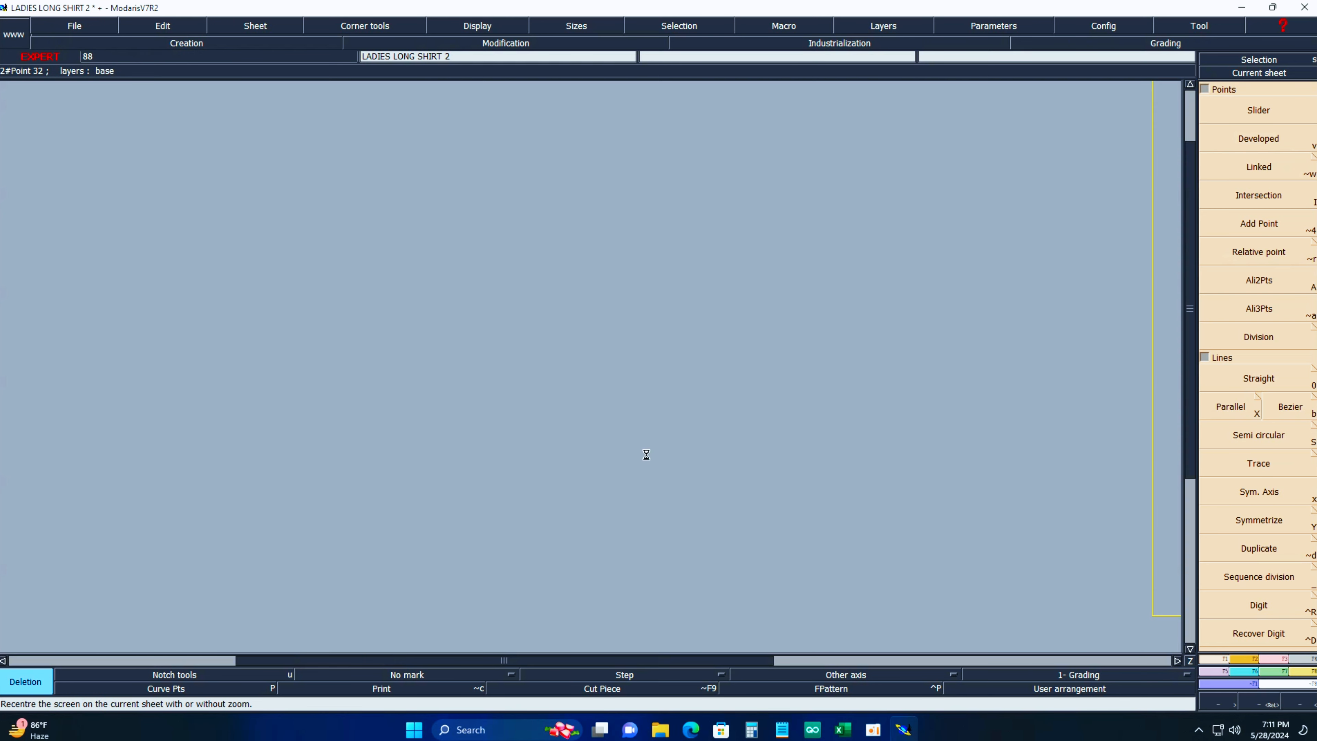
key("Return")
left_click_drag(940, 362, 998, 414)
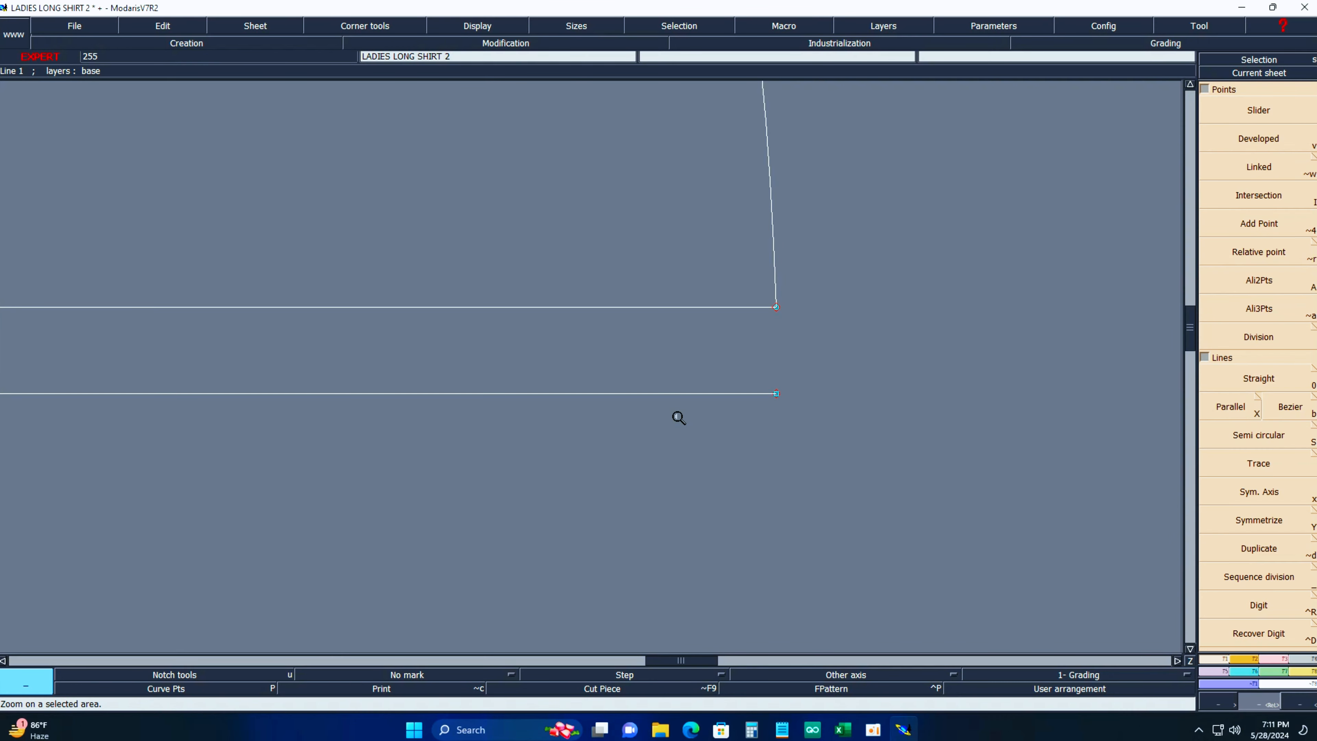
left_click(1271, 278)
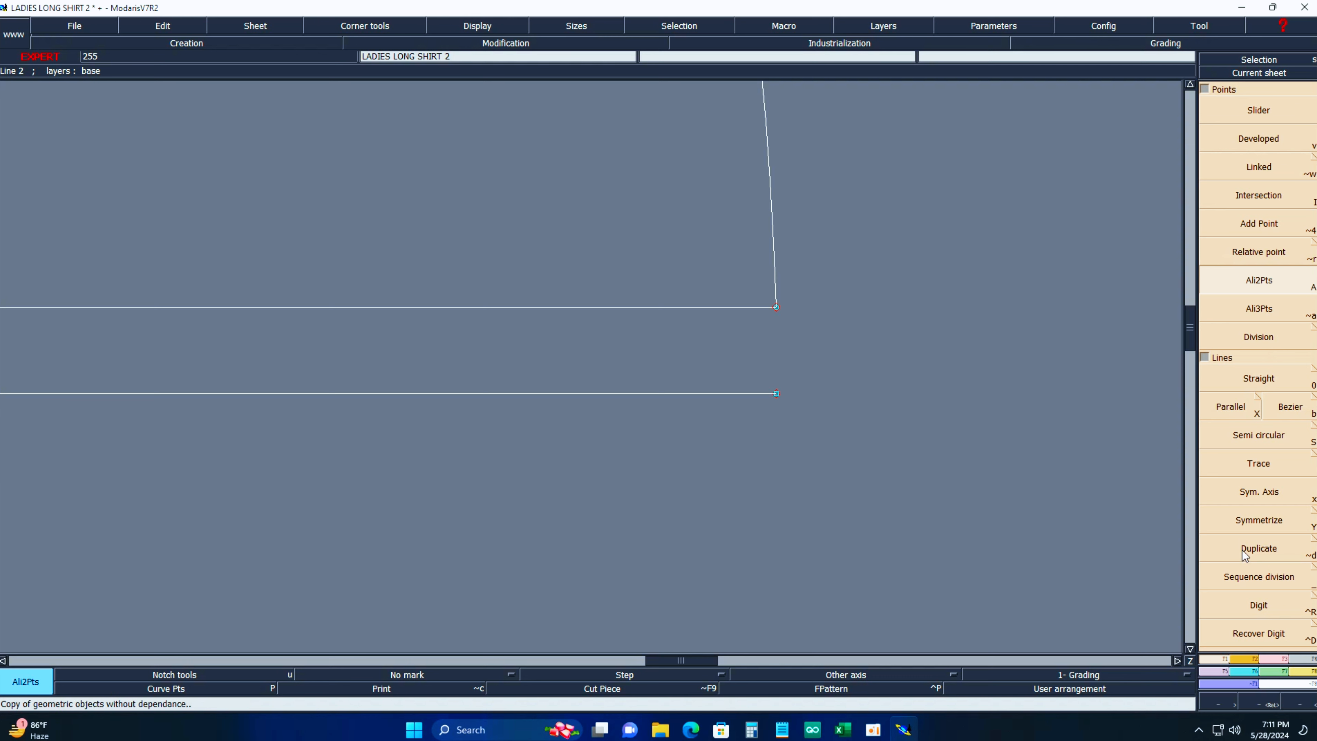
left_click(1282, 659)
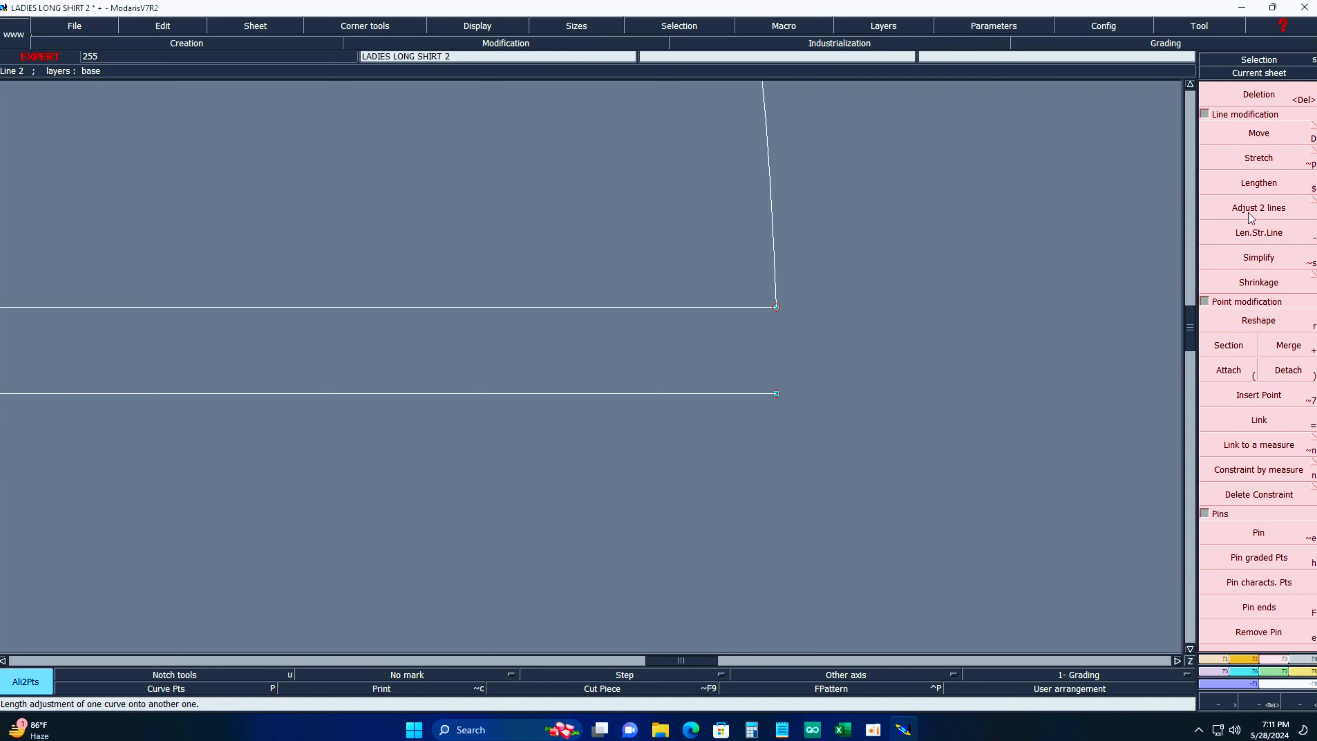
left_click(1258, 232)
left_click(808, 448)
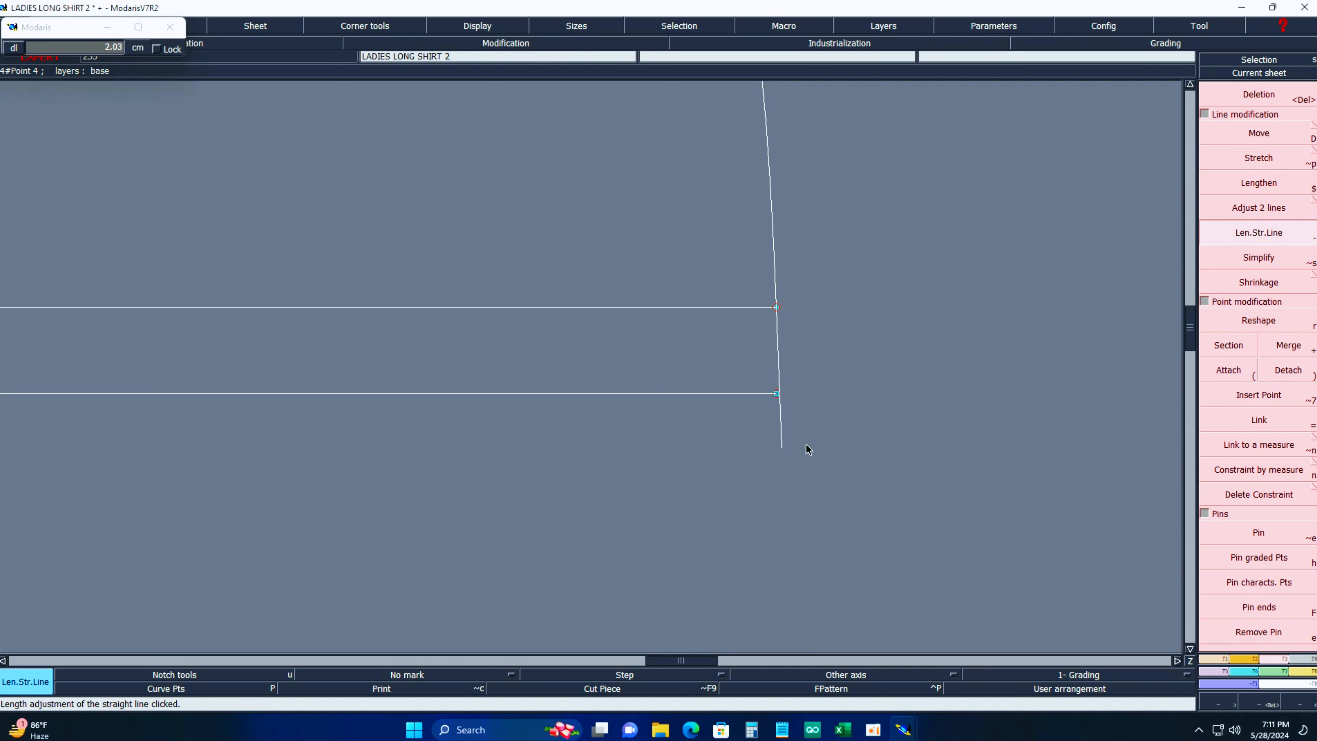
Adjust the parallel placket line to the extended tail curve and remove the surplus beyond their corner.
left_click(1261, 209)
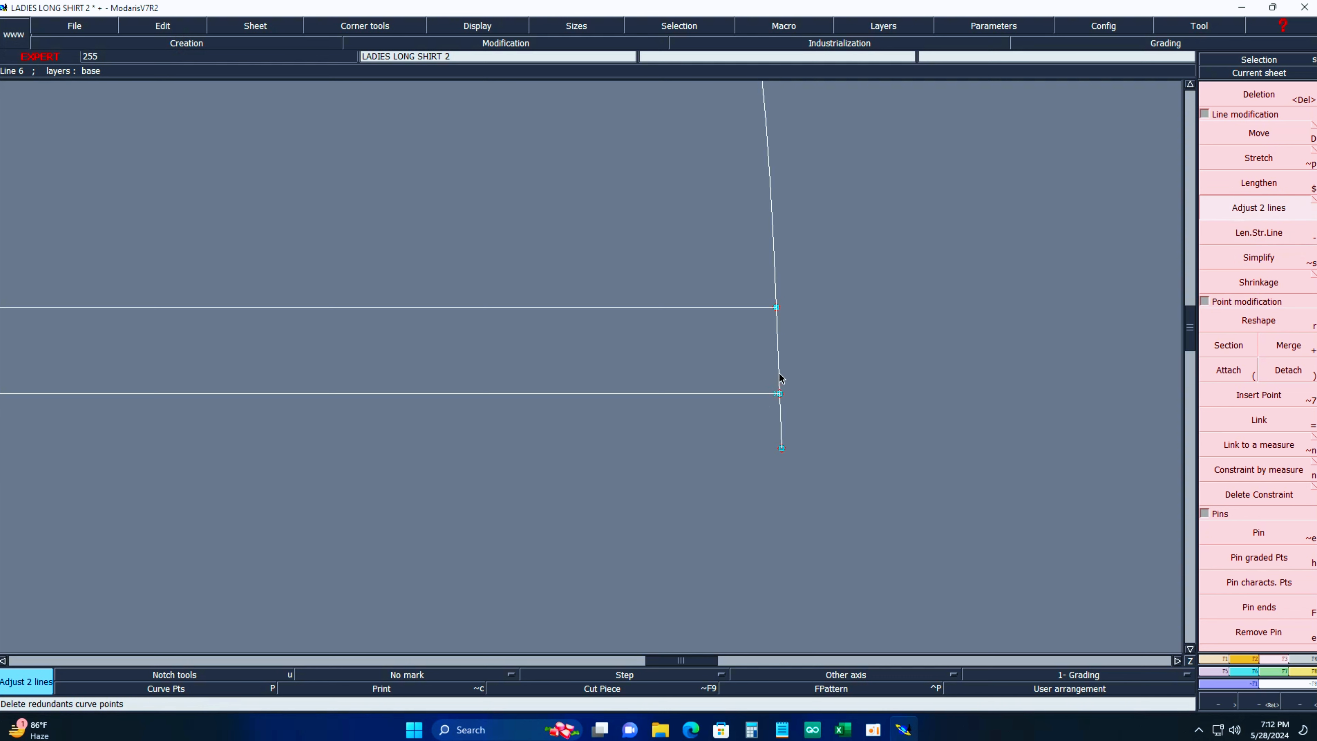
left_click(762, 392)
key("Return")
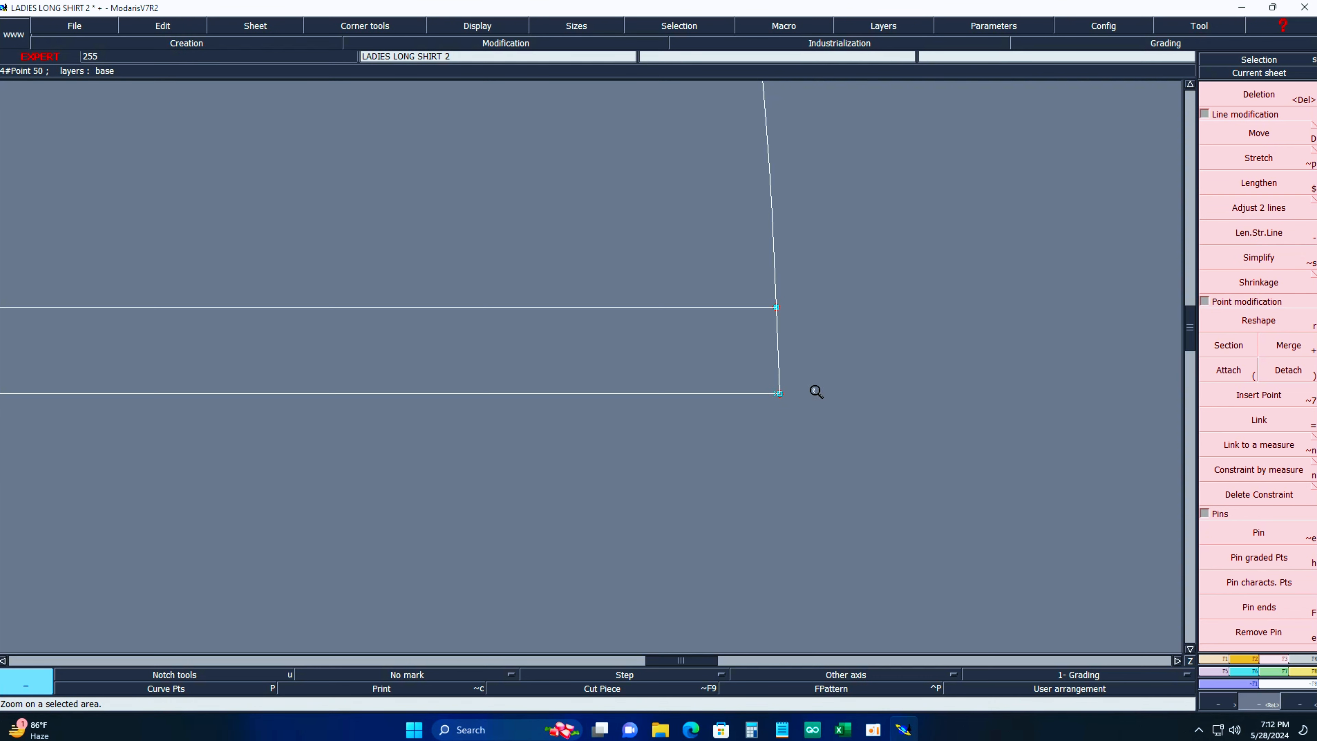
left_click_drag(690, 370, 832, 412)
key("Delete")
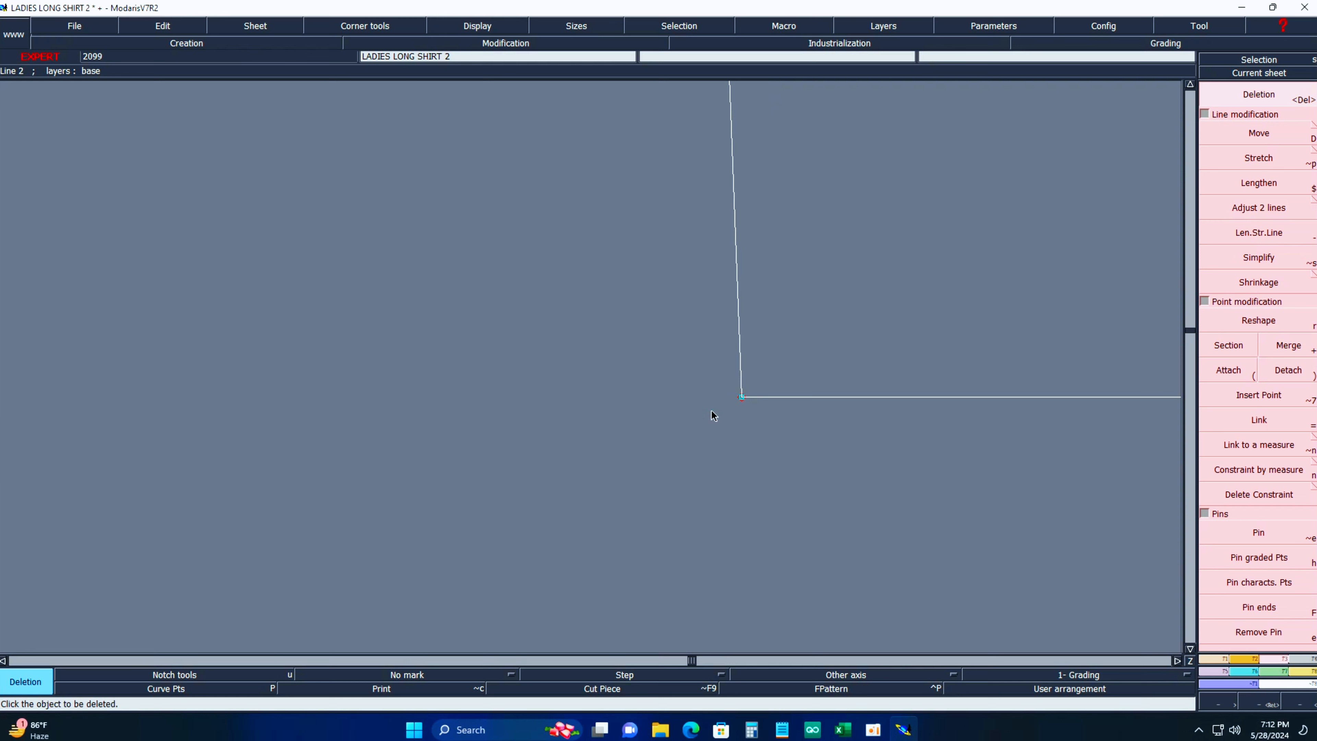
key("Home")
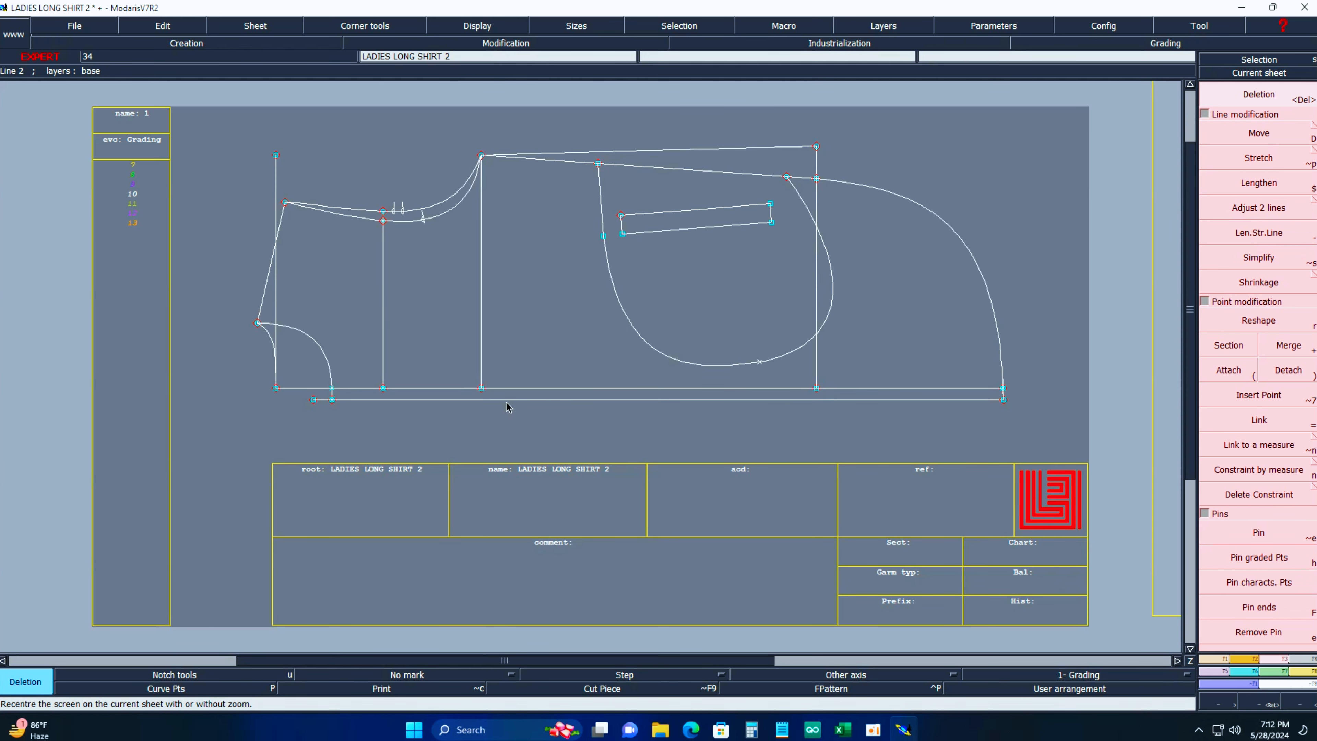
key("l")
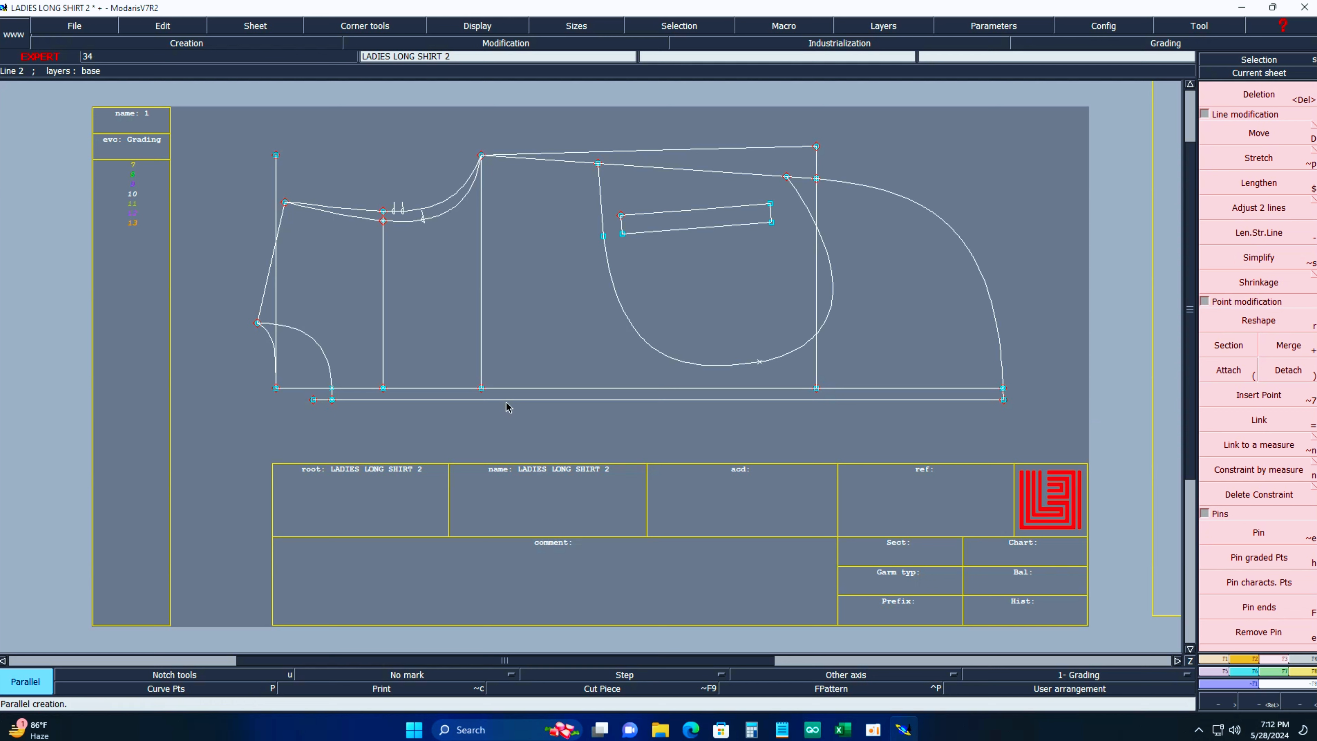
left_click(508, 400)
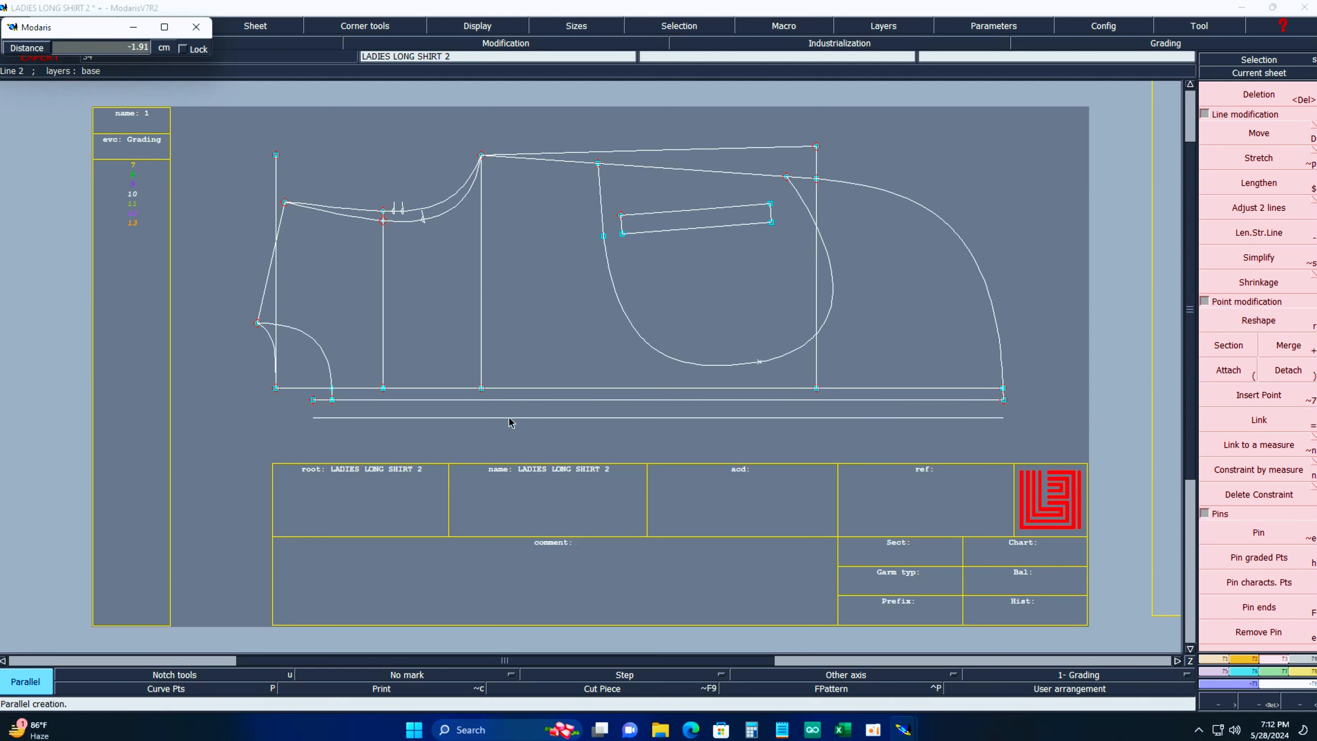
type("-1.252")
key("Return")
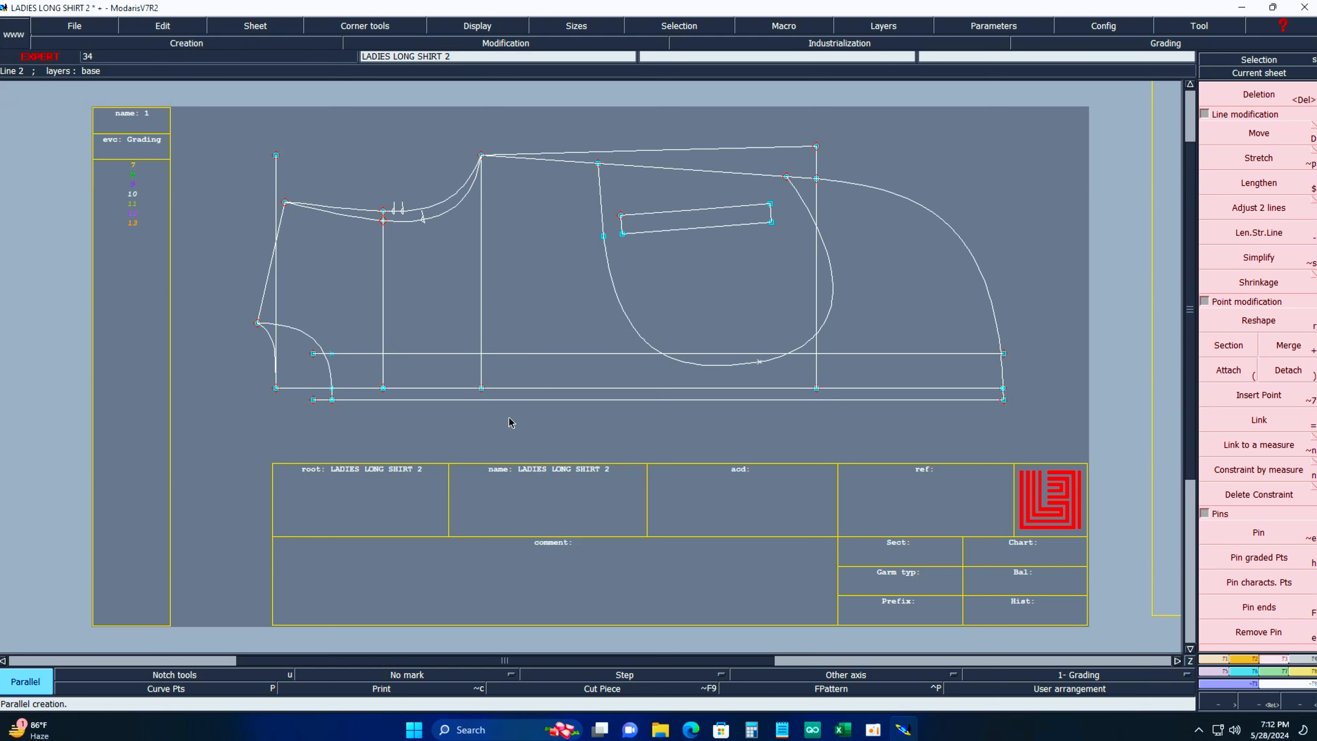
key("ctrl+z")
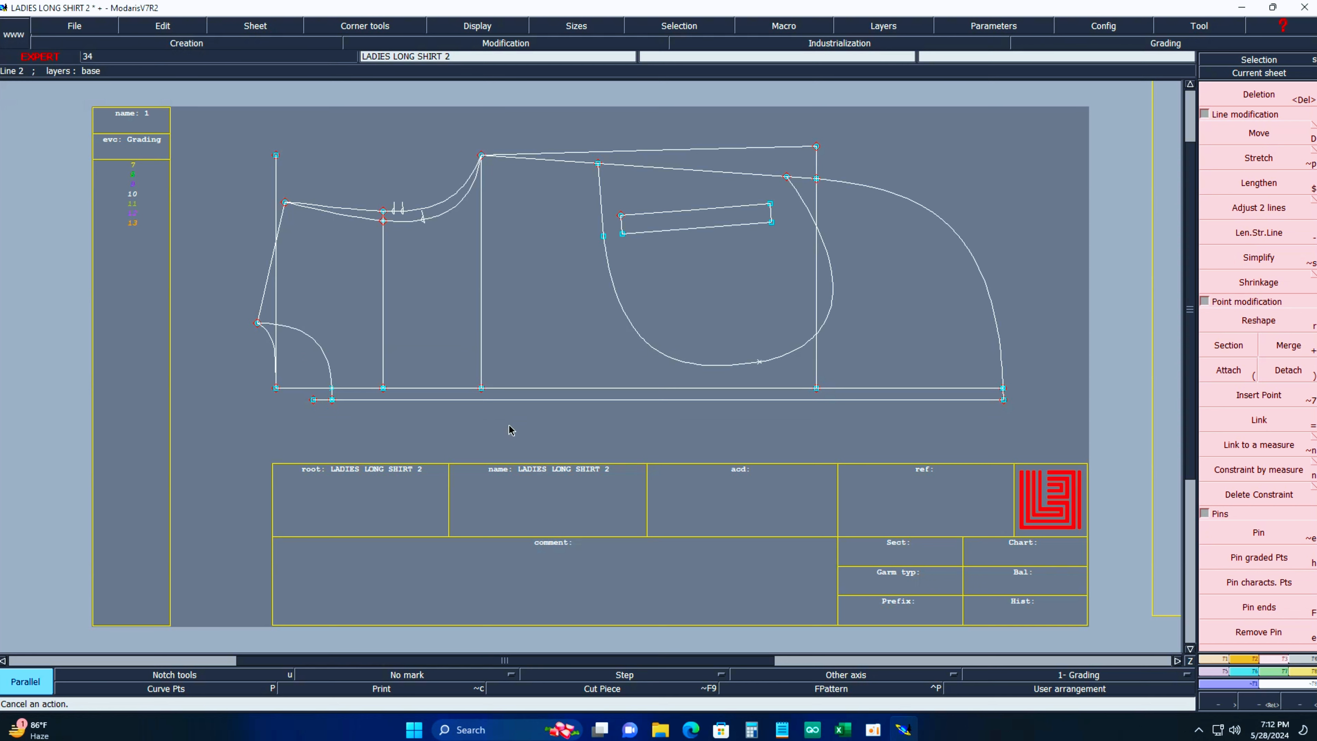
Create an outward parallel of the placket edge line at a distance of -5 cm.
left_click(509, 402)
key("Tab")
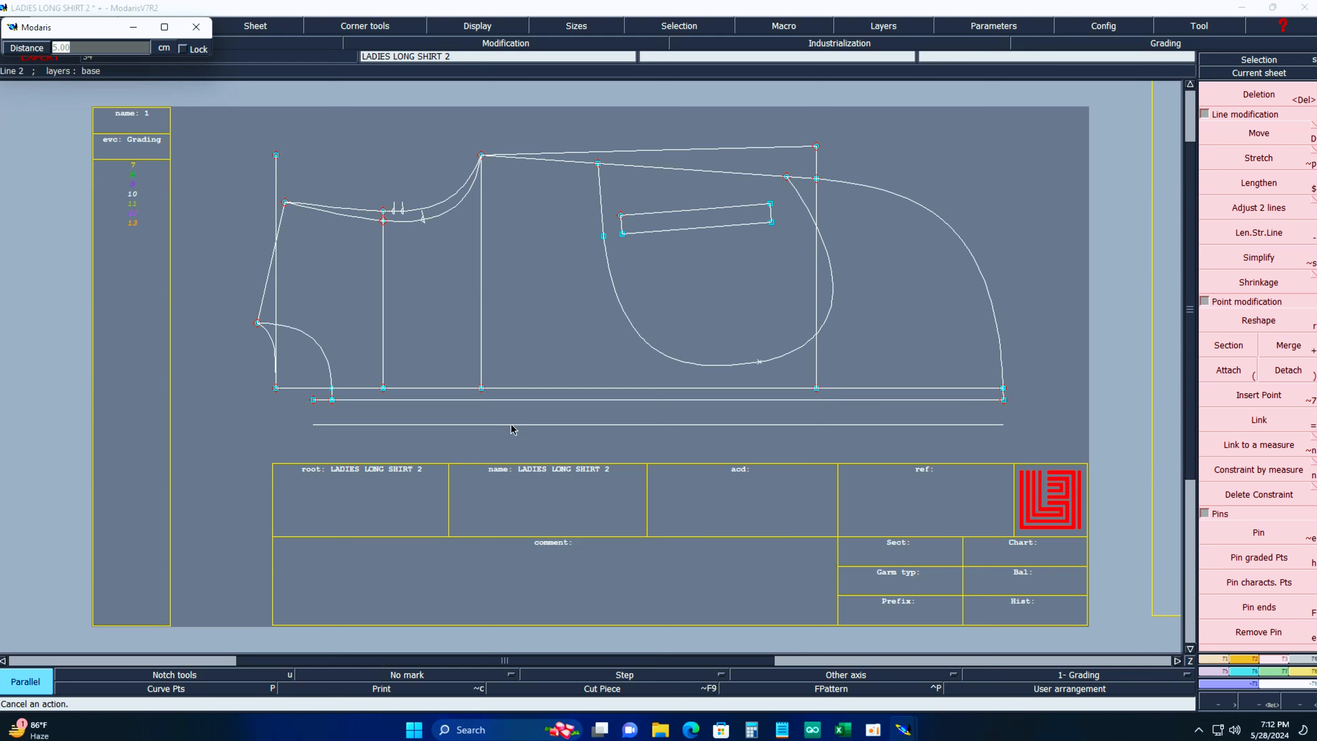
type("-5")
key("Return")
Draw a 5 cm line joining the hem ends of the placket edge line and the outer parallel.
key("Return")
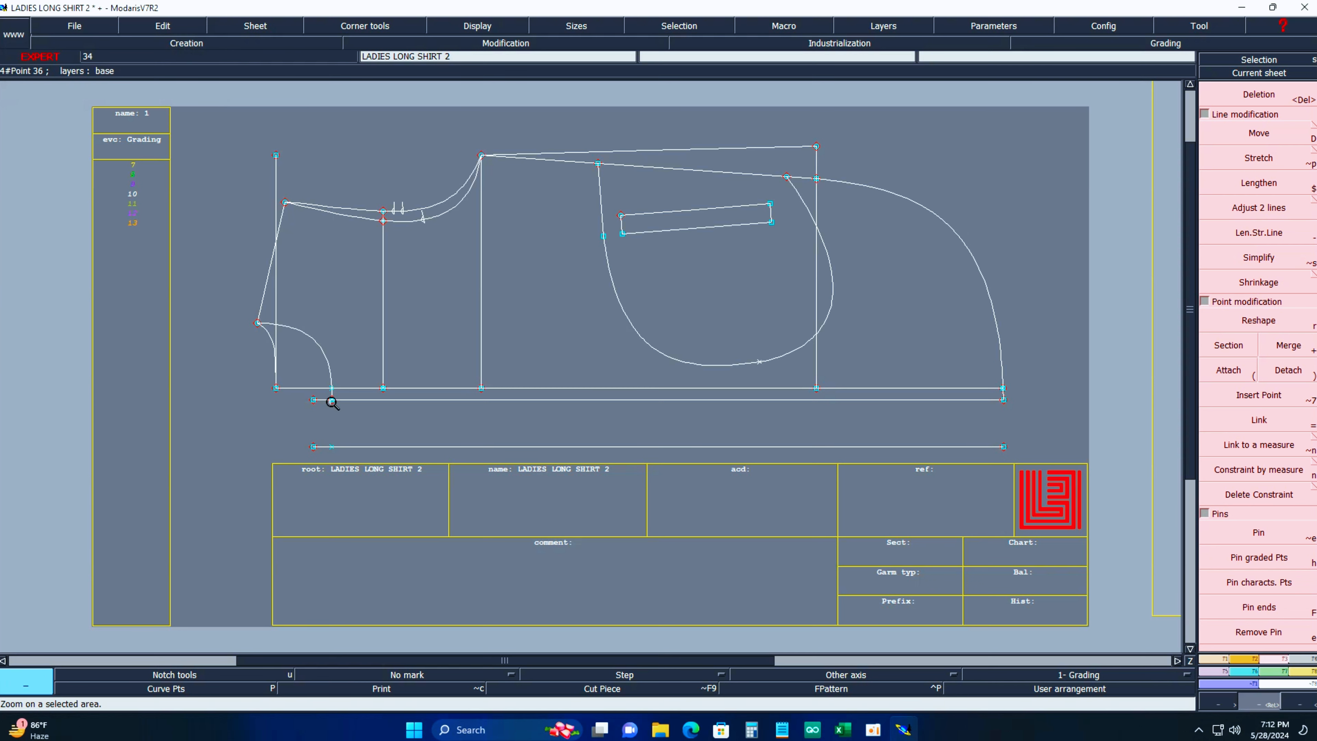
left_click_drag(251, 321, 1181, 587)
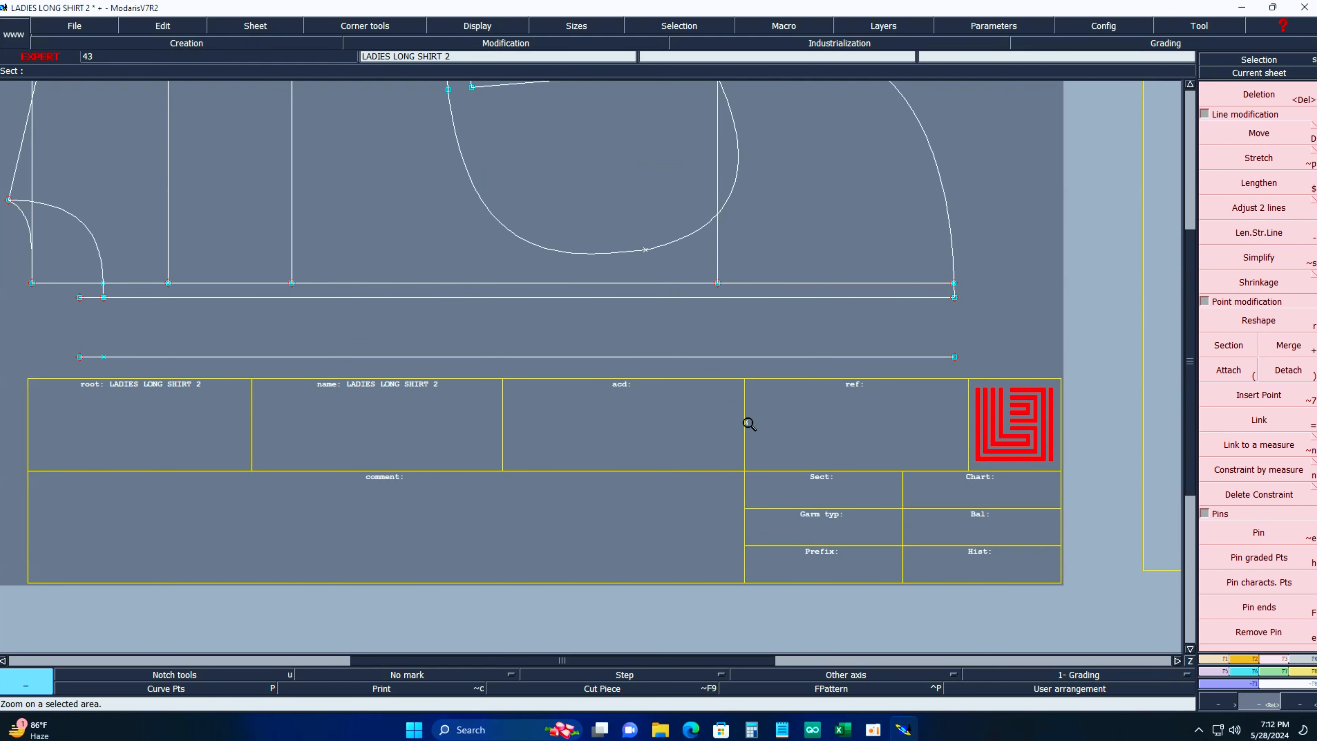
key("c")
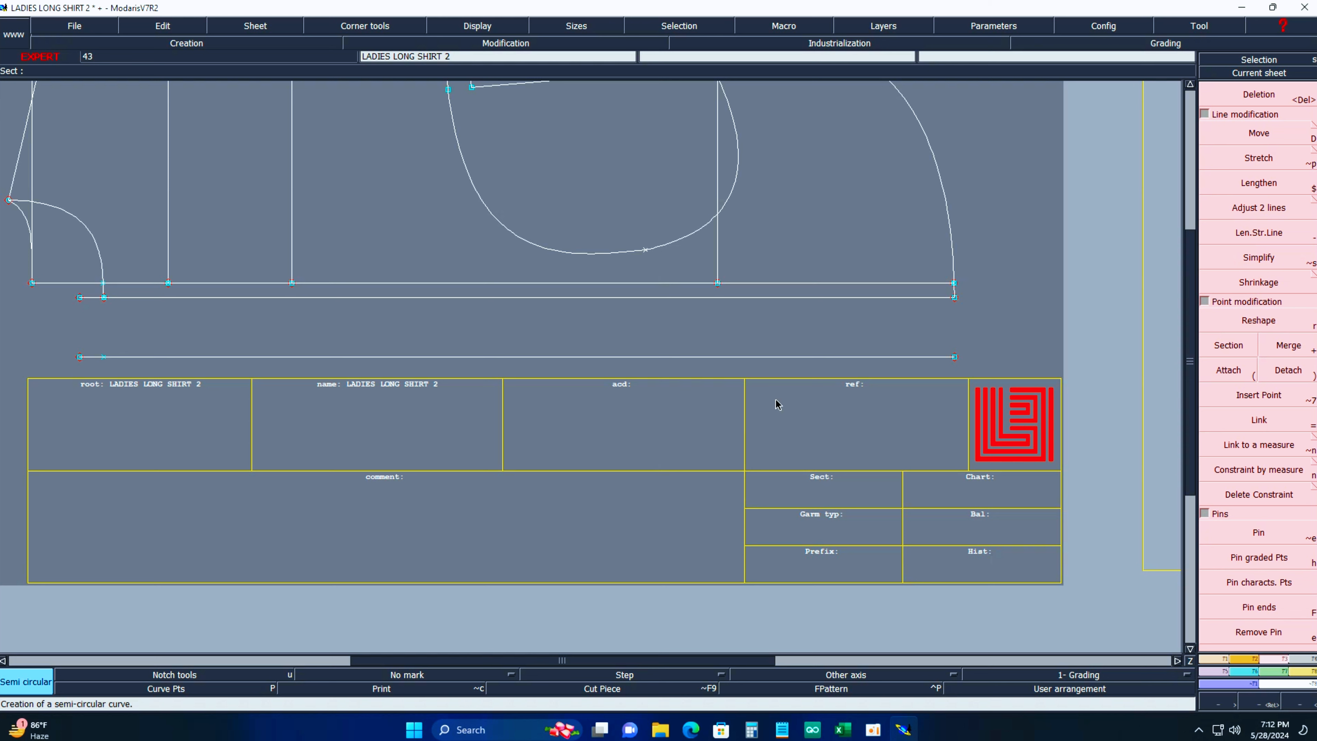
key("3")
key("b")
left_click(954, 297)
left_click(954, 357)
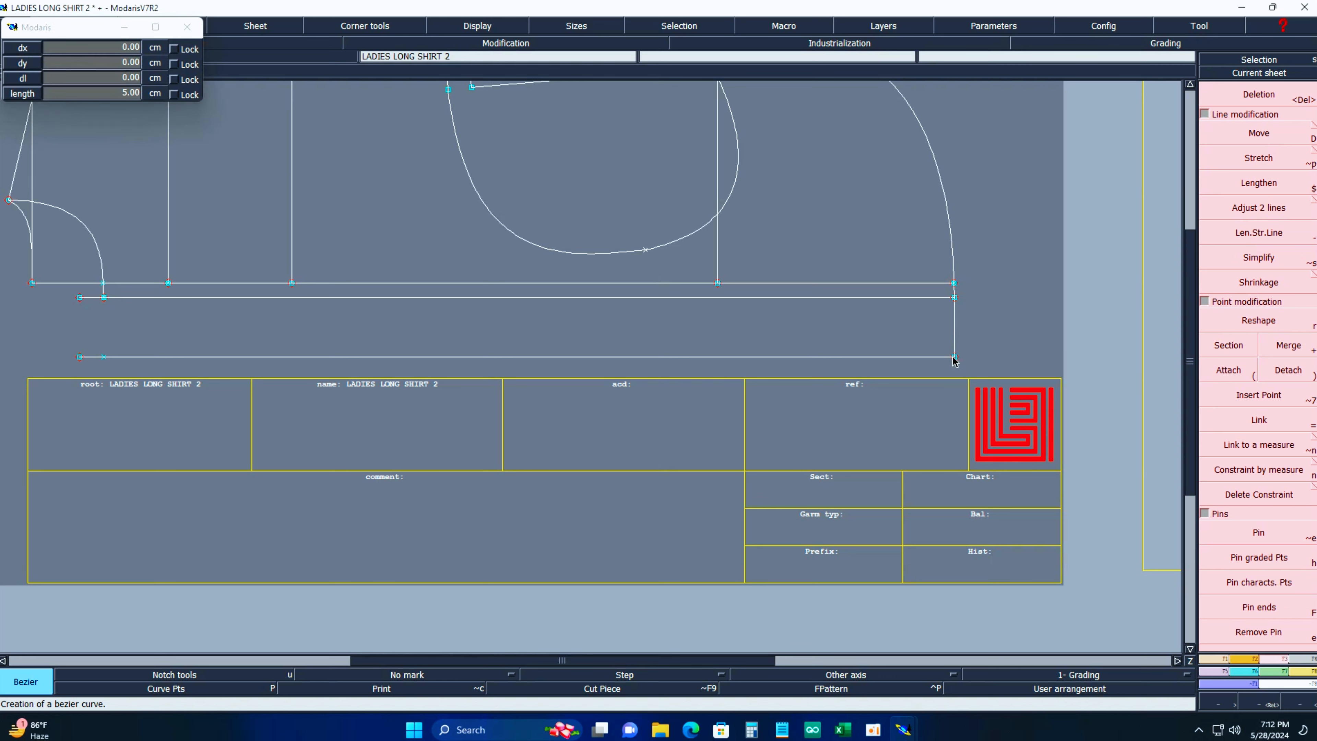
Close the placket rectangle's neck end with a straight line and delete the leftover point on the outer parallel.
left_click(79, 297)
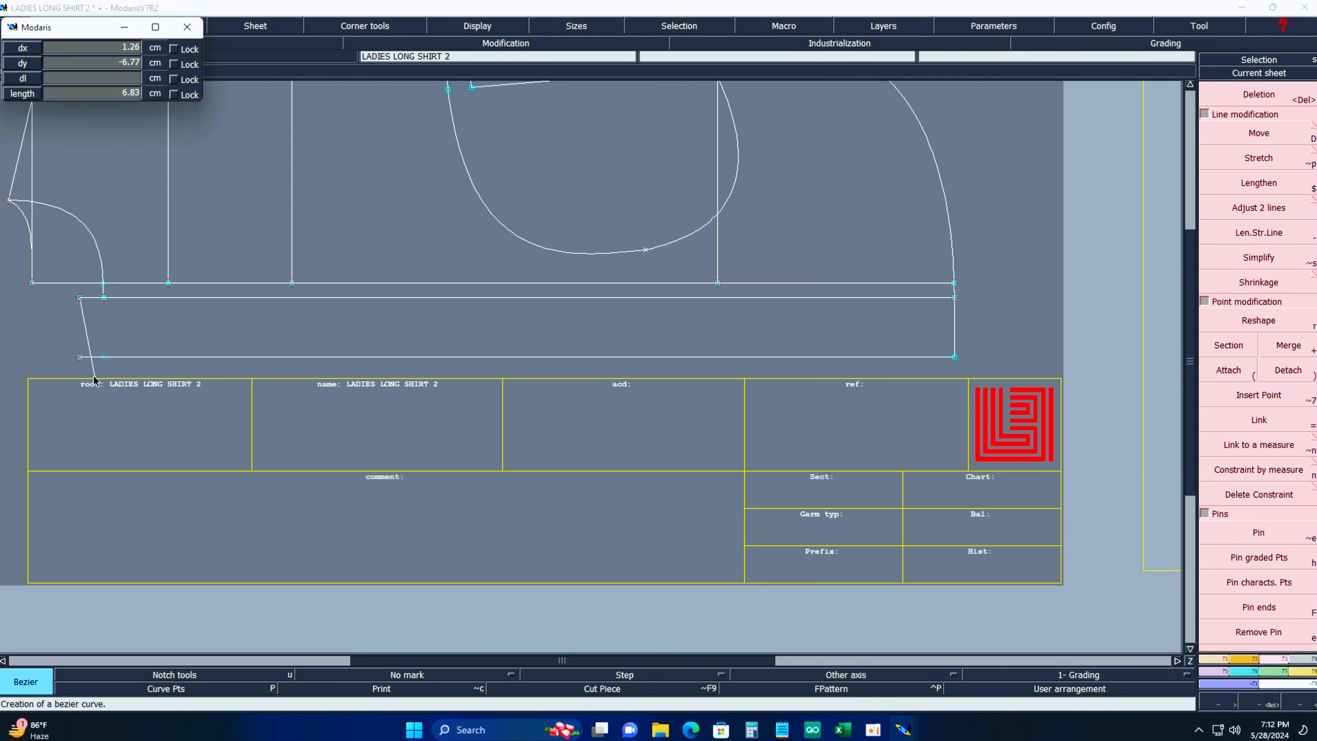
left_click(80, 357)
key("Delete")
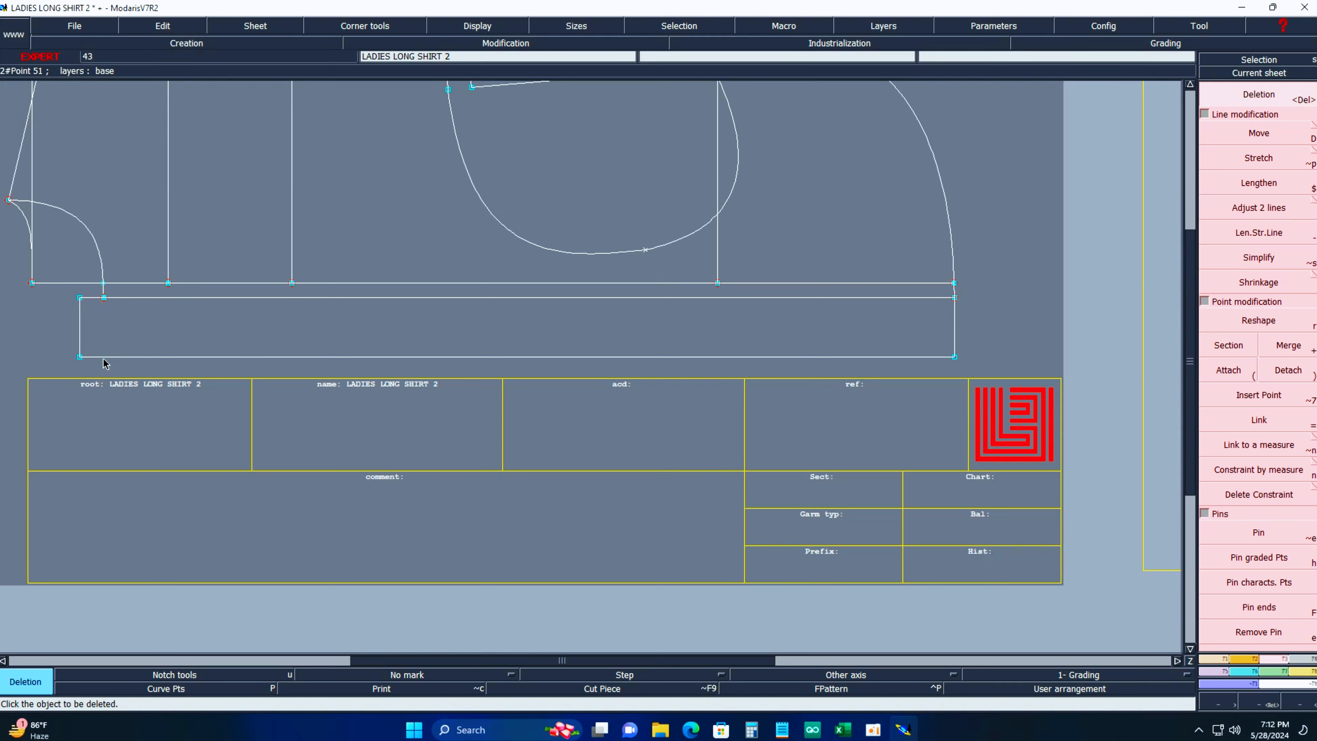
left_click(104, 357)
Consult the measurement chart in Excel, return to Modaris and delete the vertical construction line crossing the shoulder.
key("Home")
key("Return")
left_click_drag(178, 120, 1032, 503)
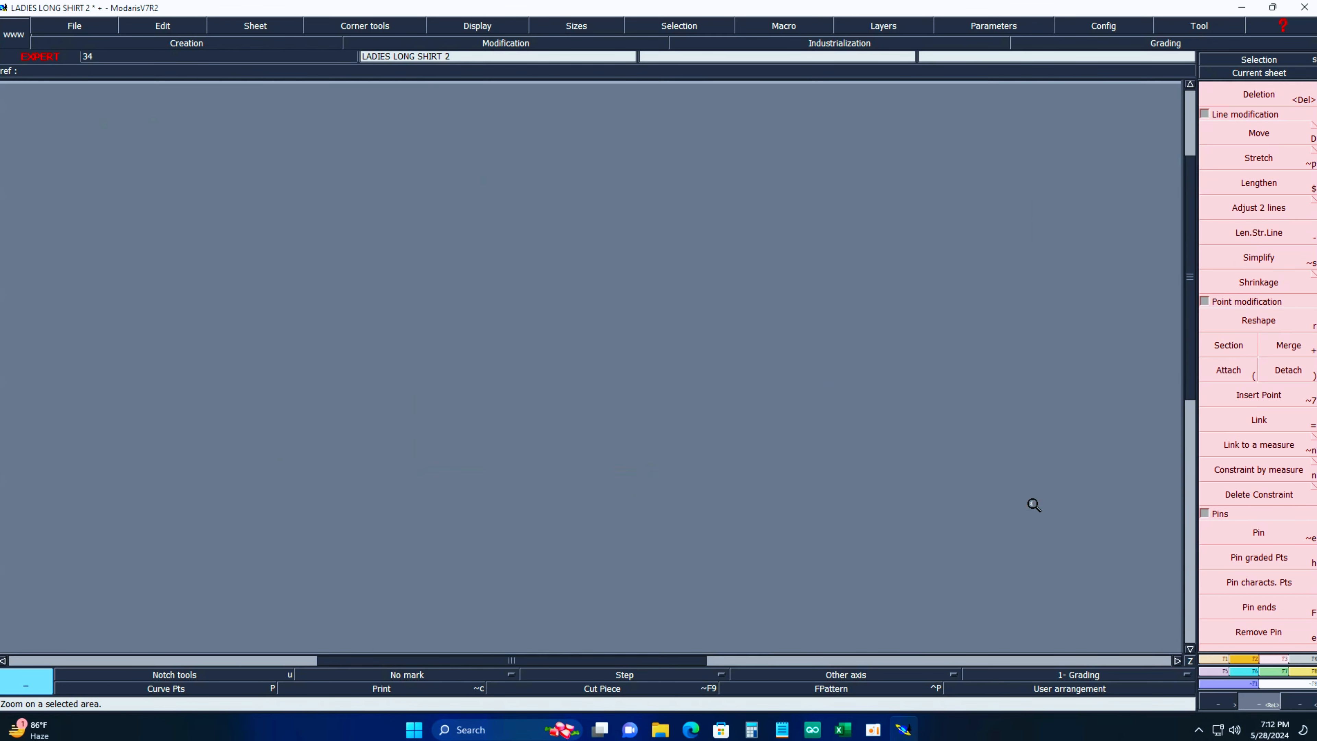
left_click(842, 728)
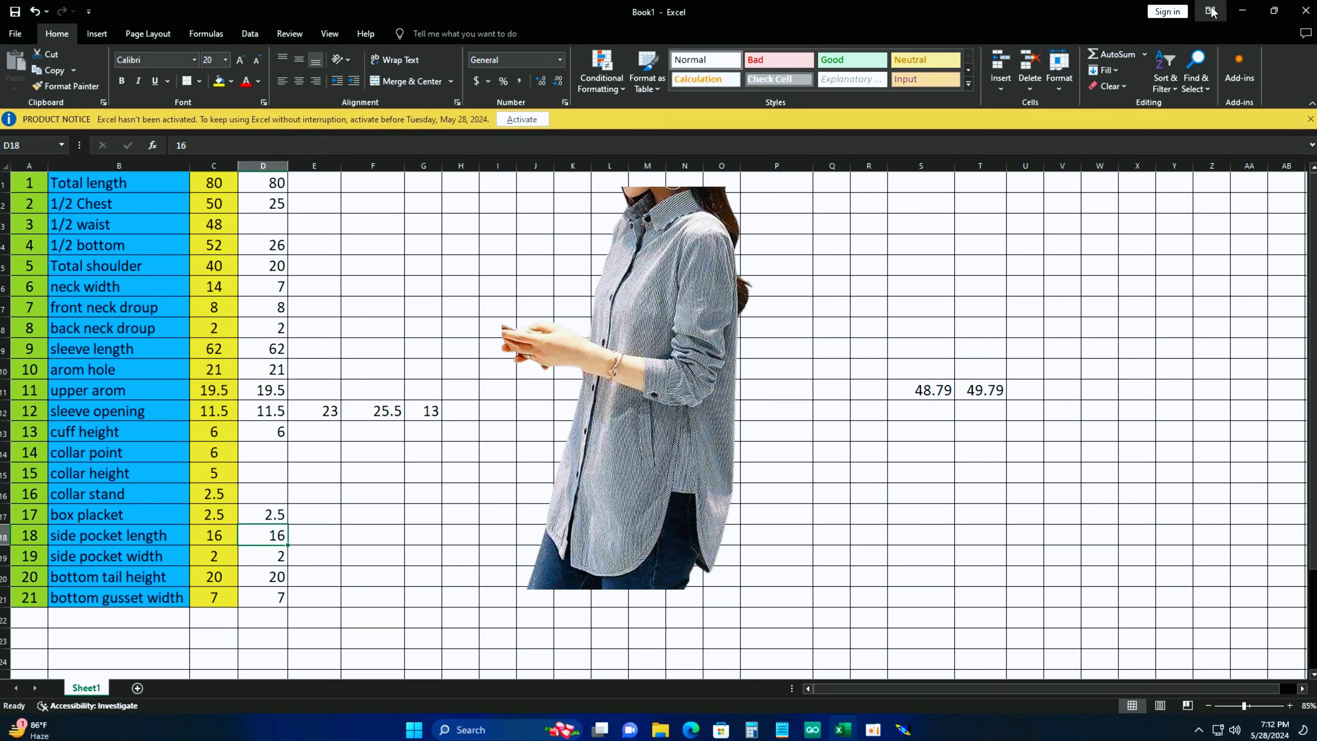
left_click(1241, 11)
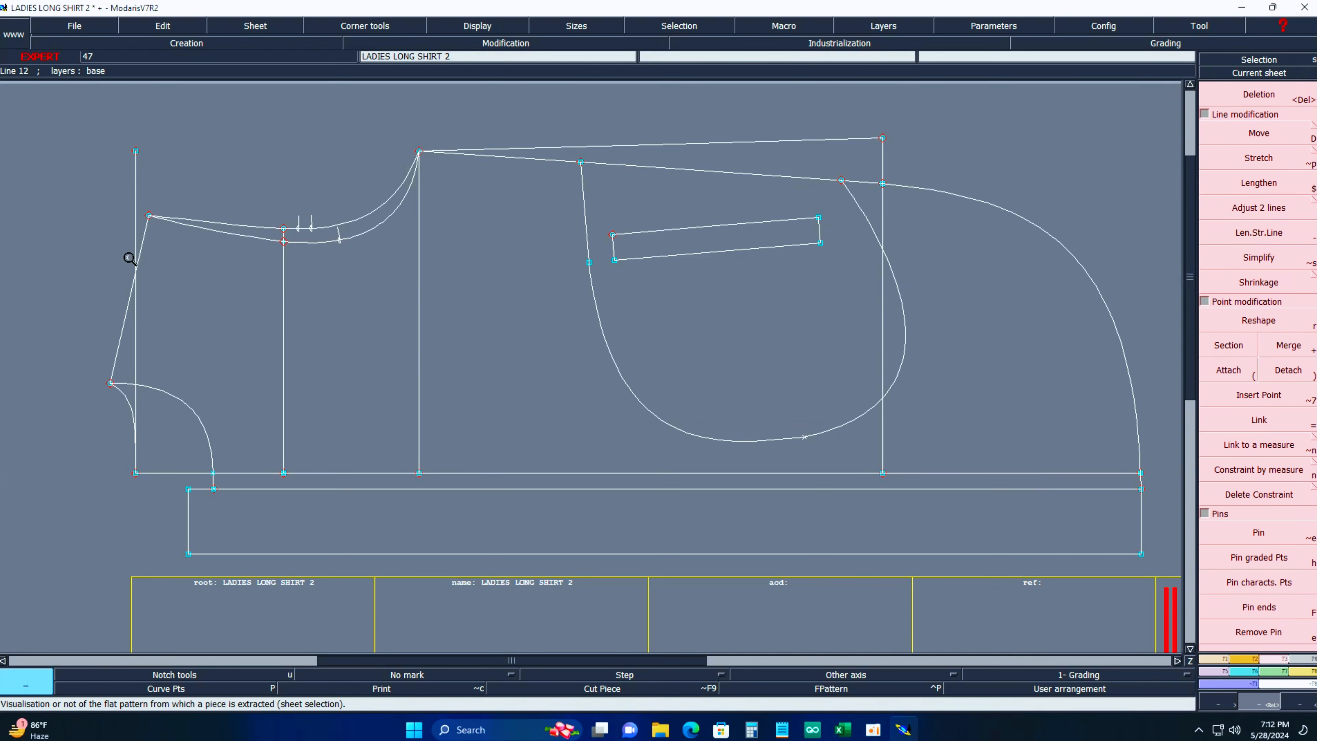
key("Delete")
left_click(135, 232)
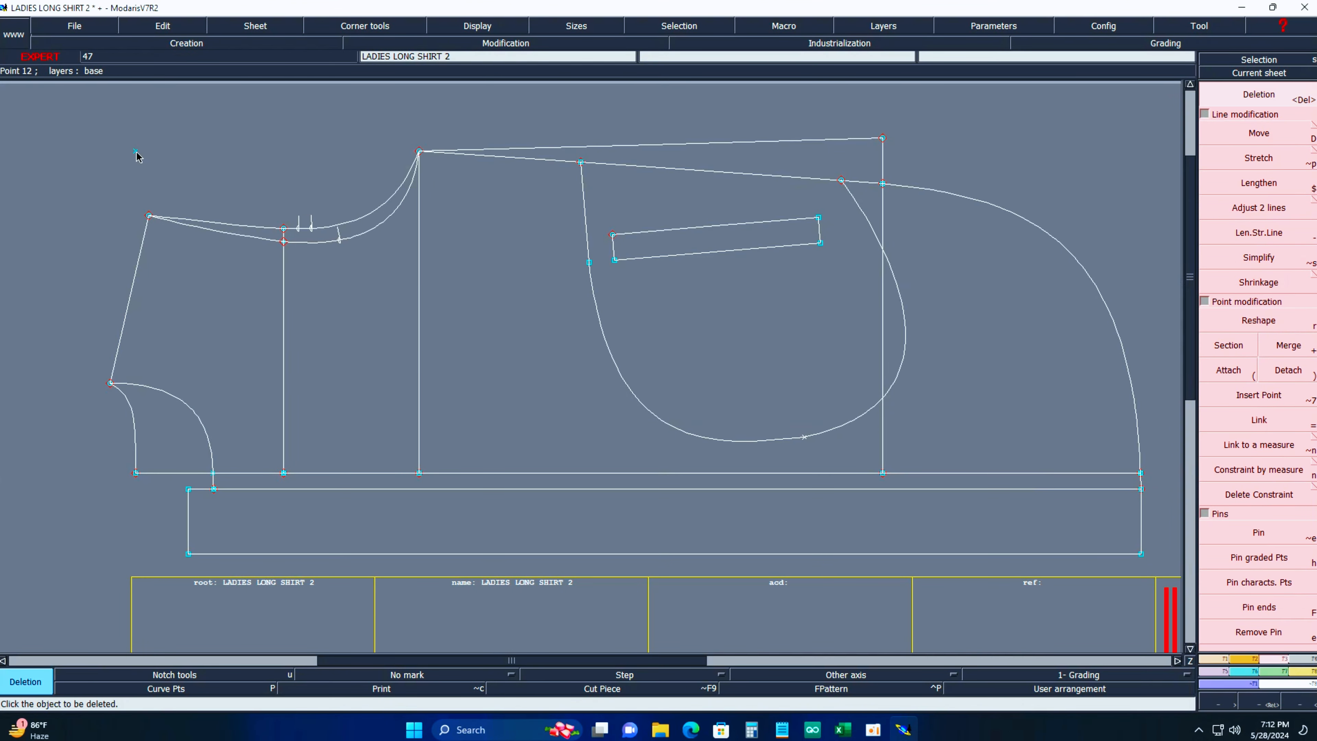
Create a parallel of the shoulder line at a distance of -2 cm, inside the body.
key("slash")
left_click(134, 277)
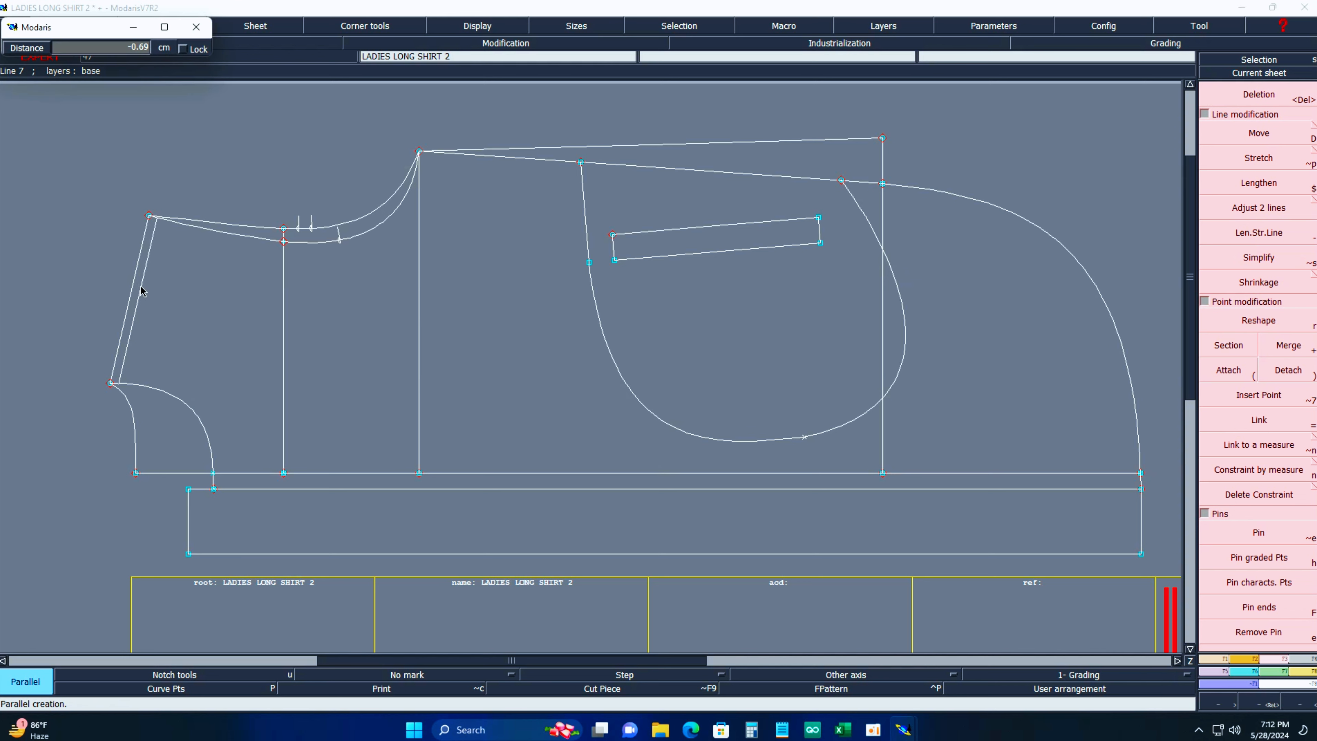
key("Tab")
type("-2")
key("Return")
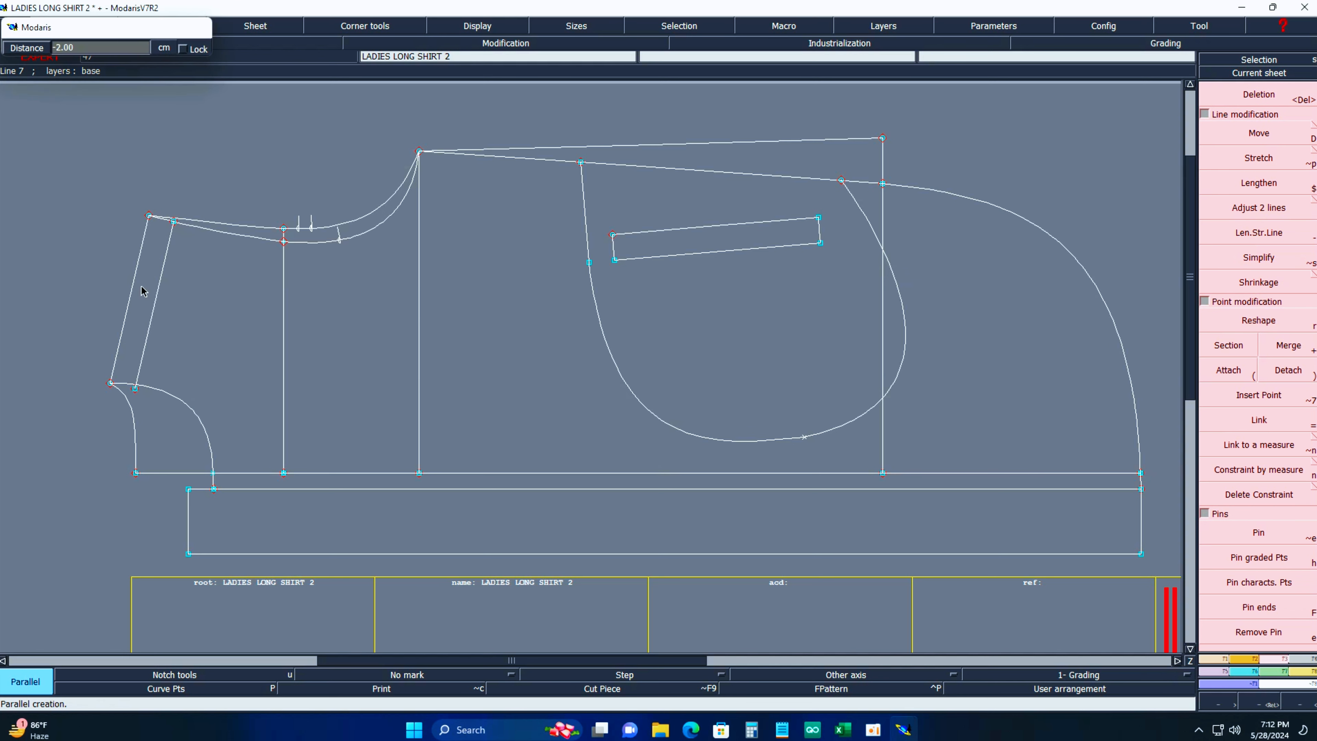
Adjust the neck end of the shoulder's parallel line to the front neck curve.
key("Return")
left_click_drag(2, 163, 530, 533)
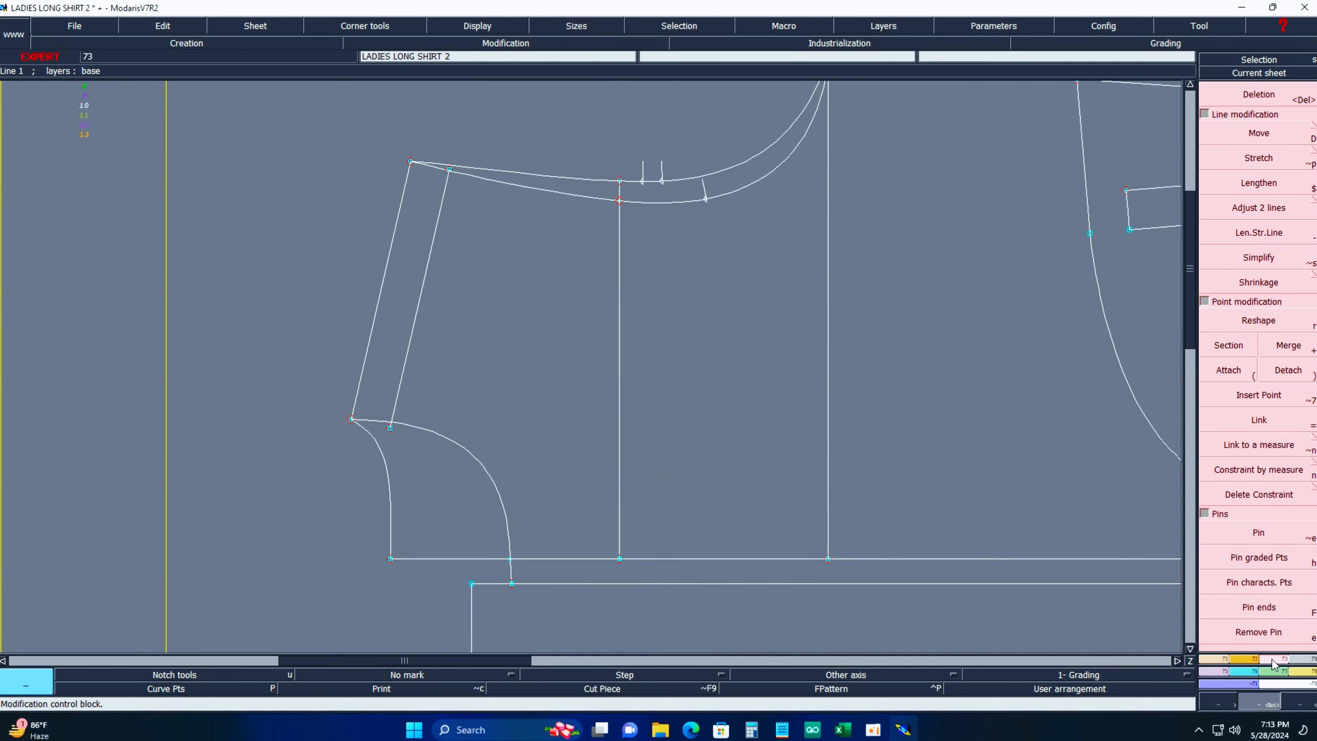
left_click(1262, 211)
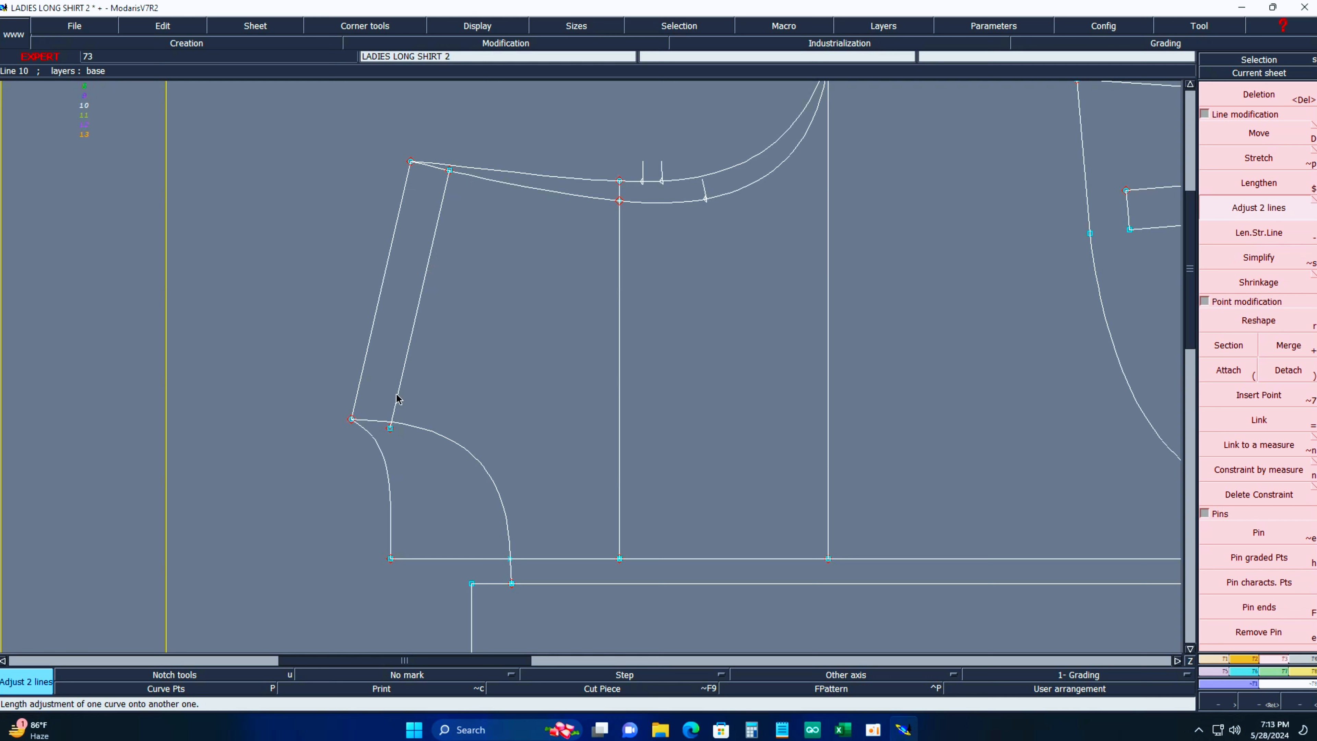
left_click(408, 423)
key("l")
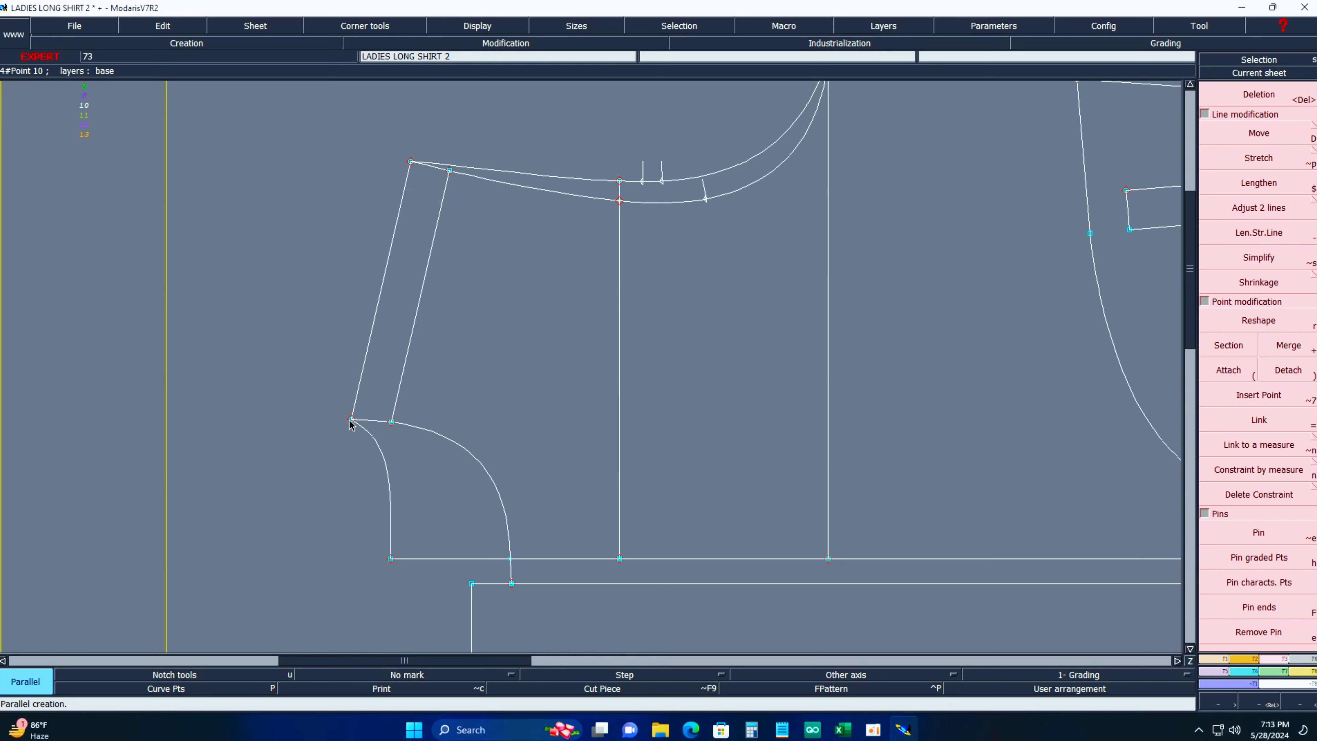
Set the shoulder line as symmetry axis and mirror the parallel line, front armhole curve and front neck curve across it.
key("shift+s")
left_click(351, 419)
left_click(410, 162)
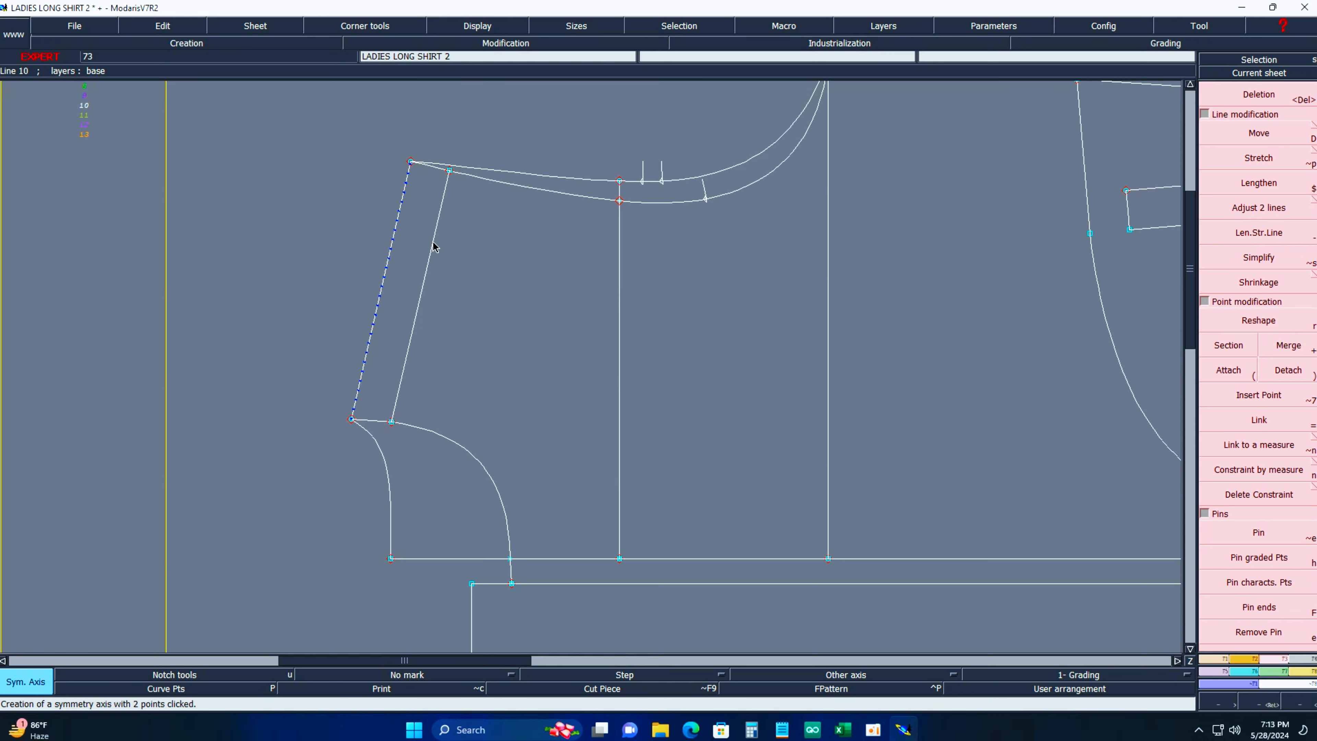
key("c")
left_click(437, 244)
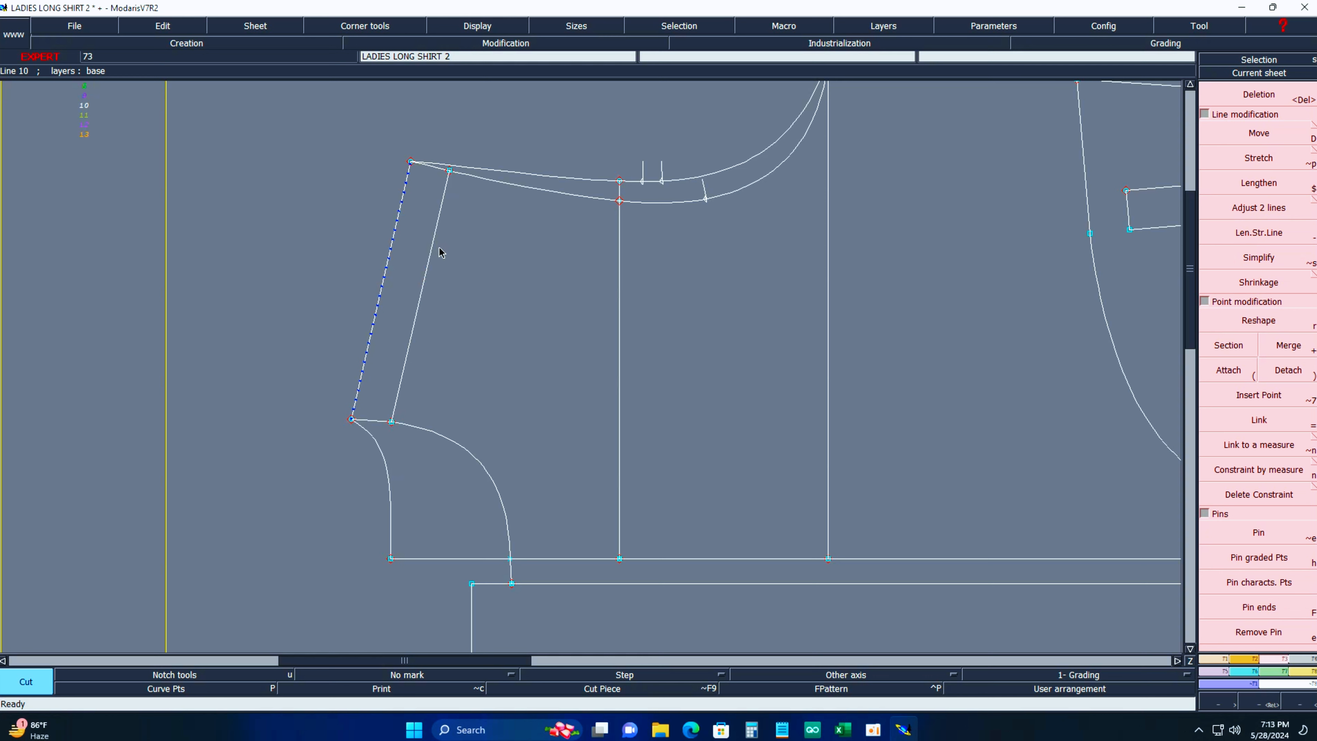
key("s")
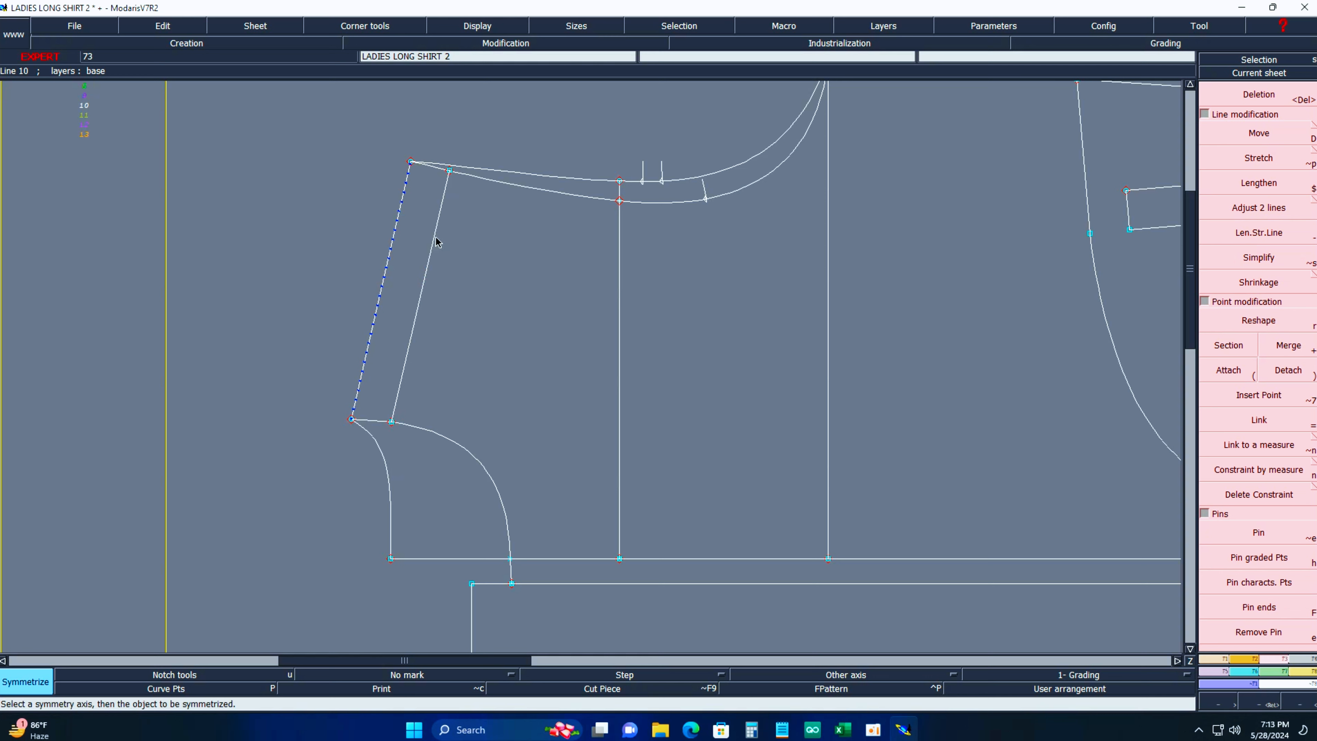
left_click(436, 242)
left_click(502, 190)
left_click(427, 431)
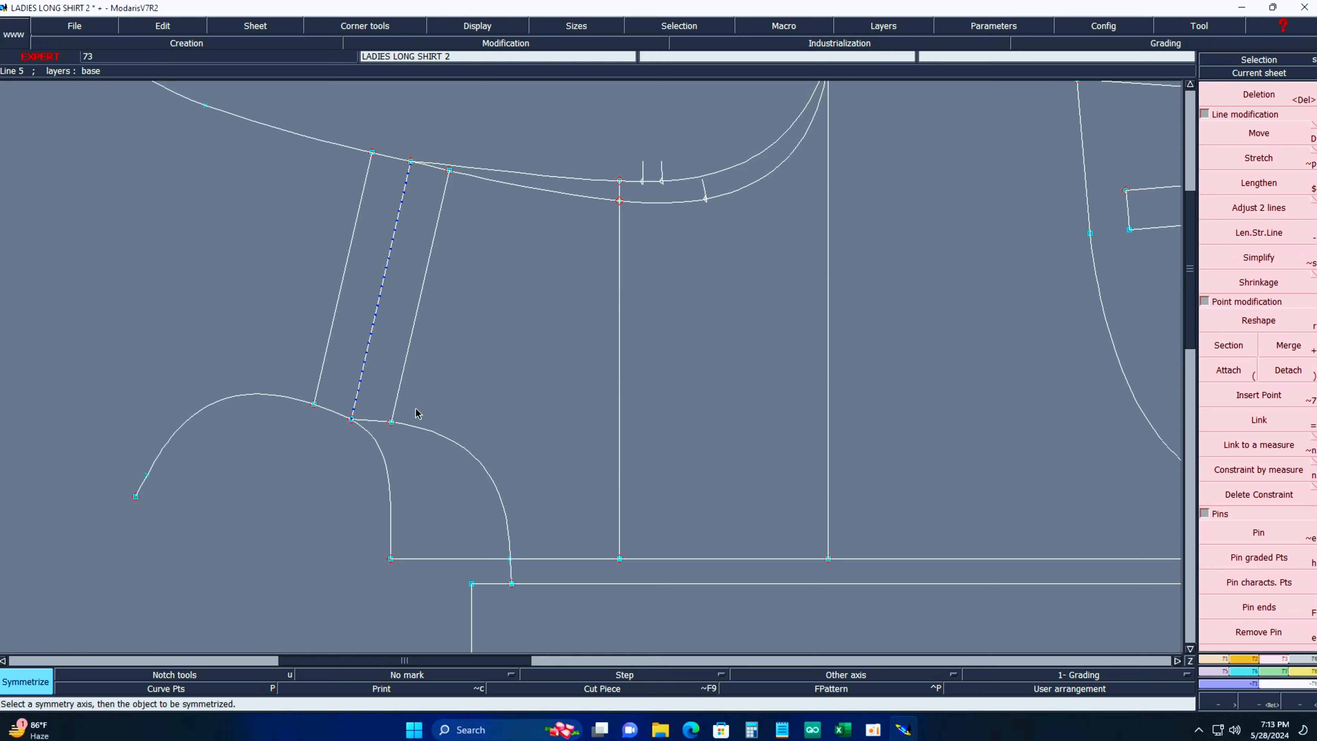
Trim the mirrored neck and armhole curves to the mirrored parallel line and remove the symmetry axis.
left_click(1214, 212)
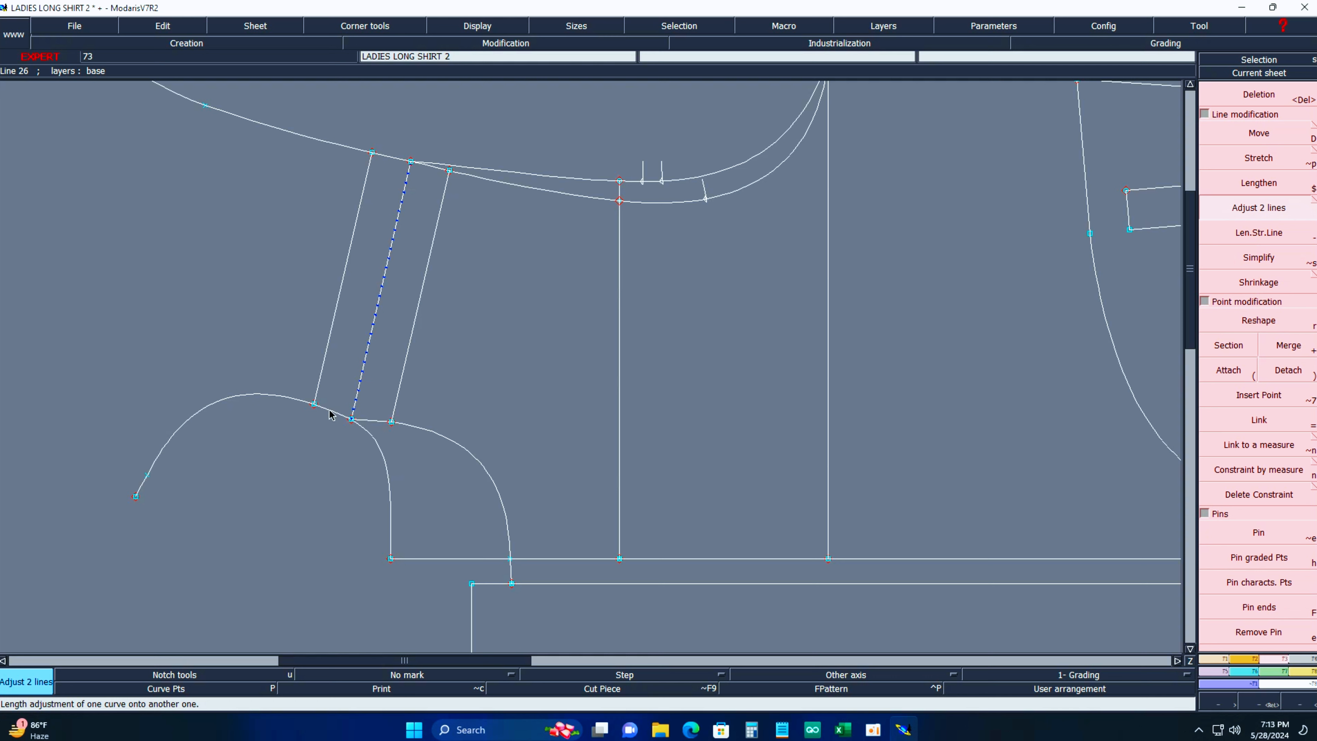
left_click(318, 387)
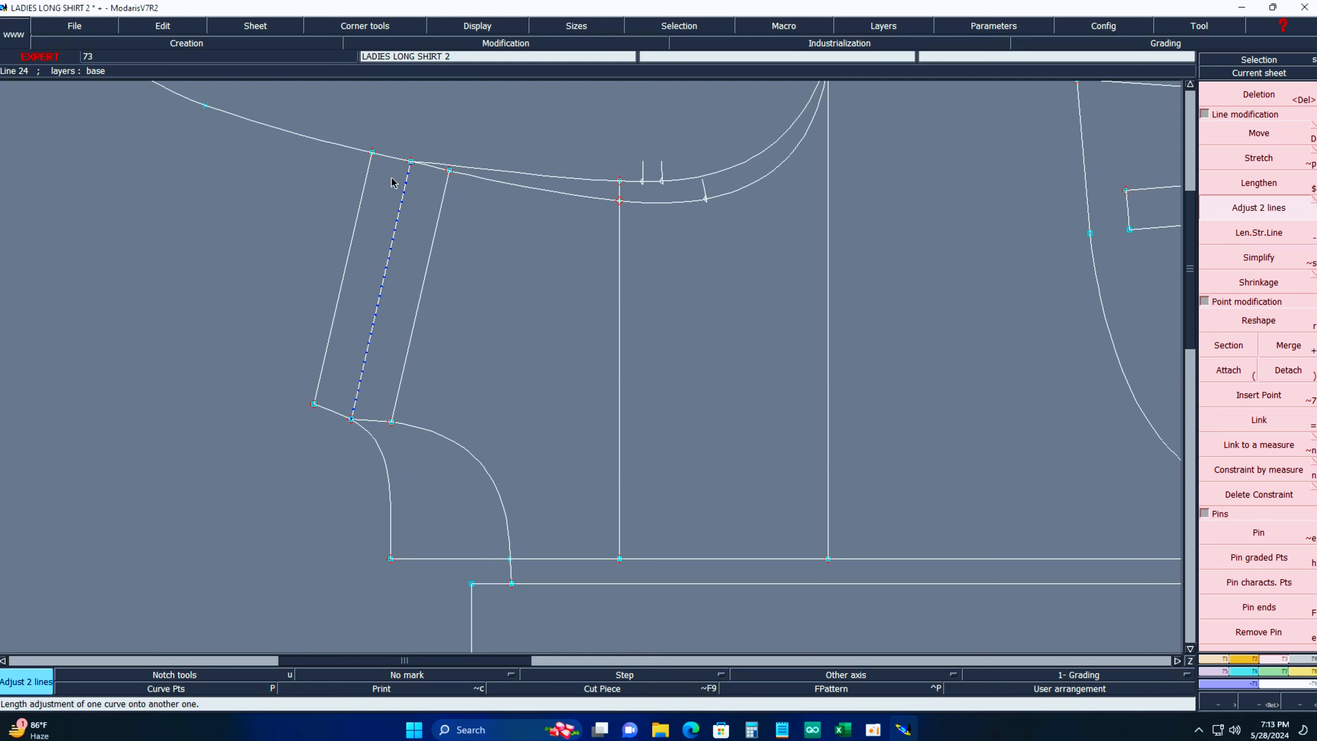
left_click(368, 179)
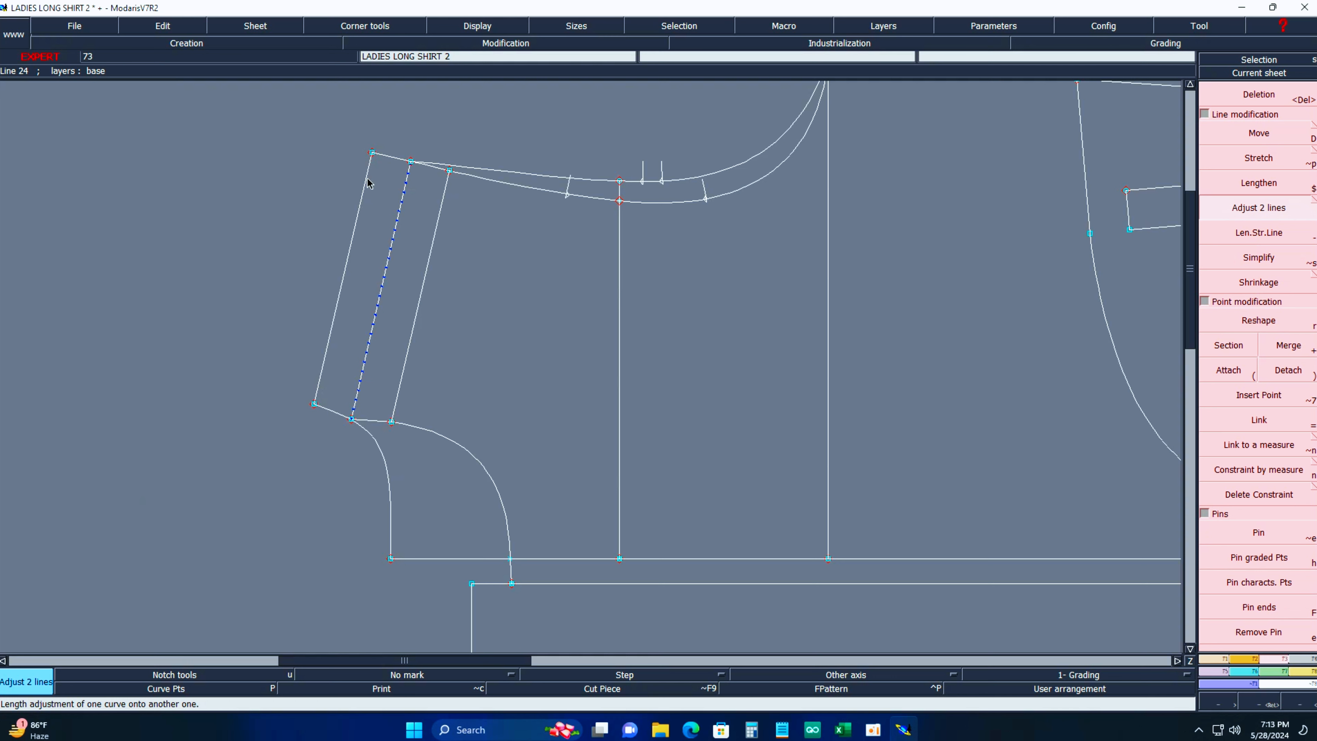
key("Delete")
left_click(388, 251)
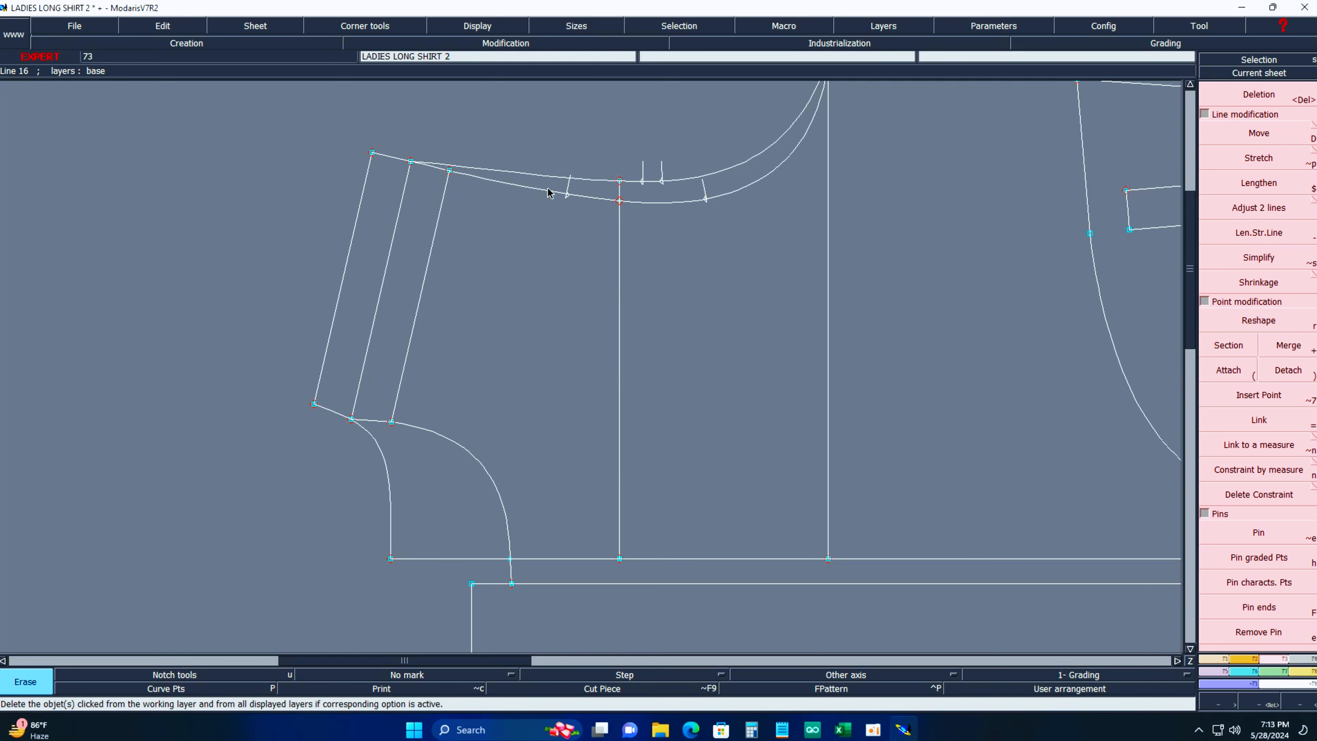
Display the curve handles and reshape the back armhole curve so it leaves the shoulder point more smoothly.
key("z")
left_click_drag(346, 113, 692, 278)
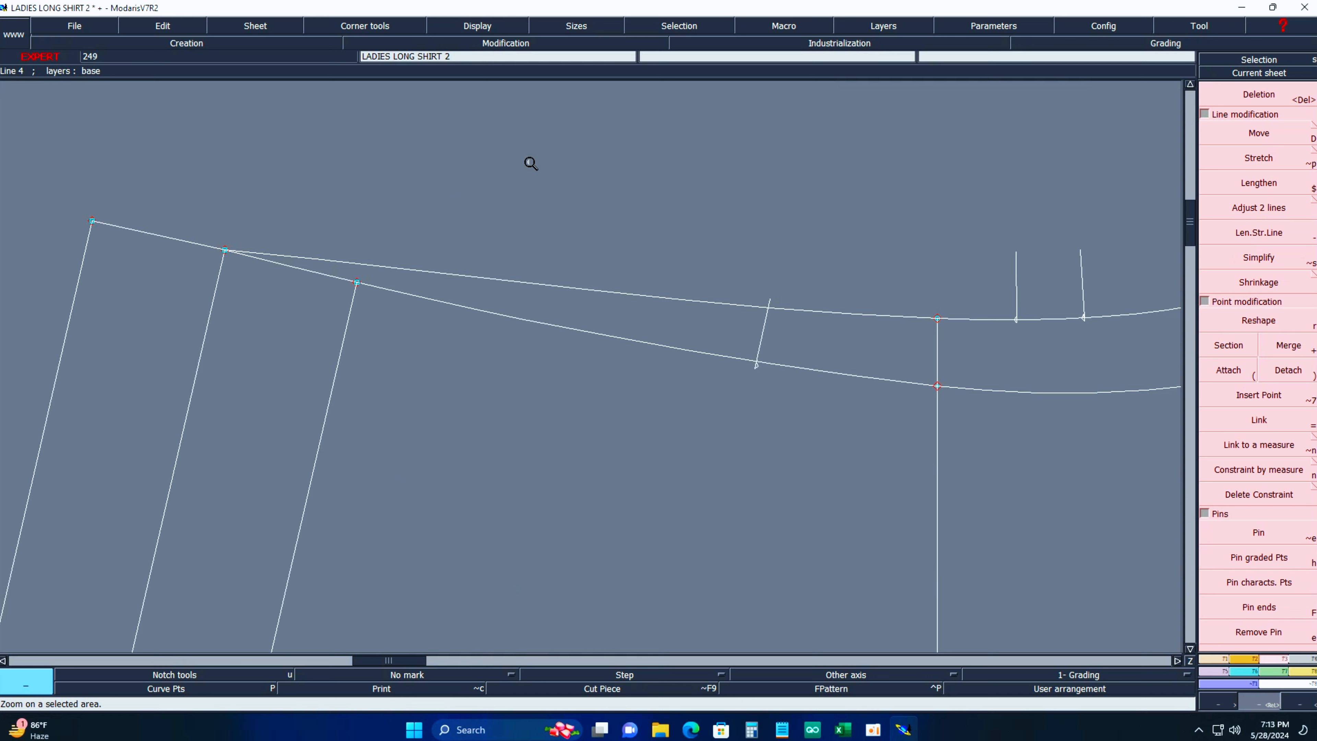
left_click(469, 27)
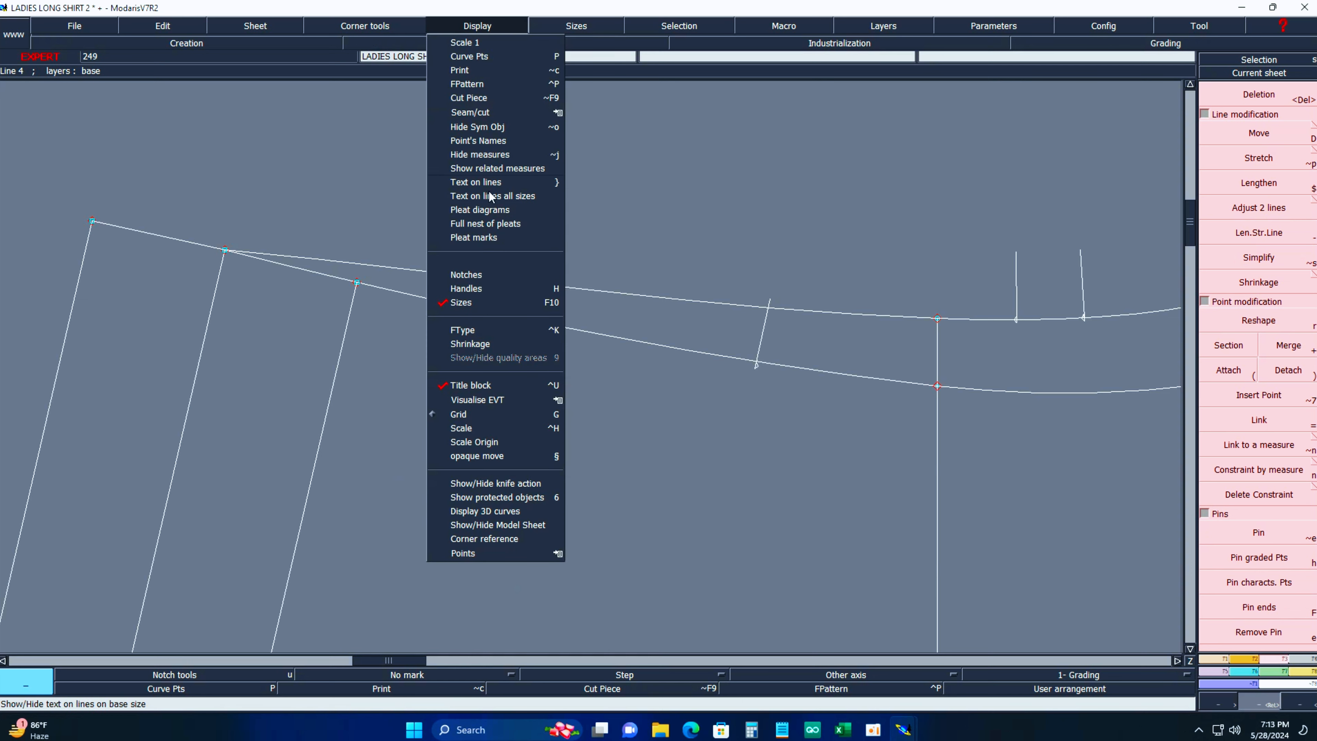
left_click(467, 288)
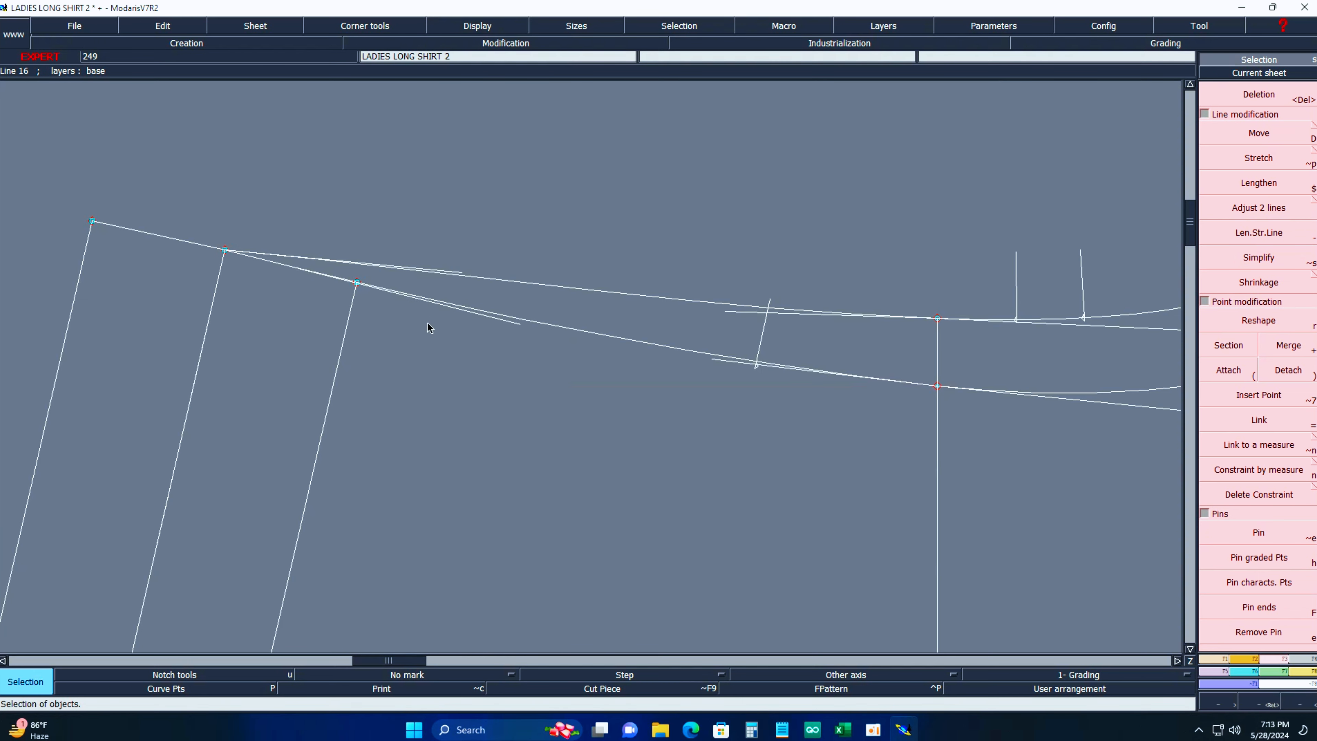
key("r")
left_click(448, 271)
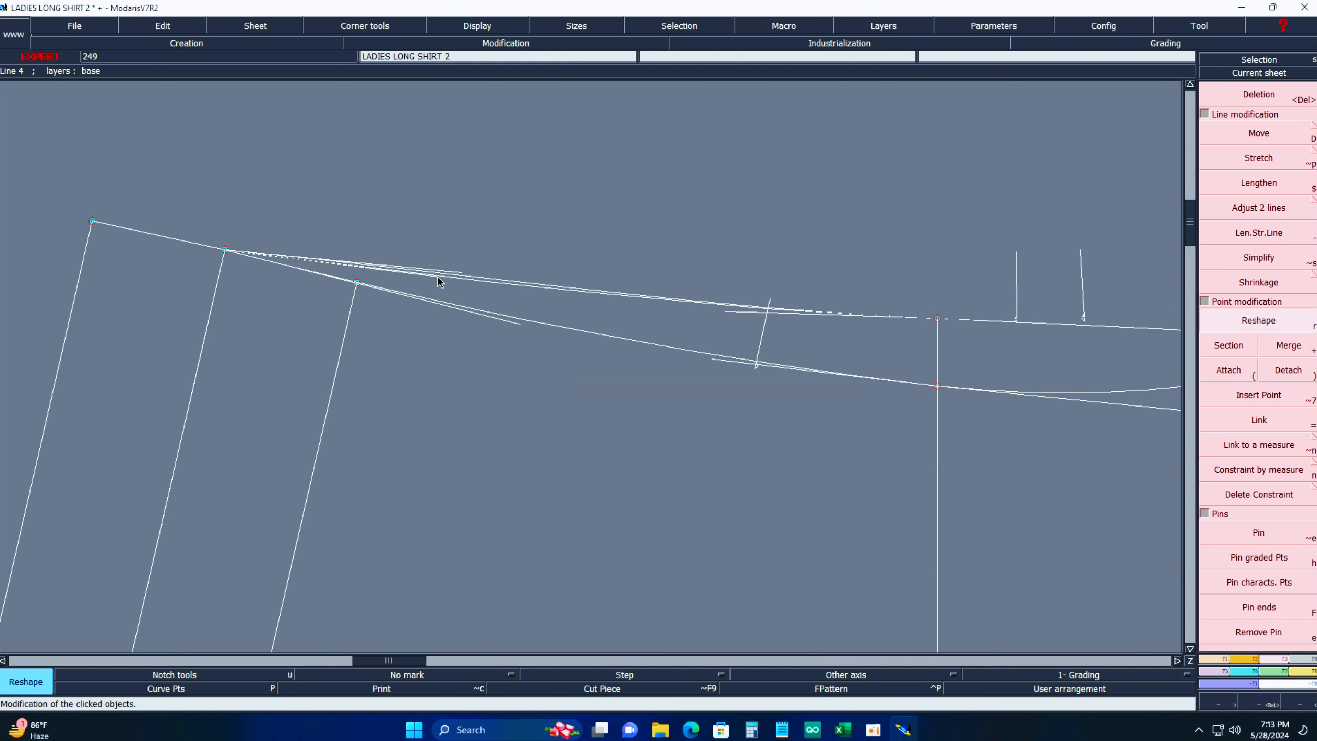
left_click(439, 284)
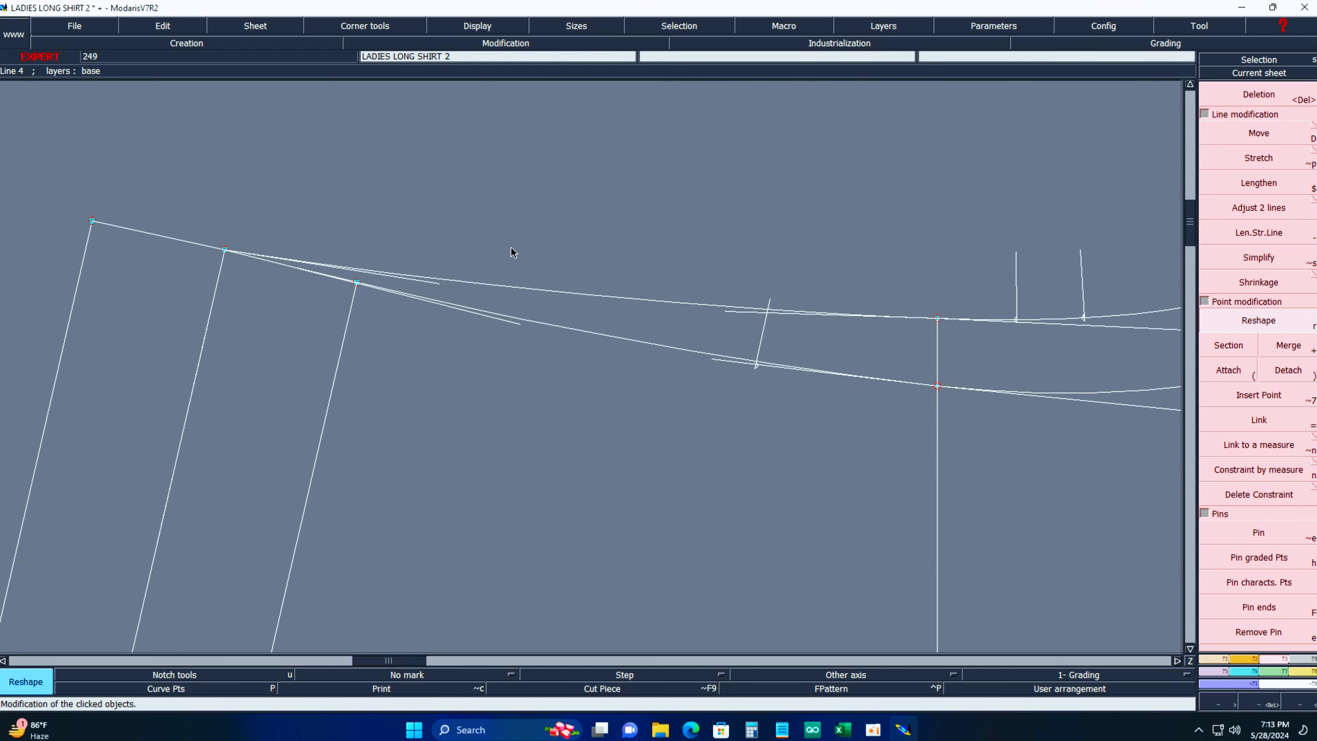
Delete the stray construction point above the shoulder and hide the curve handles.
key("Home")
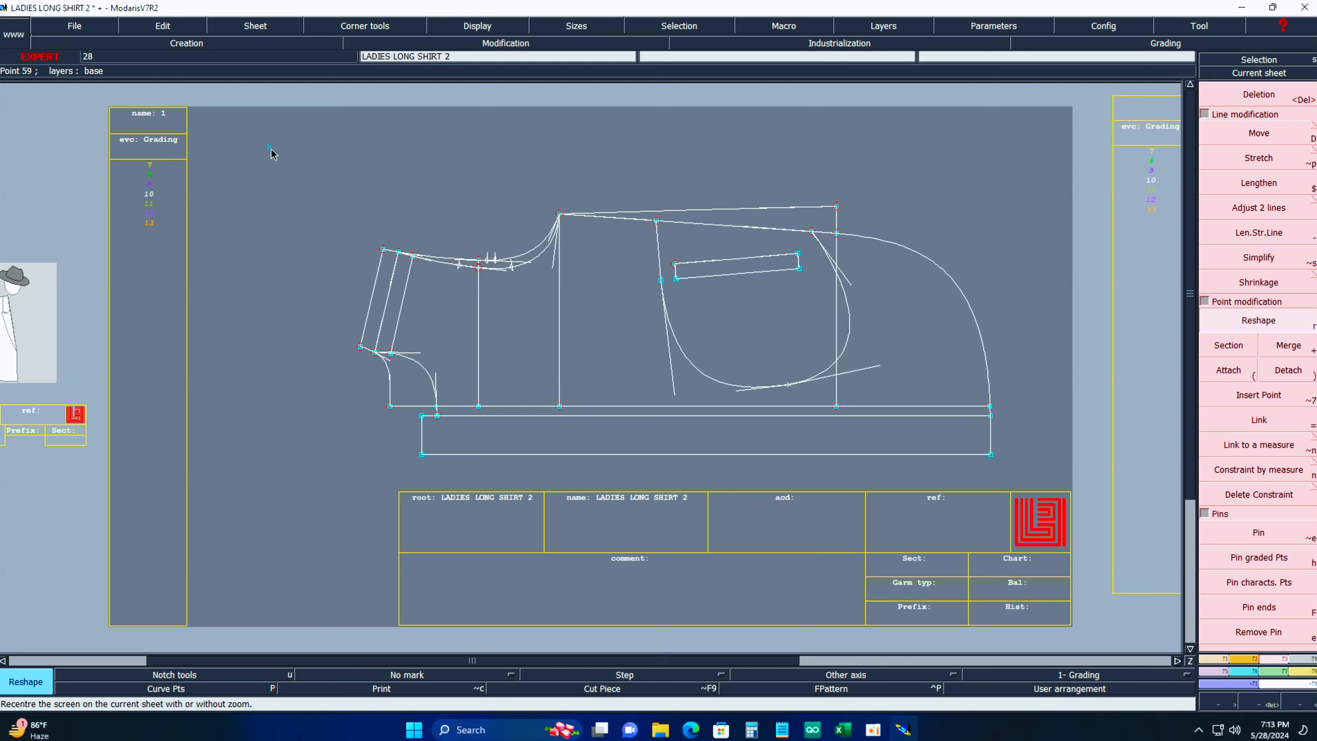
key("Delete")
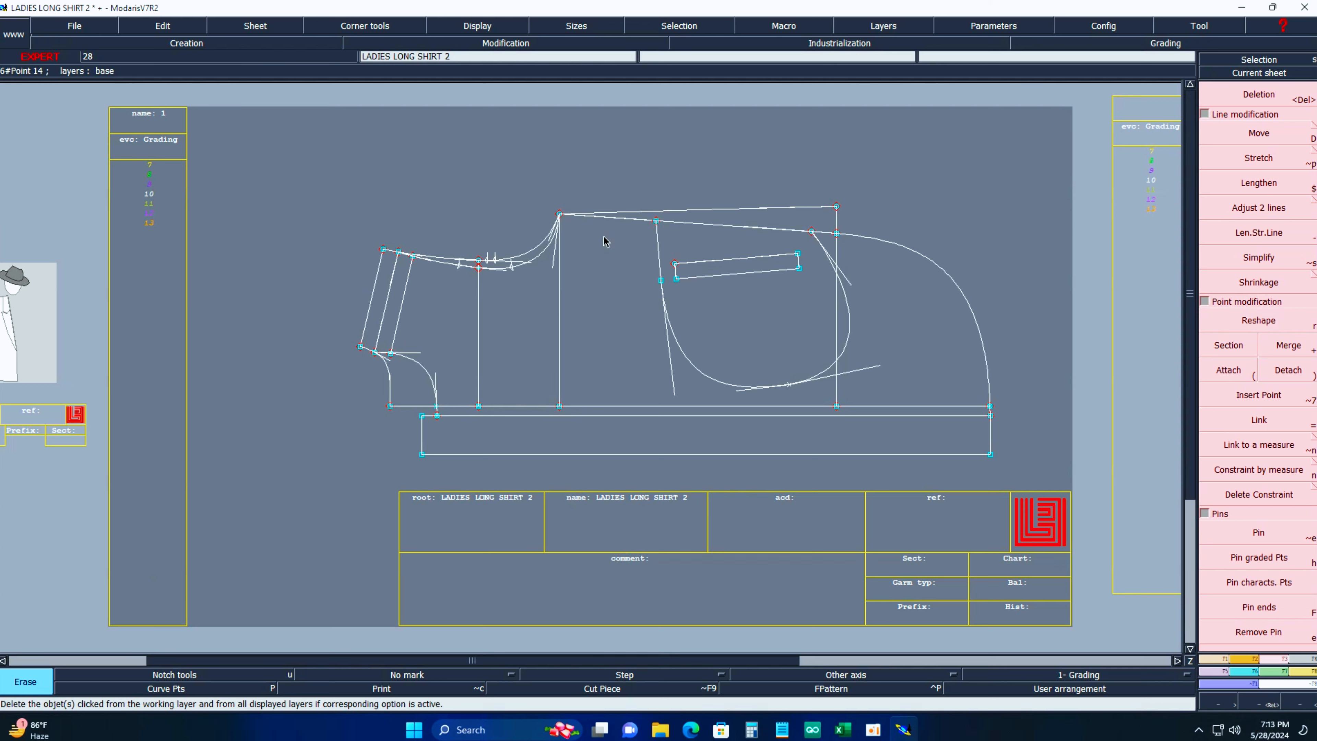
left_click(487, 33)
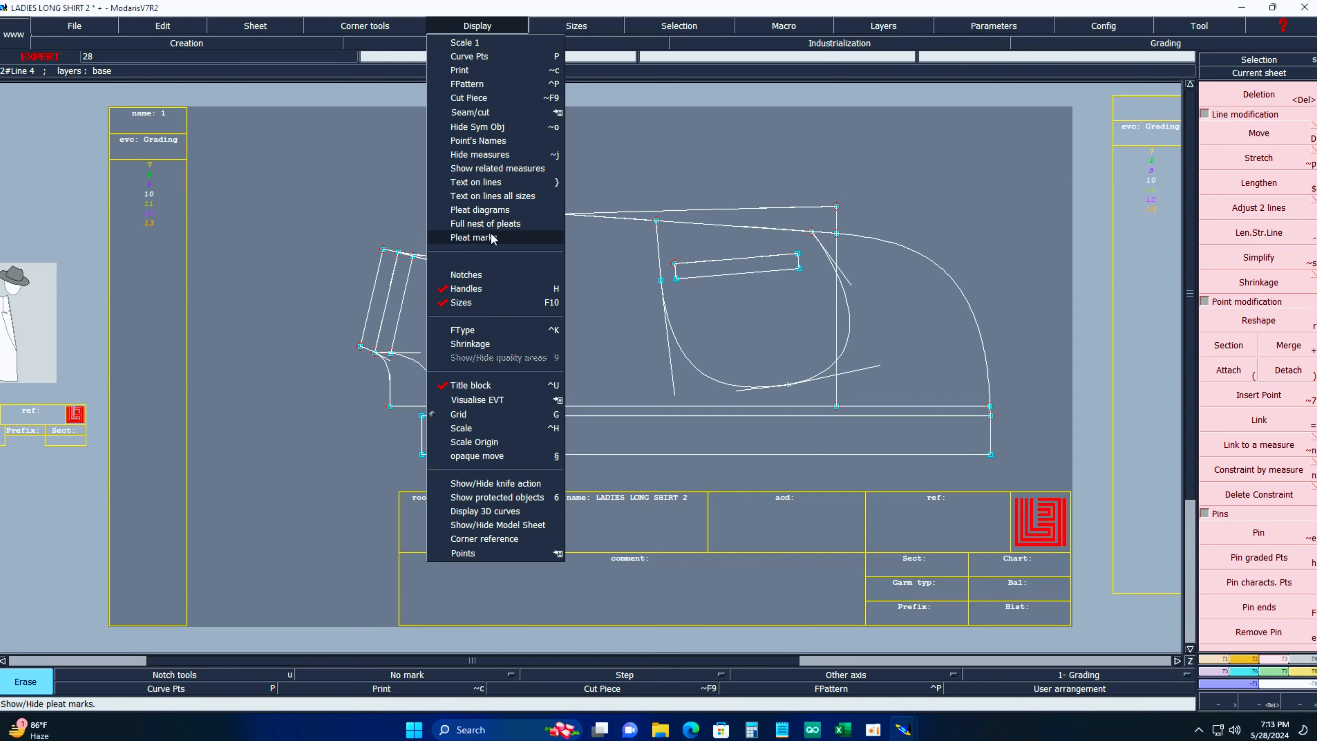
left_click(482, 289)
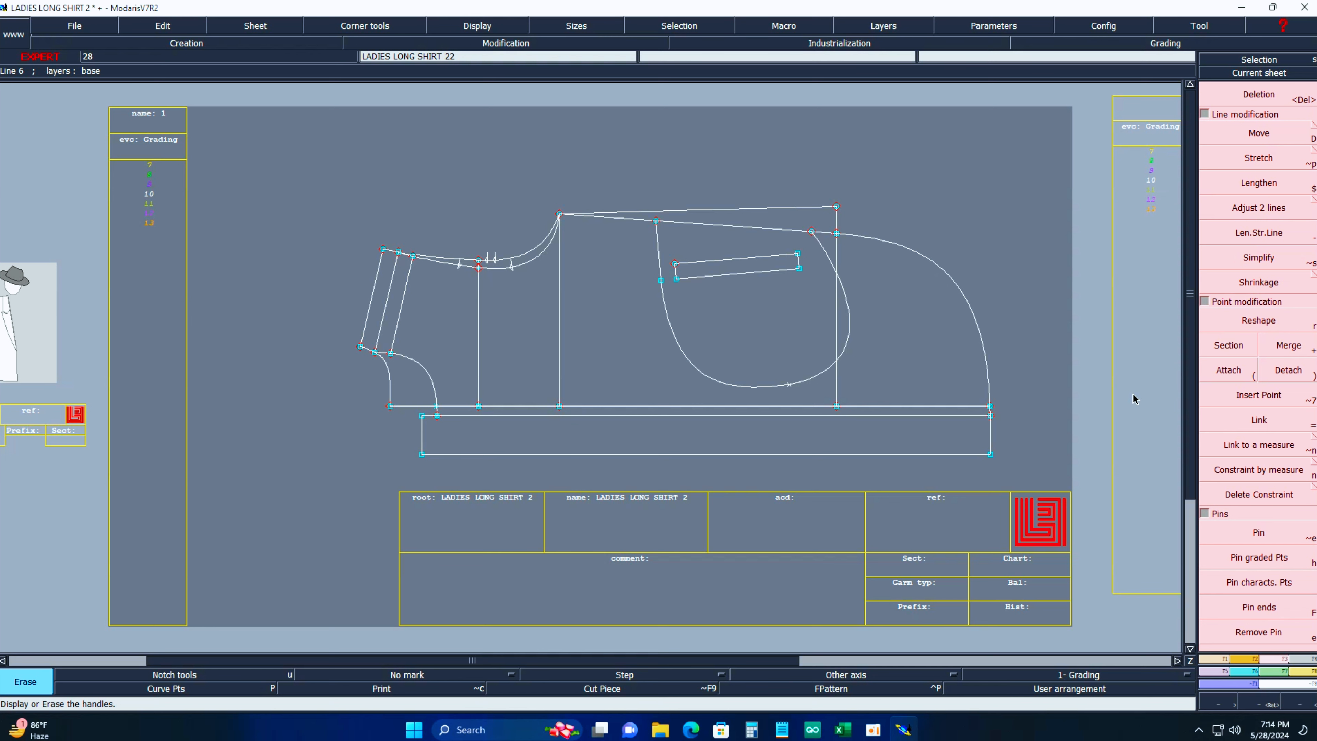
Delete the extra notch on the front armhole curve between the shoulder and the existing notches.
key("Return")
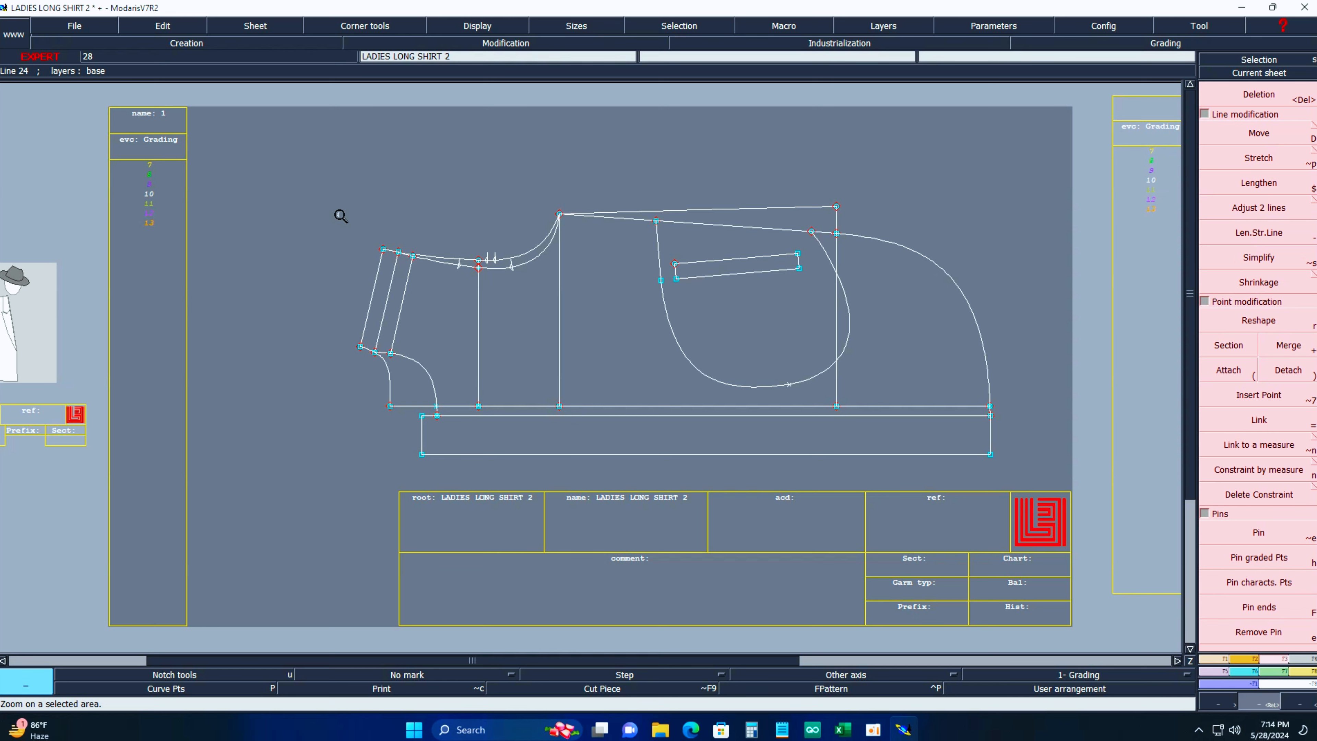
left_click_drag(339, 213, 685, 456)
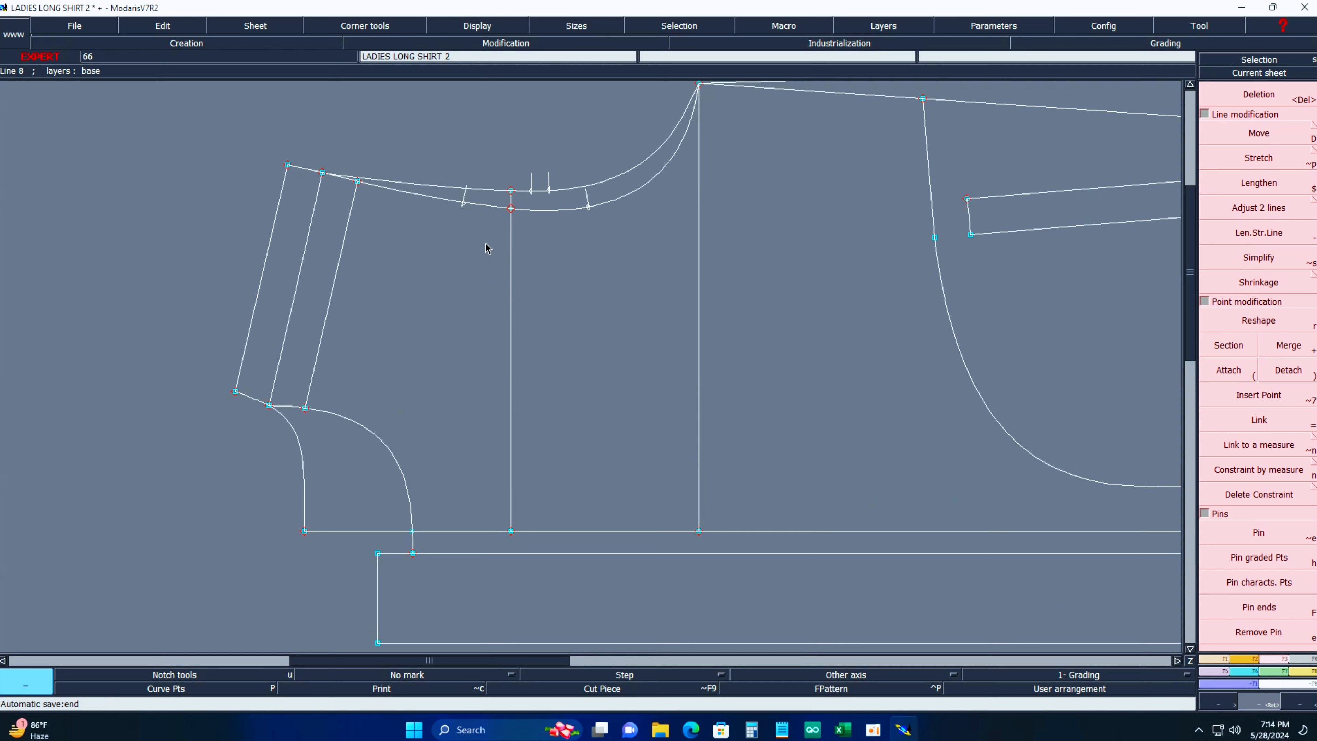
key("Delete")
left_click(463, 198)
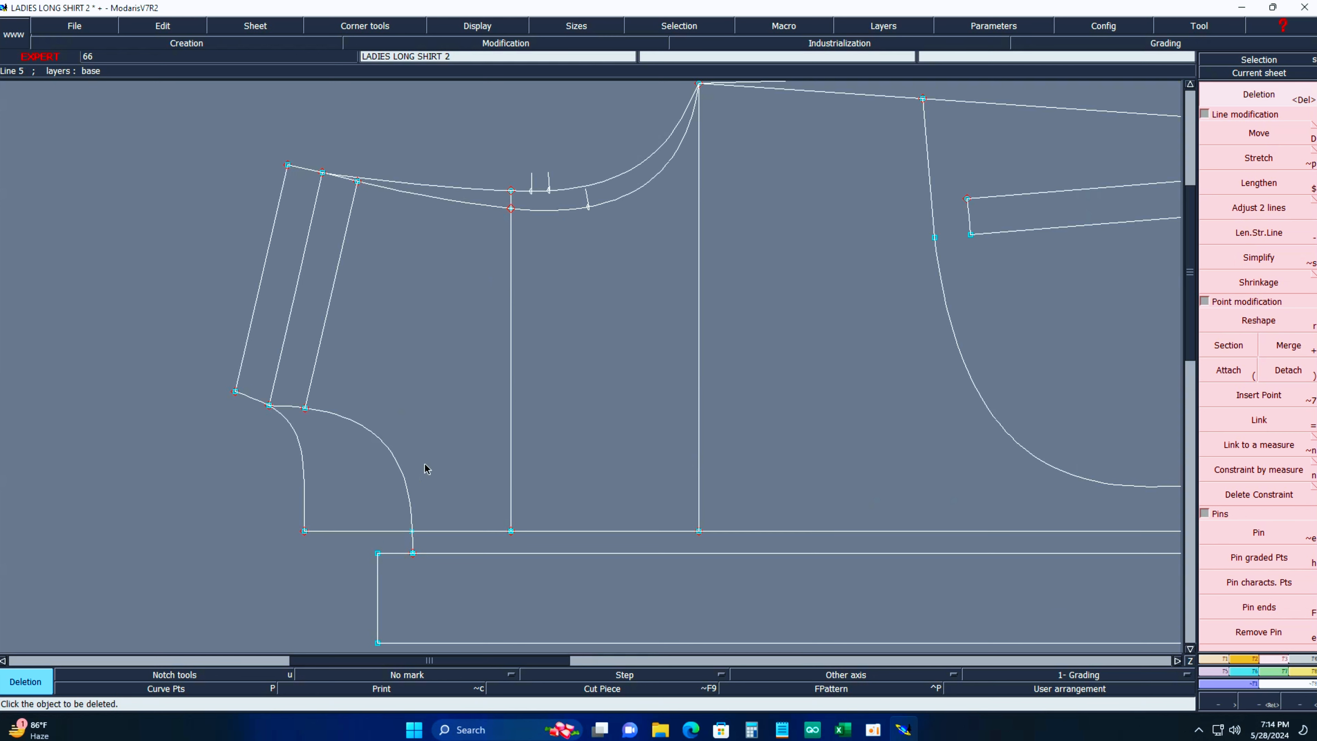
Create a developed point 10 cm along the centre line from the back neck point and insert it into the line.
key("d")
left_click(304, 530)
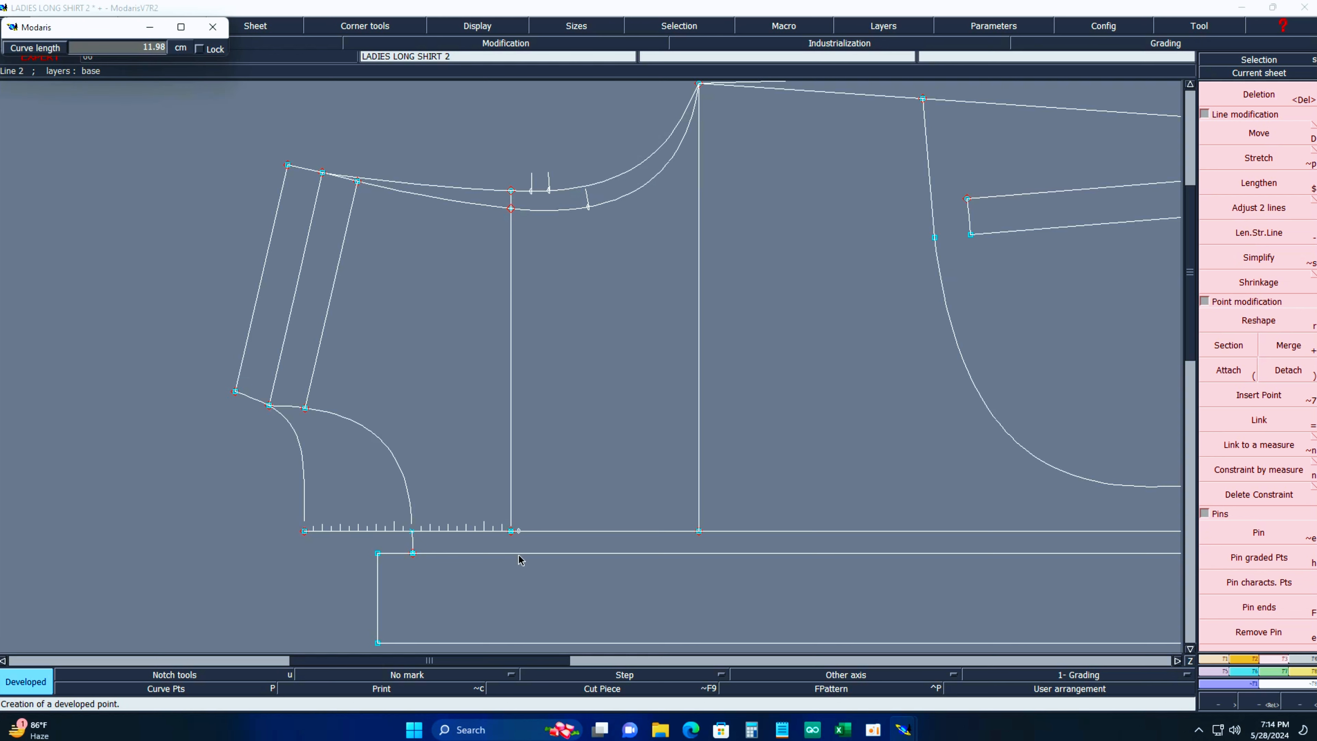
type("-2.00")
type("10")
key("Return")
key("alt+7")
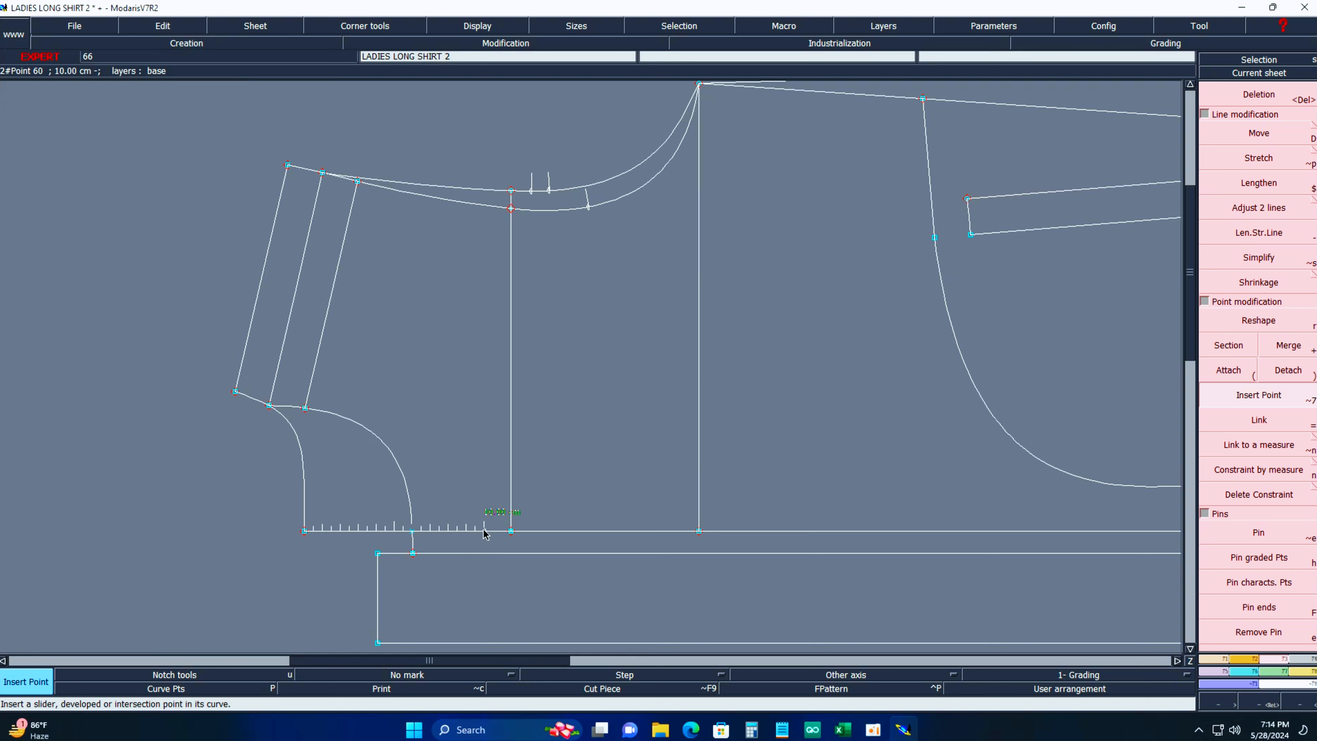
Draw a line perpendicular to the centre line from the 10 cm point to beyond both armhole curves.
key("b")
left_click(484, 531)
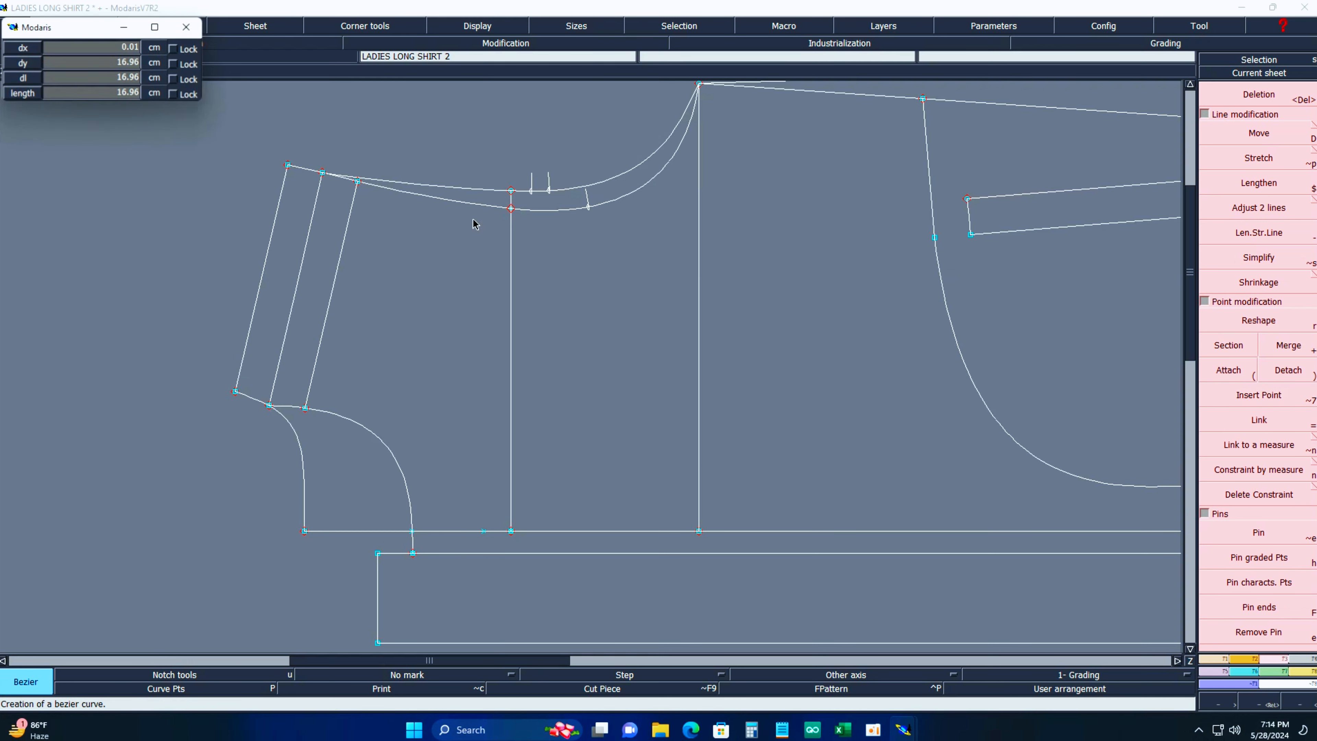
right_click(475, 138, "ctrl")
key("F1")
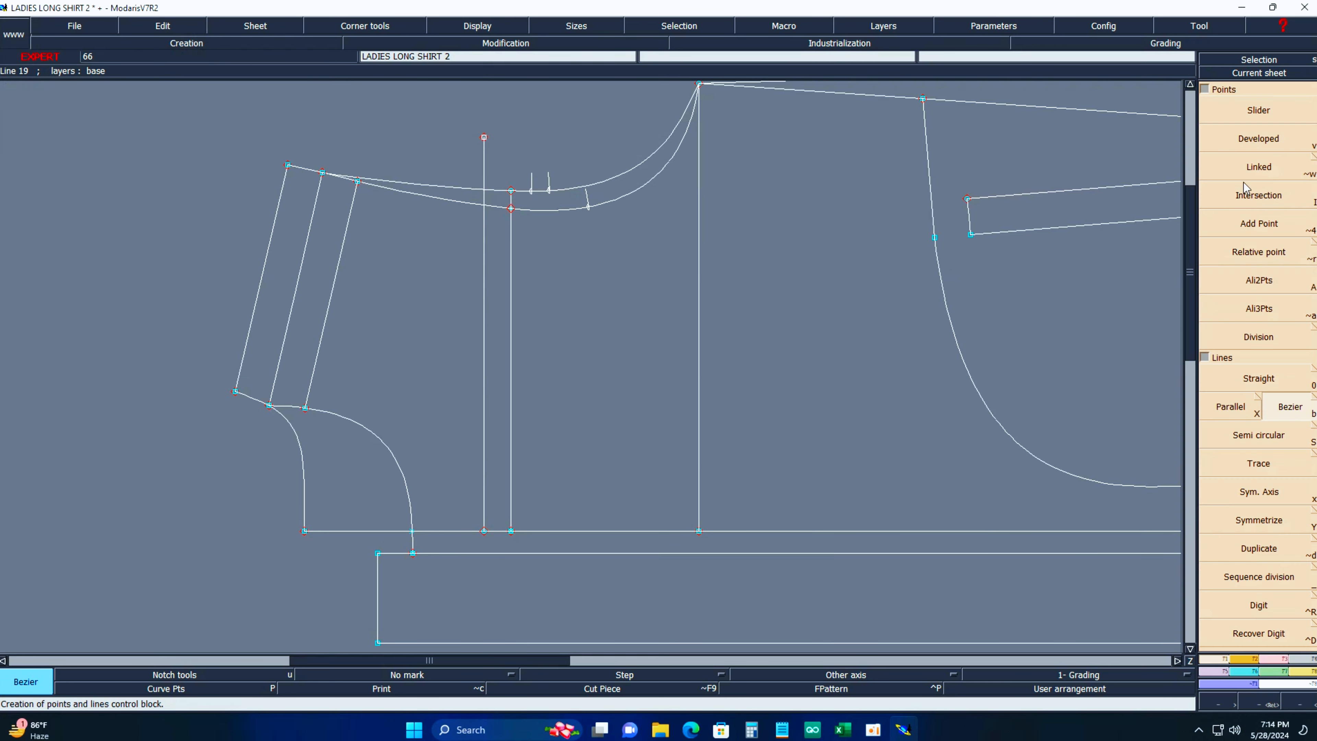
Insert the intersection point of the yoke line with the back armhole curve and delete the line's excess end beyond it.
left_click(1258, 189)
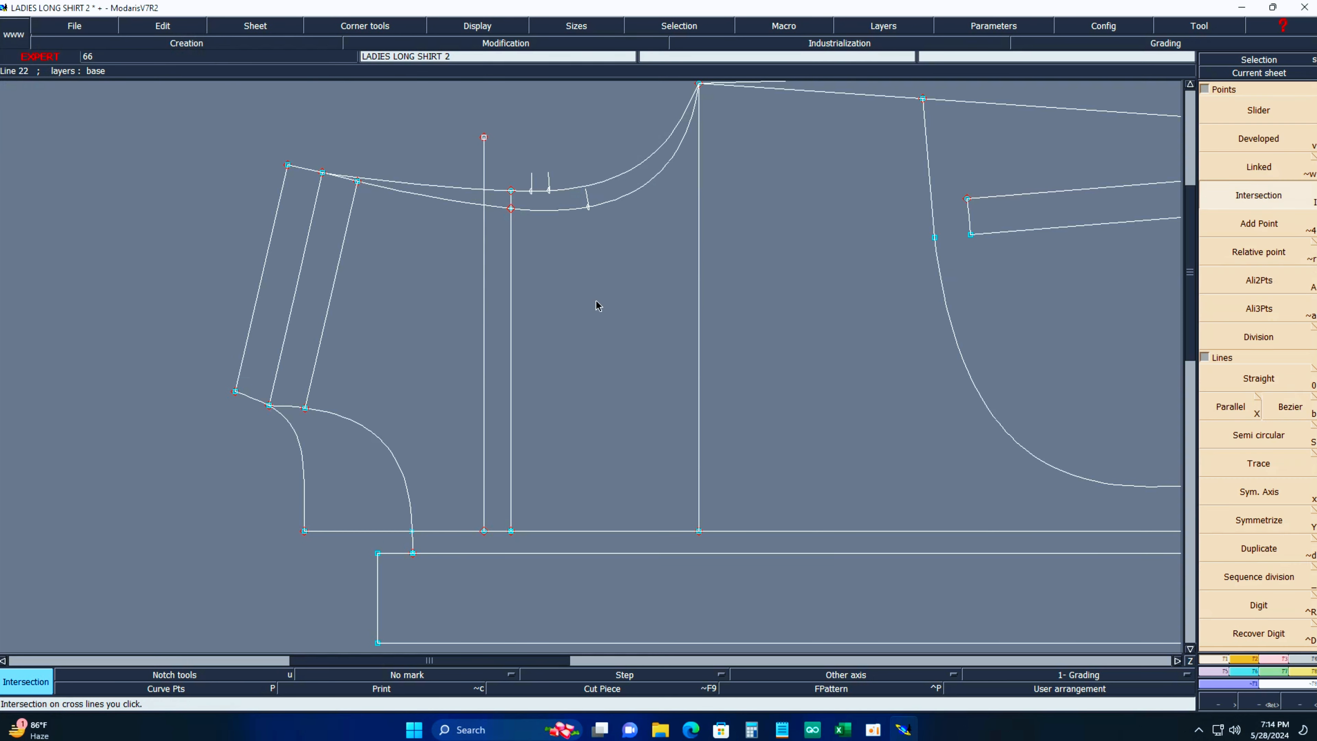
left_click(482, 193)
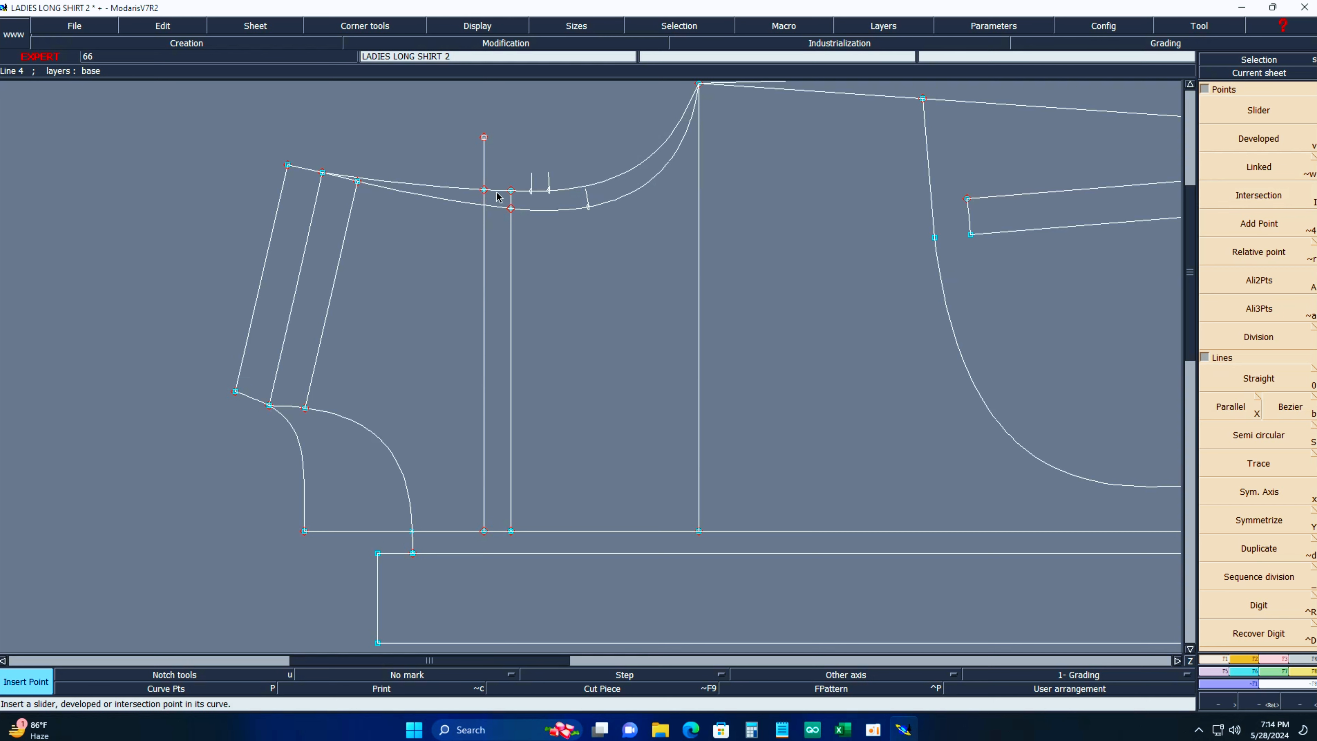
key("Delete")
left_click(484, 145)
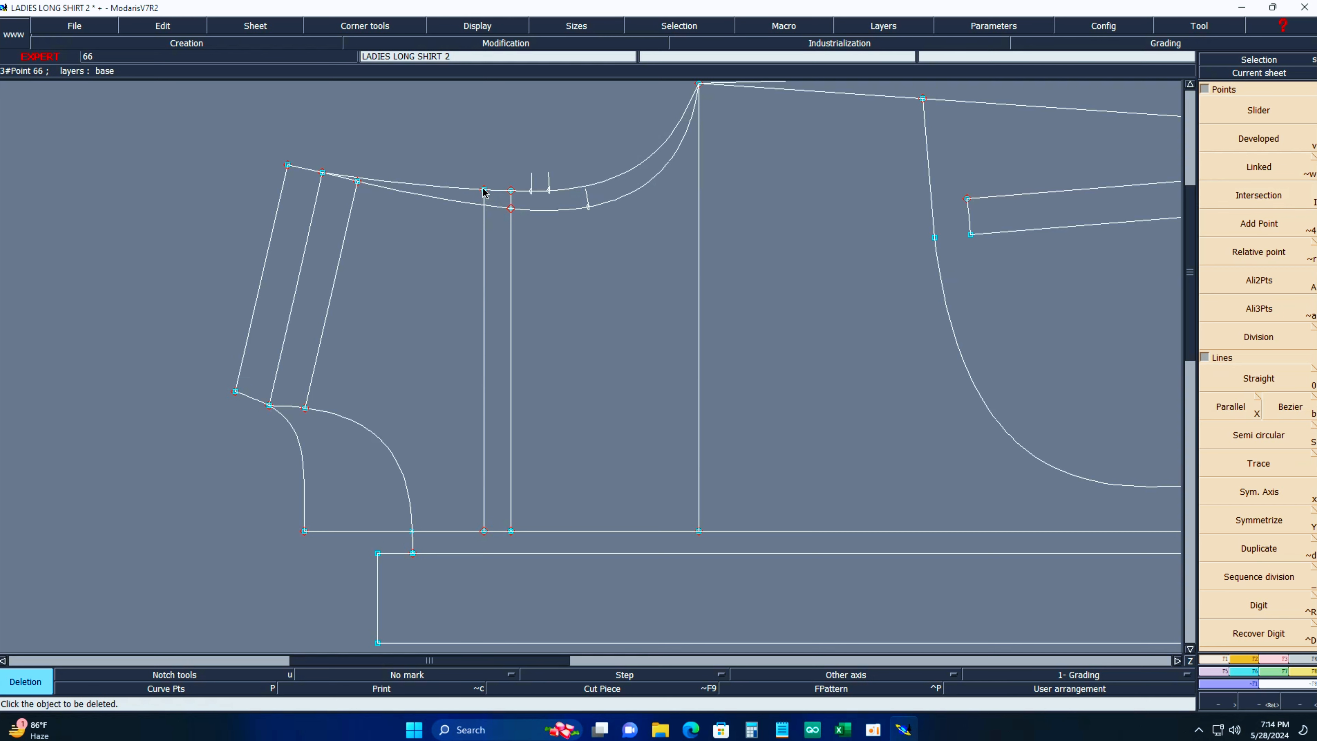
Create a developed point 0.7 cm along the back armhole curve from the yoke line and insert it into the curve.
key("v")
left_click(483, 191)
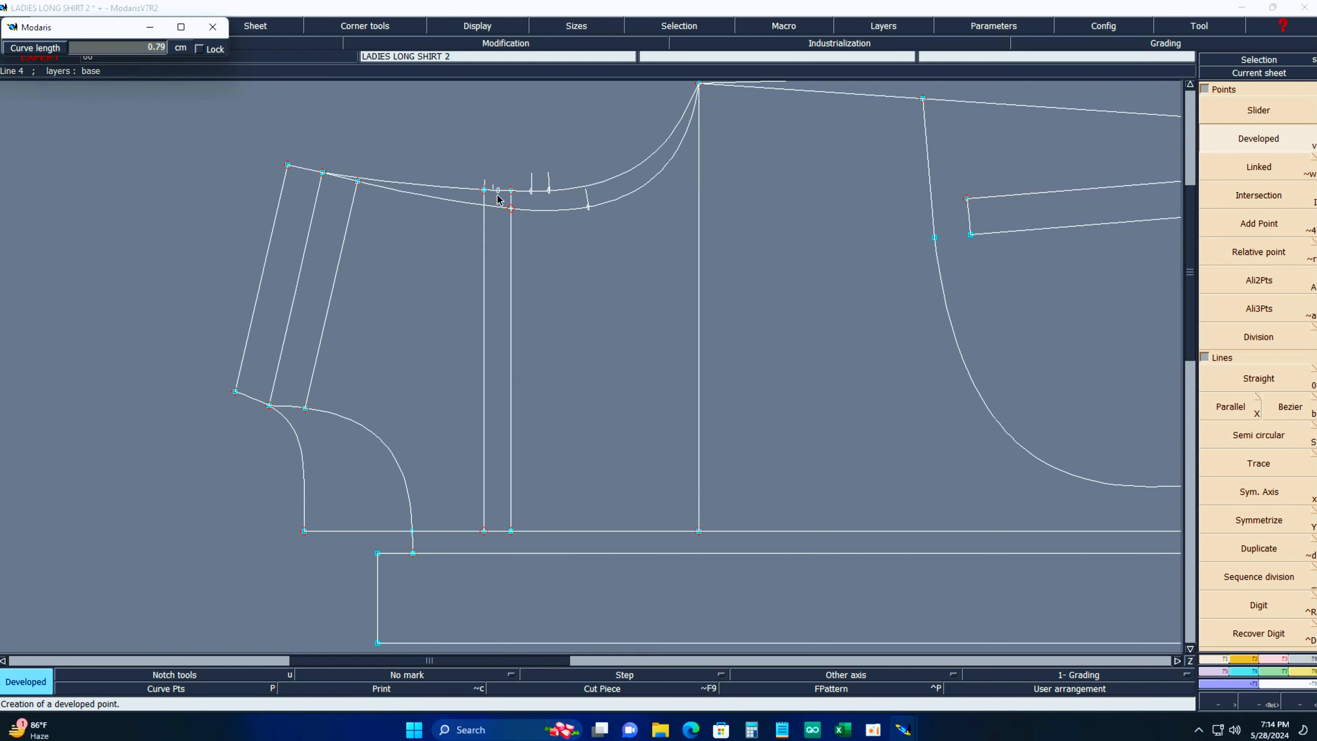
key("Tab")
type(".7")
key("Return")
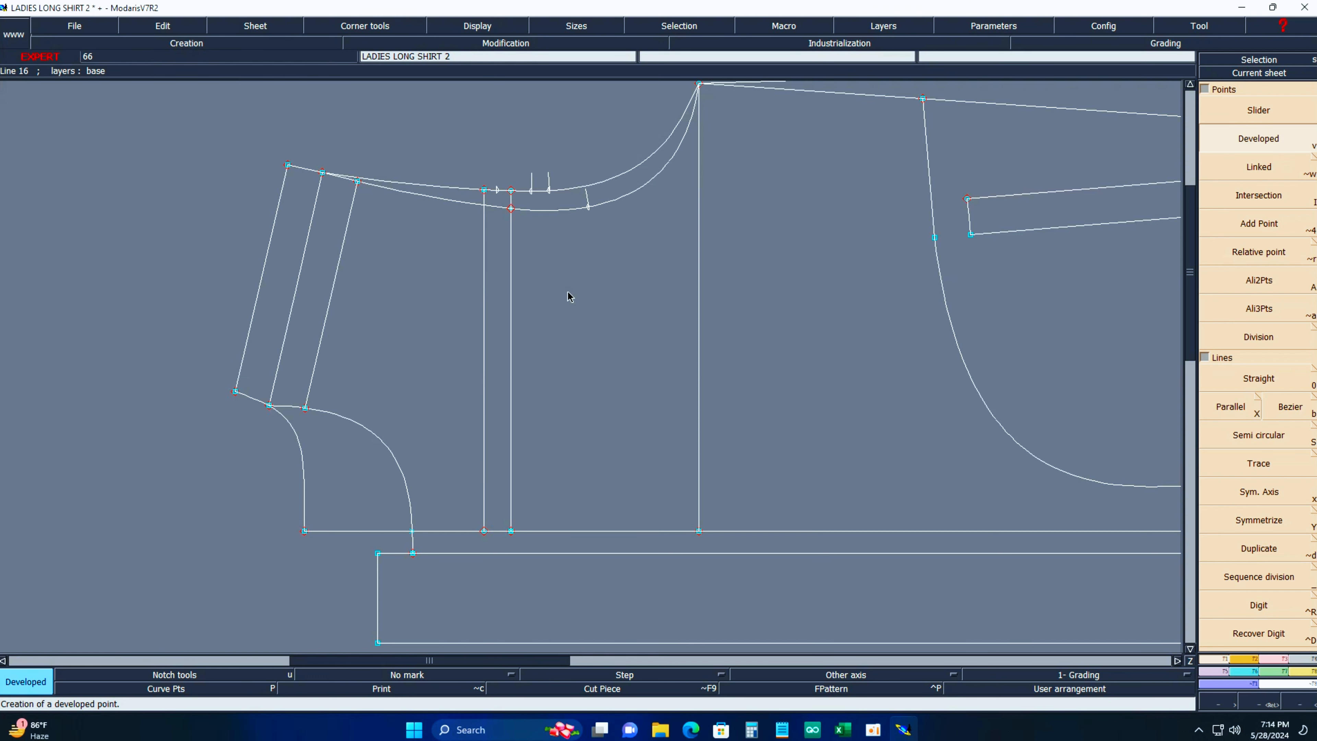
key("i")
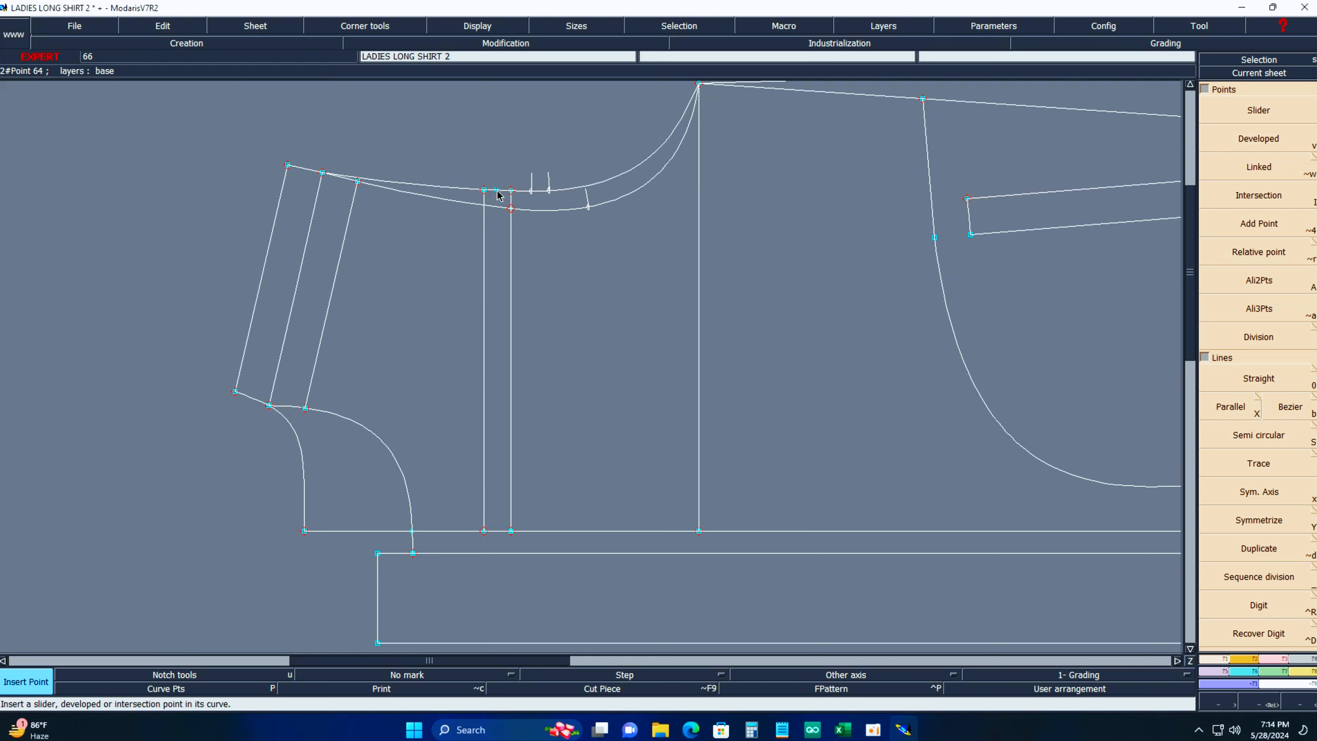
Draw a Bezier line from the 0.7 cm armhole point to a point on the yoke line.
key("b")
left_click(497, 190)
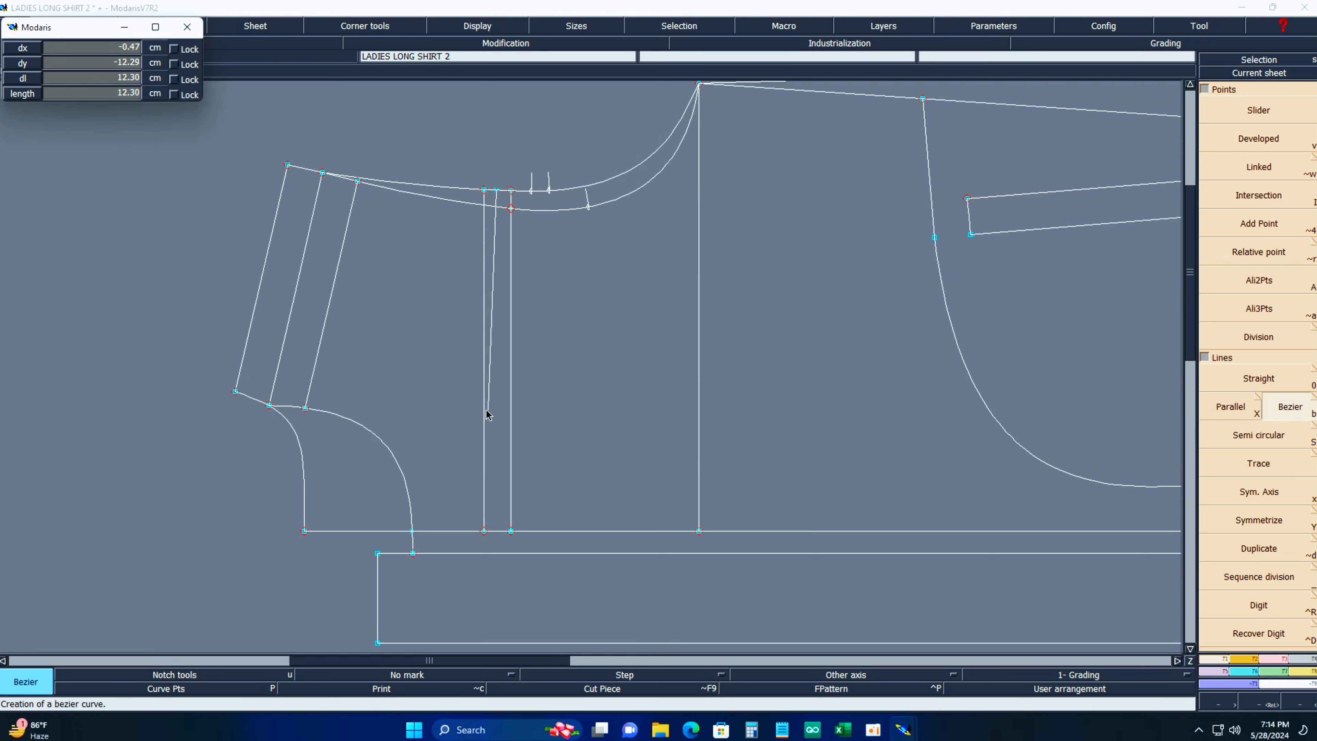
left_click(484, 430)
Show the curve handles, reshape the new yoke line into a smooth curve, and hide the handles.
left_click(475, 26)
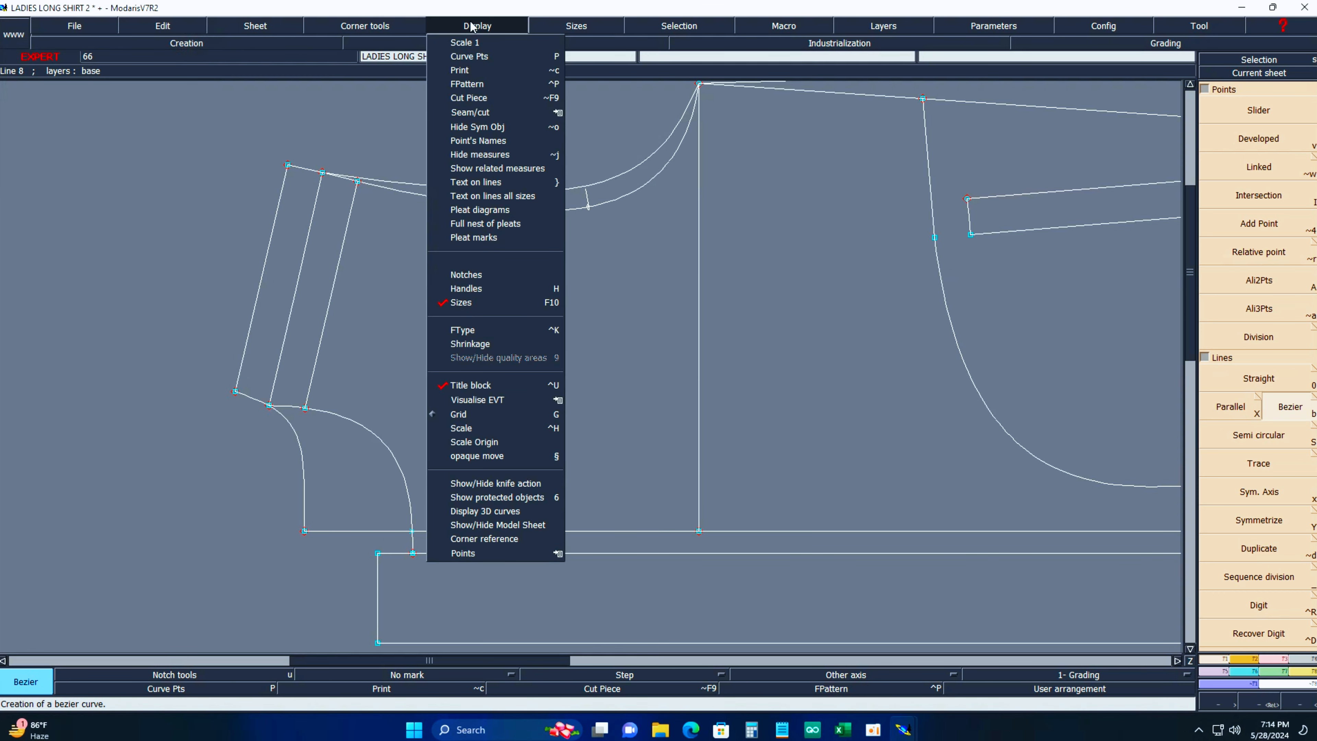
left_click(463, 288)
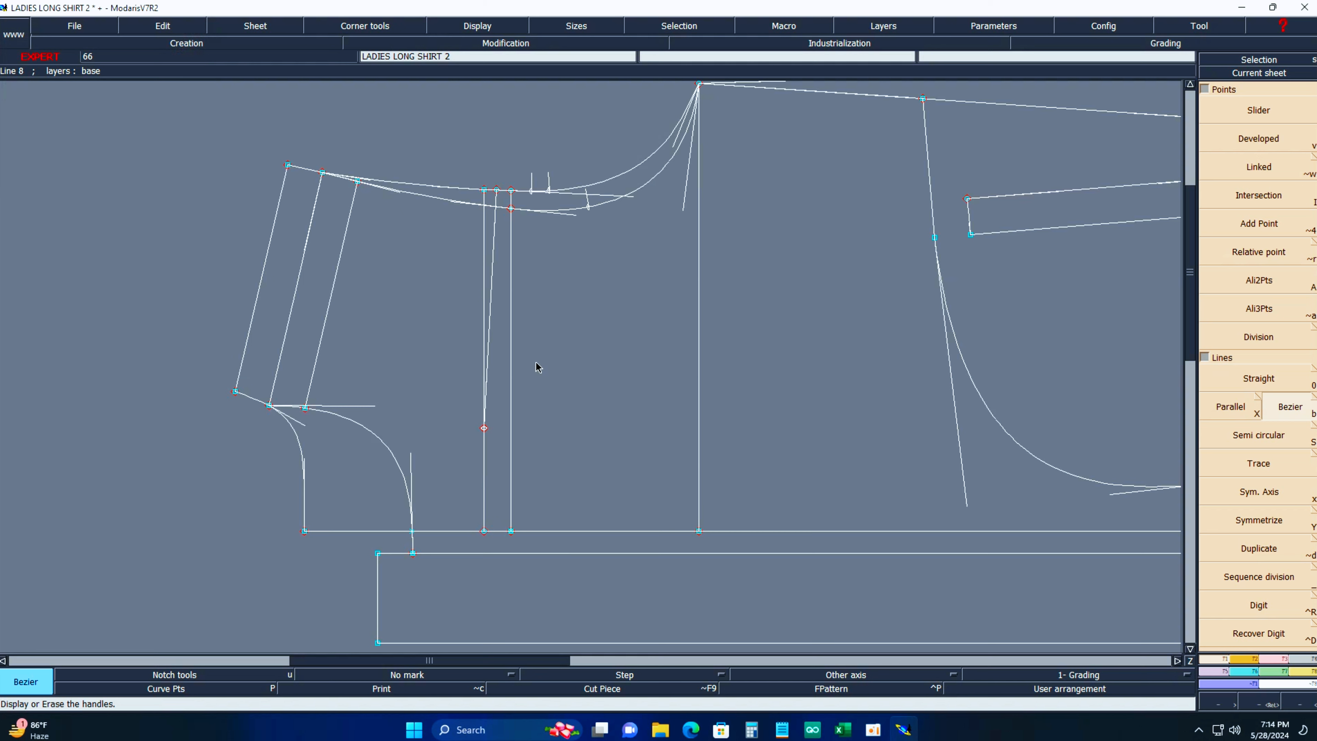
key("s")
key("r")
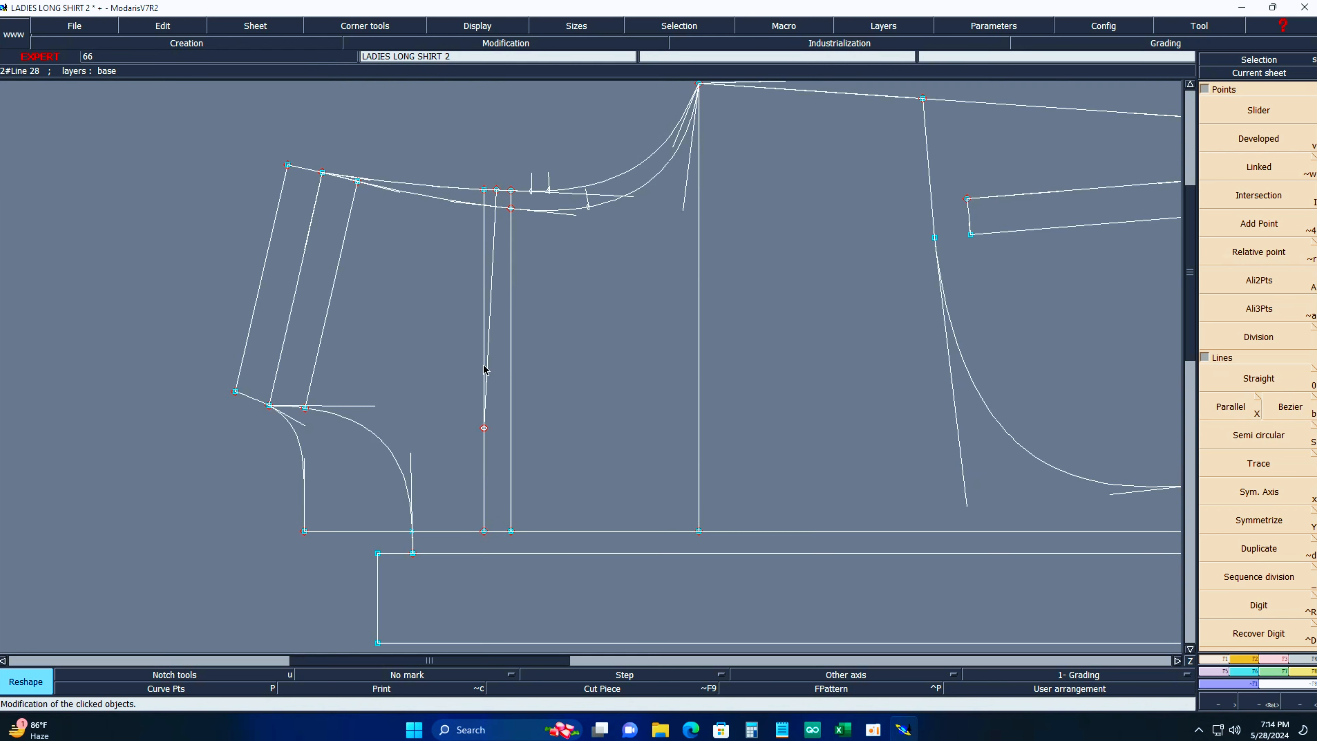
left_click_drag(484, 369, 488, 276)
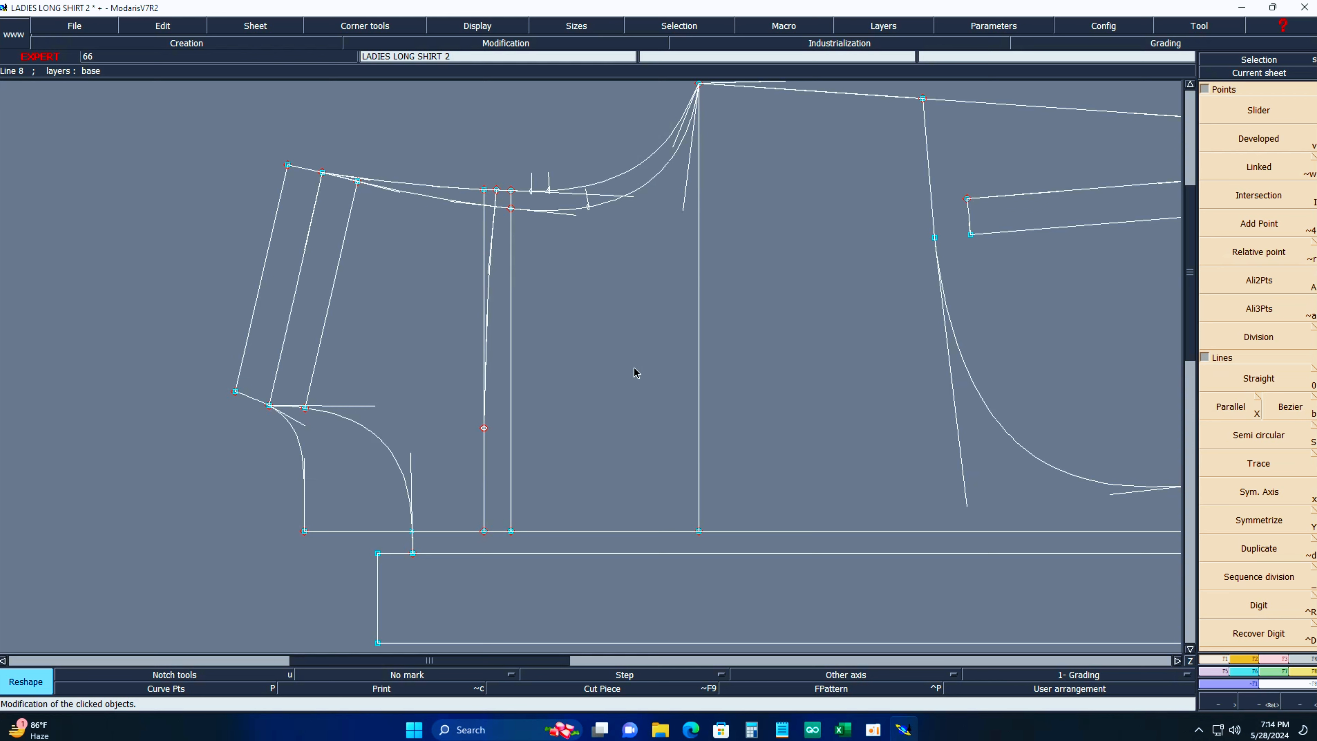
key("Home")
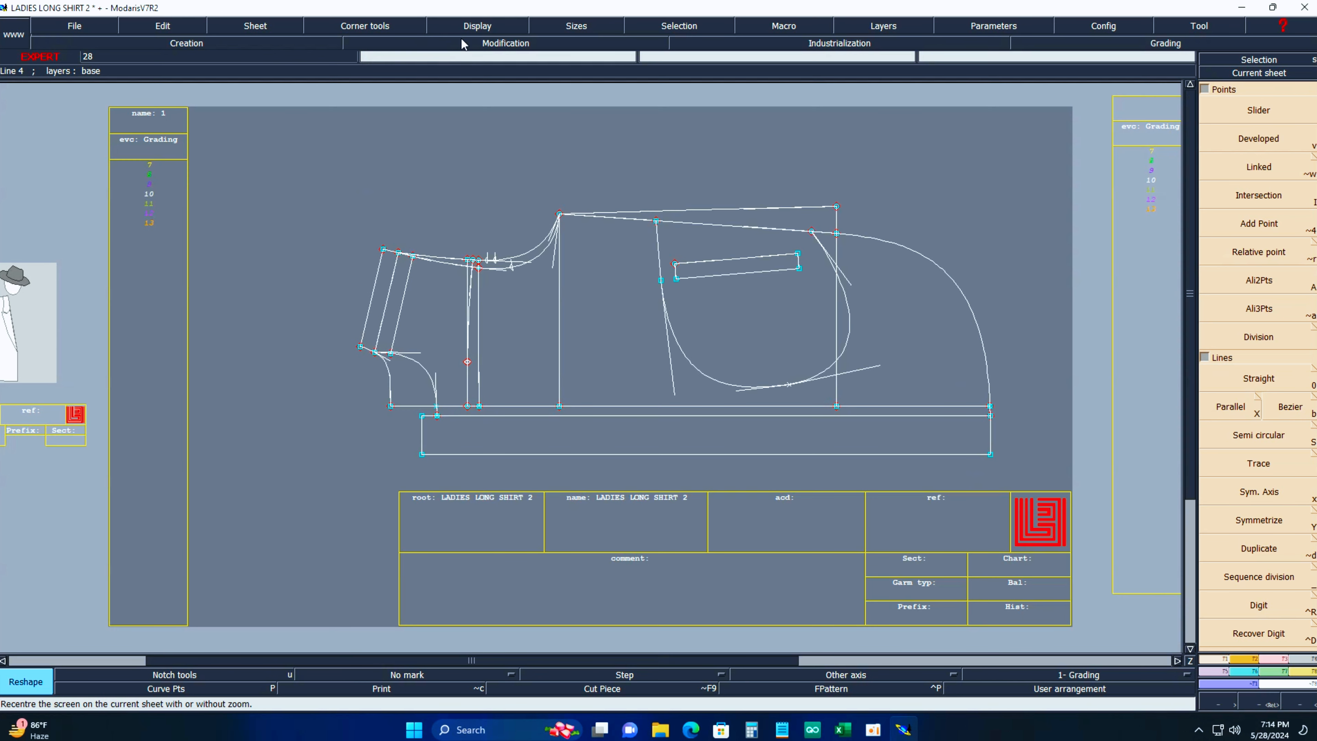
left_click(477, 25)
left_click(482, 287)
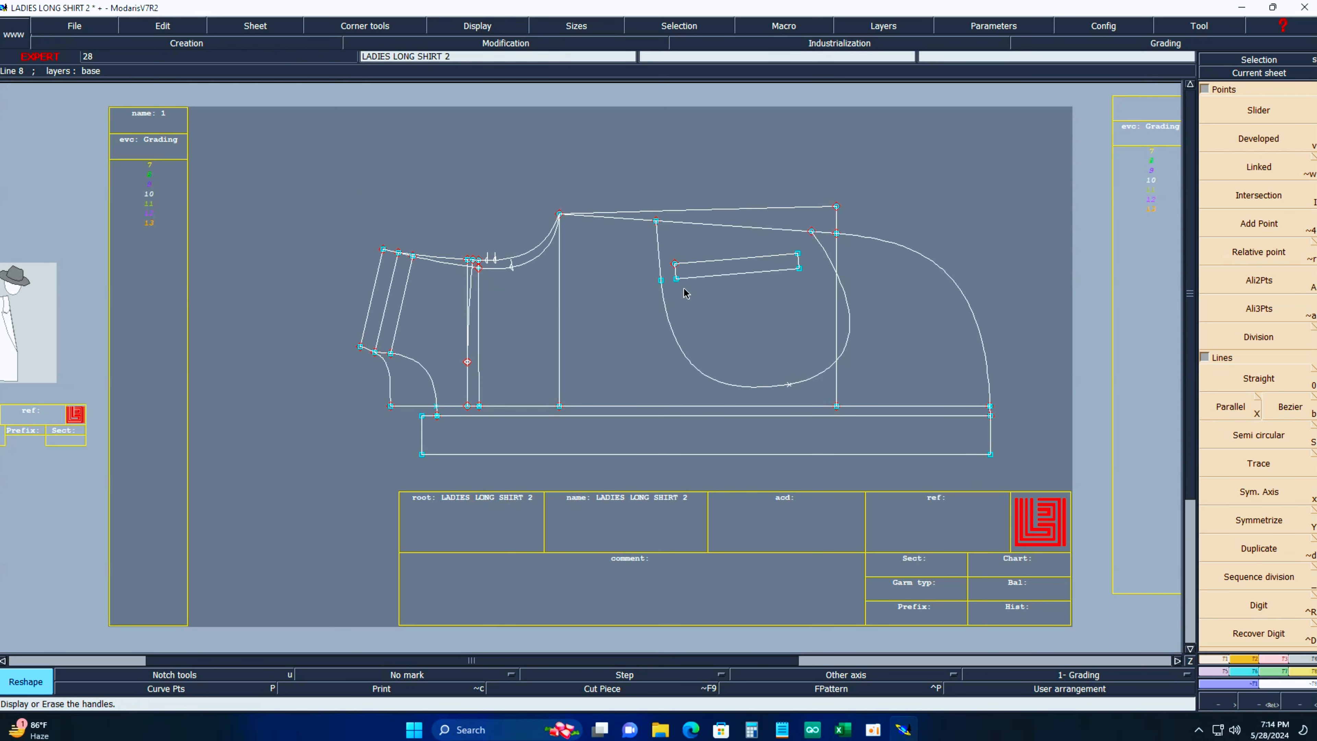
Create a symmetry axis along the outer side line from the underarm point to the end of the vertical hem-level line.
key("Return")
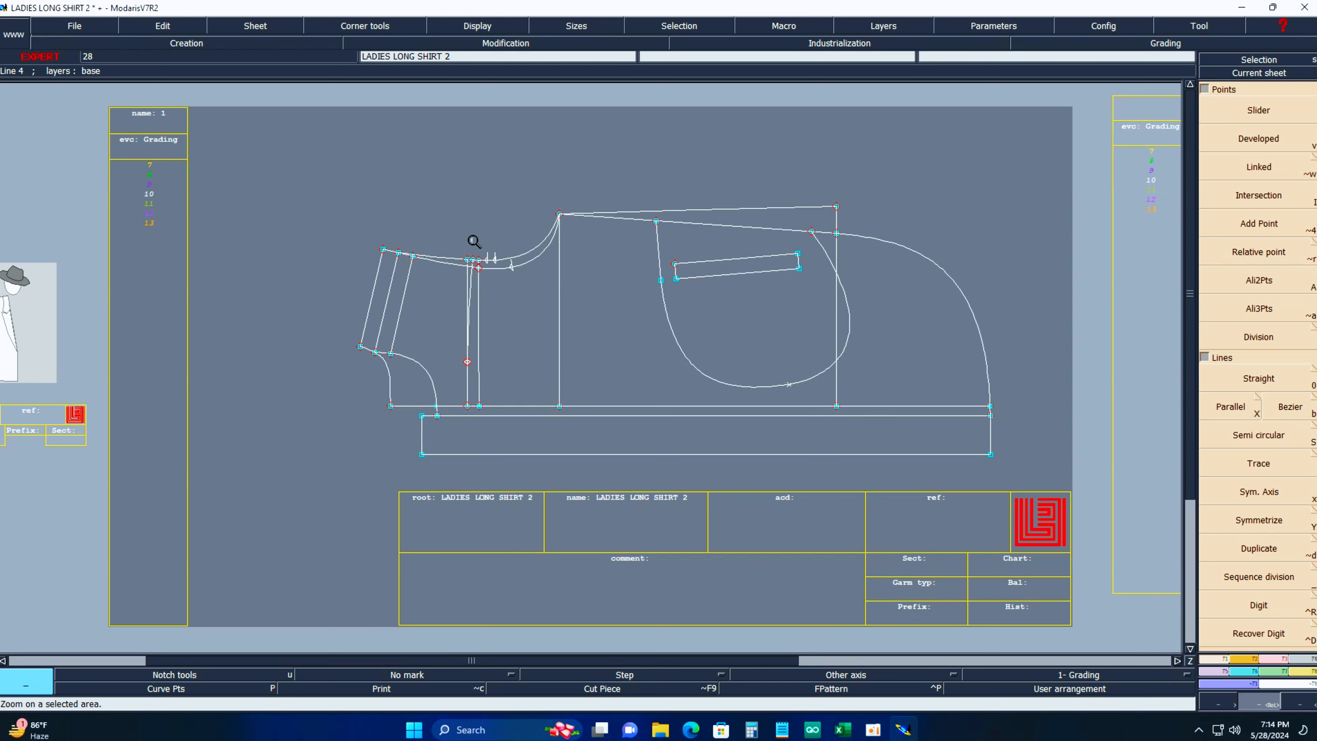
left_click_drag(332, 174, 1095, 514)
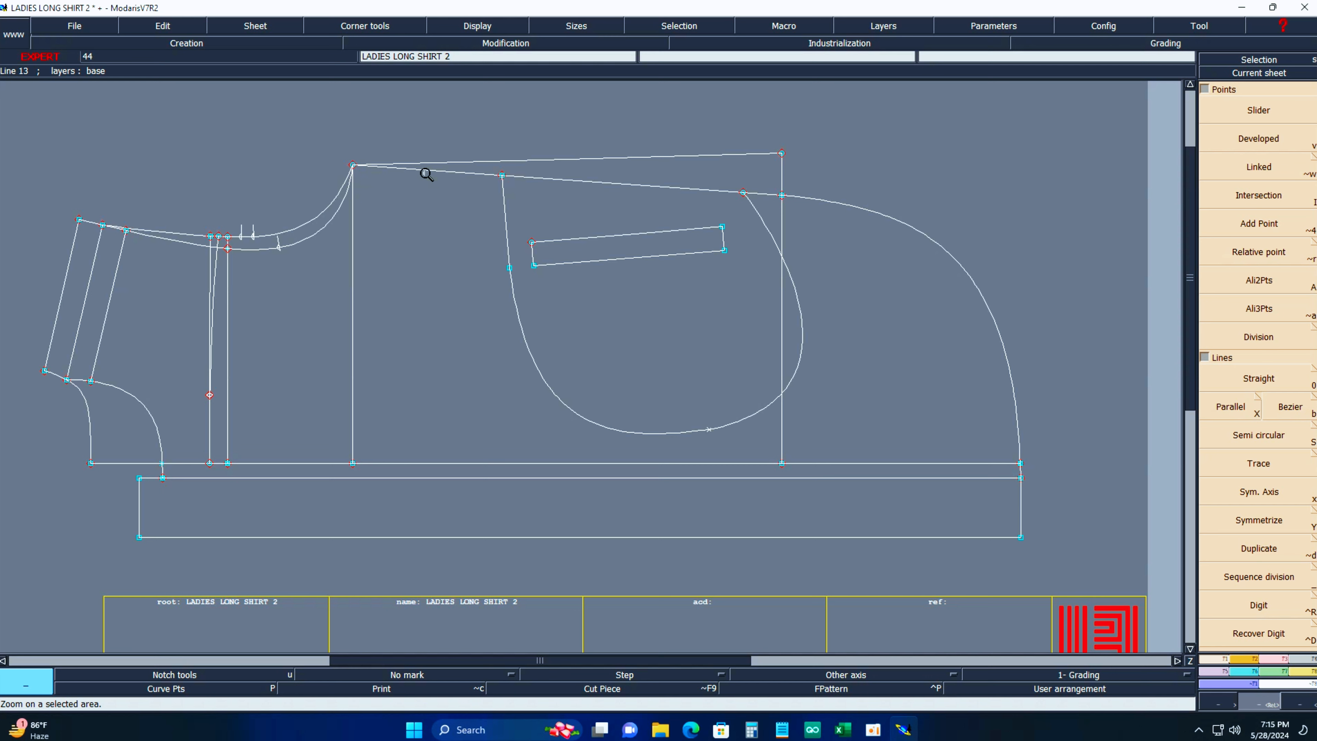
key("x")
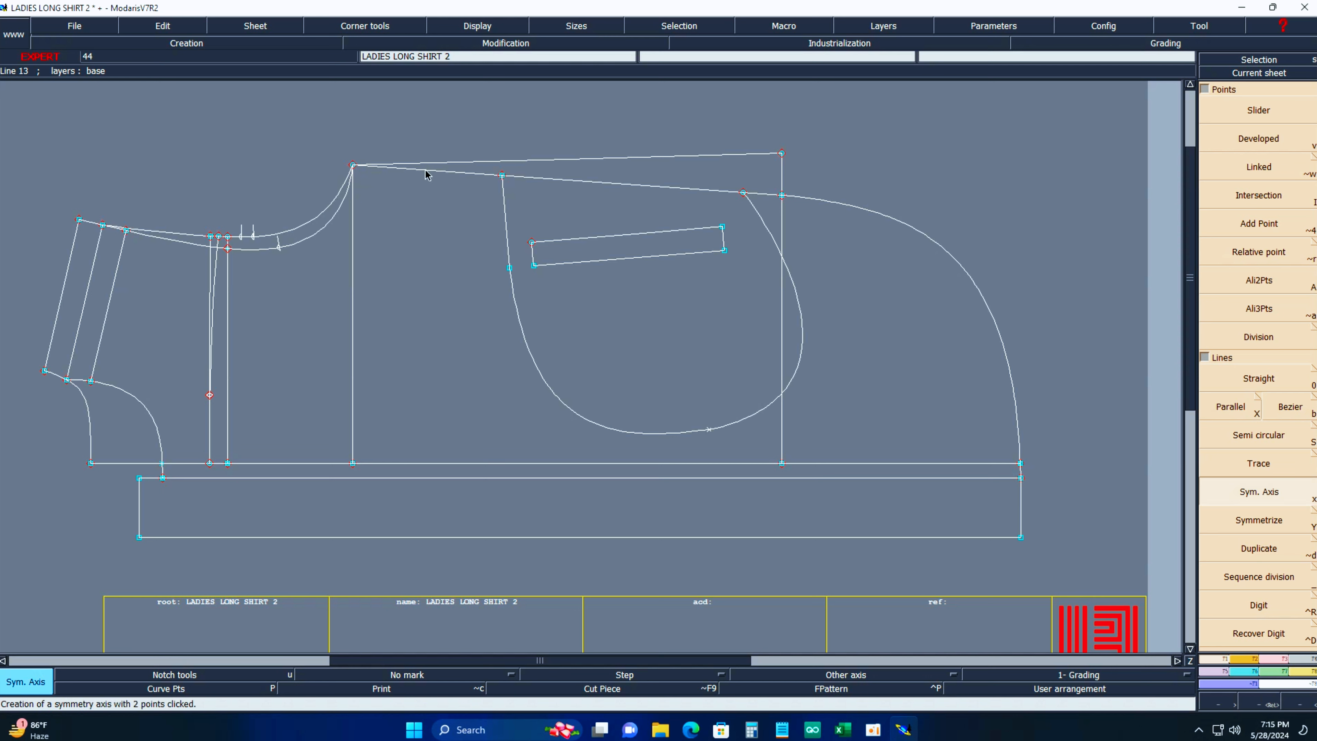
left_click(353, 164)
left_click(782, 154)
Mirror the slanted side seam and the vertical hem-level line across the symmetry axis.
key("c")
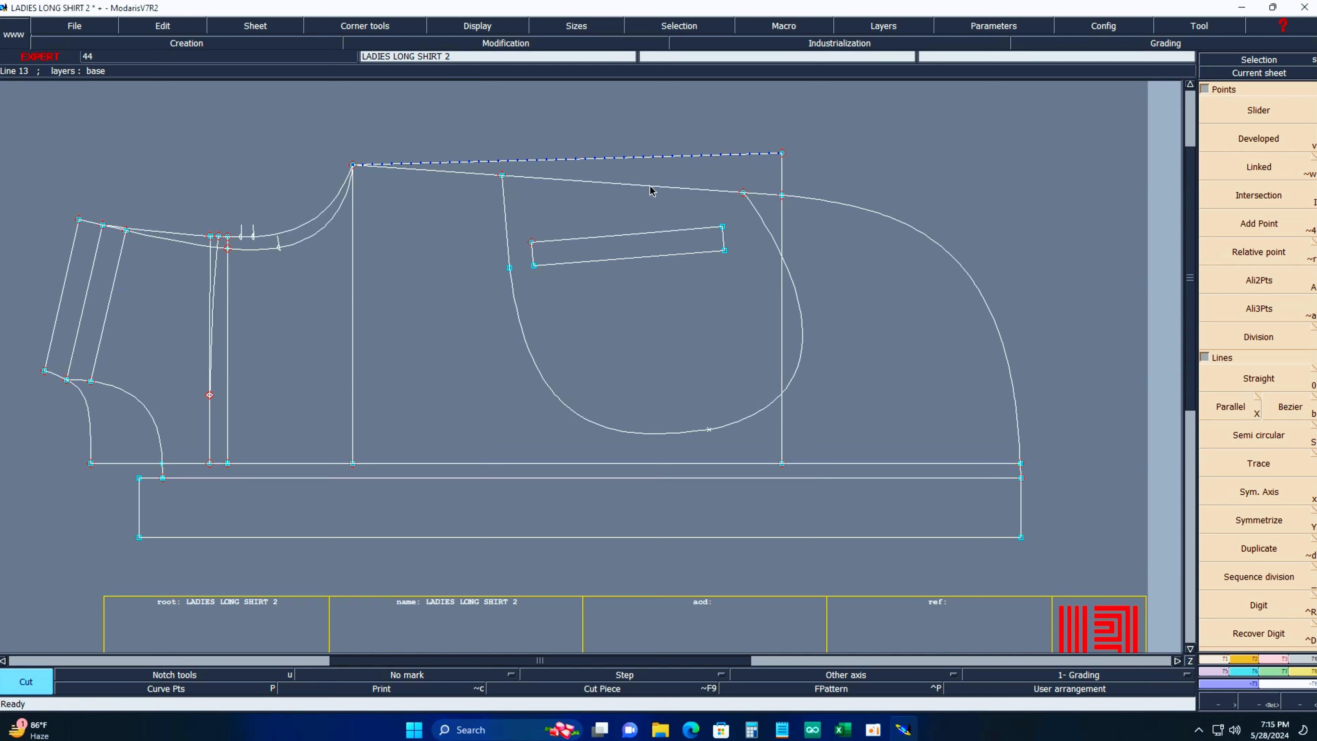
left_click(650, 186)
key("y")
left_click(651, 187)
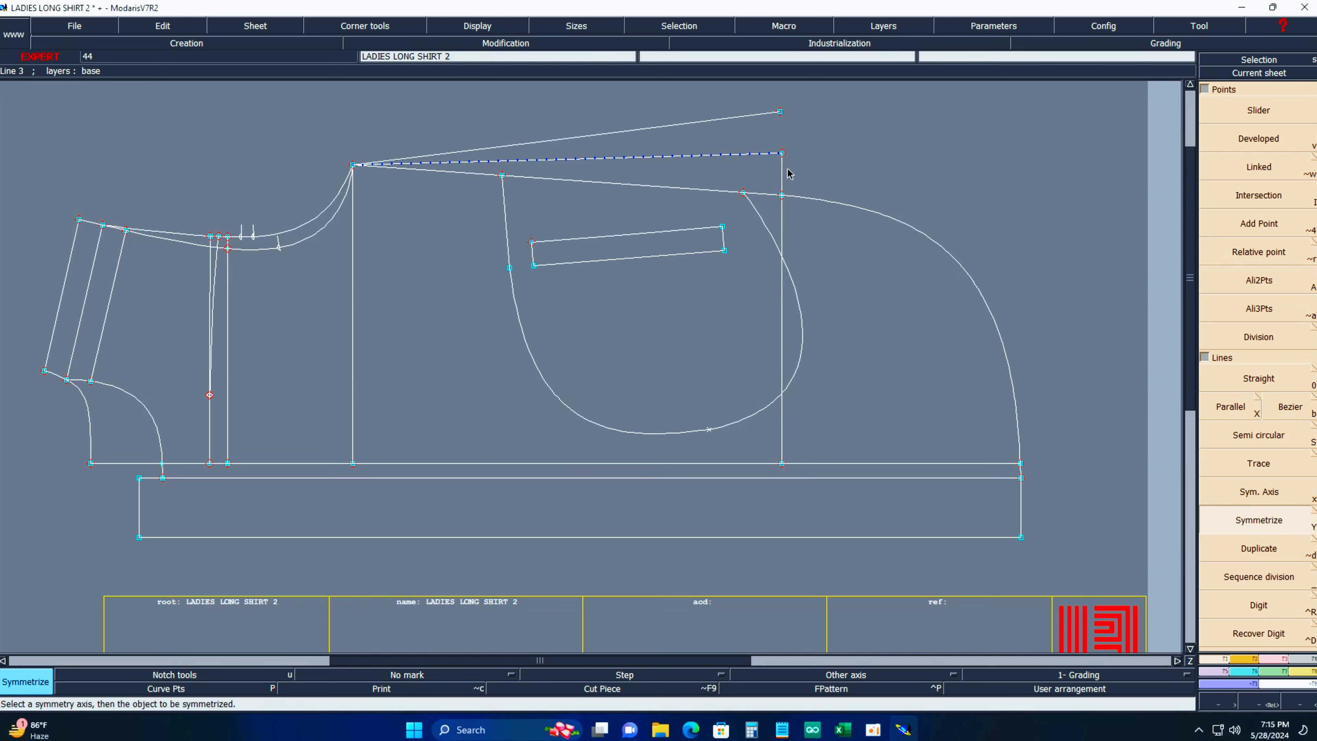
left_click(783, 174)
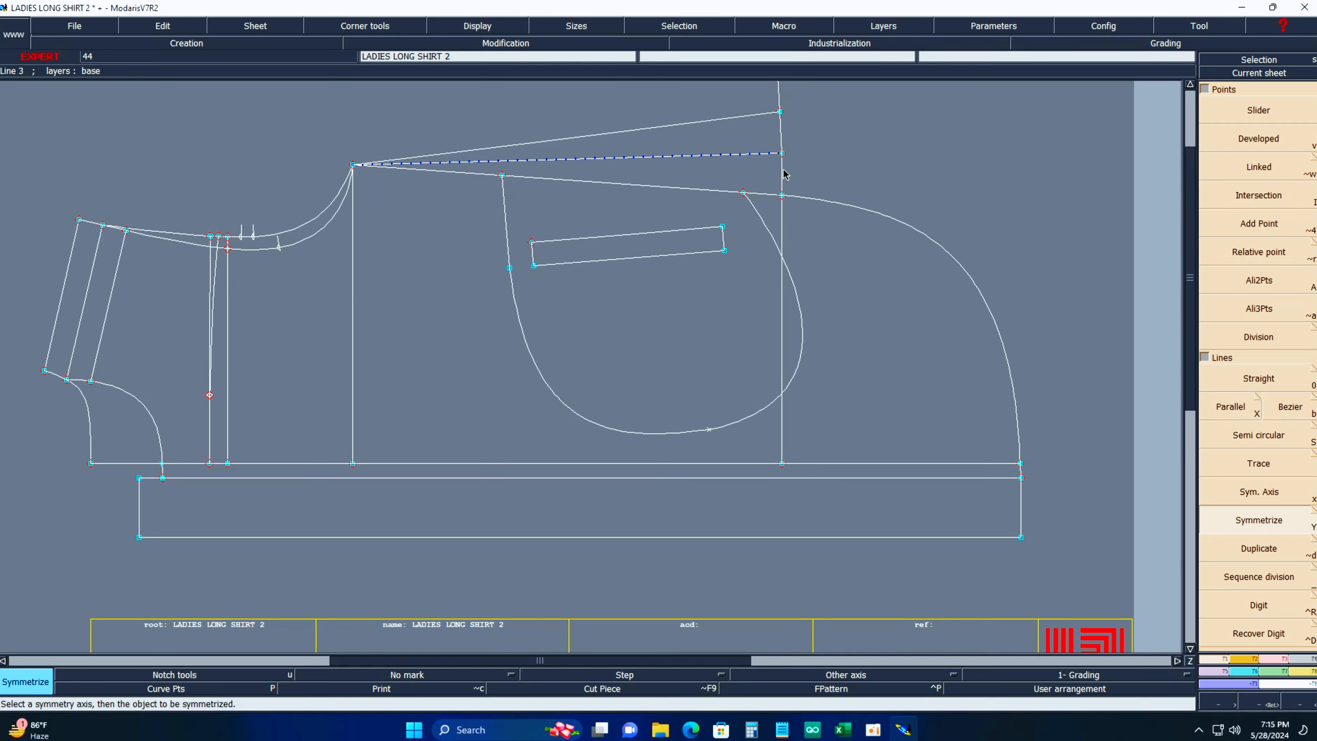
Mirror the curved hem, centre line, yoke lines, back armhole, shoulder lines and neckline curves across the symmetry axis.
key("Home")
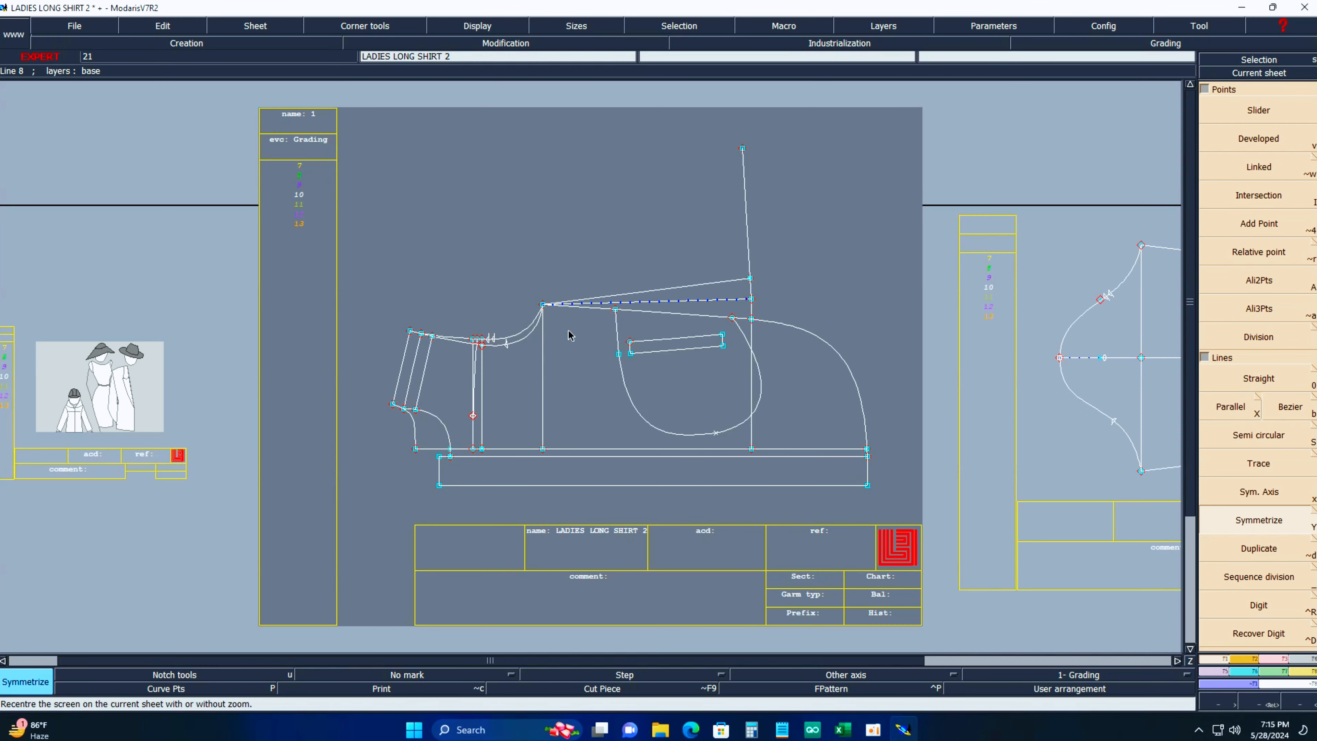
key("Return")
left_click_drag(264, 220, 919, 543)
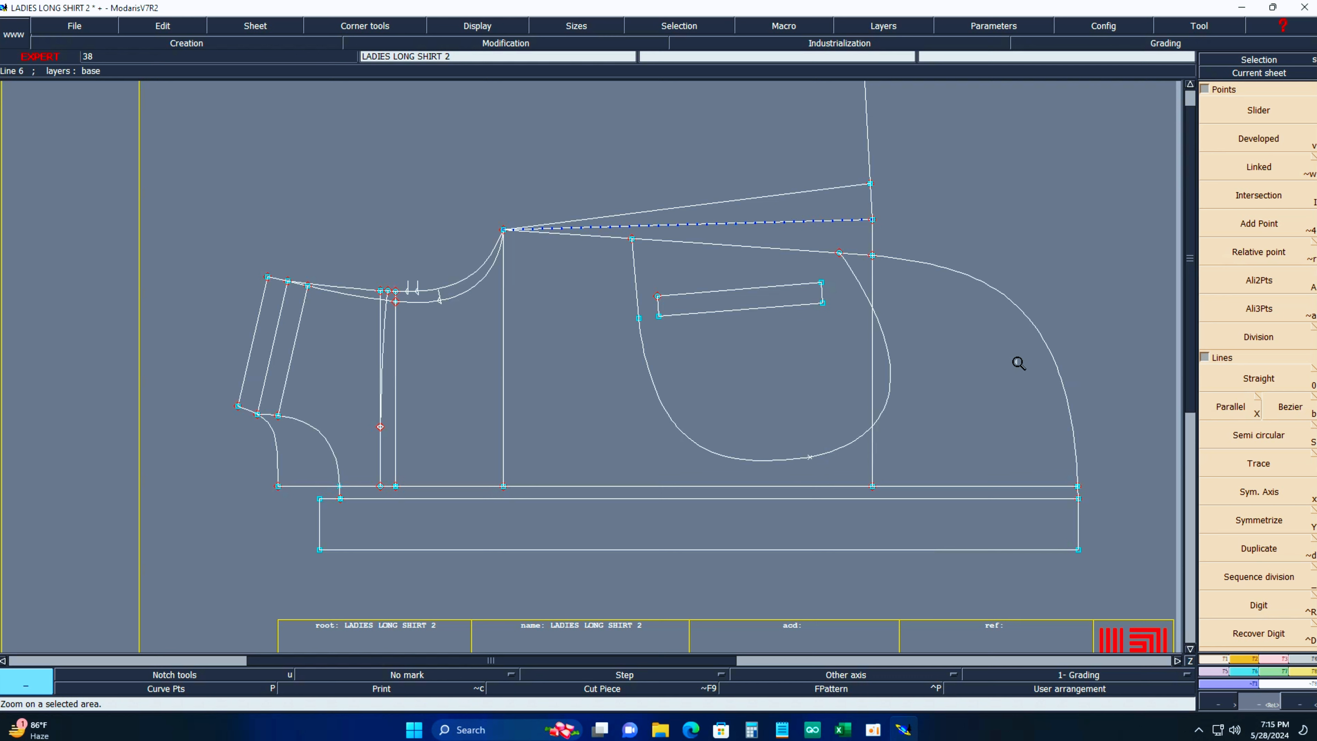
key("shift+y")
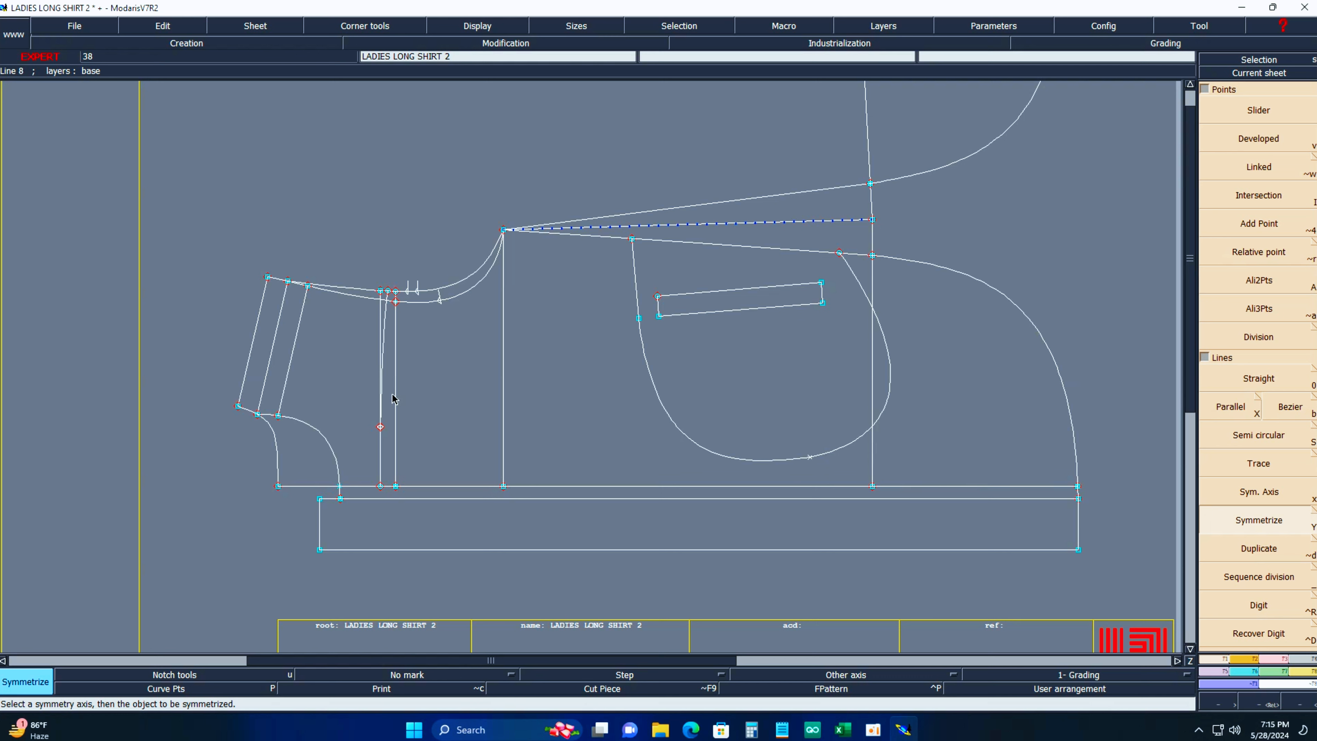
left_click(379, 322)
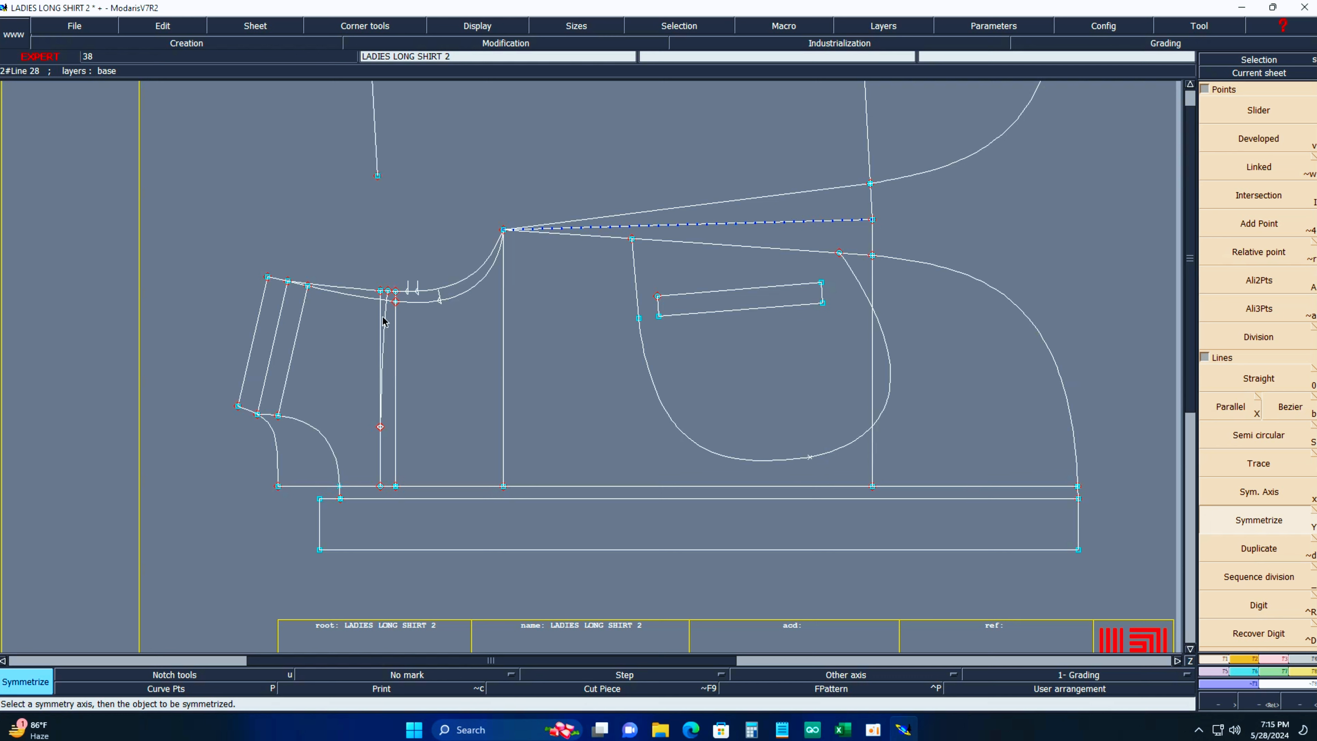
left_click(428, 292)
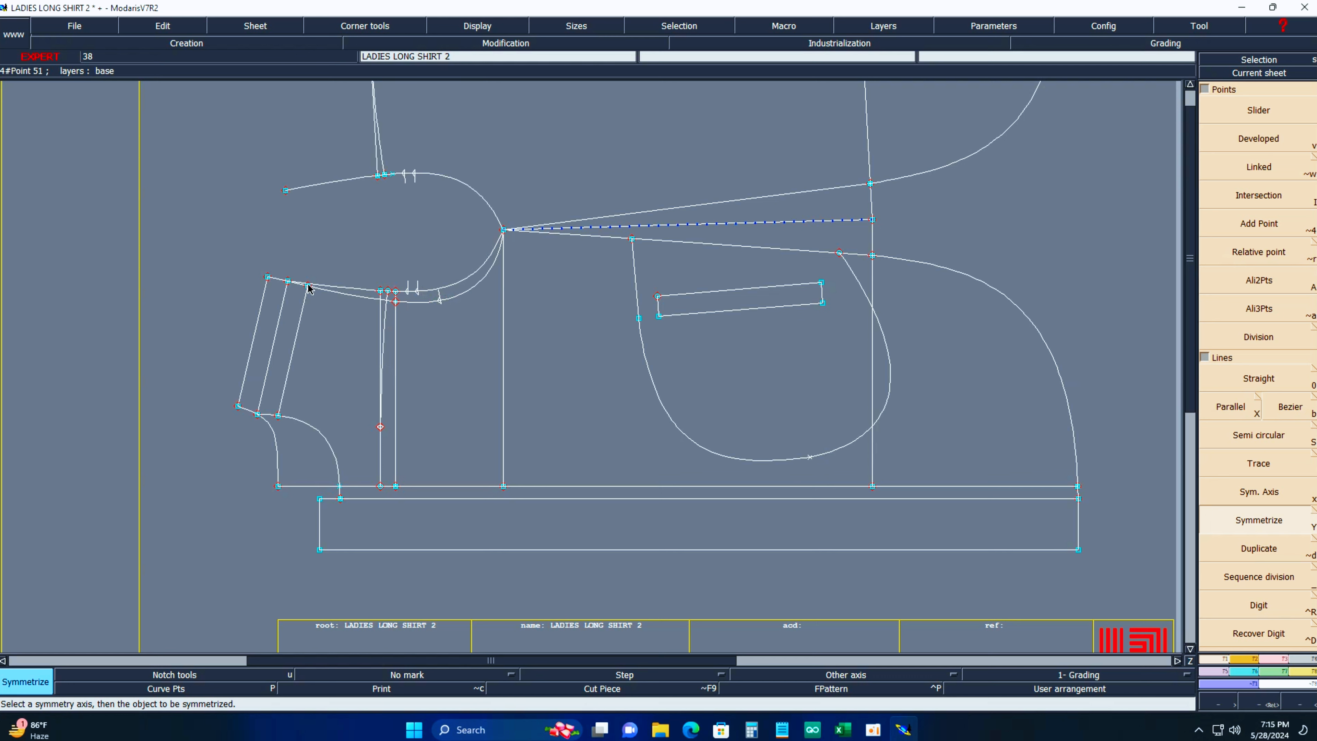
left_click(303, 325)
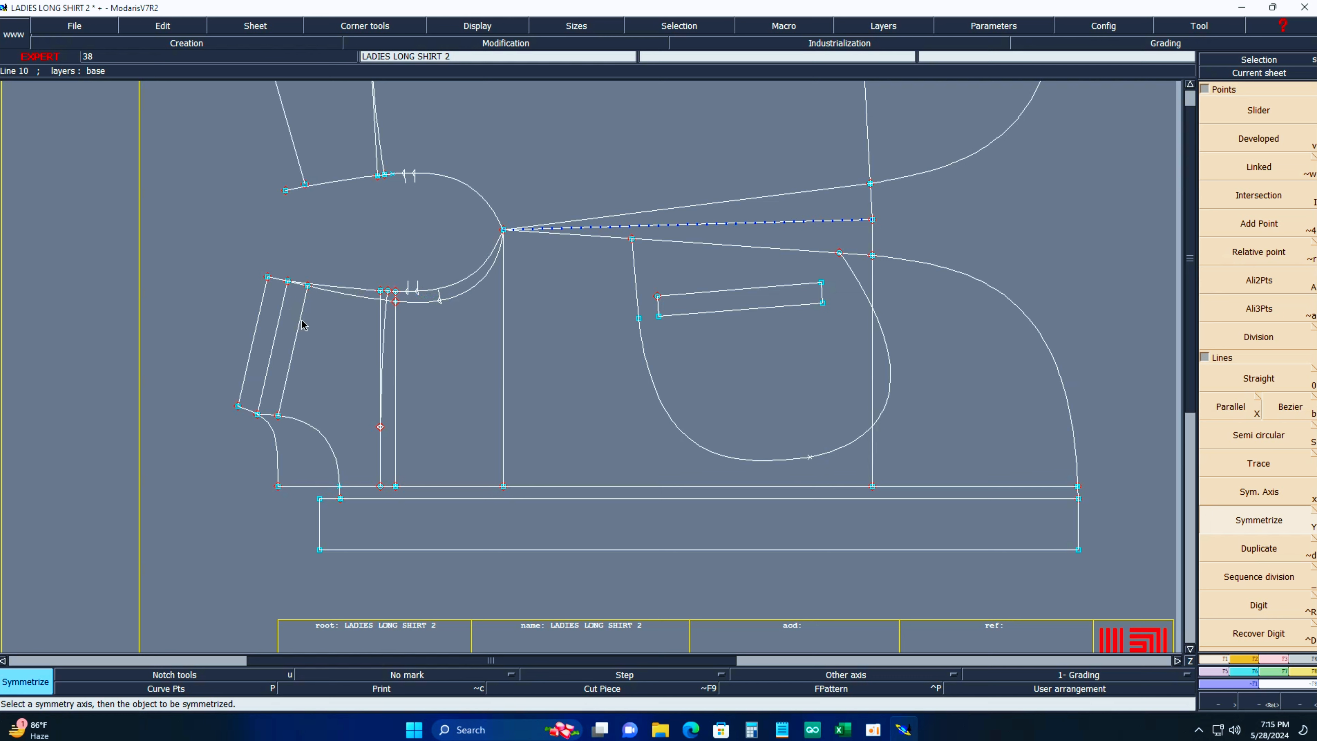
left_click(277, 329)
left_click(264, 316)
Try deleting the deeper neckline curve from the mirrored piece and undo the deletion.
key("Home")
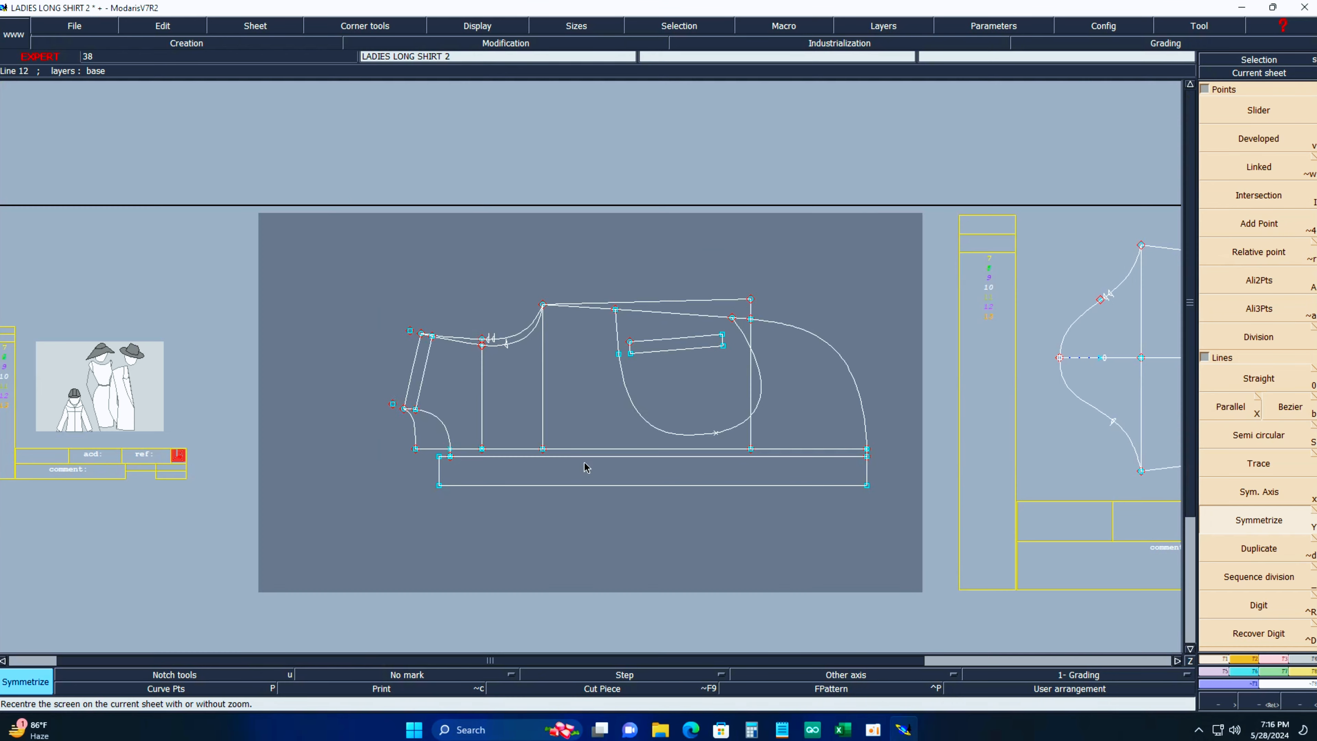
key("Return")
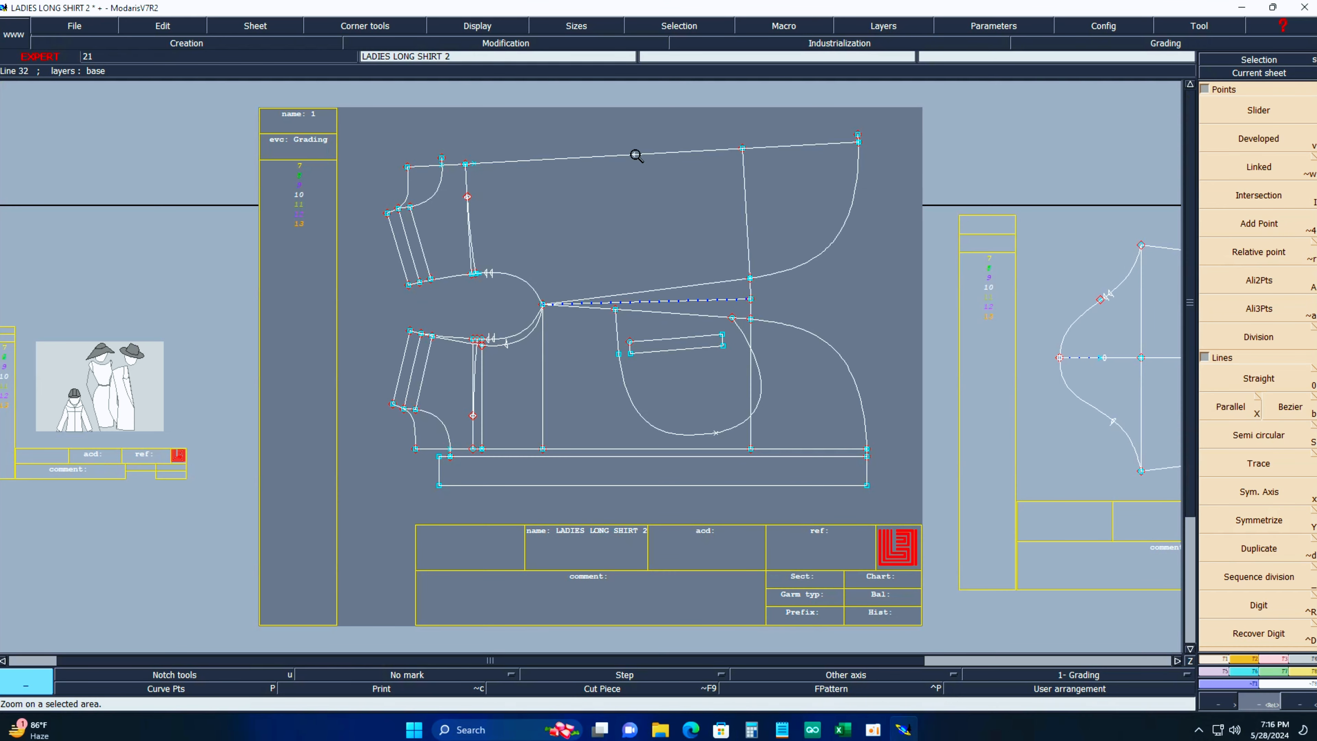
left_click_drag(306, 113, 1014, 535)
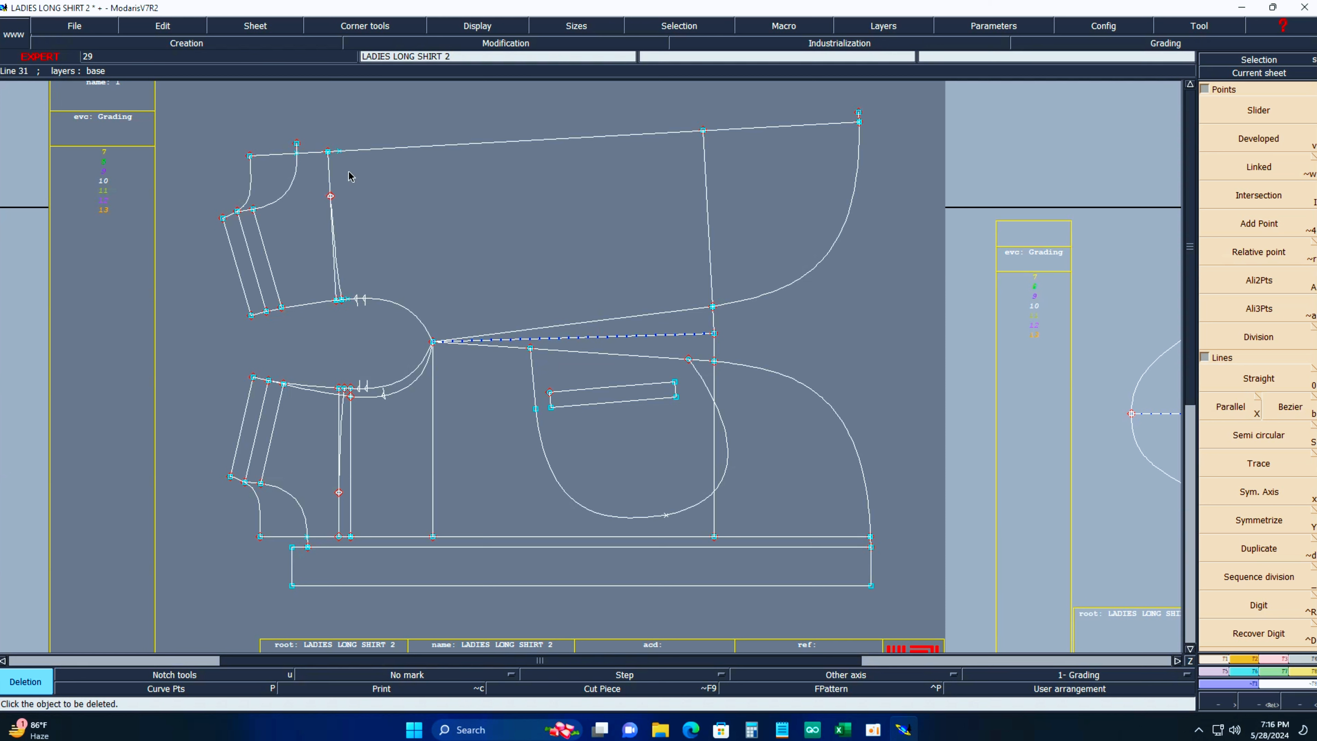
left_click_drag(164, 111, 538, 365)
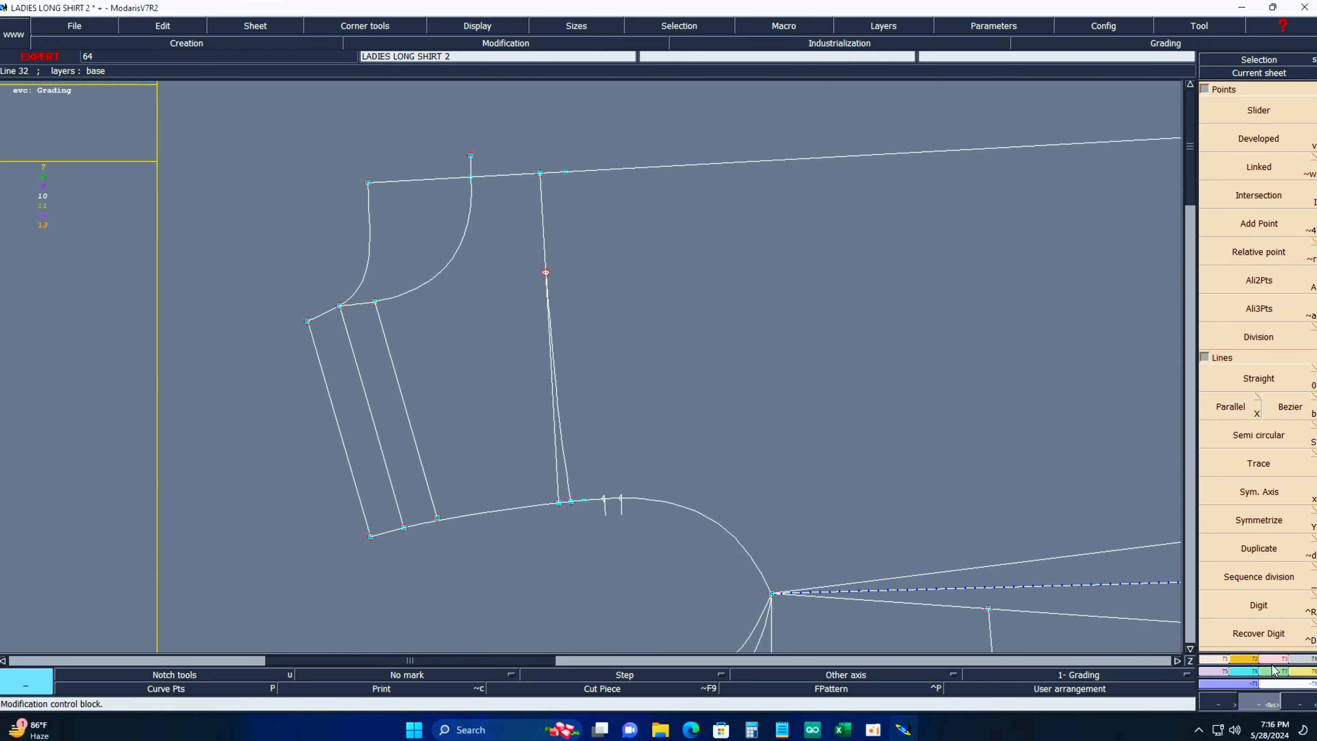
left_click(1282, 661)
left_click(1258, 660)
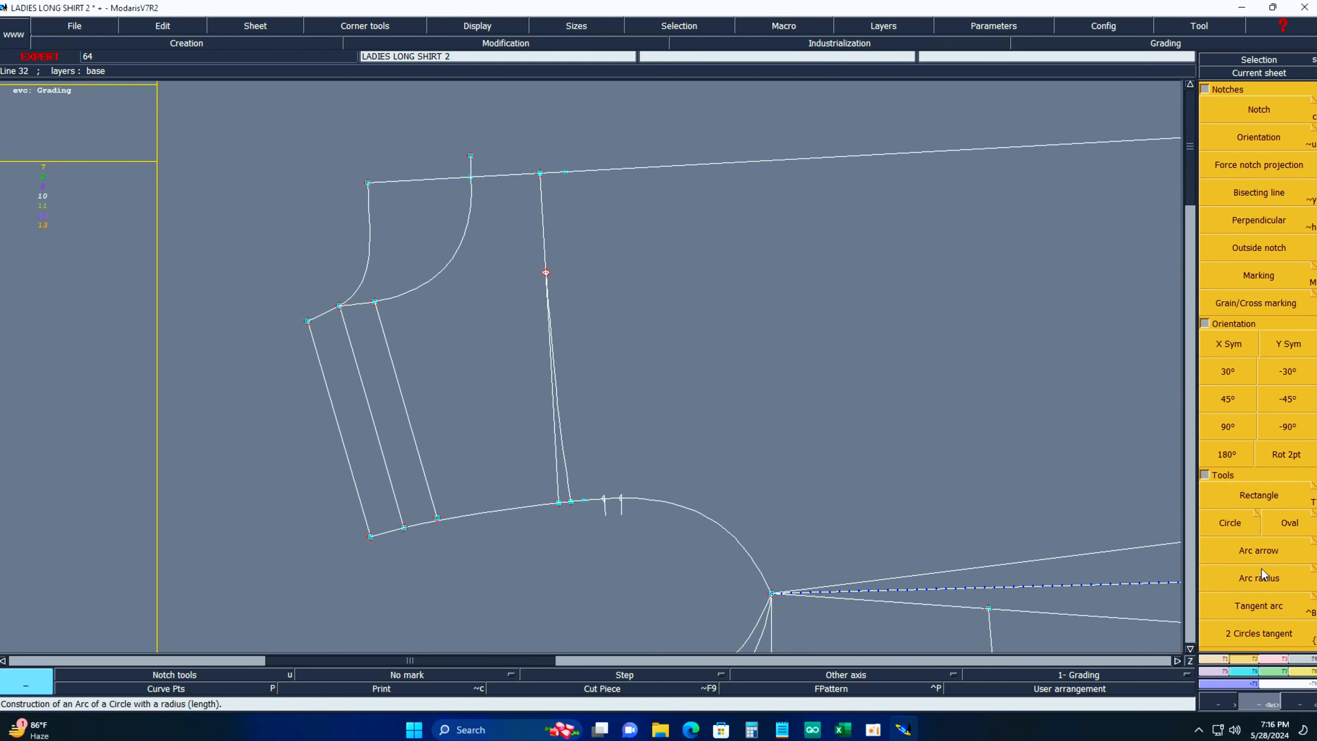
left_click(1284, 659)
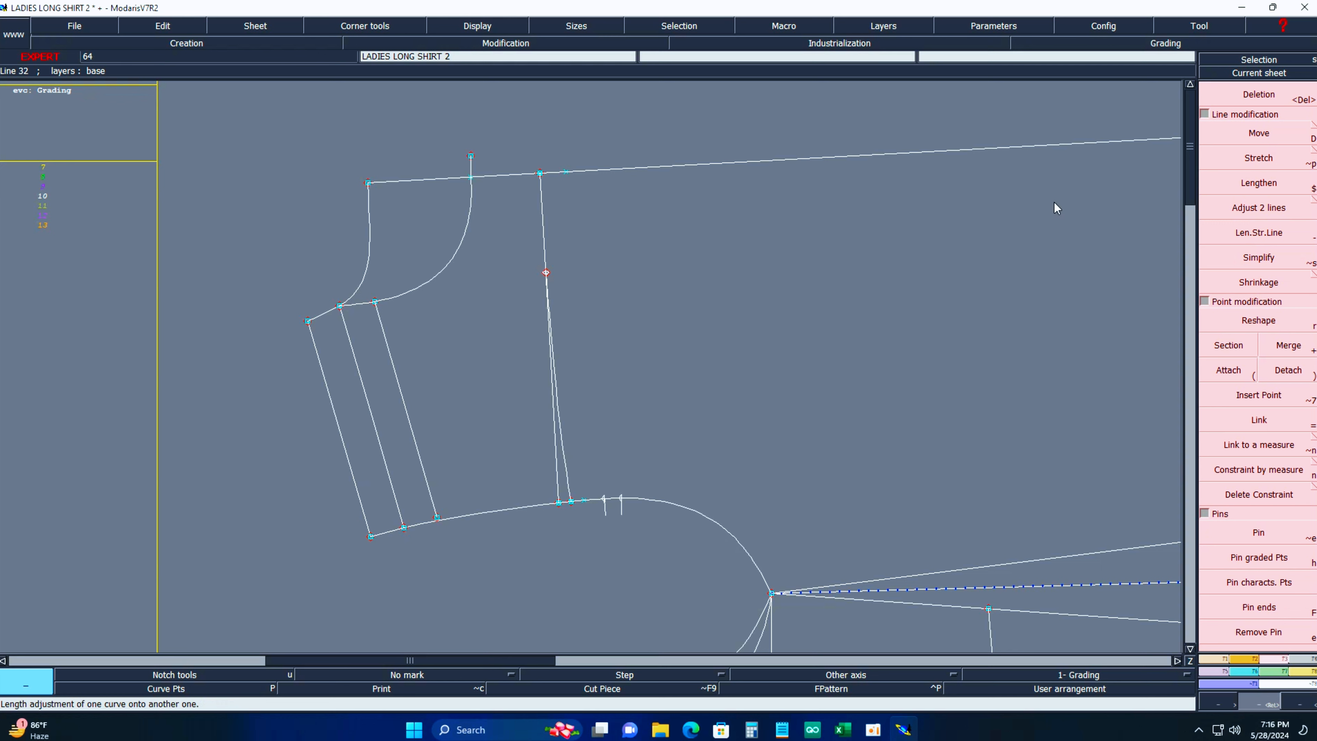
left_click(1258, 207)
key("Delete")
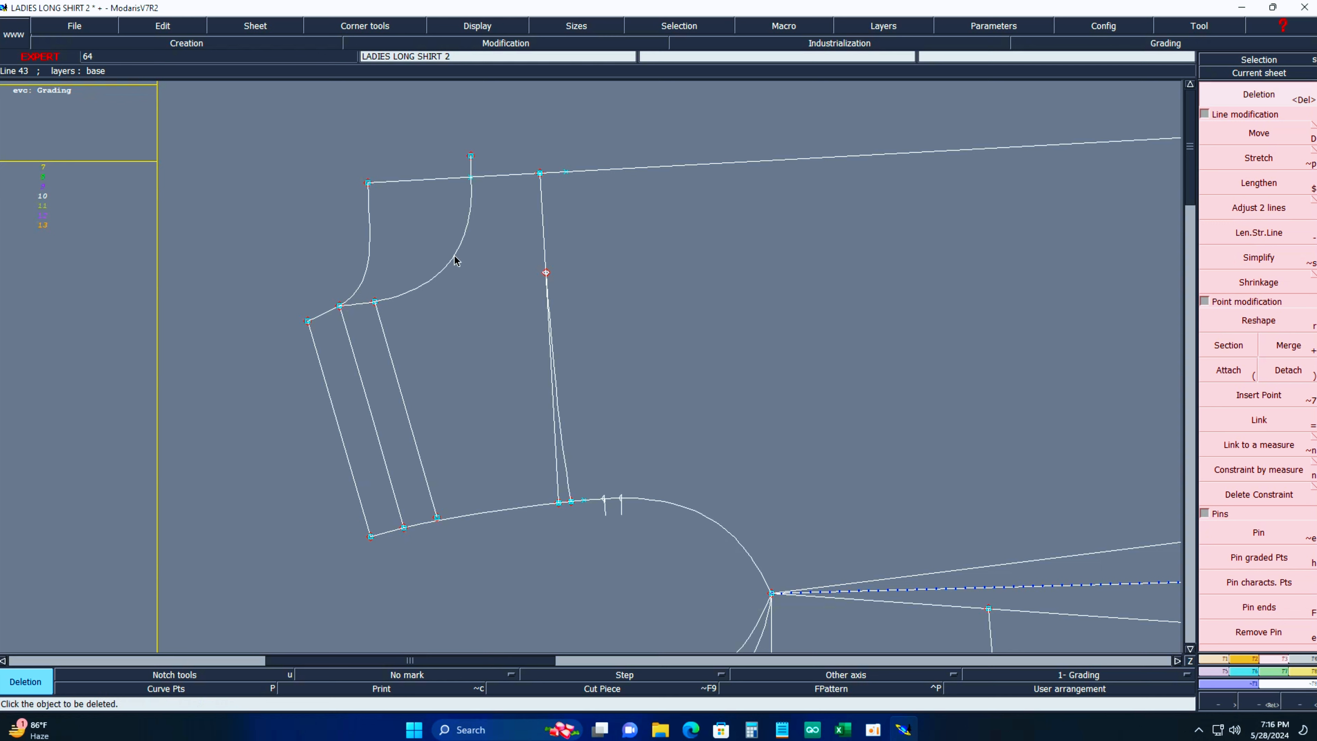
left_click(454, 254)
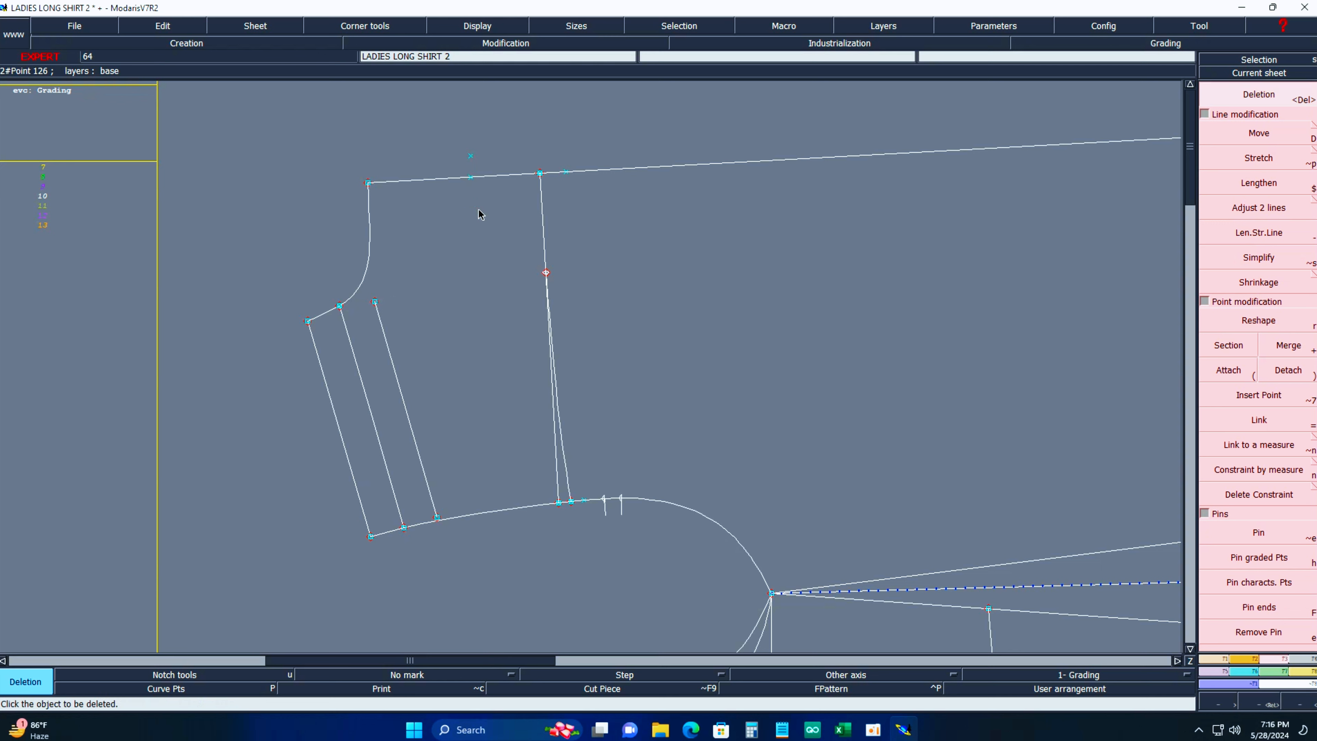
key("ctrl+z")
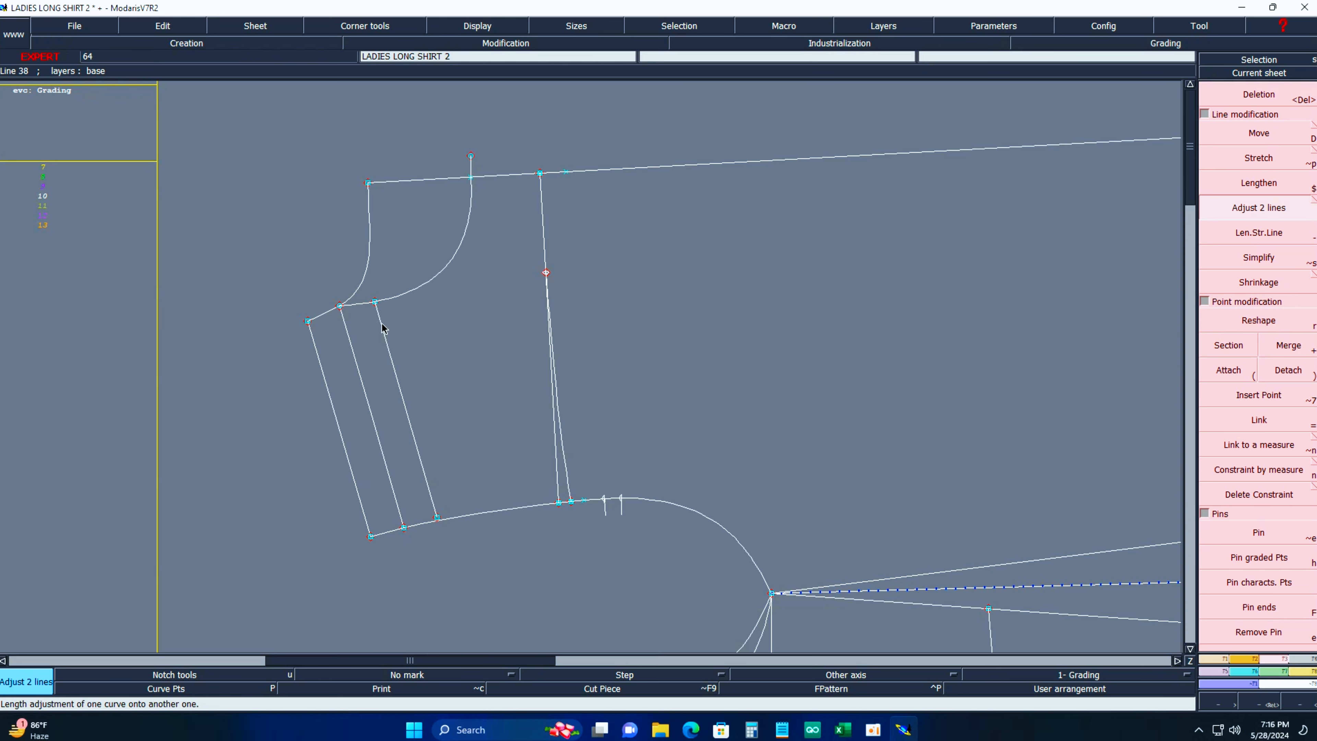
Undo the last edit and save the model, overwriting the existing LADIES LONG SHIRT 2.mdl file.
key("ctrl+z")
key("Home")
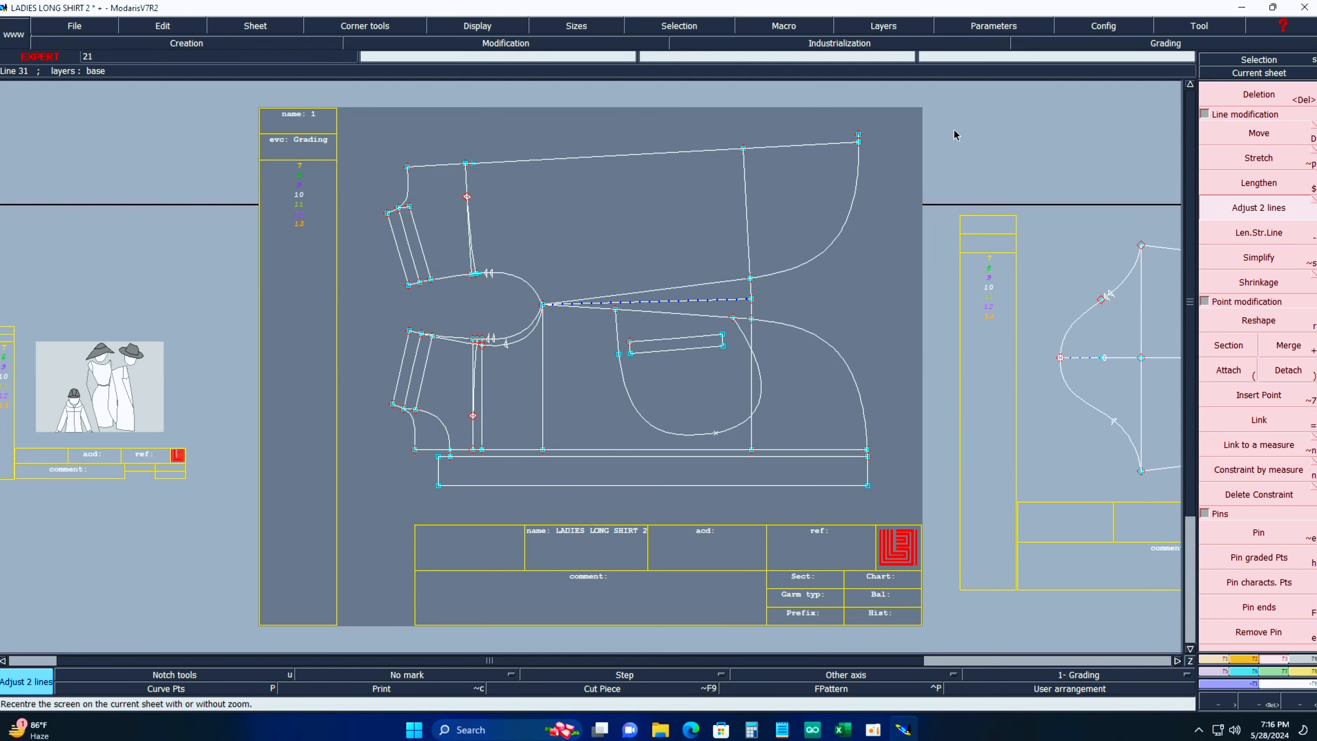
key("z")
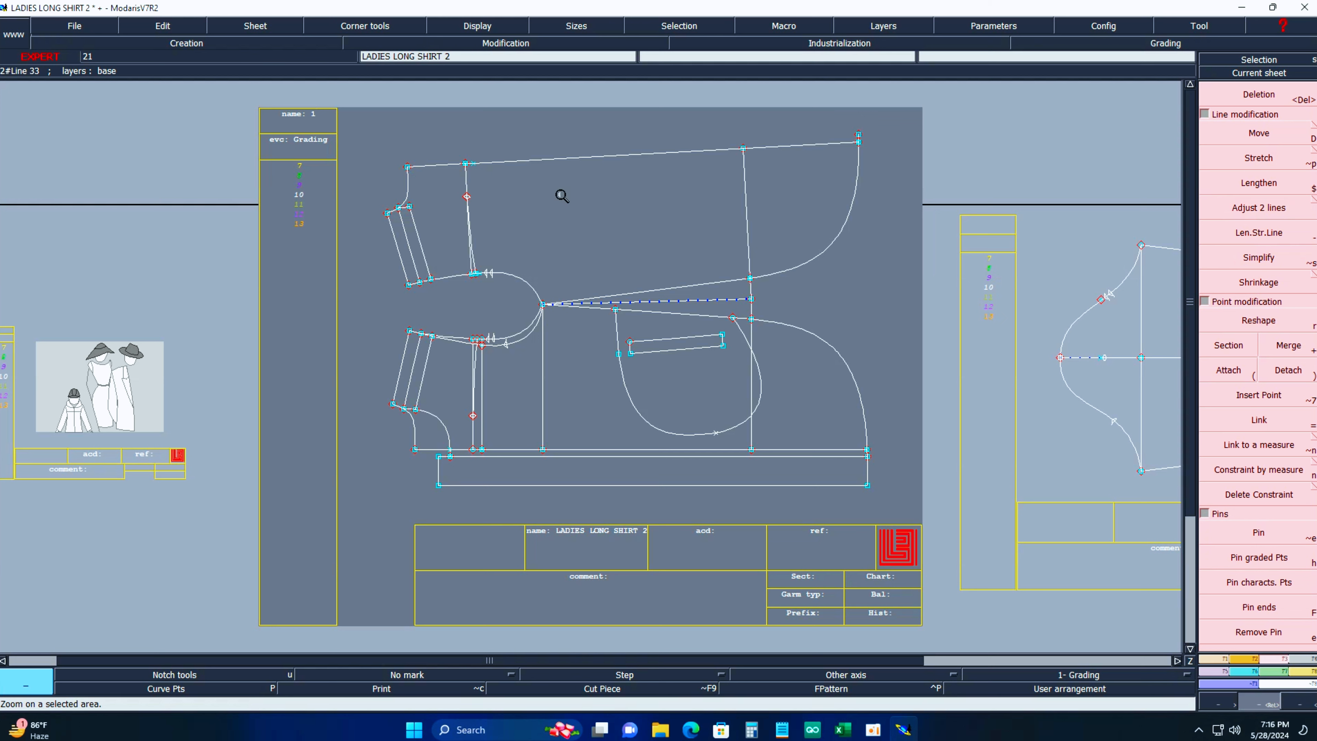
left_click_drag(353, 227, 620, 357)
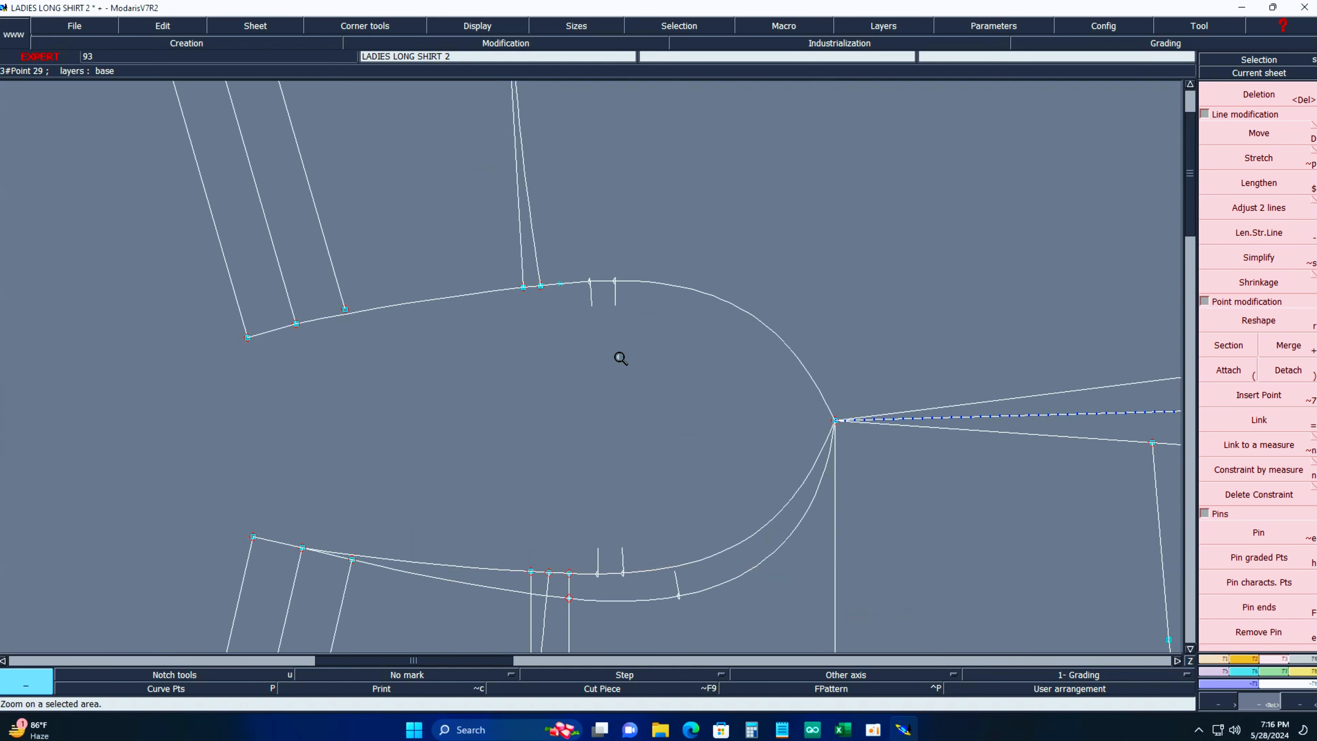
left_click_drag(378, 204, 829, 401)
key("minus")
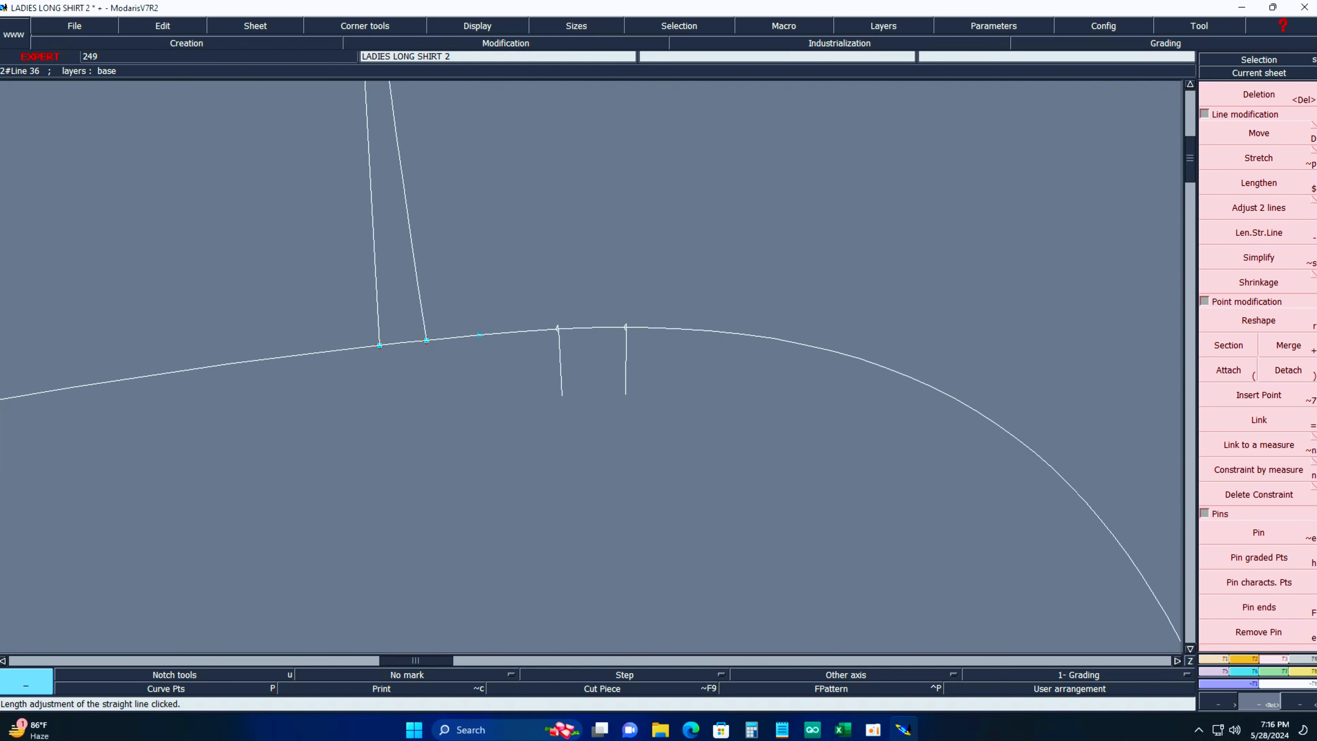
left_click(1264, 210)
left_click(1264, 211)
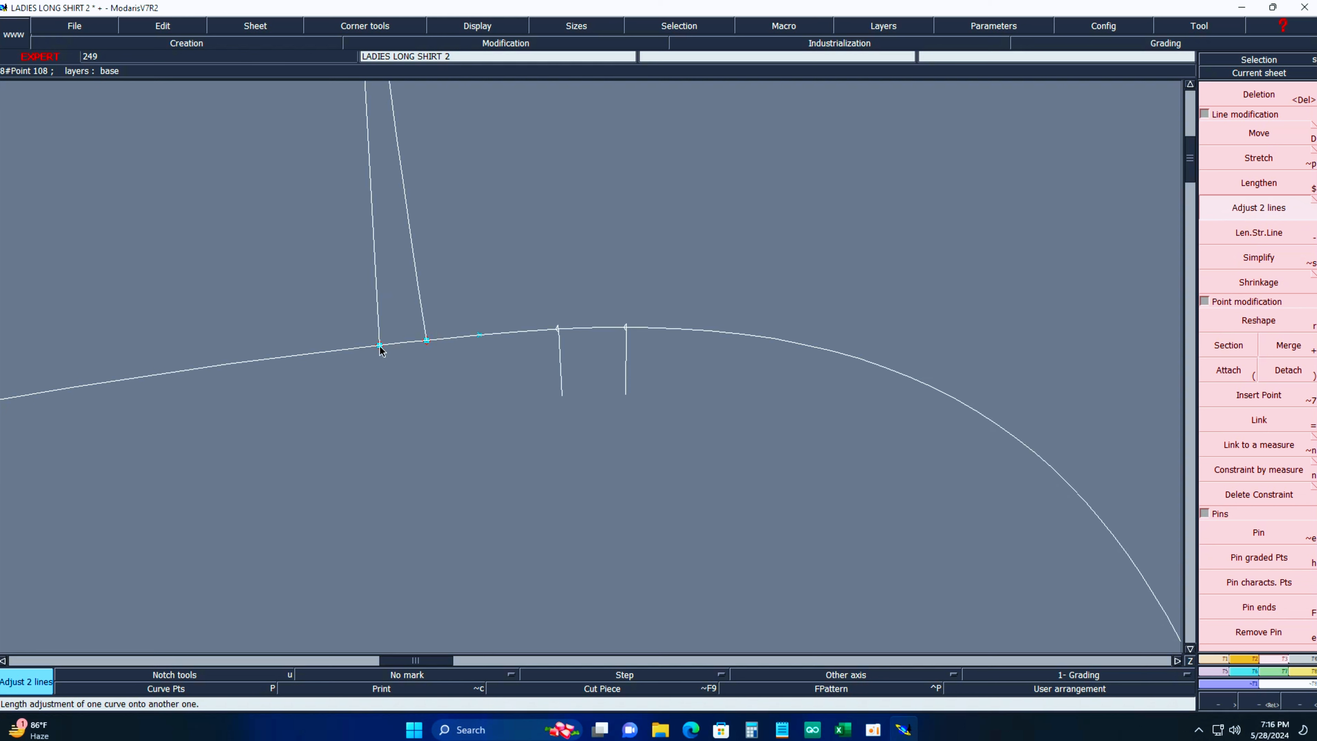
key("ctrl+s")
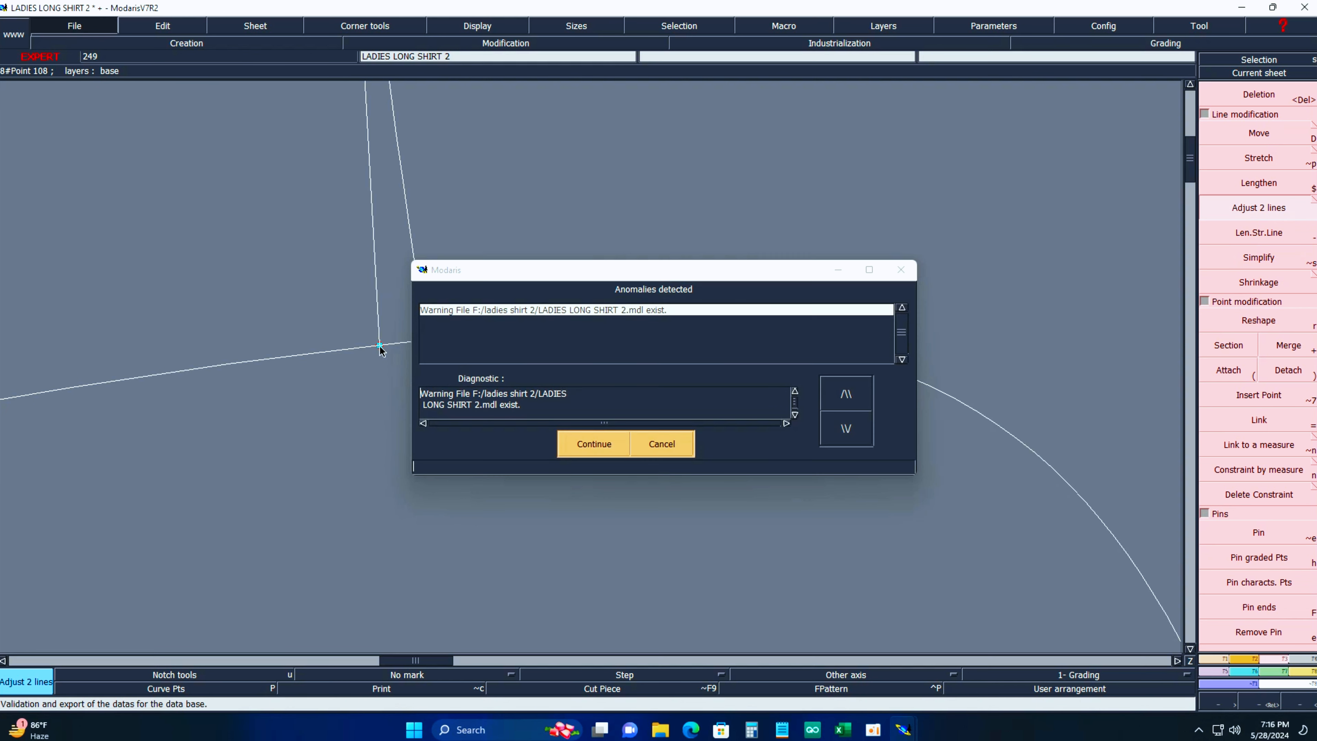
left_click(614, 453)
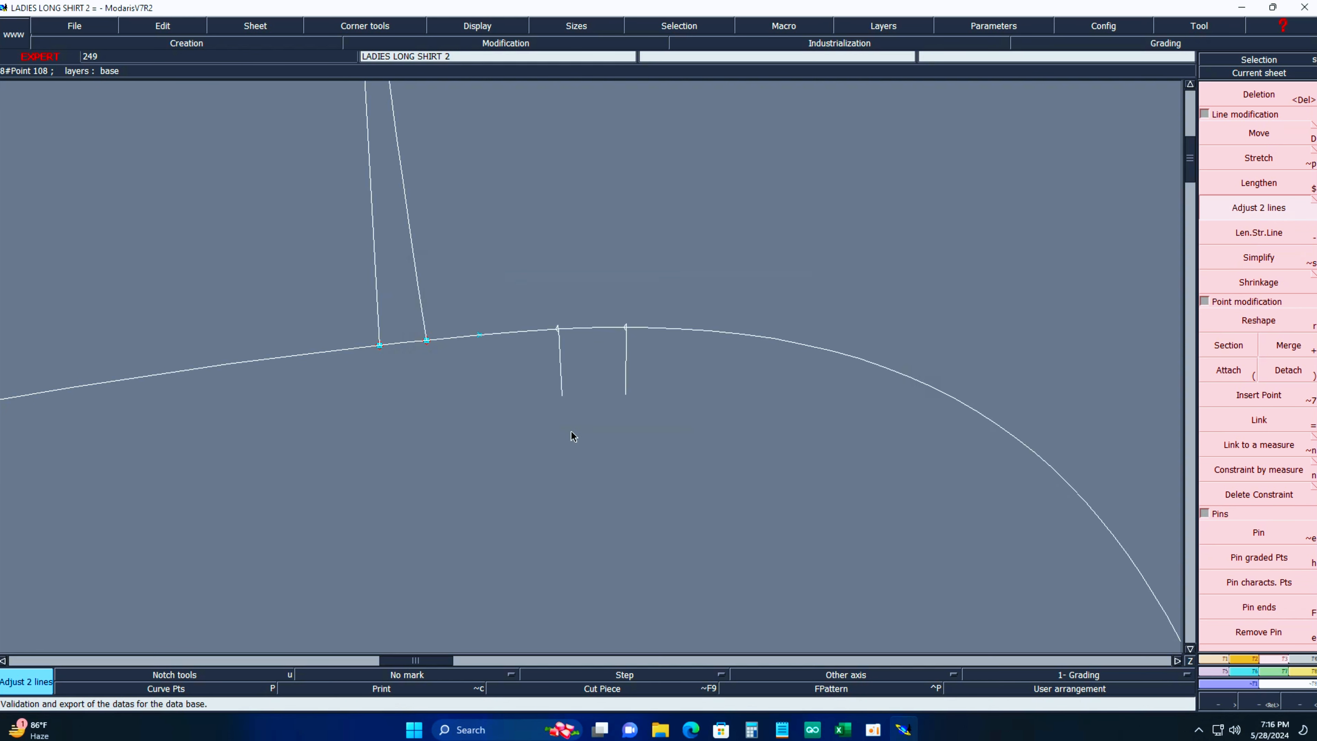
Add a point on the back armhole midway between the two yoke dart ends and section the armhole curve there.
key("d")
left_click(380, 346)
left_click(404, 353)
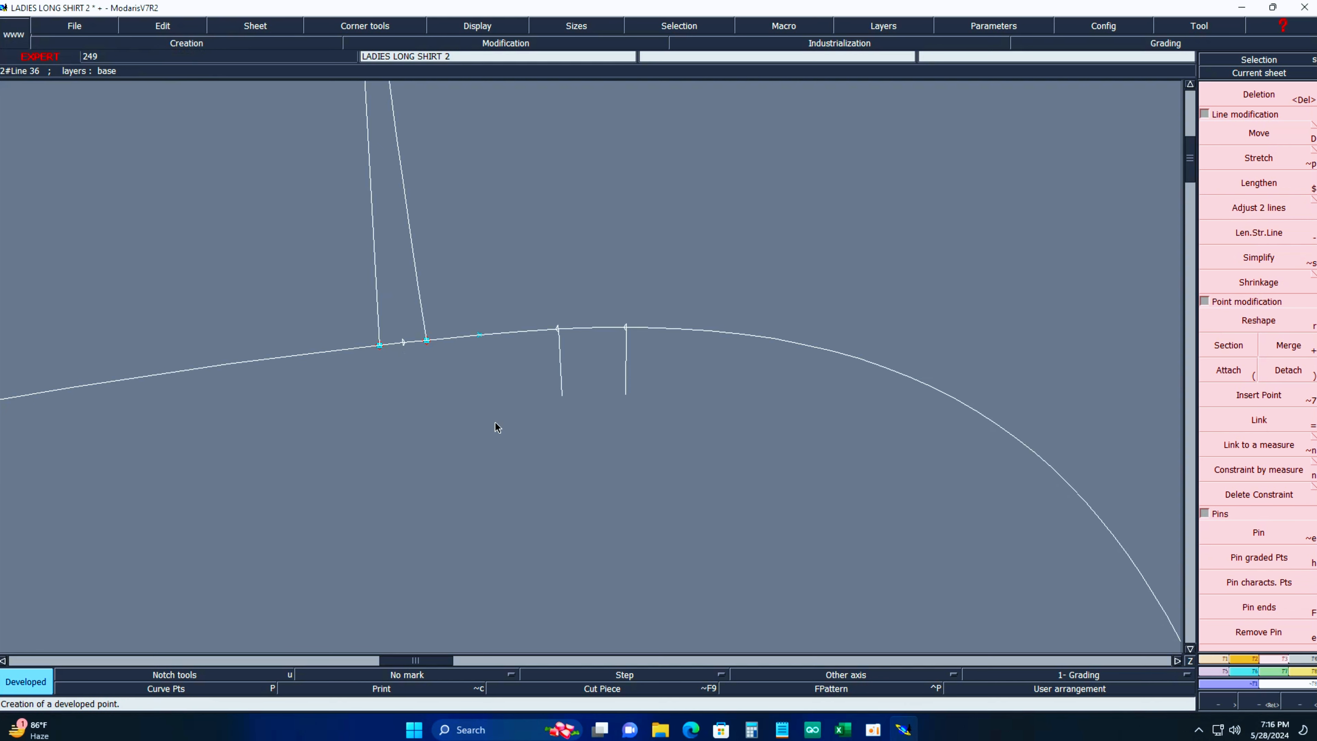
key("alt+7")
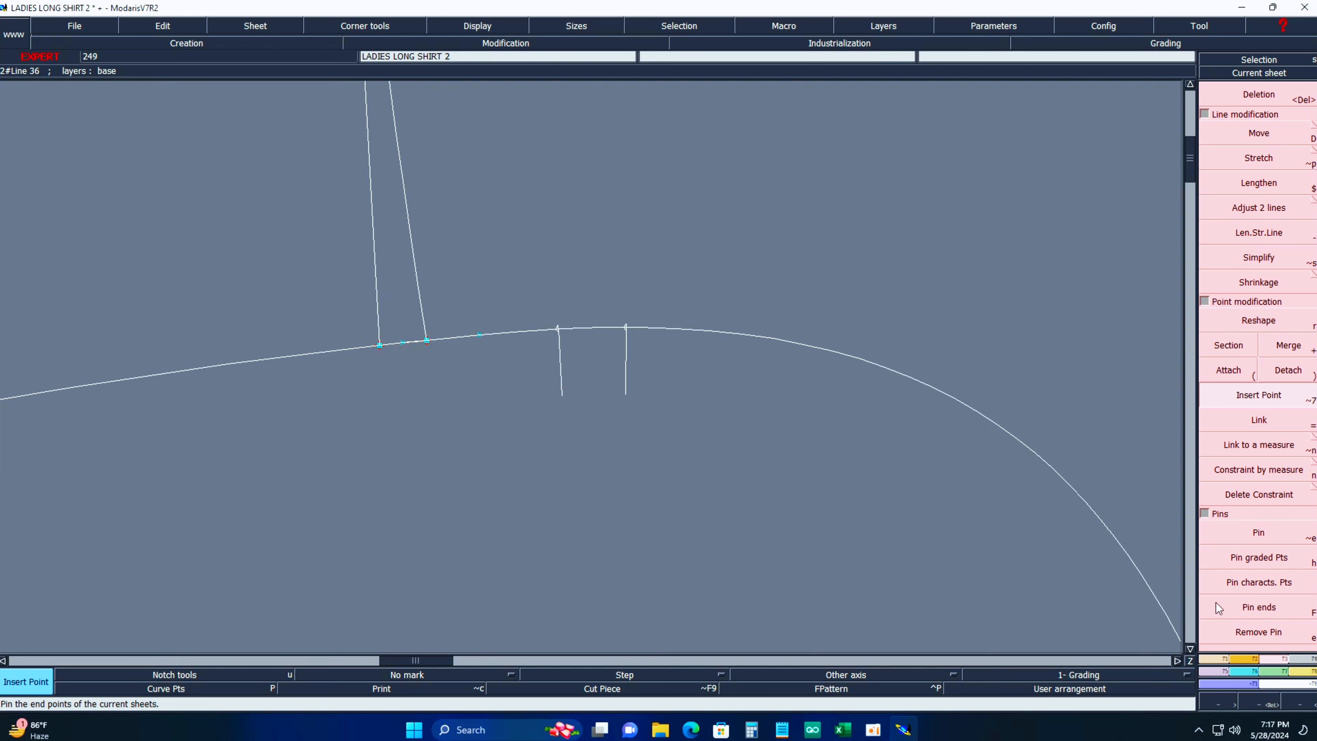
left_click(1225, 351)
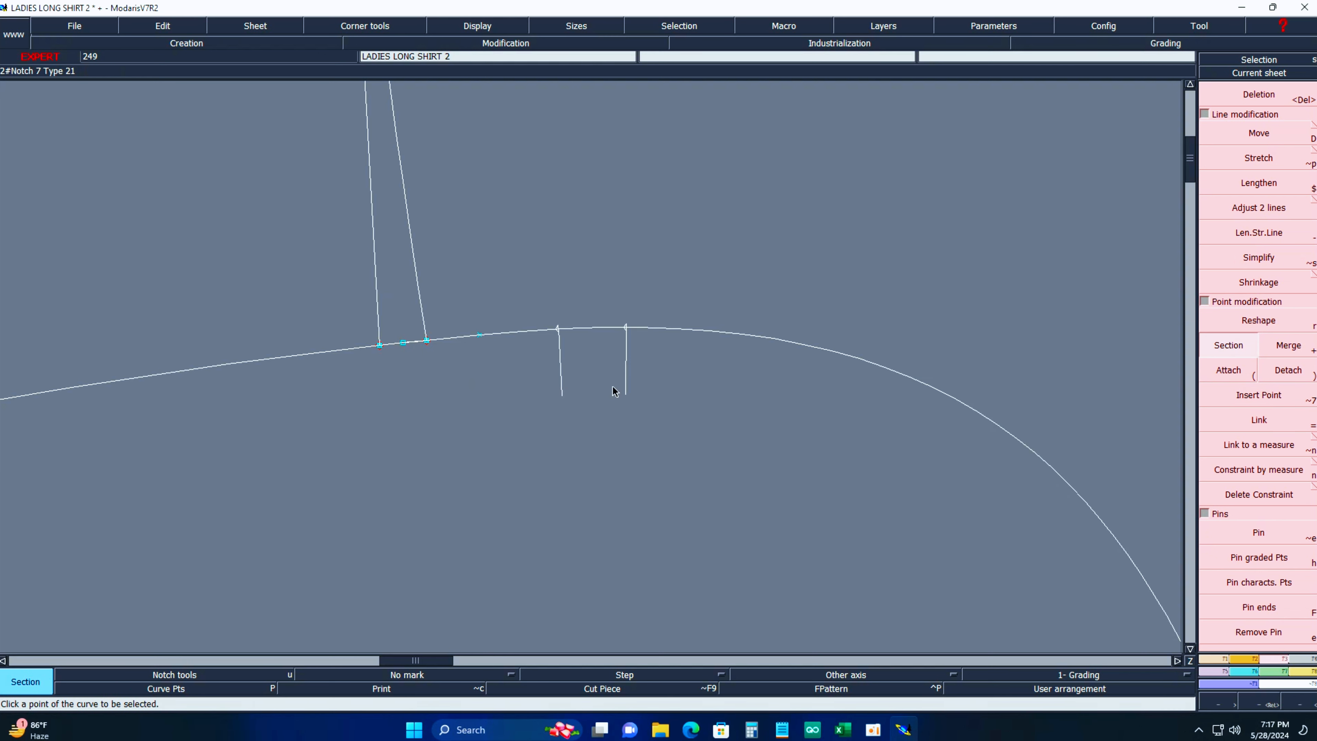
Adjust the two sectioned back armhole curves to end at the yoke dart legs, undoing a stray deletion.
left_click(1248, 213)
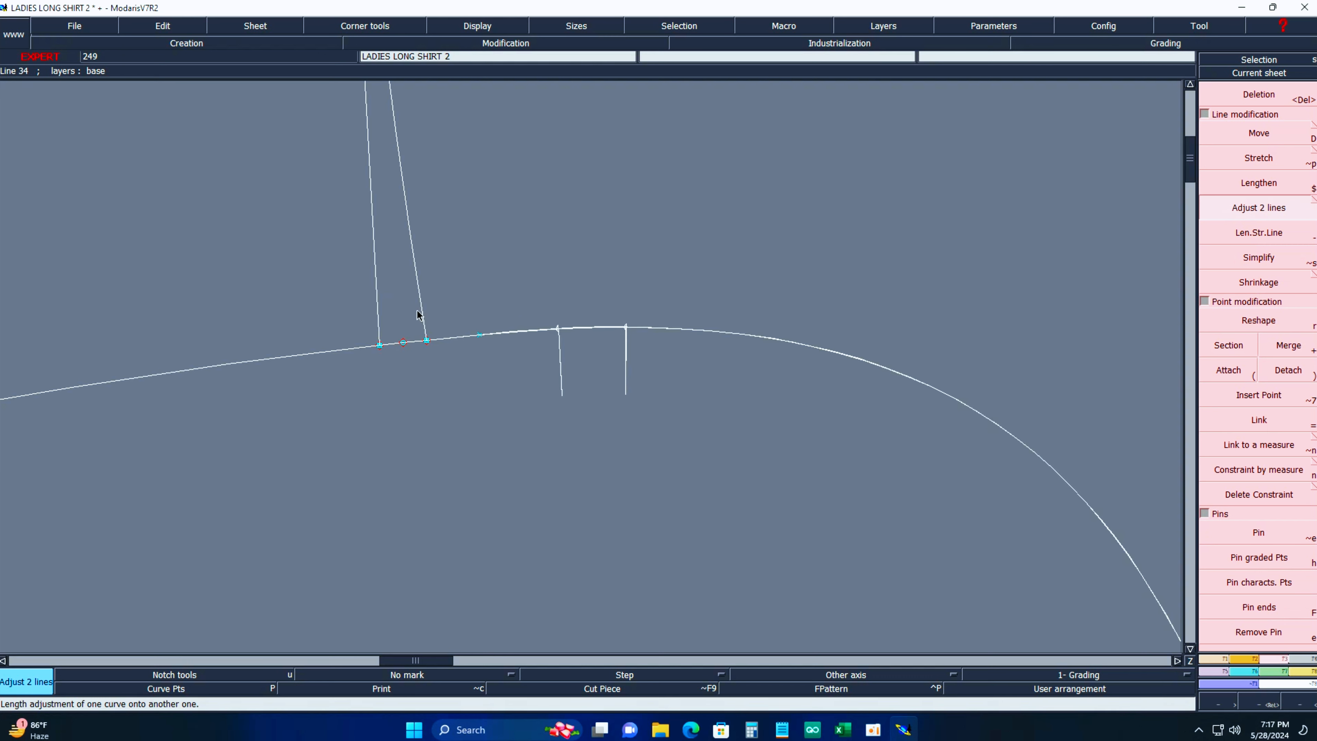
key("Delete")
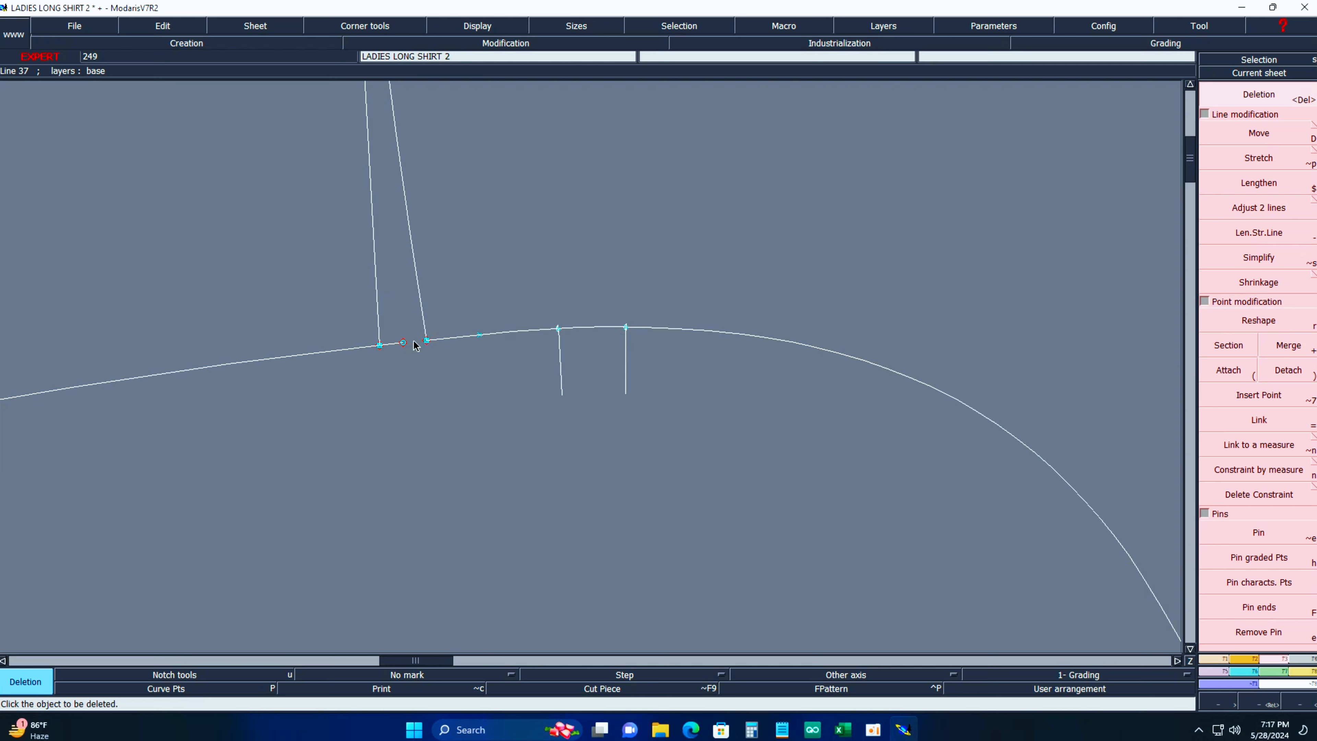
left_click(351, 353)
key("ctrl+z")
left_click(1259, 207)
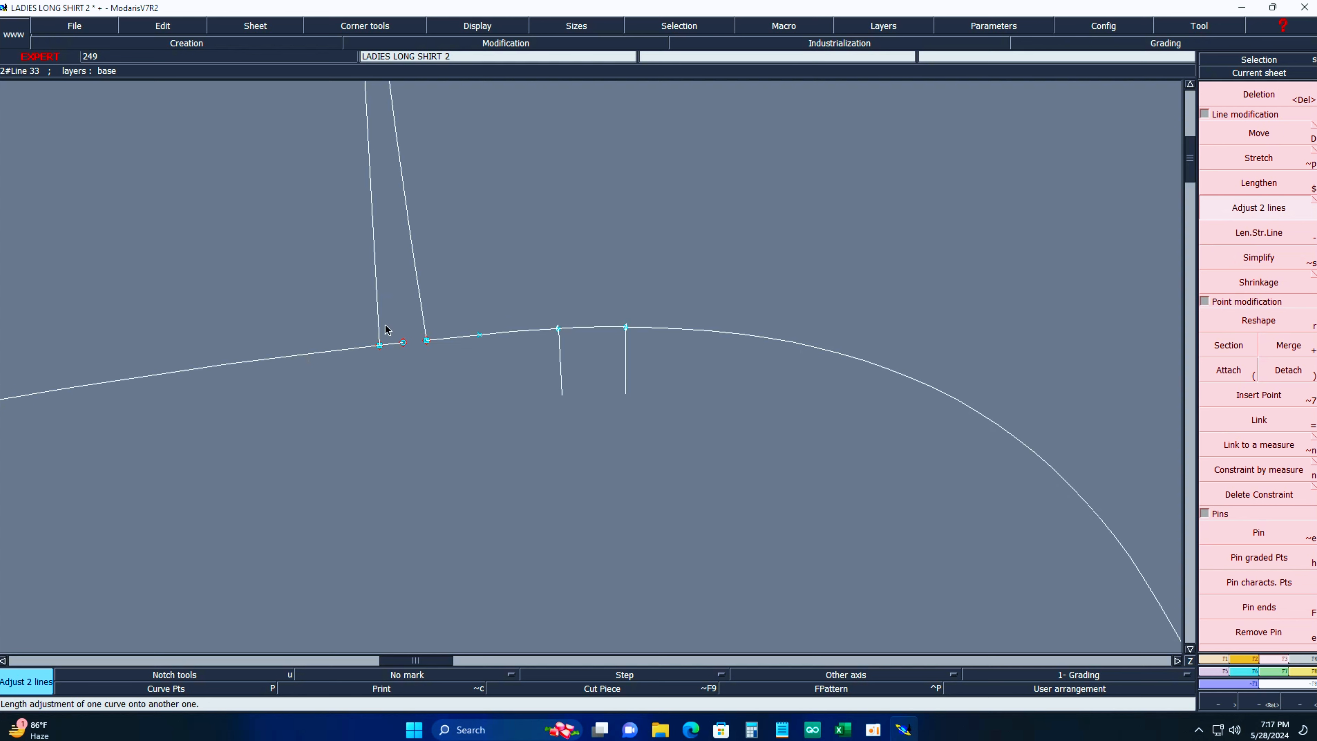
Trim the excess of the back hem curve to the centre back line with Adjust 2 lines.
key("Home")
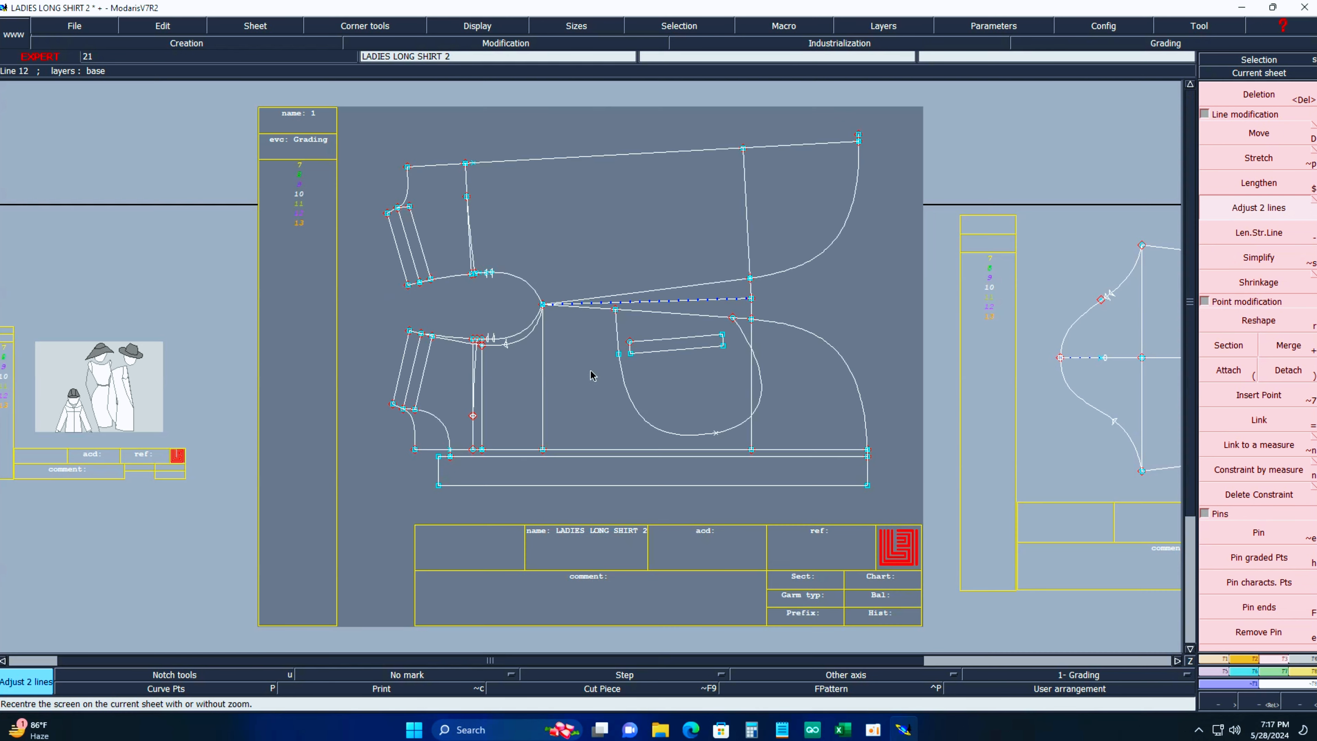
key("Return")
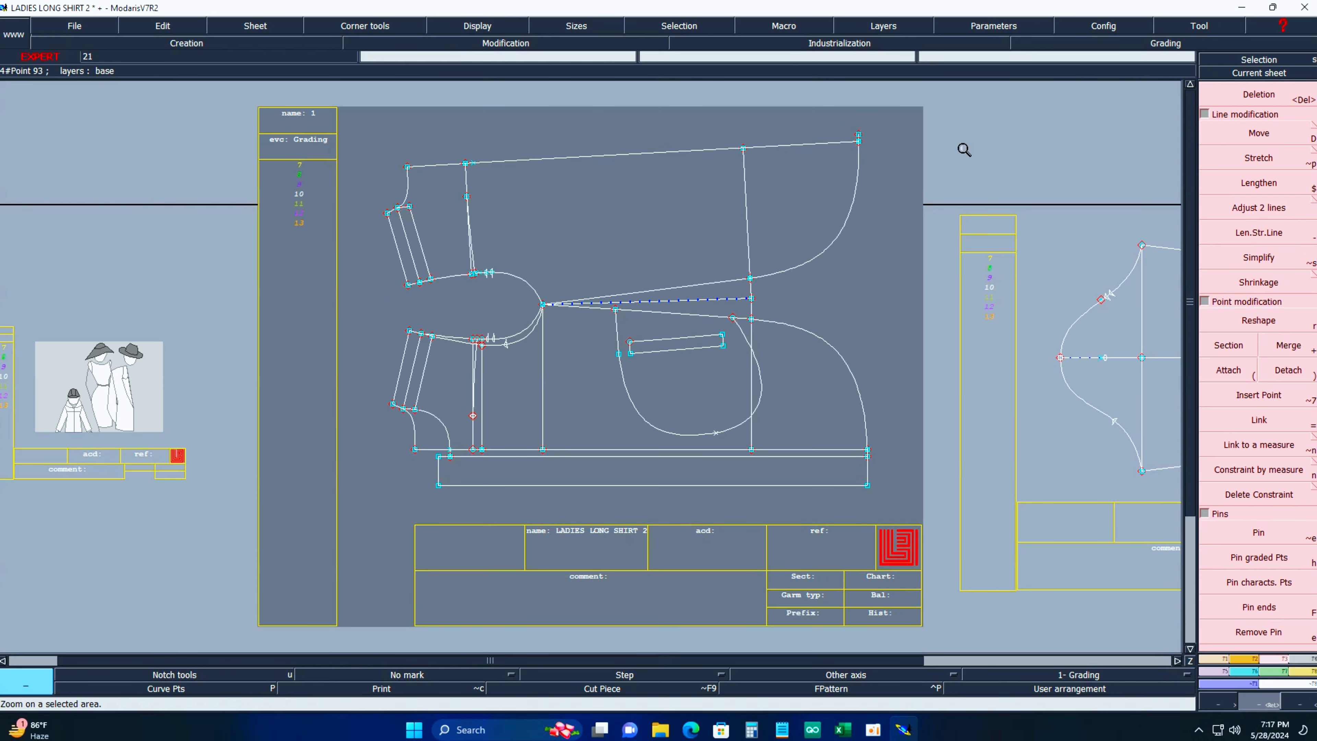
left_click_drag(720, 109, 936, 204)
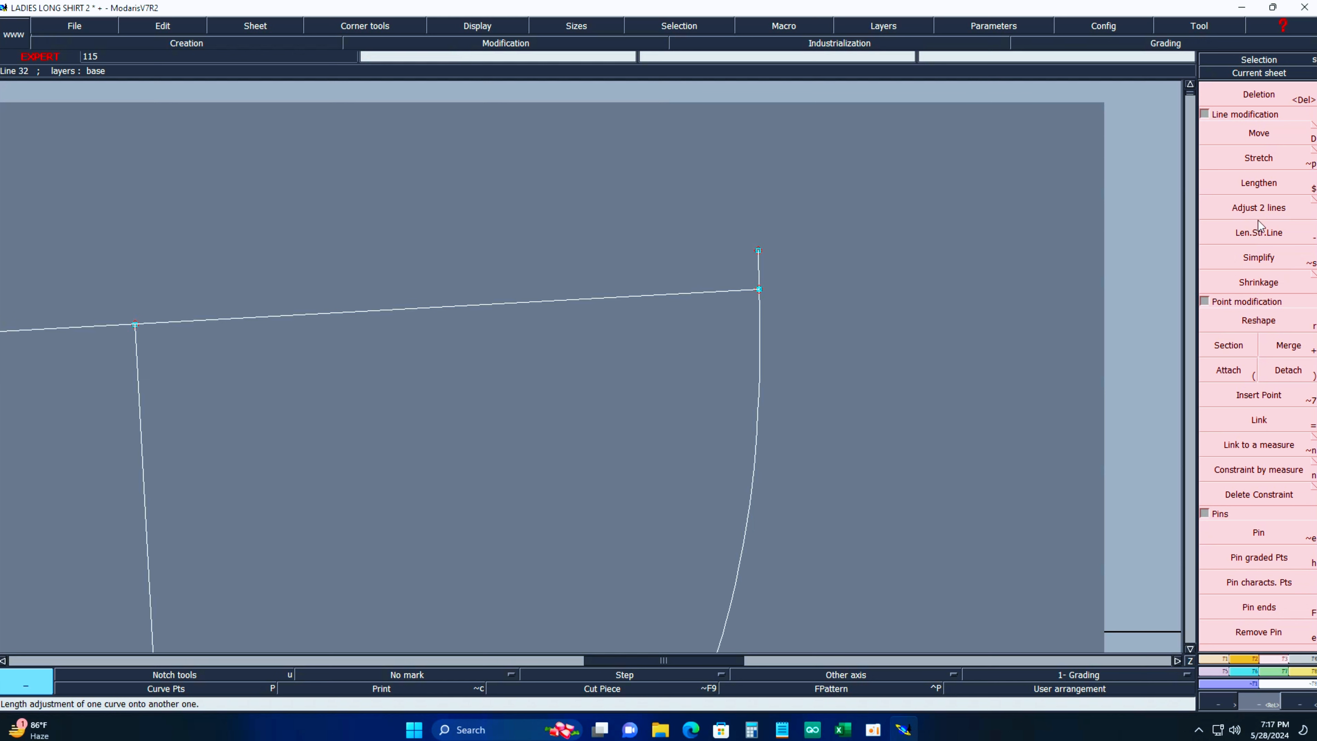
left_click(1259, 208)
left_click(742, 289)
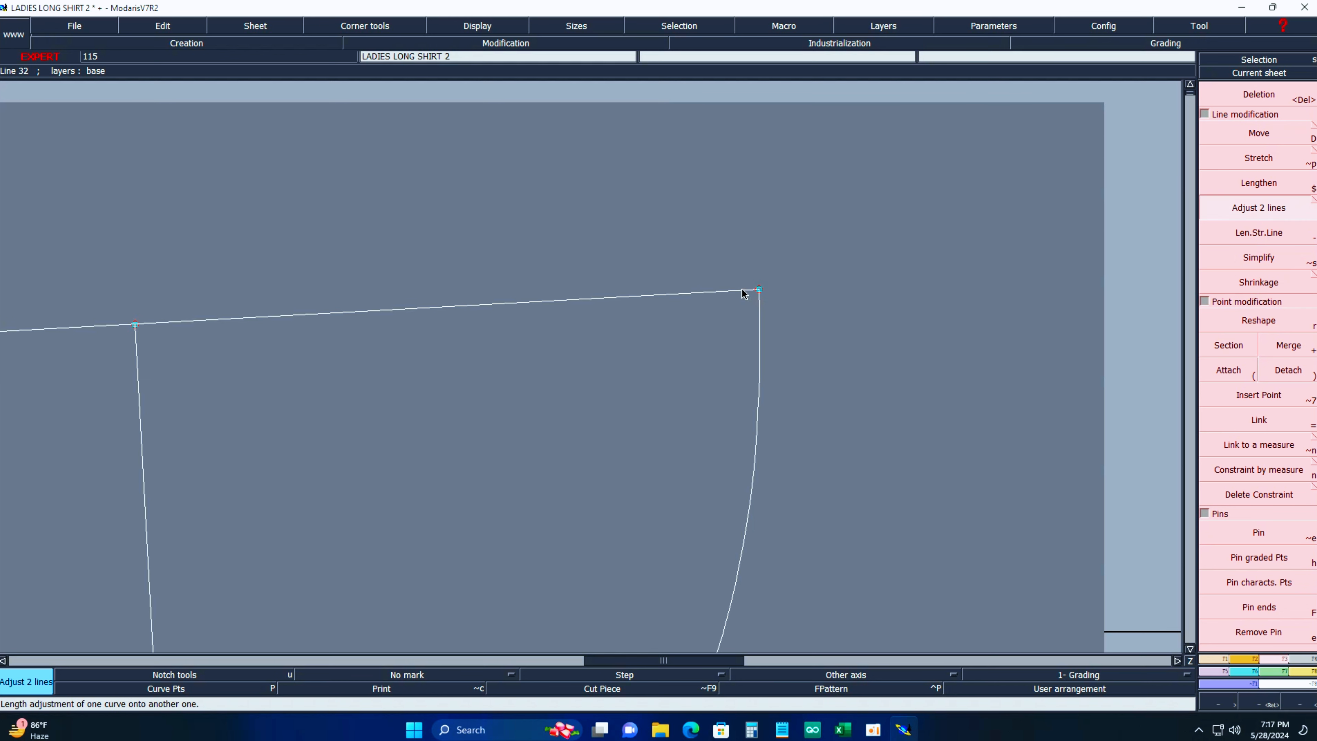
Rotate the sheet with Rot 2pt, using the placket's outer hem corner and the centre back hem corner as the new horizontal.
key("Home")
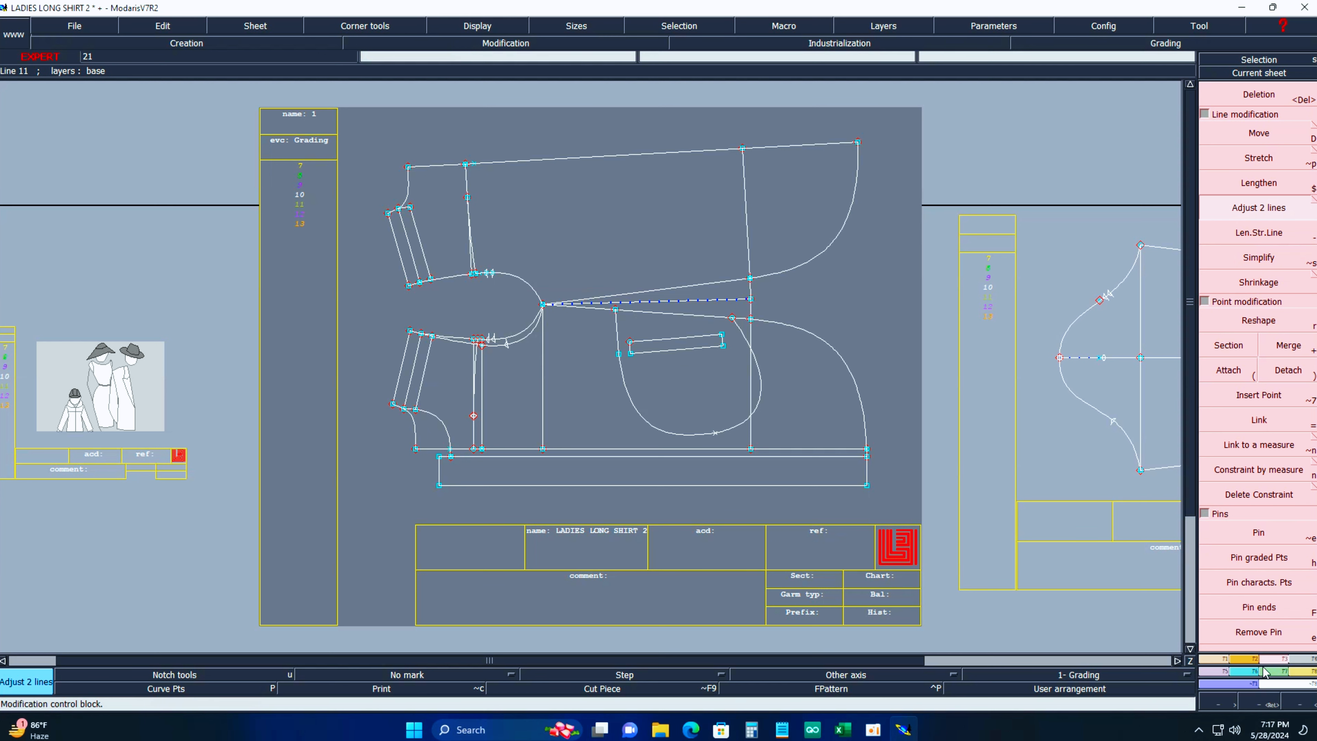
left_click(1252, 660)
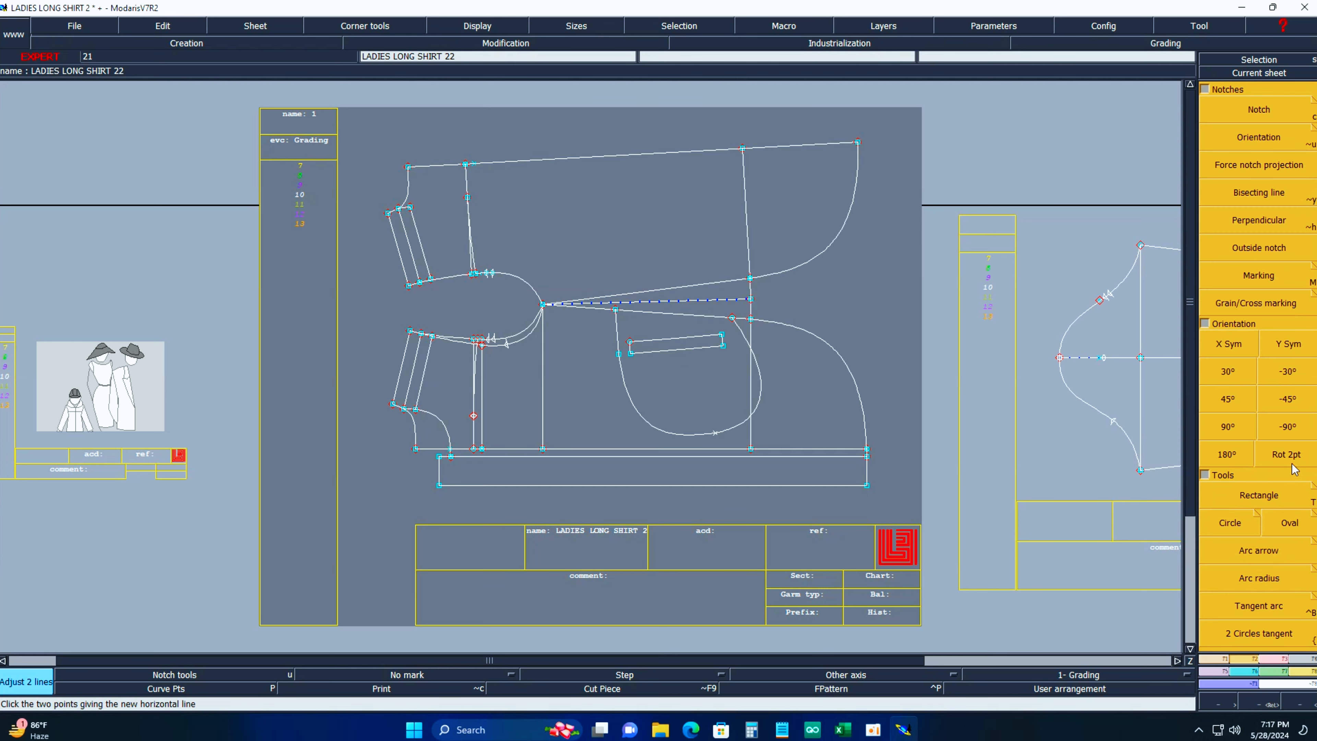
left_click(1286, 454)
left_click(867, 485)
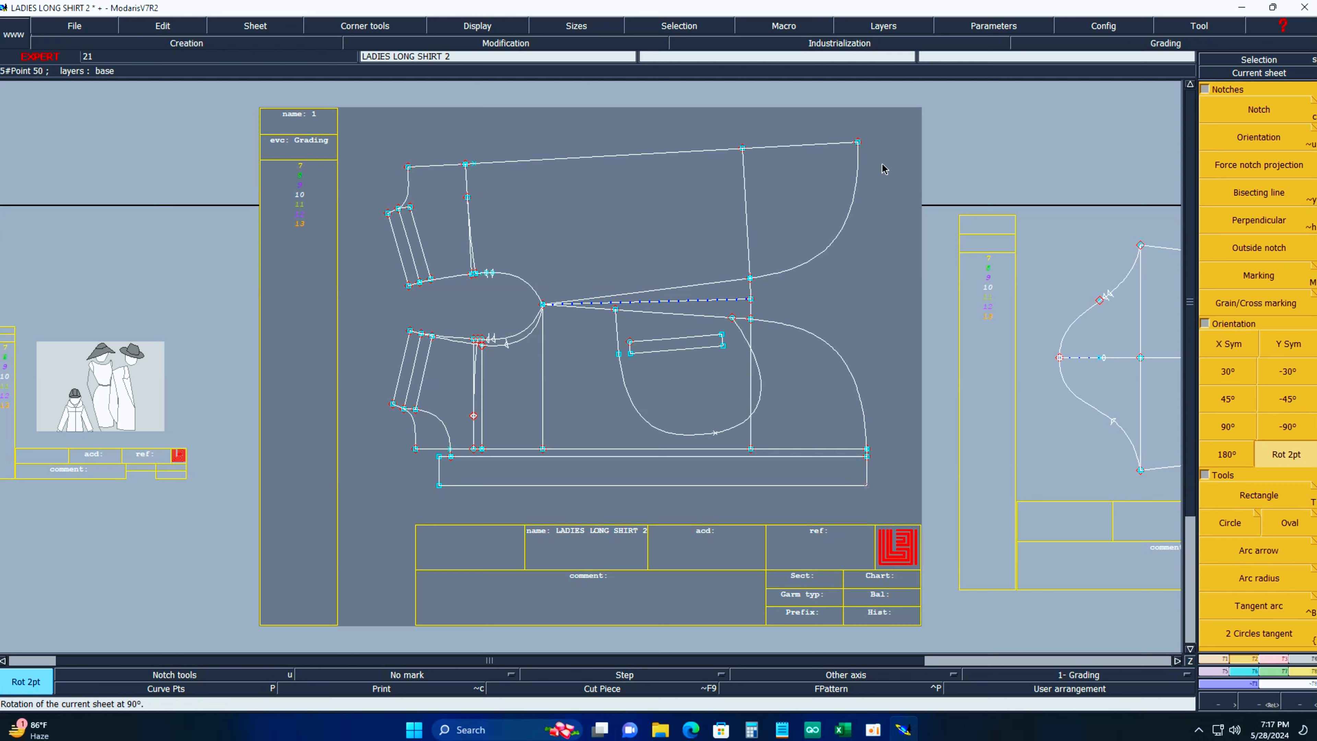
left_click(858, 142)
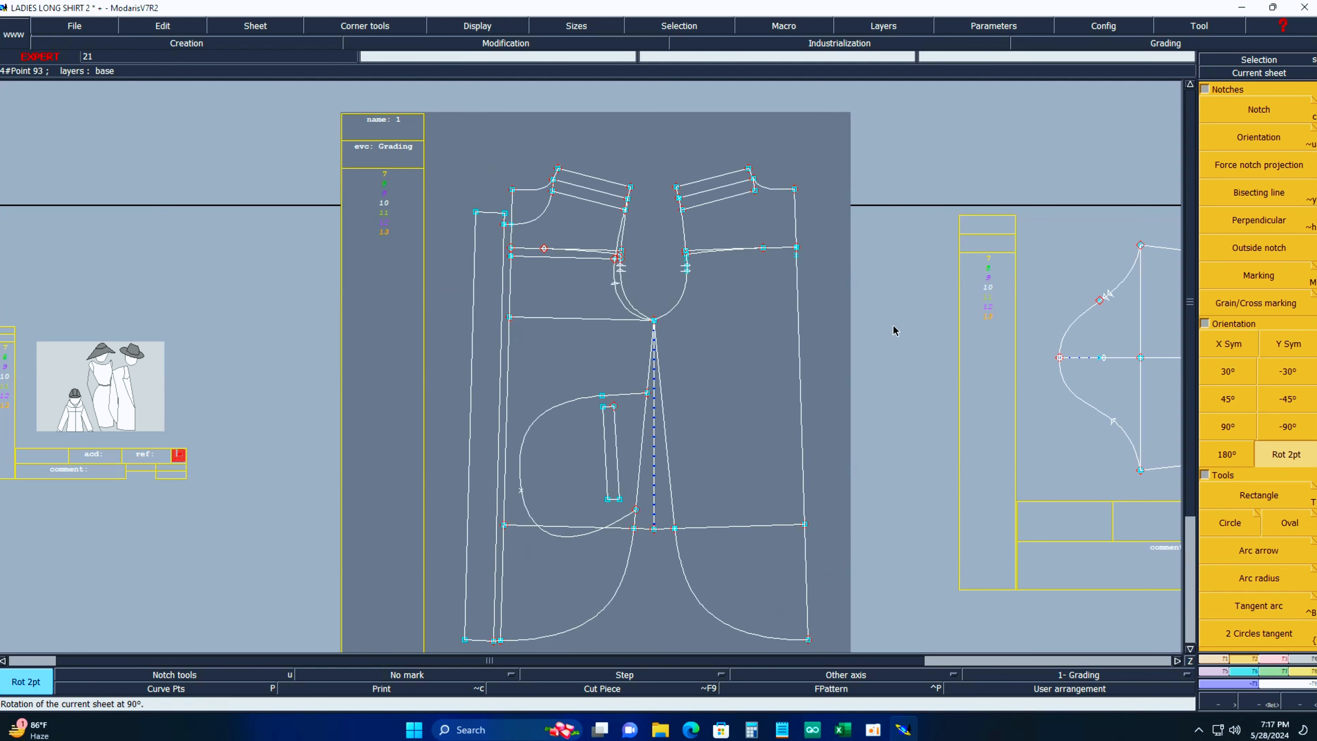
Delete the symmetry axis on the vertical line between the front and back side seams.
key("Return")
mouse_move(416, 137)
left_mouse_down()
mouse_move(723, 340)
mouse_move(843, 490)
left_mouse_up()
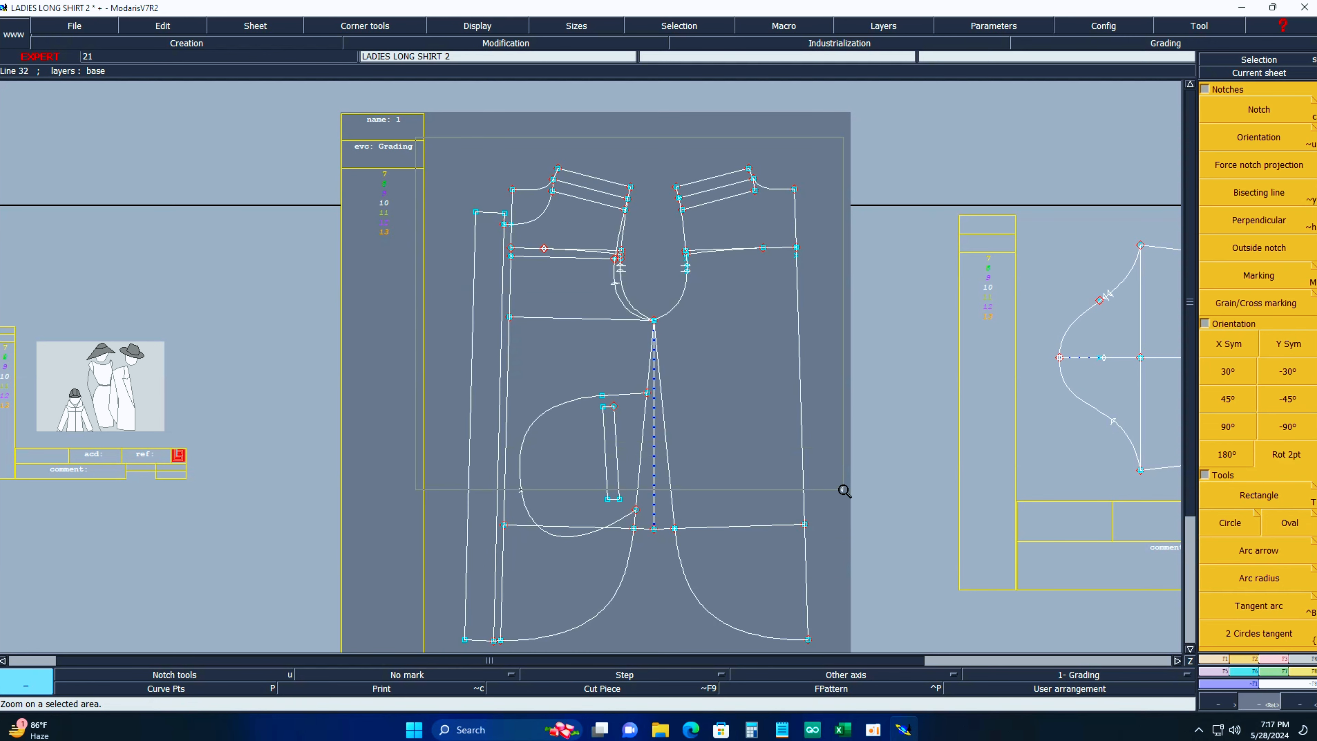
key("Delete")
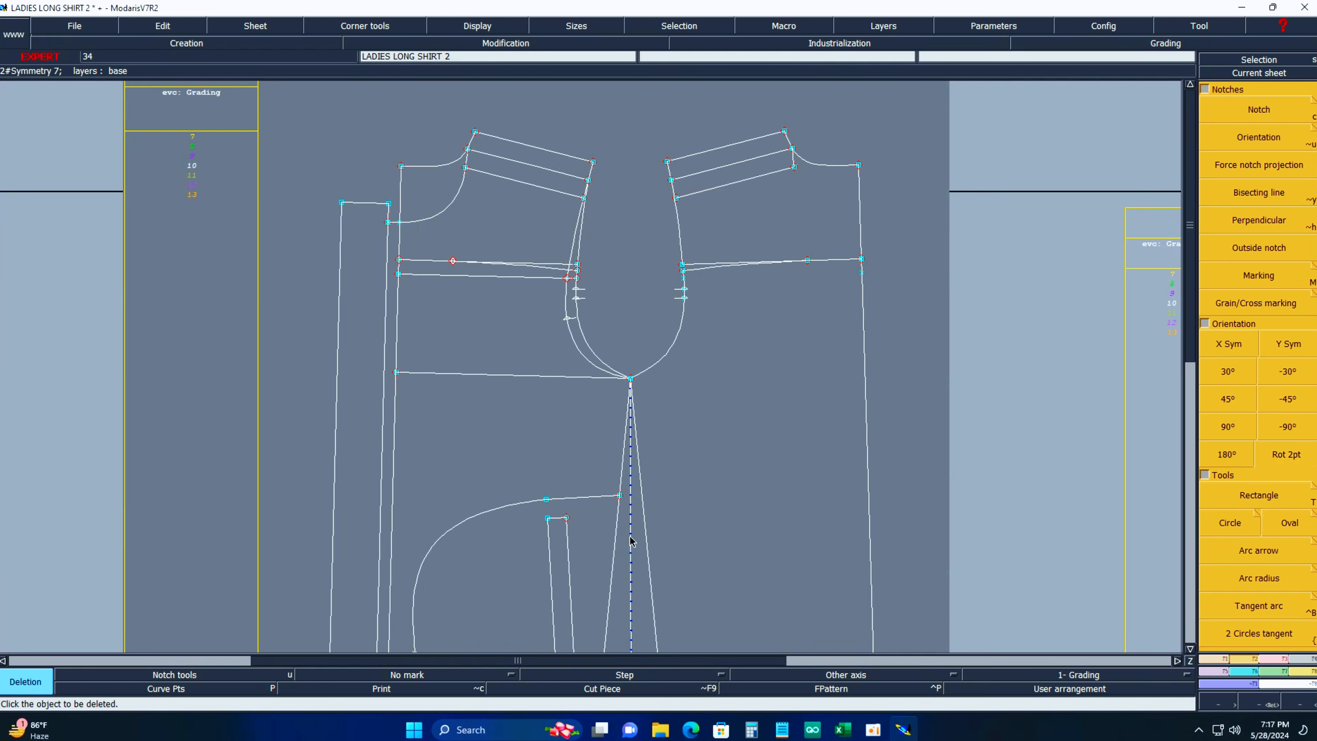
left_click(631, 539)
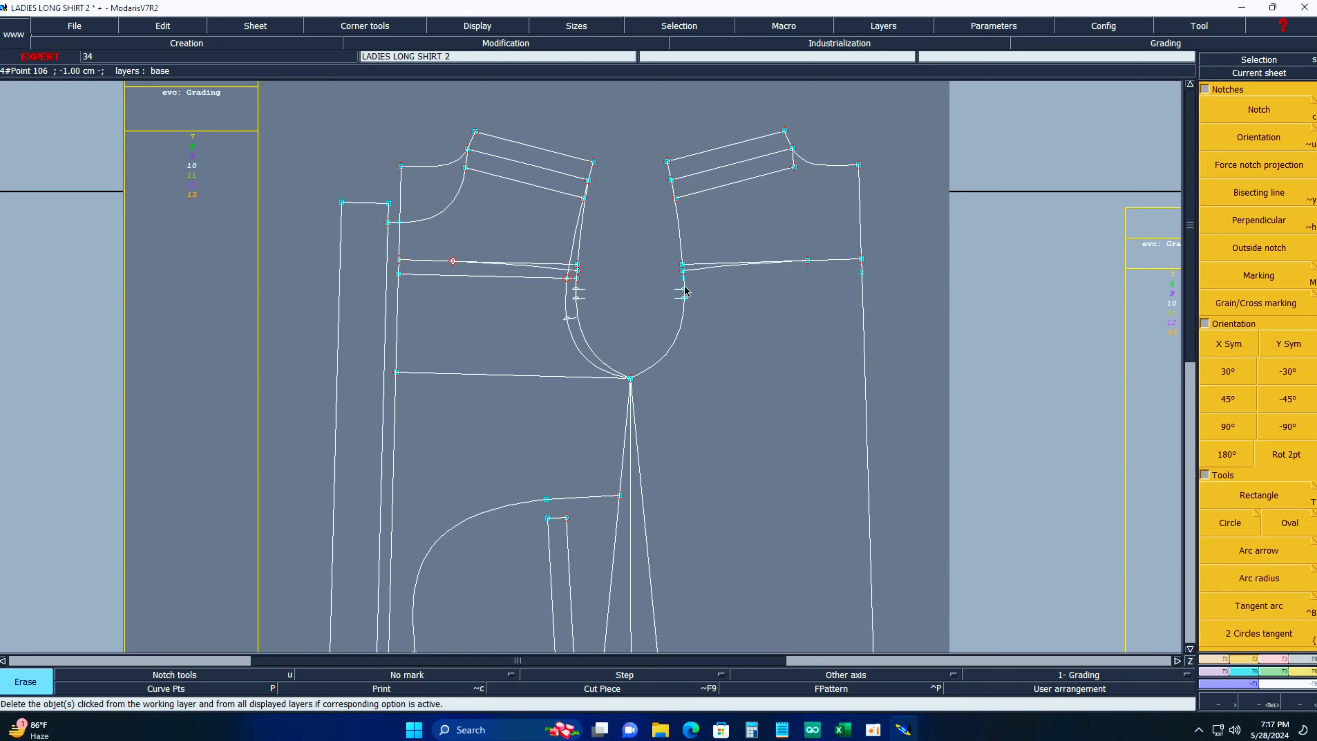
Delete the front's inner armhole curve with its two notches, plus the front dart curve and the upper yoke line.
key("Return")
left_click_drag(484, 208, 821, 462)
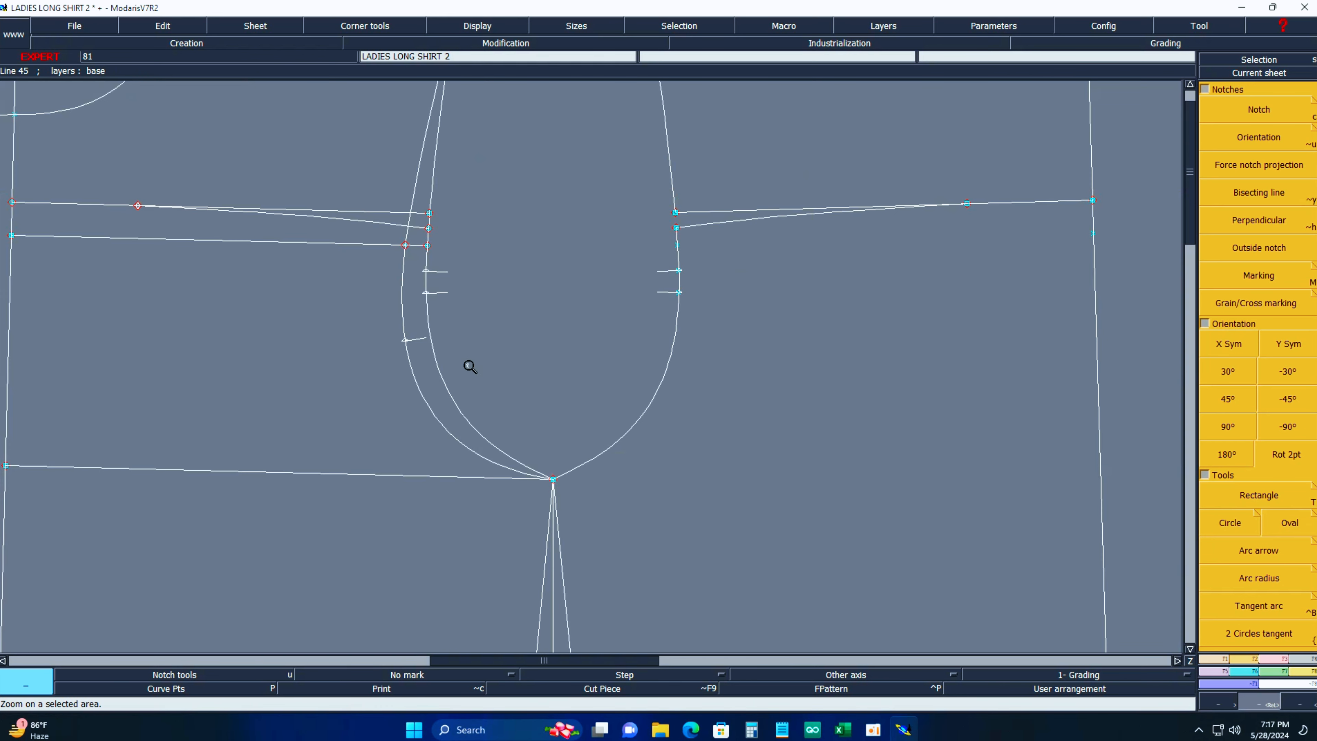
left_click(427, 314)
left_click(426, 273)
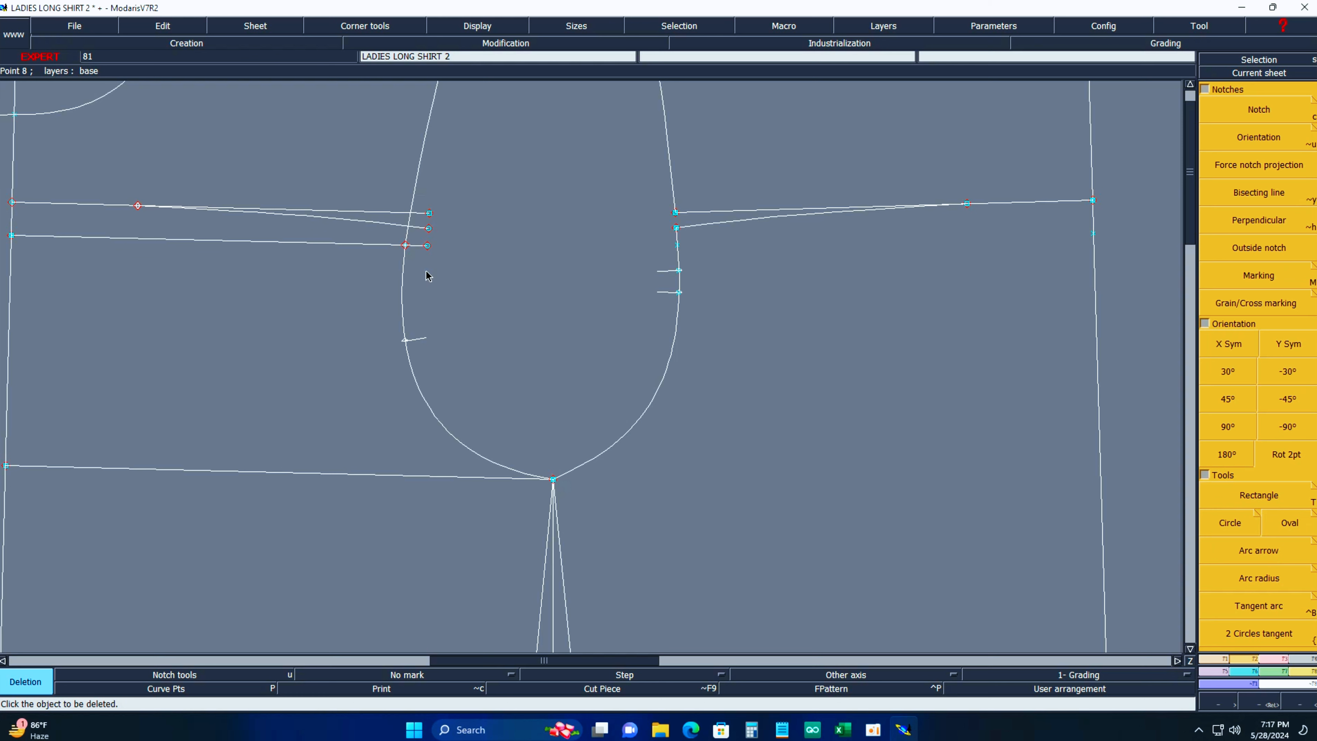
left_click(383, 225)
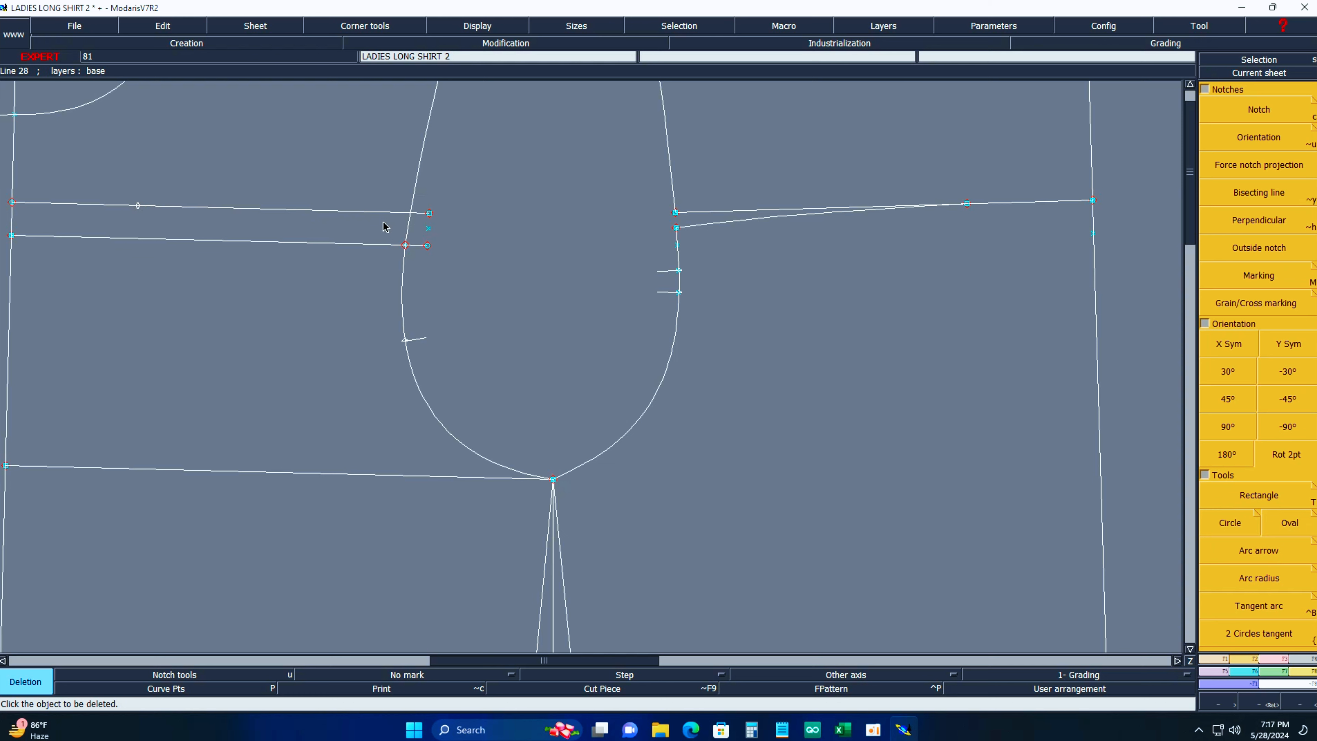
left_click(272, 210)
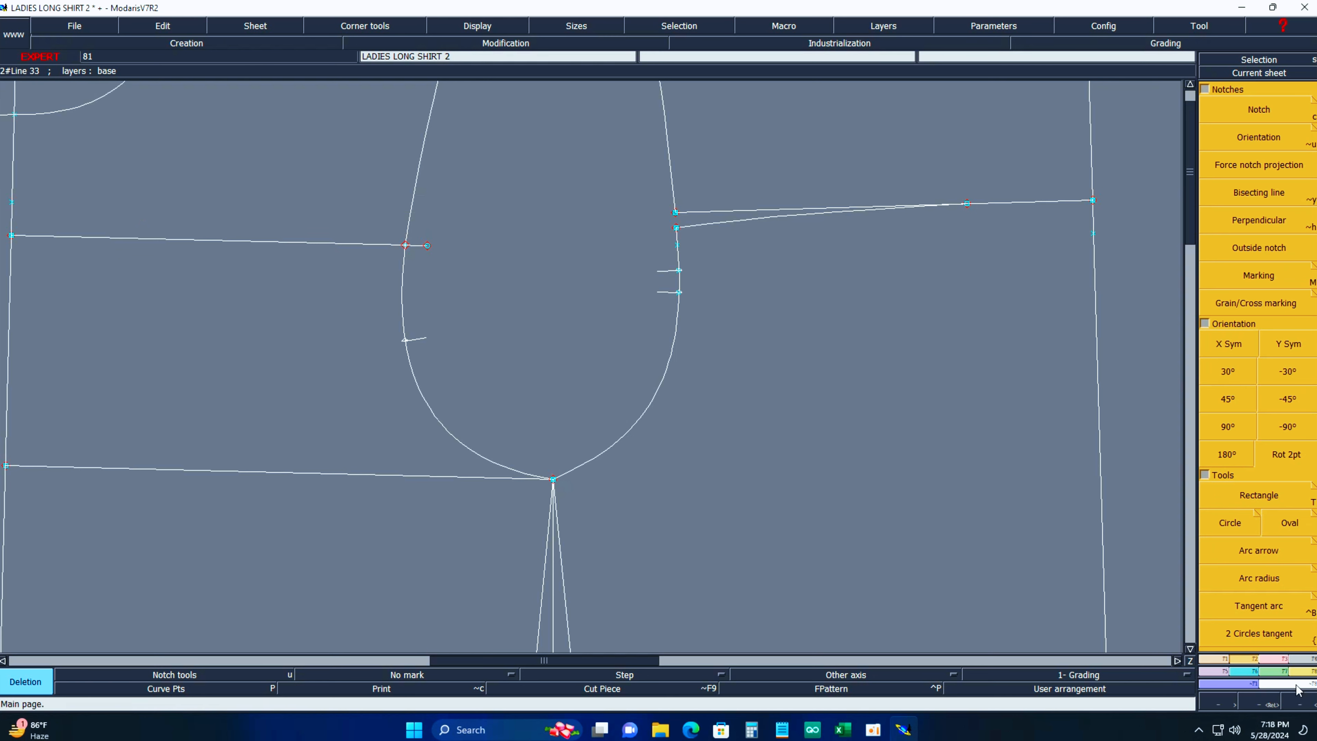
Trim the remaining front yoke line to the front armhole curve with Adjust 2 lines.
left_click(1273, 658)
left_click(1264, 213)
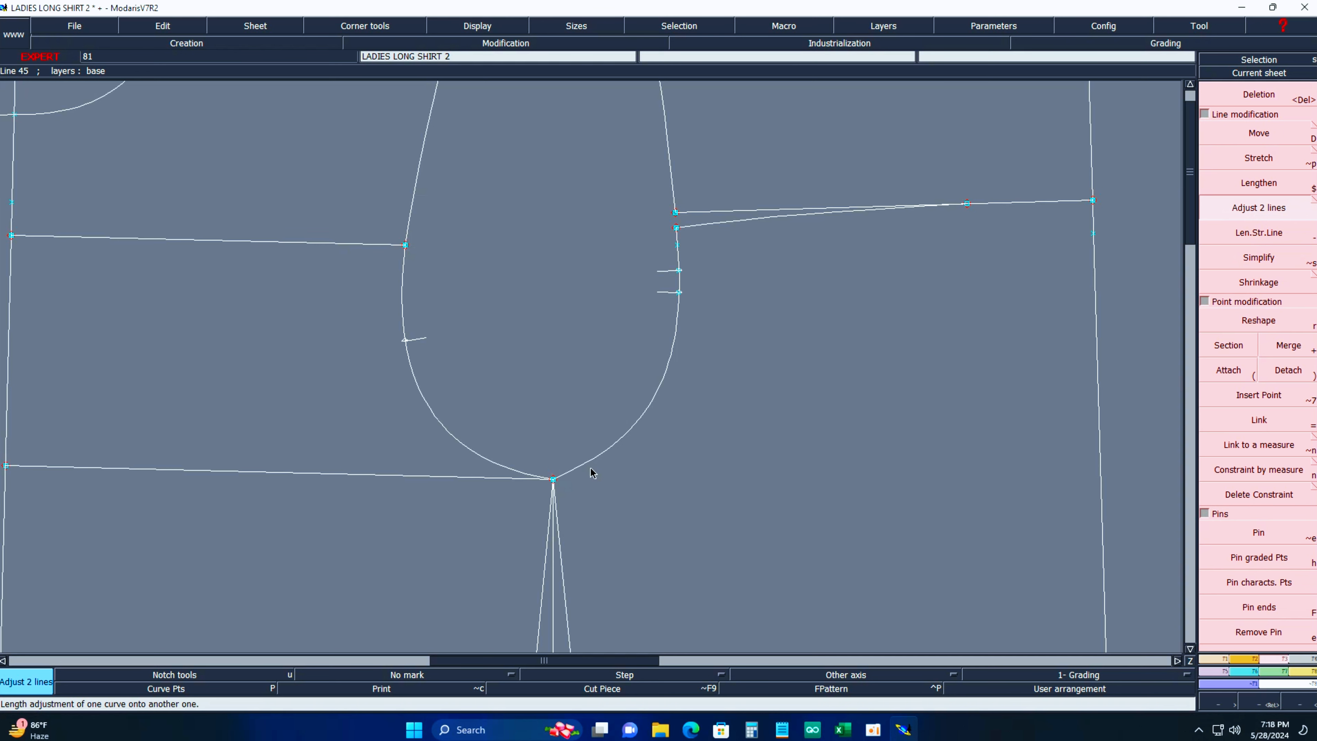
key("Home")
Adjust the front armhole and lowered neckline curves to end at the lowest front shoulder line.
key("Return")
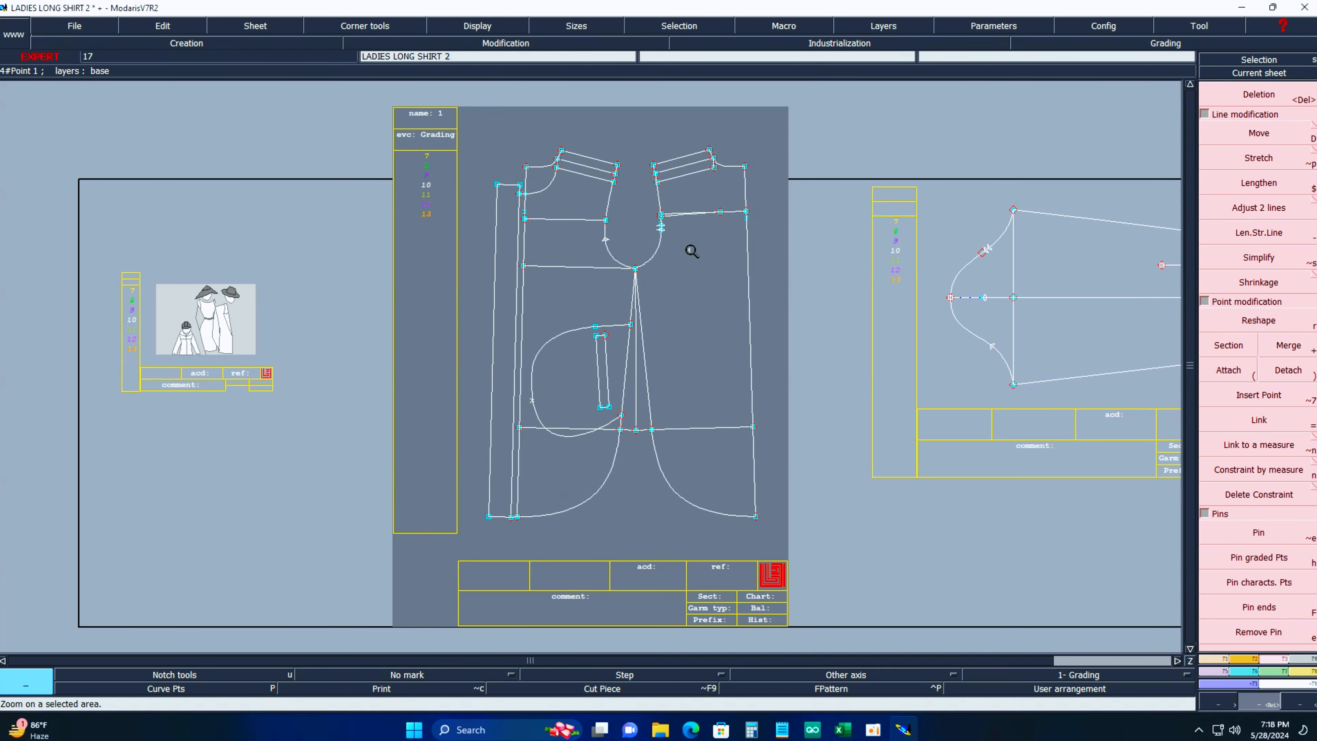
left_click_drag(525, 131, 760, 308)
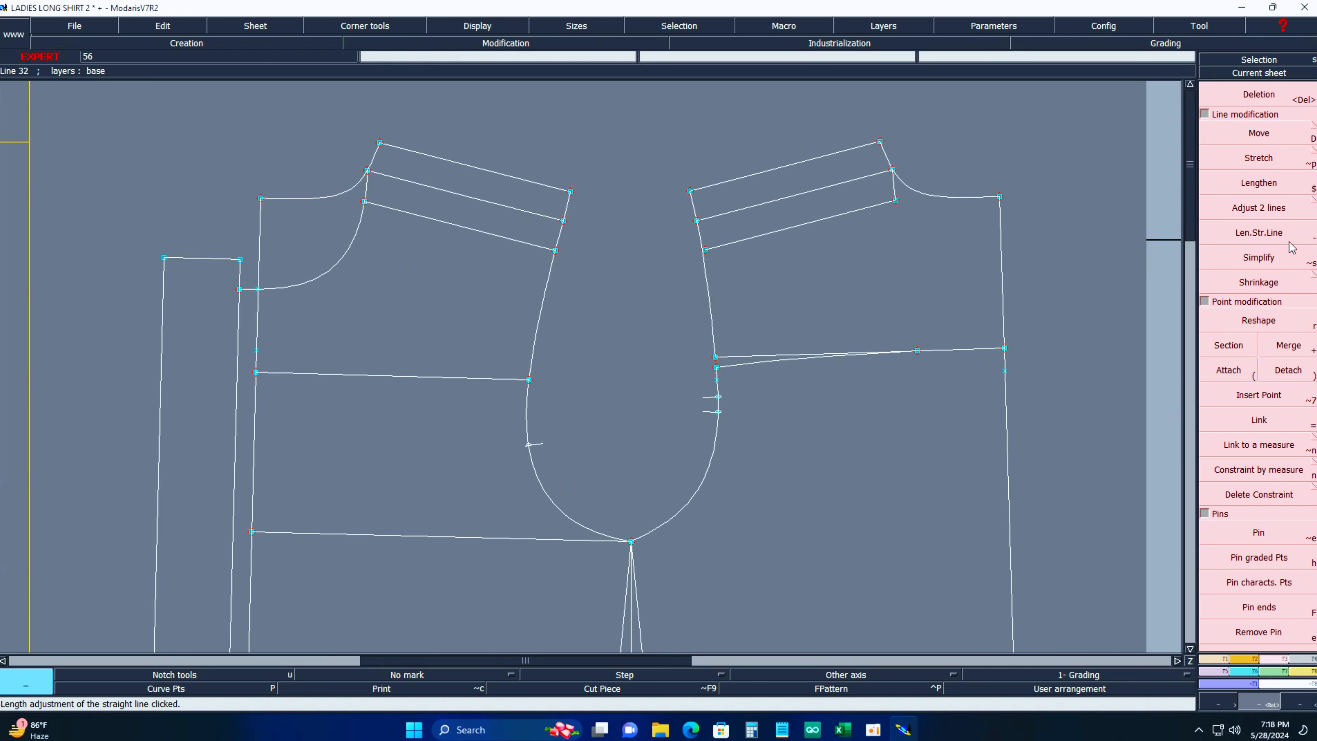
left_click(1278, 208)
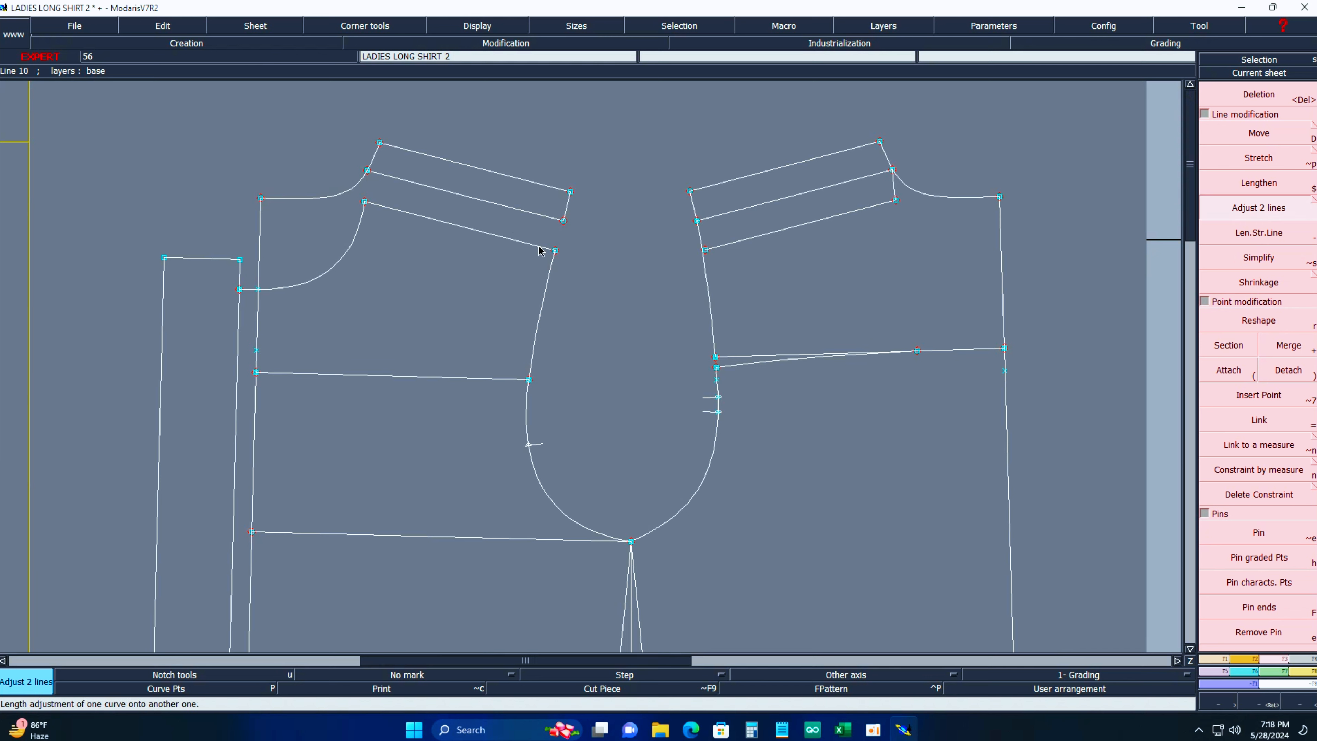
Delete the two upper front shoulder lines, the leftover armhole piece between them and the original front neckline.
key("Delete")
left_click(467, 198)
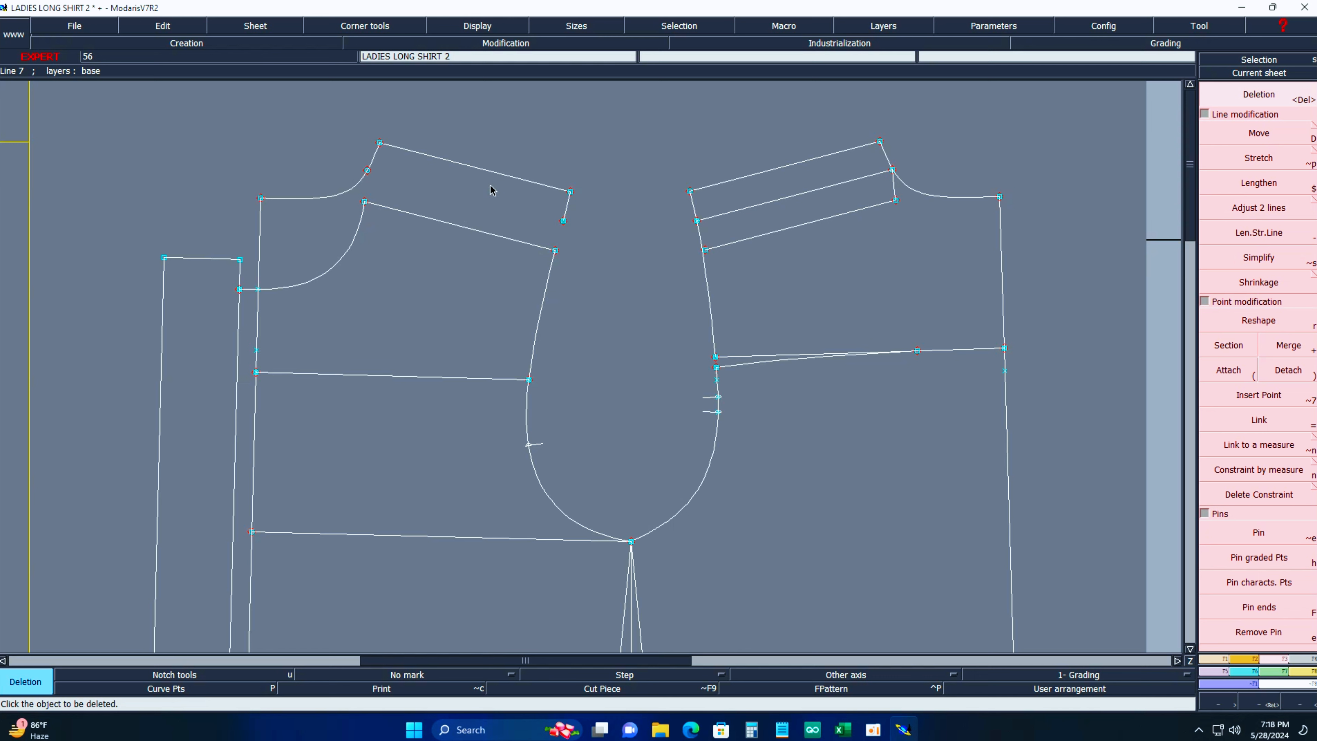
left_click(500, 175)
left_click(567, 204)
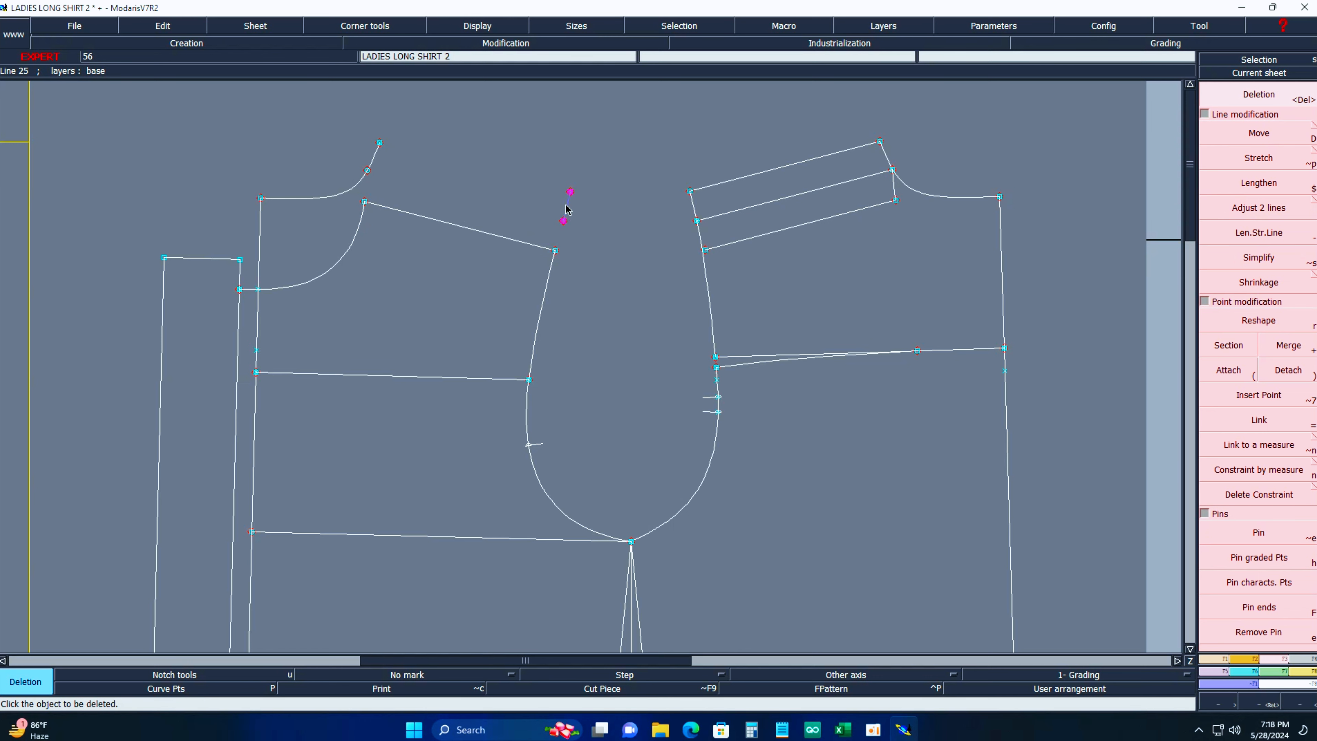
left_click(332, 196)
left_click(377, 164)
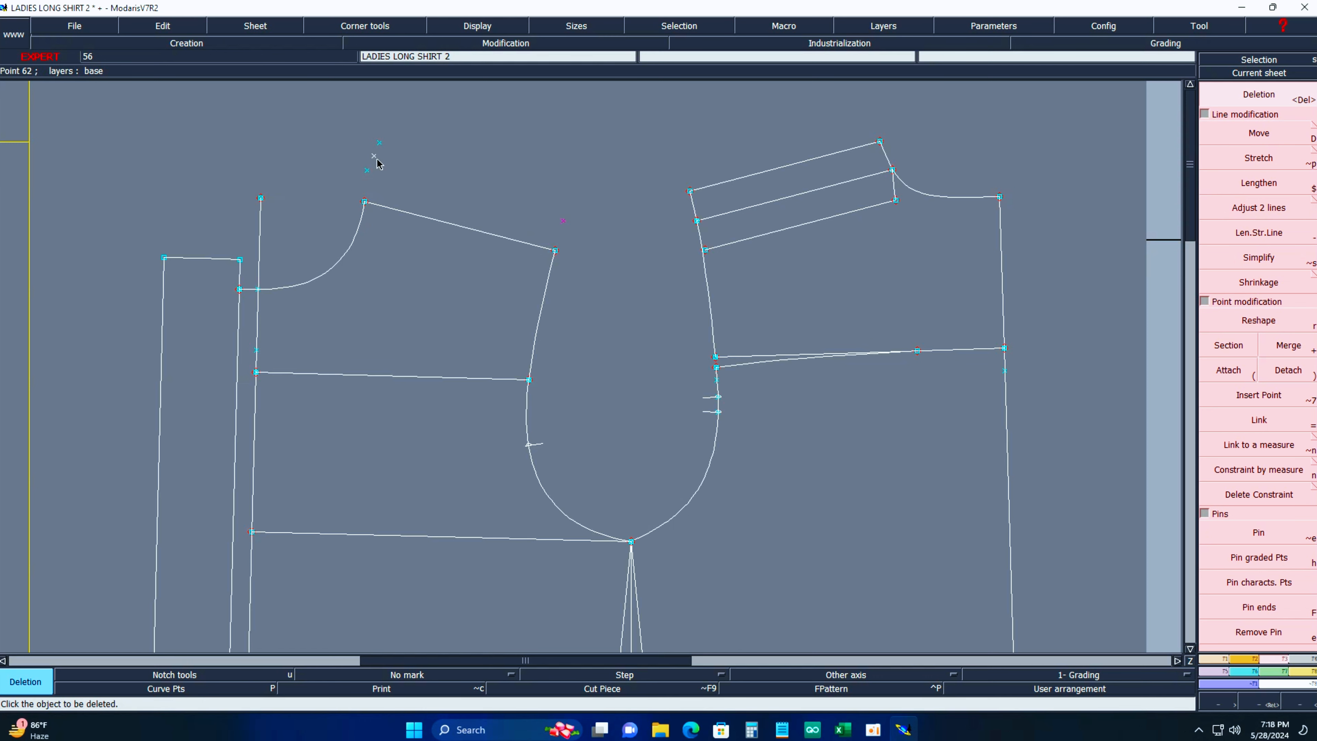
Delete the stray points above the front shoulder and trim the centre front line to the lowered neckline with Adjust 2 lines.
left_click_drag(334, 127, 421, 190)
left_click(1257, 208)
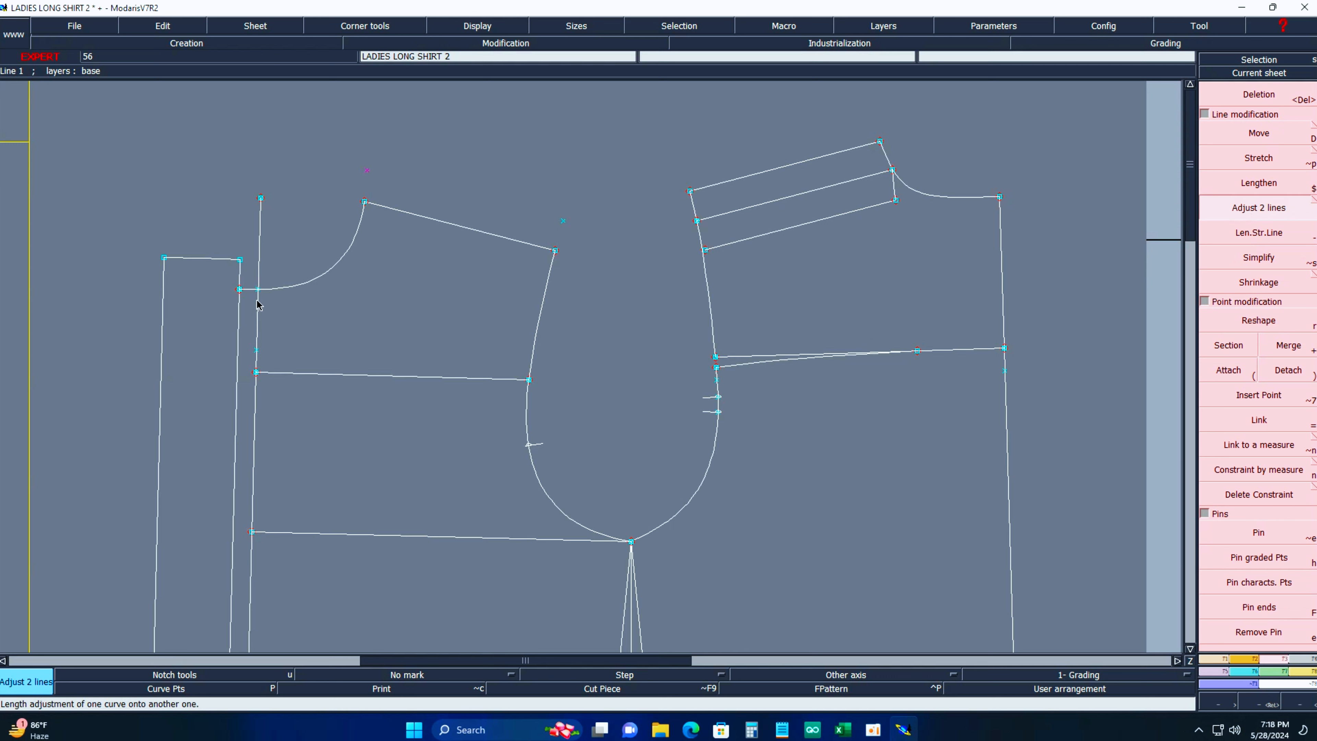
left_click(268, 295)
key("Delete")
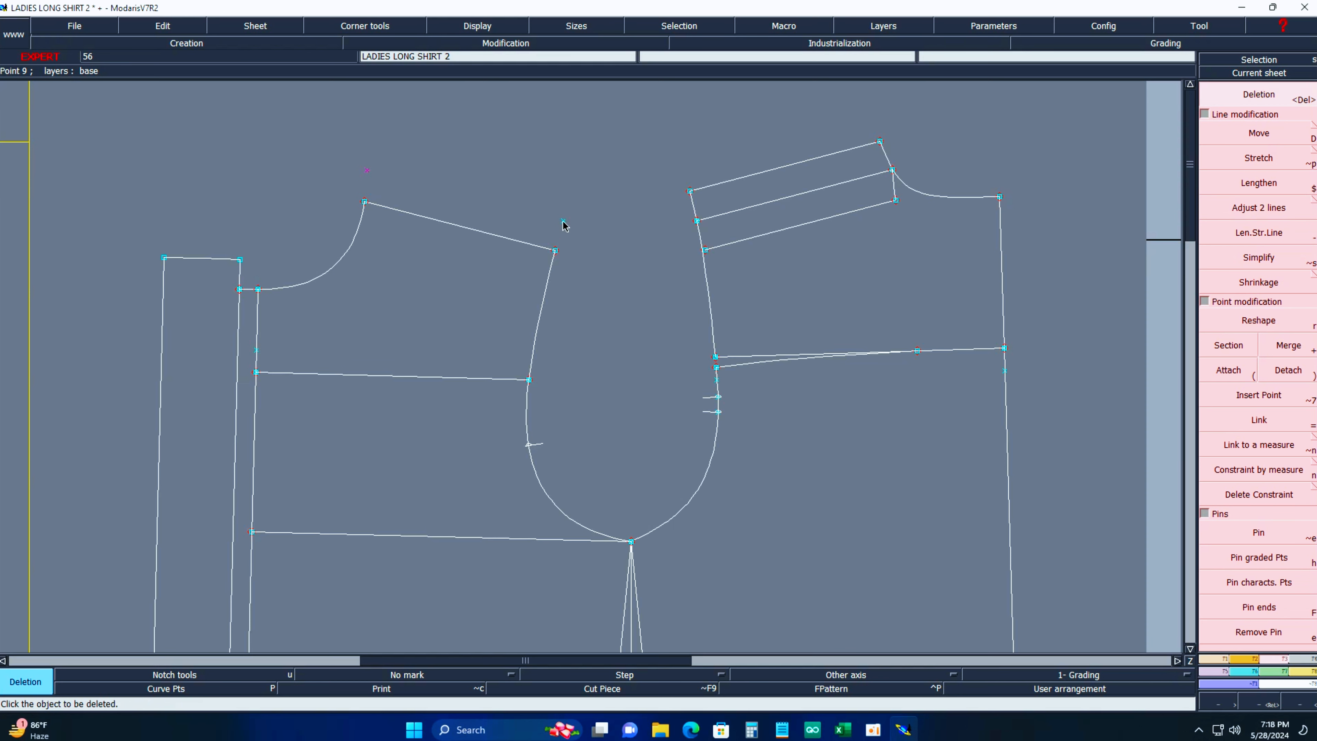
Copy the cleaned front and back construction geometry onto a new sheet and arrange all sheets.
key("Home")
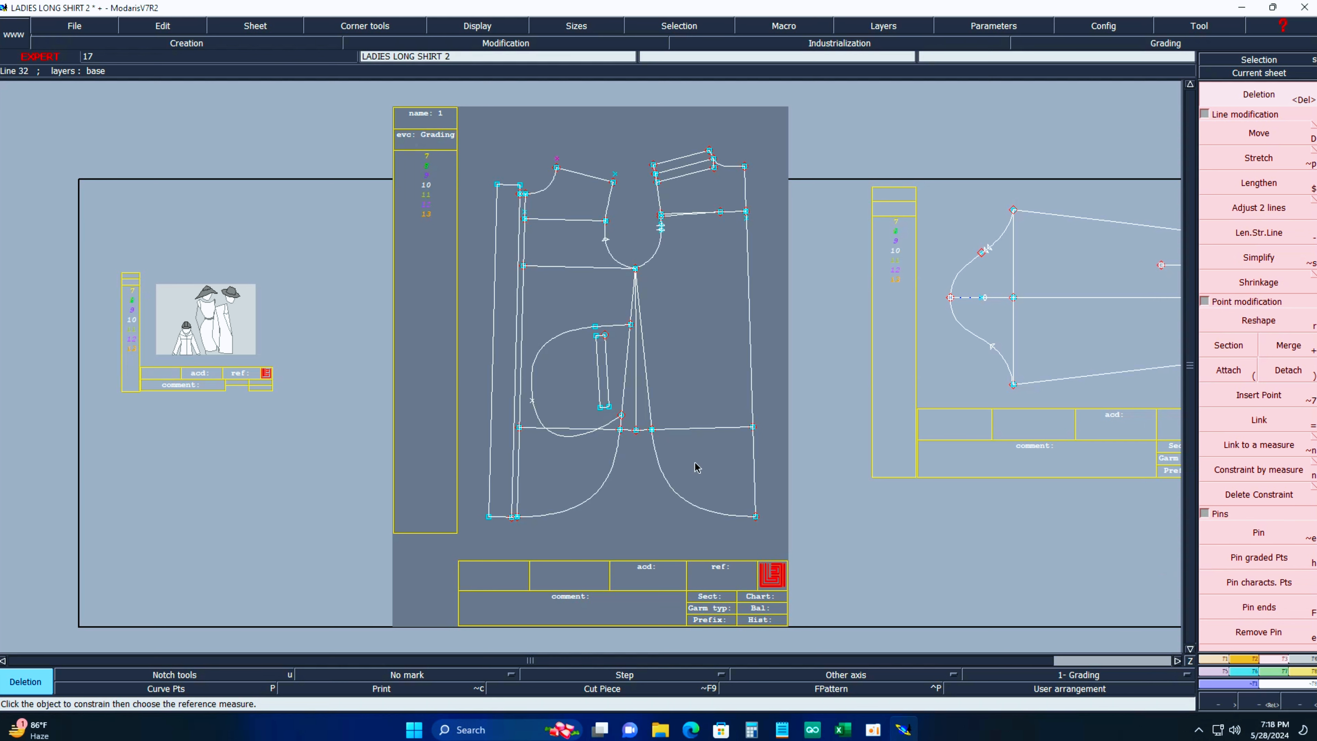
key("c")
left_click(672, 434)
left_click(588, 454)
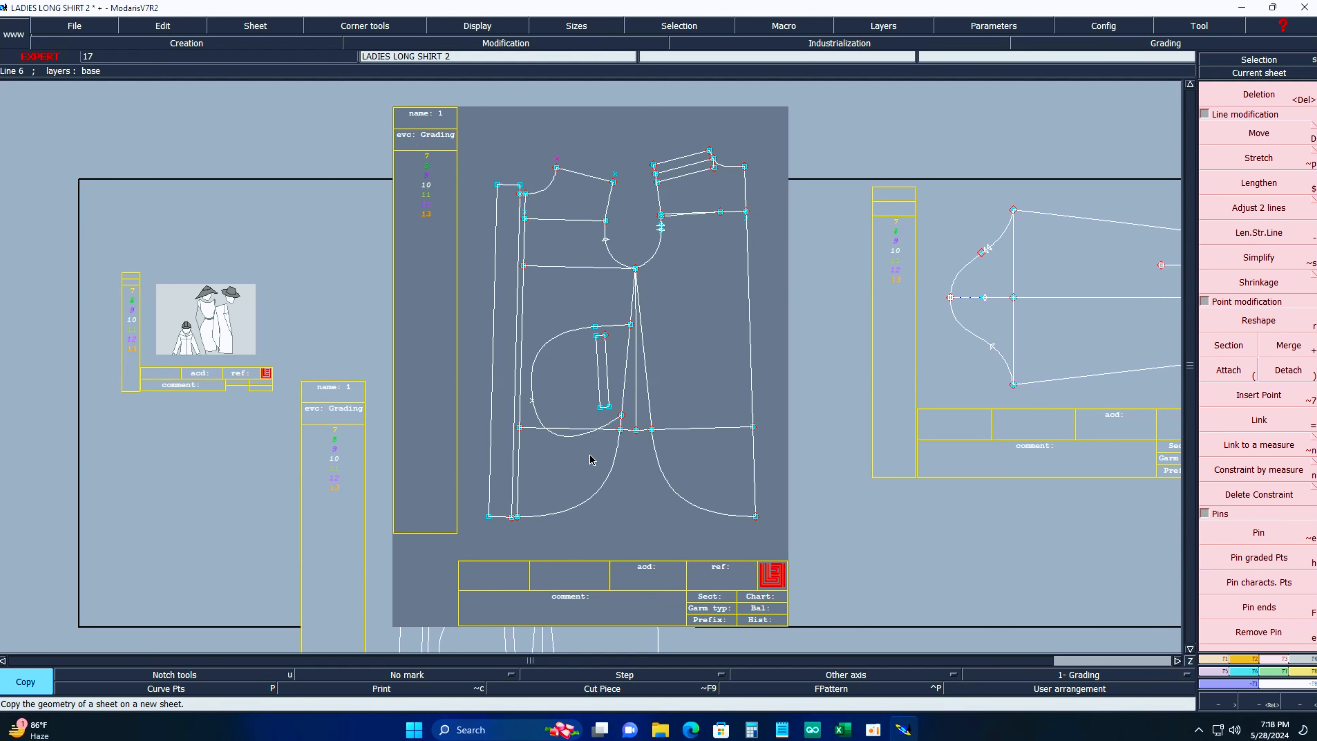
key("j")
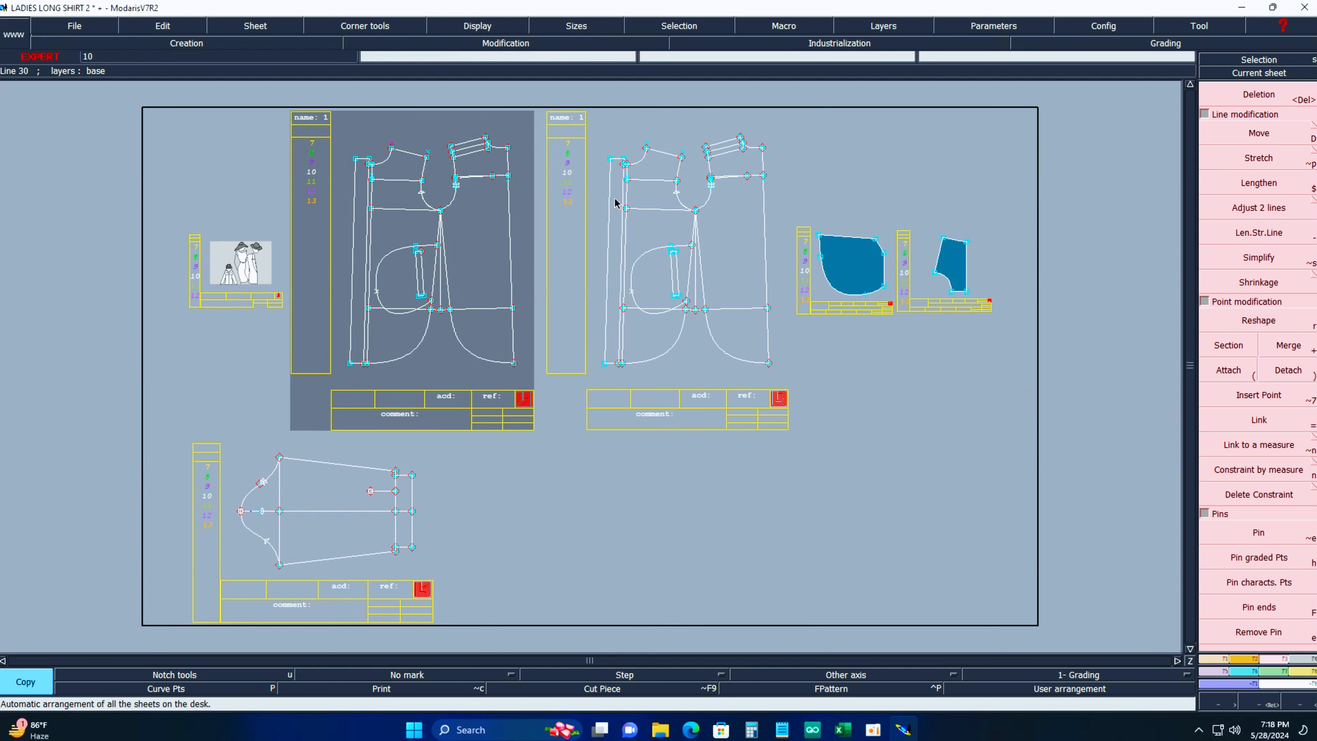
Make the copied sheet current and rotate it with Rot 2pt so the centre back line lies horizontal.
left_click(1243, 72)
left_click(731, 269)
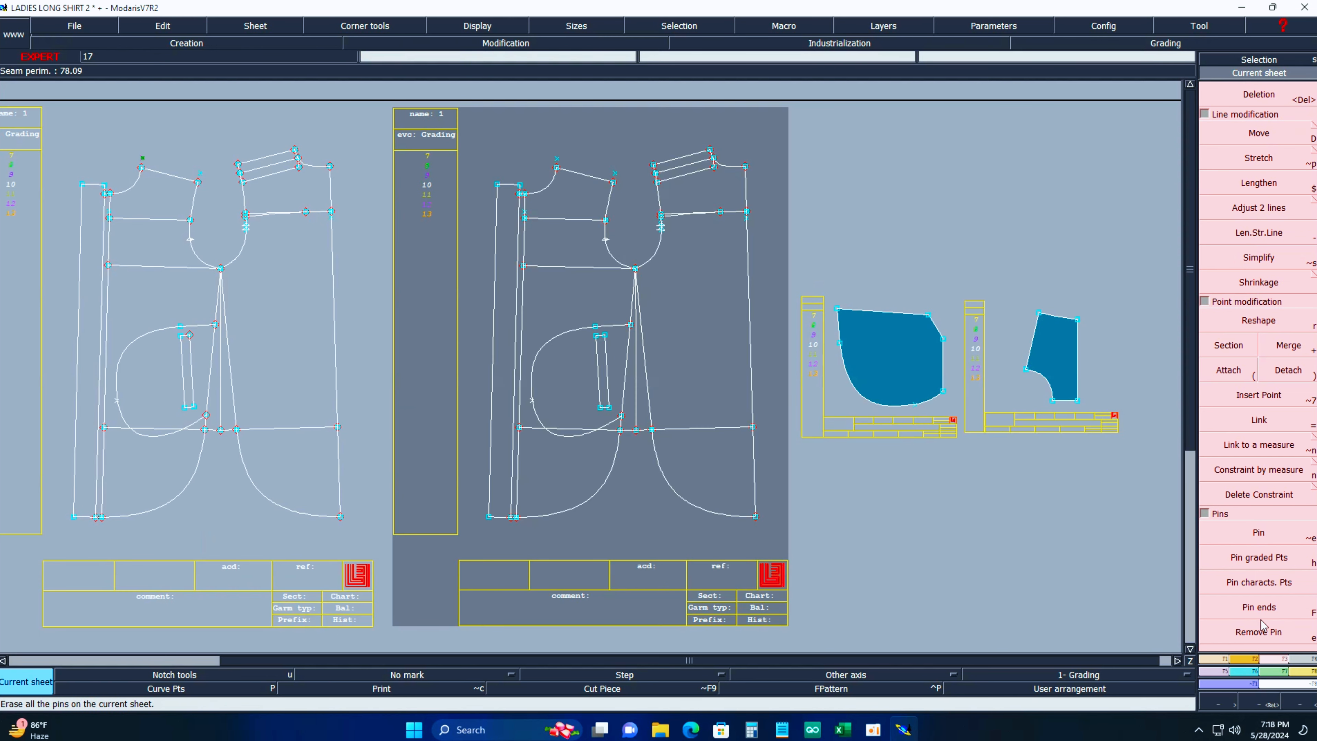
left_click(1254, 667)
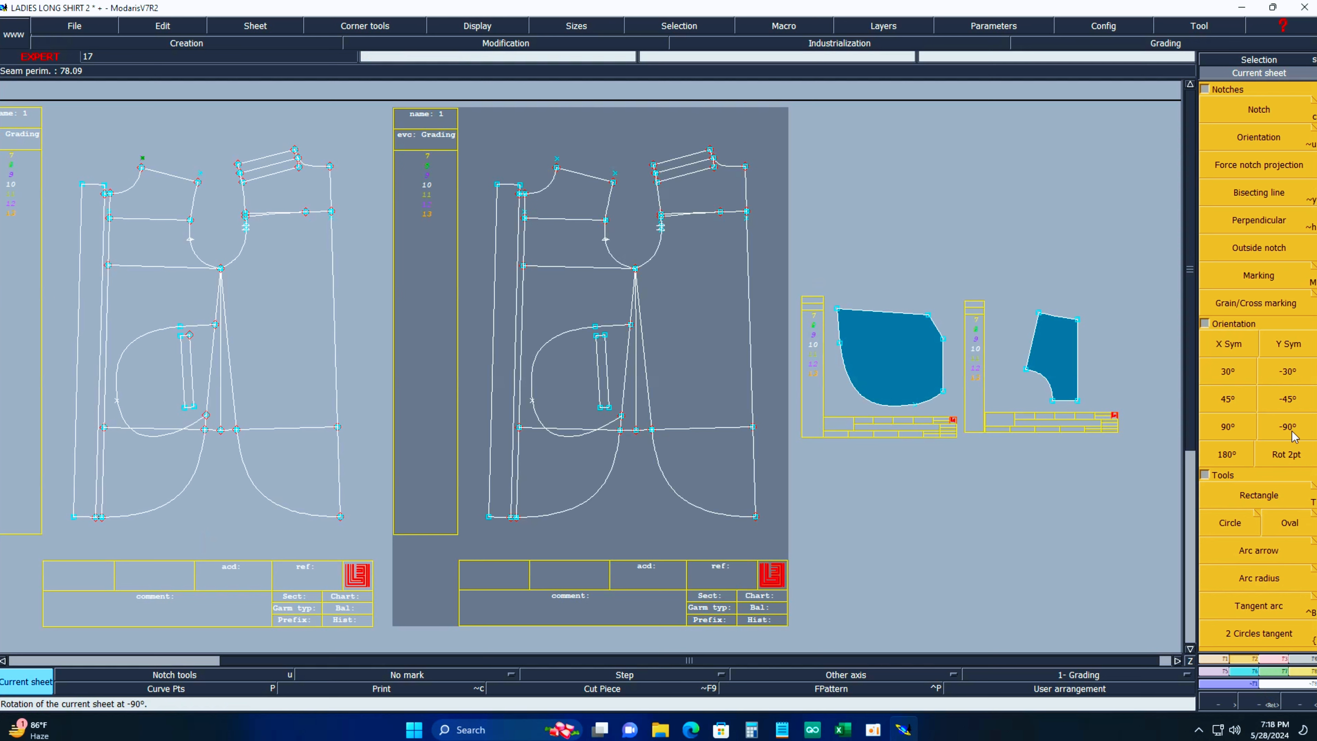
left_click(1287, 454)
left_click(756, 516)
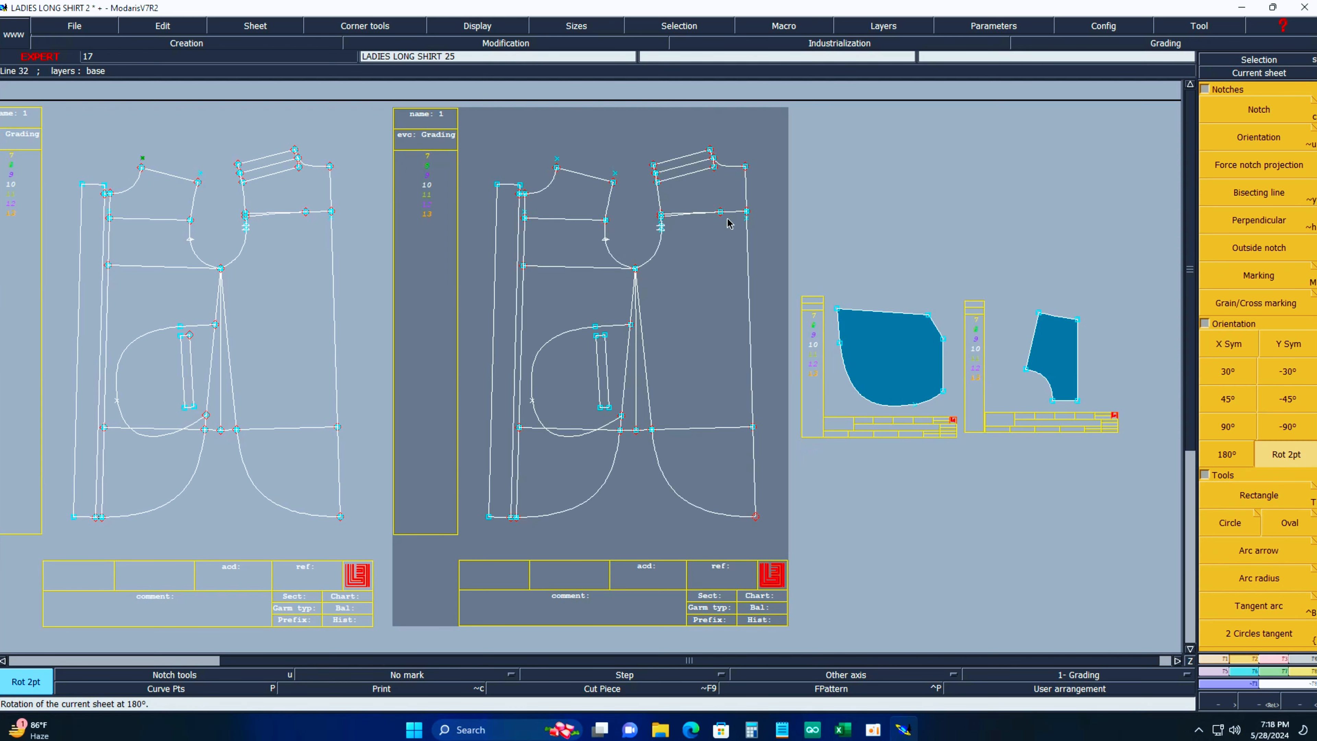
left_click(747, 171)
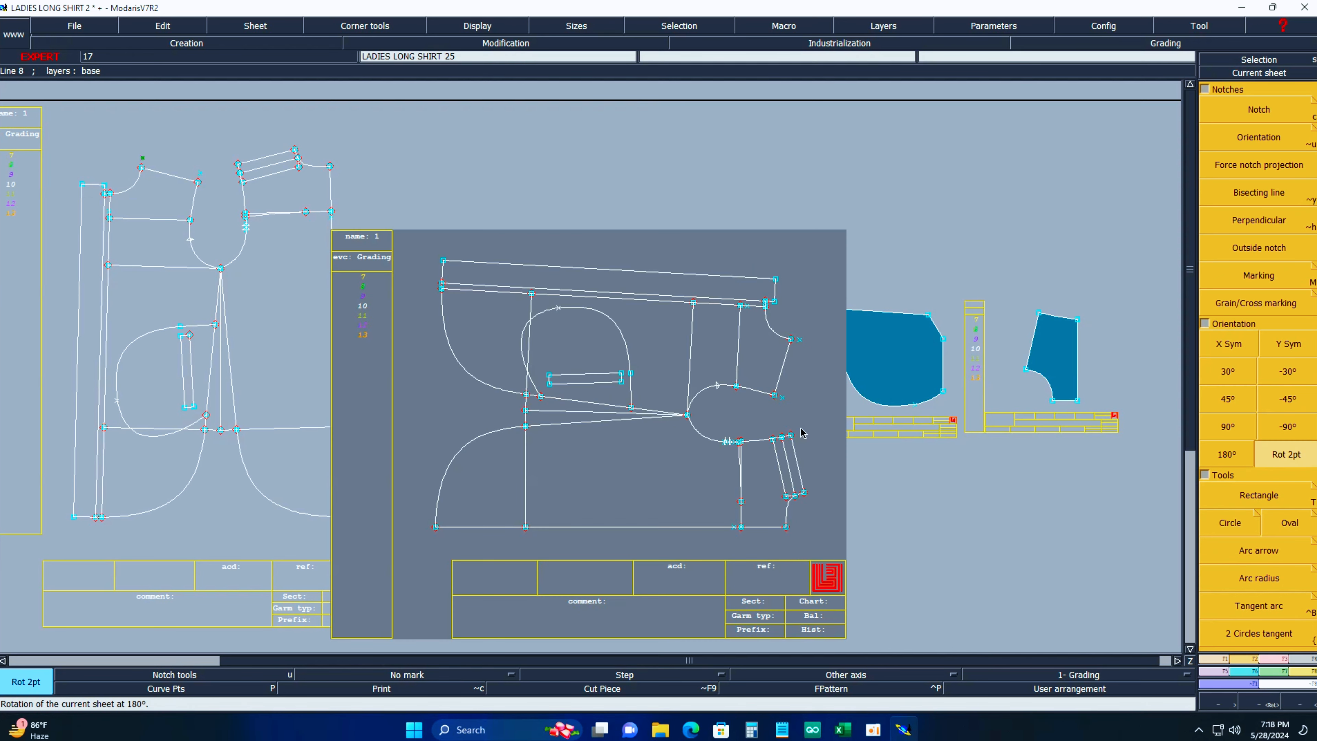
Delete the outer placket edge and the two long centre front lines from the rotated copy.
key("Return")
left_click_drag(395, 212, 829, 572)
key("Delete")
left_click(648, 174)
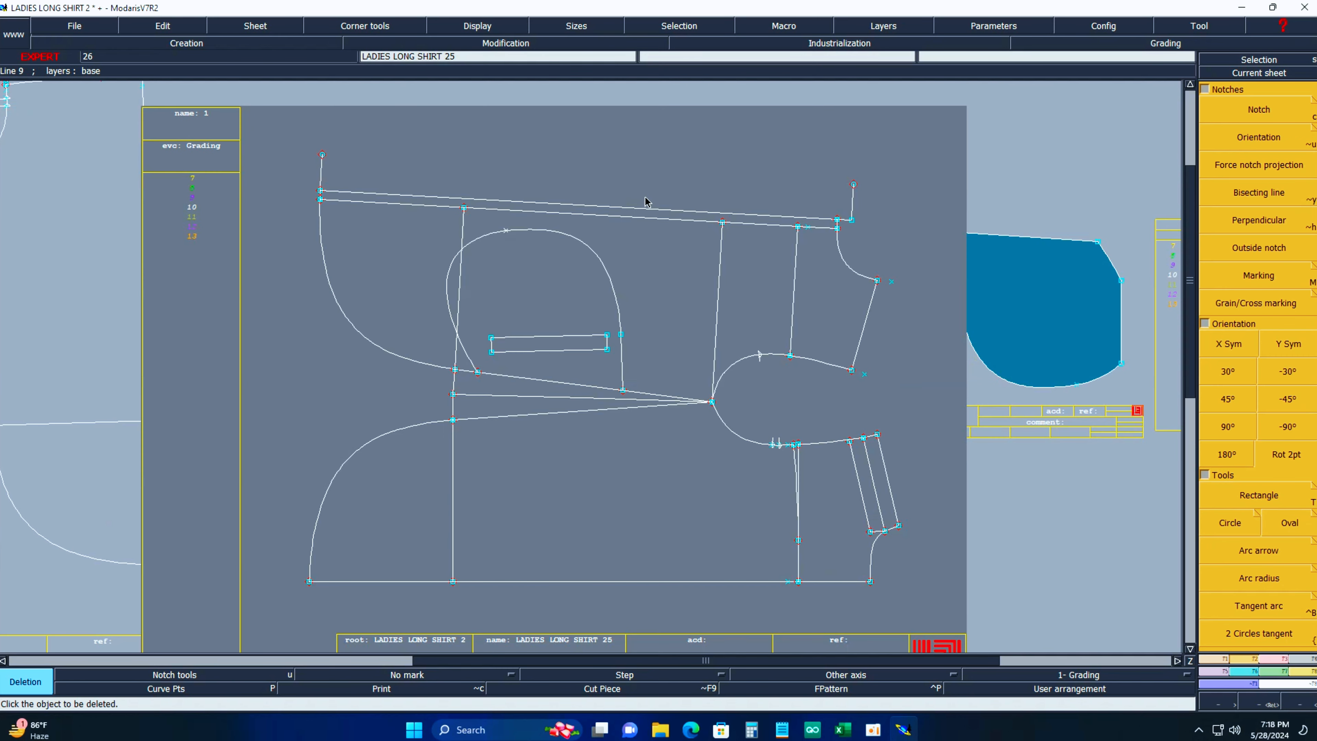
left_click(646, 208)
left_click(645, 218)
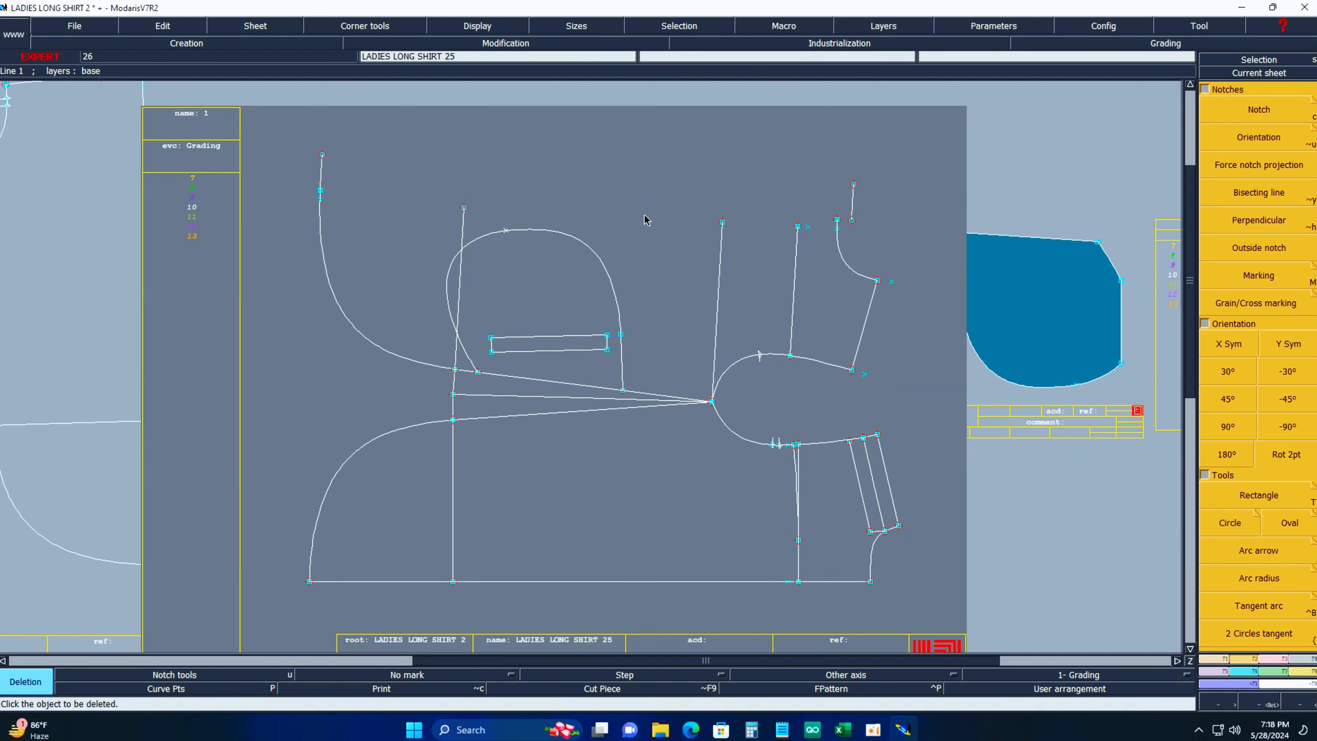
Delete the front's chest line, hem curve, hip line, side seam and armhole, plus the line between the two side seams.
left_click(715, 321)
left_click(427, 365)
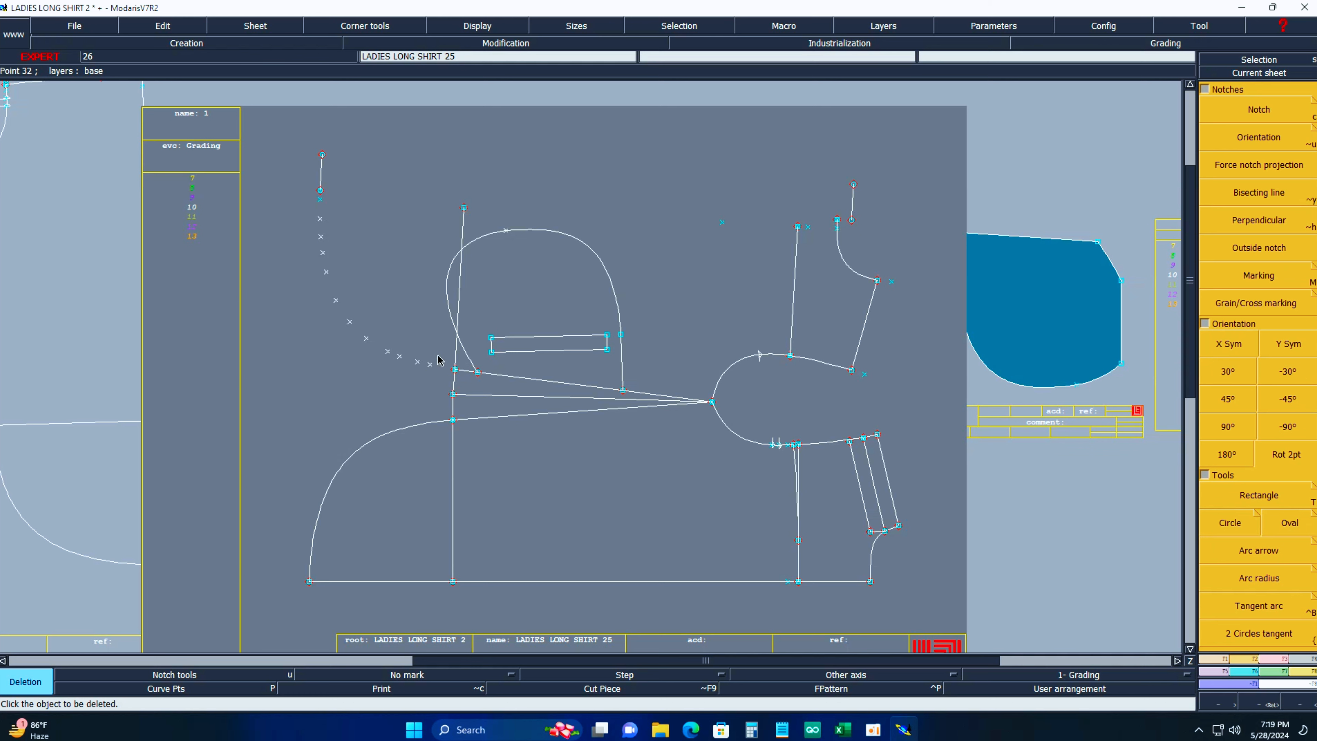
left_click(457, 323)
left_click(519, 377)
left_click(507, 397)
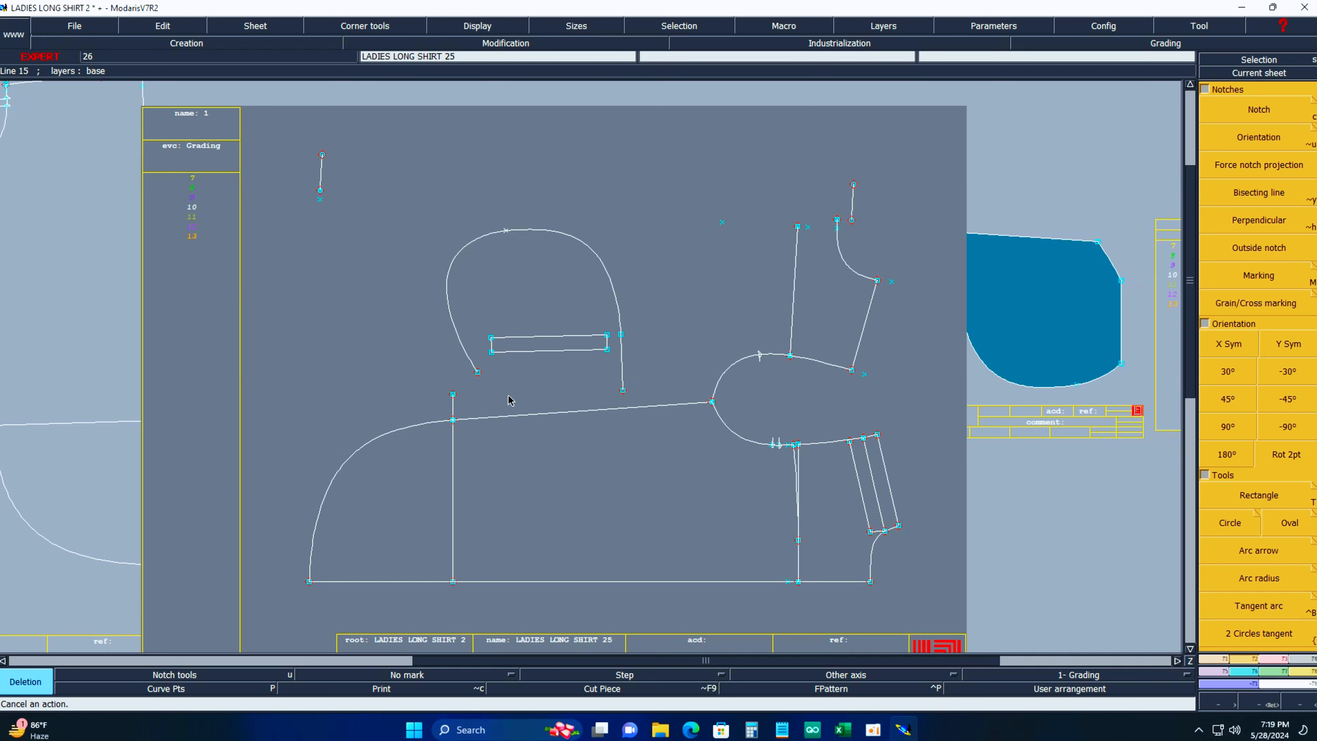
left_click(728, 373)
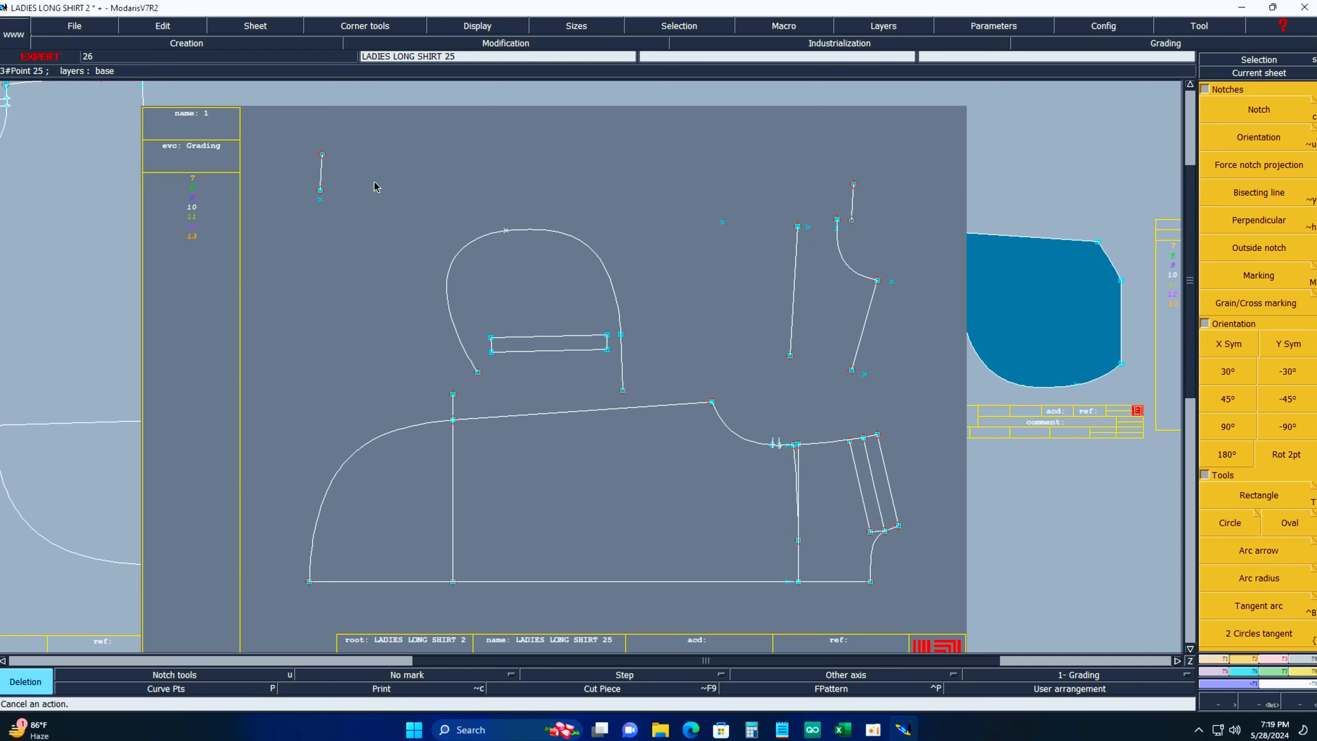
Delete the remaining front pieces, including the pocket shapes, yoke line, shoulder, neckline and stray points, leaving only the back.
left_click_drag(395, 179, 953, 395)
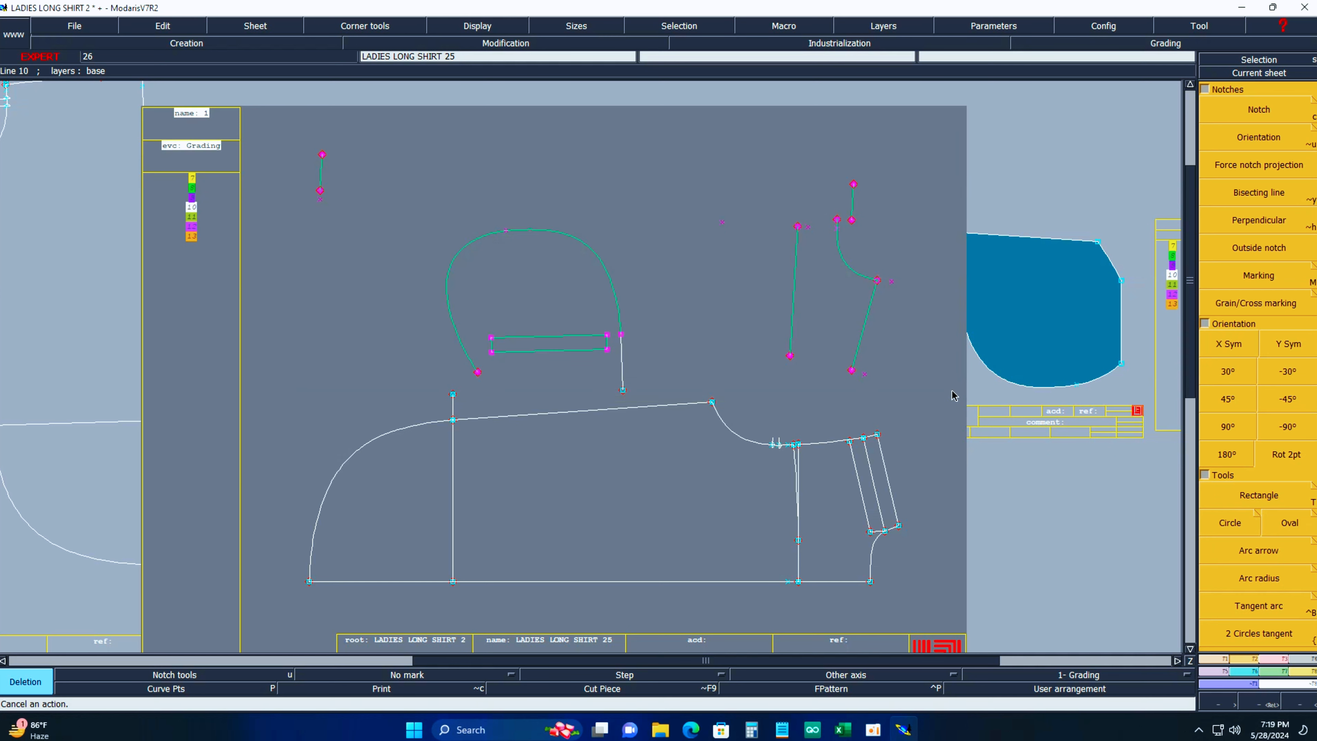
left_click_drag(785, 236, 909, 305)
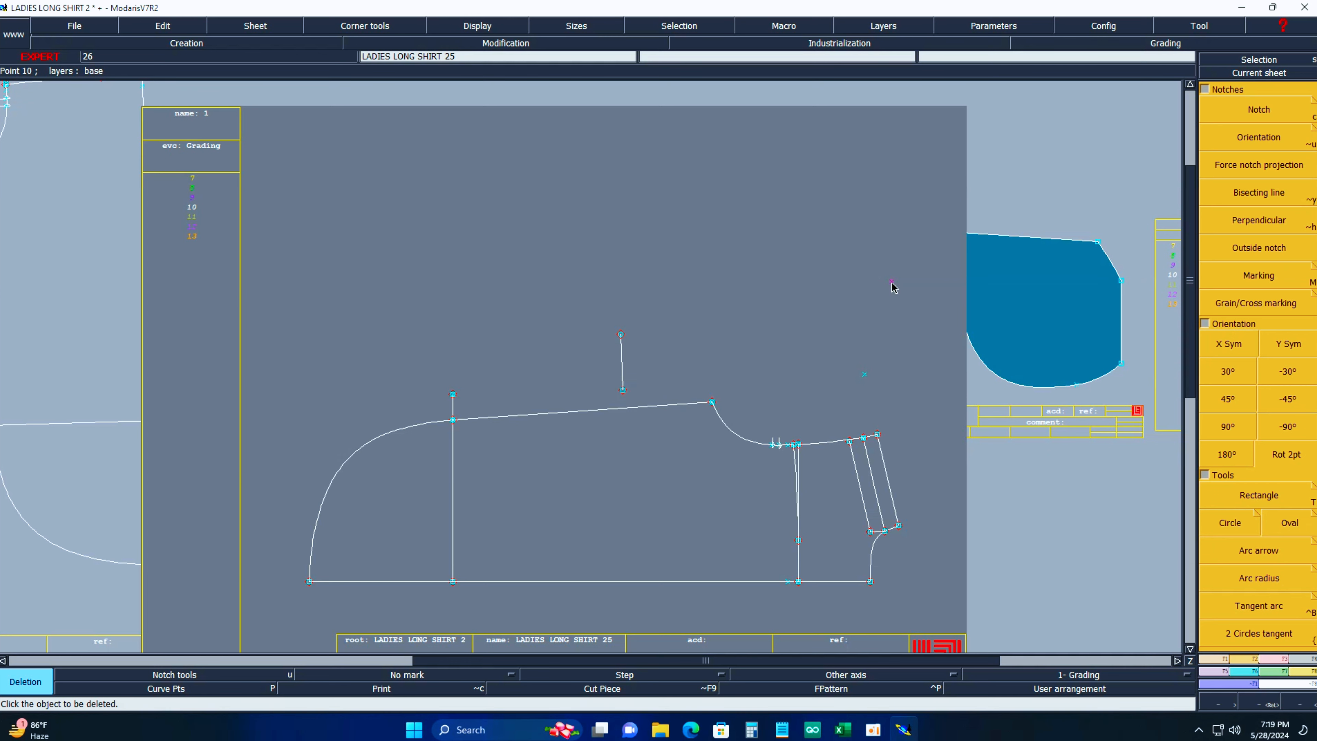
key("Delete")
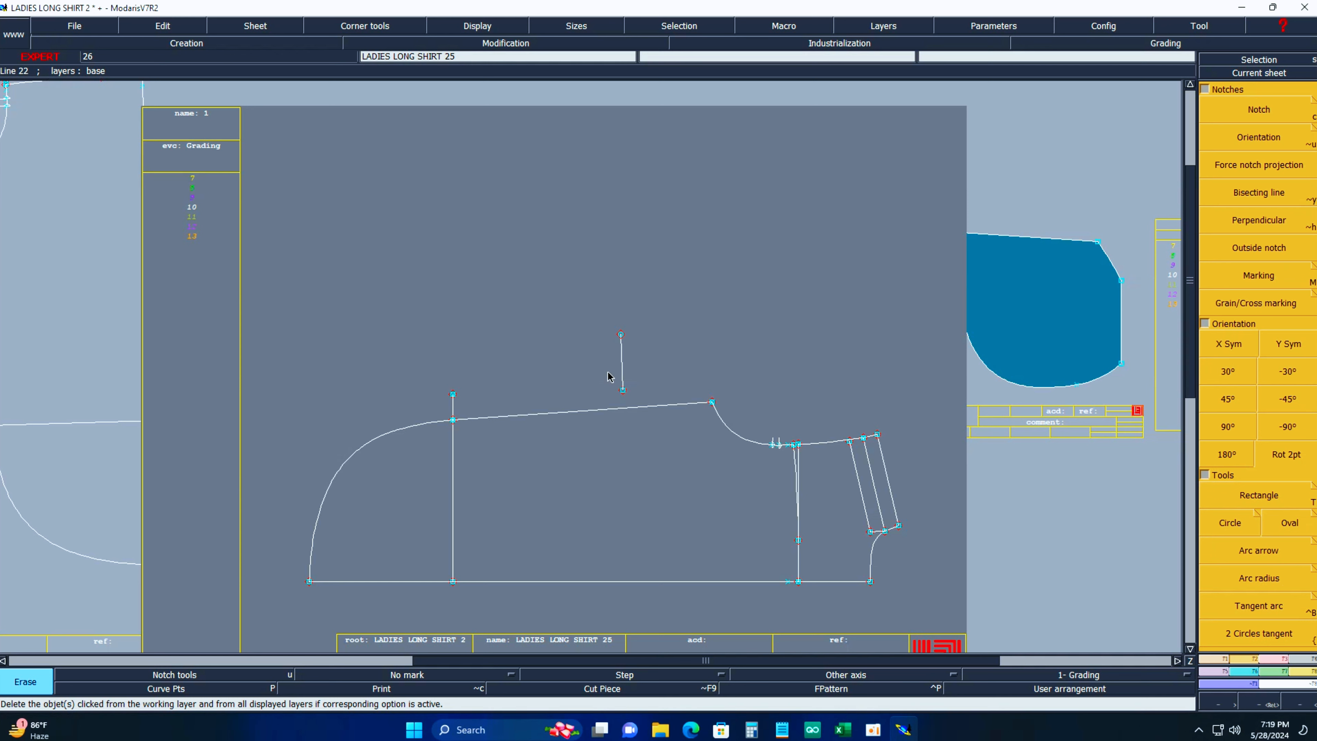
left_click_drag(601, 296, 657, 415)
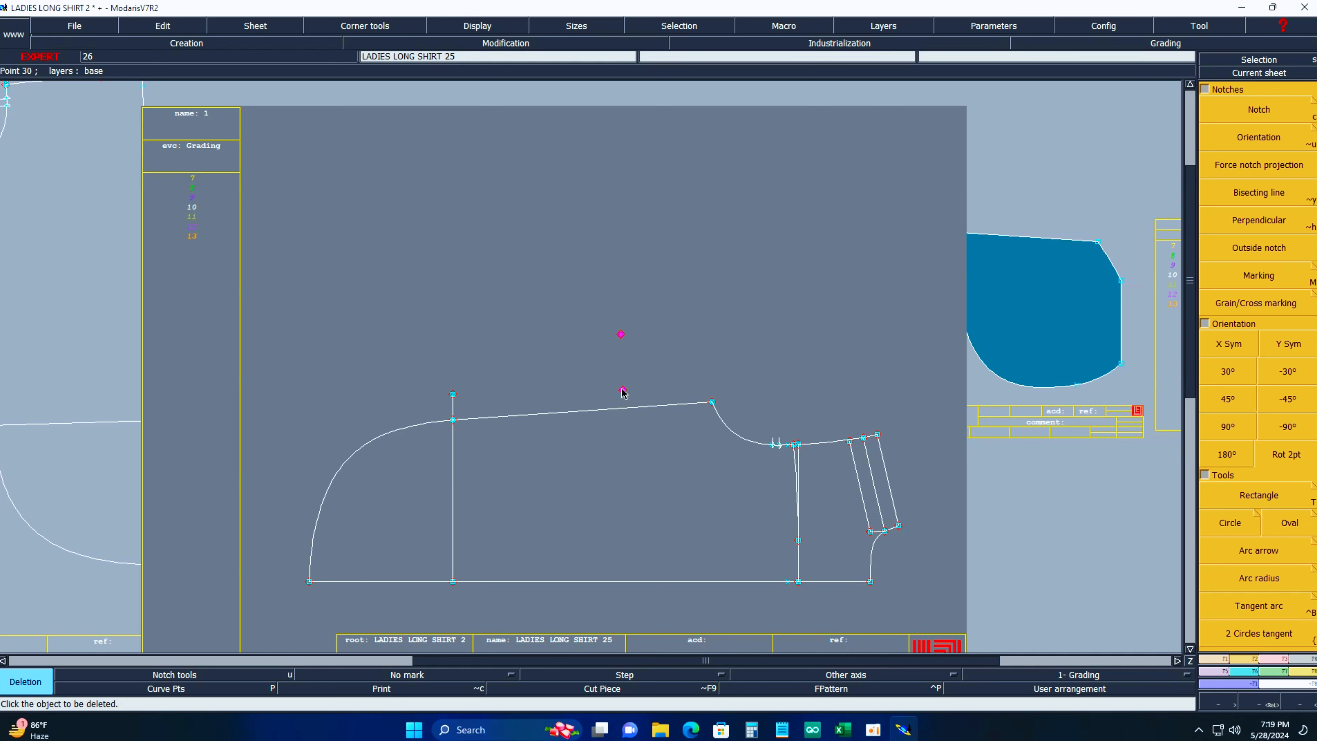
key("Delete")
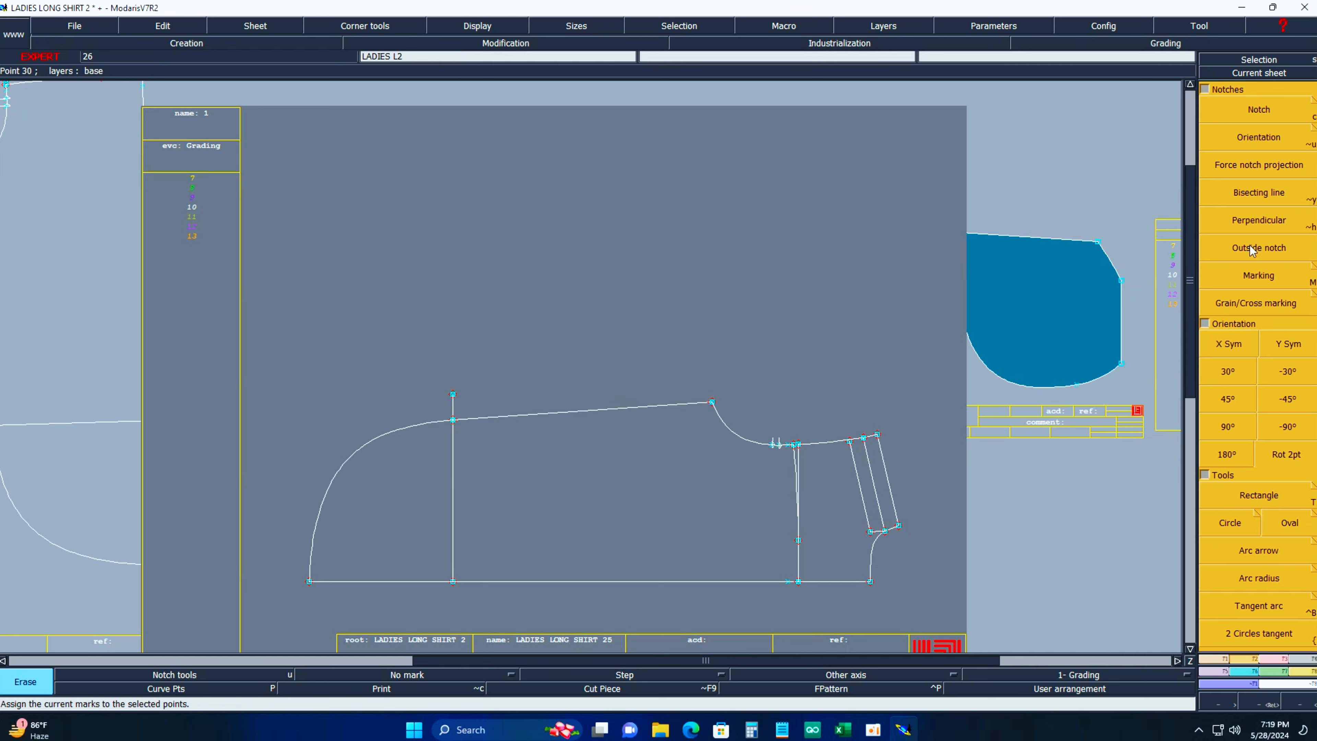
Trim the back hip line to the back side seam with Adjust 2 lines.
left_click(1283, 659)
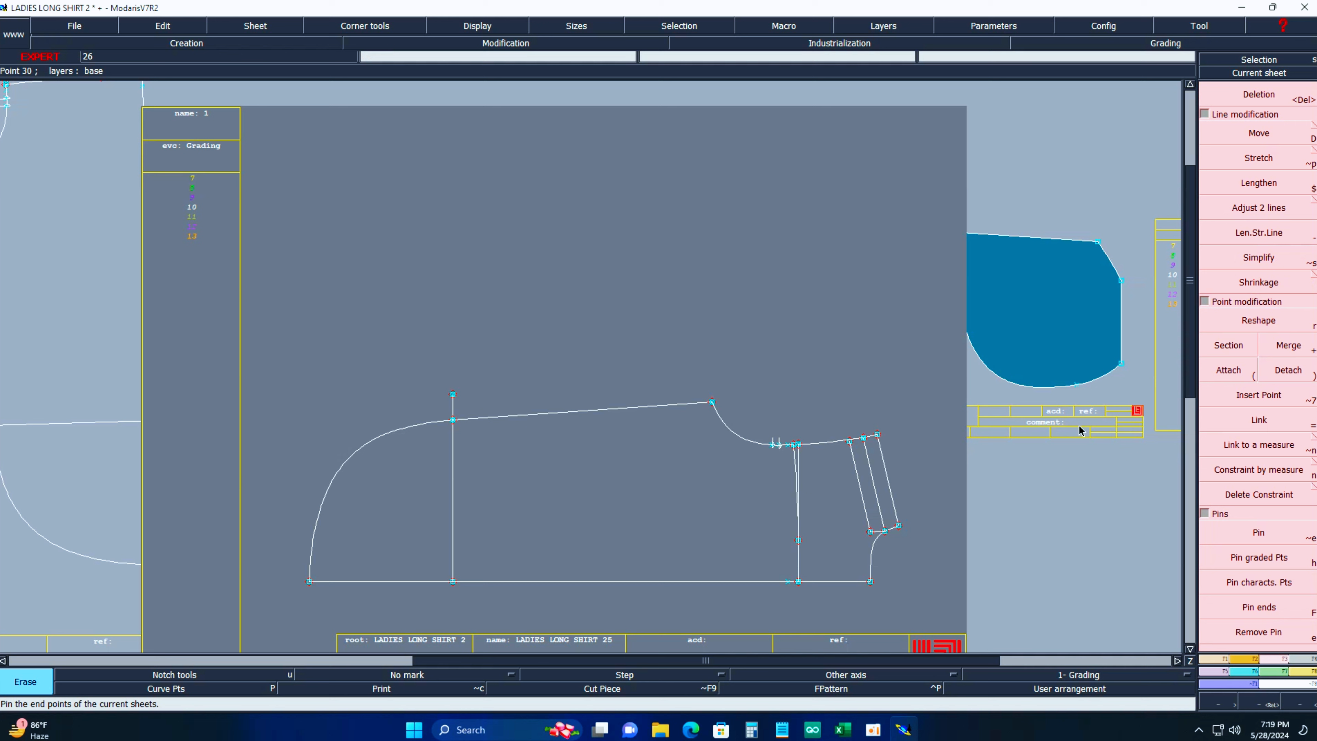
left_click(1266, 210)
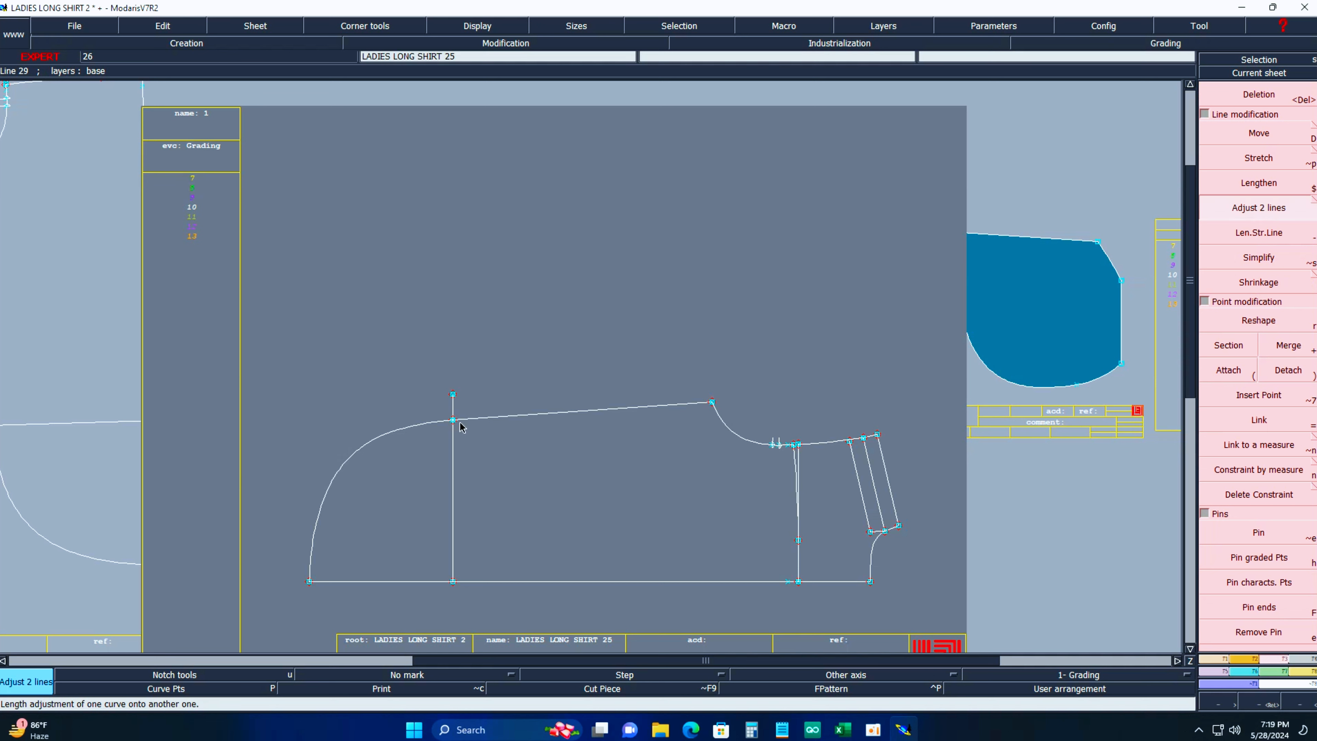
key("Delete")
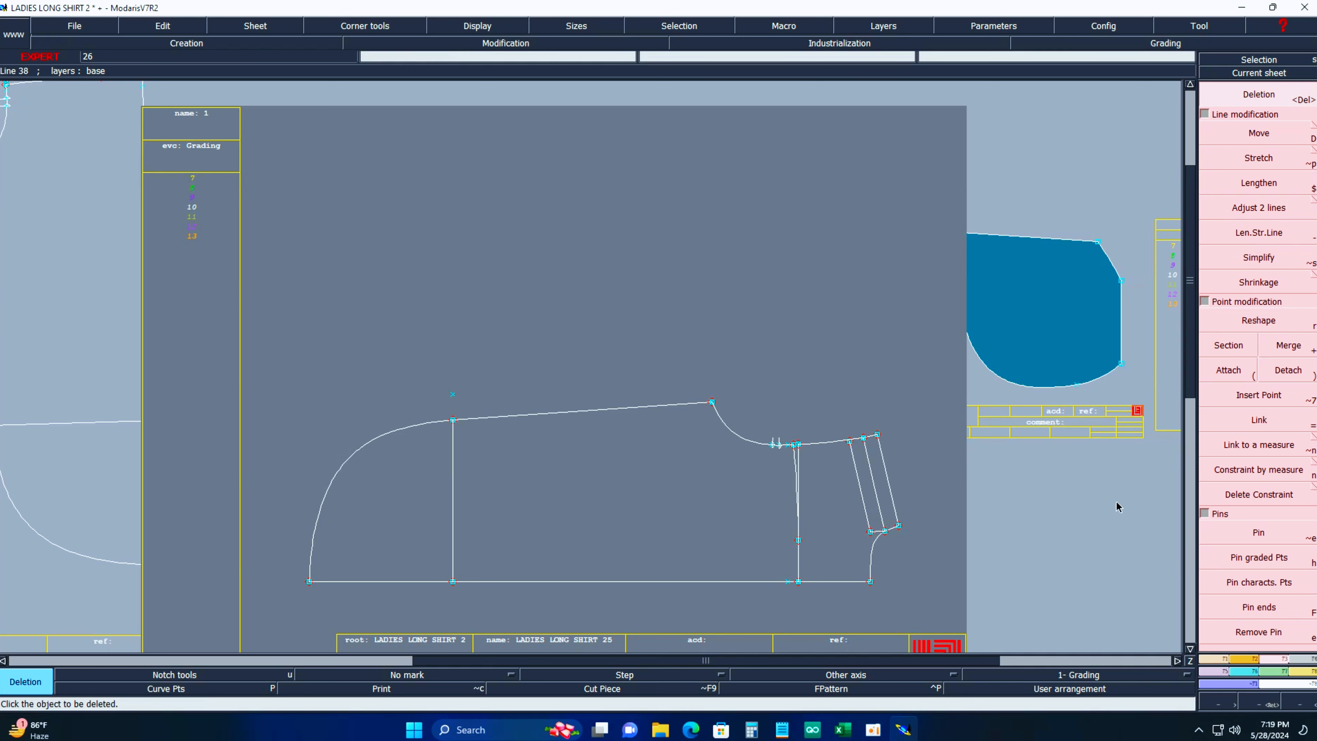
key("z")
key("Delete")
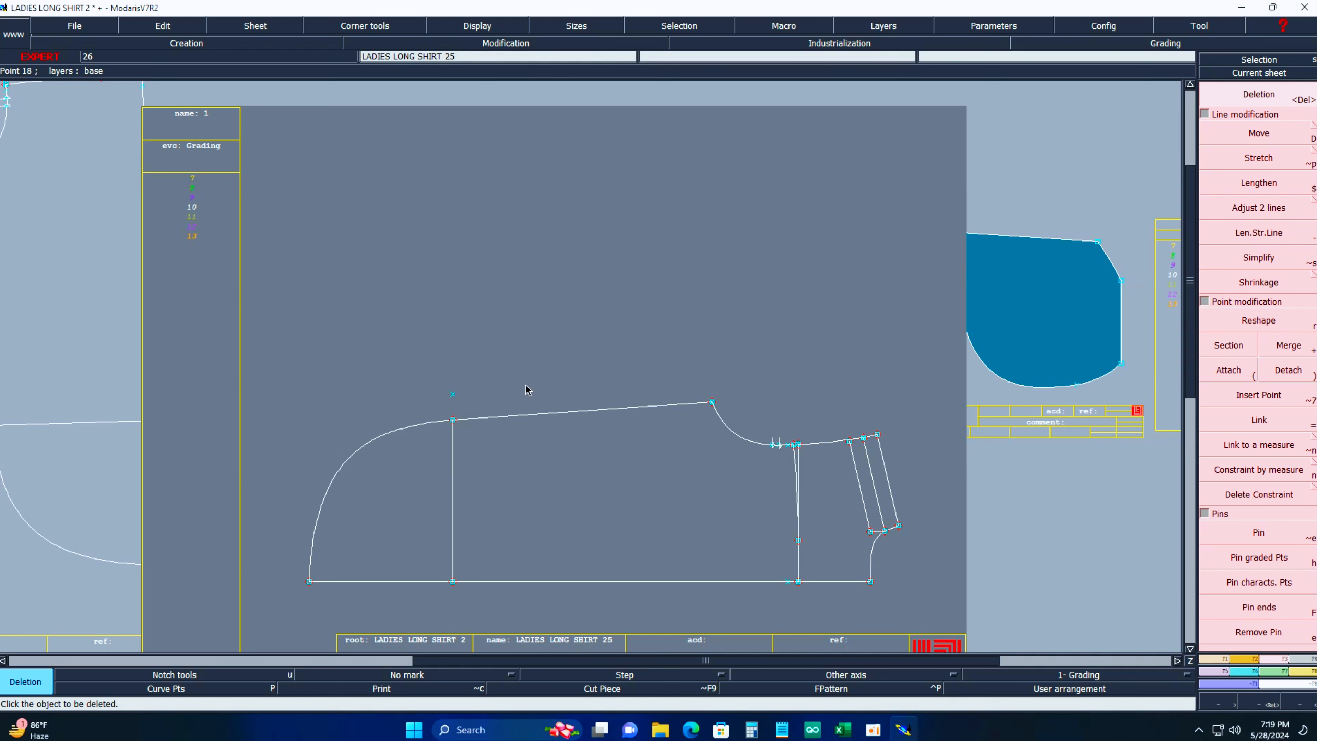
Arrange all sheets and copy the original front and back construction sheet again onto a new sheet.
key("j")
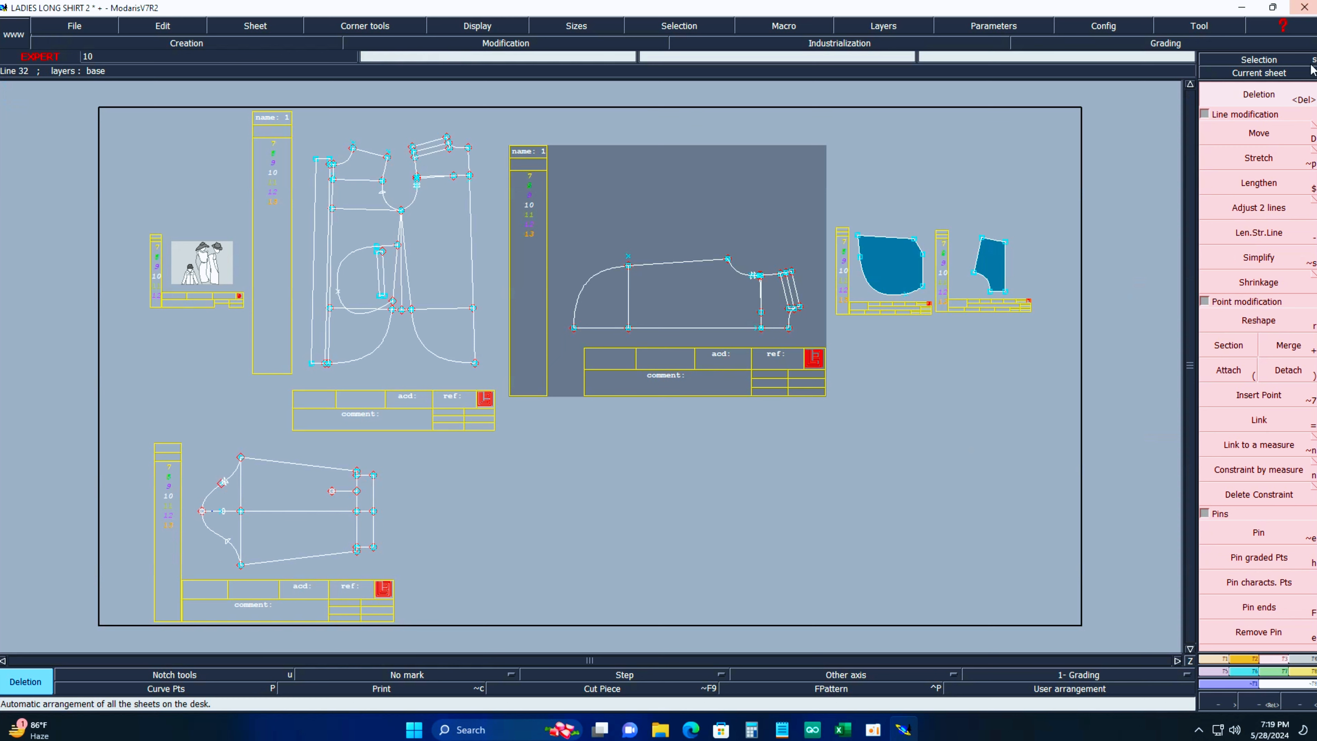
left_click(1282, 74)
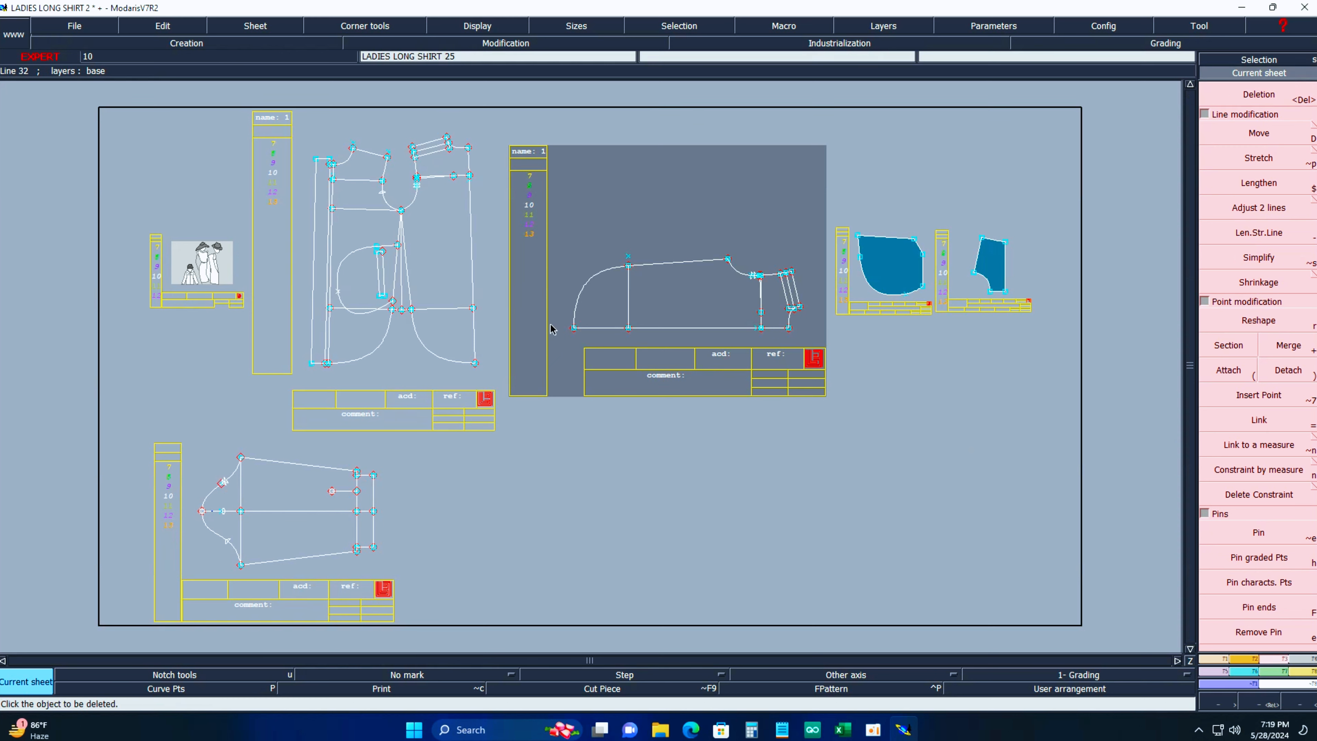
key("c")
left_click(385, 322)
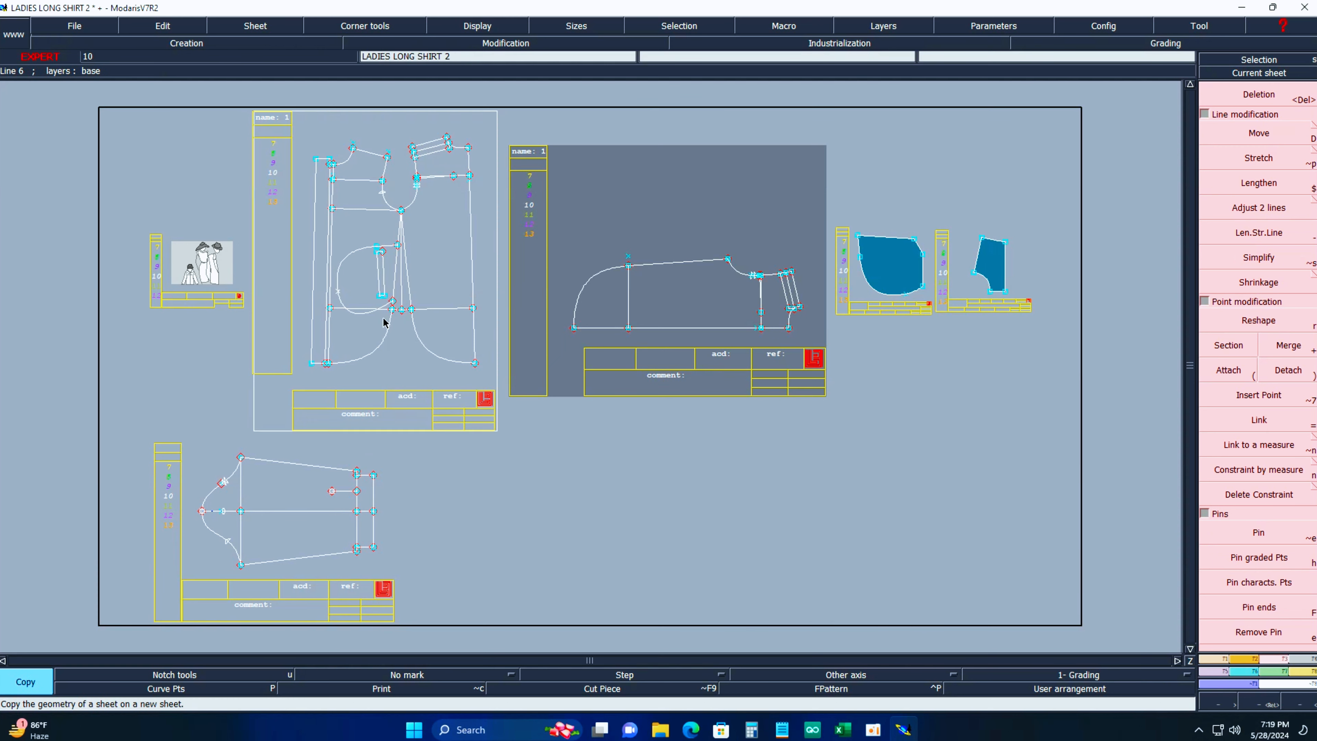
left_click(741, 588)
Make the second copy current and rotate it with Rot 2pt so the outer edge of the front placket lies horizontal.
left_click(1255, 80)
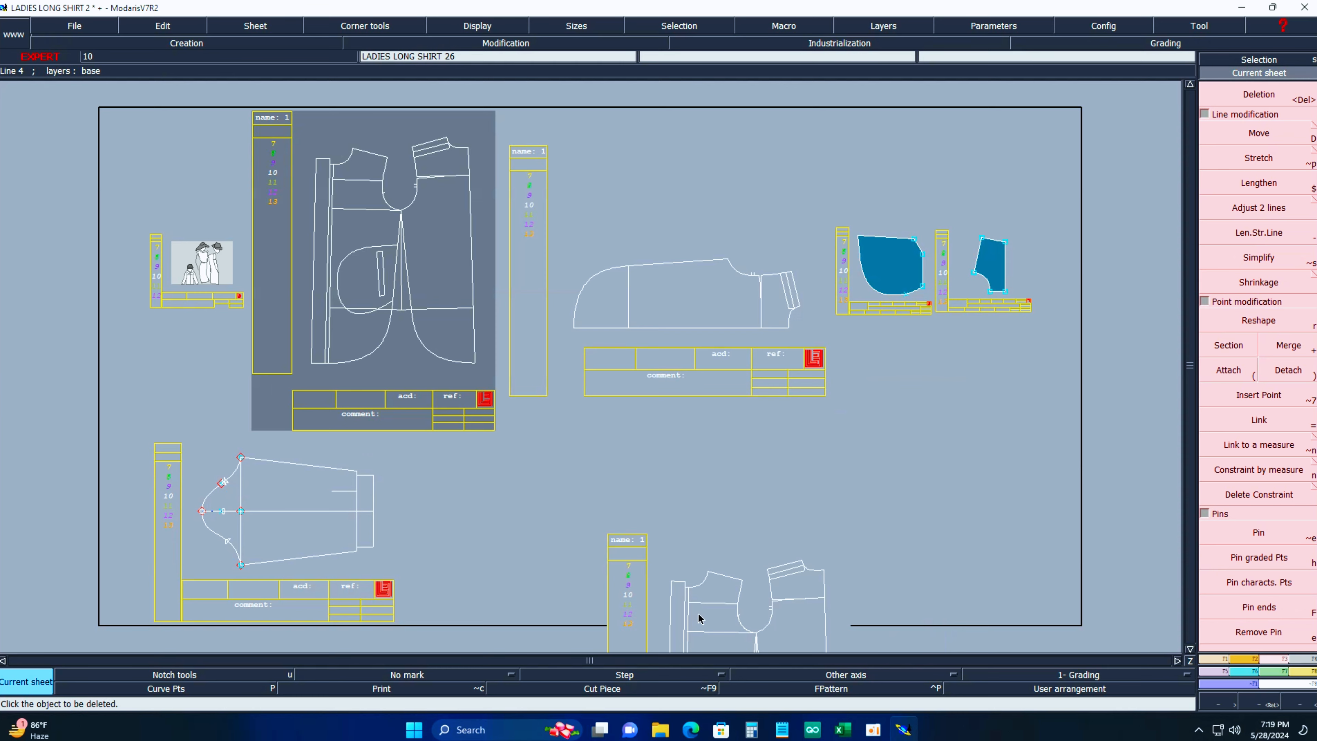
left_click(715, 626)
key("Return")
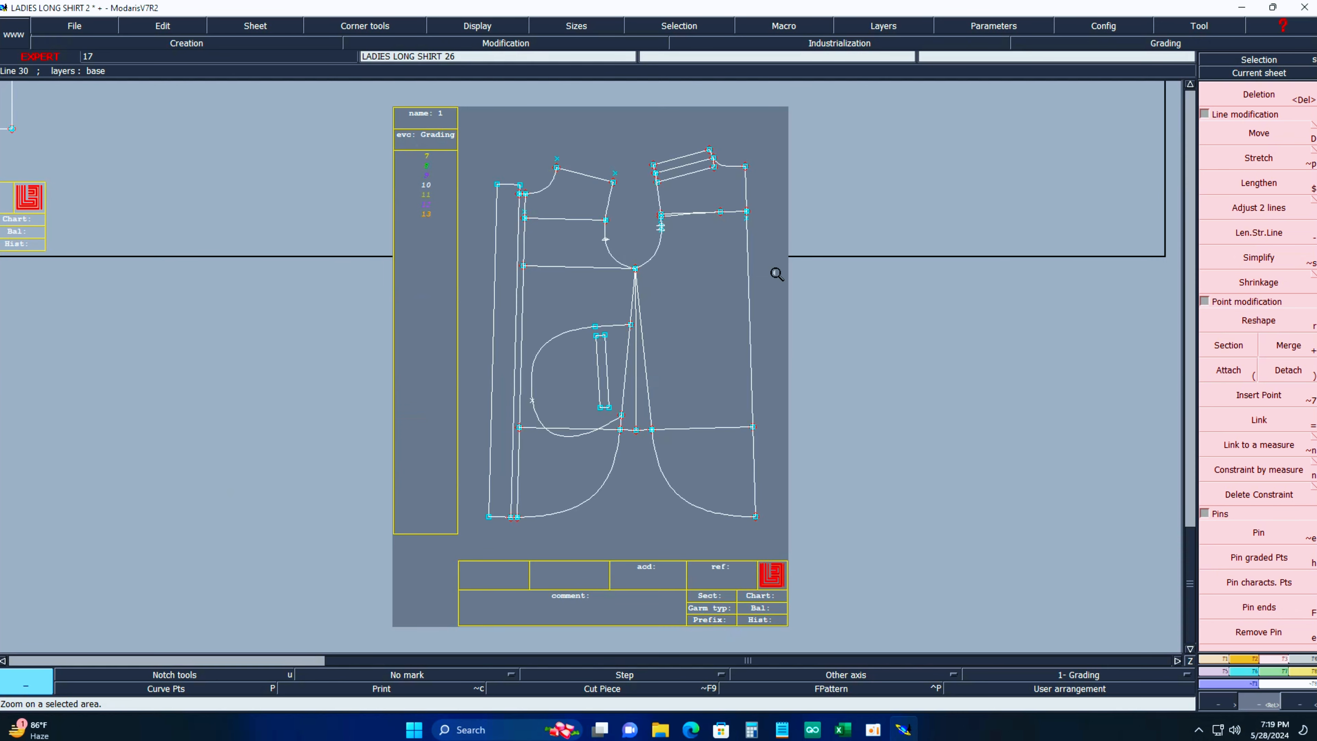
left_click_drag(427, 134, 895, 560)
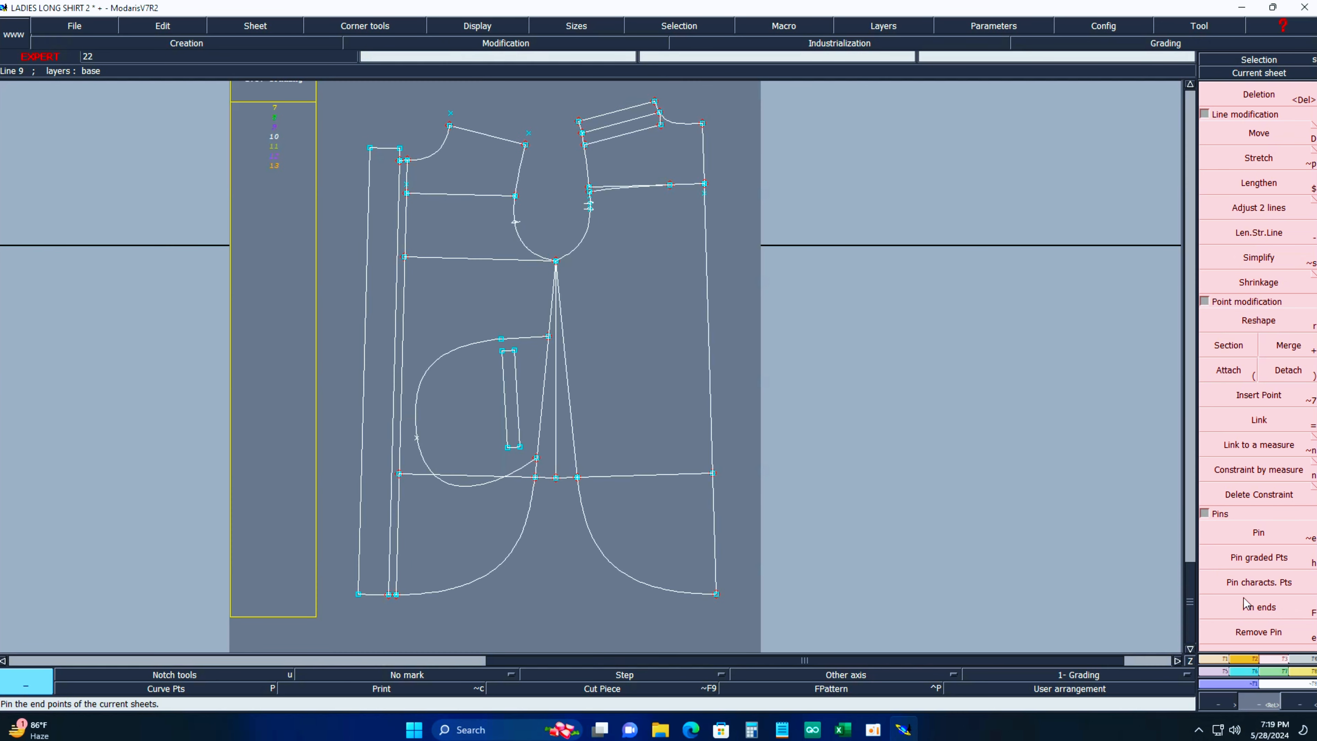
left_click(1247, 671)
left_click(1271, 456)
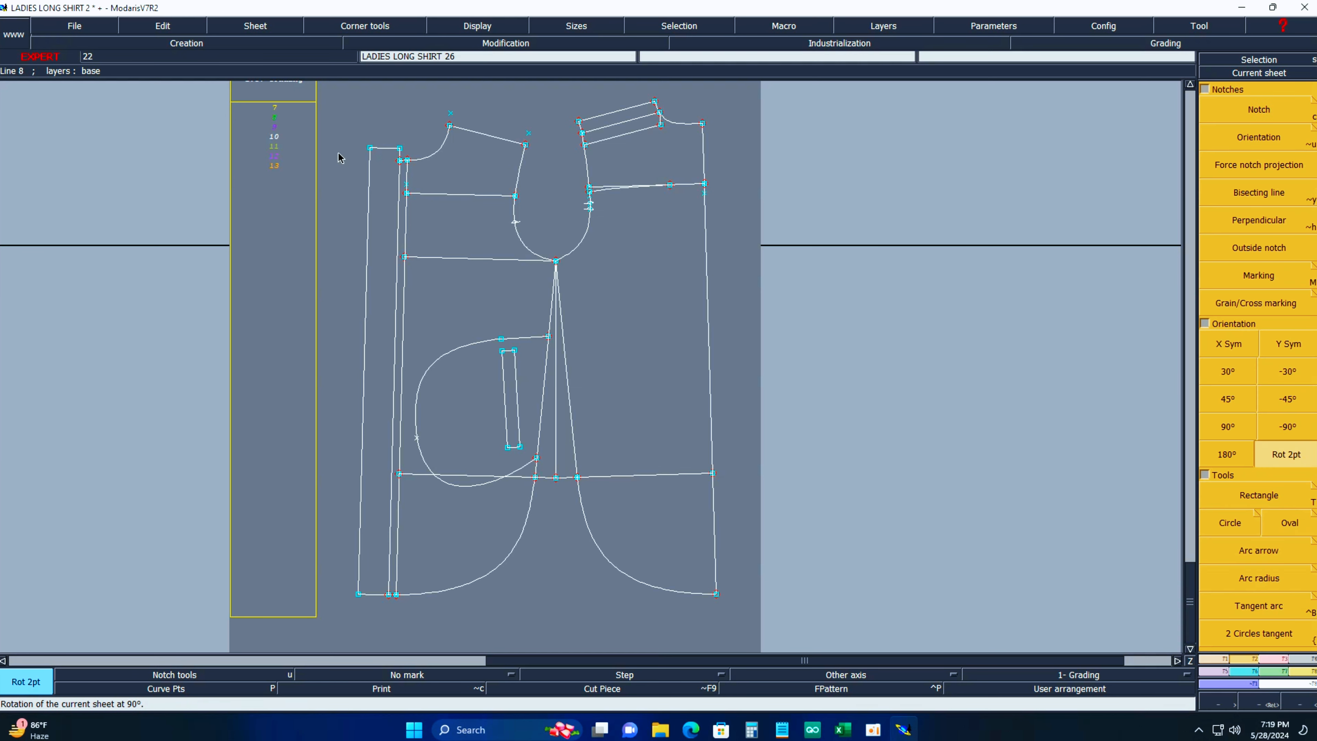
left_click(359, 594)
Delete the back hem curve, back side seam, centre side line and back armhole from the rotated second copy.
key("Delete")
left_click(579, 327)
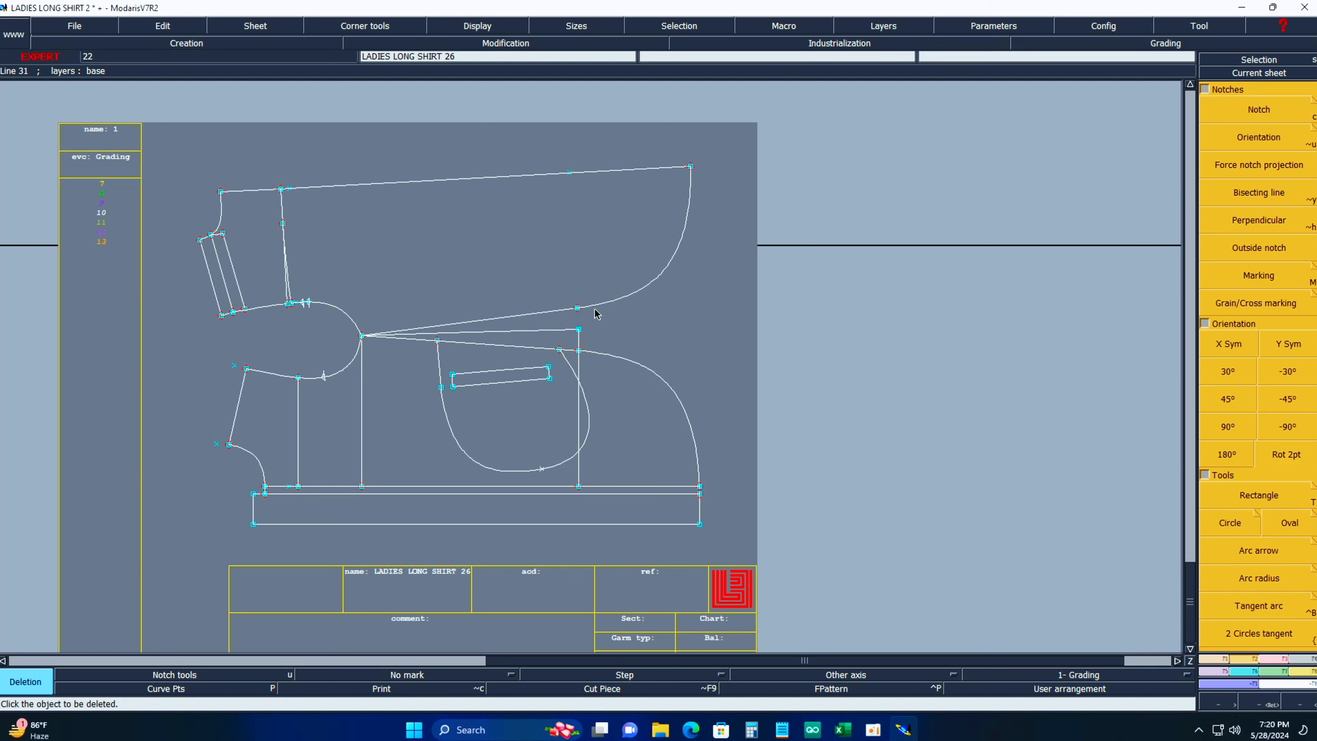
left_click(596, 310)
key("ctrl+z")
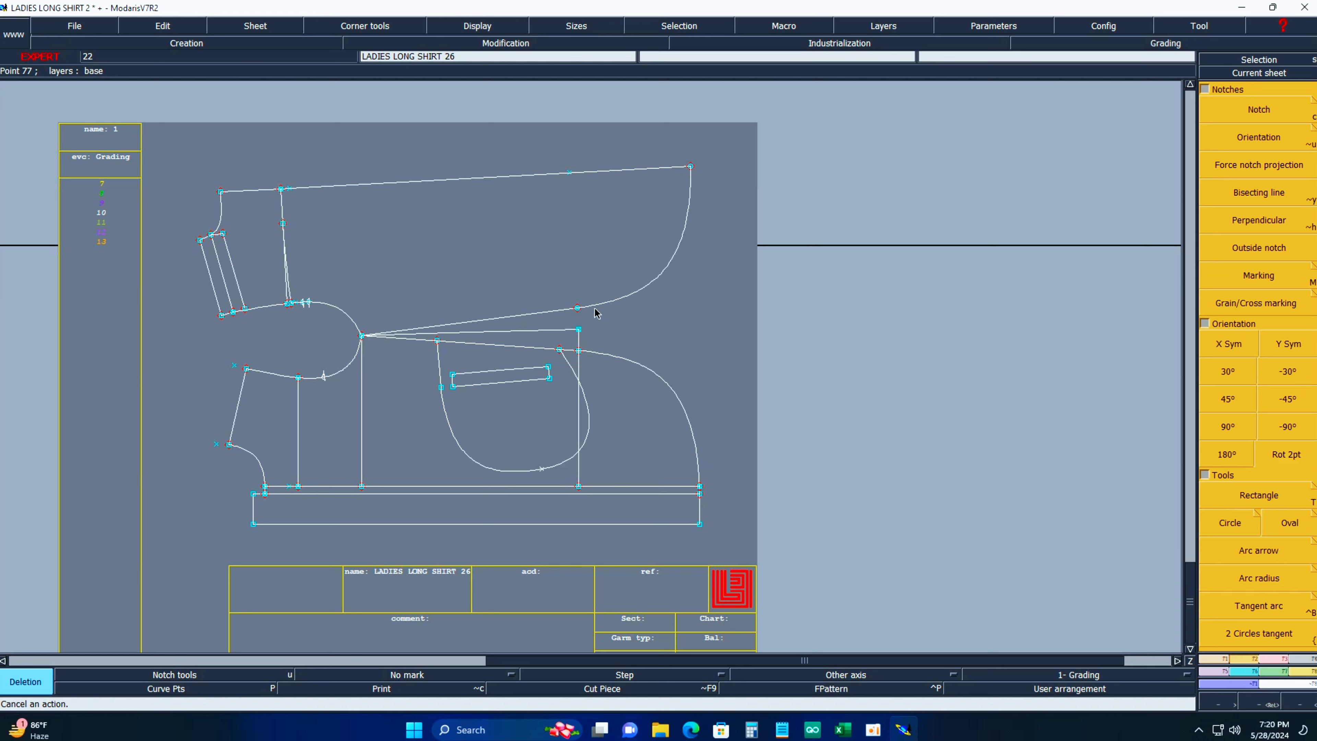
left_click(597, 311)
left_click(547, 313)
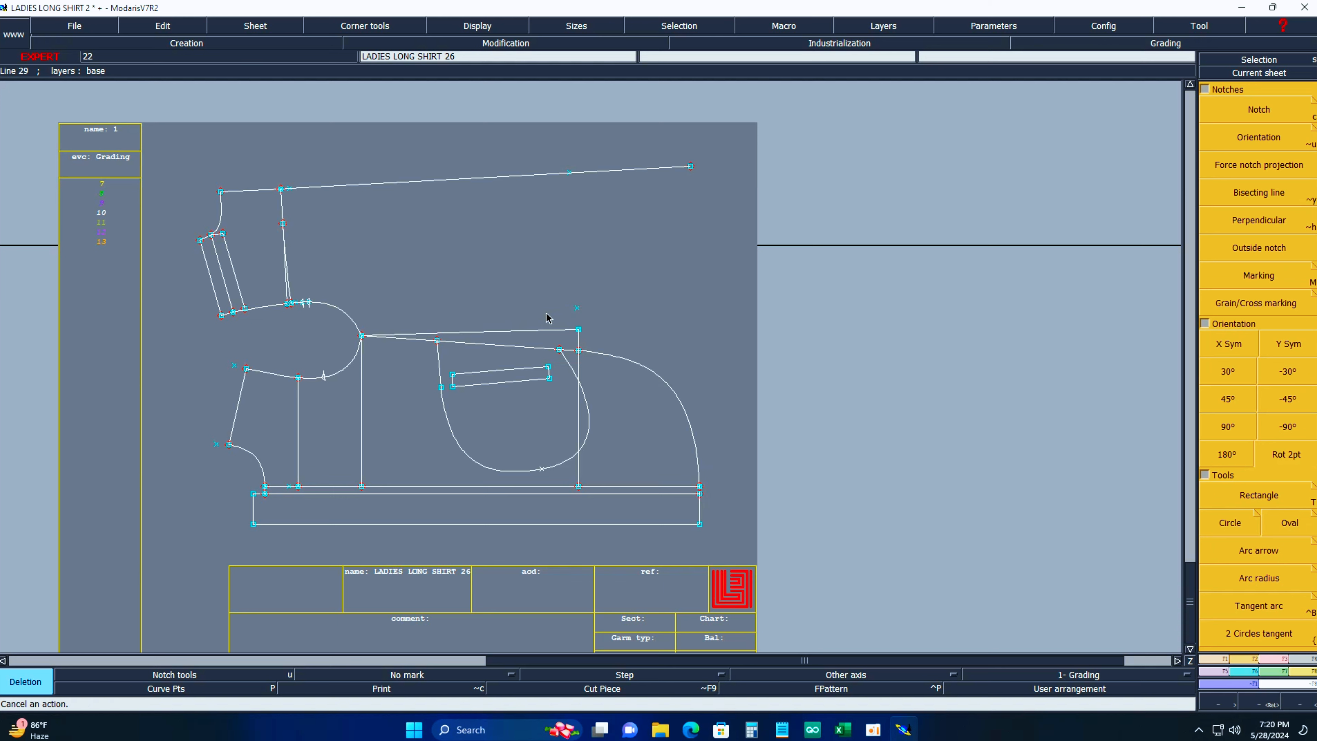
left_click(346, 314)
left_click(465, 334)
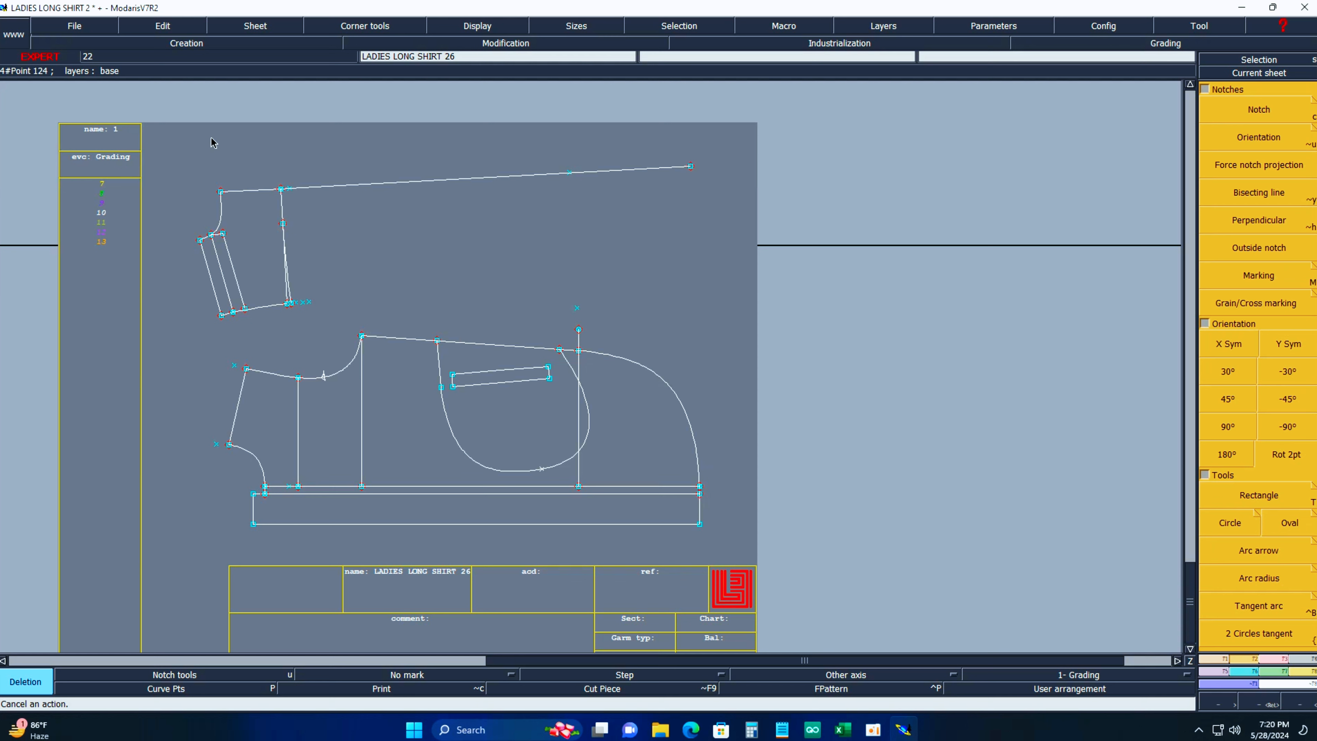
Delete the remaining back yoke, neckline, shoulder and centre back lines plus the stray points, leaving only the front.
left_click_drag(143, 124, 735, 329)
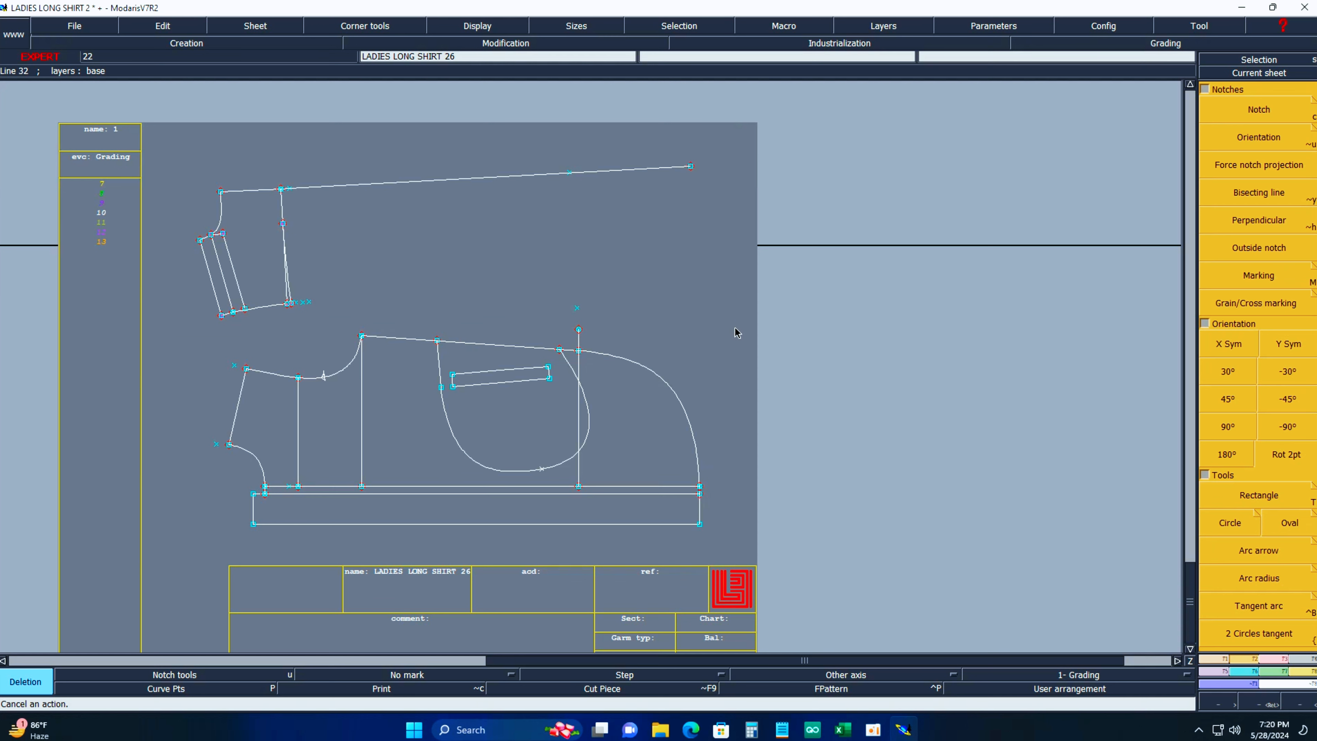
left_click(339, 185)
left_click_drag(190, 196, 322, 332)
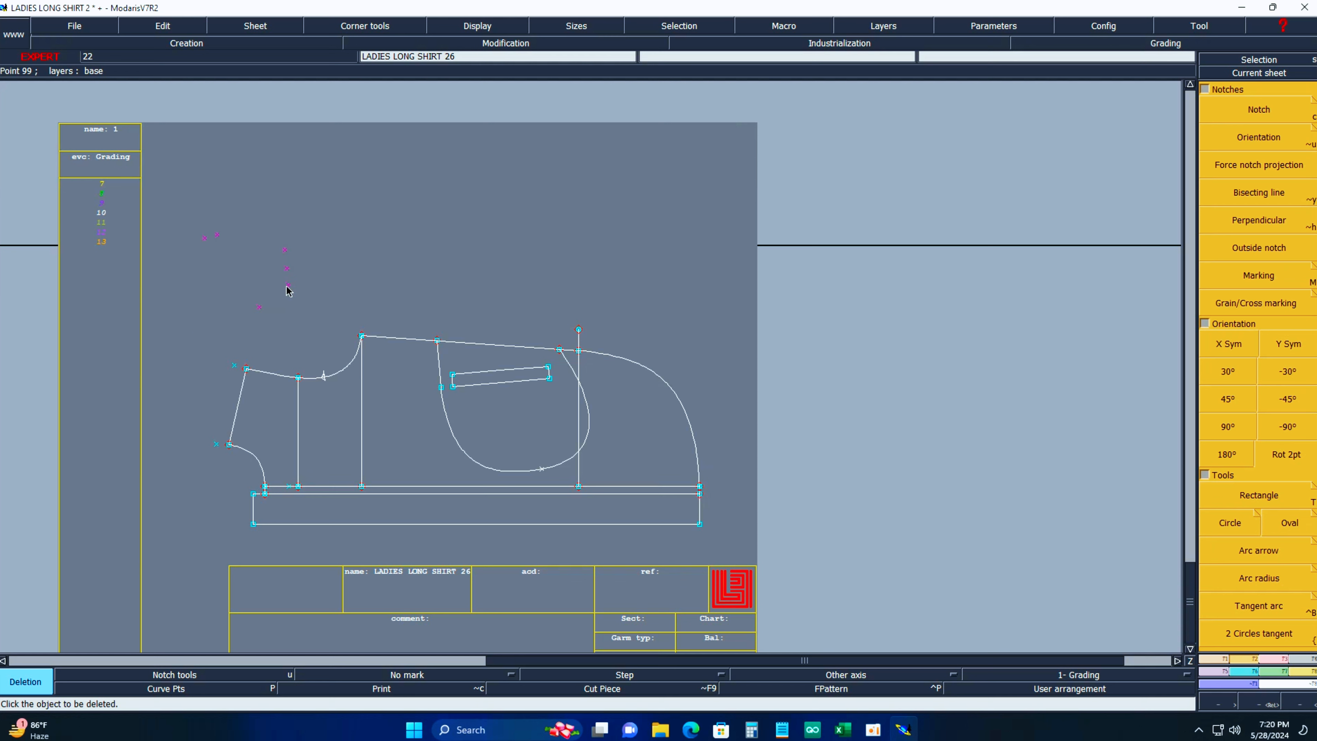
left_click(218, 446)
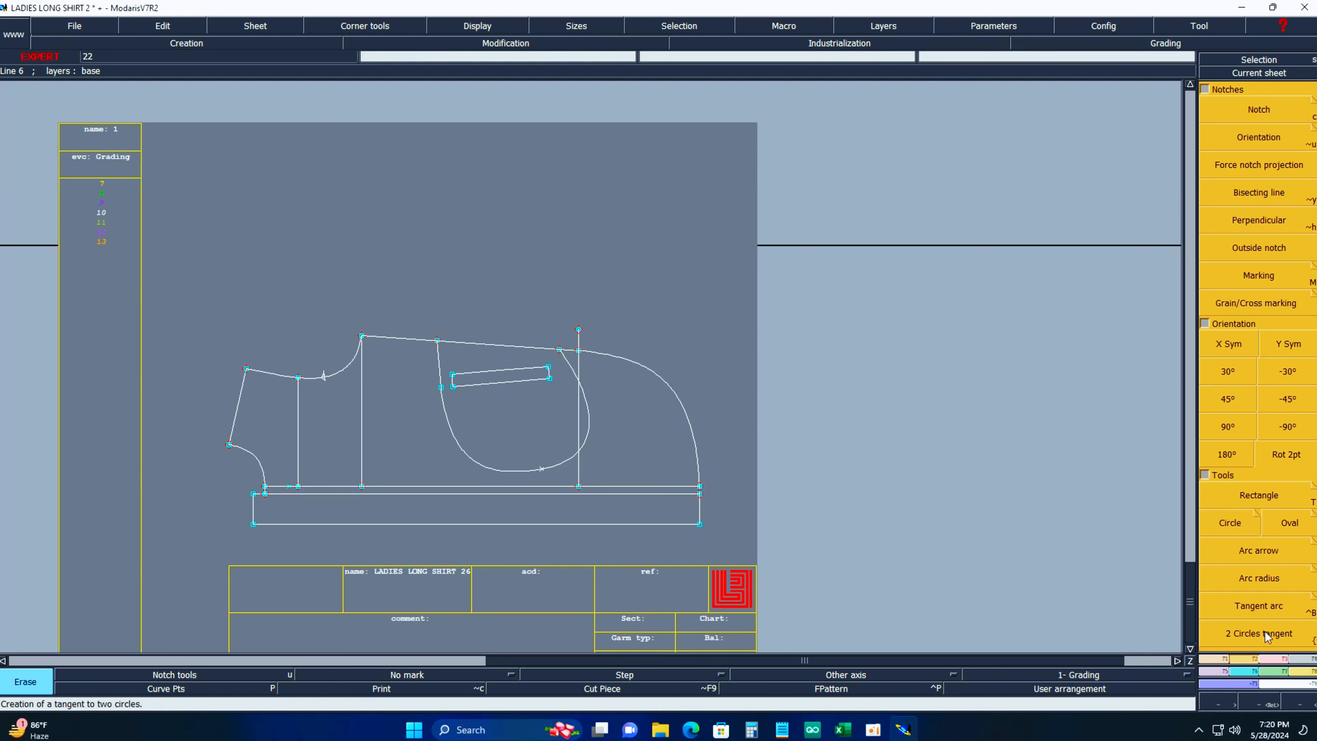
Trim the front hip line to the front side seam with Adjust 2 lines and delete the leftover point.
left_click(1283, 207)
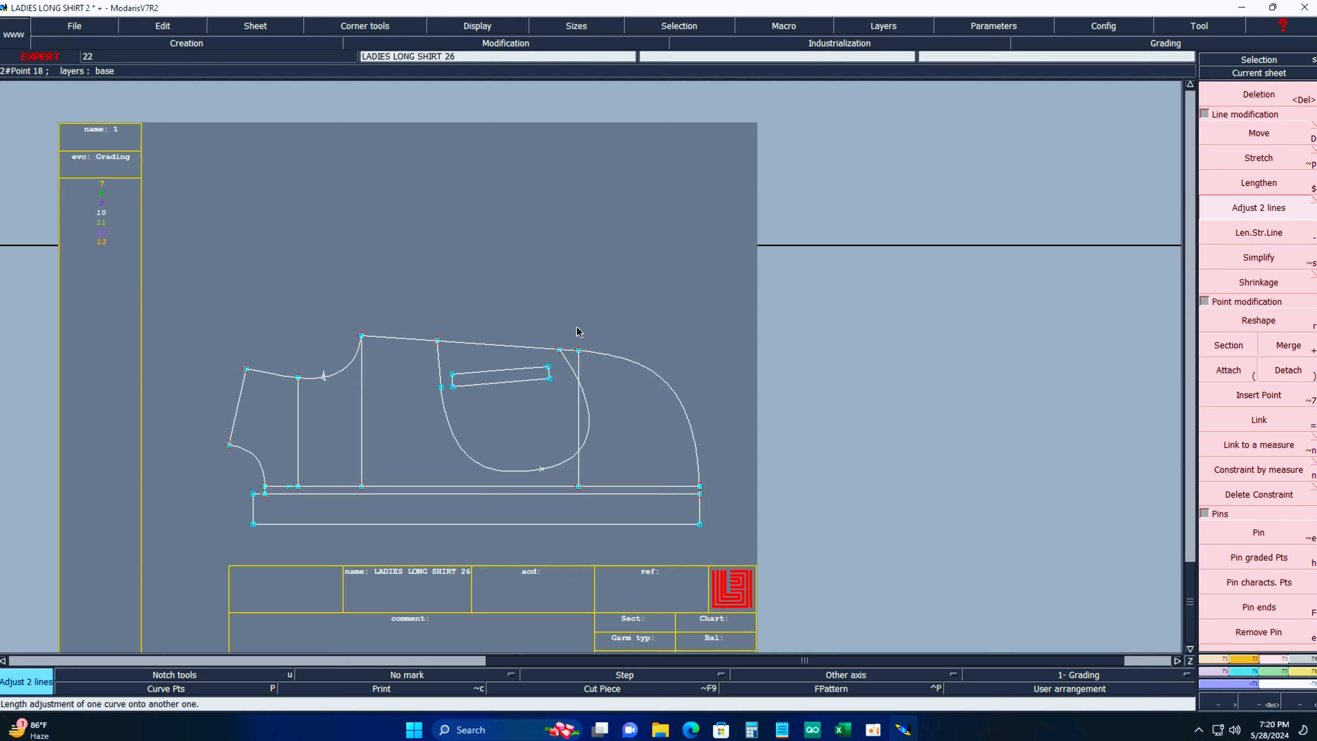
key("Delete")
left_click(578, 330)
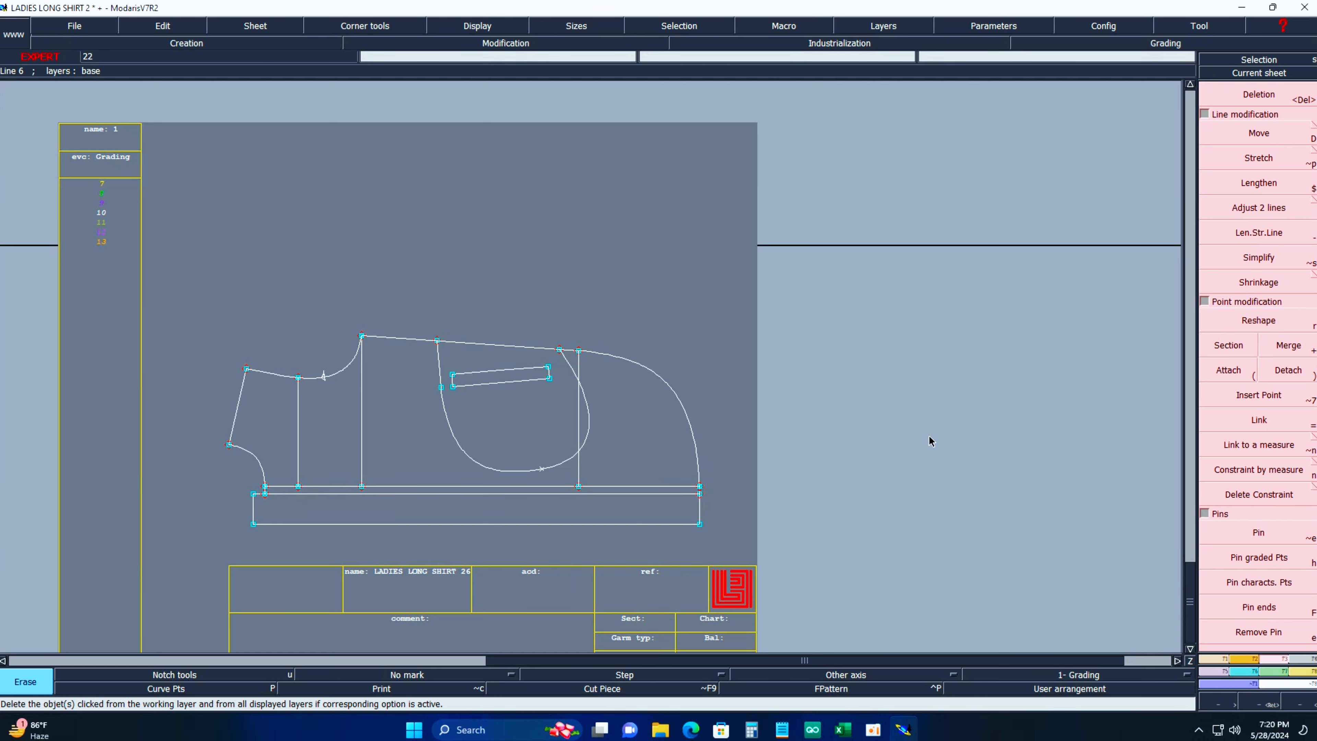
Arrange all sheets and delete the two sheets holding filled cut pieces.
key("j")
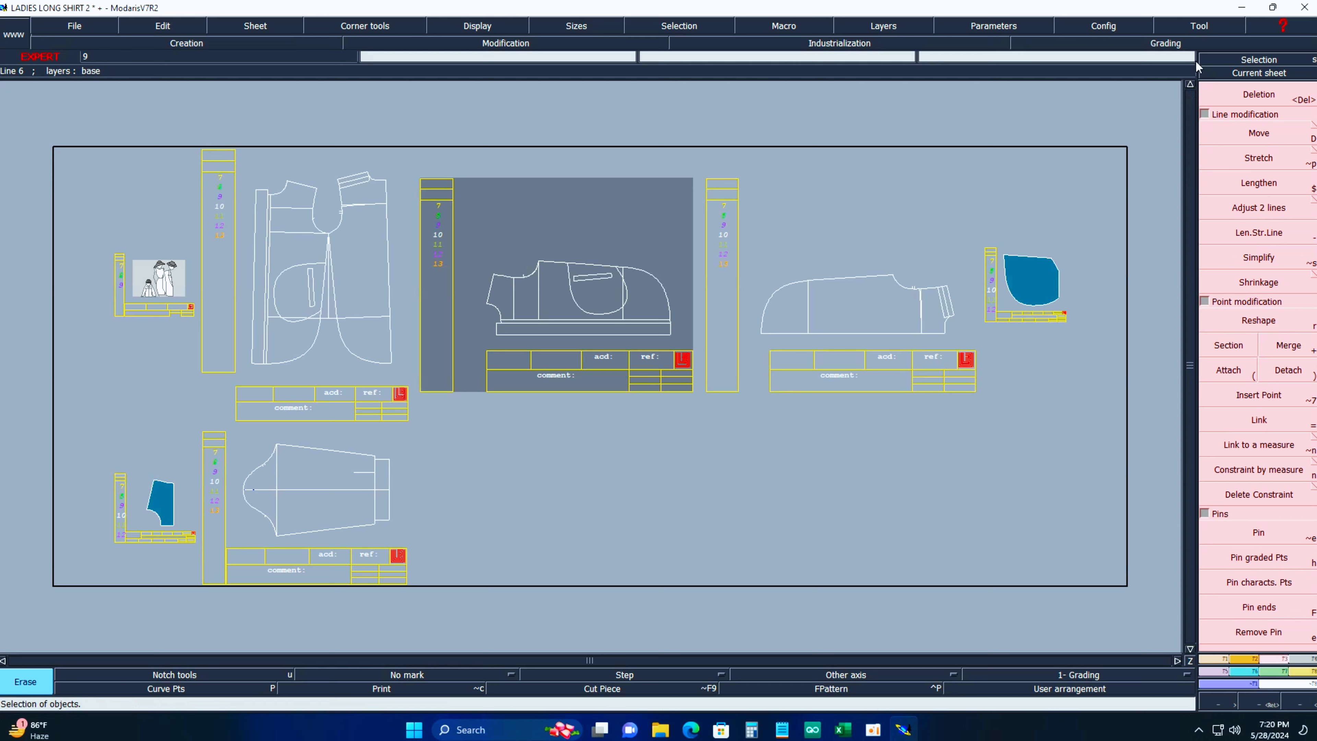
left_click(1259, 73)
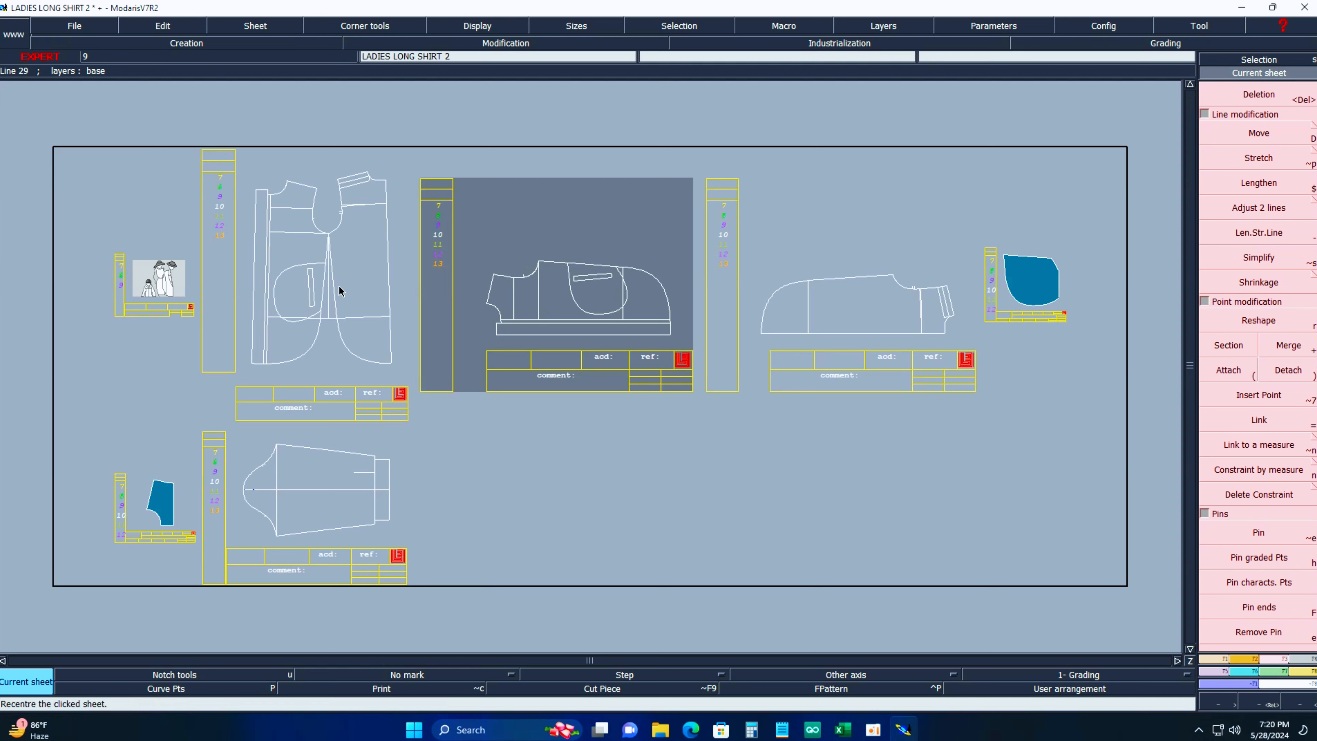
key("Delete")
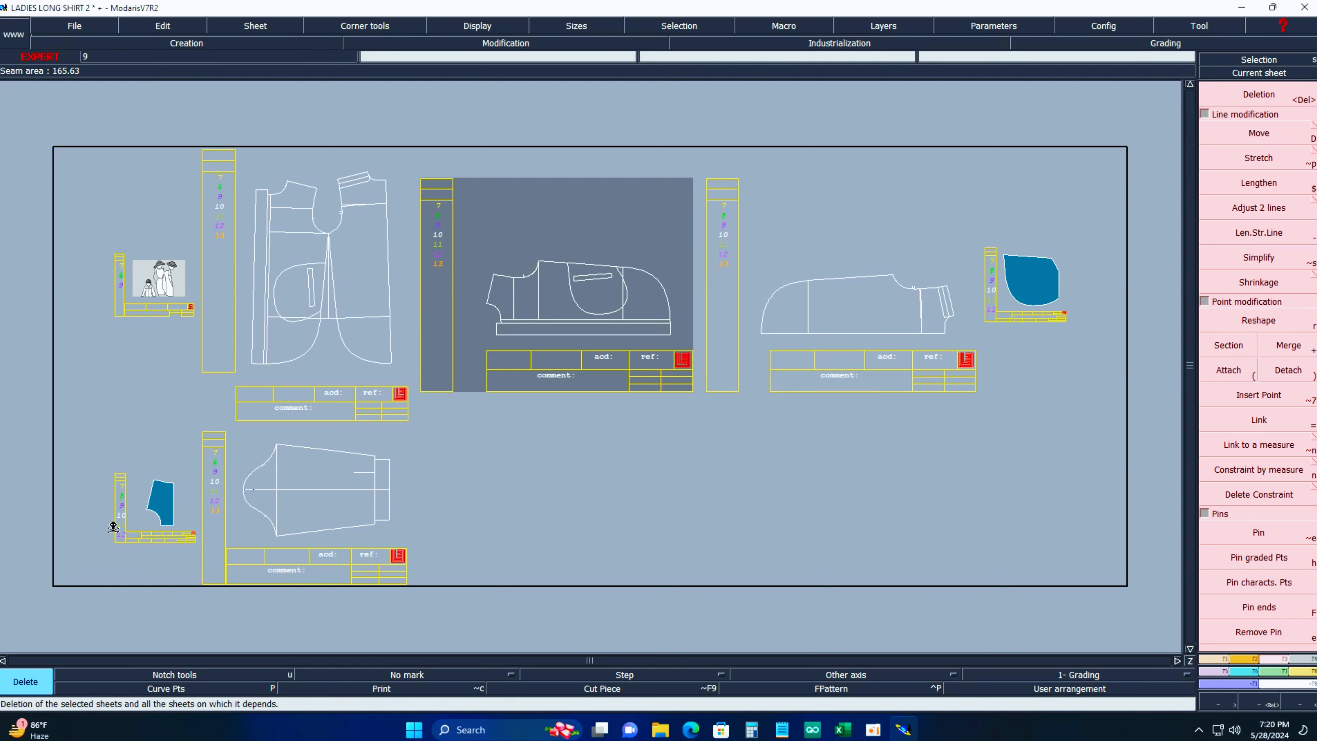
left_click(158, 504)
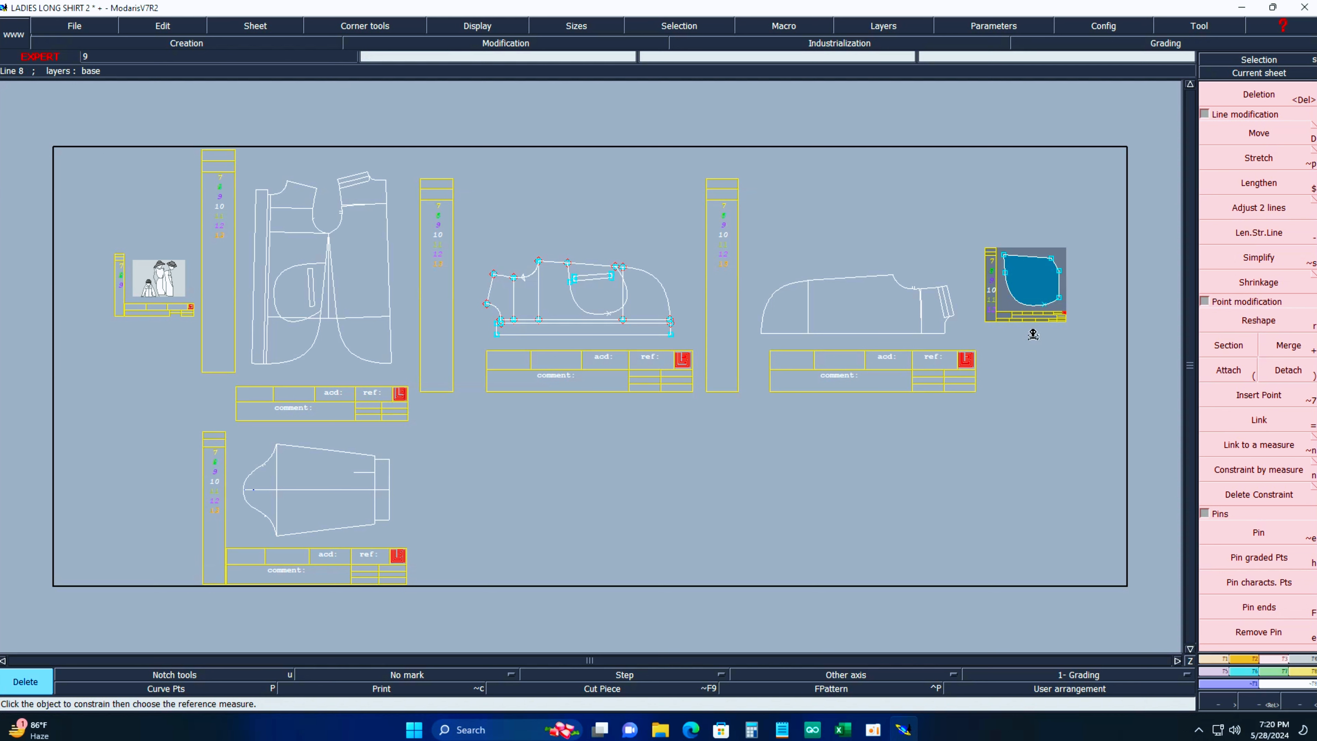
left_click(1041, 295)
left_click(1148, 524)
key("Escape")
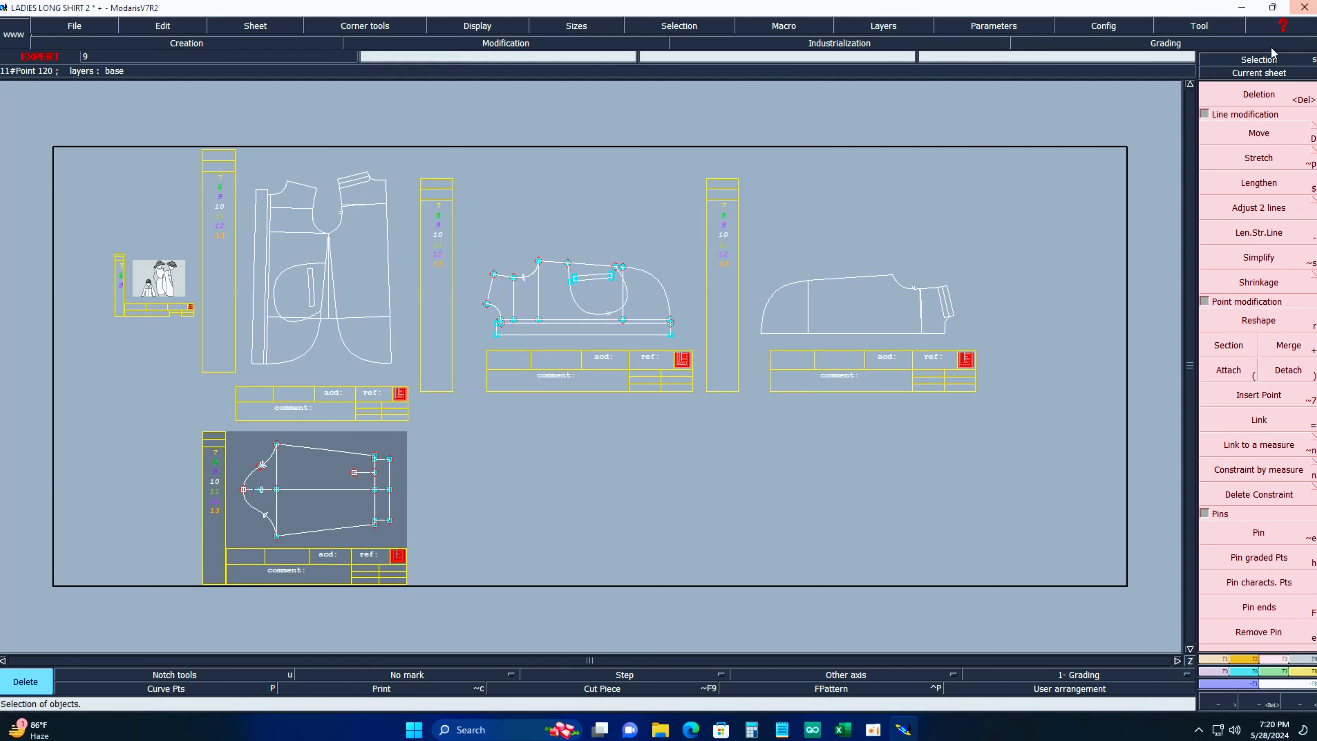
Copy the original front and back construction sheet once more and make the new copy current.
left_click(338, 312)
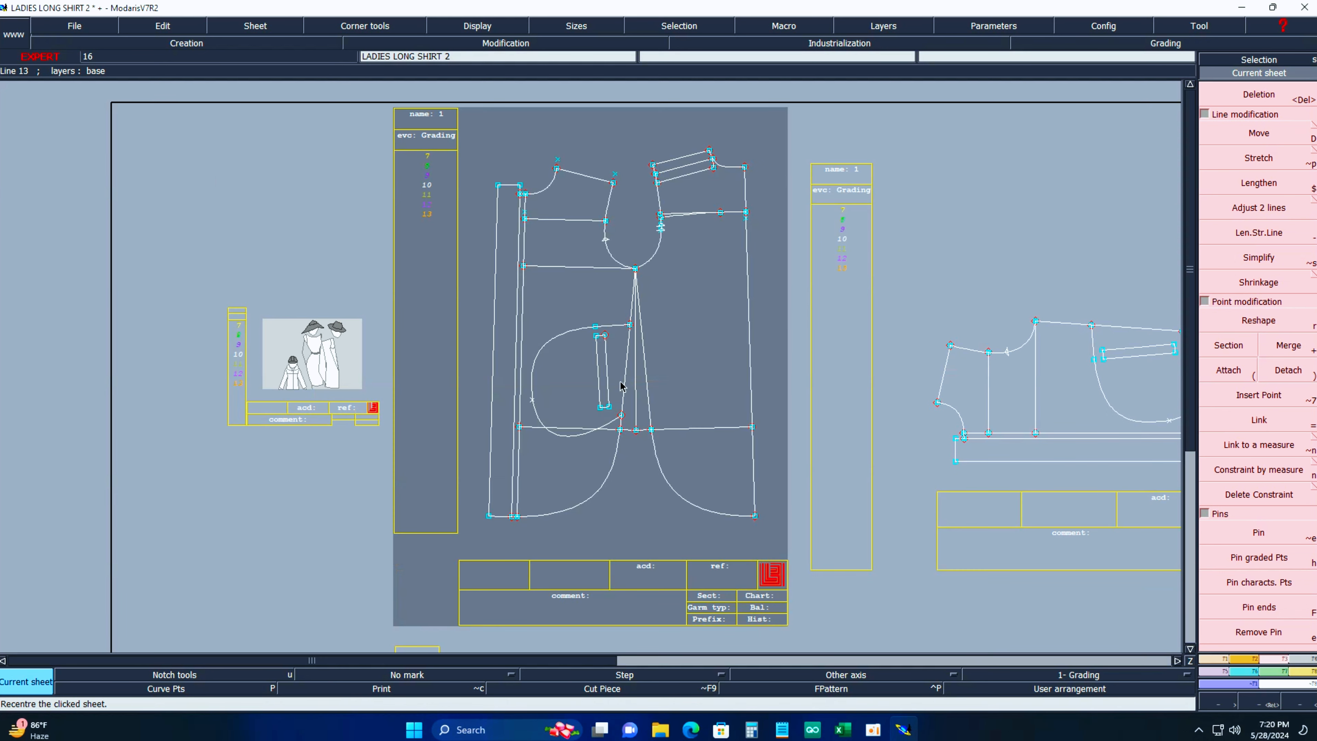
key("c")
left_click(641, 370)
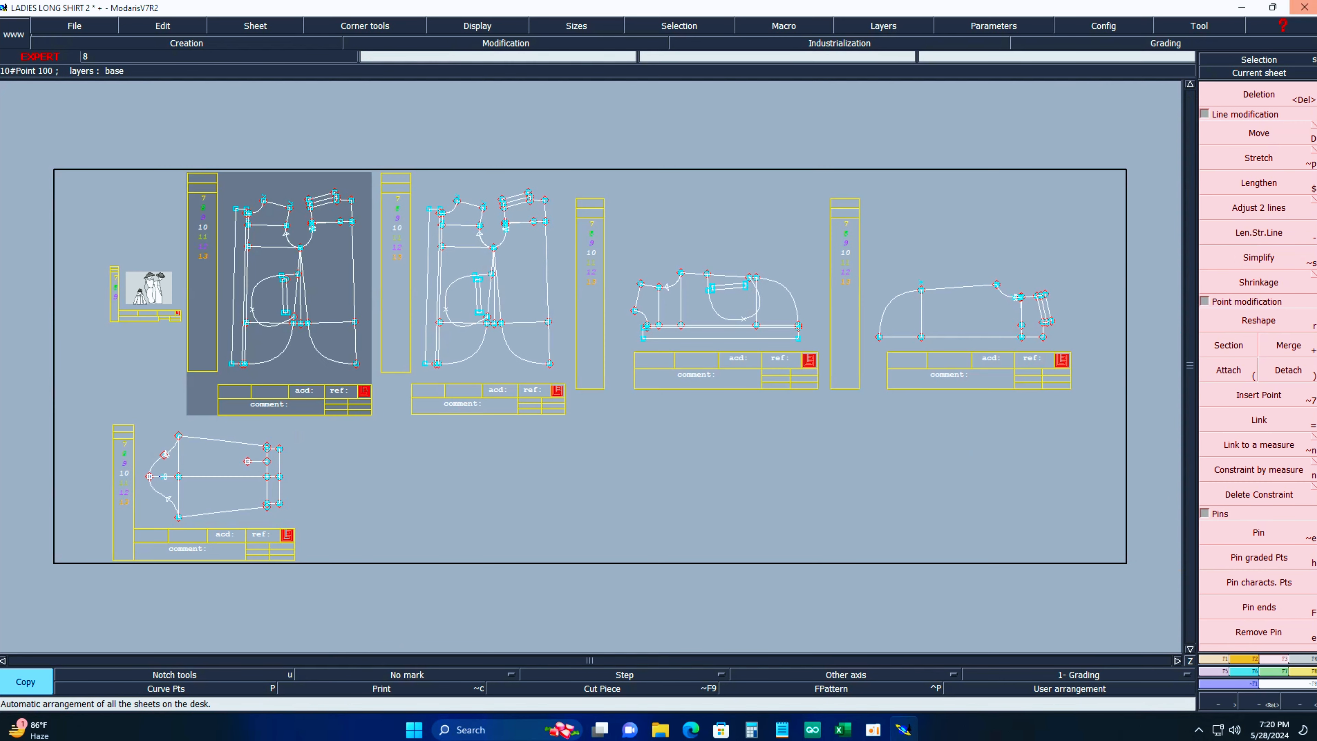
left_click(1282, 73)
left_click(482, 264)
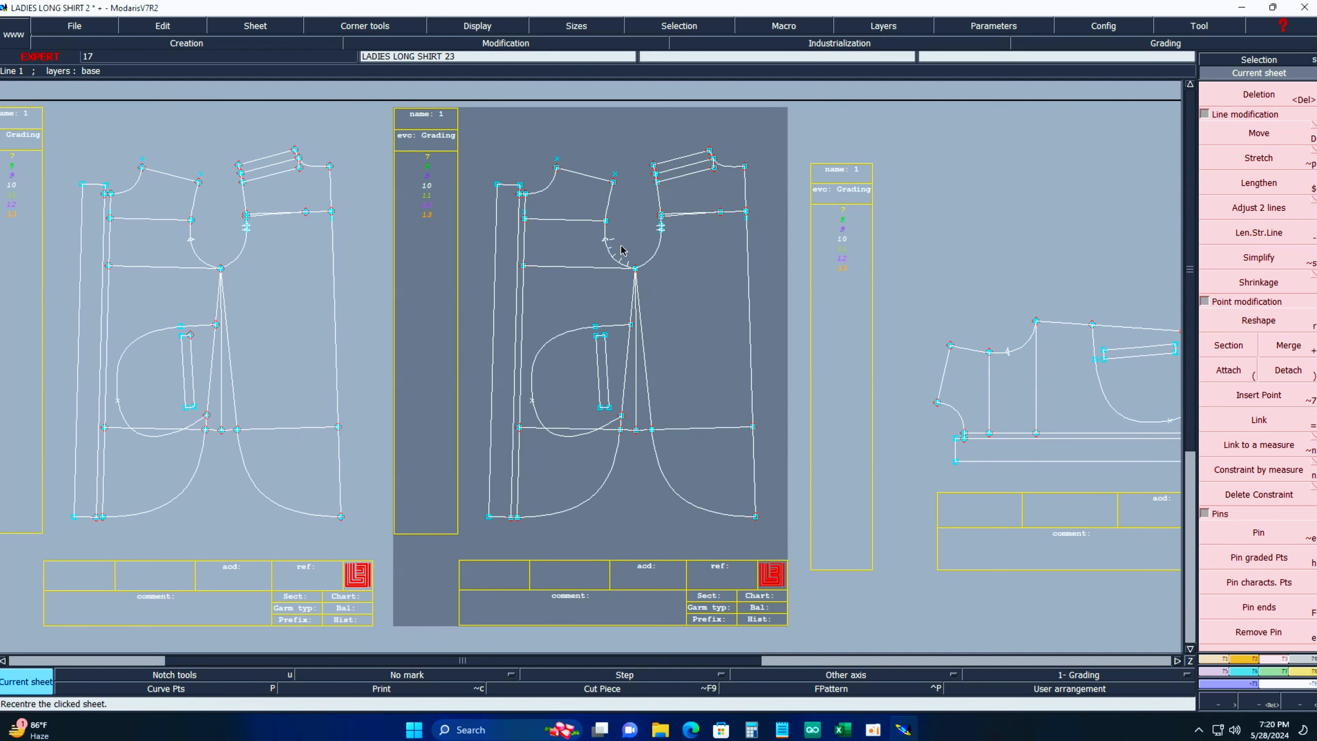
Delete the placket, front edge line, curved pocket and narrow pocket opening from the new copy.
key("z")
mouse_move(391, 185)
left_mouse_down()
mouse_move(626, 359)
mouse_move(837, 548)
left_mouse_up()
key("Delete")
left_click(399, 384)
left_click(434, 371)
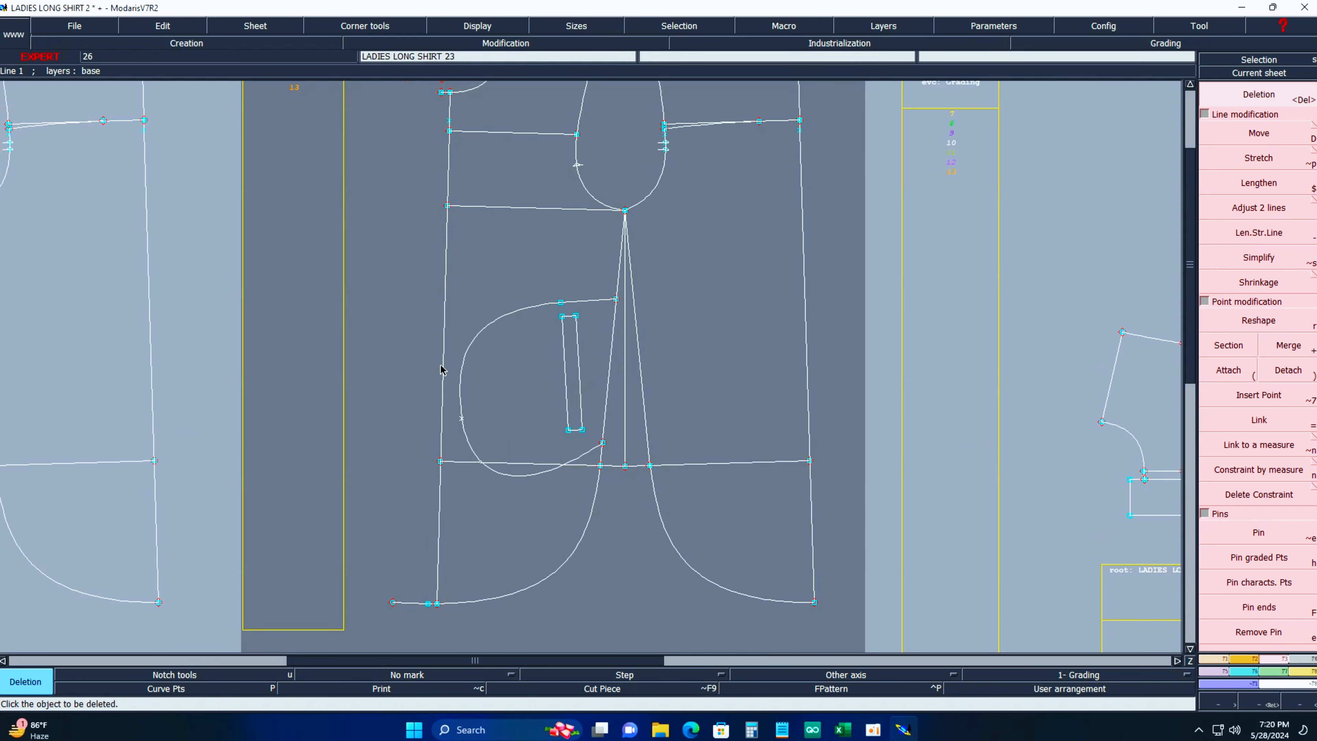
left_click(444, 364)
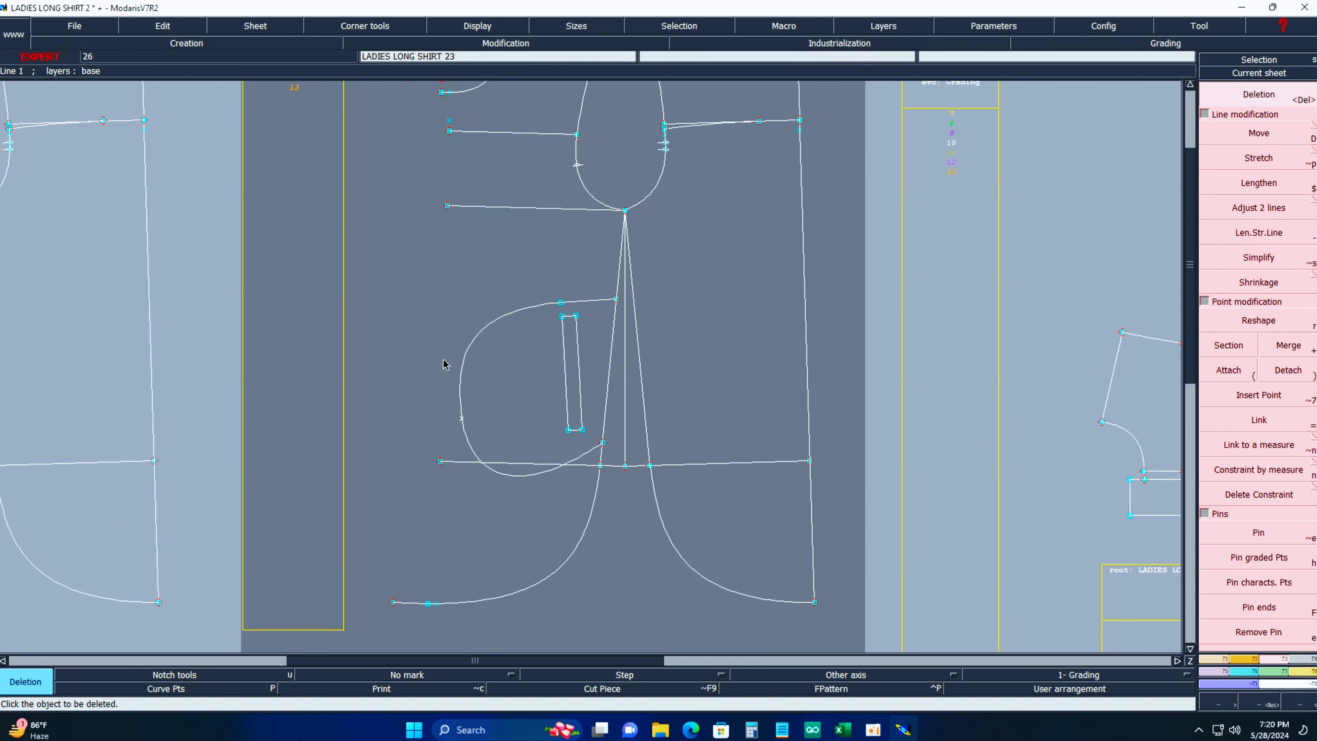
left_click(517, 476)
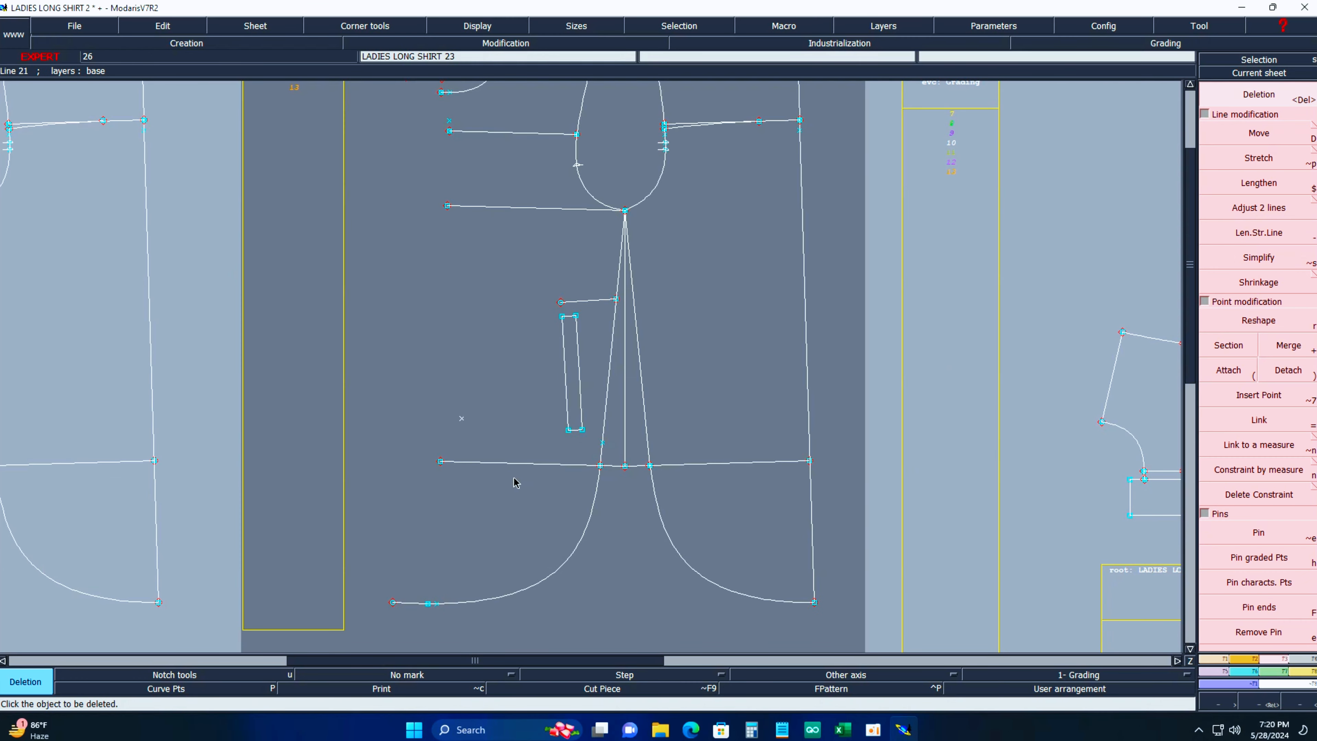
left_click(590, 301)
left_click_drag(518, 275, 701, 331)
left_click_drag(507, 284, 590, 450)
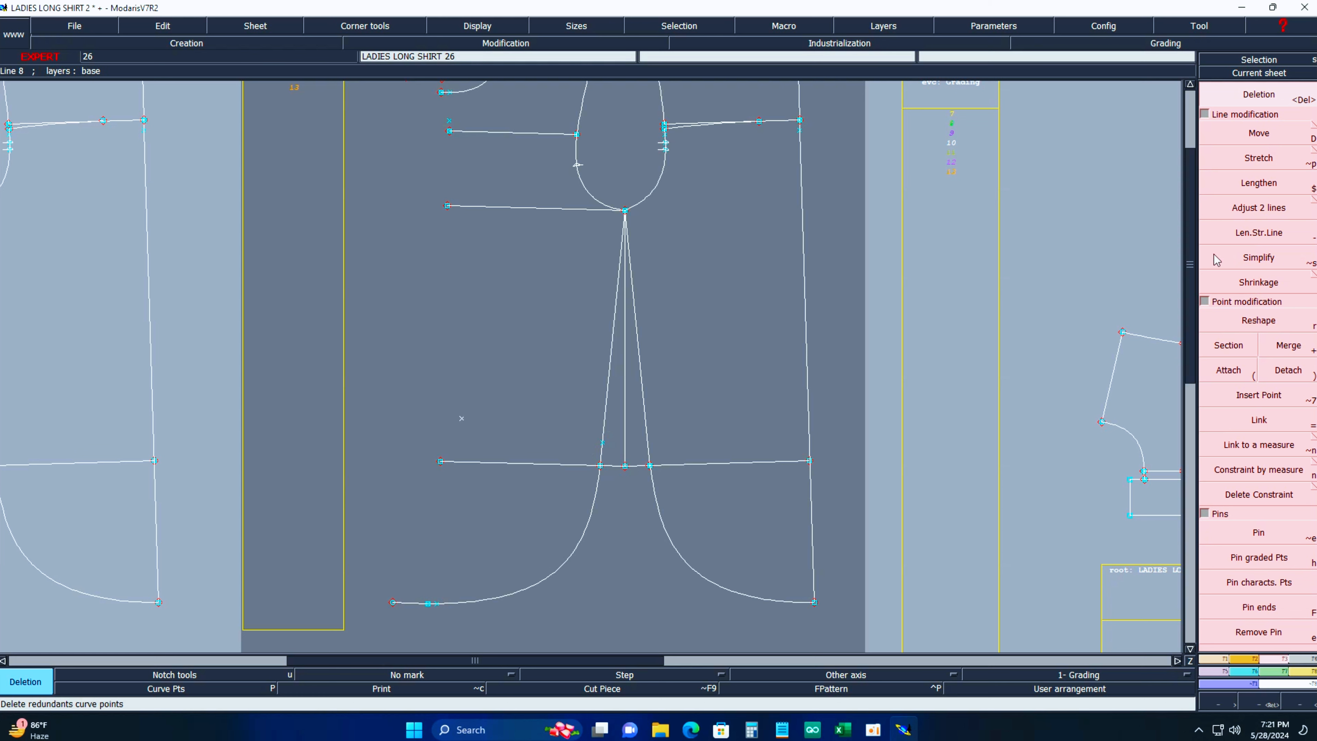
Trim the hip line to both side seams with Adjust 2 lines and delete the front and back hem lines.
left_click(1259, 207)
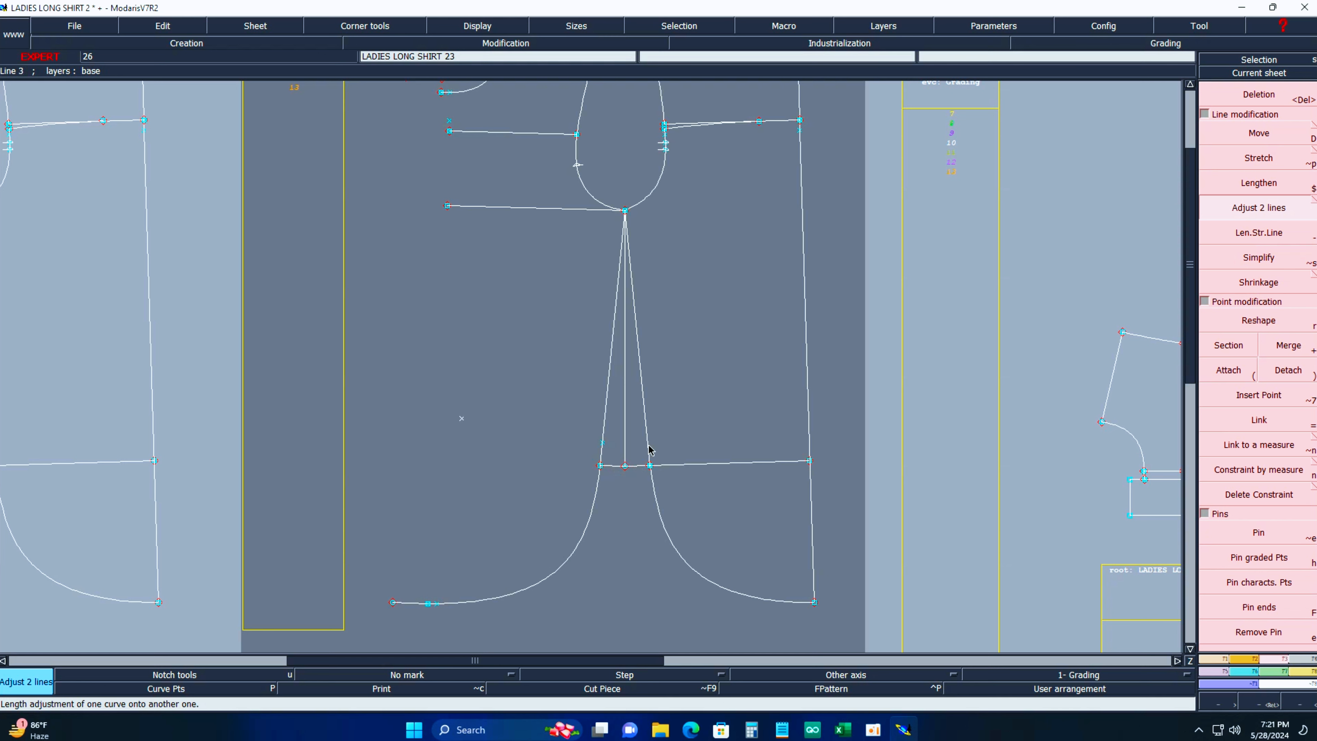
key("Delete")
left_click(658, 515)
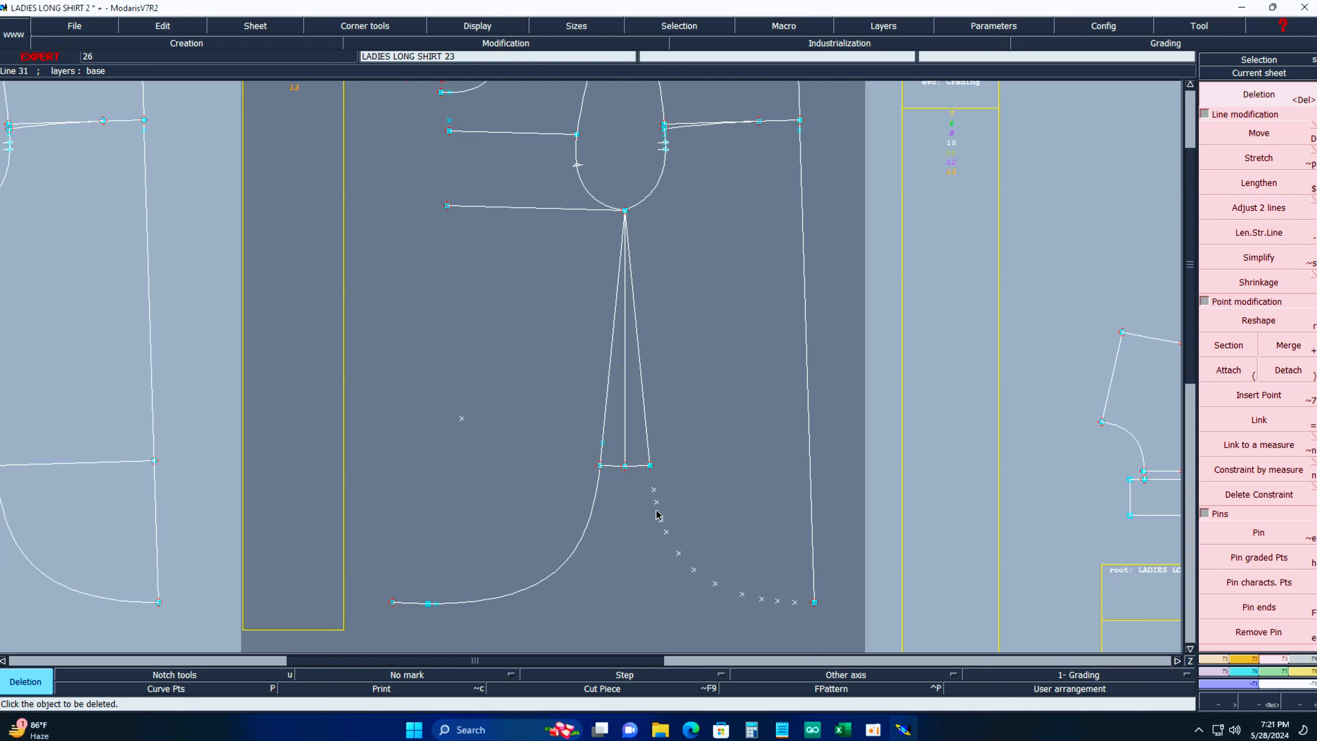
key("ctrl+z")
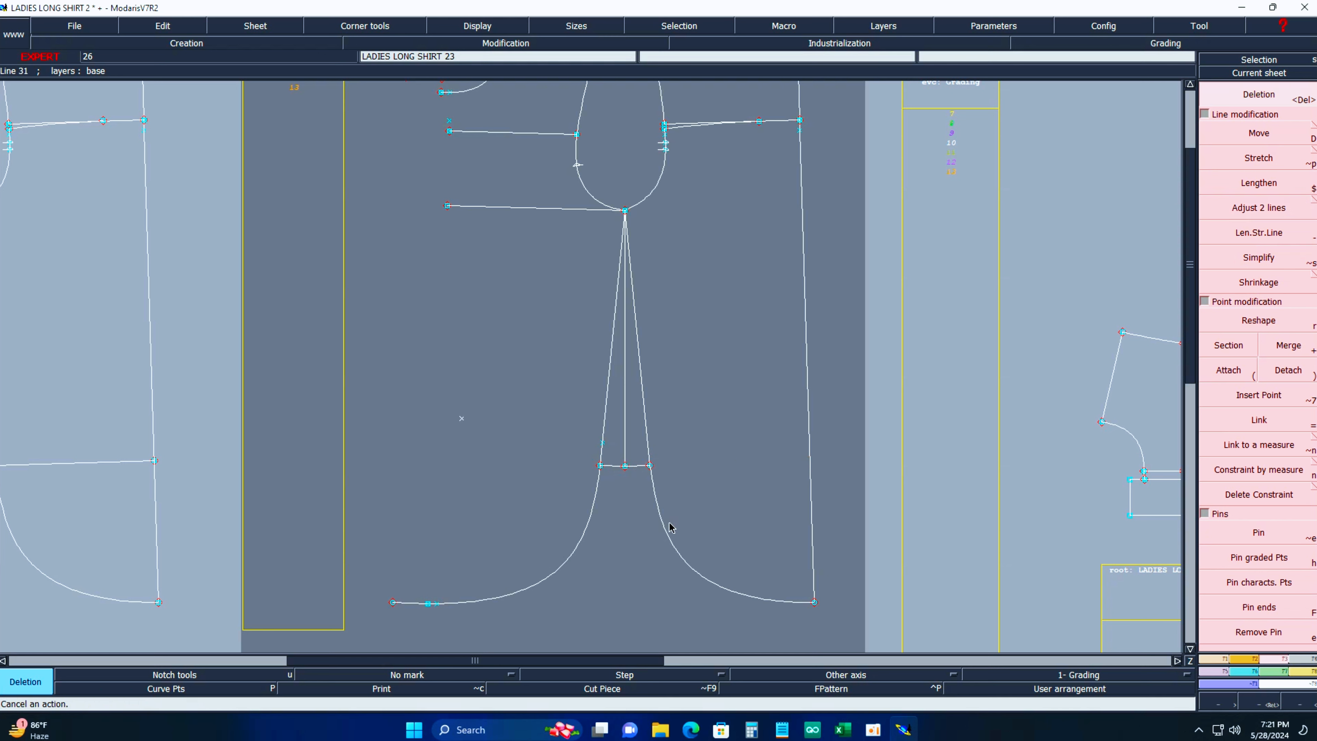
left_click(661, 527)
left_click(595, 515)
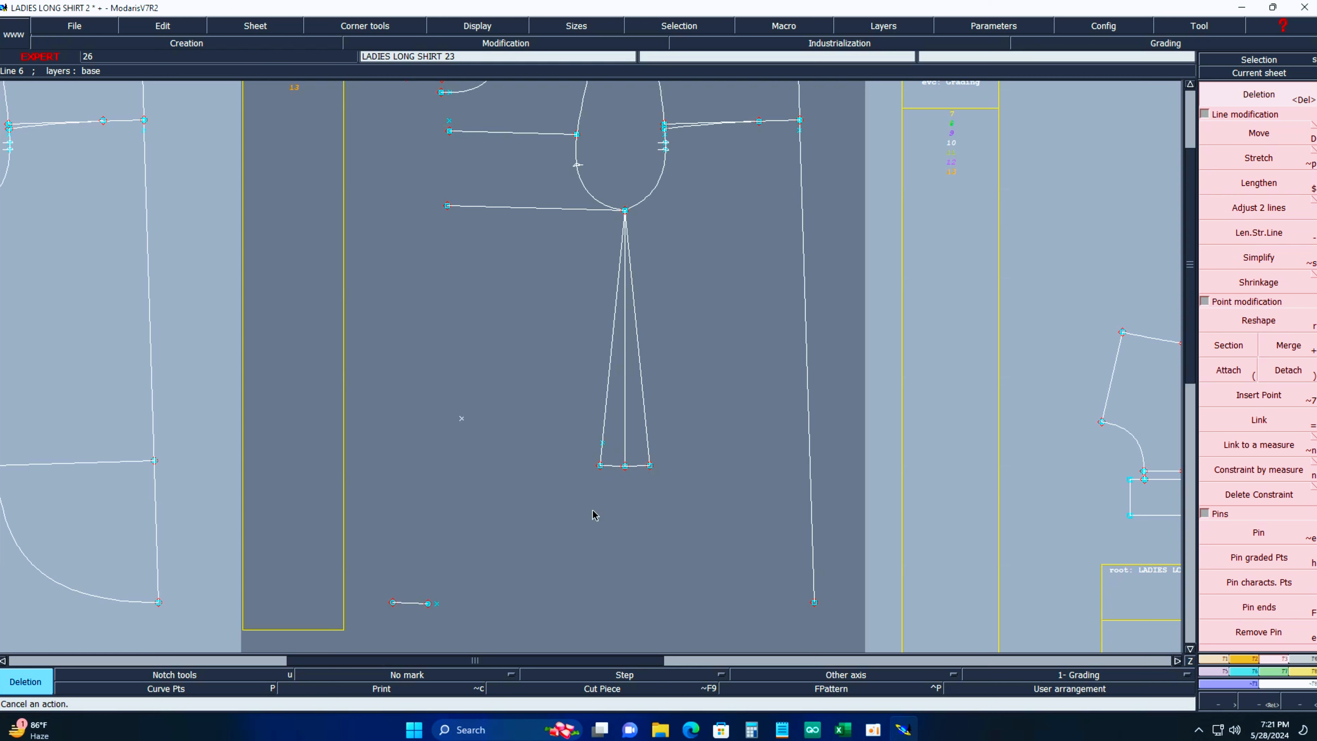
left_click_drag(306, 323, 522, 631)
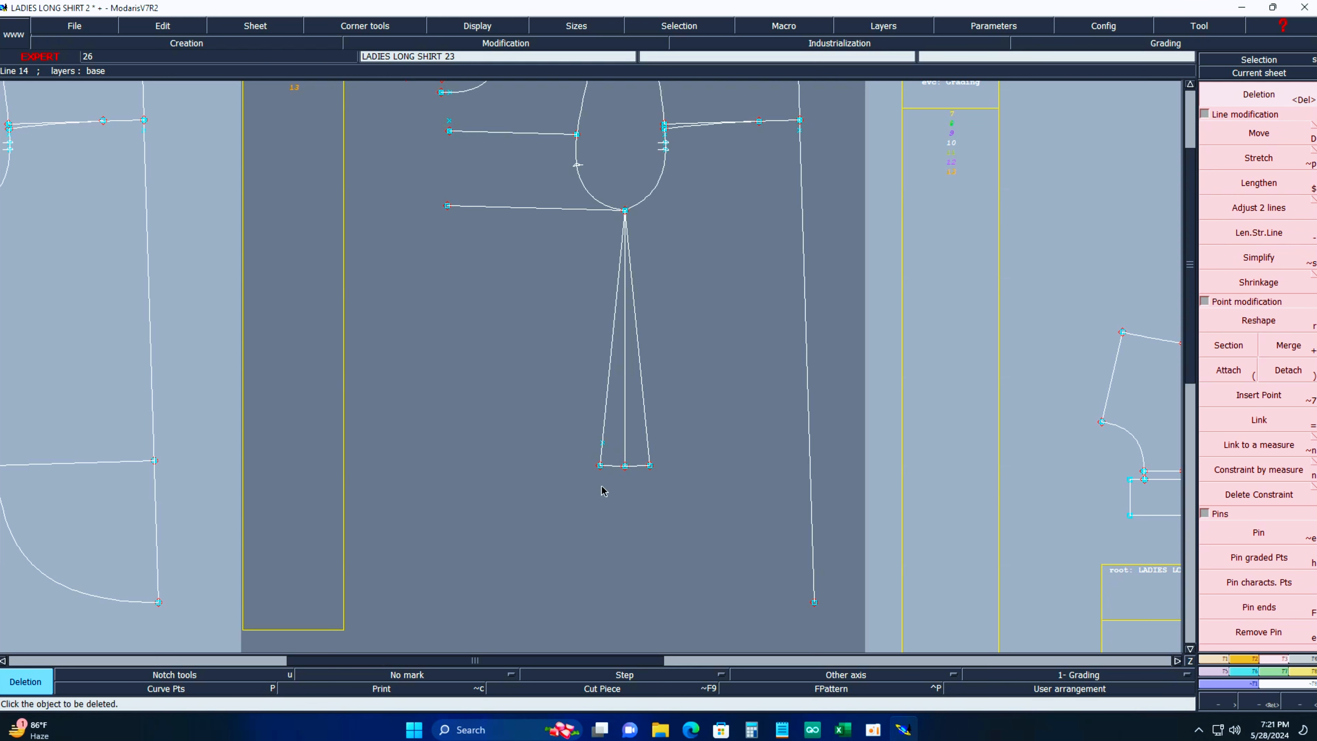
Delete the front chest line and the front and back armhole curves with their leftover curve points.
left_click(559, 210)
left_click(648, 193)
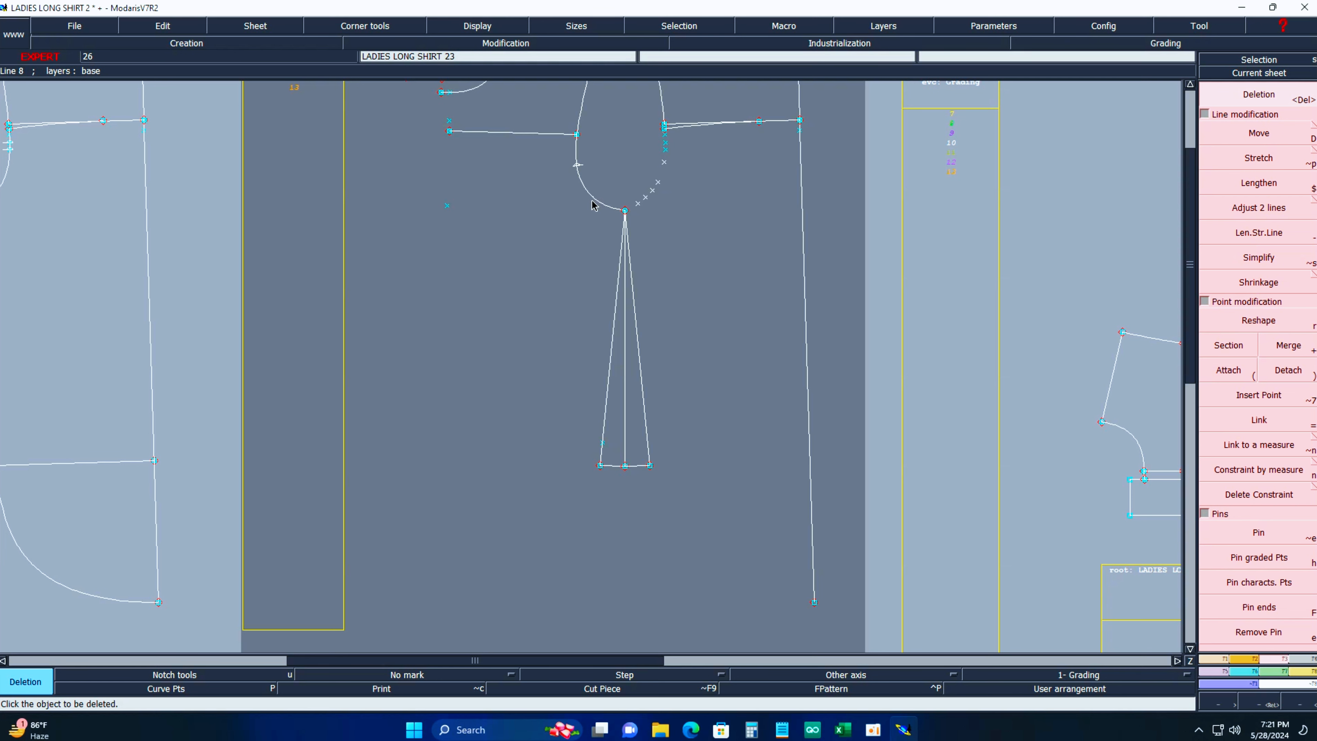
left_click(593, 204)
left_click(651, 191)
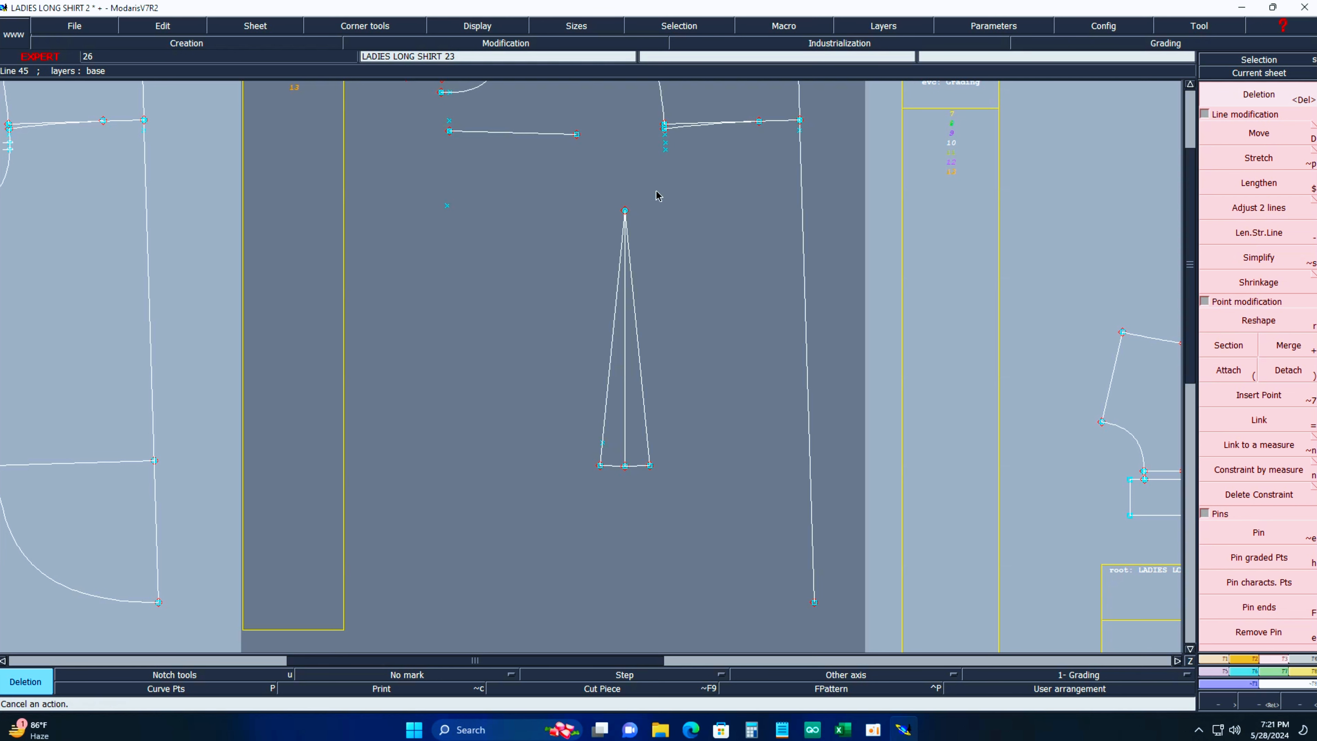
Delete the remaining shoulder, neckline, yoke and centre back lines and stray points, keeping only the triangle between the side seams.
key("Home")
key("Return")
left_click_drag(486, 106, 778, 256)
key("Delete")
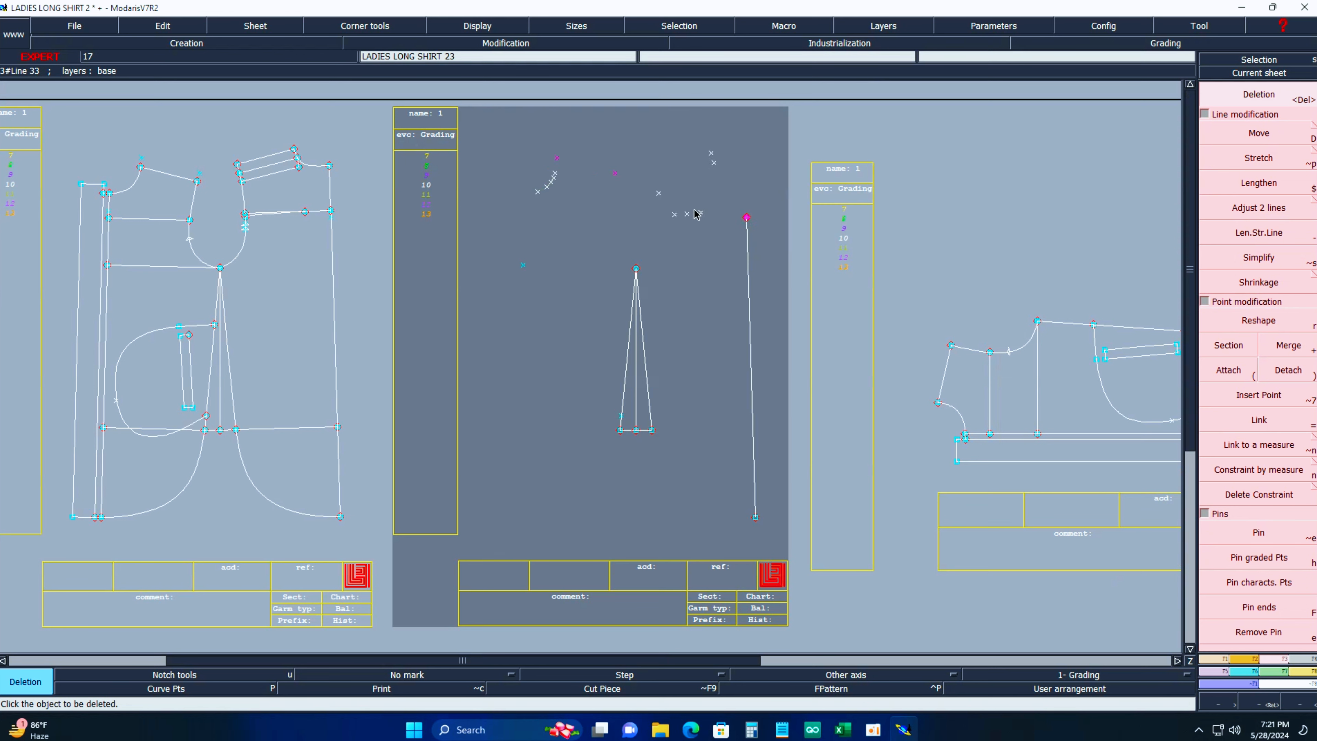
mouse_move(510, 115)
left_mouse_down()
mouse_move(619, 211)
mouse_move(726, 250)
left_mouse_up()
left_click_drag(498, 110, 604, 328)
key("Delete")
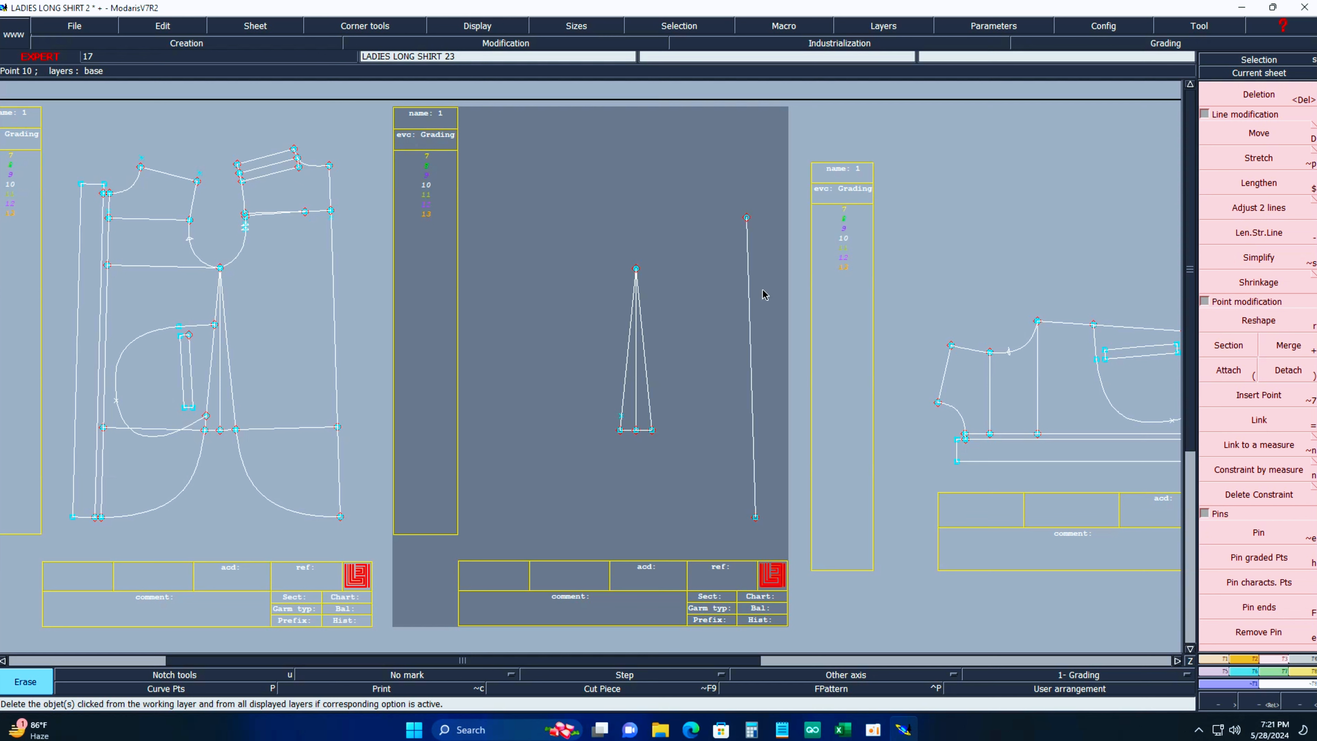
left_click(749, 293)
key("Delete")
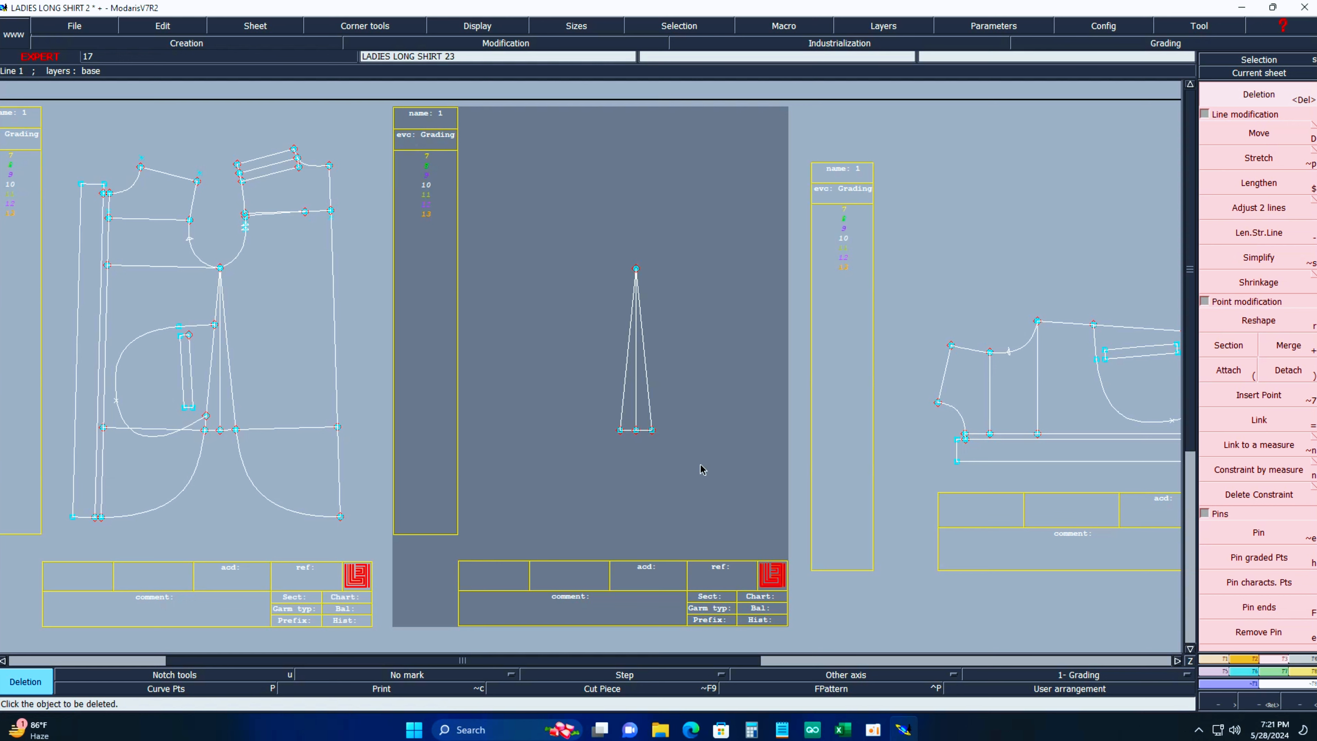
Arrange all sheets and rotate the back sheet by 90° twice so its neckline faces the same way as the front.
key("j")
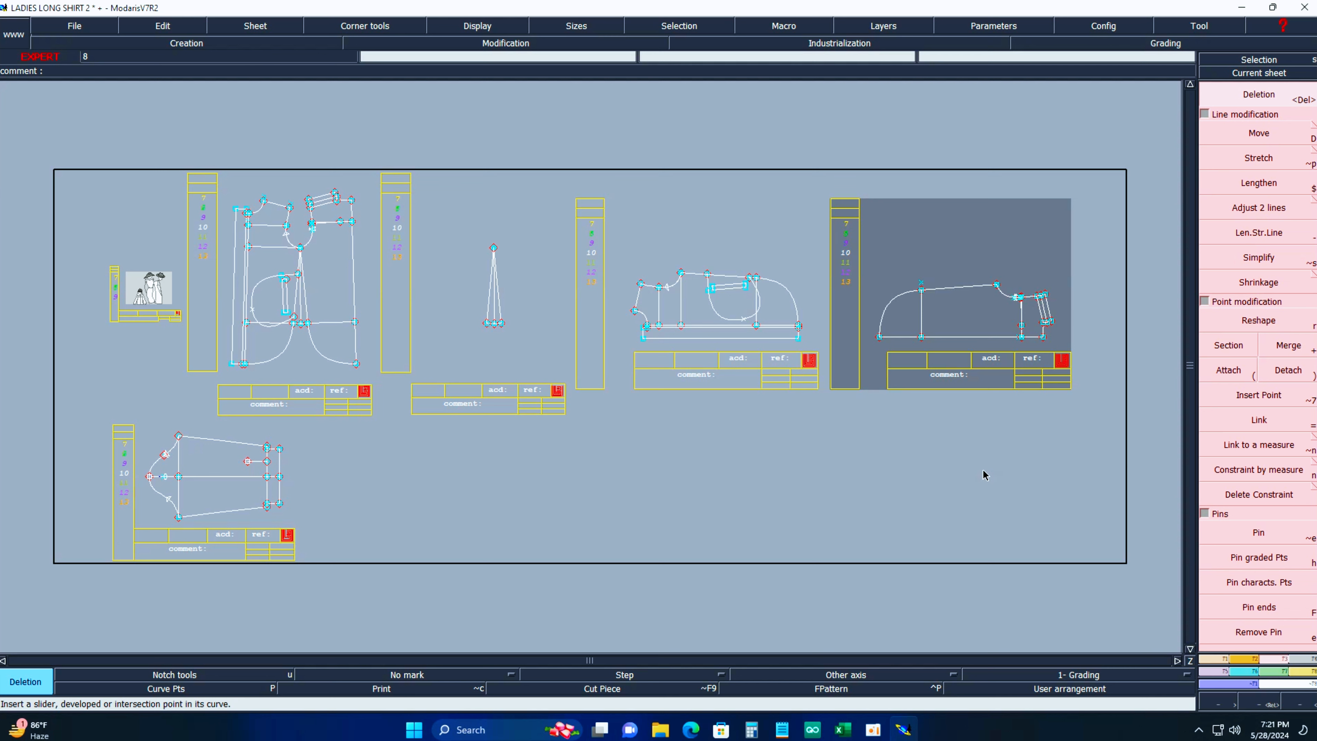
left_click(1251, 660)
left_click(1234, 437)
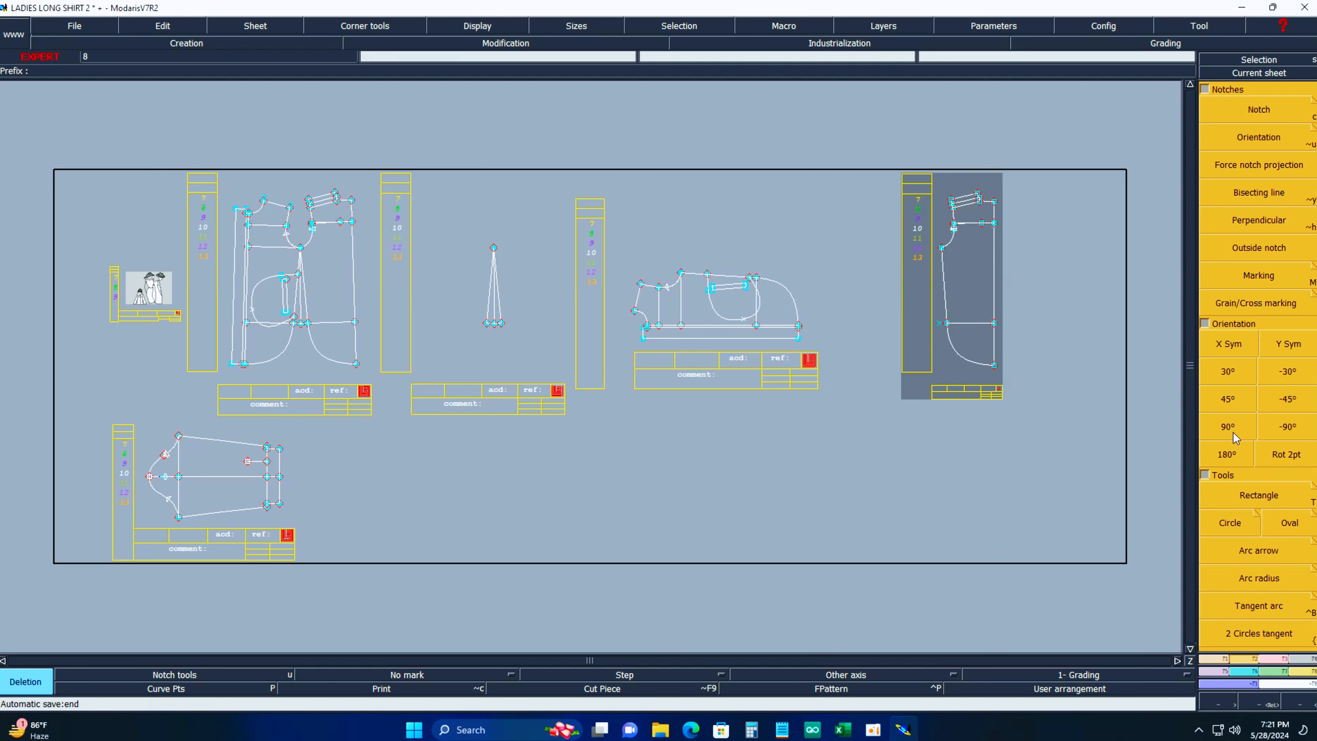
left_click(1206, 430)
key("z")
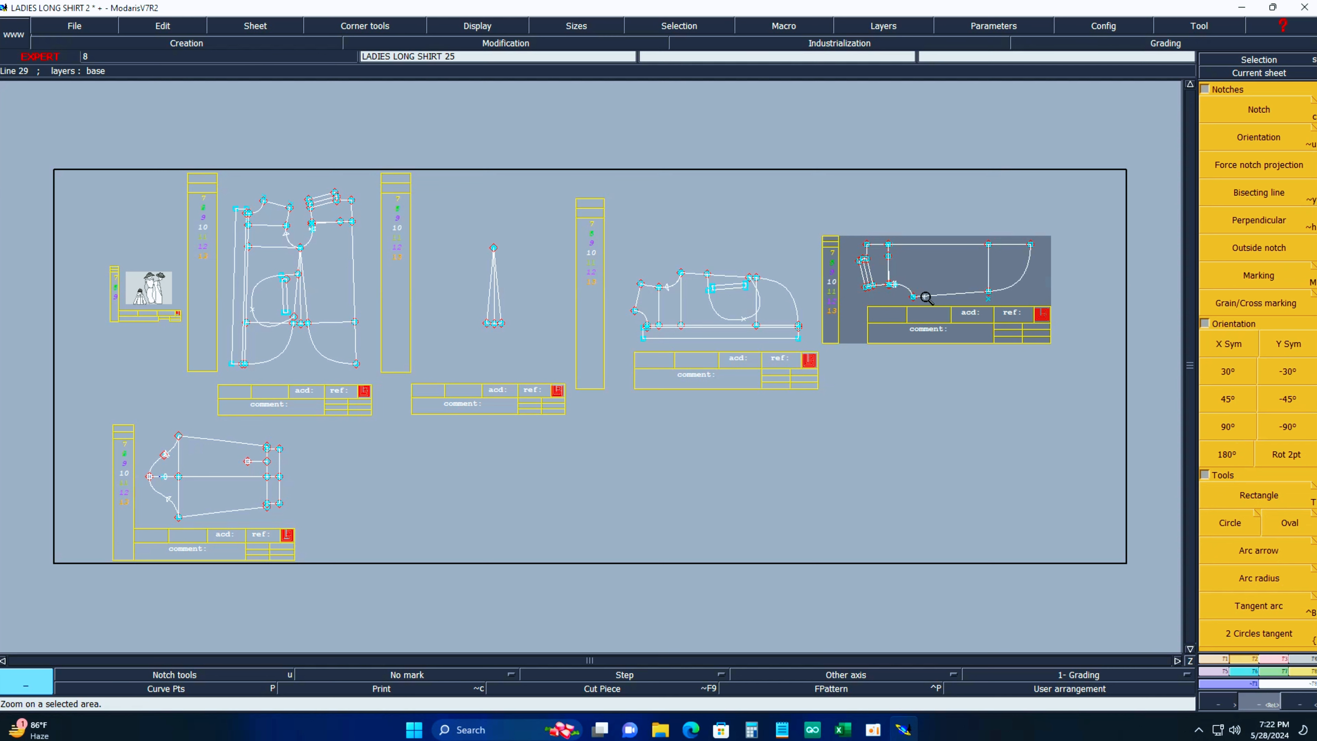
left_click_drag(604, 207, 1129, 446)
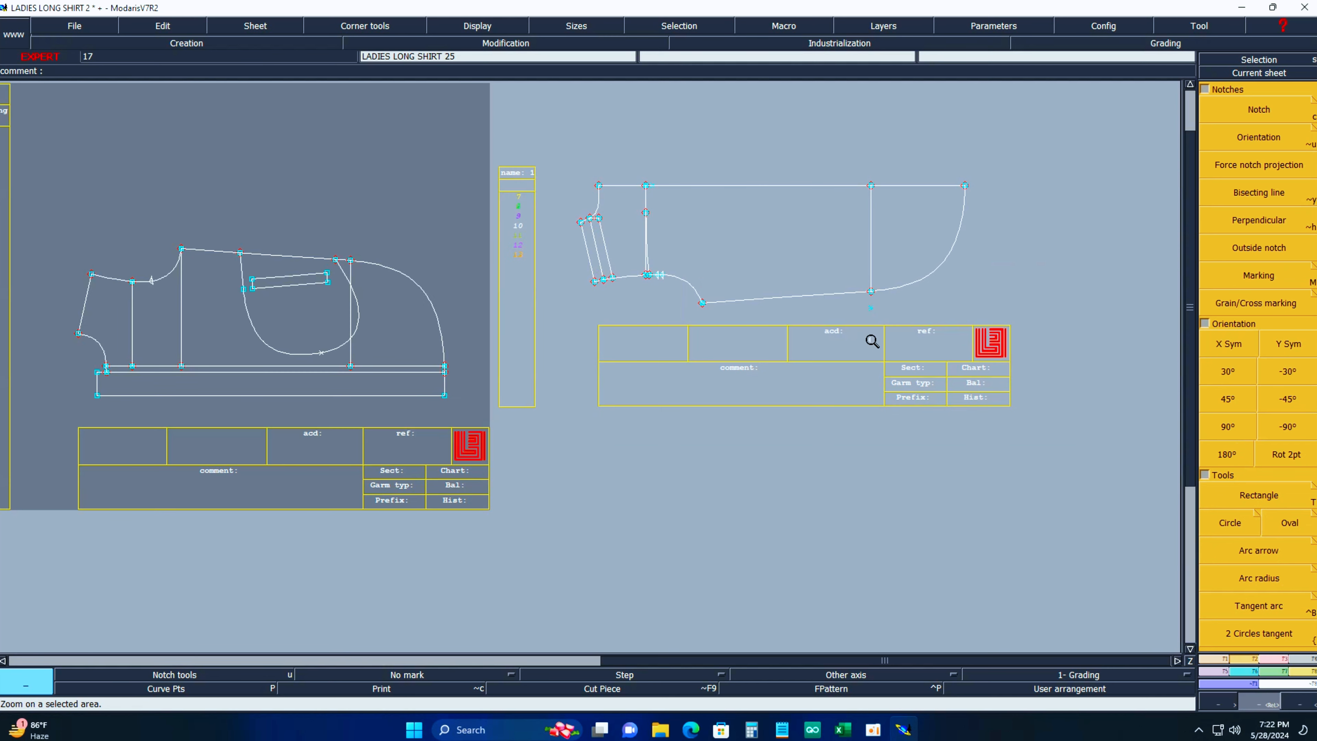
Marry the back sheet onto the front sheet at the underarm point of the side seam.
key("Delete")
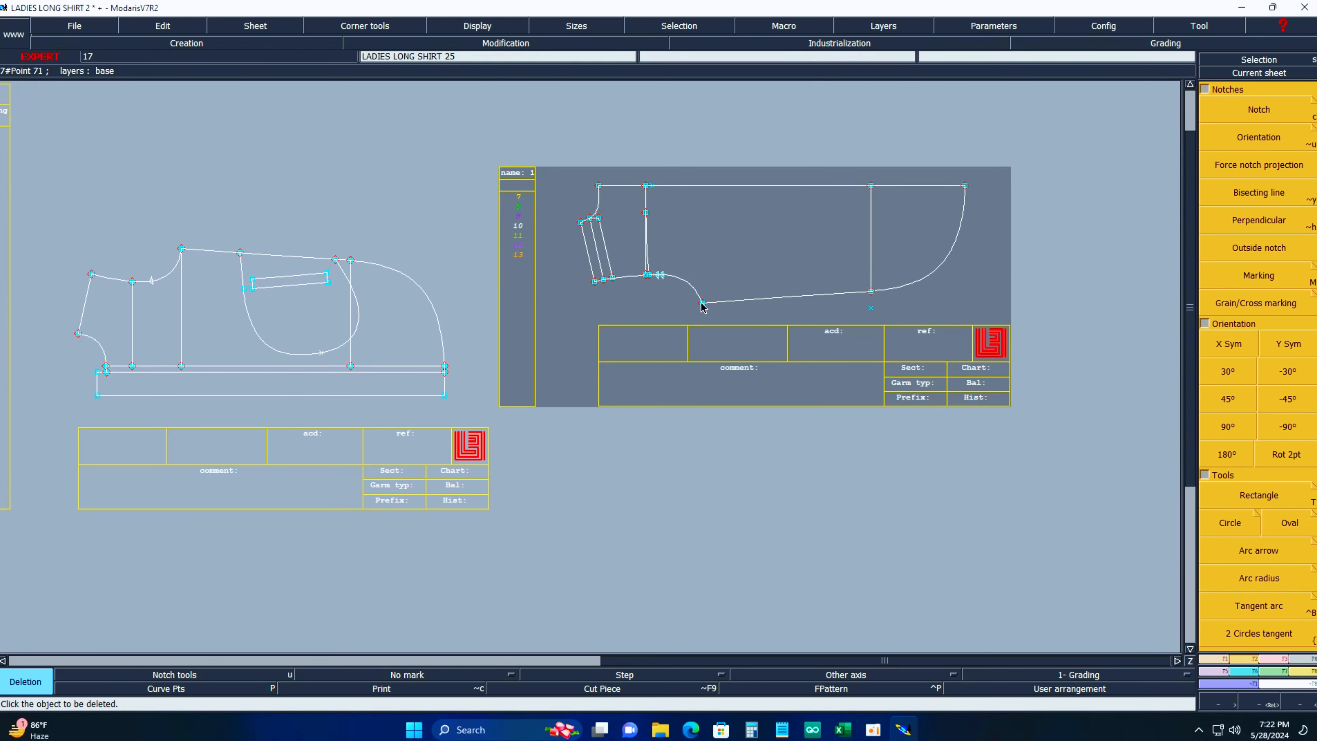
key("m")
left_click(701, 304)
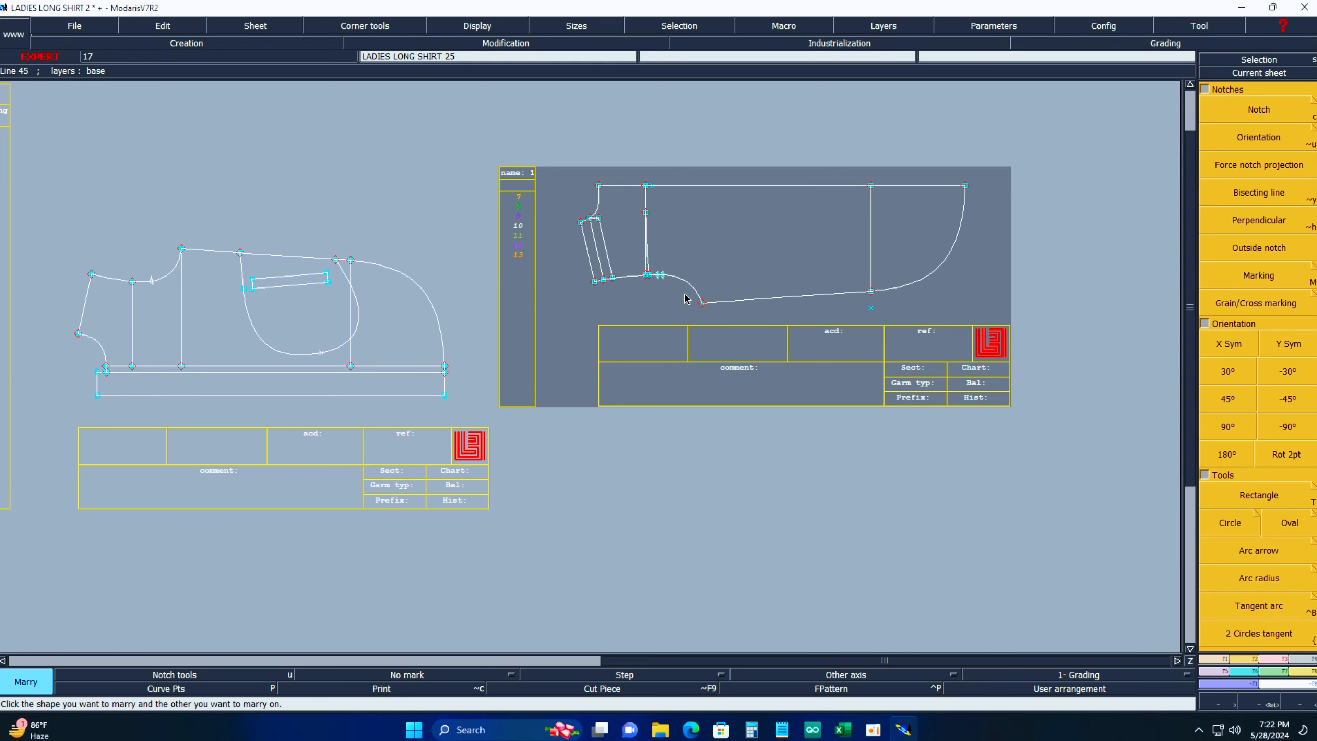
left_click(182, 250)
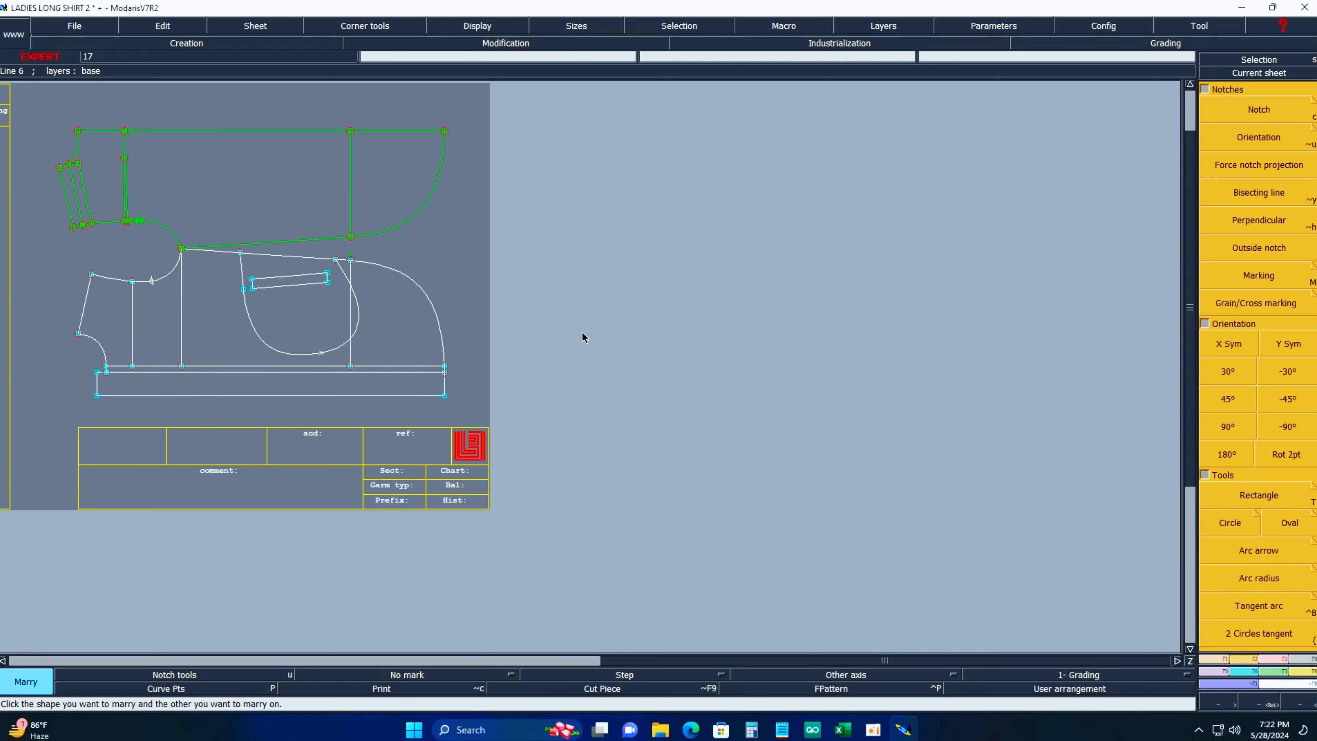
Arrange all sheets, rotate the triangle sheet by 90° and marry its apex to the front's underarm point.
key("j")
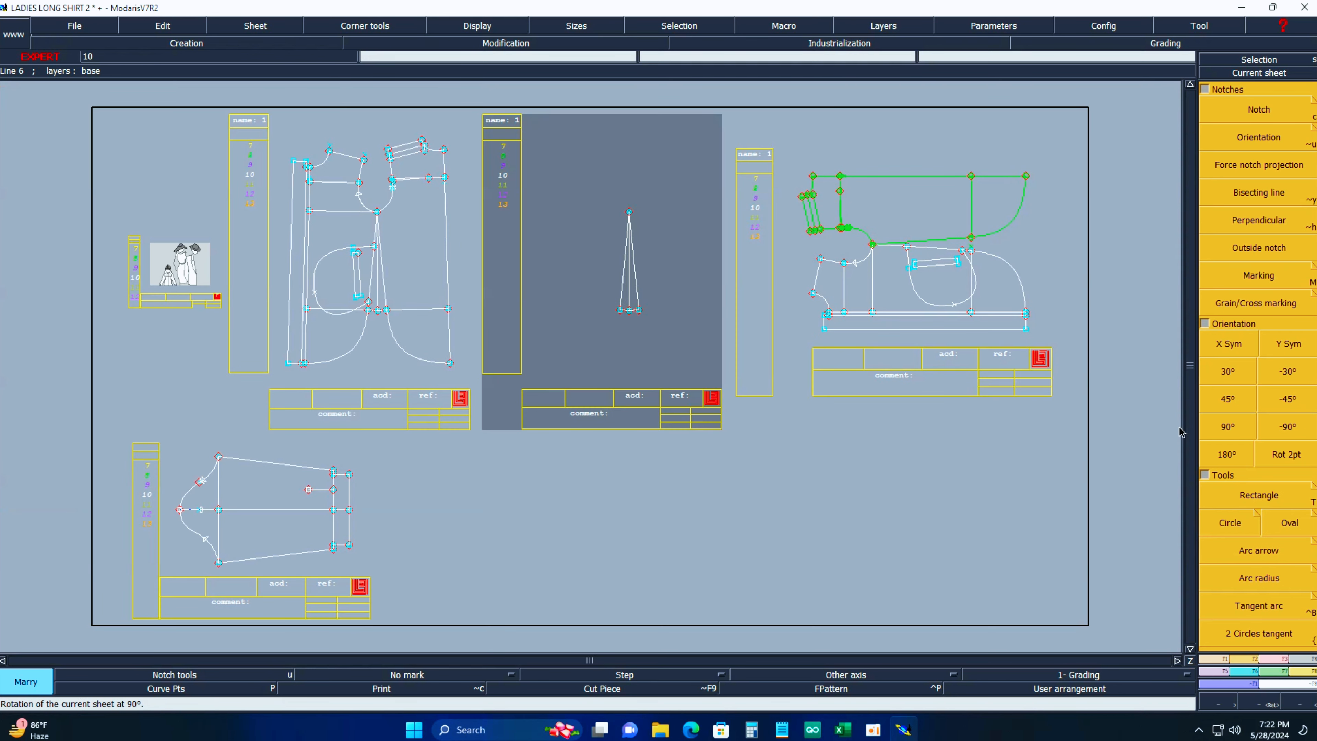
left_click(1227, 430)
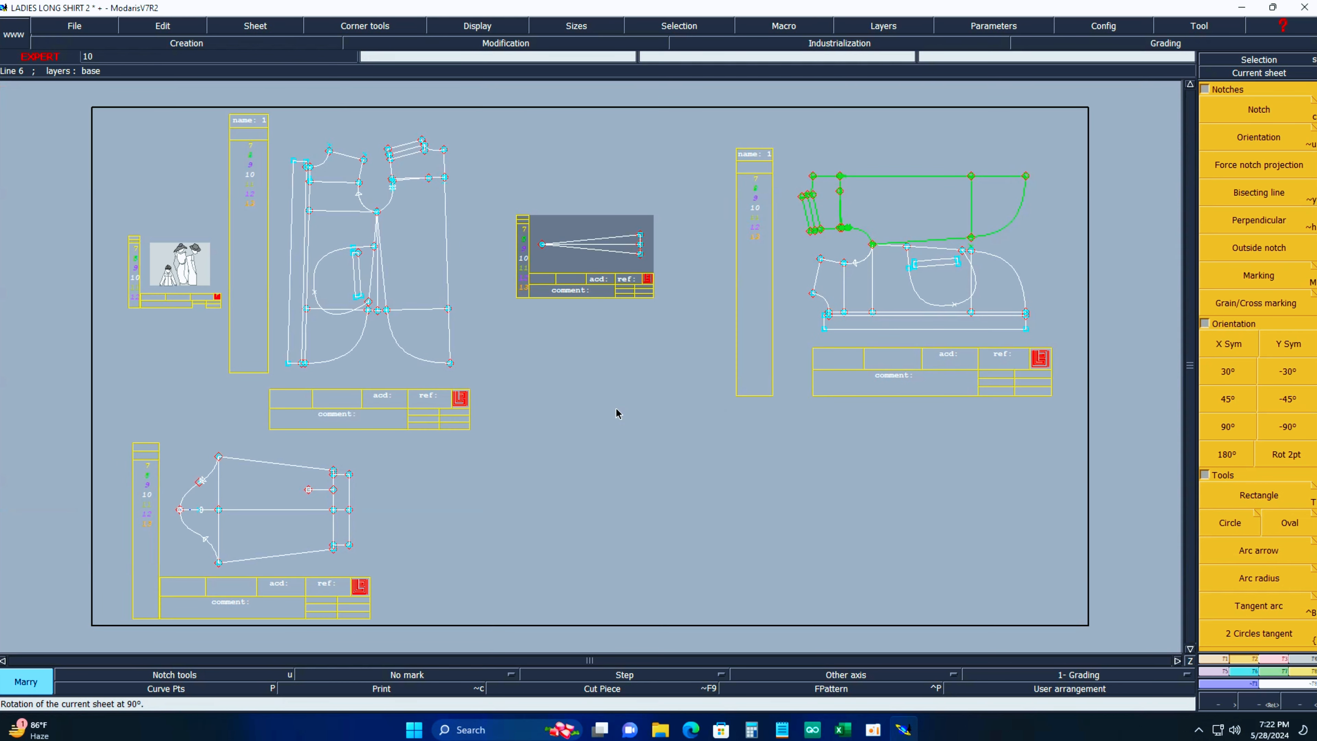
left_click(542, 245)
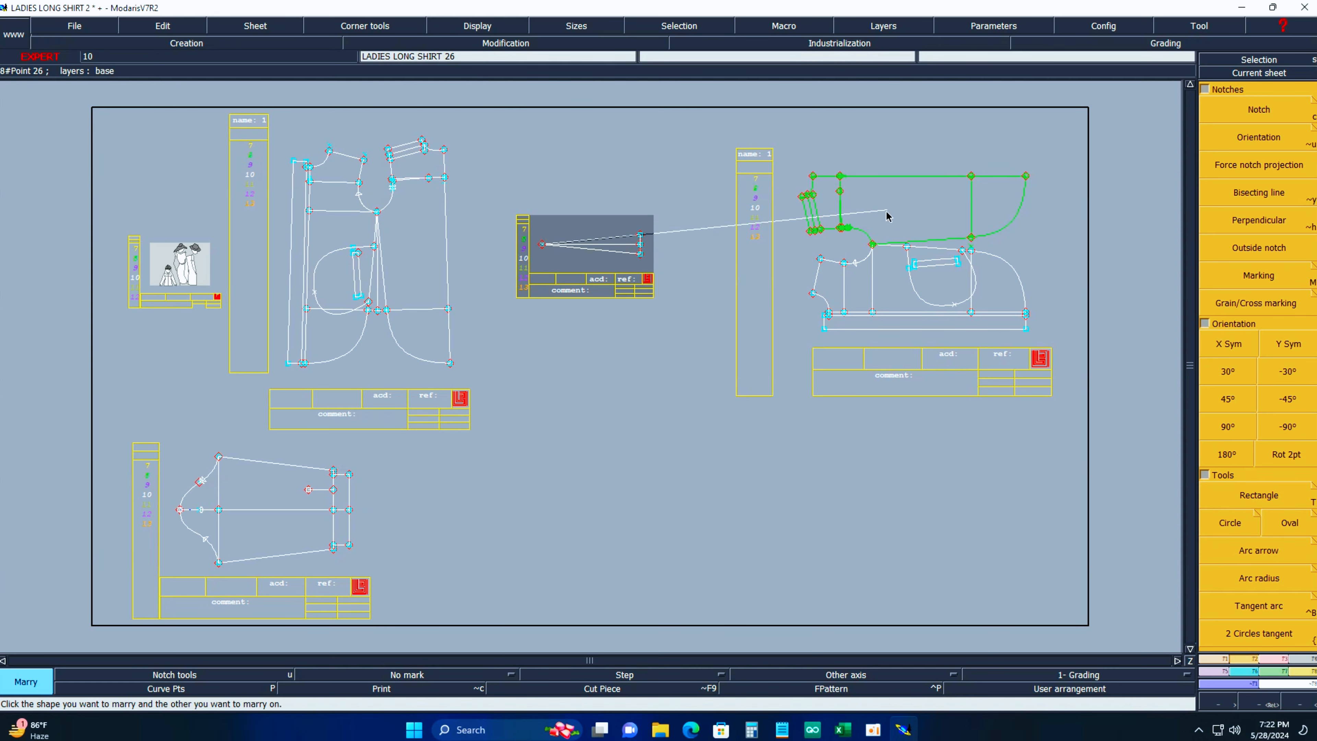
left_click(872, 246)
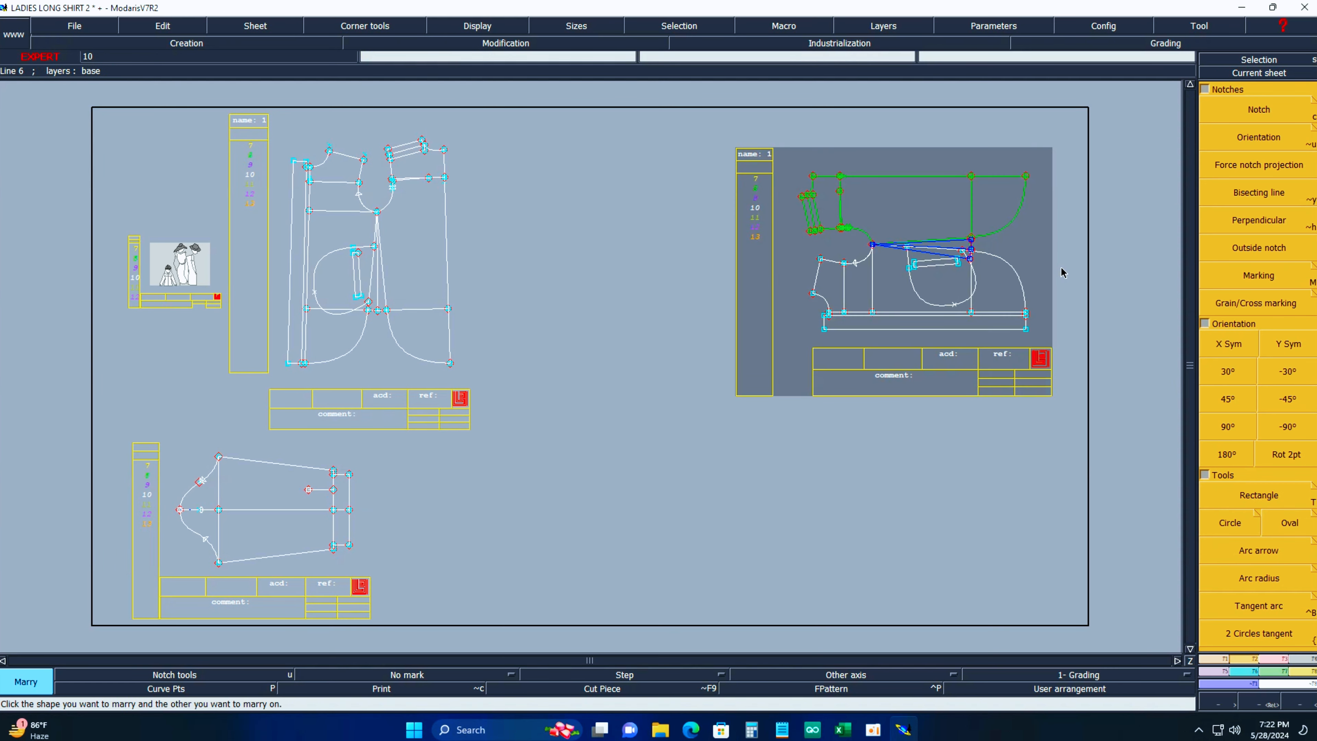
Pivot the married triangle about the underarm point until its centre line lies midway between the front and back side seams.
key("z")
left_click_drag(824, 199, 1004, 288)
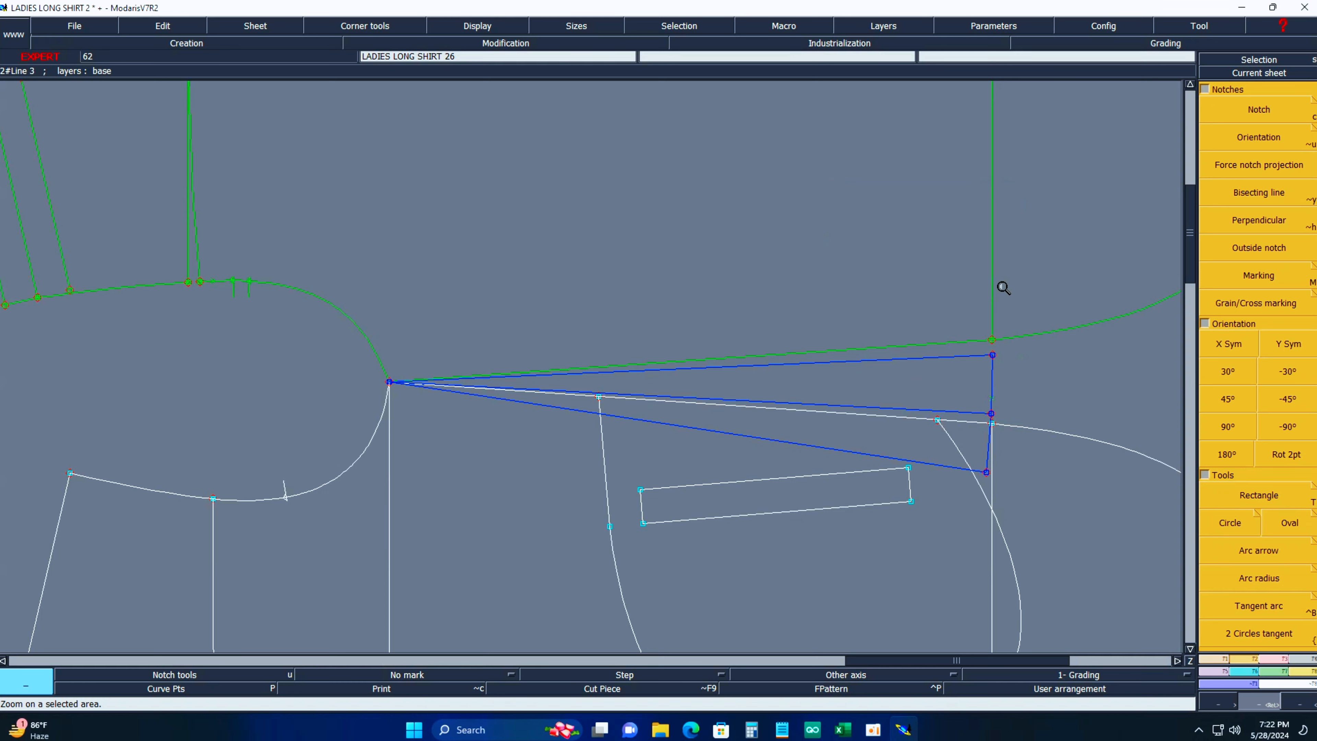
left_click(1313, 491)
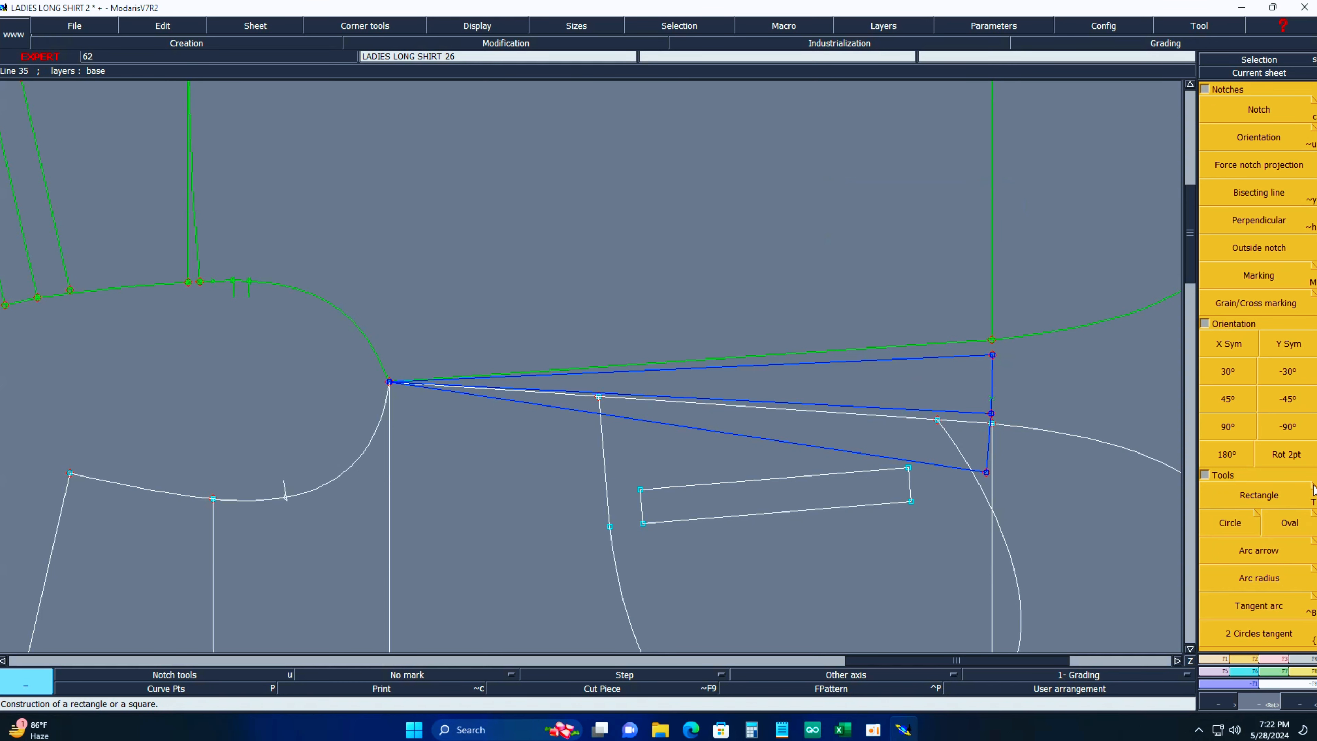
left_click(1309, 674)
left_click(1259, 474)
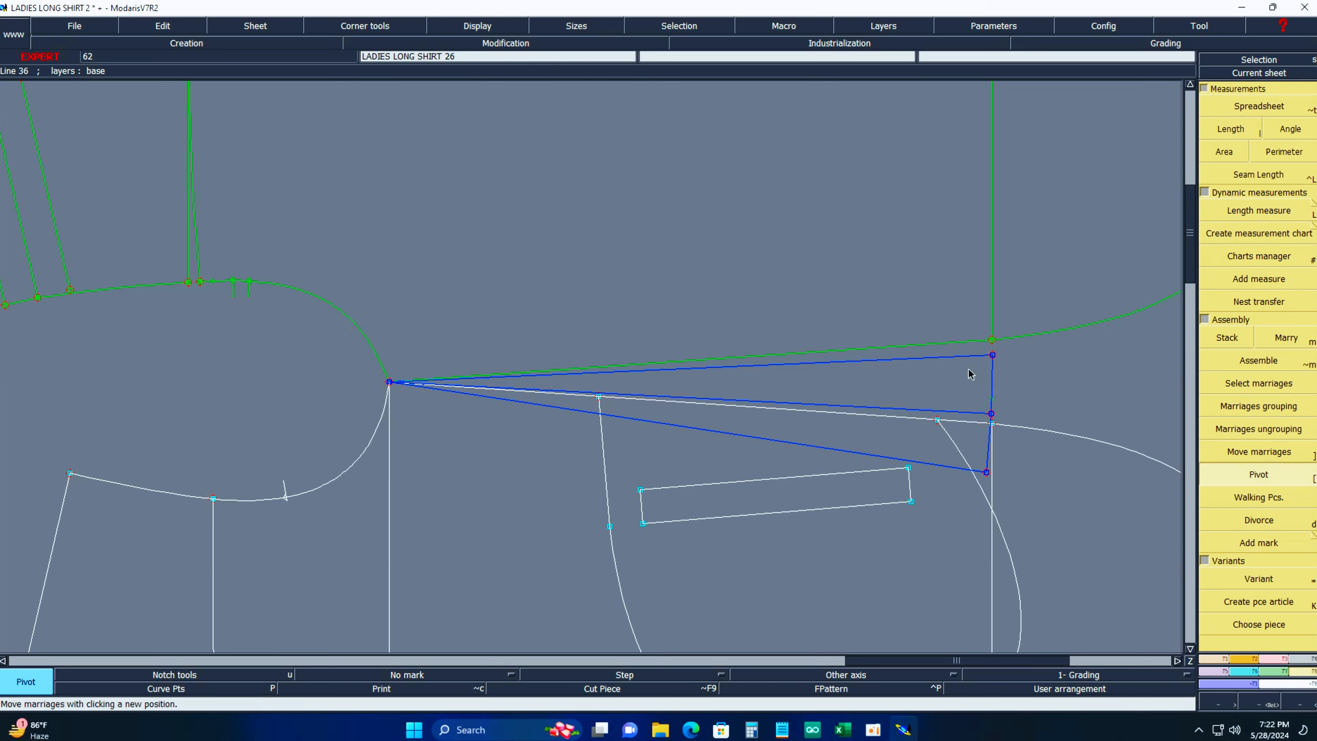
left_click(991, 413)
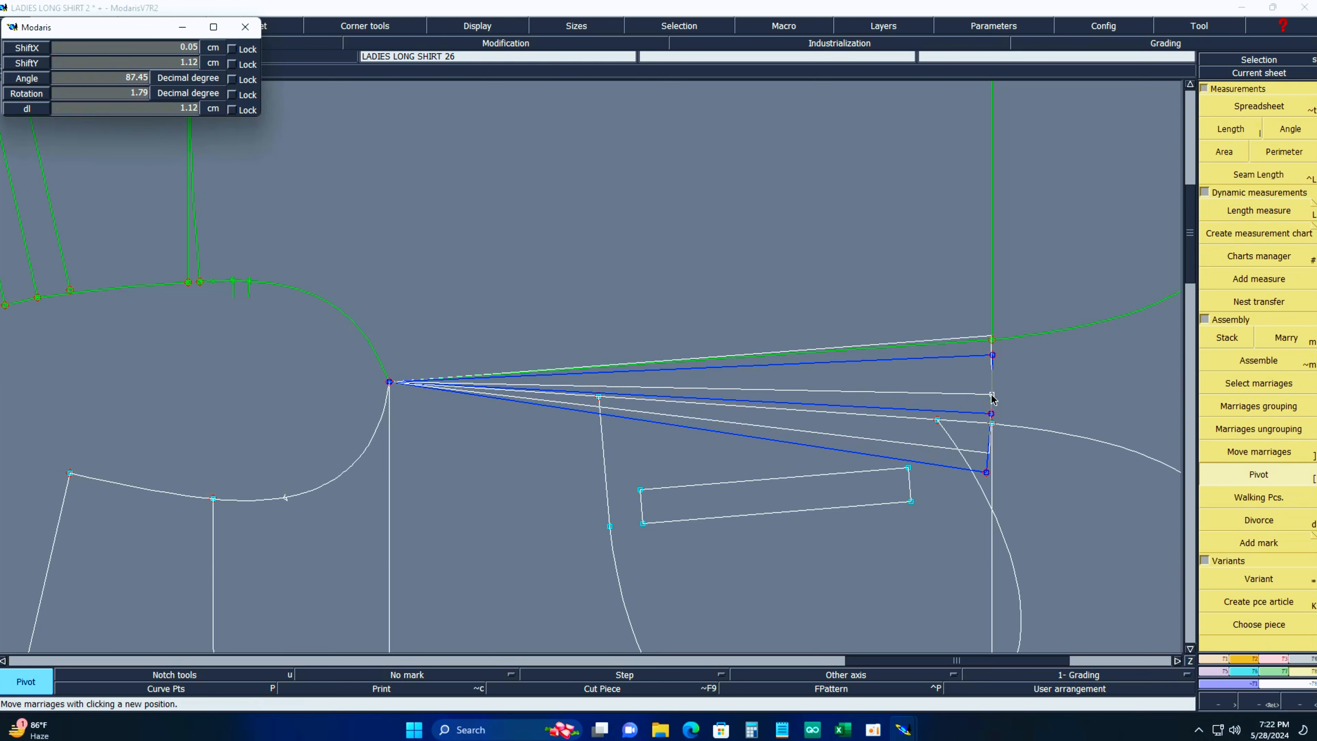
left_click(991, 397)
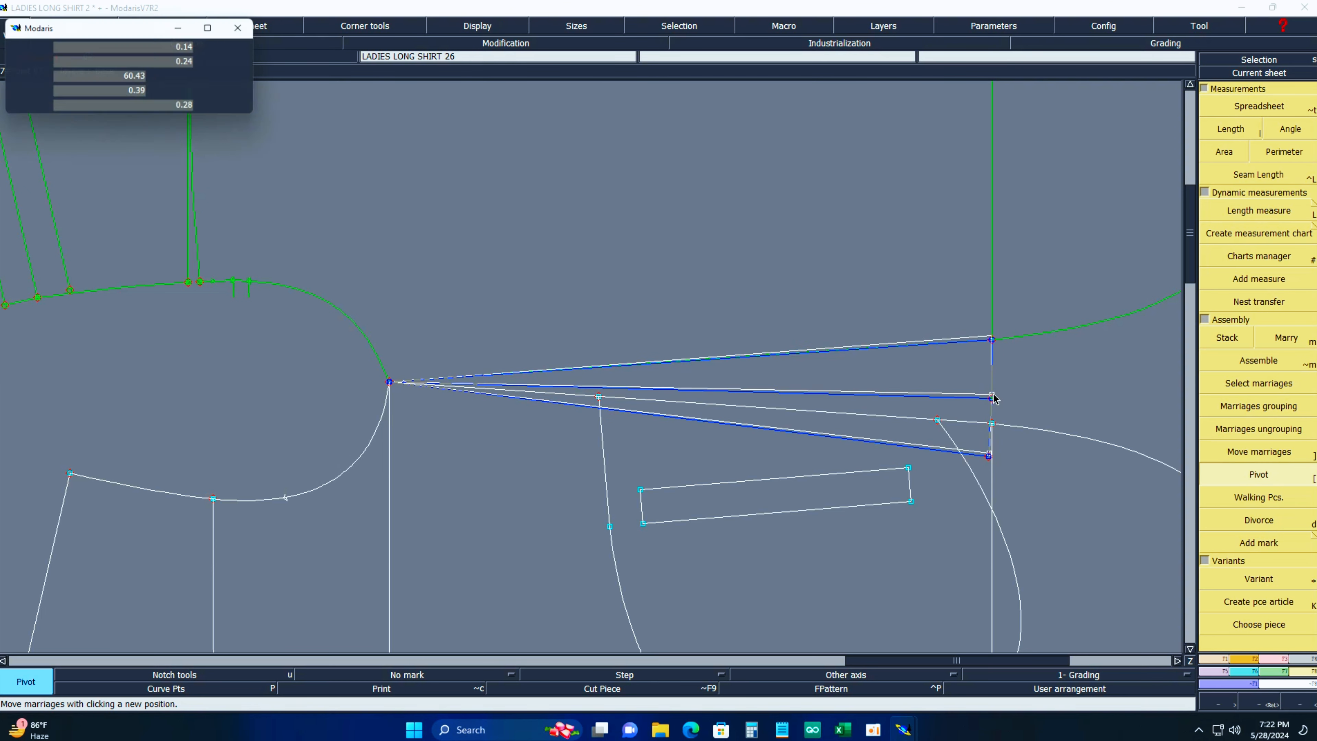
left_click(992, 387)
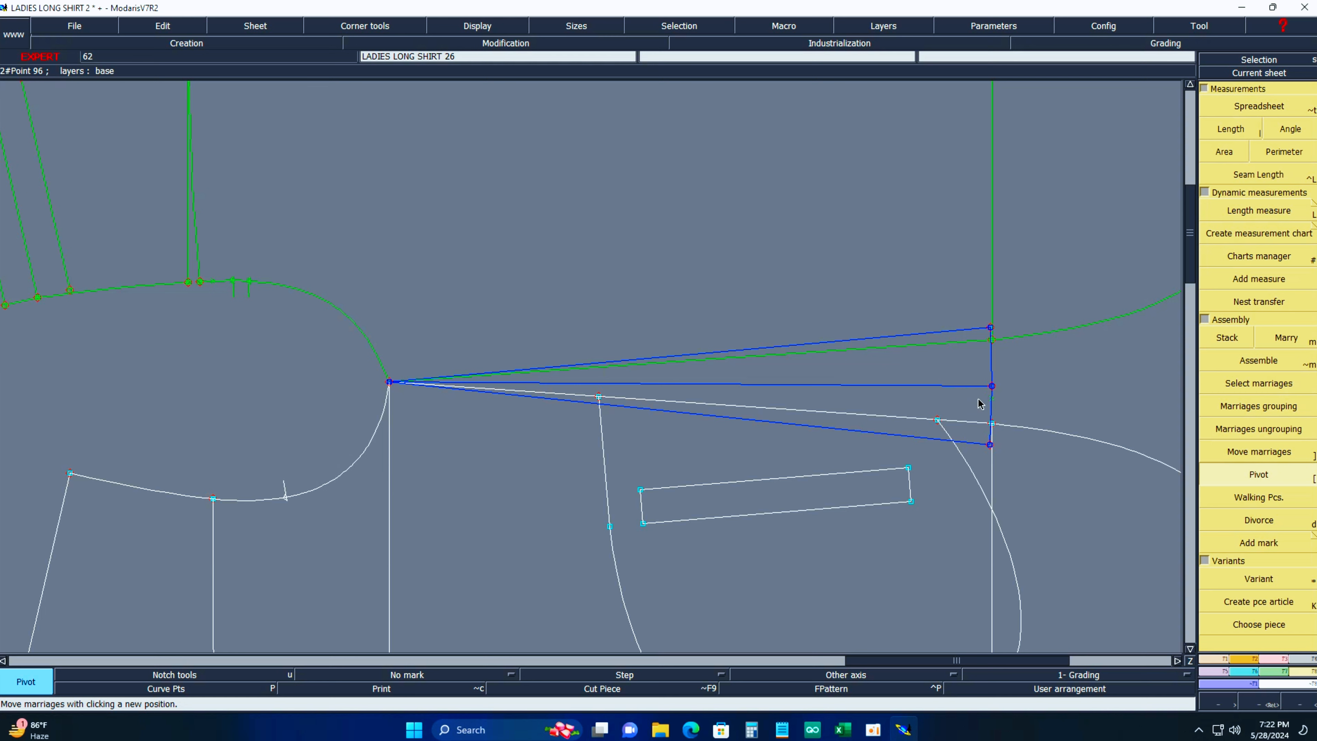
left_click(991, 386)
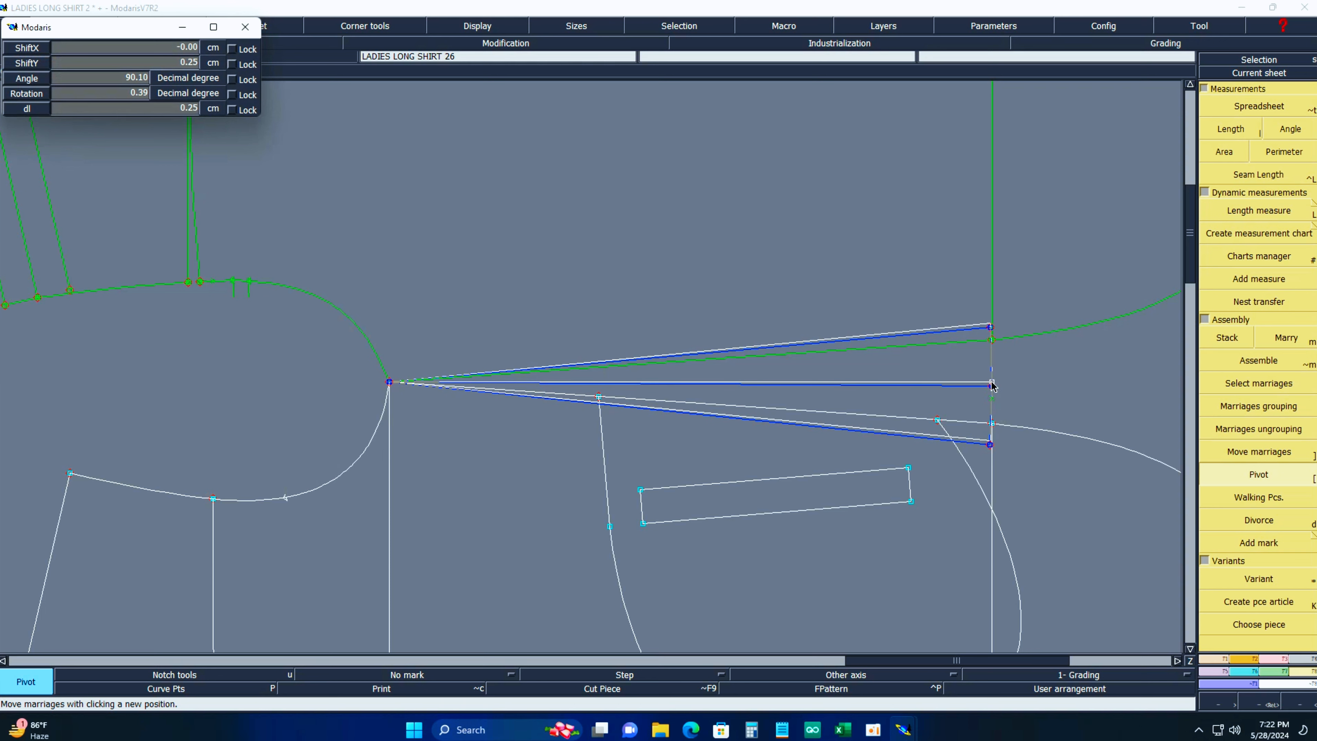
left_click(992, 385)
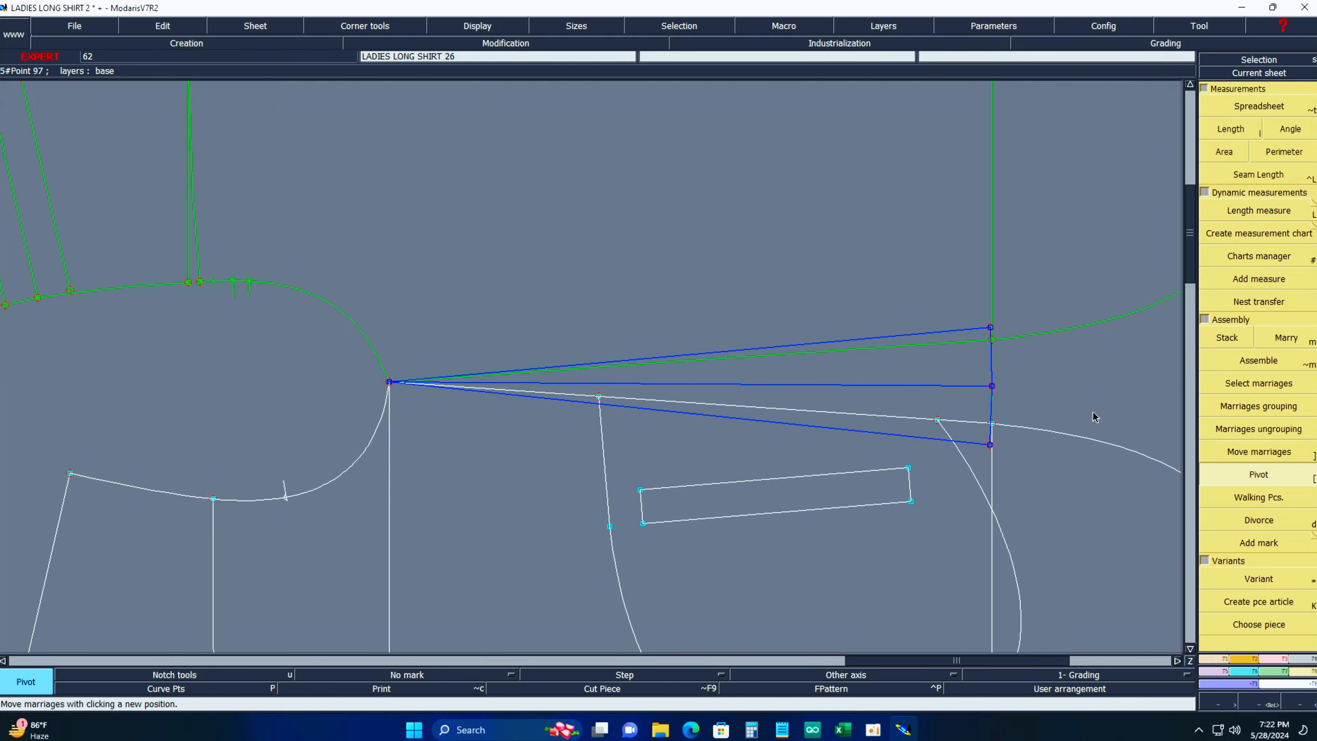
Turn the married front, back and triangle sheet upright with Rot 2pt, starting from the centre back hem point.
key("Home")
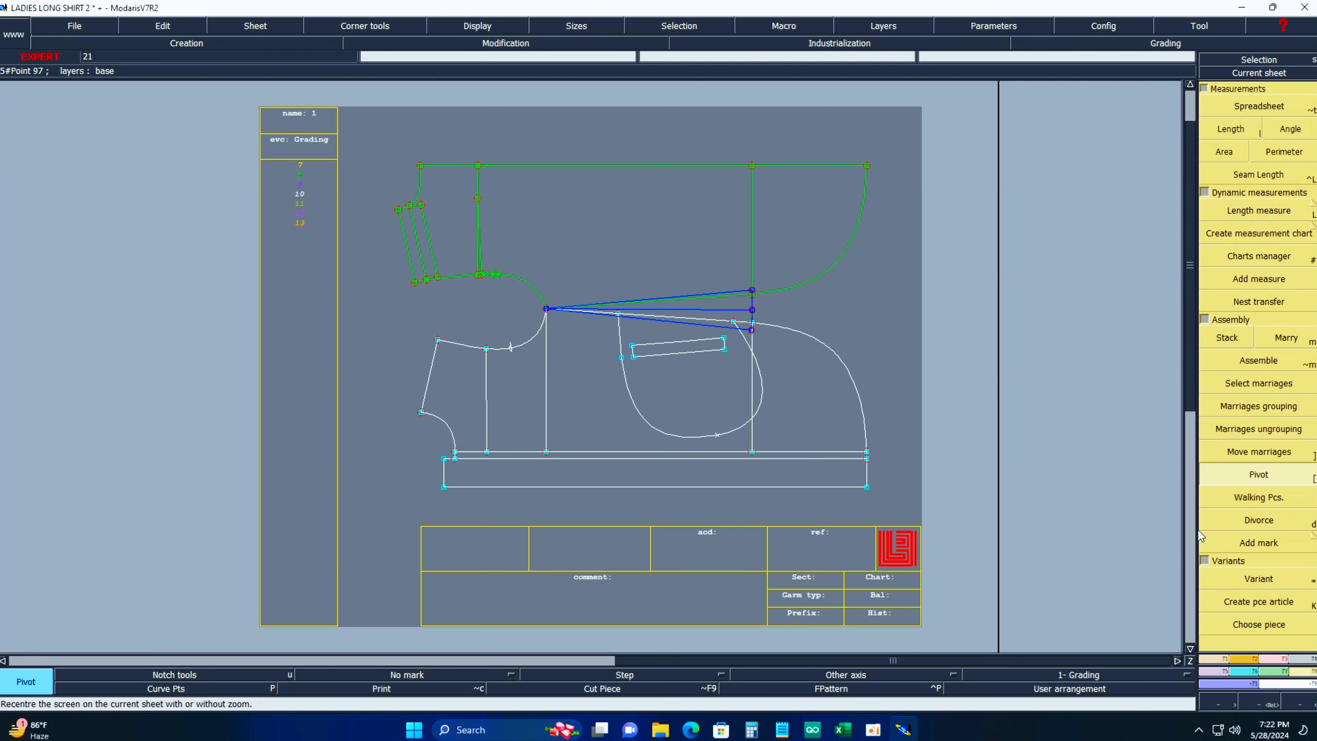
left_click(1240, 664)
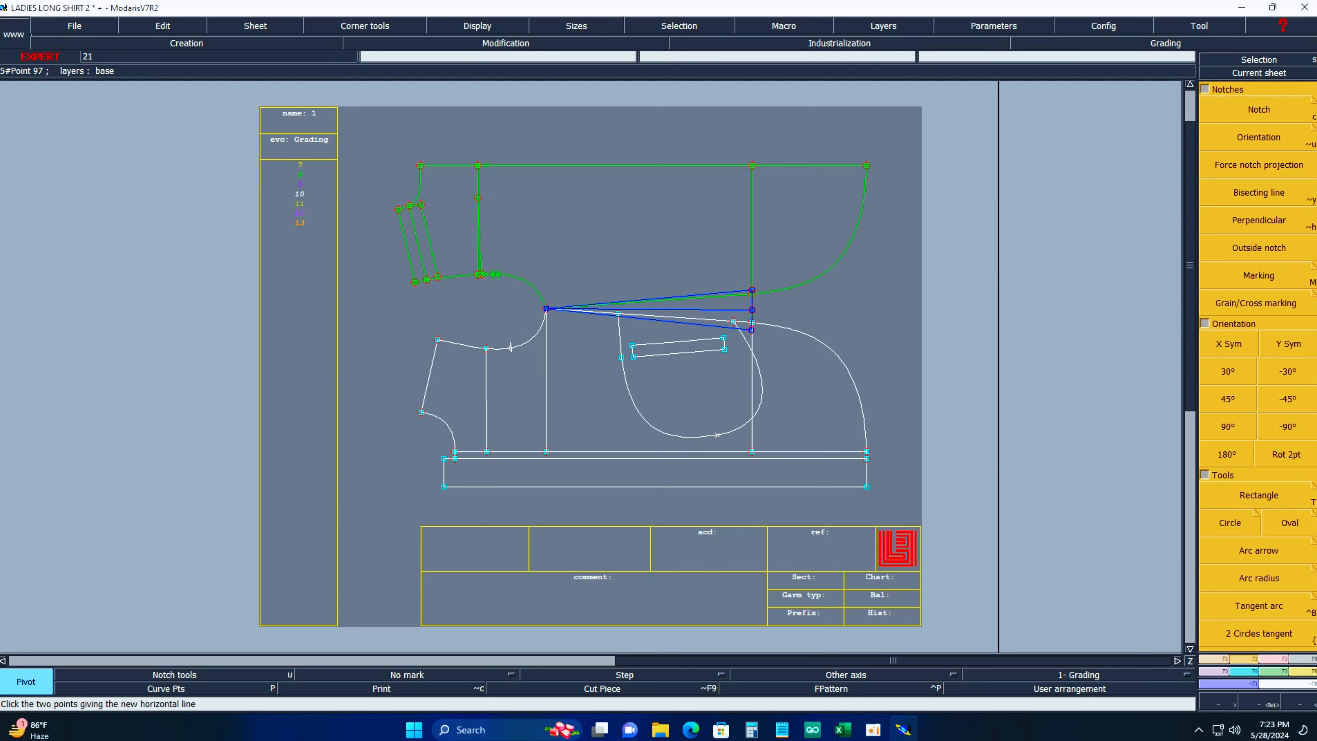
left_click(1286, 454)
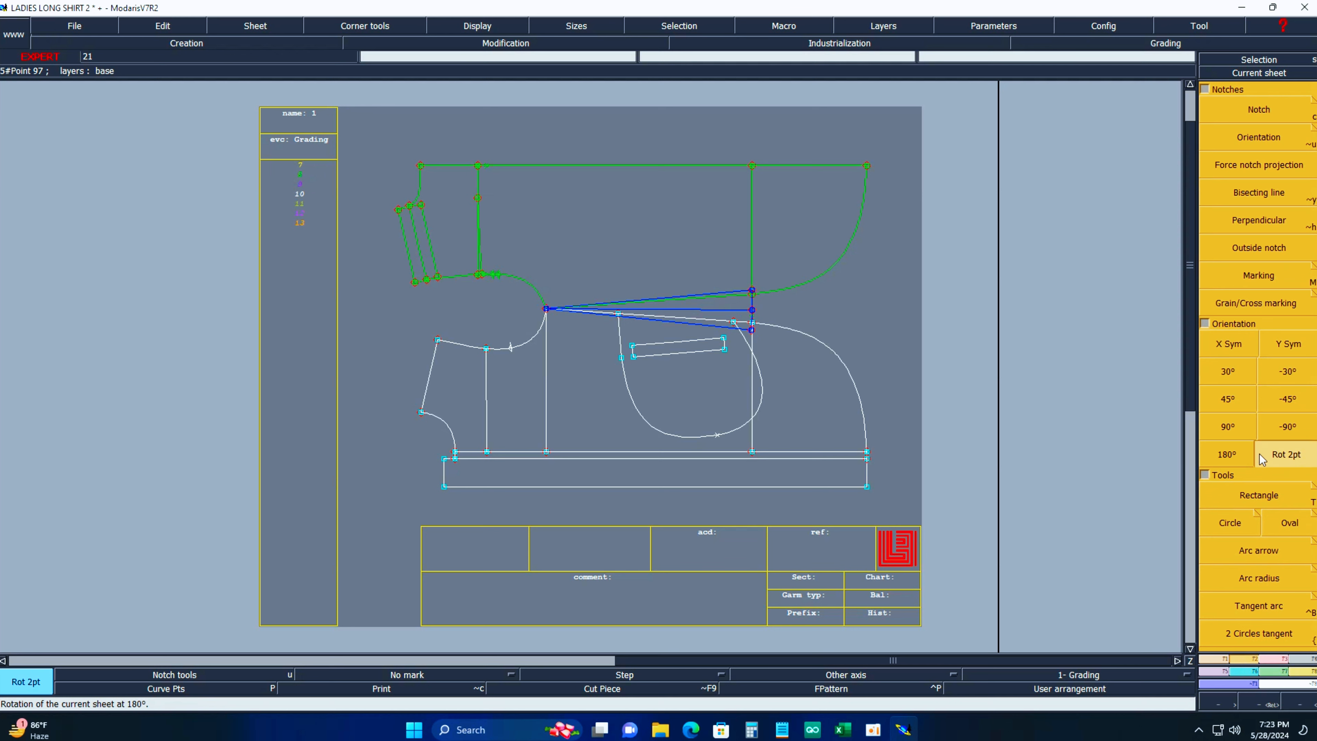
left_click(867, 166)
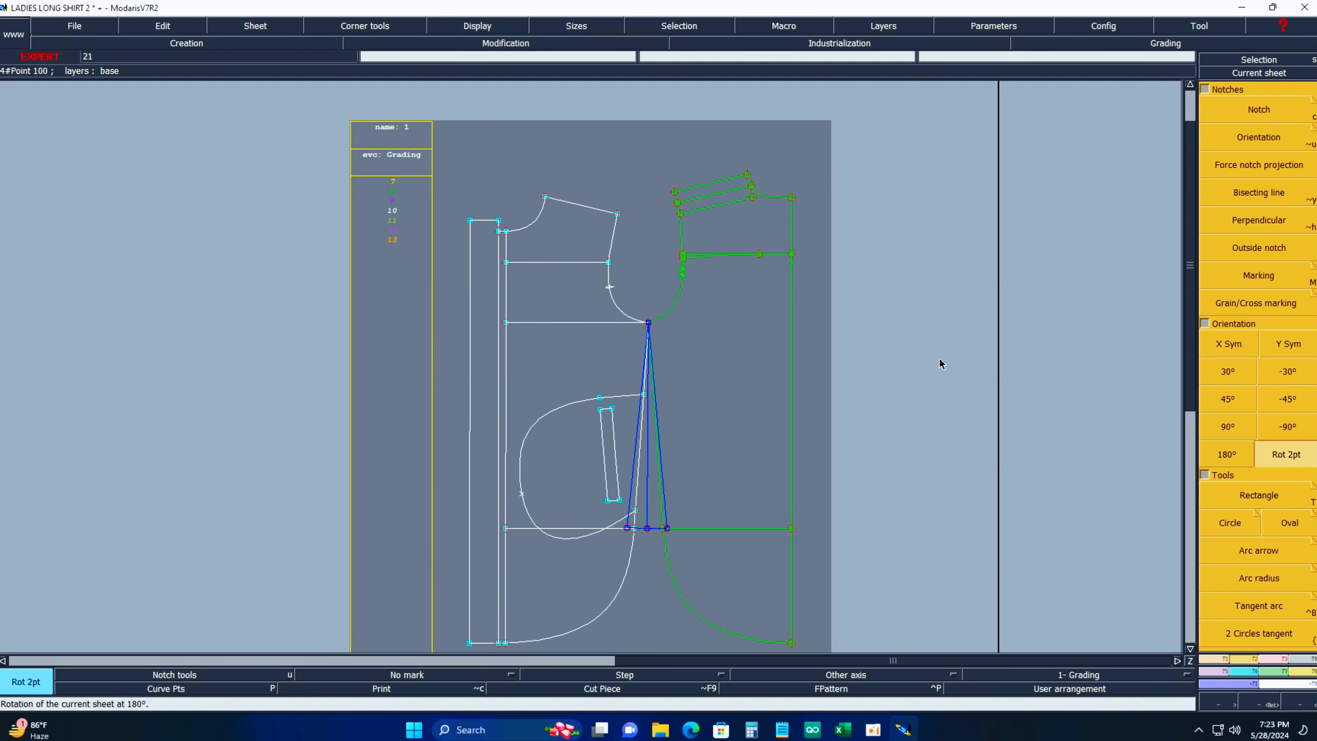
key("Home")
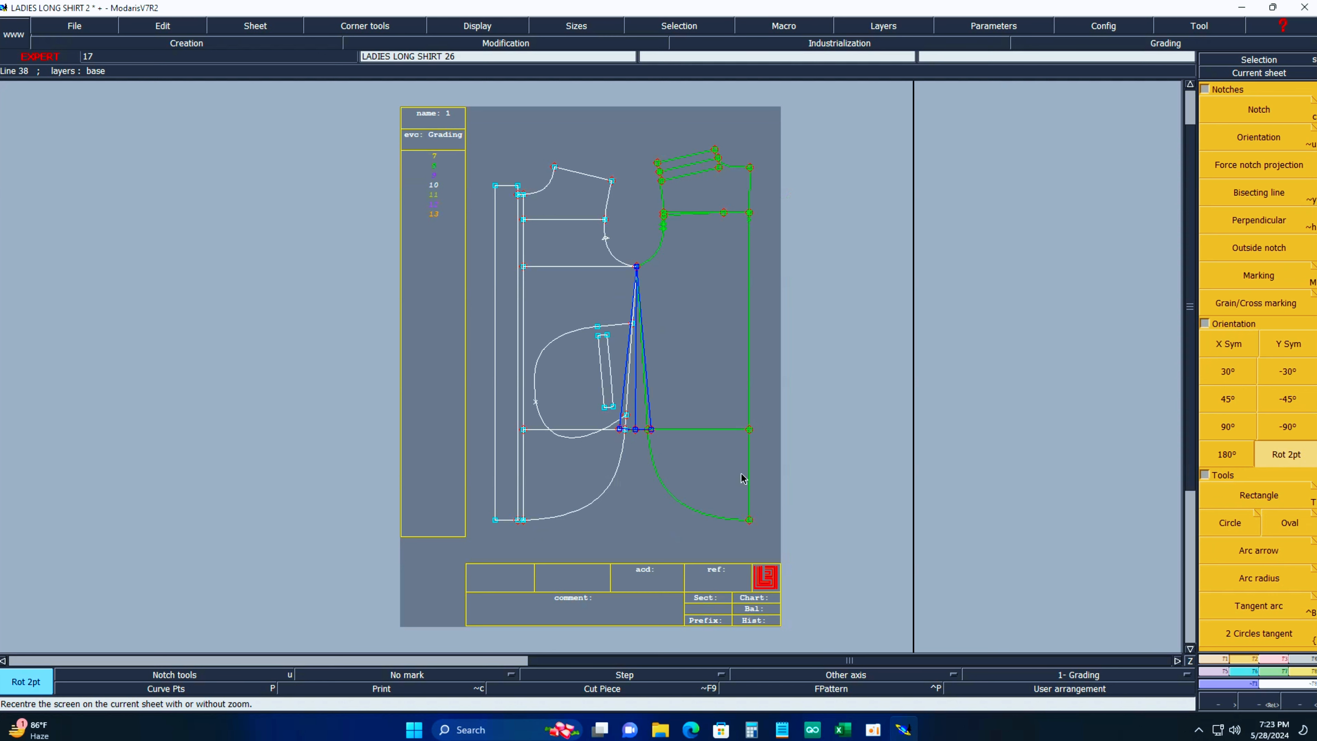
Copy the geometry of the married sheet onto a new sheet and arrange all sheets on the desk.
key("ctrl+c")
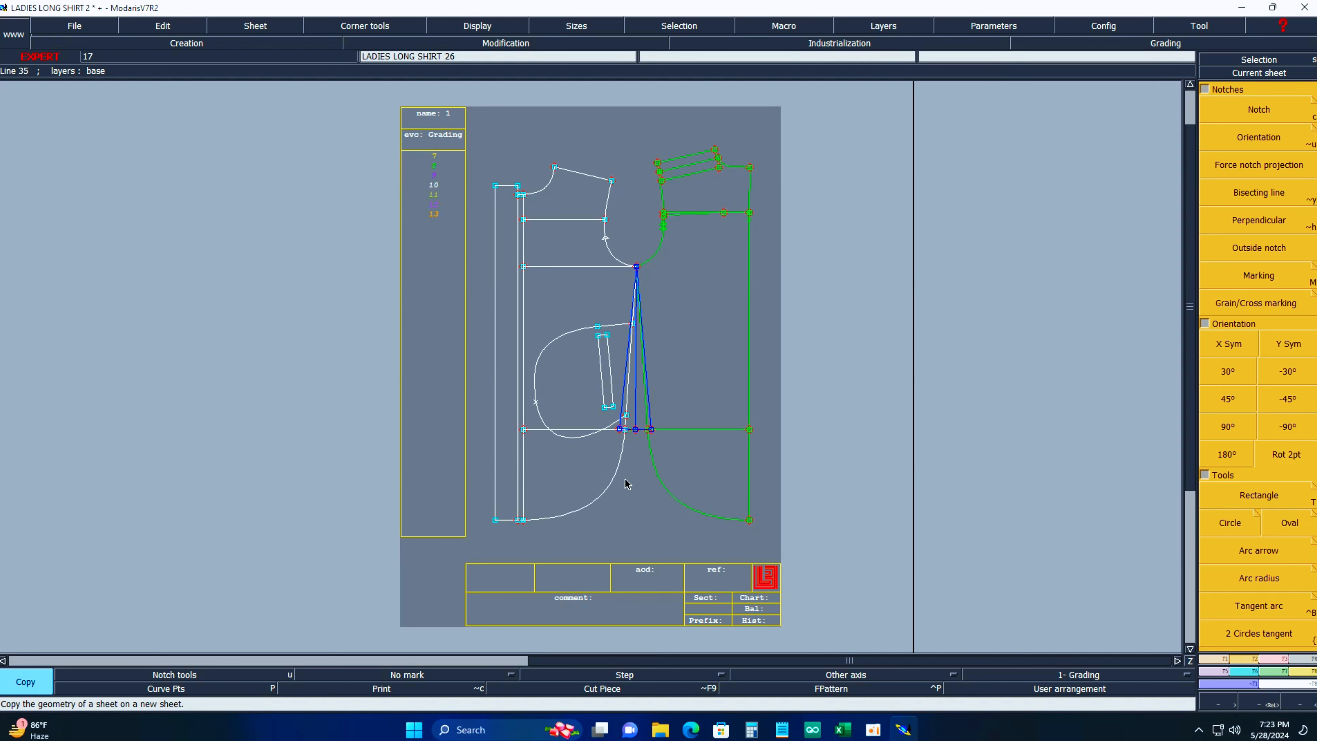
left_click(627, 484)
key("j")
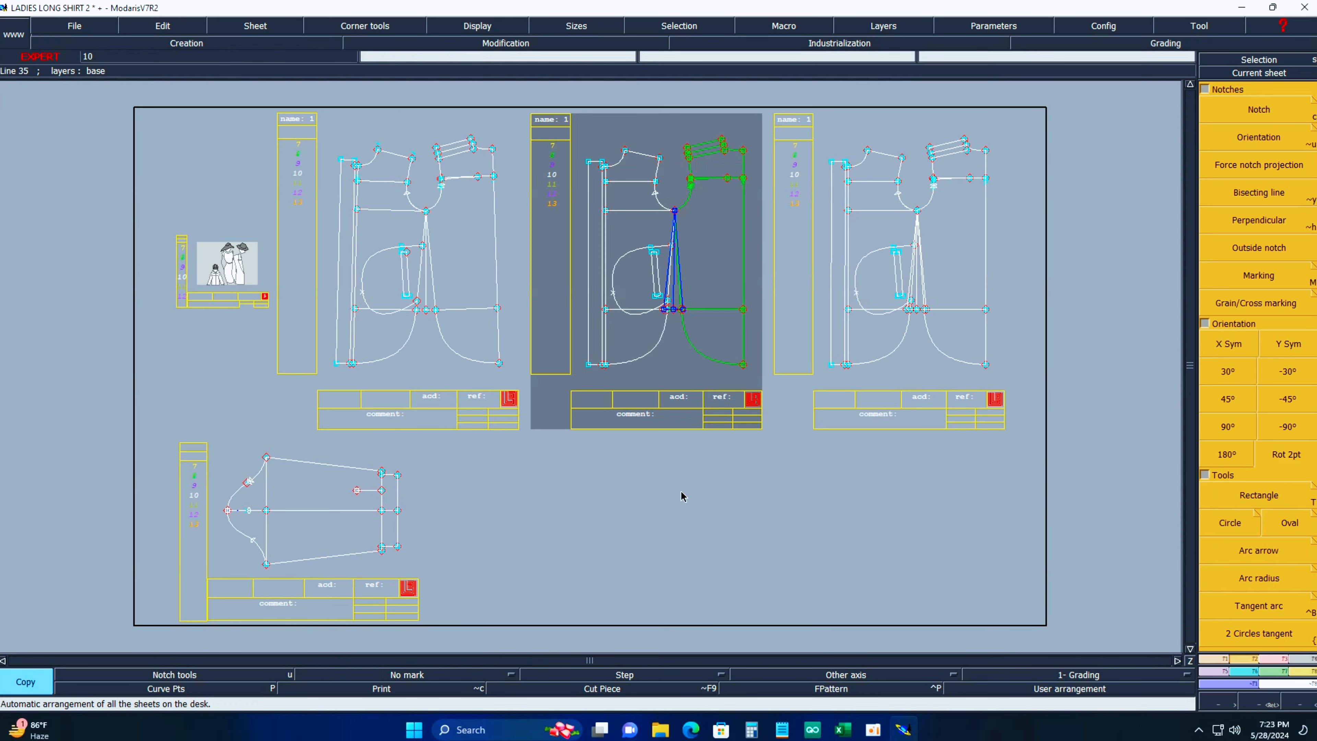
Delete the old construction sheet beside the model image, keeping the married sheet and its copy.
left_click(1286, 73)
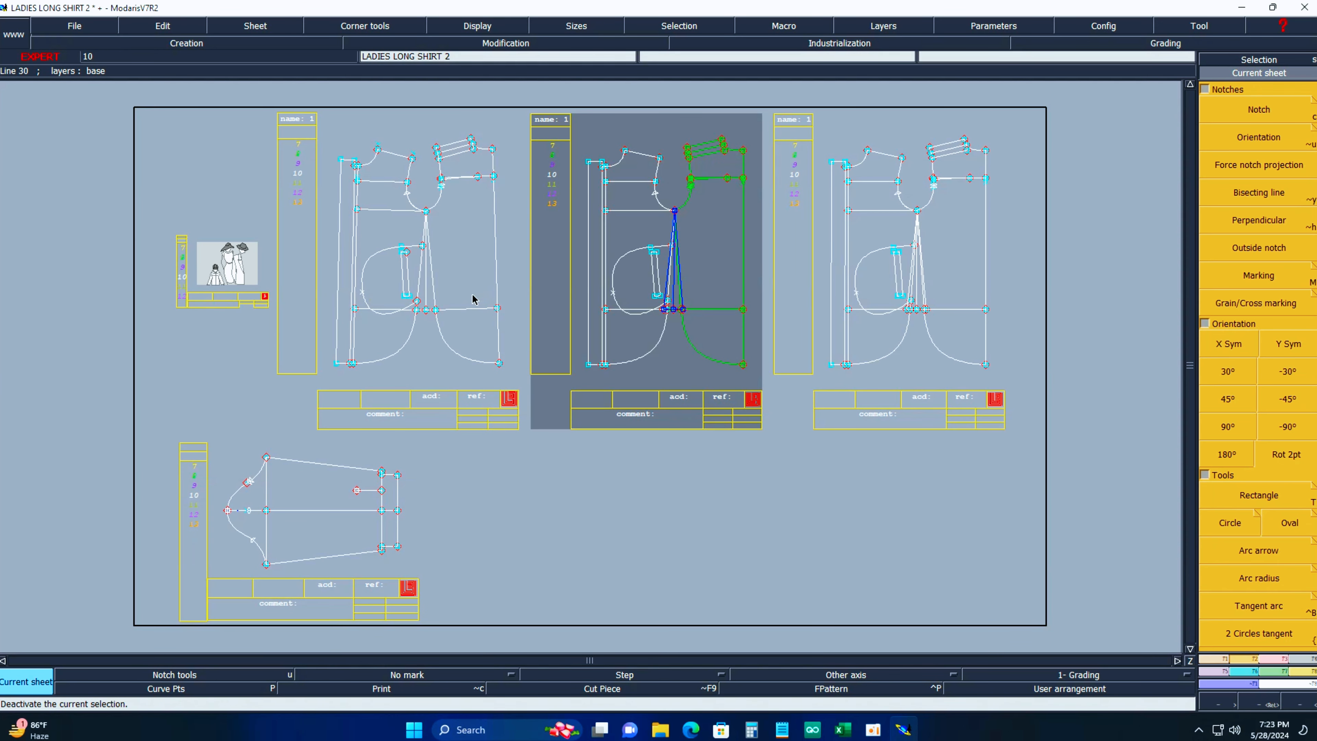
key("Delete")
left_click(422, 297)
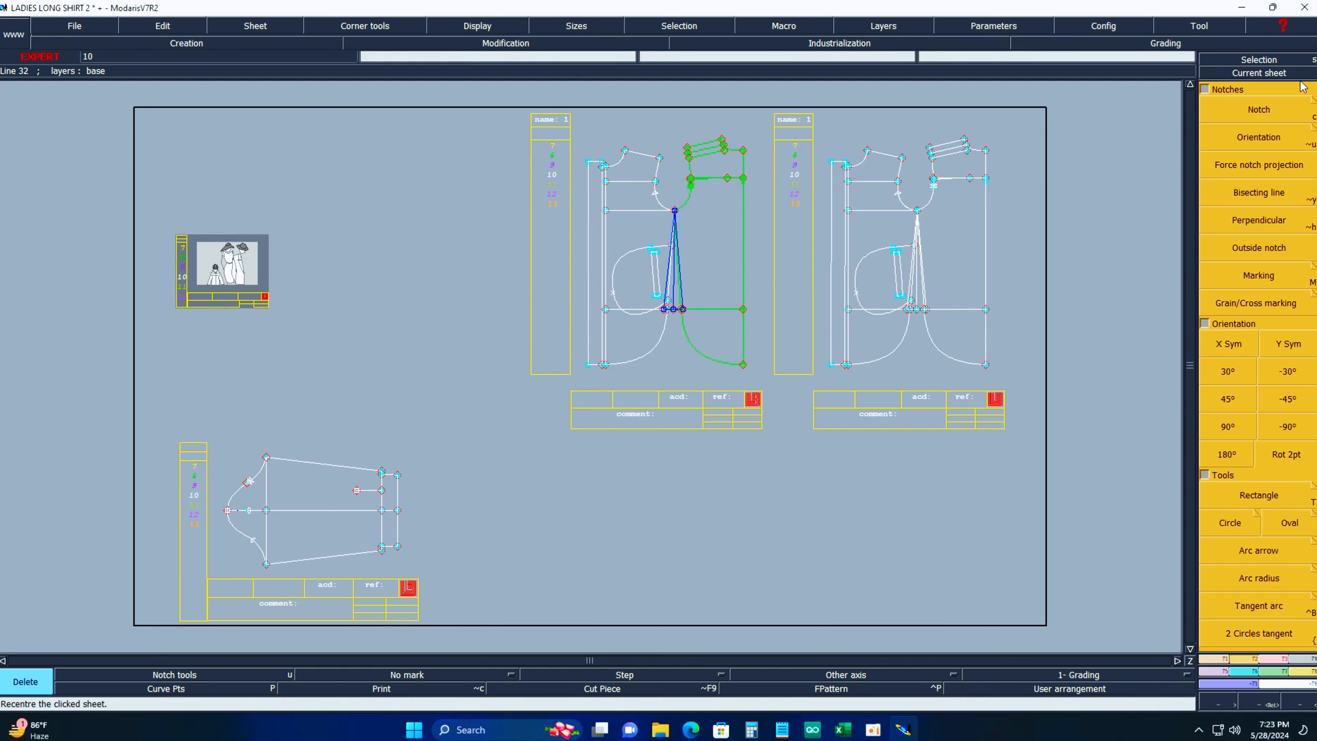
Examine the hip line and side triangle corners on the copied sheet and compare them with the married sheet.
left_click(1289, 76)
left_click(902, 203)
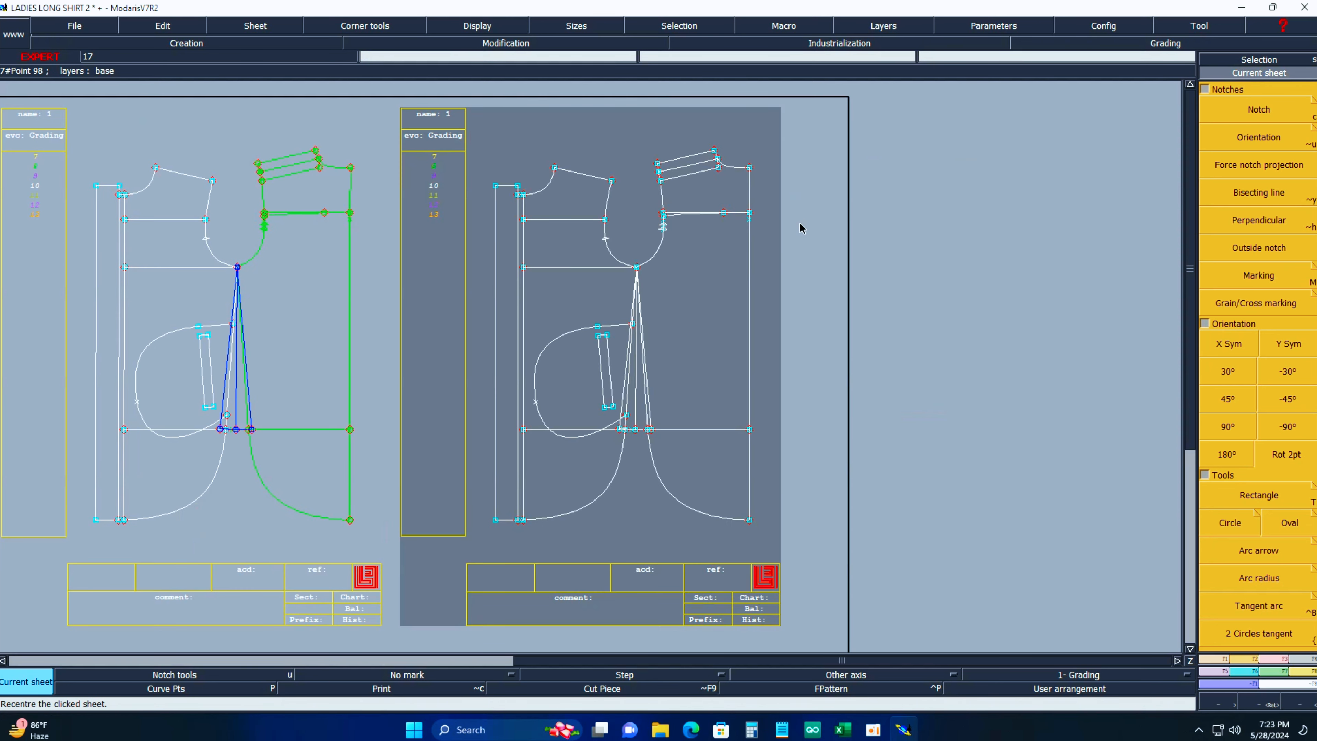
key("Return")
left_click_drag(458, 243, 780, 553)
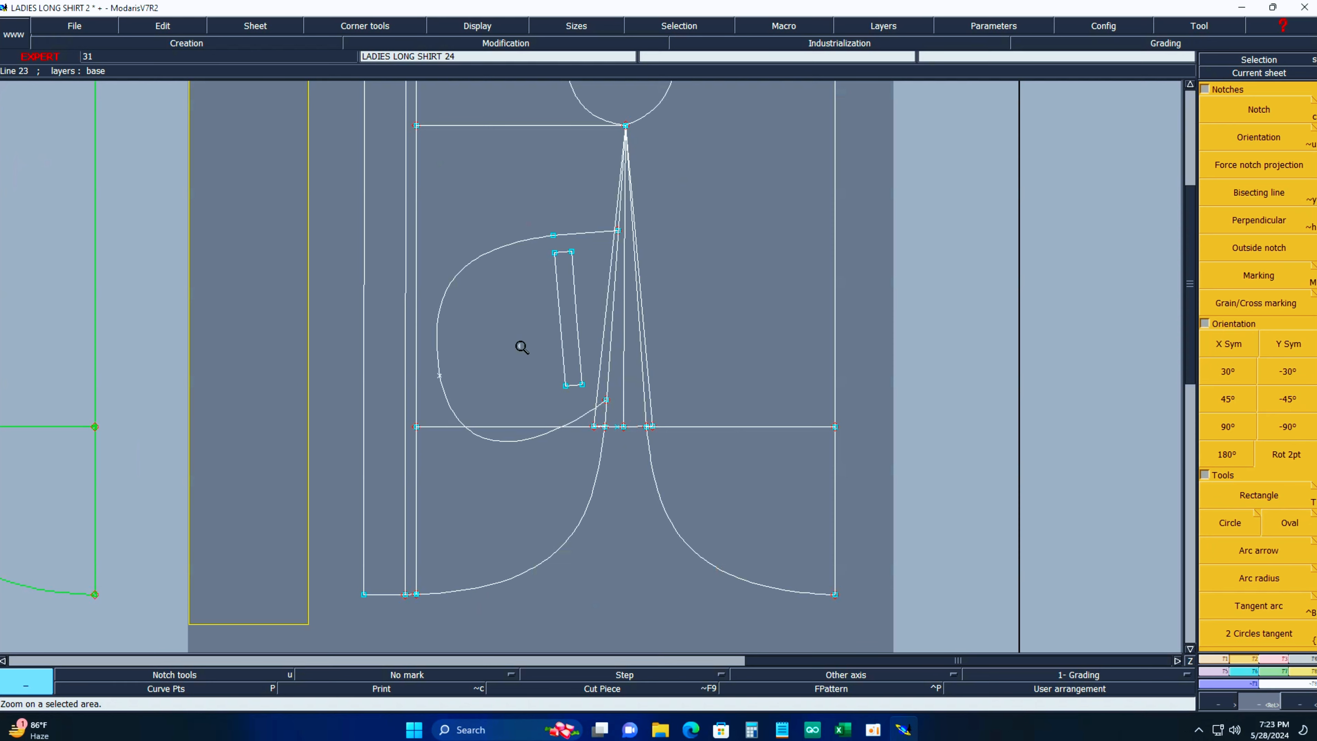
left_click_drag(522, 347, 882, 568)
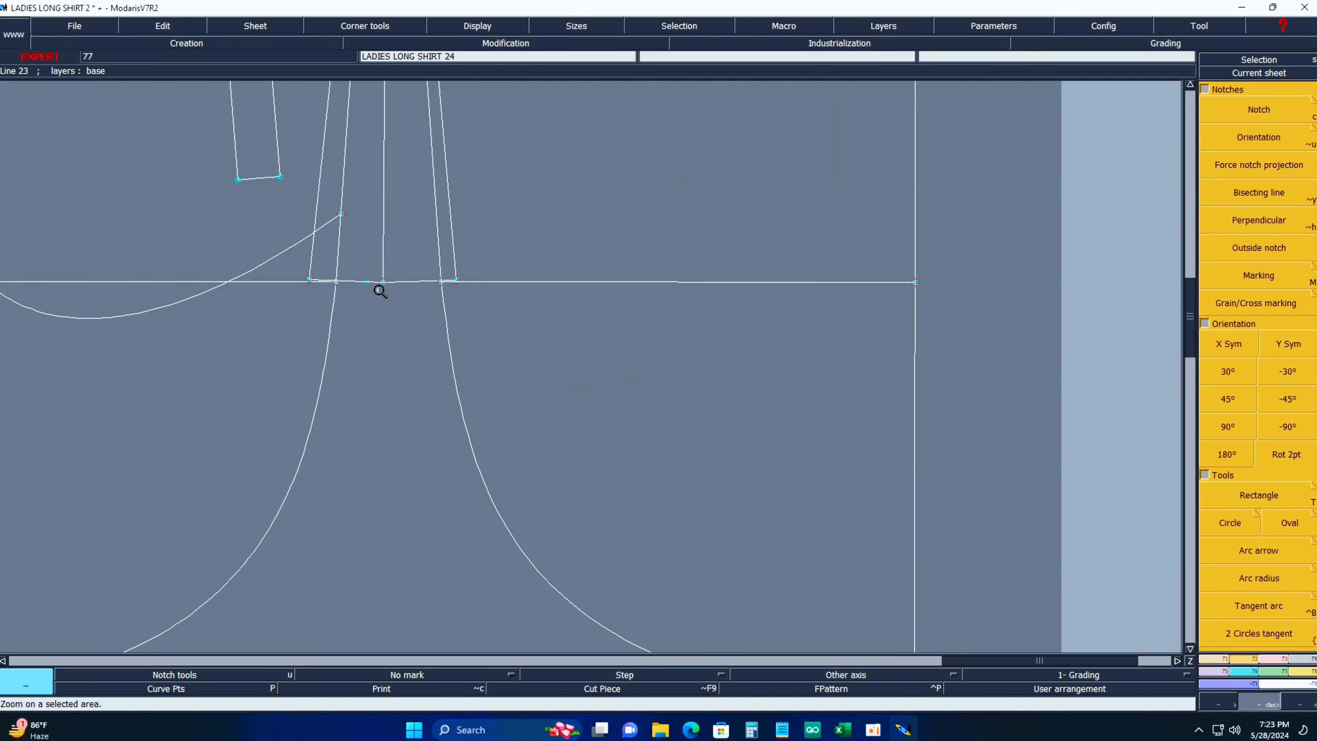
key("Delete")
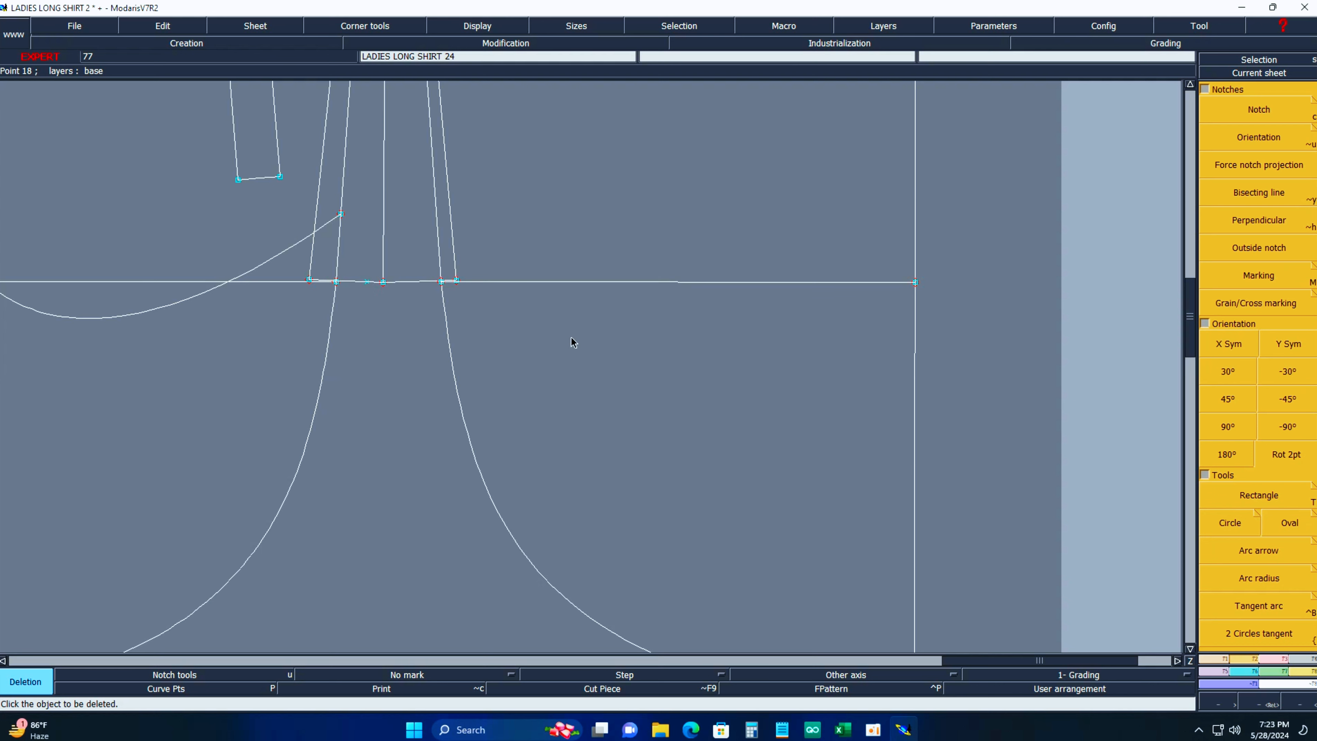
key("Home")
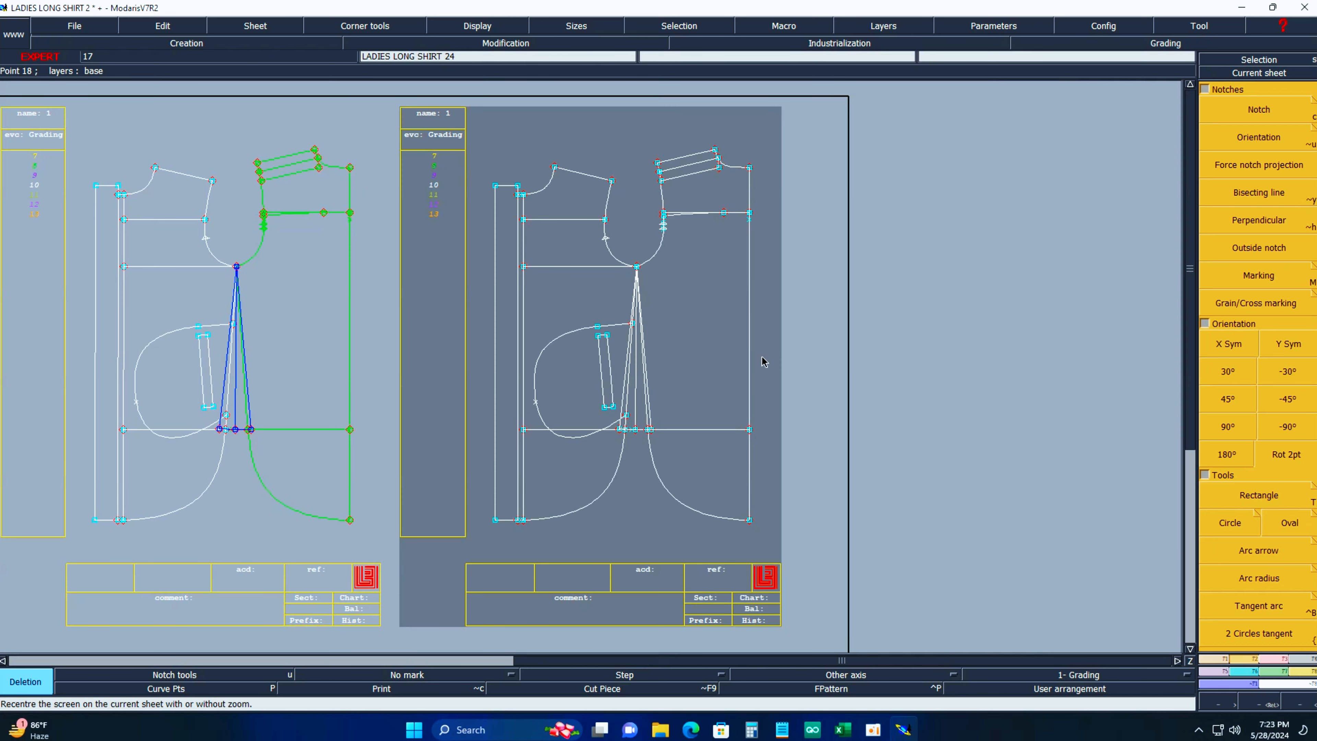
key("Return")
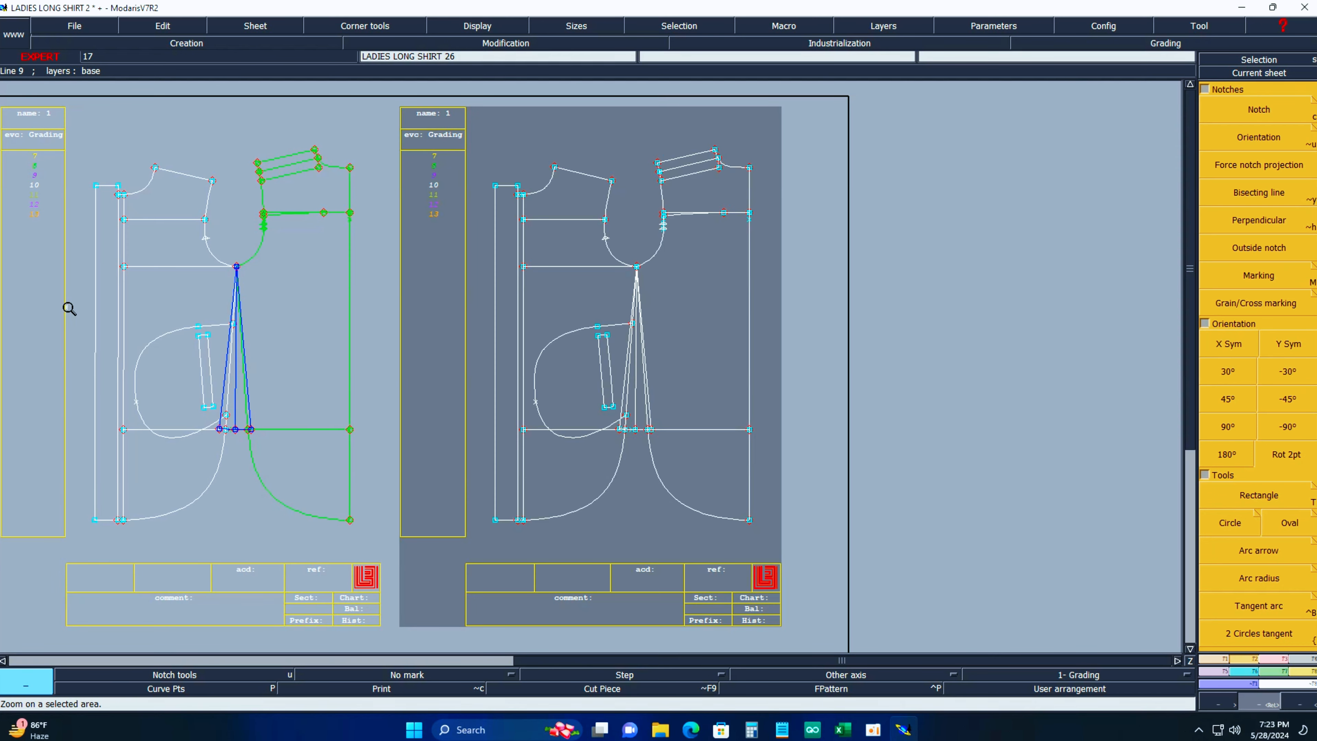
left_click_drag(71, 301, 368, 516)
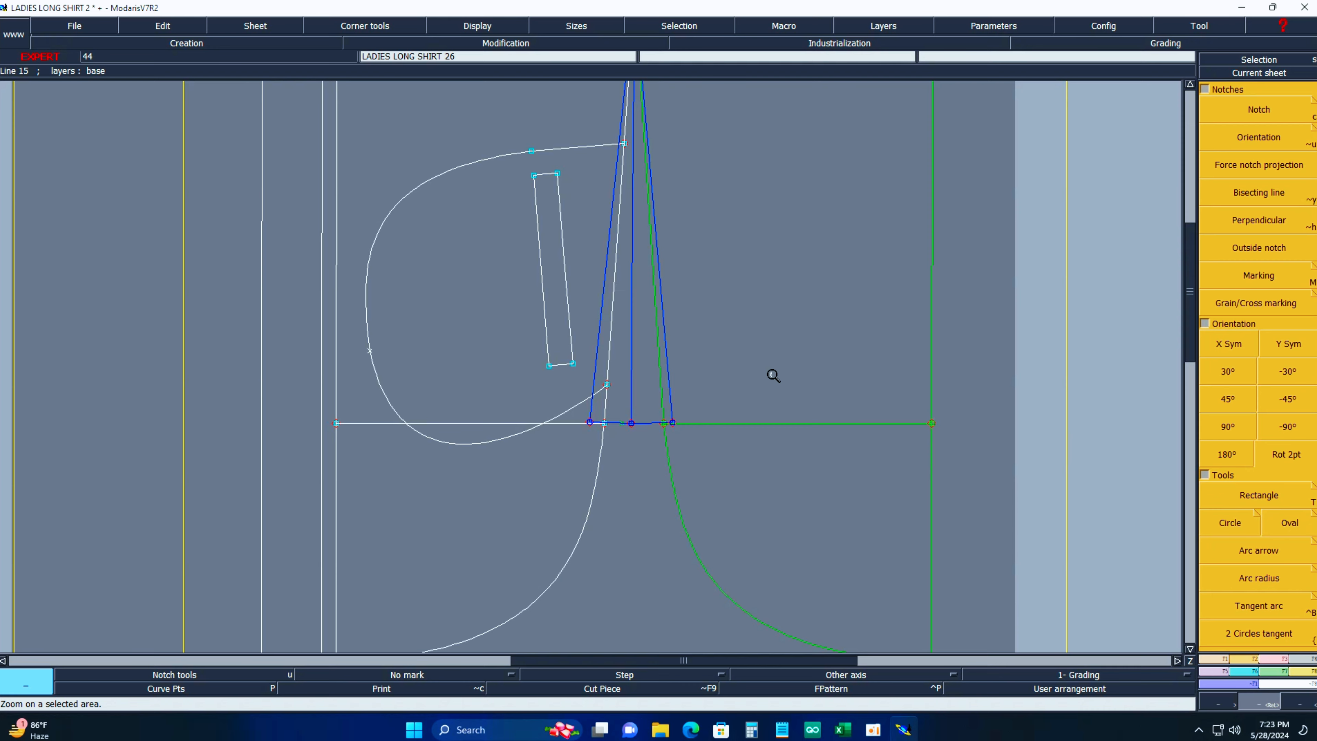
key("Home")
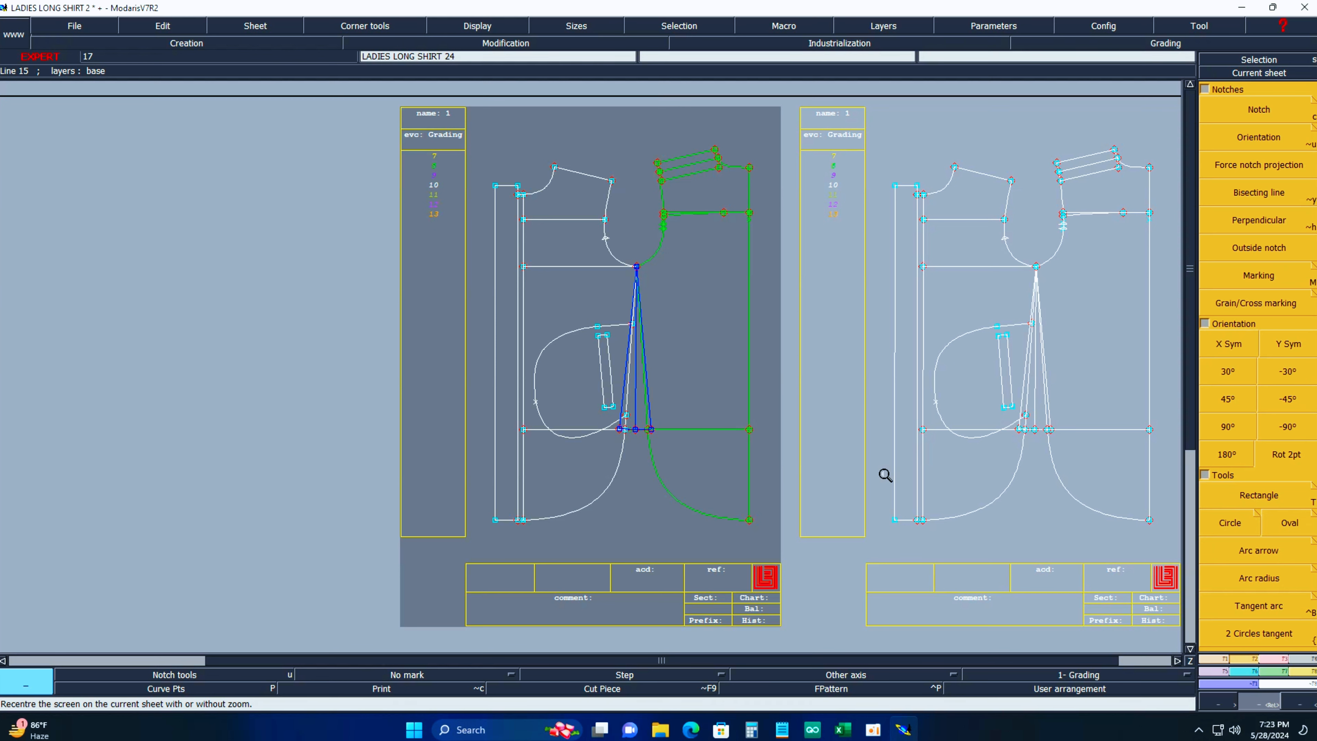
Arrange all sheets and consult the shirt measurement chart in Excel, returning to the pattern sheets.
key("j")
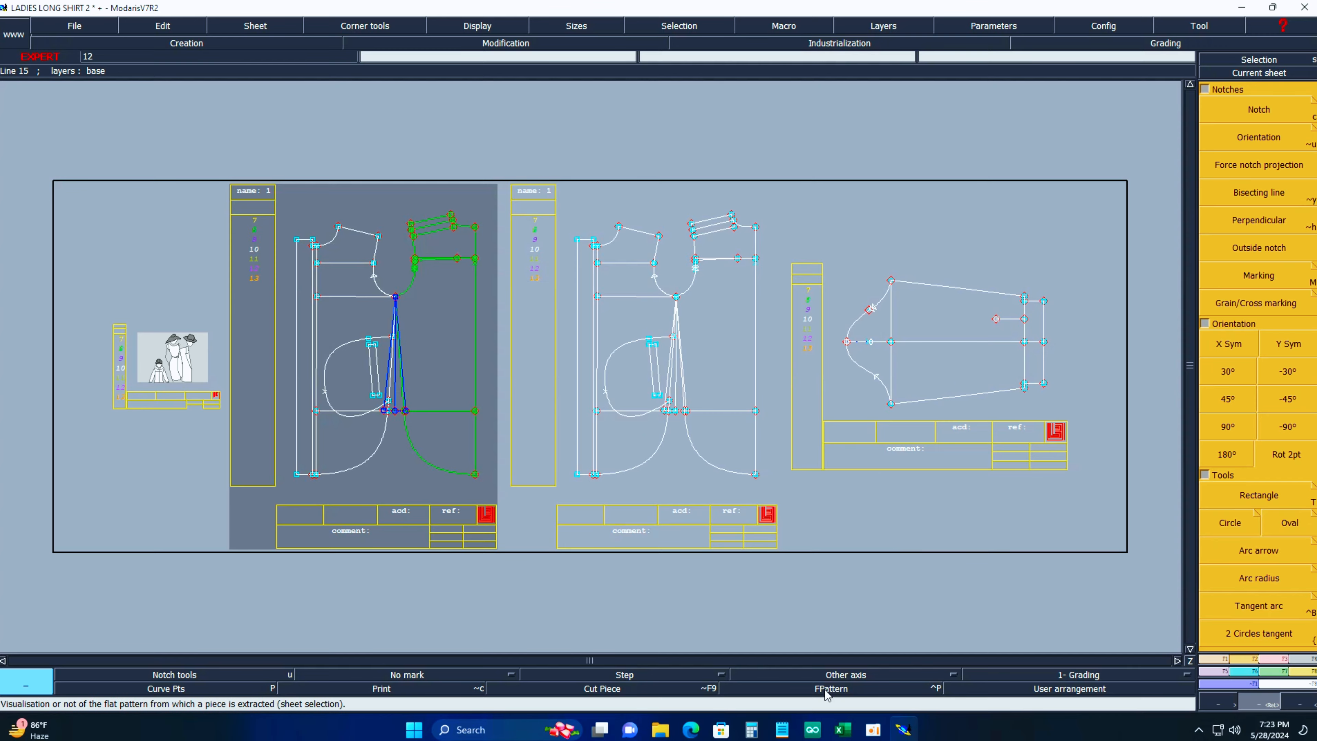
left_click(843, 729)
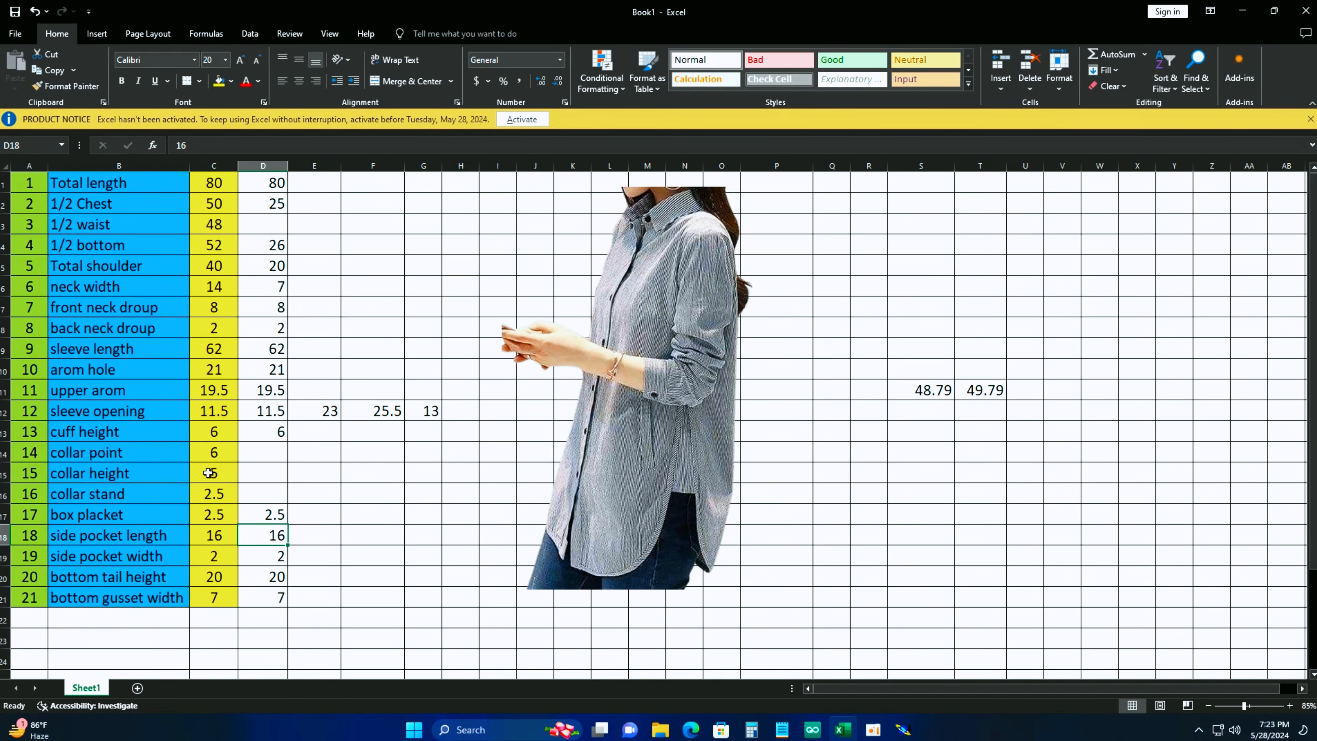
left_click(1242, 10)
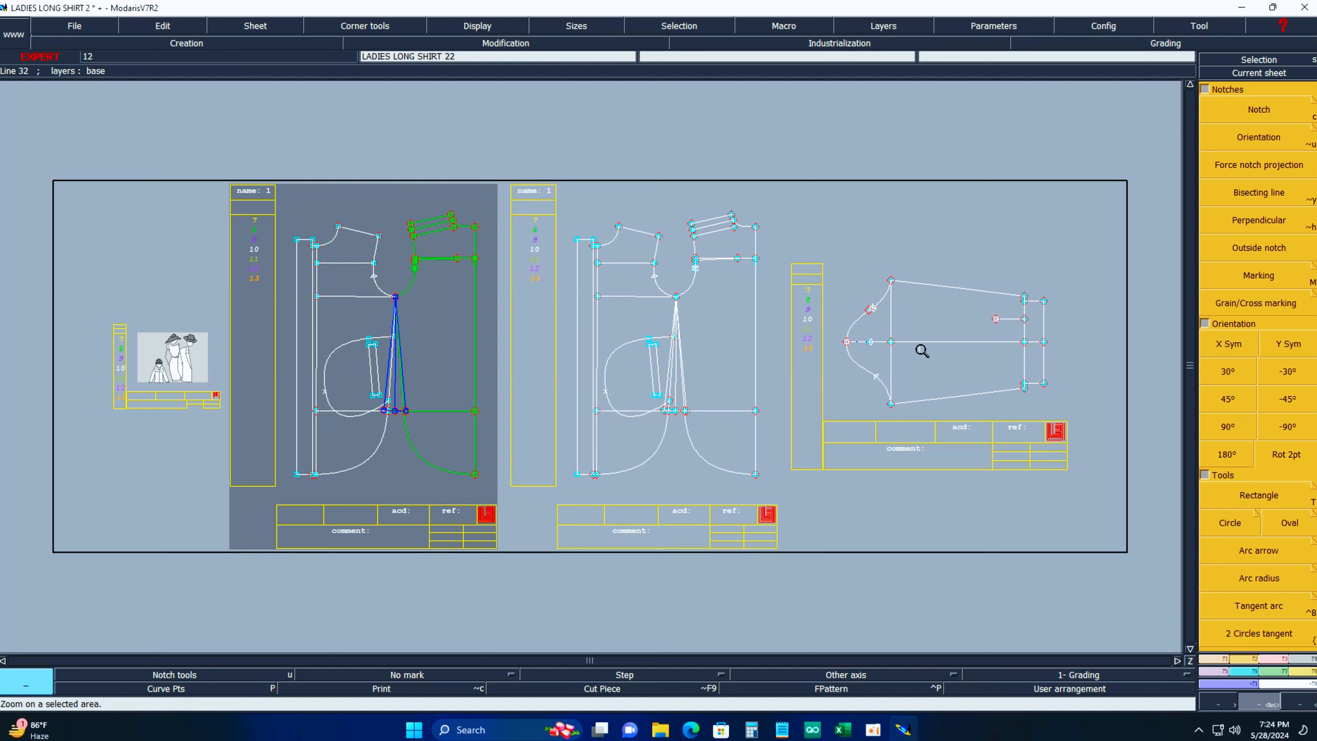
Open the measurement table for the copied sheet's neck and shoulder area, empty it, and move it clear of the pattern.
left_click_drag(553, 188, 773, 298)
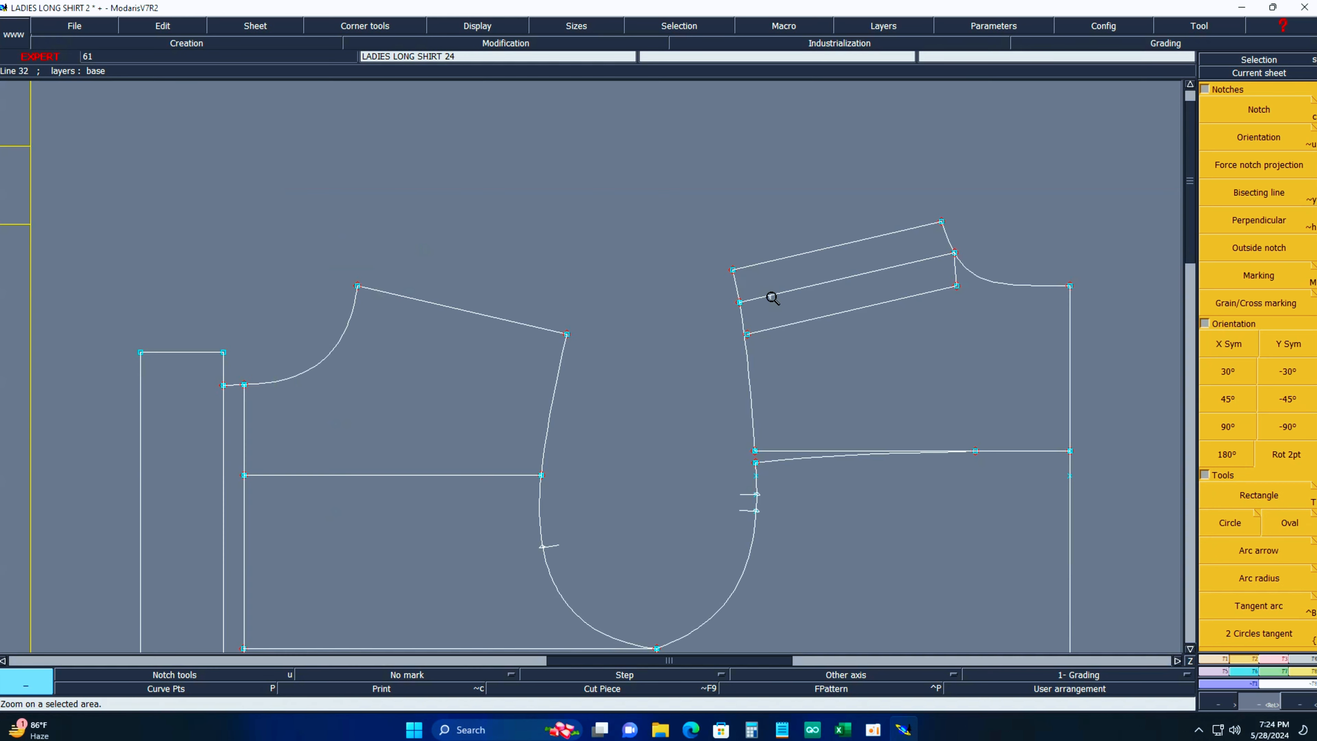
left_click(1307, 656)
left_click(1303, 674)
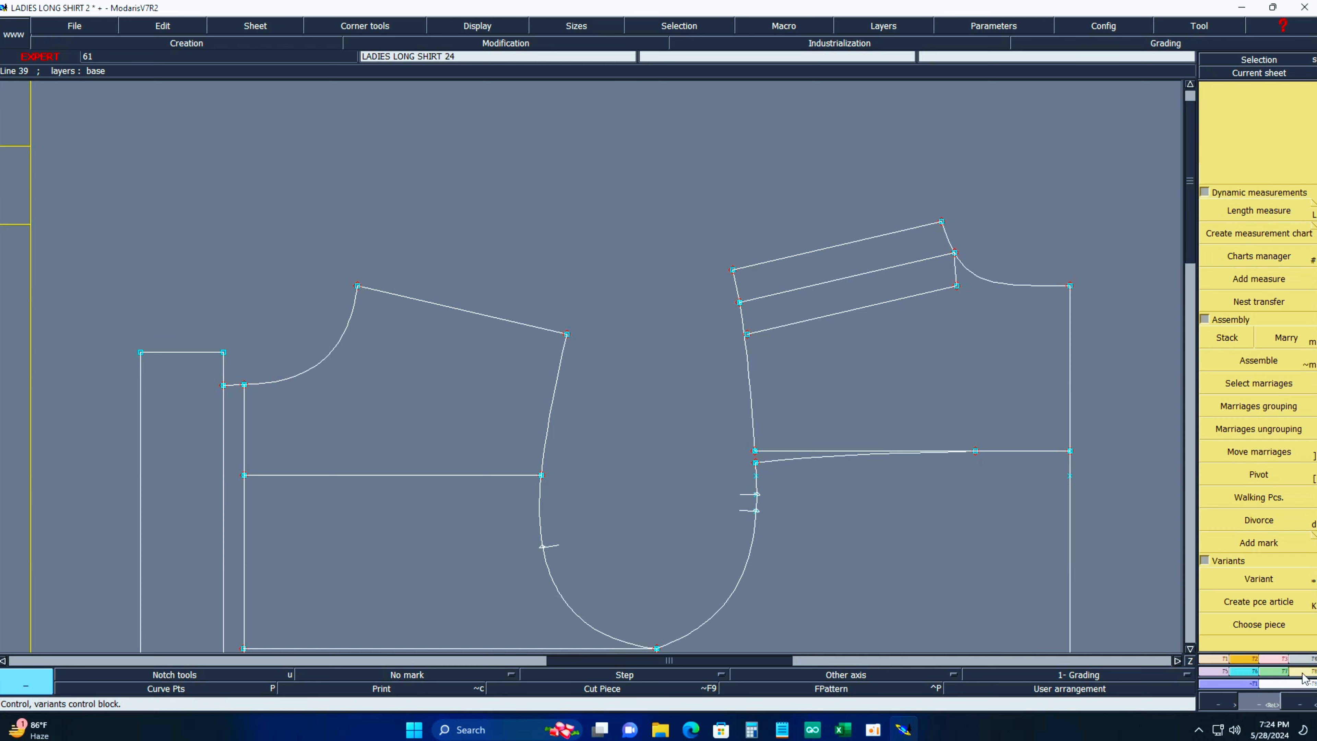
left_click(1289, 129)
left_click(1265, 107)
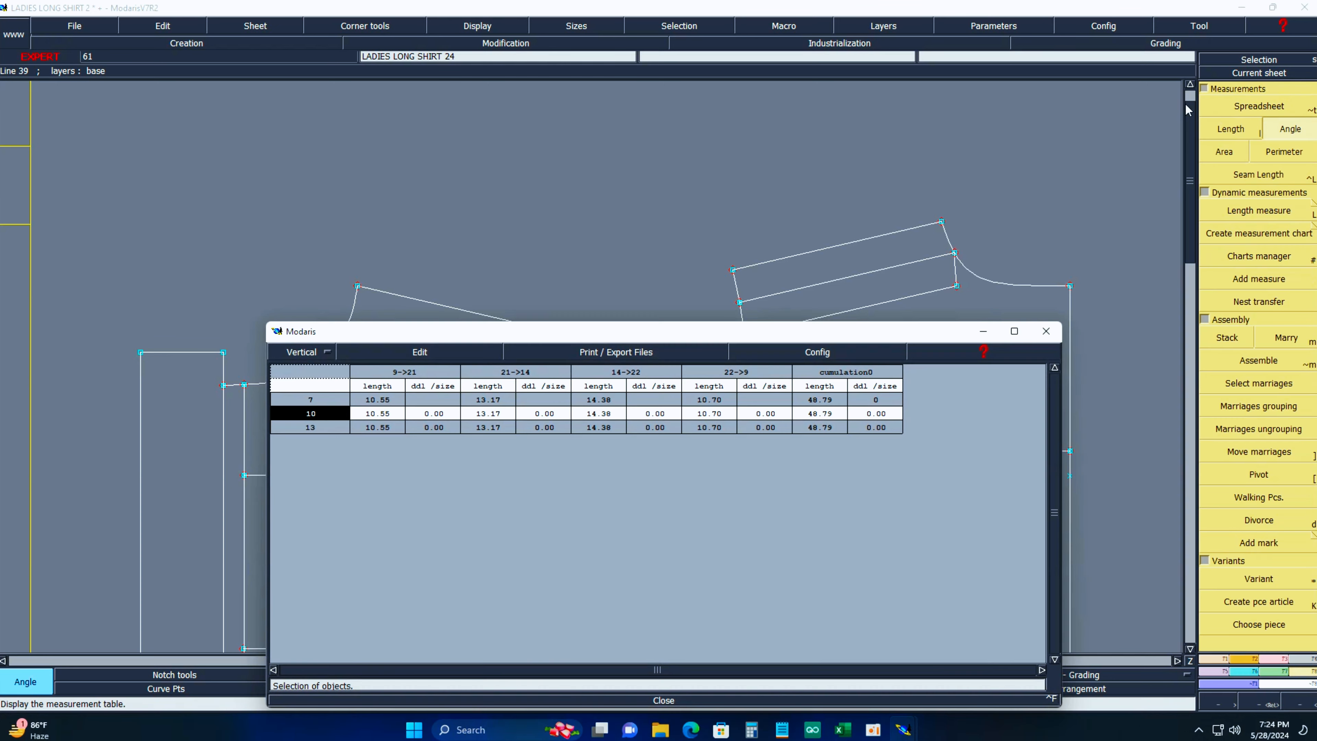
left_click(414, 357)
left_click(381, 419)
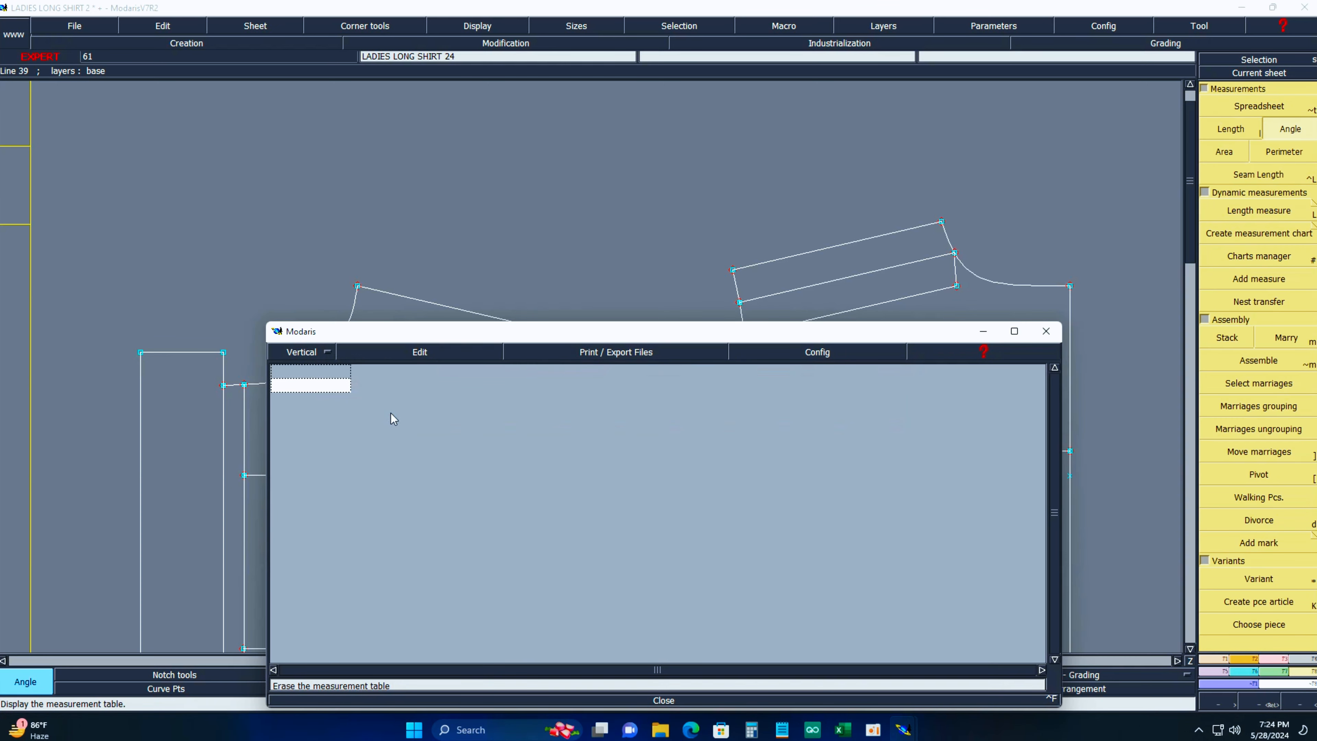
left_click_drag(517, 340, 360, 686)
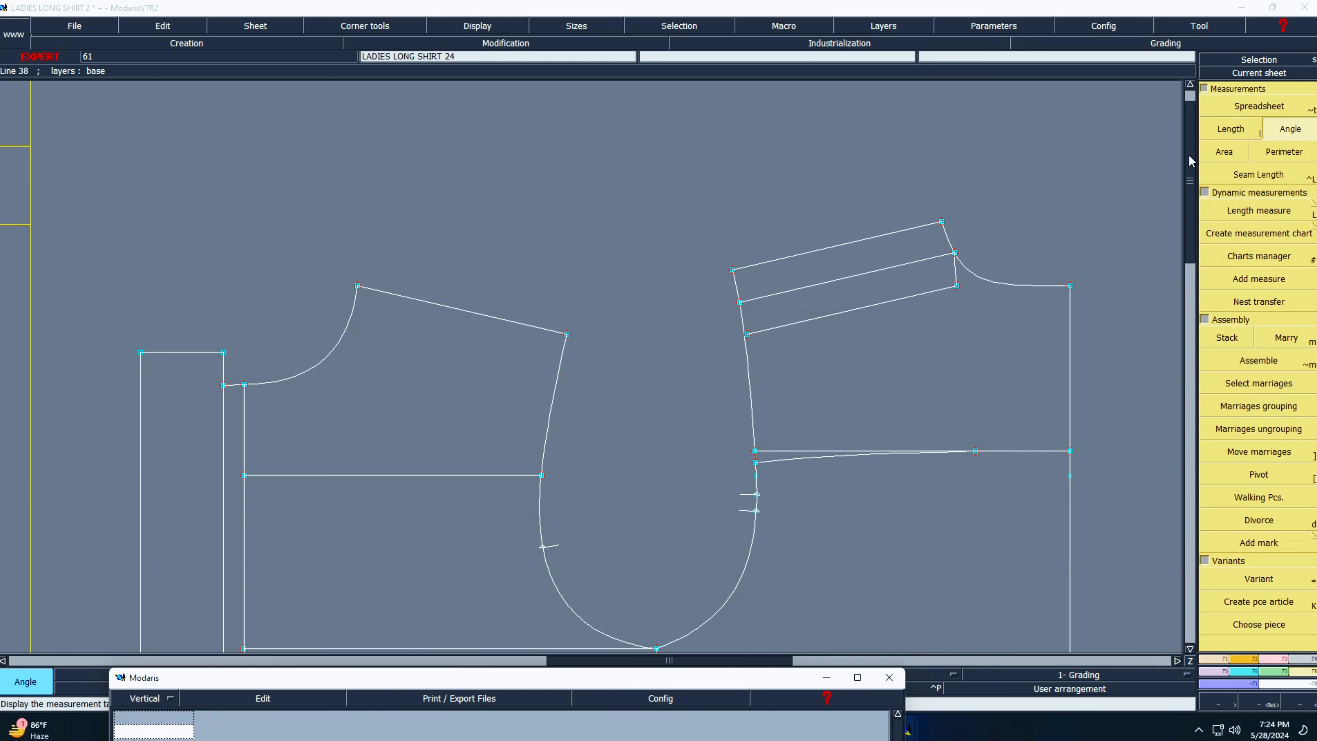
Measure the lengths of the front neckline with its placket edge, the yoke's neck edge and the back neckline curve.
left_click(1220, 133)
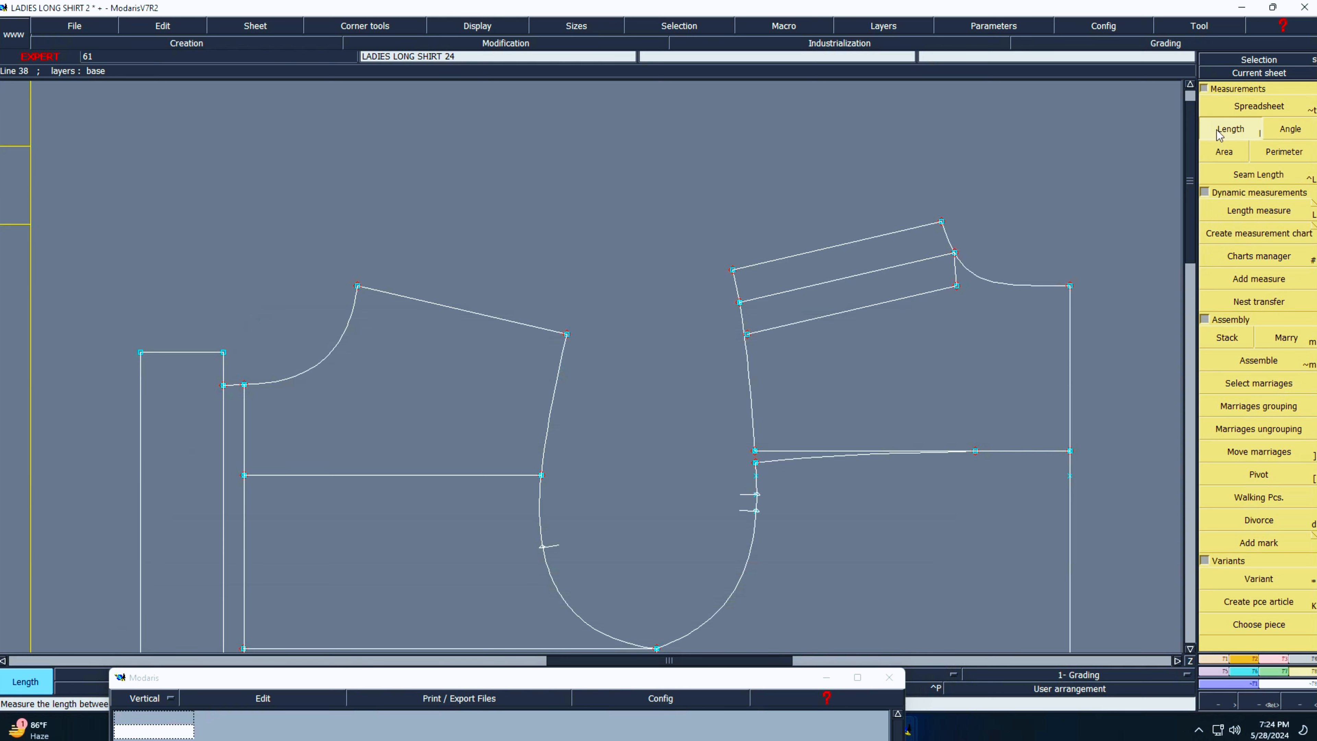
left_click(224, 385)
left_click(357, 286)
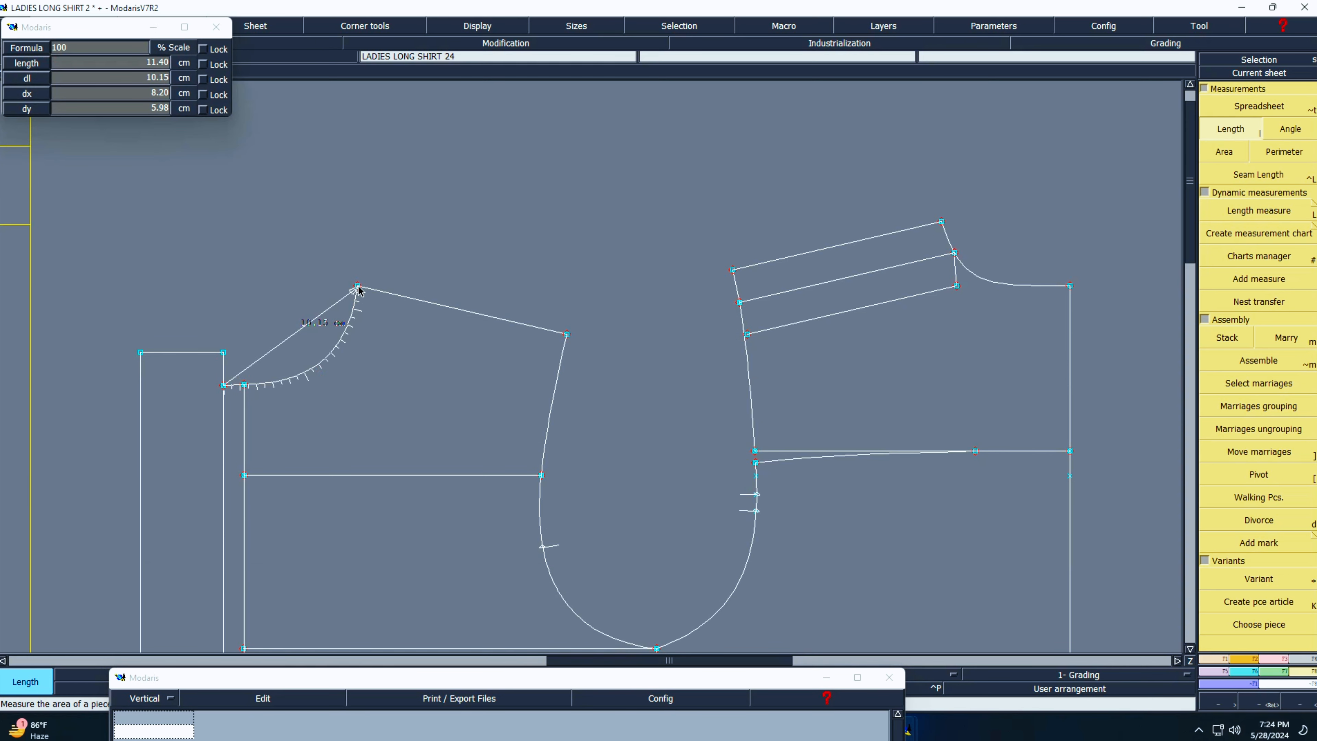
left_click(942, 221)
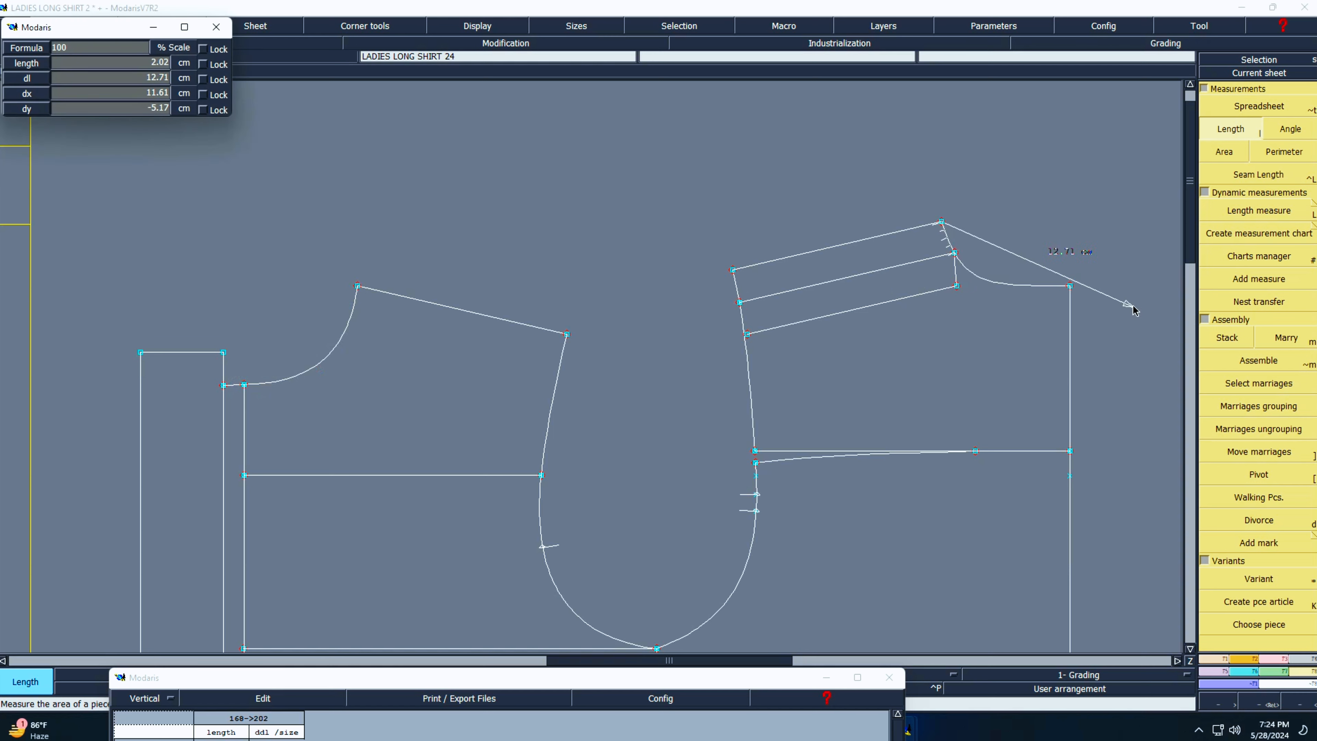
left_click(954, 254)
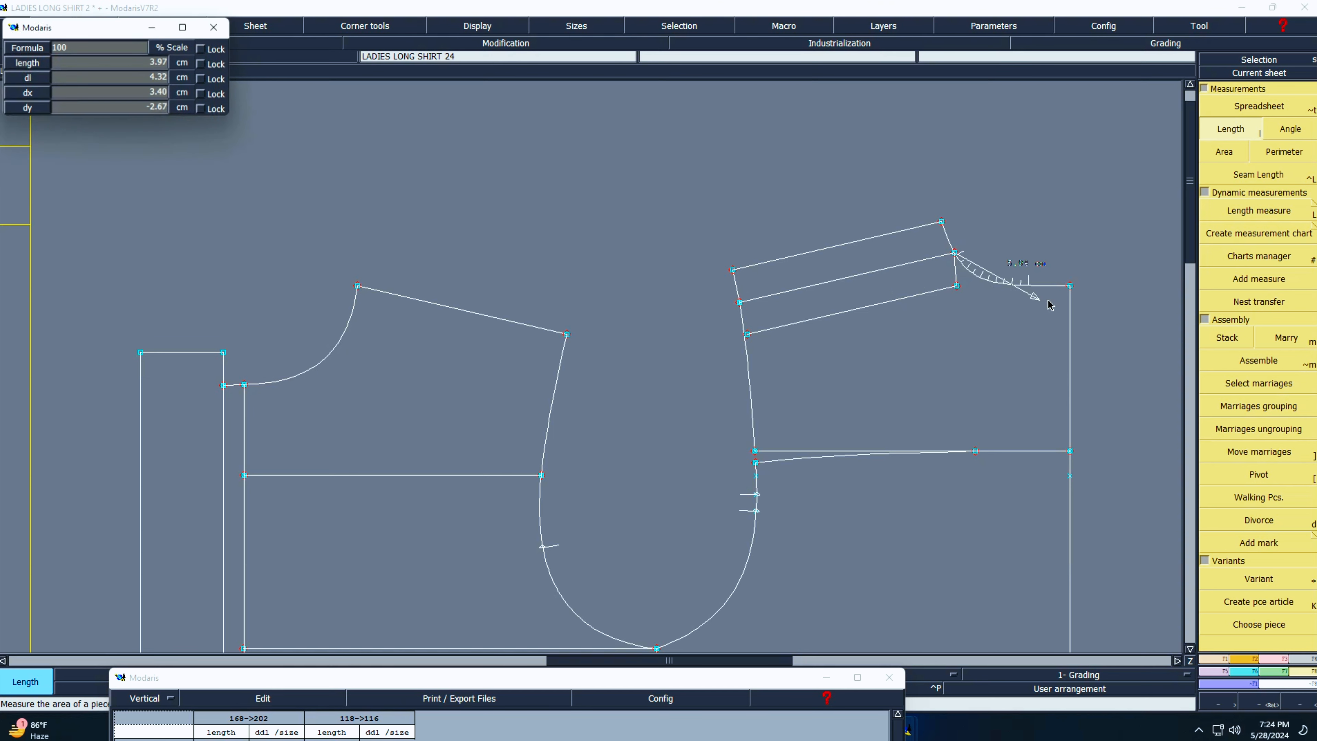
left_click(1069, 285)
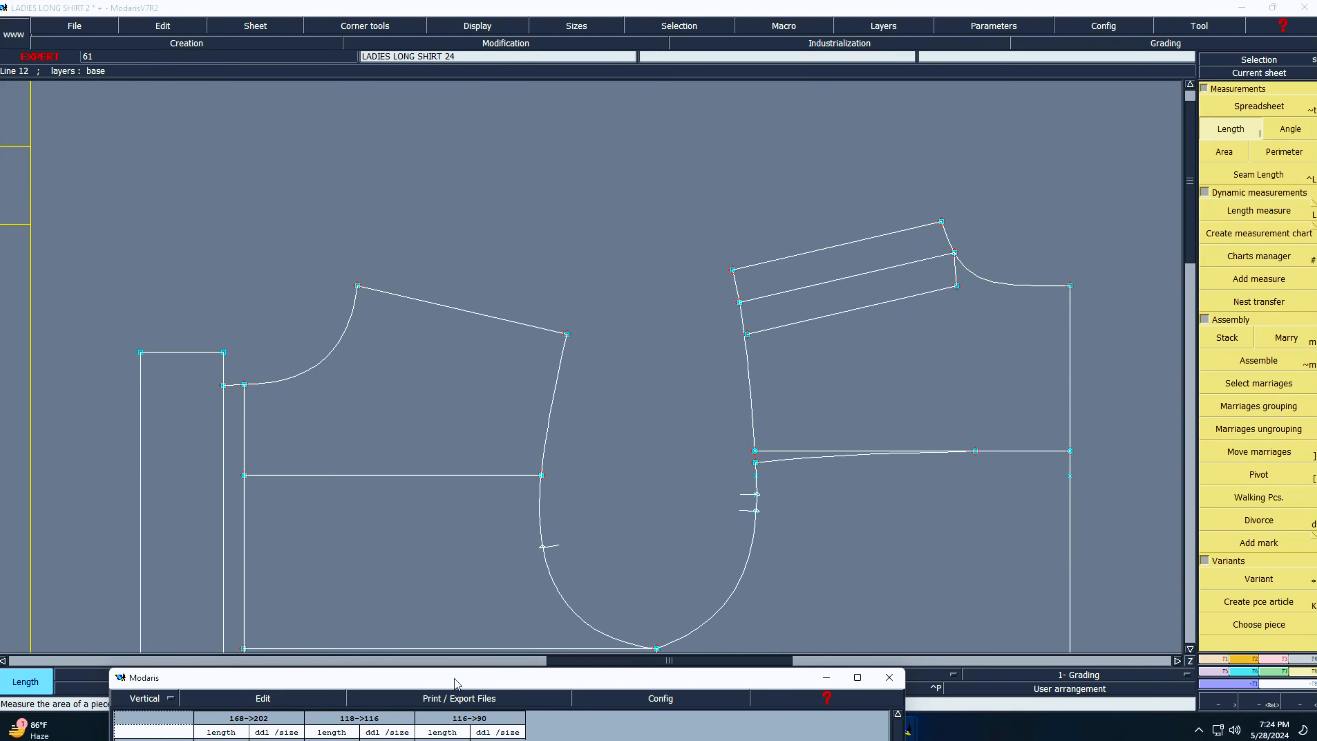
Cumulate the three neckline lengths in the measurement table.
left_click_drag(482, 682, 534, 299)
left_click(332, 317)
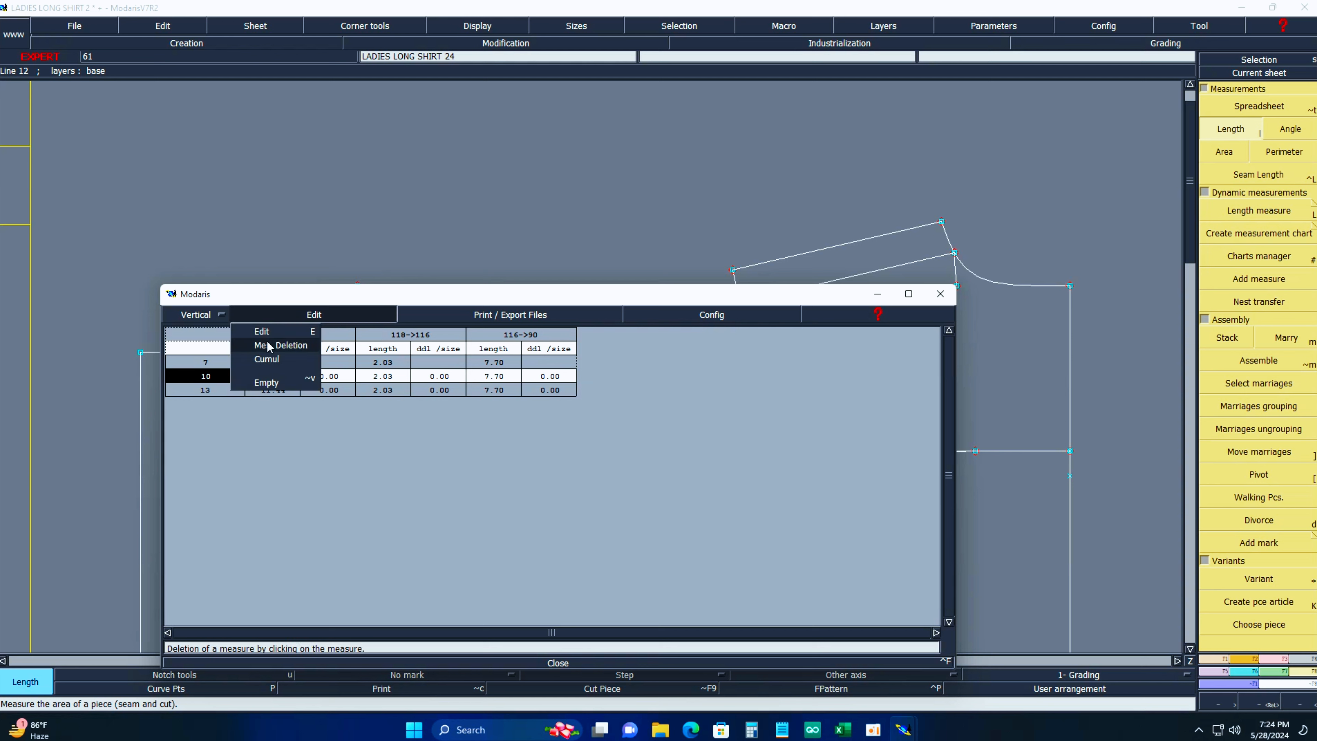
left_click(264, 361)
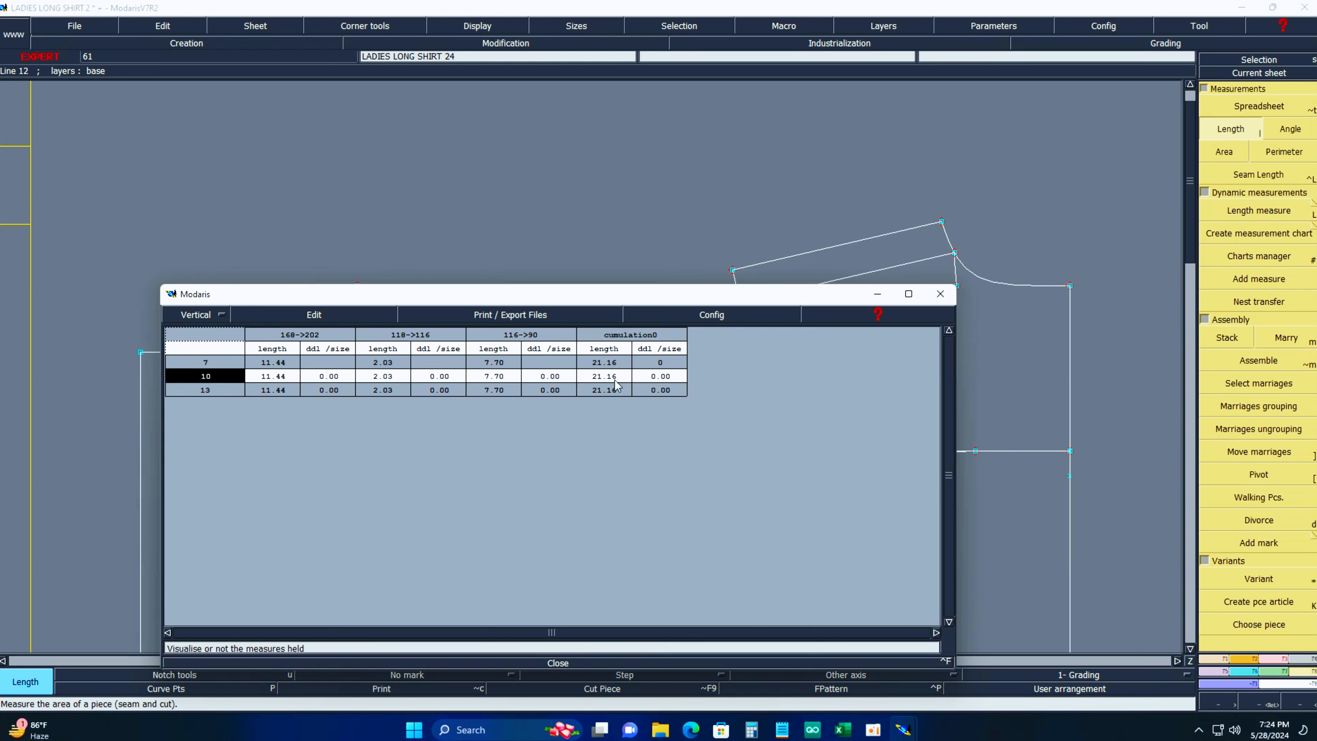
Empty and close the measurement table and arrange all sheets on the desk.
left_click(322, 316)
left_click(266, 389)
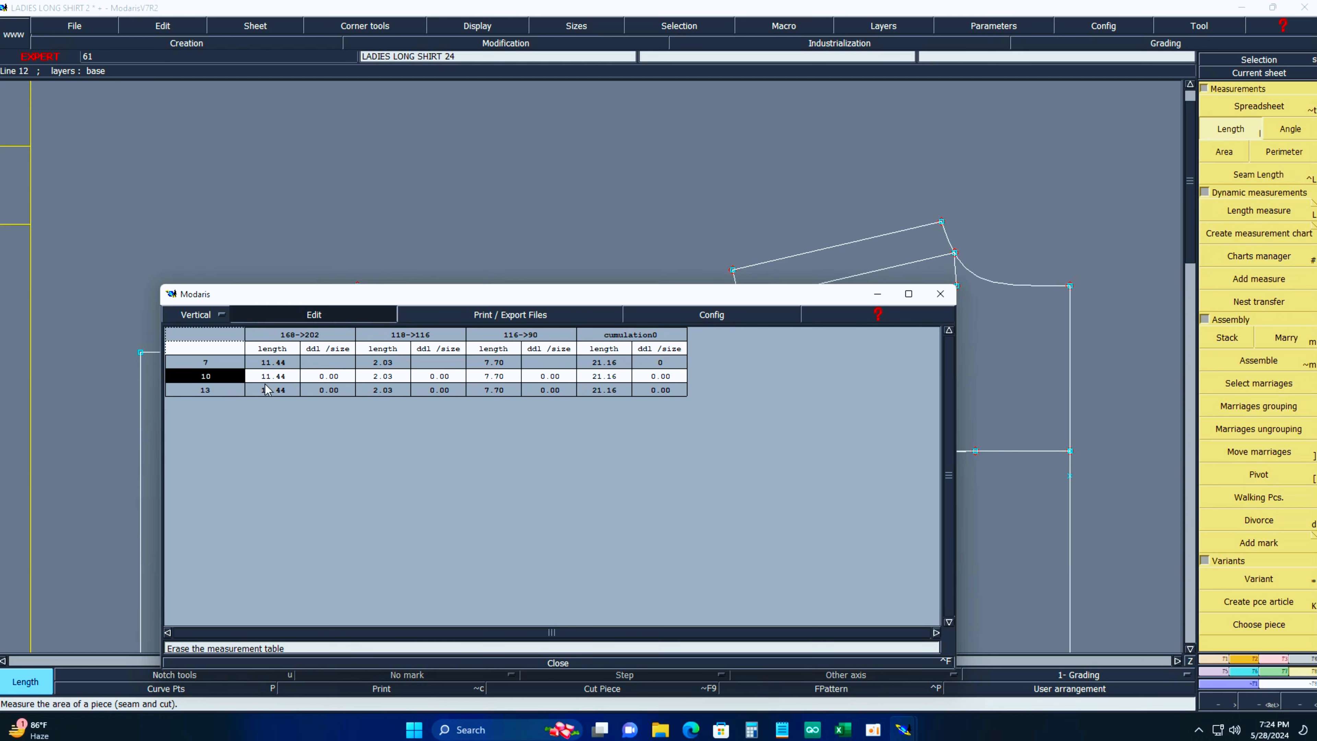
left_click(564, 663)
key("j")
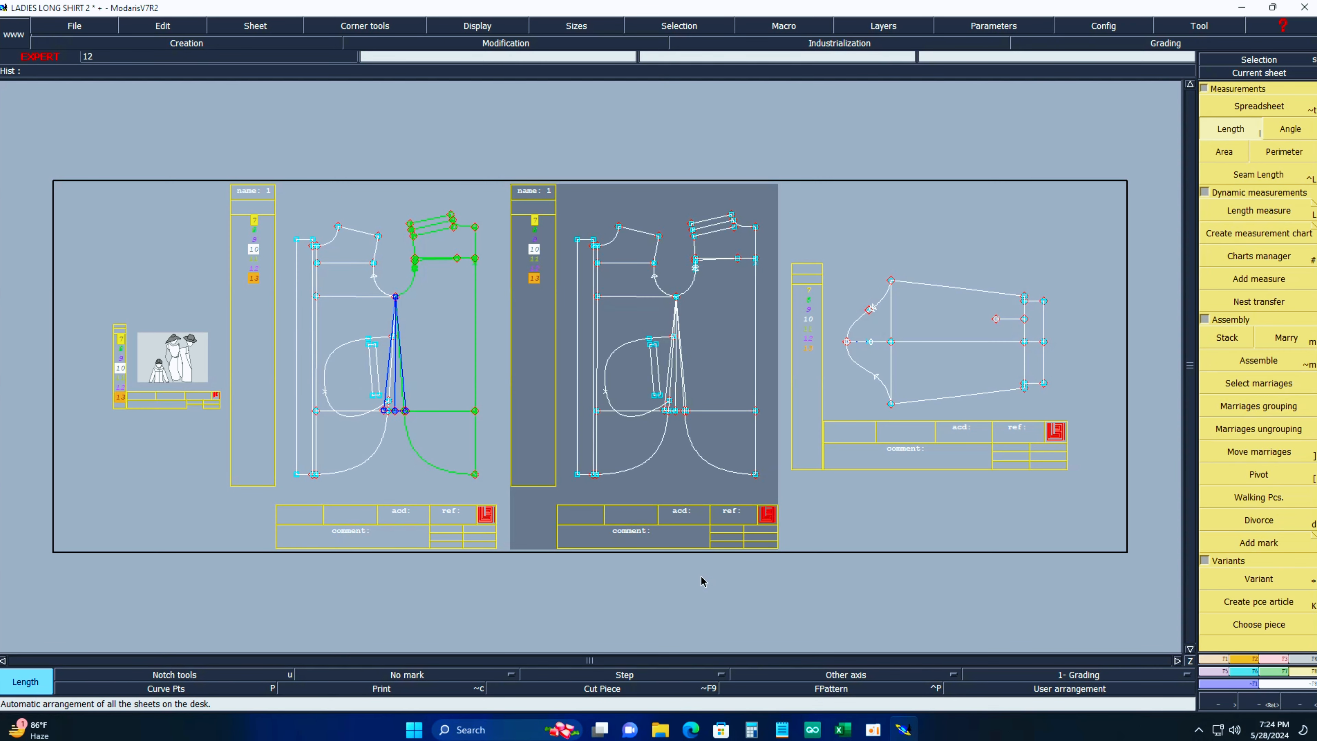
Switch to the Excel measurement chart and enter collar point 6, collar height 5 and collar stand 2.5 in D14:D16.
key("c")
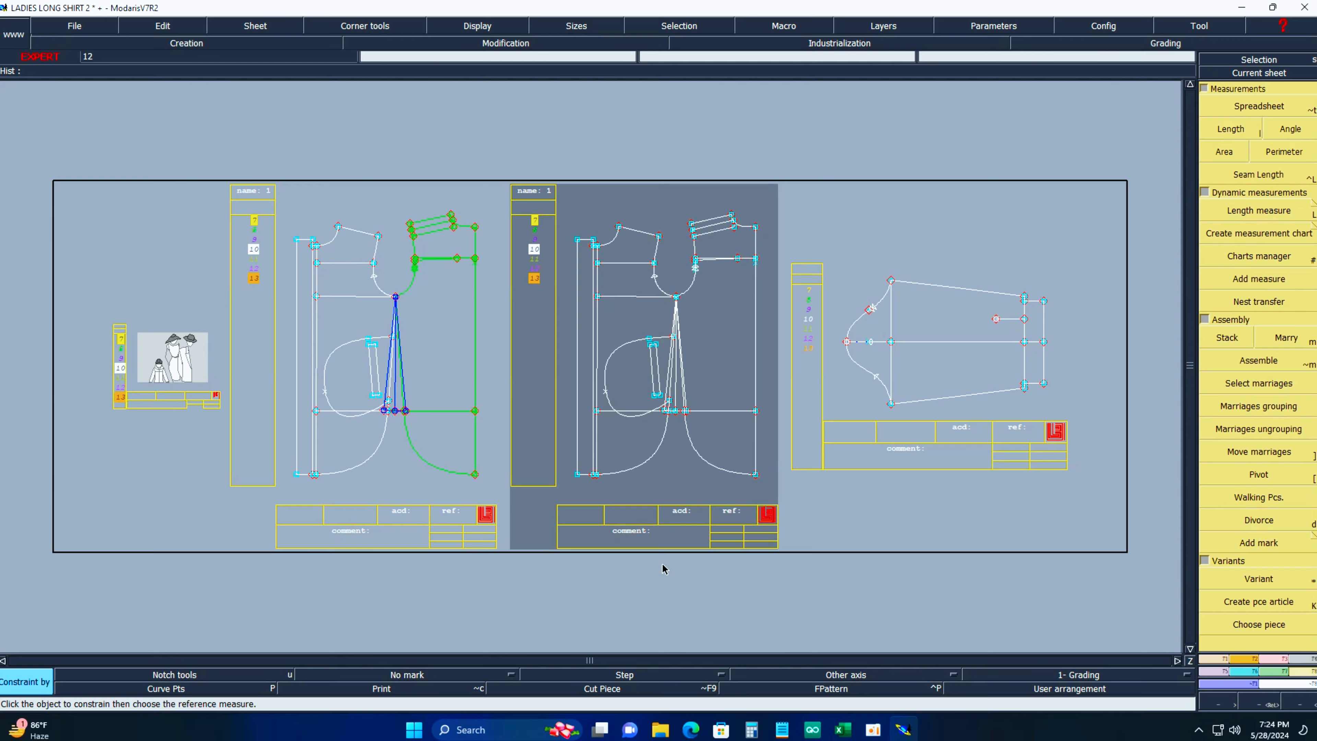
left_click(843, 730)
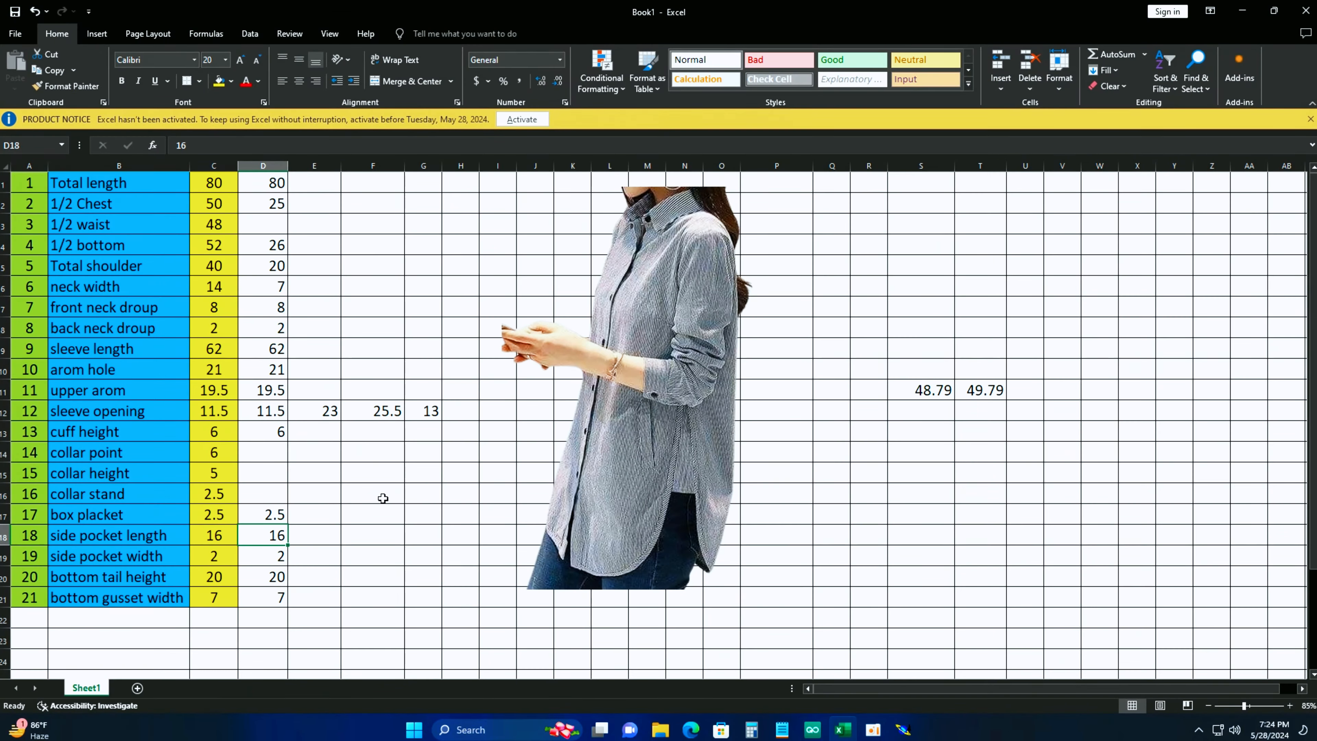
left_click(264, 457)
left_click(278, 479)
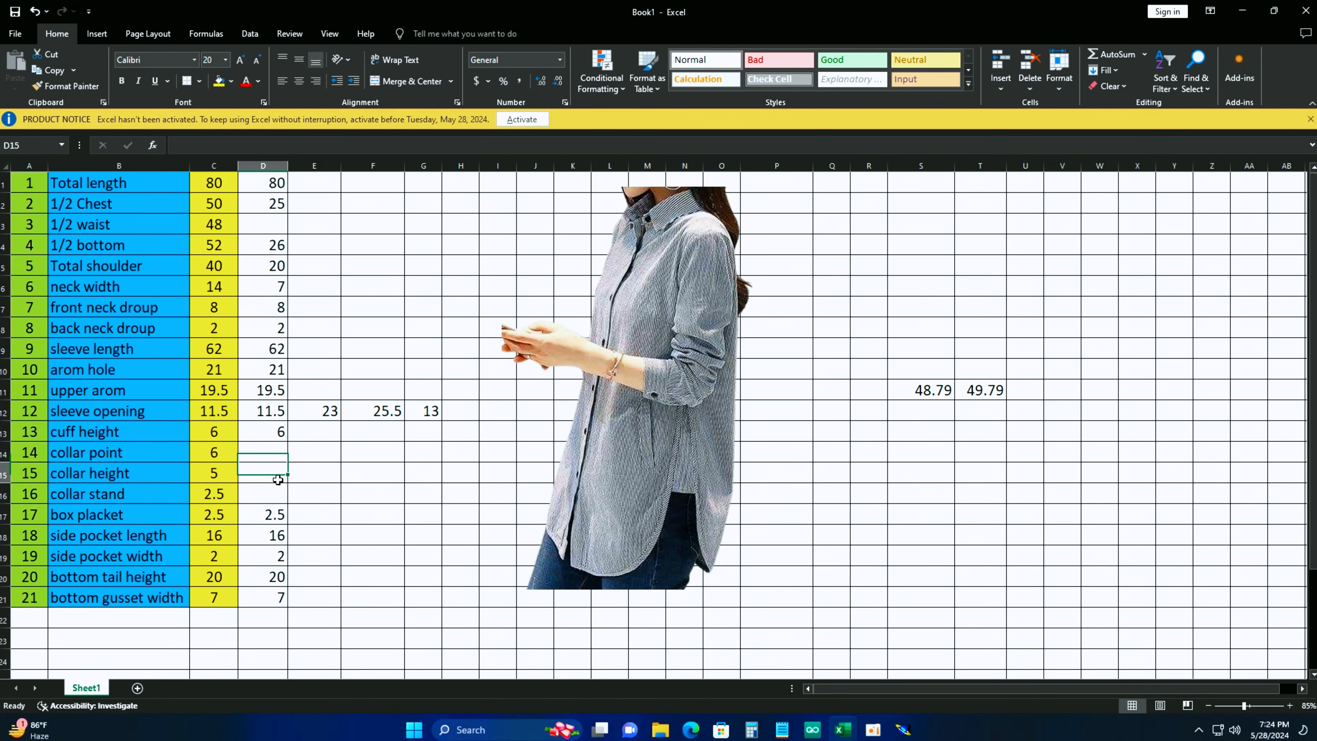
left_click(272, 454)
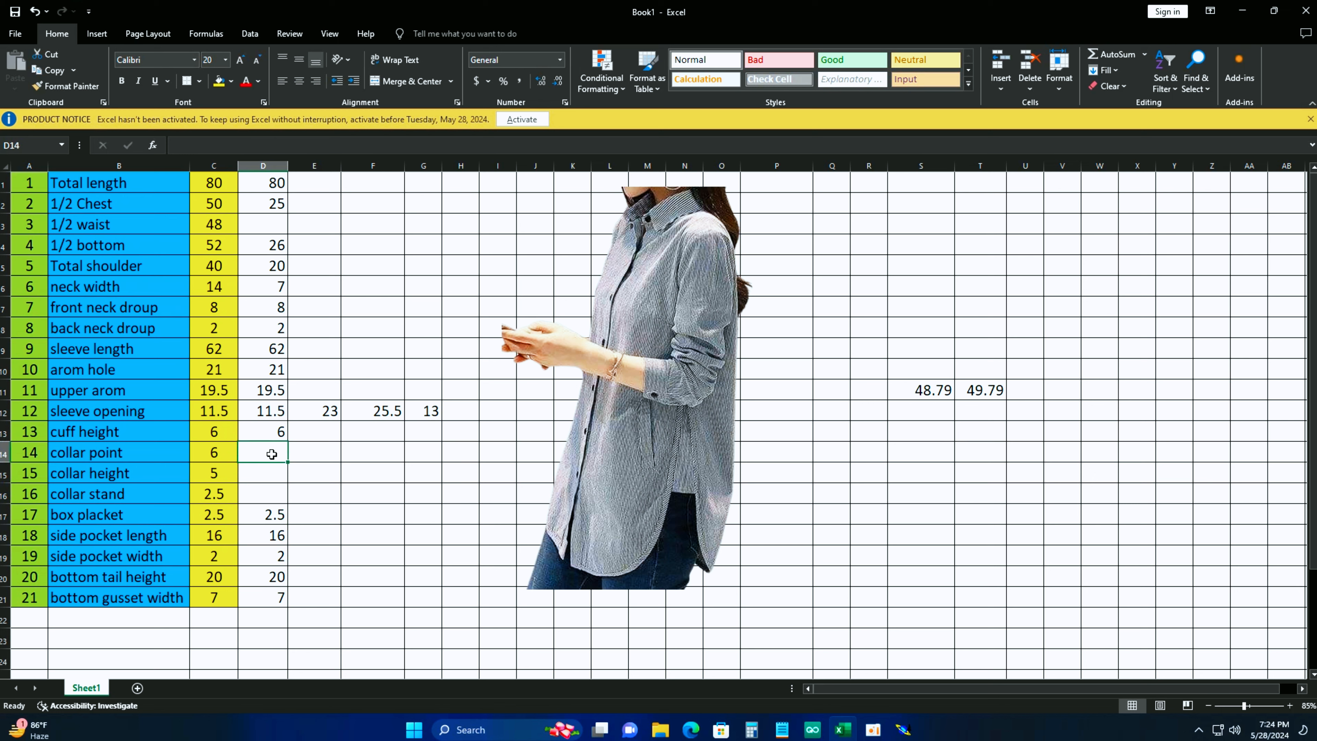
type("6")
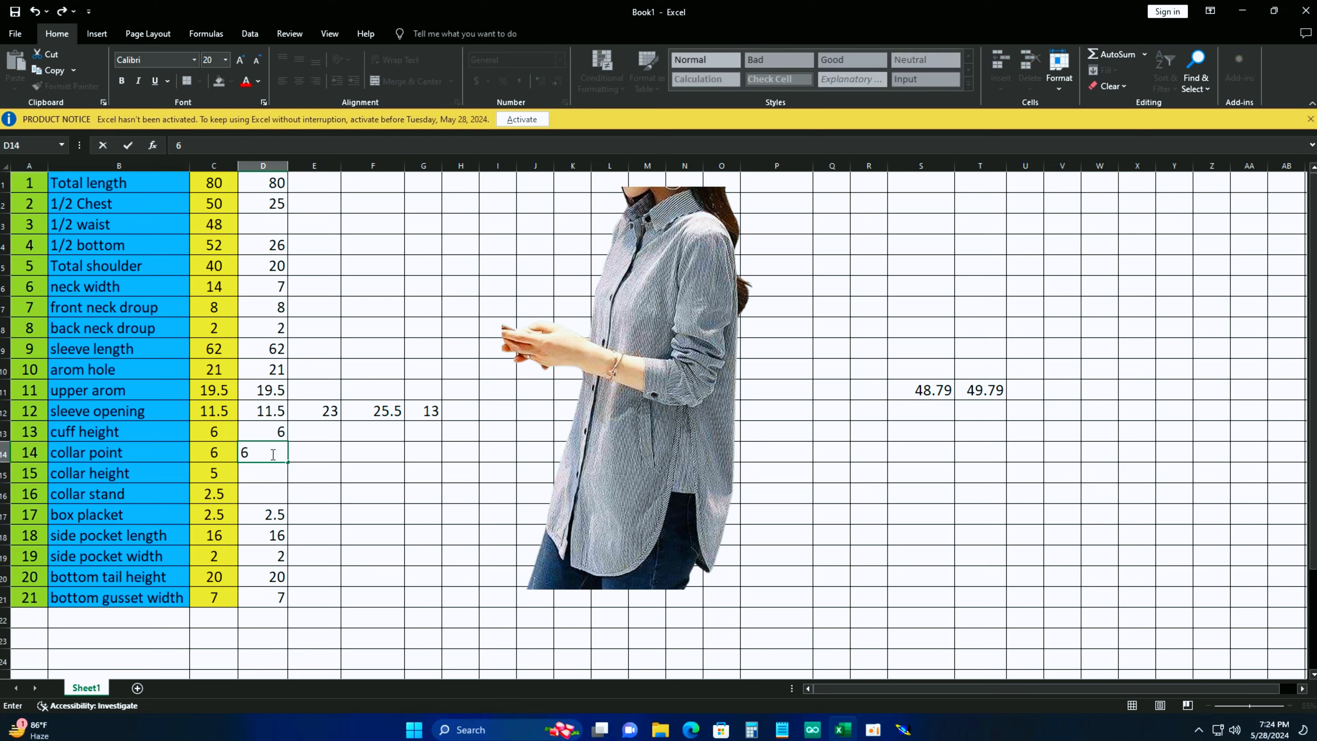
key("Return")
type("6")
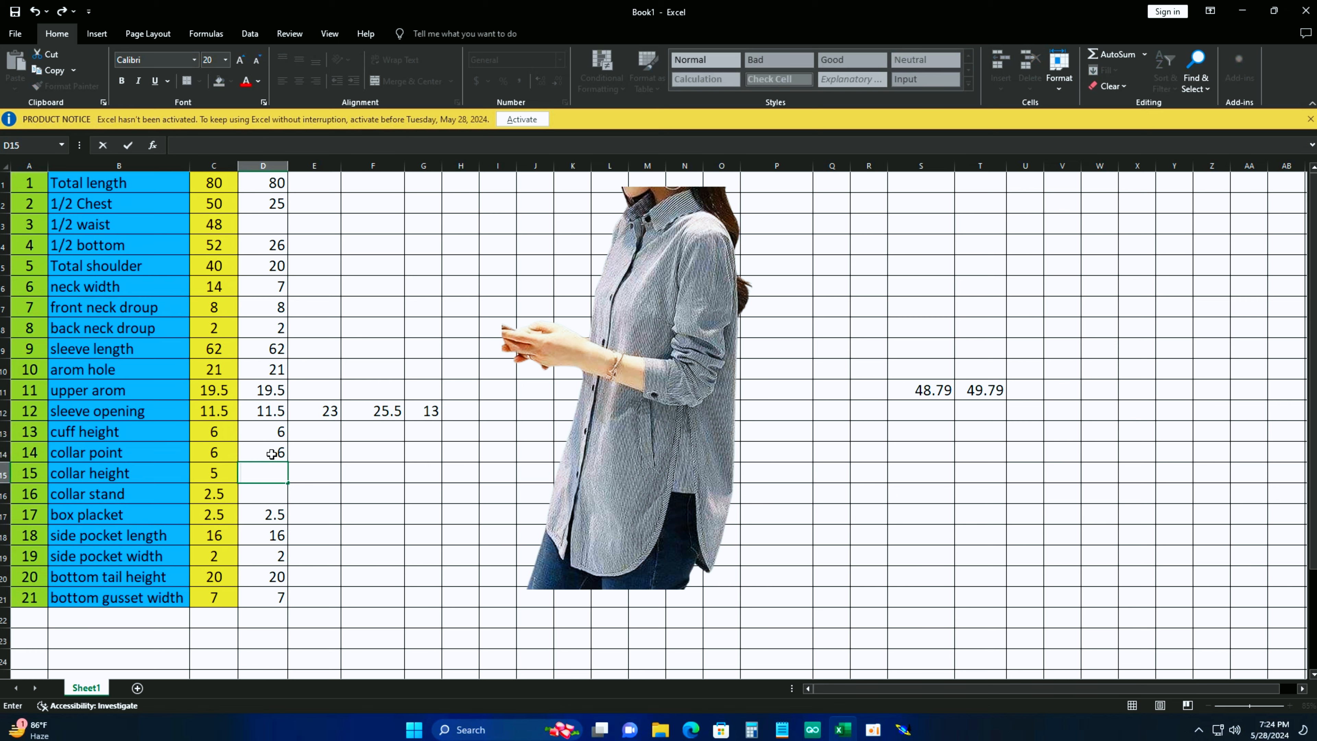
type("5")
key("Return")
type("2.5")
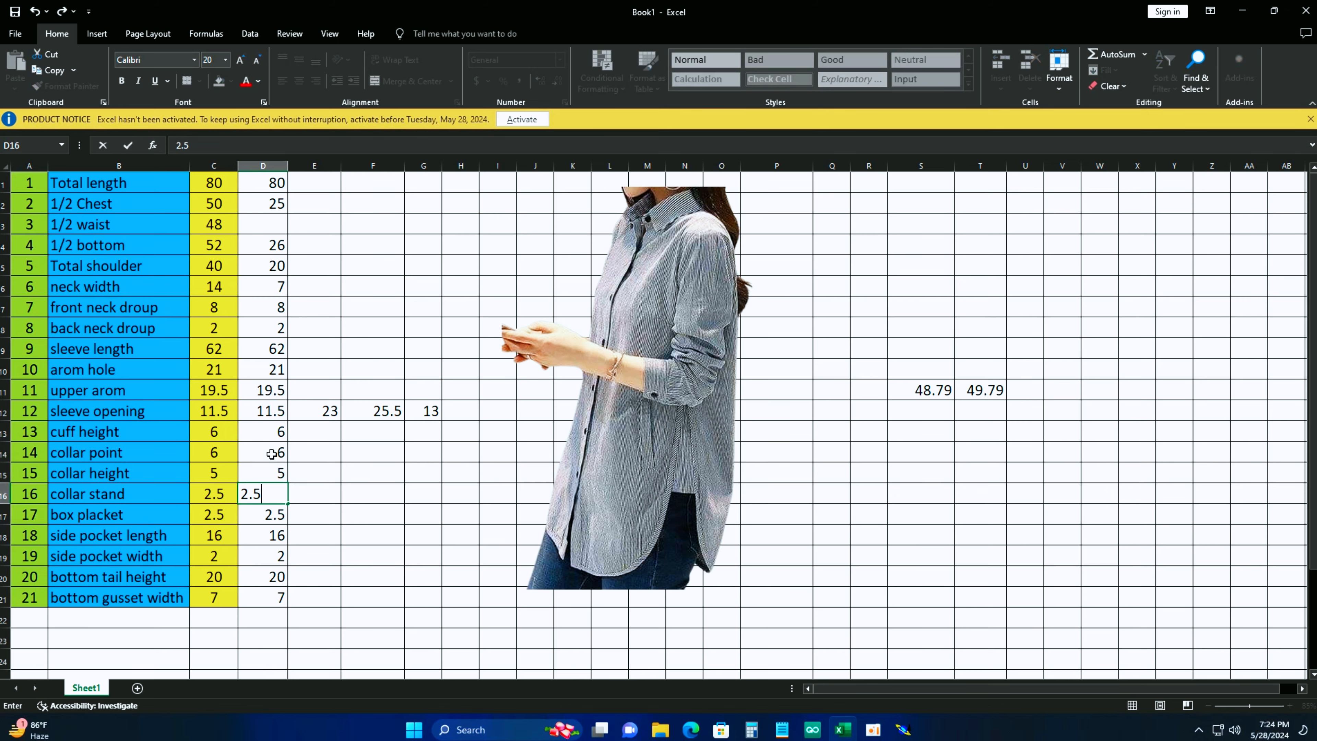
key("Return")
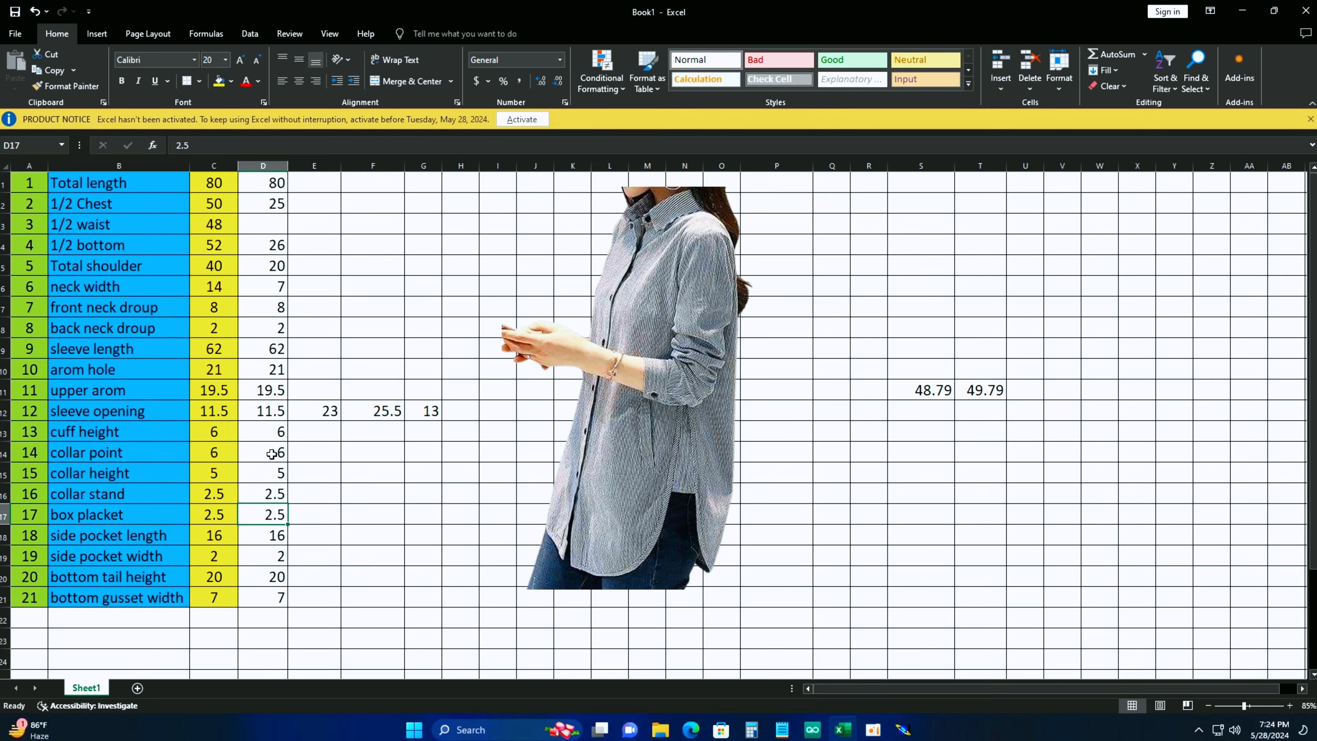
Return to Modaris and draw a rectangle 19.5 cm wide and 6 cm high on a new empty sheet.
left_click(1239, 12)
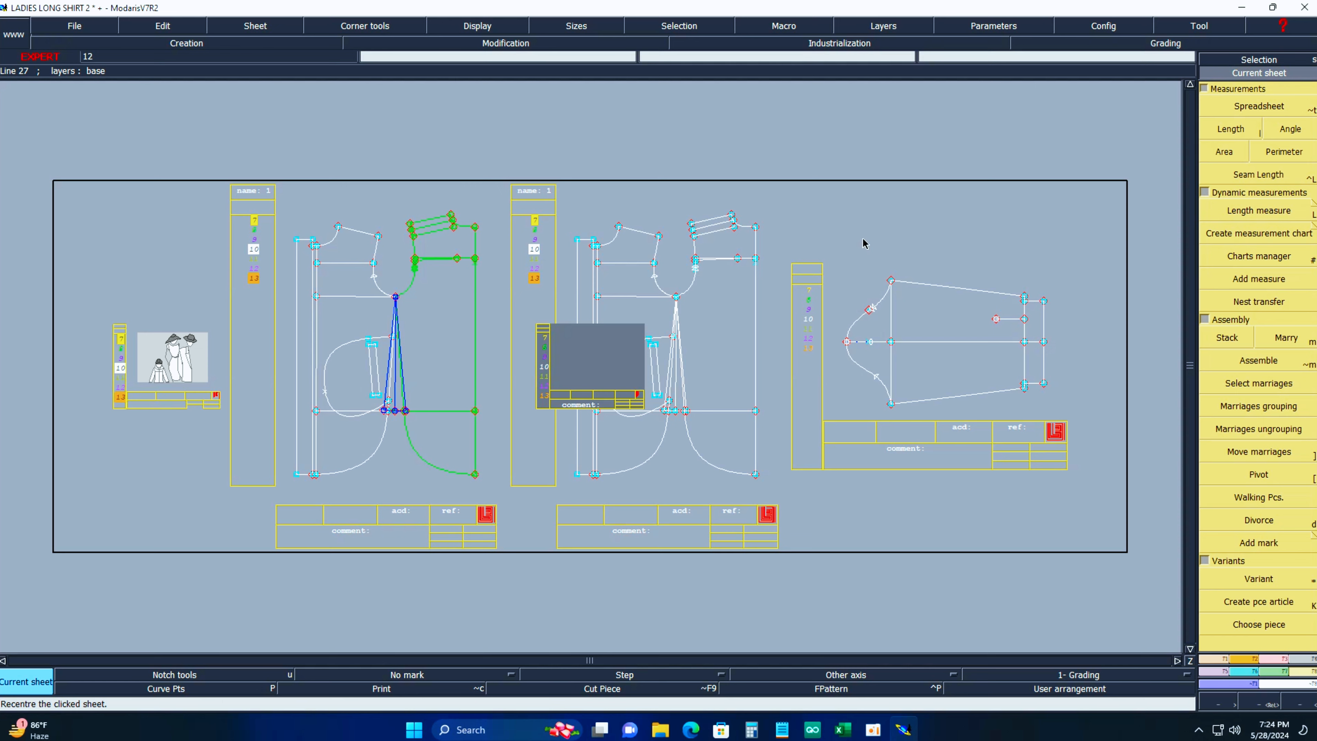
left_click(576, 364)
key("shift+r")
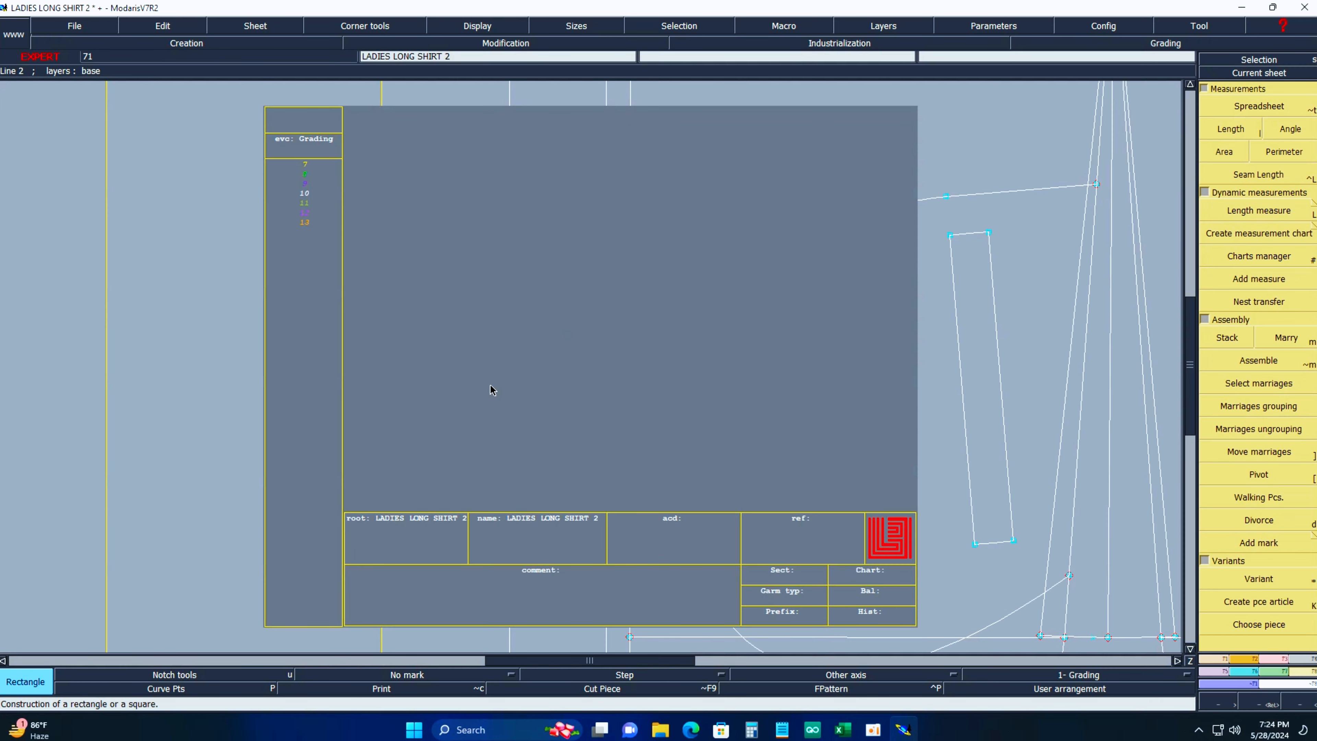
left_click(406, 255)
key("Up")
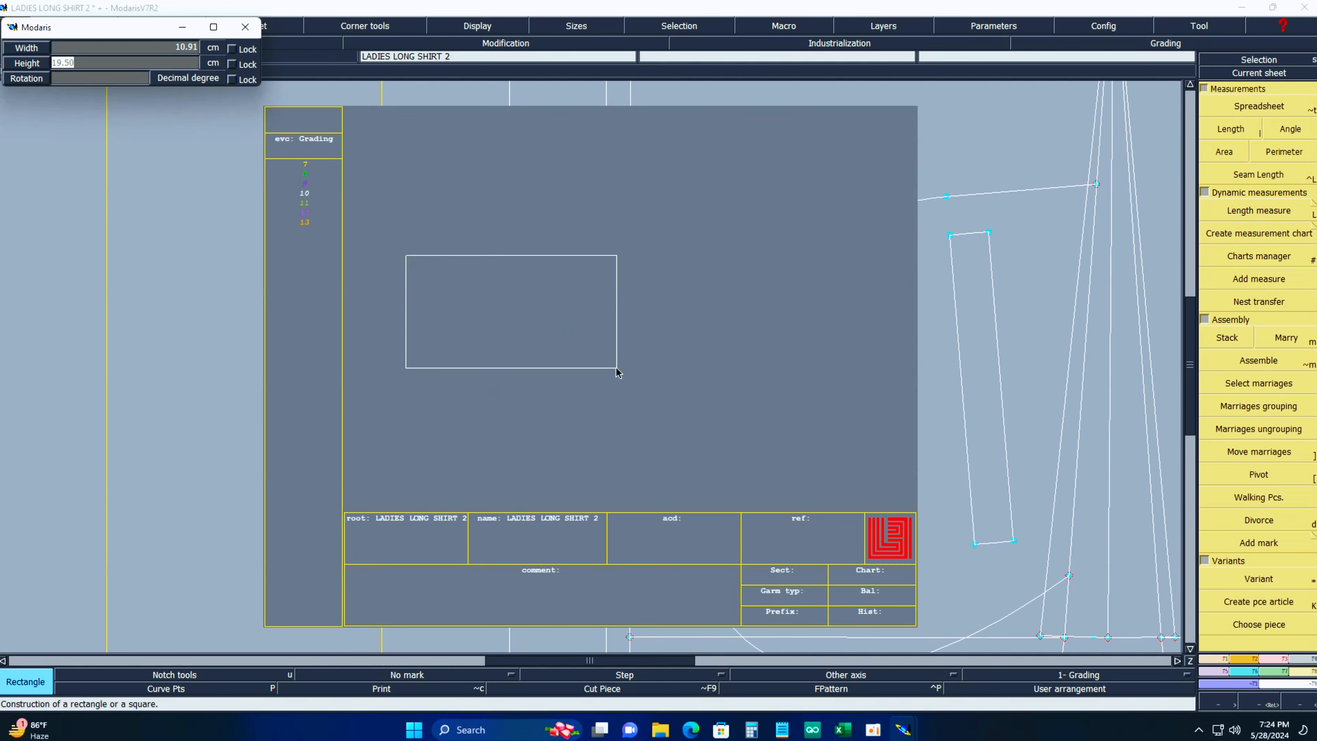
type("19.50")
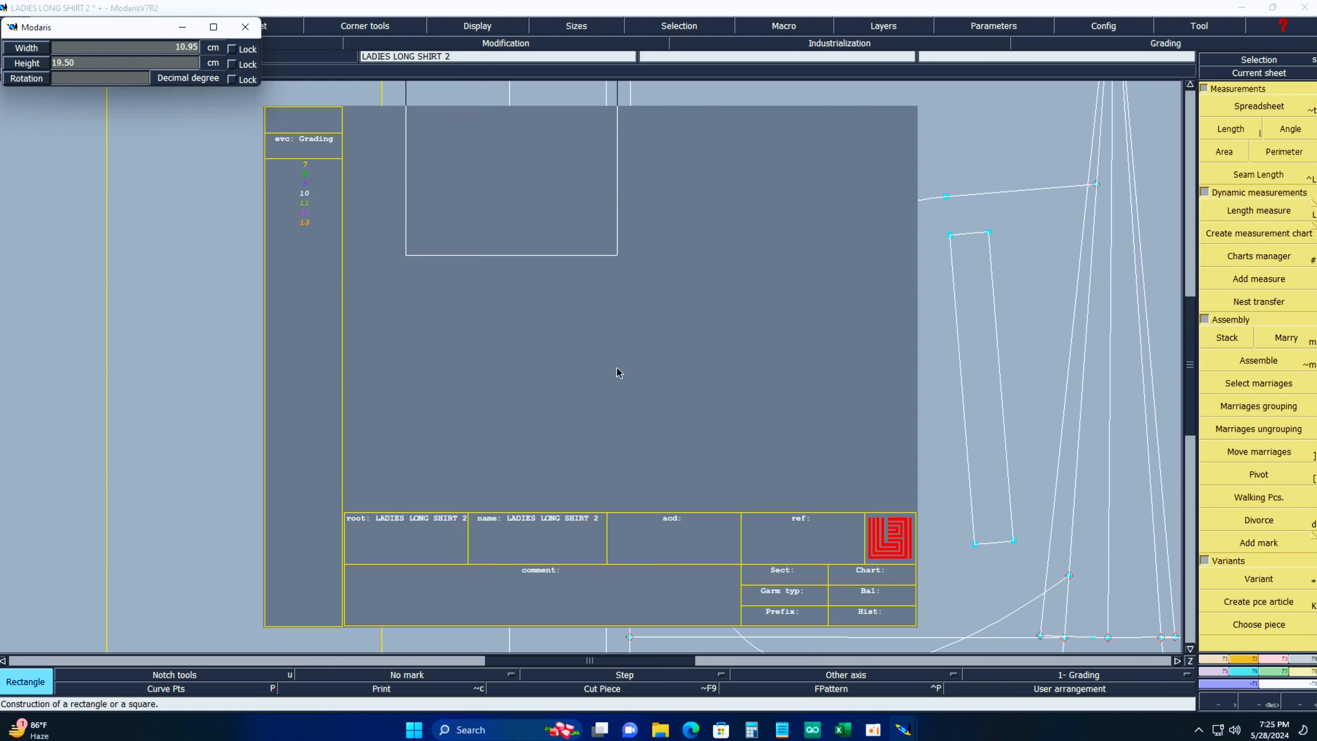
key("Up")
key("Tab")
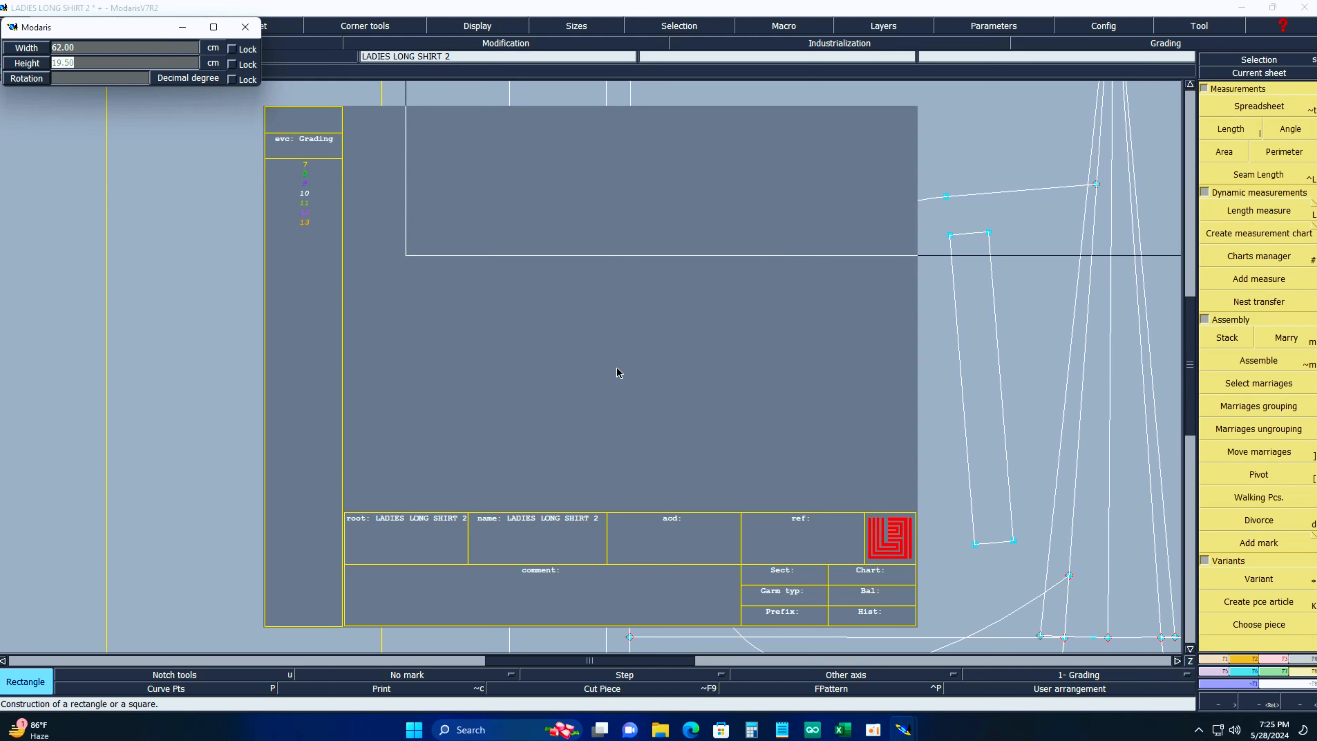
type("6")
key("Up")
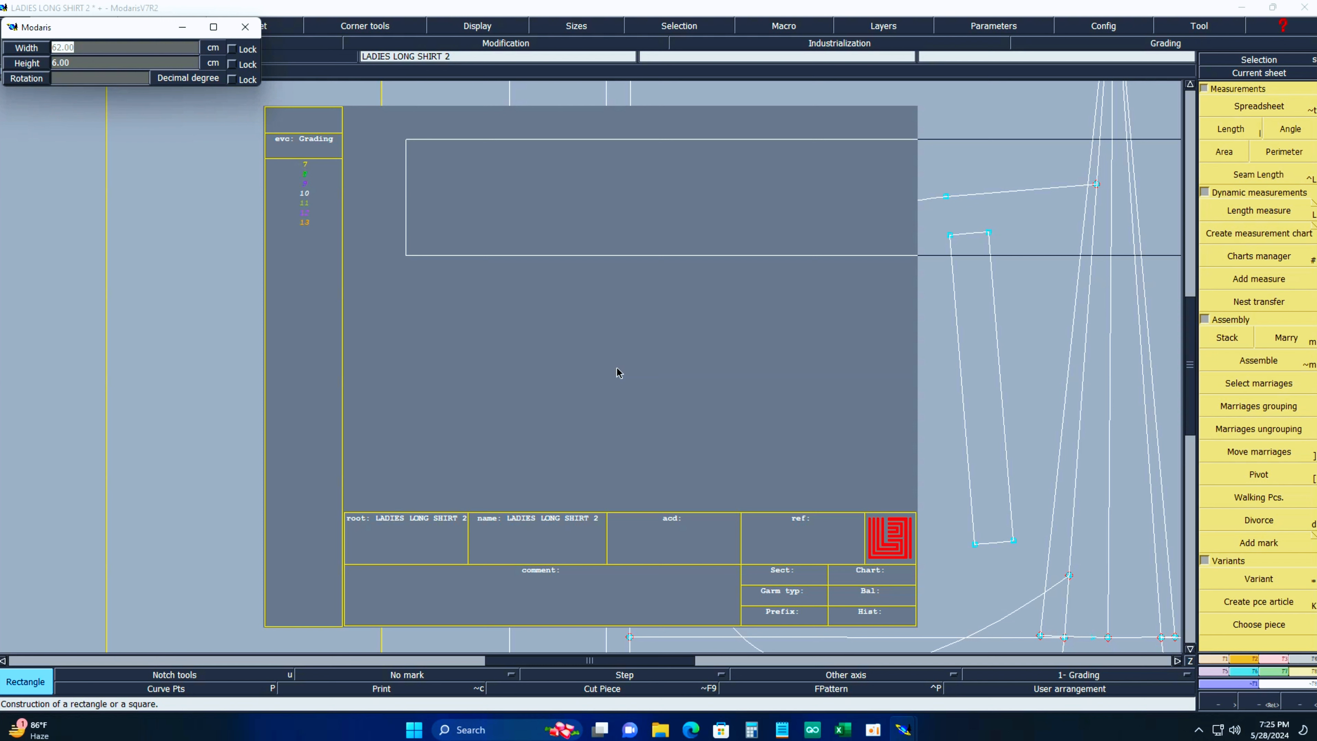
type("19.50")
key("Return")
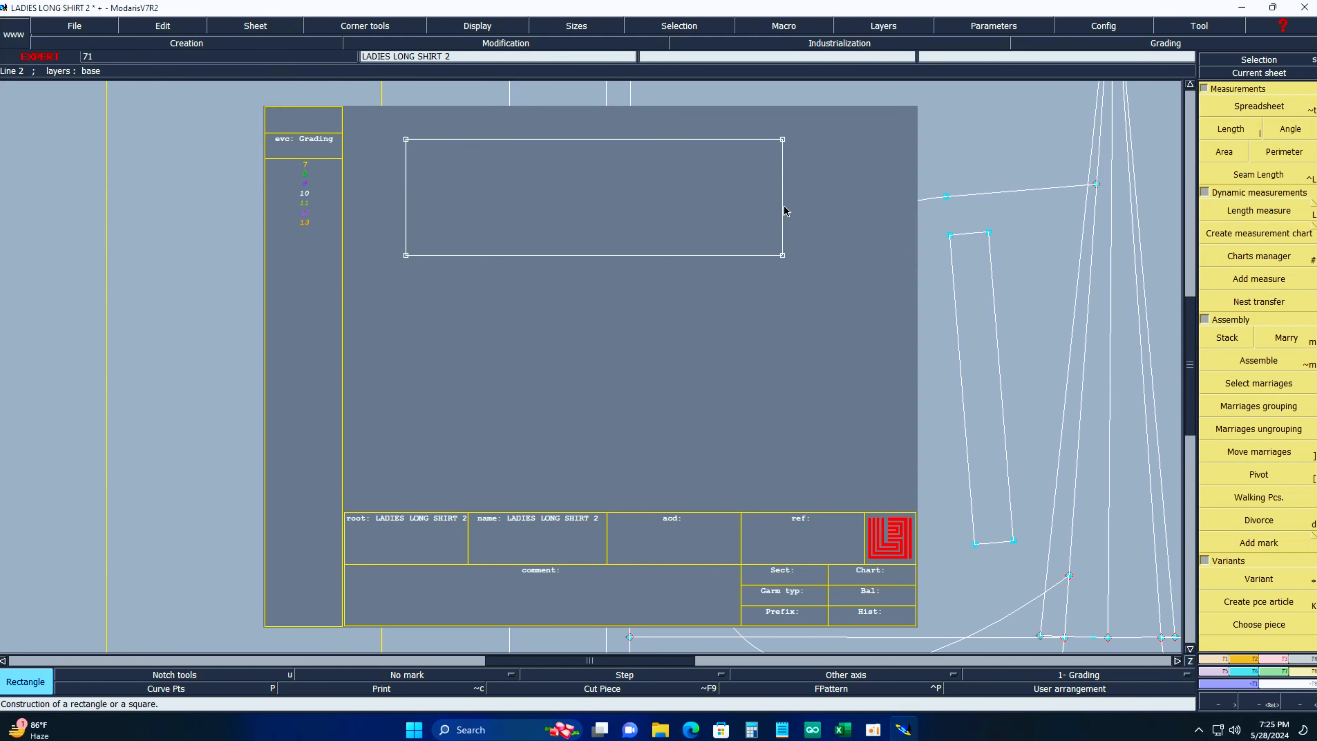
Readjust the new sheet's dimensions around the rectangle.
key("a")
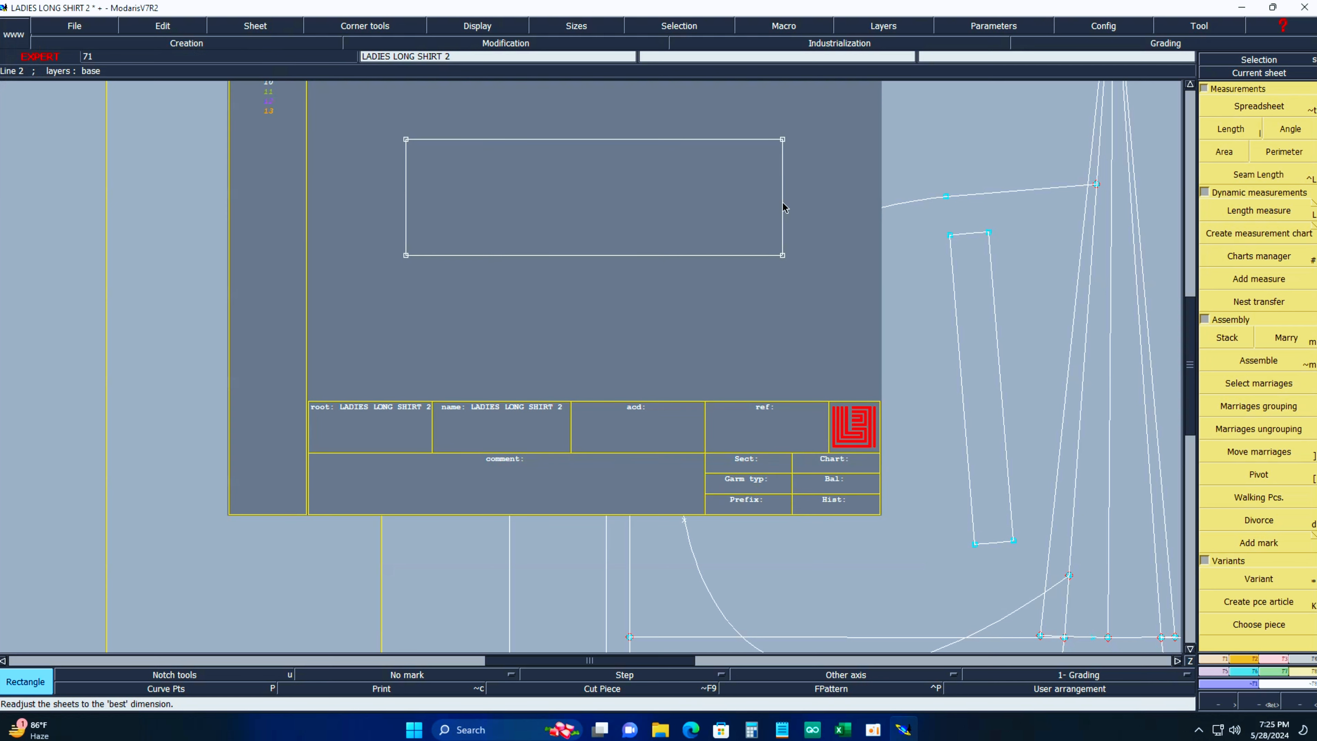
key("Return")
left_click_drag(340, 98, 931, 347)
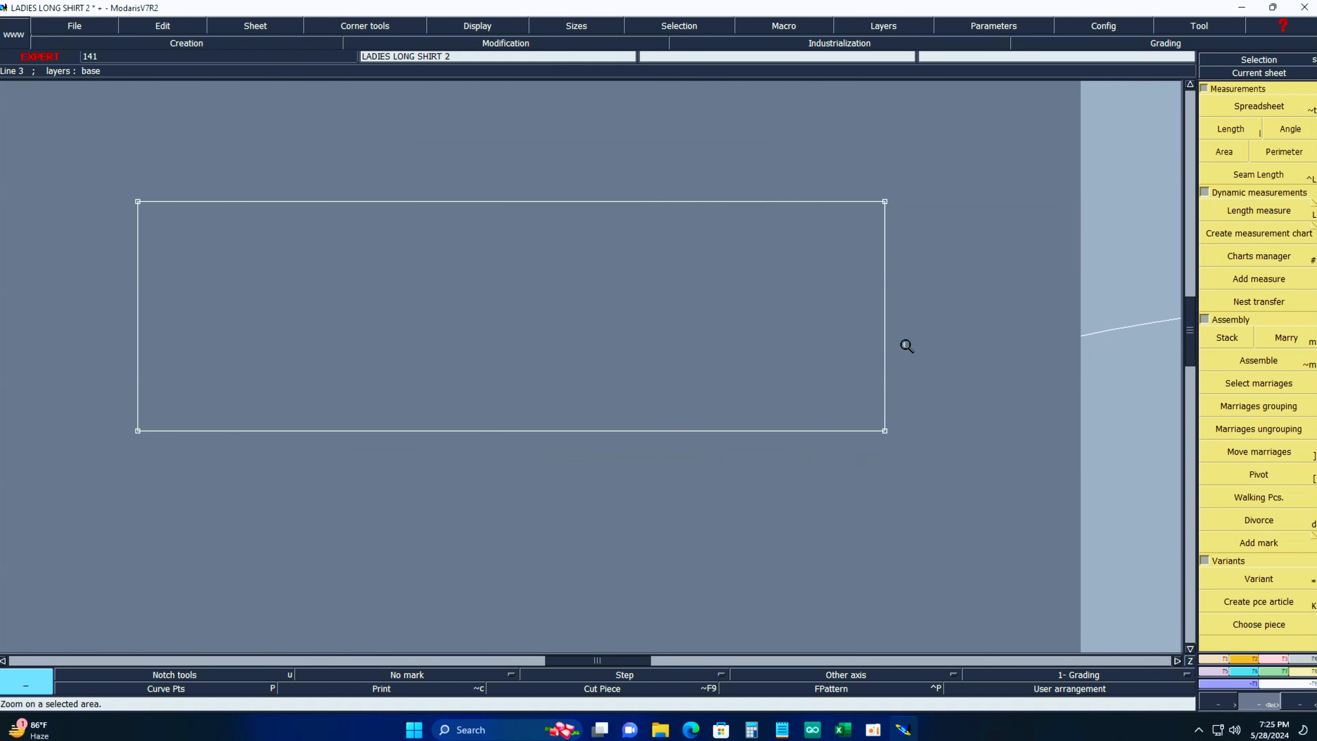
key("s")
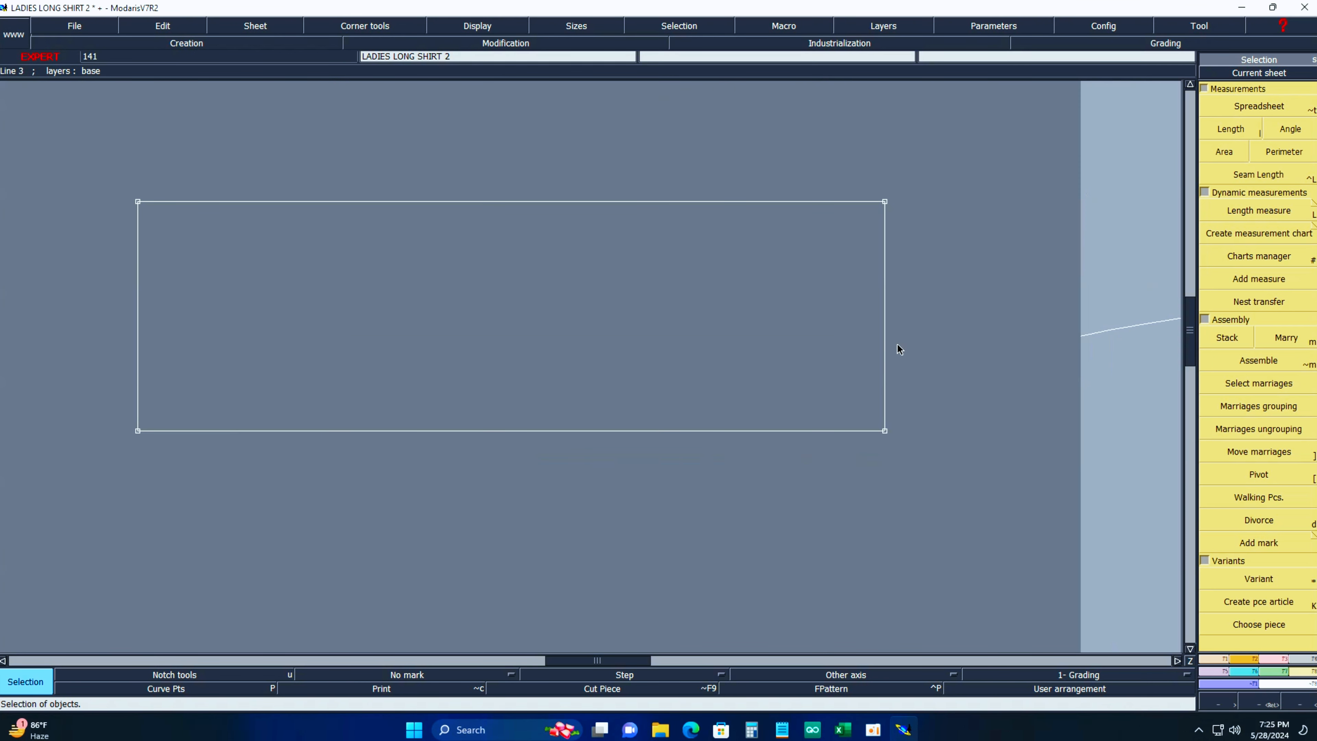
key("shift+s")
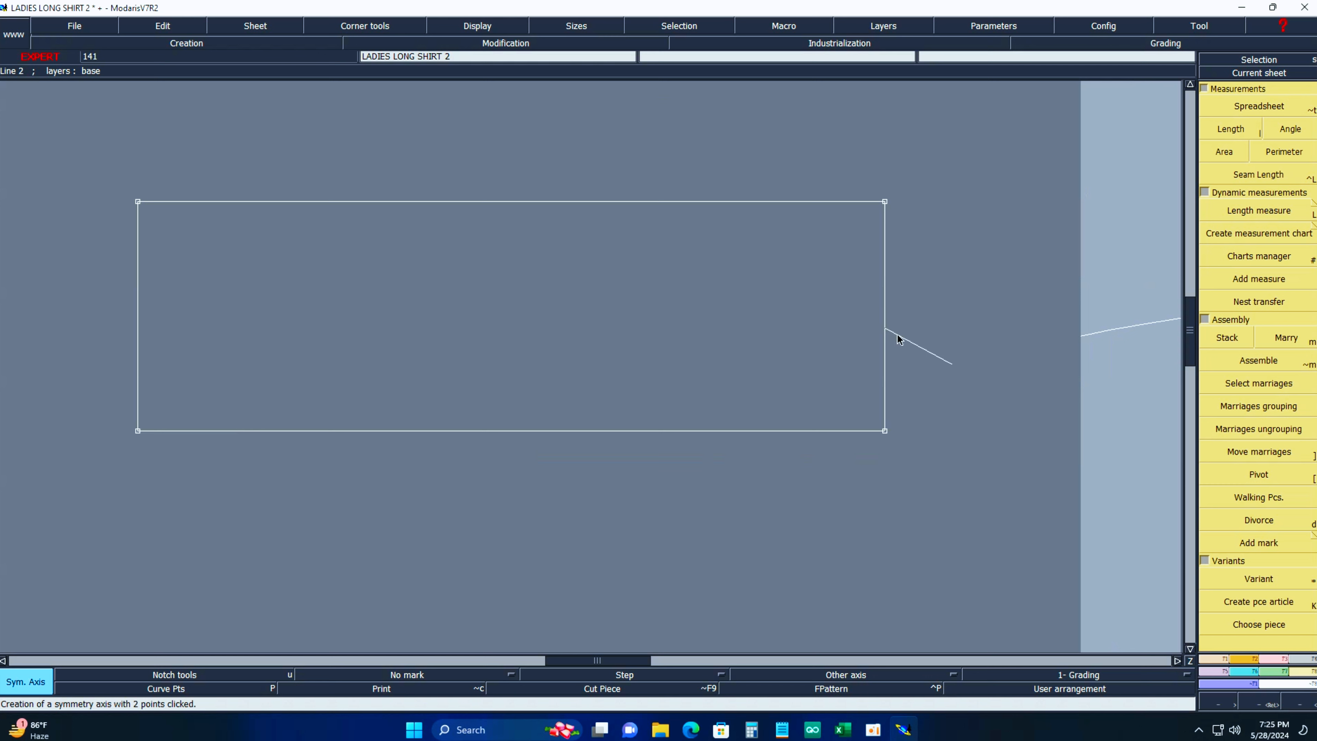
left_click(952, 349)
key("Escape")
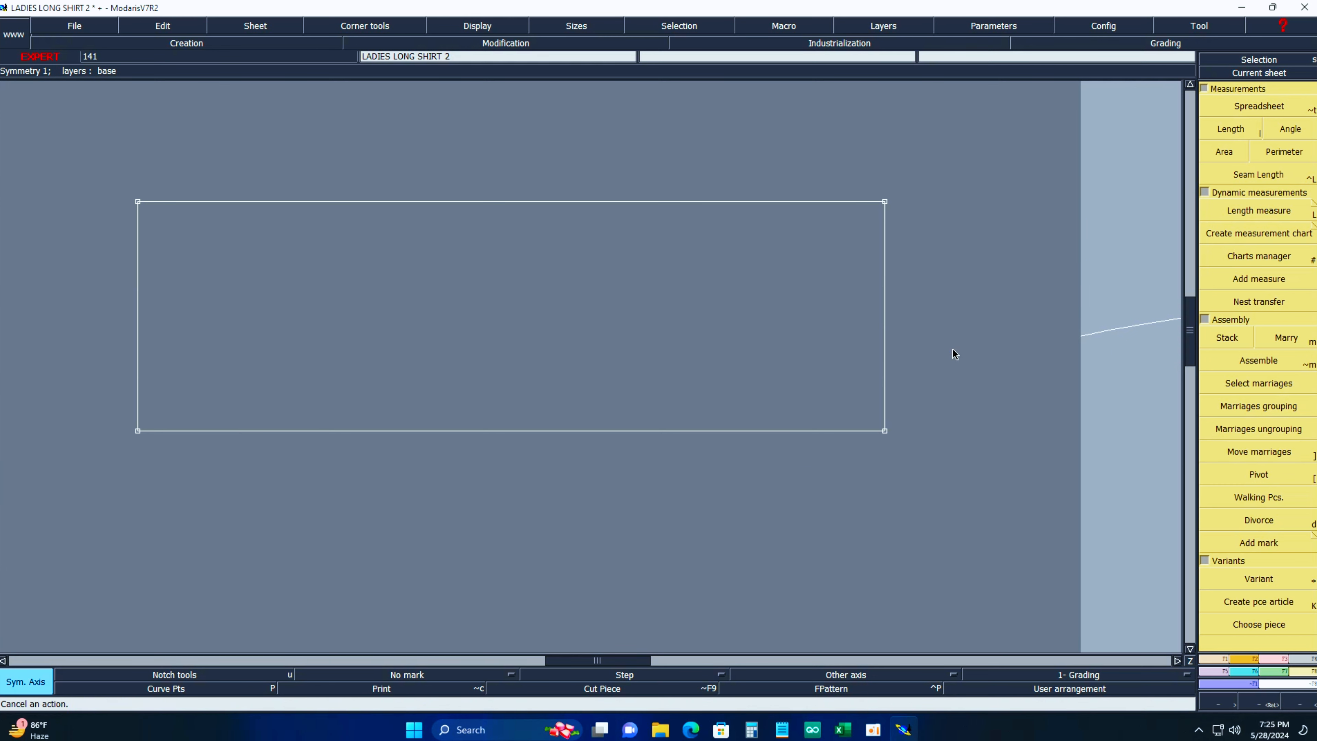
Create a line parallel to the rectangle's right edge, about 1 cm outside it.
key("p")
left_click(886, 312)
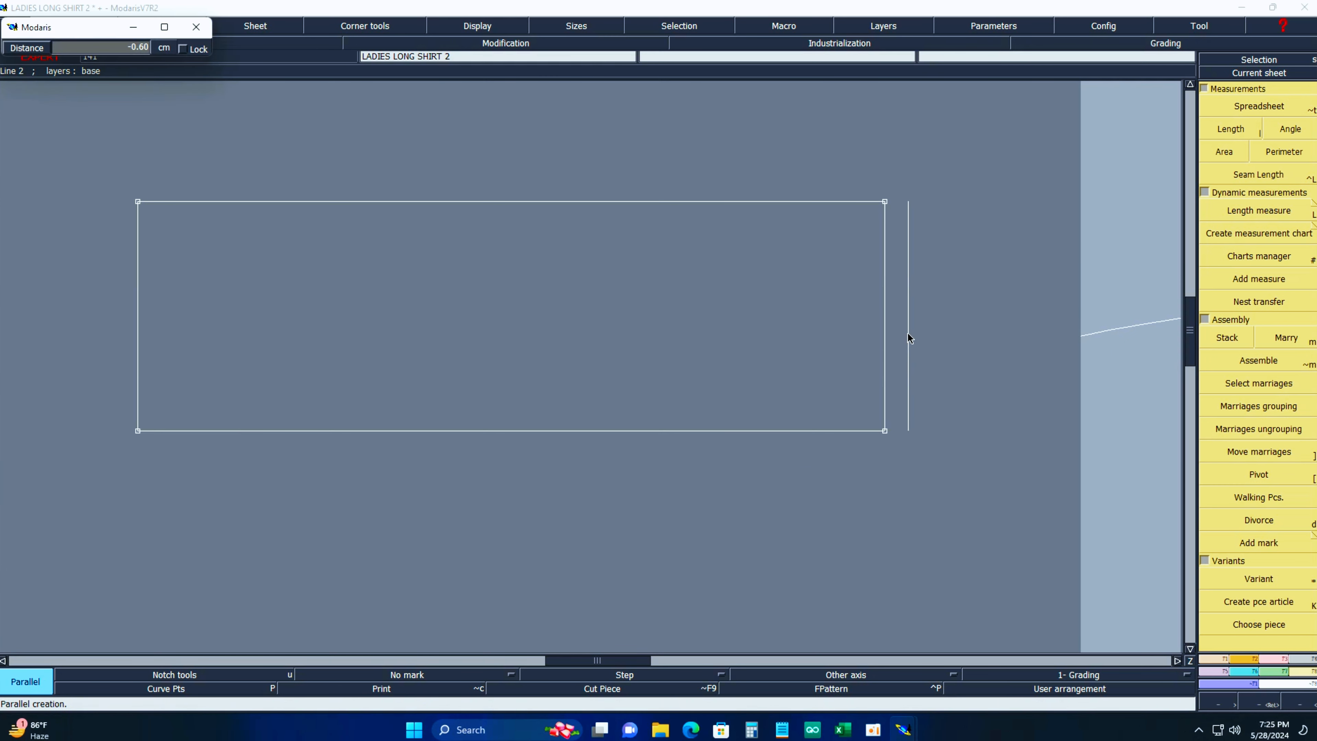
key("Down")
type("-")
type("3.30")
key("Return")
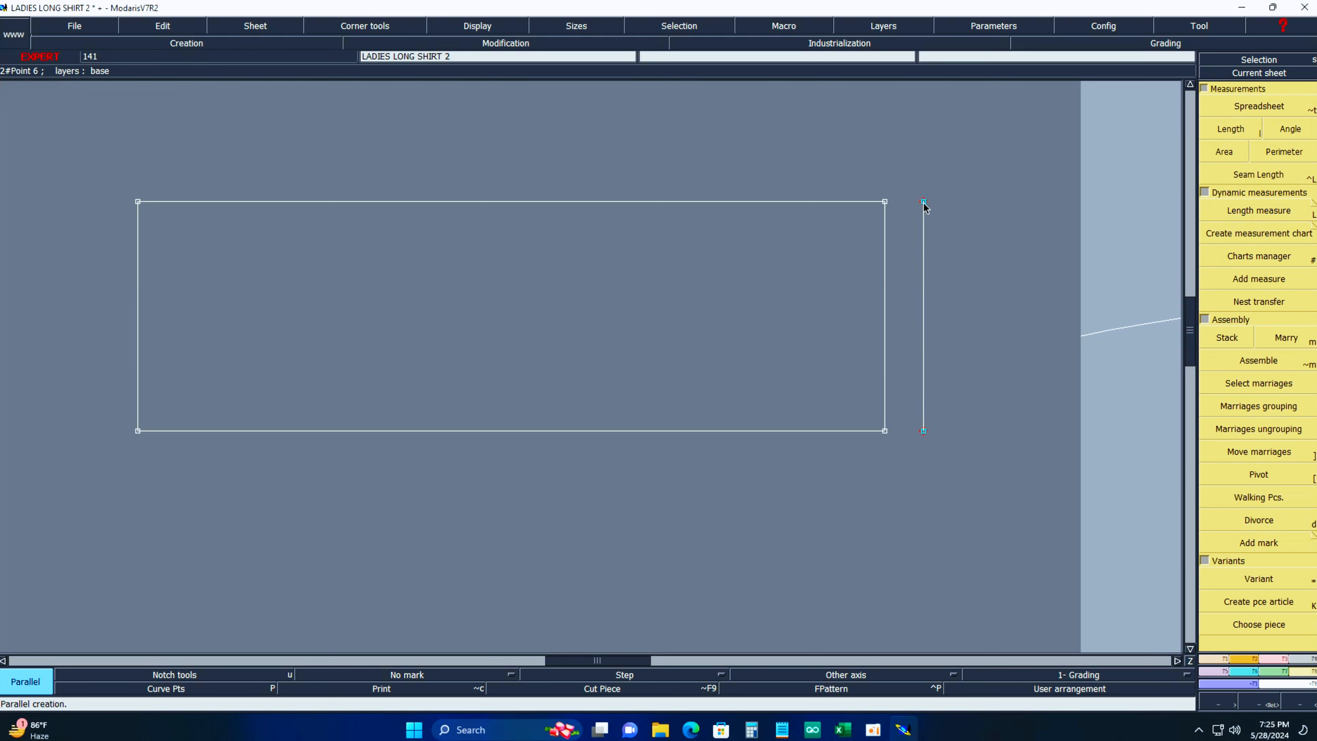
Draw a slanted line from the parallel line's upper end to the rectangle's lower right corner, and save the model over its existing file.
key("3")
key("b")
left_click(924, 202)
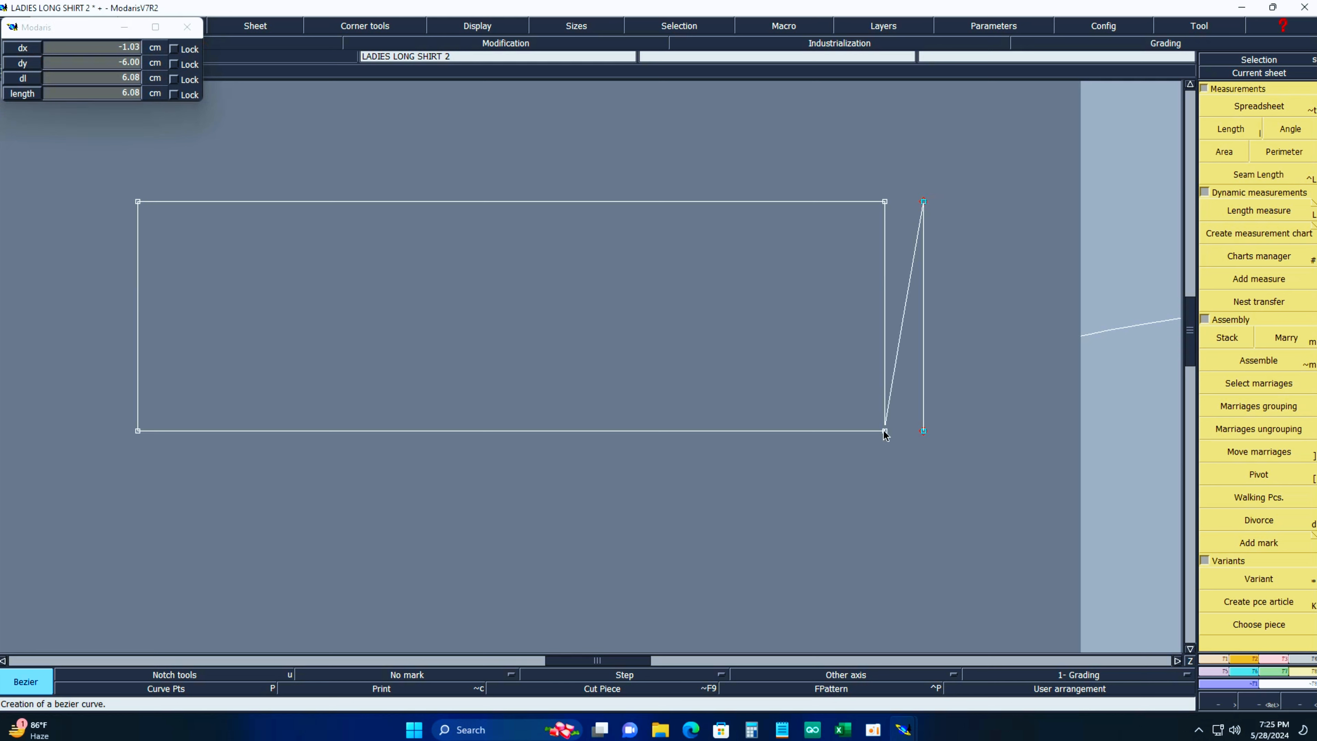
left_click(885, 431)
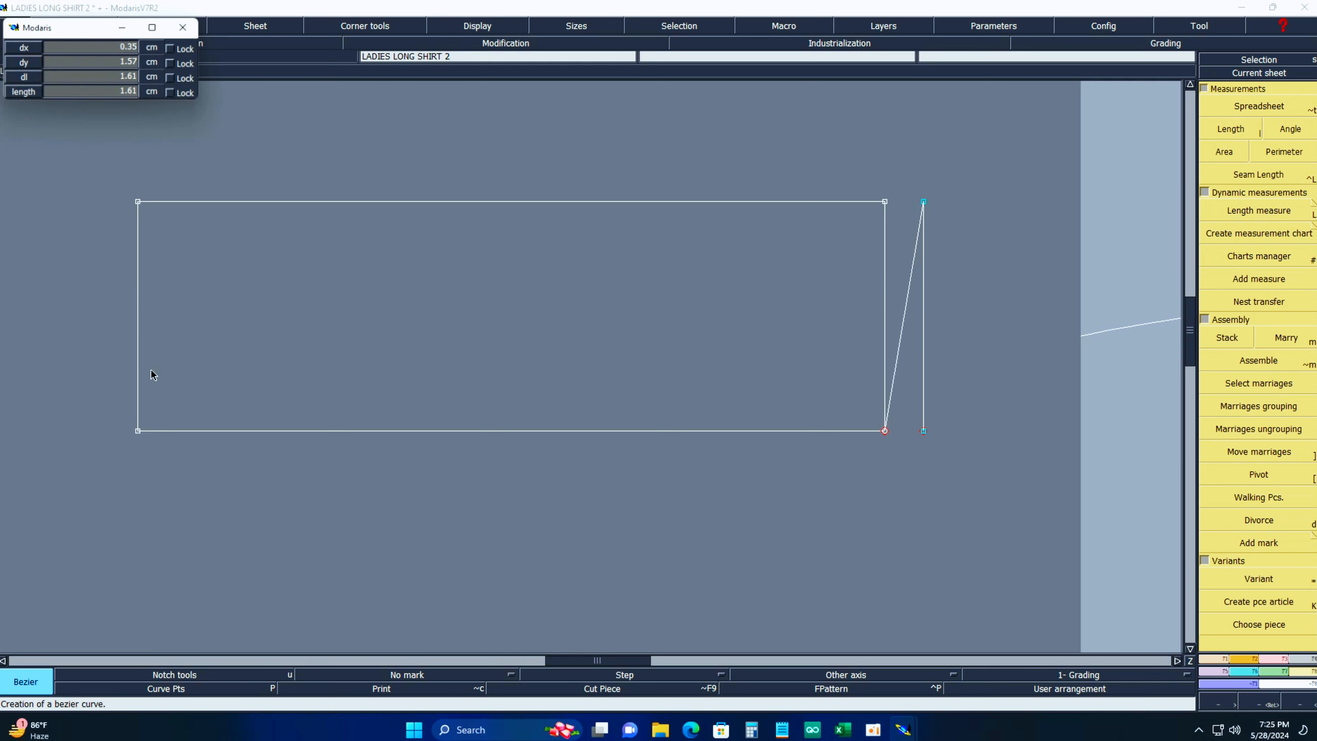
left_click(205, 376)
key("Escape")
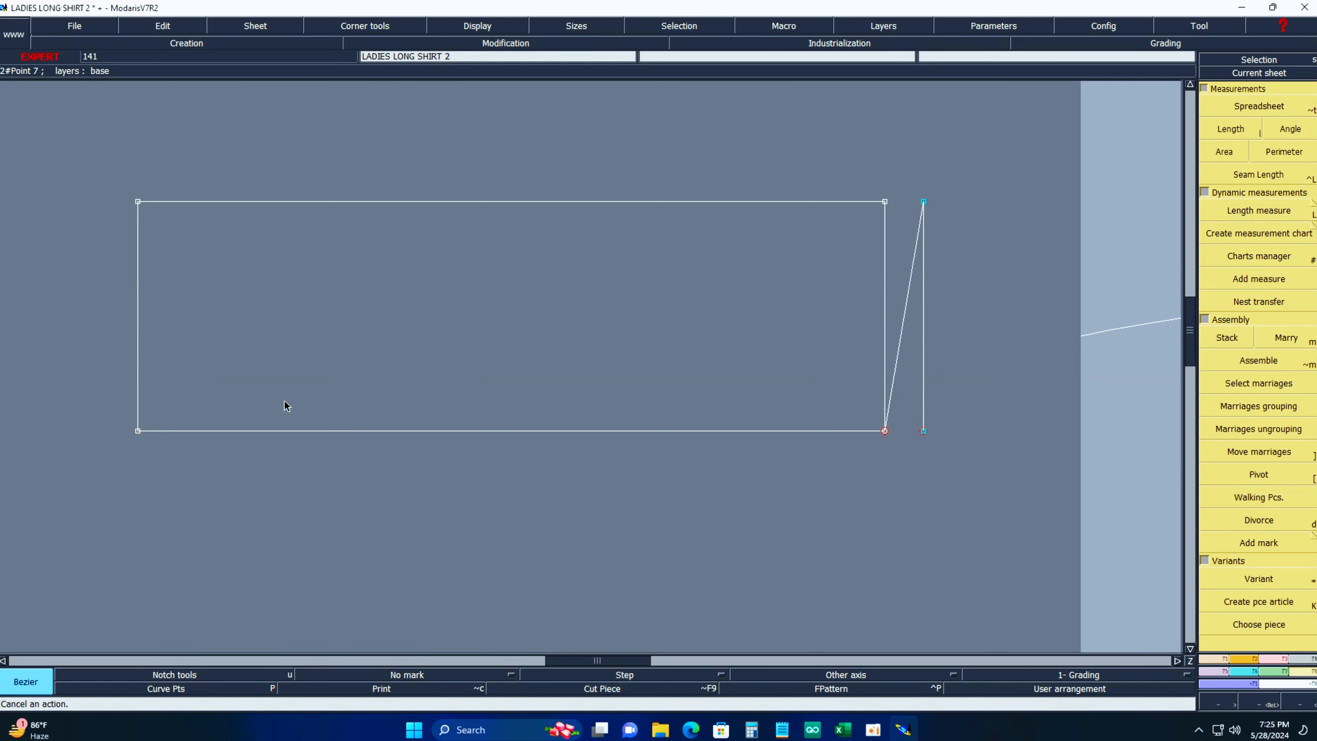
key("ctrl+s")
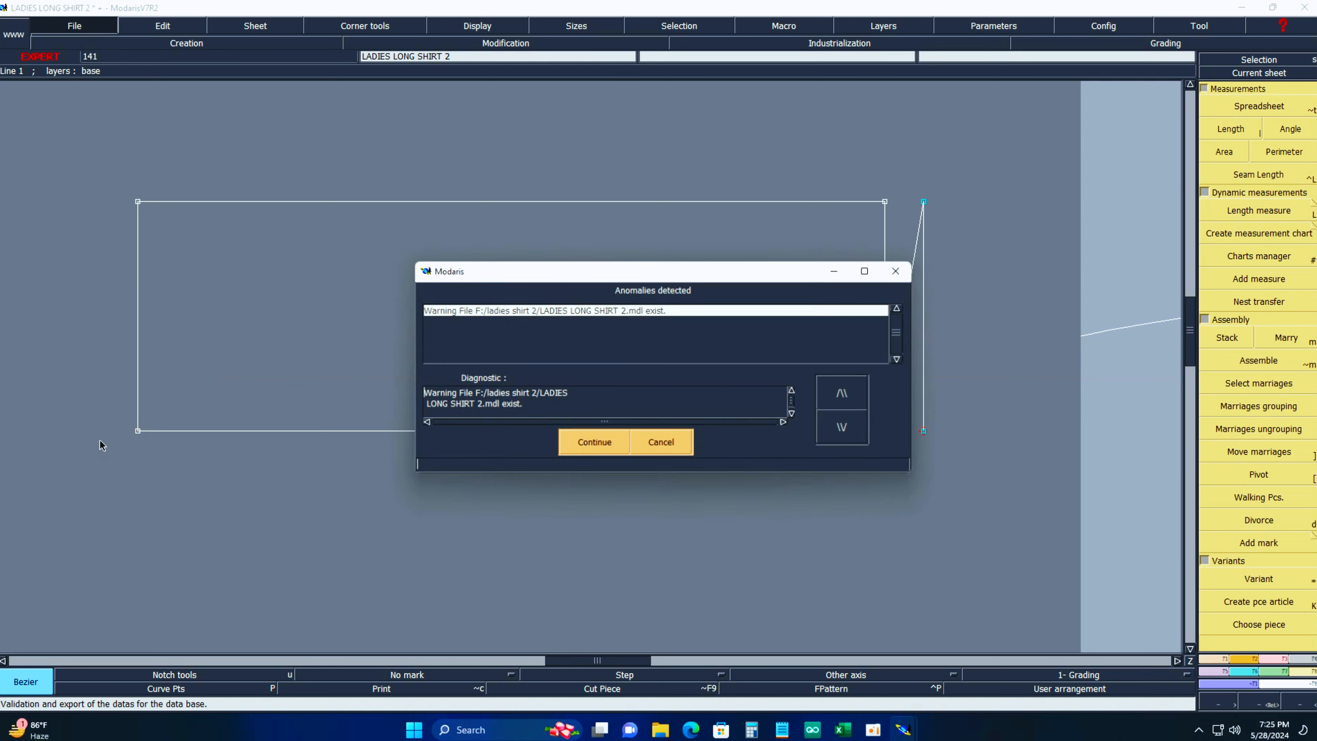
left_click(598, 450)
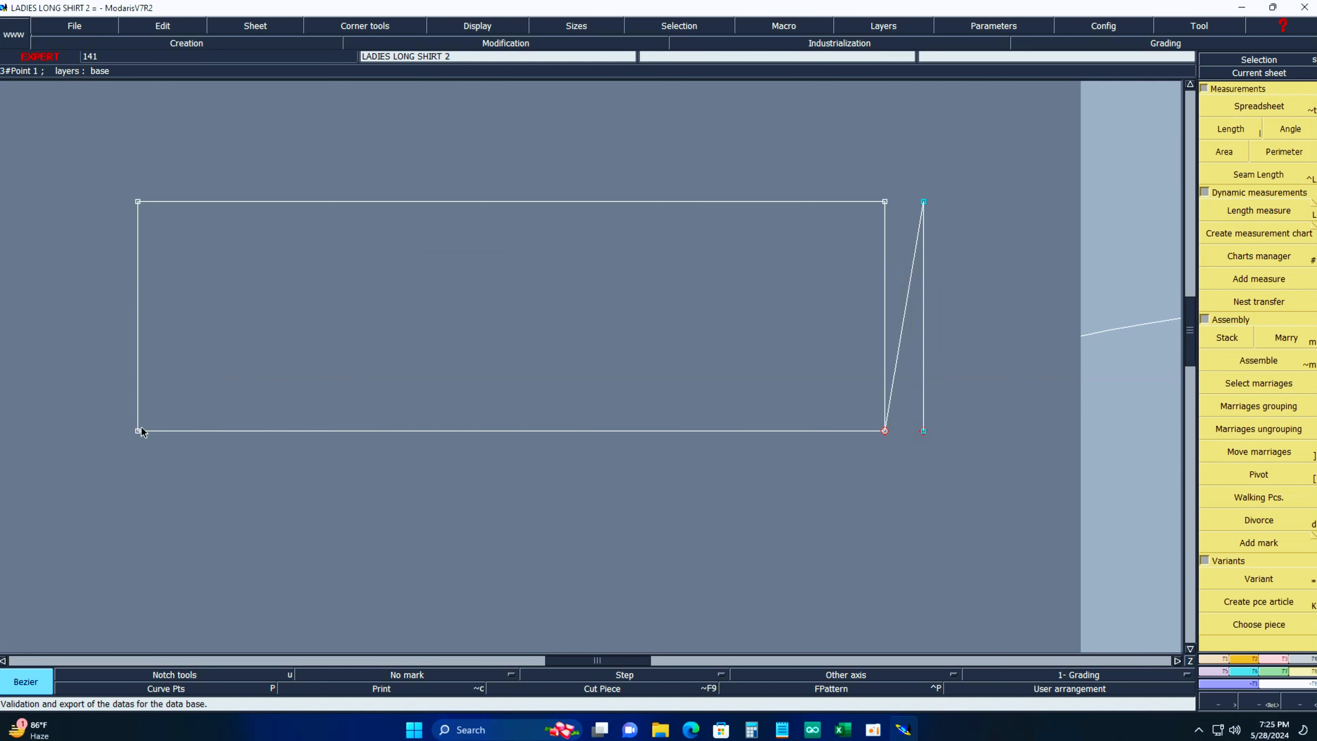
Place a developed point on the rectangle's left edge, 2 cm above the lower left corner.
key("shift+d")
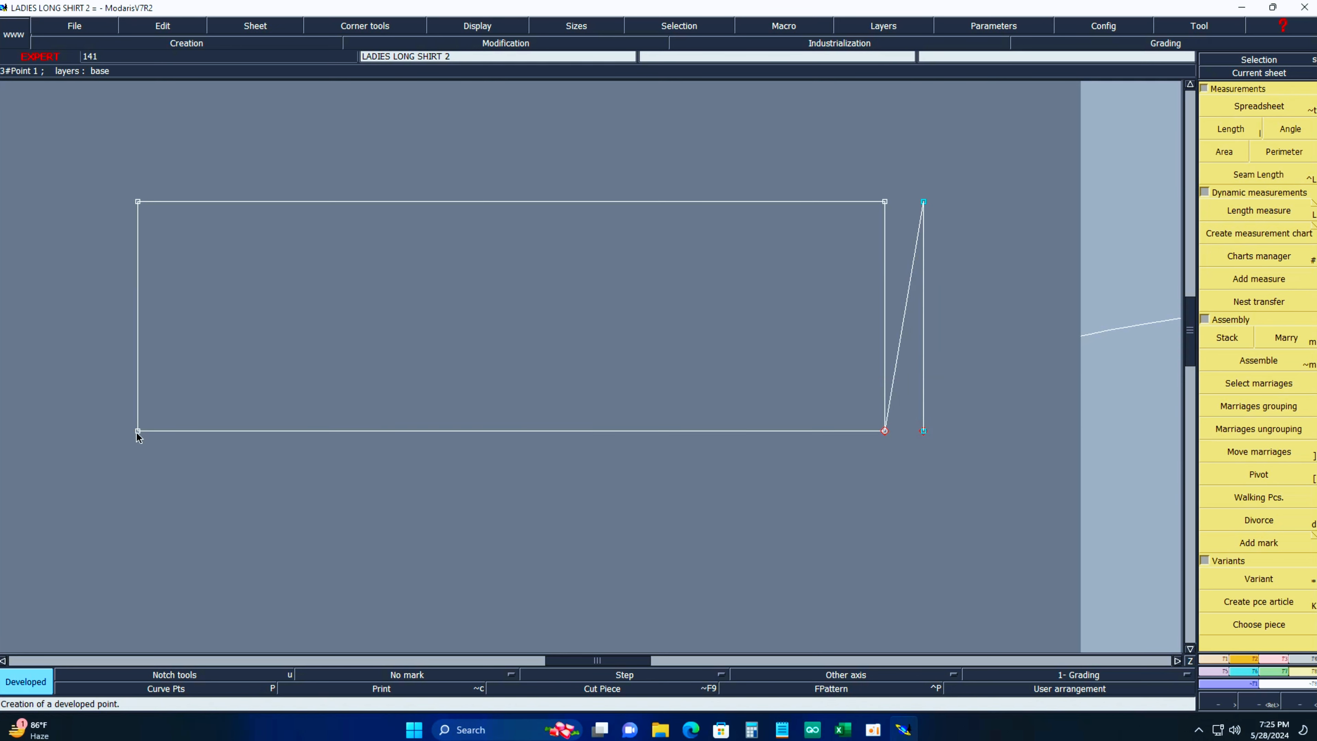
left_click(137, 431)
key("Down")
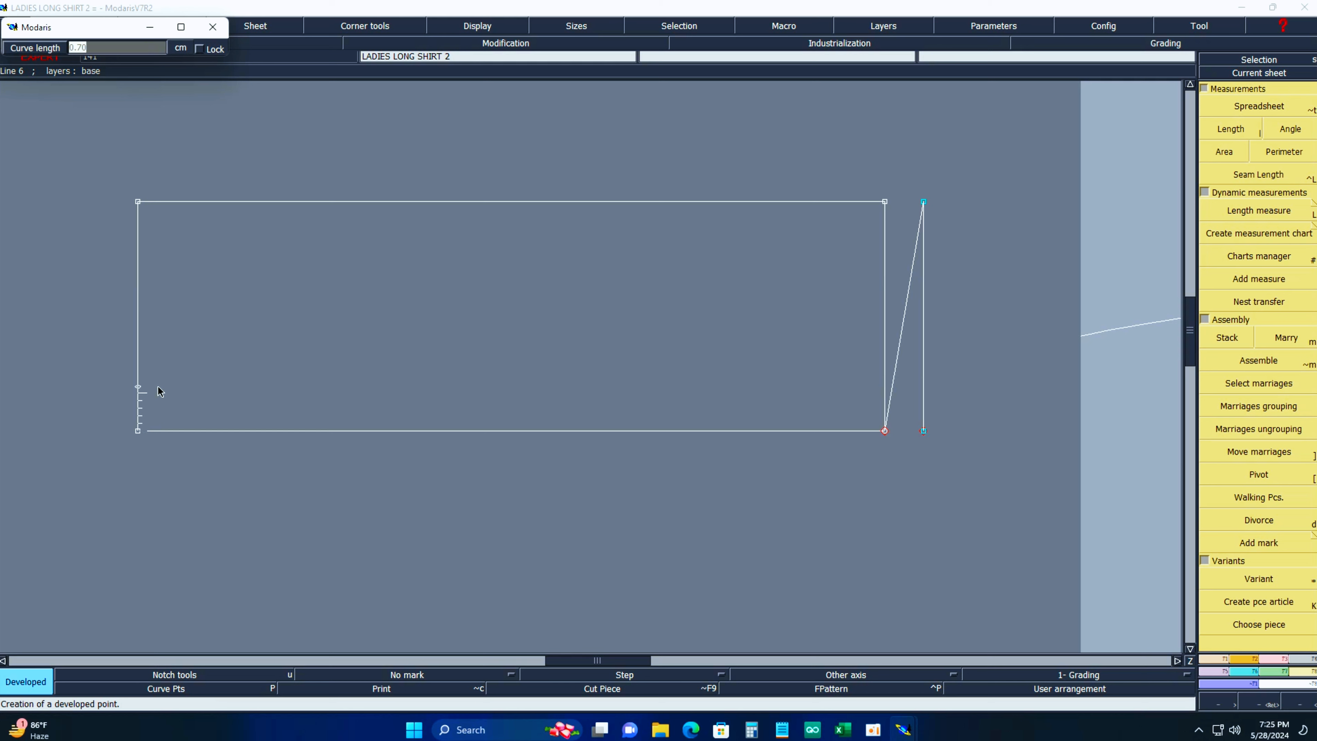
type("-2.00")
key("Return")
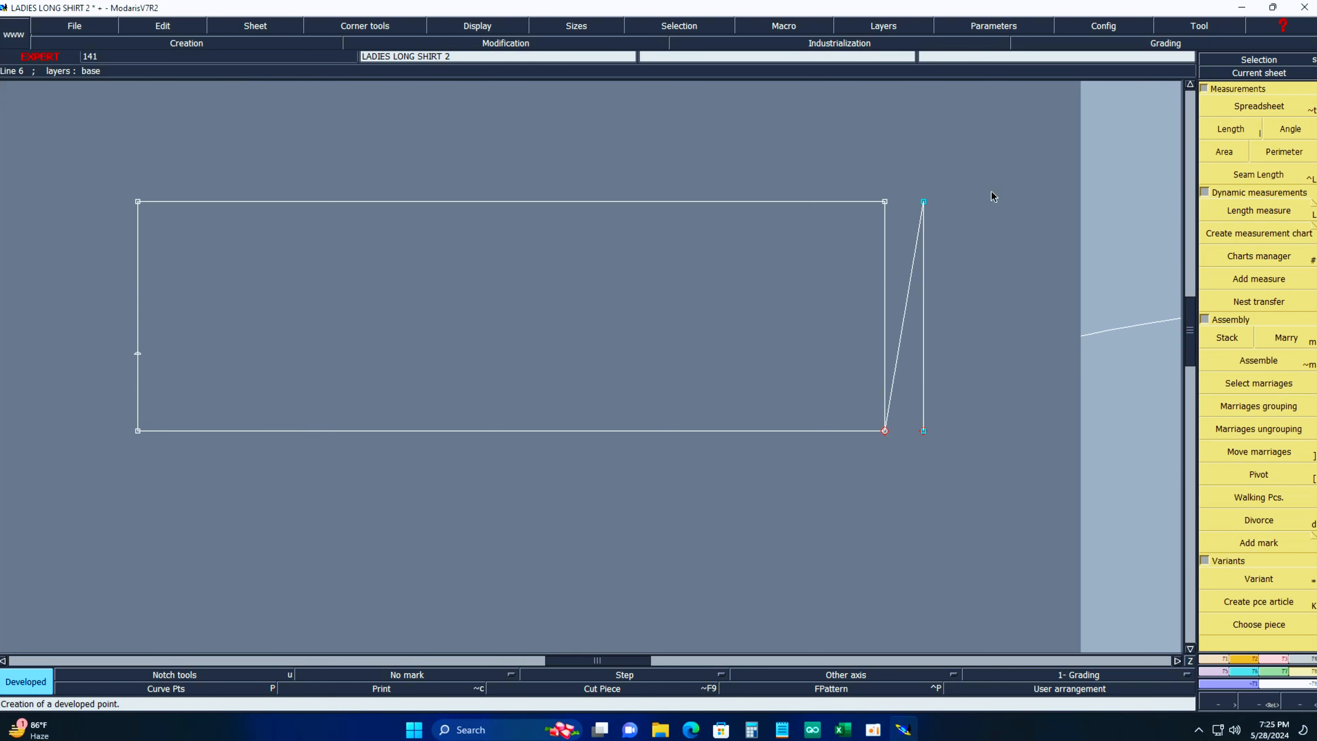
Extend the rectangle's left edge upward past its top corner and place a developed point on it 5 cm above the 2 cm point.
key("F3")
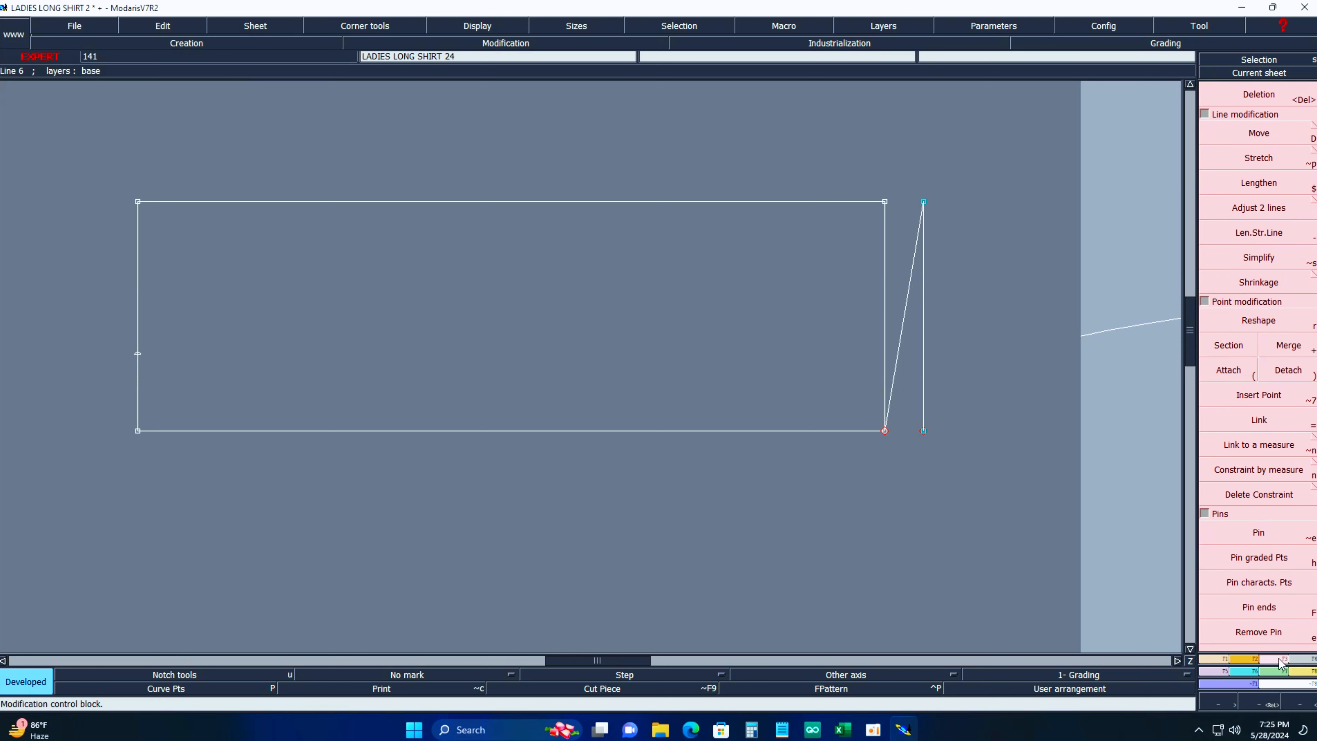
left_click(1259, 233)
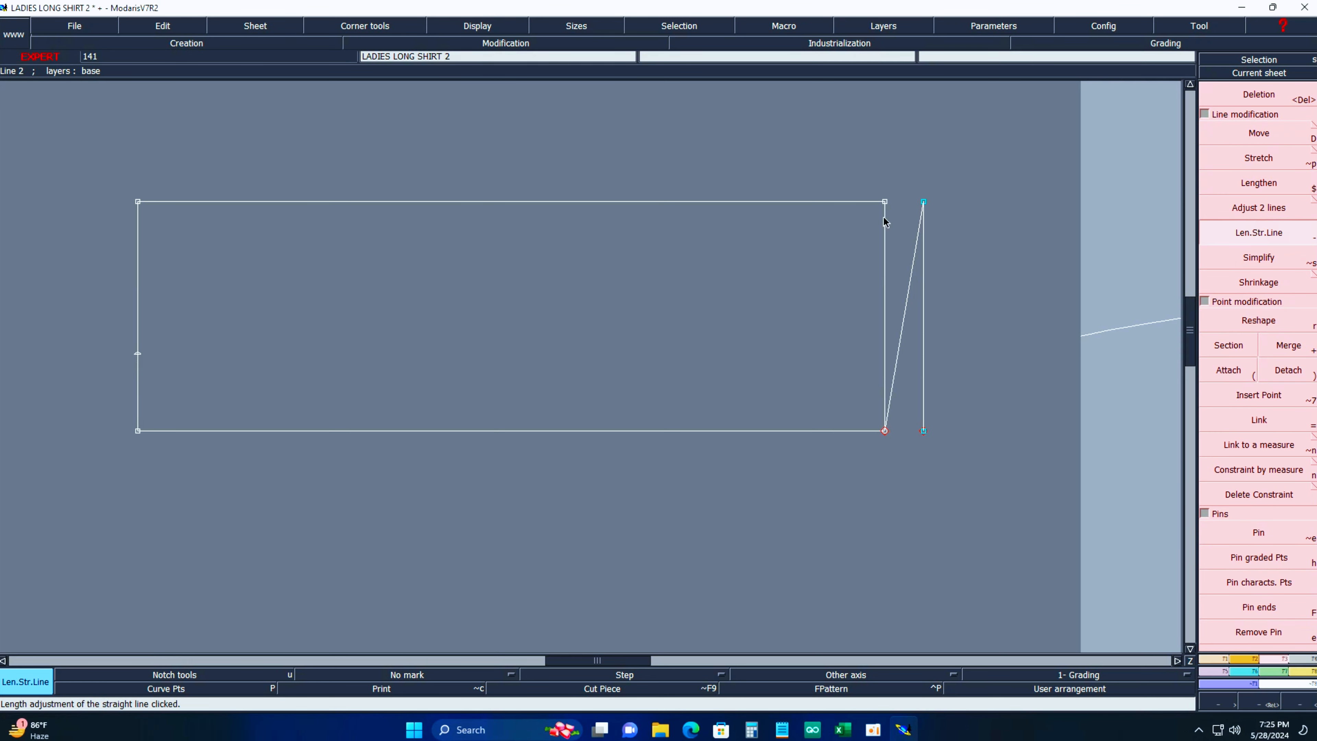
left_click(136, 231)
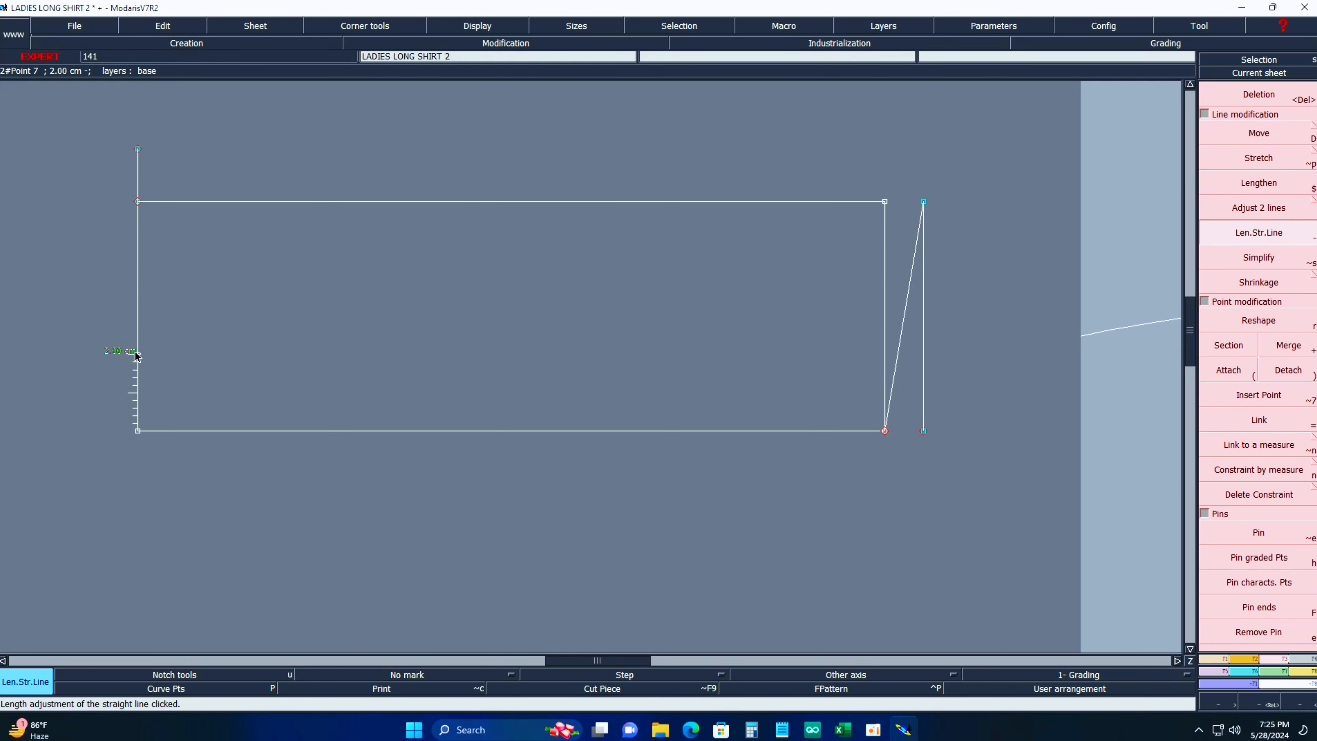
key("d")
left_click(137, 354)
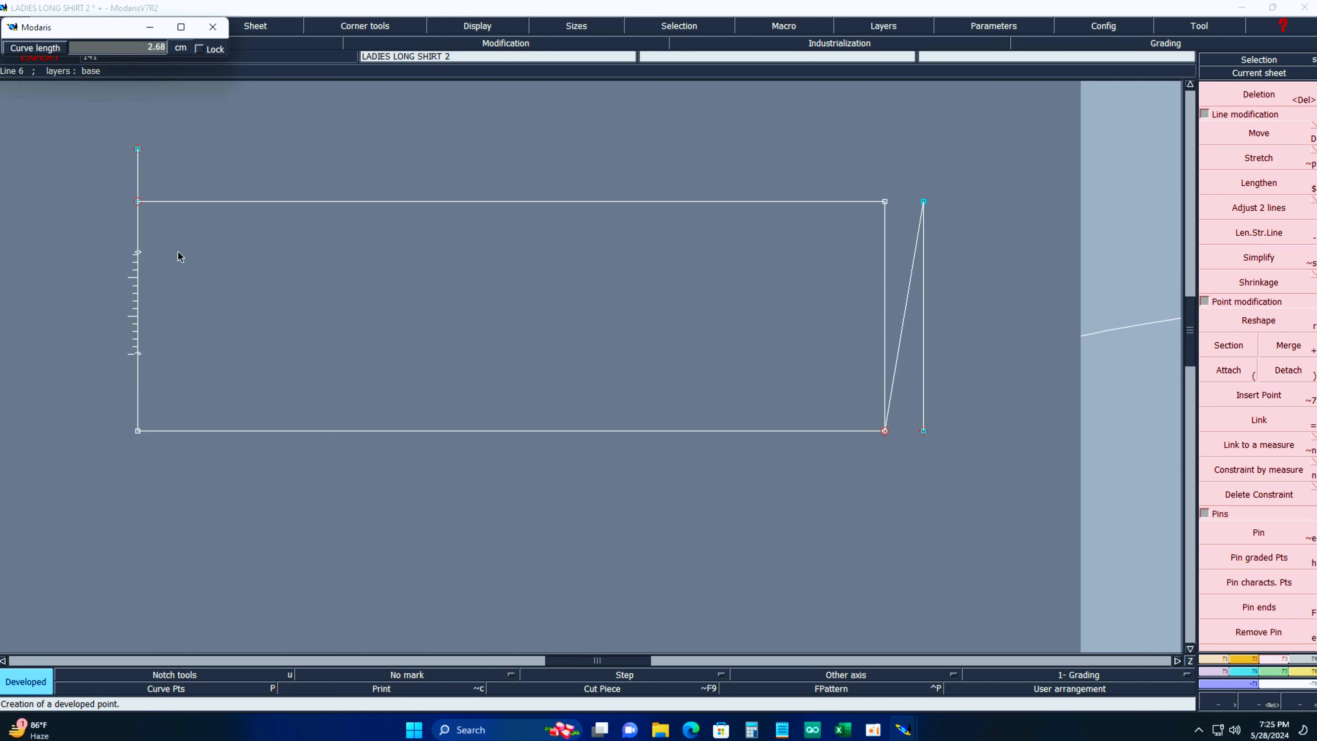
key("Down")
key("Return")
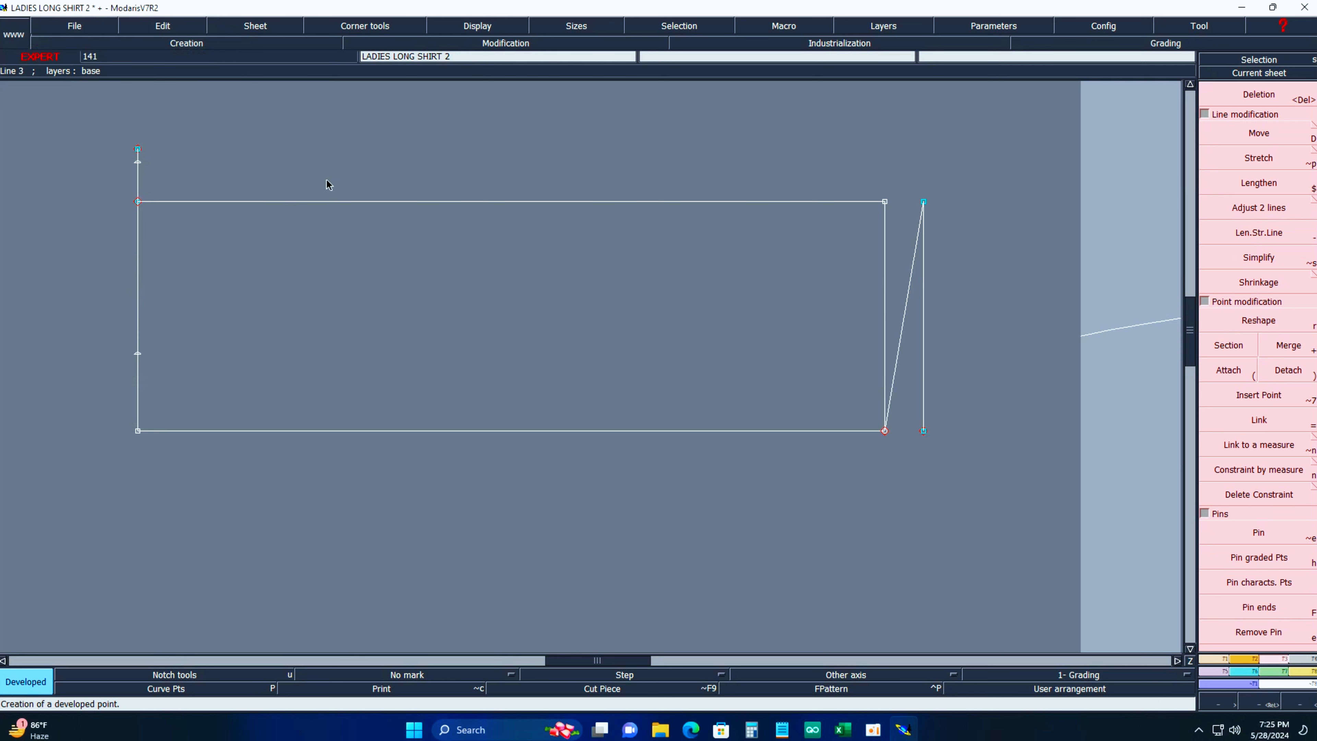
Insert both developed points into the extended left edge line.
key("shift+7")
left_click(138, 162)
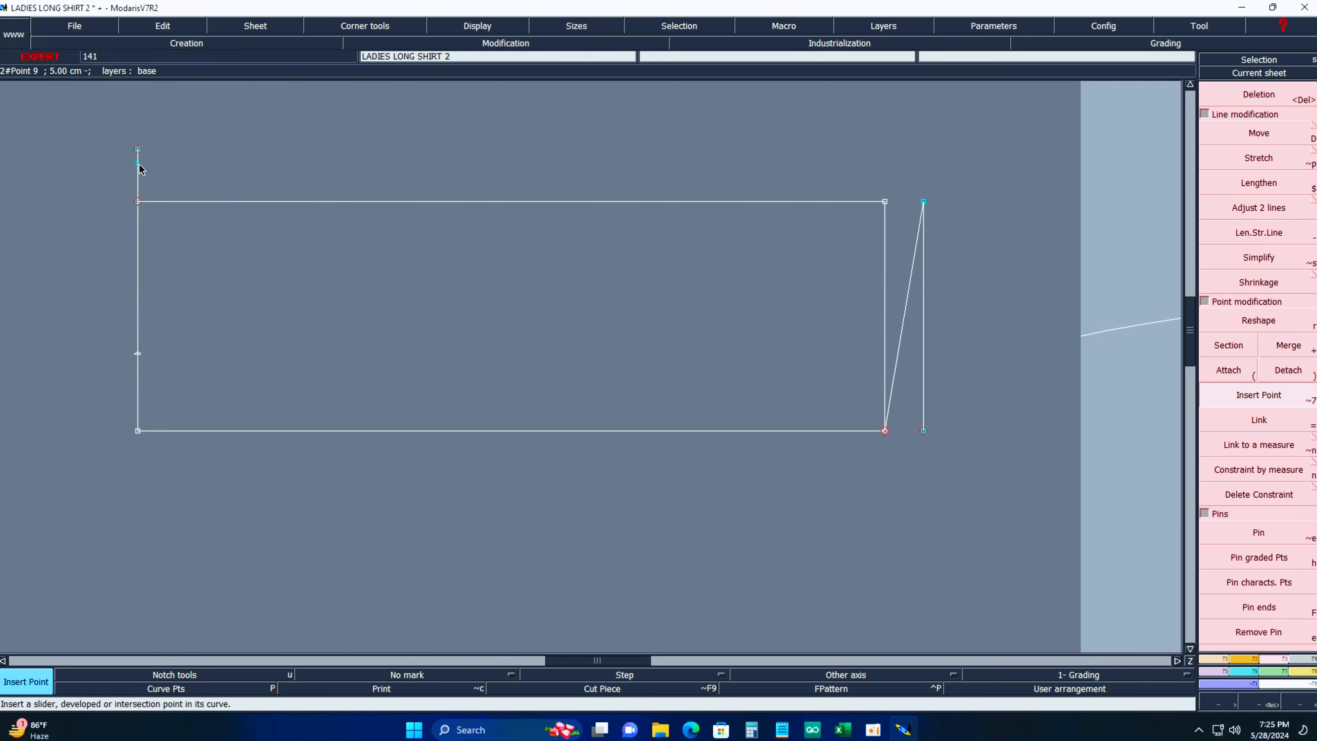
left_click(138, 354)
Delete the surplus lines and points, keeping only the 5 cm segment of the left edge and the slanted line.
key("Delete")
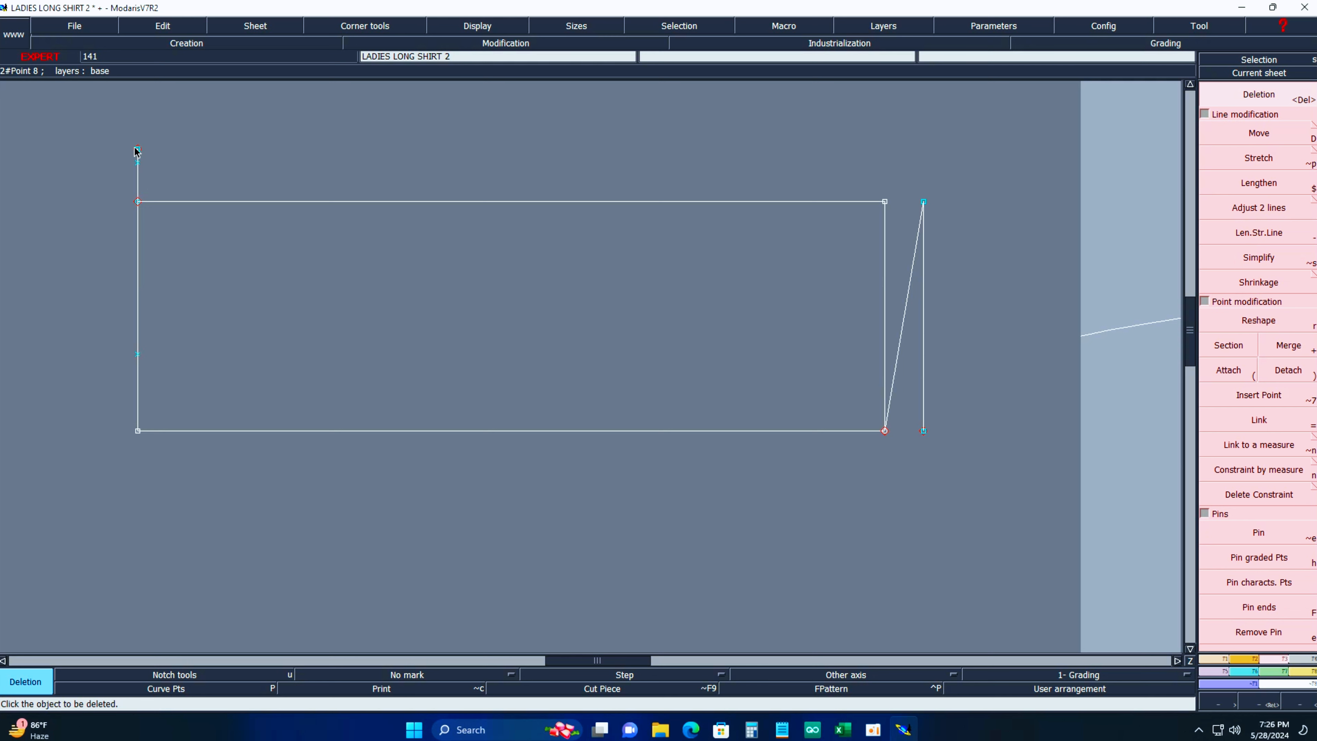
left_click(189, 436)
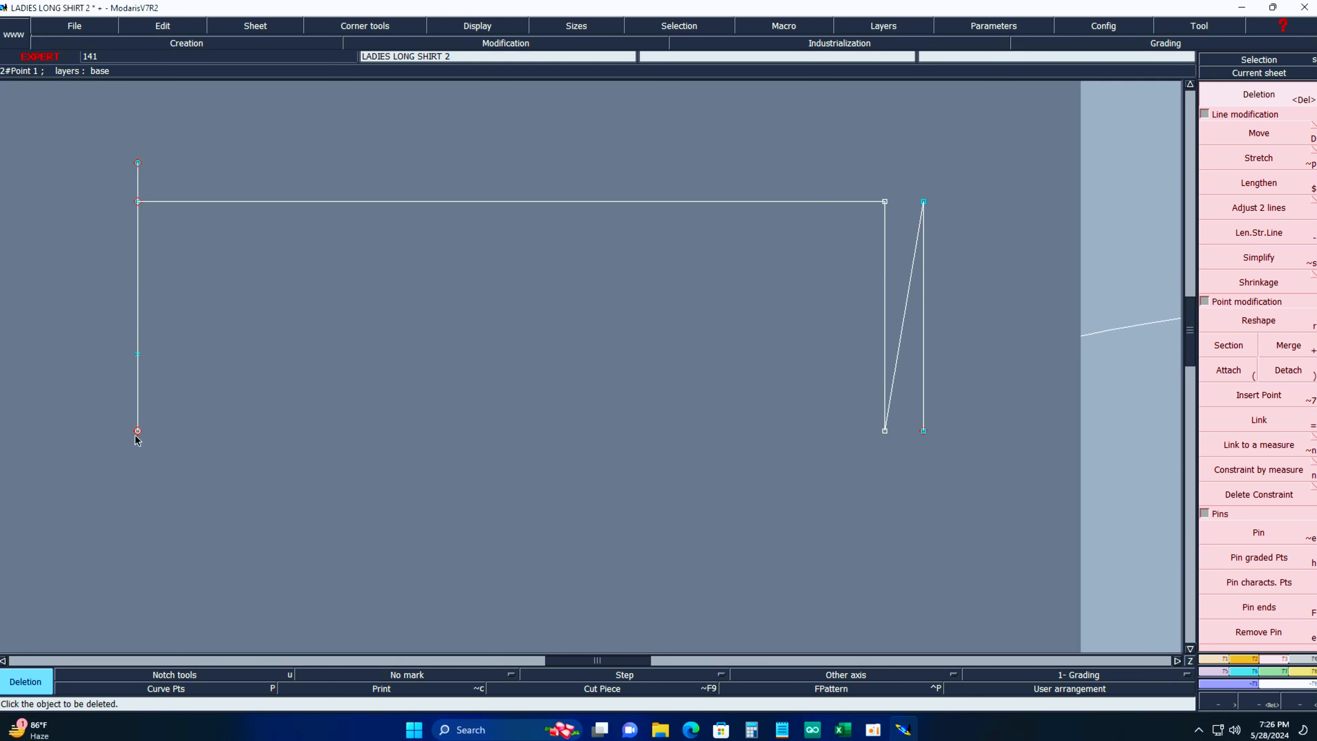
left_click(138, 423)
left_click(923, 296)
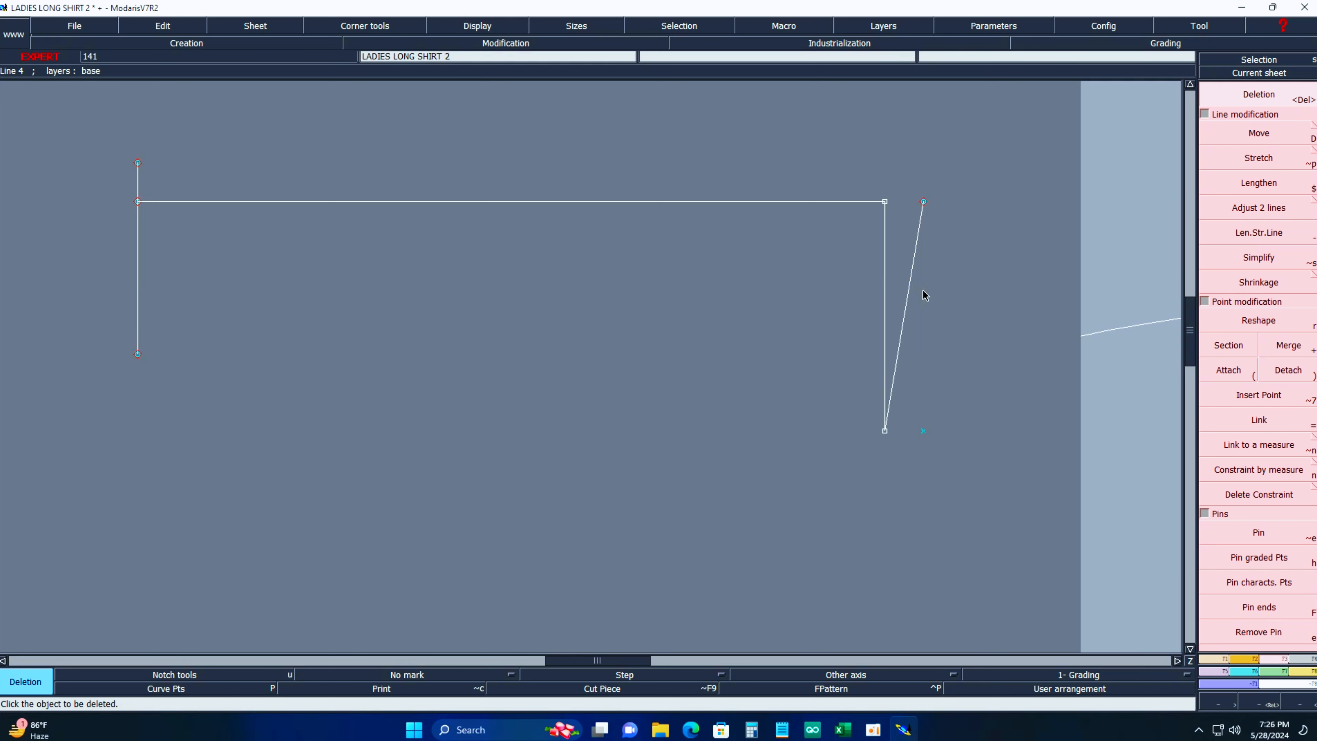
left_click(884, 280)
left_click(844, 206)
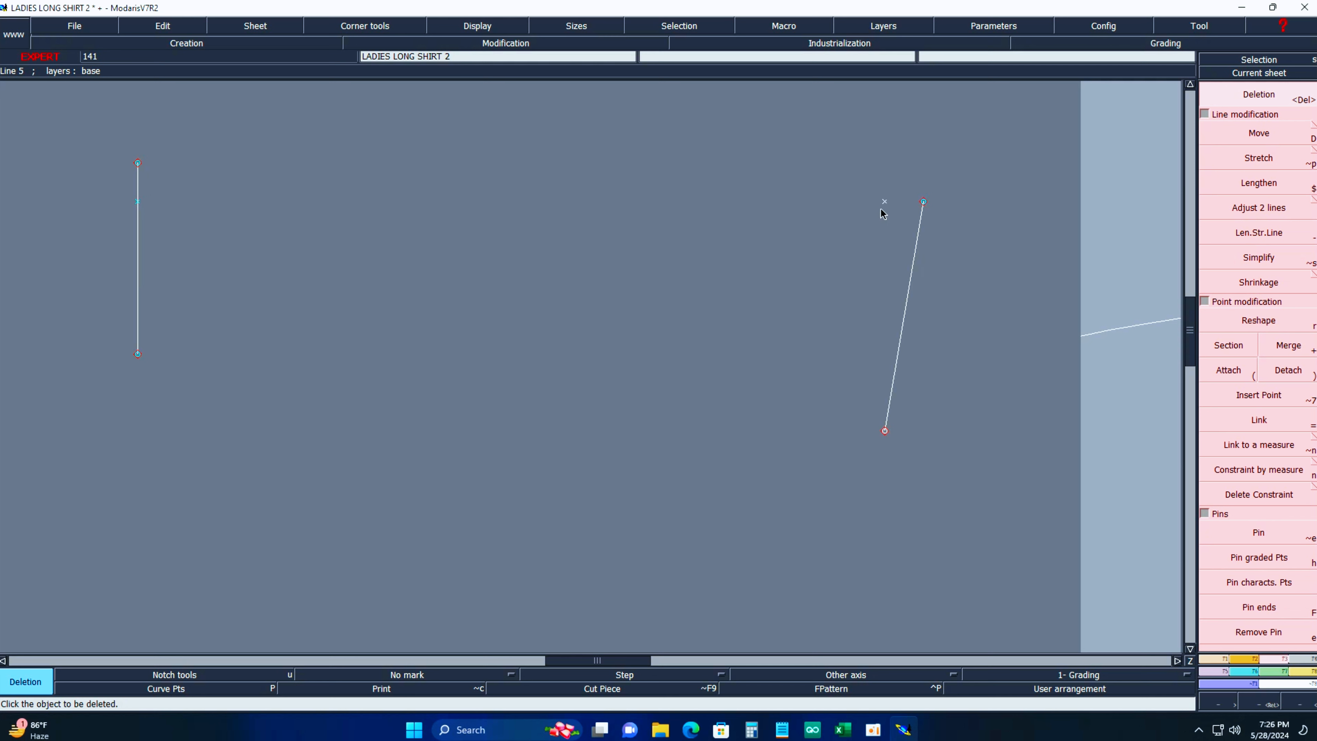
left_click(883, 202)
left_click(138, 202)
Connect the lower ends and the upper ends of the left segment and the slanted line with two Bezier lines to close the collar.
key("b")
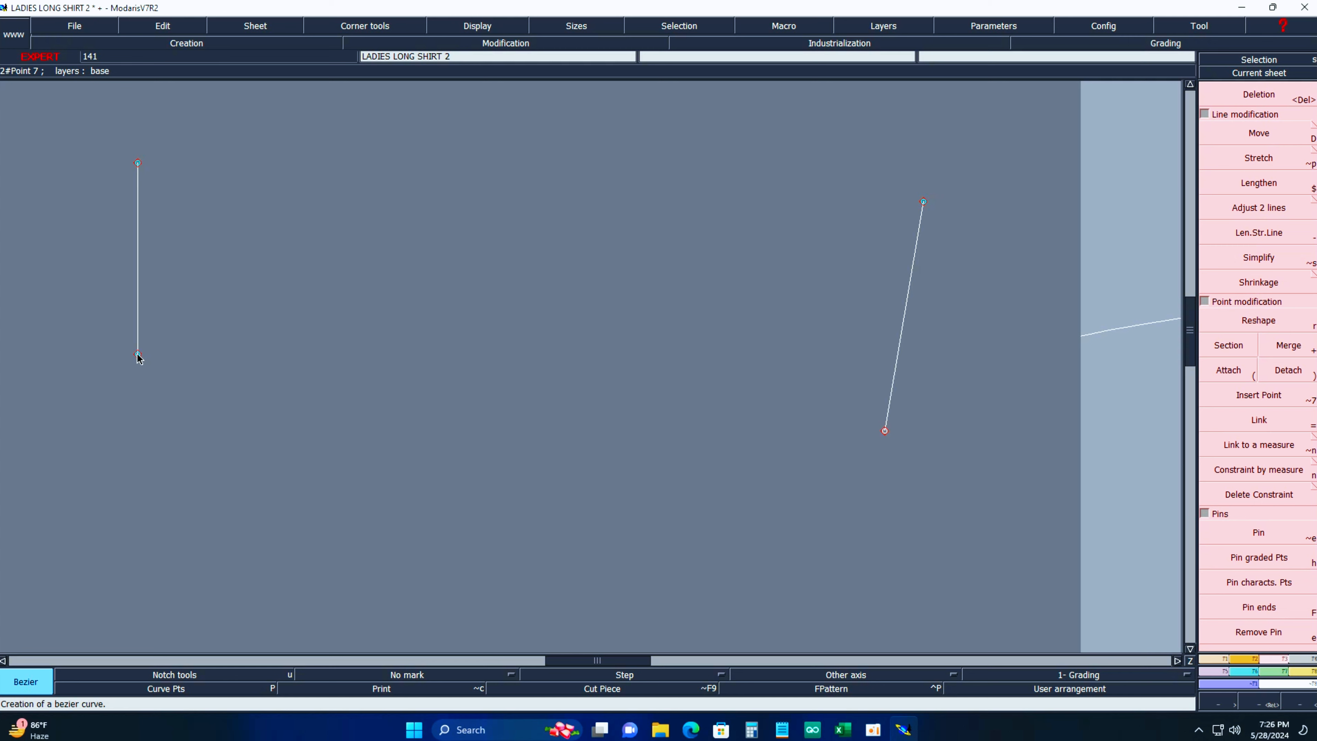
left_click(138, 354)
left_click(884, 431)
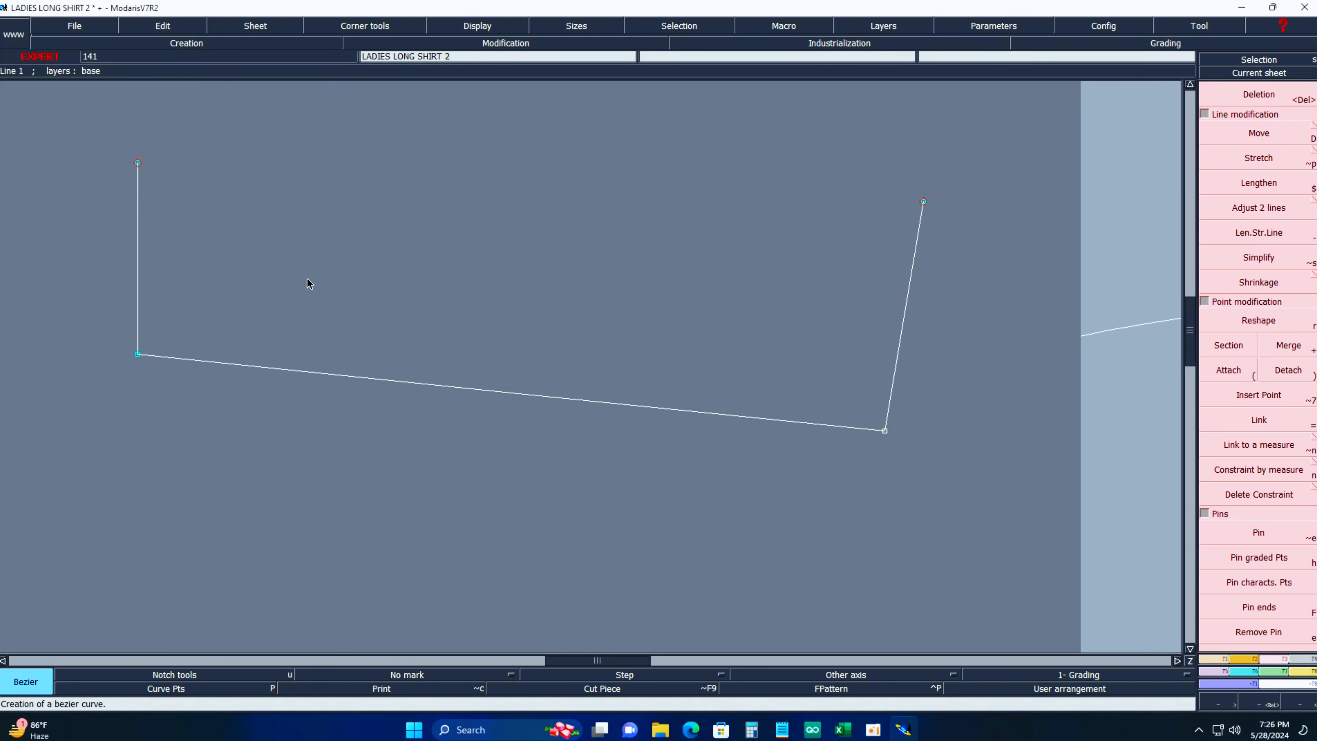
left_click(138, 163)
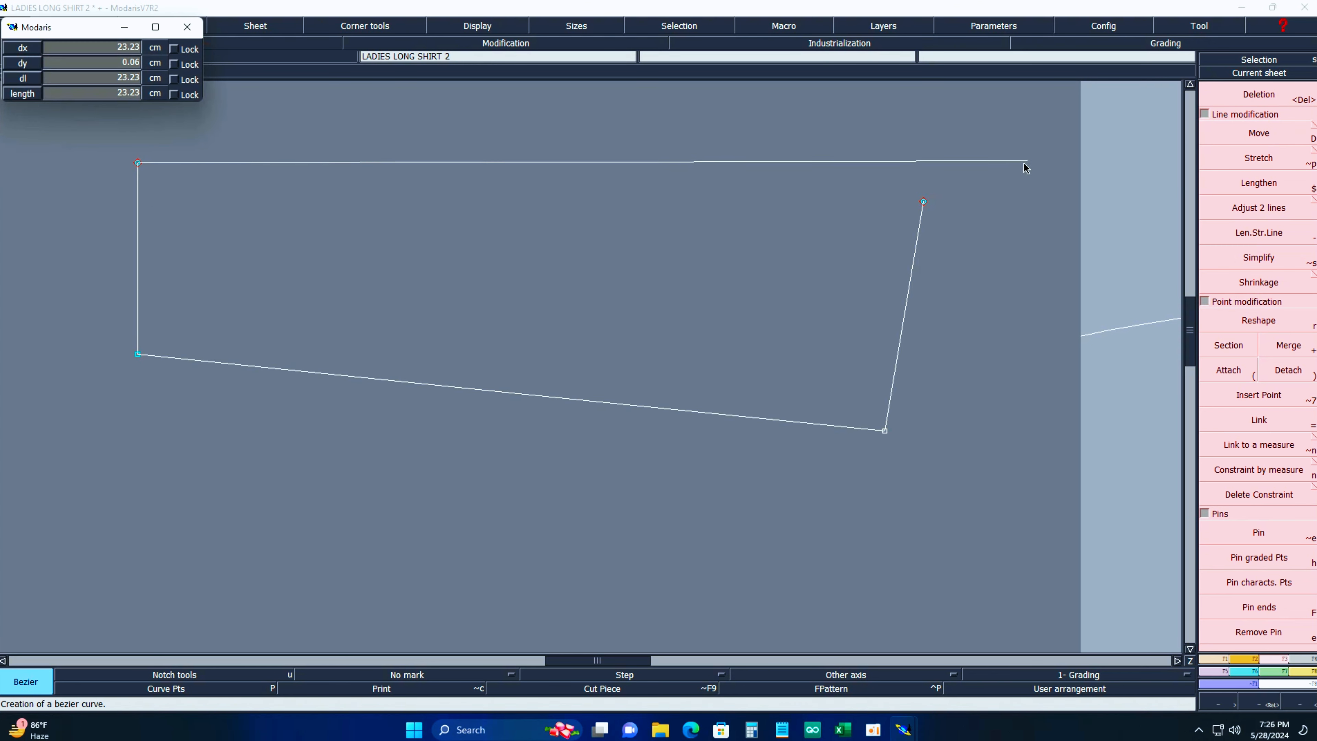
left_click(923, 201)
Check the parallel and symmetry options, and create a symmetry axis along the collar's vertical left edge.
key("Home")
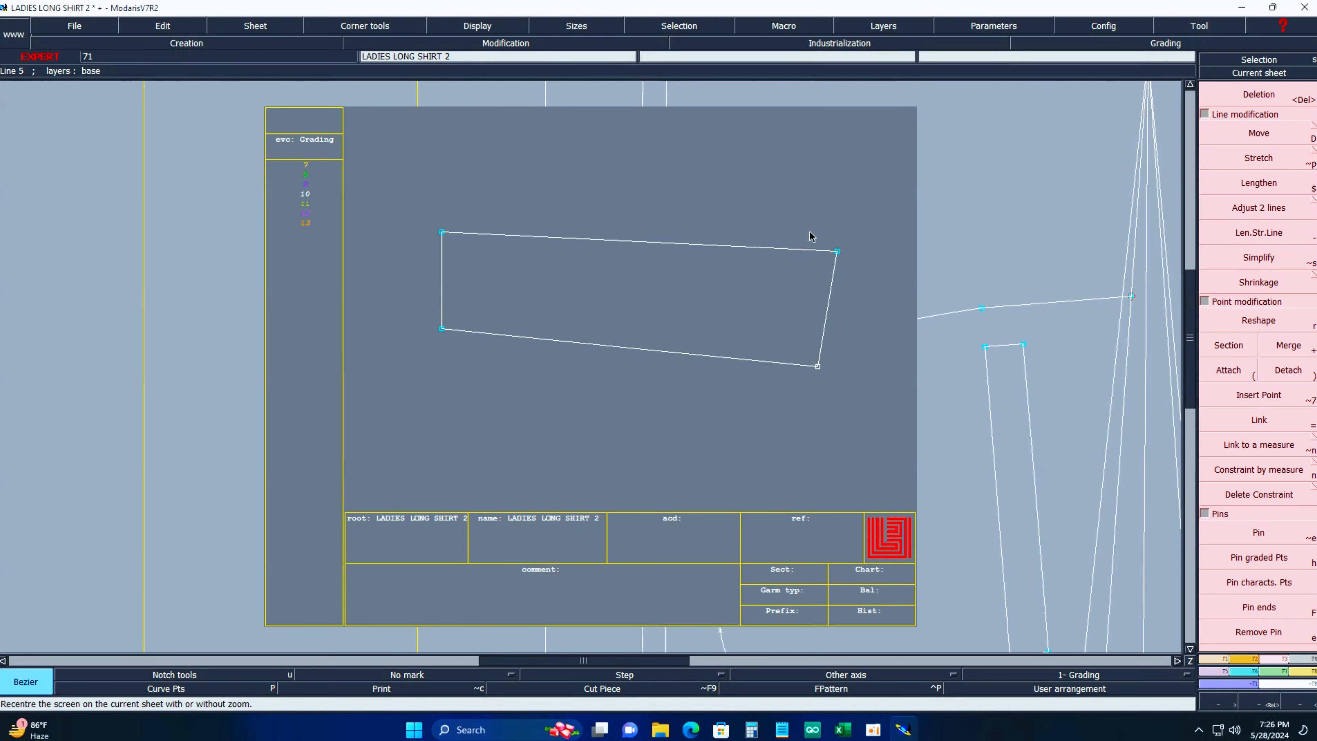
key("F1")
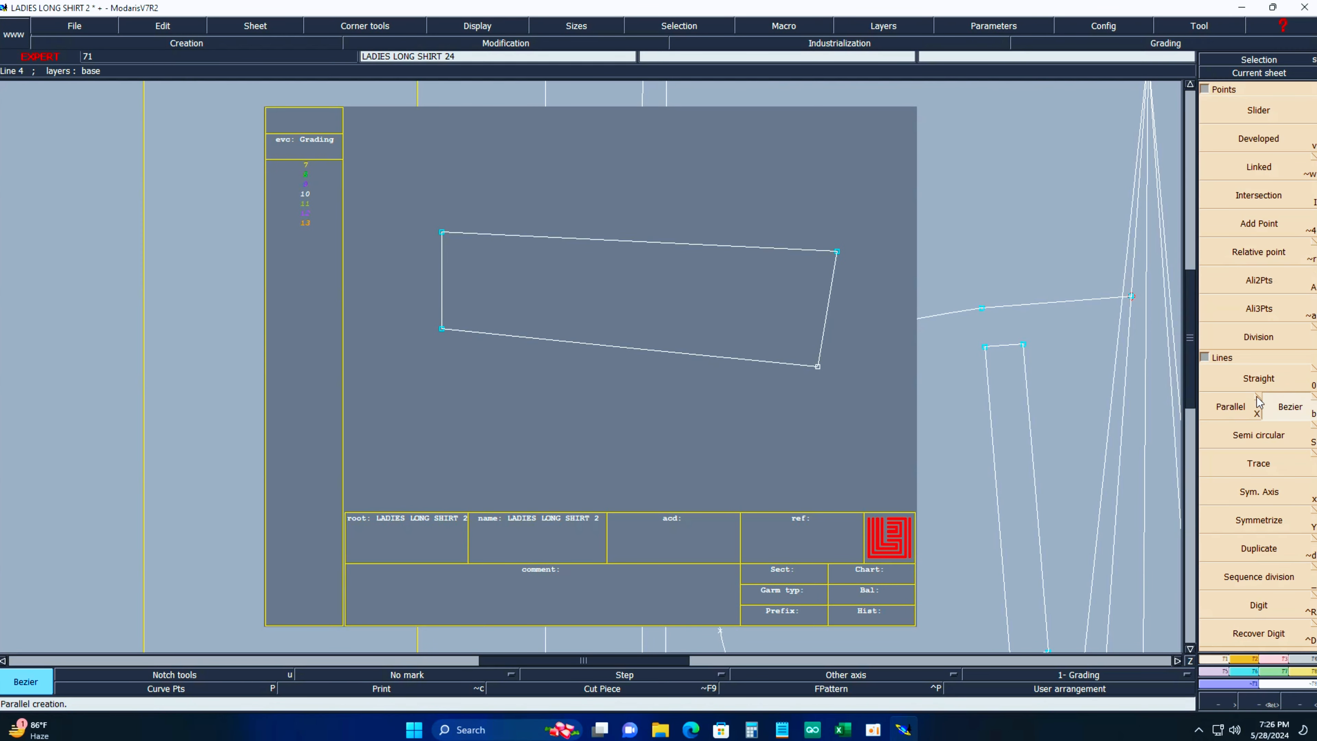
left_click(1259, 402)
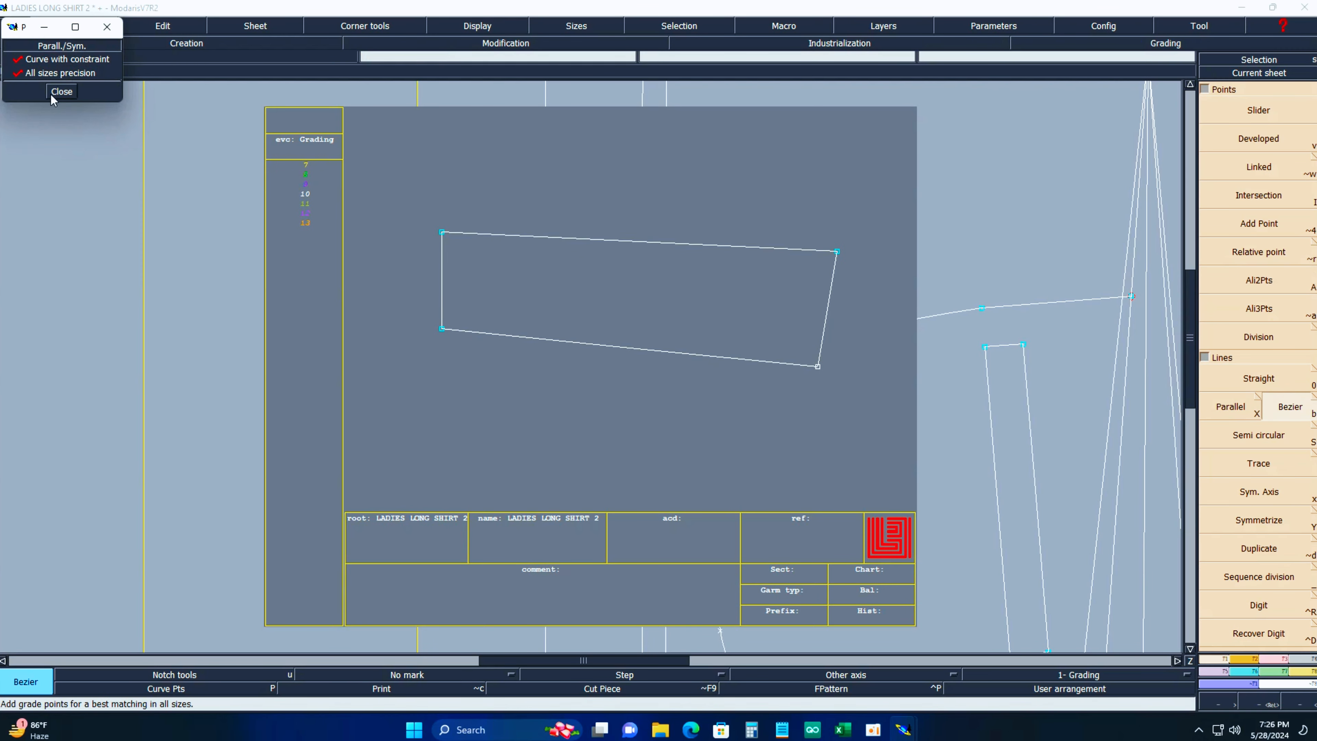
left_click(61, 91)
key("x")
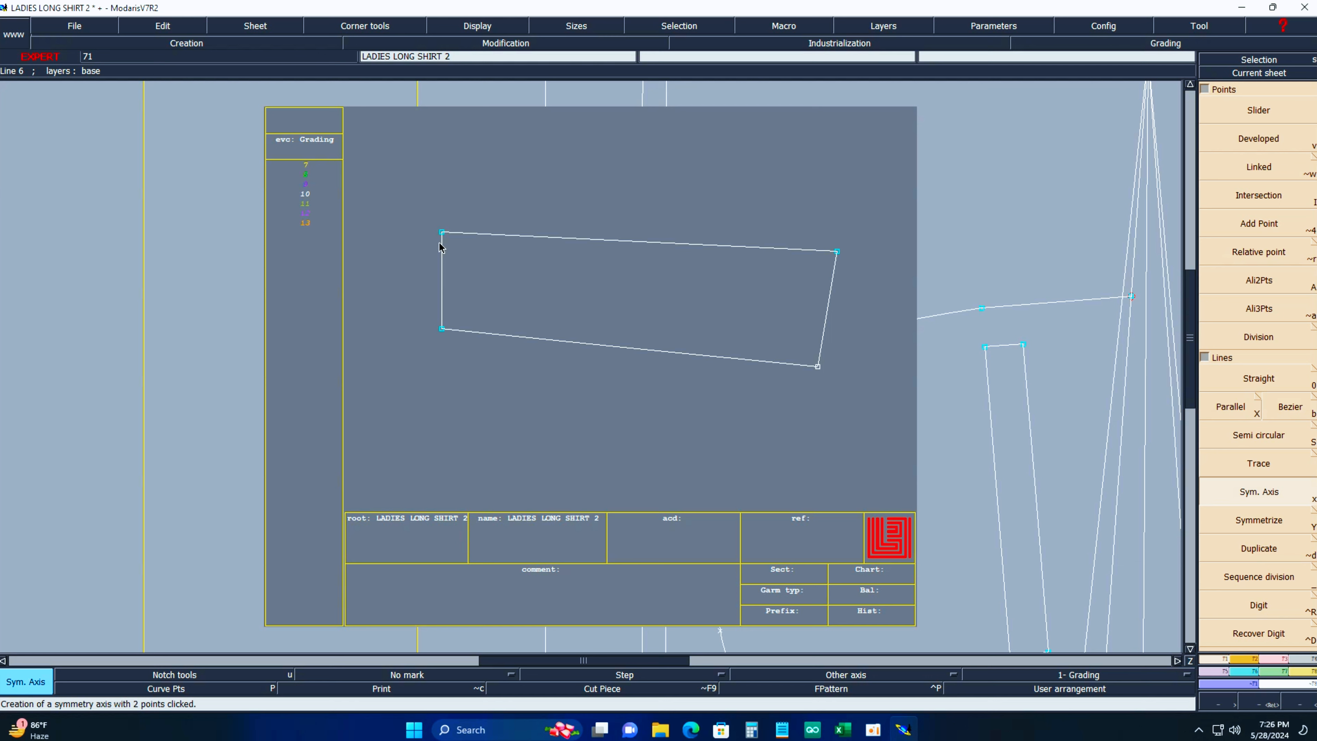
left_click(441, 232)
left_click(442, 329)
Symmetrize the collar's upper, lower and slanted end lines about the symmetry axis.
key("c")
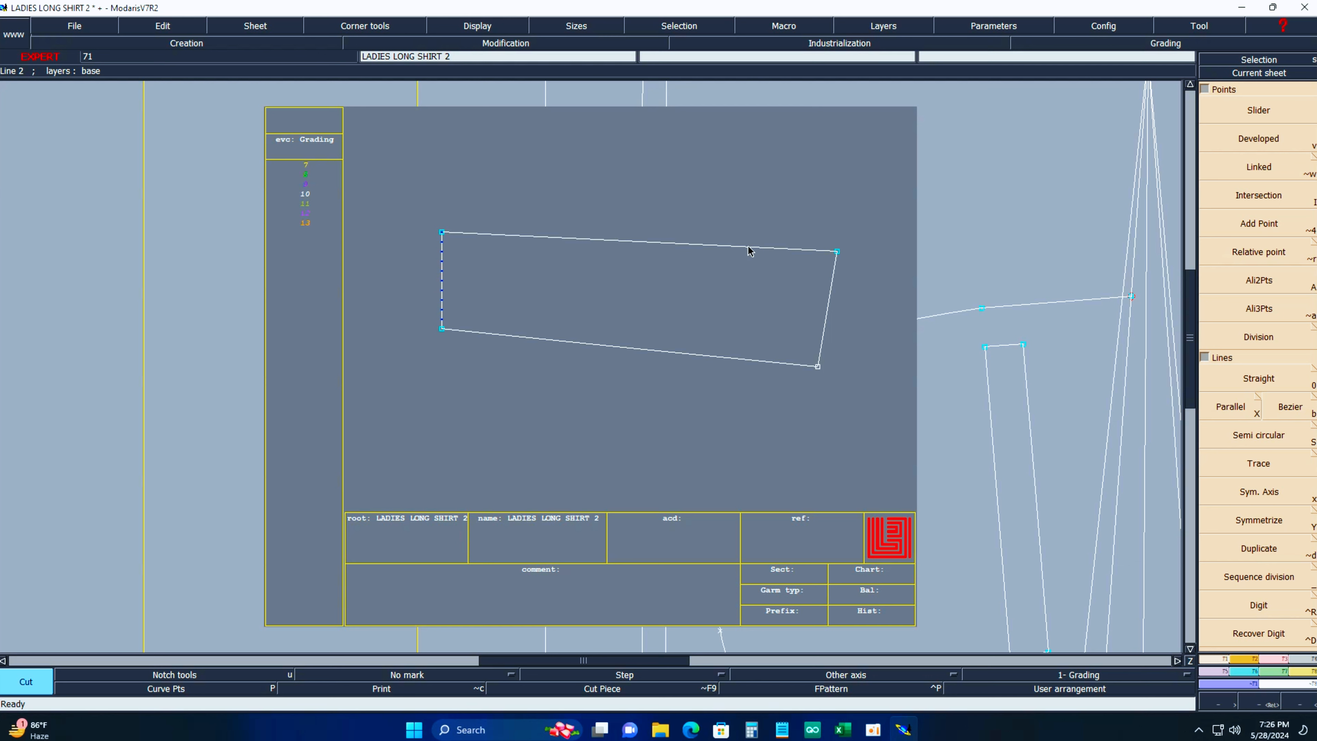
left_click_drag(748, 247, 632, 330)
key("y")
left_click(662, 244)
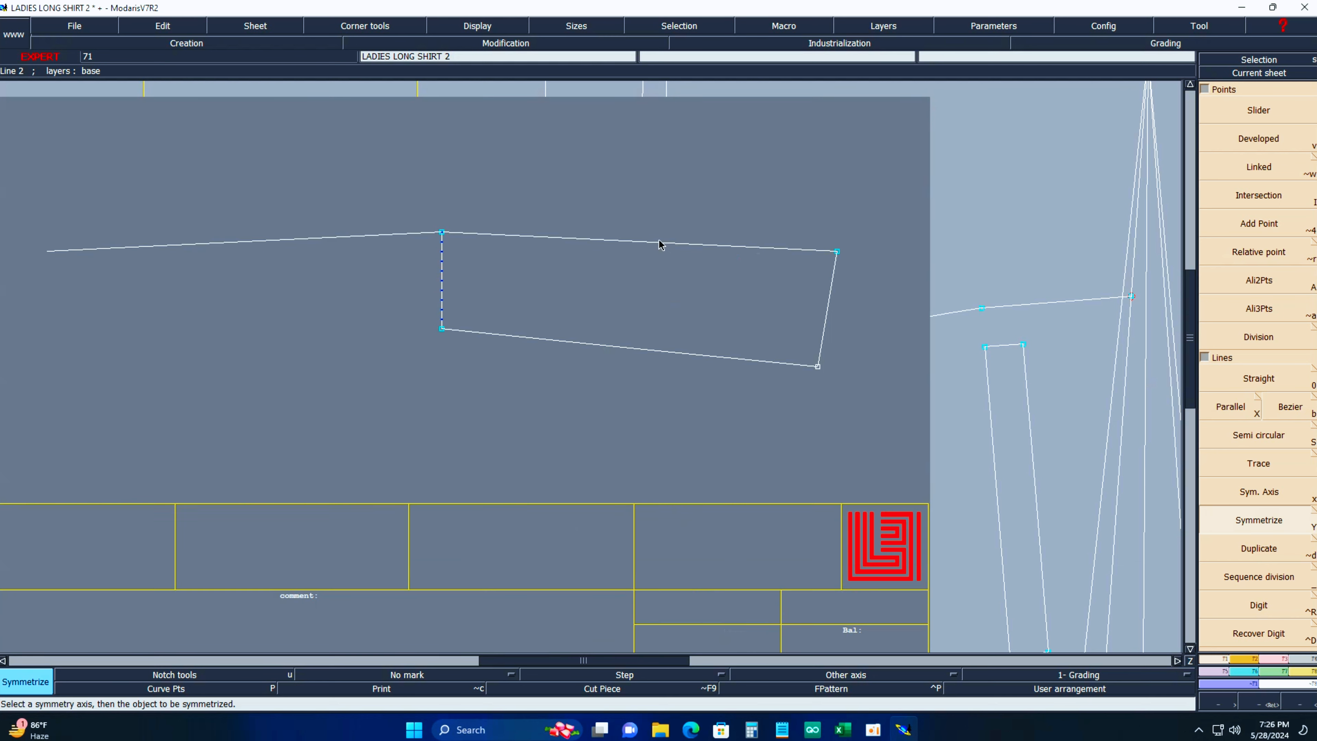
left_click(588, 346)
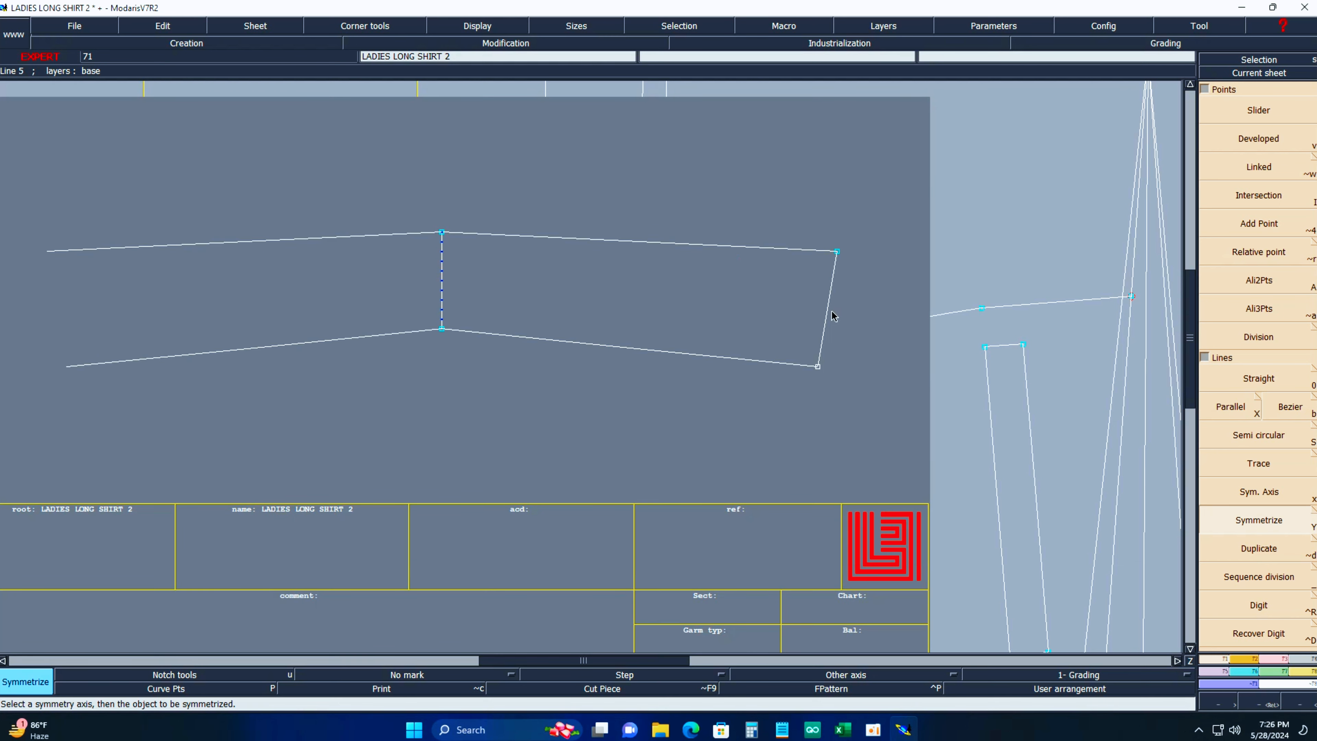
left_click(829, 311)
Display the curve handles and reshape the collar's lower line into a curve that leaves the symmetry axis almost horizontally.
left_click(483, 28)
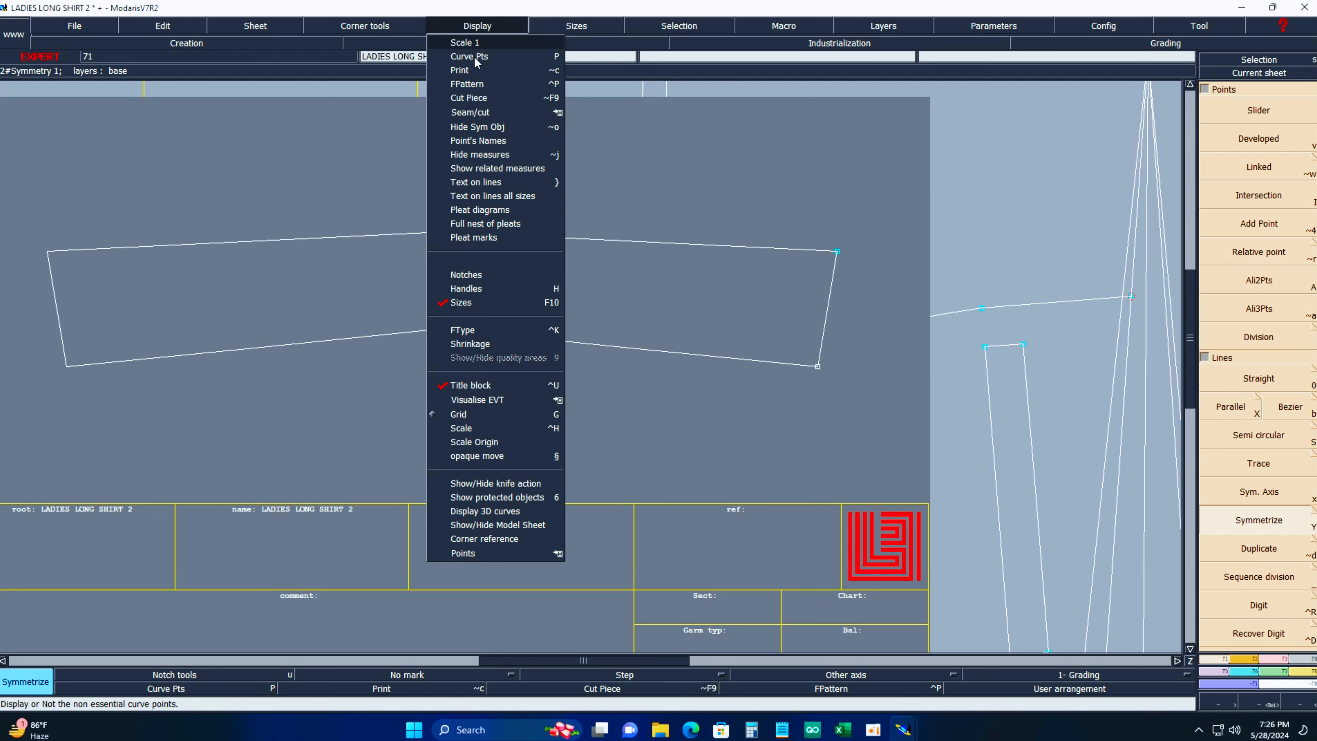
left_click(493, 289)
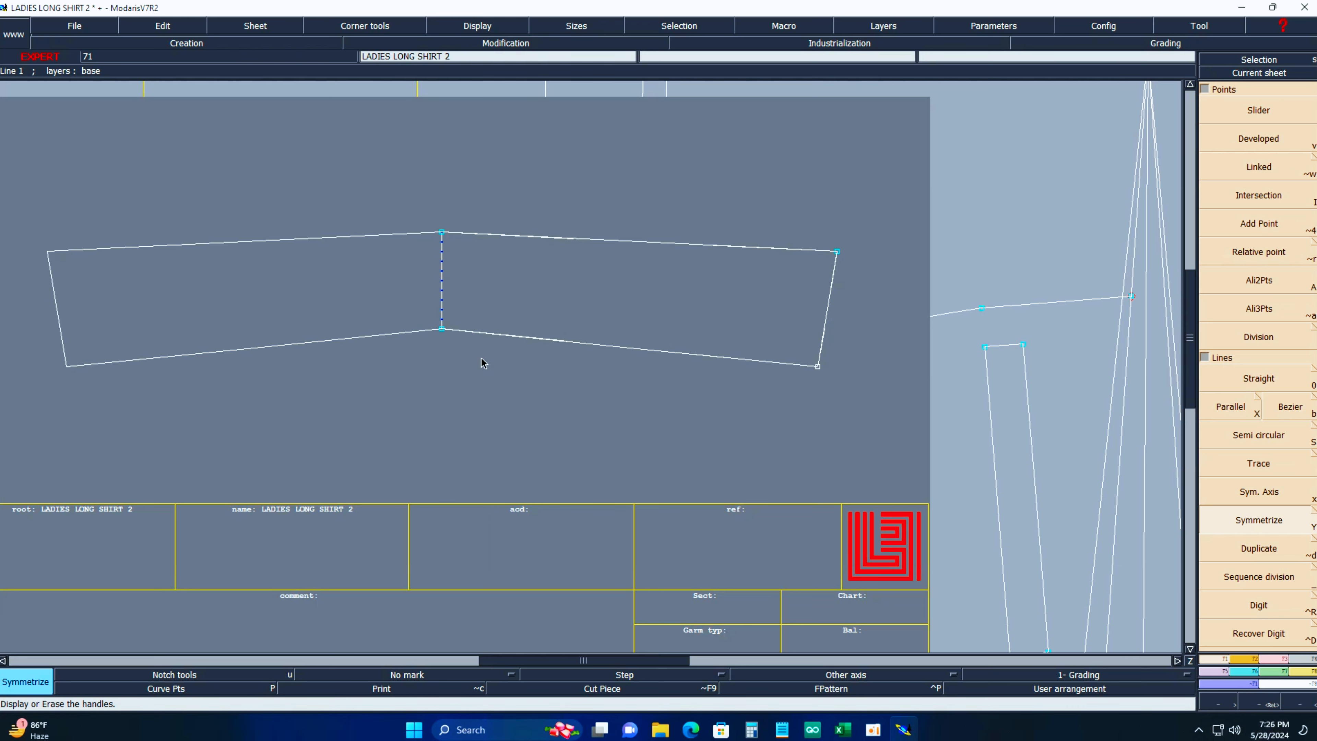
key("shift+s")
key("equal")
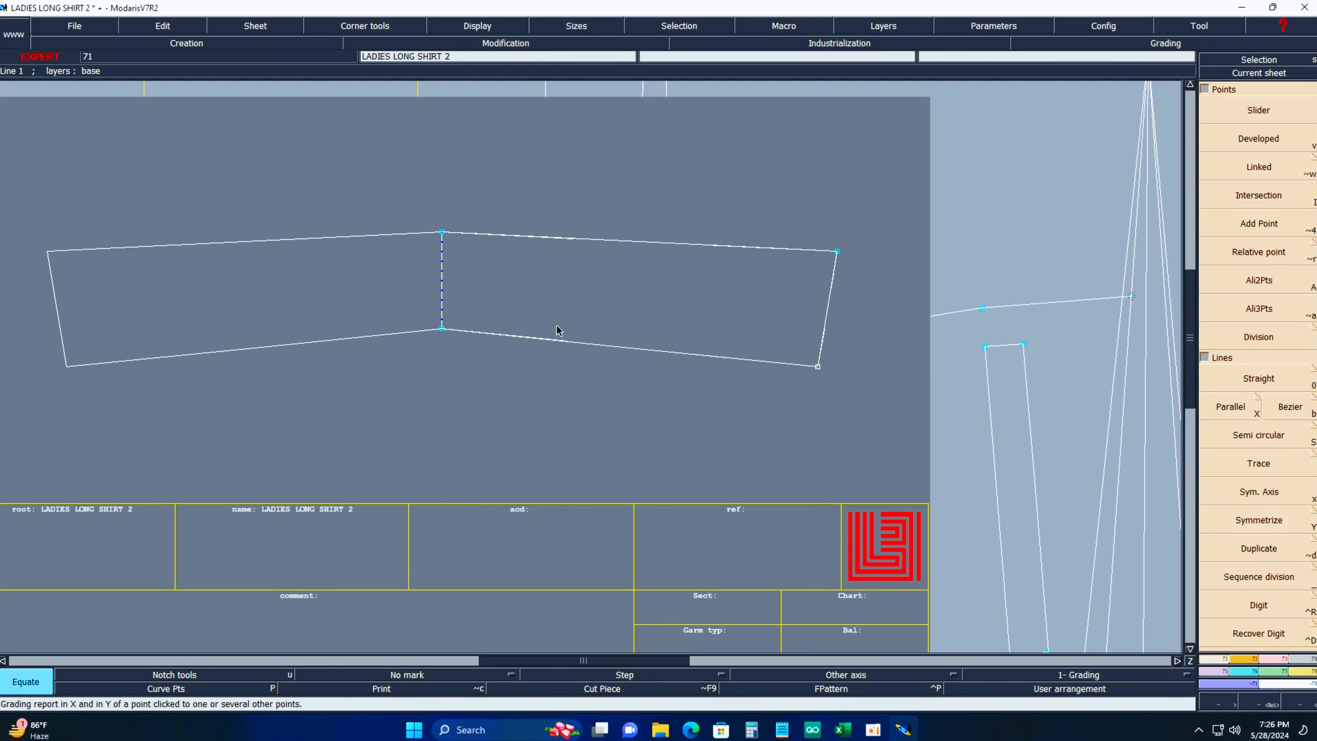
key("r")
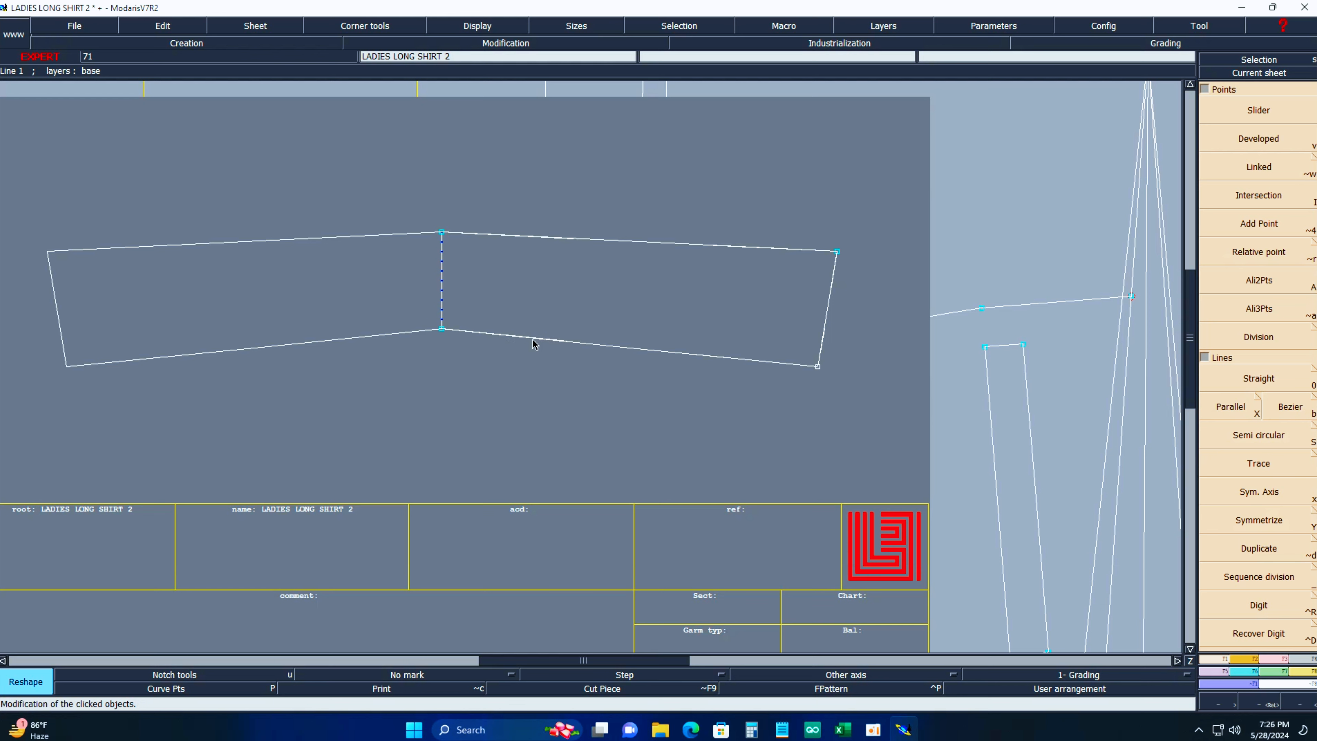
left_click(533, 340)
left_click(545, 329)
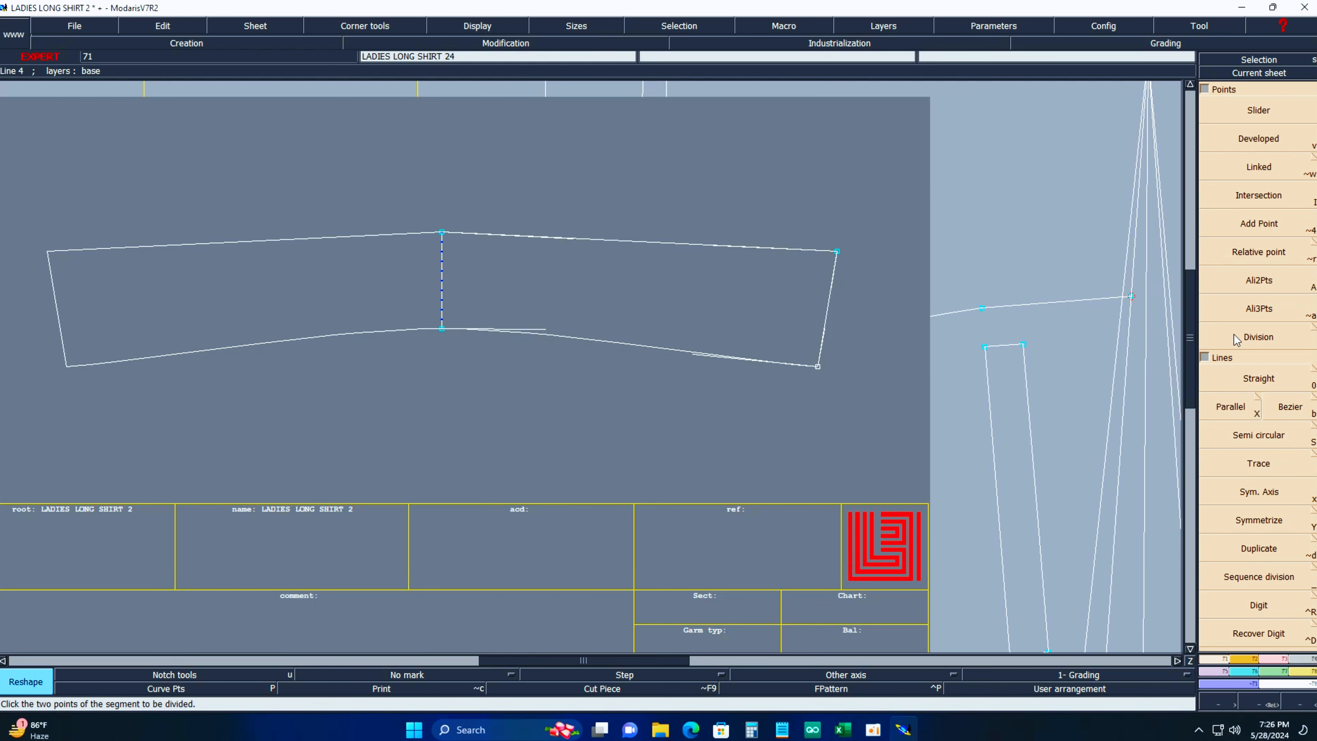
Display the parallel and symmetry options and reshape the collar's lower line into a smoother, fuller arc through its curve handles.
left_click(1256, 396)
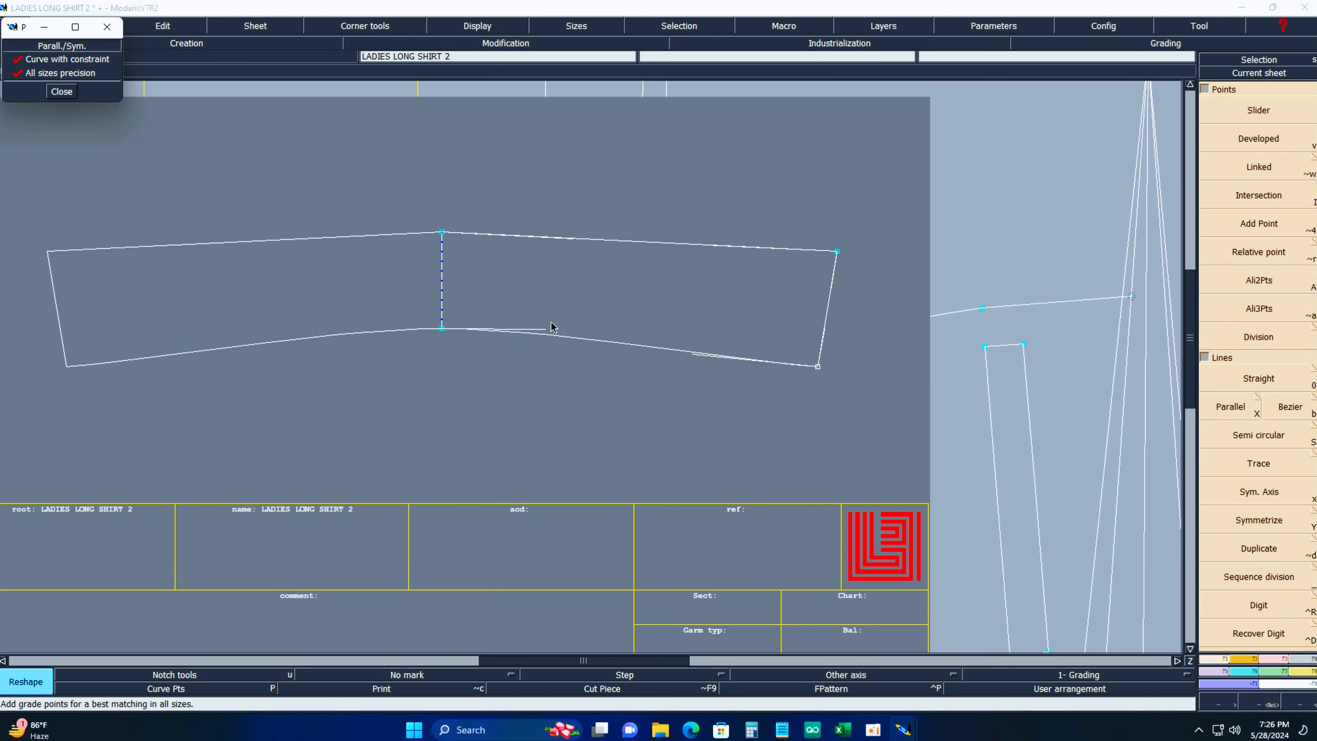
key("s")
key("r")
left_click(697, 351)
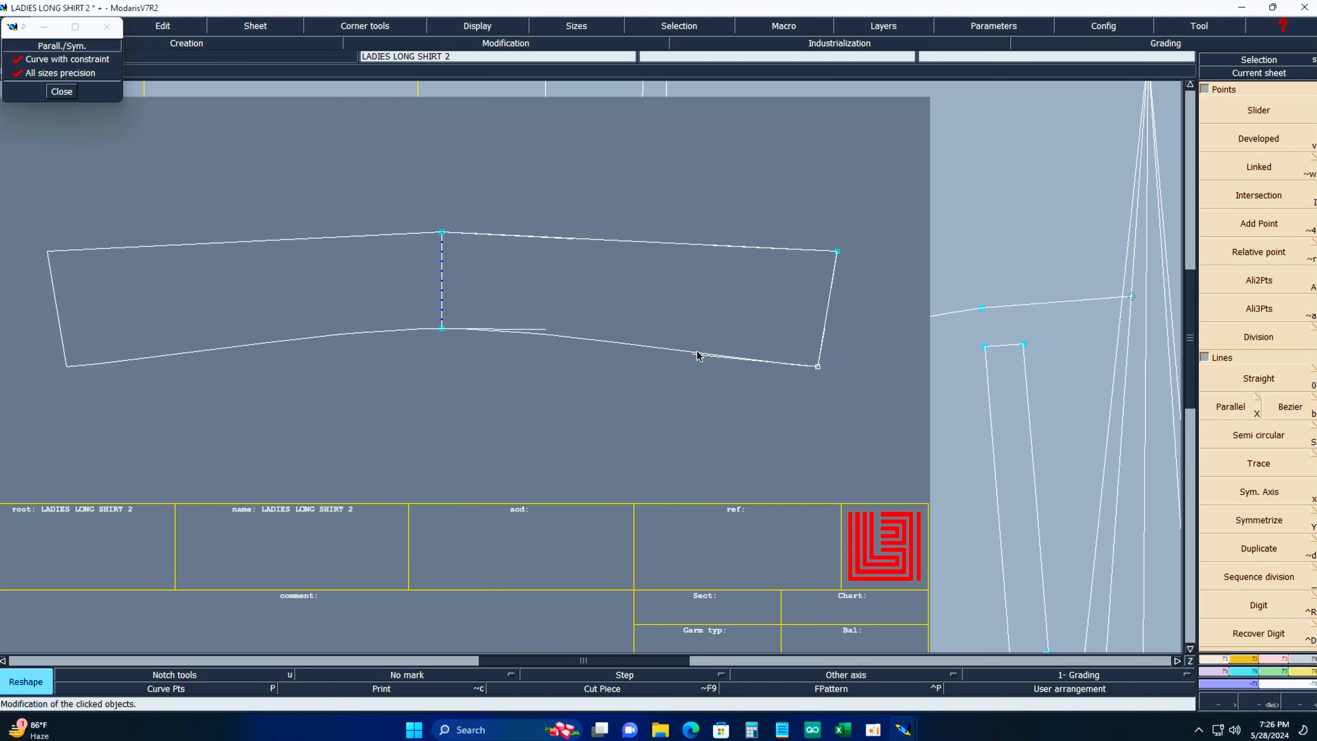
left_click(563, 331)
Reshape the collar's upper line into a gentle arc leaving the symmetry axis horizontally, and fine-tune the lower line's outer handle.
left_click(545, 237)
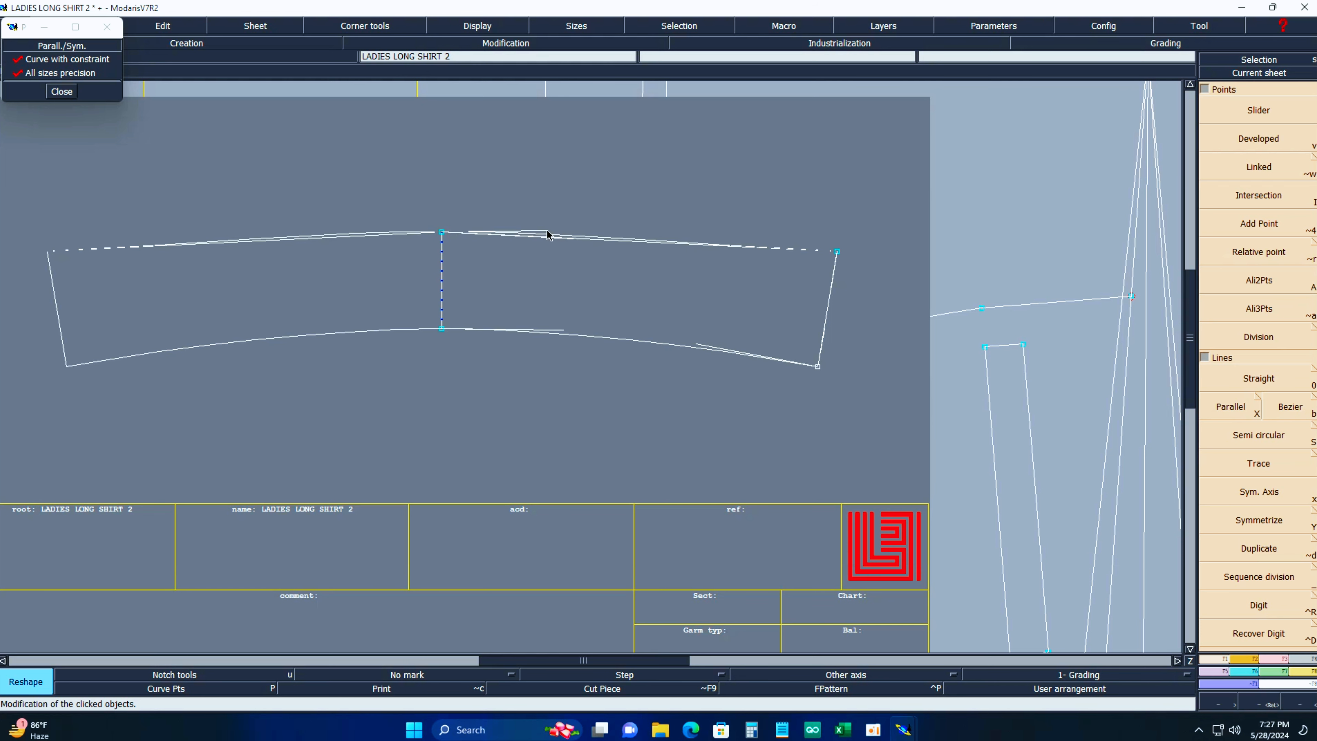
left_click(547, 235)
left_click(733, 253)
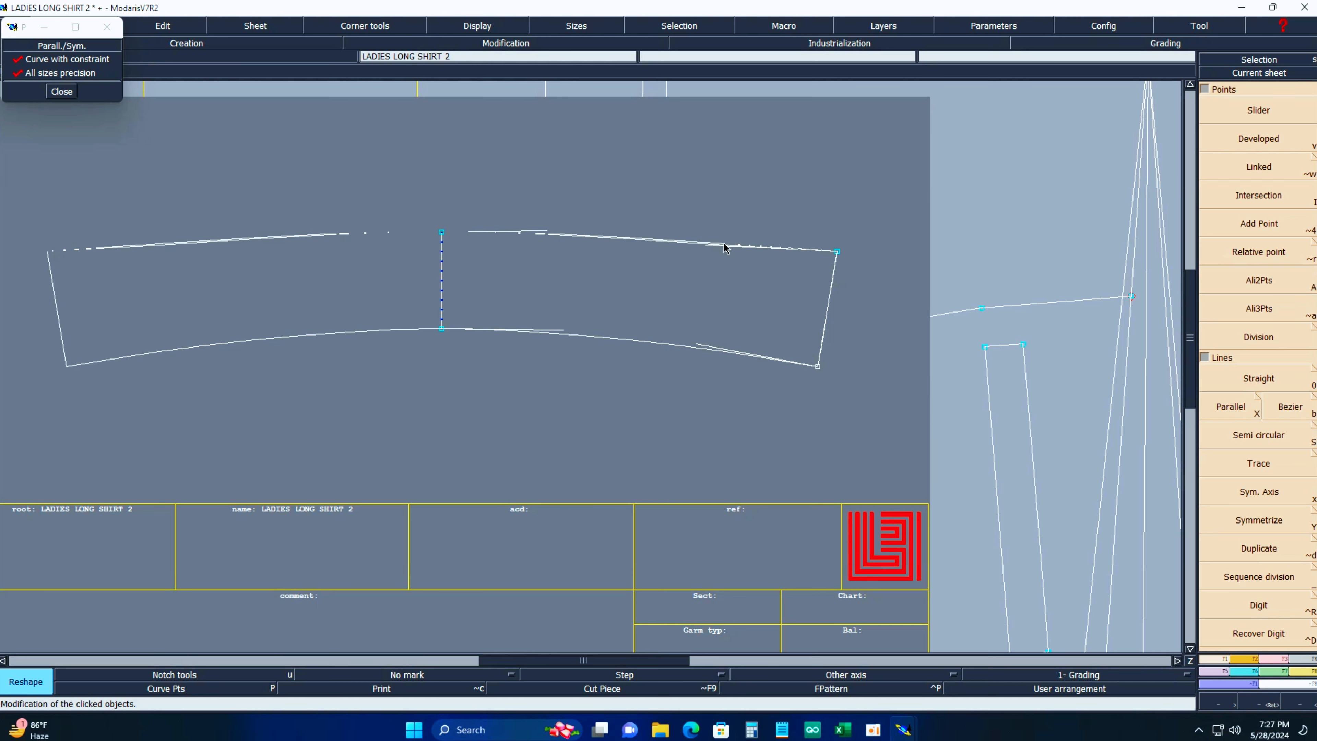
left_click(725, 245)
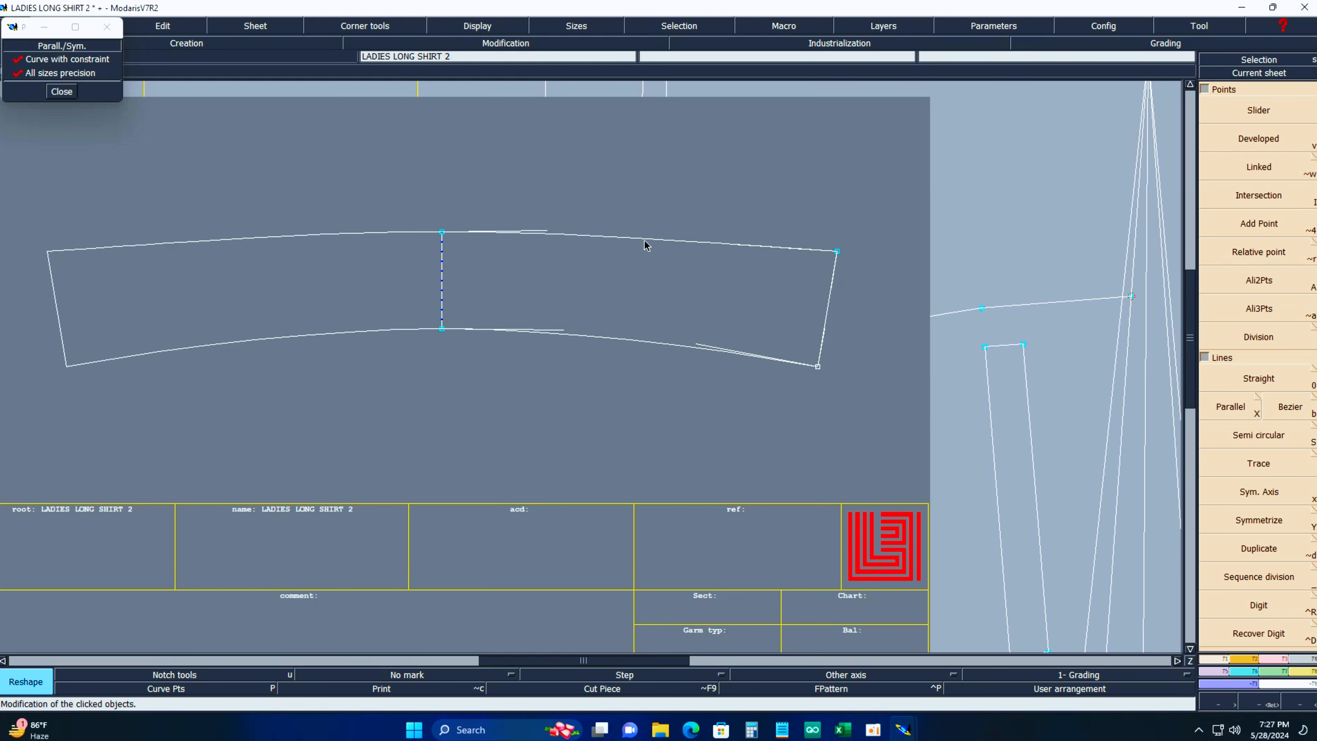
left_click(695, 344)
left_click(686, 343)
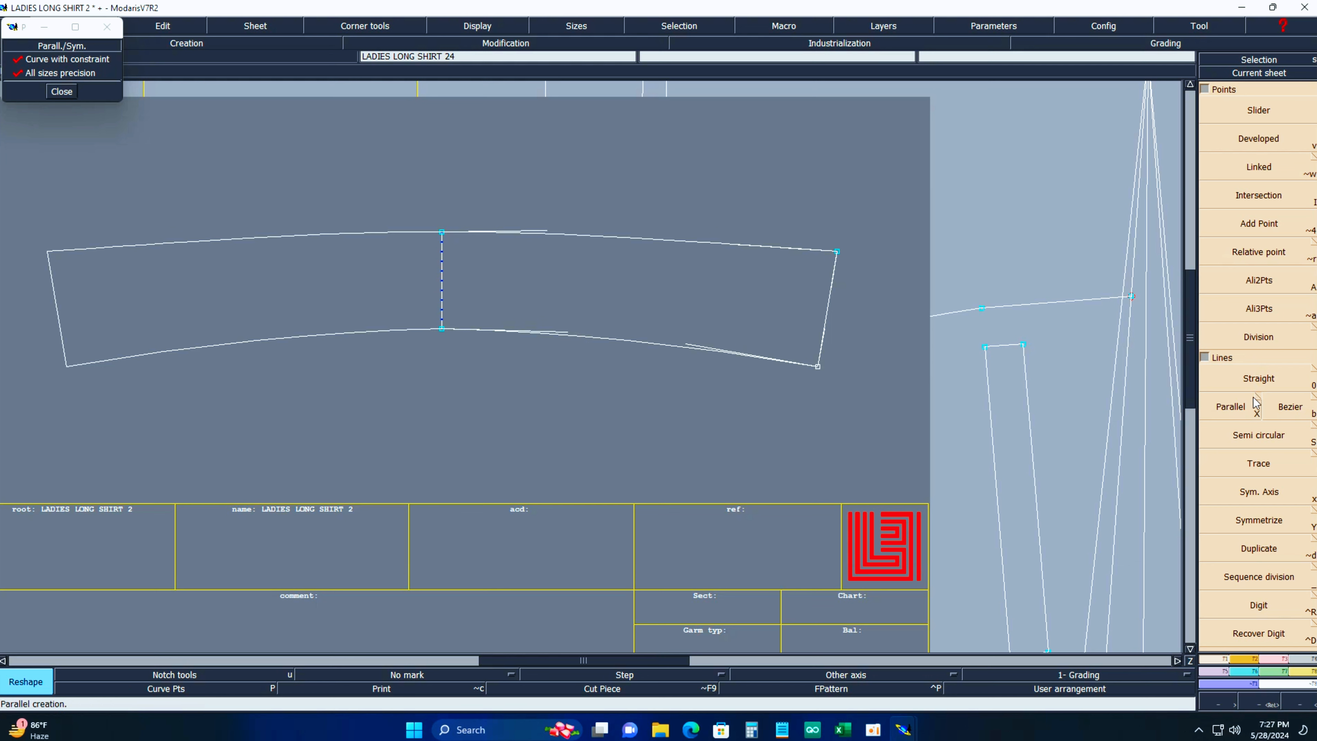
Disable Curve with constraint and create a parallel of the collar's lower curve inside the right half for the collar stand.
left_click(25, 61)
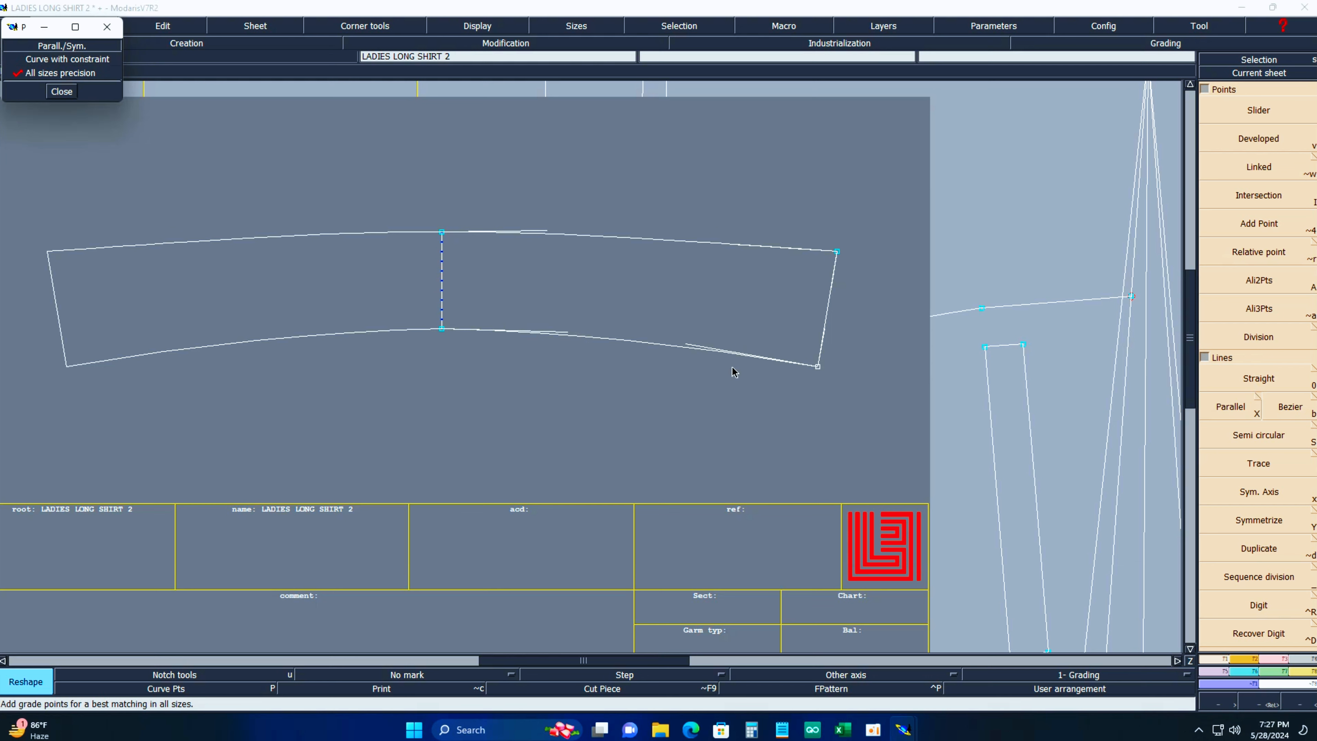
key("x")
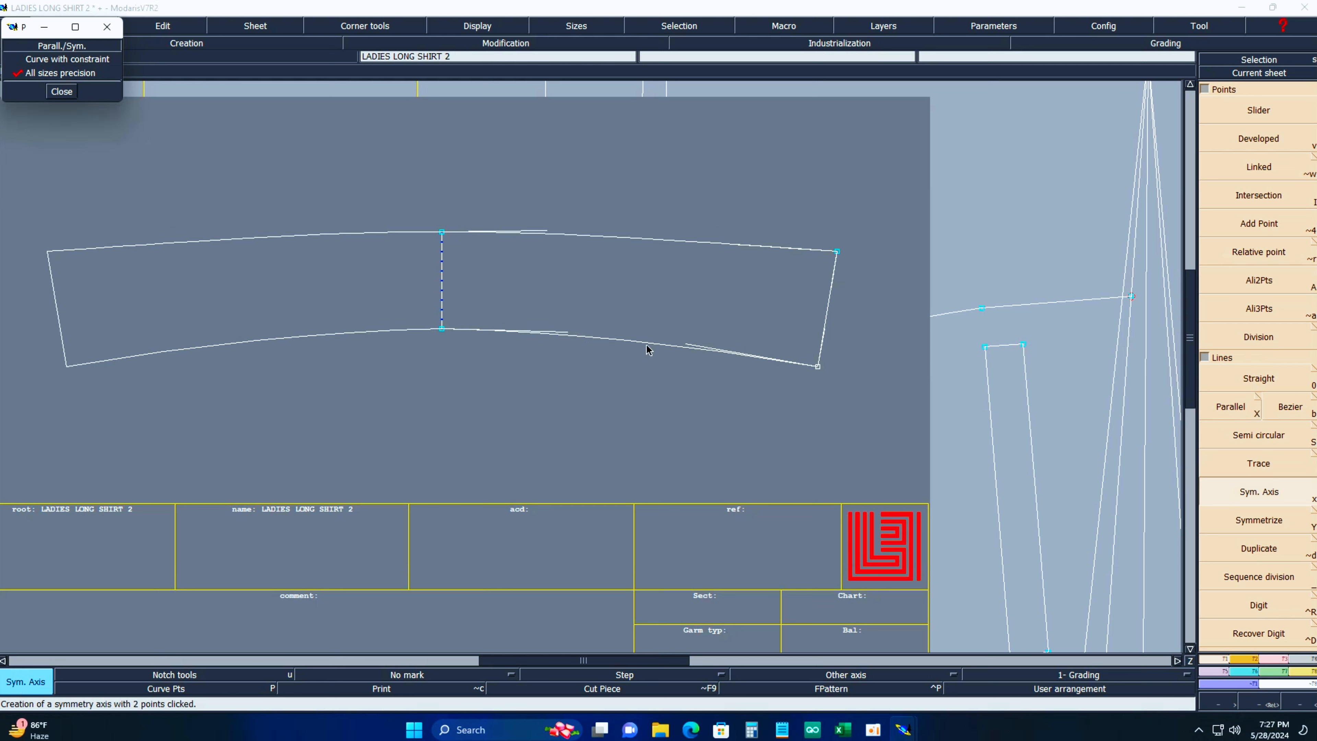
key("shift+x")
left_click(646, 347)
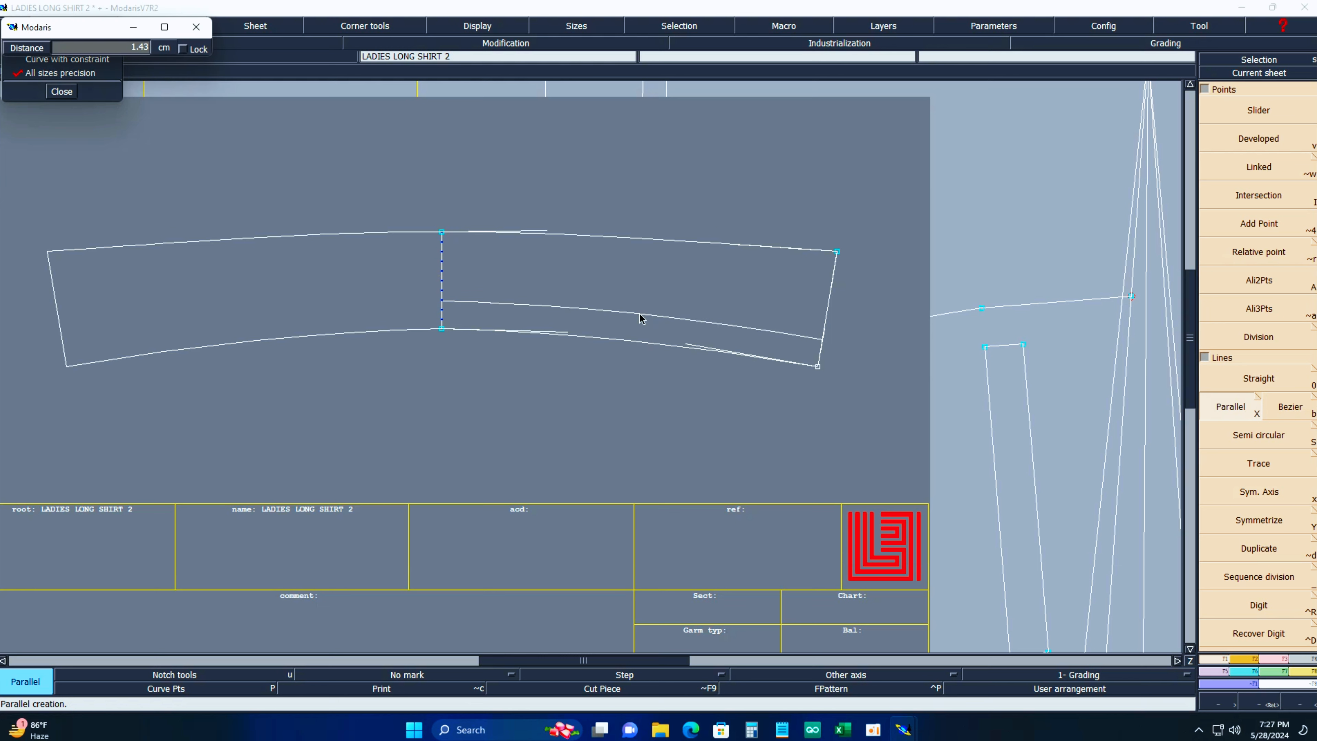
type("-1")
key("Return")
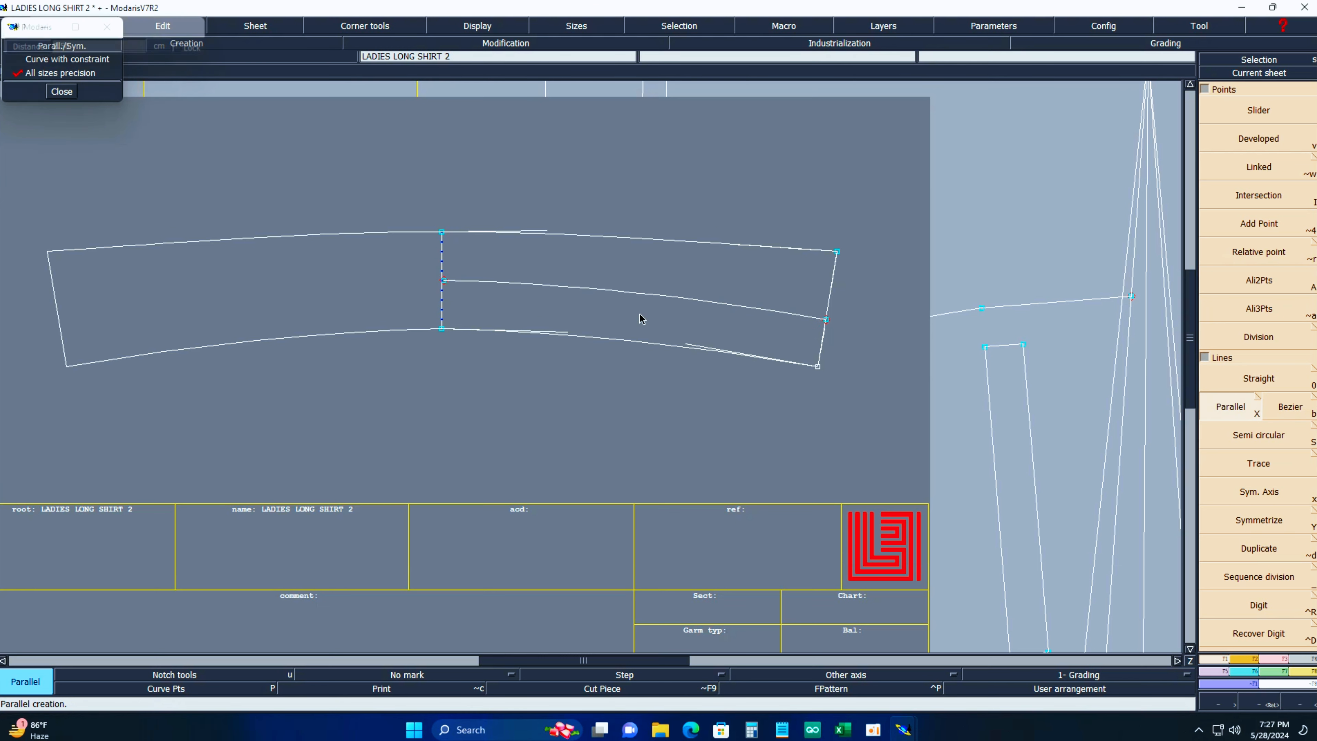
Adjust the inner end of the parallel stand line so that it meets the symmetry axis exactly.
key("z")
left_click_drag(359, 208, 907, 415)
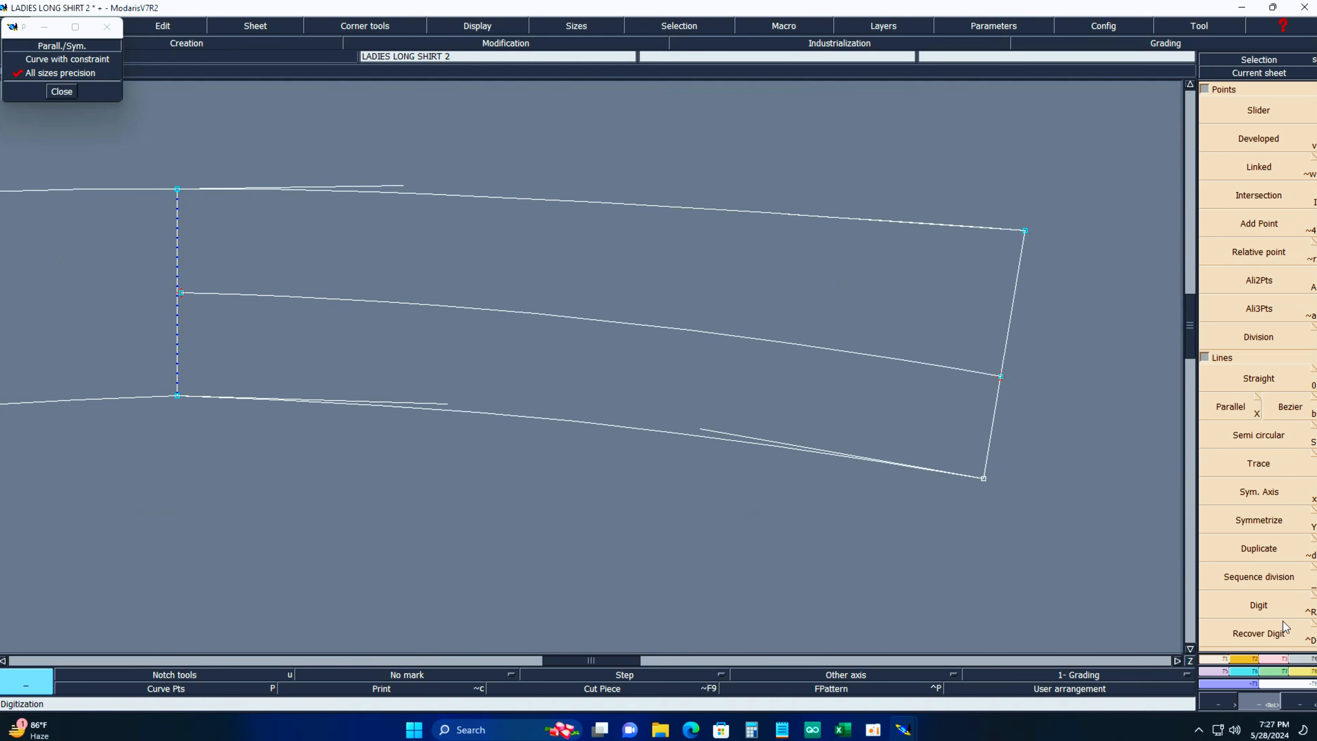
left_click(1279, 660)
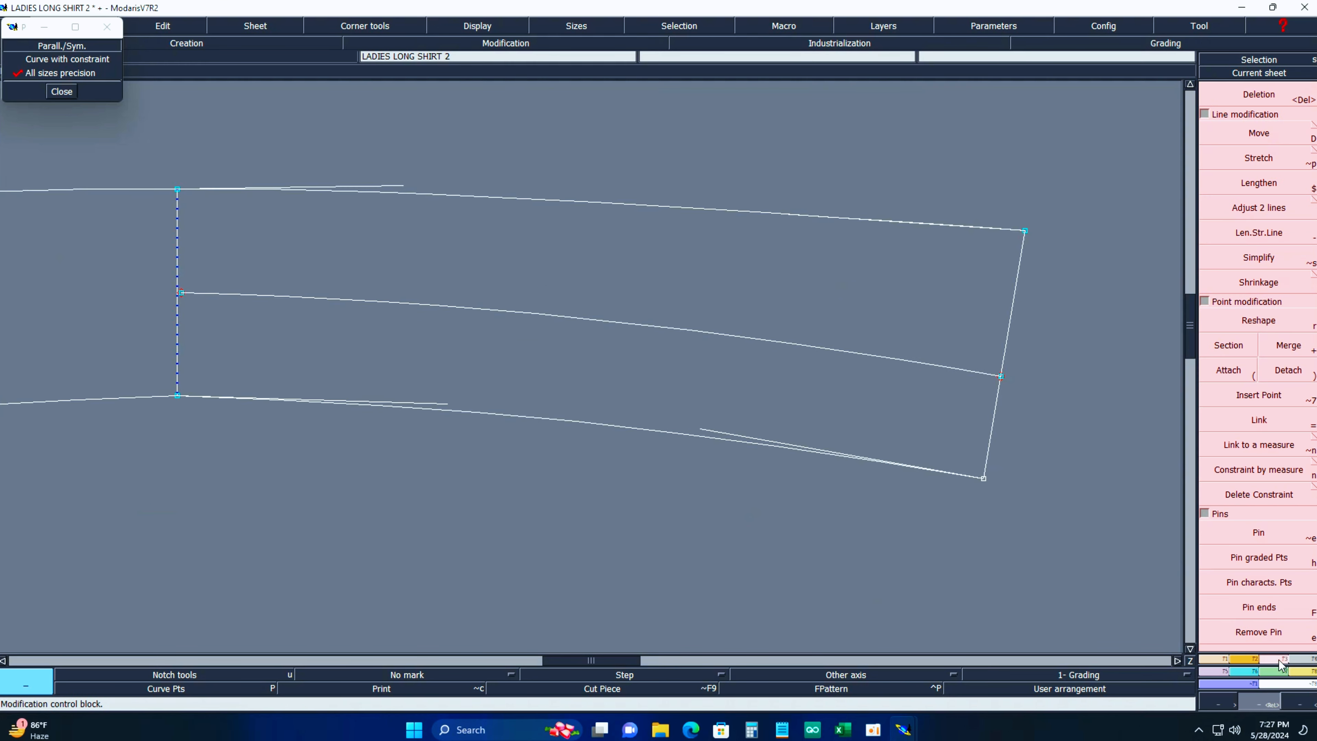
left_click(1259, 208)
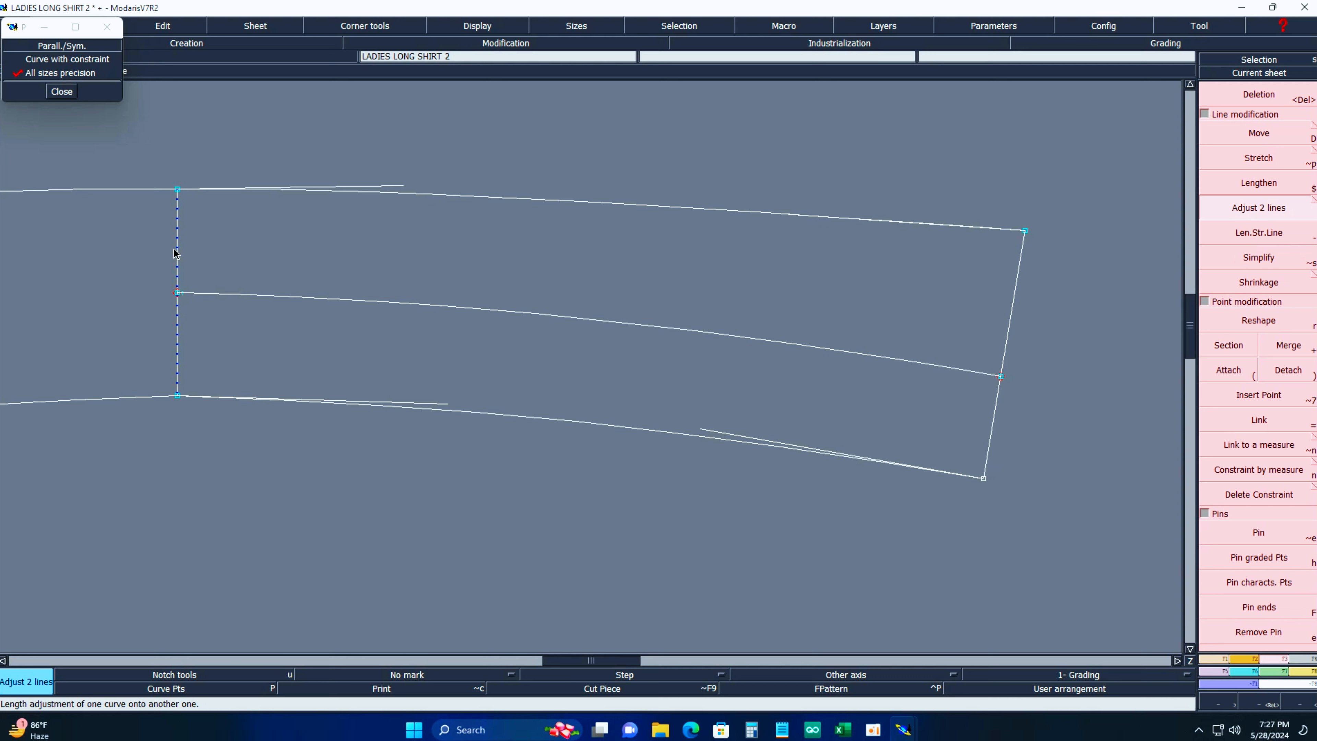
Lengthen the stand line by 2.5 cm beyond the collar's slanted end line.
left_click(1259, 232)
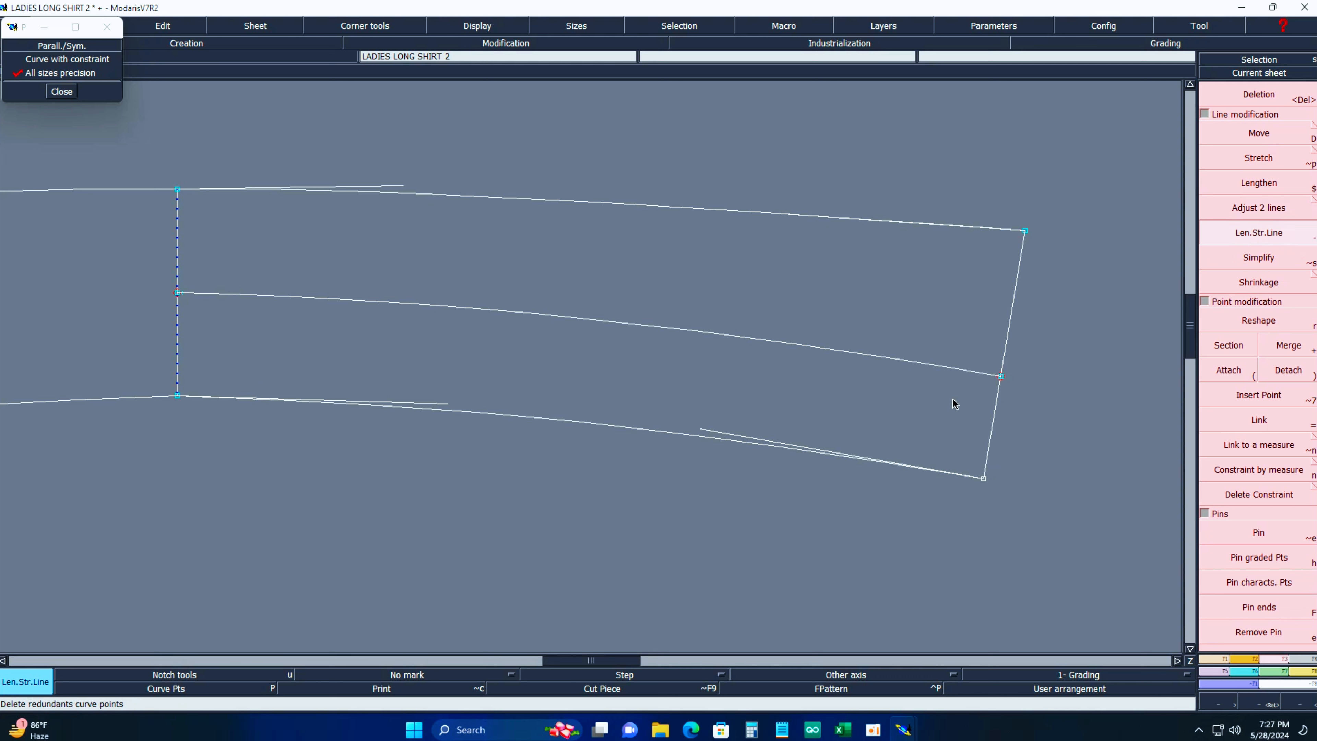
left_click(954, 369)
type("2.")
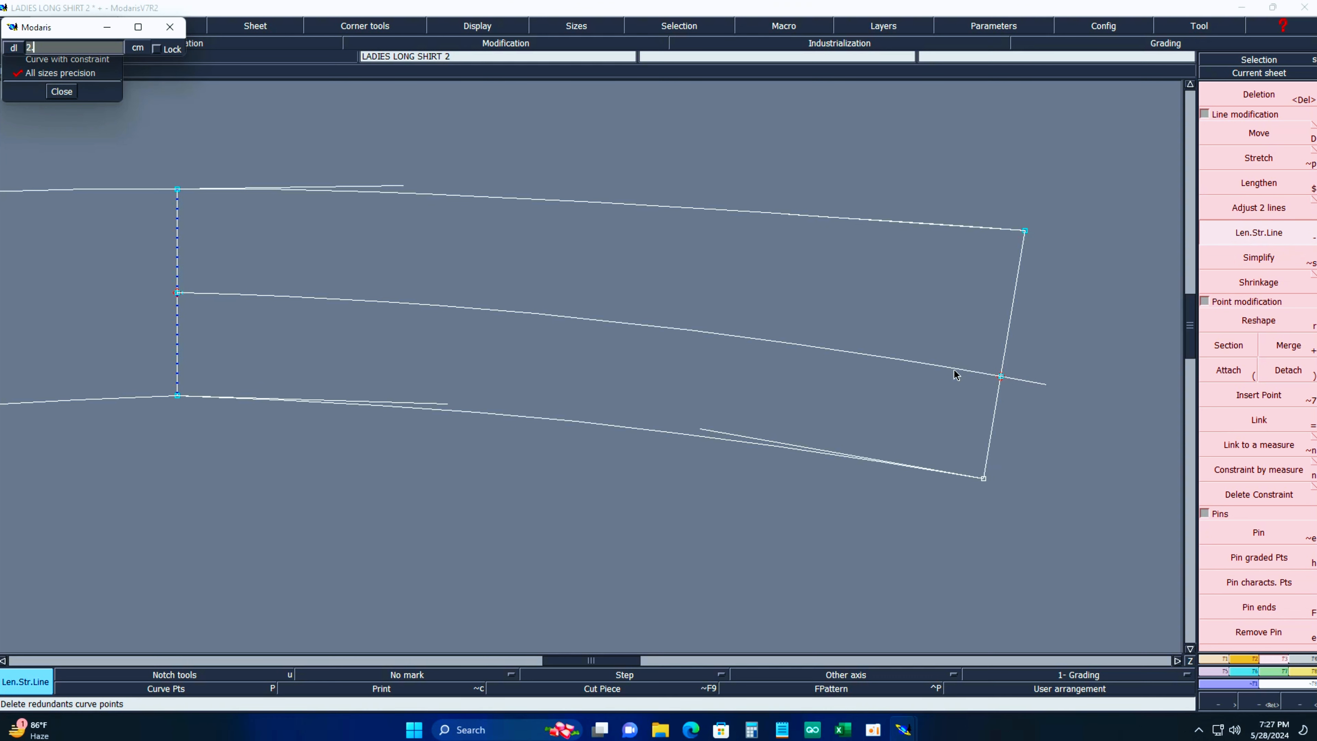
type("5")
key("Return")
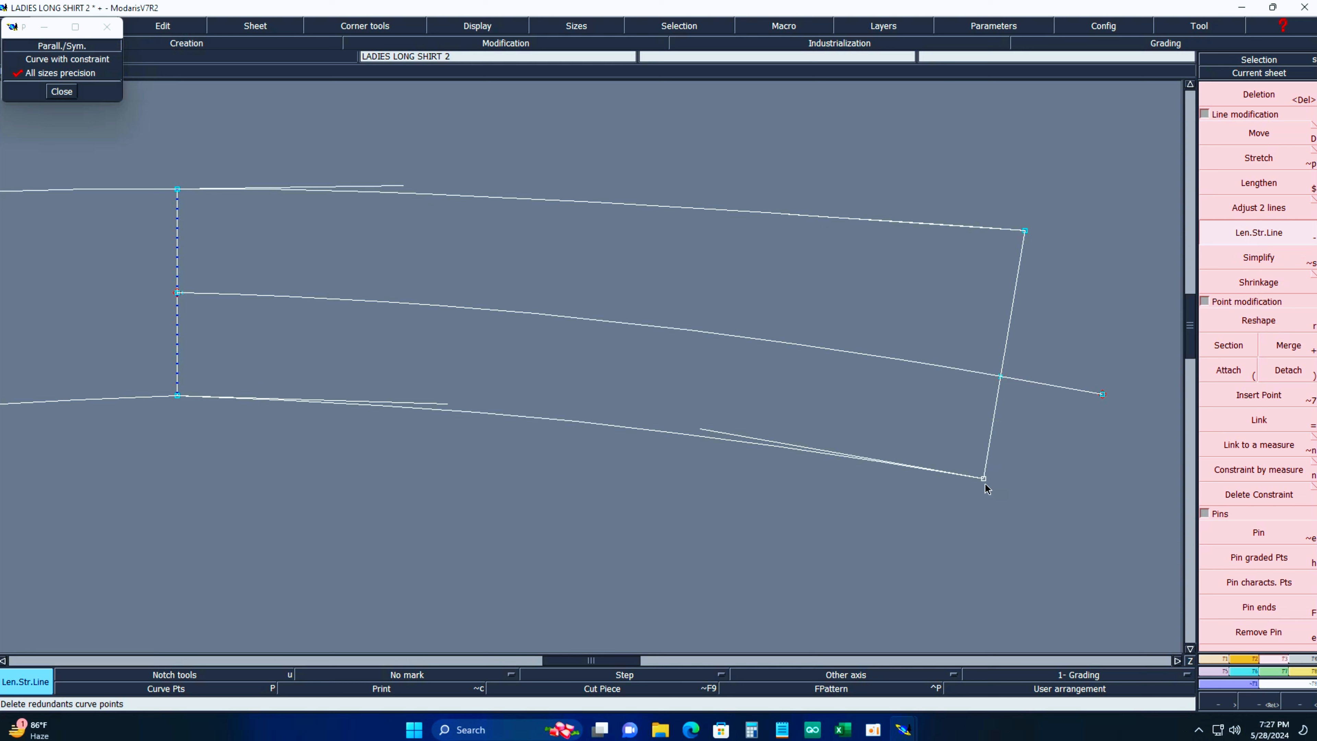
Connect the collar's lower right corner to the end of the extended stand line with a Bezier line.
key("3")
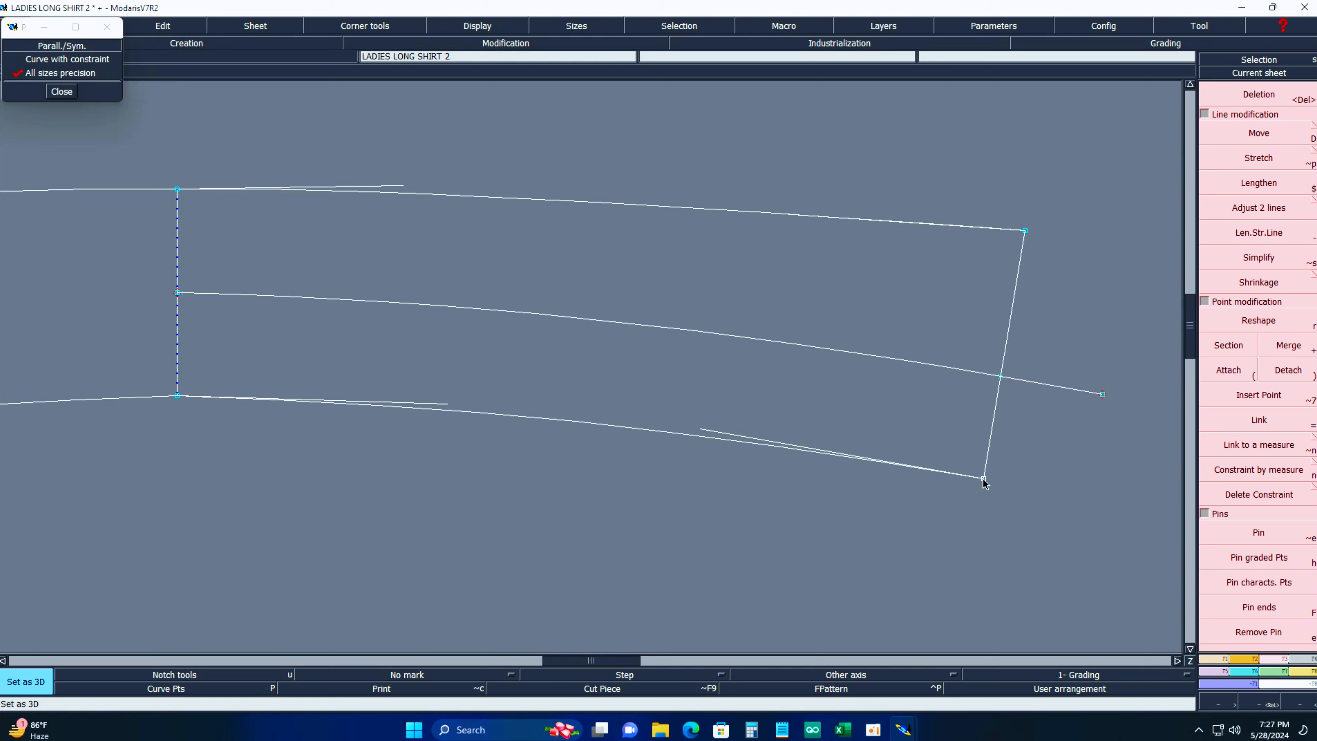
key("b")
left_click(983, 479)
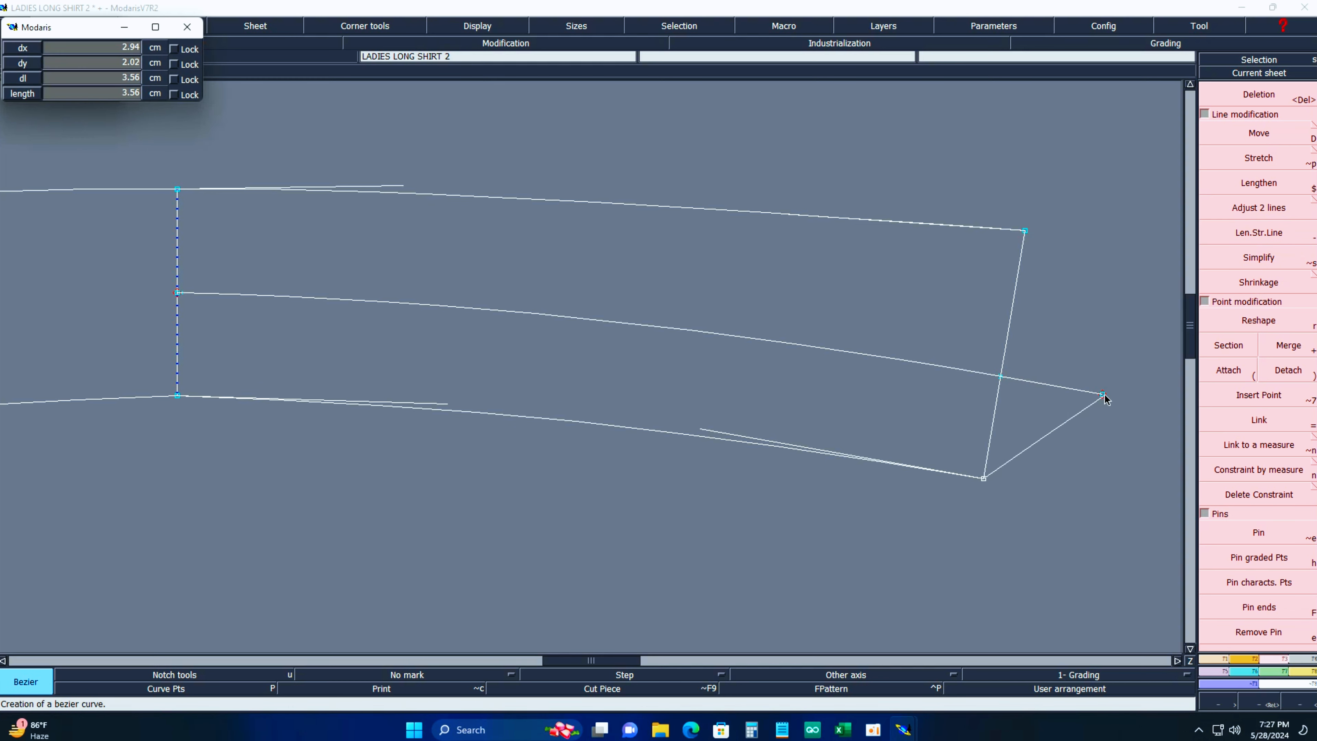
left_click(1104, 395)
key("s")
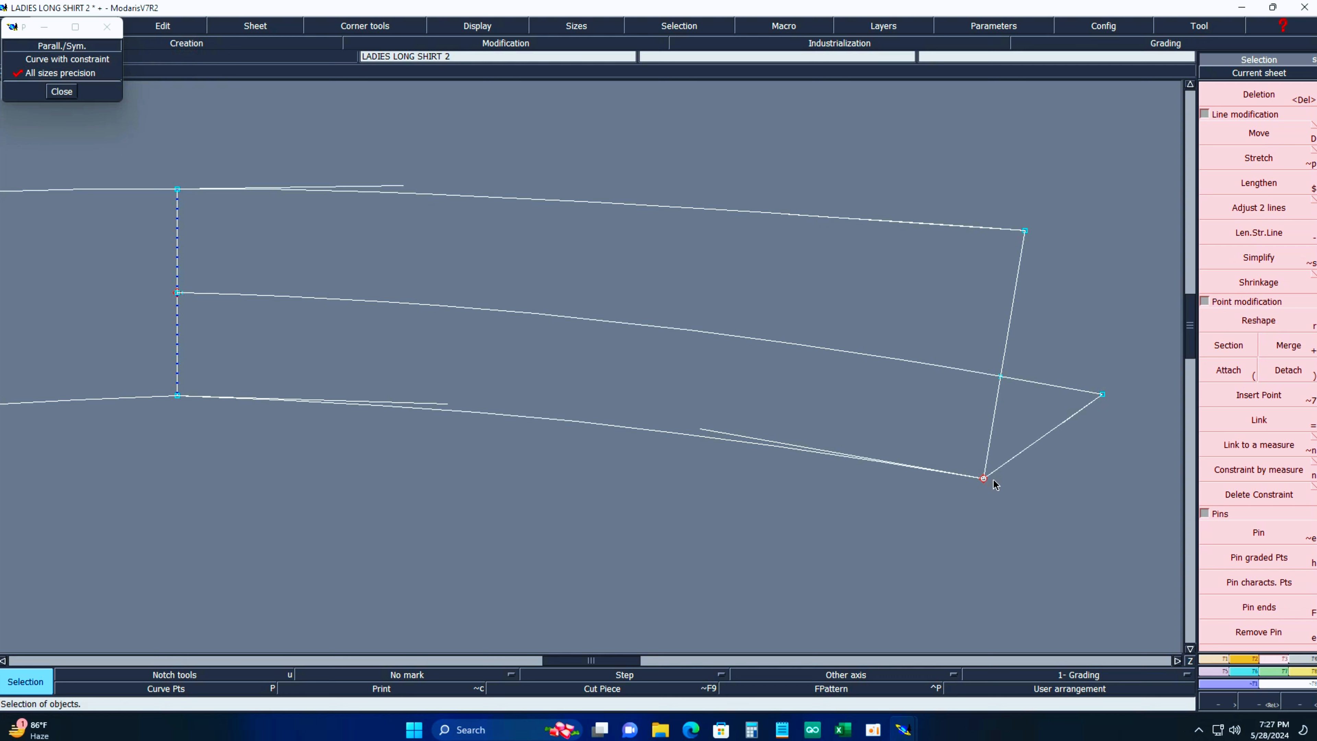
Reshape the new Bezier line into a rounded stand end that continues smoothly from the collar's lower curve.
key("r")
left_click(1006, 465)
left_click(1078, 481)
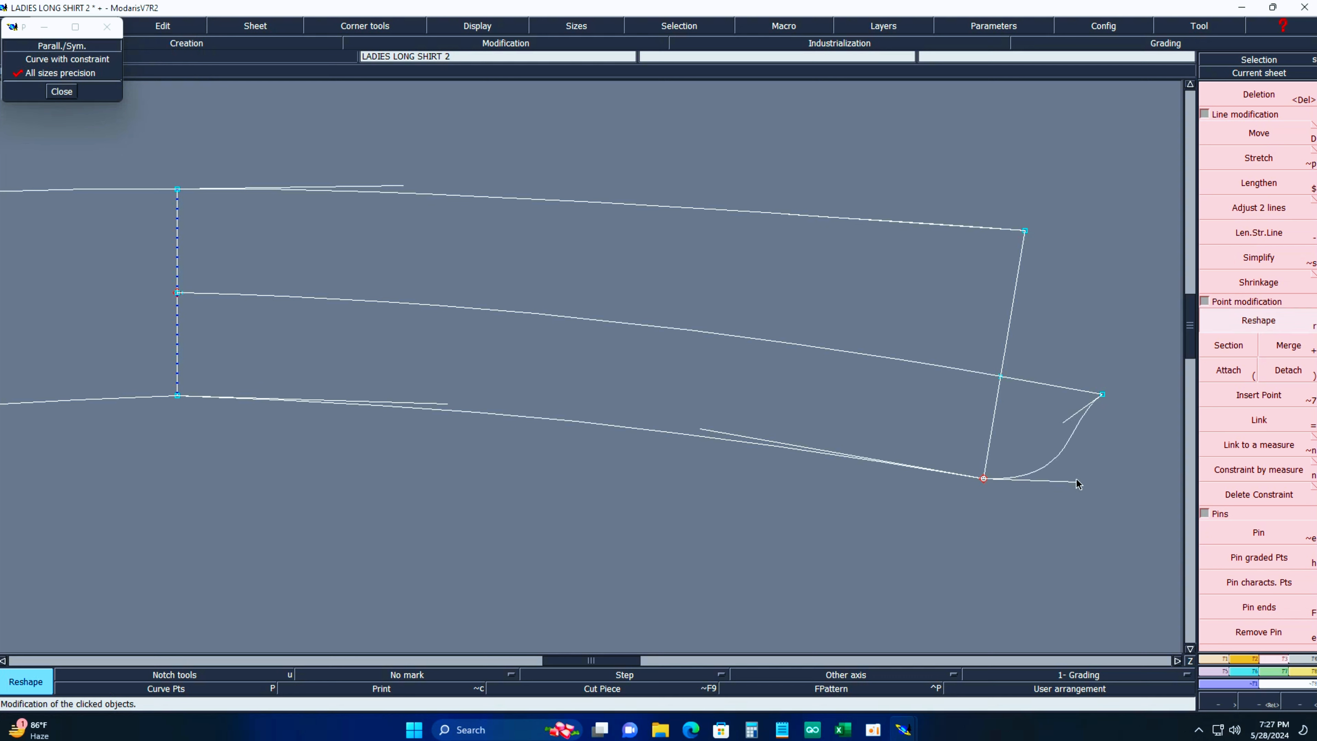
left_click(1066, 420)
left_click(1080, 465)
left_click(1072, 487)
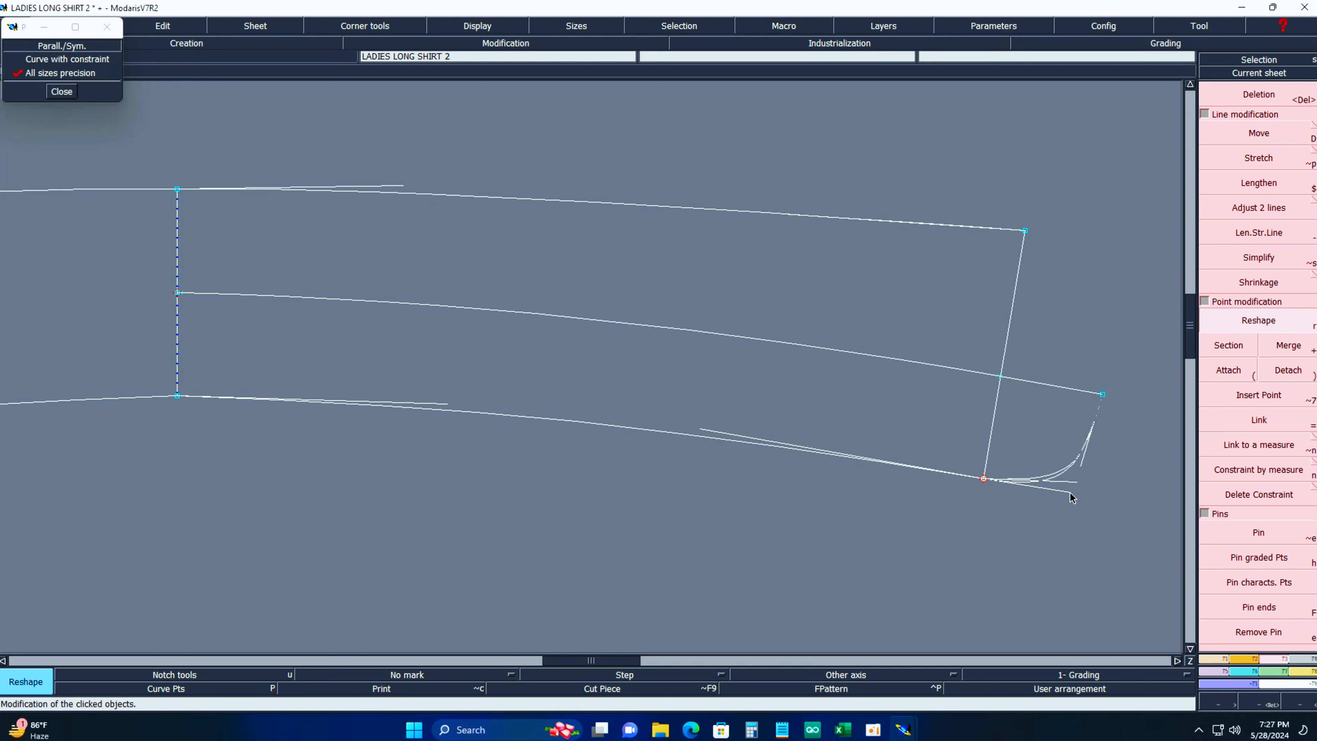
left_click(1055, 495)
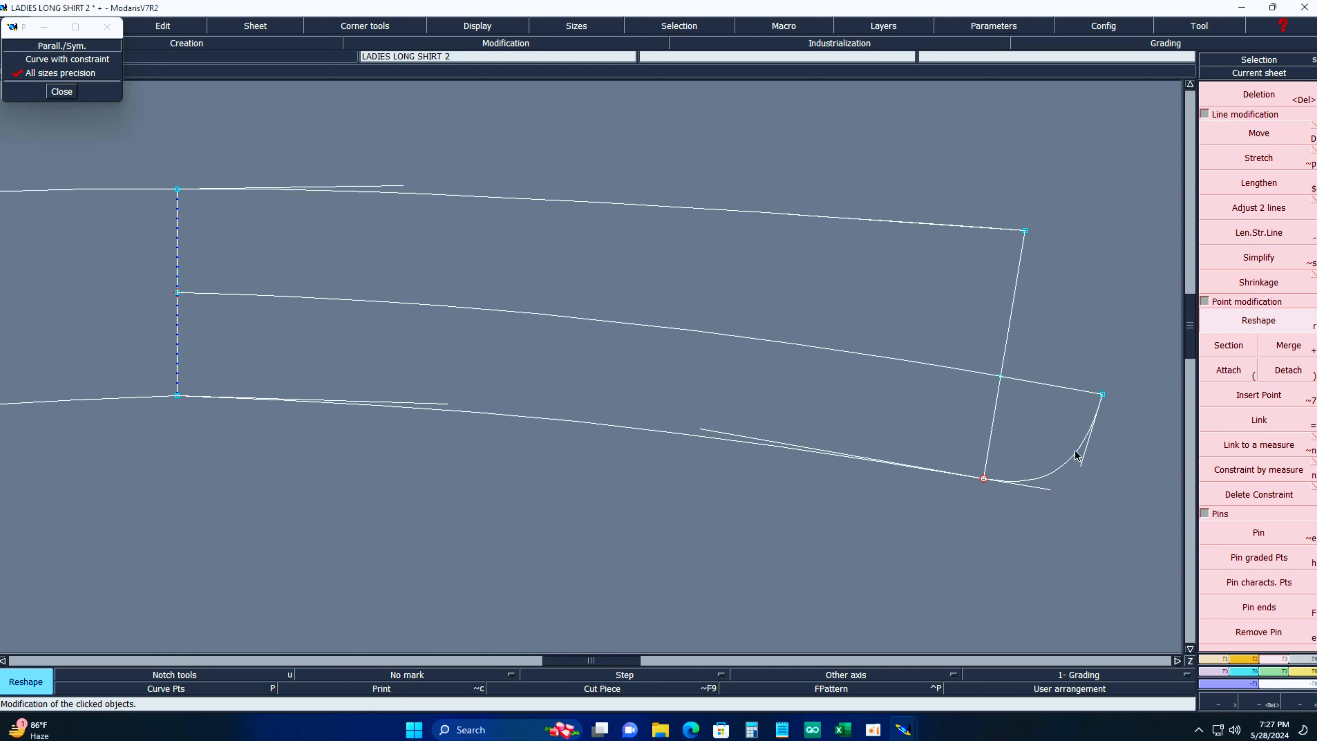
Move the stand's outer end point slightly inward, refine the rounded end's lower handle, and close the parallel and symmetry options.
left_click(1099, 396)
left_click(1088, 396)
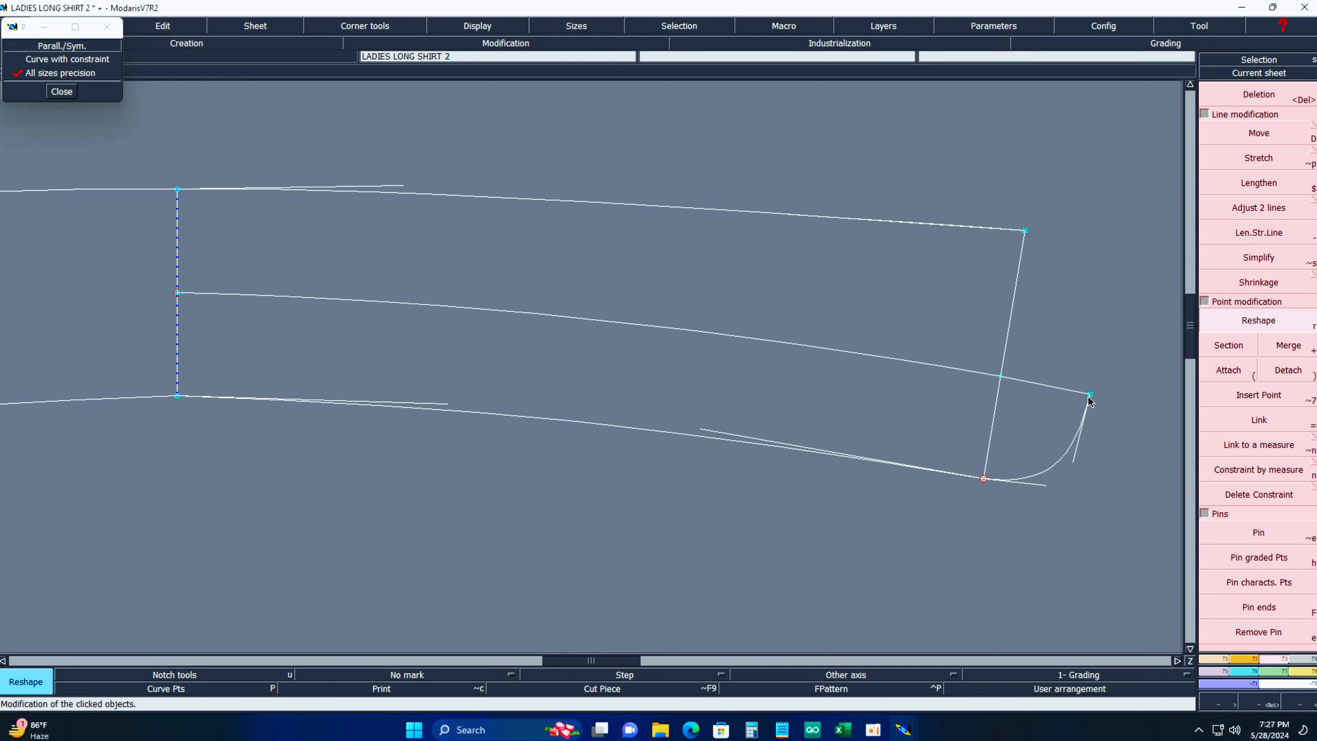
left_click(1034, 485)
left_click(1058, 486)
left_click(1054, 486)
left_click(1057, 485)
left_click(1256, 312)
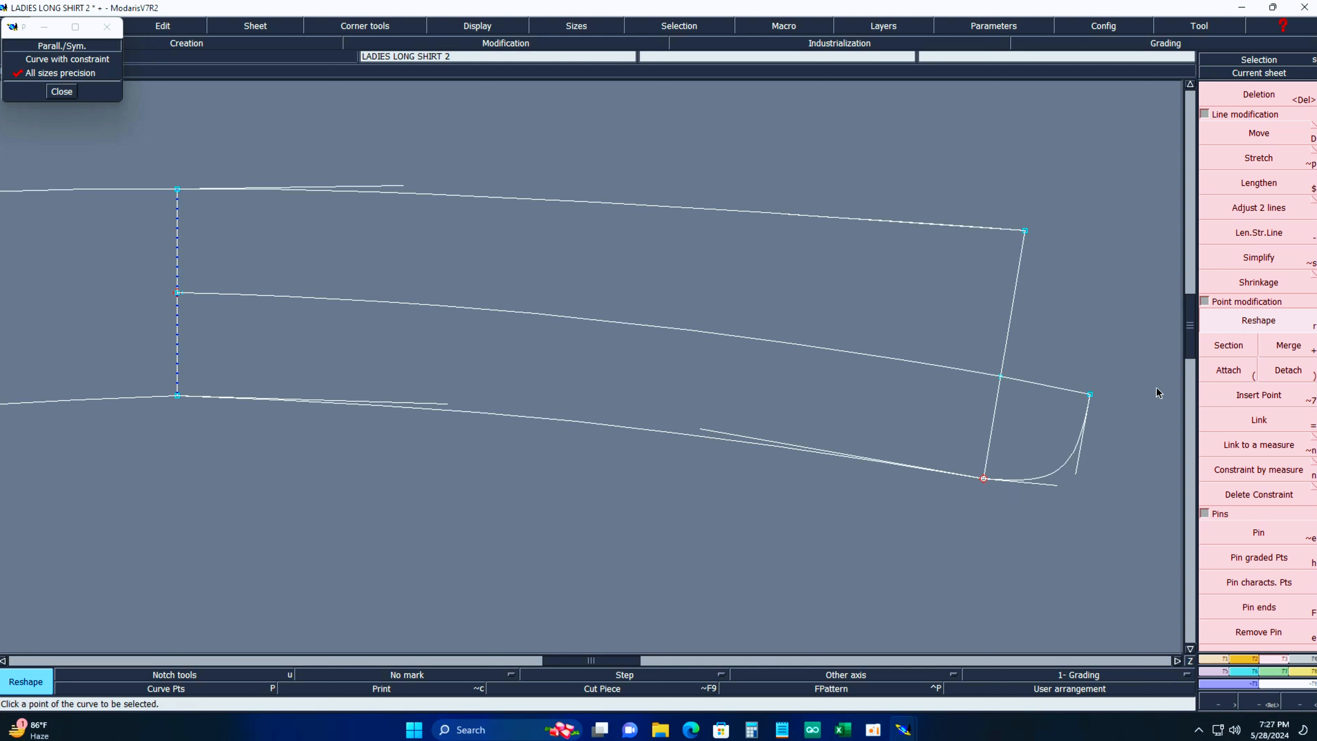
left_click(61, 91)
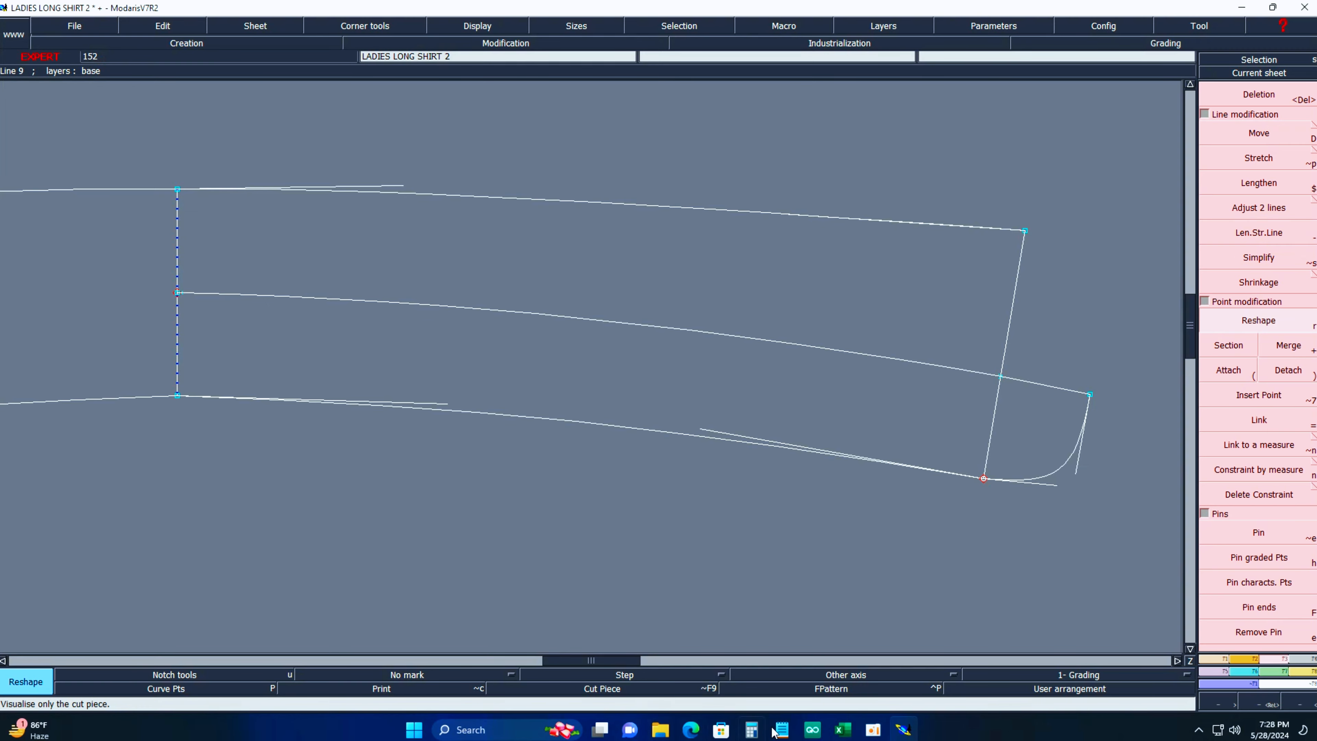
Switch to Excel to check the collar values in the measurement chart, and return to the Modaris pattern.
left_click(843, 729)
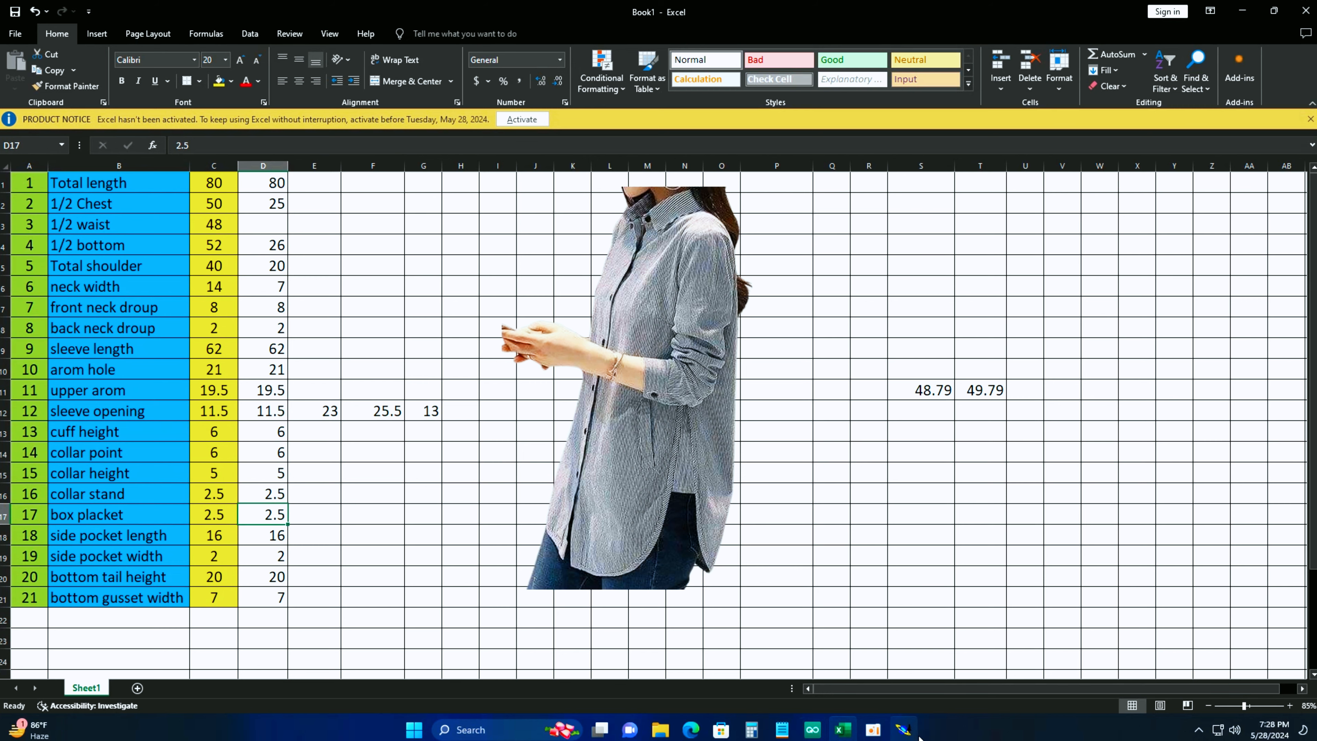
left_click(1147, 409)
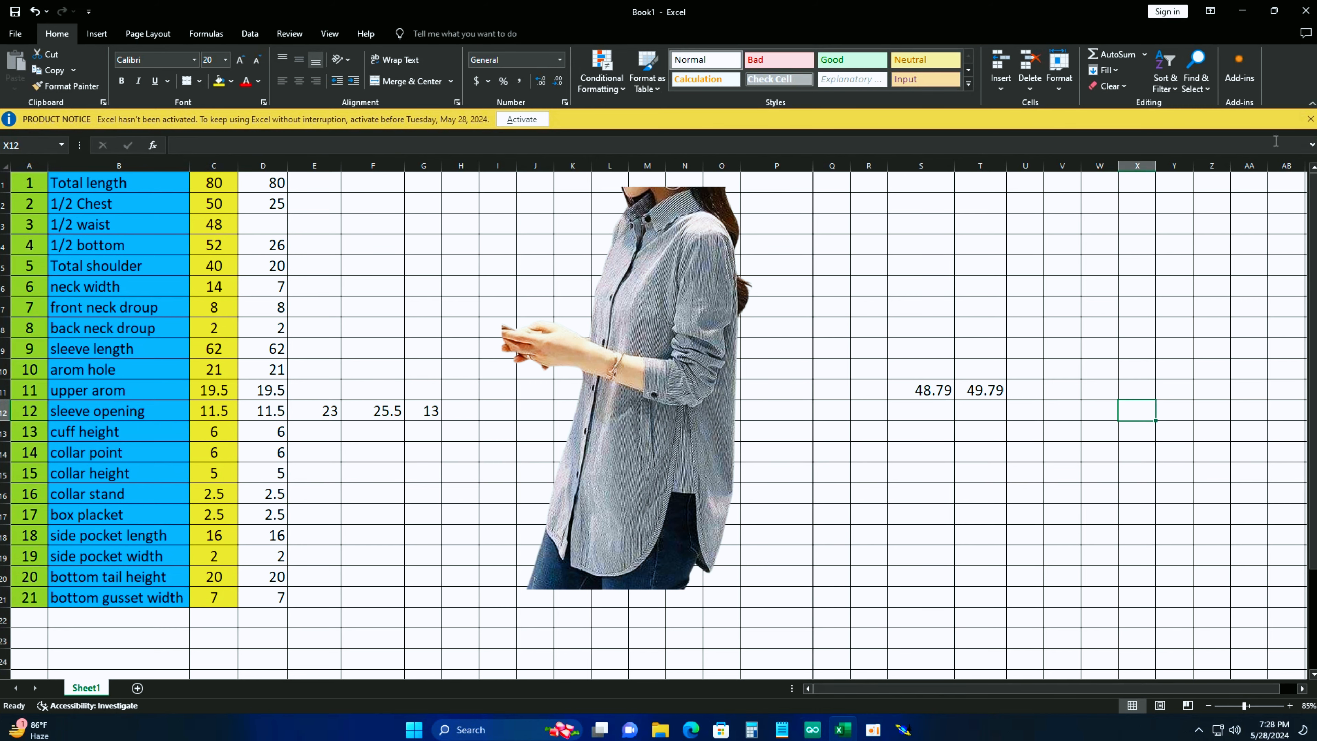
left_click(1242, 10)
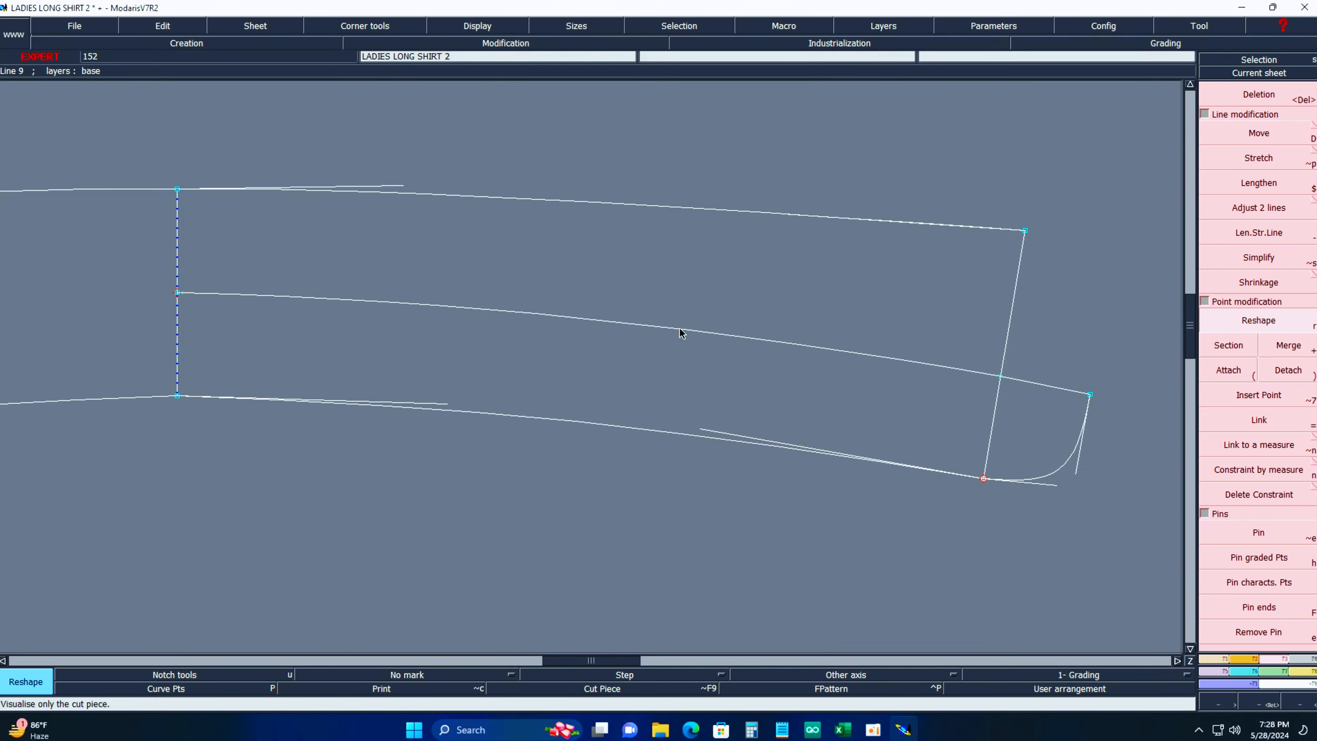
Create a dynamic length measure along the stand's upper line, from the symmetry axis to its outer end.
key("l")
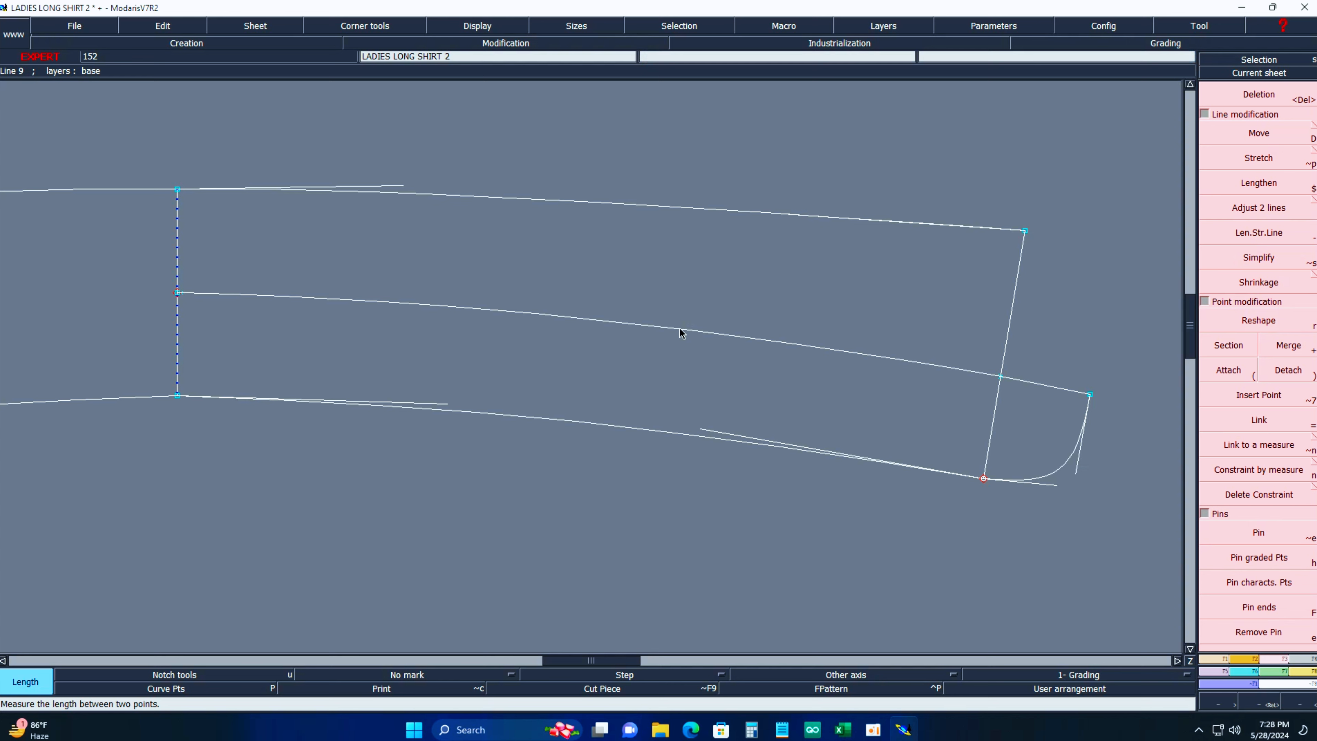
key("alt+l")
left_click(680, 327)
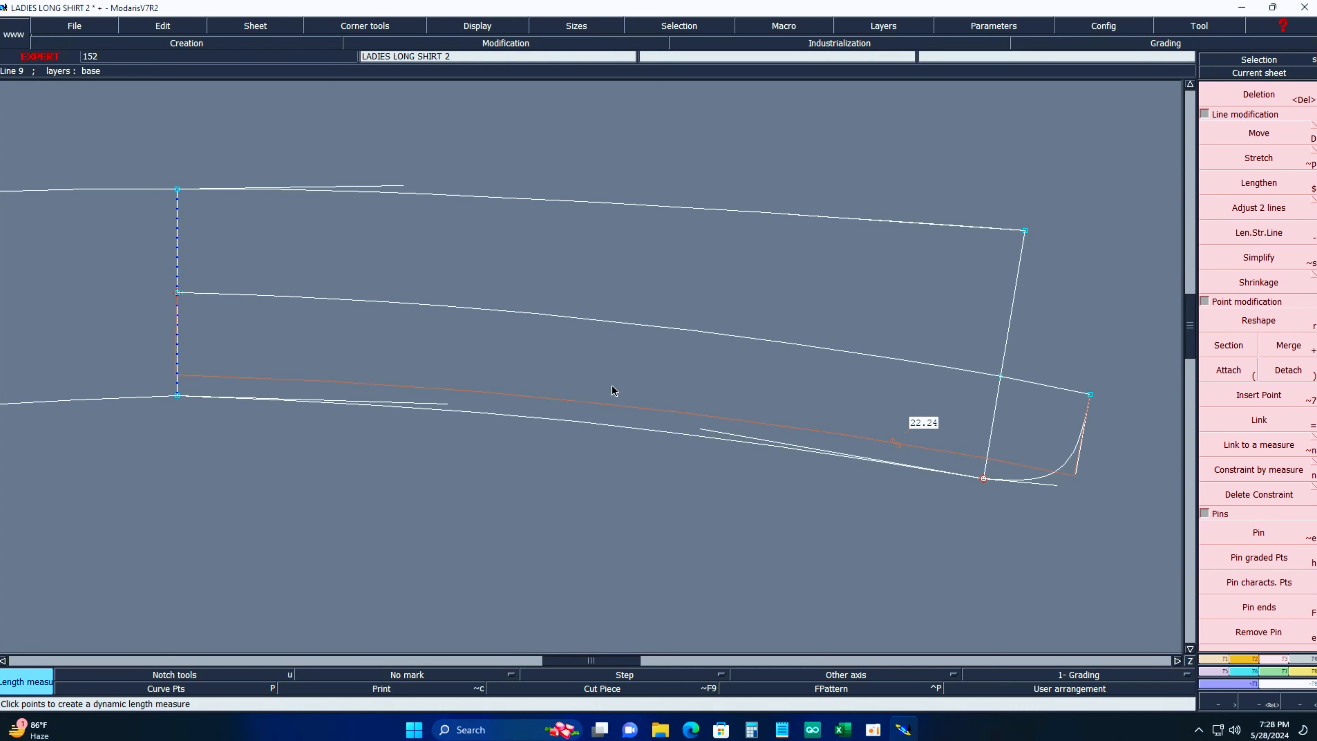
Delete the collar's symmetry axis and the stand line's length measure, keeping the solid centre line.
key("Home")
key("Delete")
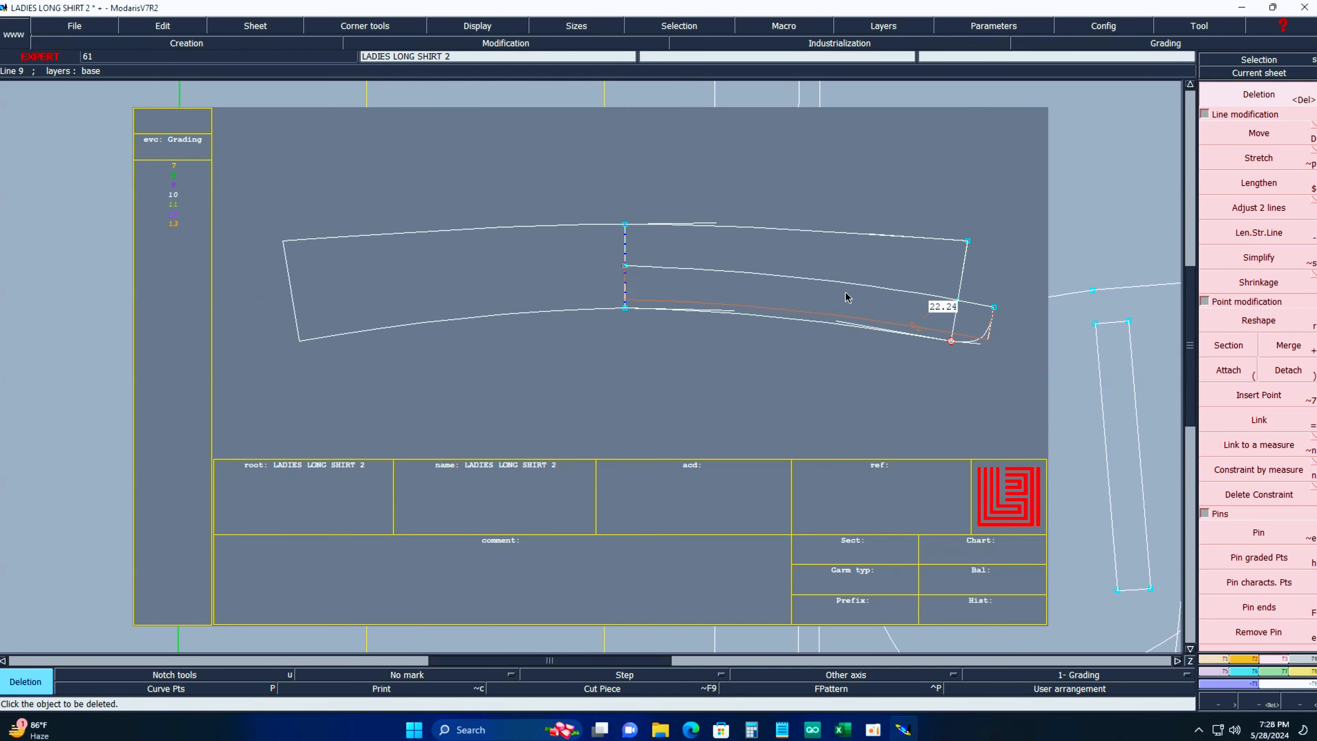
left_click(1258, 208)
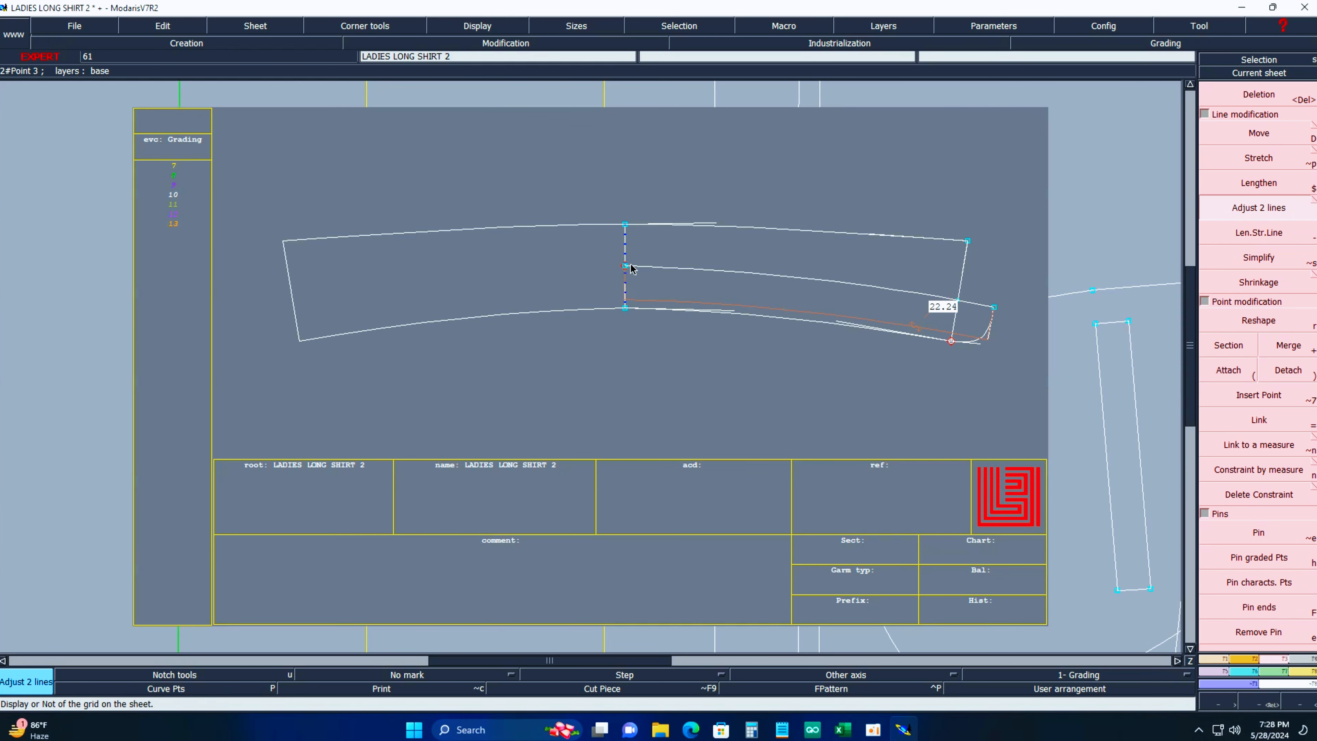
key("Delete")
left_click(625, 294)
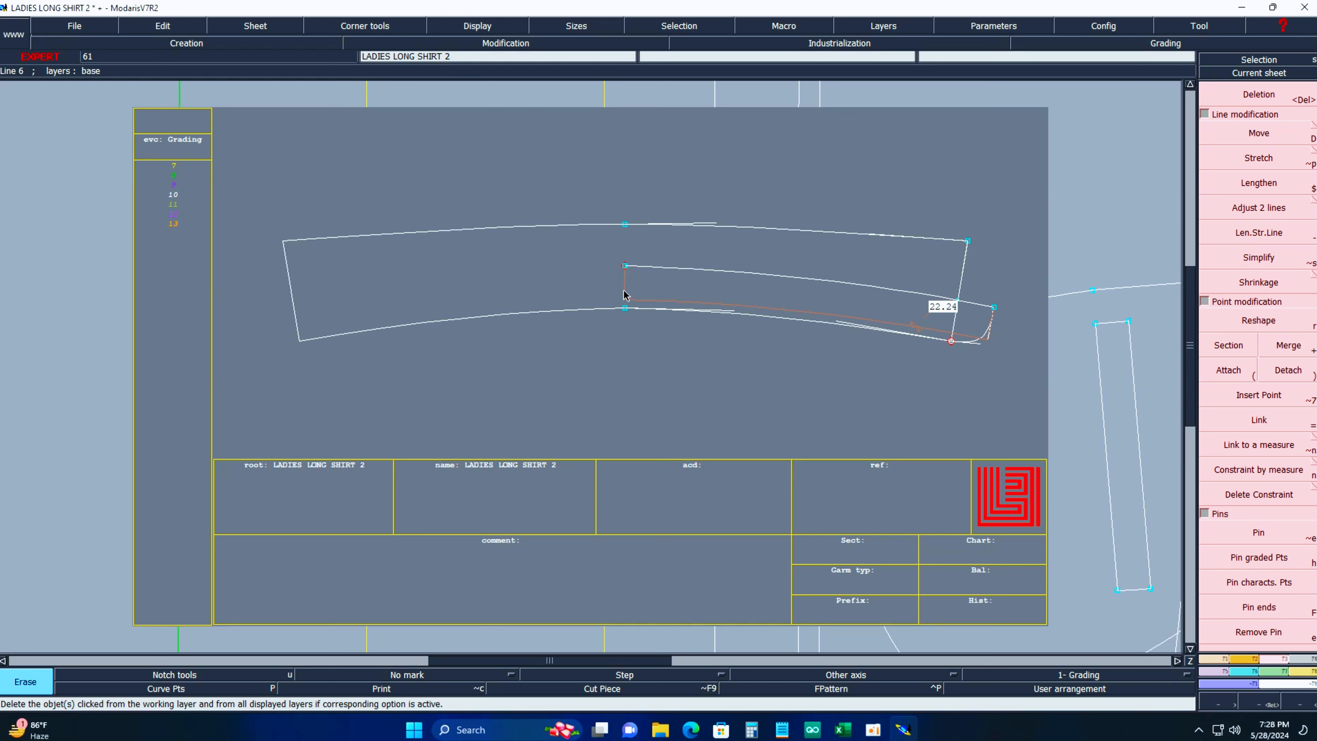
key("Delete")
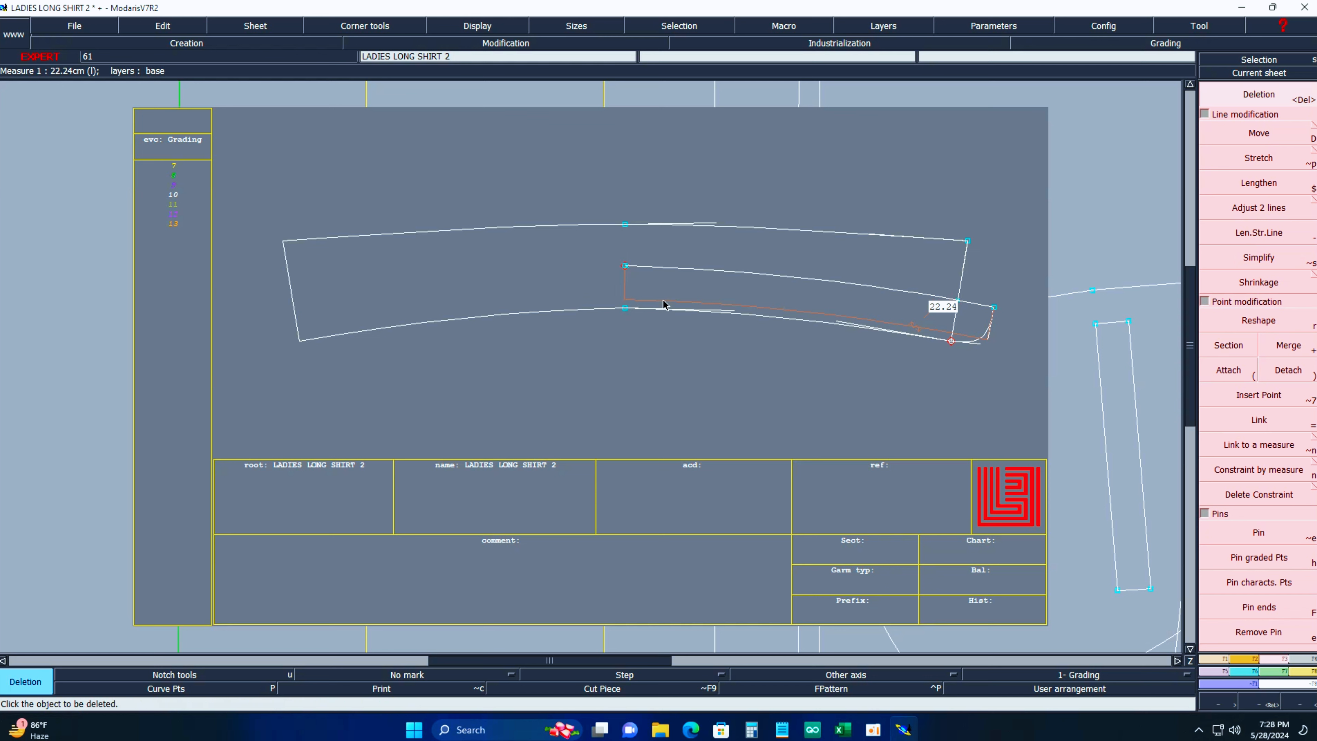
key("ctrl+z")
left_click(664, 300)
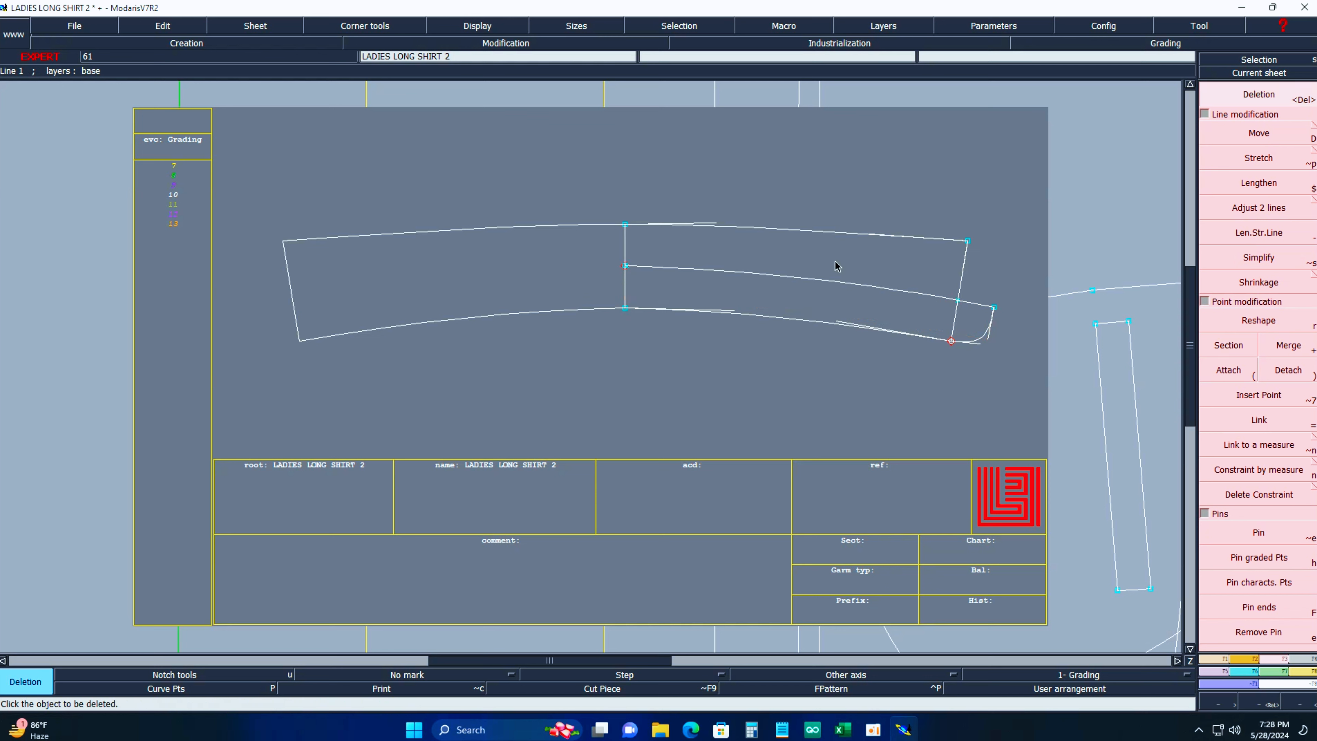
Hide the curve handles and delete the mirrored half of the collar's upper and lower lines.
left_click(477, 26)
left_click(498, 290)
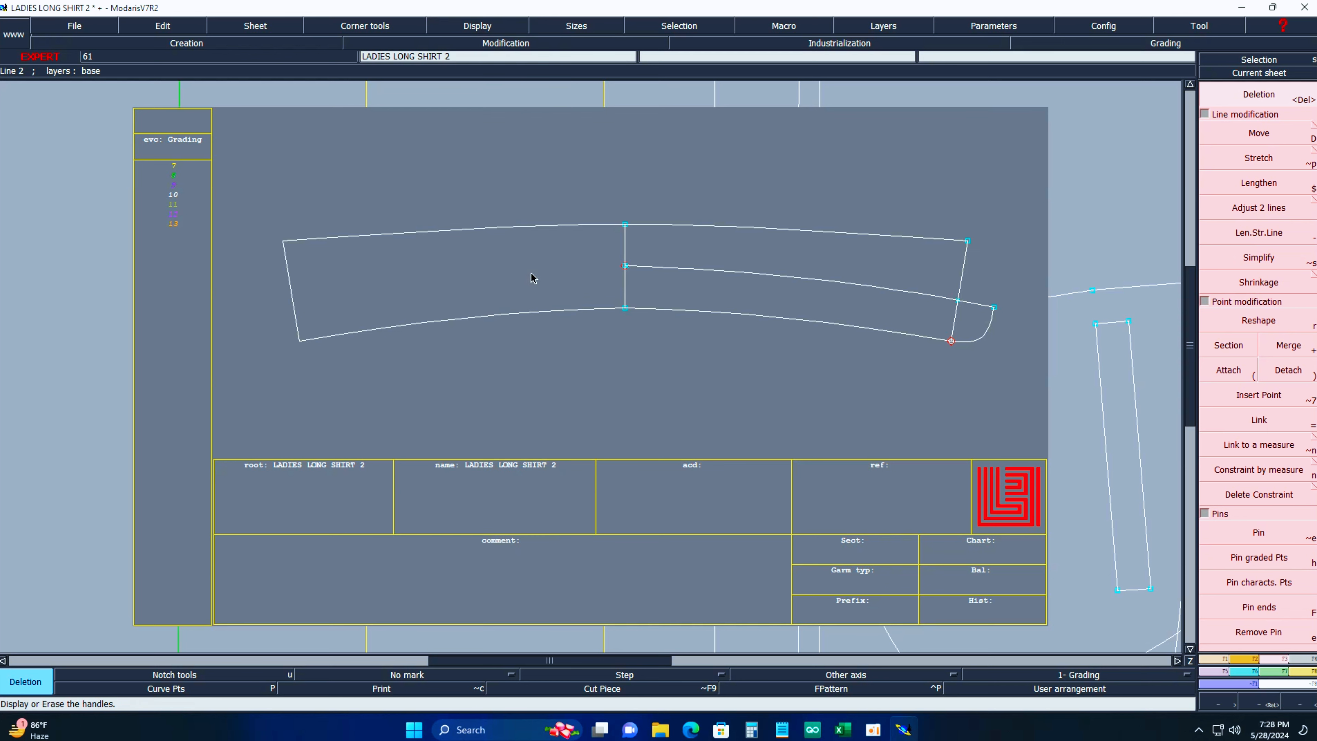
left_click(1260, 209)
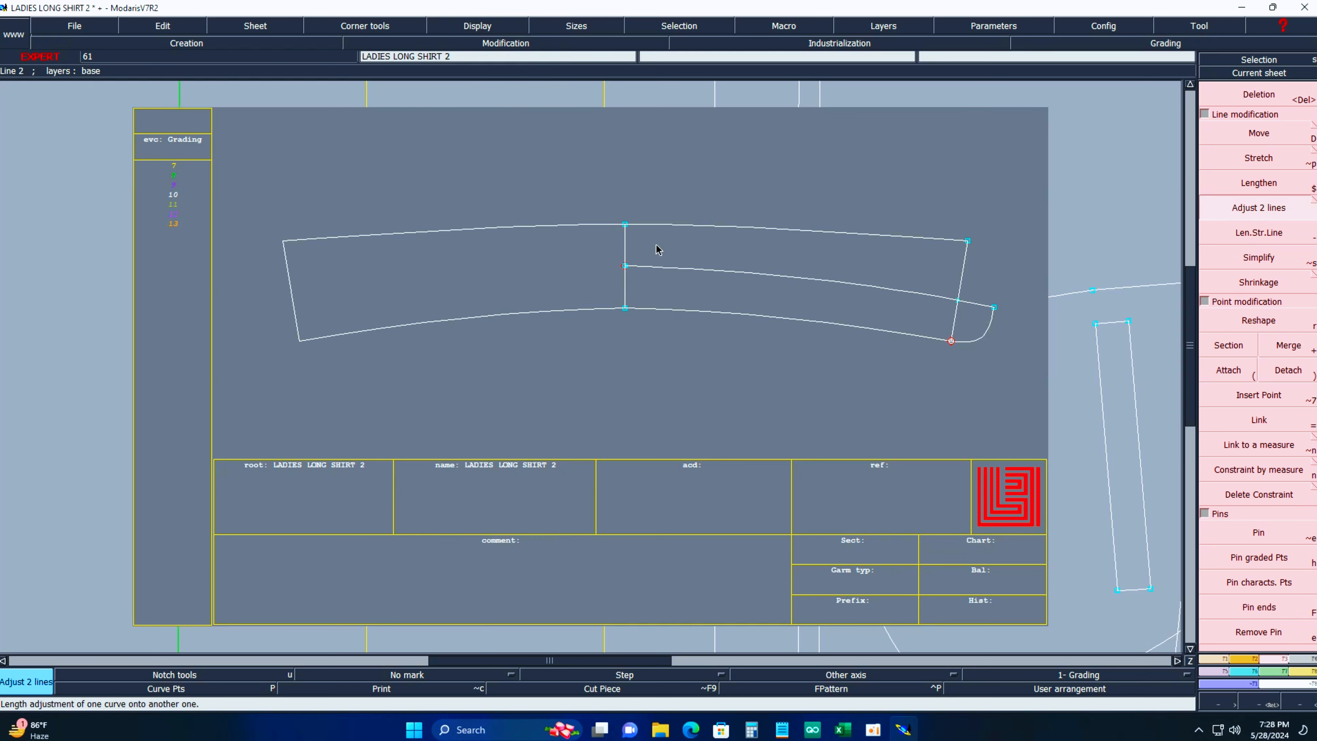
left_click(628, 244)
key("Delete")
left_click(569, 312)
left_click(589, 229)
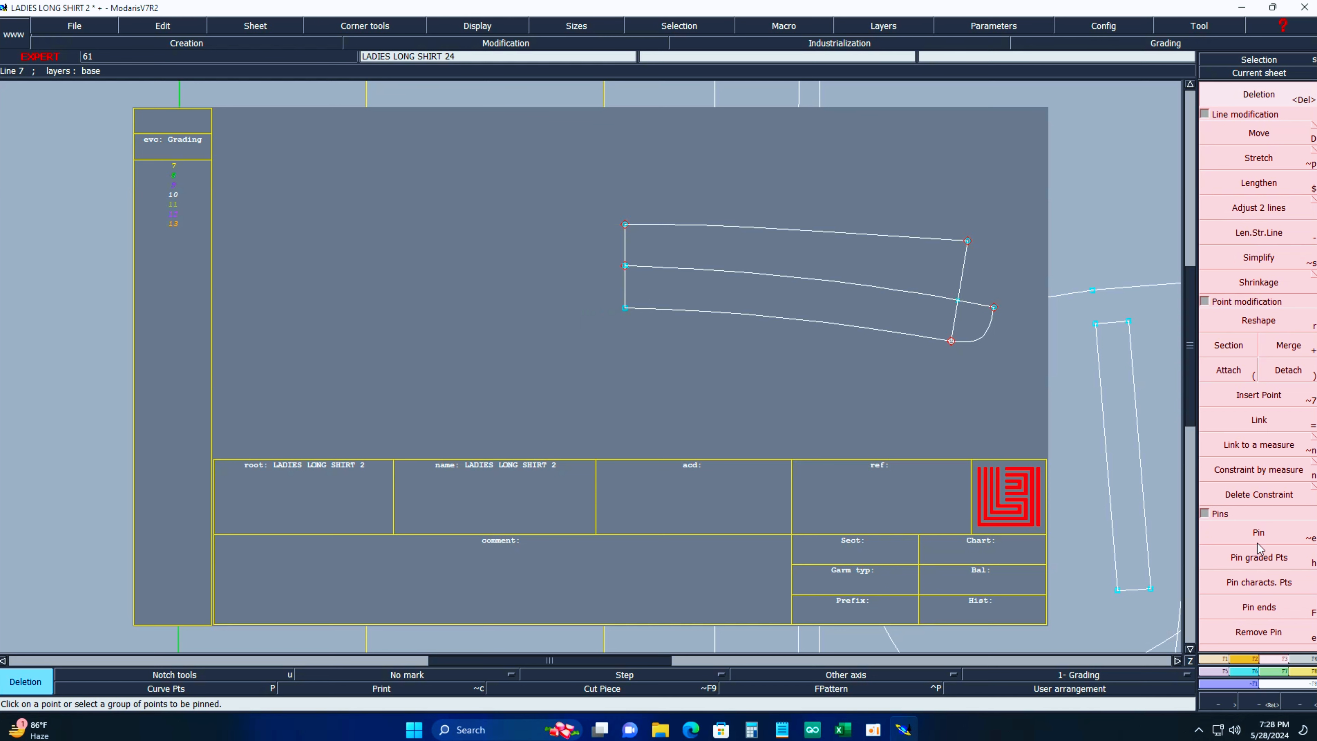
Pin the collar and stand's characteristic points, and move the centre line 1.00 cm in X and 0.00 cm in Y.
left_click(1258, 533)
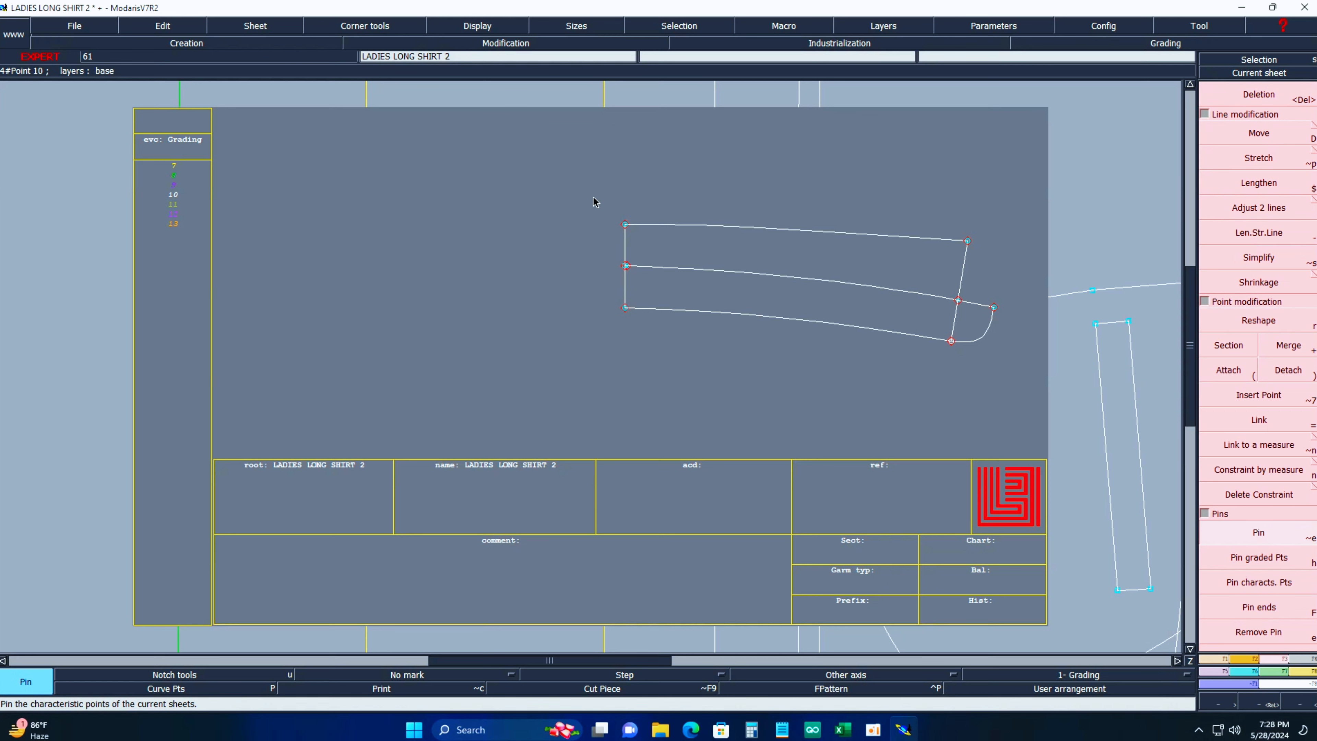
left_click_drag(592, 196, 676, 366)
left_click(1238, 142)
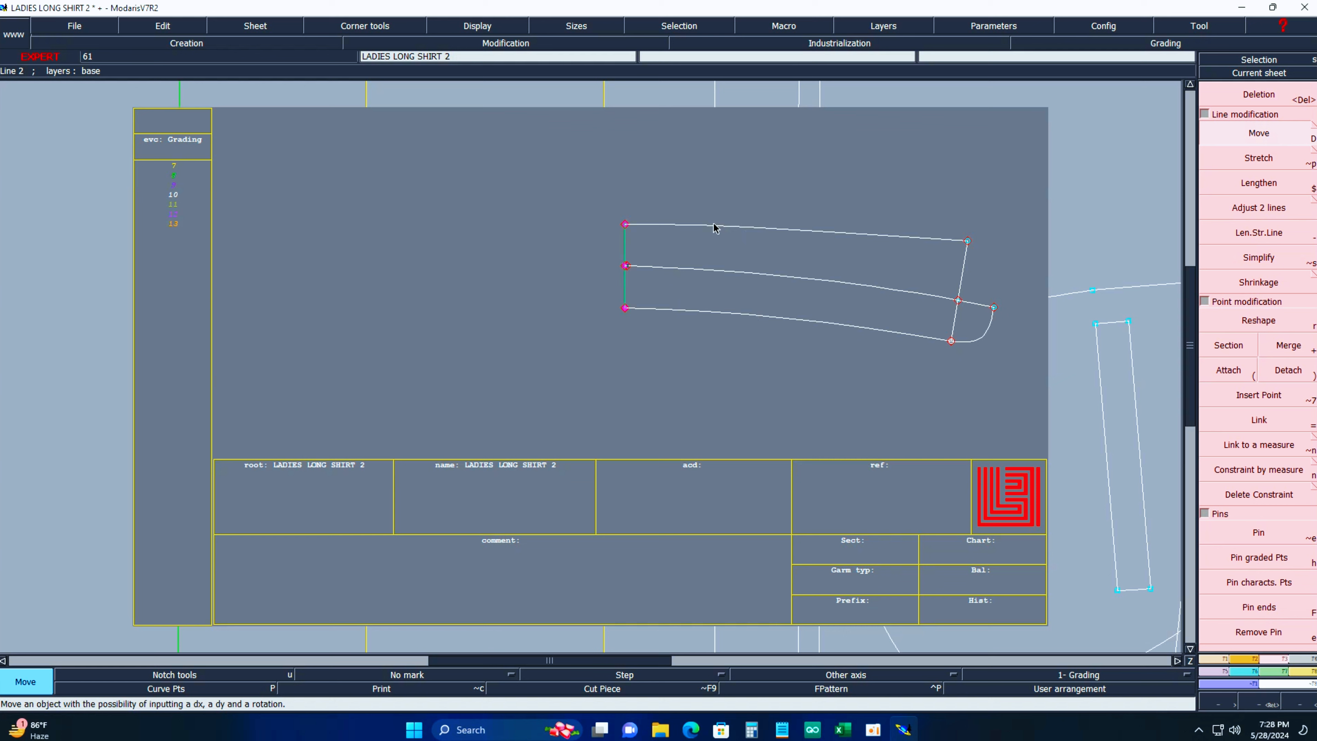
left_click(626, 244)
key("Up")
key("Up")
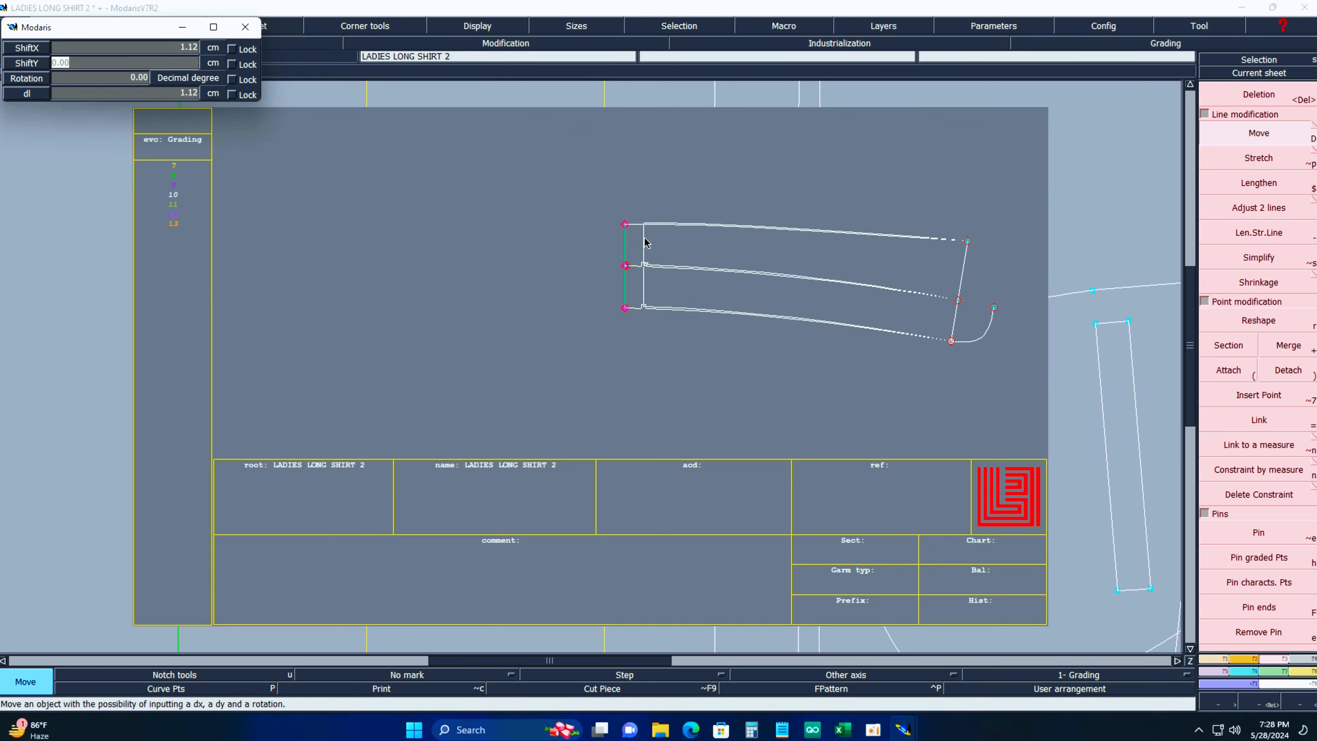
type("00")
key("Up")
type("1")
key("Return")
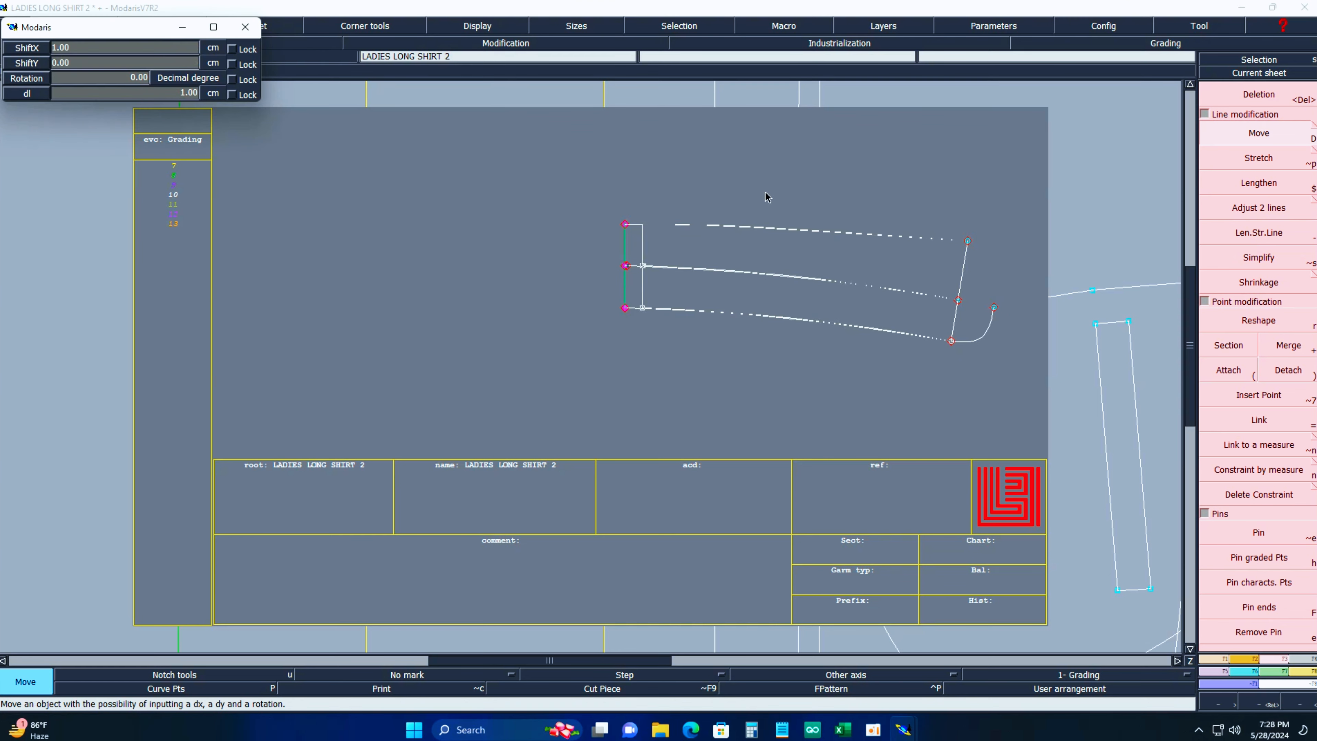
Check the stand's lower line around the rounded end with a dynamic length measure, and remove the measure.
key("l")
left_click(788, 279)
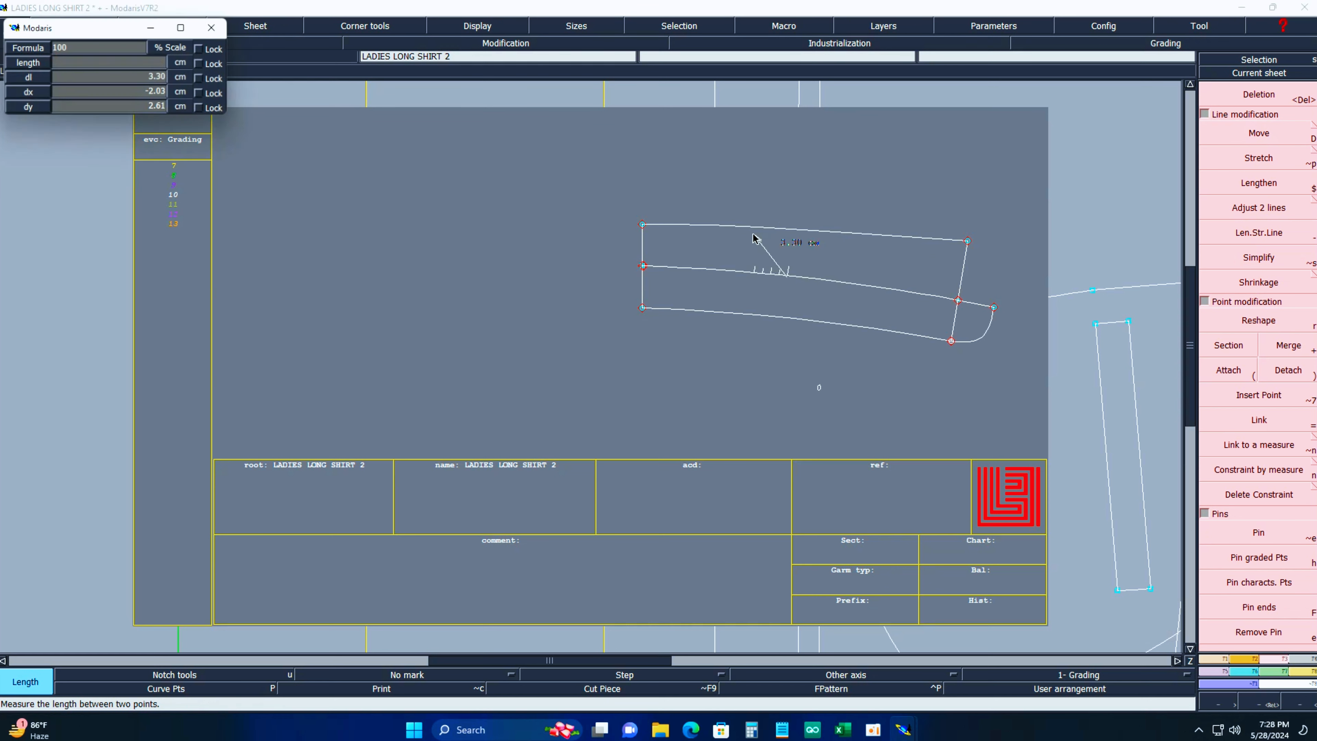
left_click(754, 237)
key("shift+l")
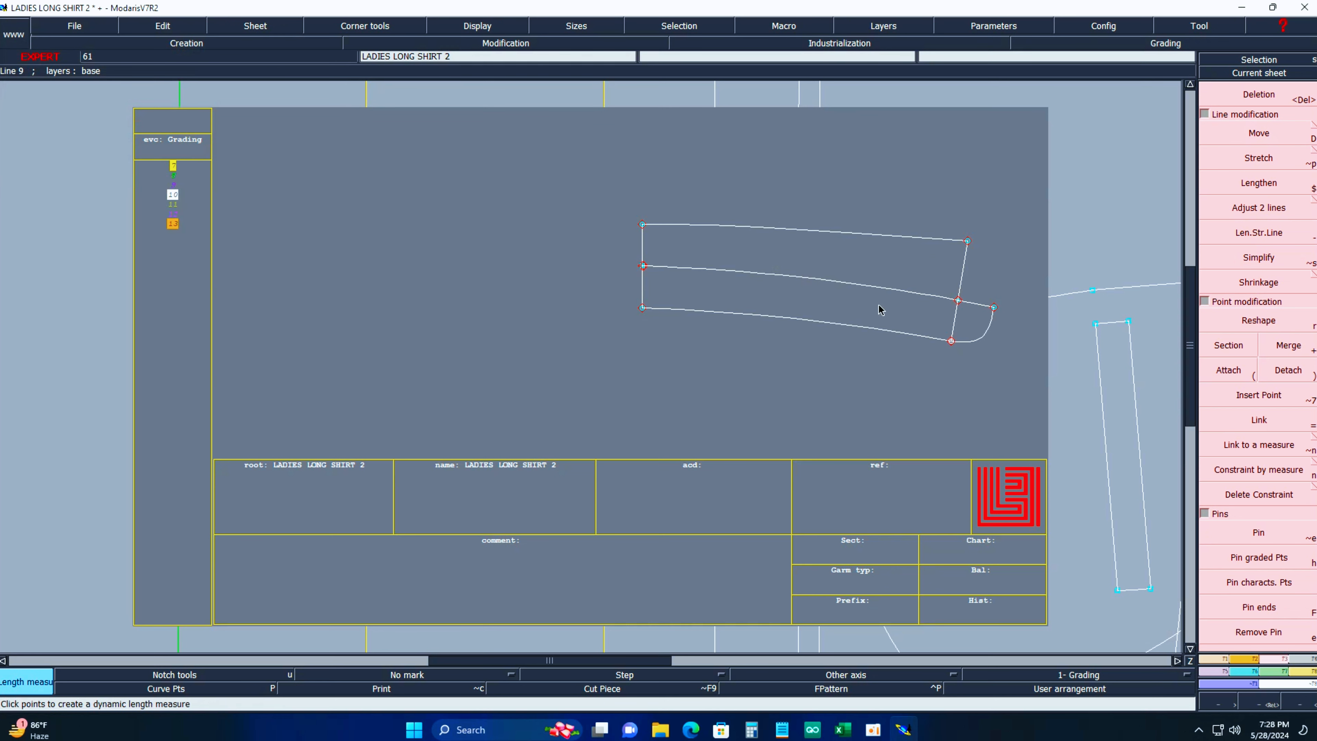
left_click(744, 324)
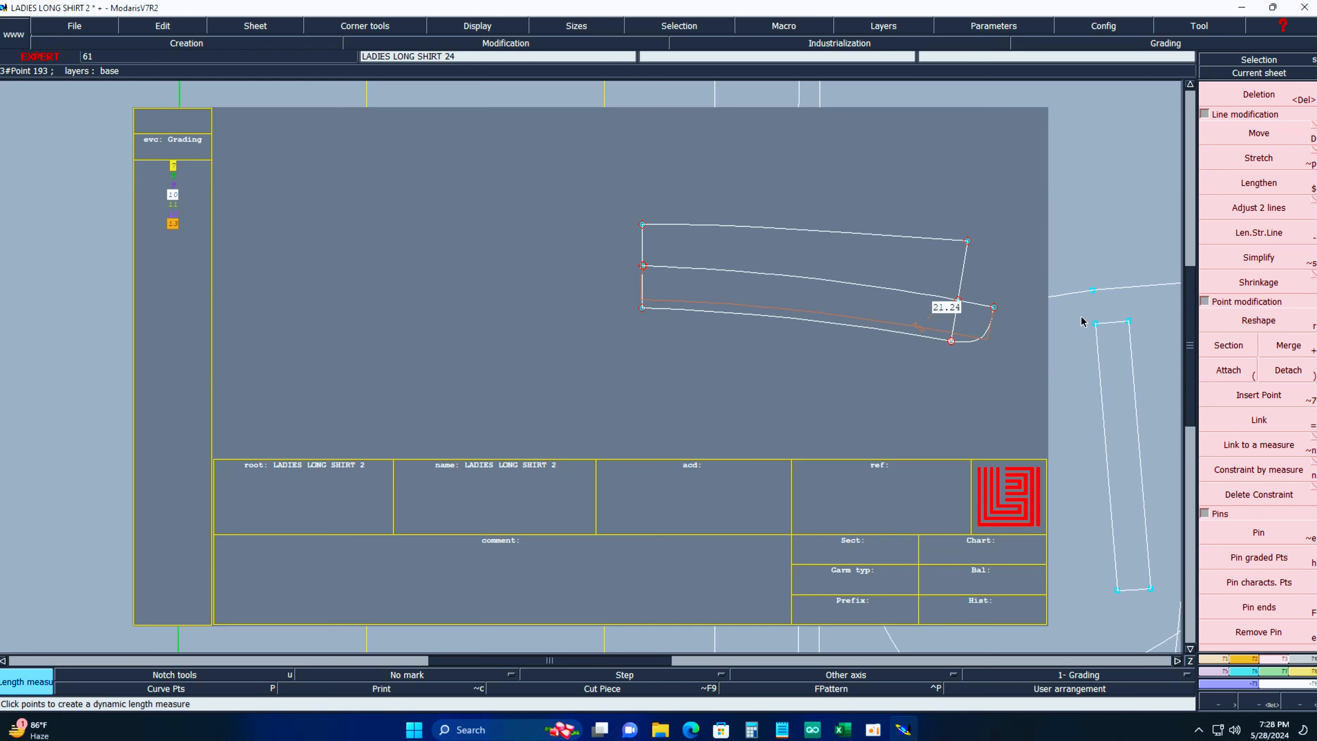
key("Delete")
left_click(727, 305)
Delete the extra point beside the centre line on the stand's upper line.
key("Return")
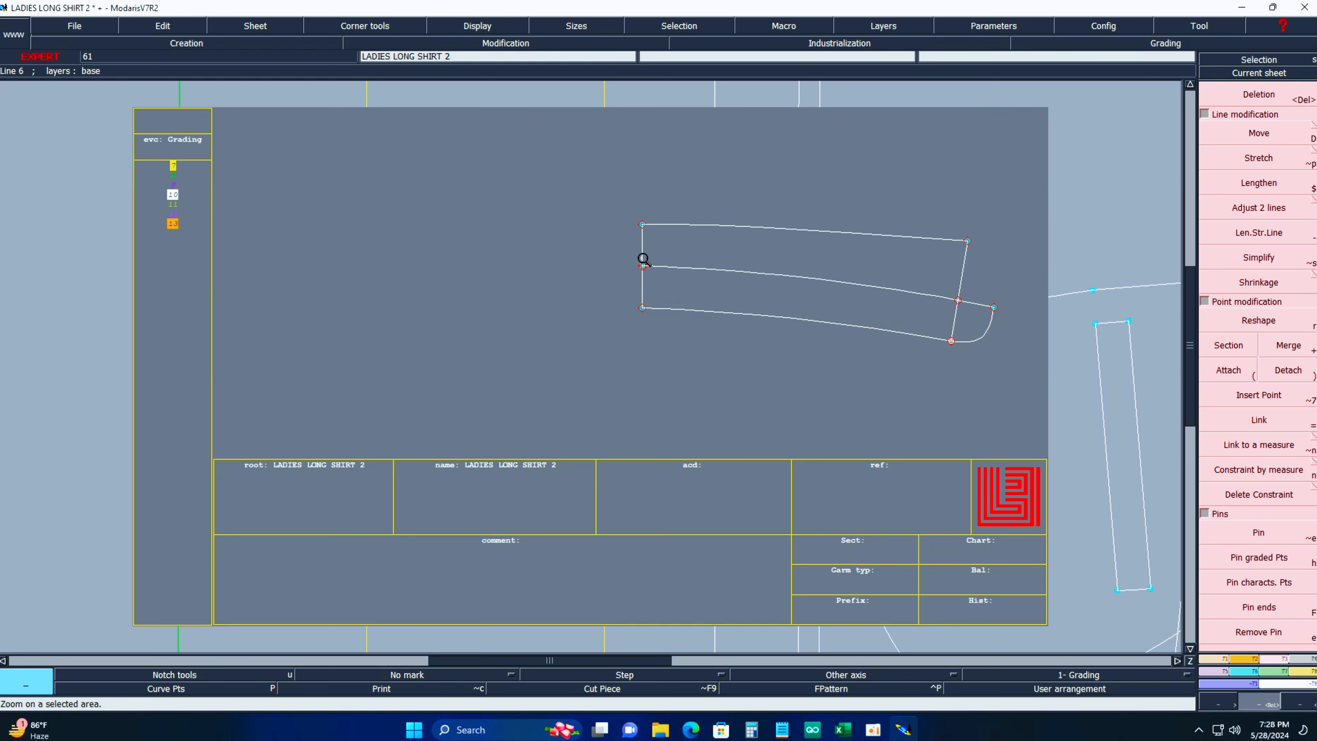
left_click_drag(620, 203, 715, 339)
left_click_drag(453, 293, 556, 395)
key("Delete")
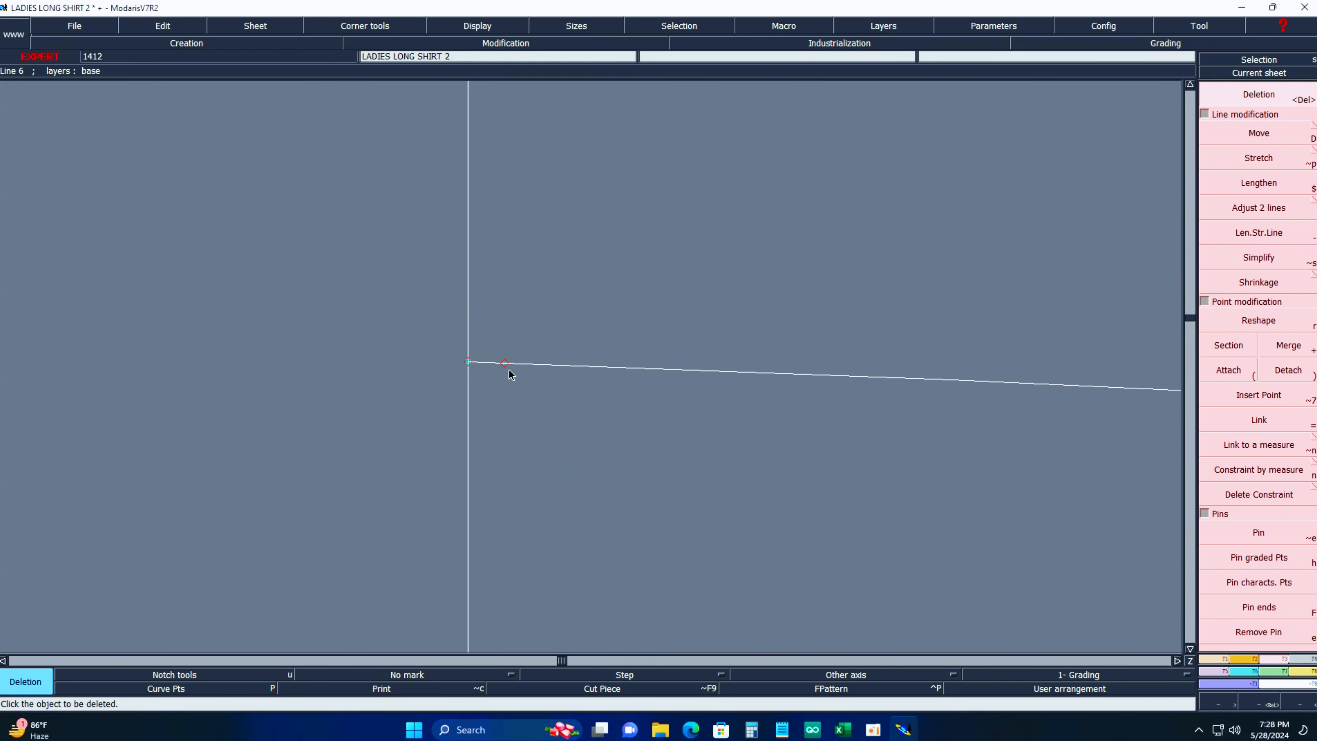
key("Home")
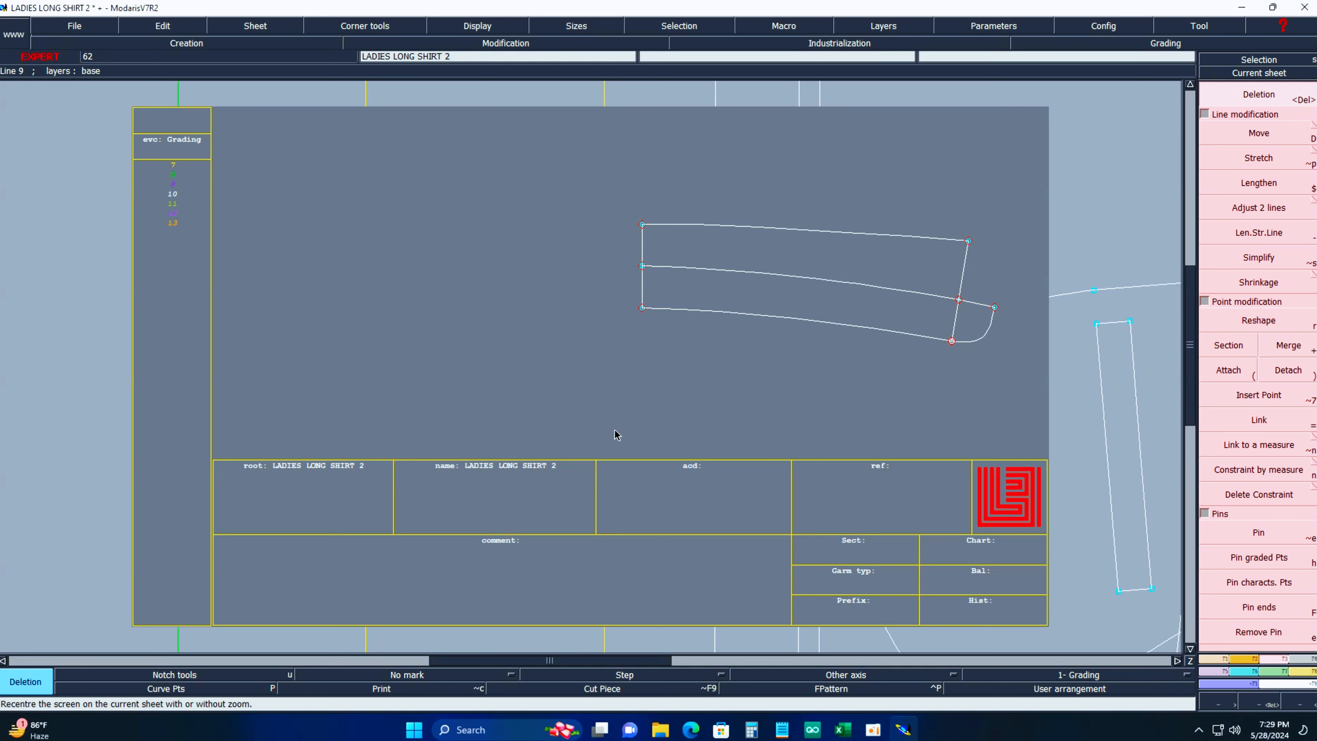
Adjust the collar sheet's frame to its contents and arrange all the sheets automatically on the desk.
key("6")
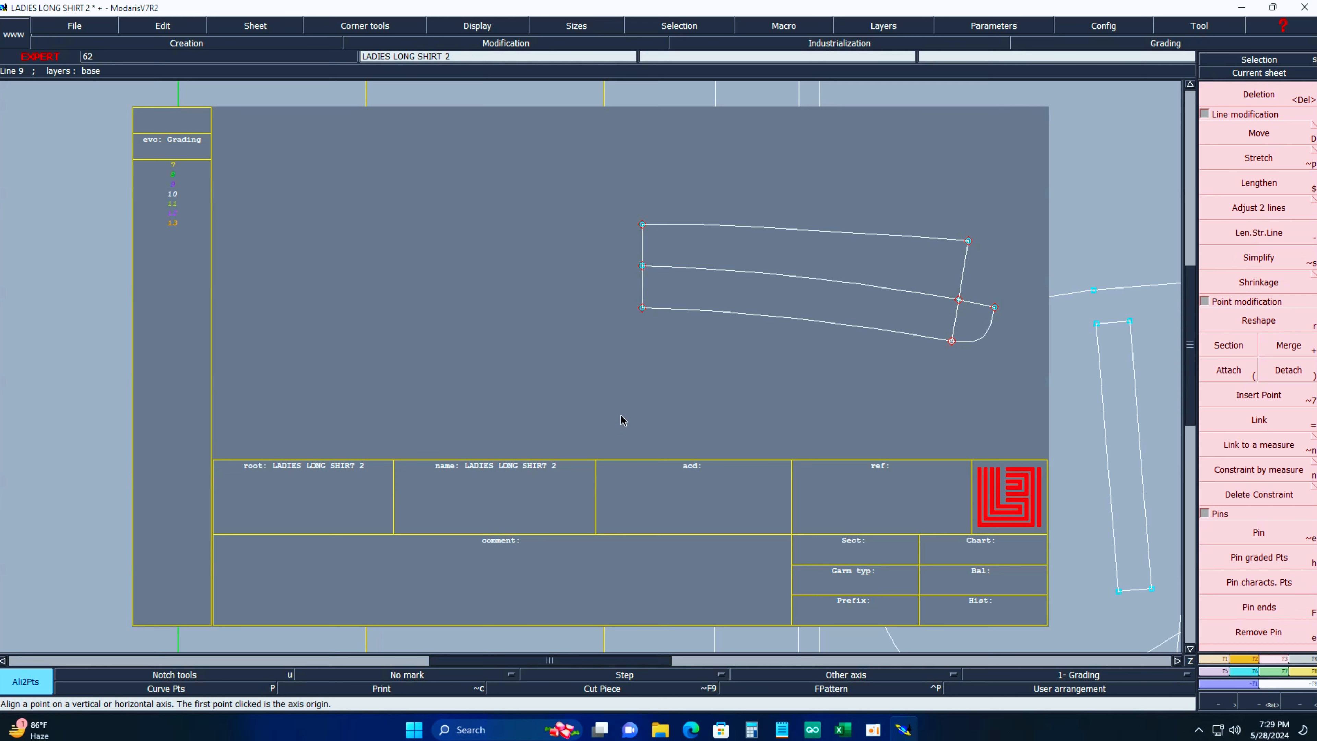
key("a")
key("F12")
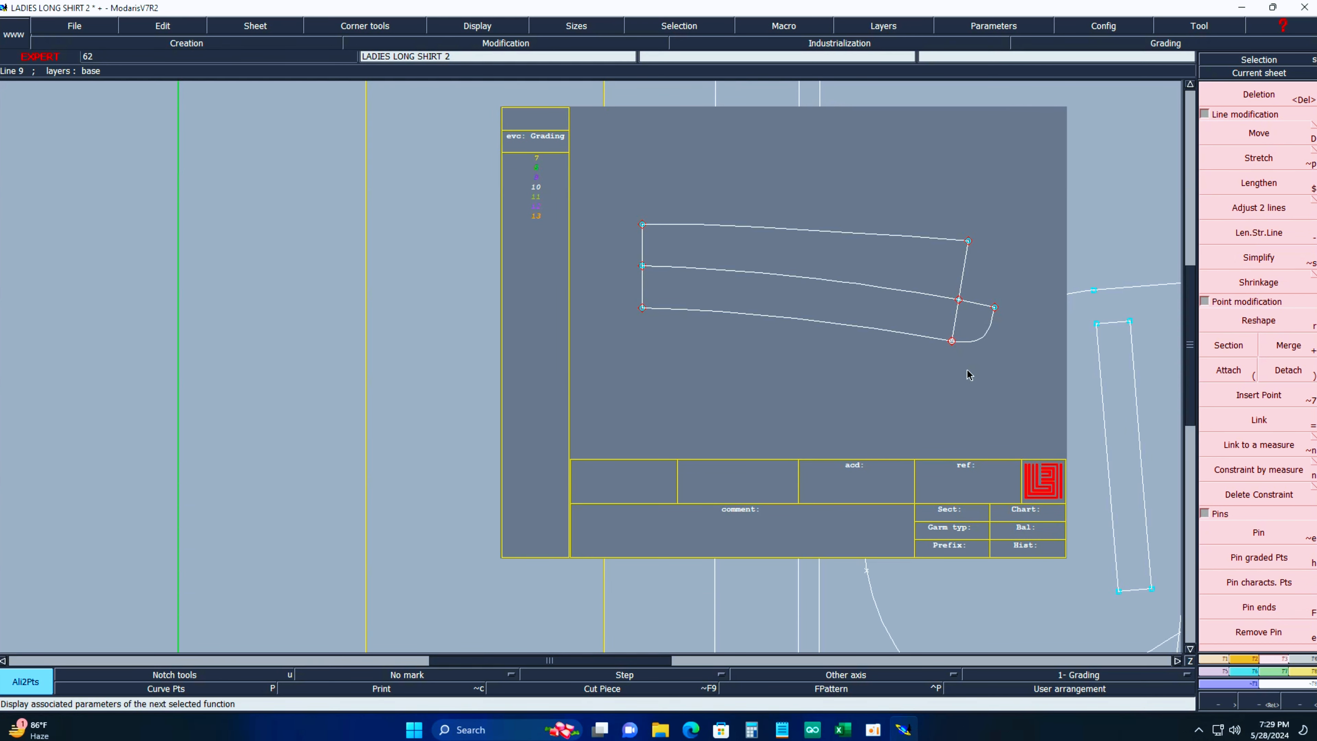
left_click(56, 78)
left_click(667, 266)
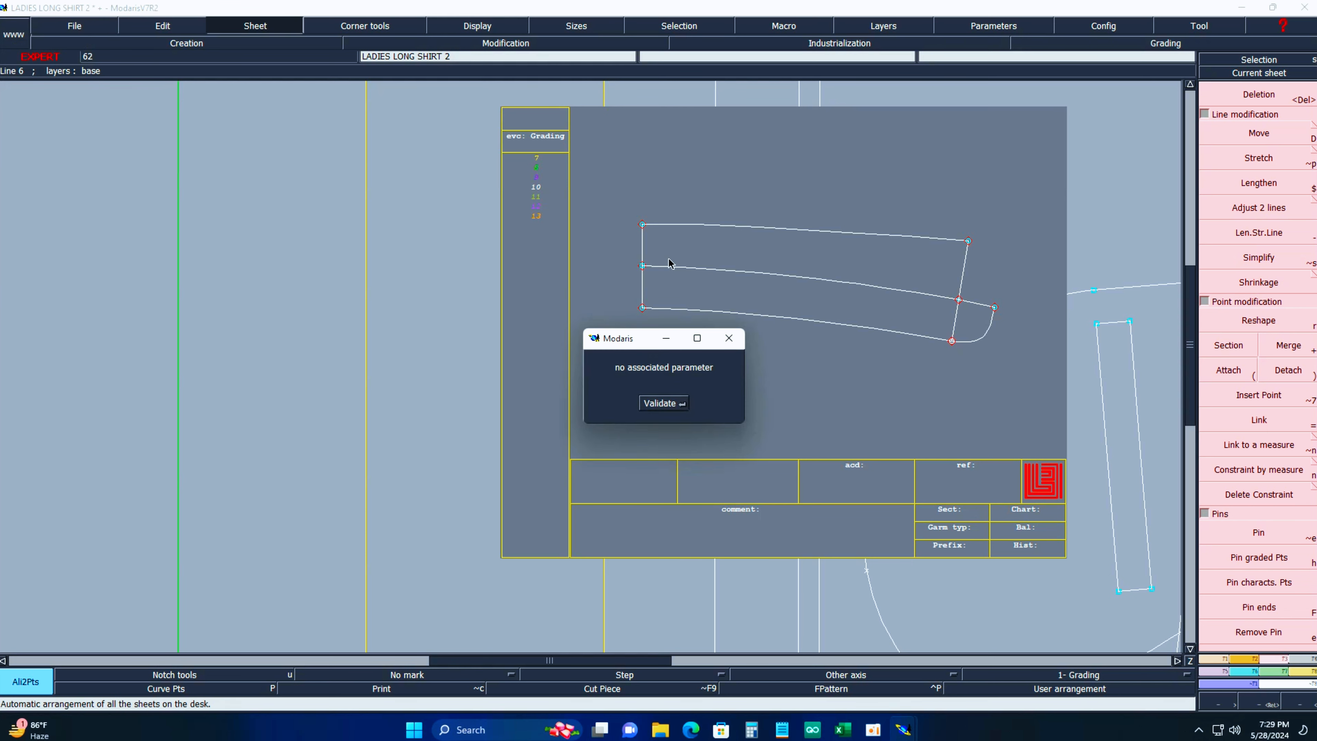
left_click(660, 404)
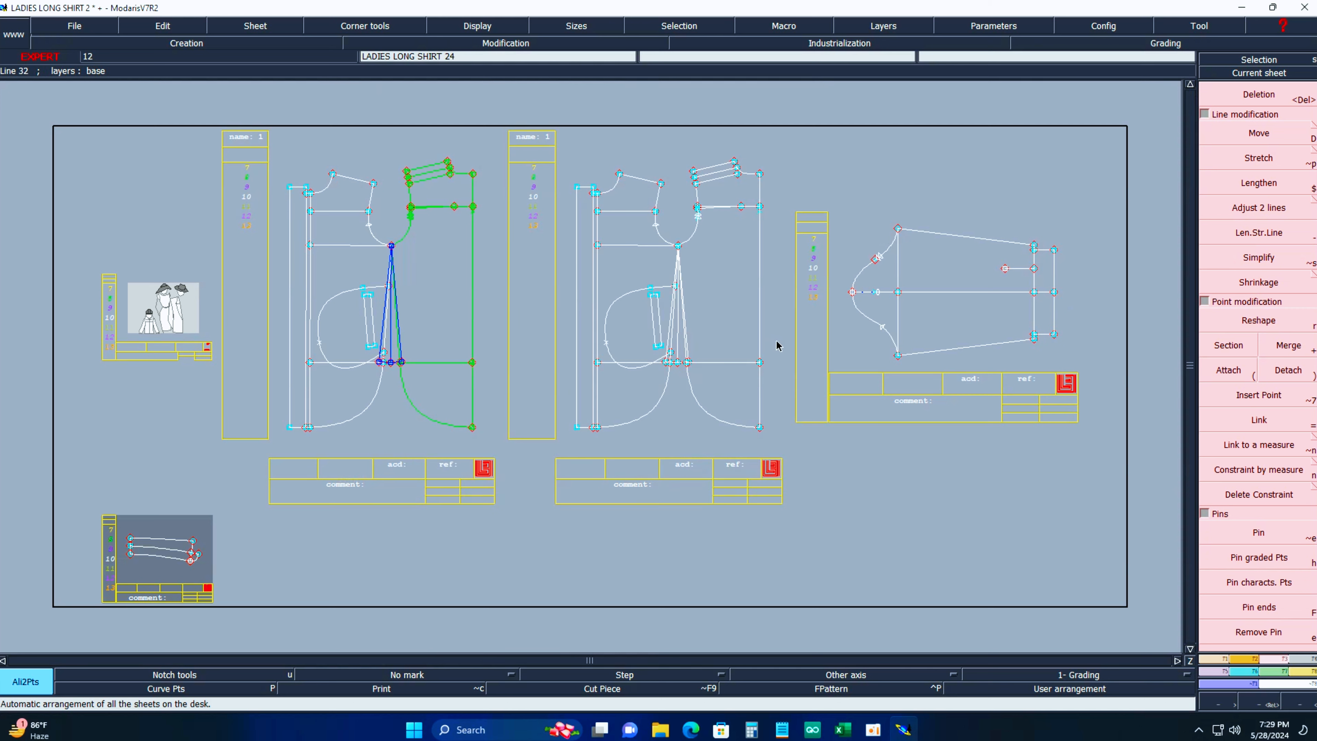
Divorce the back piece from the front on the first assembled sheet.
key("Return")
left_click_drag(600, 258, 797, 415)
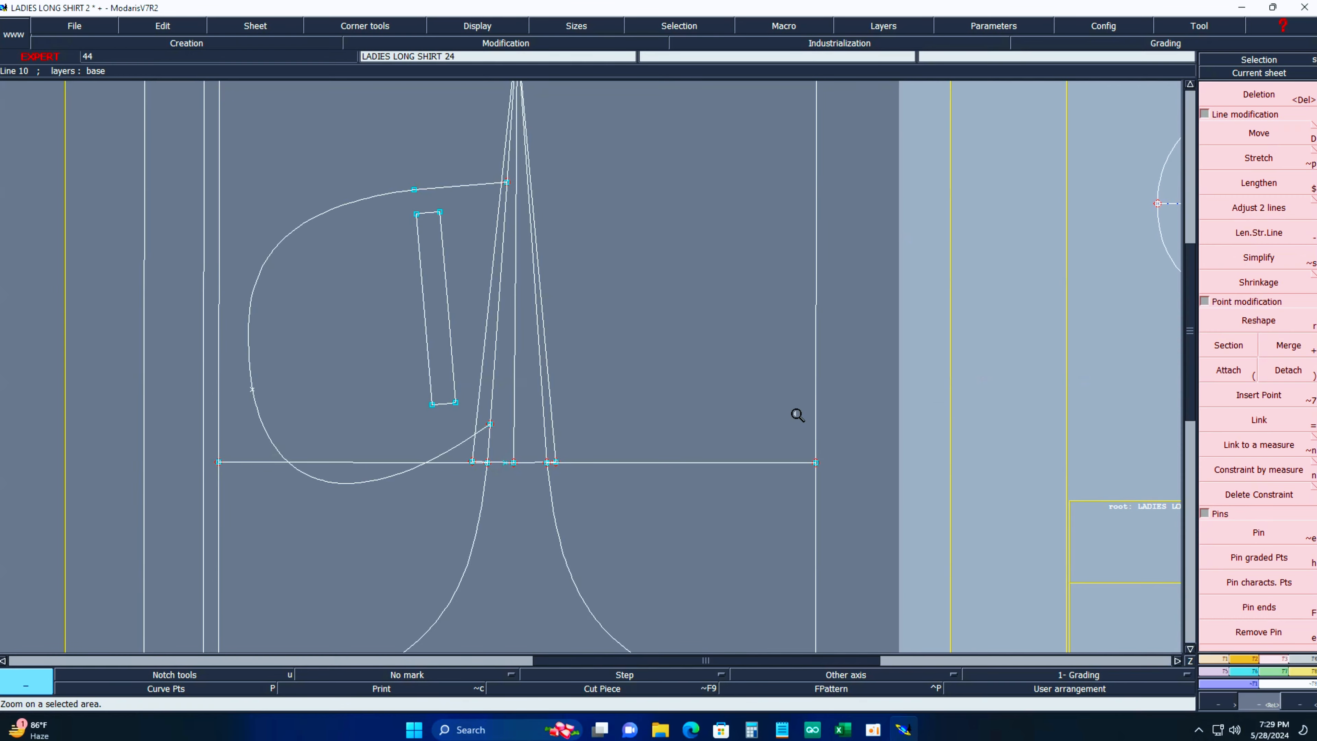
key("Home")
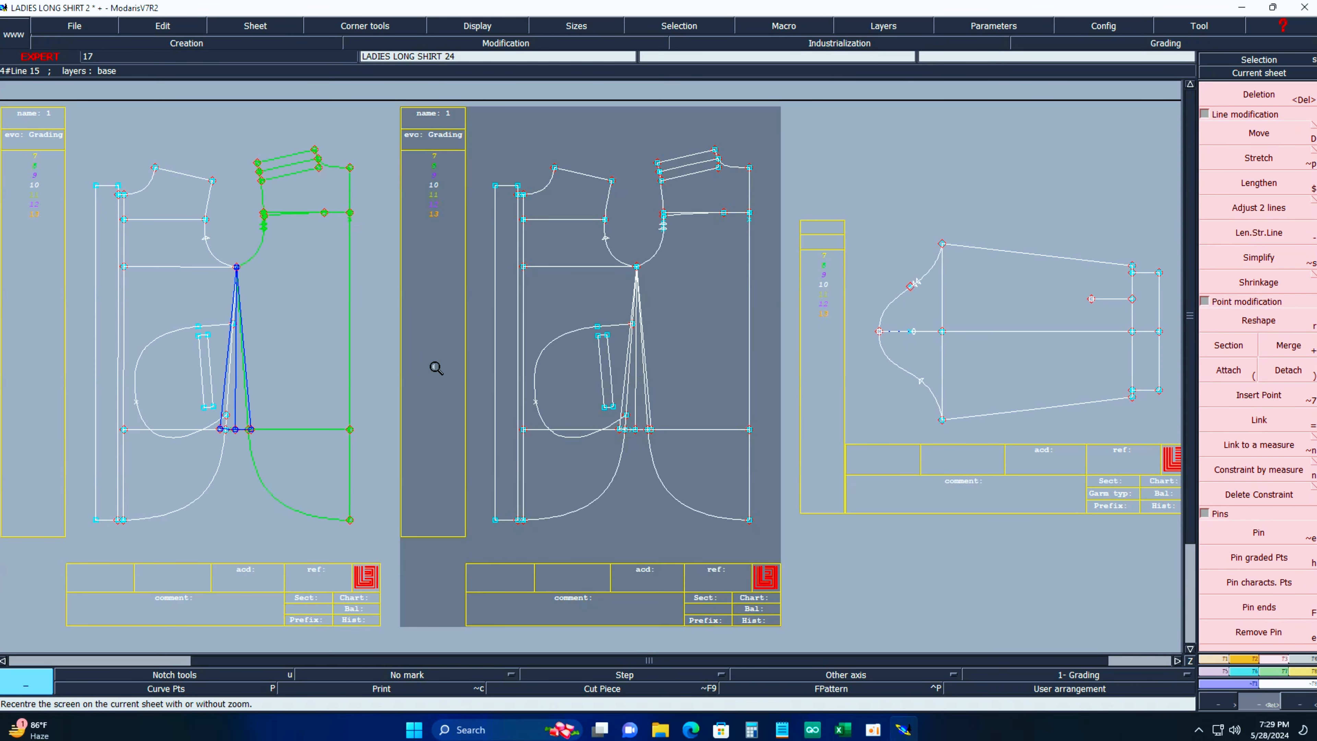
right_click(348, 345)
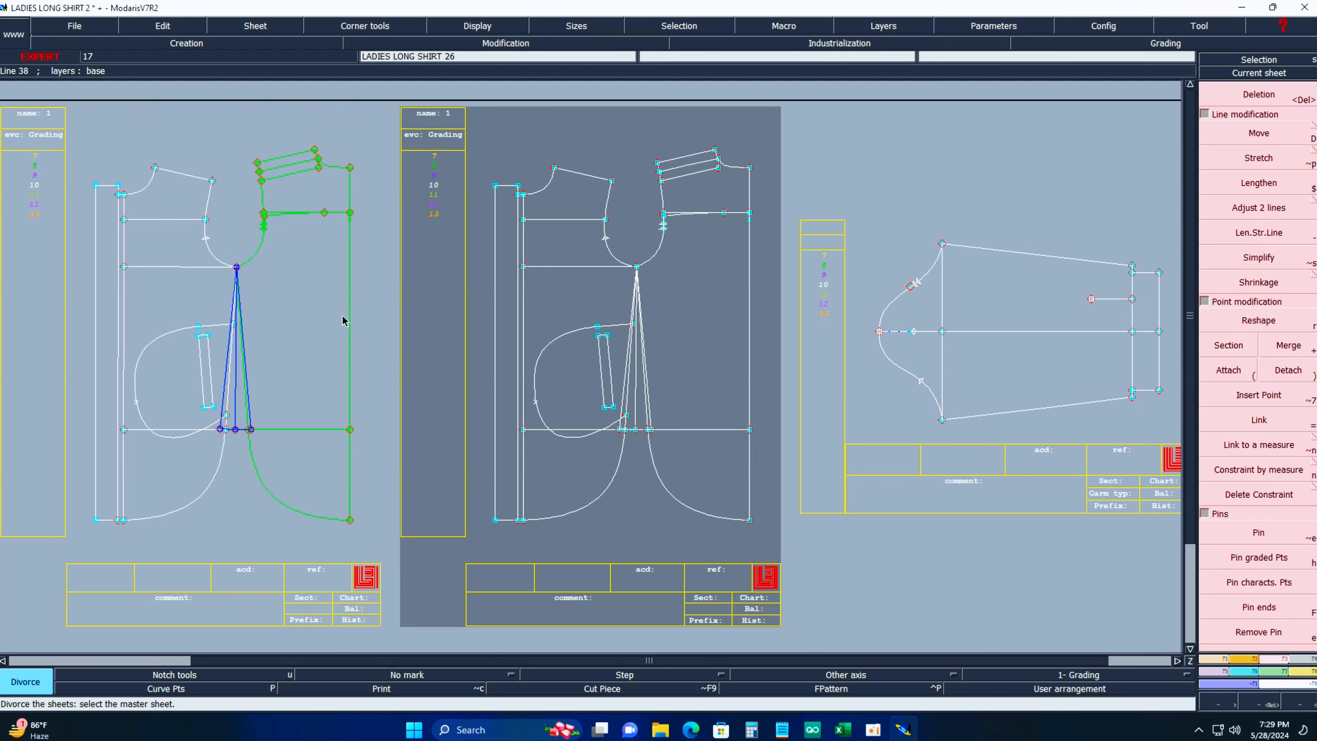
left_click(344, 320)
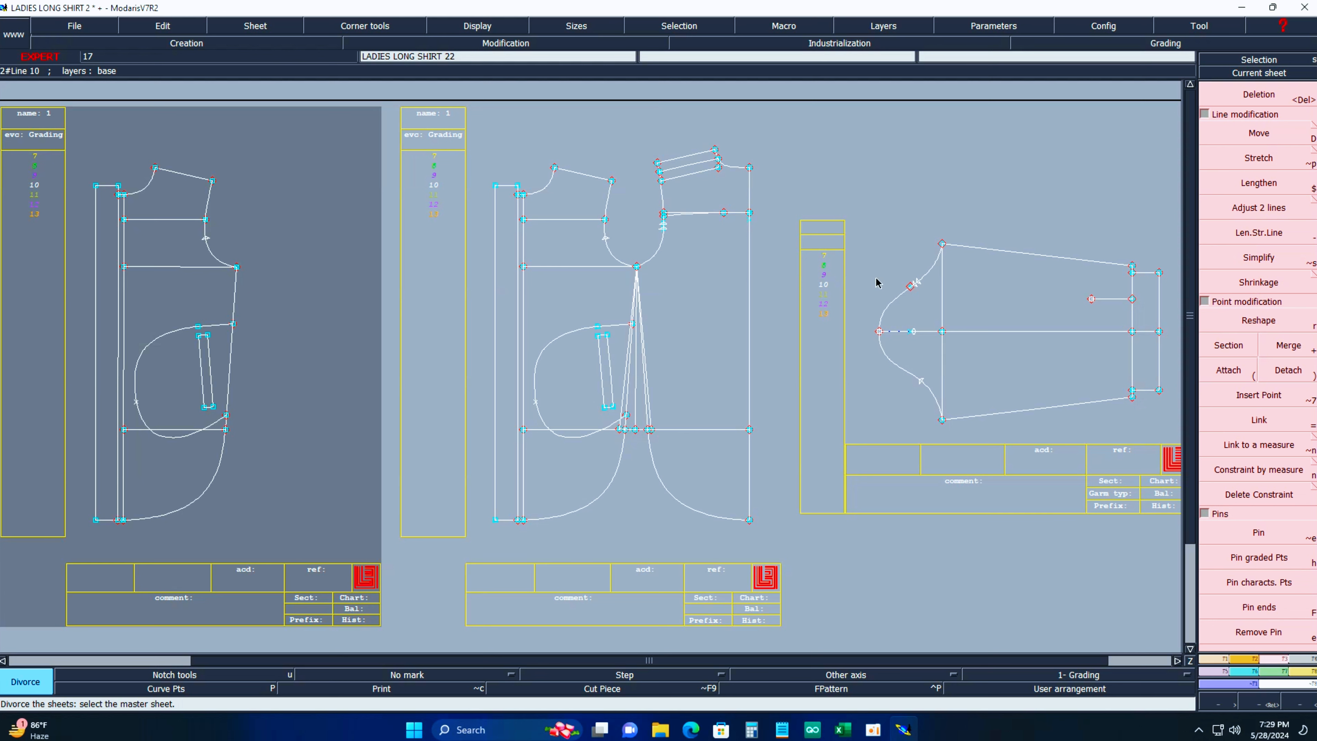
Open the measurement spreadsheet, erase its old measurements and place its window clear of the front piece.
key("F8")
left_click(1252, 113)
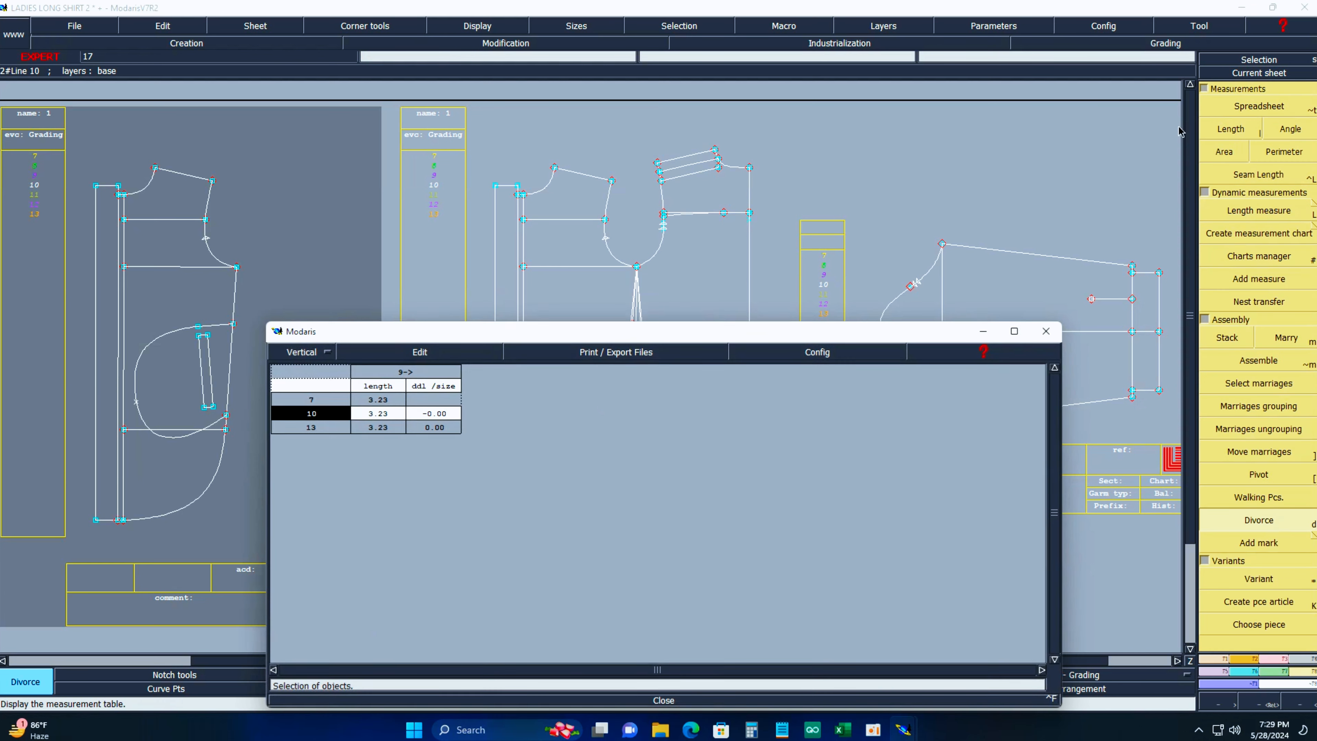
left_click(420, 351)
left_click(379, 423)
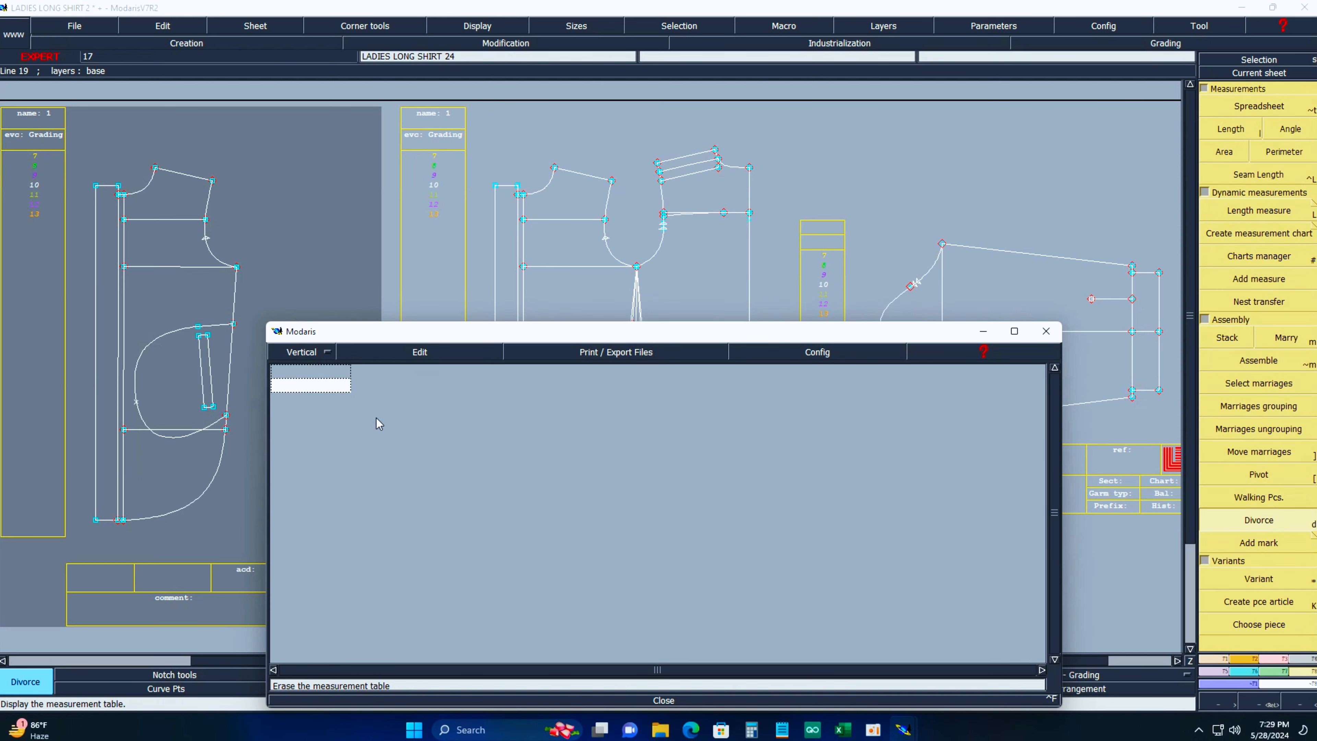
left_click_drag(444, 332, 236, 625)
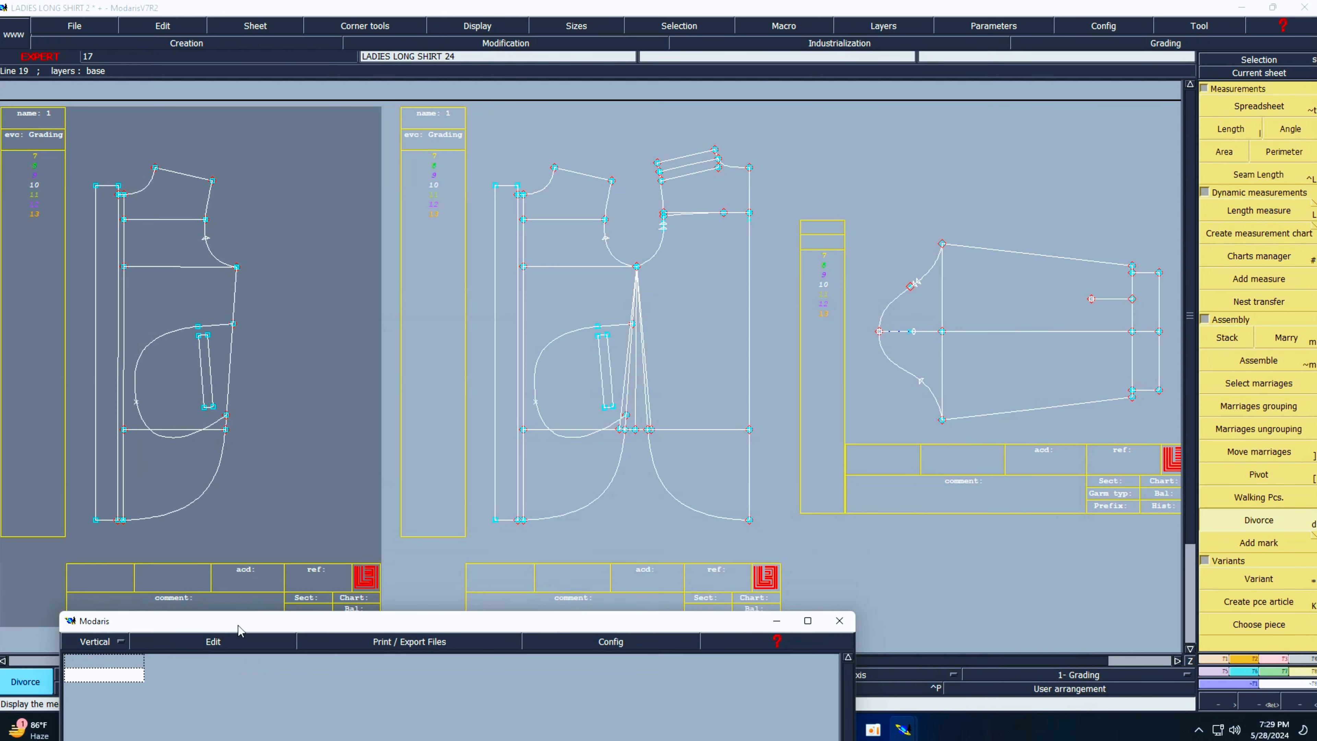
Measure the front piece's lengths along the placket's hem, the curved hem up to the hip line, and the side seam to the underarm.
left_click(1231, 129)
left_click(96, 520)
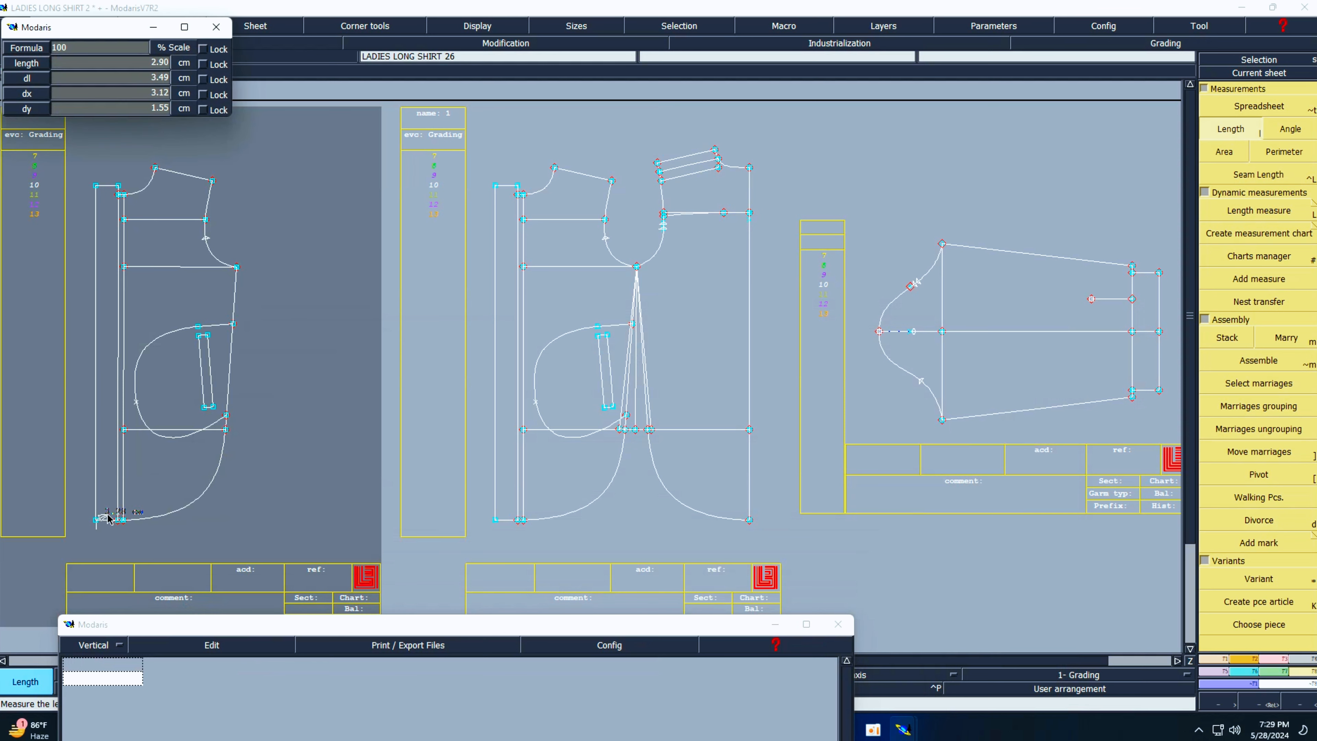
left_click(119, 520)
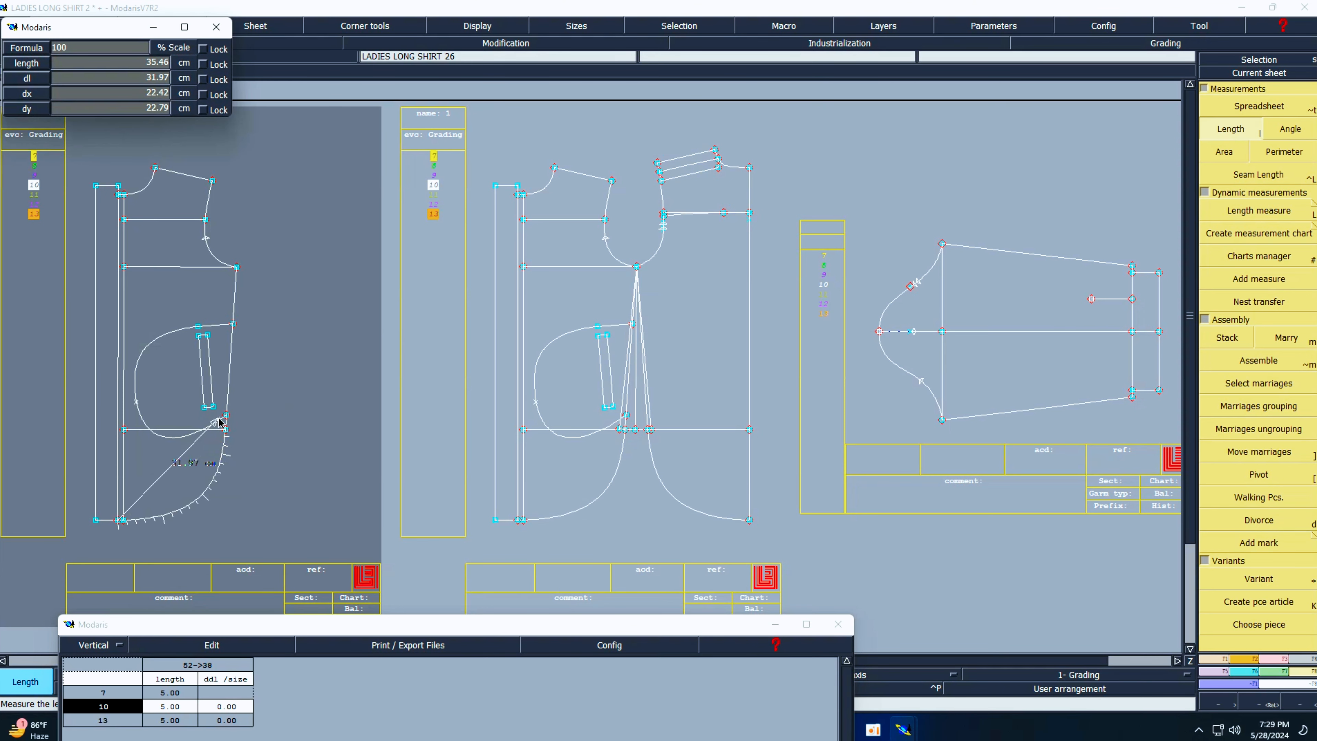
left_click(226, 429)
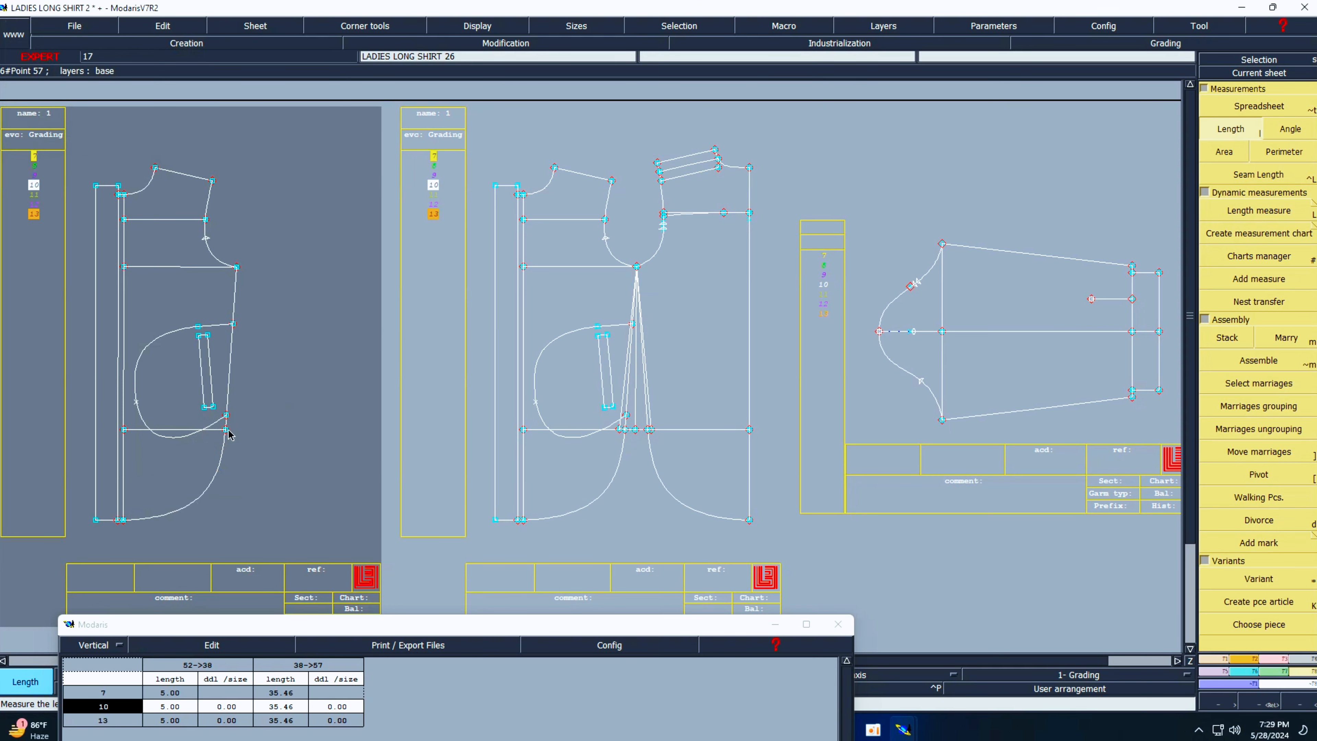
left_click(243, 268)
Add a cumulation column for the three front lengths in the measurement spreadsheet.
left_click_drag(430, 629, 440, 379)
left_click(238, 393)
left_click(170, 441)
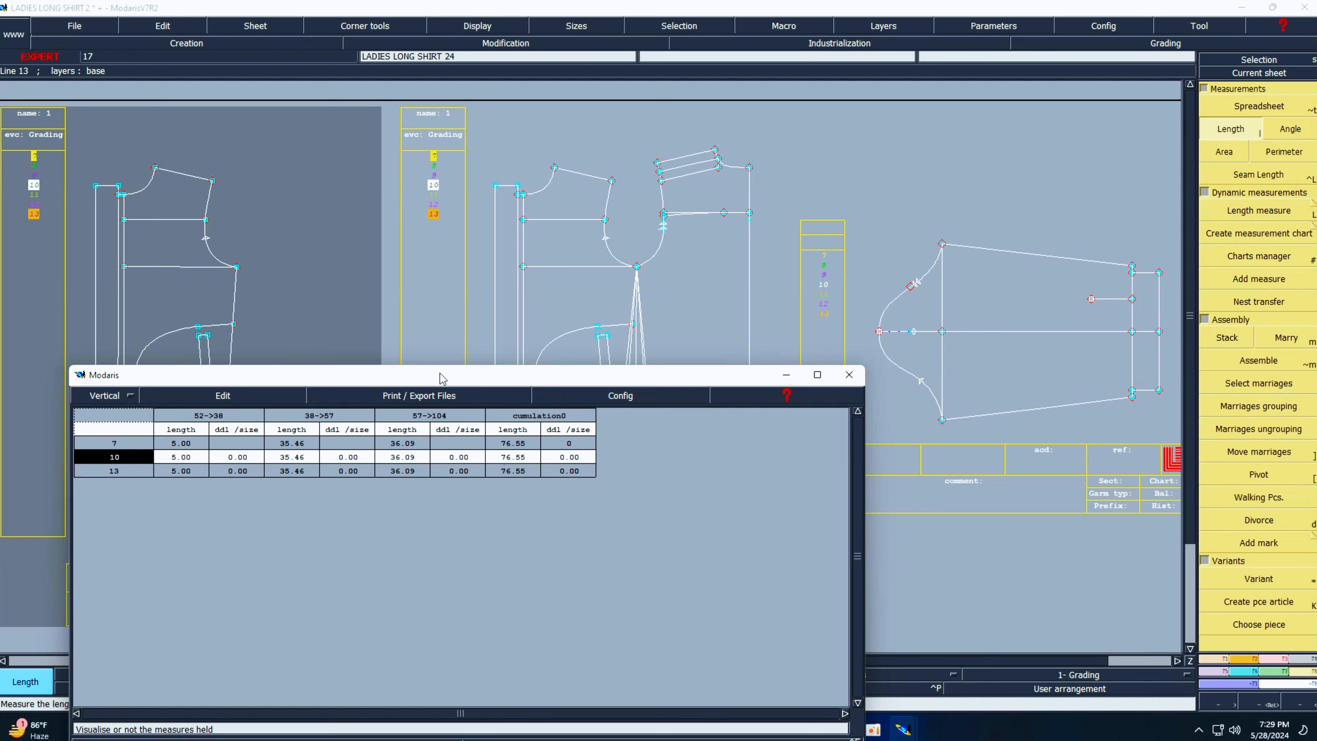
left_click_drag(443, 380, 465, 256)
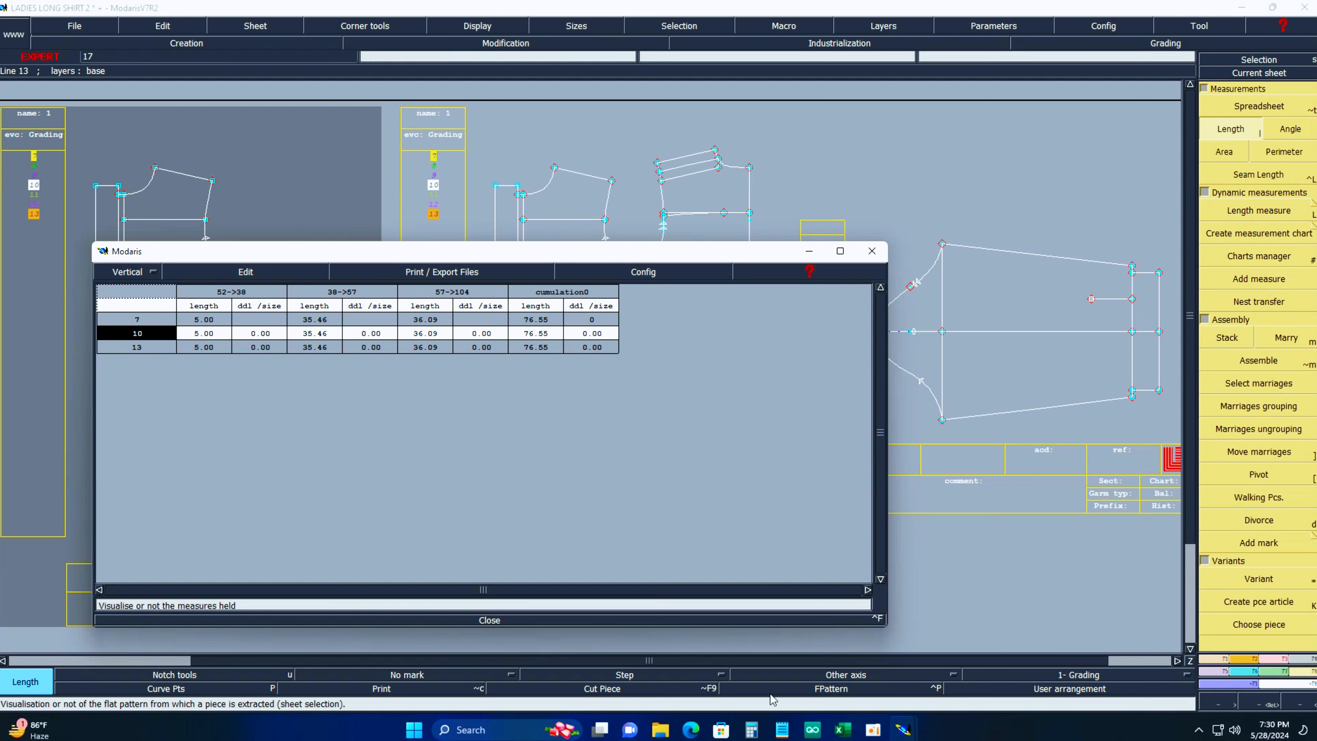
Switch to Calculator to multiply the cumulated length 76.55 by 4, and return to the Modaris spreadsheet.
left_click(751, 729)
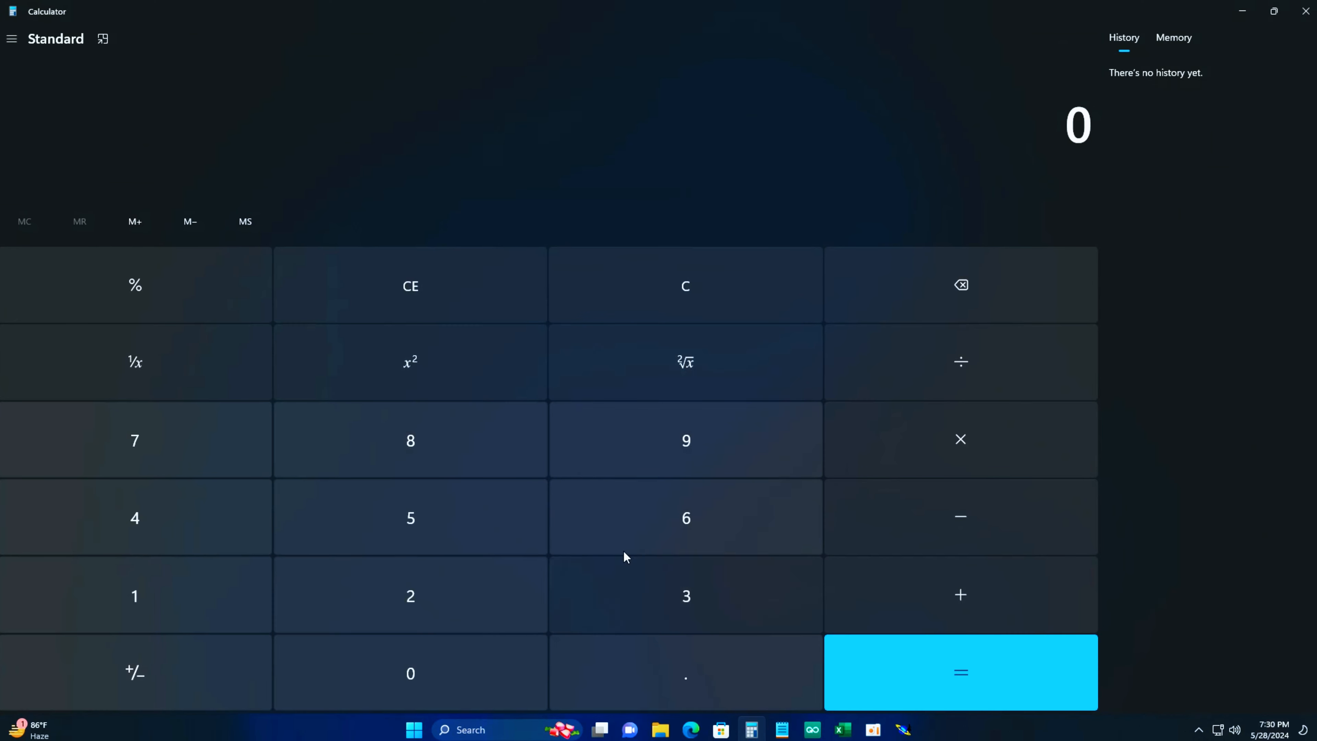
left_click(131, 426)
left_click(690, 531)
left_click(687, 686)
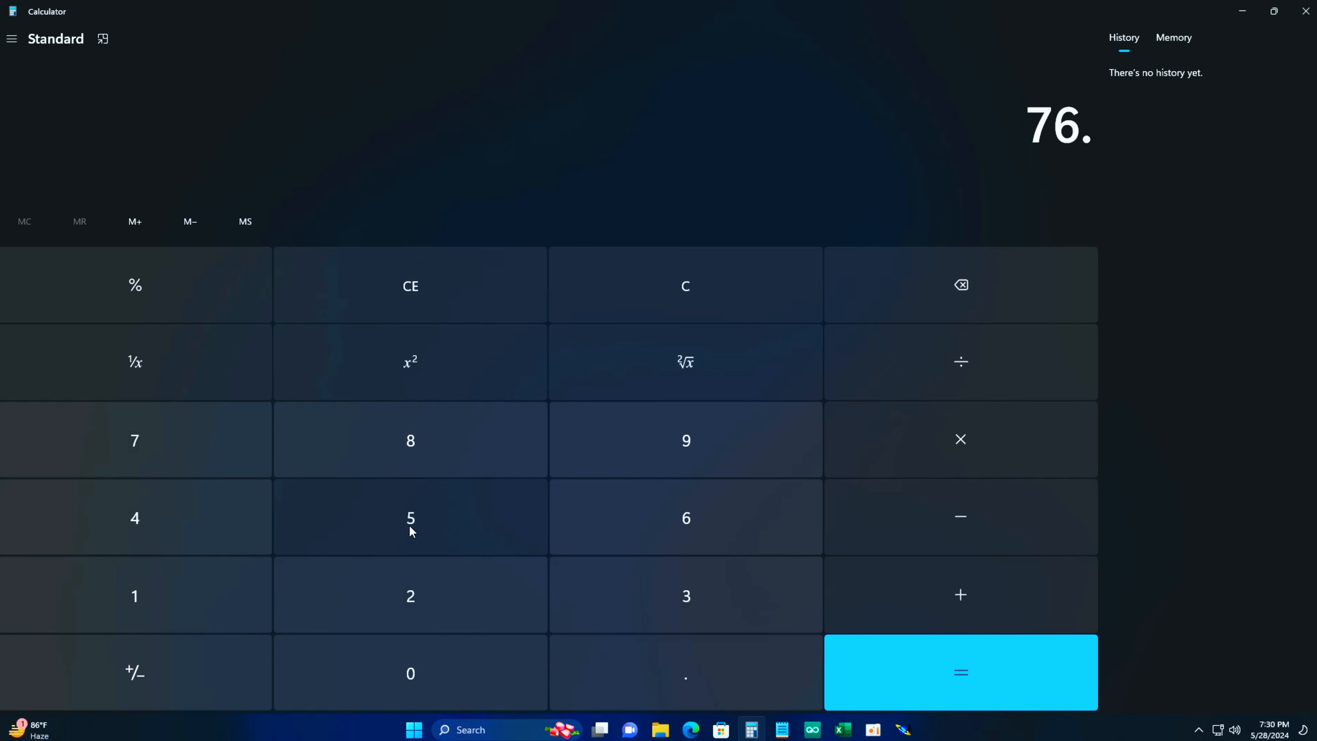
left_click(408, 523)
left_click(408, 523)
left_click(1003, 443)
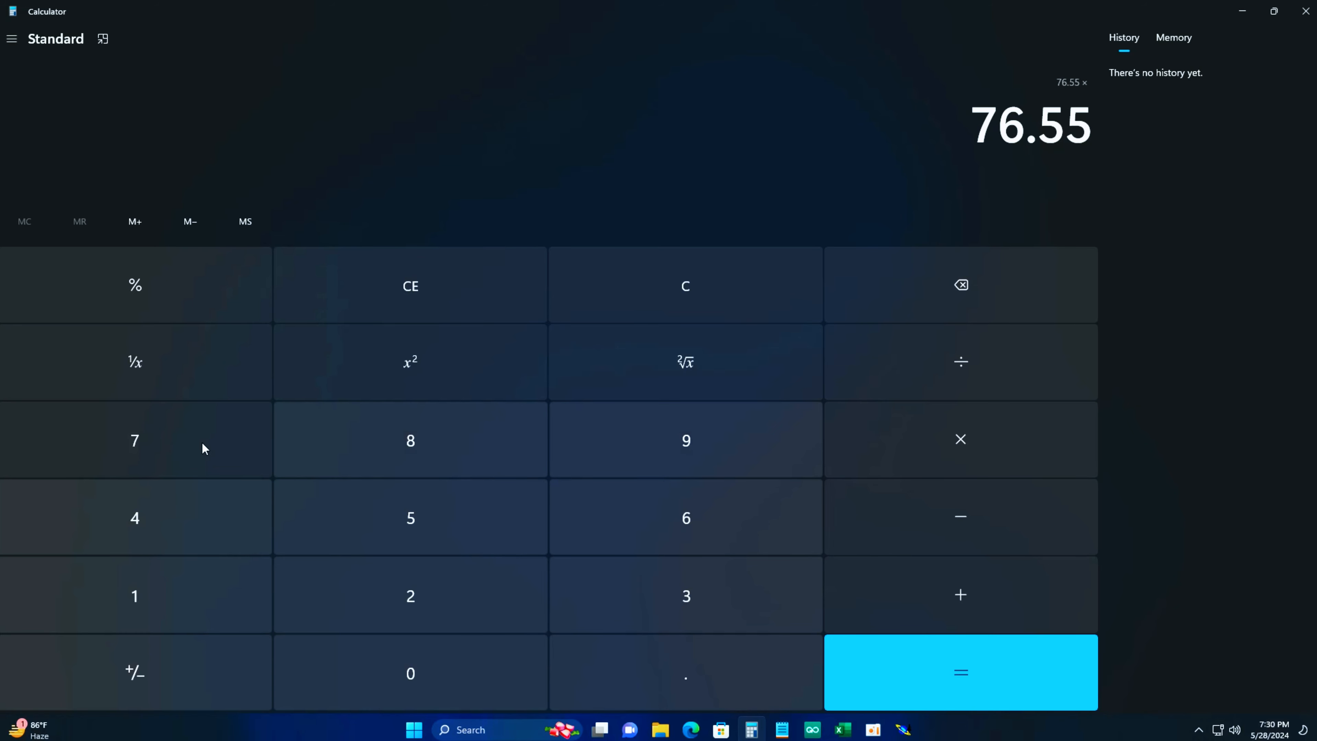
left_click(148, 513)
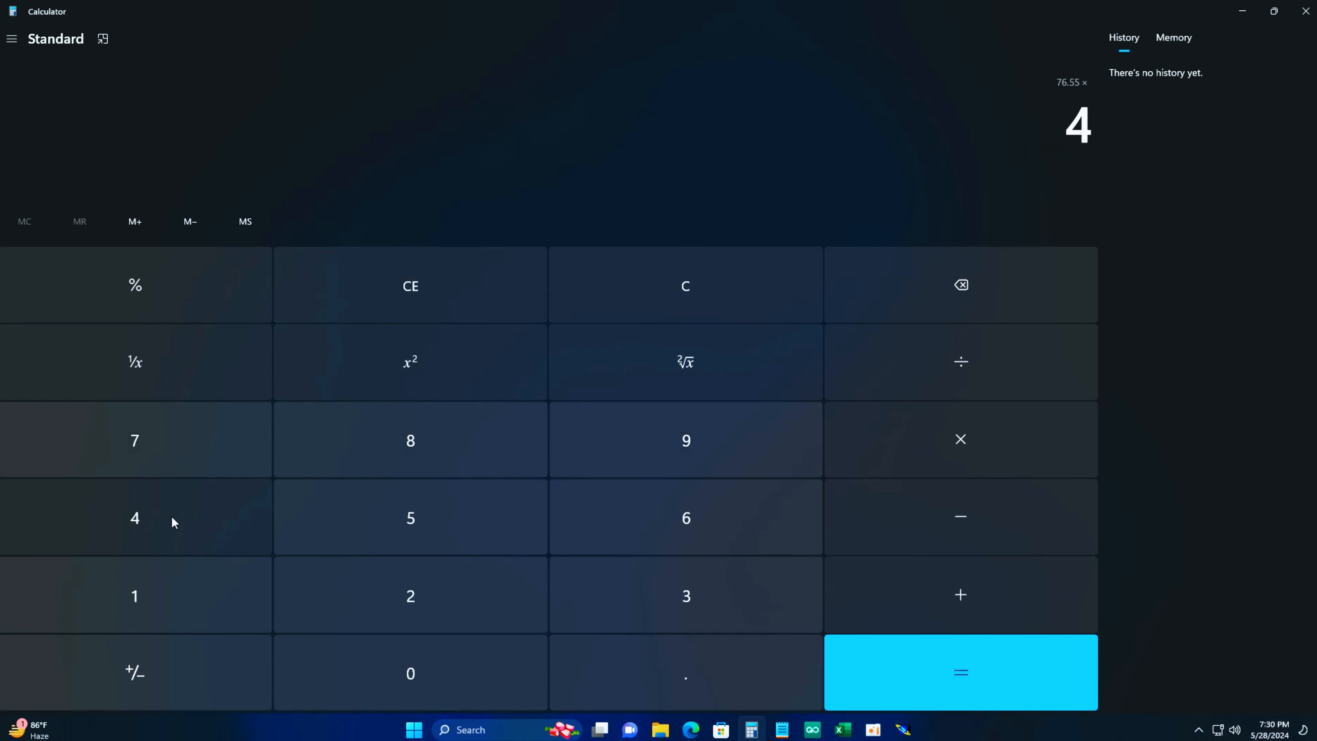
left_click(960, 670)
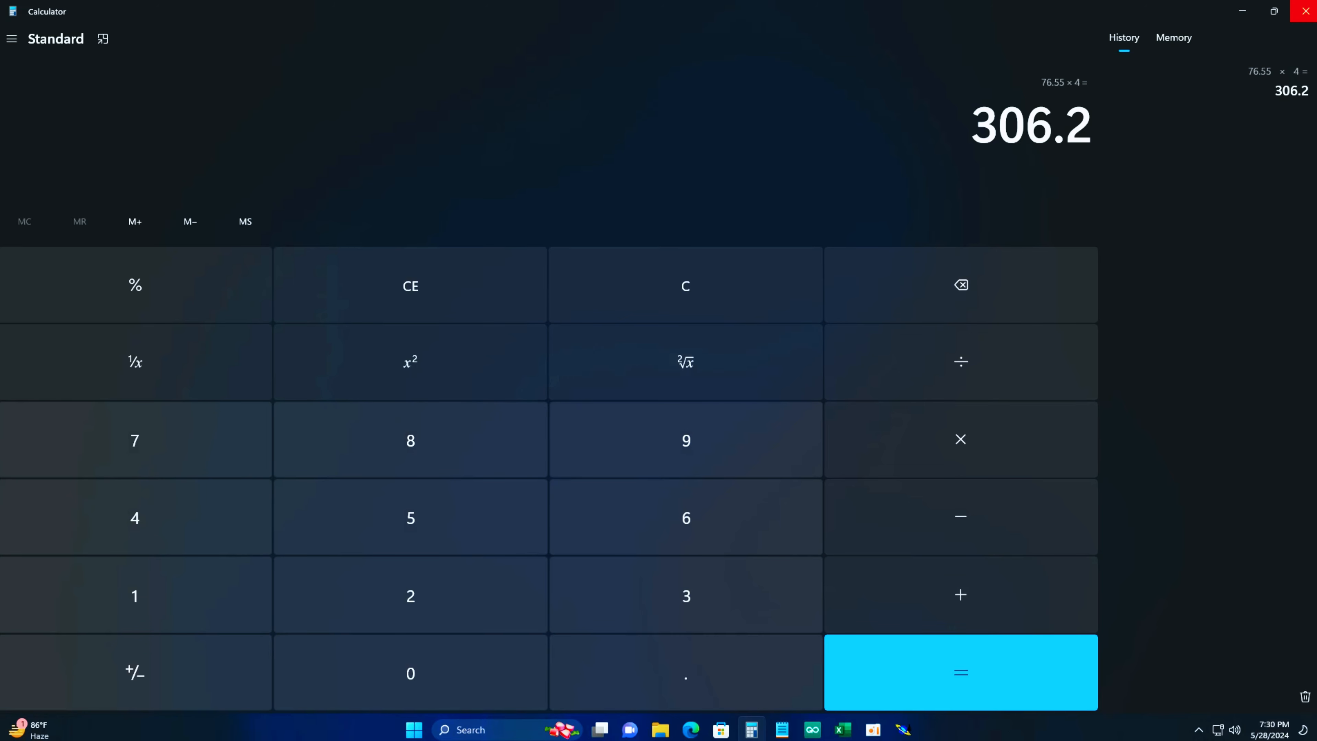
left_click(1305, 11)
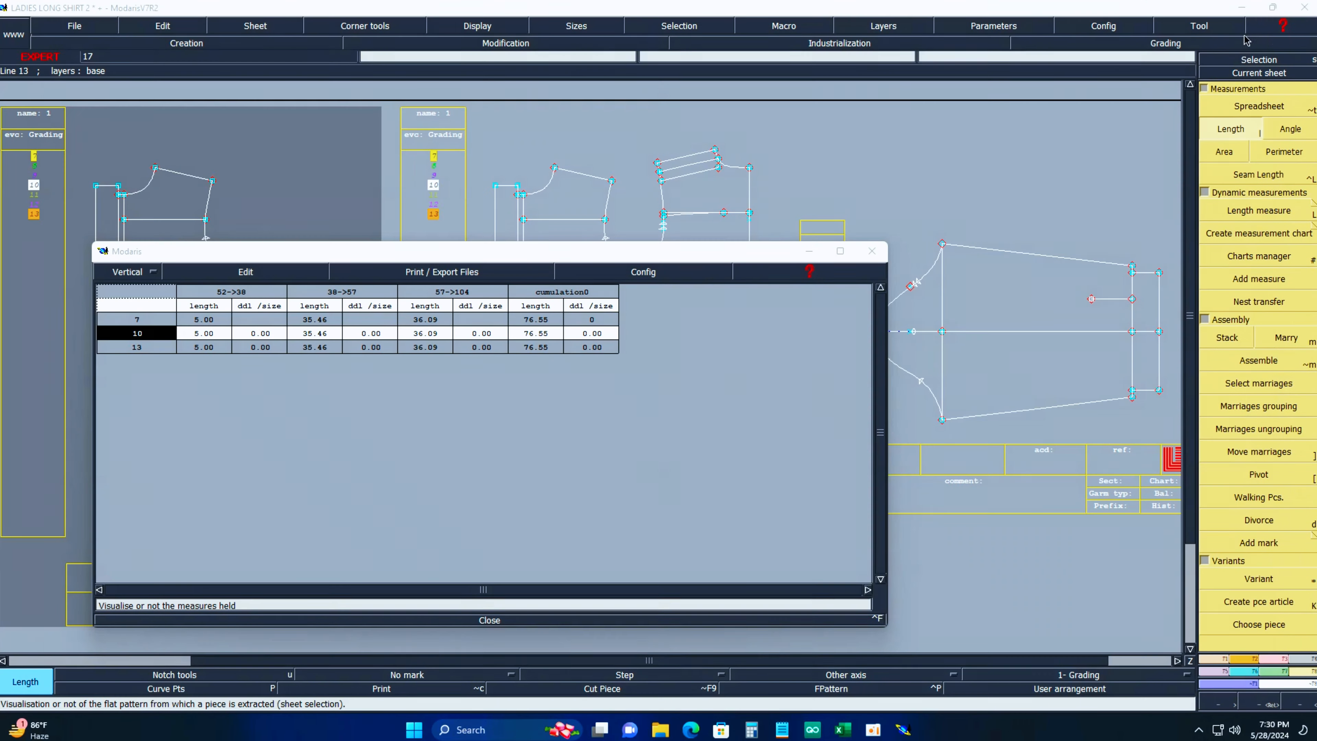
Close the measurement spreadsheet, then create a new blank sheet and make it the current sheet.
left_click(489, 620)
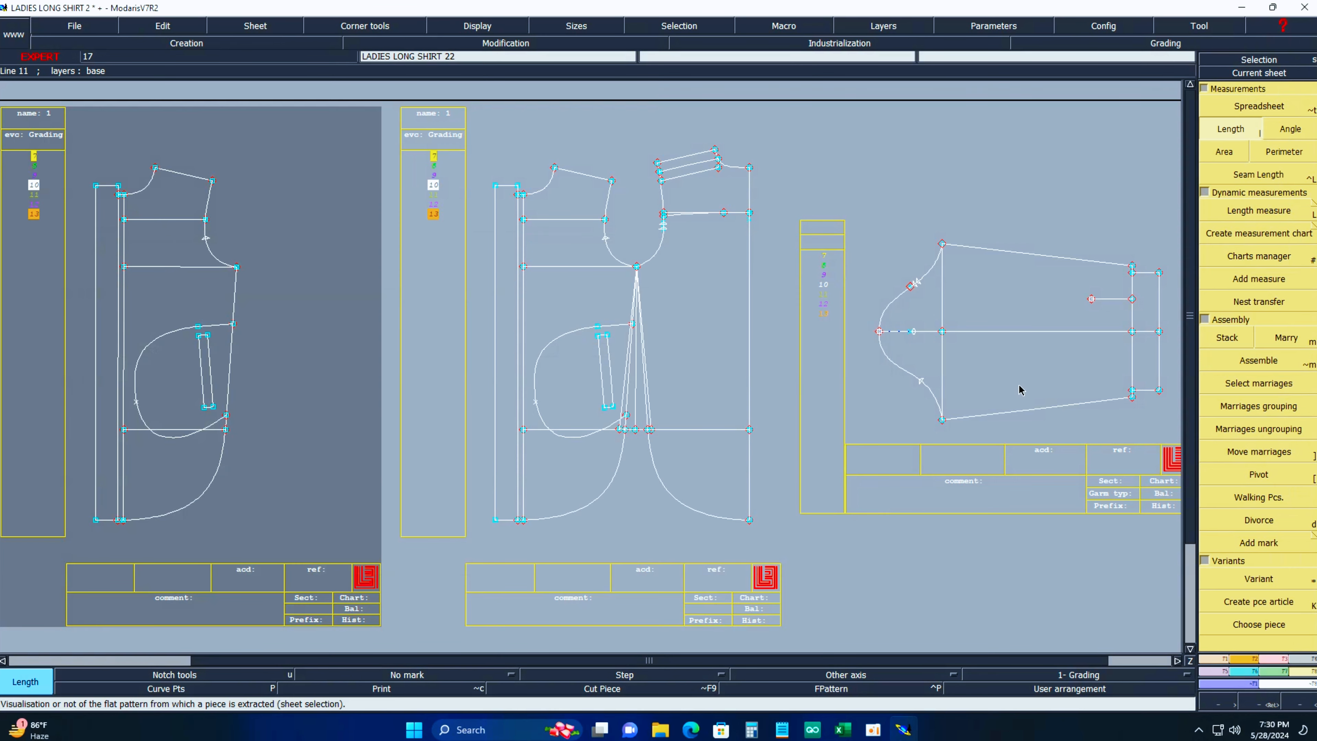
key("c")
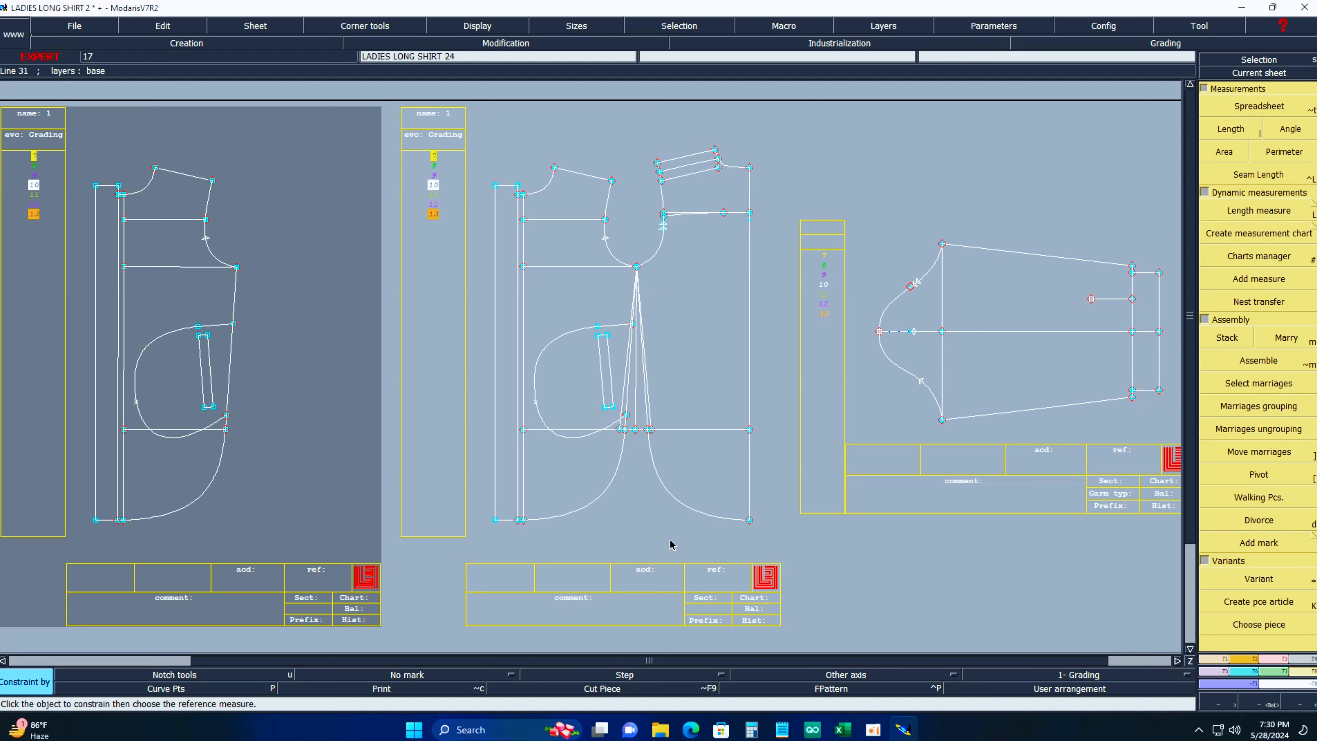
key("n")
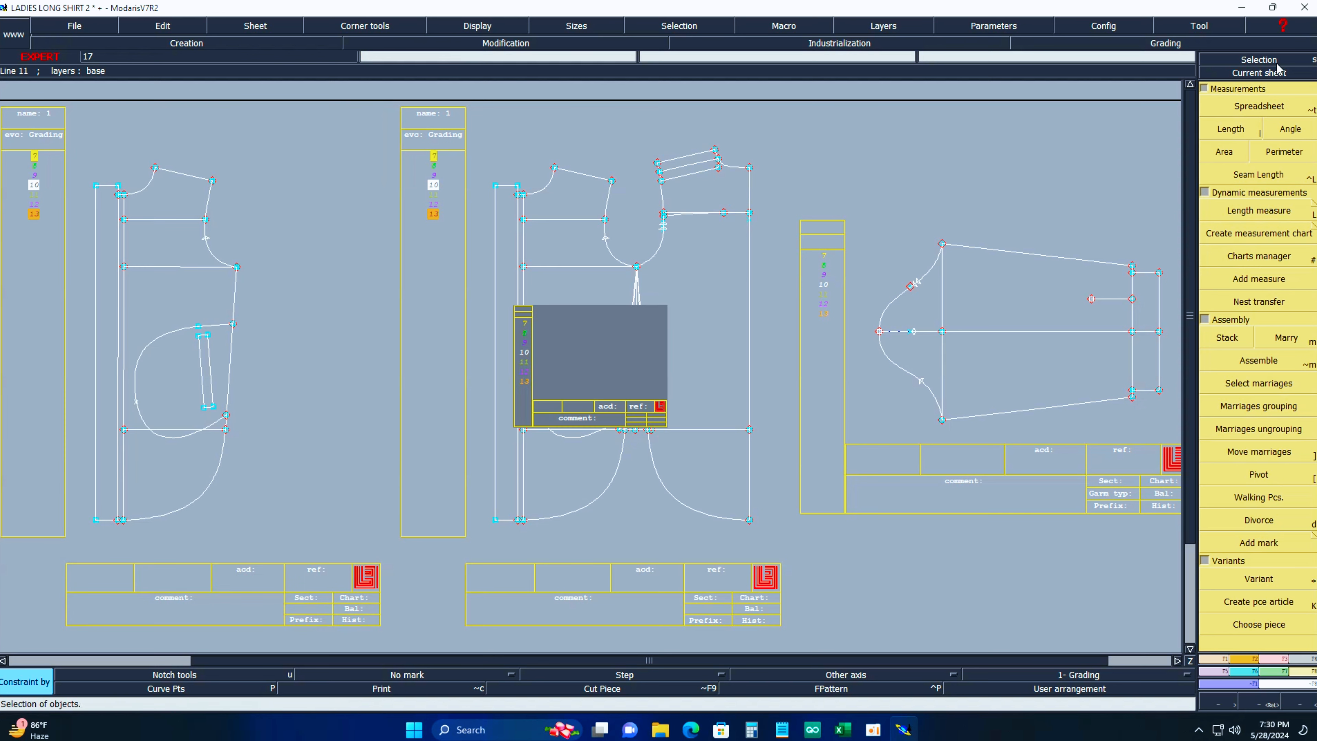
left_click(1261, 75)
left_click(576, 370)
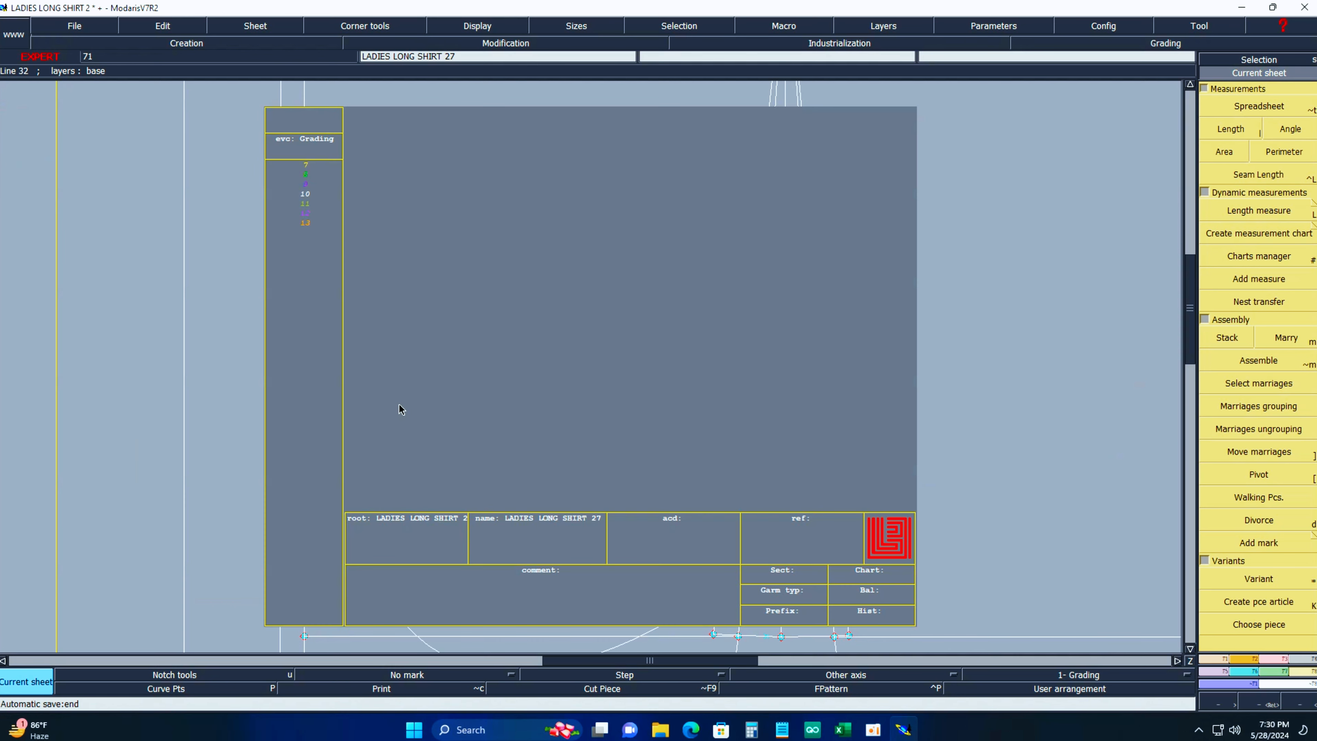
Draw a rectangle 80 cm wide and 2.8 cm high on the new sheet as a narrow strip.
key("r")
left_click(382, 278)
key("Tab")
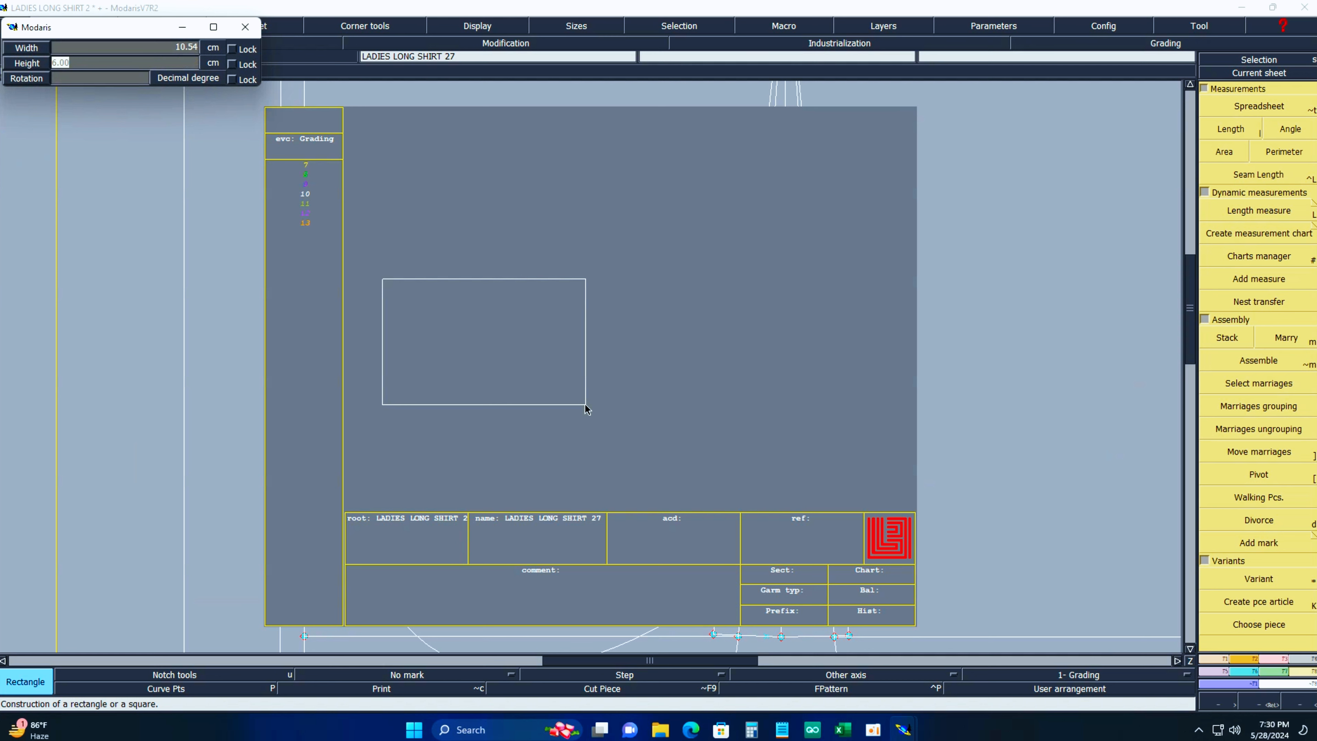
type("2.8")
key("Tab")
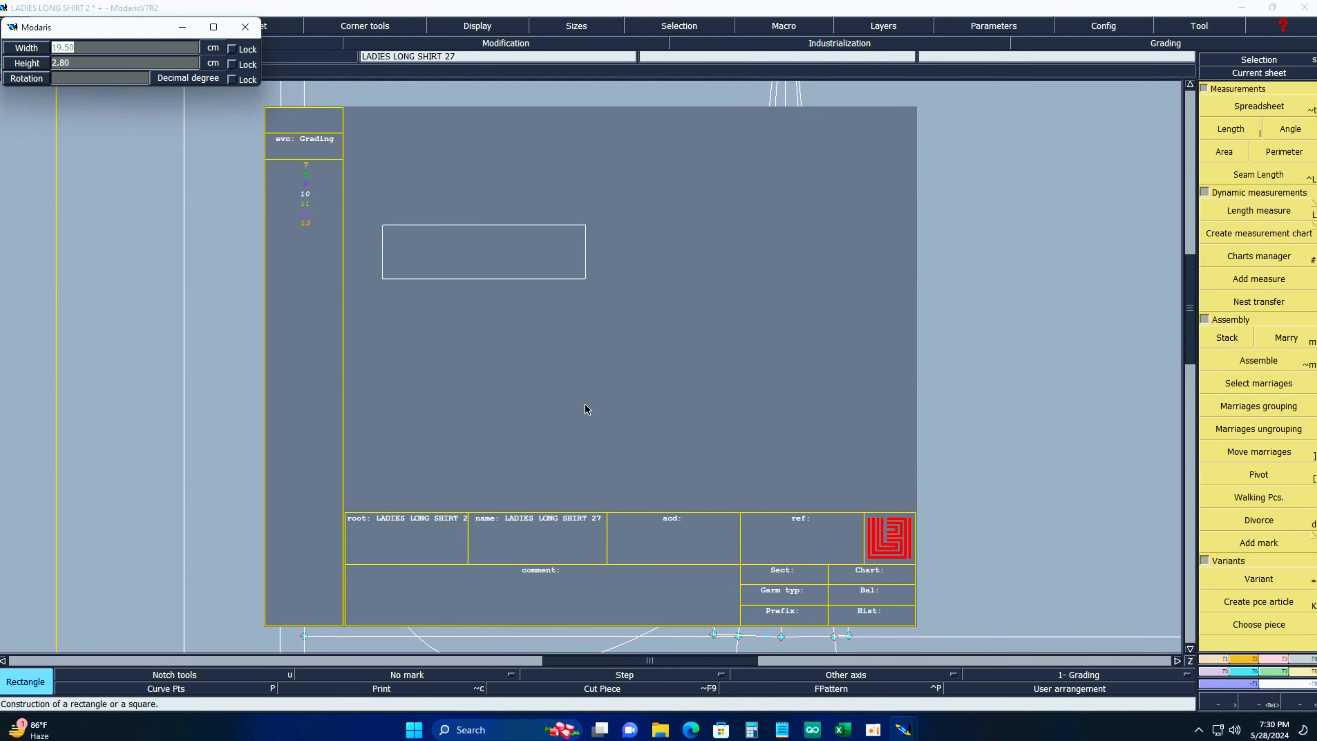
type("80")
key("Return")
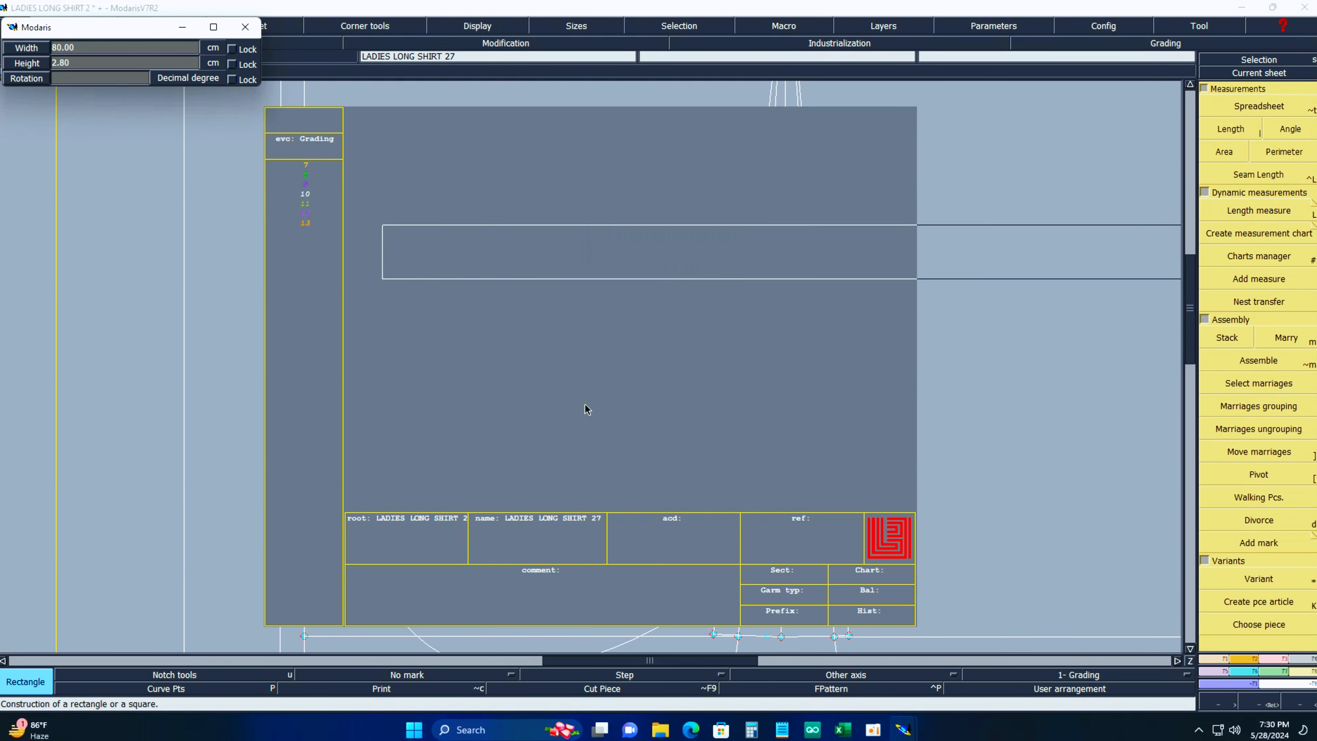
left_click(582, 407)
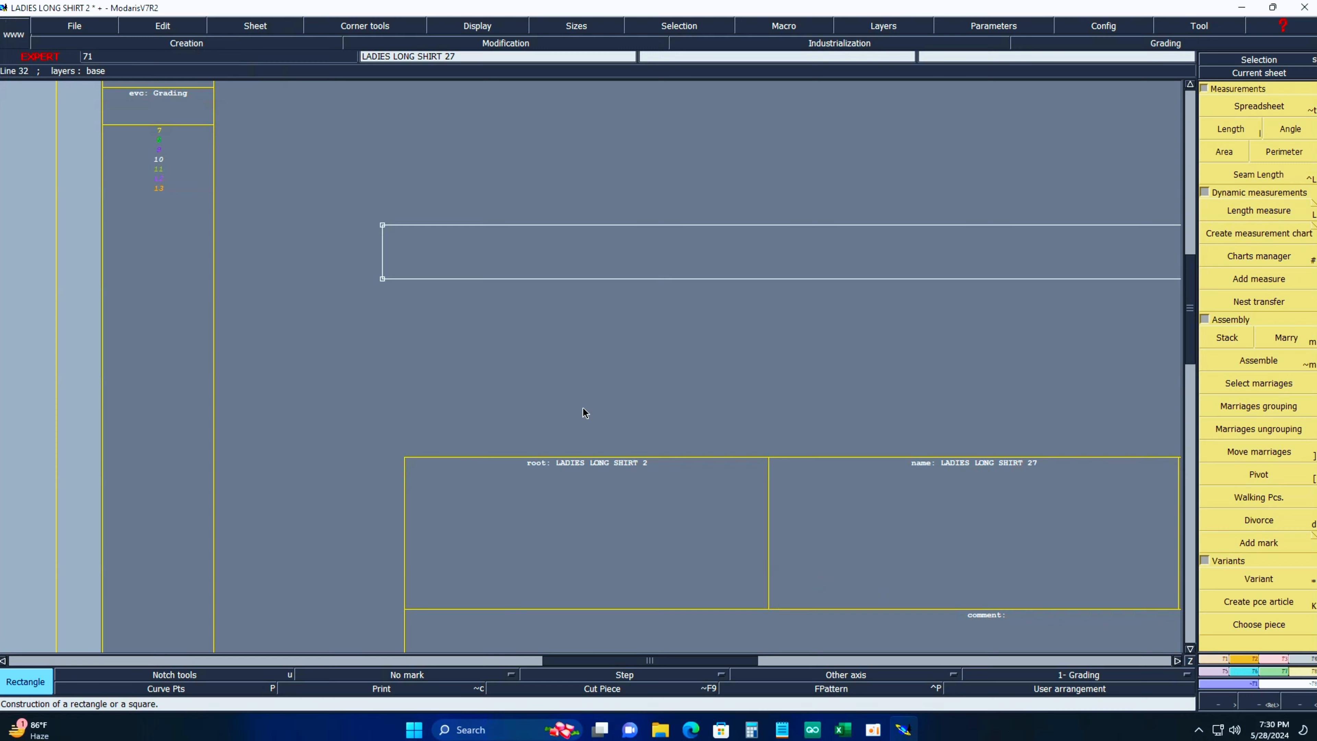
Rotate the 80 cm strip's sheet to a -45° diagonal and automatically arrange all the sheets.
key("j")
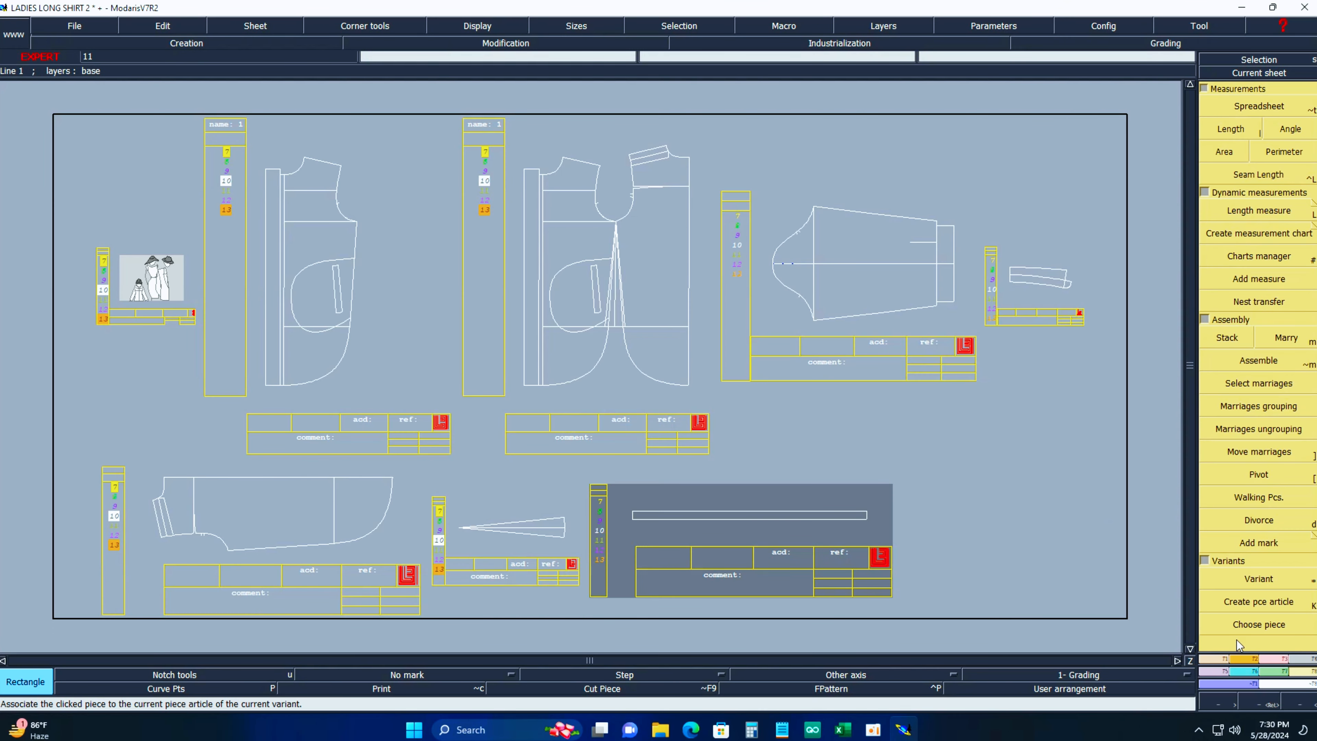
left_click(1224, 660)
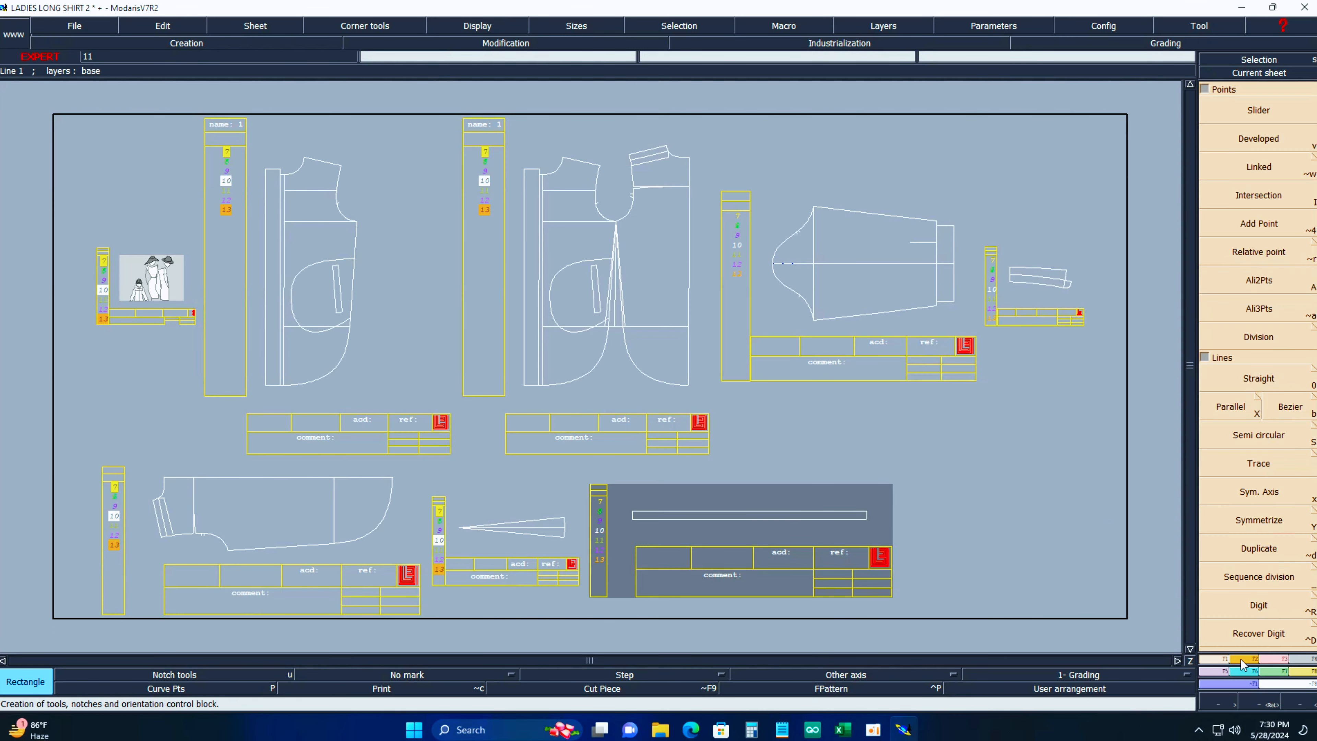
left_click(1254, 659)
left_click(1290, 431)
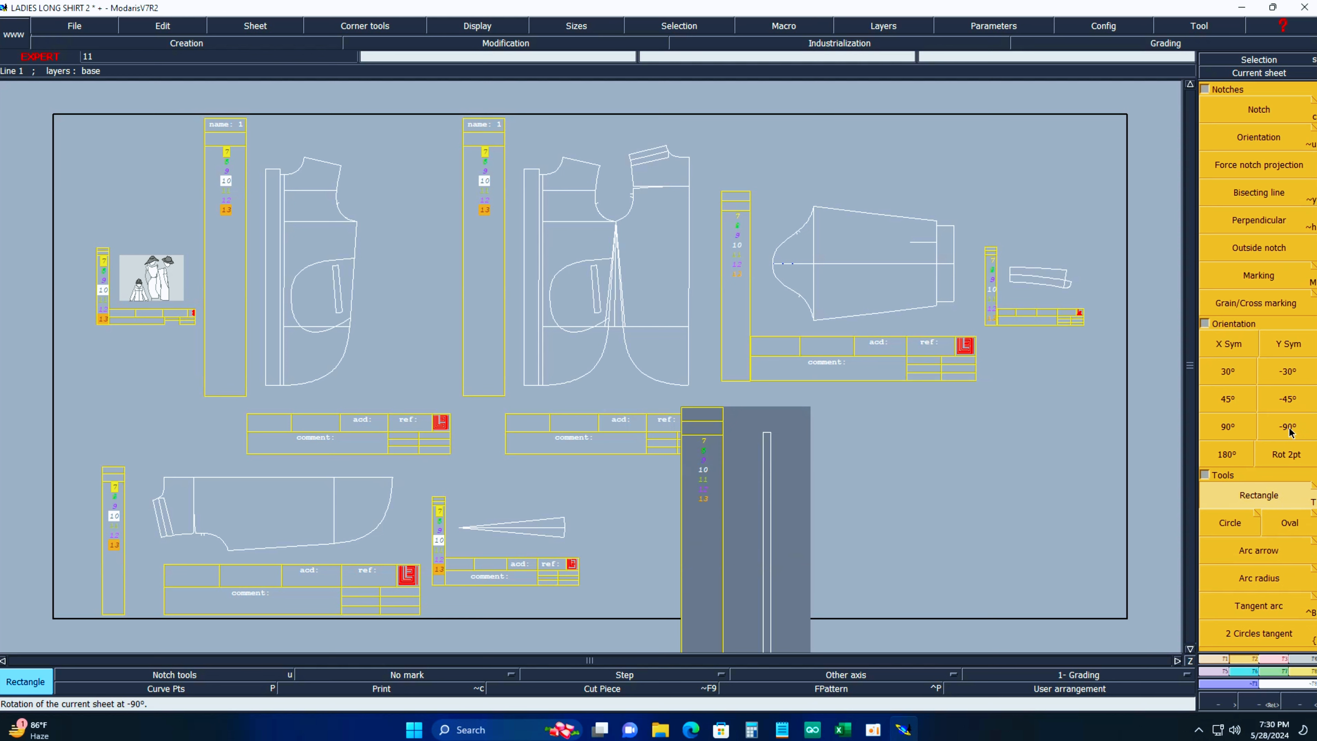
left_click(1242, 429)
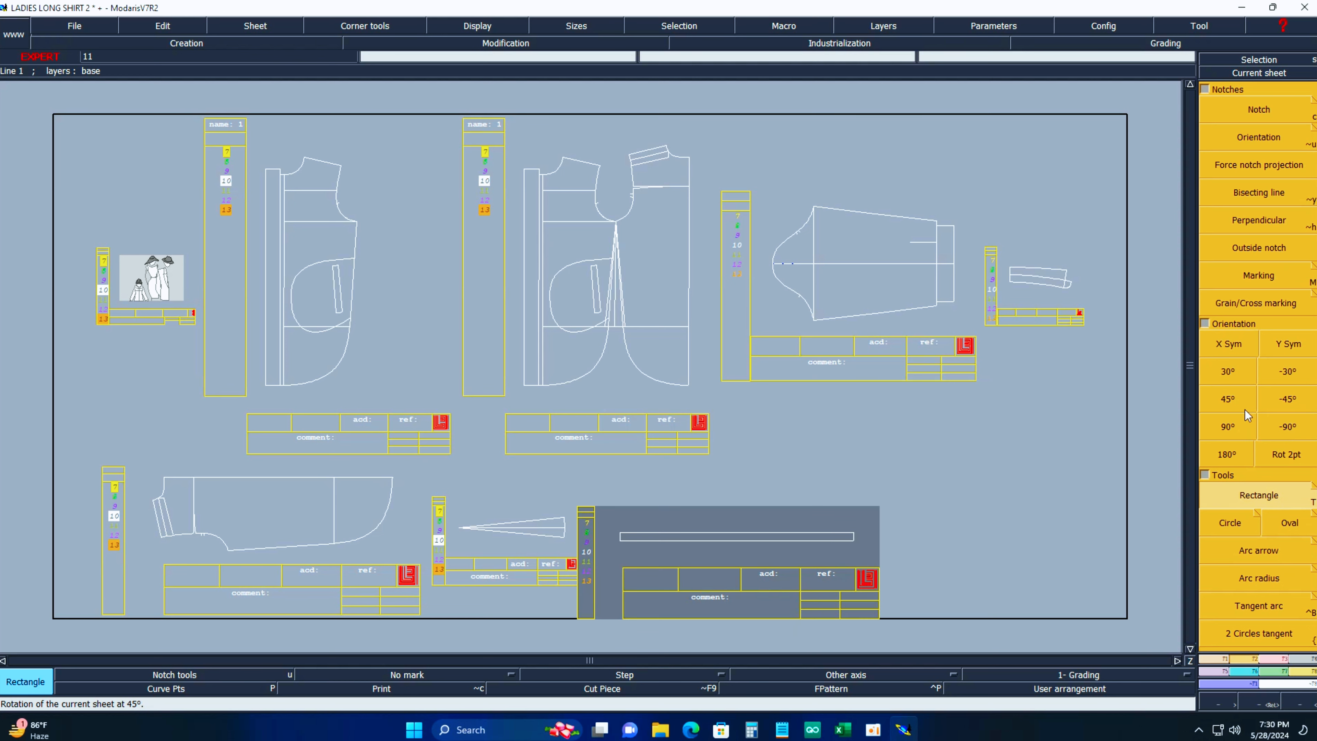
left_click(1289, 404)
key("j")
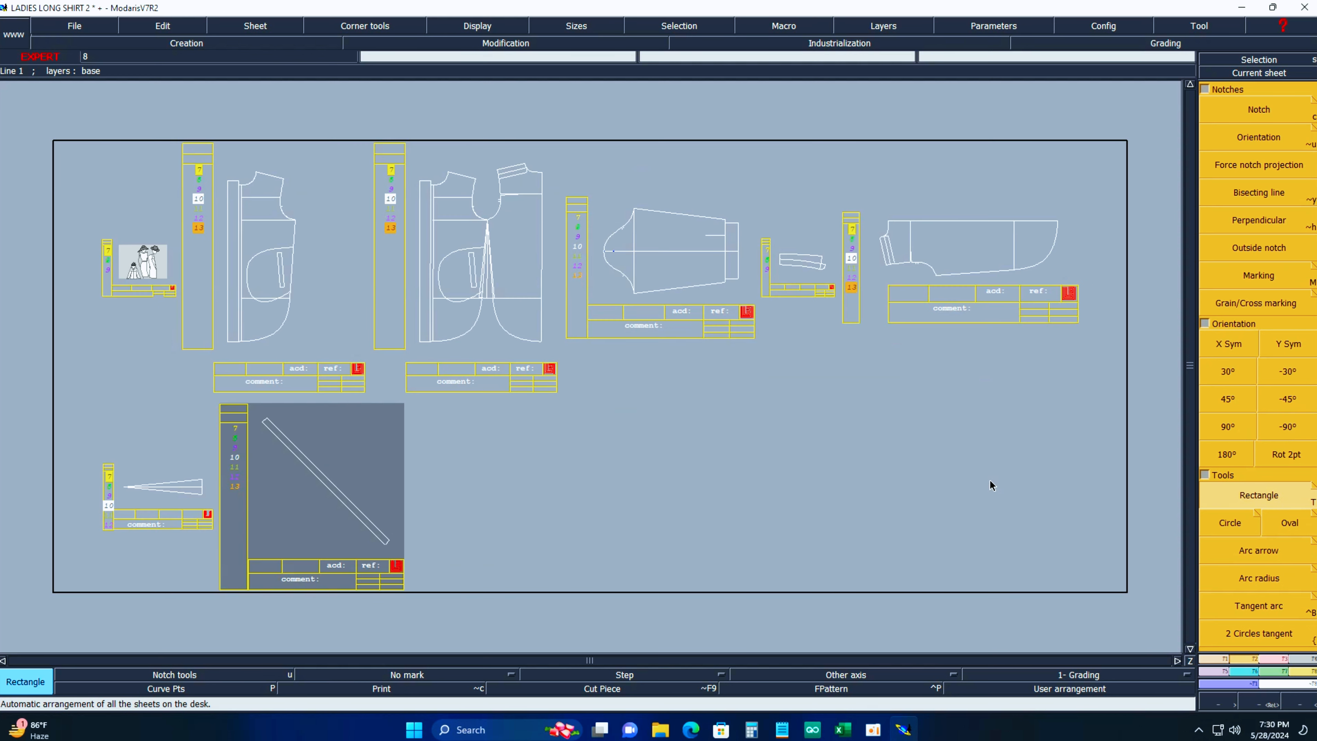
Create another blank sheet for a second strip and make it the current sheet.
key("shift+n")
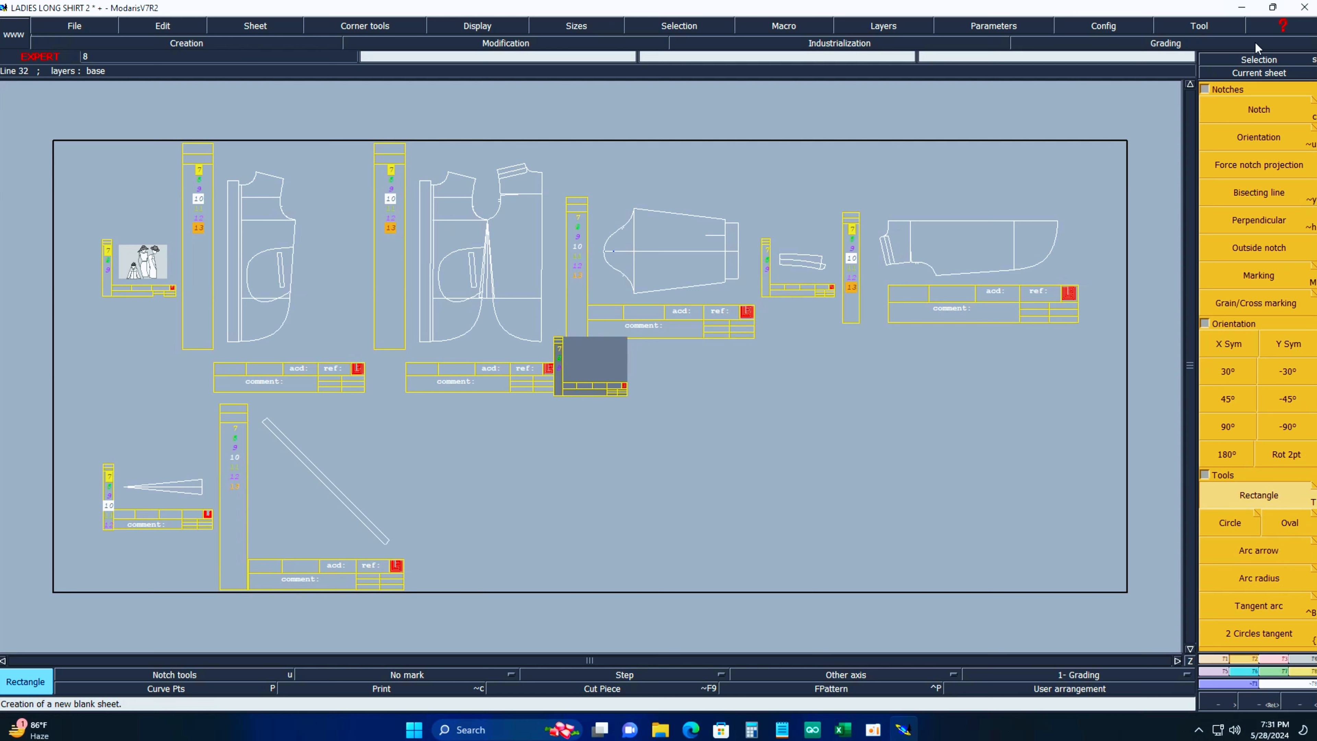
left_click(1267, 73)
left_click(614, 369)
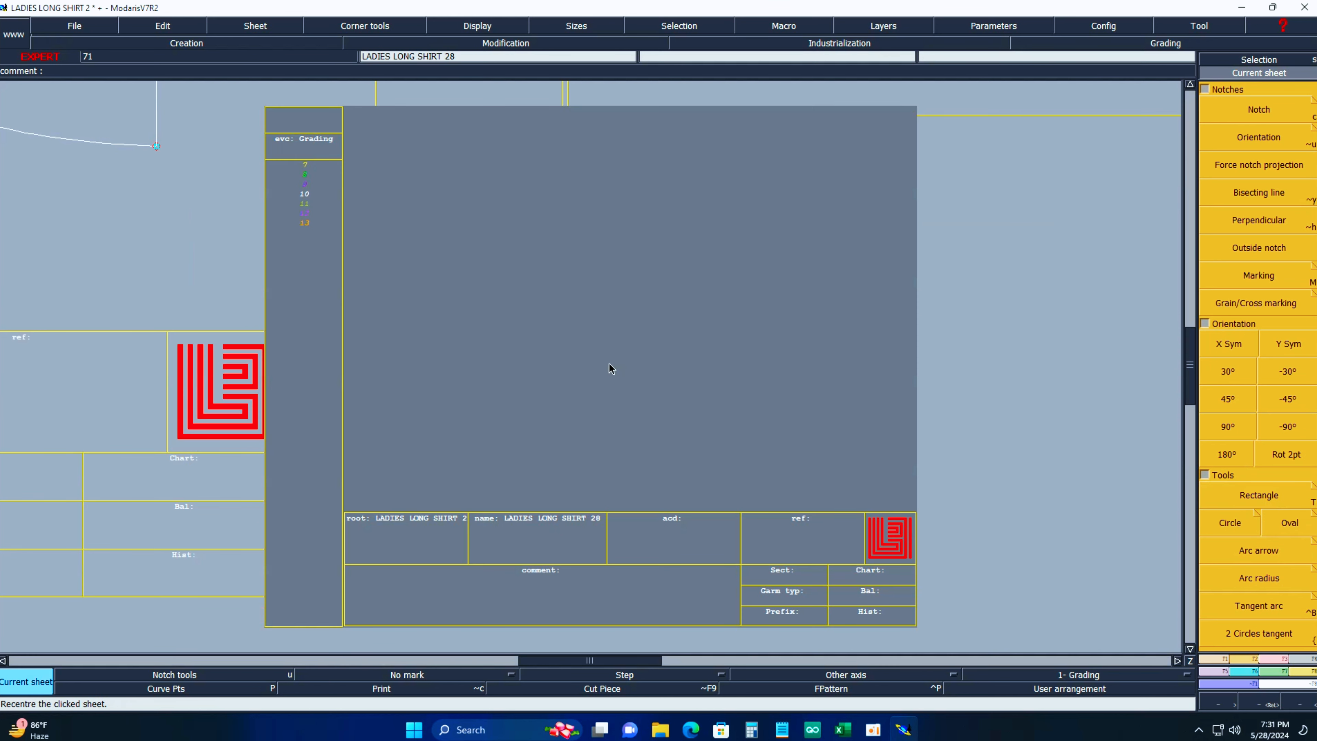
Draw a 160 by 2.8 cm rectangle on the blank sheet and rotate the sheet by -45°, rearranging all the sheets.
key("t")
left_click(477, 320)
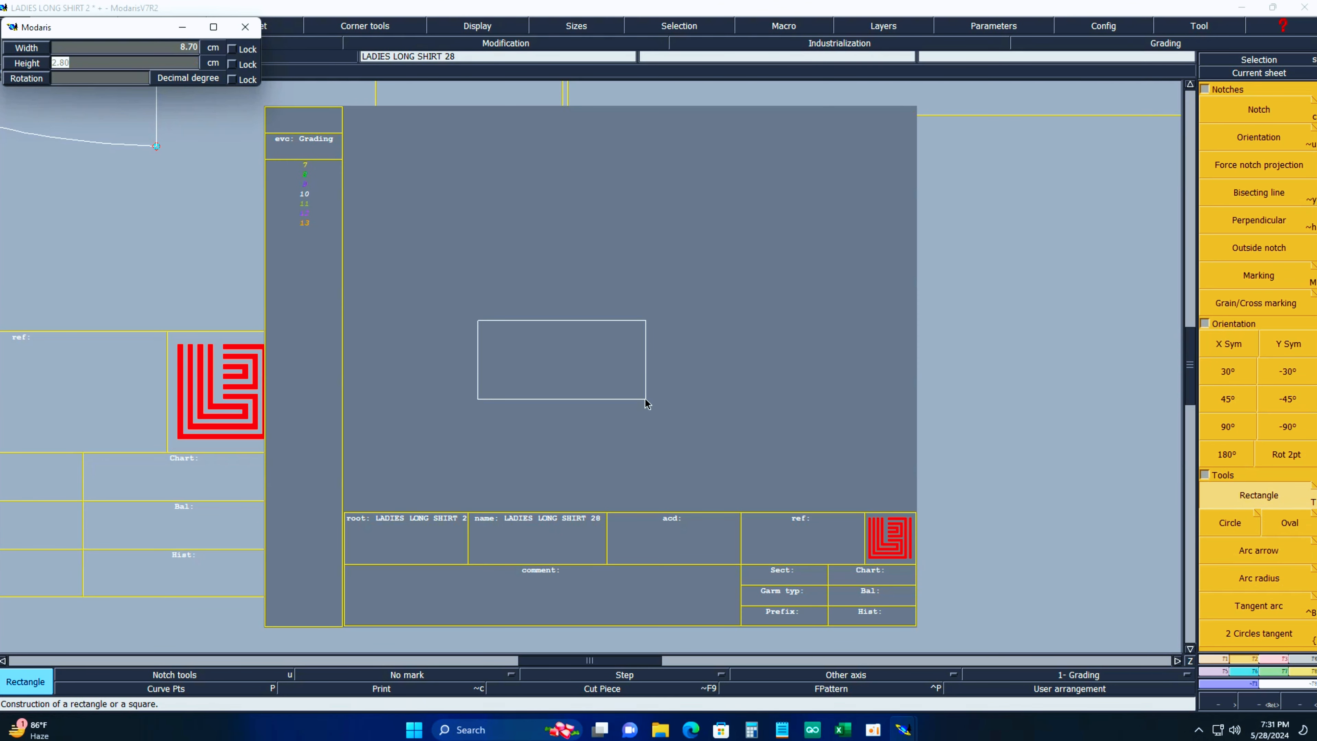
key("Return")
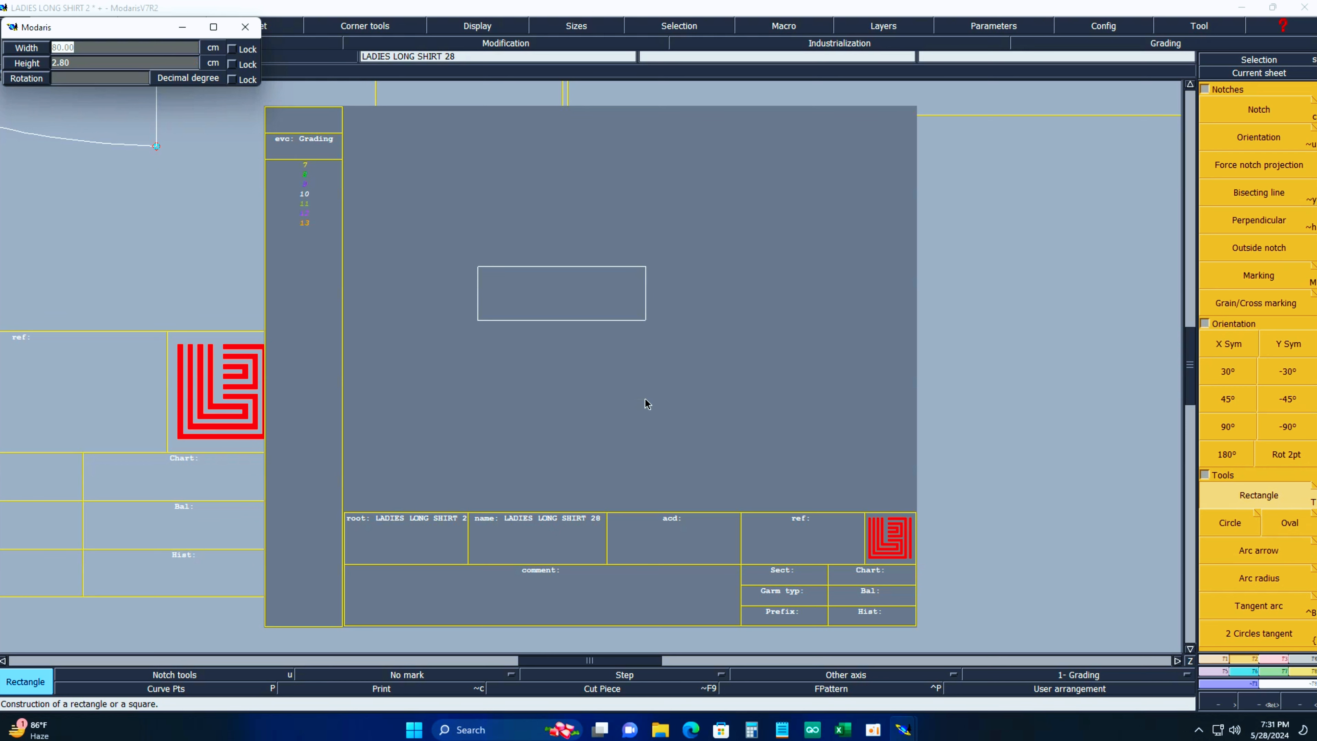
type("160")
key("Return")
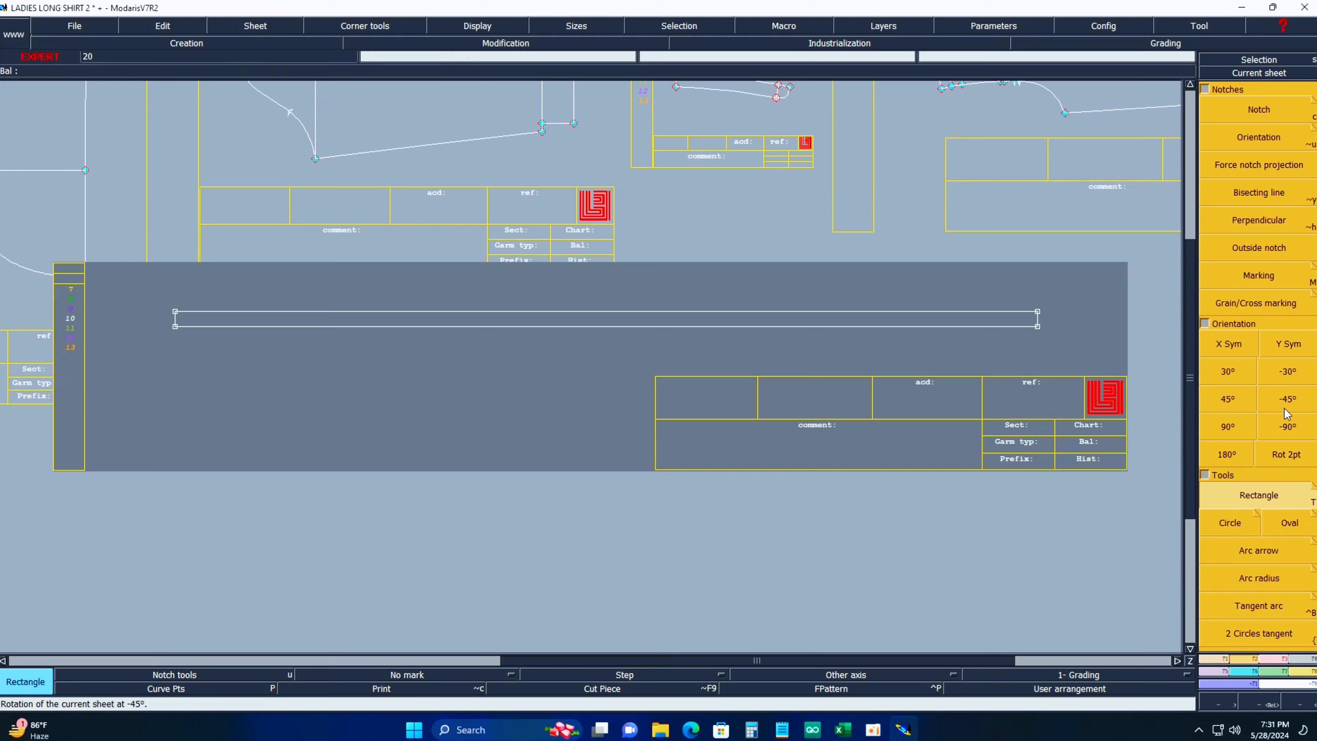
left_click(1287, 400)
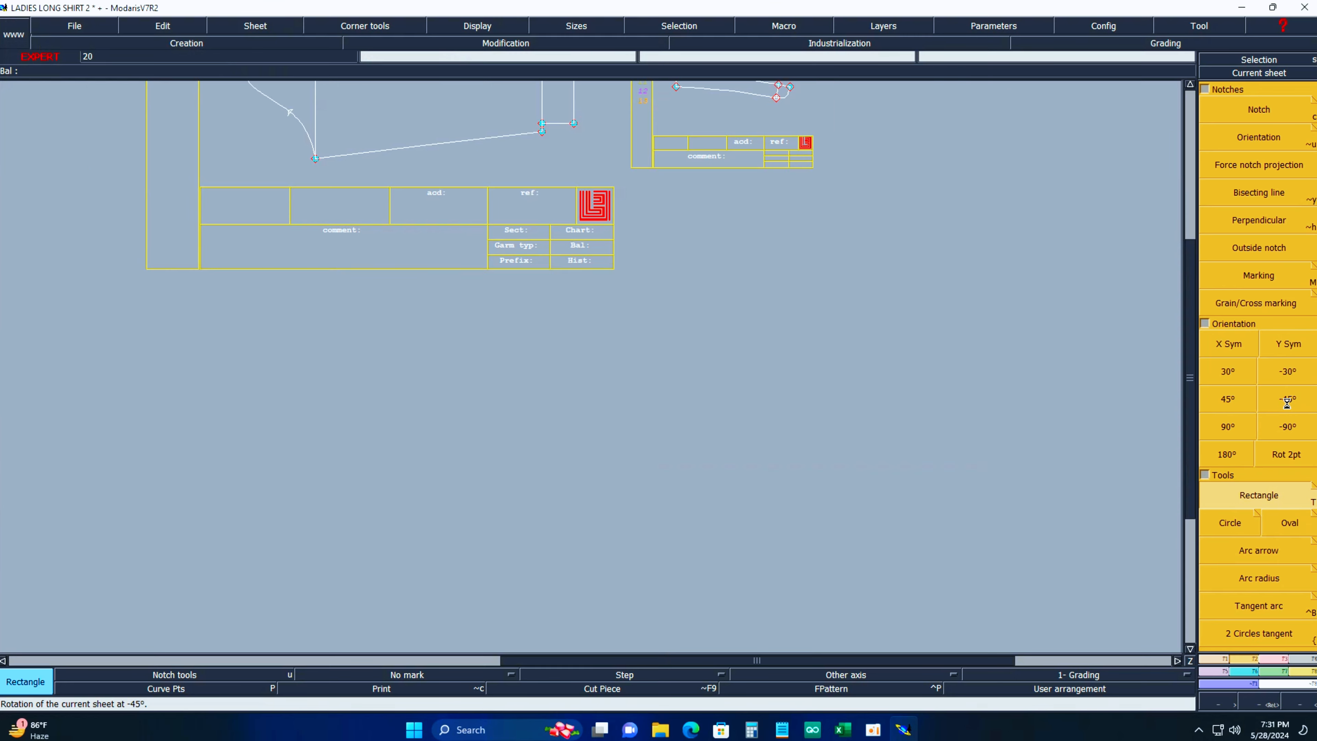
key("j")
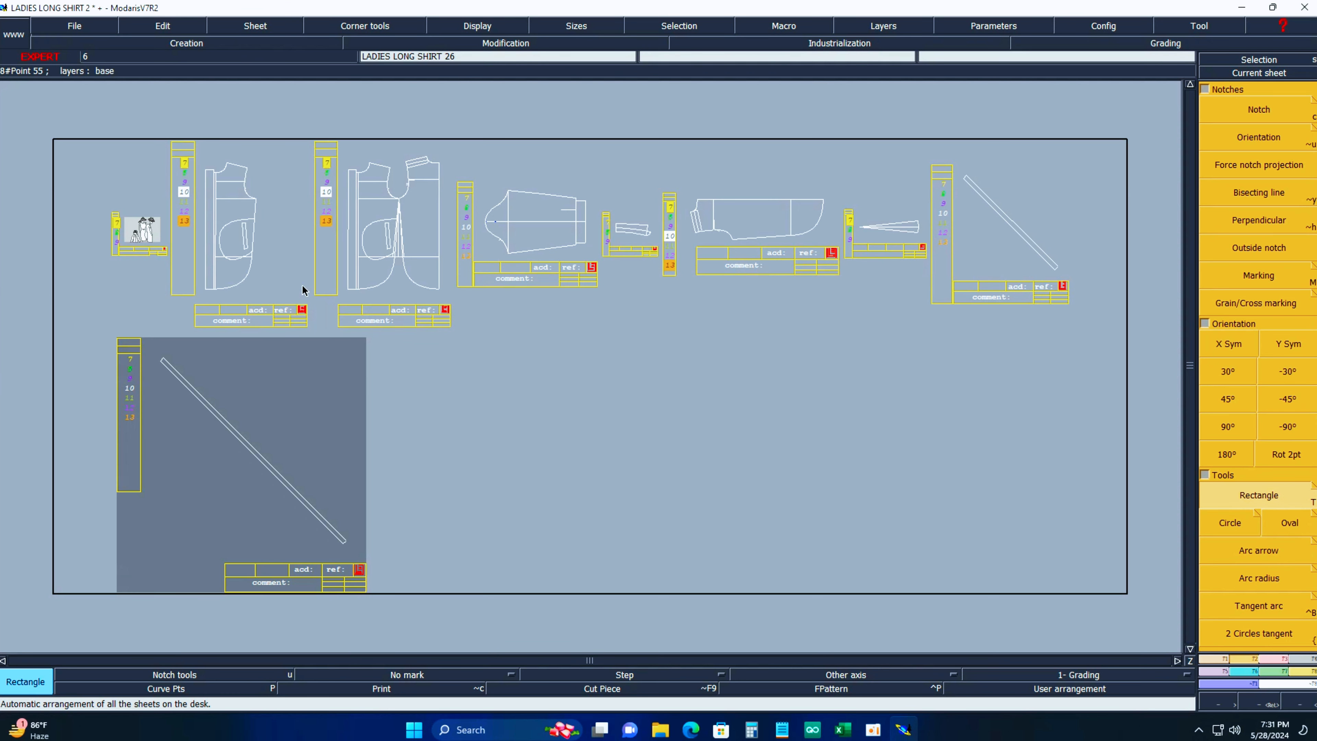
Delete the sheets holding the separate front piece and the horizontal back piece, then rearrange the remaining sheets.
key("F12")
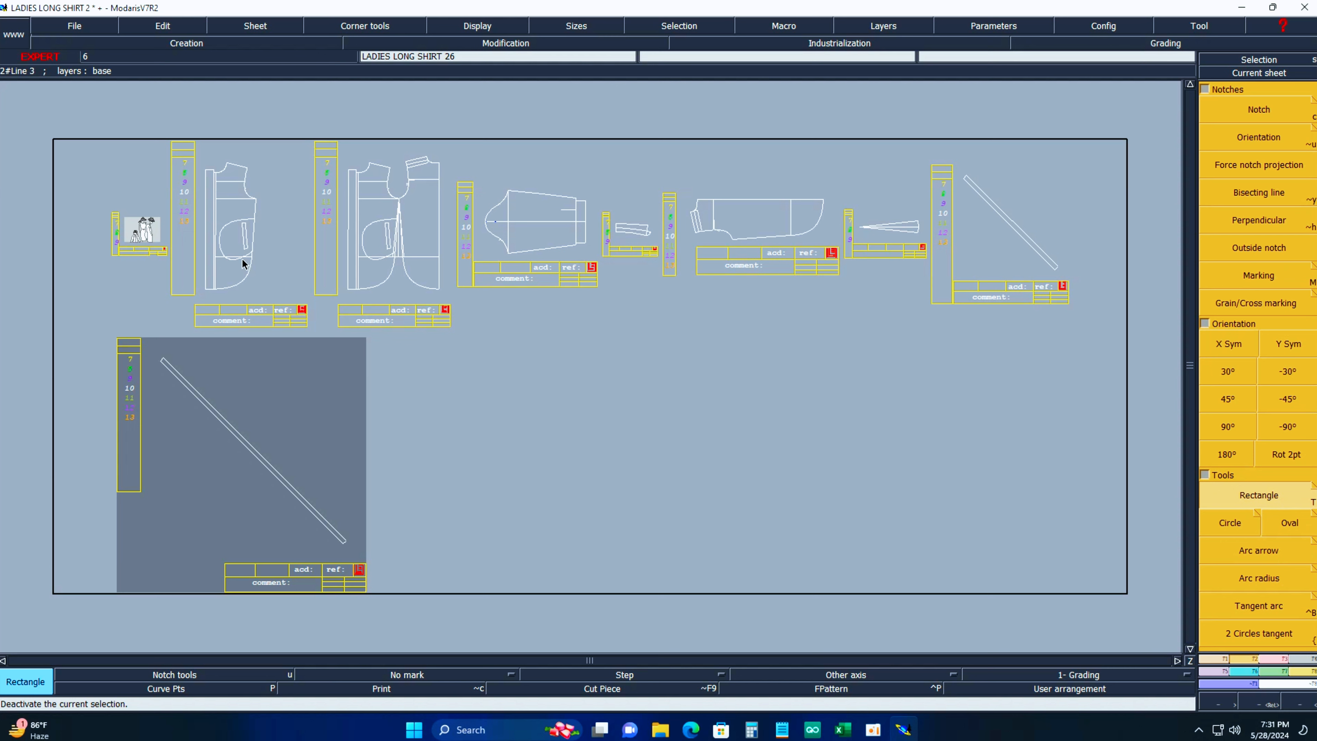
key("Delete")
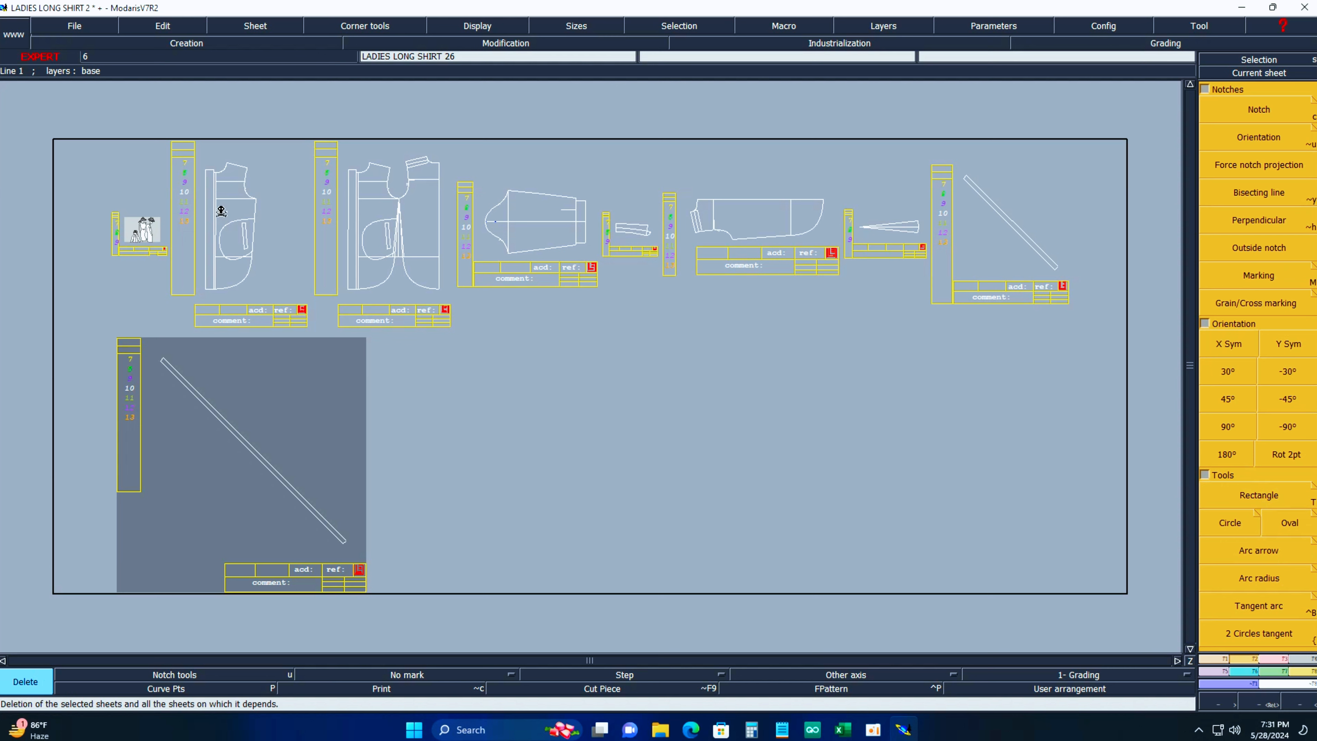
left_click(228, 212)
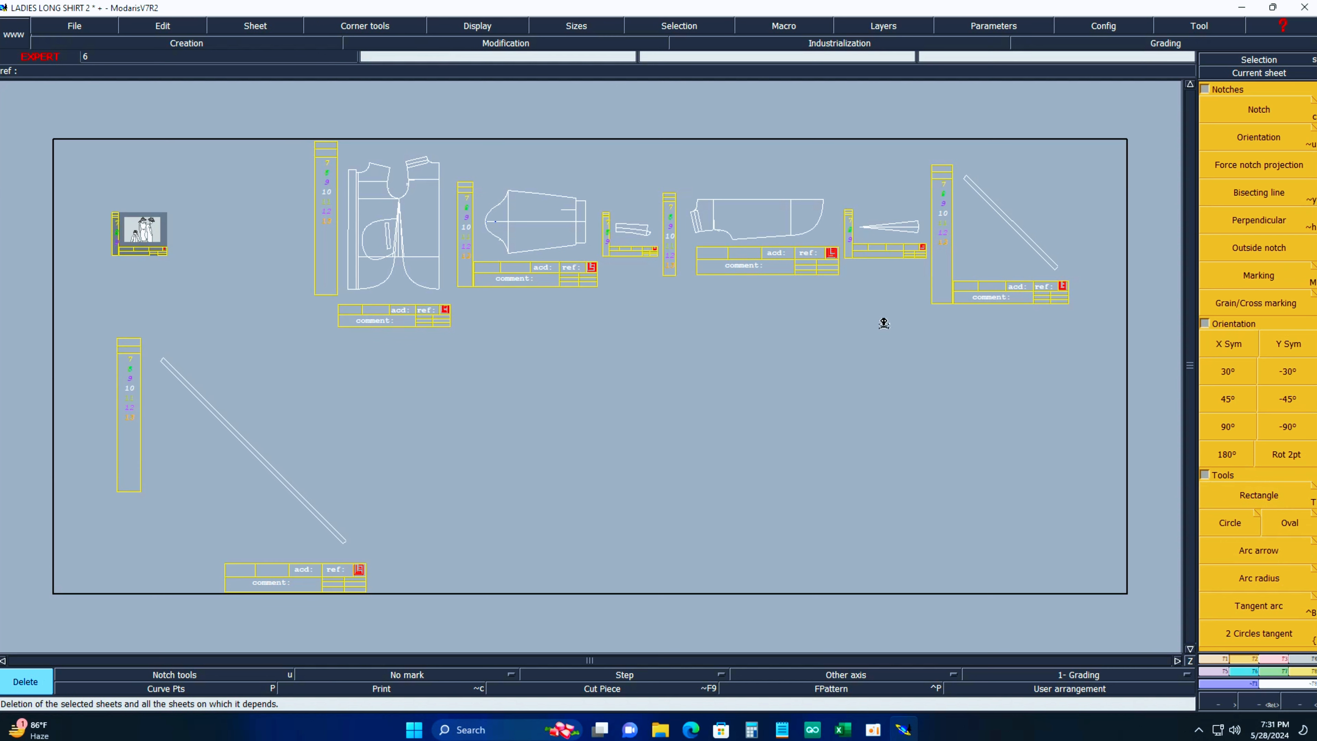
left_click(764, 230)
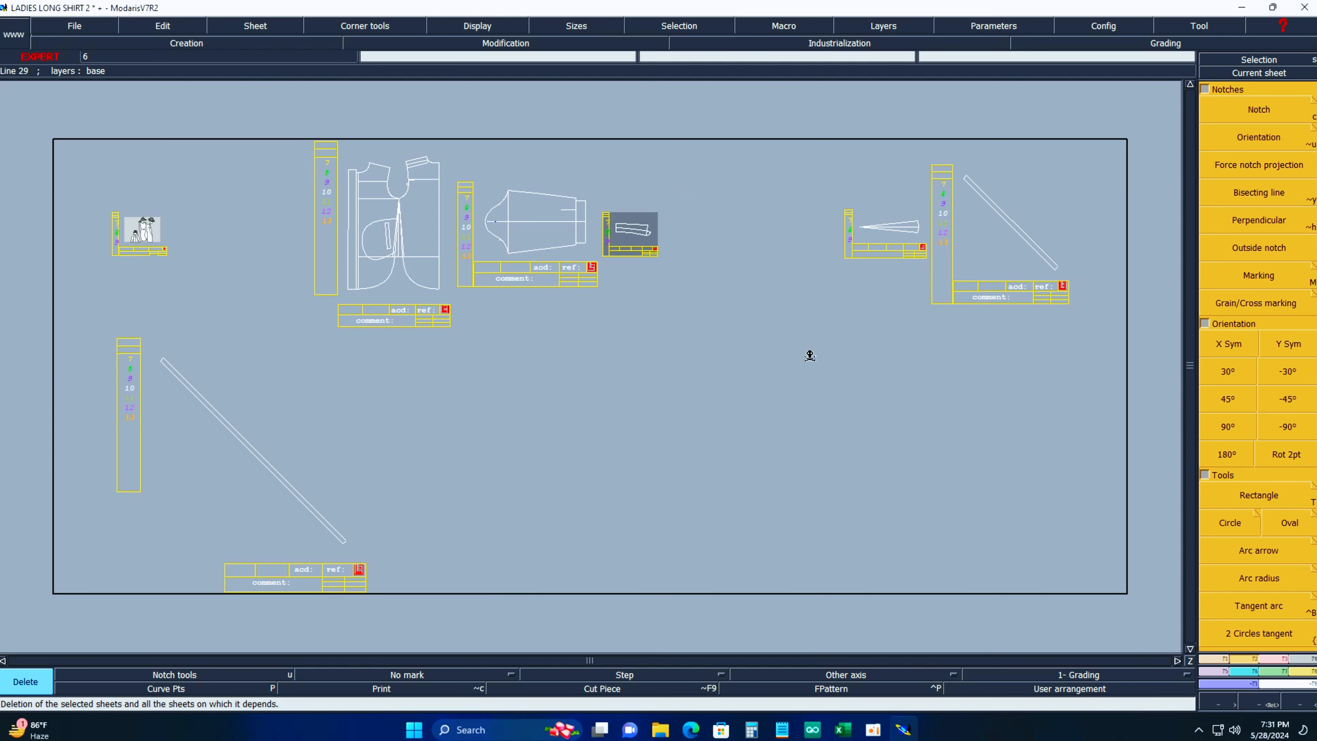
key("j")
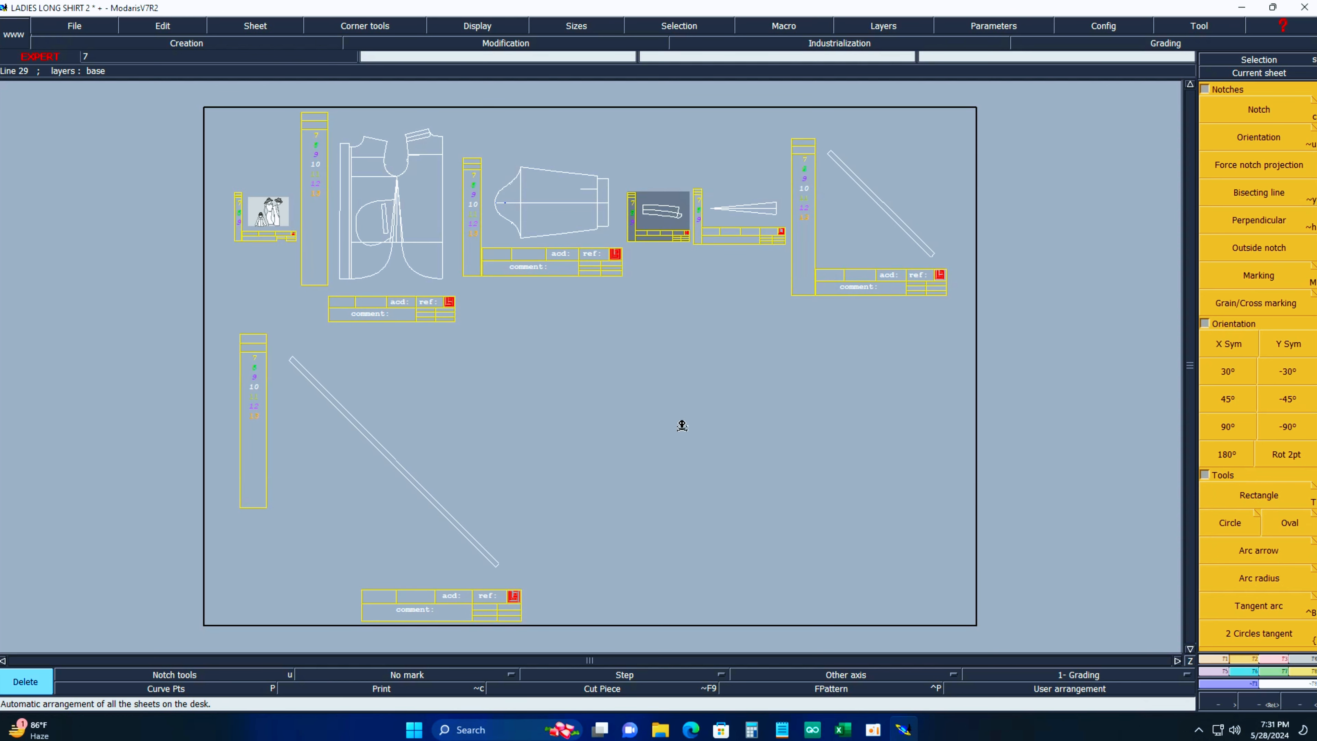
Move the shorter diagonal strip's sheet into the empty area beside the longer strip.
key("s")
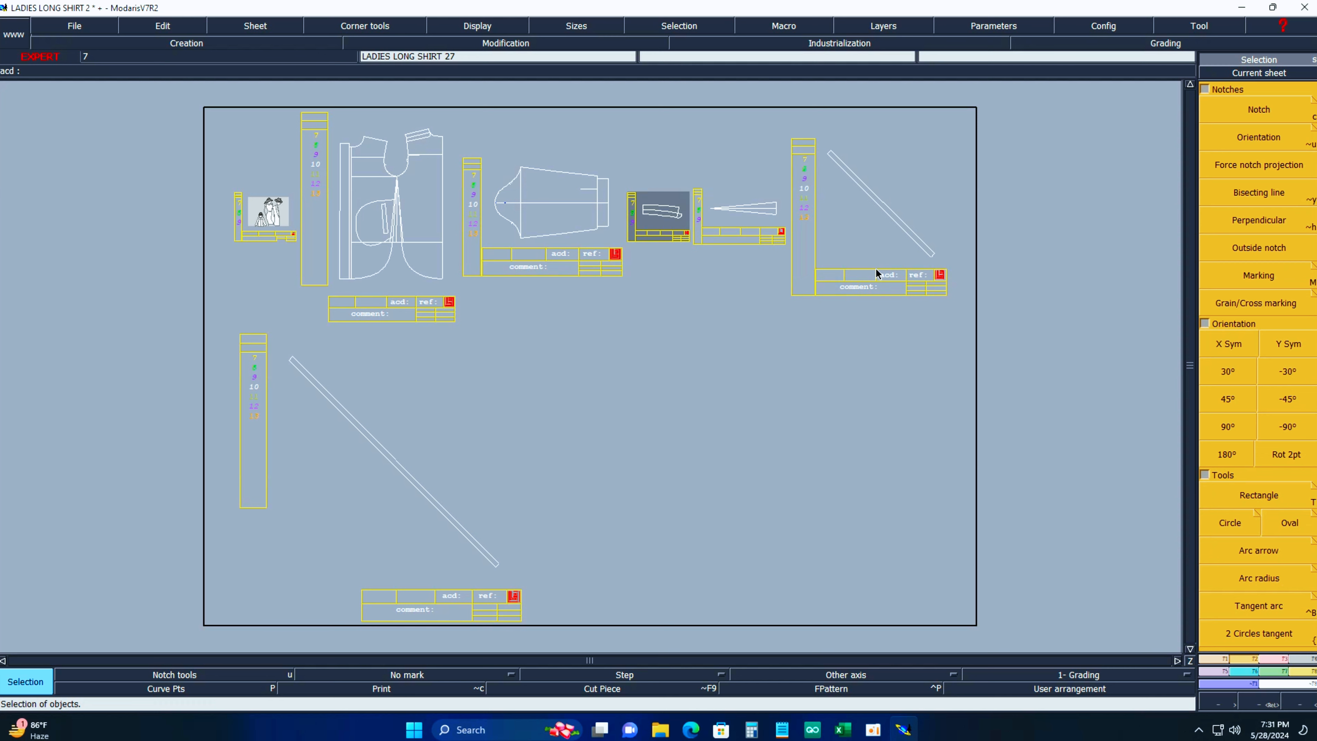
key("a")
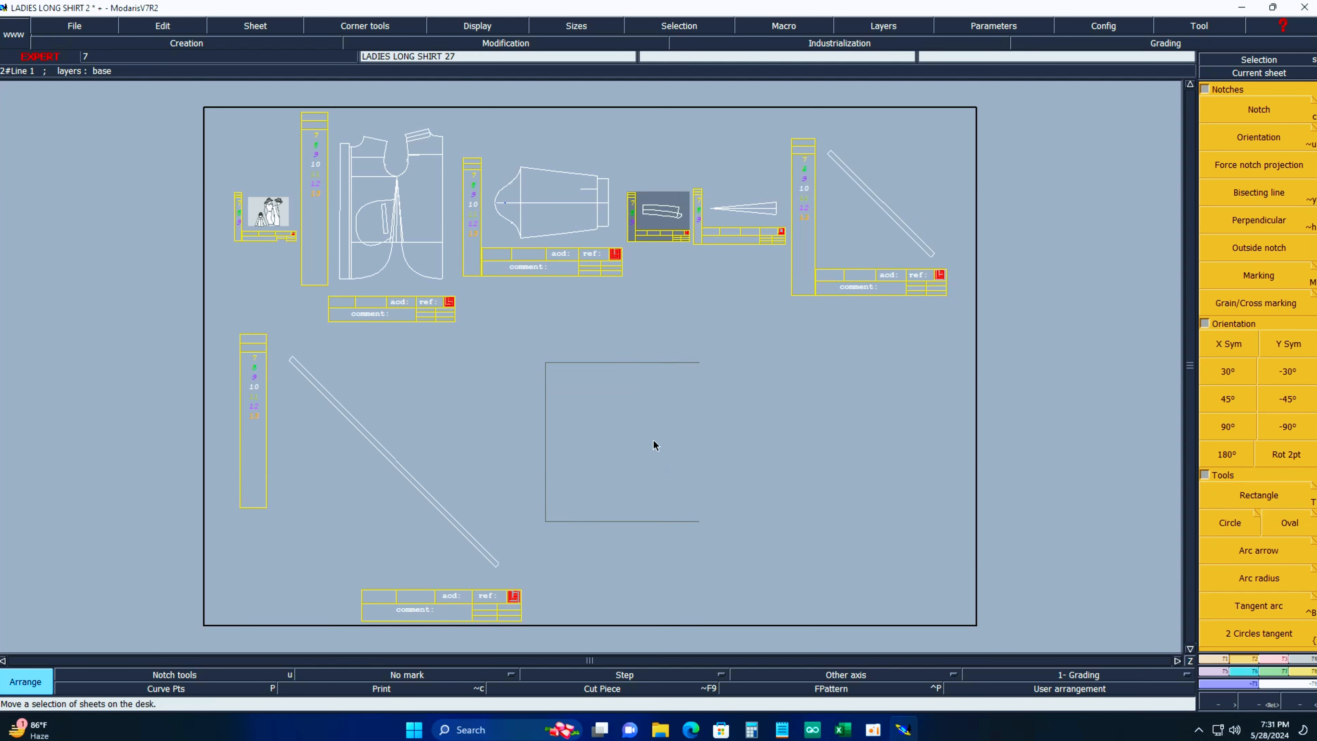
left_click(687, 441)
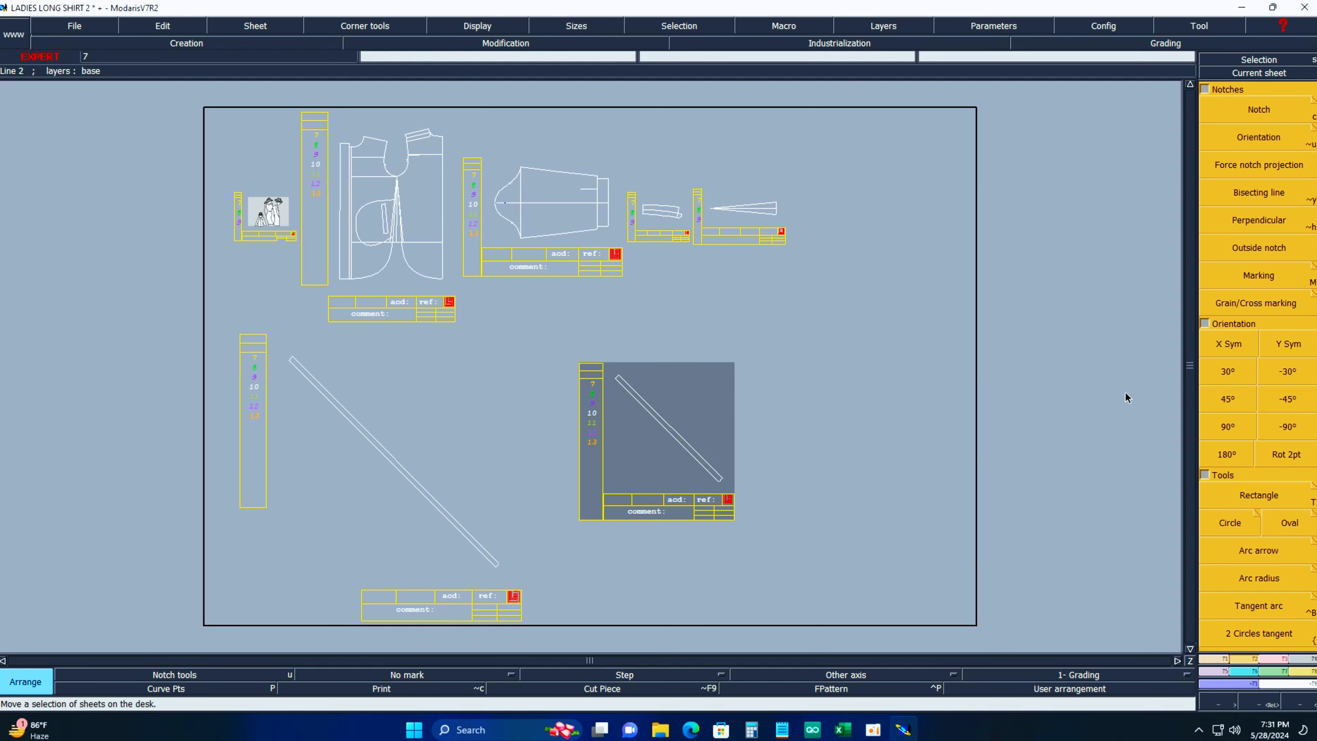
Copy the shorter diagonal strip onto a new sheet placed to the right of the original.
key("Delete")
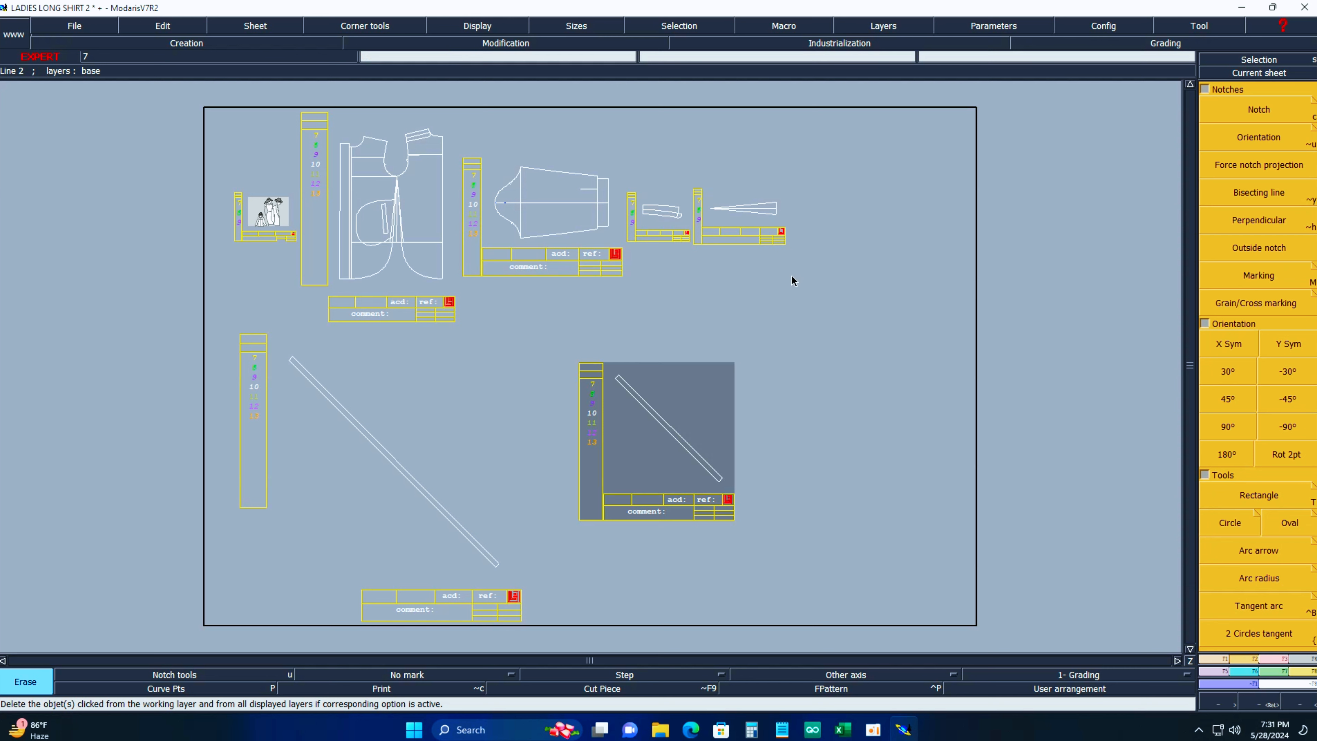
key("ctrl+c")
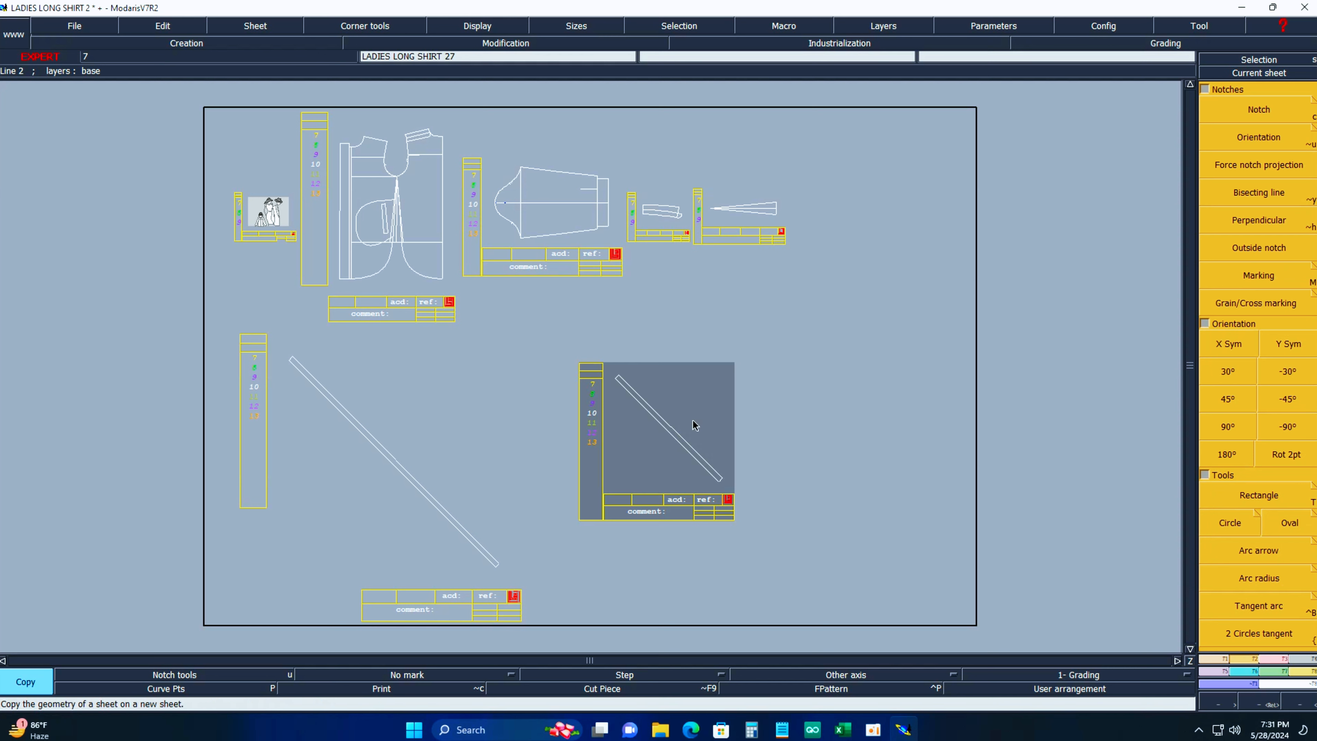
left_click(692, 421)
left_click(948, 394)
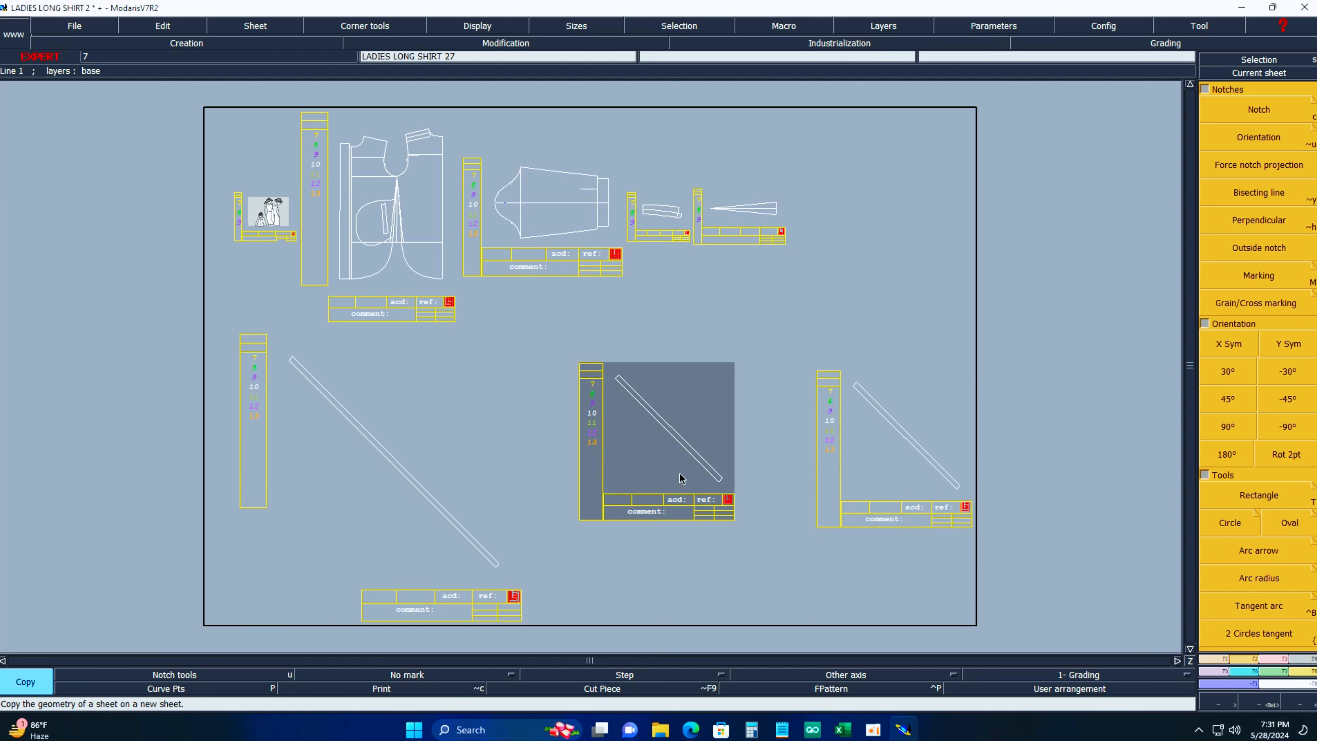
Delete the original sheet of the shorter diagonal strip, keeping its copy.
key("shift+s")
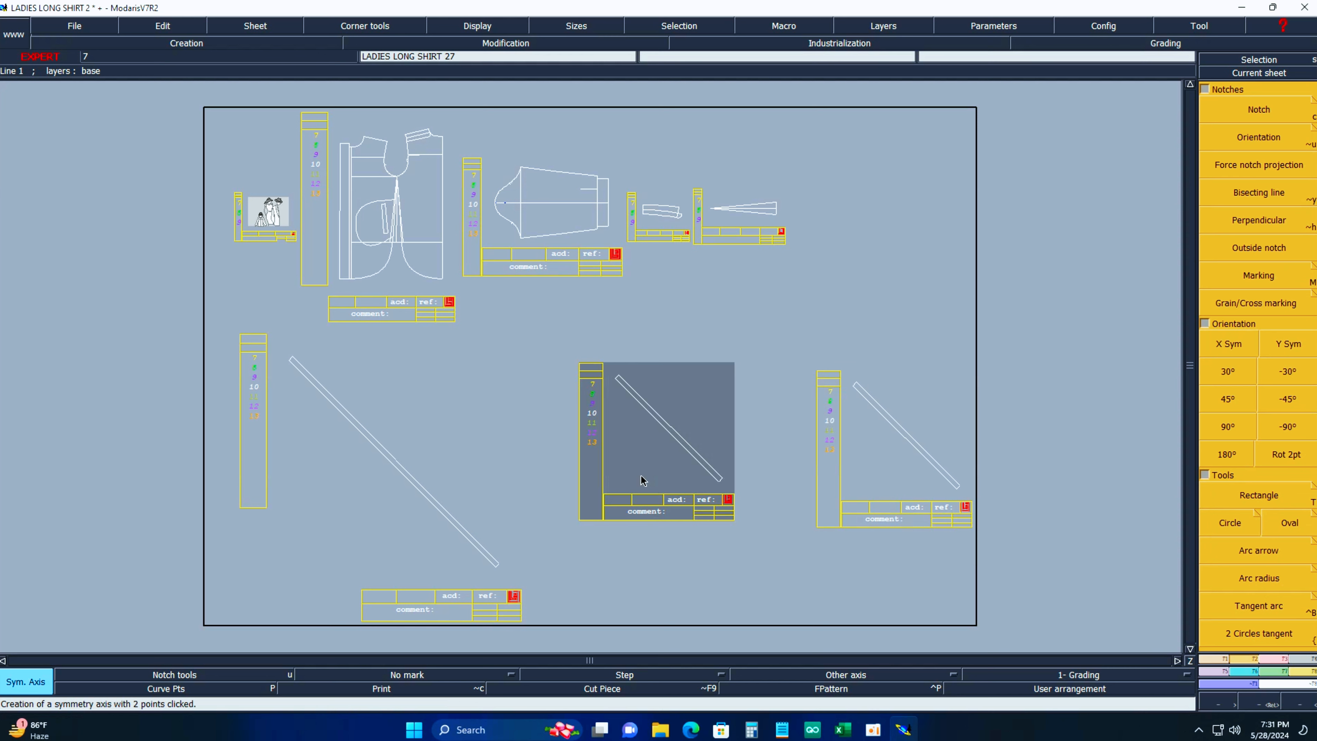
key("Delete")
left_click(615, 451)
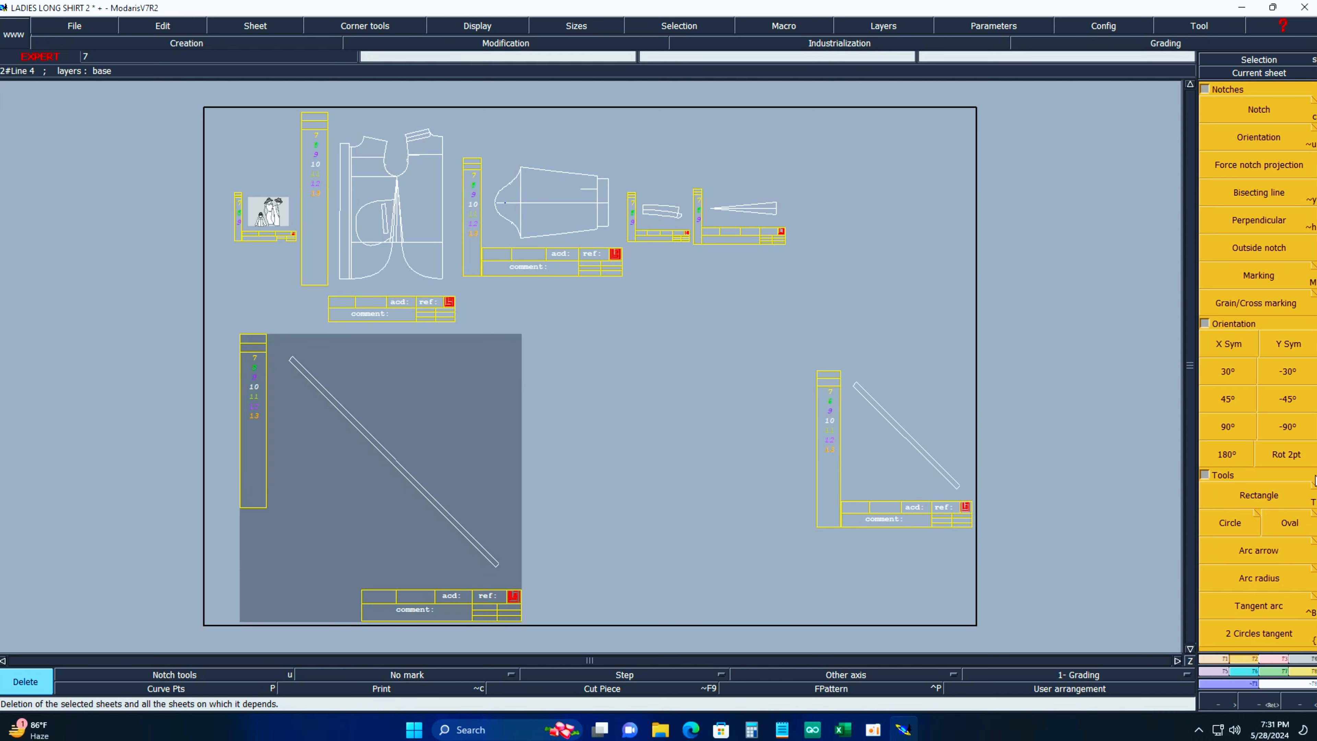